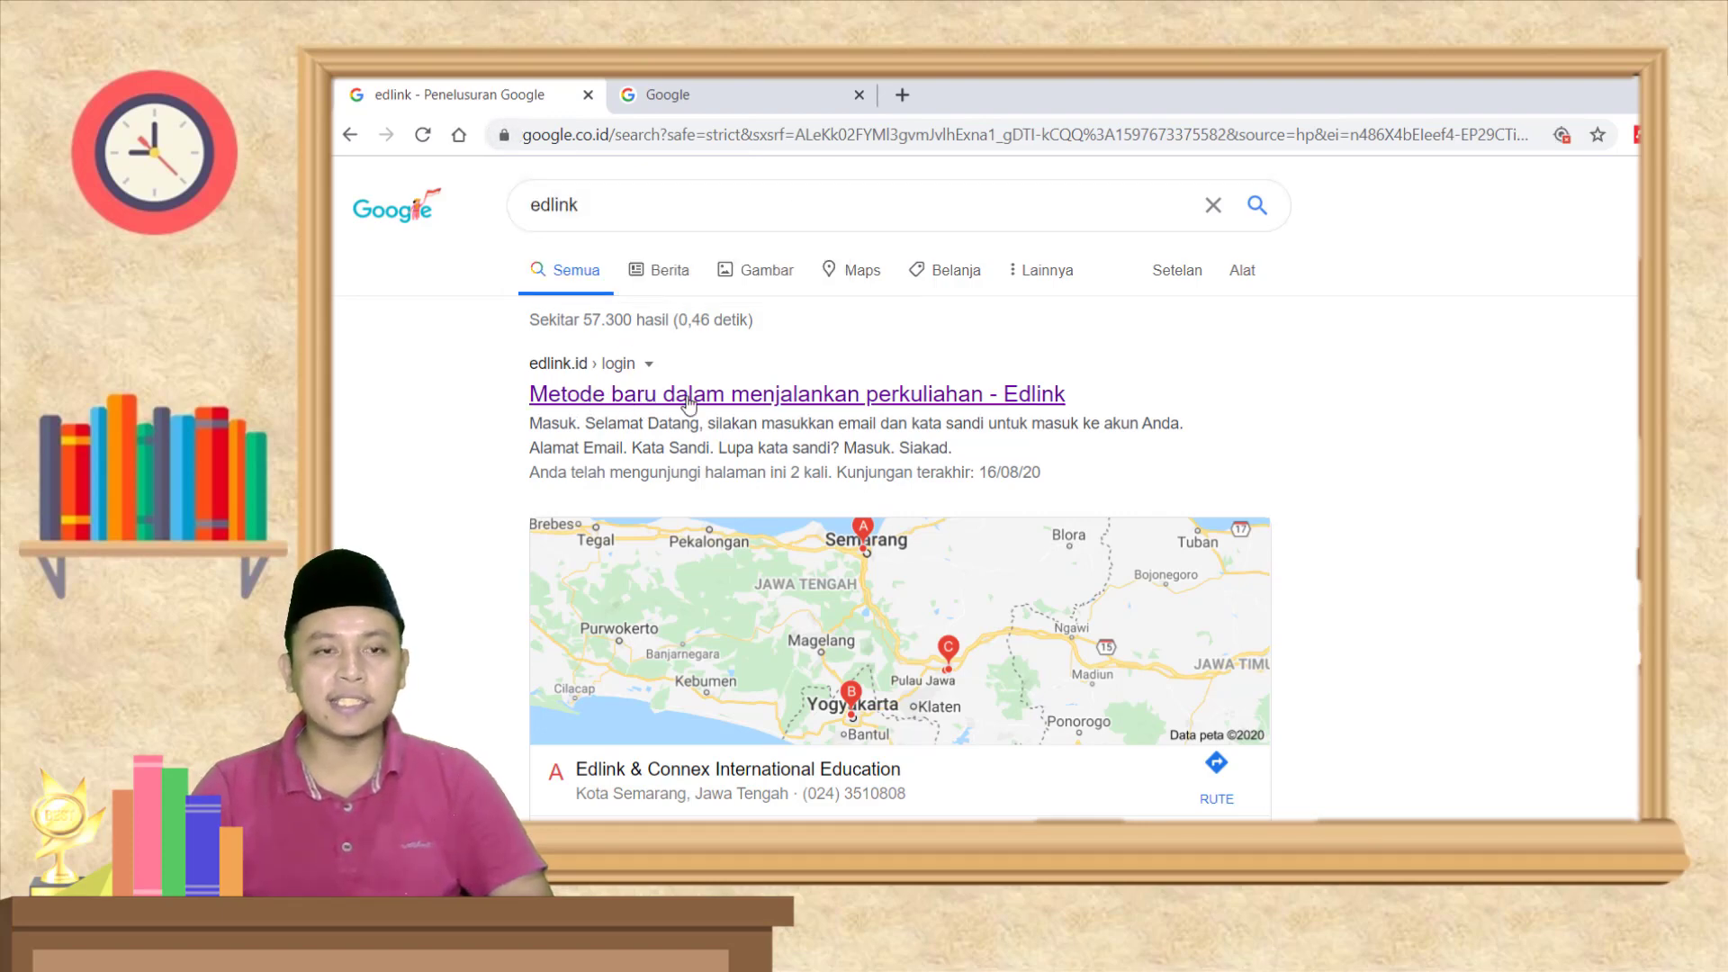
- Open edlink.id/login from the Google results and go to the Daftar Sekarang sign-up page
{"action": "left_click", "coordinate": [602, 392]}
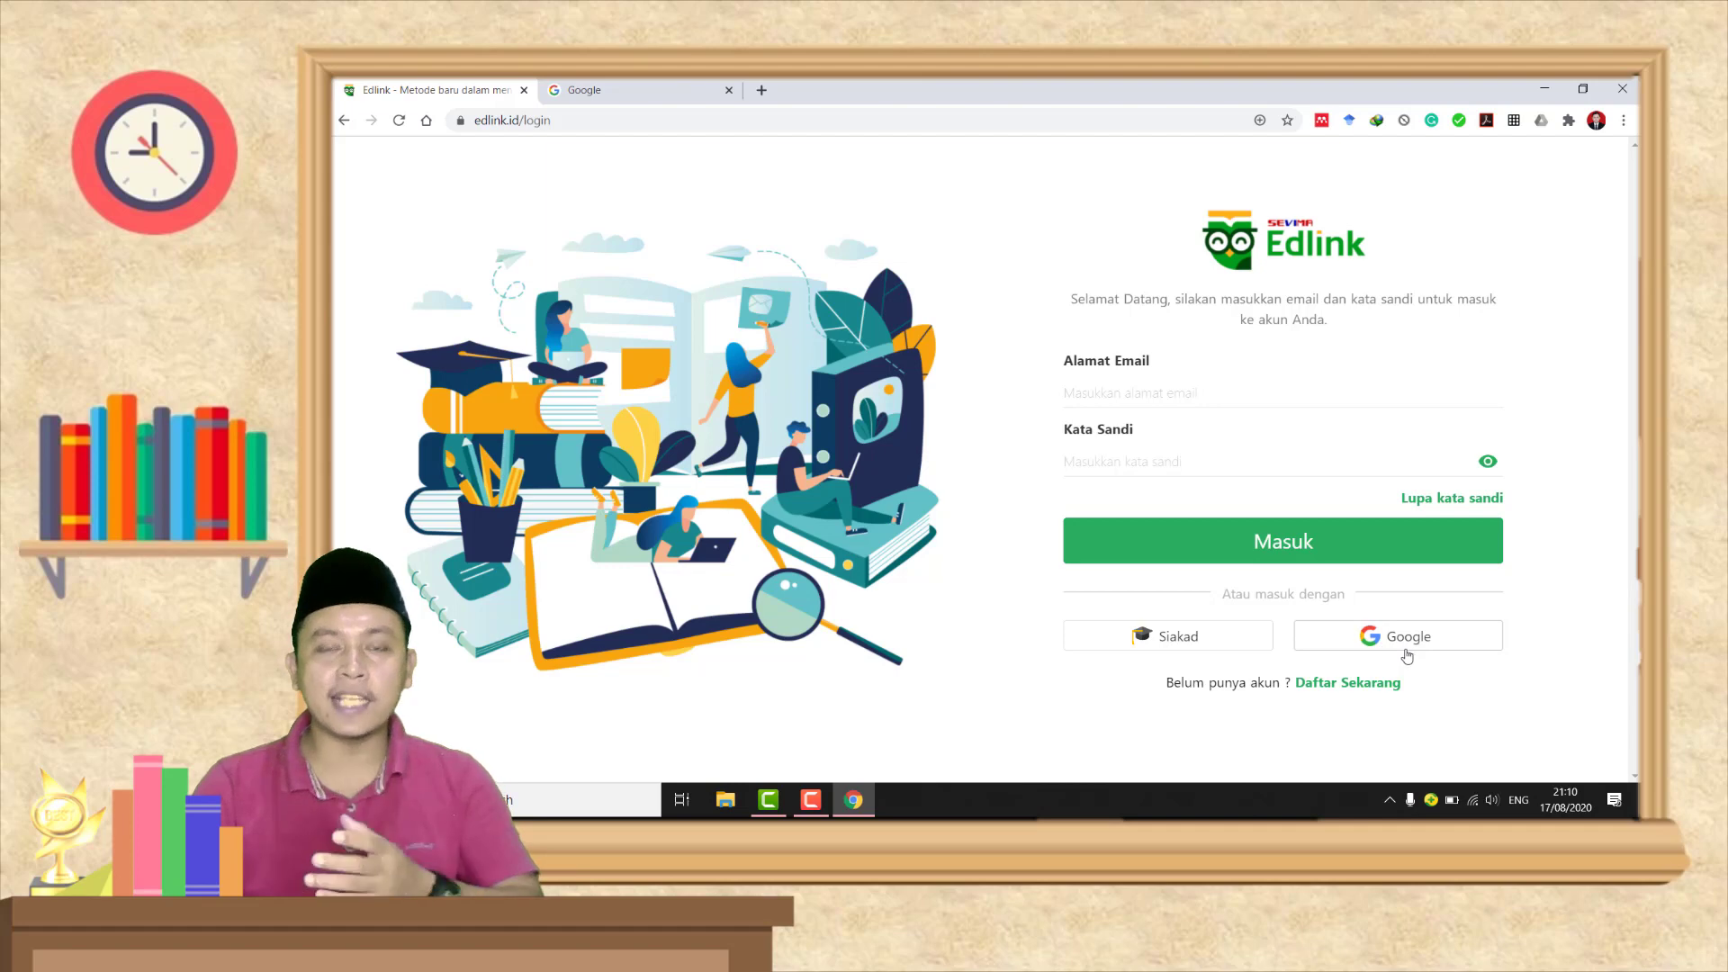
{"action": "left_click", "coordinate": [1363, 692]}
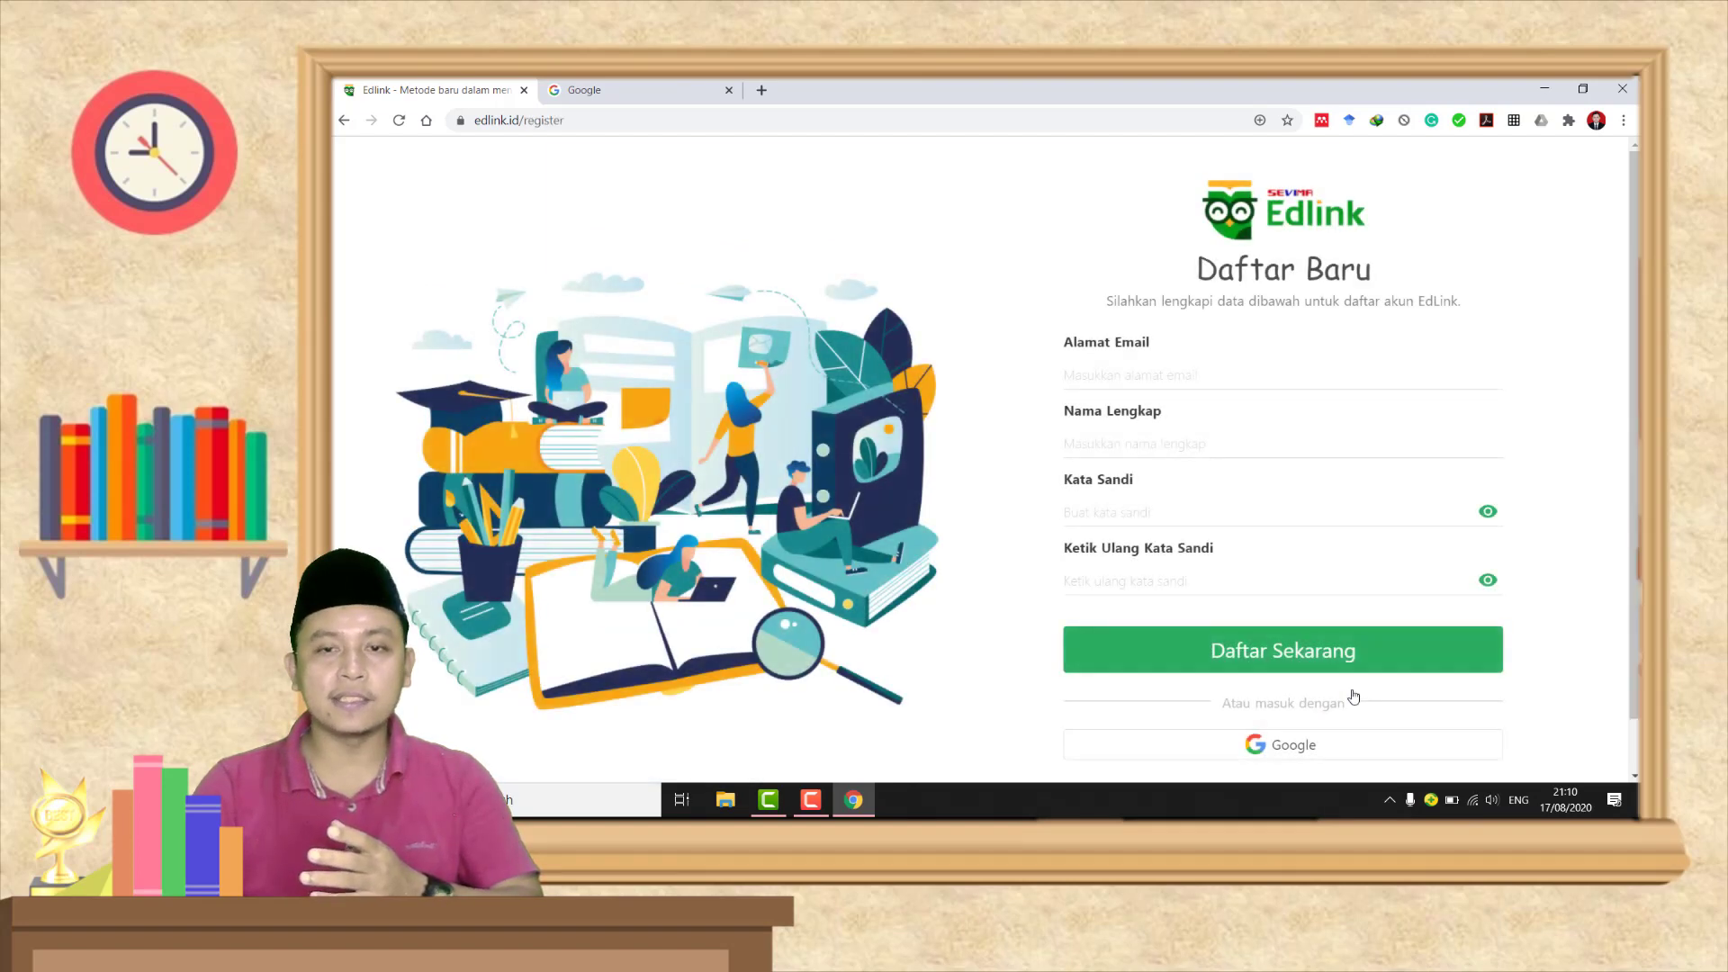
- Fill Daftar Baru with the account email, full name and matching password, then submit
{"action": "left_click", "coordinate": [1237, 377]}
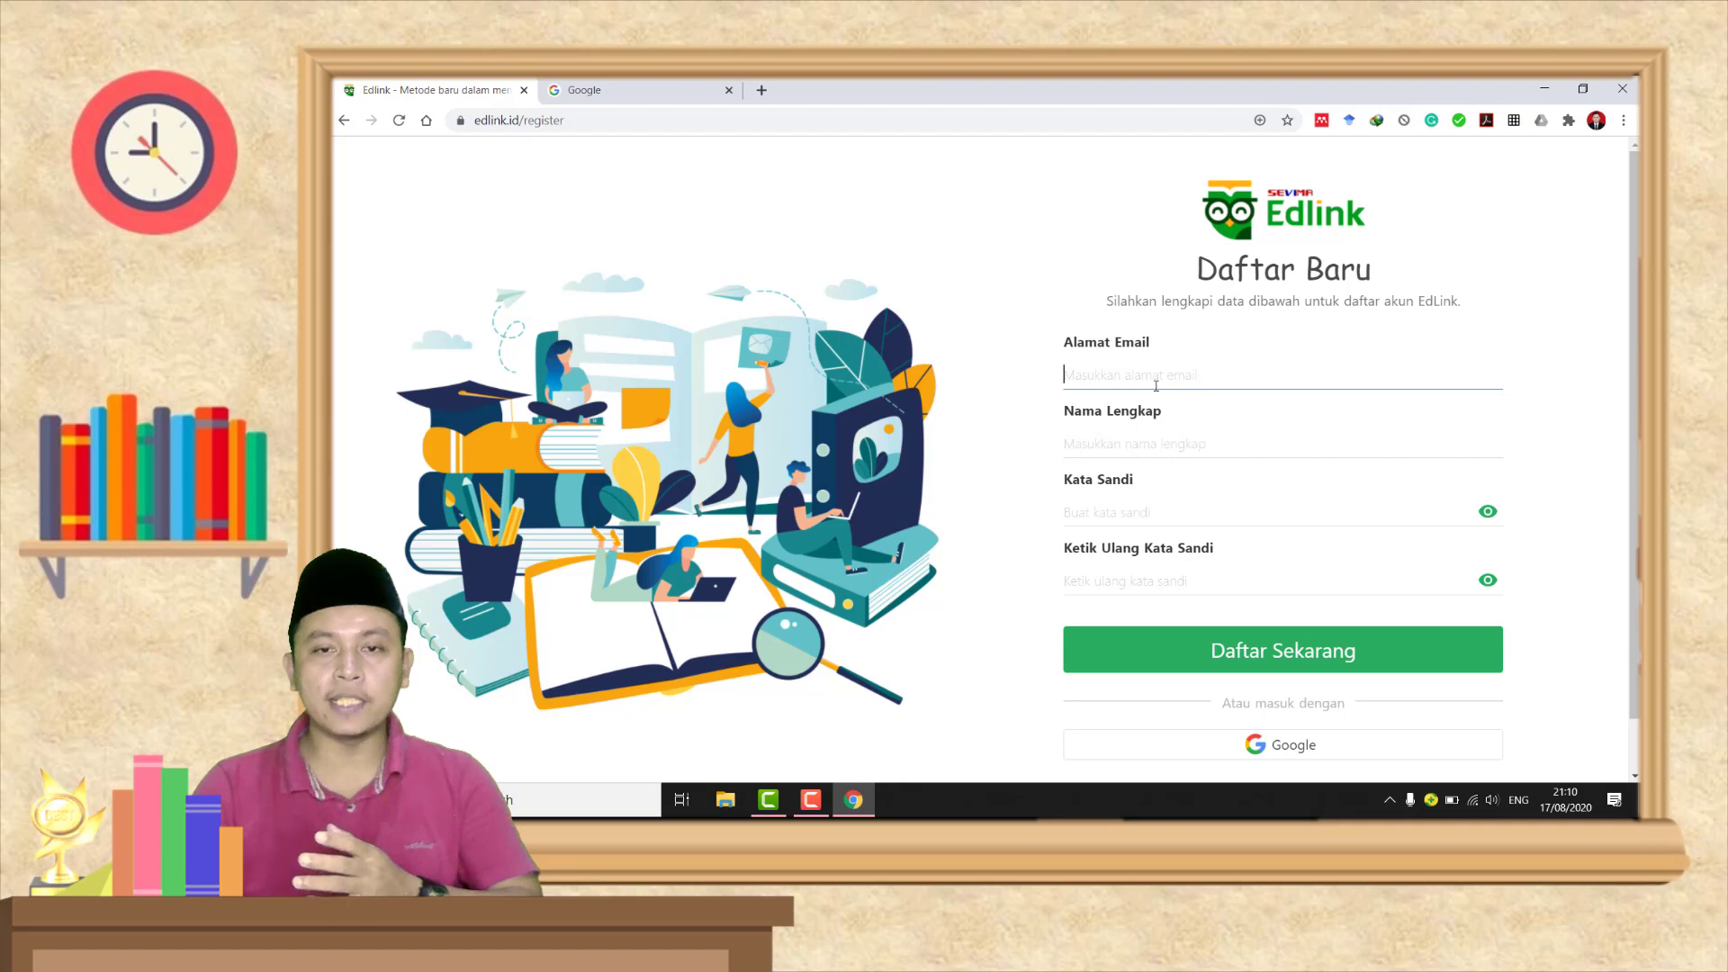
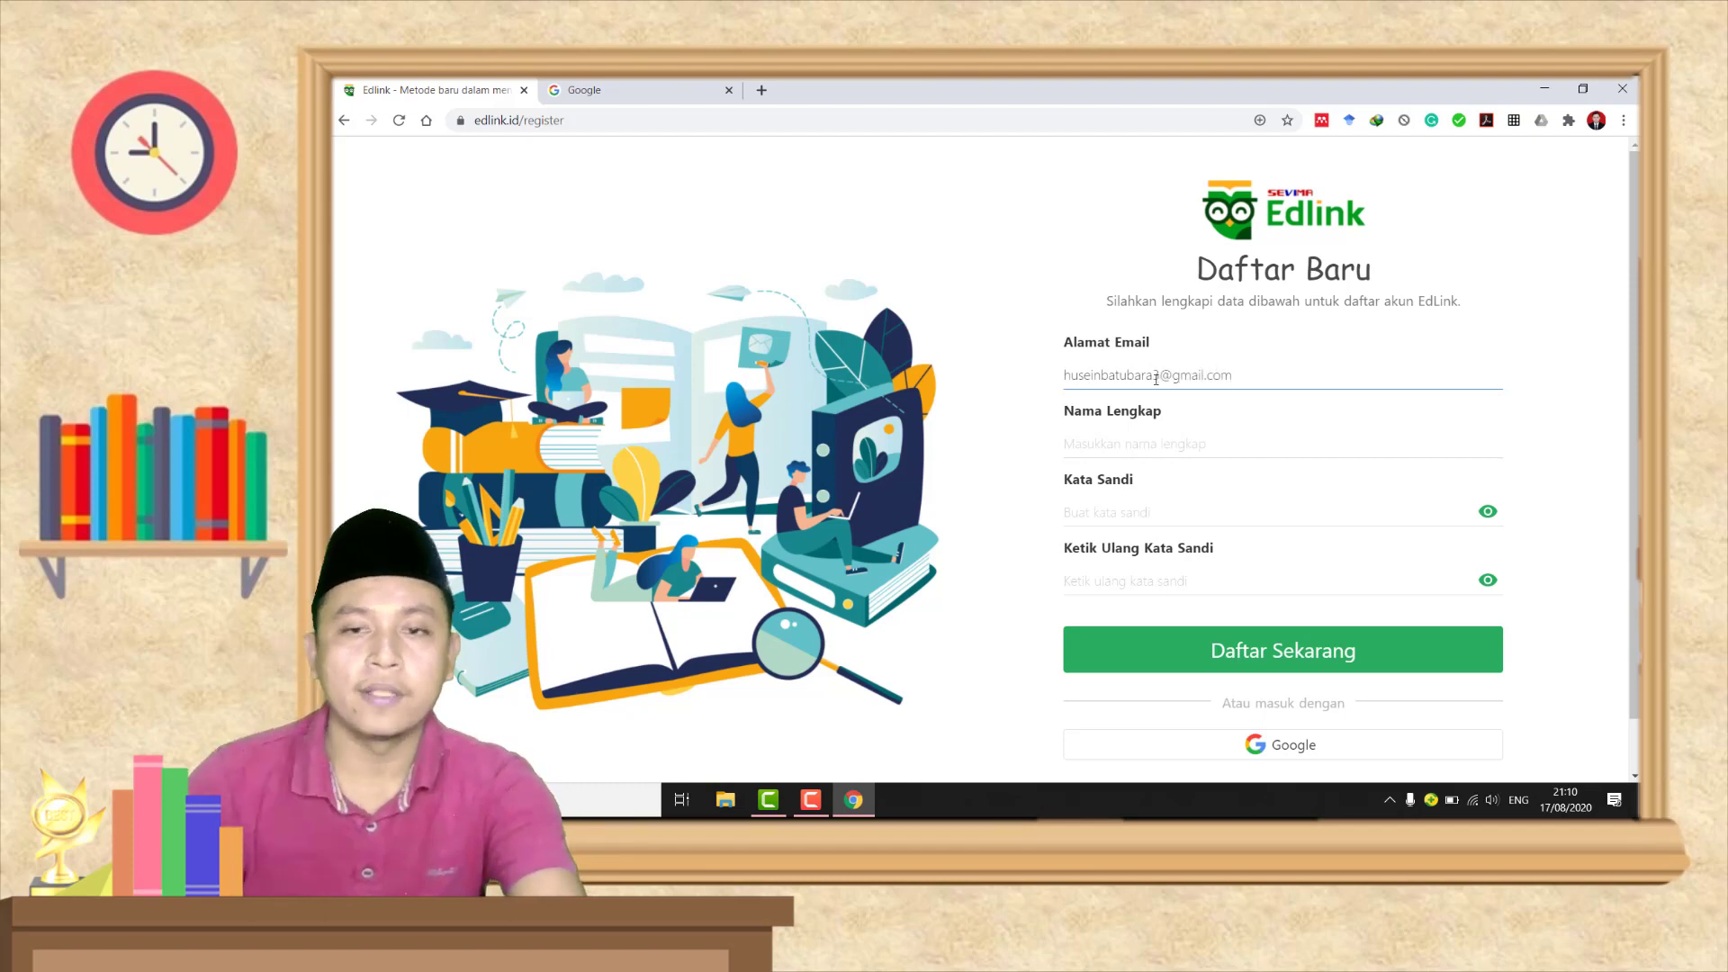
{"action": "left_click", "coordinate": [1121, 448]}
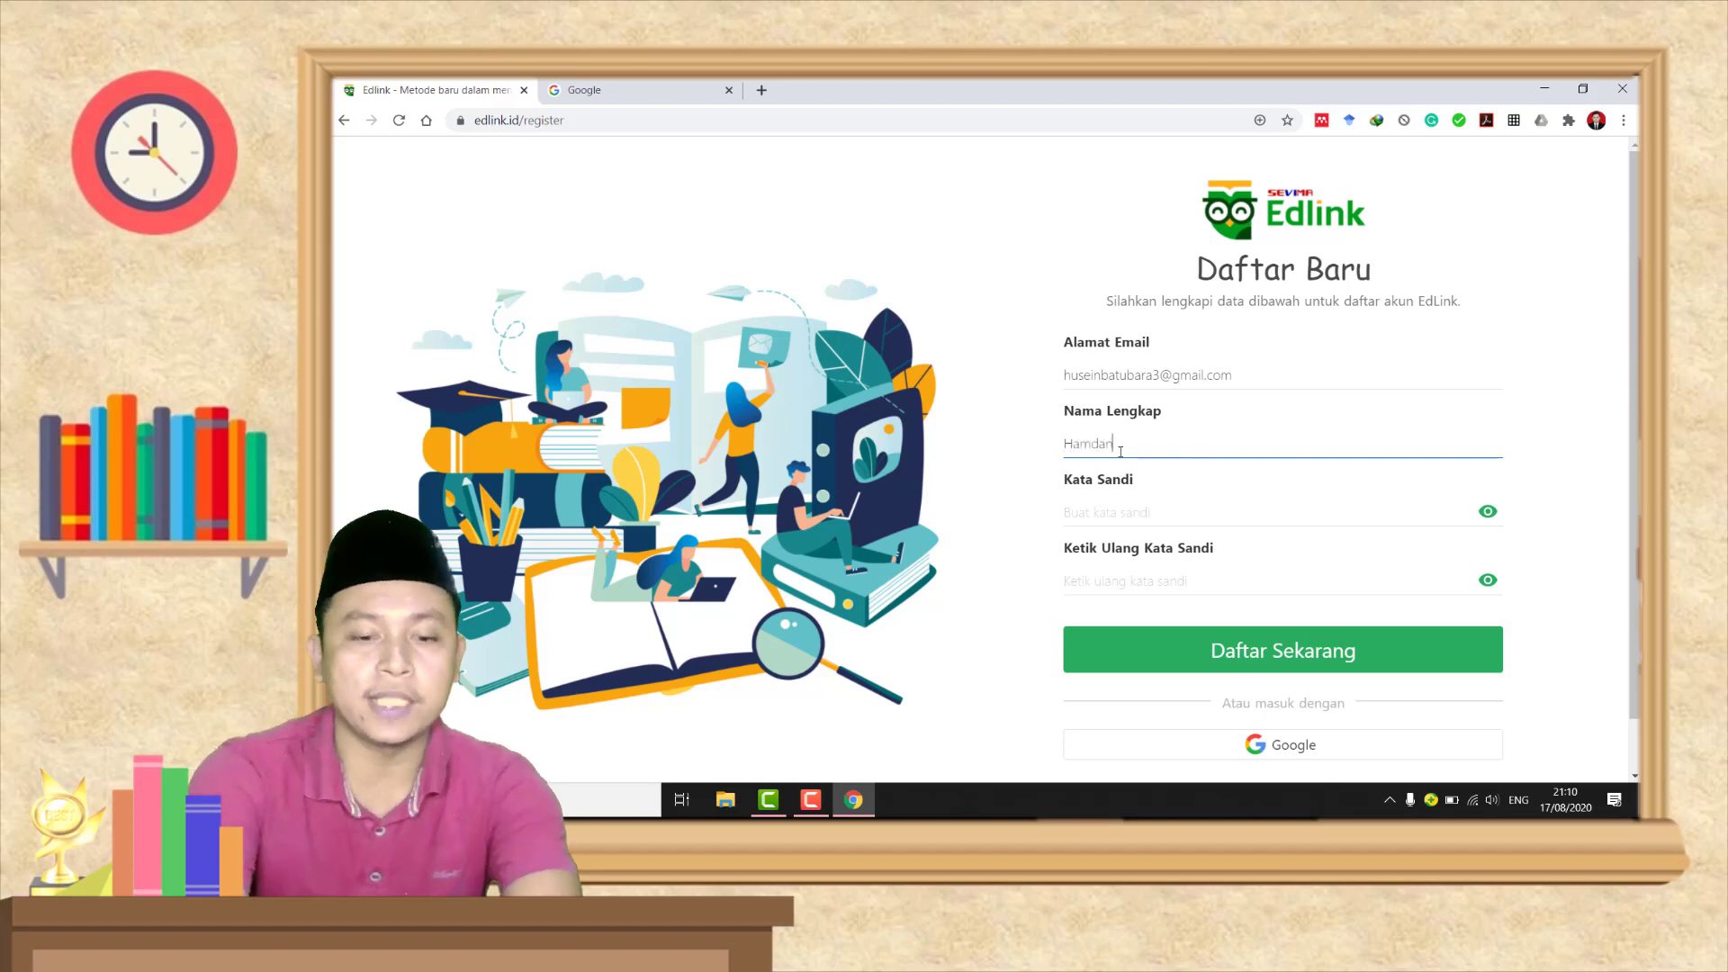
{"action": "left_click", "coordinate": [1108, 512]}
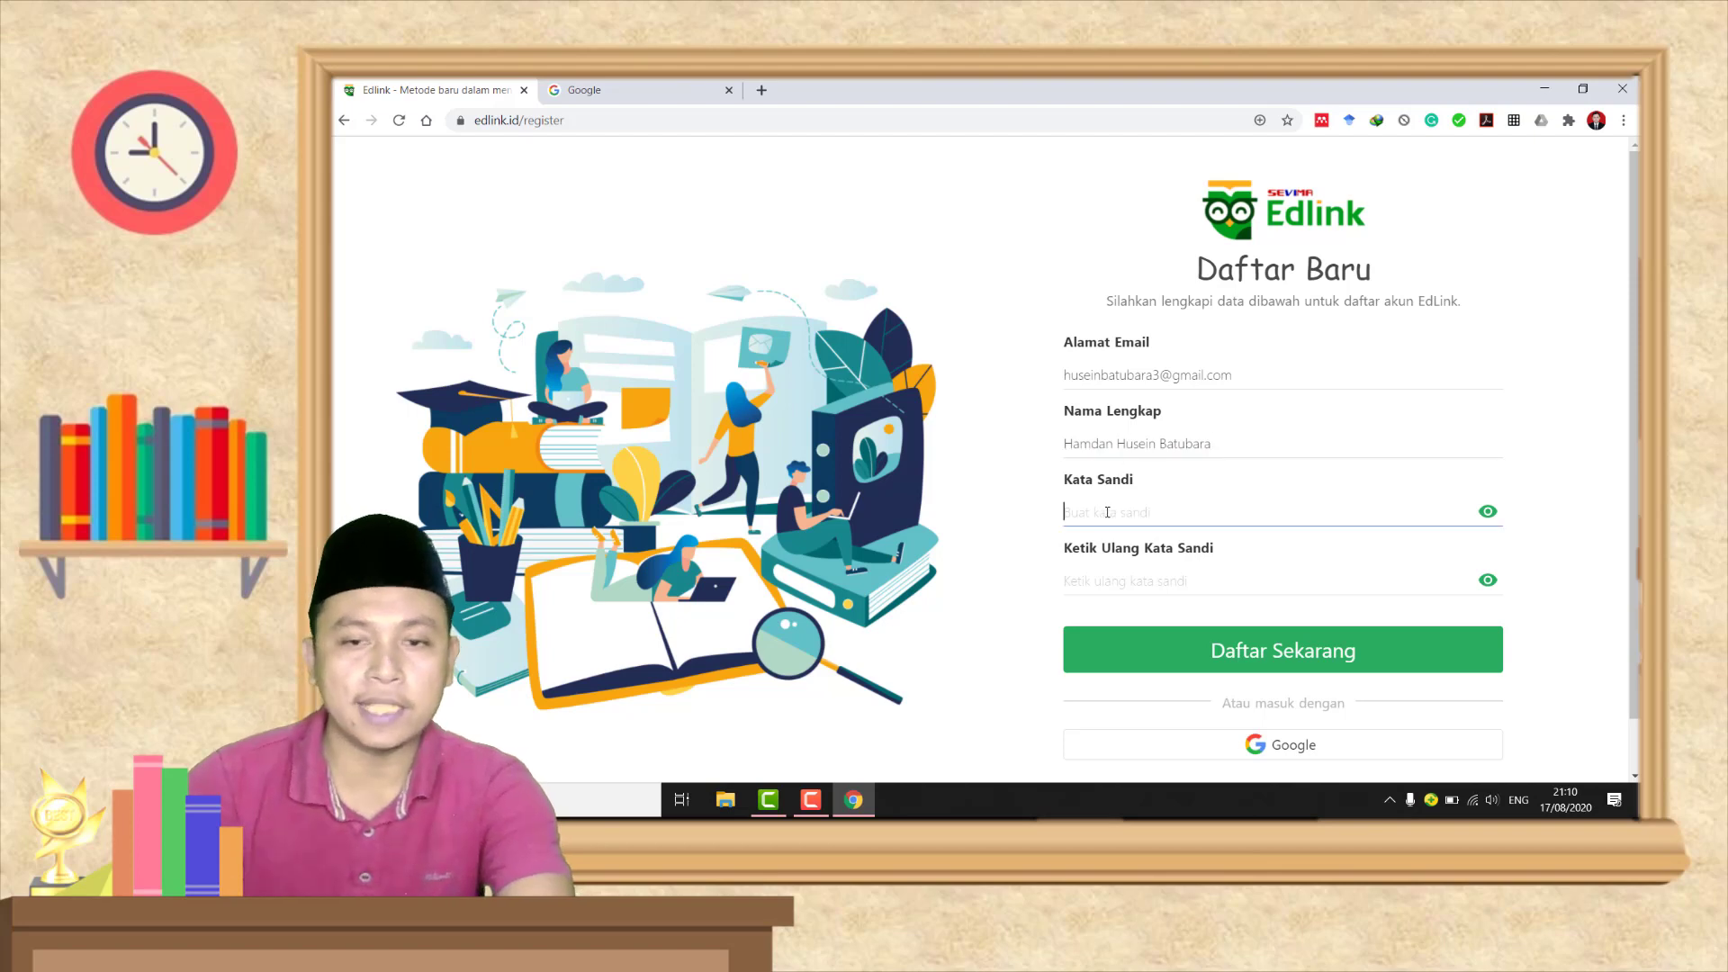
{"action": "type", "text": "h"}
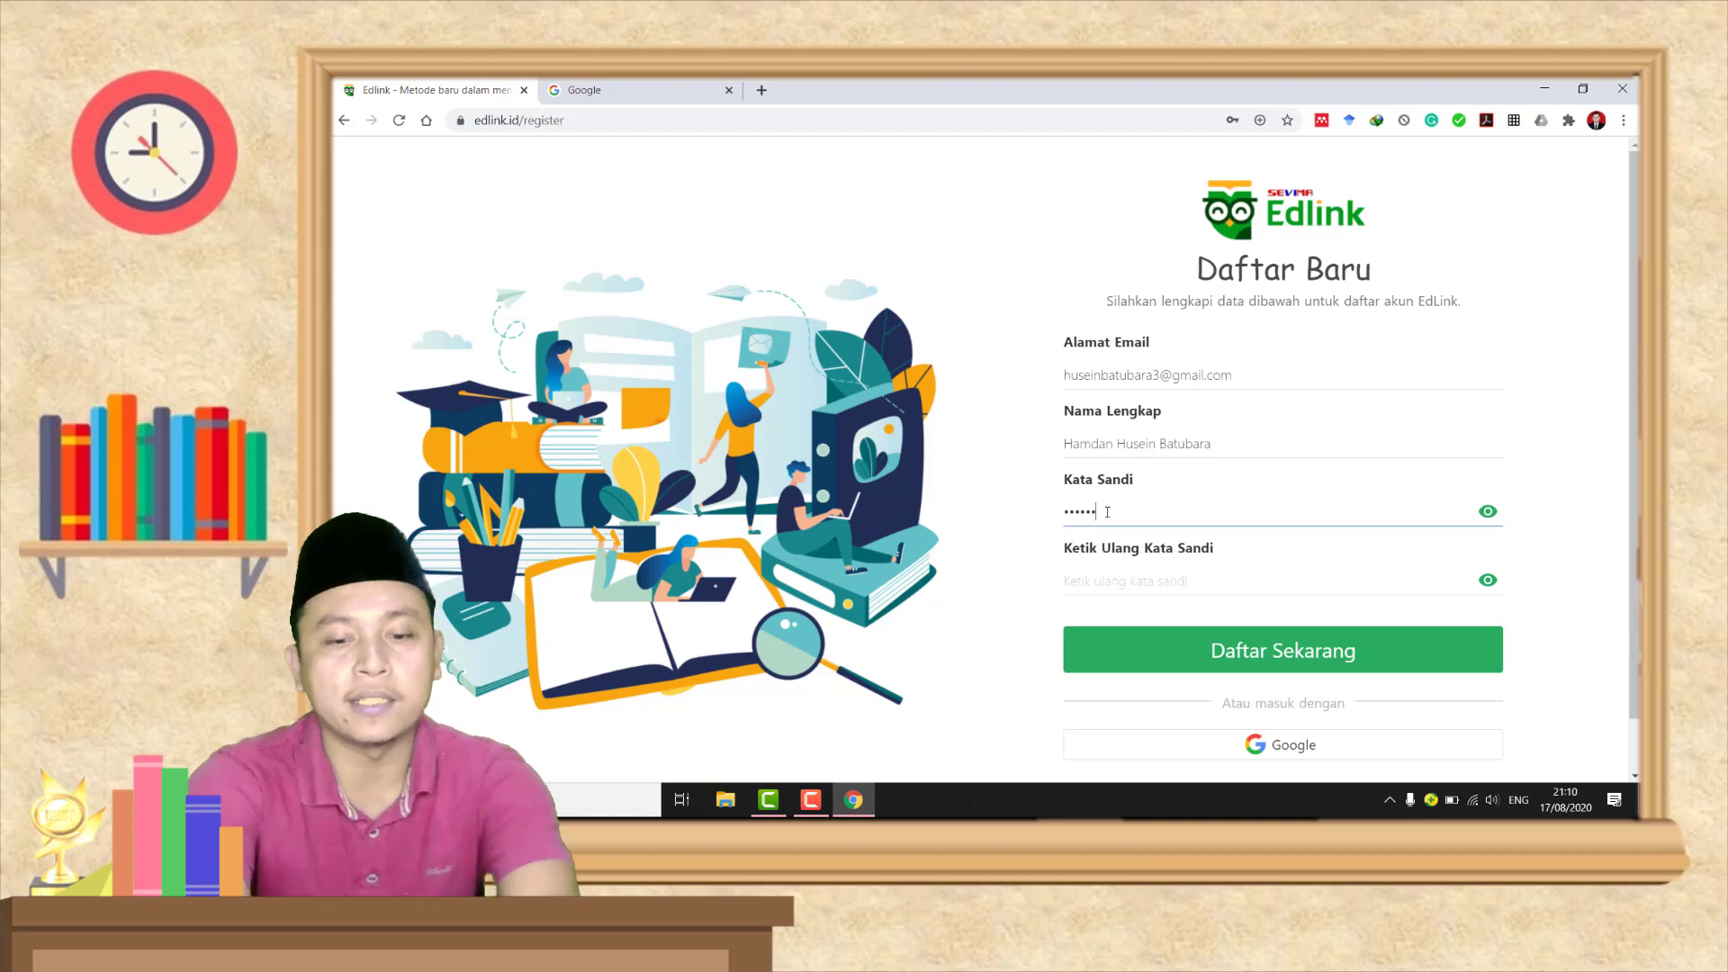
{"action": "left_click", "coordinate": [1144, 583]}
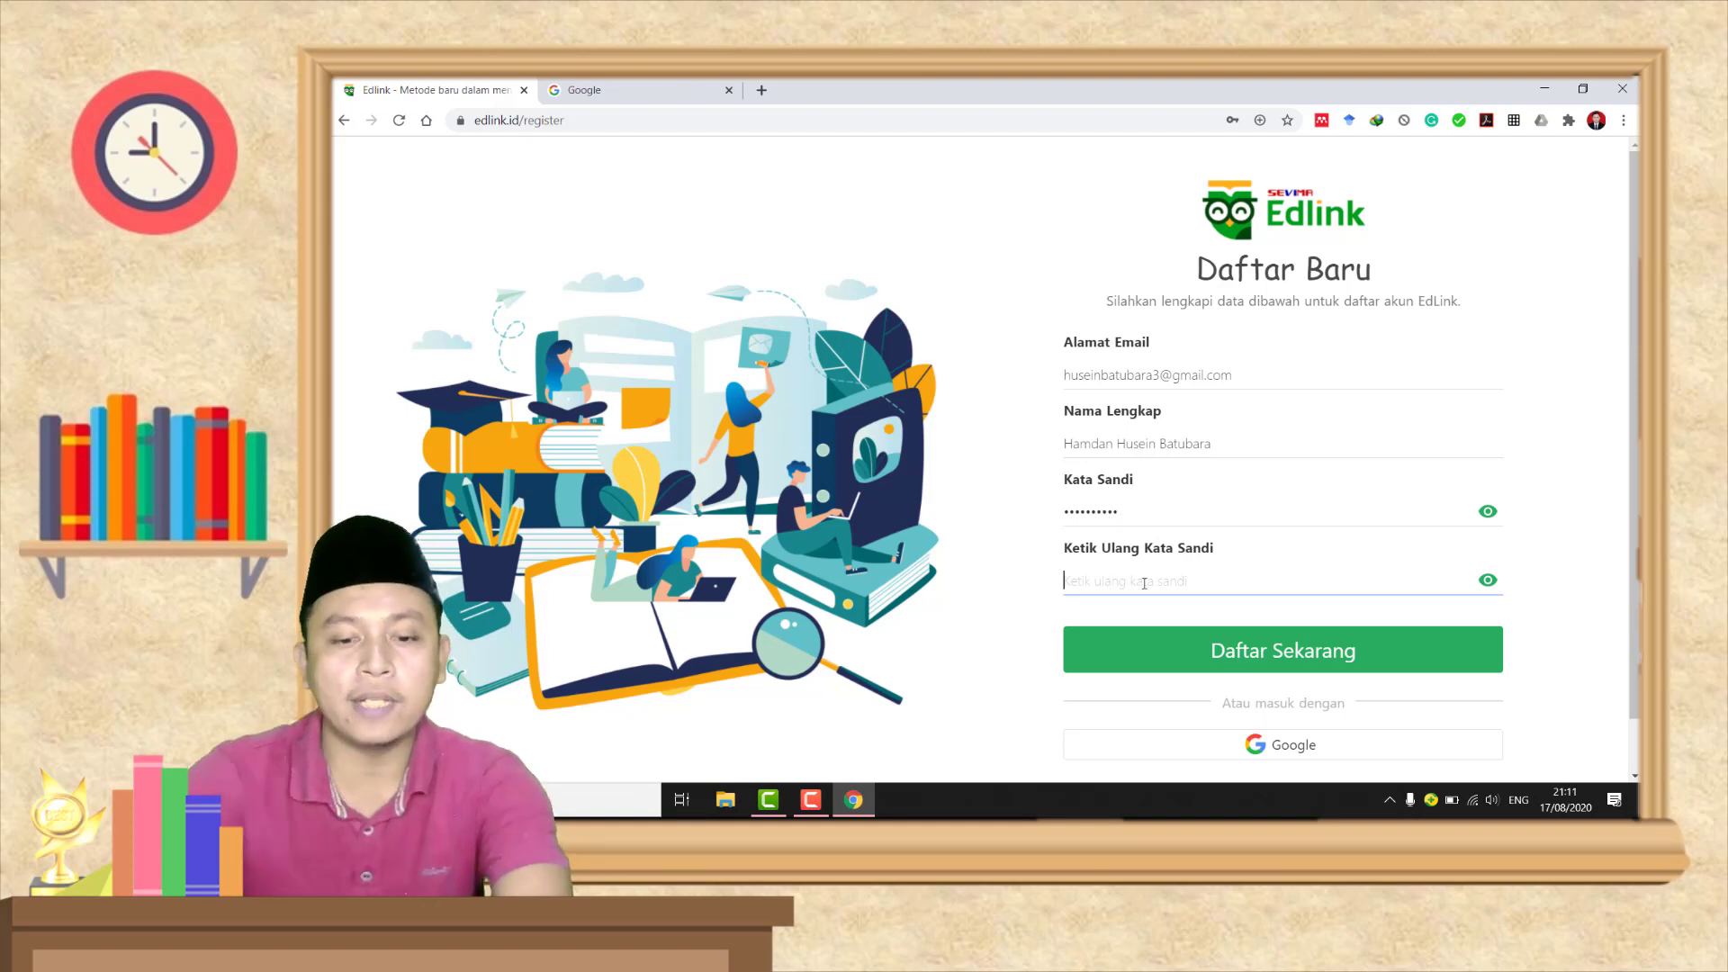
{"action": "type", "text": "h"}
{"action": "type", "text": "usein"}
{"action": "type", "text": "••••"}
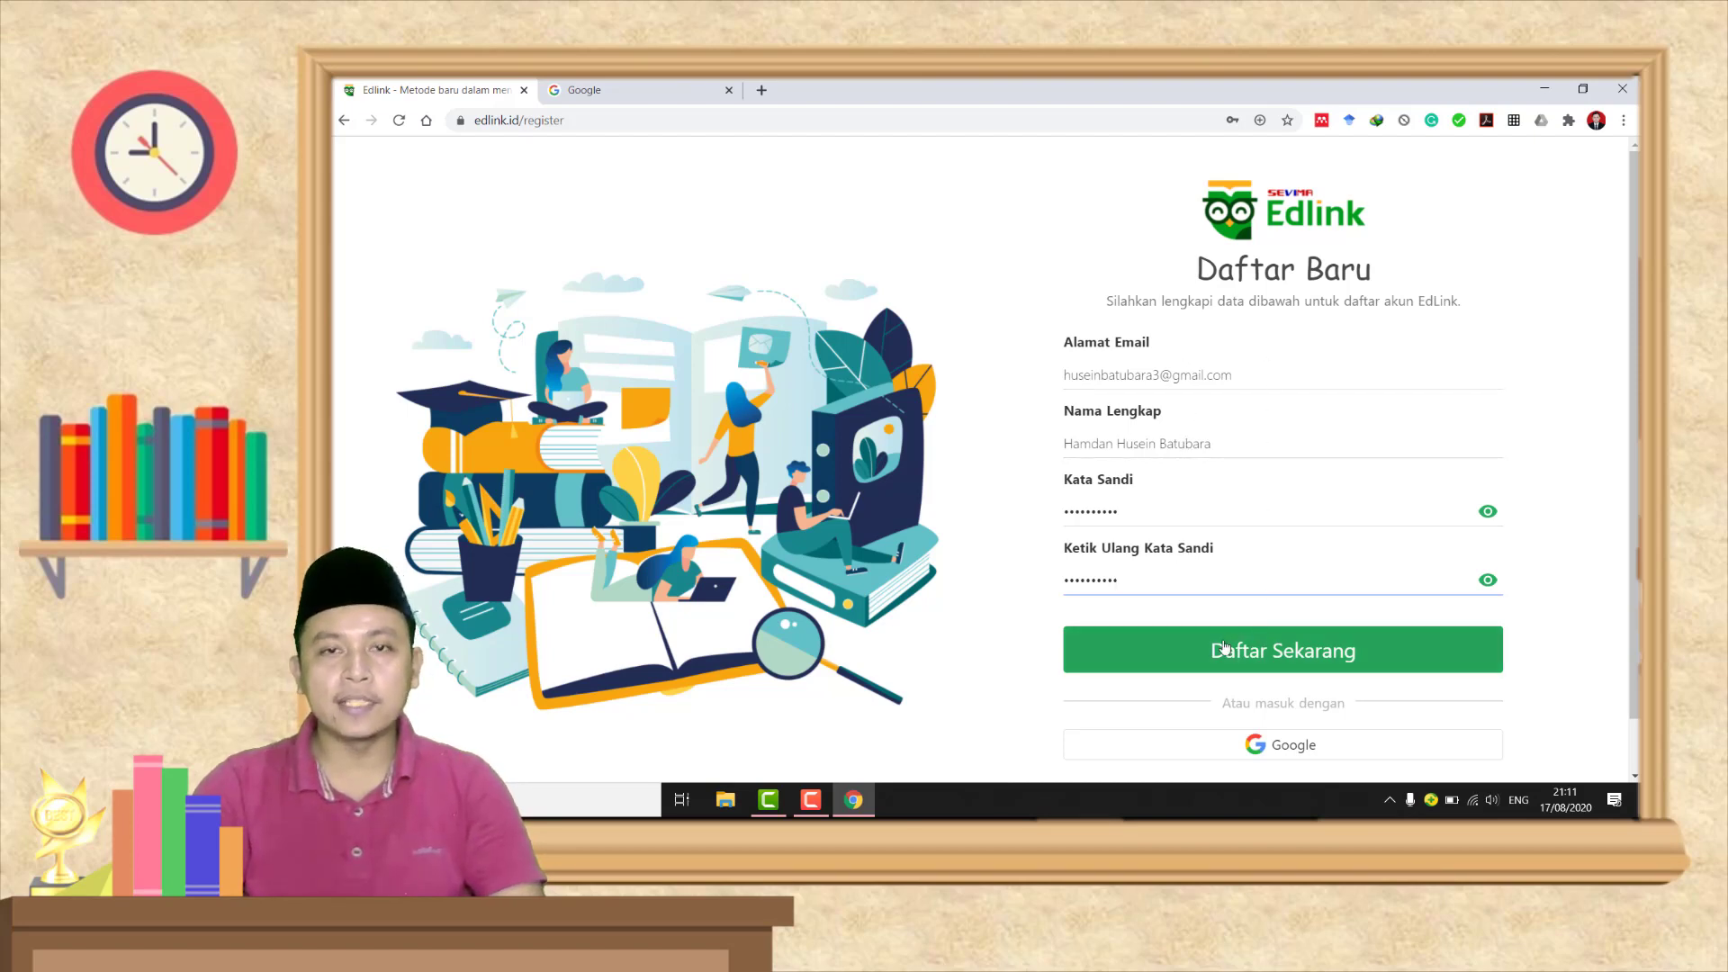
{"action": "left_click", "coordinate": [1283, 668]}
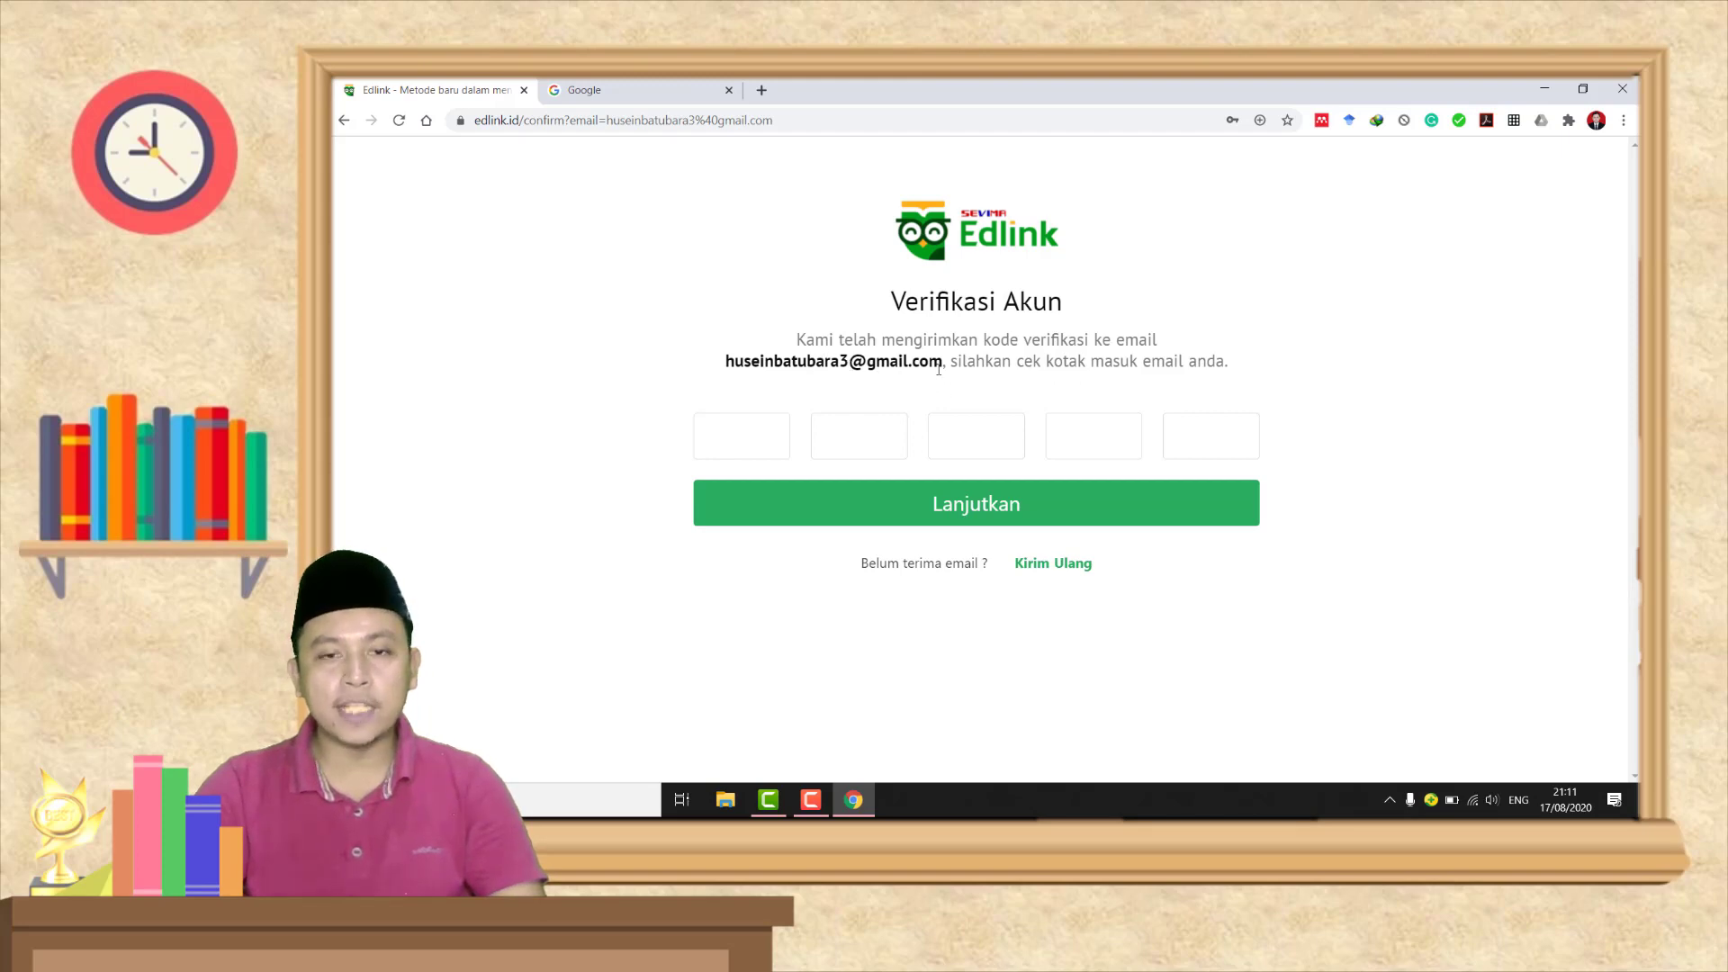
- Step through the Verifikasi Akun code boxes, then switch to the Google tab
{"action": "left_click", "coordinate": [902, 433]}
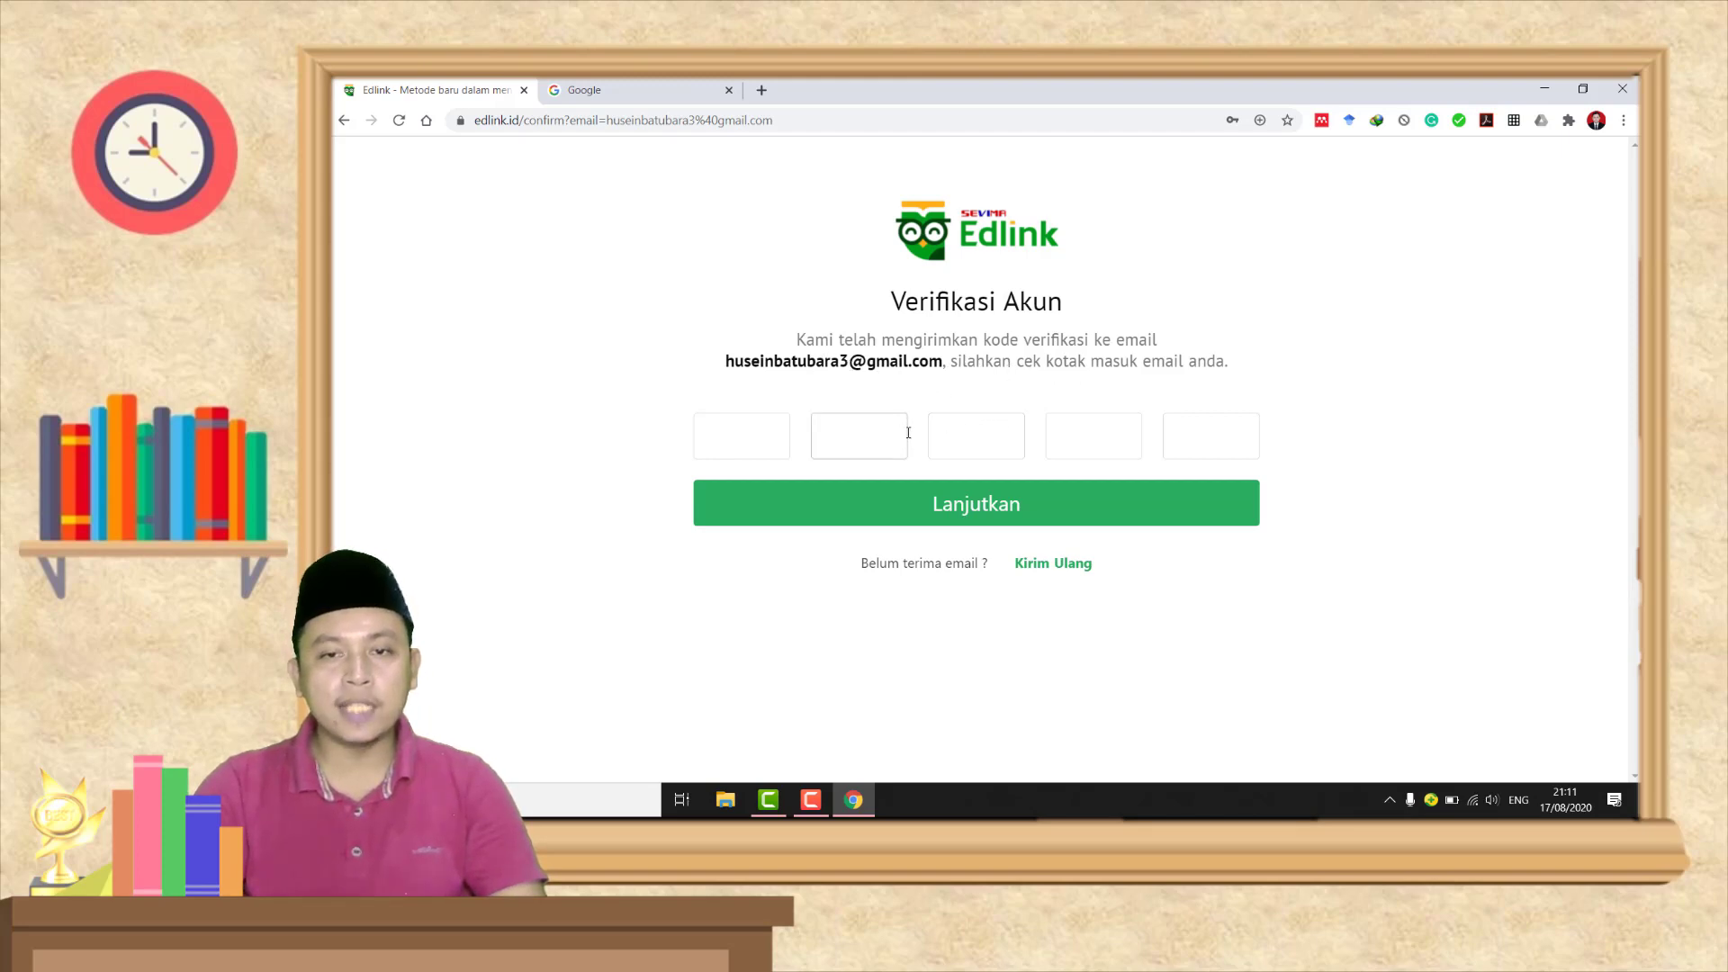
{"action": "left_click", "coordinate": [776, 438]}
{"action": "left_click", "coordinate": [841, 433]}
{"action": "left_click", "coordinate": [959, 433]}
{"action": "left_click", "coordinate": [1057, 434]}
{"action": "left_click", "coordinate": [1167, 434]}
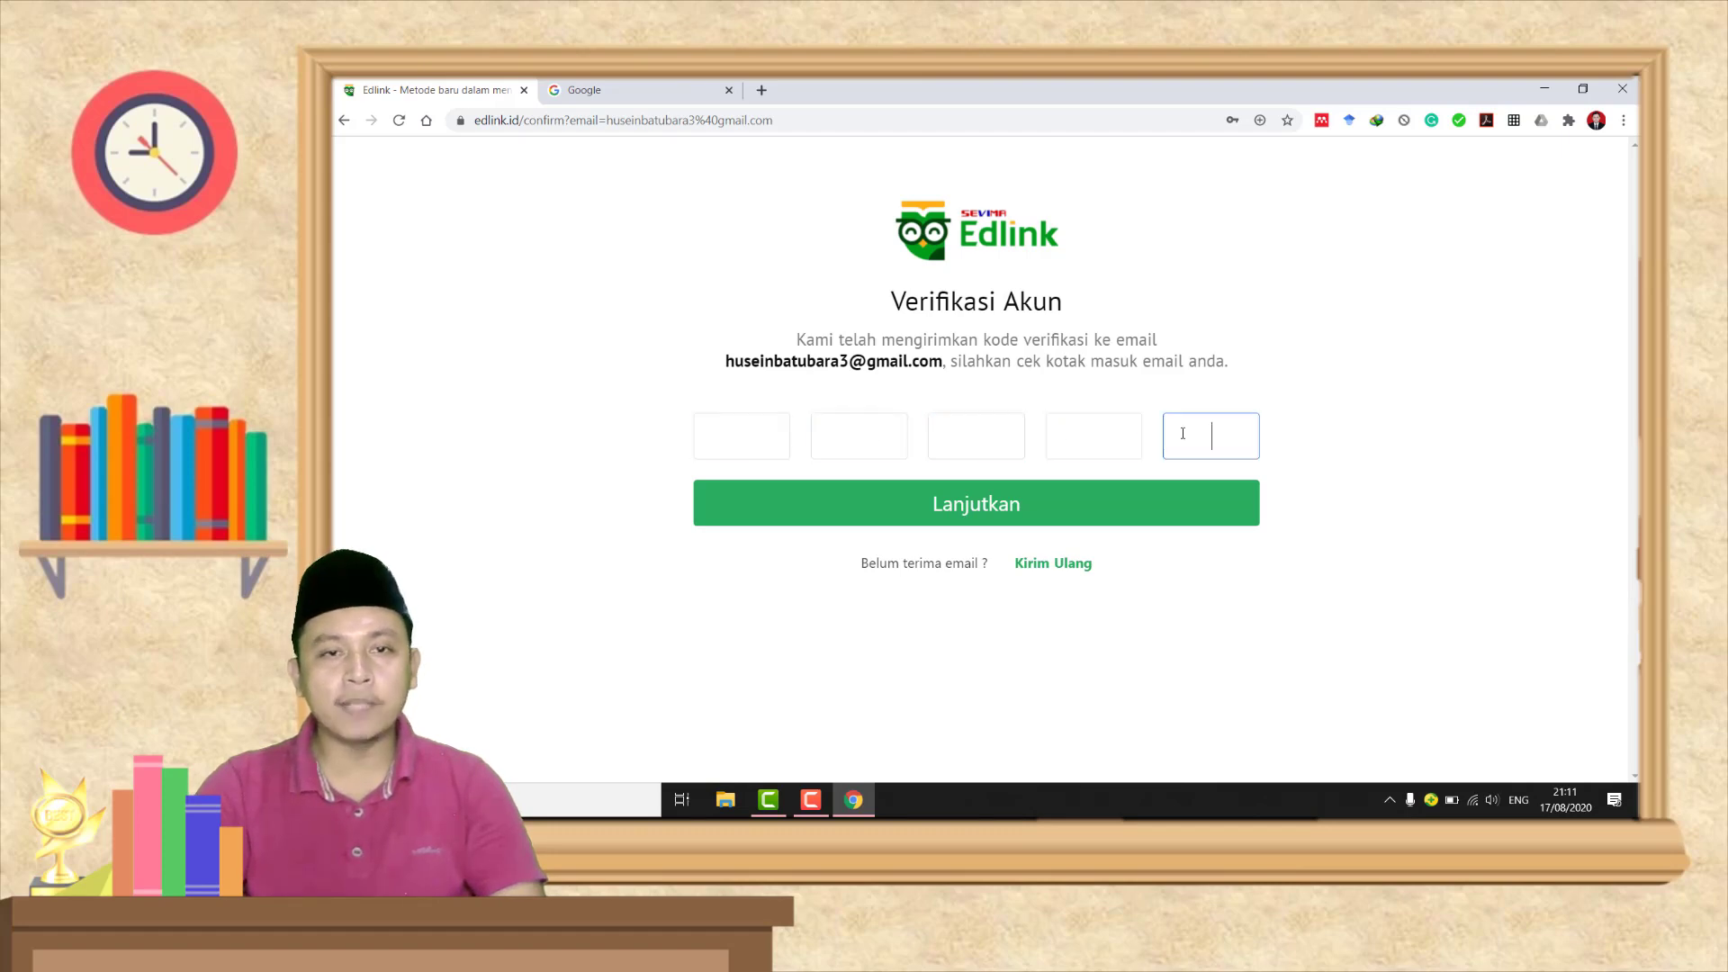
{"action": "left_click", "coordinate": [706, 96]}
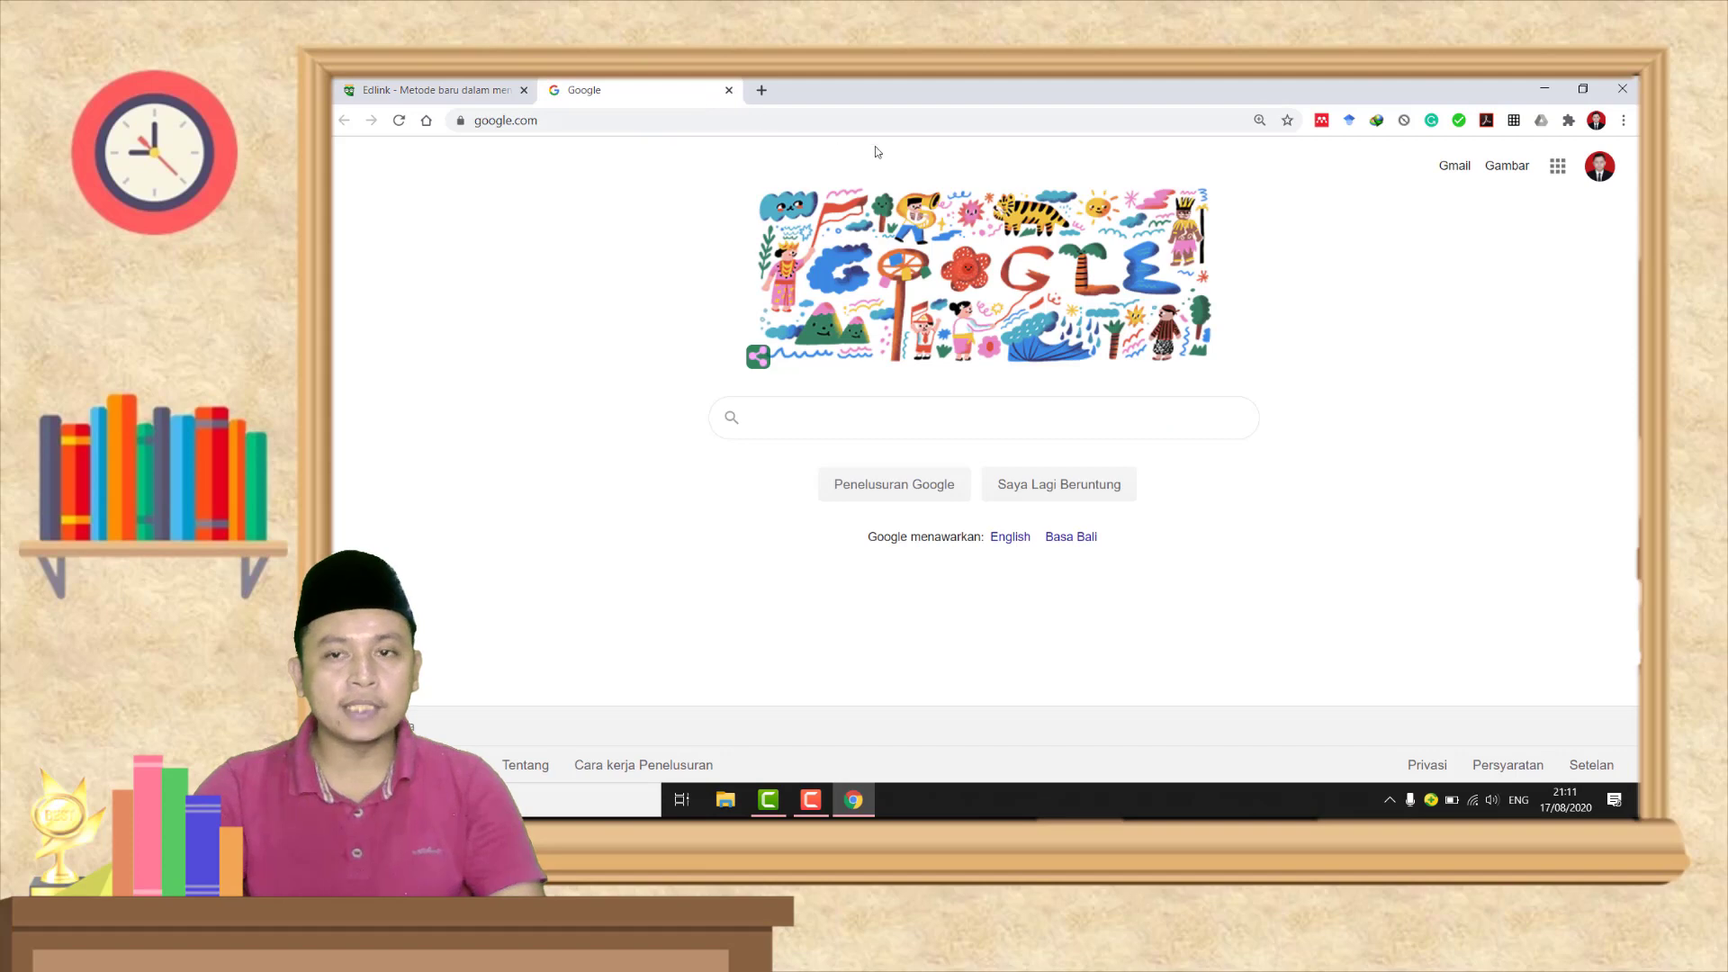
- Switch Google to the newly registered account and sign in with its password
{"action": "left_click", "coordinate": [1611, 176]}
{"action": "scroll", "coordinate": [1459, 569], "scroll_direction": "down", "scroll_amount": 2}
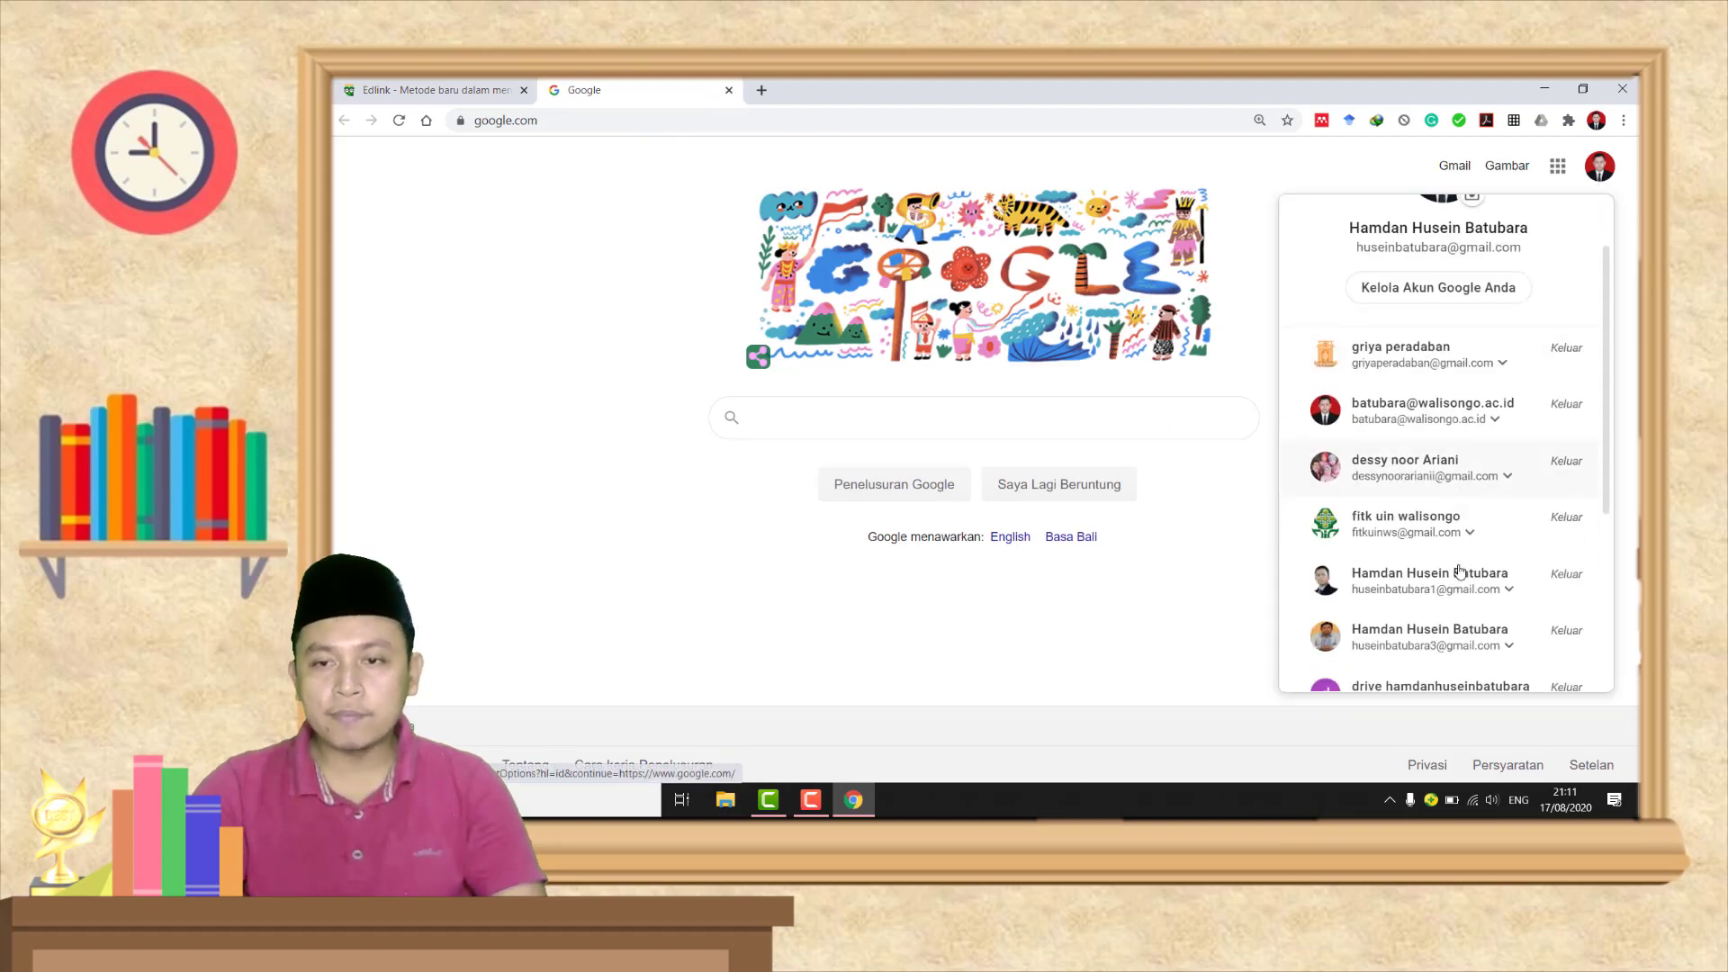
{"action": "left_click", "coordinate": [1427, 560]}
{"action": "left_click", "coordinate": [1400, 603]}
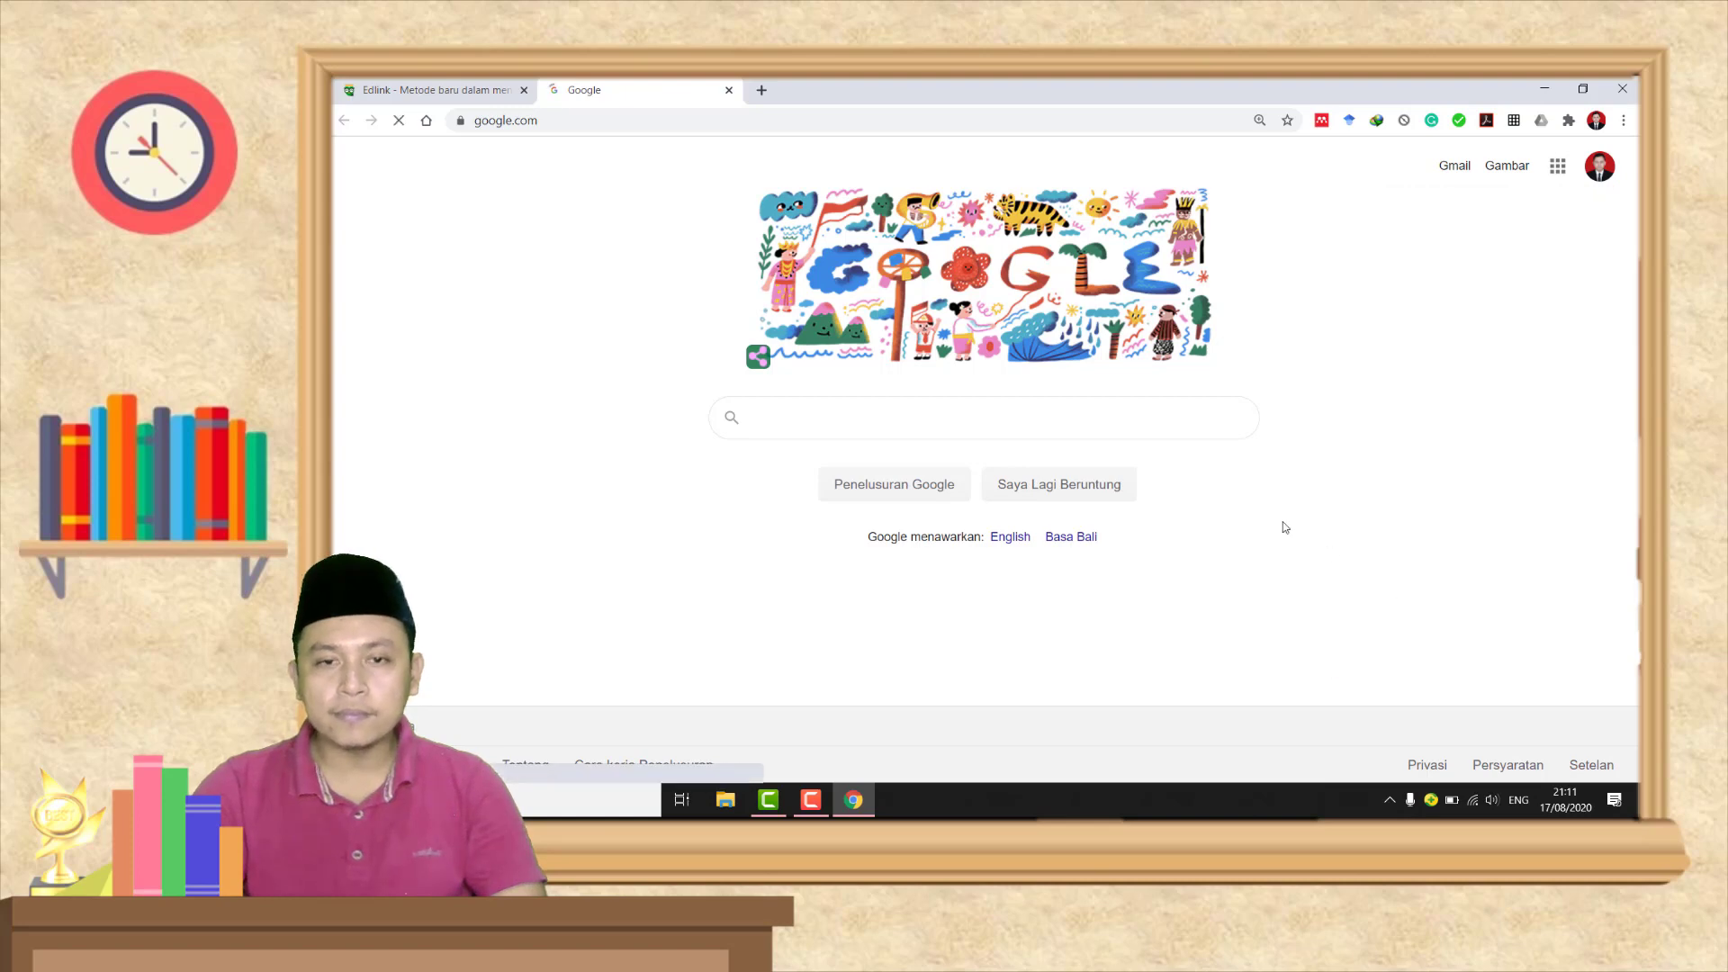
{"action": "left_click", "coordinate": [1126, 503]}
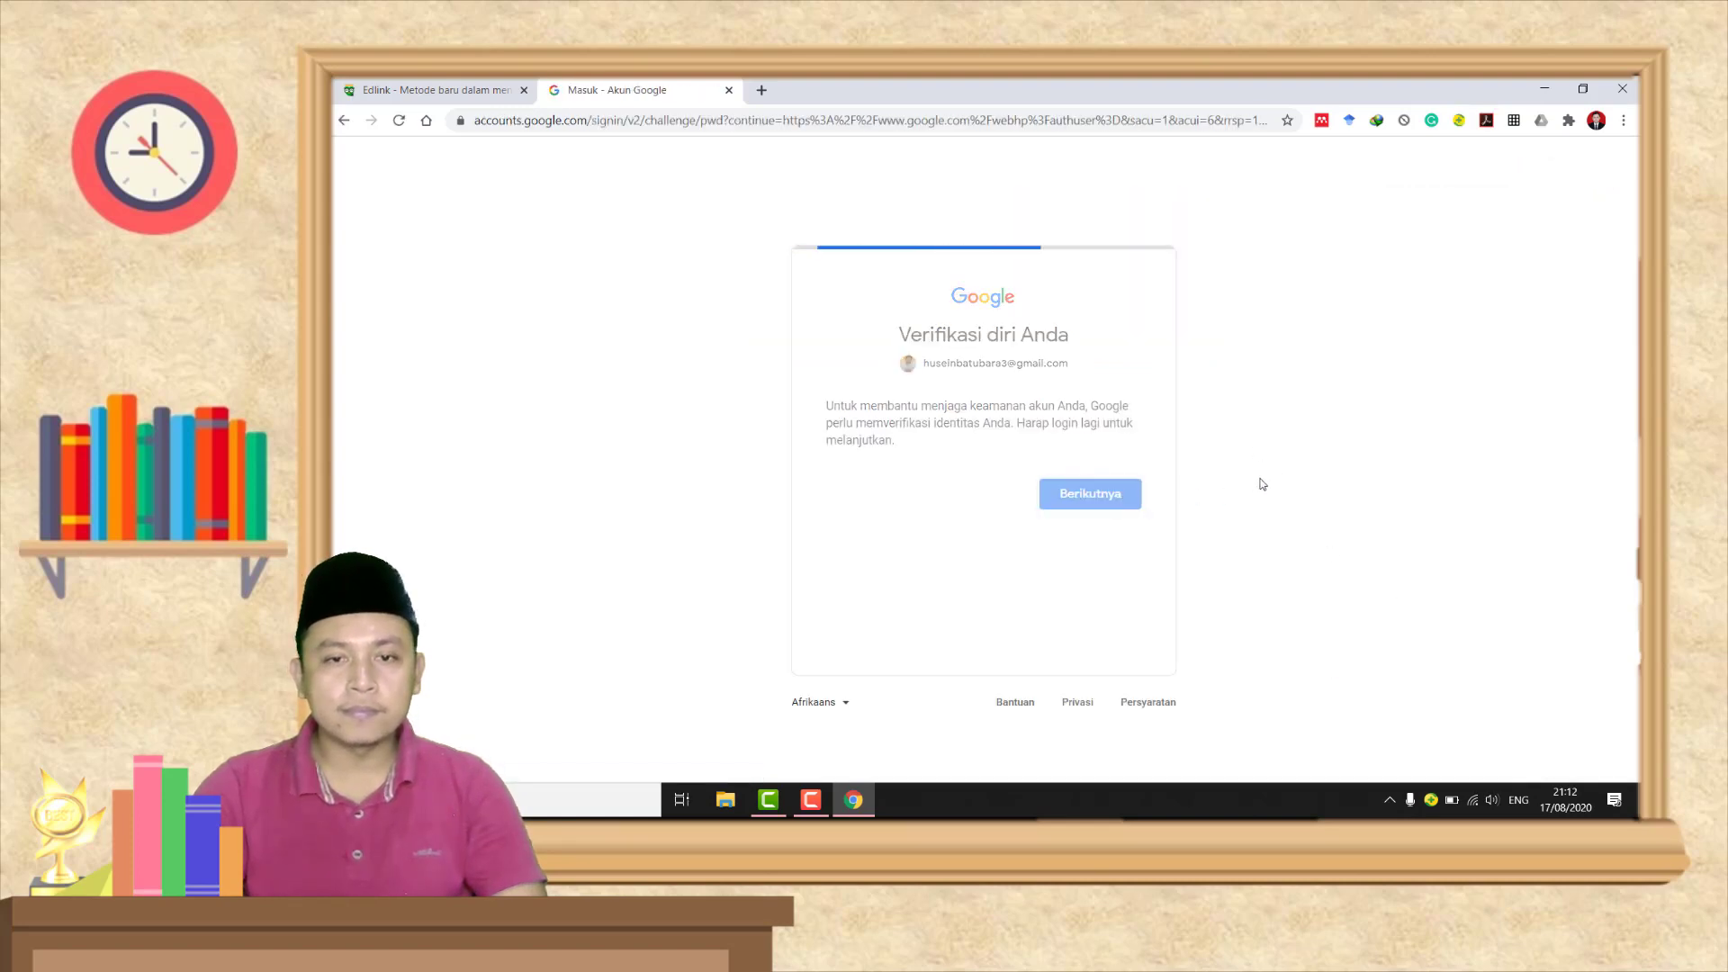
{"action": "left_click", "coordinate": [1133, 511]}
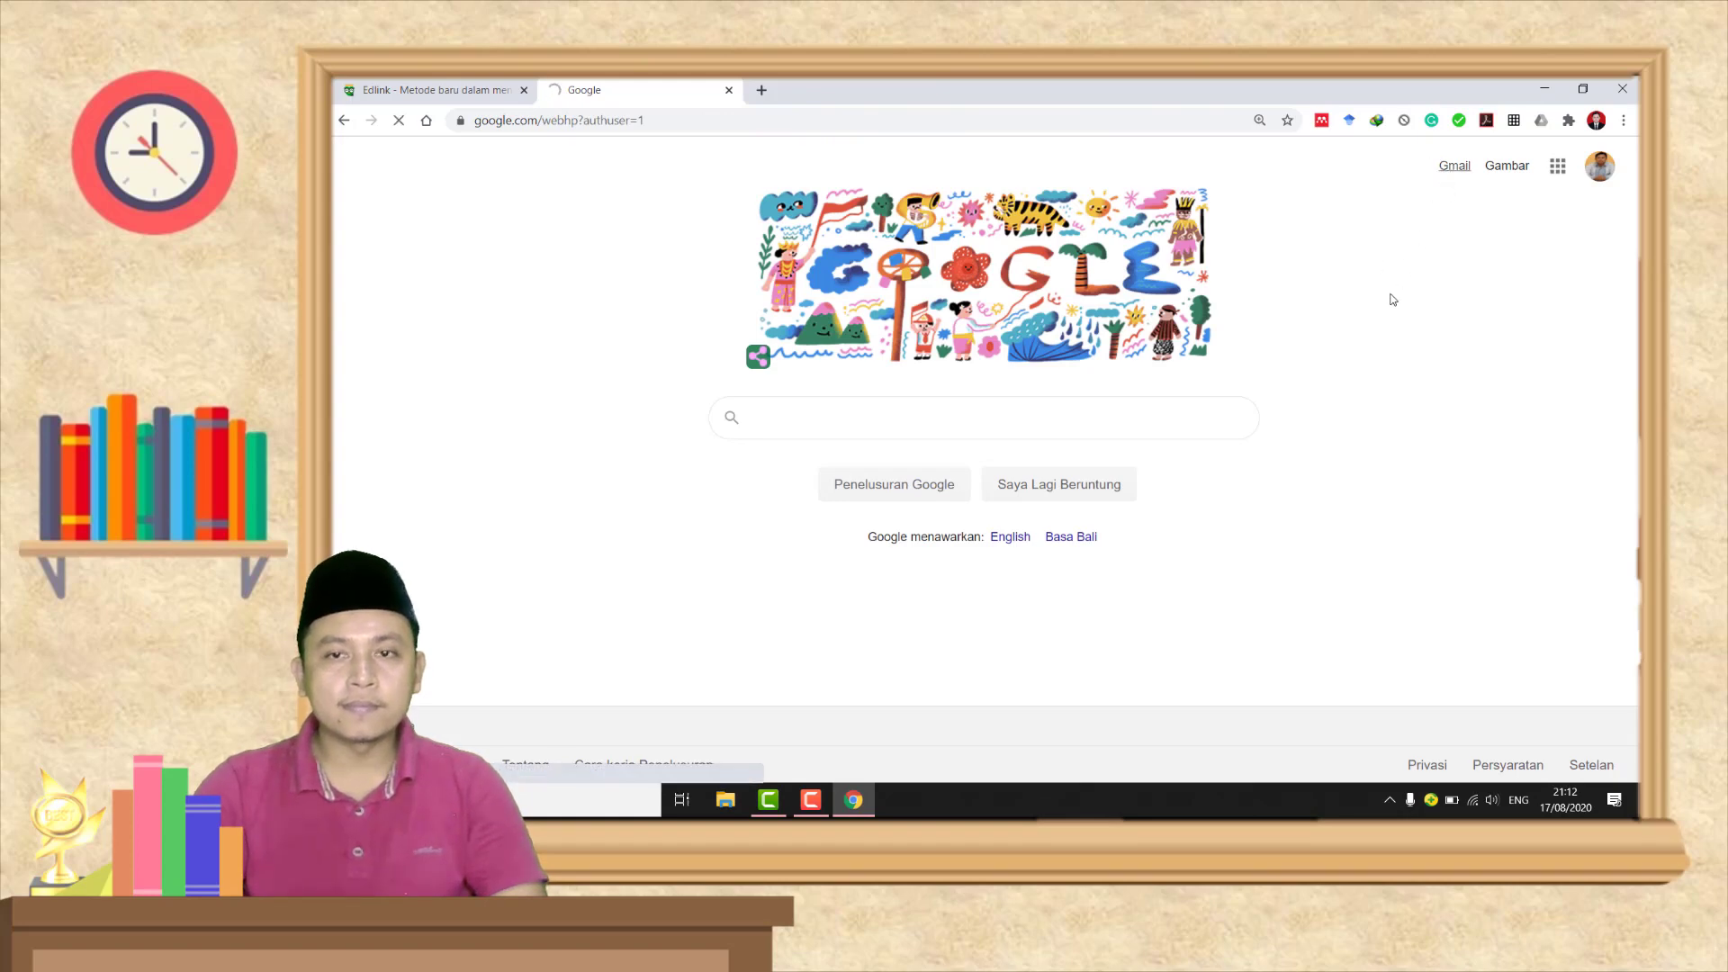
- Open Gmail and read the EdLink - Kode Verifikasi email
{"action": "left_click", "coordinate": [1454, 166]}
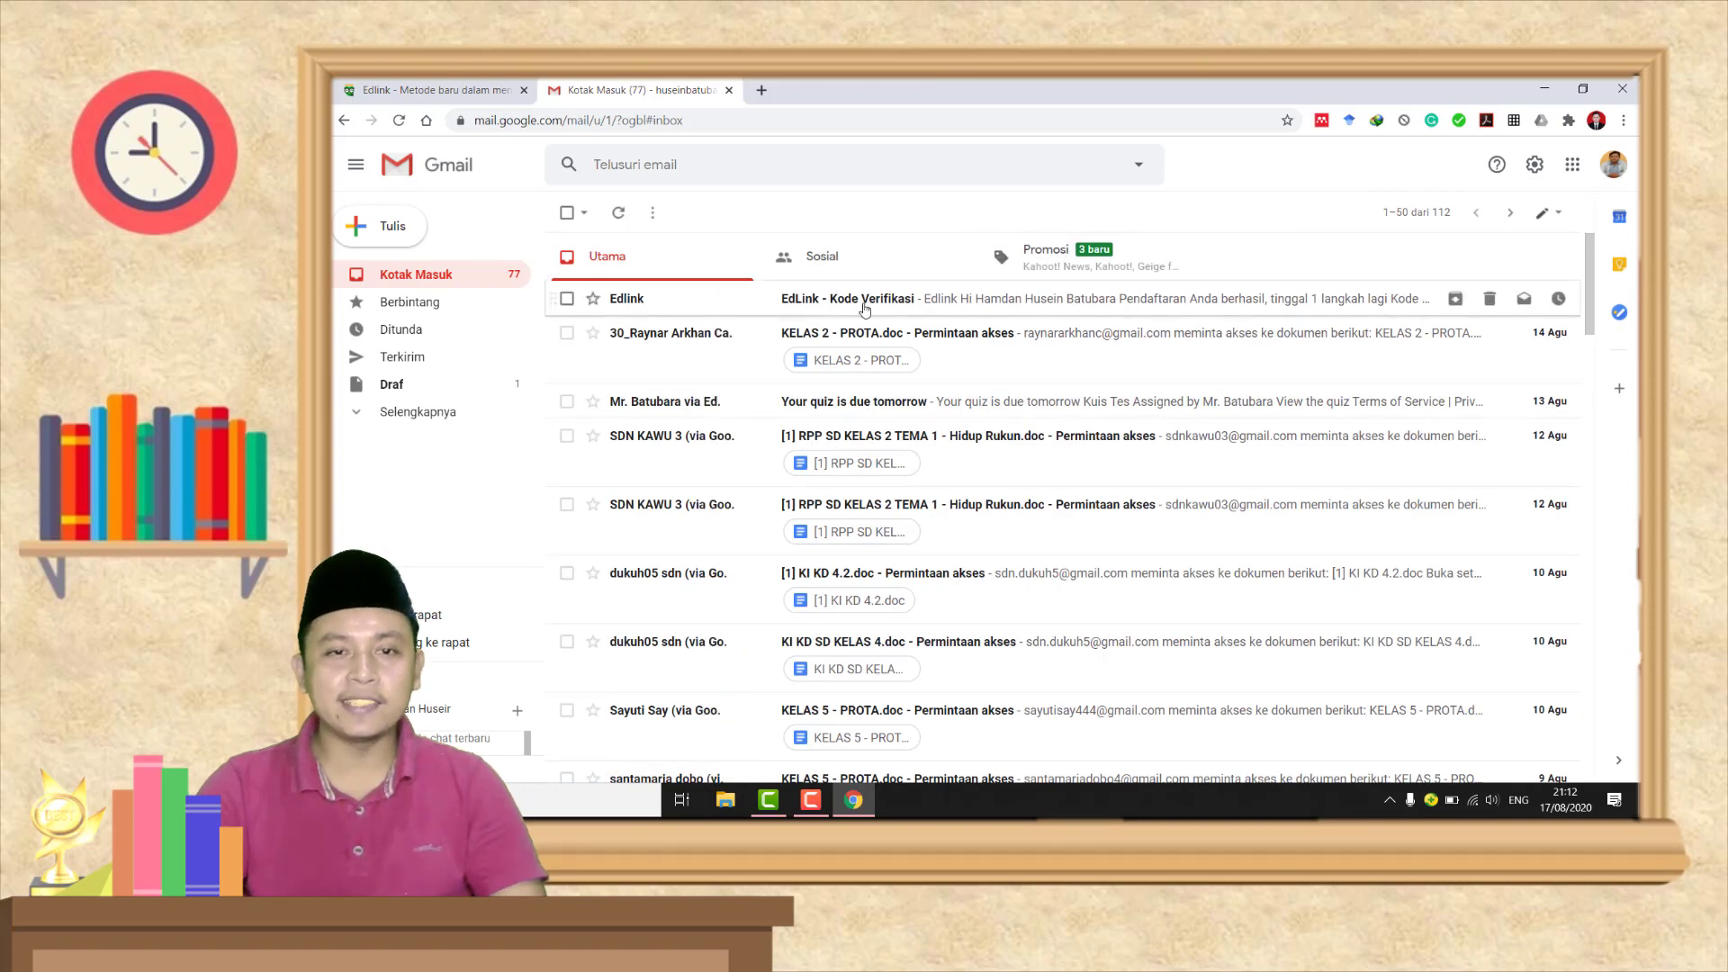
{"action": "left_click", "coordinate": [920, 306]}
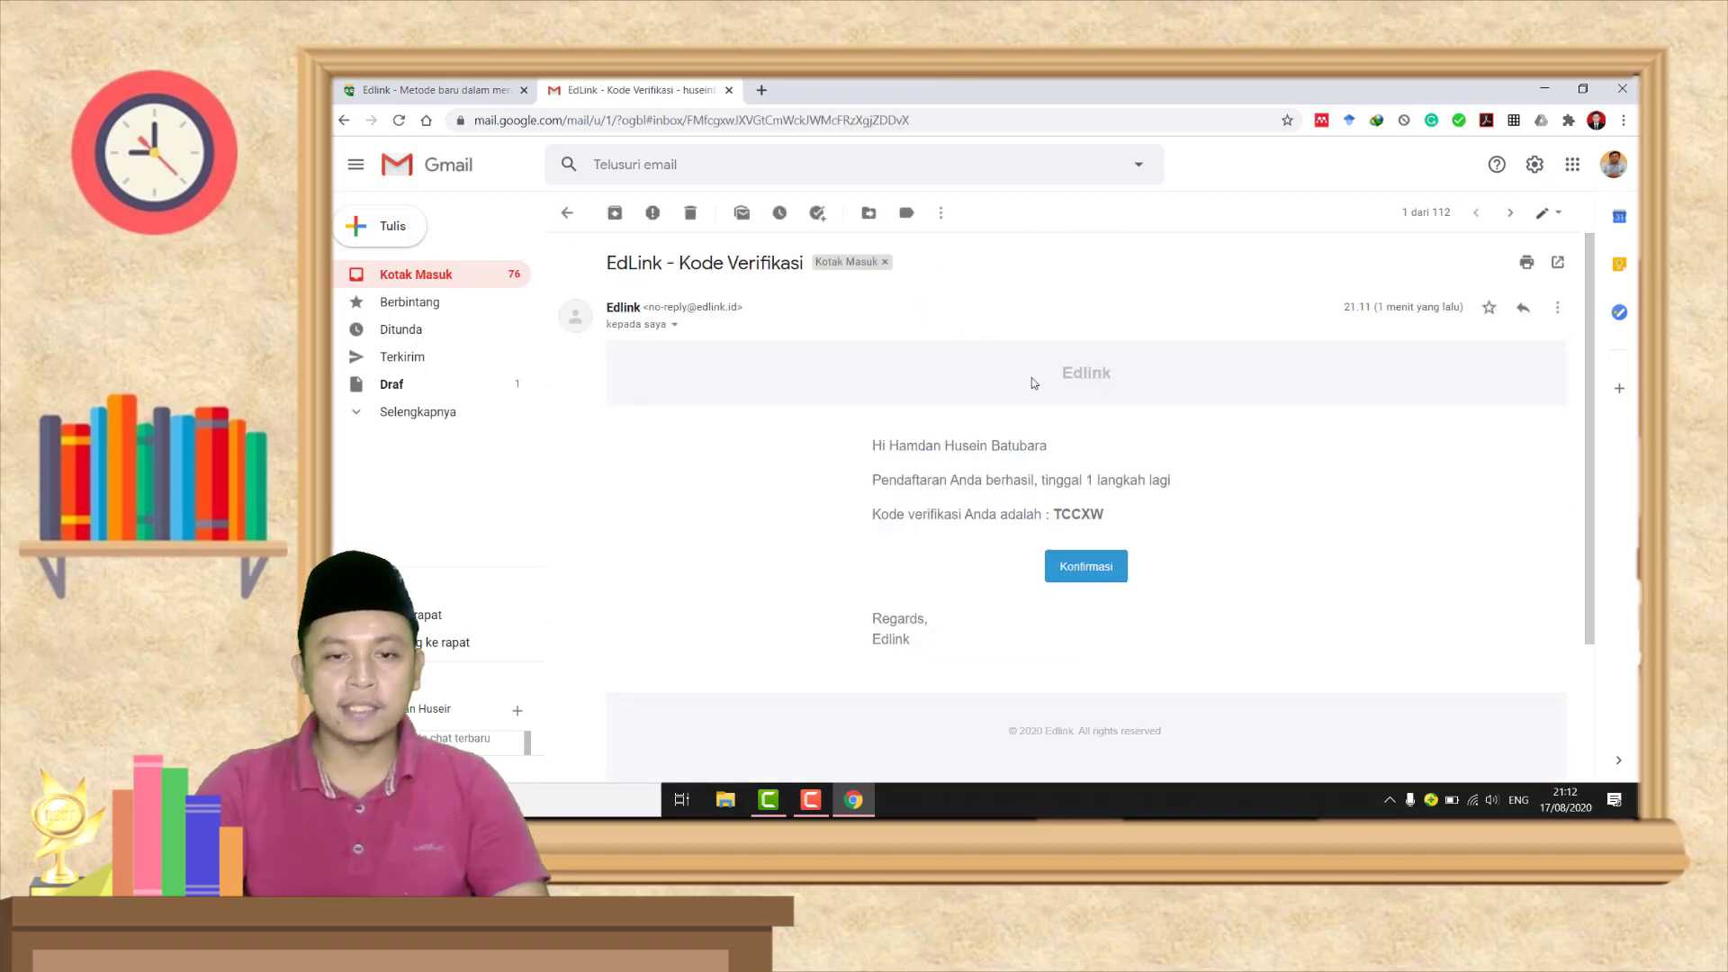
{"action": "scroll", "coordinate": [1045, 470], "scroll_direction": "down", "scroll_amount": 1}
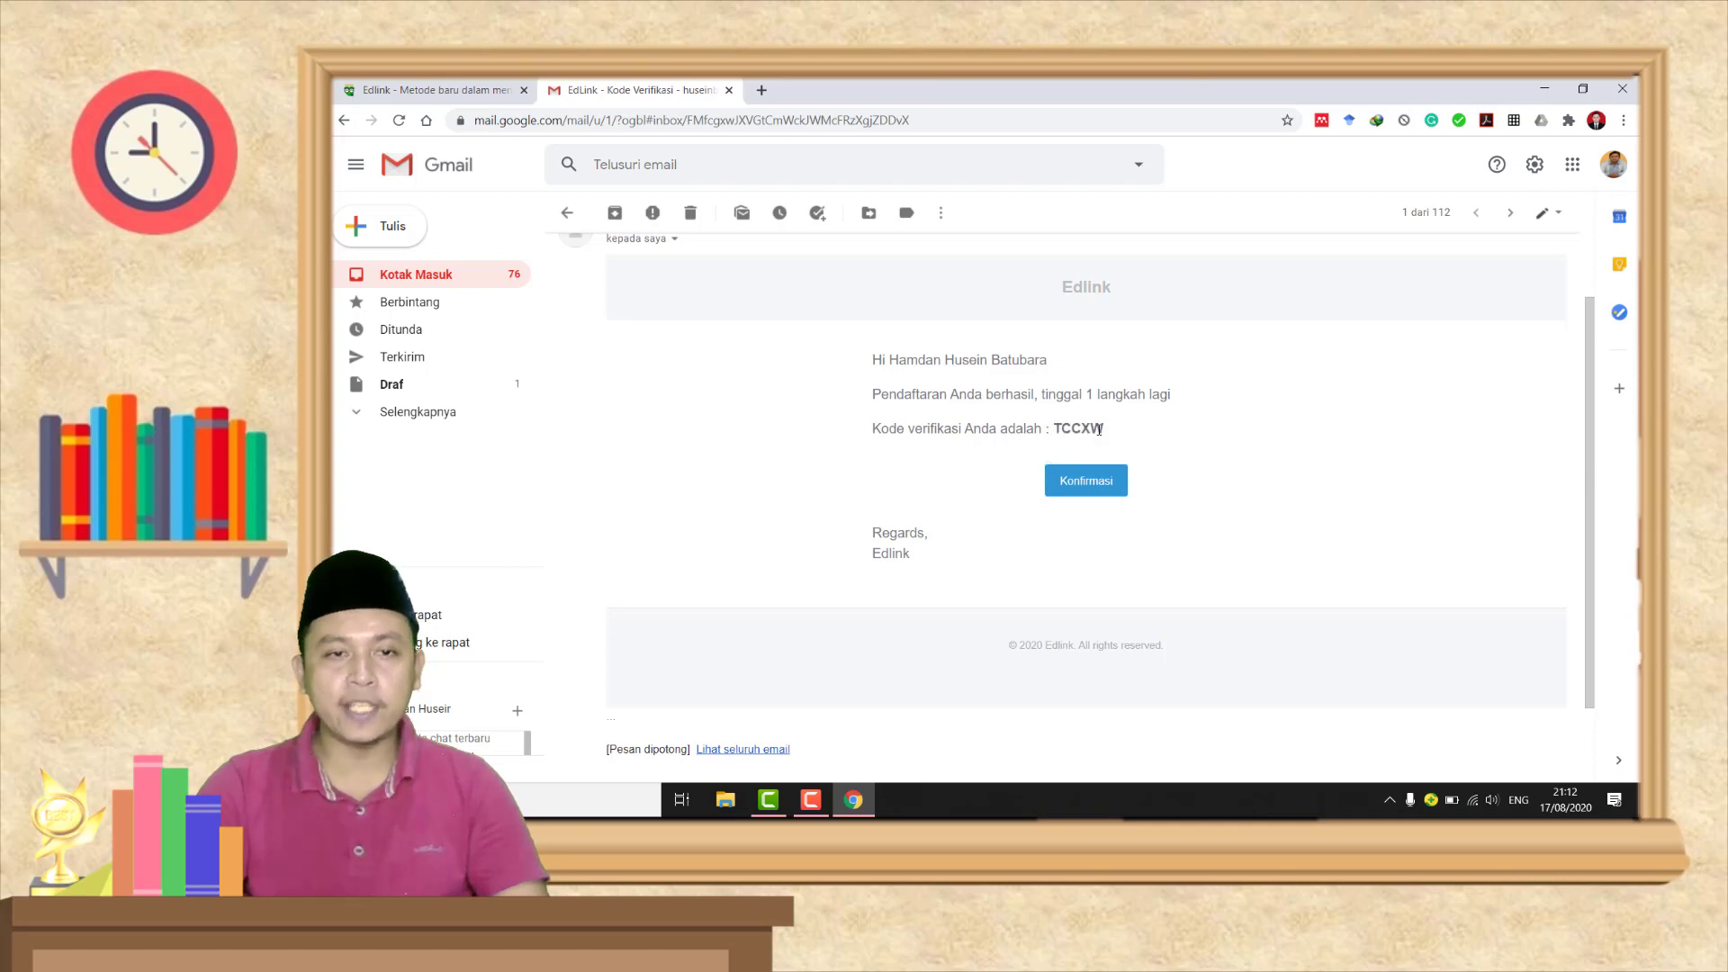
- Enter the five-character emailed verification code on the Edlink page and submit it with Lanjutkan
{"action": "left_click", "coordinate": [461, 92]}
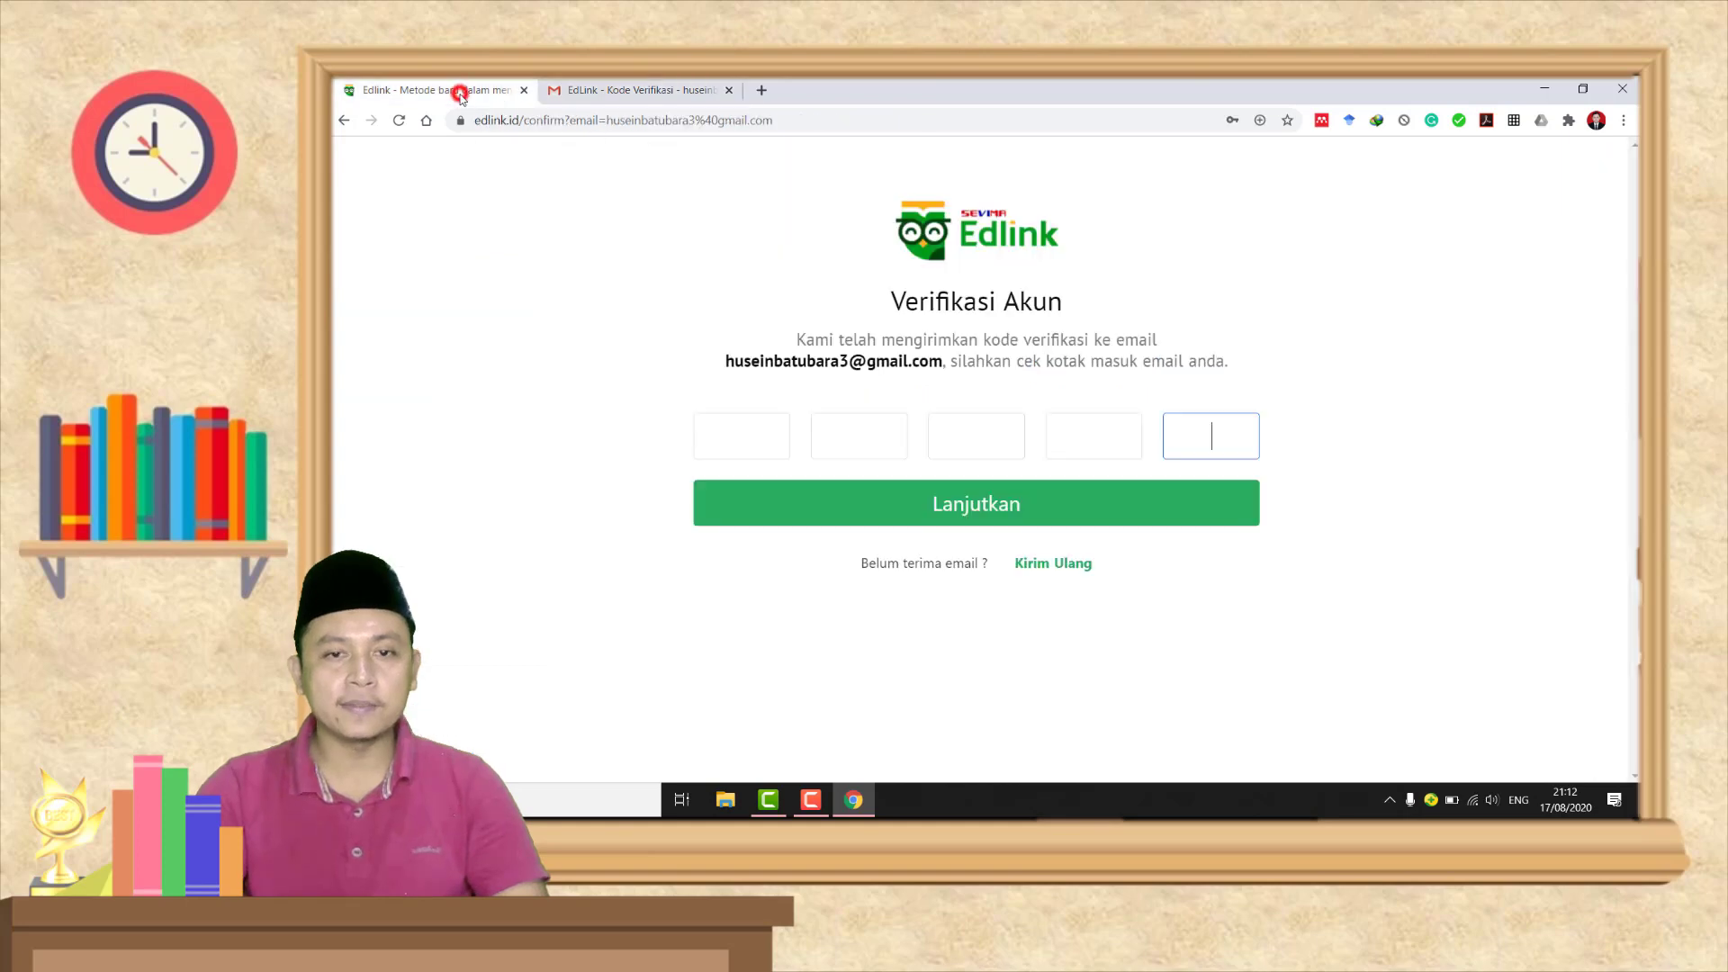
{"action": "left_click", "coordinate": [756, 447]}
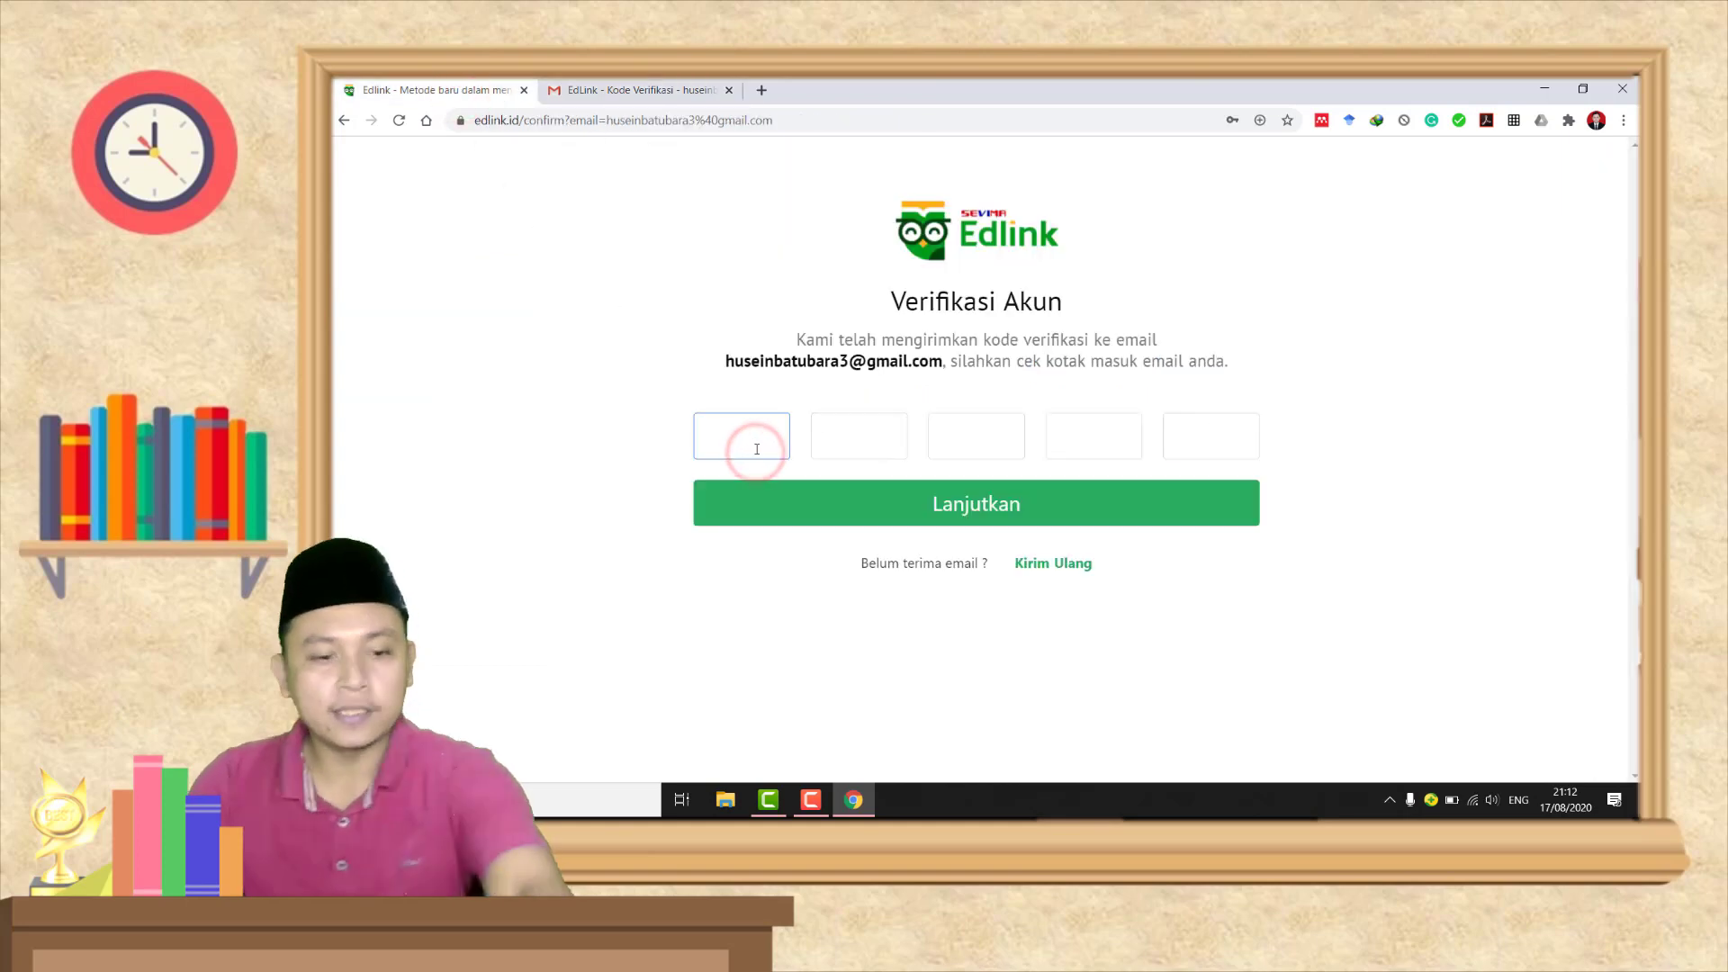
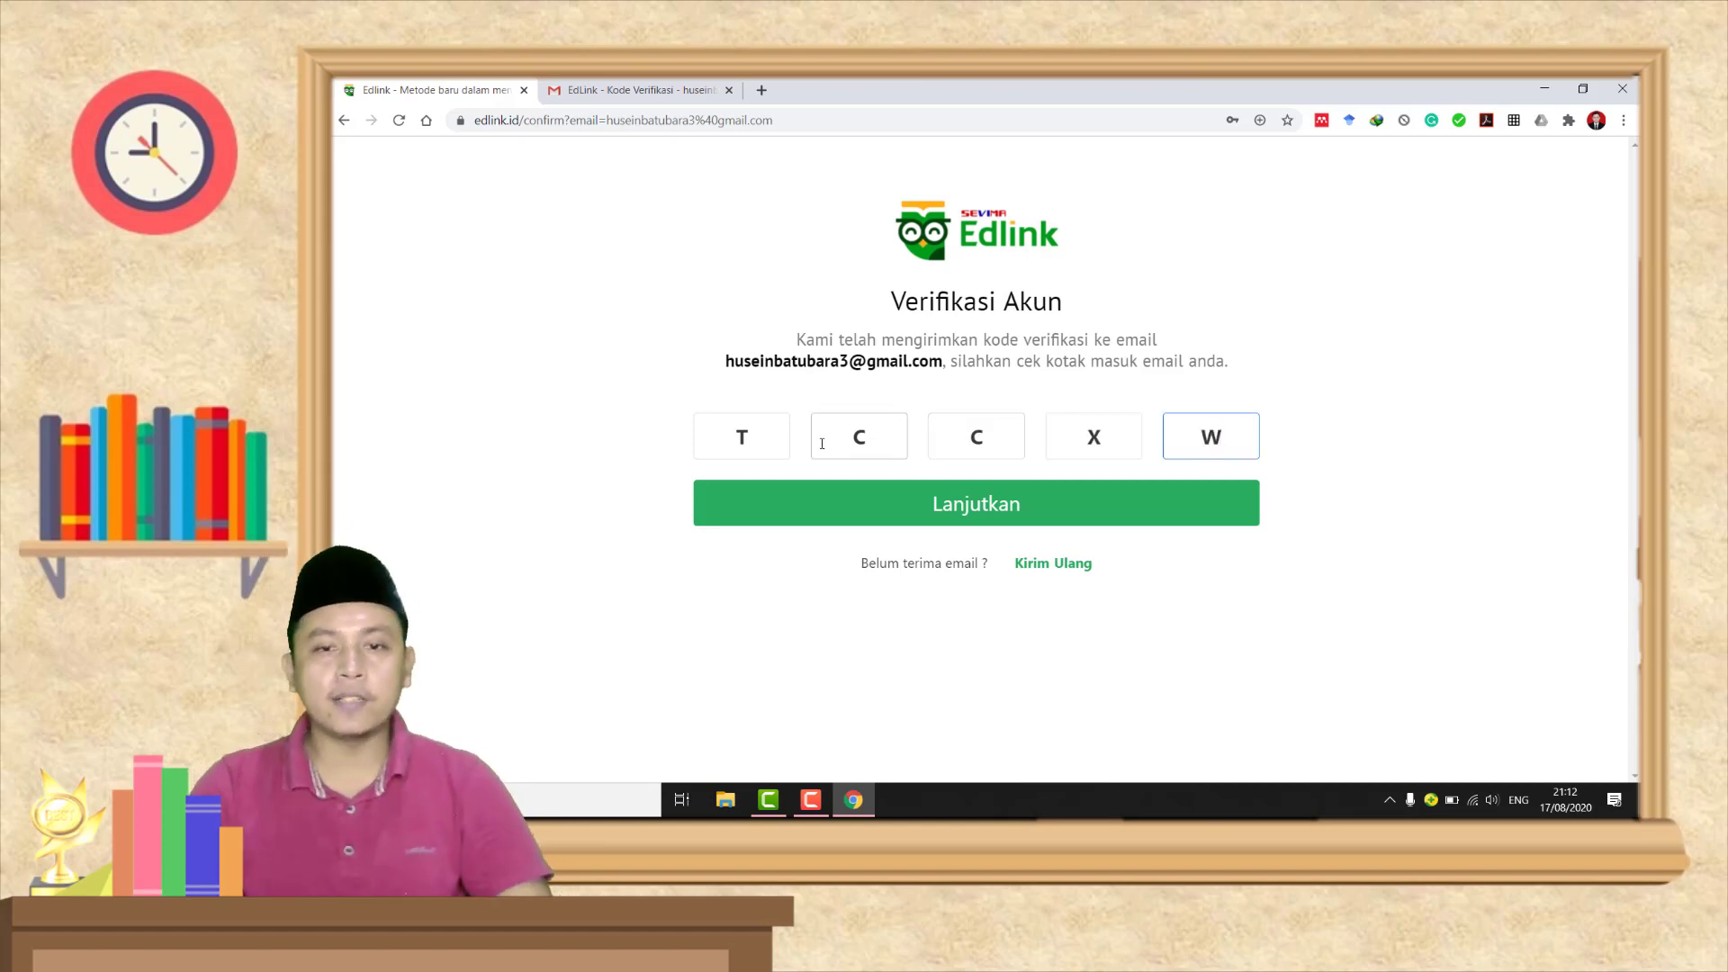
{"action": "left_click", "coordinate": [995, 519]}
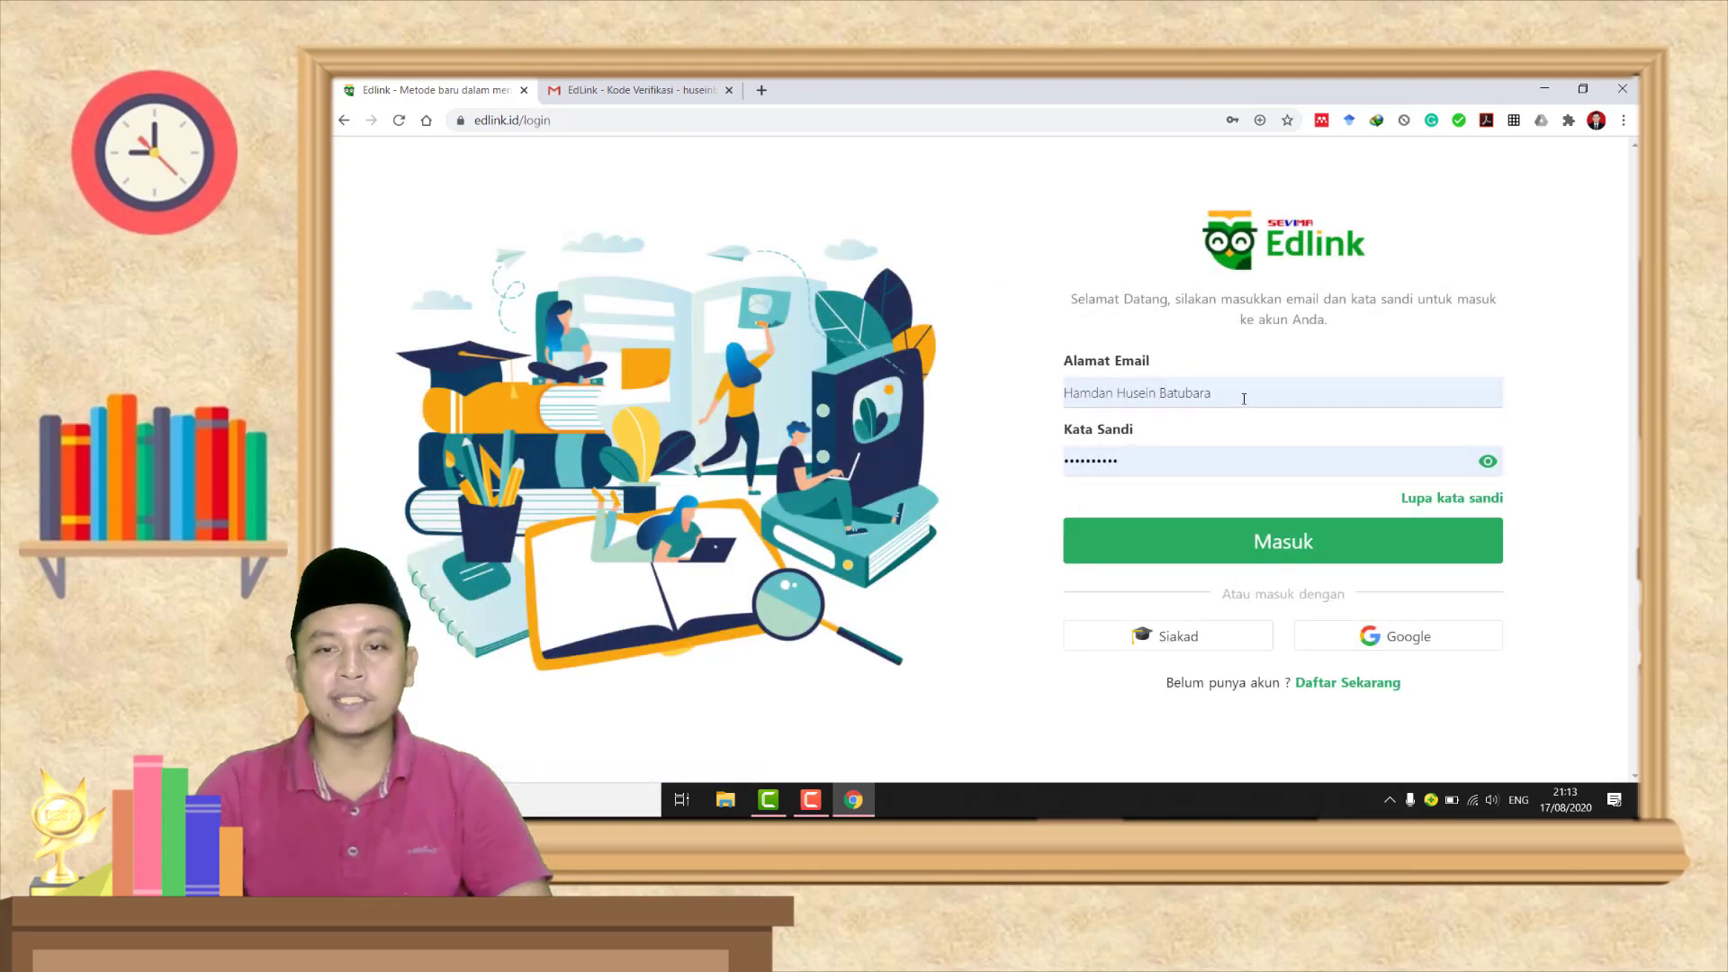
- Log in with the account's email and password, then dismiss Chrome's save-password offer
{"action": "left_click", "coordinate": [1244, 398]}
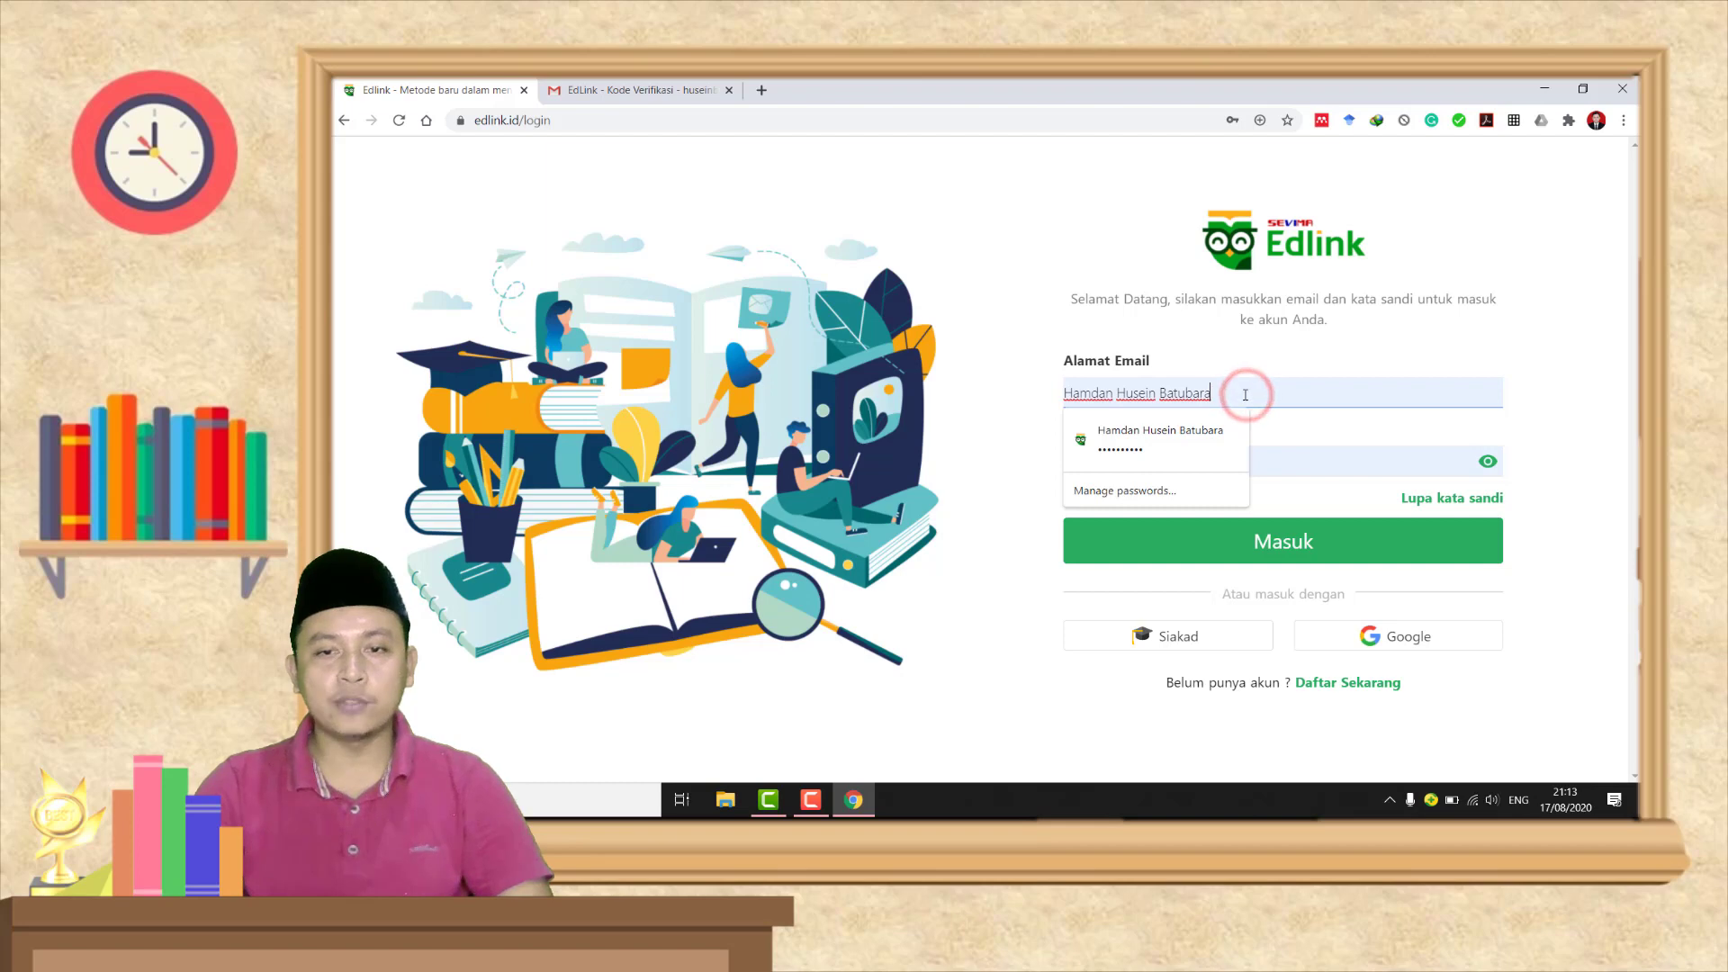
{"action": "left_click_drag", "start_coordinate": [1246, 395], "coordinate": [1047, 401]}
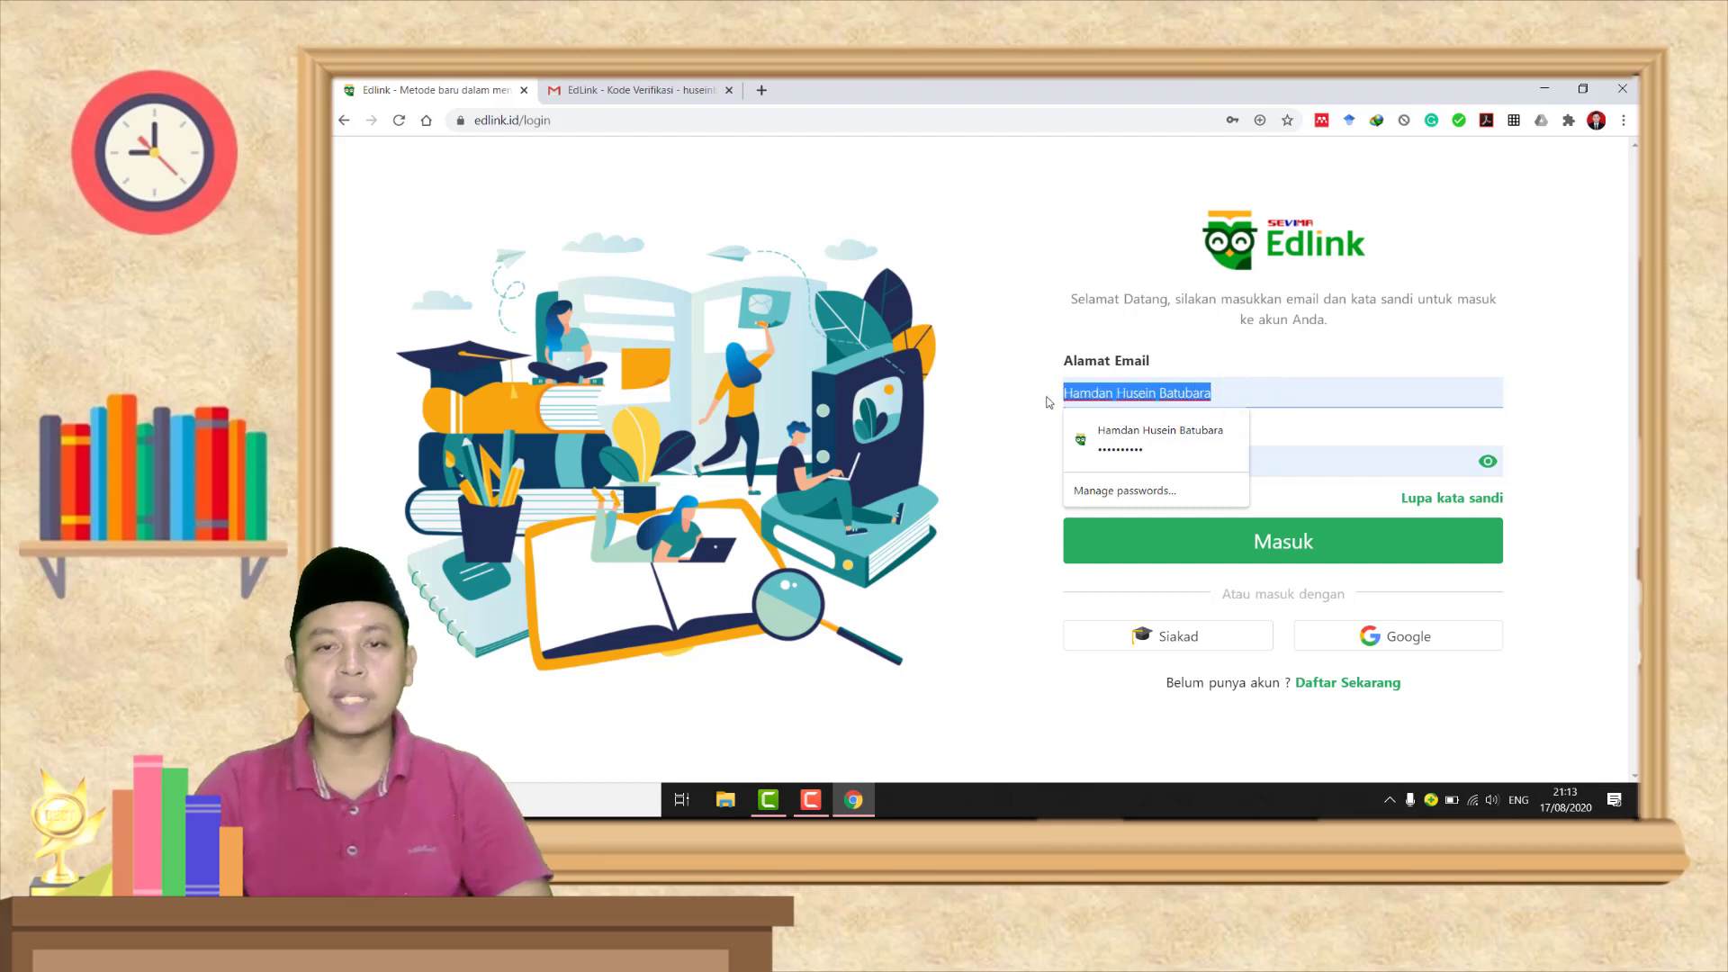
{"action": "type", "text": "HUSE"}
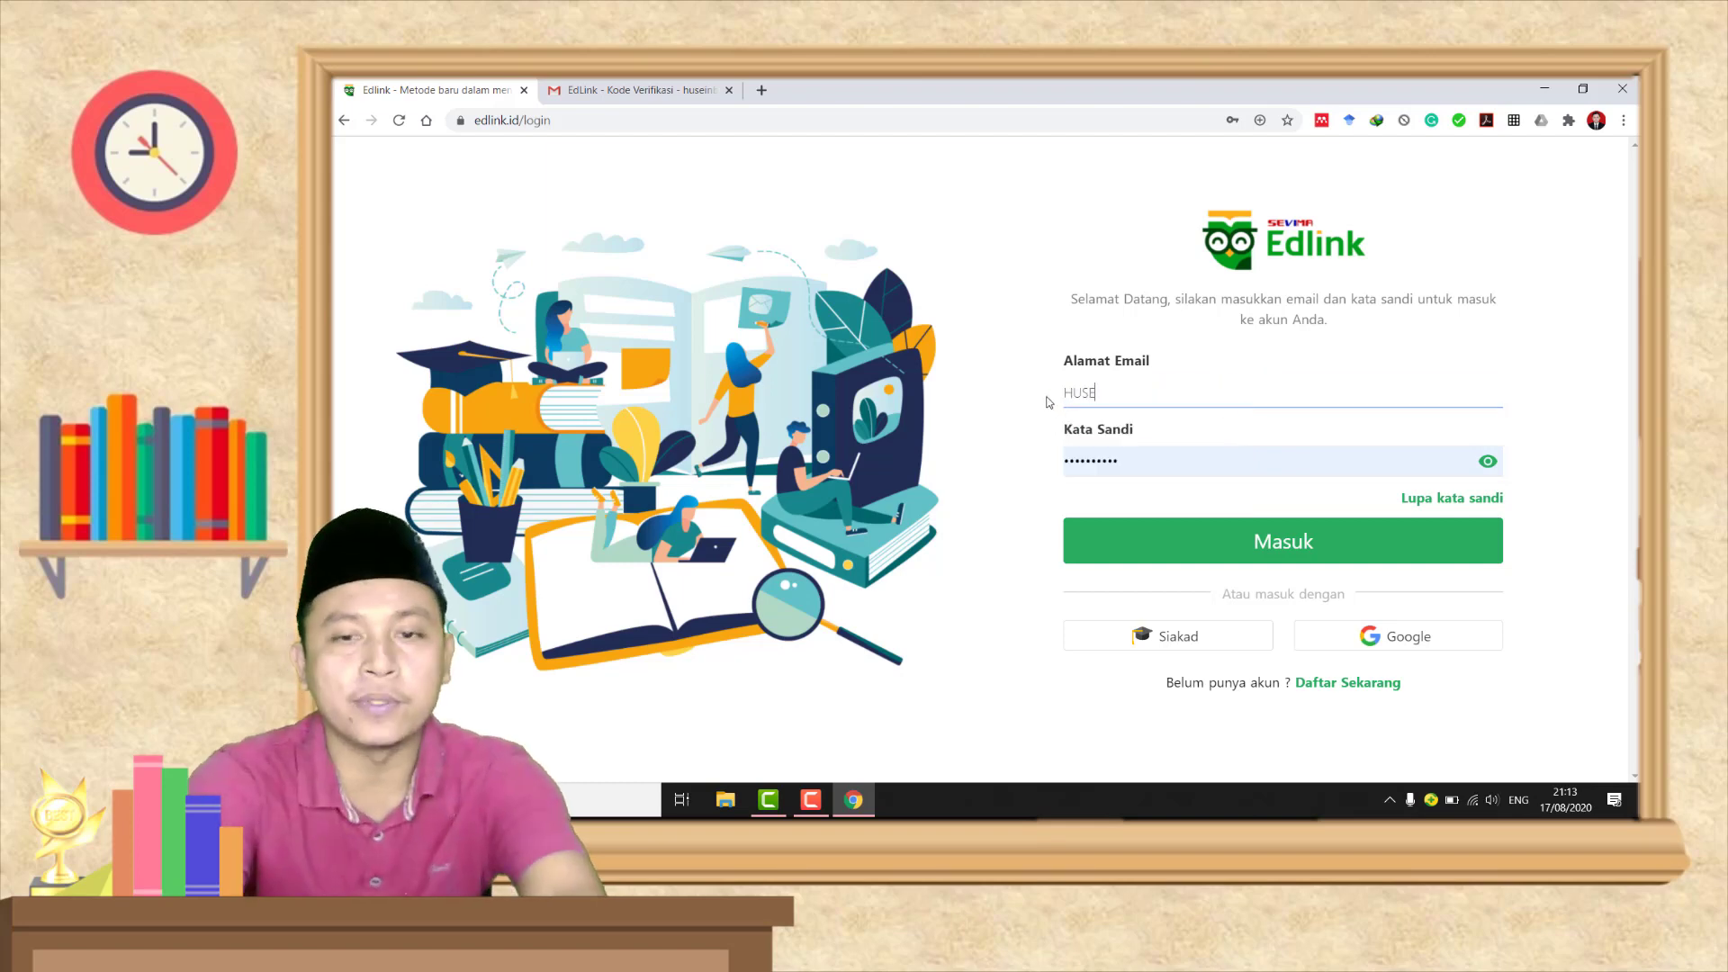
{"action": "key", "text": "ctrl+a"}
{"action": "double_click", "coordinate": [1214, 460]}
{"action": "type", "text": "a"}
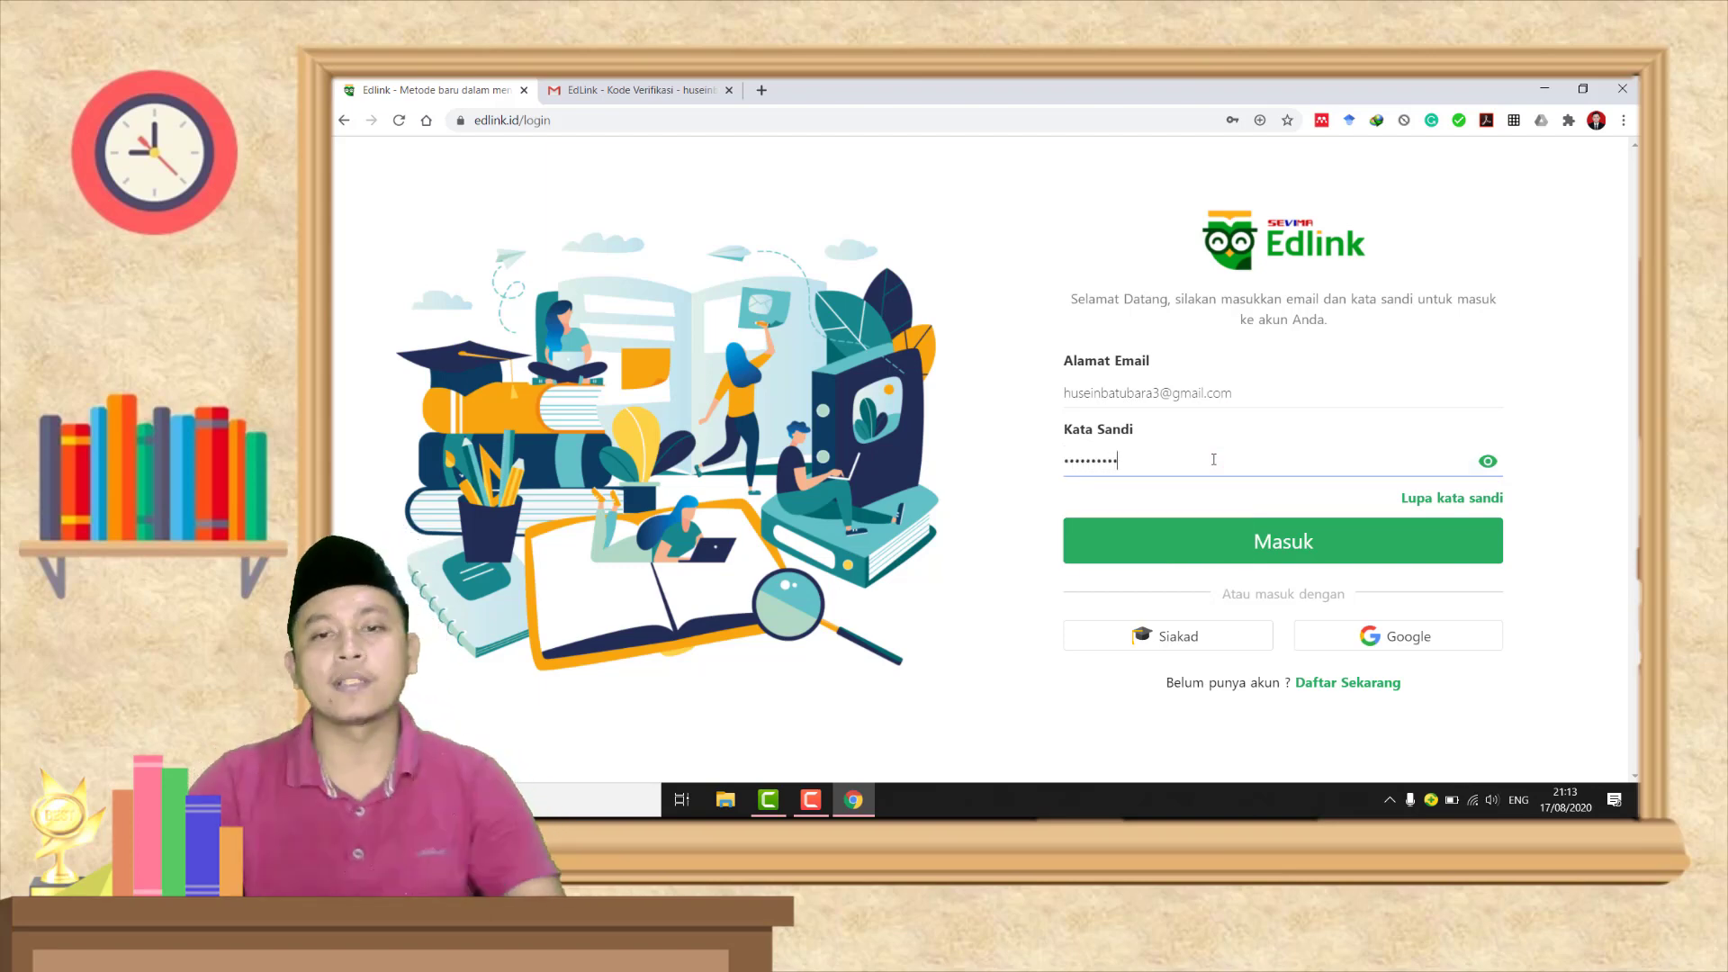
{"action": "left_click", "coordinate": [1322, 543]}
{"action": "left_click", "coordinate": [1325, 546]}
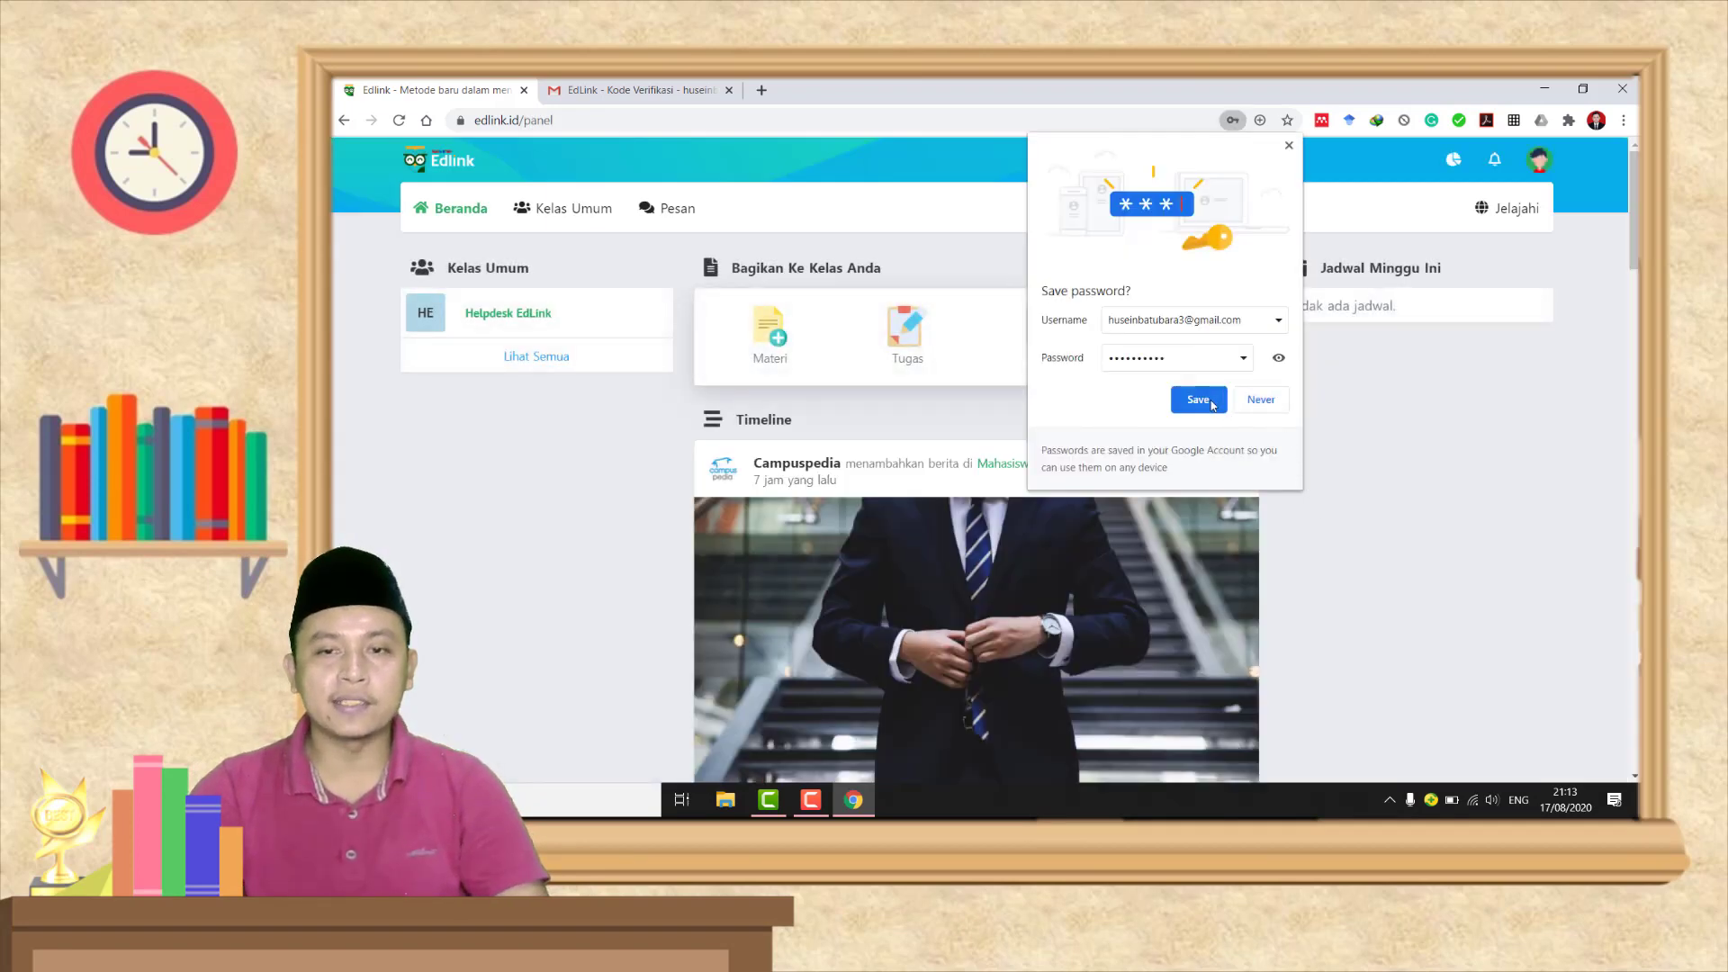
{"action": "left_click", "coordinate": [1198, 399]}
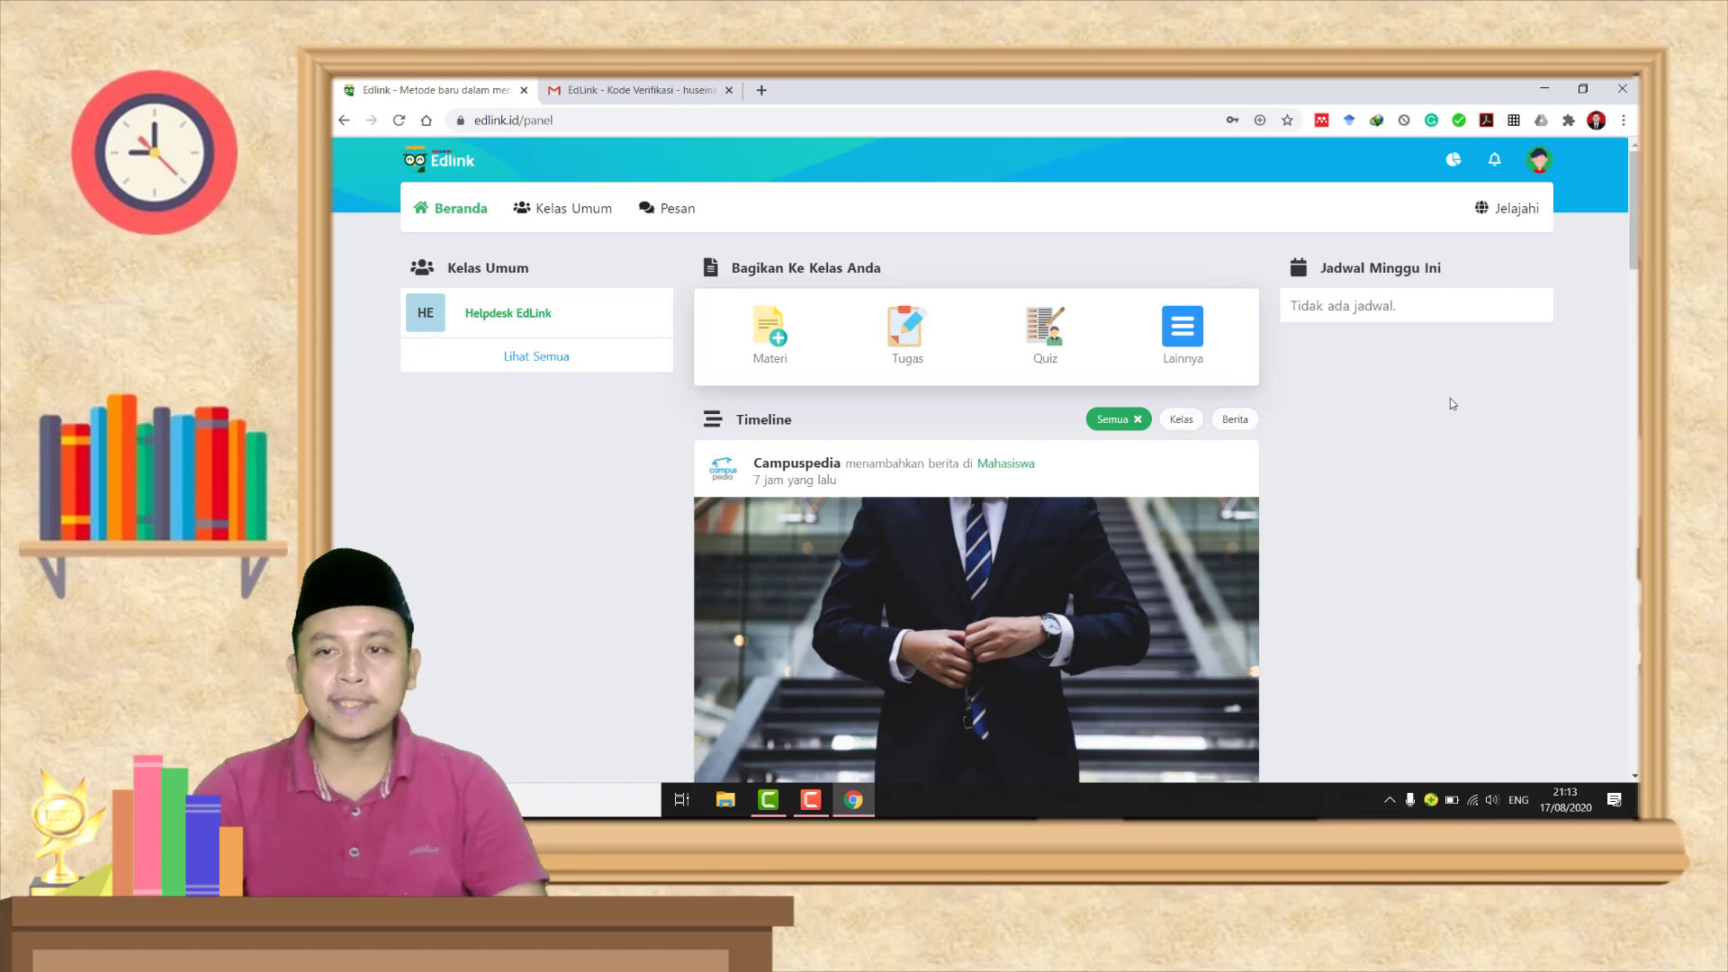
- Go to Kelas Umum and open the options menu beside Kelas Umum Dikelola
{"action": "left_click", "coordinate": [1538, 171]}
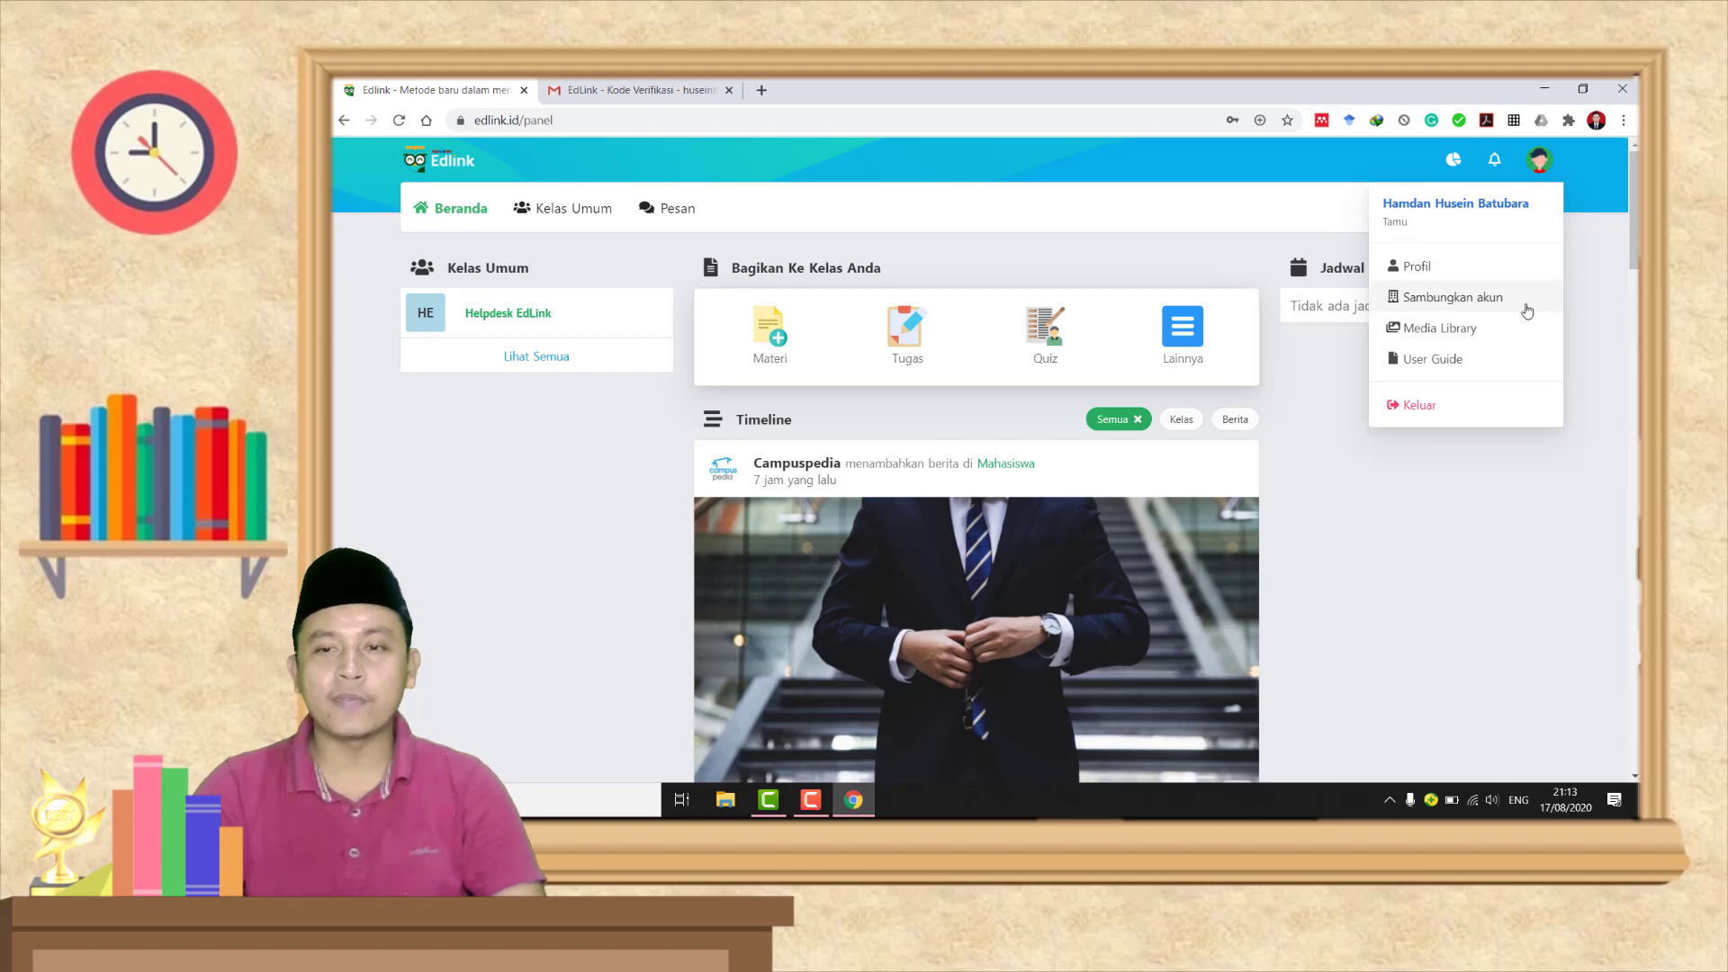
{"action": "left_click", "coordinate": [1565, 340]}
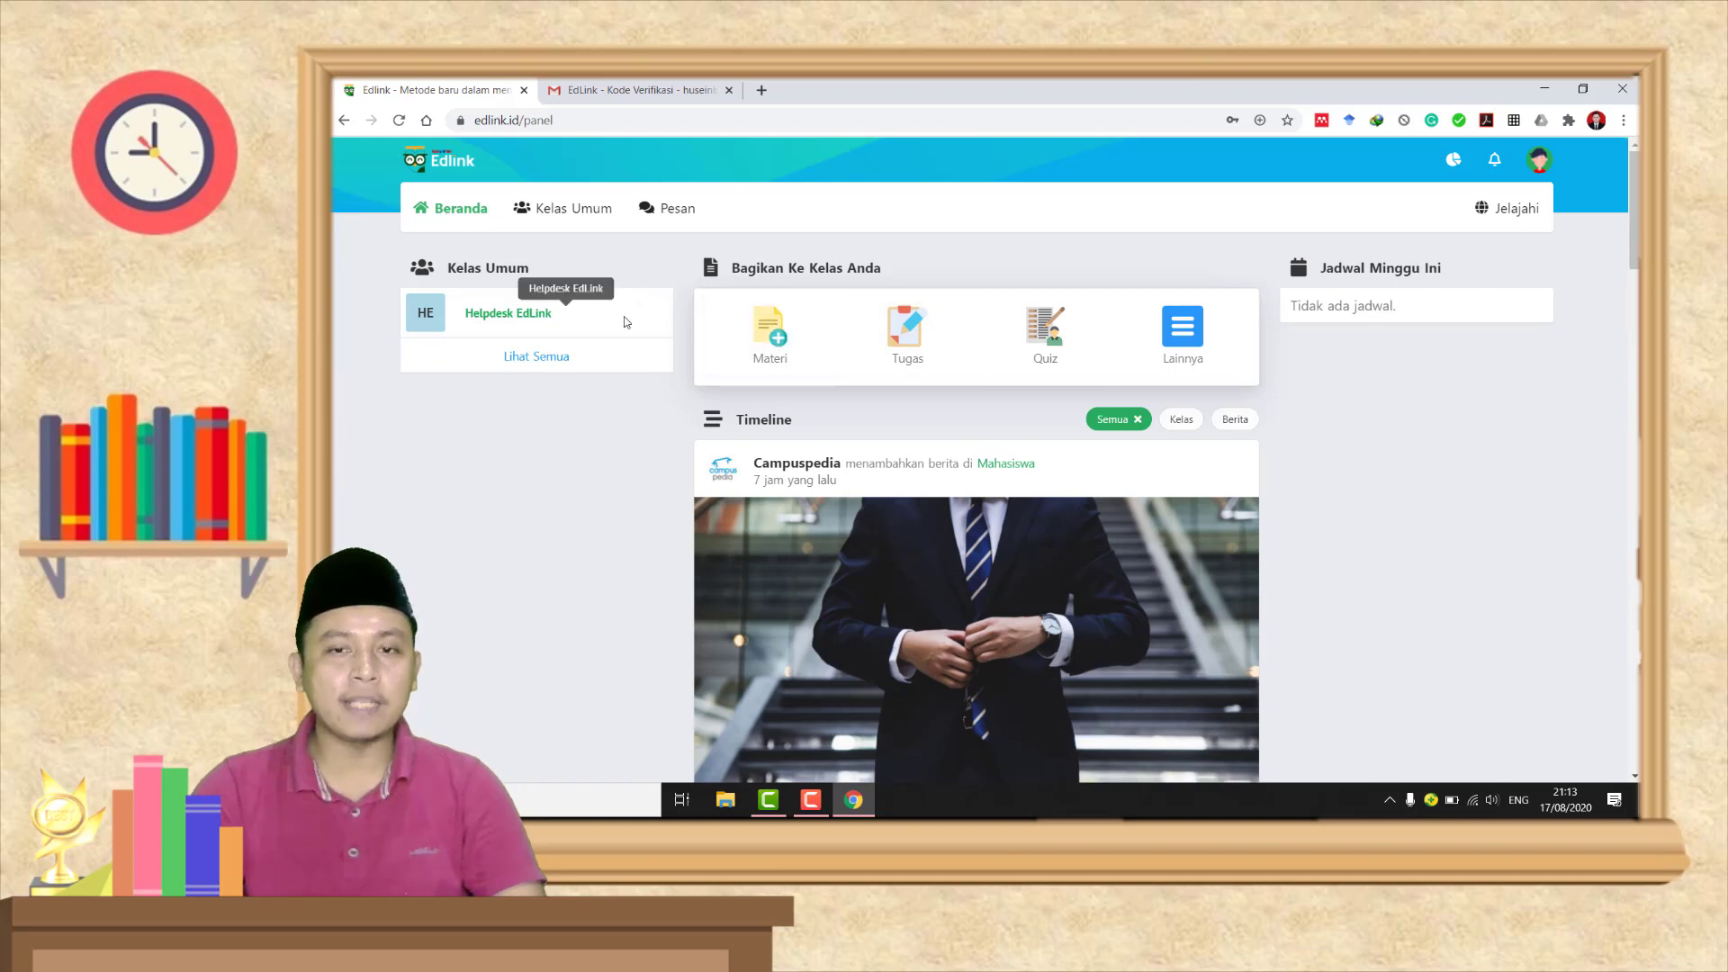
{"action": "left_click", "coordinate": [561, 216]}
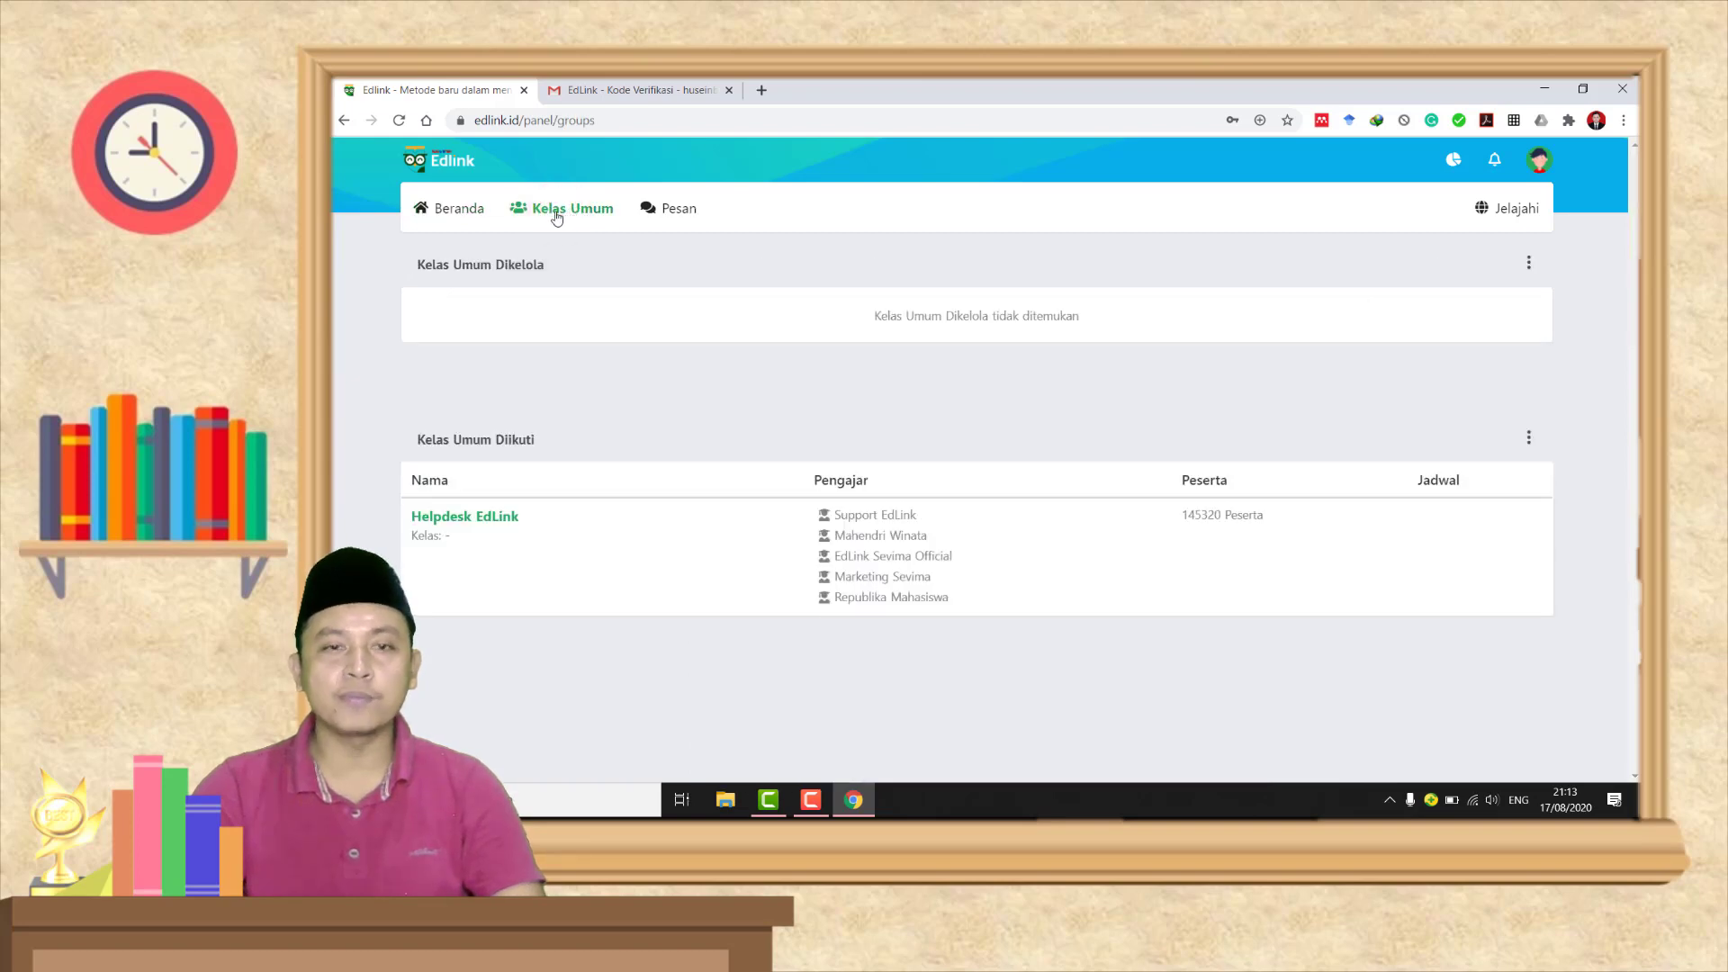
{"action": "left_click", "coordinate": [1529, 265]}
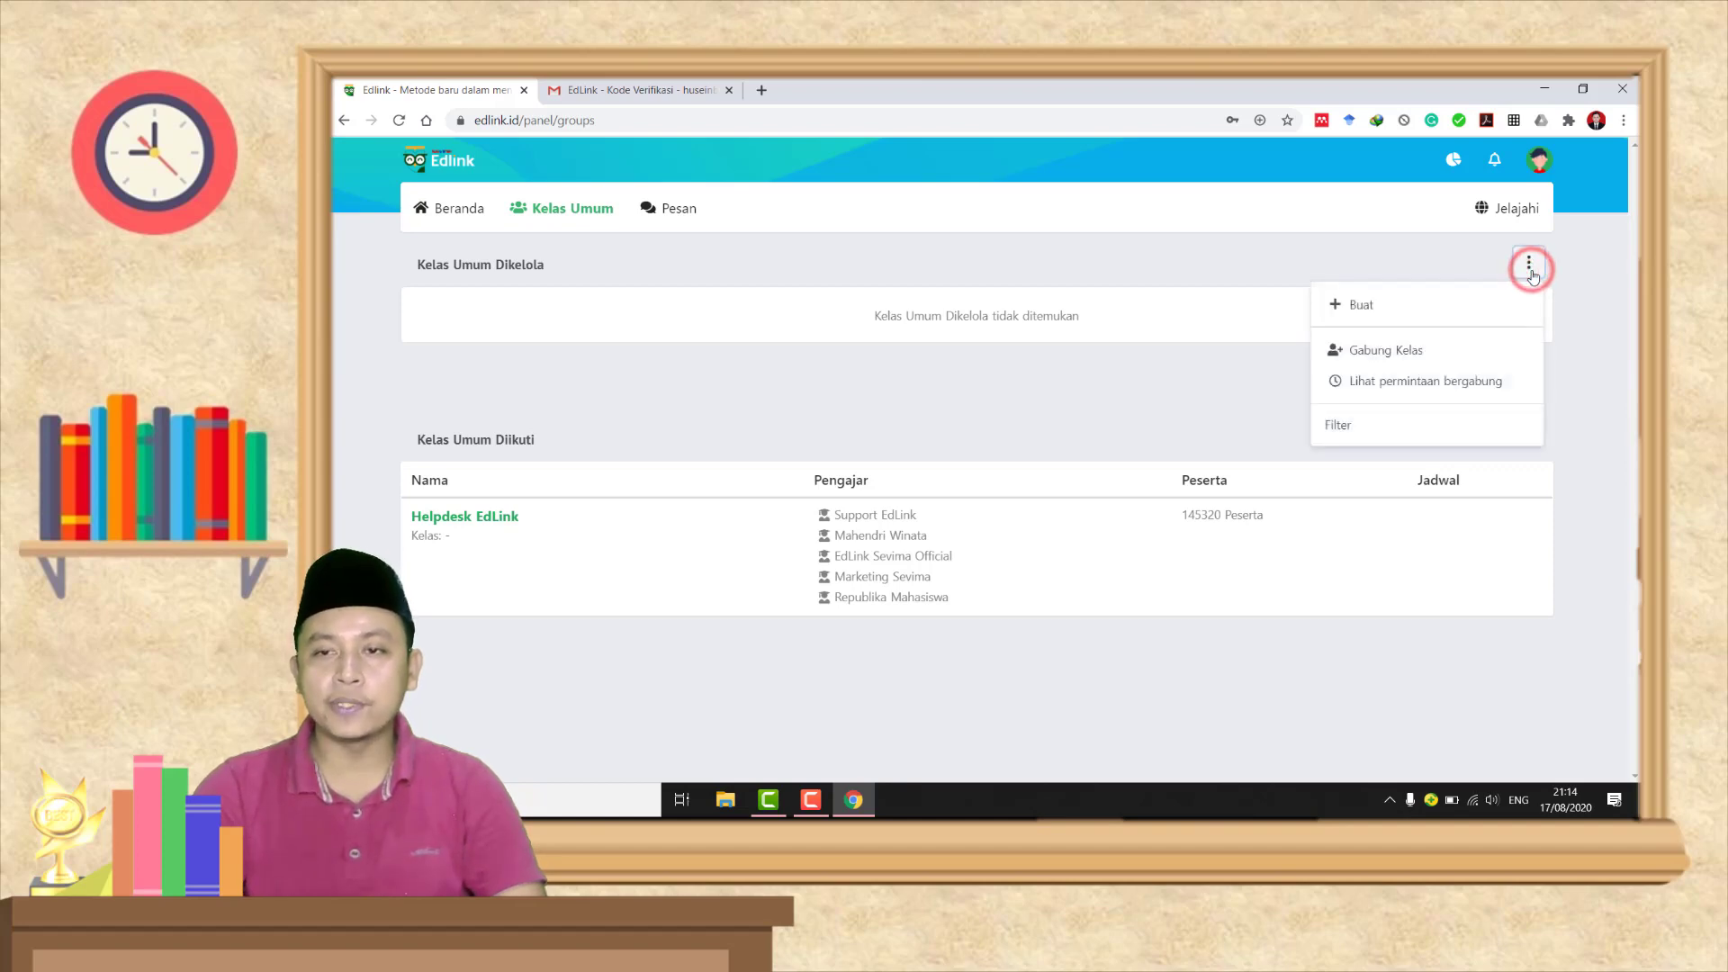
- Create a class: Media Pembelajaran, class IIIC, description 'Kelas ini untuk Prodi PGMI Semester III'
{"action": "left_click", "coordinate": [1359, 315]}
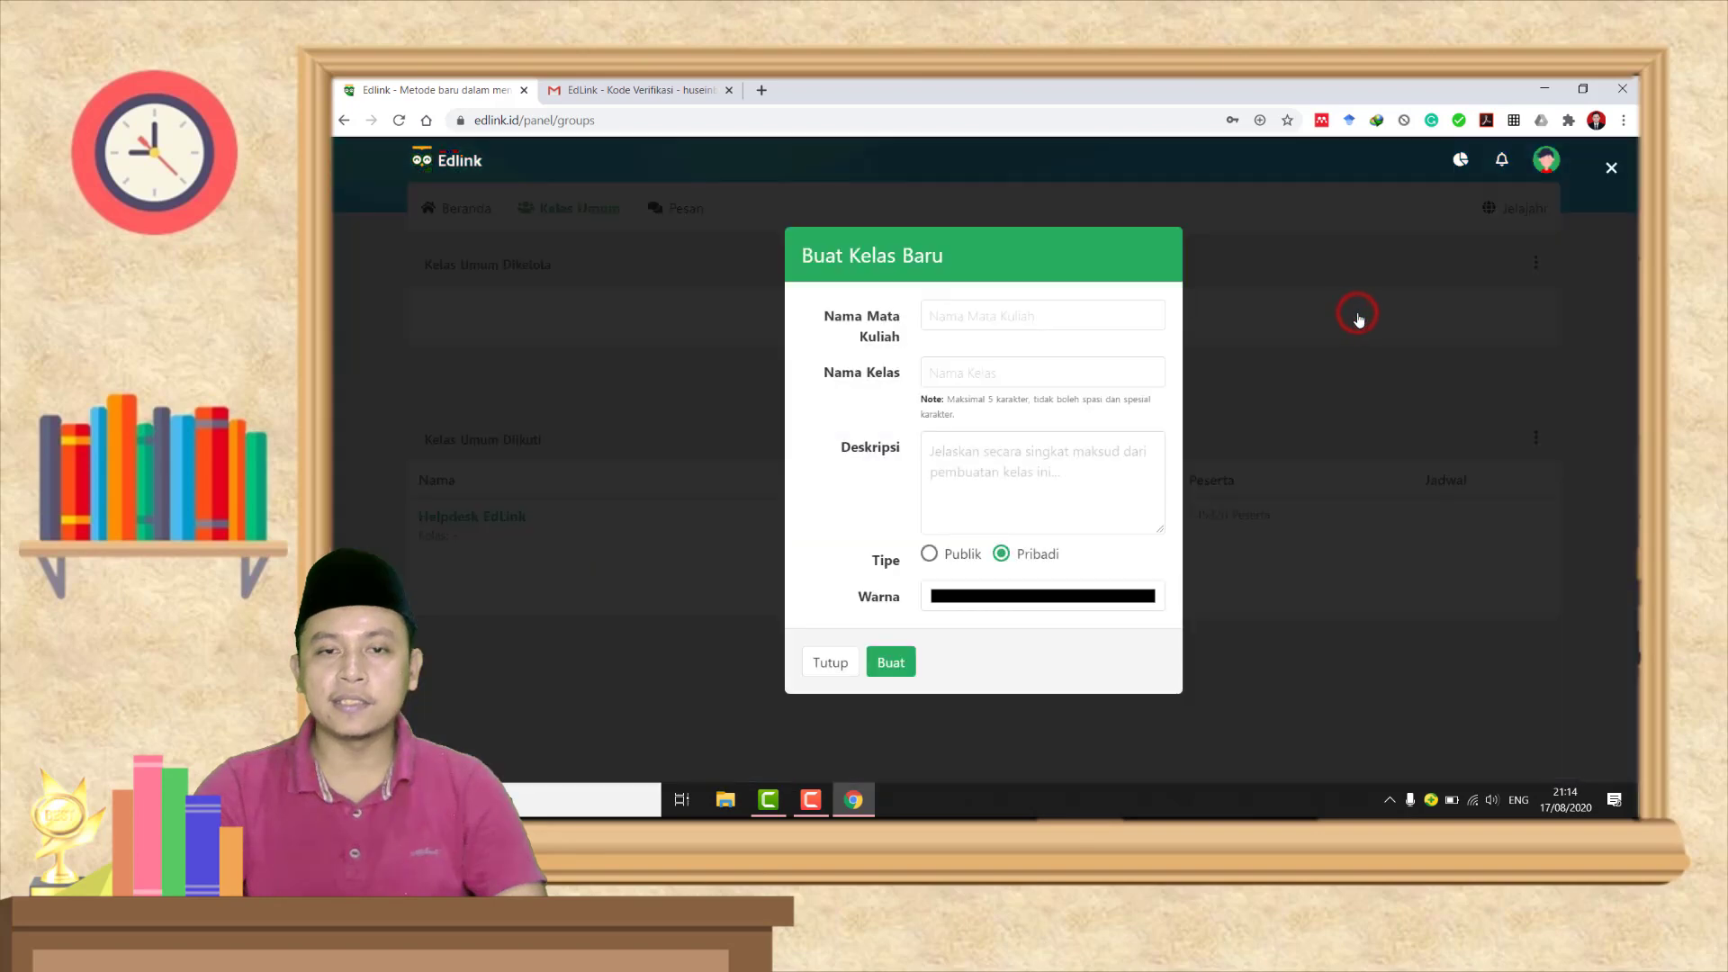
{"action": "left_click", "coordinate": [1032, 318]}
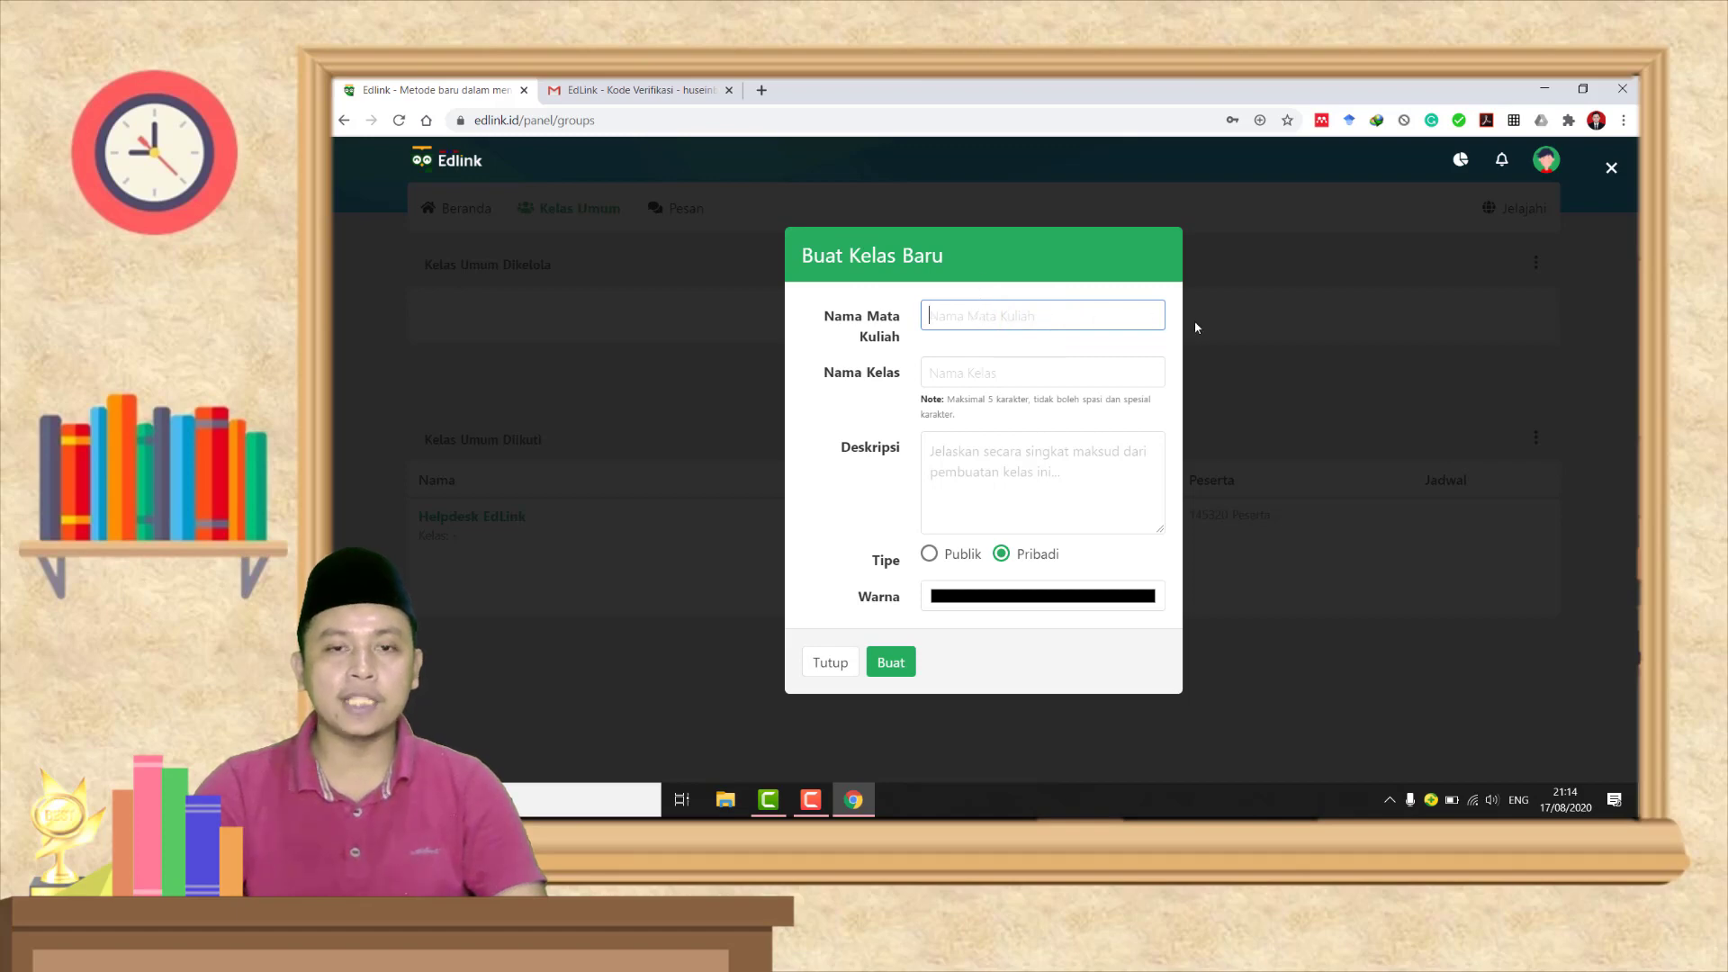
{"action": "type", "text": "Media Pembelajaran"}
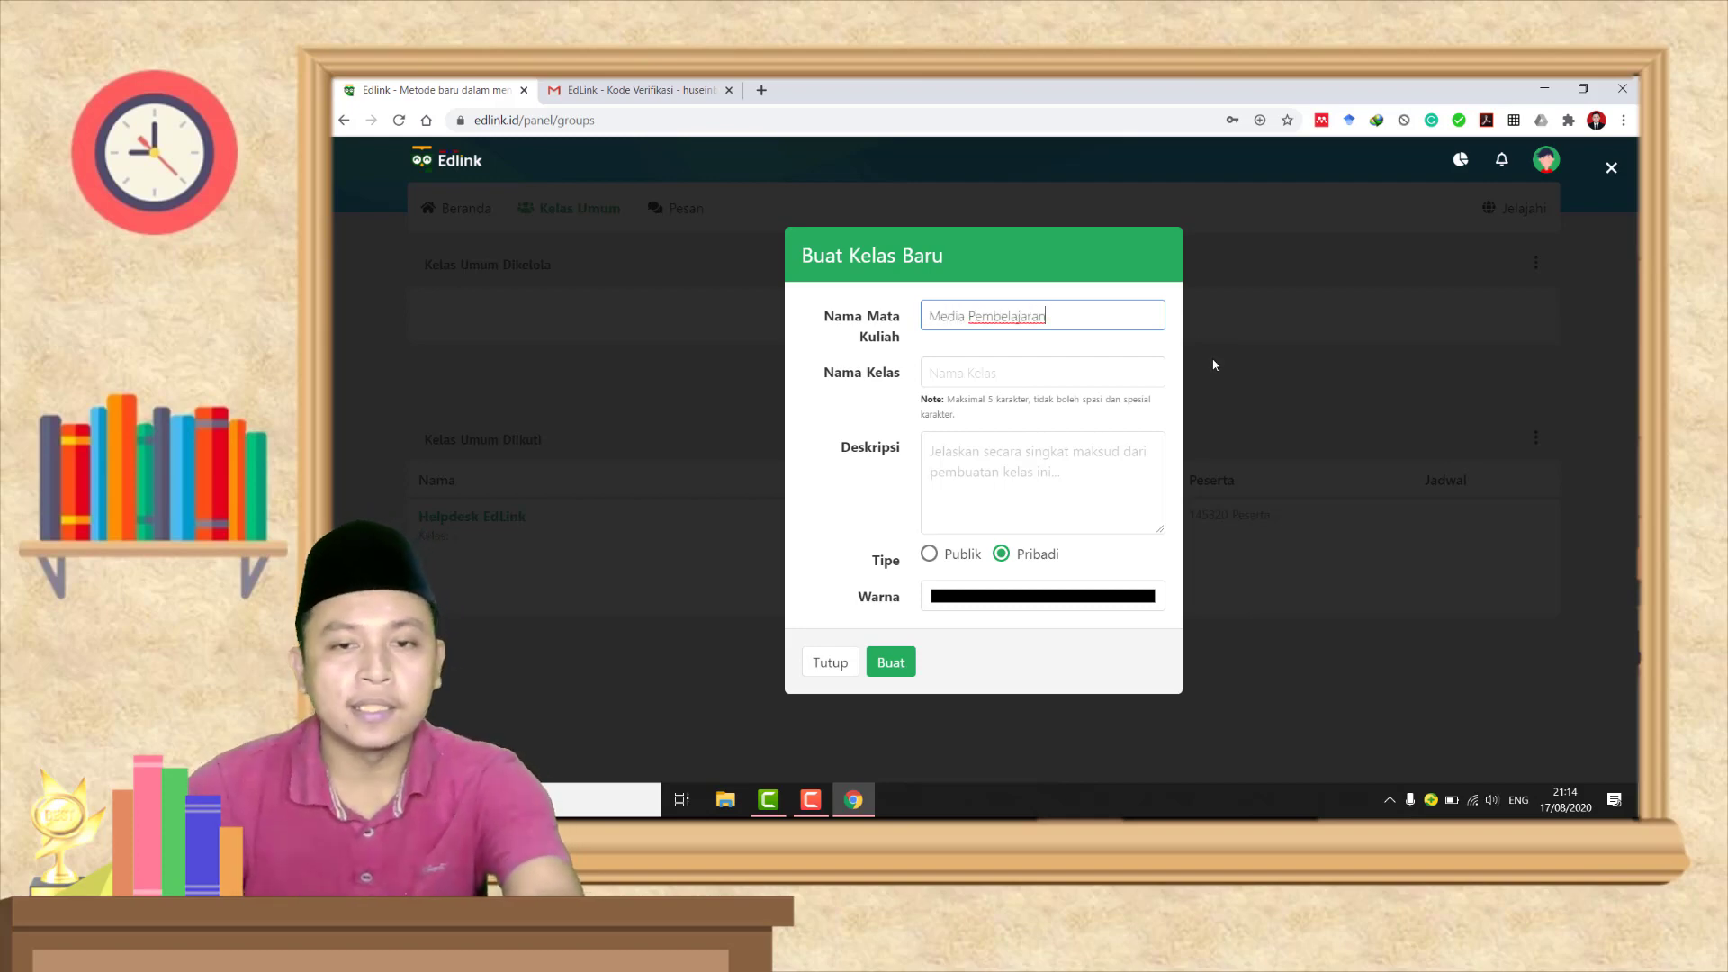
{"action": "left_click", "coordinate": [1100, 380]}
{"action": "type", "text": "IIIC"}
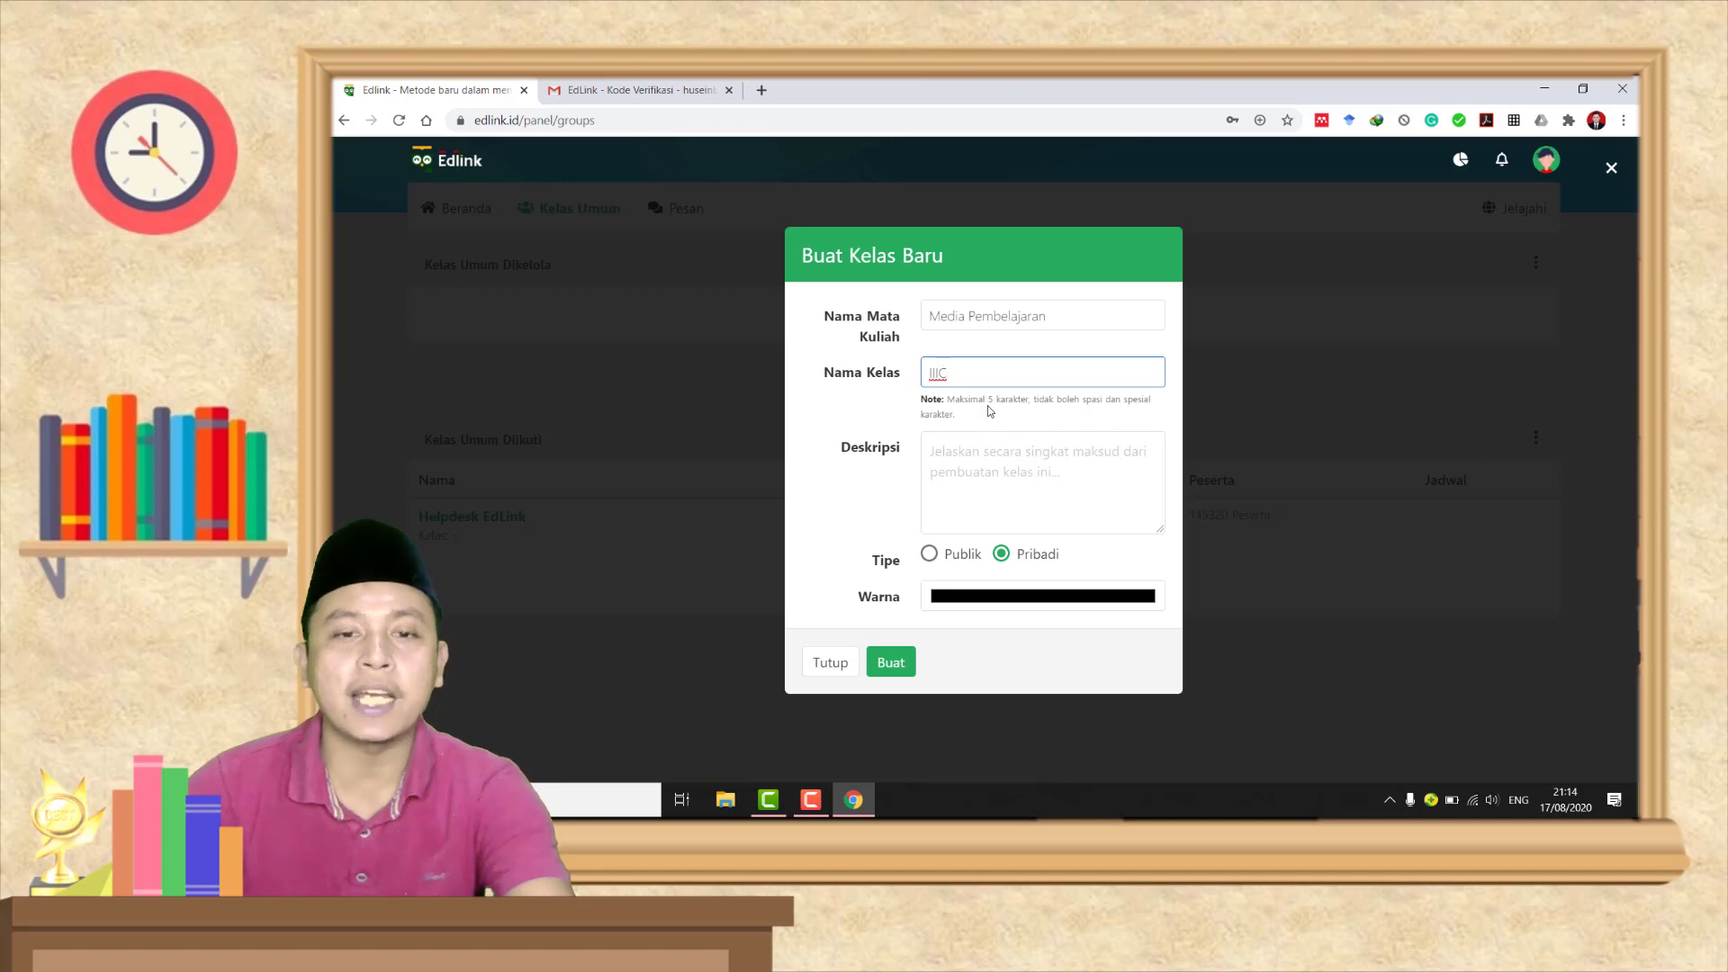
{"action": "left_click", "coordinate": [947, 459]}
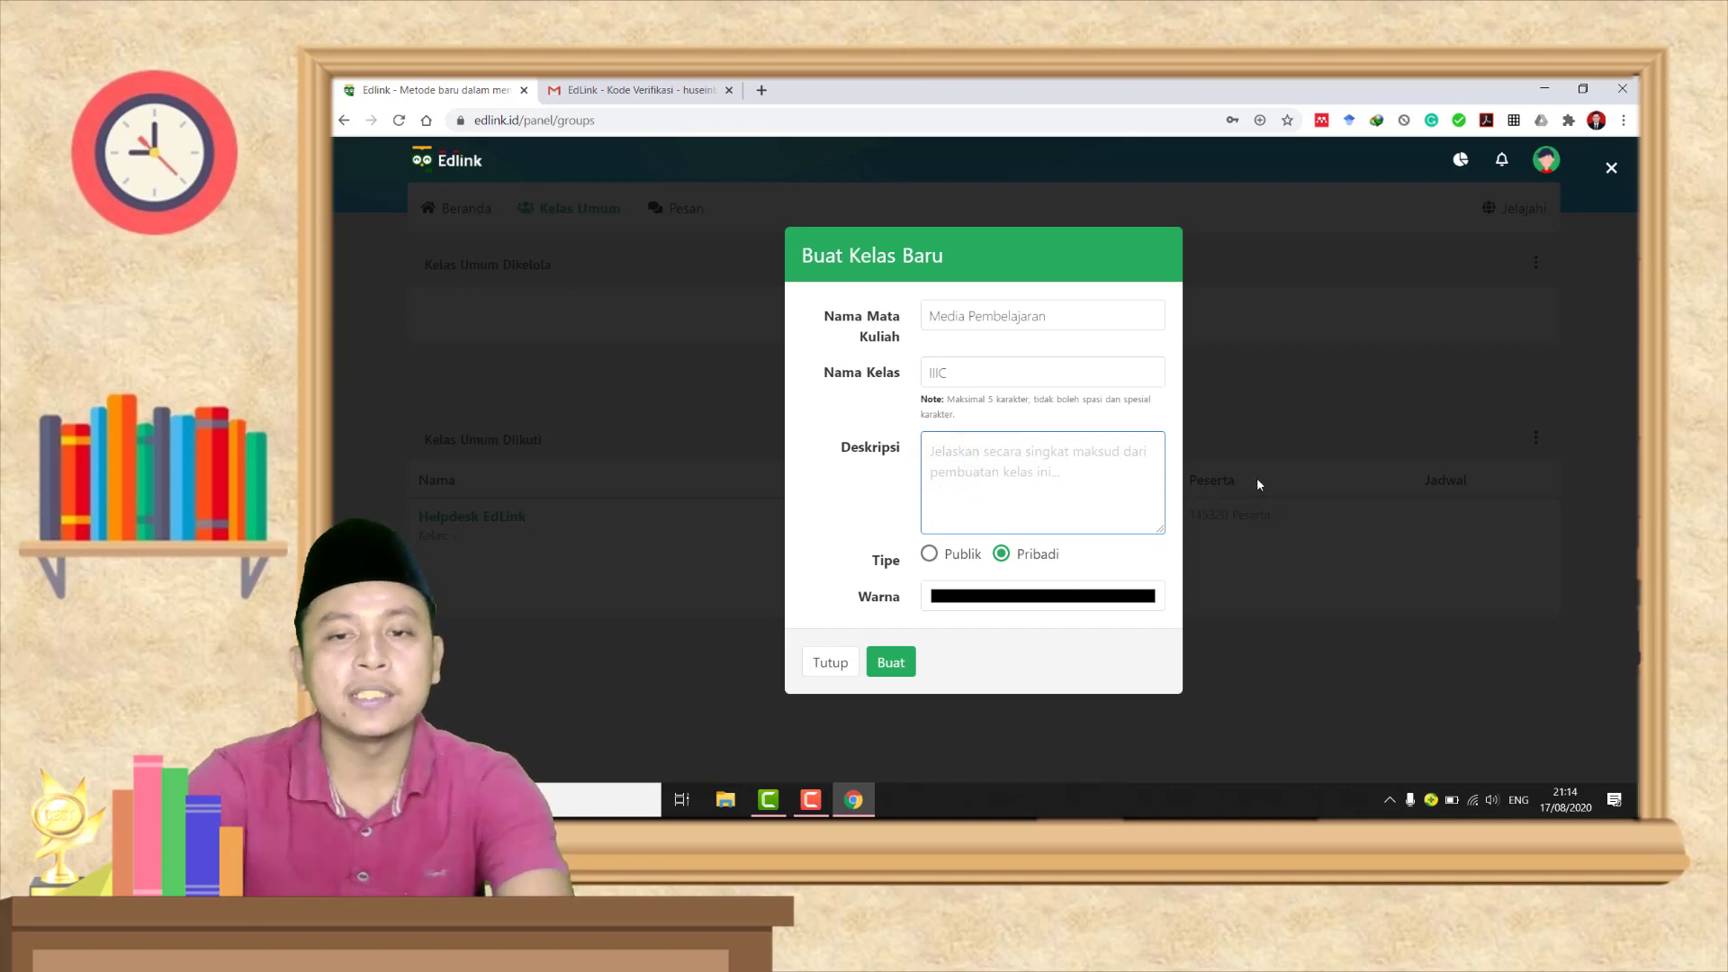
{"action": "type", "text": "Kelas ini"}
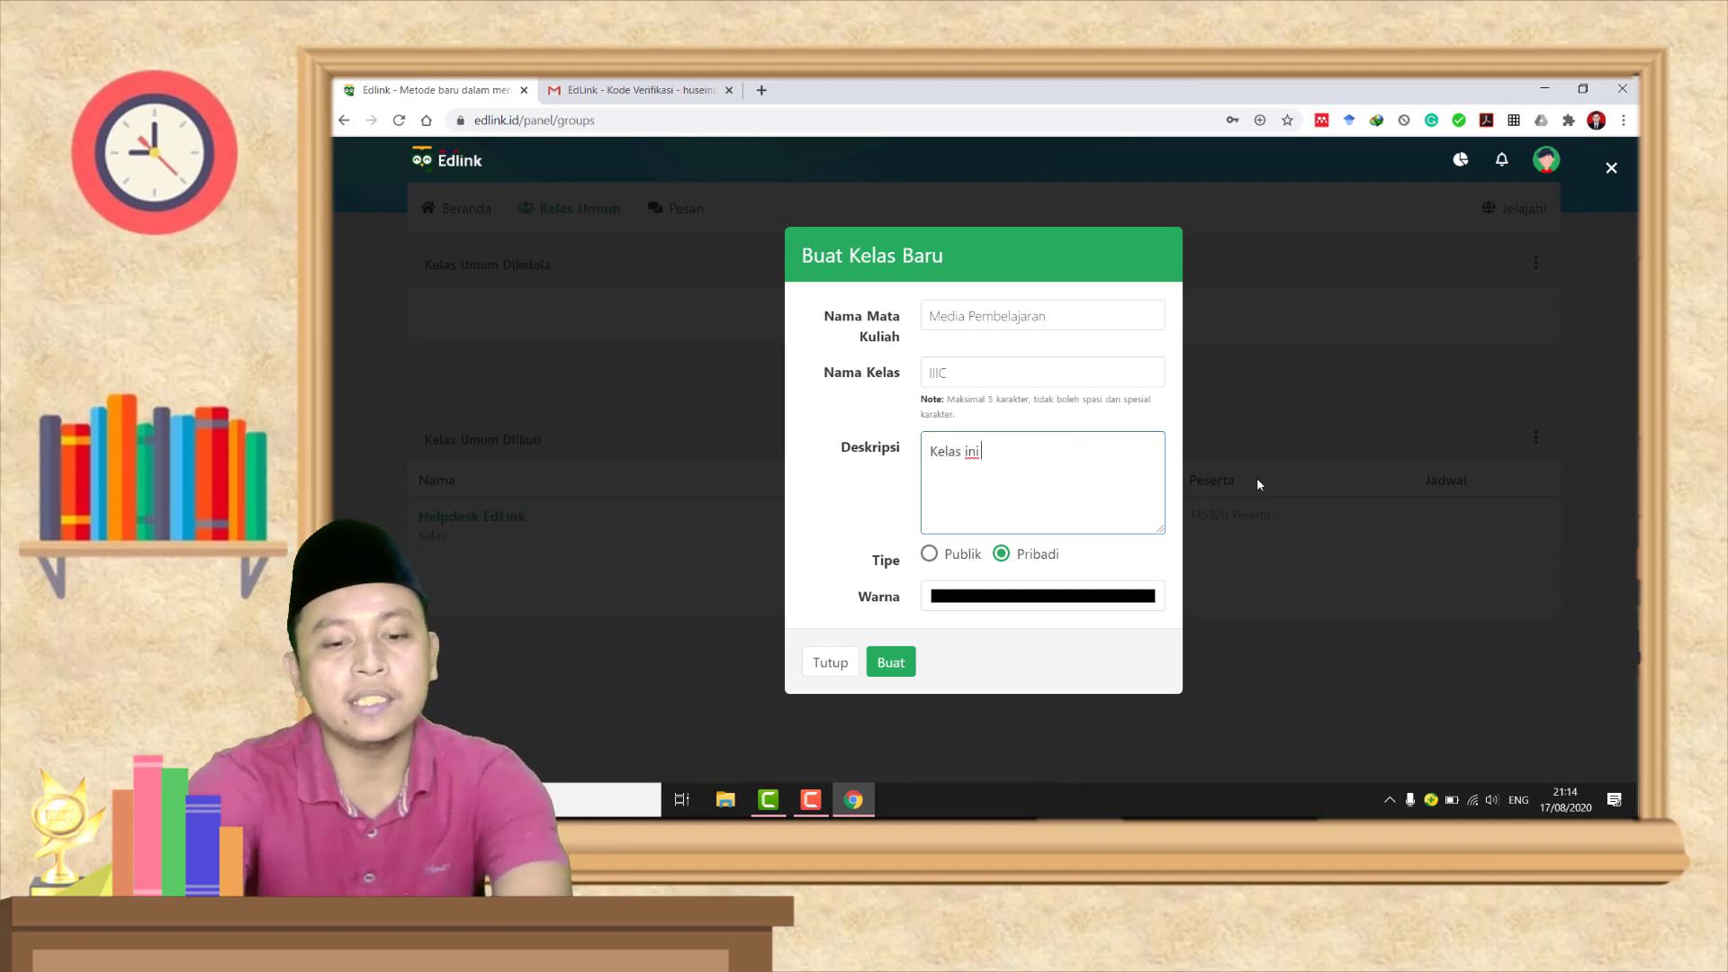
{"action": "type", "text": " untuk Pro"}
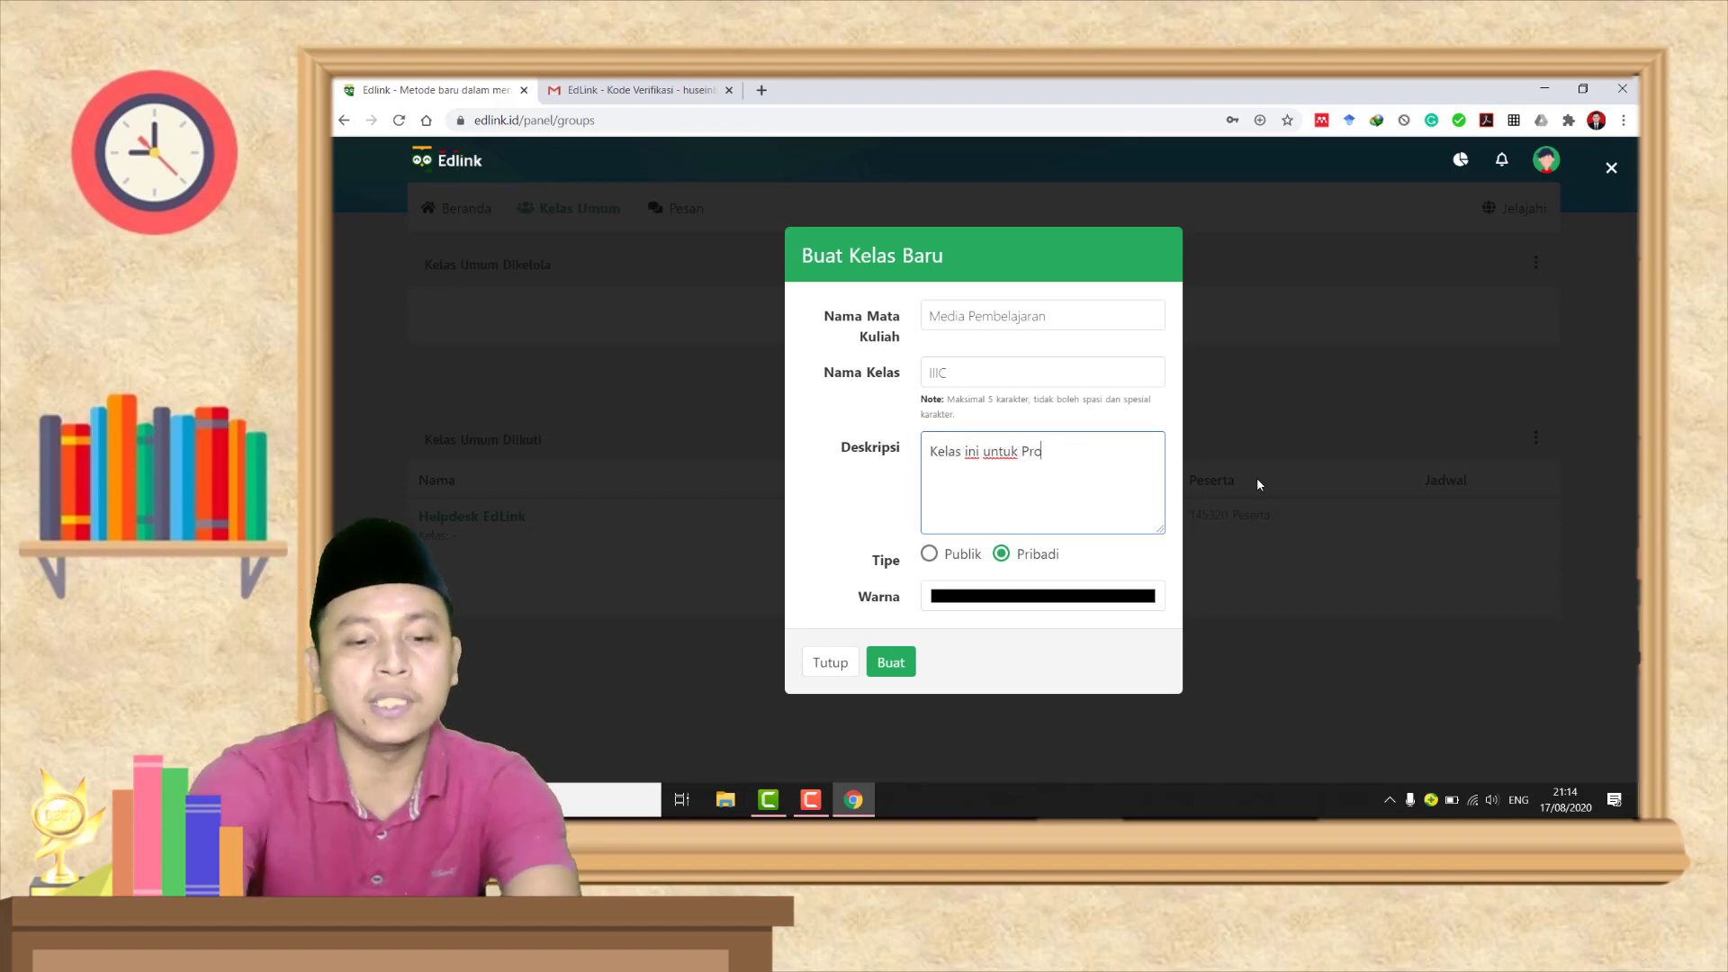
{"action": "type", "text": "di PGMI"}
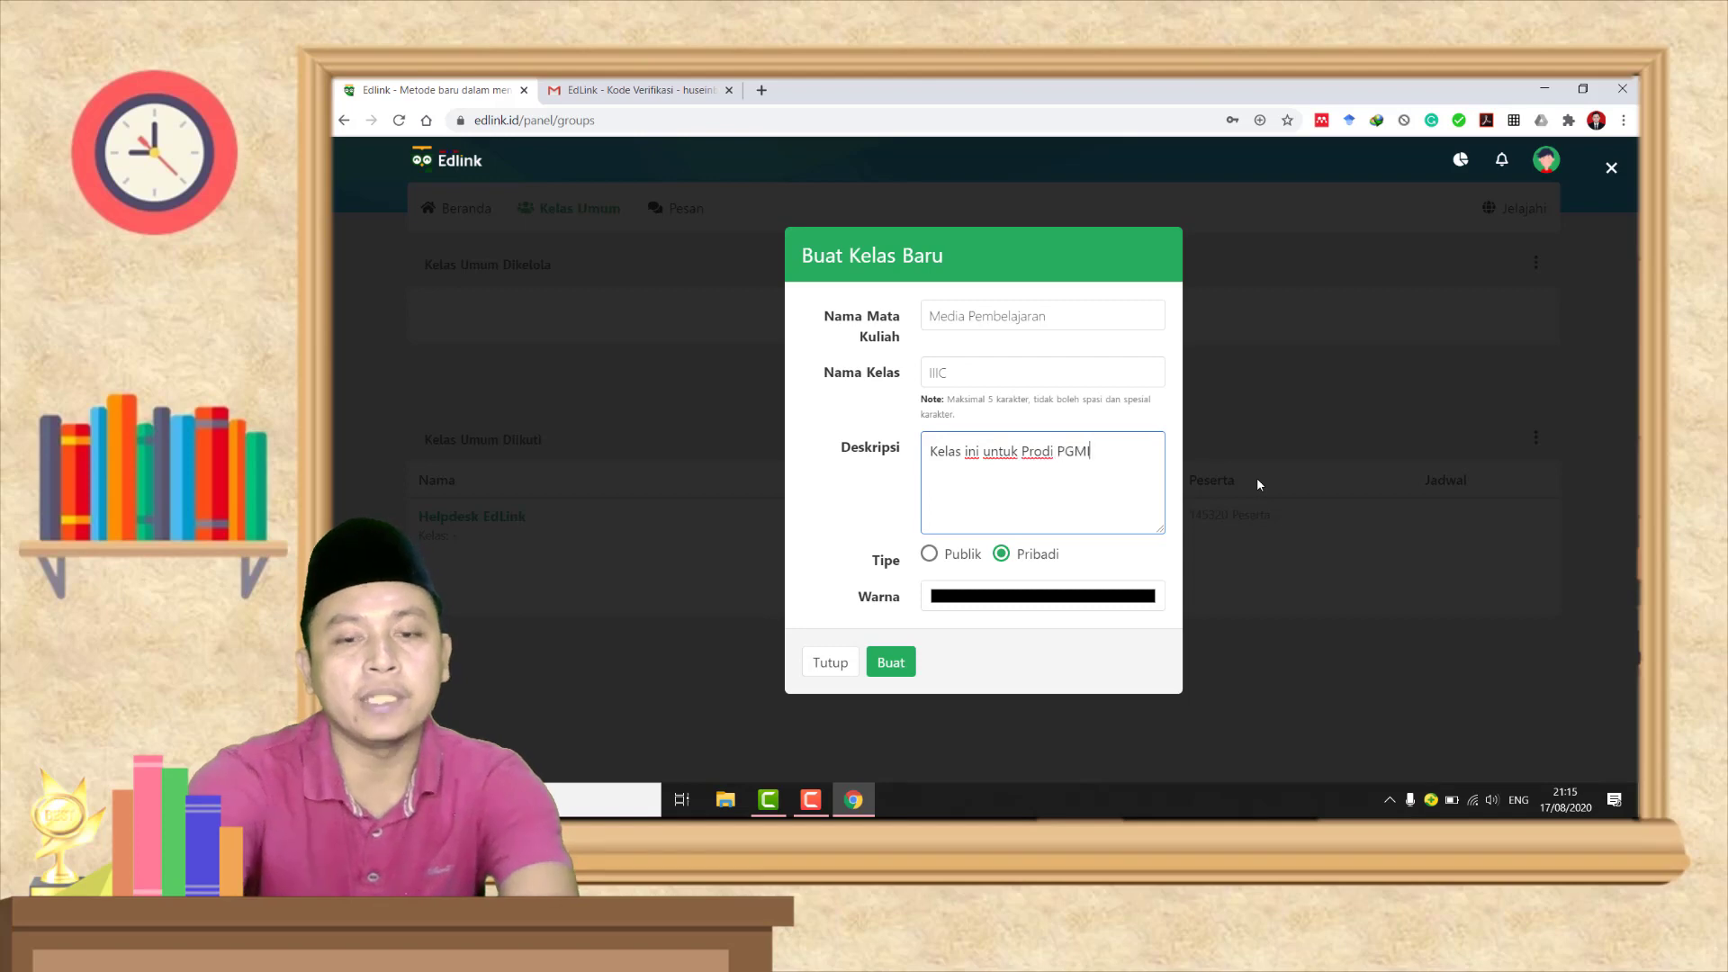
{"action": "type", "text": " Semester III"}
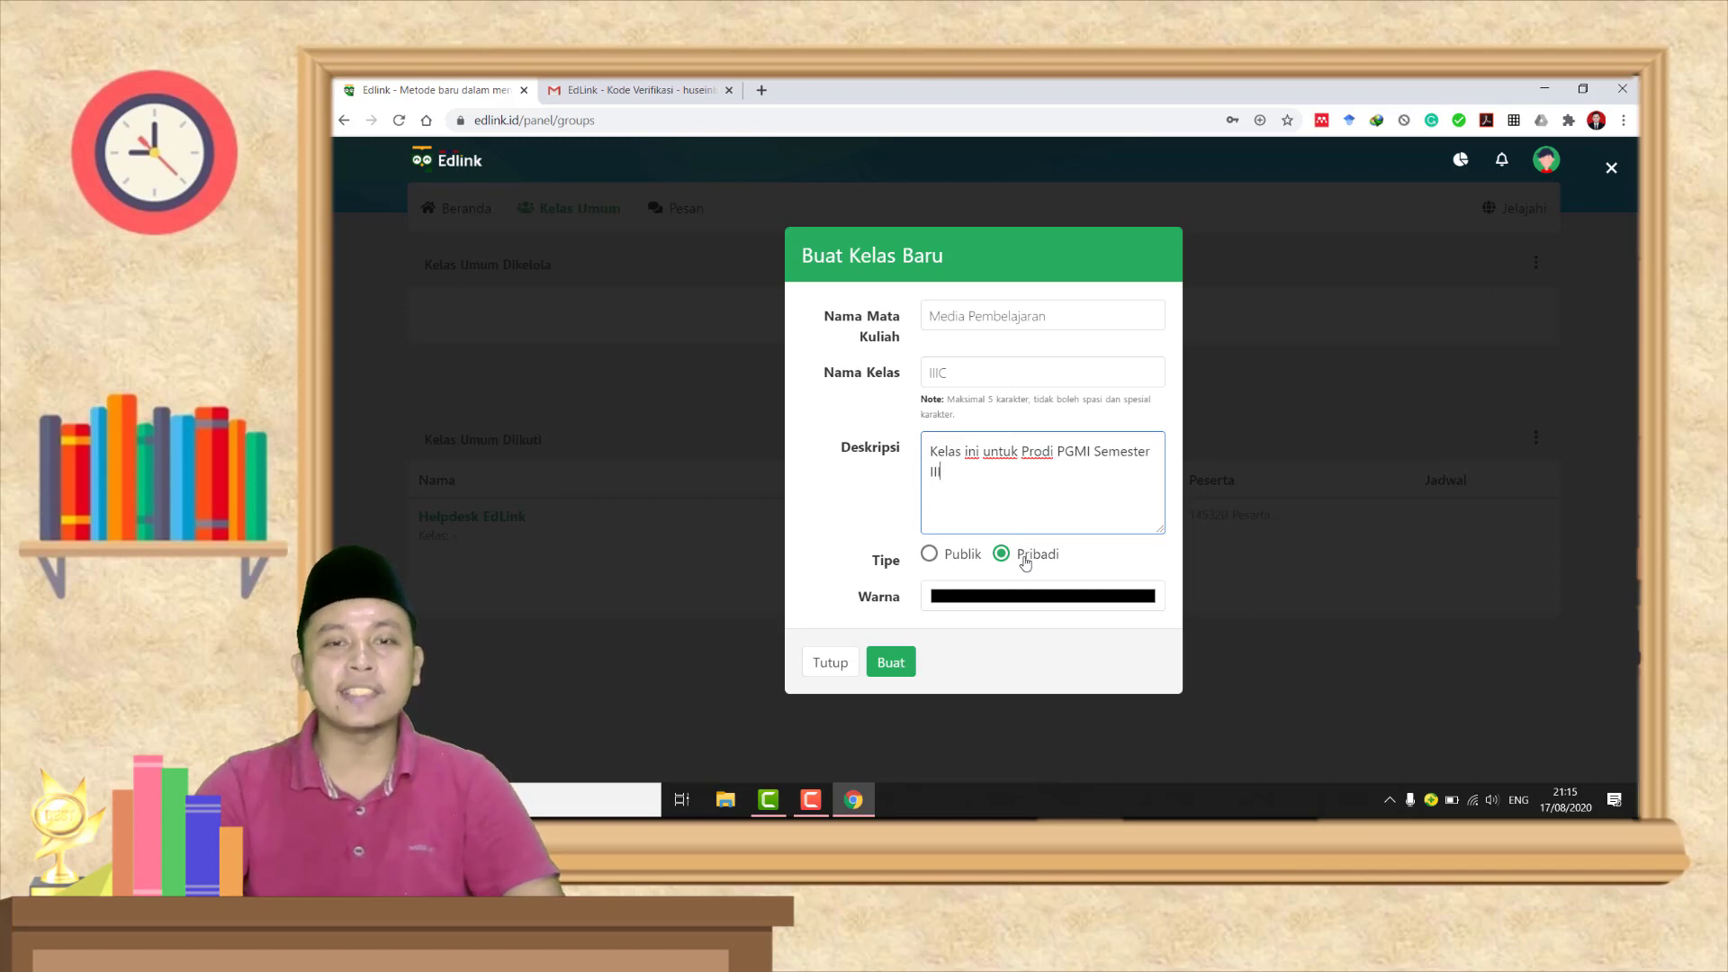
- Give the class the blue colour RGB 0,138,224 and click Buat to create it
{"action": "left_click", "coordinate": [990, 599]}
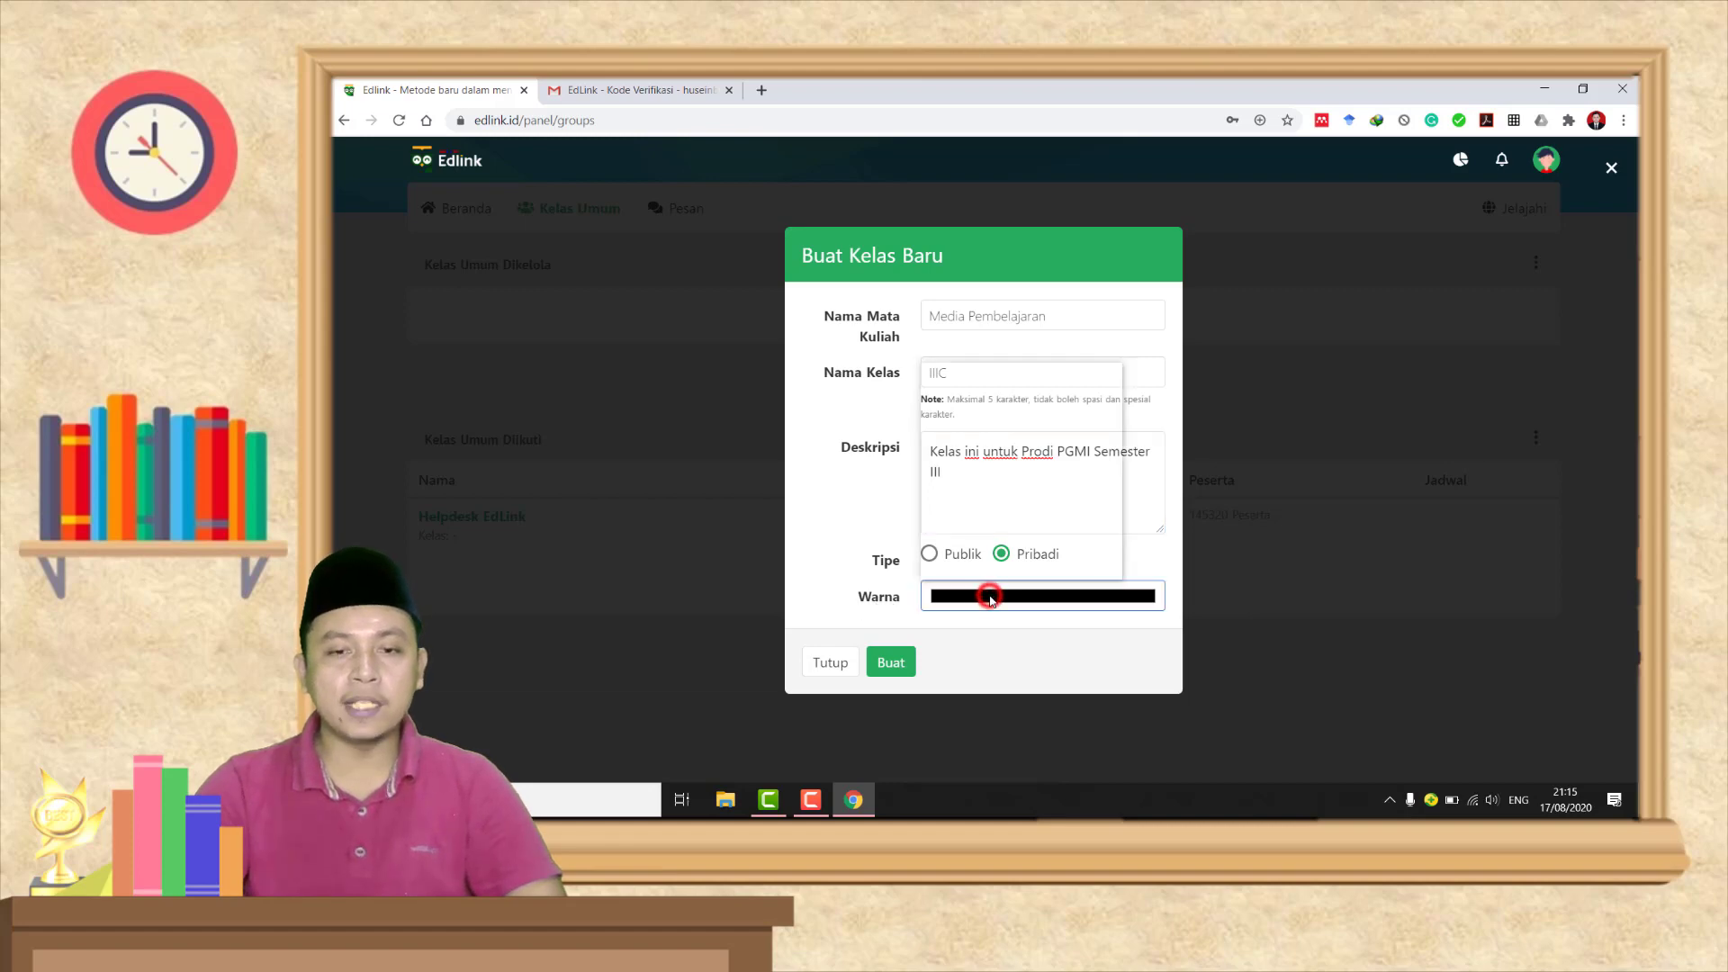
{"action": "left_click", "coordinate": [1007, 599]}
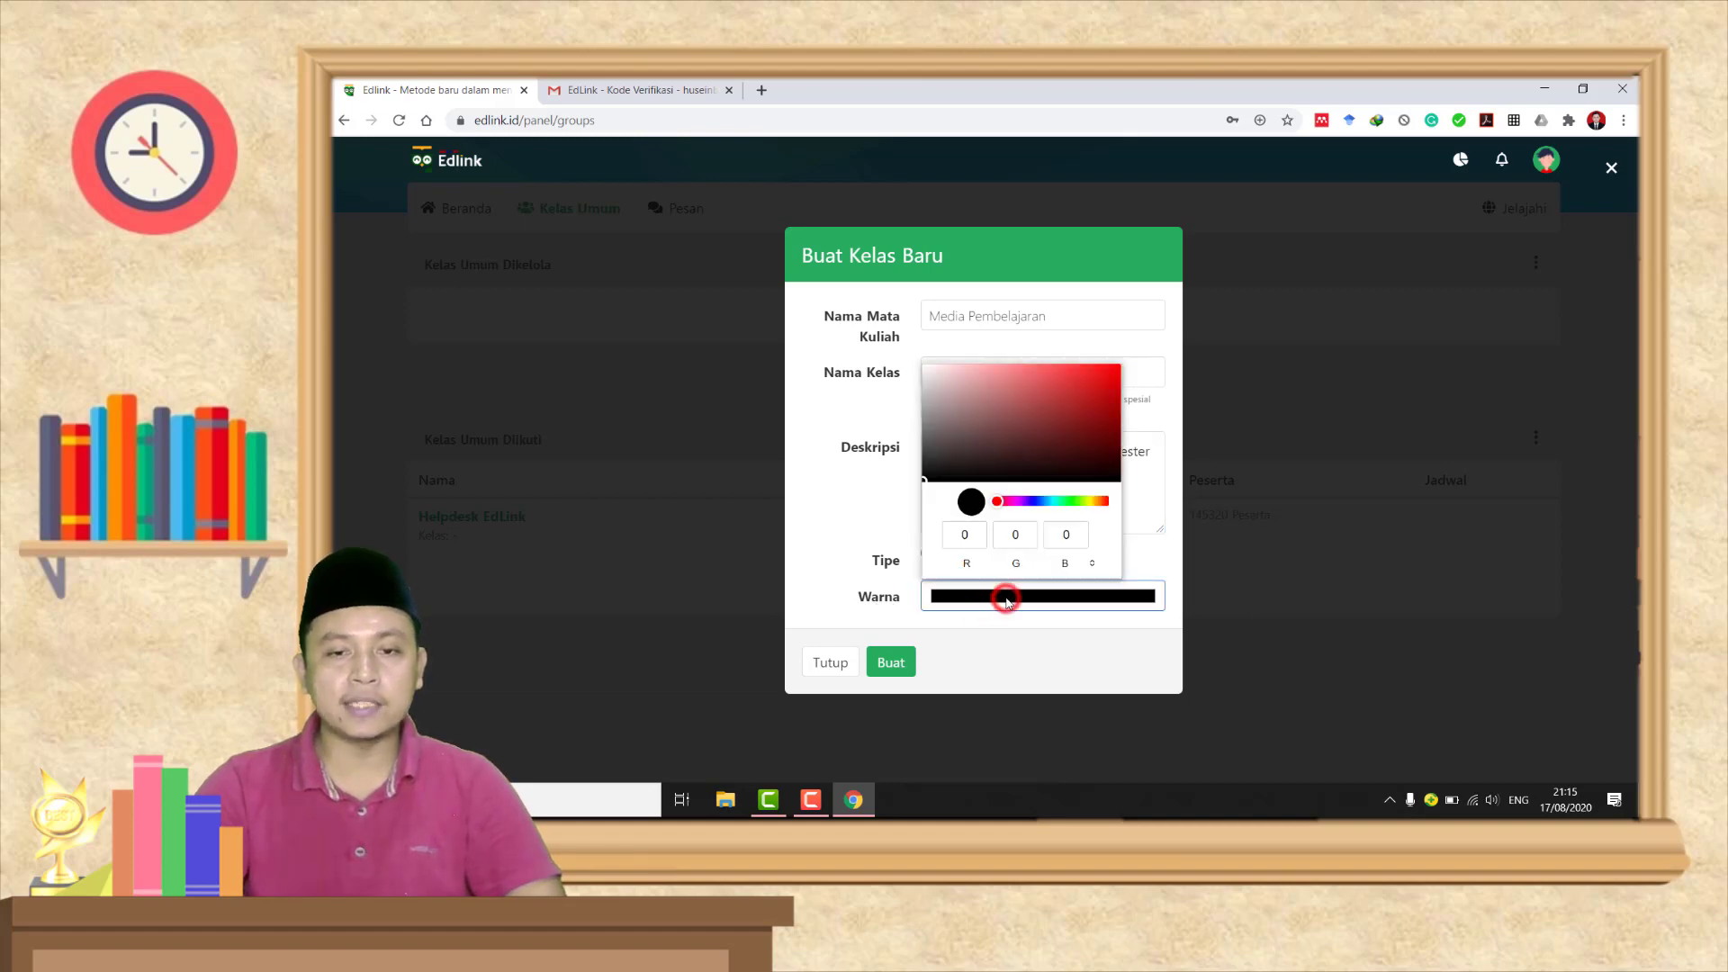
{"action": "left_click", "coordinate": [1013, 599]}
{"action": "left_click", "coordinate": [1012, 599]}
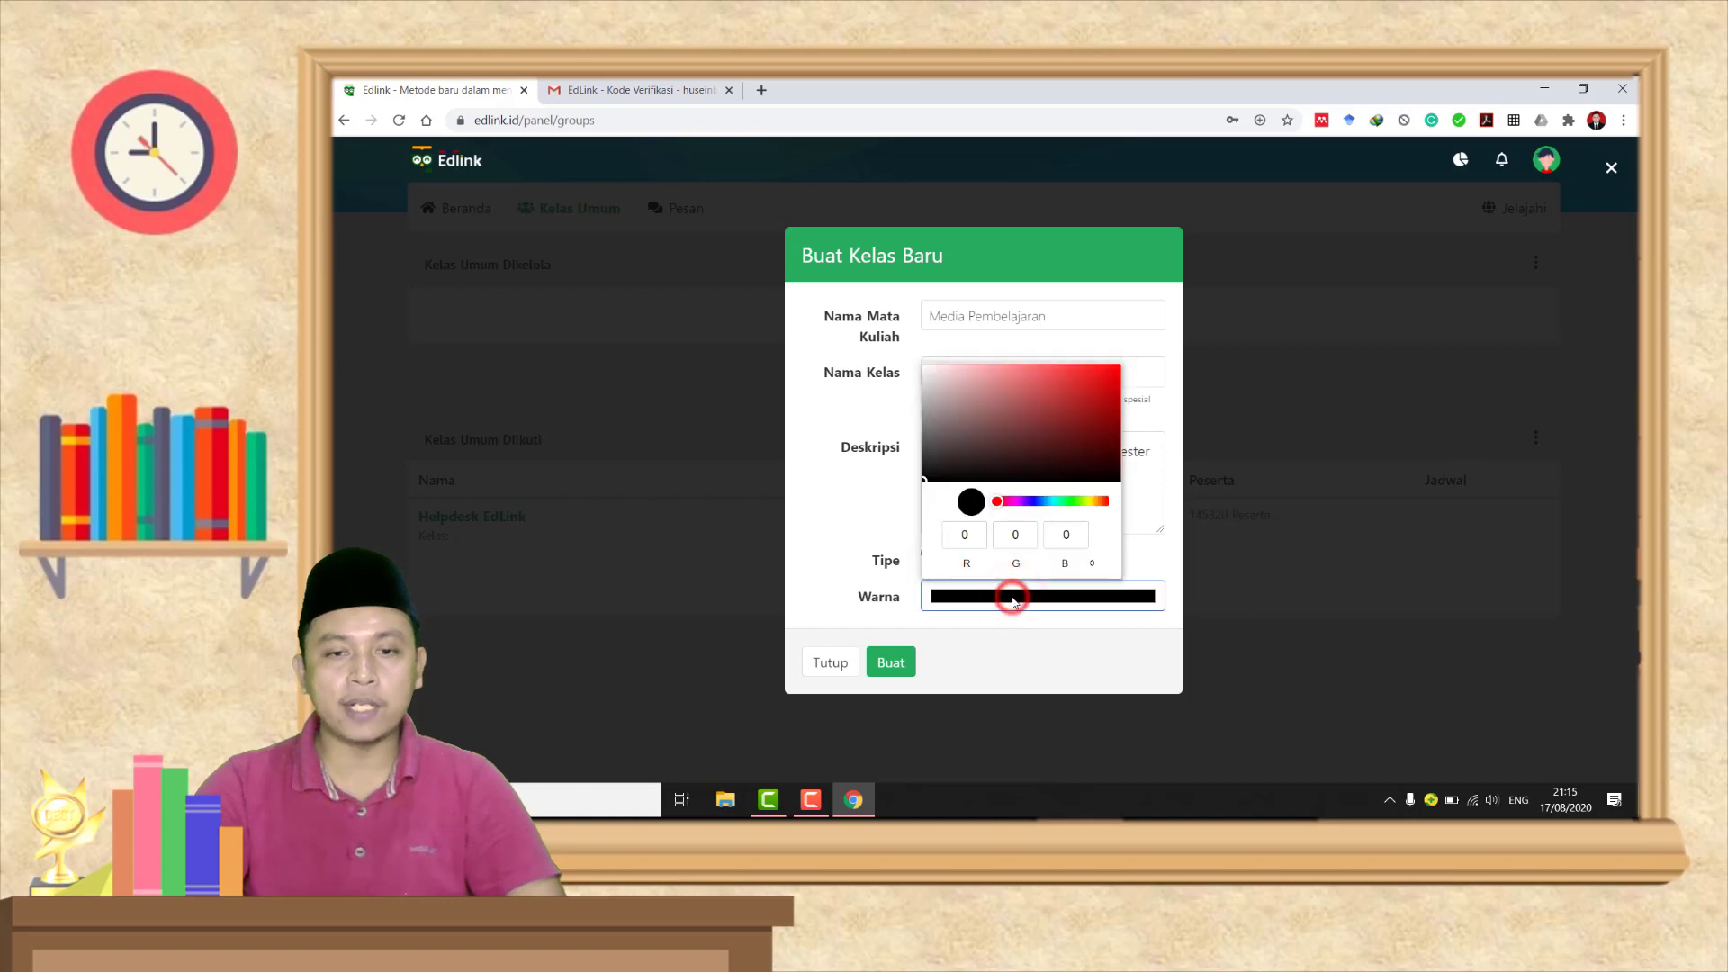
{"action": "left_click", "coordinate": [1064, 501]}
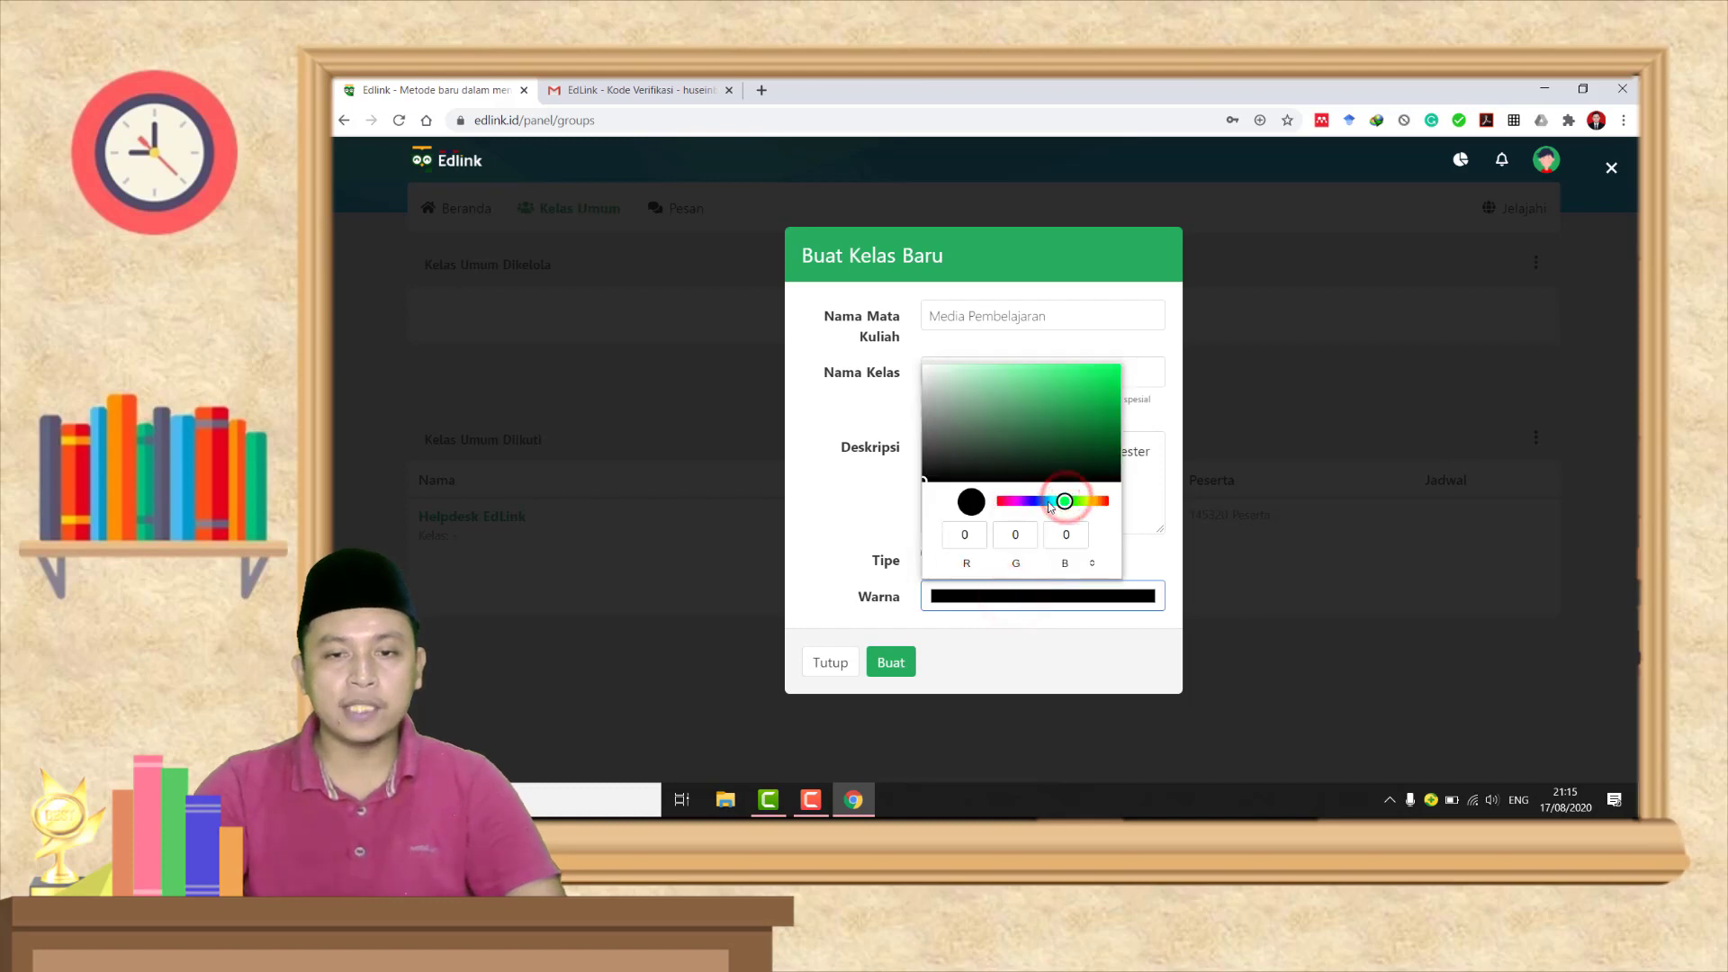
{"action": "left_click", "coordinate": [1046, 501]}
{"action": "left_click_drag", "start_coordinate": [1087, 402], "coordinate": [1128, 384]}
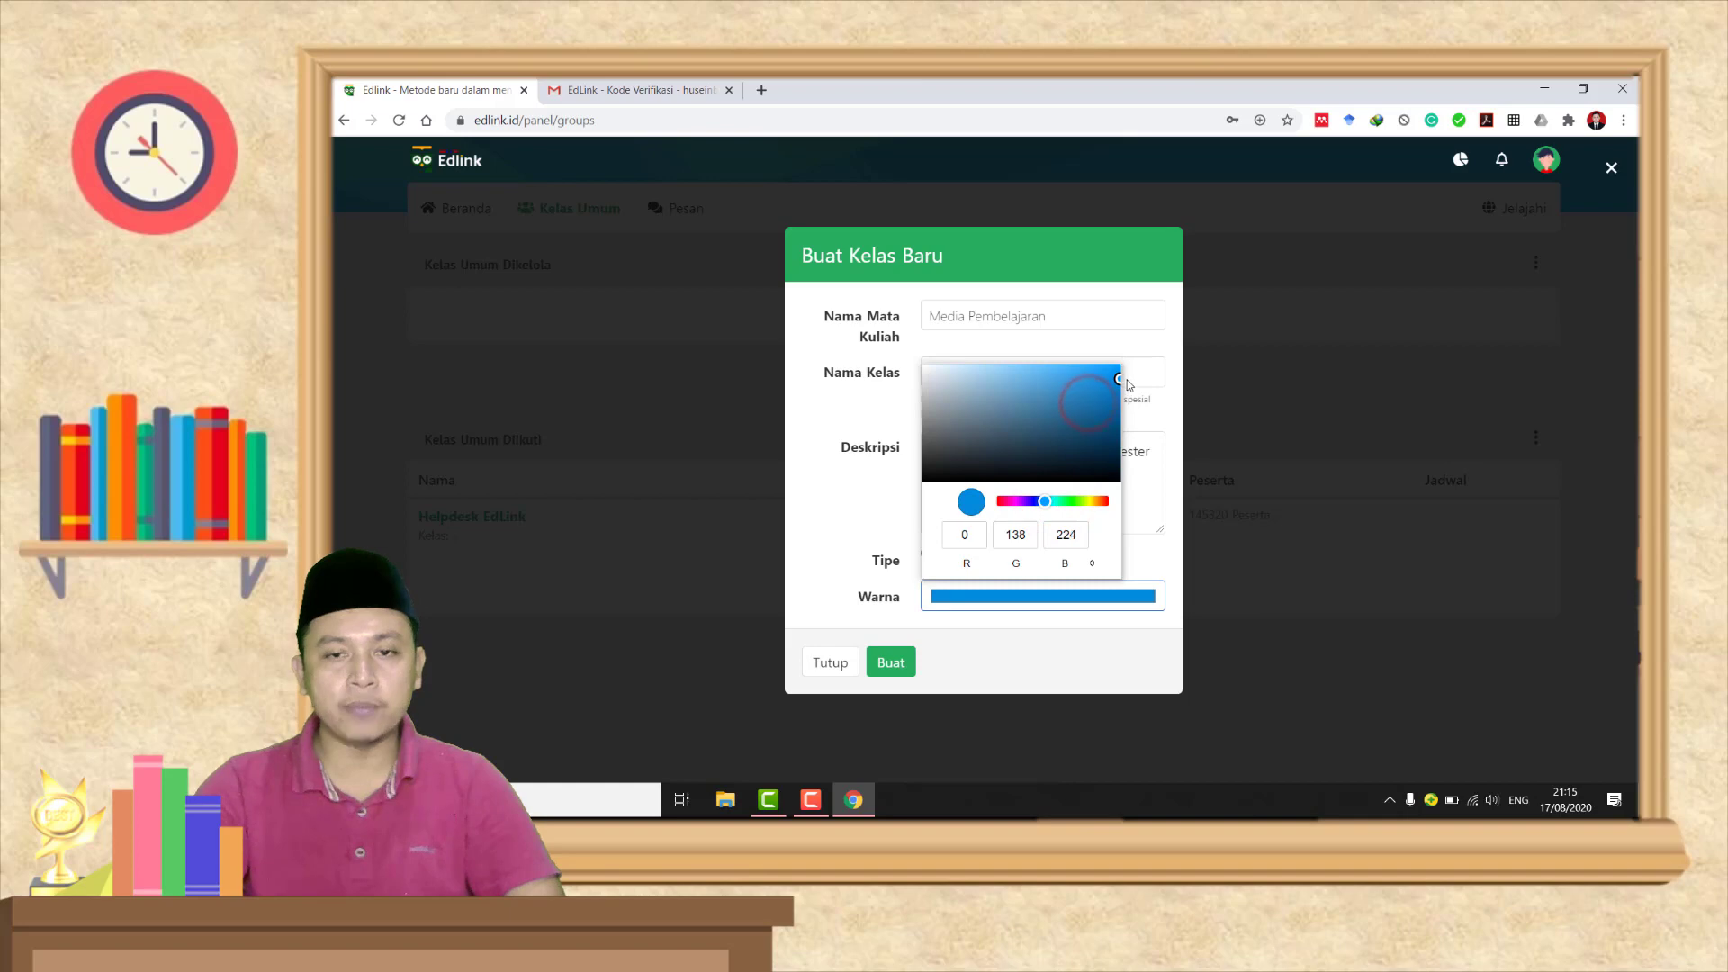
{"action": "left_click", "coordinate": [981, 641]}
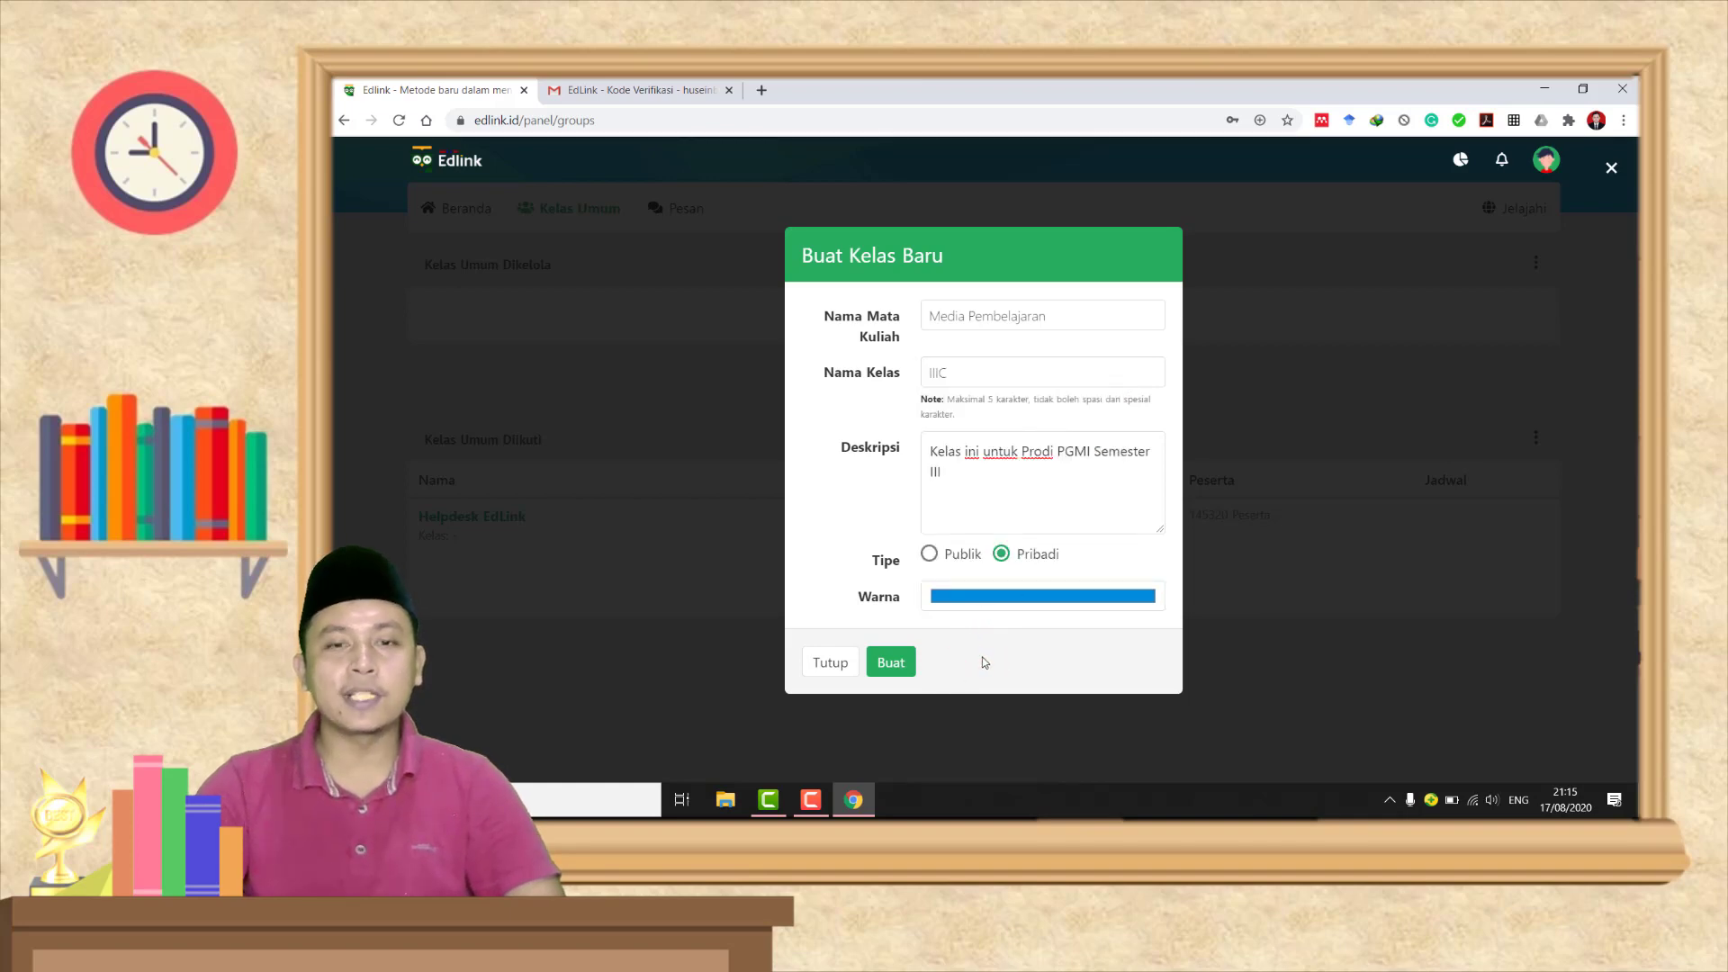
{"action": "left_click", "coordinate": [901, 672]}
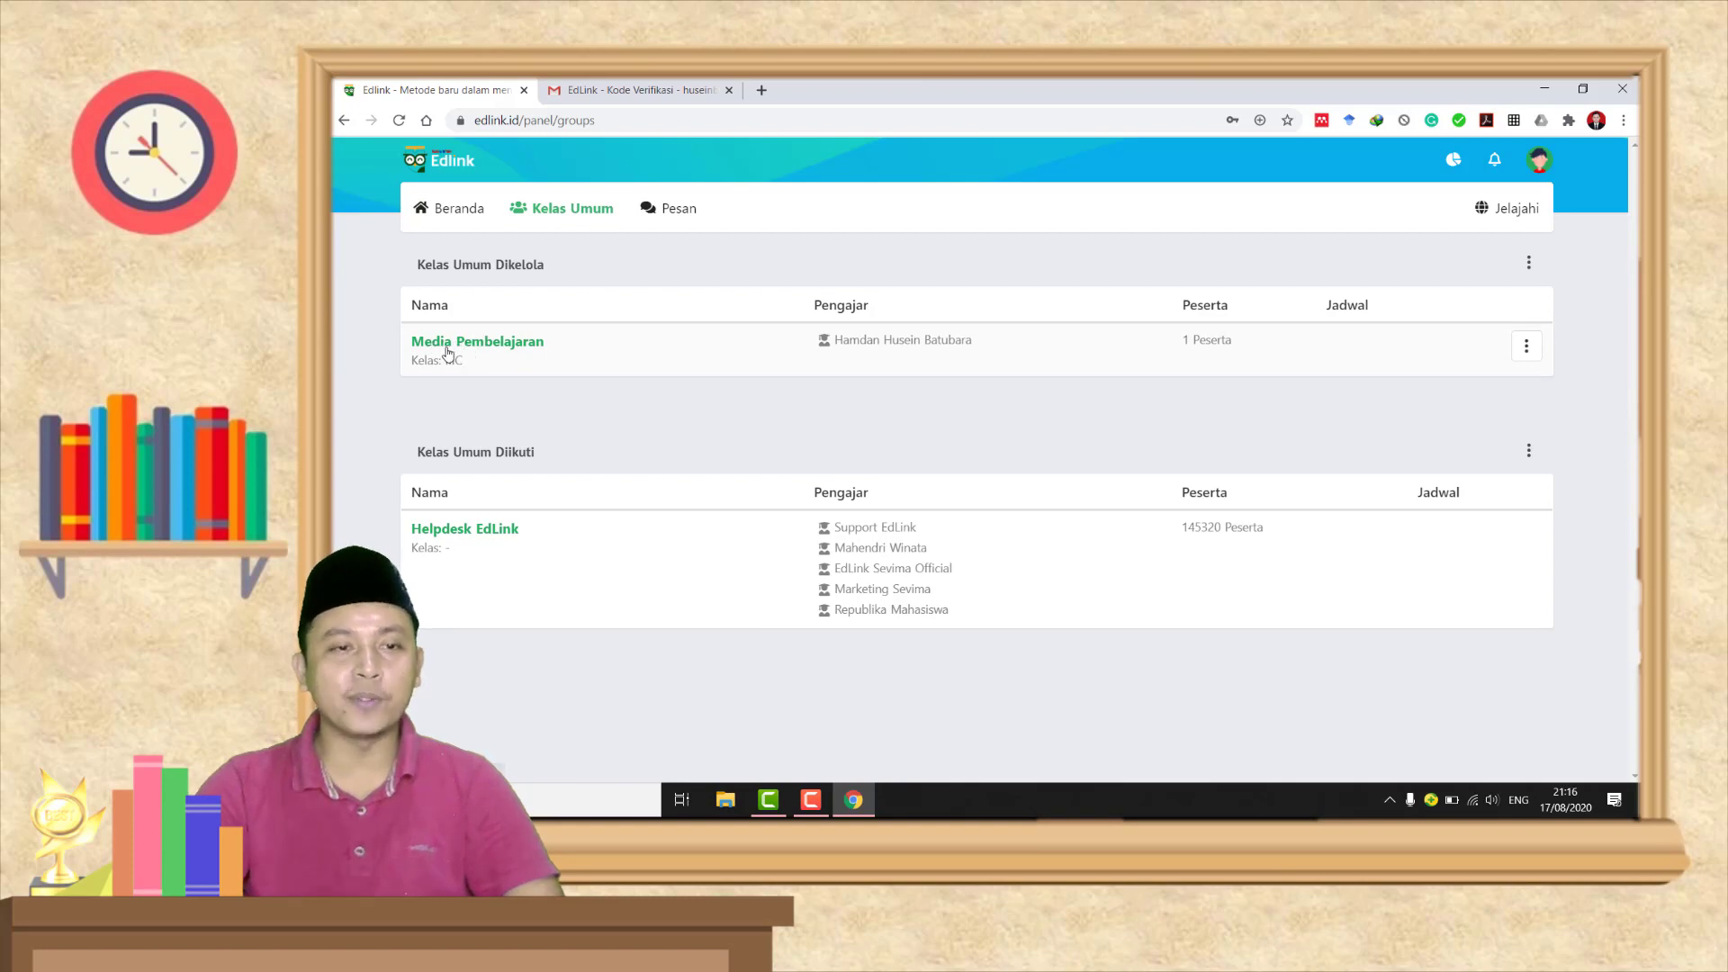
- Open the Media Pembelajaran class page and copy its join Pin from the info panel
{"action": "left_click", "coordinate": [432, 346]}
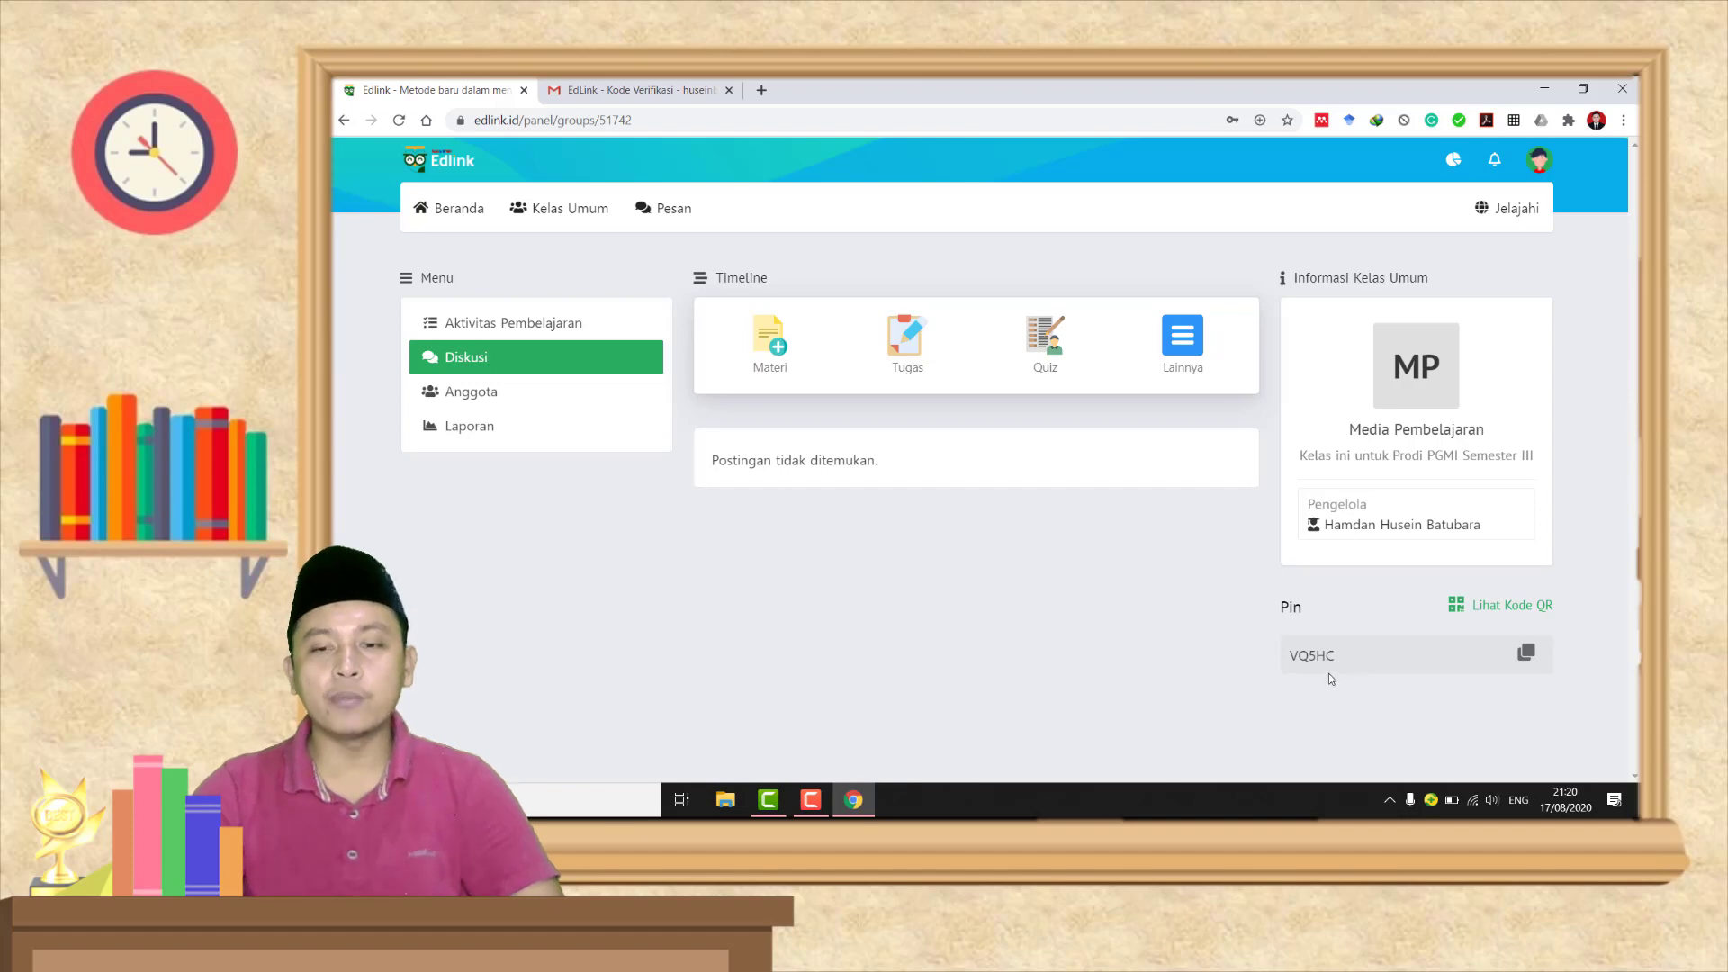
{"action": "left_click", "coordinate": [1521, 655]}
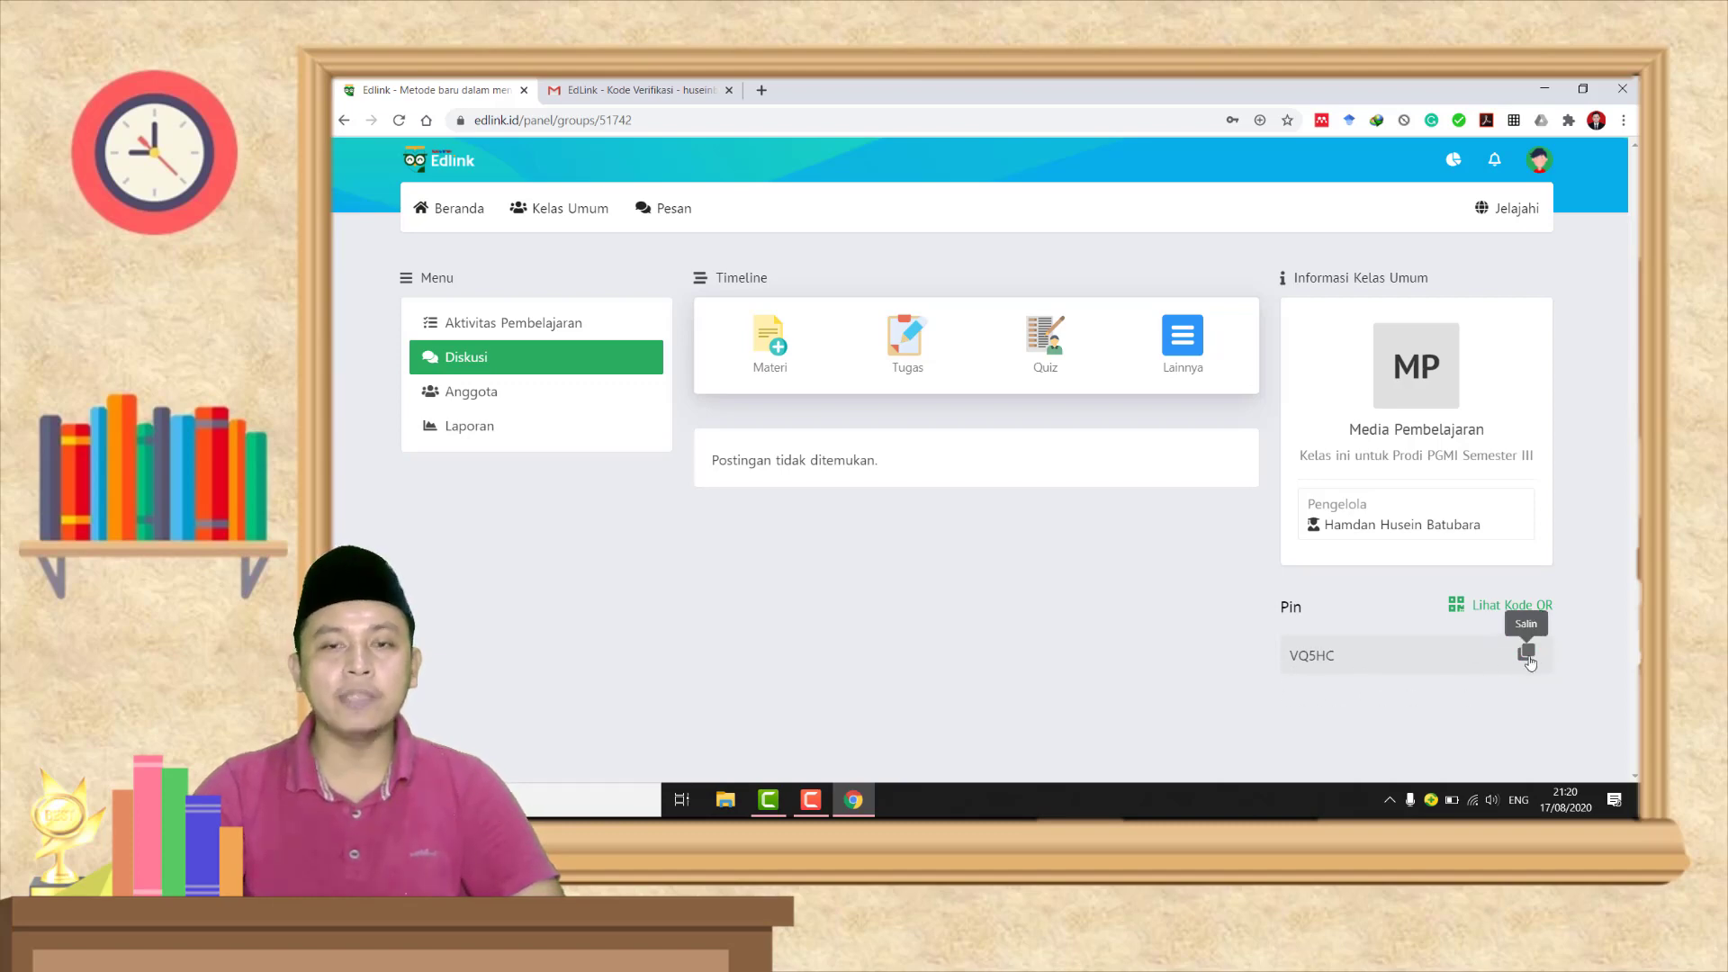
{"action": "left_click", "coordinate": [1527, 657]}
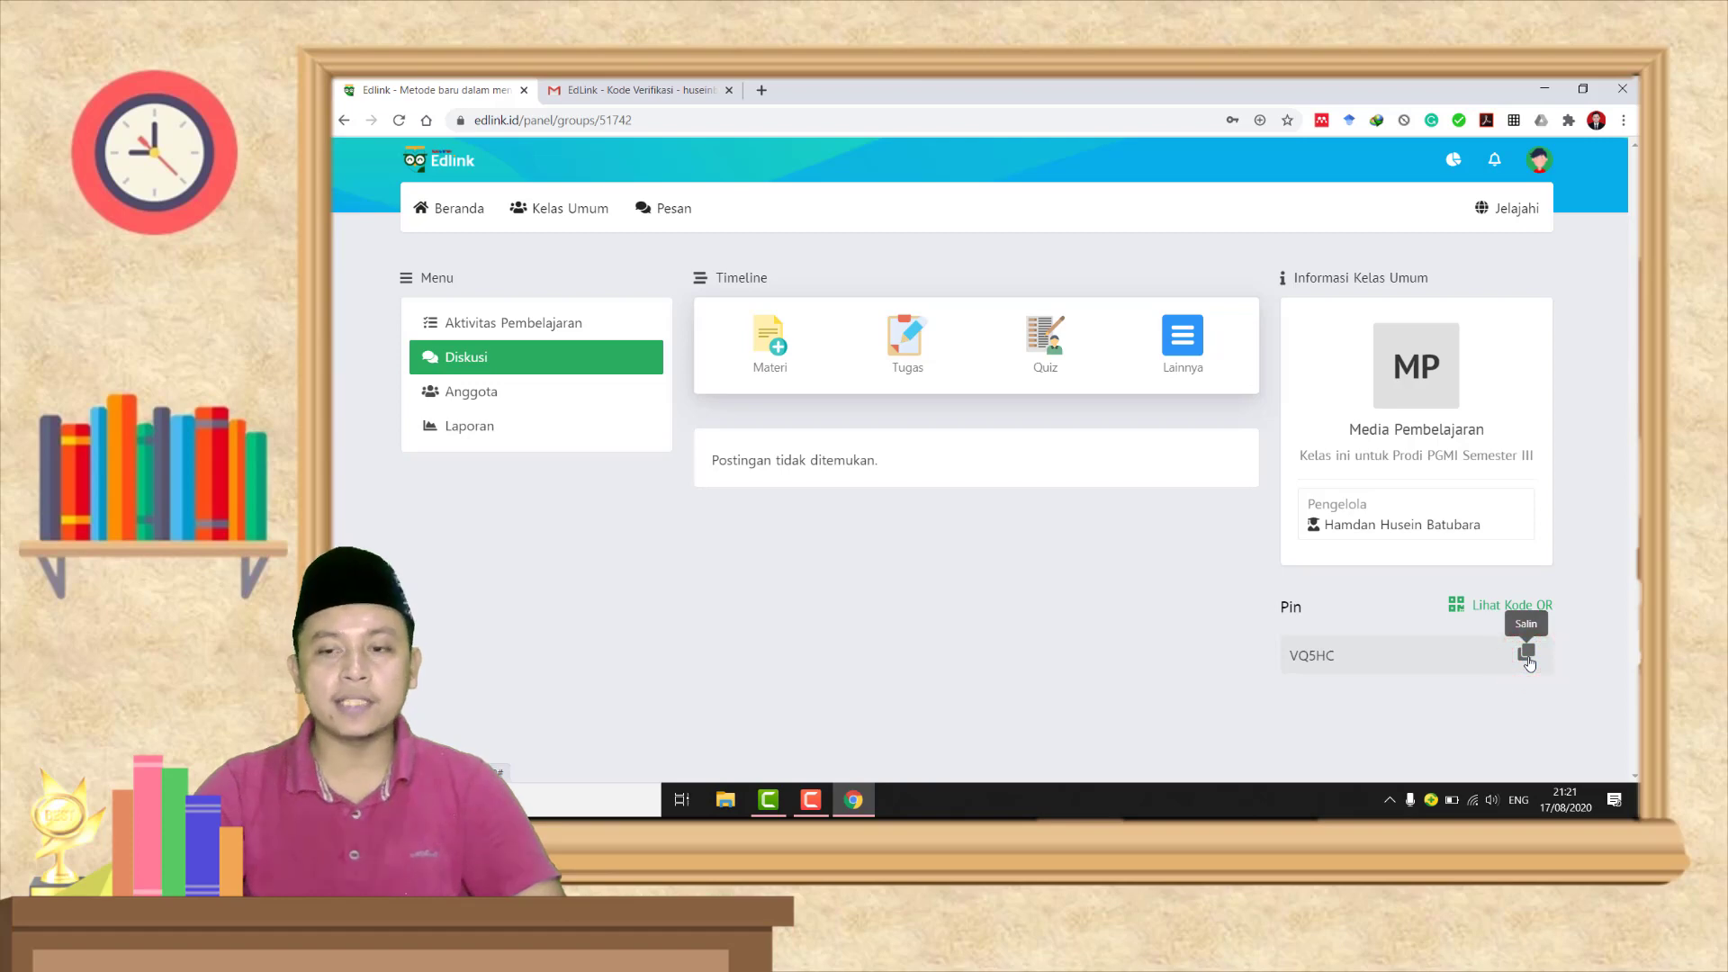
{"action": "left_click", "coordinate": [1527, 657]}
- Launch Edge, search Bing for 'edlink' and open the 'Edlink - Metode baru…' result
{"action": "key", "text": "super"}
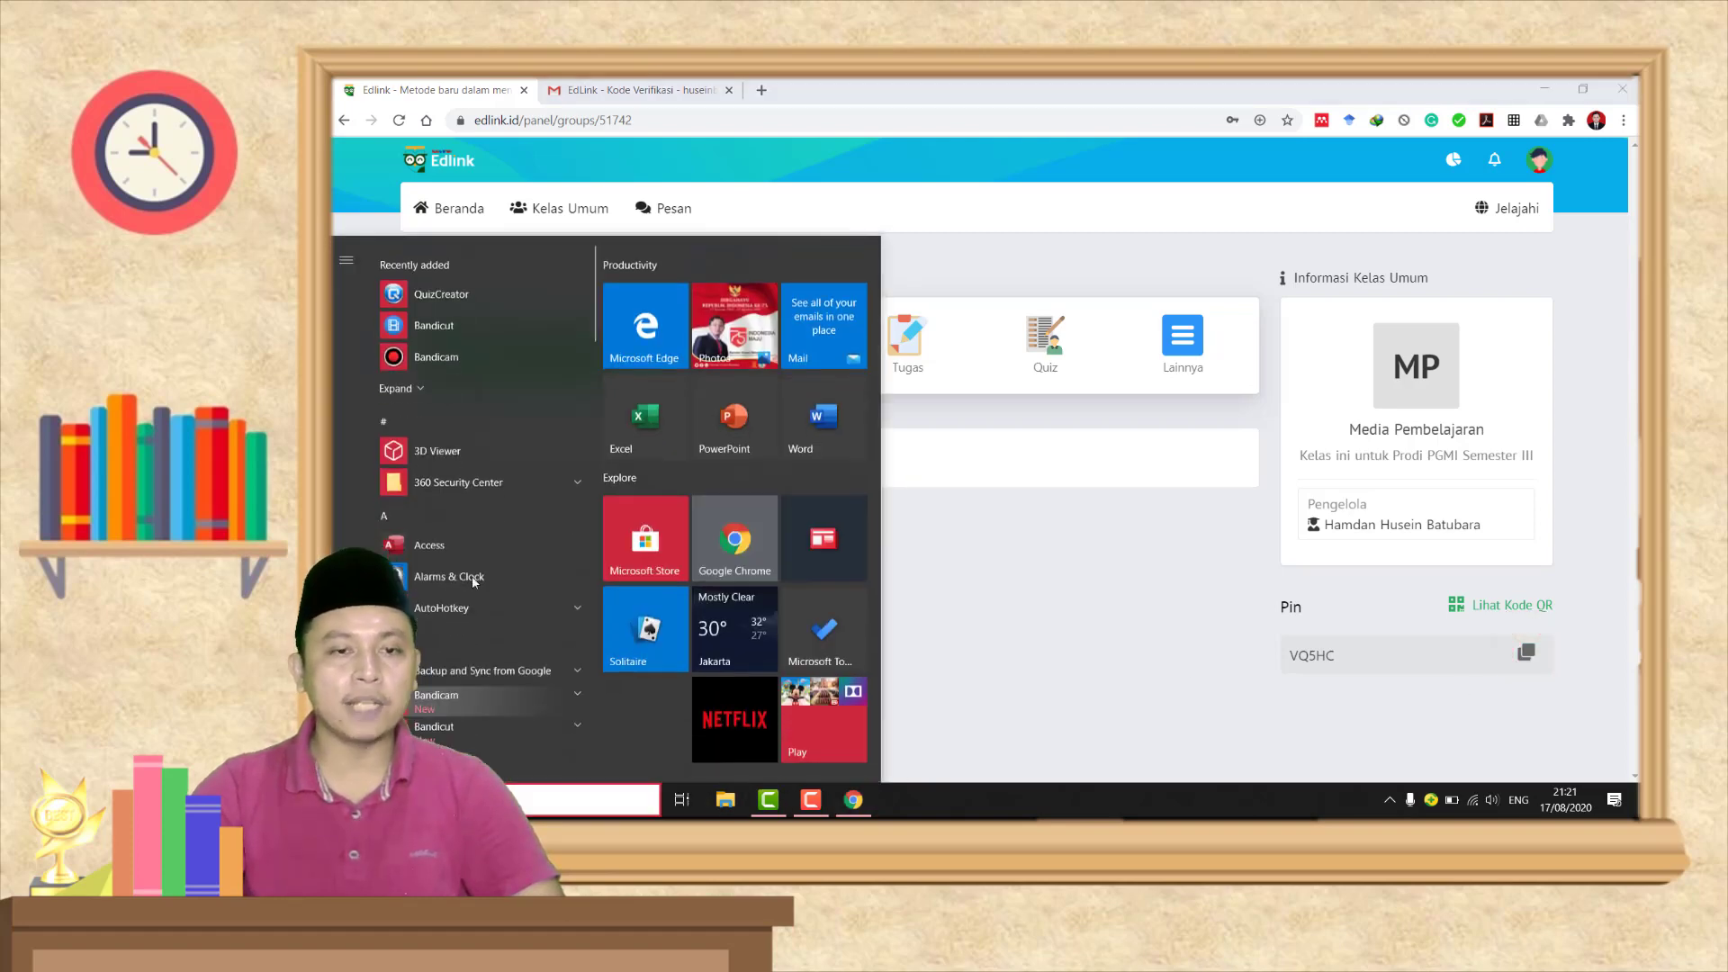
{"action": "left_click", "coordinate": [648, 333]}
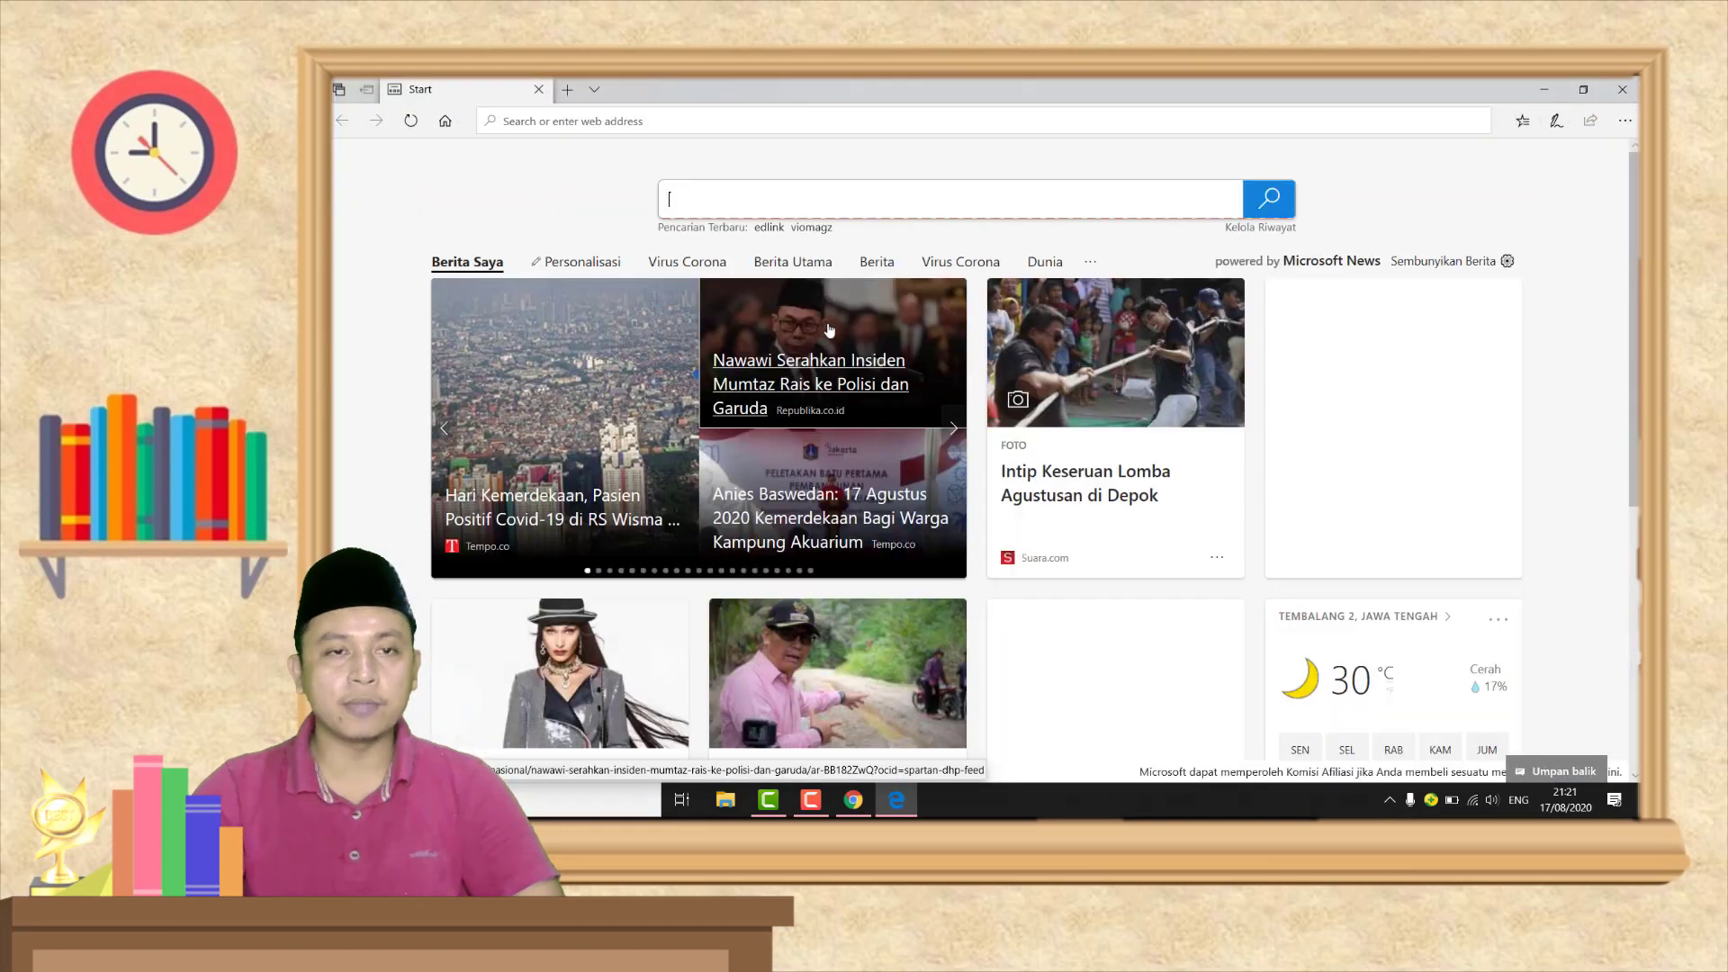
{"action": "type", "text": "edlink"}
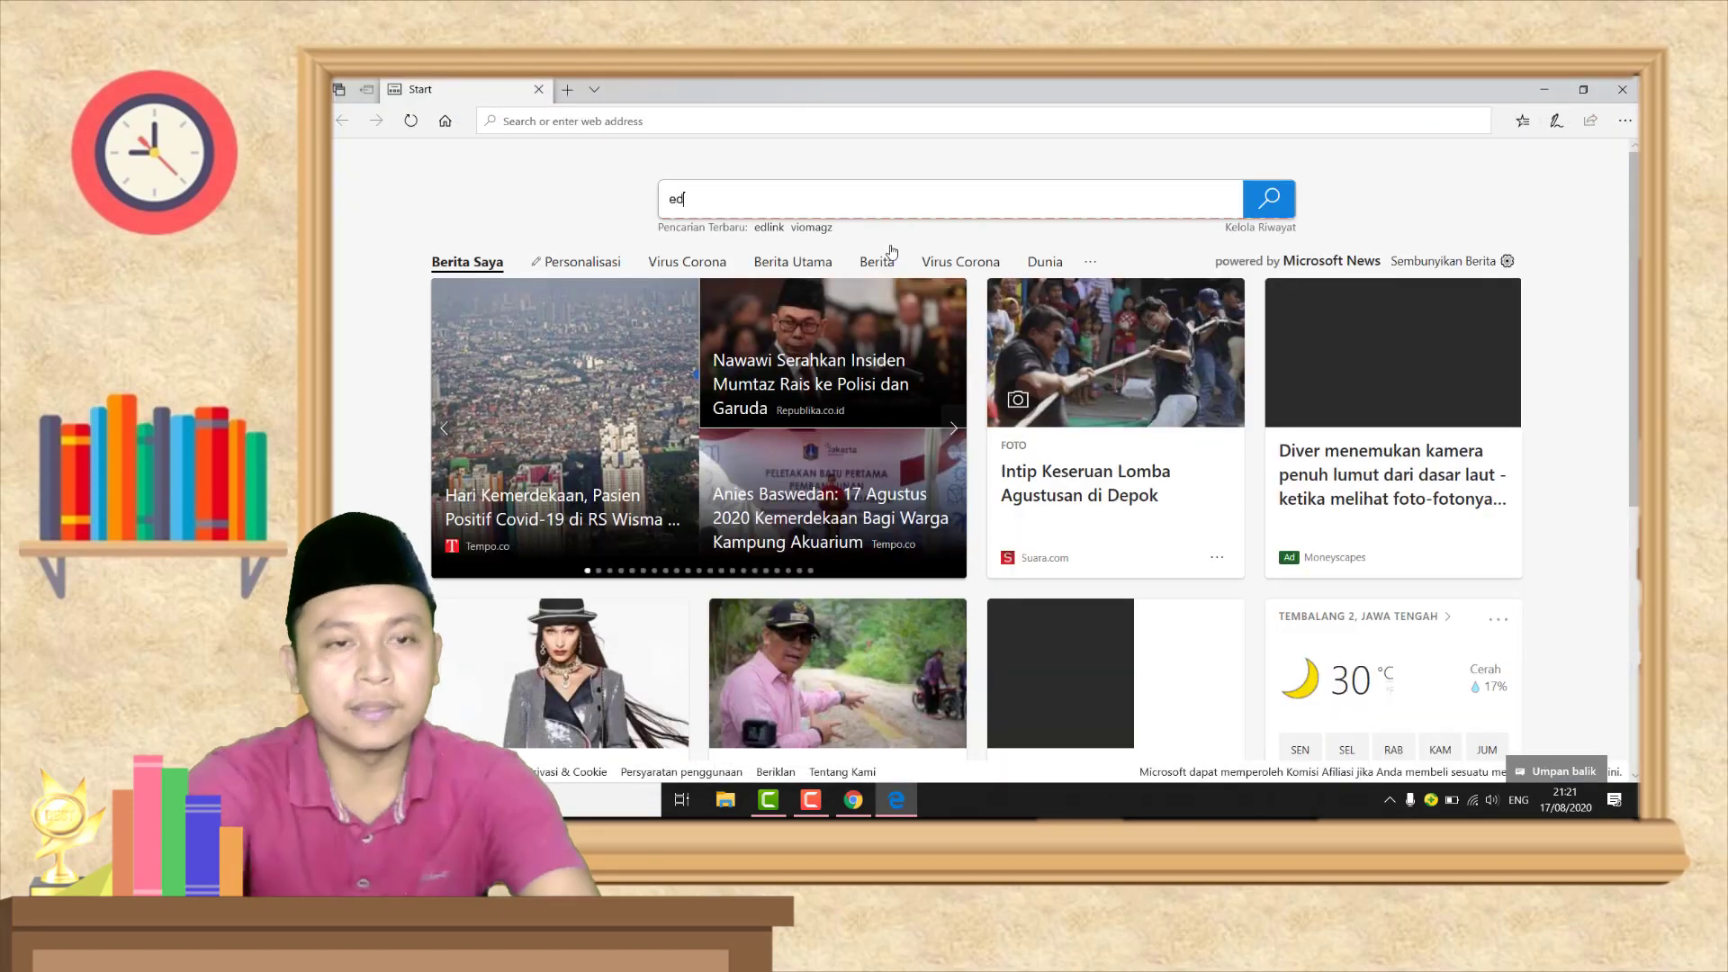
{"action": "key", "text": "Return"}
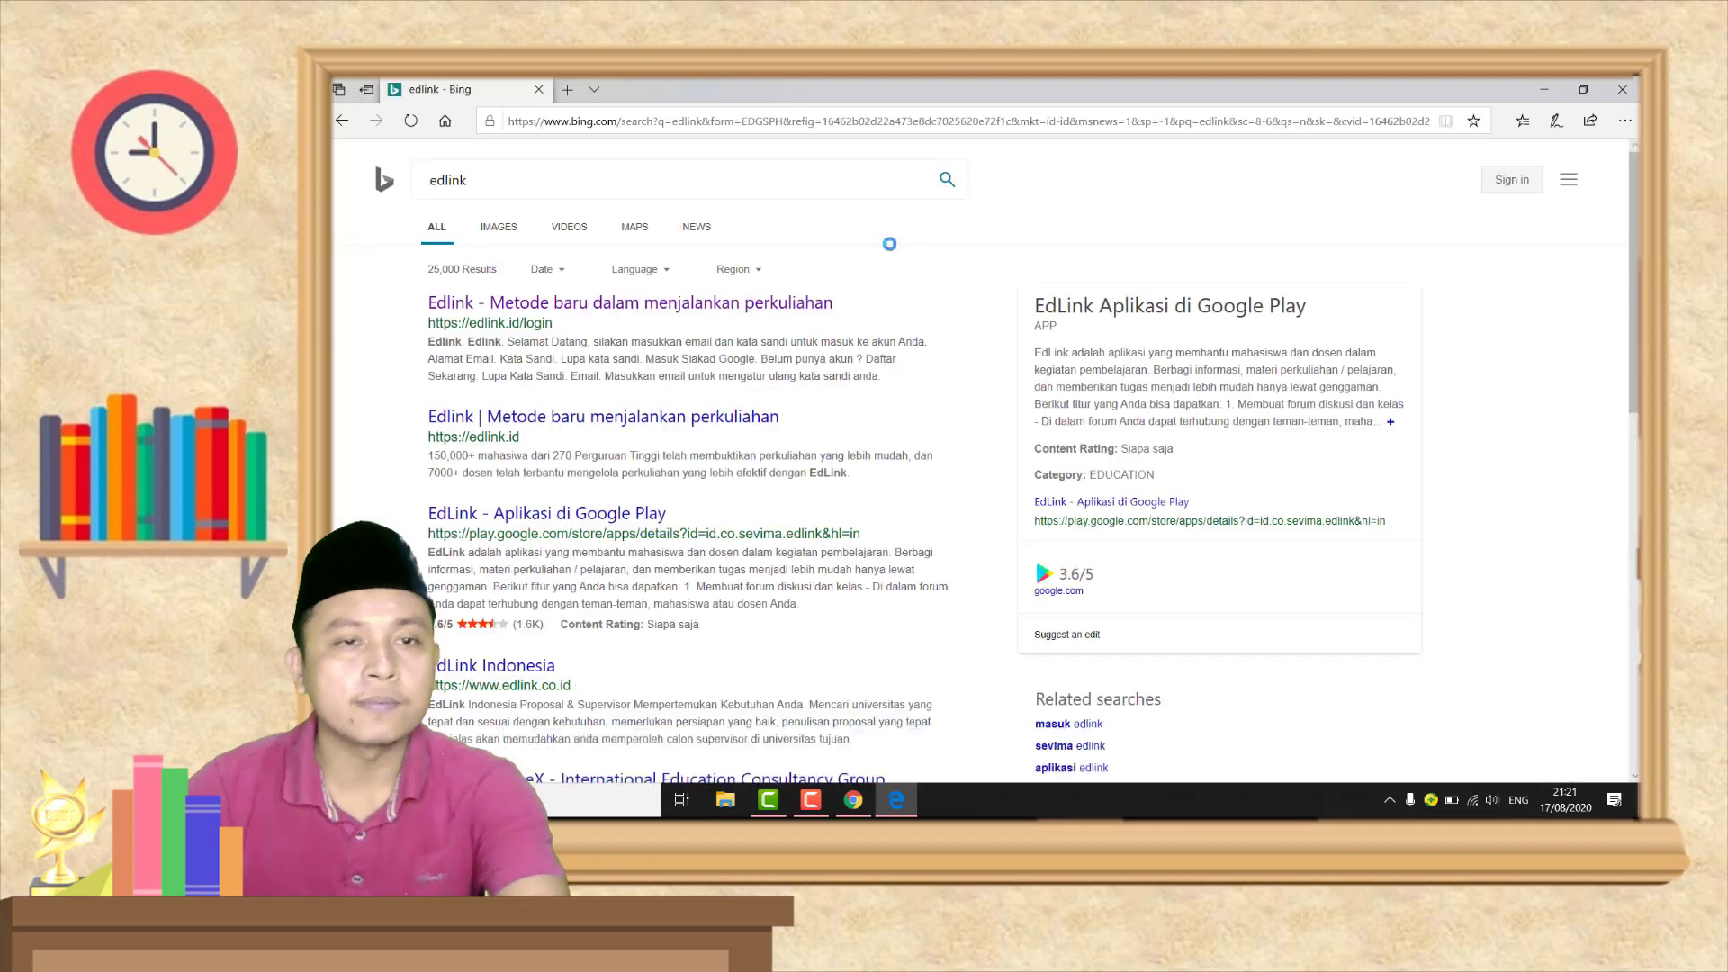
{"action": "left_click", "coordinate": [691, 306]}
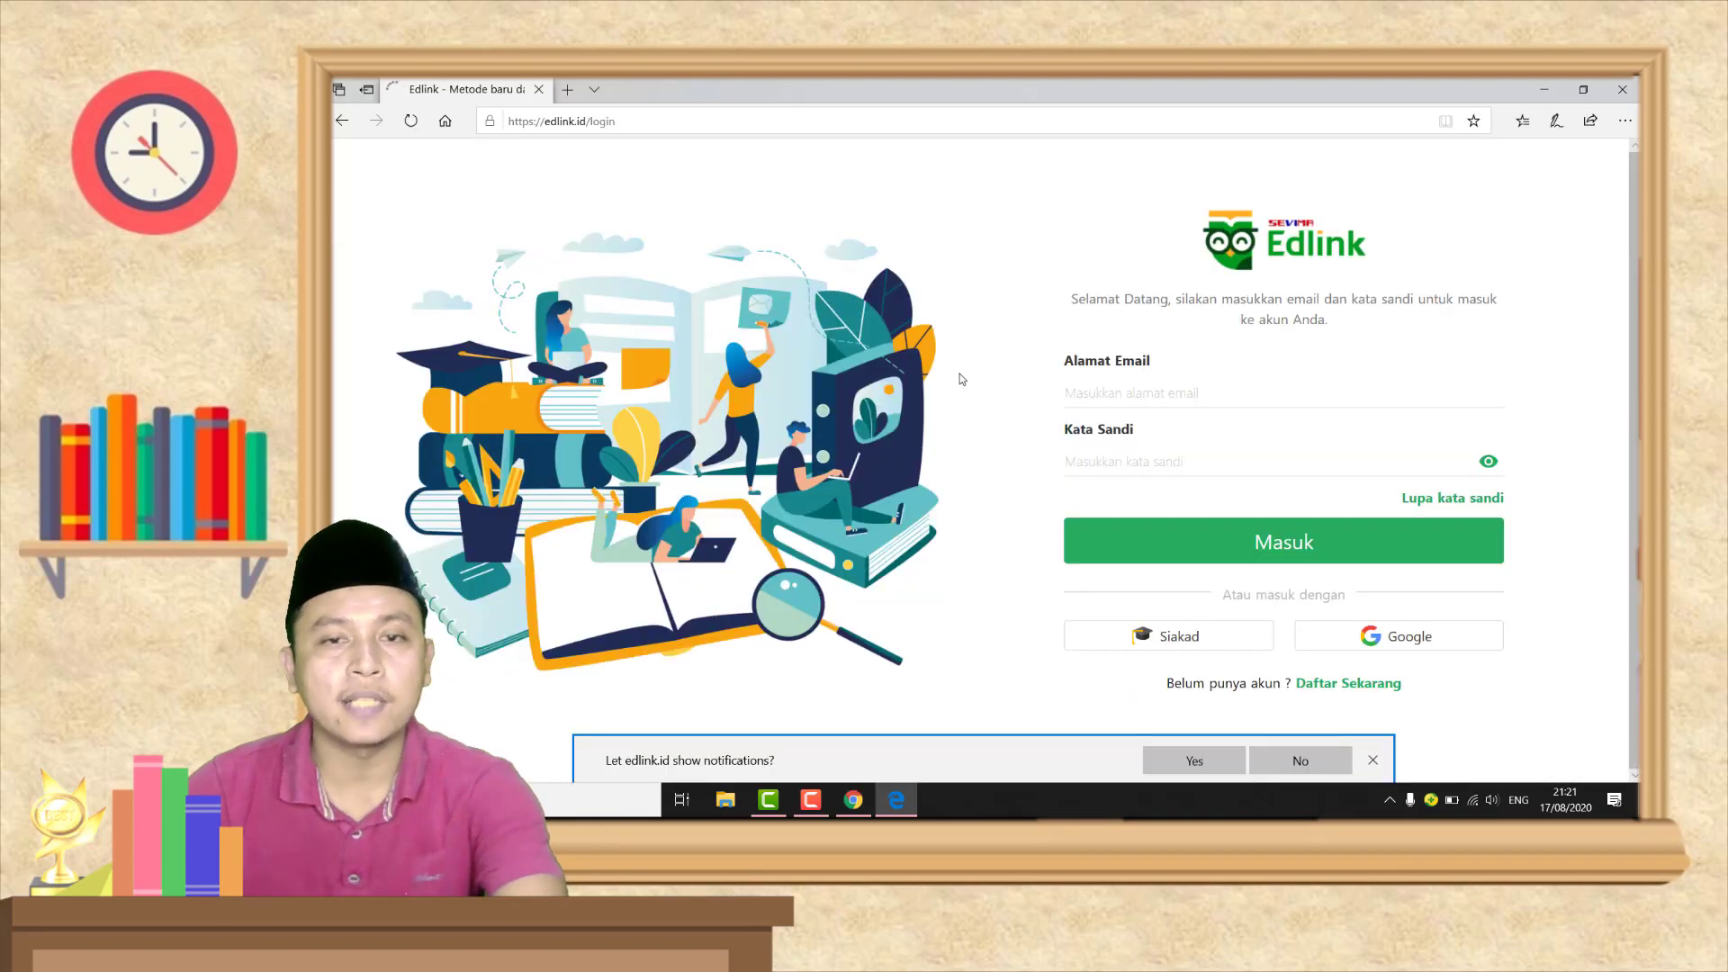
- Sign in to Edlink with a Google account and check the profile menu
{"action": "left_click", "coordinate": [1391, 644]}
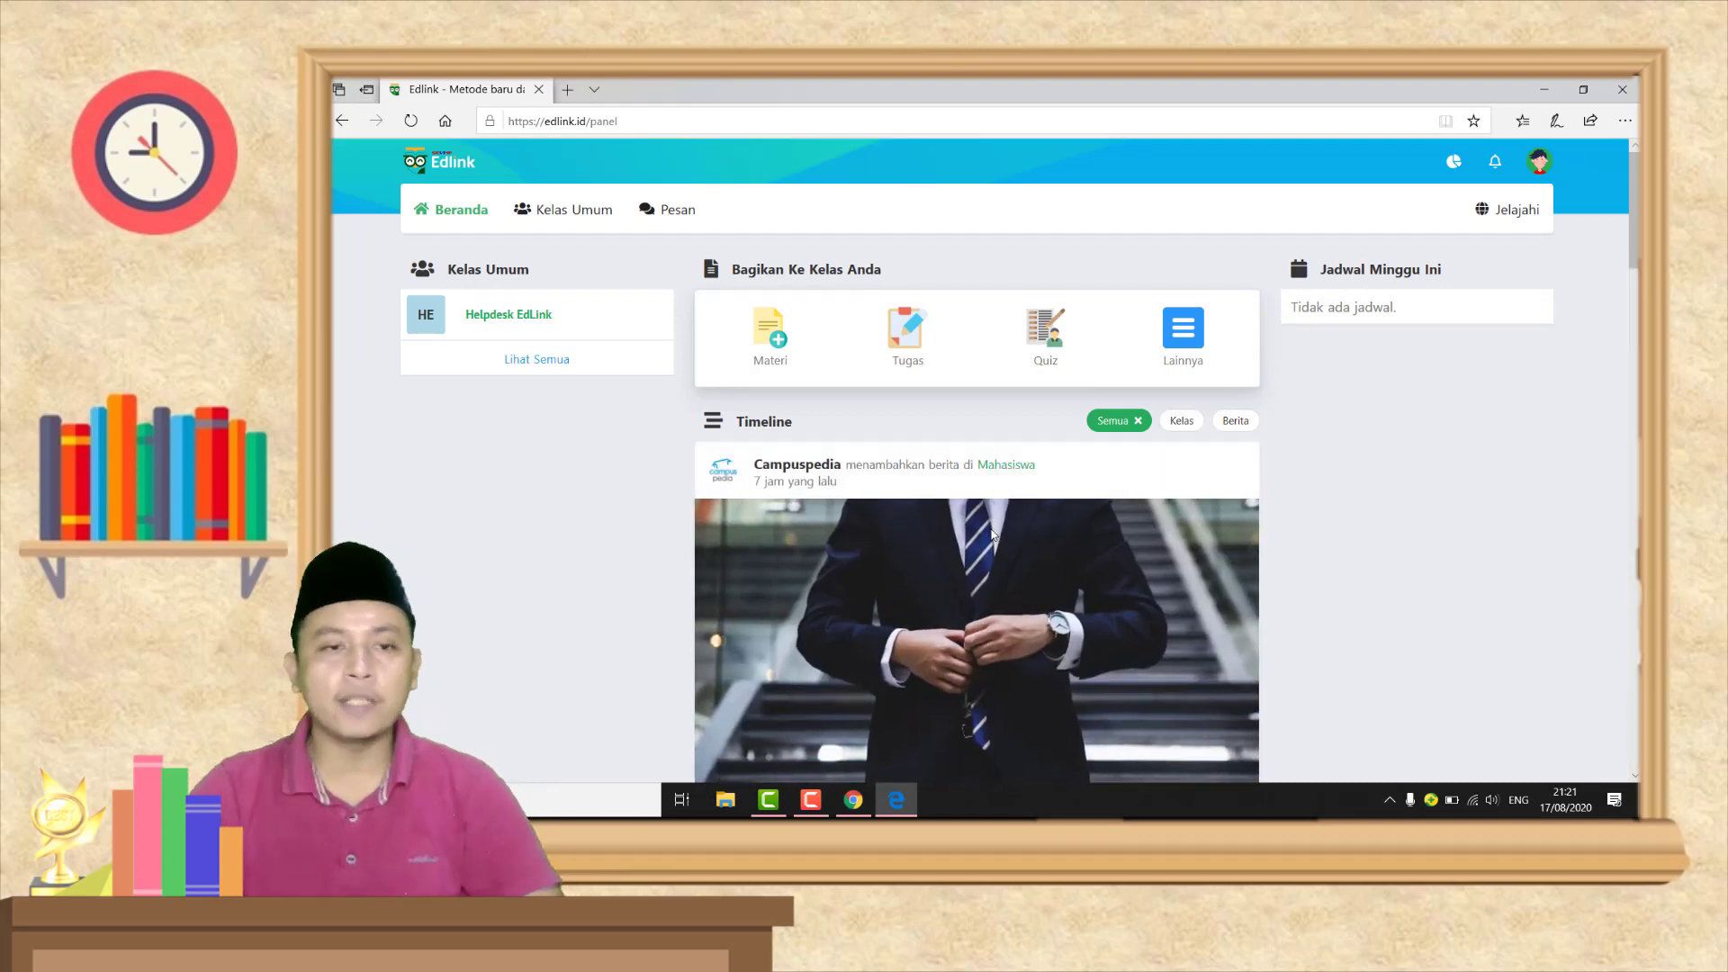
{"action": "left_click", "coordinate": [1538, 163]}
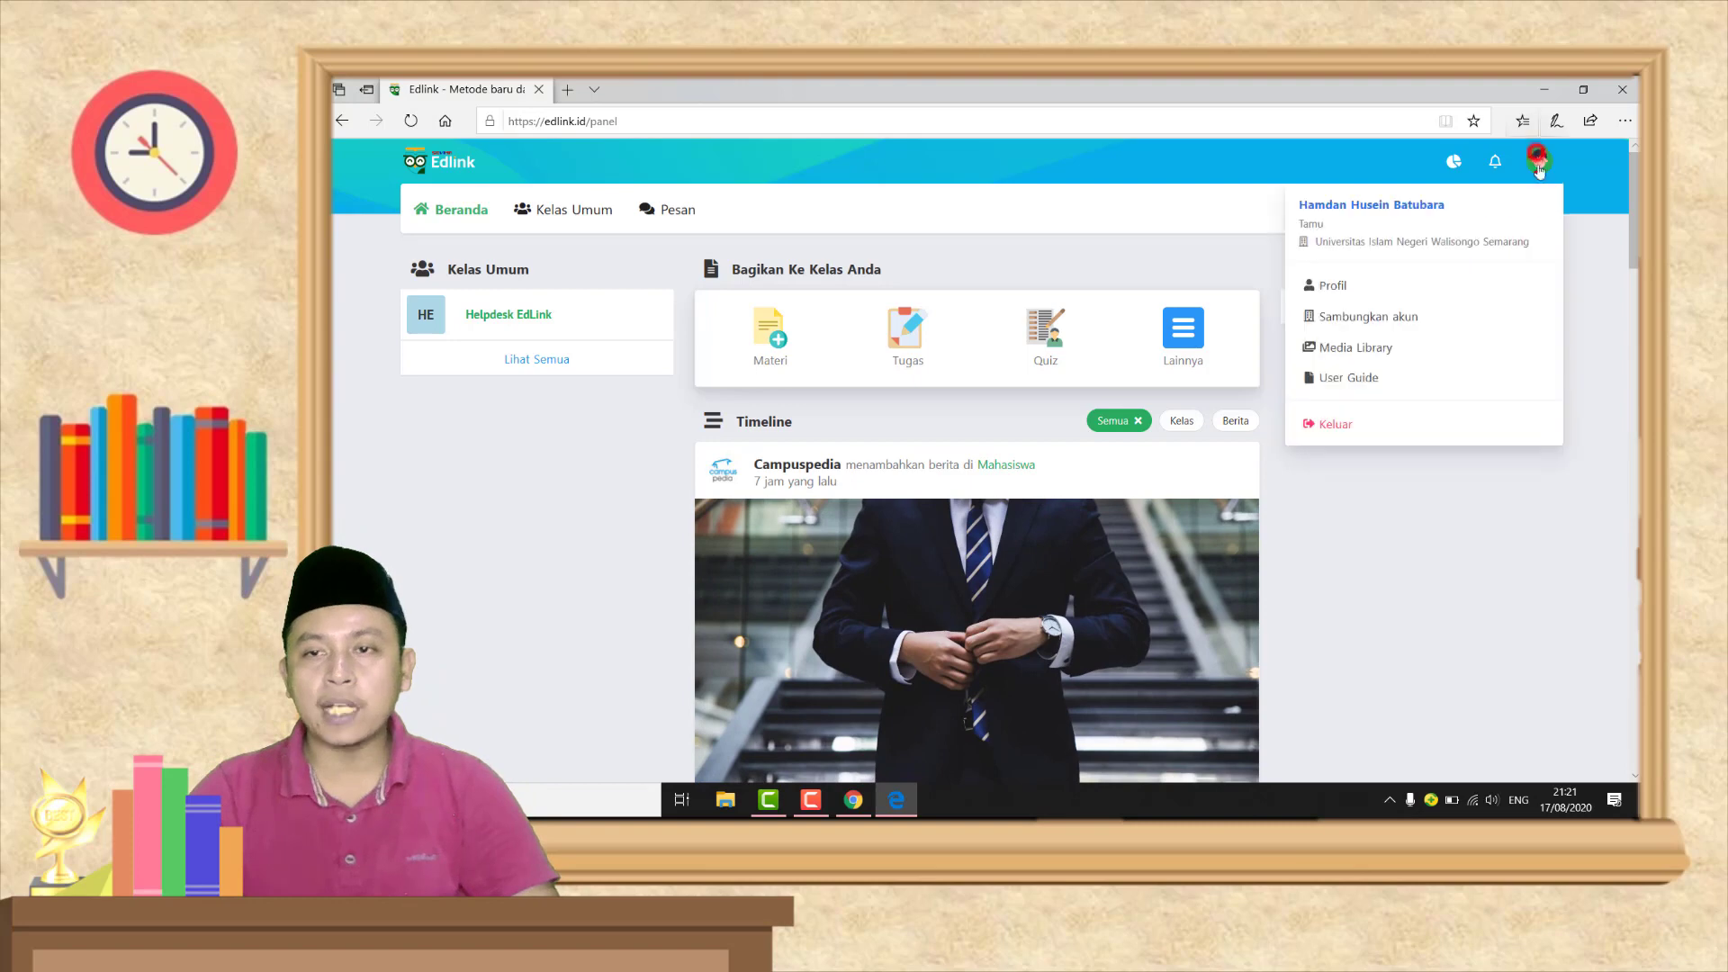
{"action": "left_click", "coordinate": [1350, 556]}
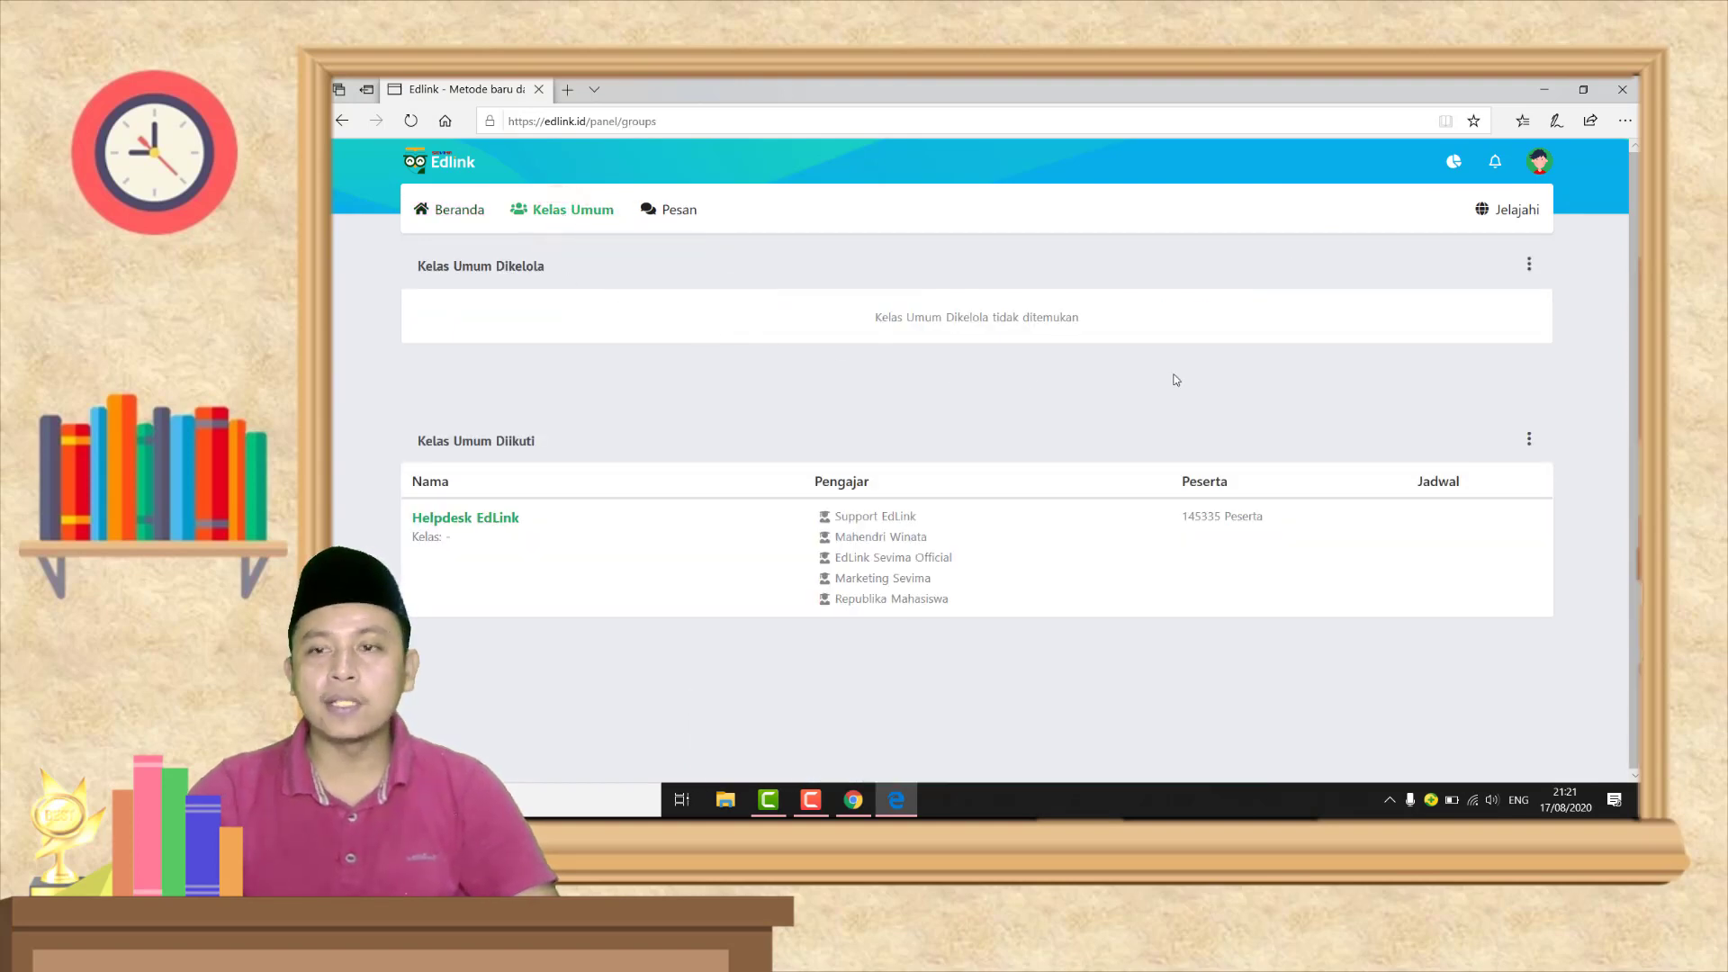
- Open Gabung Kelas from the Dikelola classes menu and paste text into the PIN field
{"action": "left_click", "coordinate": [1528, 265]}
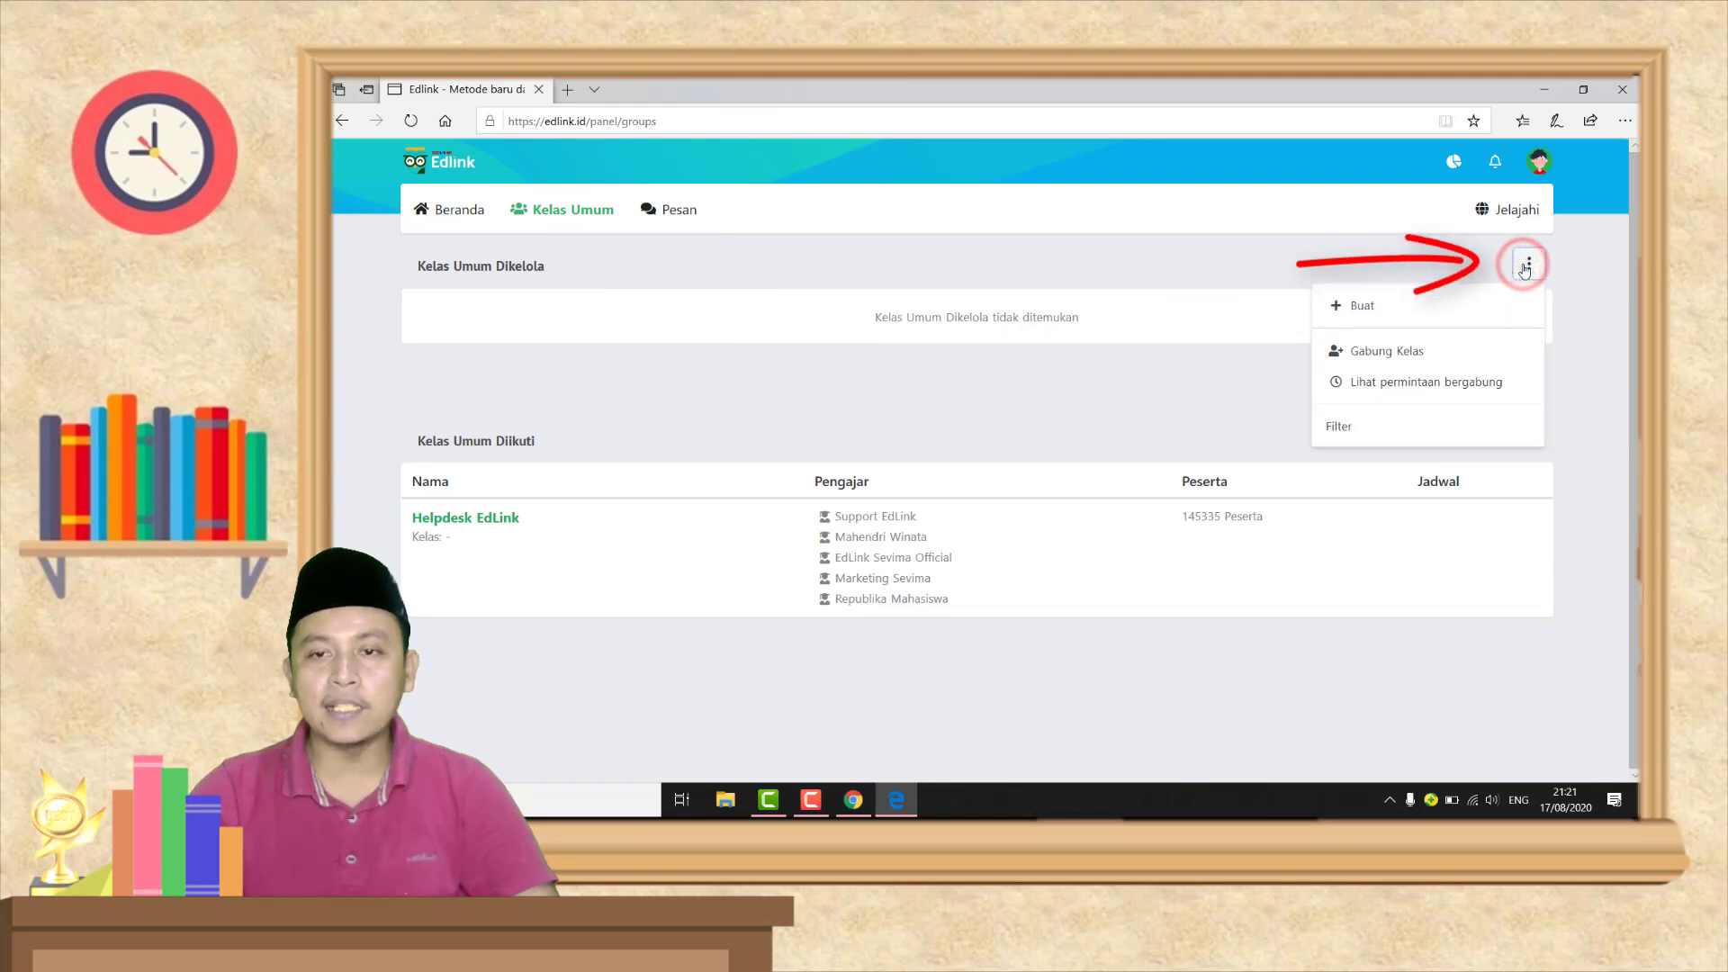
{"action": "left_click", "coordinate": [1387, 353]}
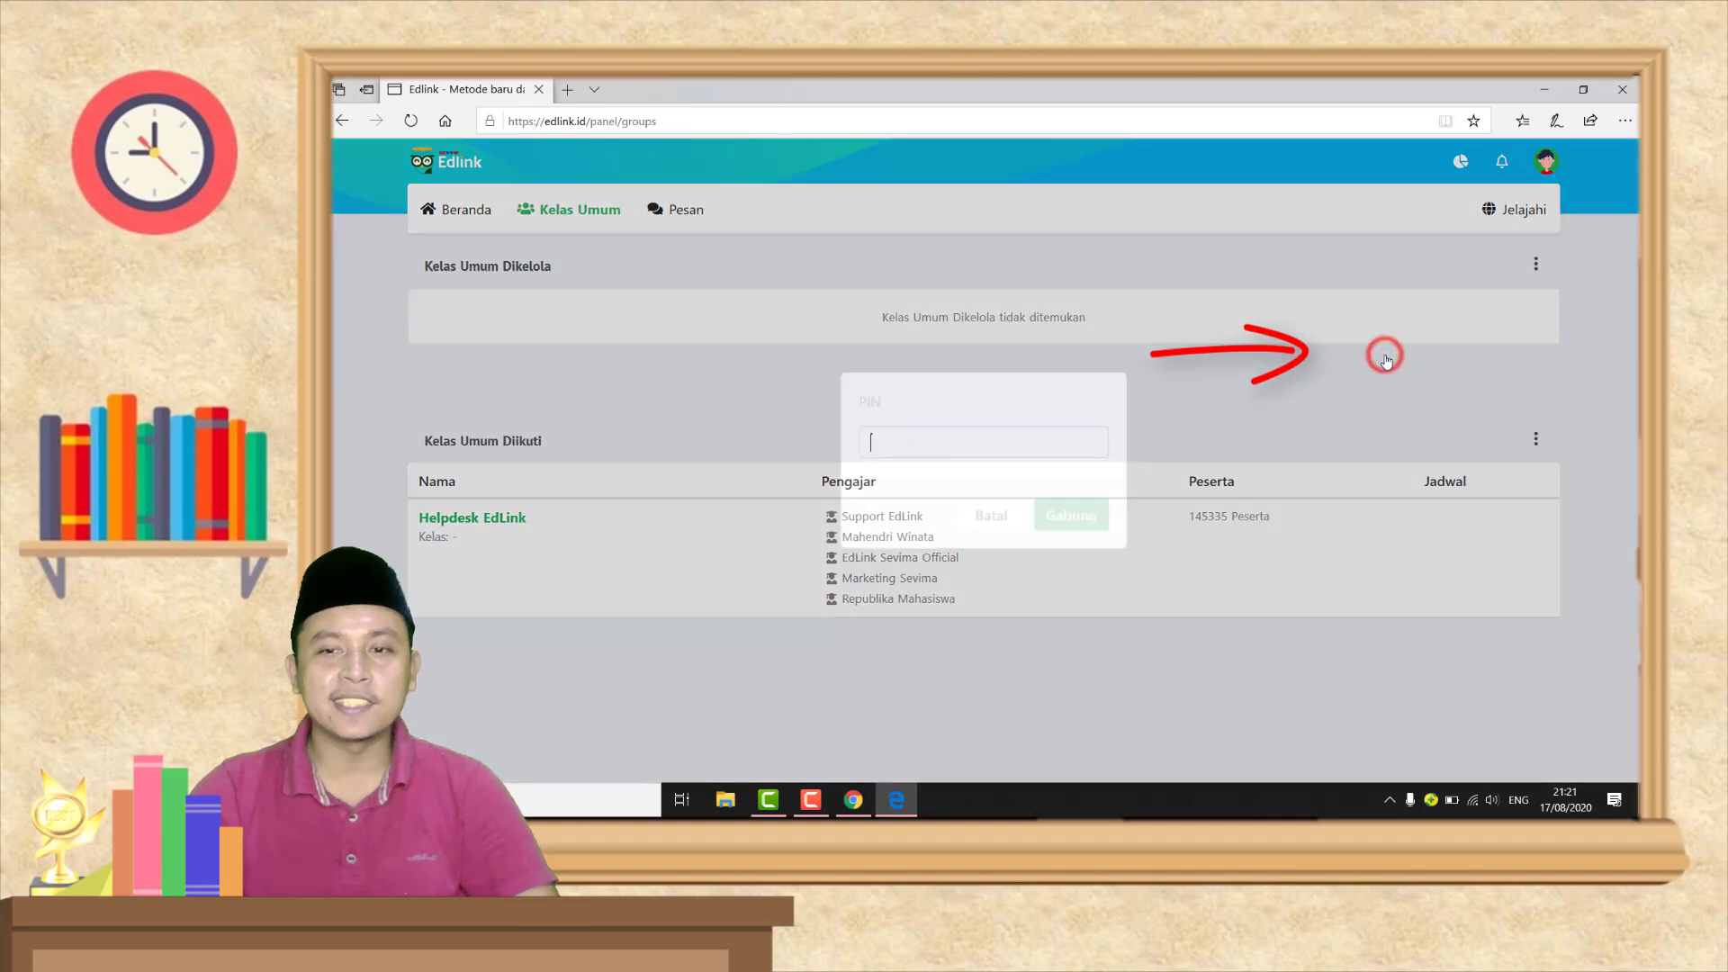
{"action": "right_click", "coordinate": [922, 442]}
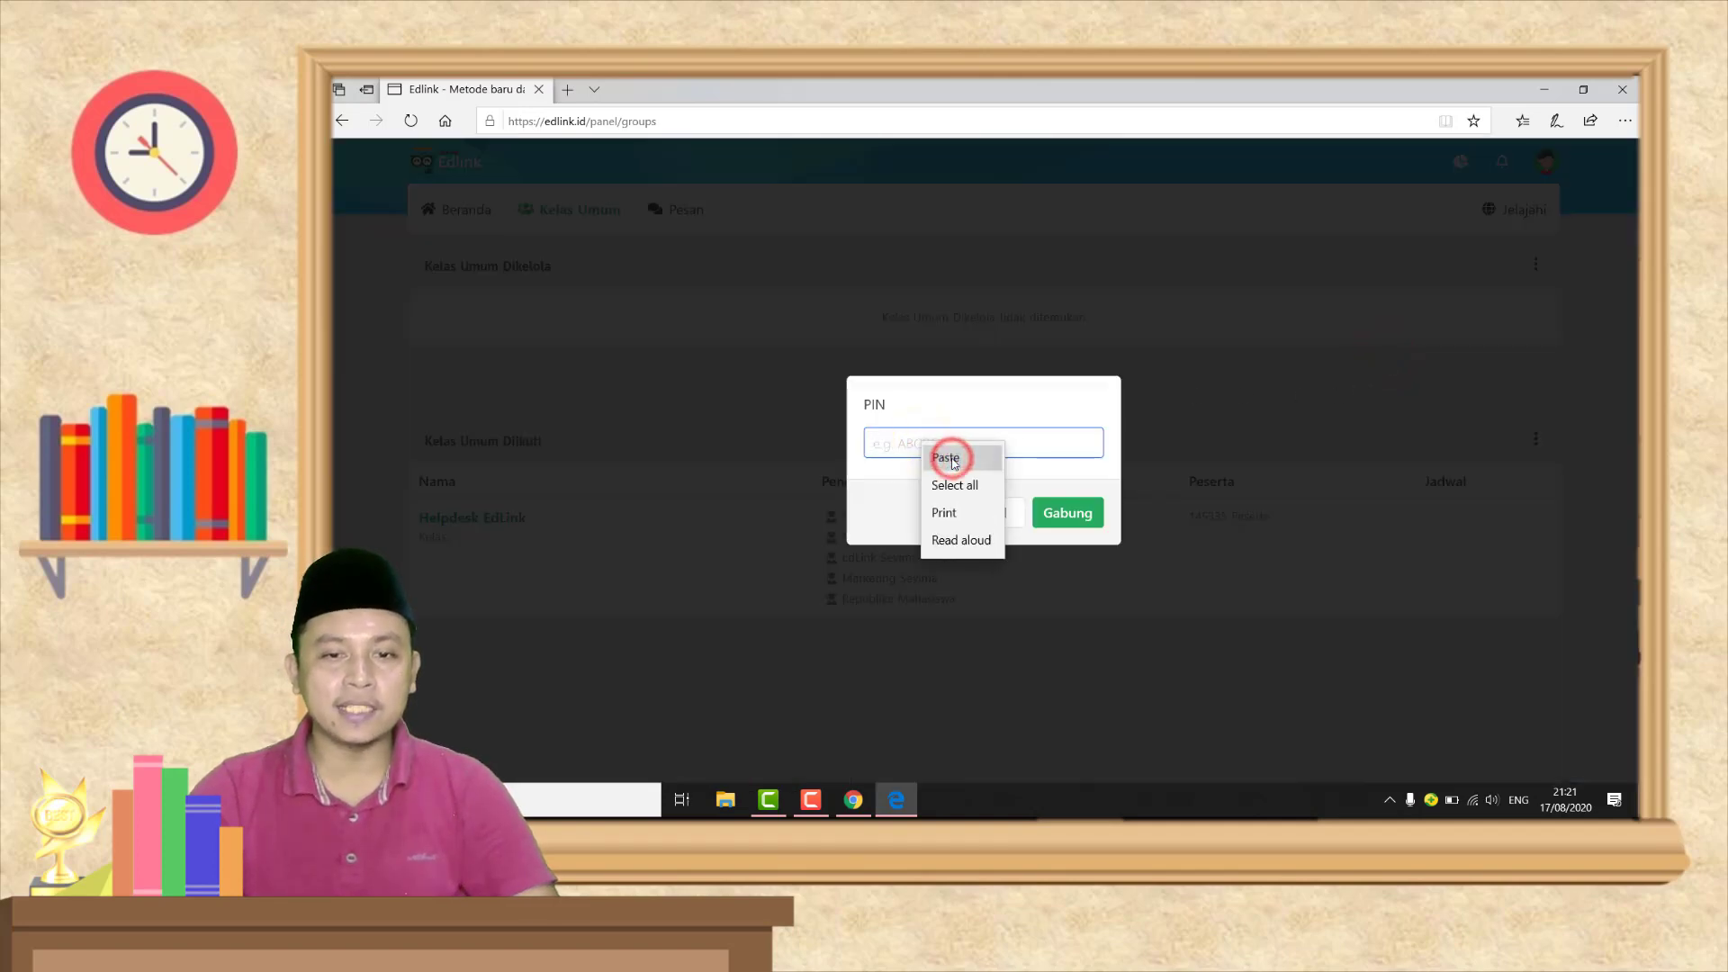
{"action": "left_click", "coordinate": [953, 461]}
{"action": "left_click_drag", "start_coordinate": [918, 444], "coordinate": [821, 445]}
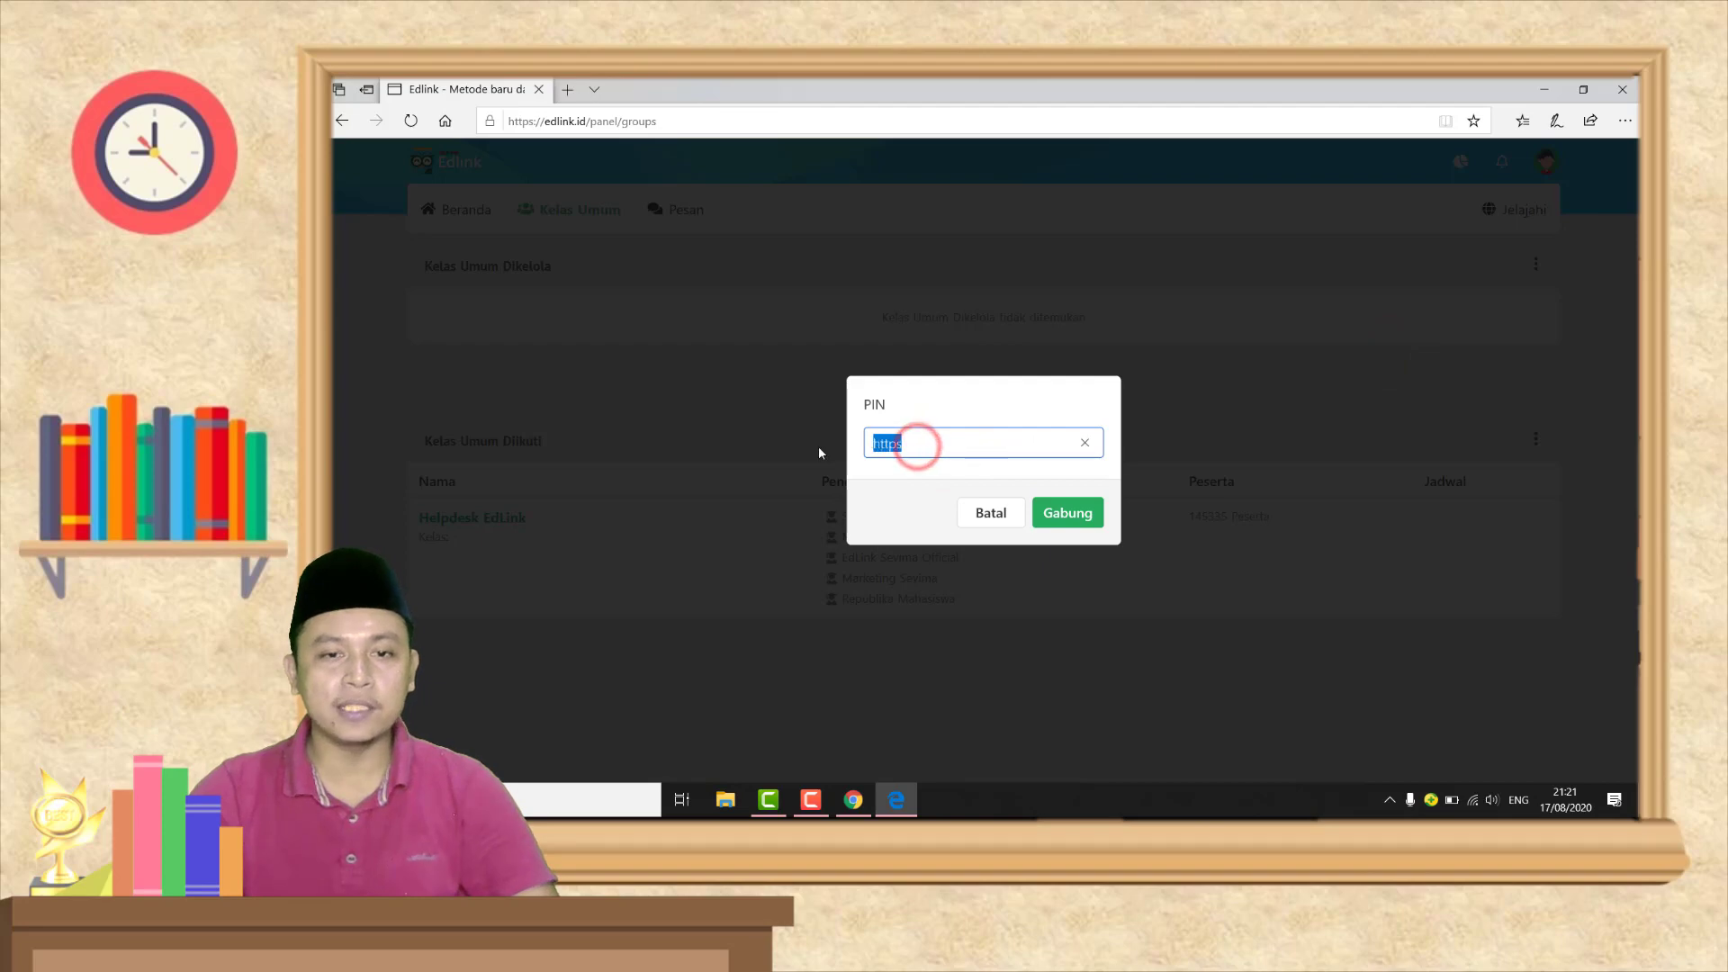
{"action": "key", "text": "Right"}
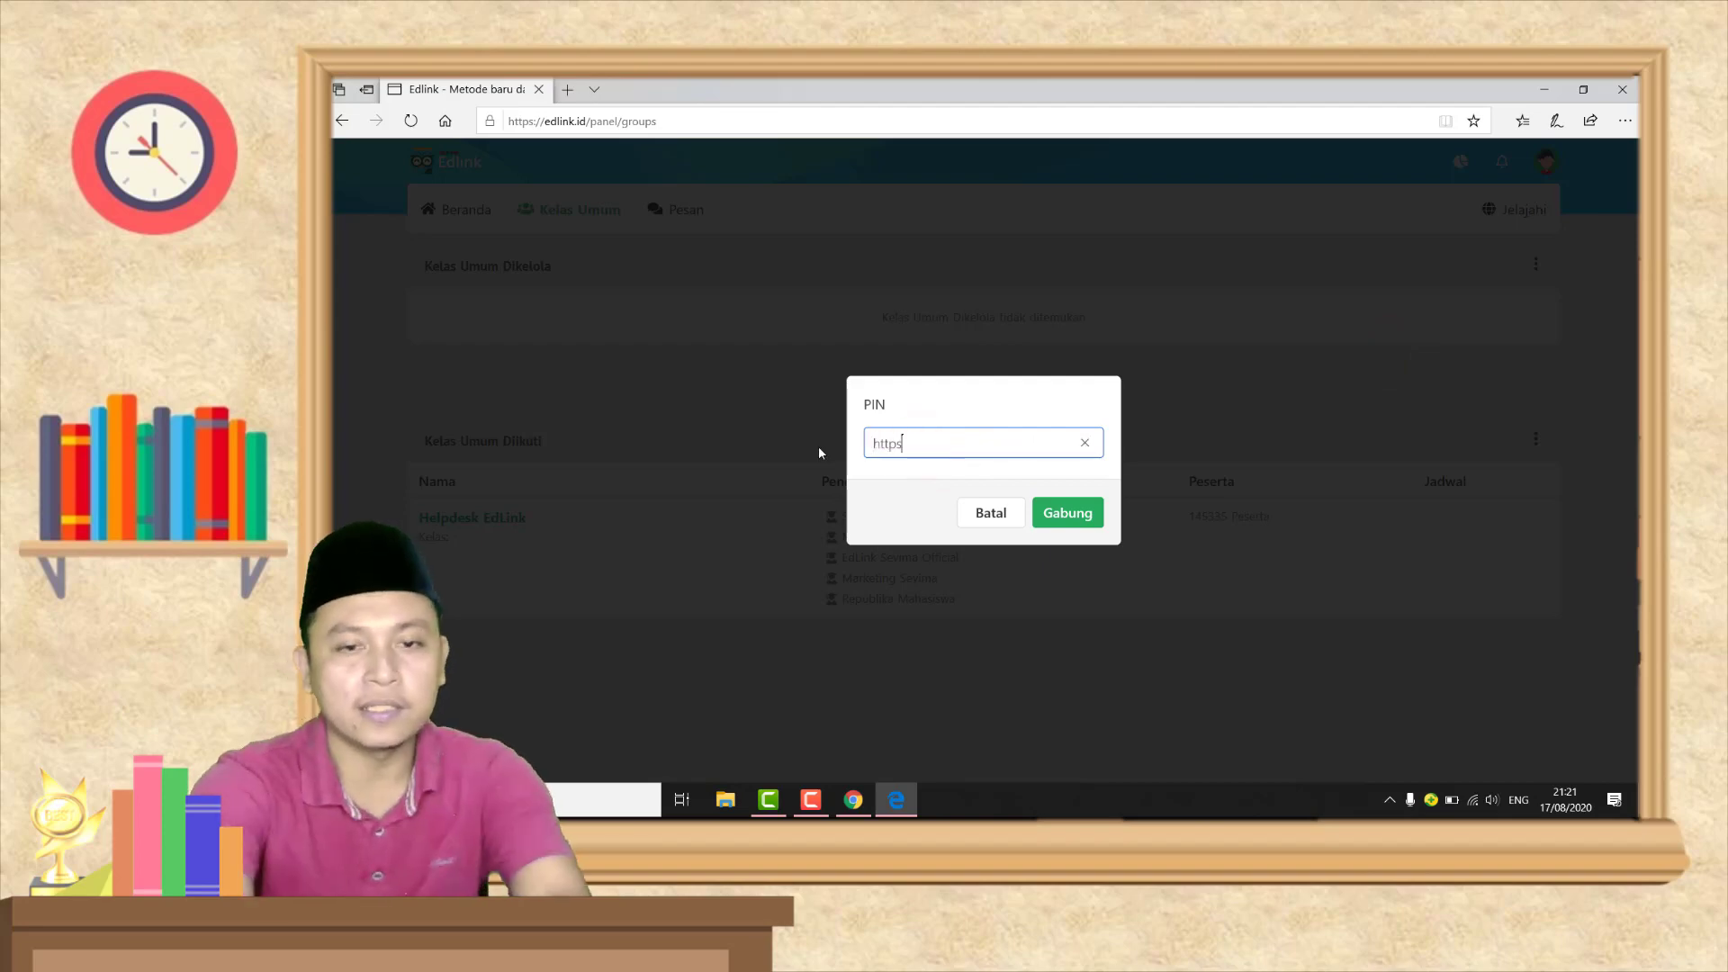
- Copy the class PIN from the Chrome window and paste it into the PIN field
{"action": "left_click", "coordinate": [862, 805]}
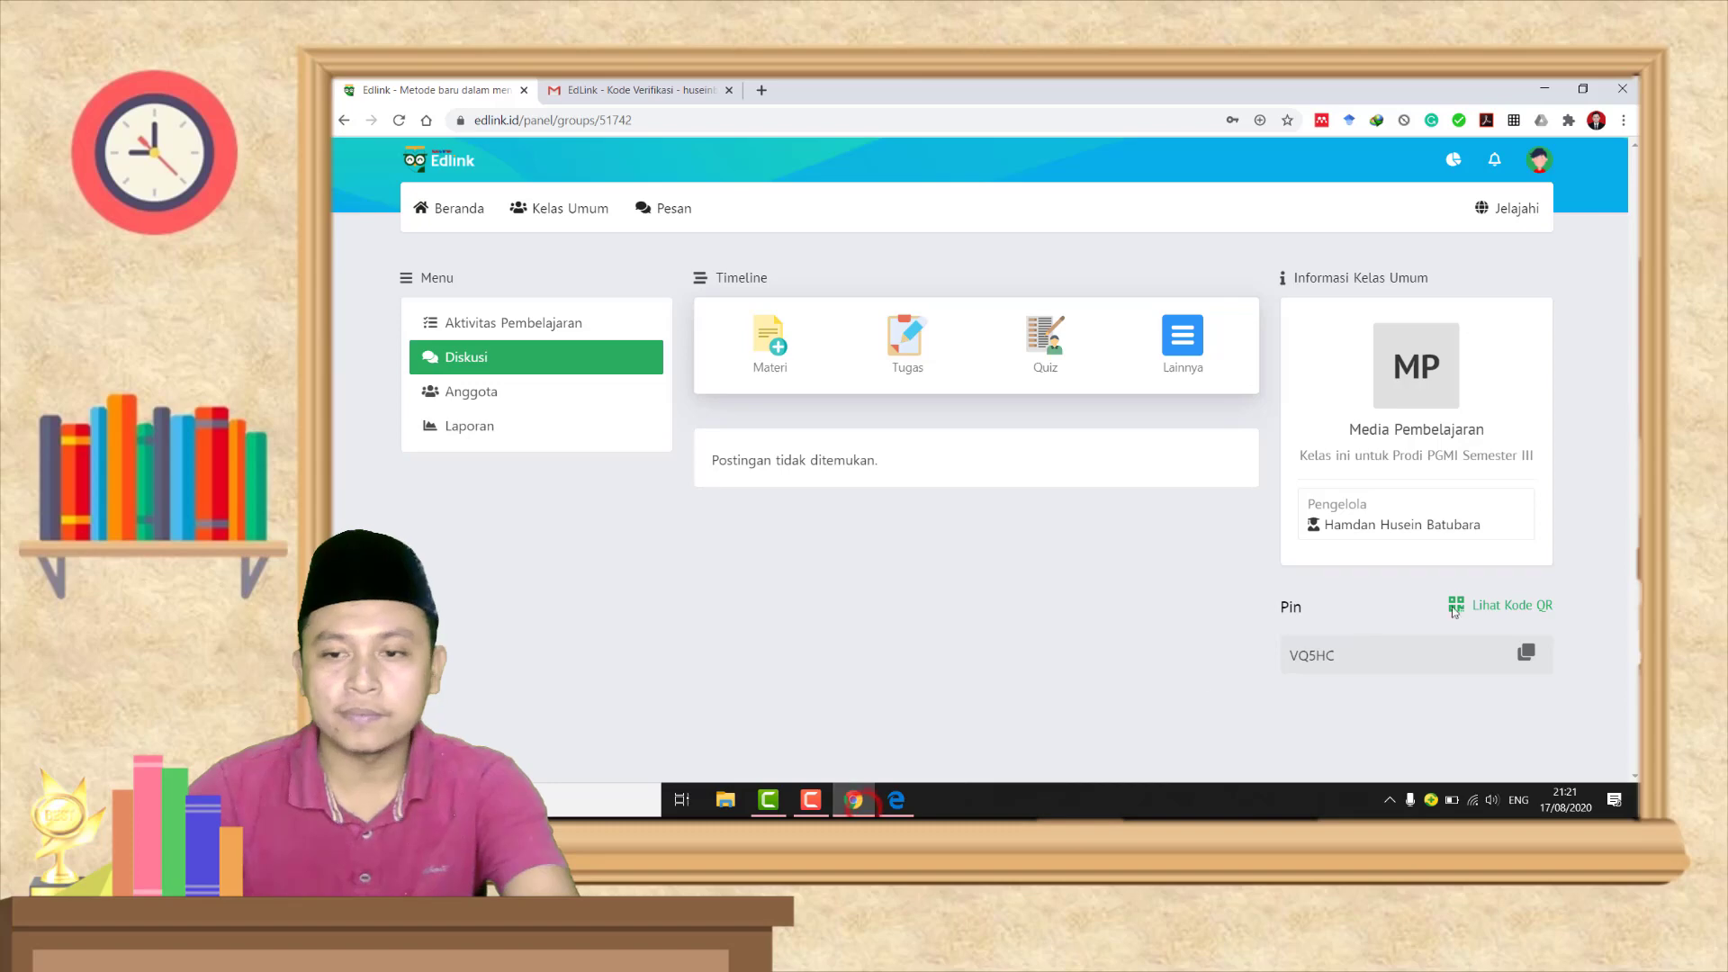
{"action": "left_click", "coordinate": [1525, 653]}
{"action": "left_click", "coordinate": [898, 801]}
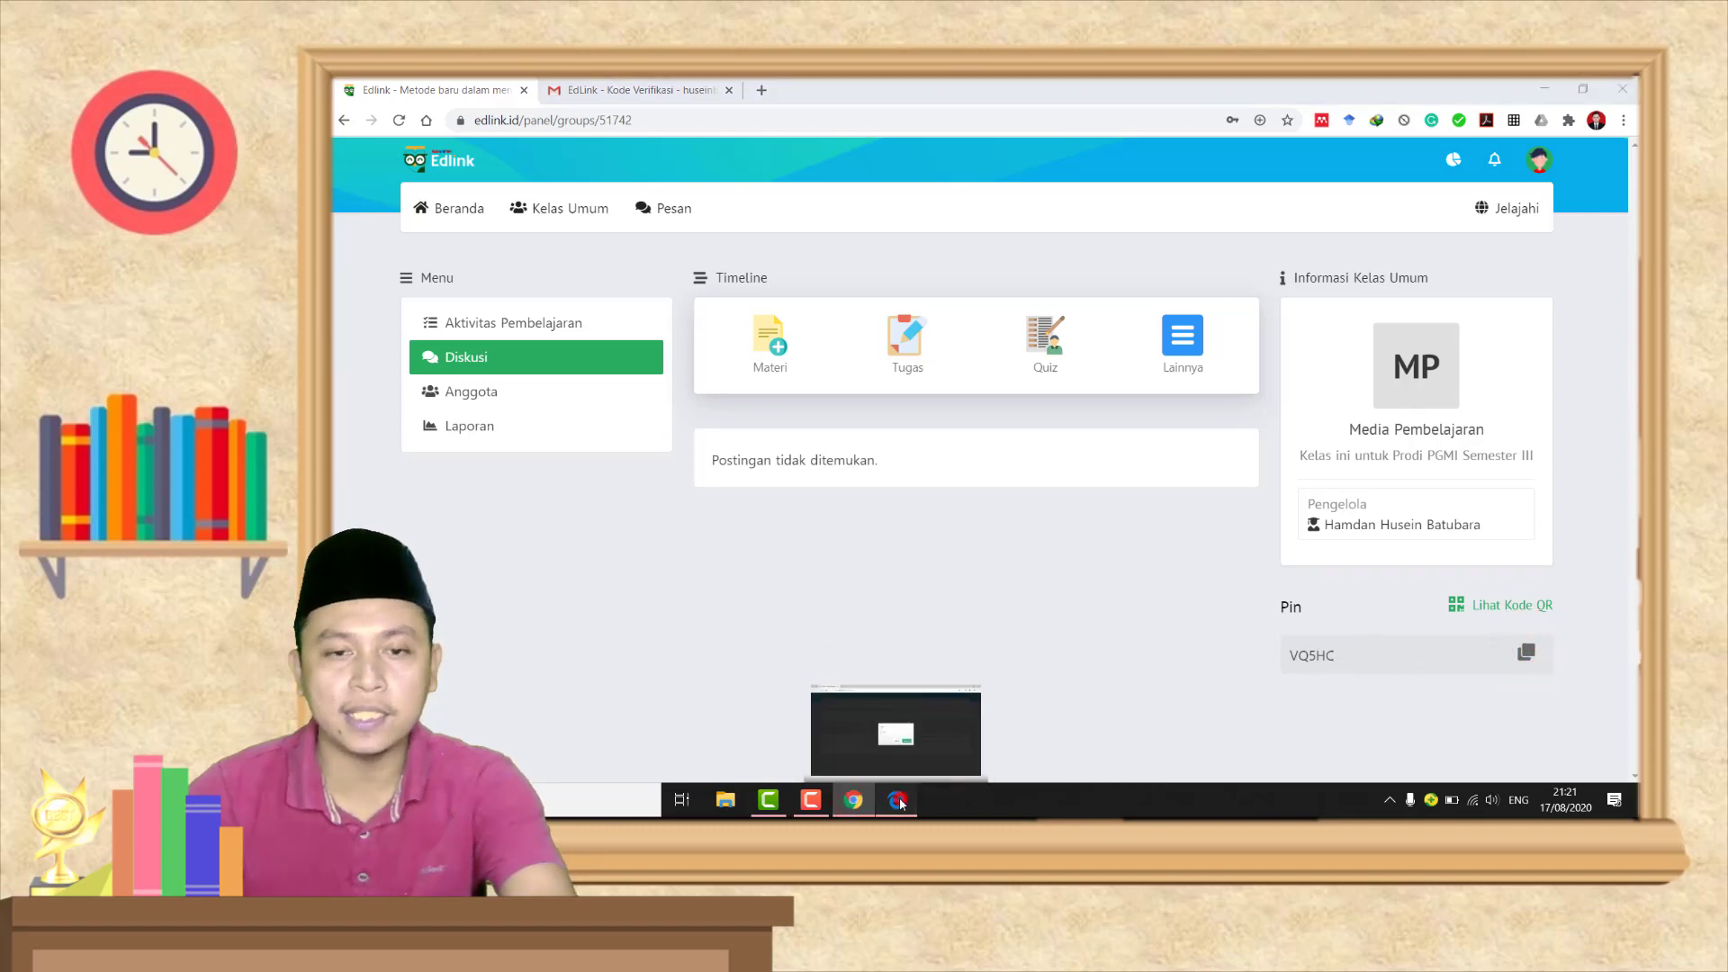
{"action": "key", "text": "ctrl+a"}
{"action": "key", "text": "ctrl+v"}
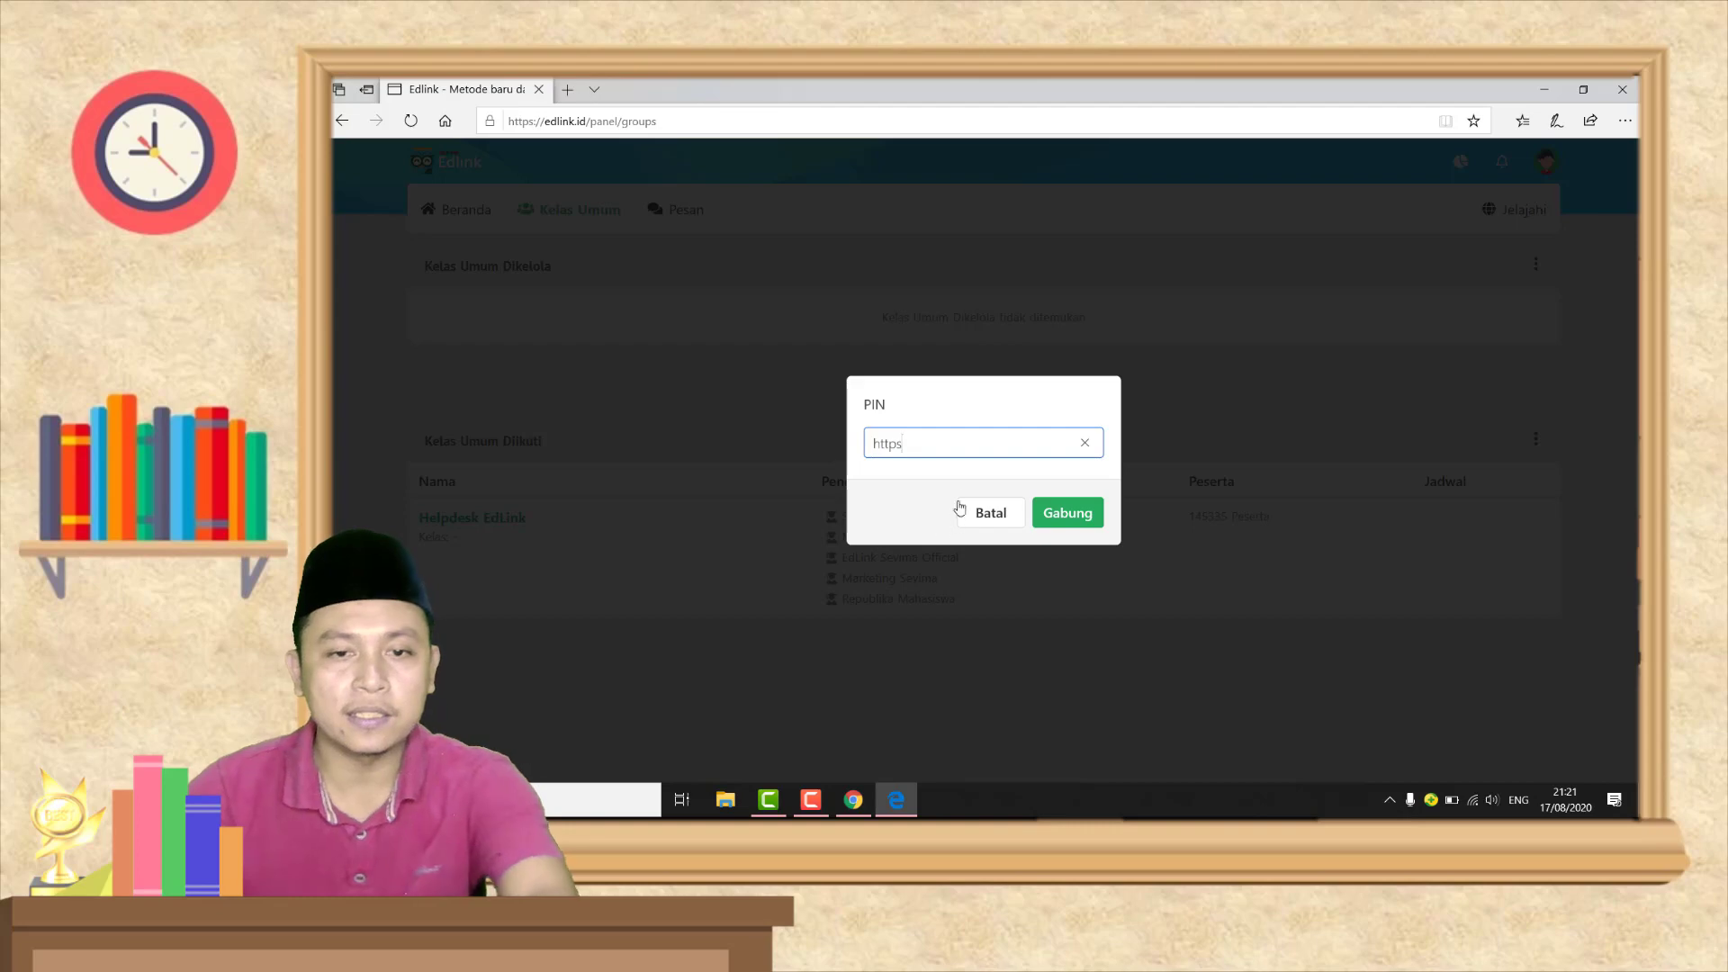
{"action": "left_click", "coordinate": [994, 444]}
{"action": "key", "text": "BackSpace"}
{"action": "key", "text": "BackSpace"}
{"action": "key", "text": "BackSpace"}
{"action": "key", "text": "BackSpace"}
{"action": "key", "text": "BackSpace"}
{"action": "type", "text": "https"}
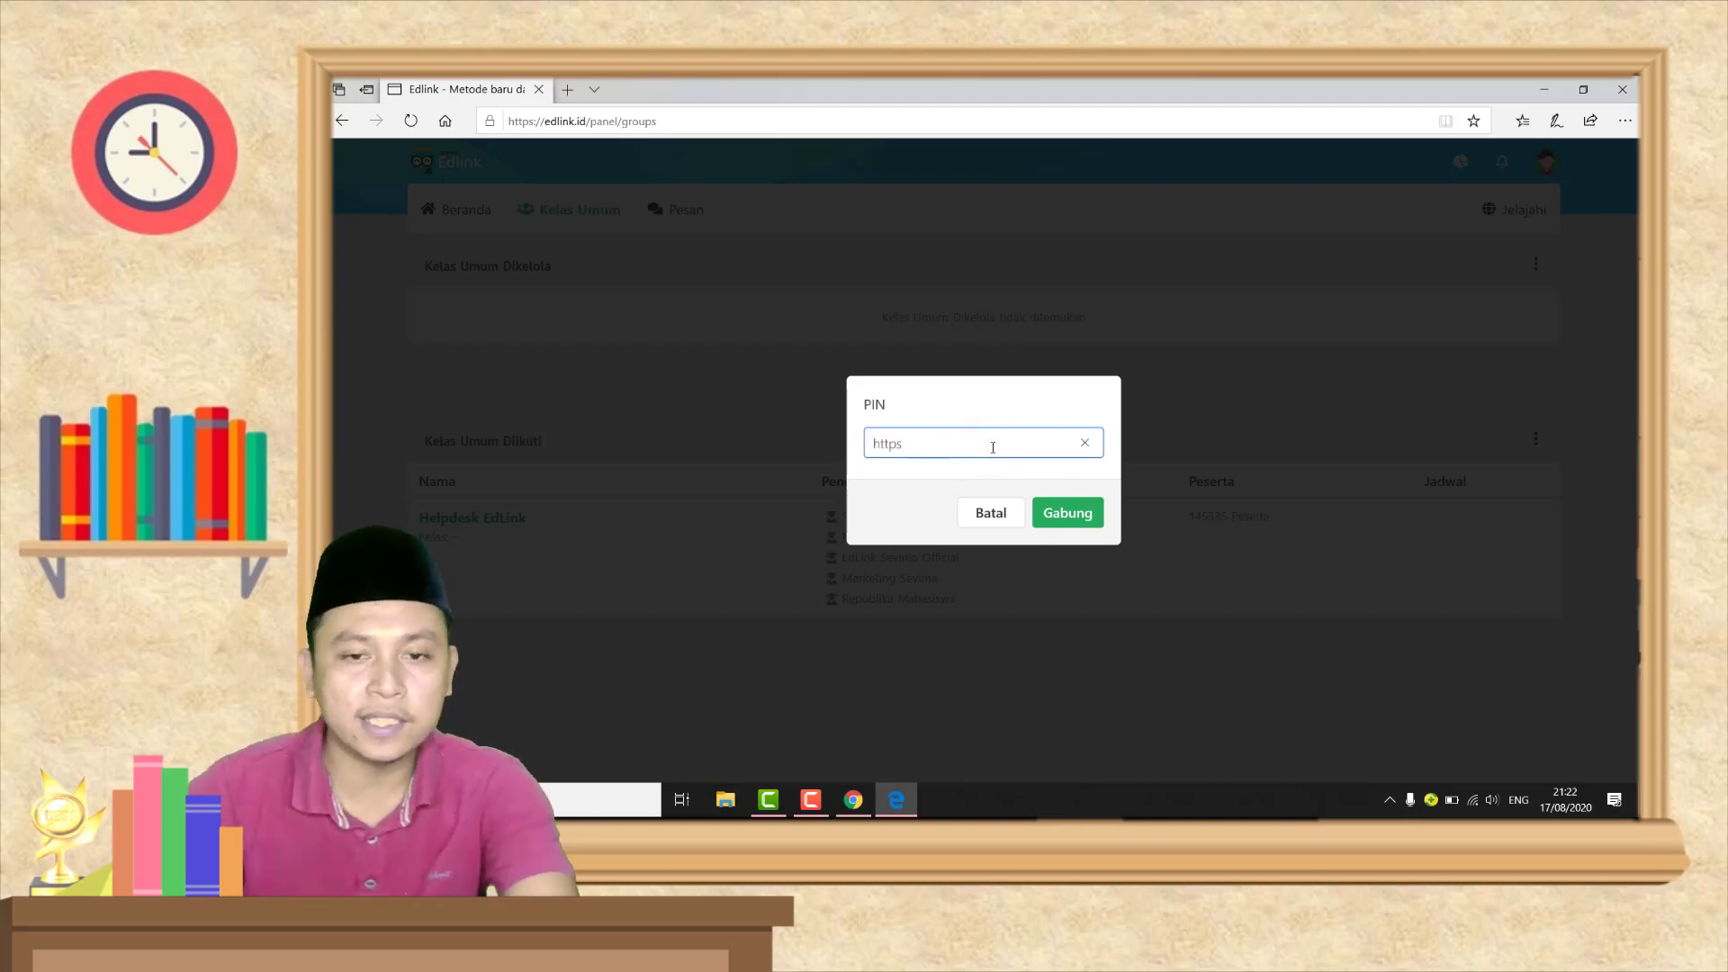
- Type the class PIN by hand and submit the join request with Gabung
{"action": "left_click", "coordinate": [853, 799]}
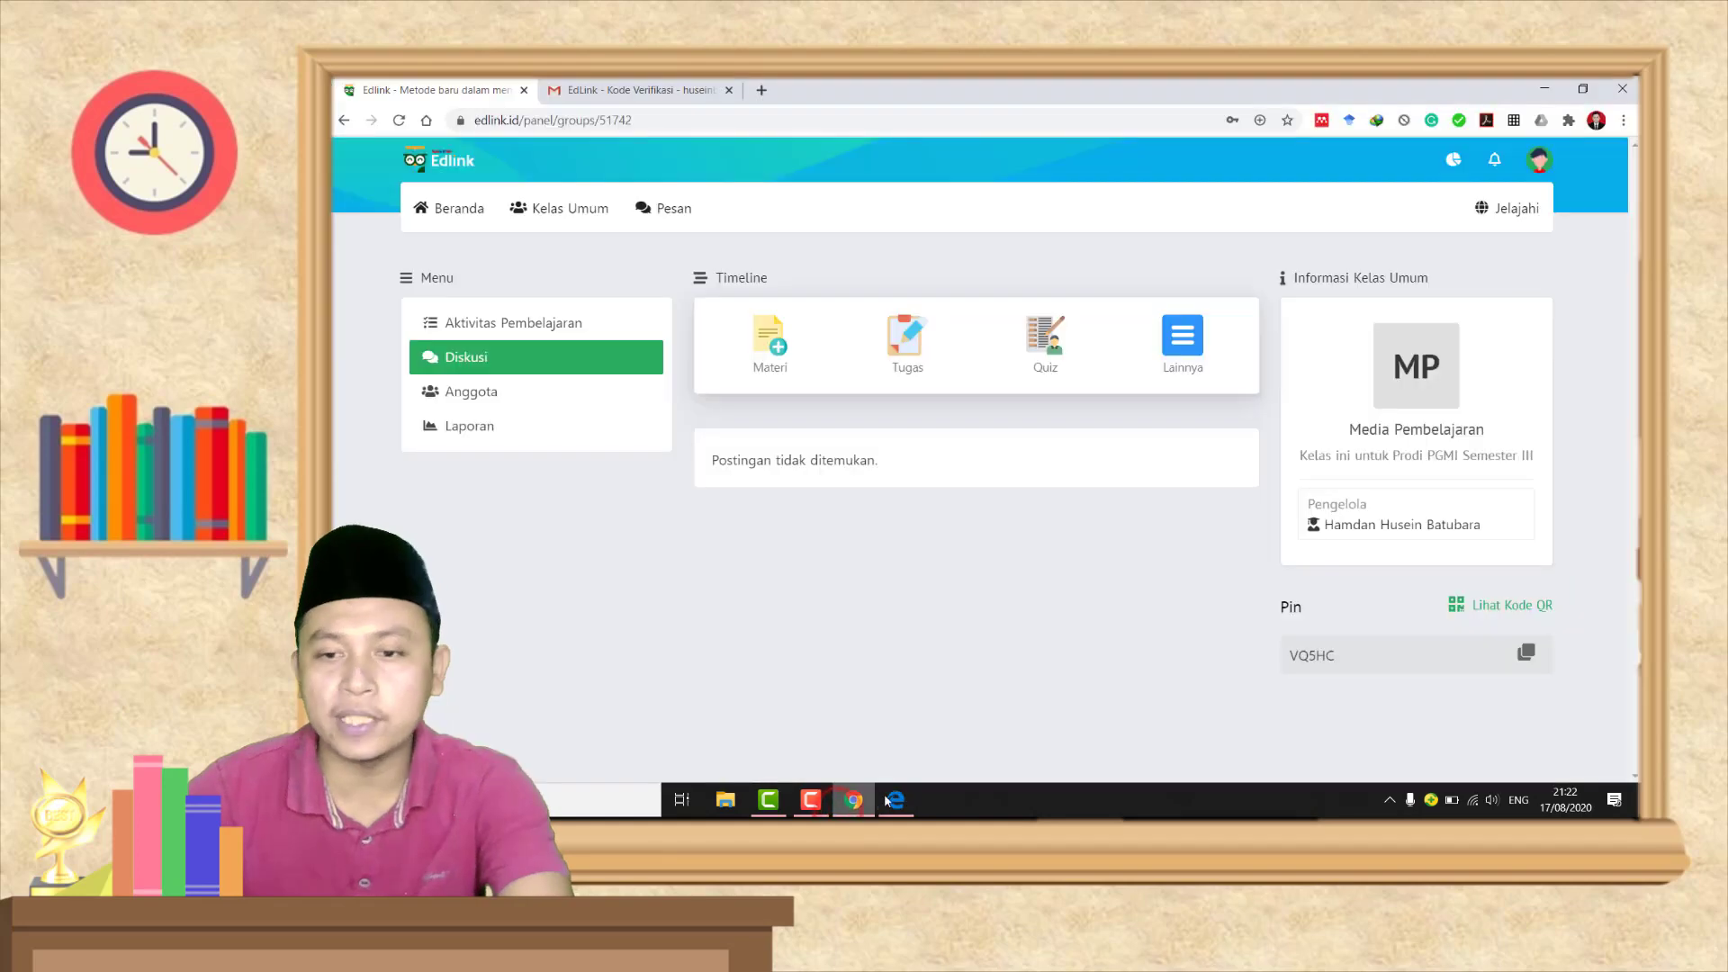
{"action": "mouse_move", "coordinate": [897, 796]}
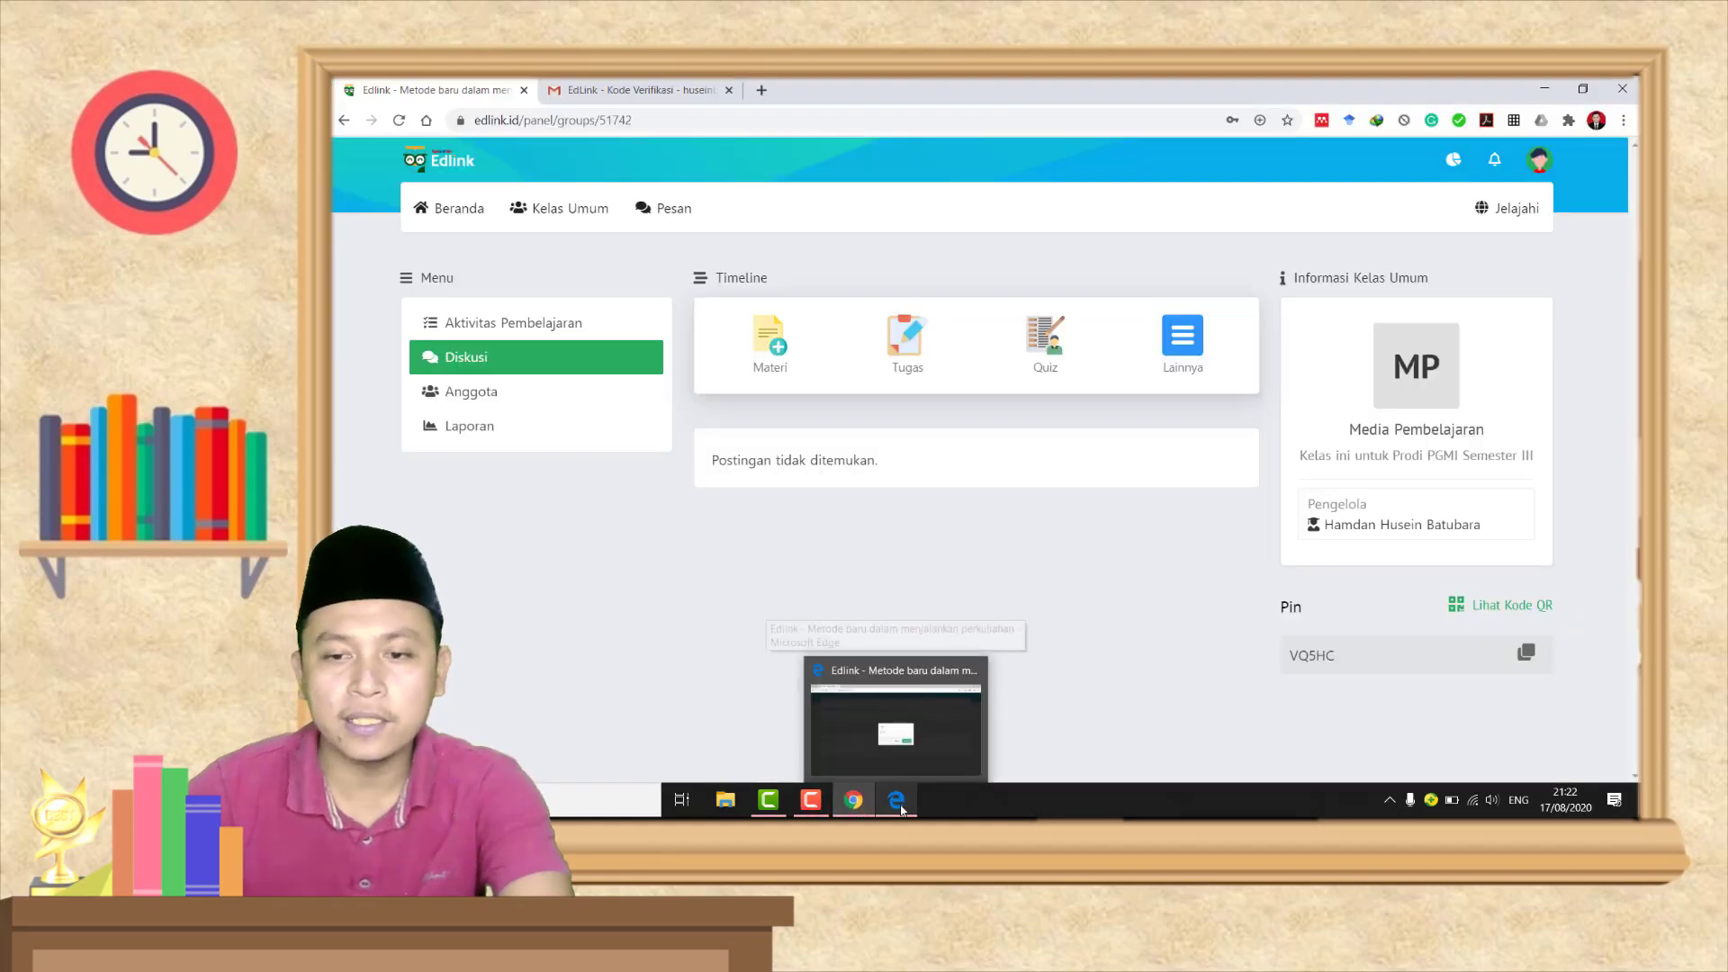
{"action": "left_click", "coordinate": [918, 734]}
{"action": "double_click", "coordinate": [990, 455]}
{"action": "left_click", "coordinate": [909, 796]}
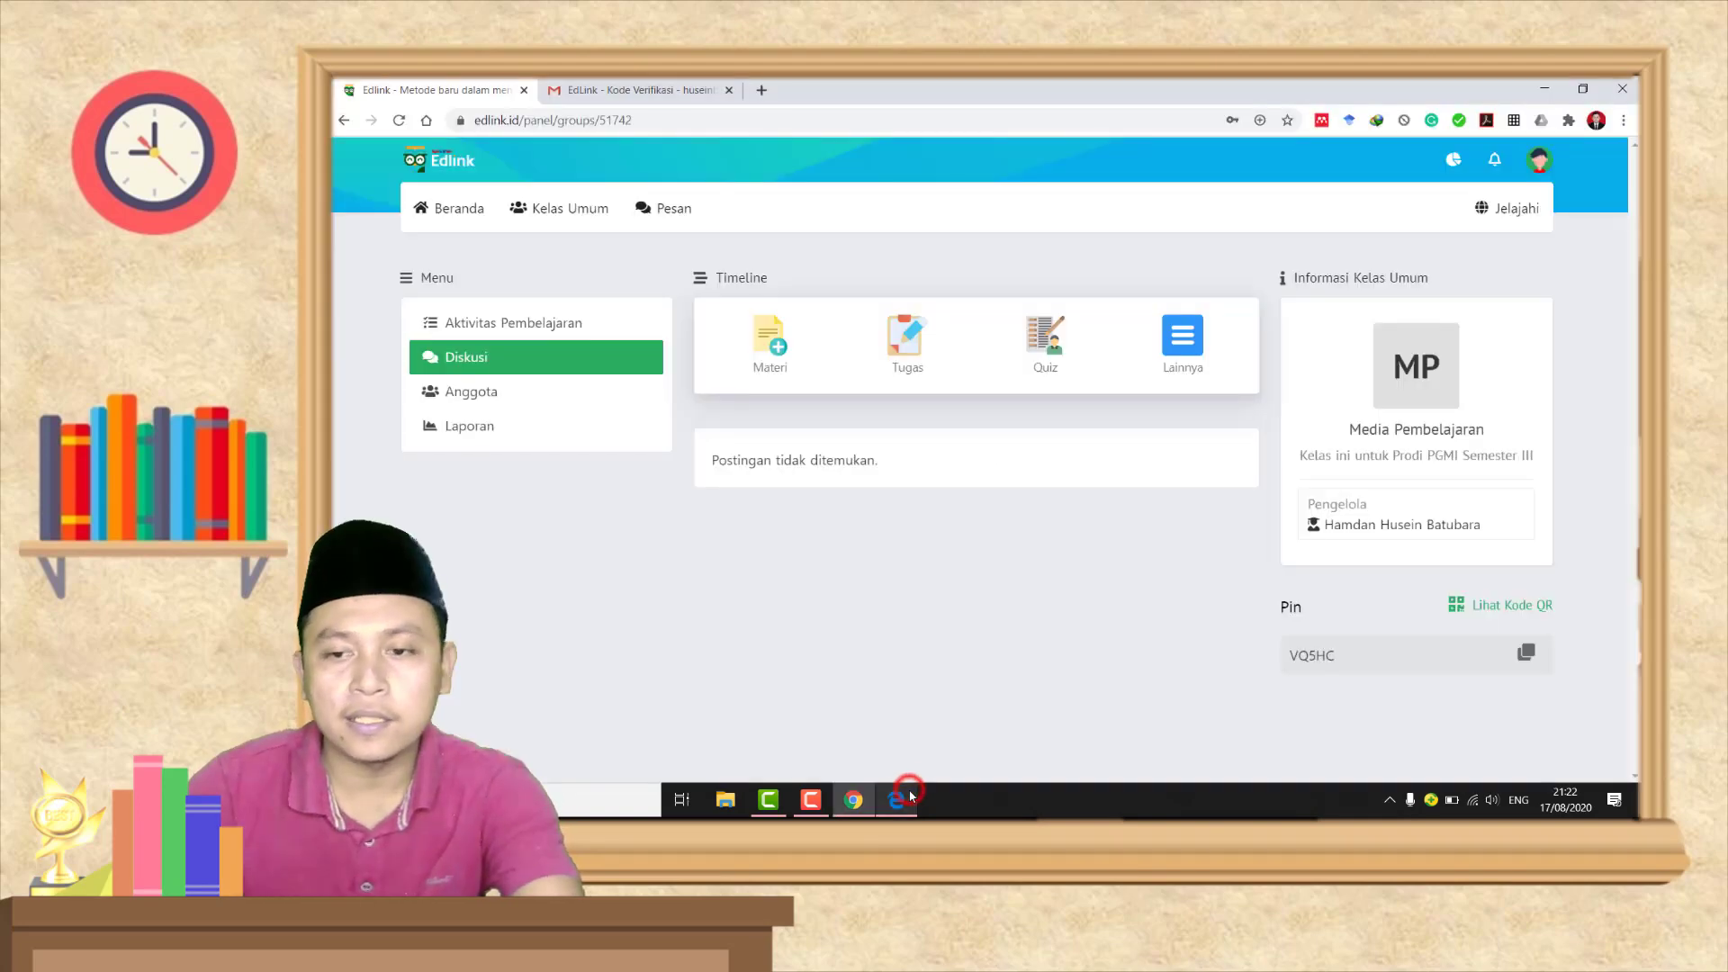
{"action": "left_click", "coordinate": [909, 796]}
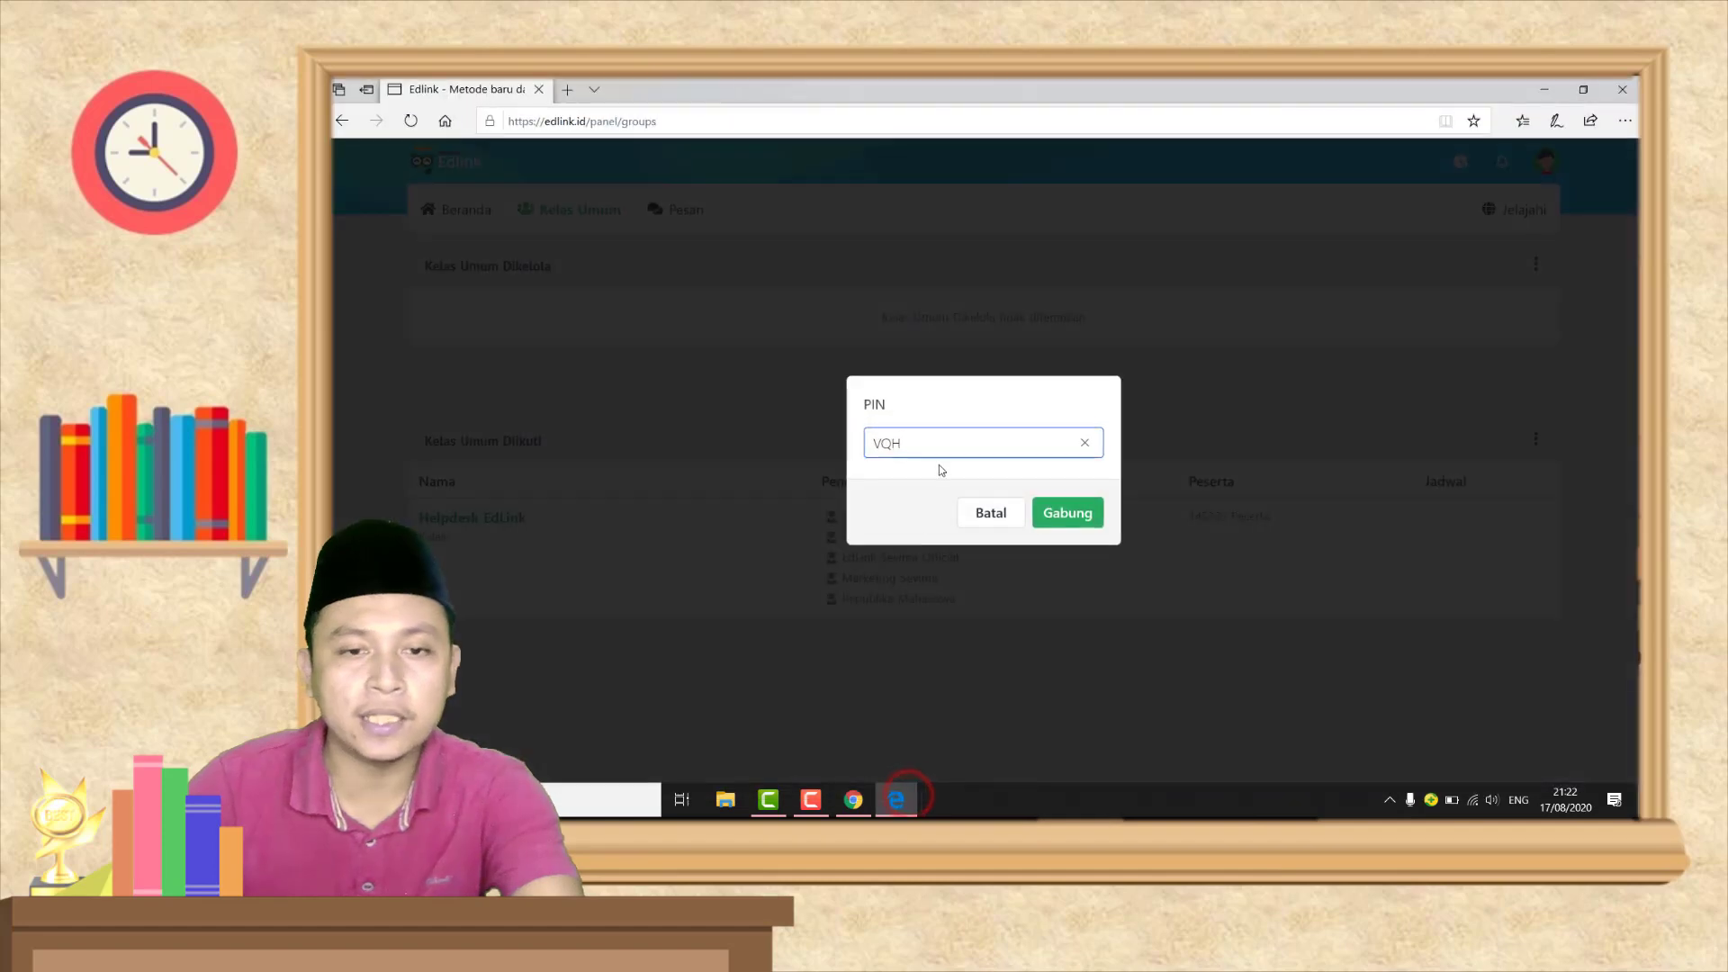
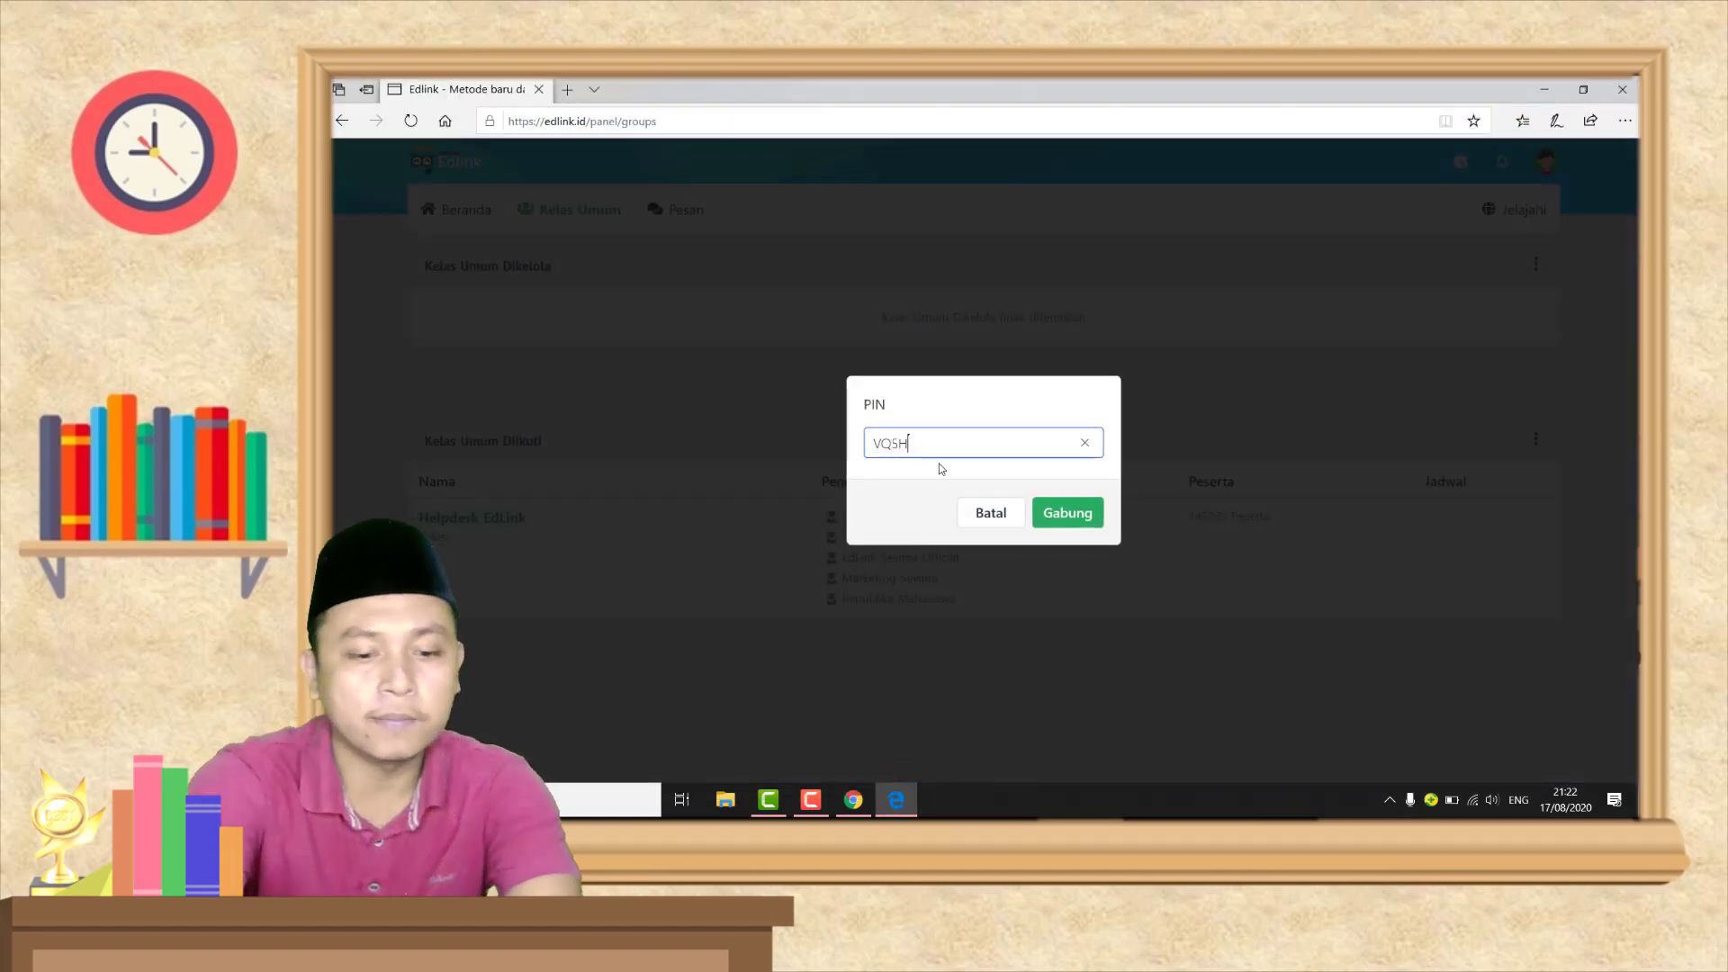
{"action": "left_click", "coordinate": [1071, 532]}
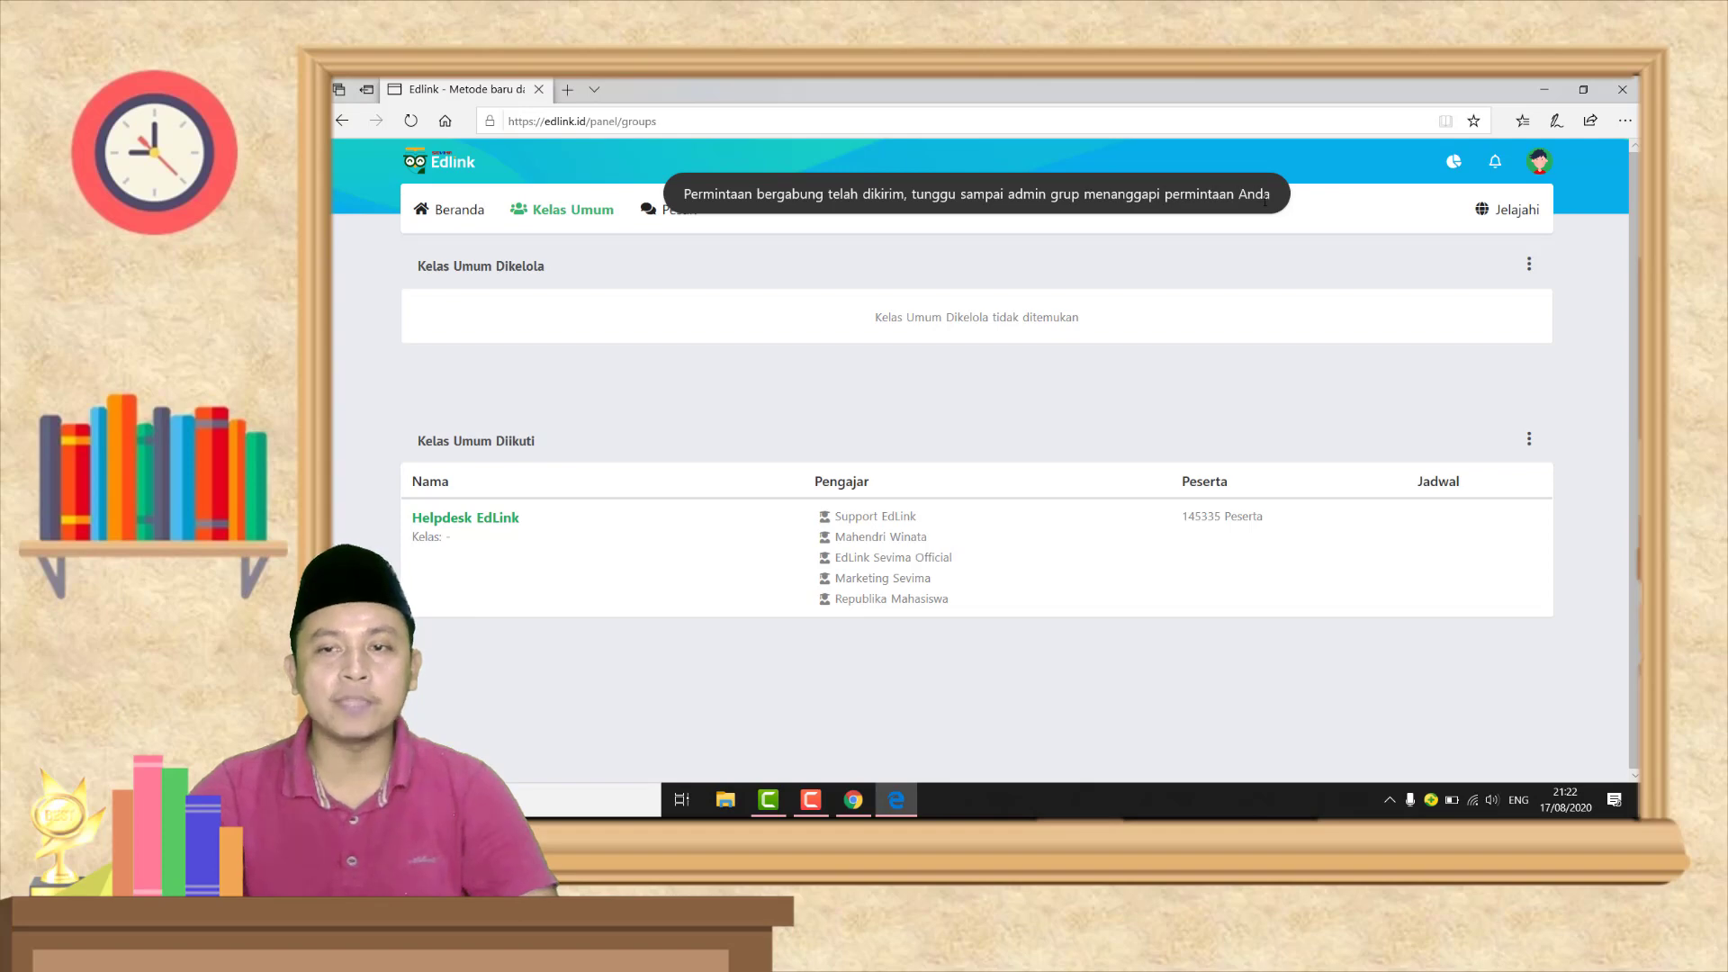
- In Chrome, approve the pending request under Anggota, then open Aktivitas Pembelajaran
{"action": "left_click", "coordinate": [857, 804]}
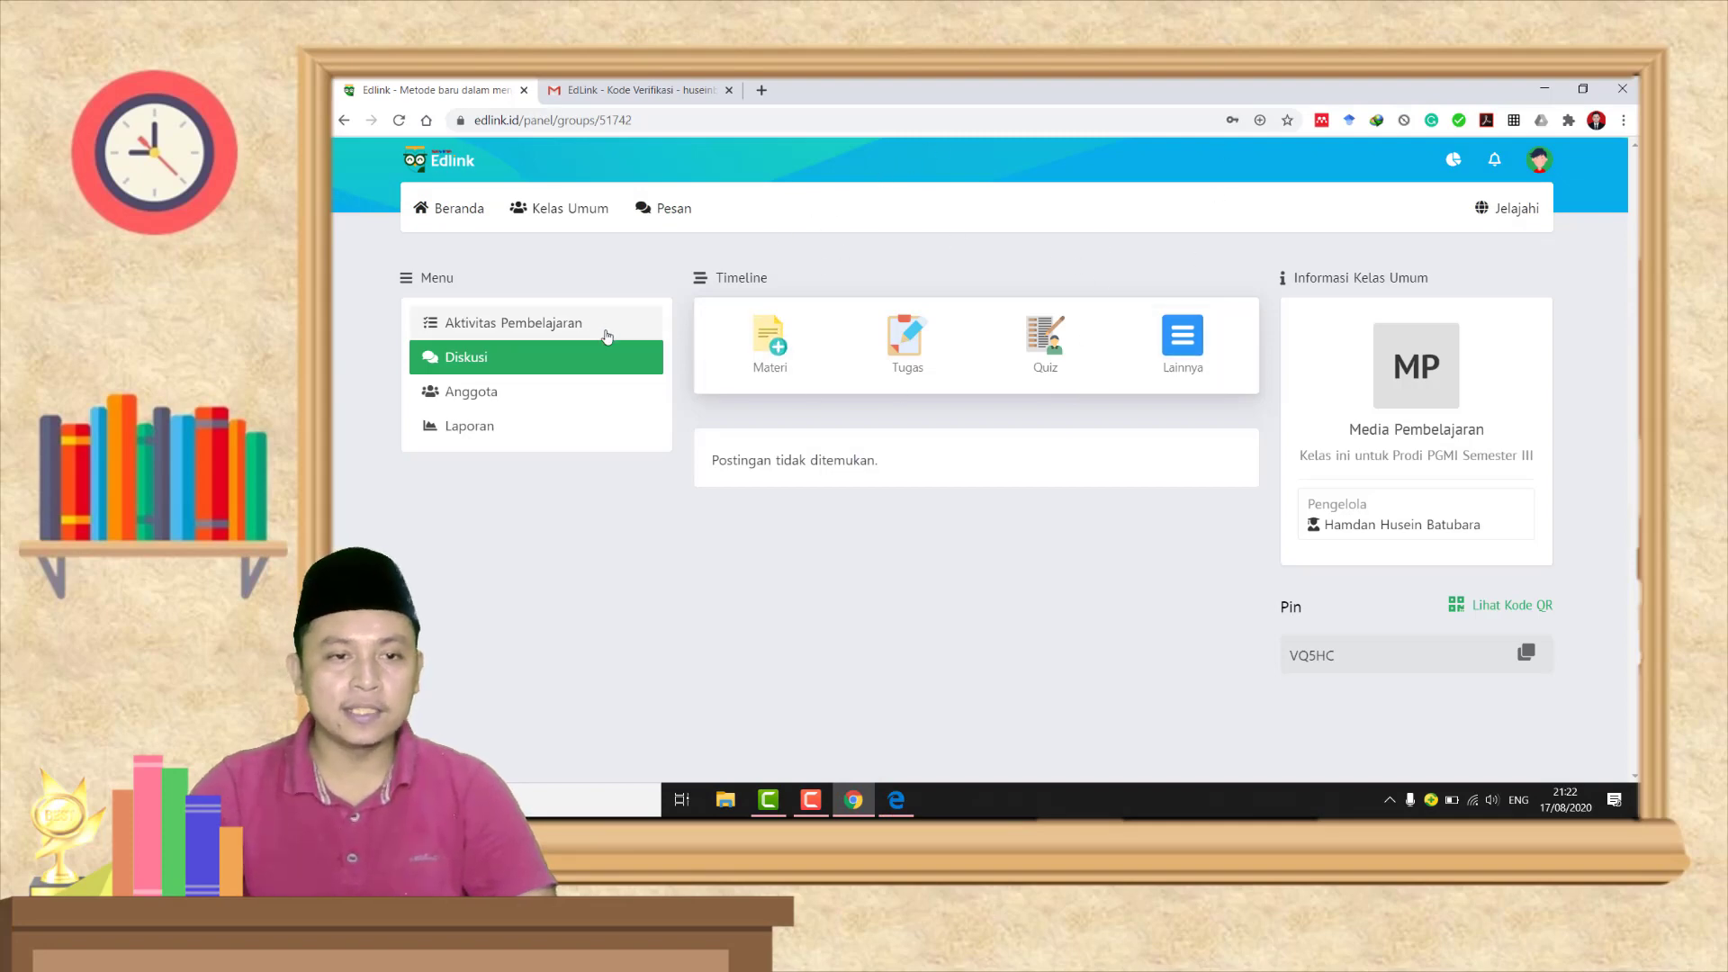
{"action": "left_click", "coordinate": [486, 400]}
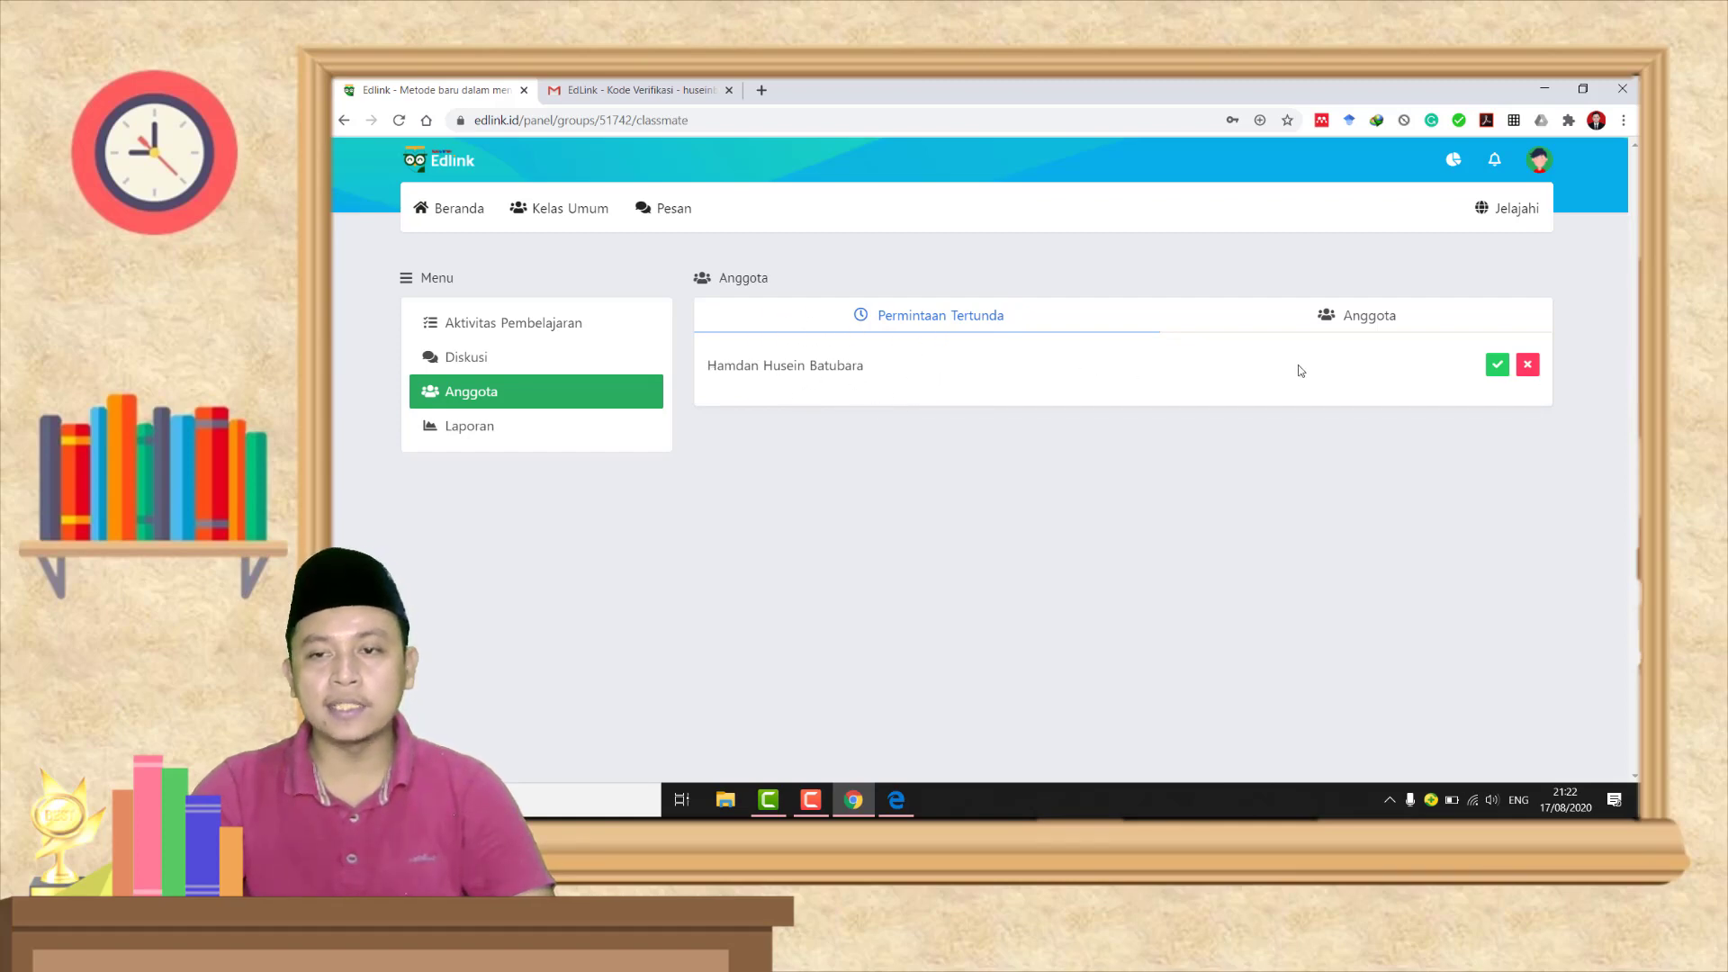
{"action": "left_click", "coordinate": [1498, 366]}
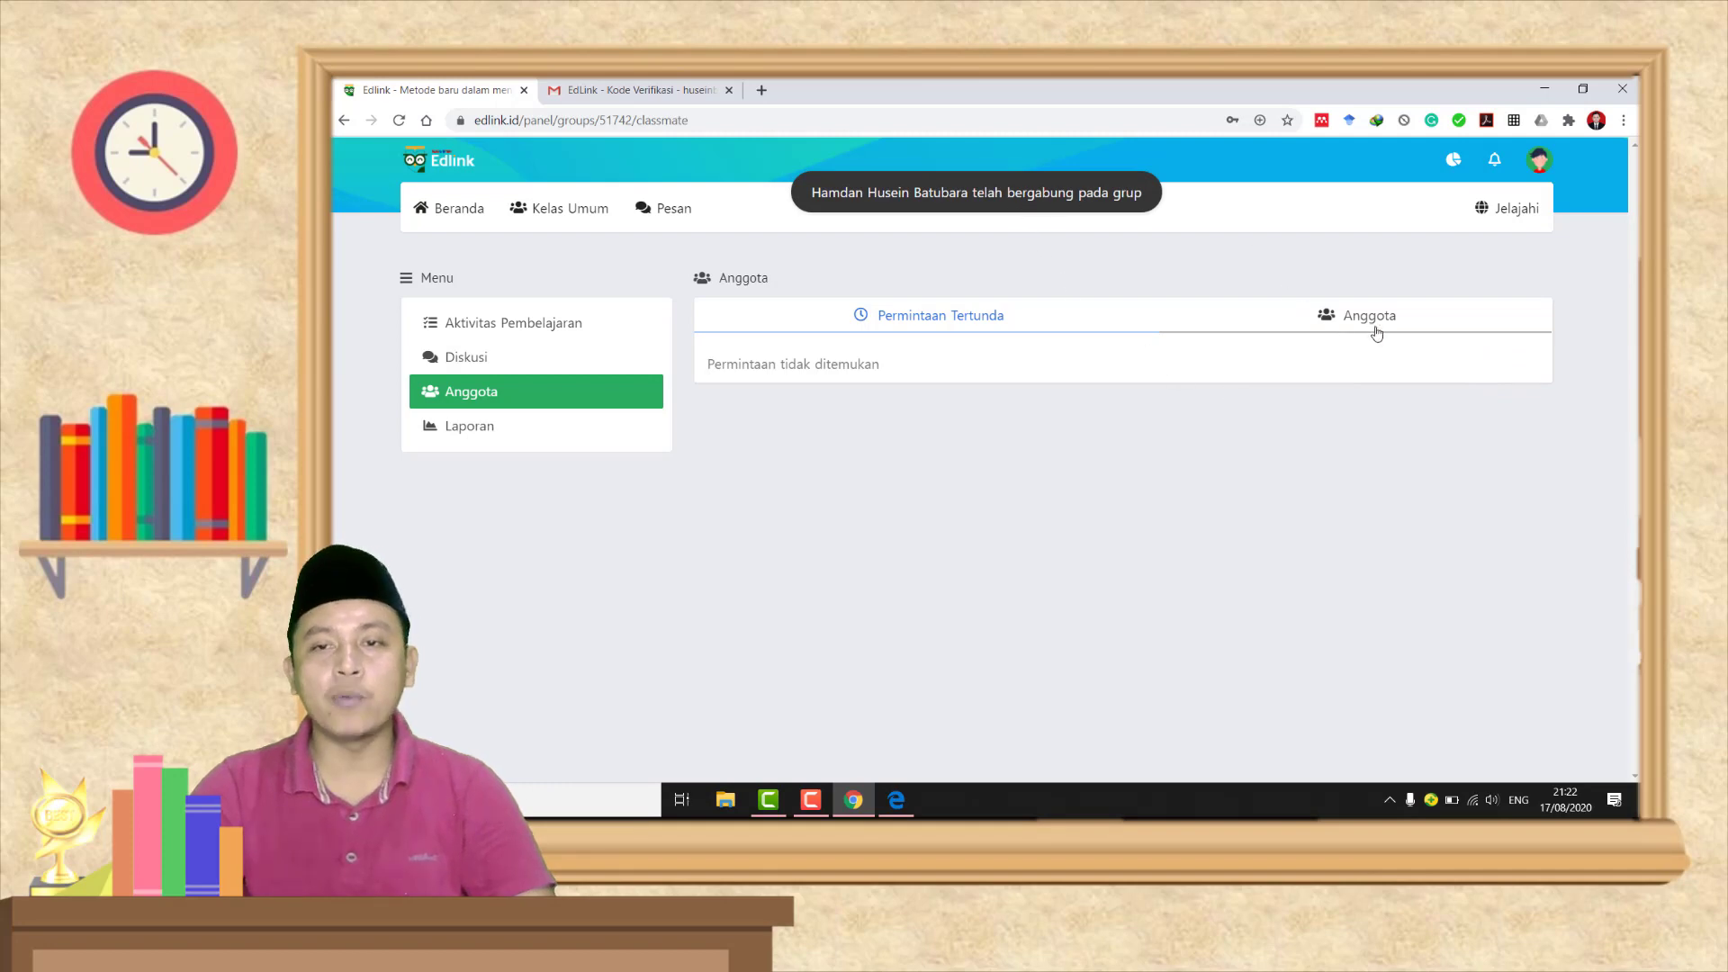
{"action": "left_click", "coordinate": [1350, 315]}
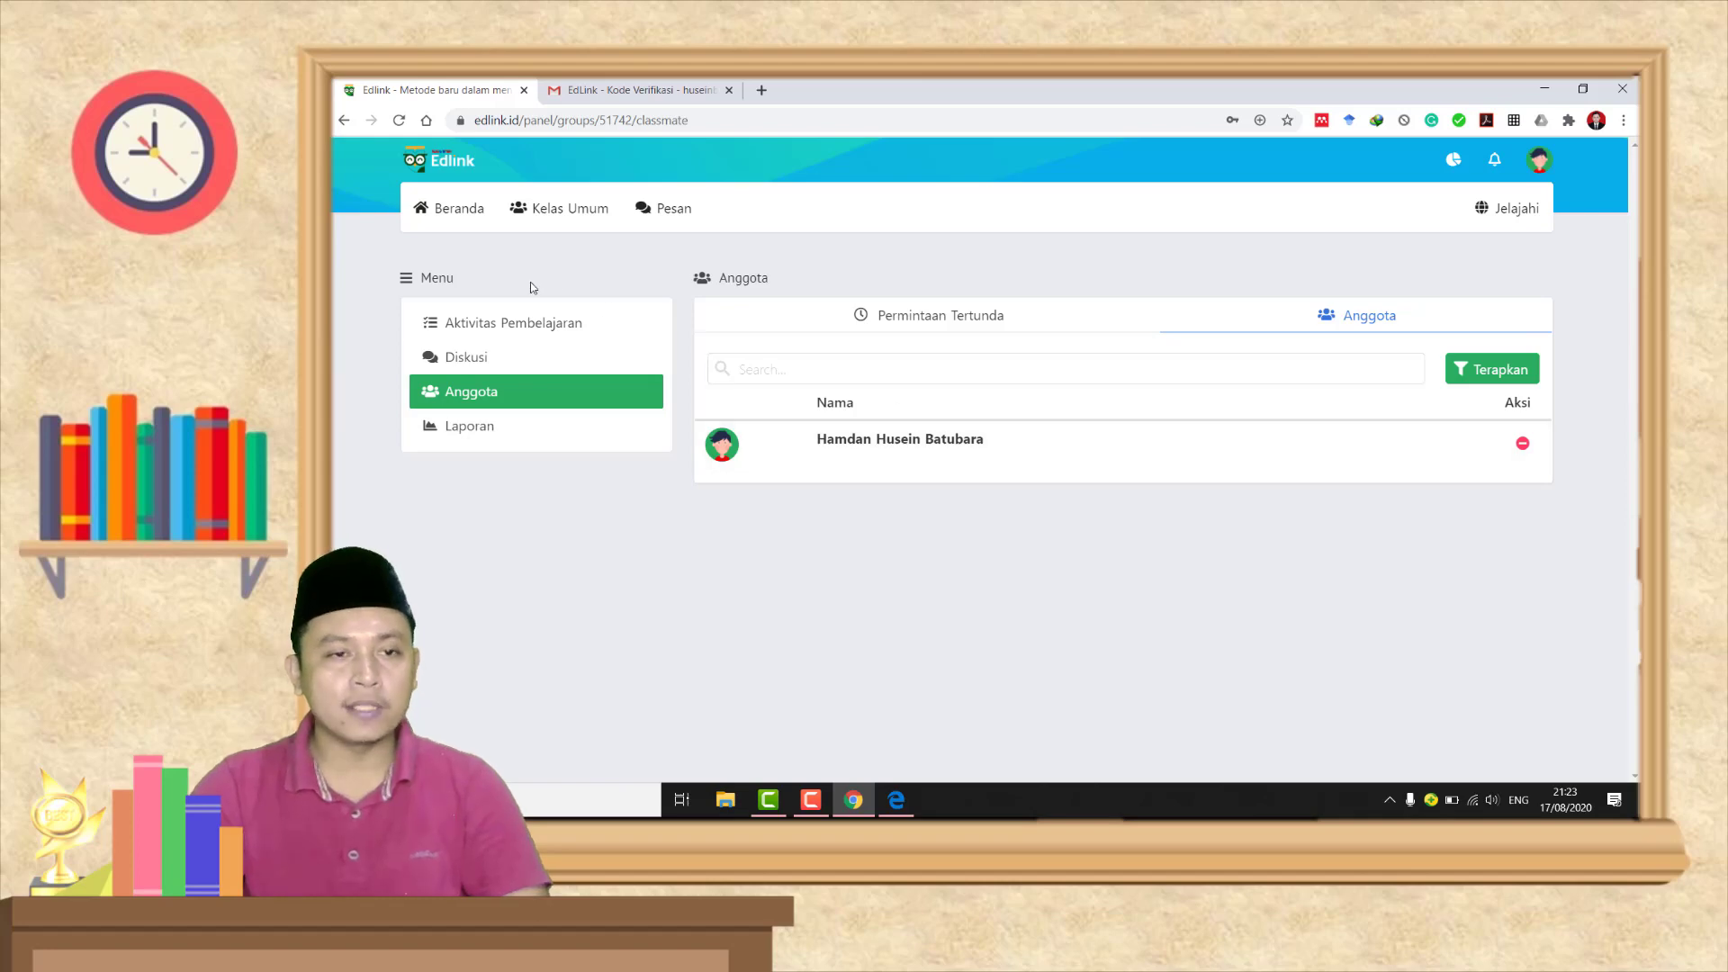
{"action": "left_click", "coordinate": [462, 329]}
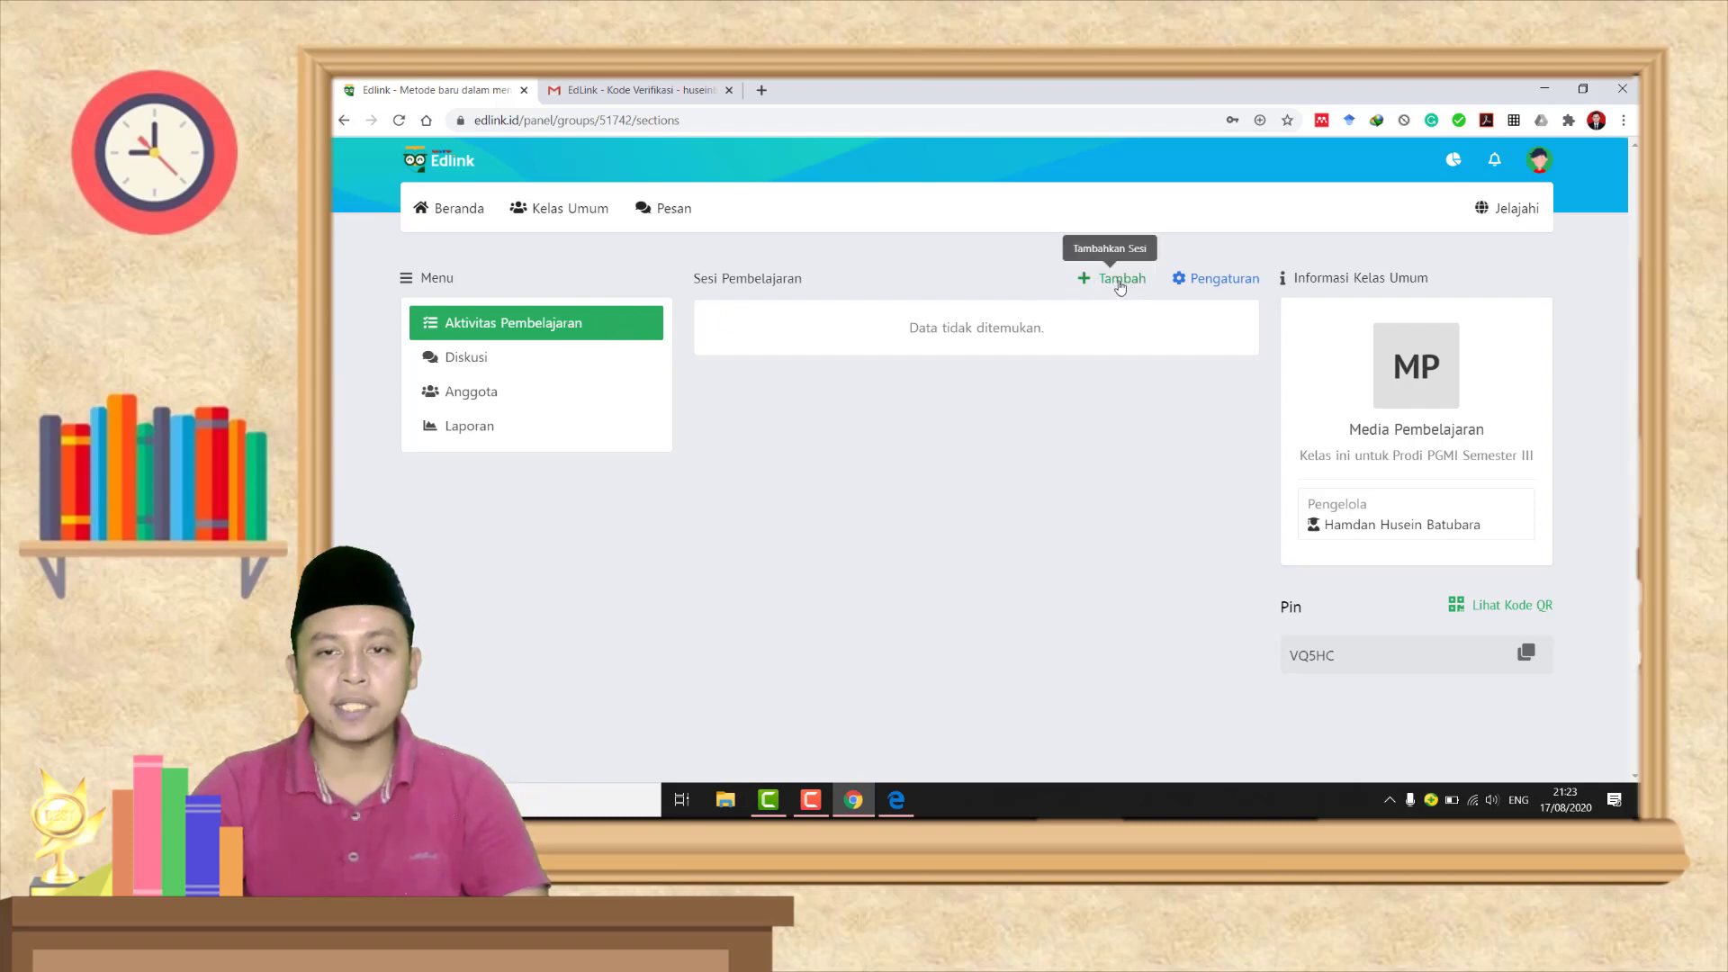
{"action": "left_click", "coordinate": [1213, 285]}
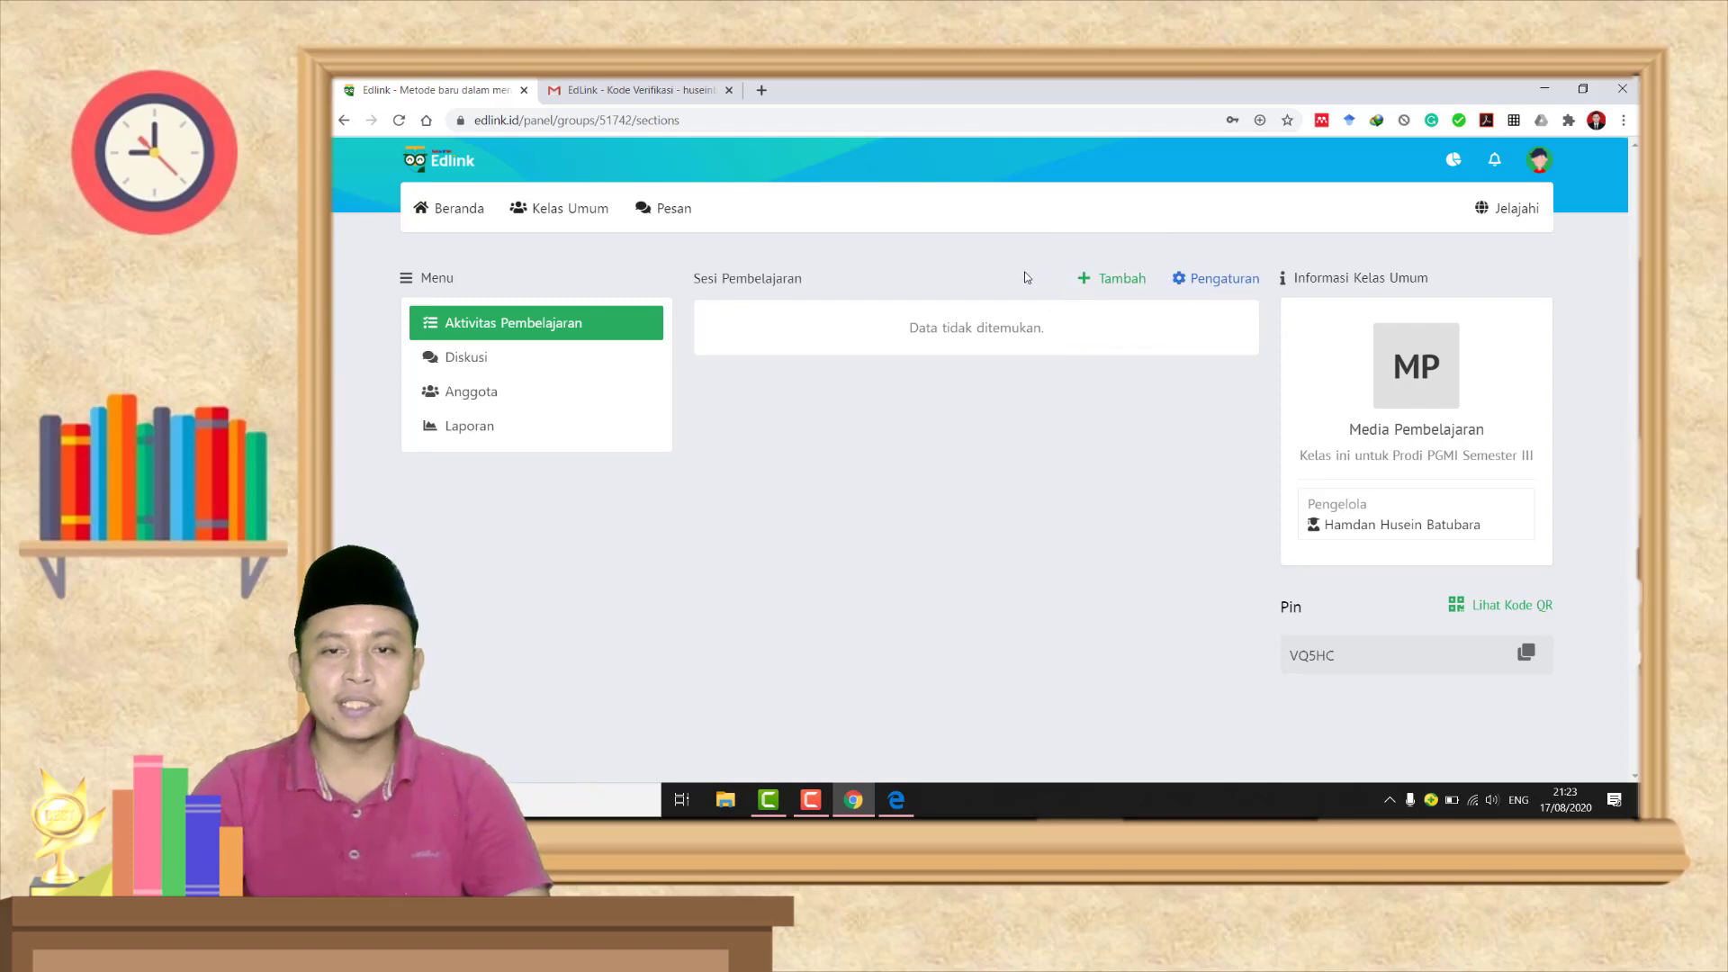
- Add a new session and set its date to 18 August 2020
{"action": "left_click", "coordinate": [1114, 284]}
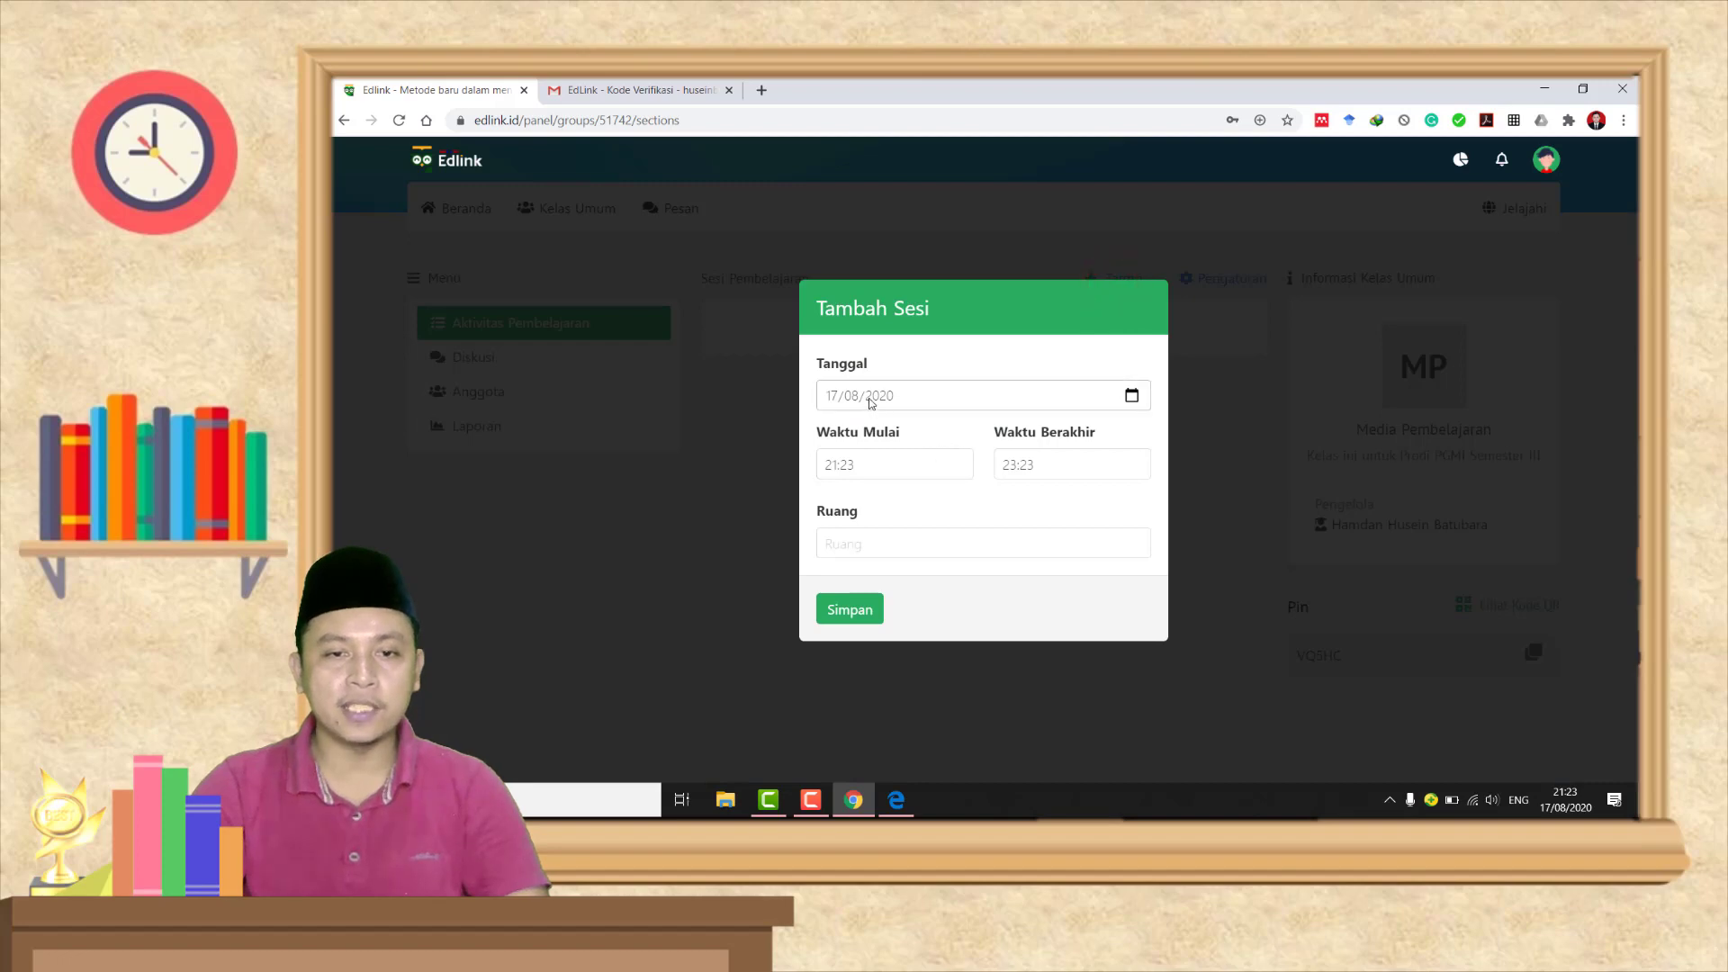
{"action": "left_click", "coordinate": [909, 400]}
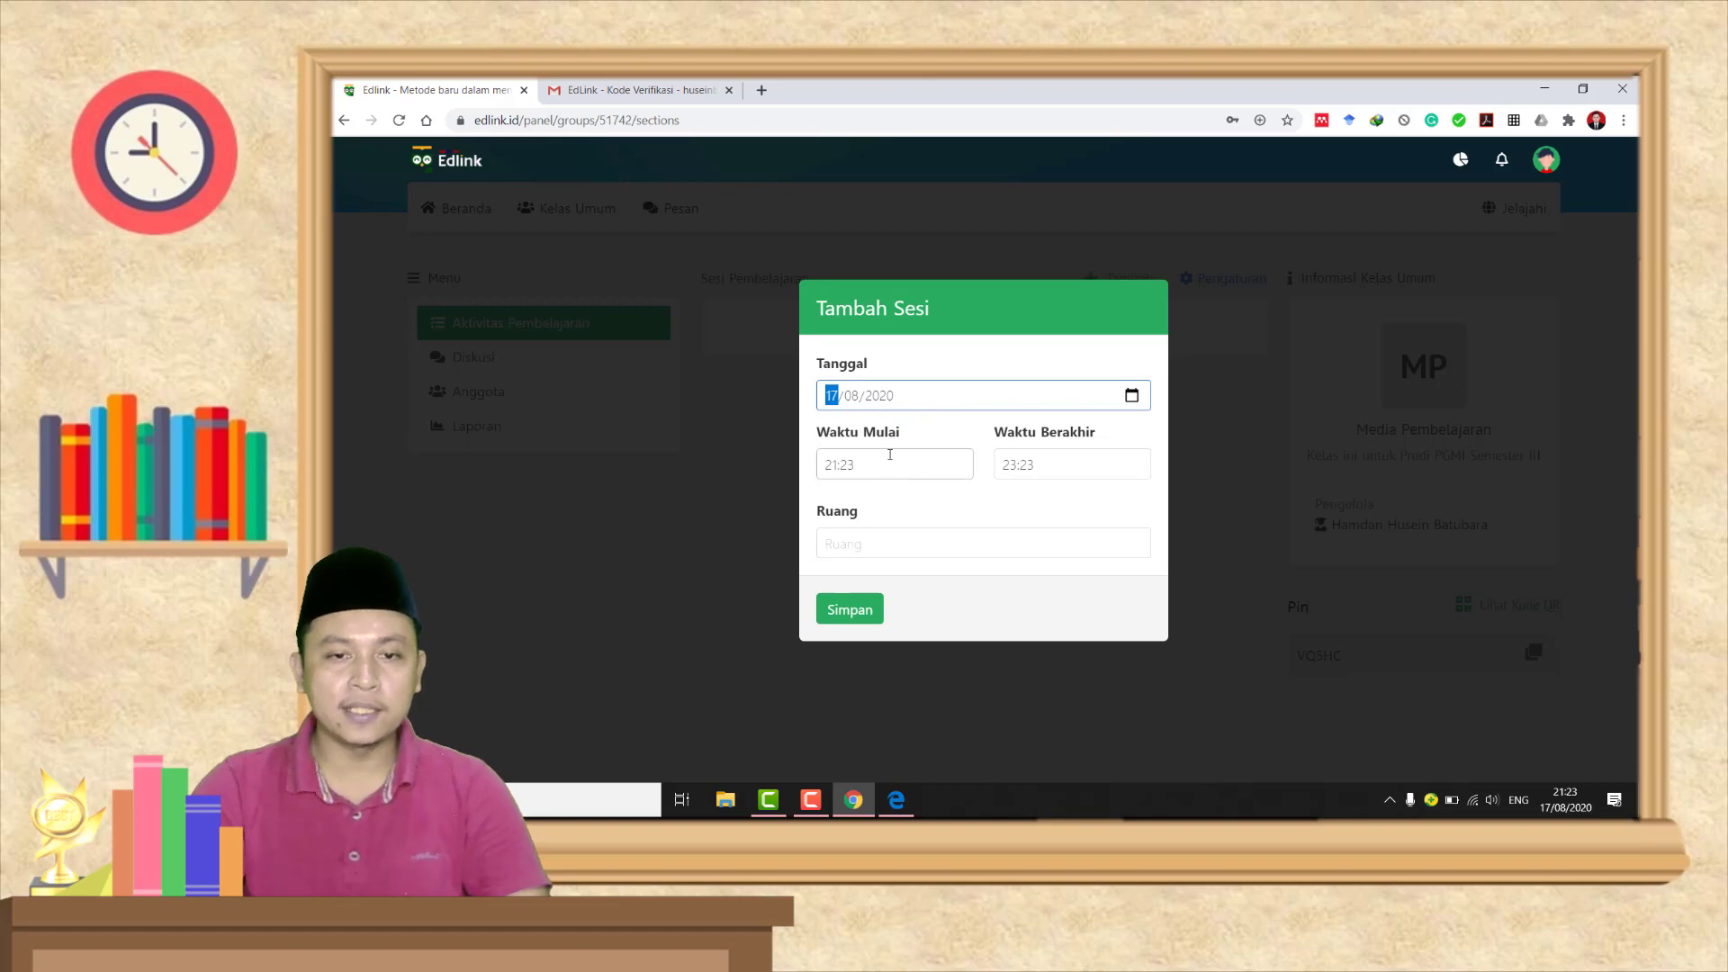
{"action": "left_click", "coordinate": [1134, 394]}
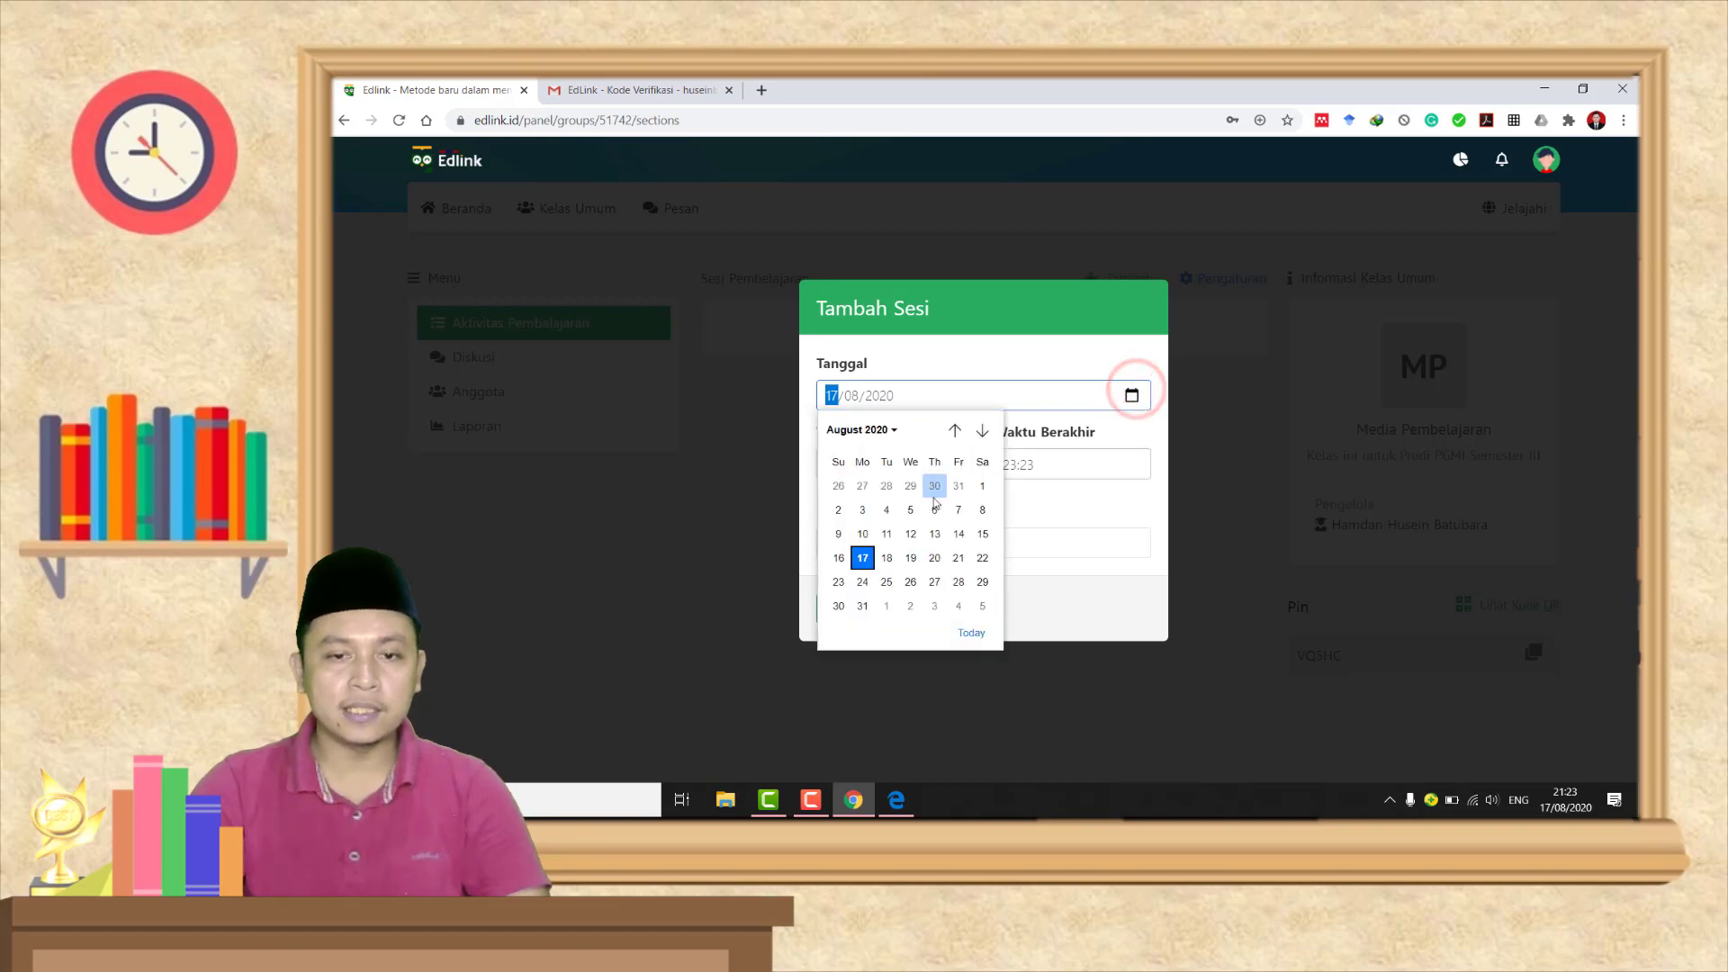
{"action": "left_click", "coordinate": [888, 559]}
- Set the session time to run from 08:00 to 16:30
{"action": "left_click", "coordinate": [918, 459]}
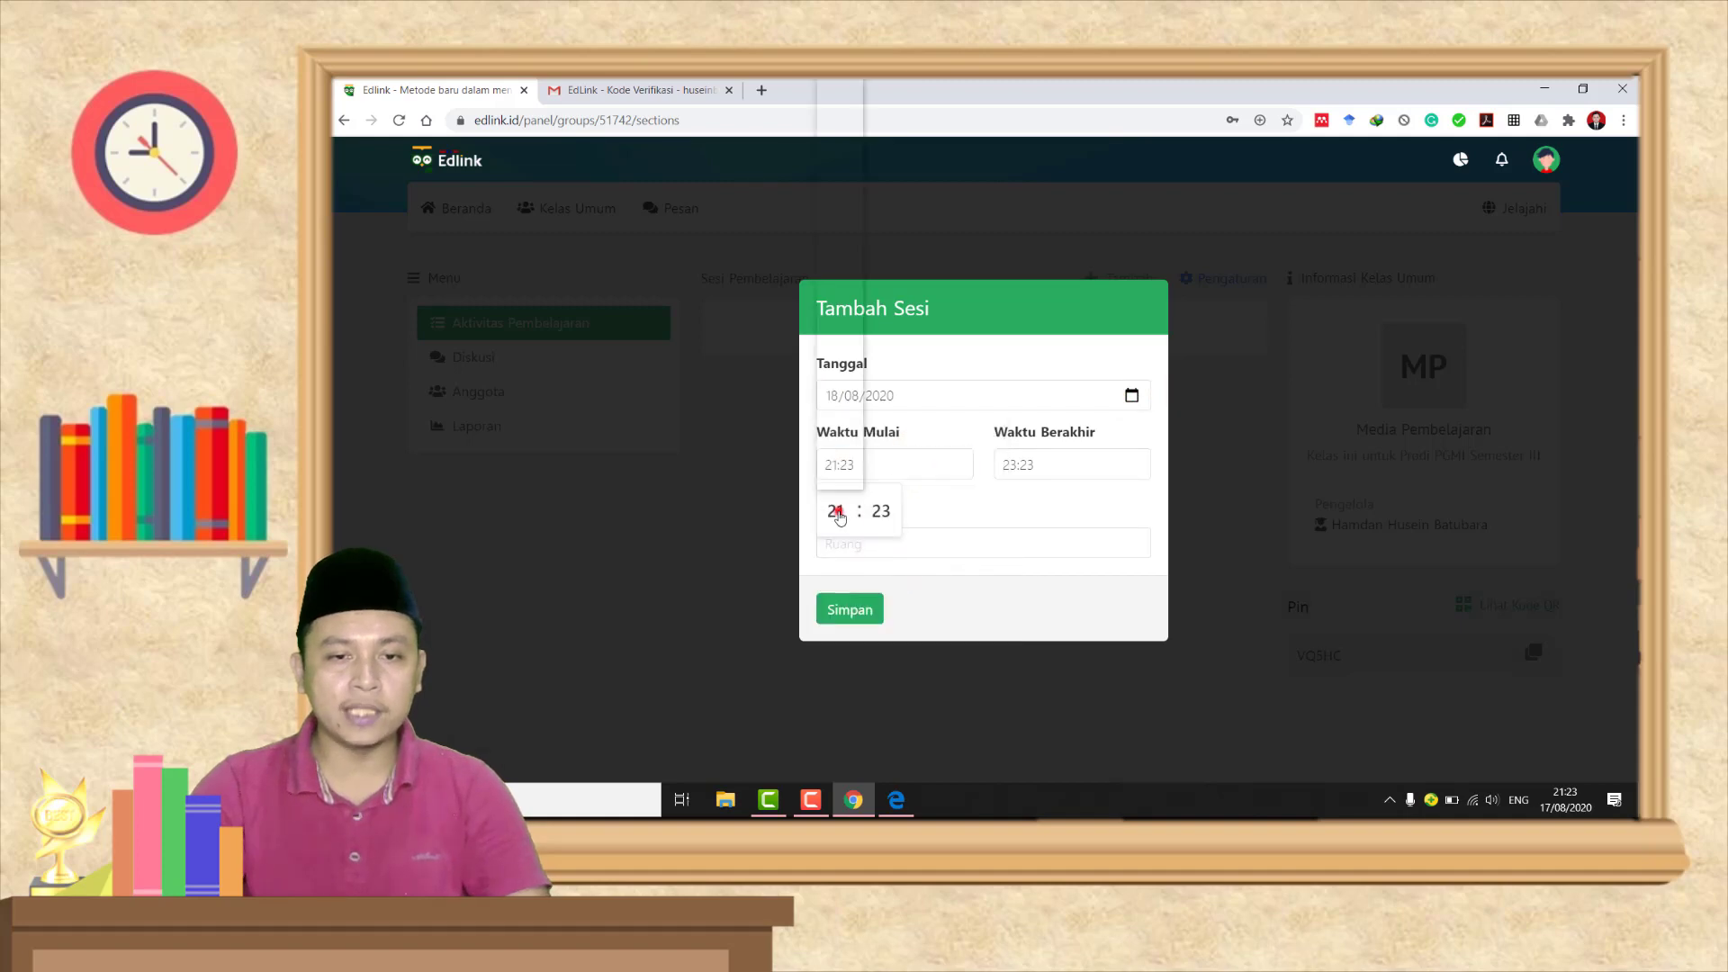
{"action": "left_click", "coordinate": [836, 510]}
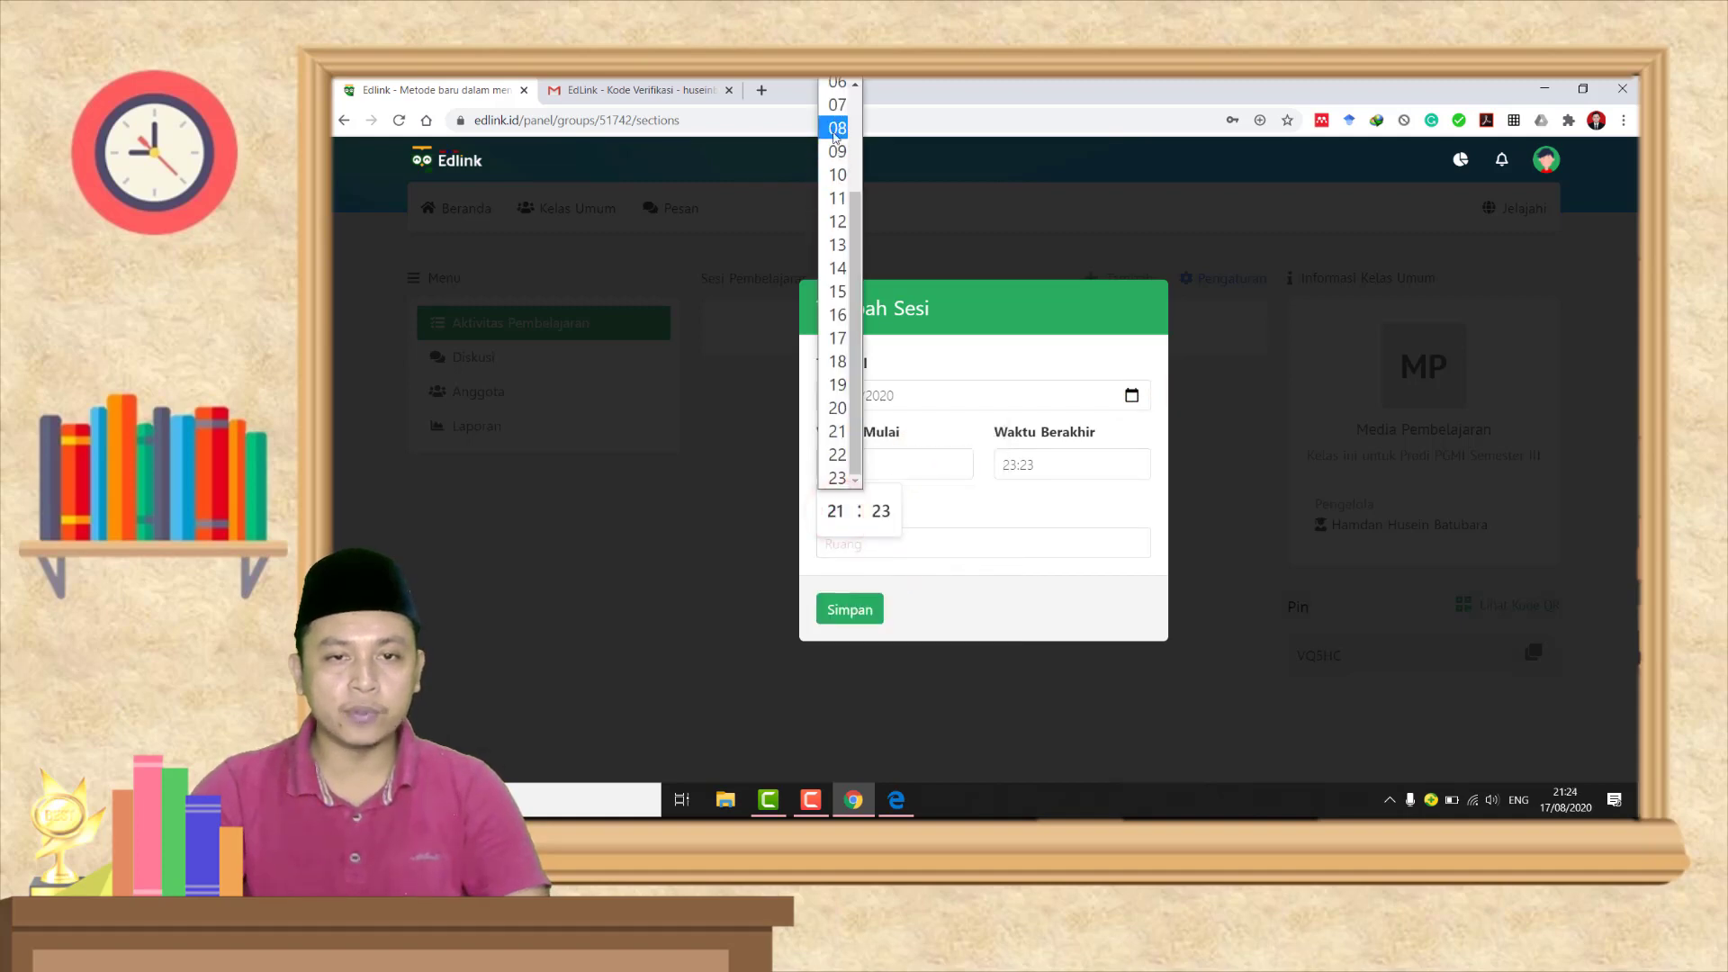
{"action": "left_click", "coordinate": [835, 129]}
{"action": "left_click", "coordinate": [880, 511]}
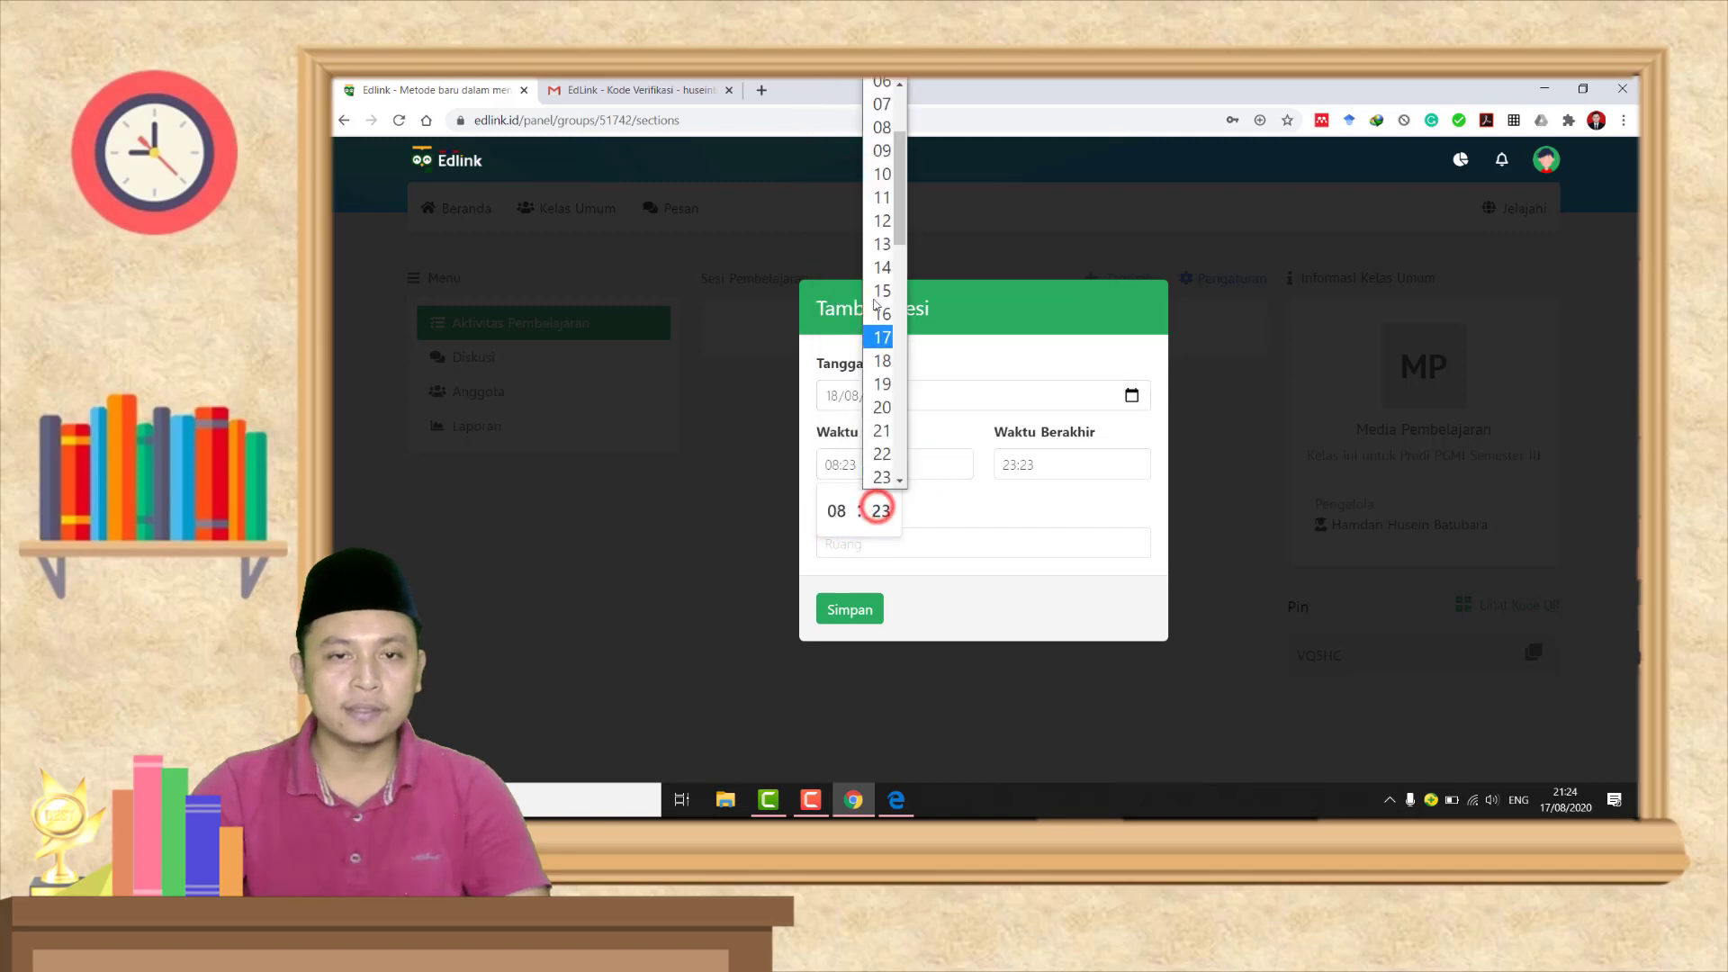
{"action": "scroll", "coordinate": [867, 183], "scroll_direction": "up", "scroll_amount": 2}
{"action": "left_click", "coordinate": [883, 89]}
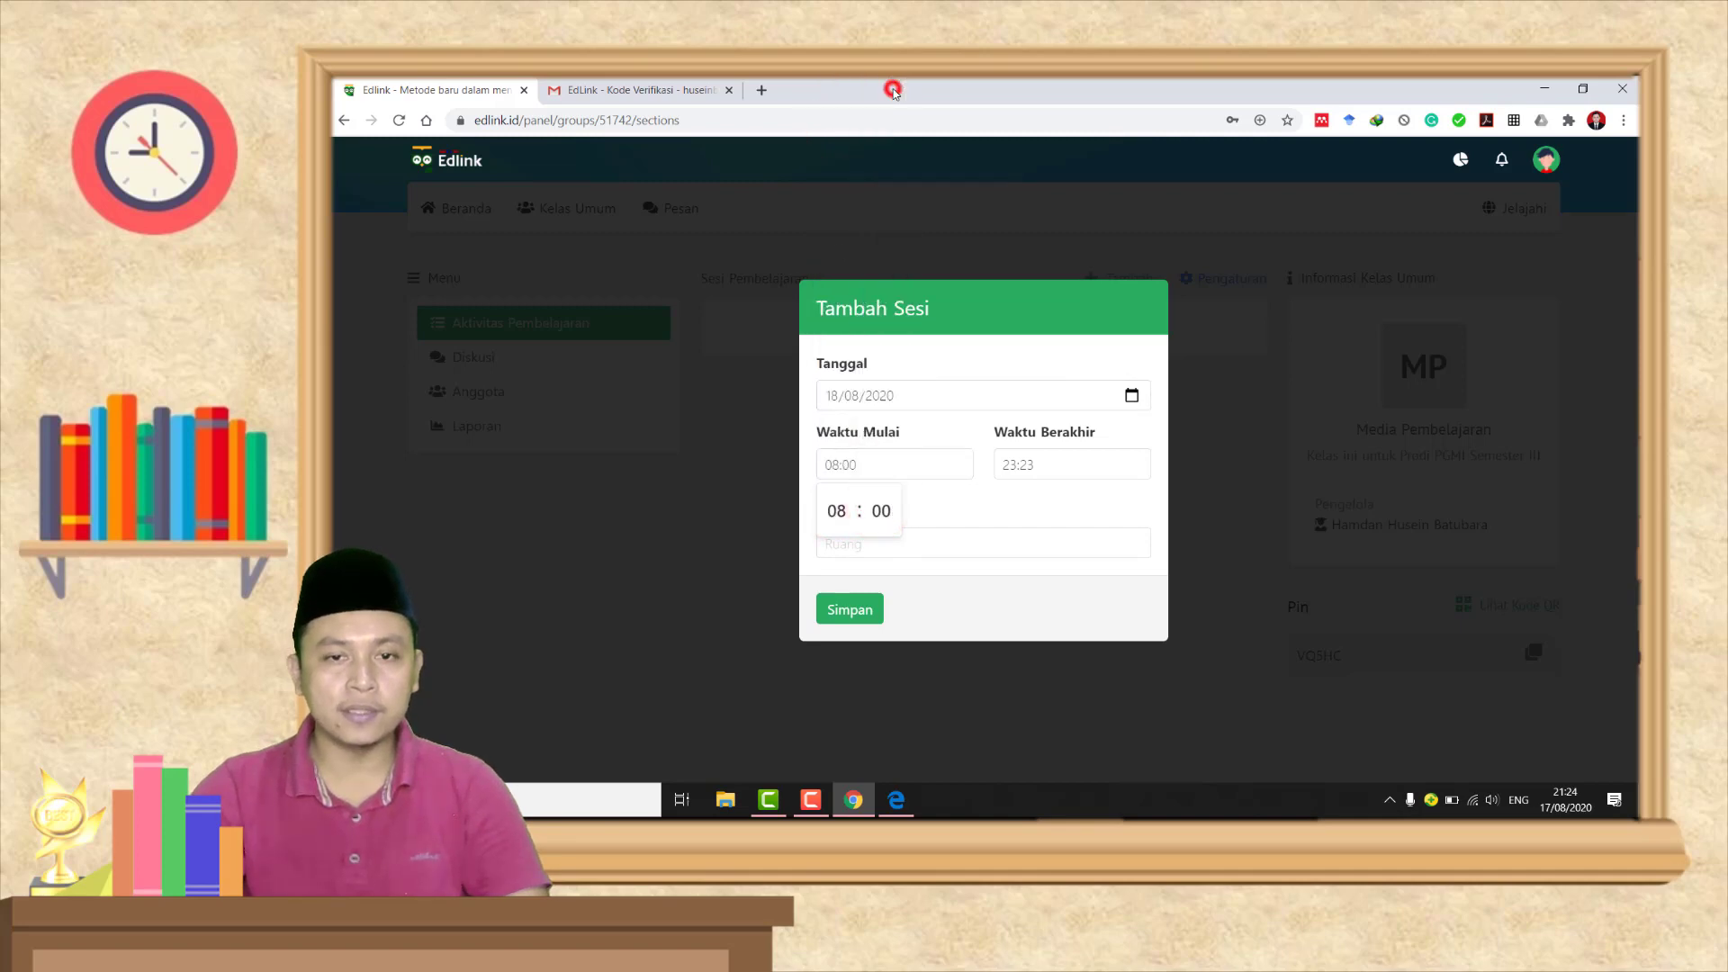
{"action": "left_click", "coordinate": [1075, 470]}
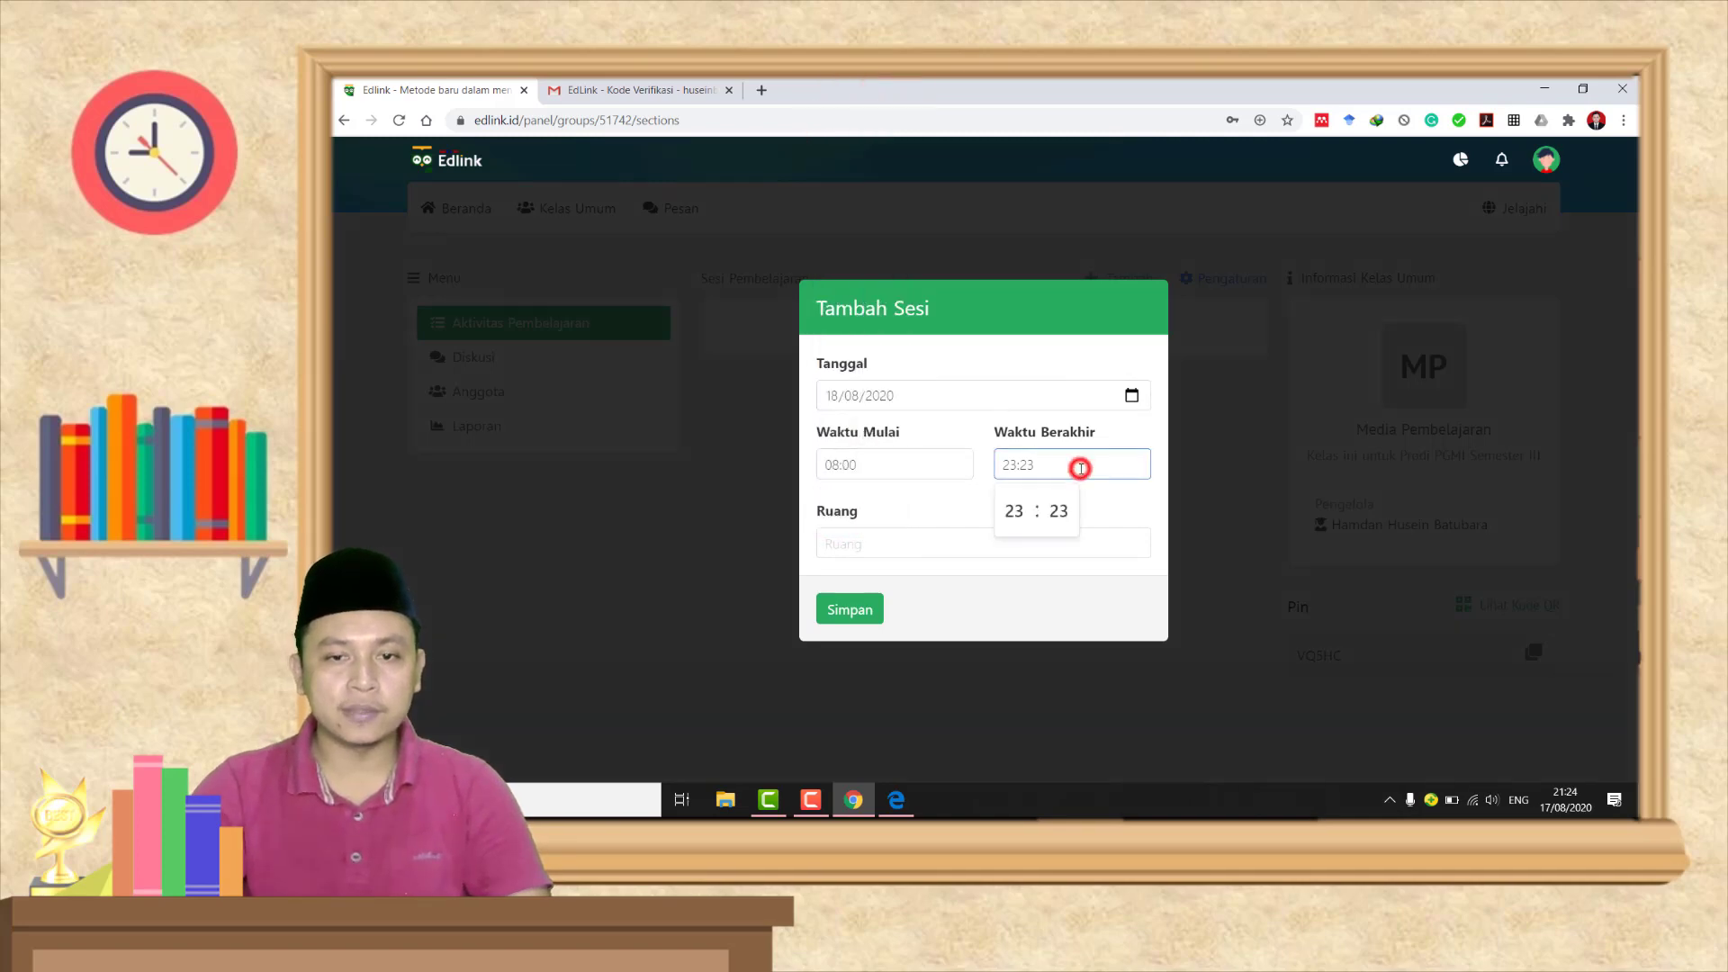
{"action": "left_click", "coordinate": [1018, 521]}
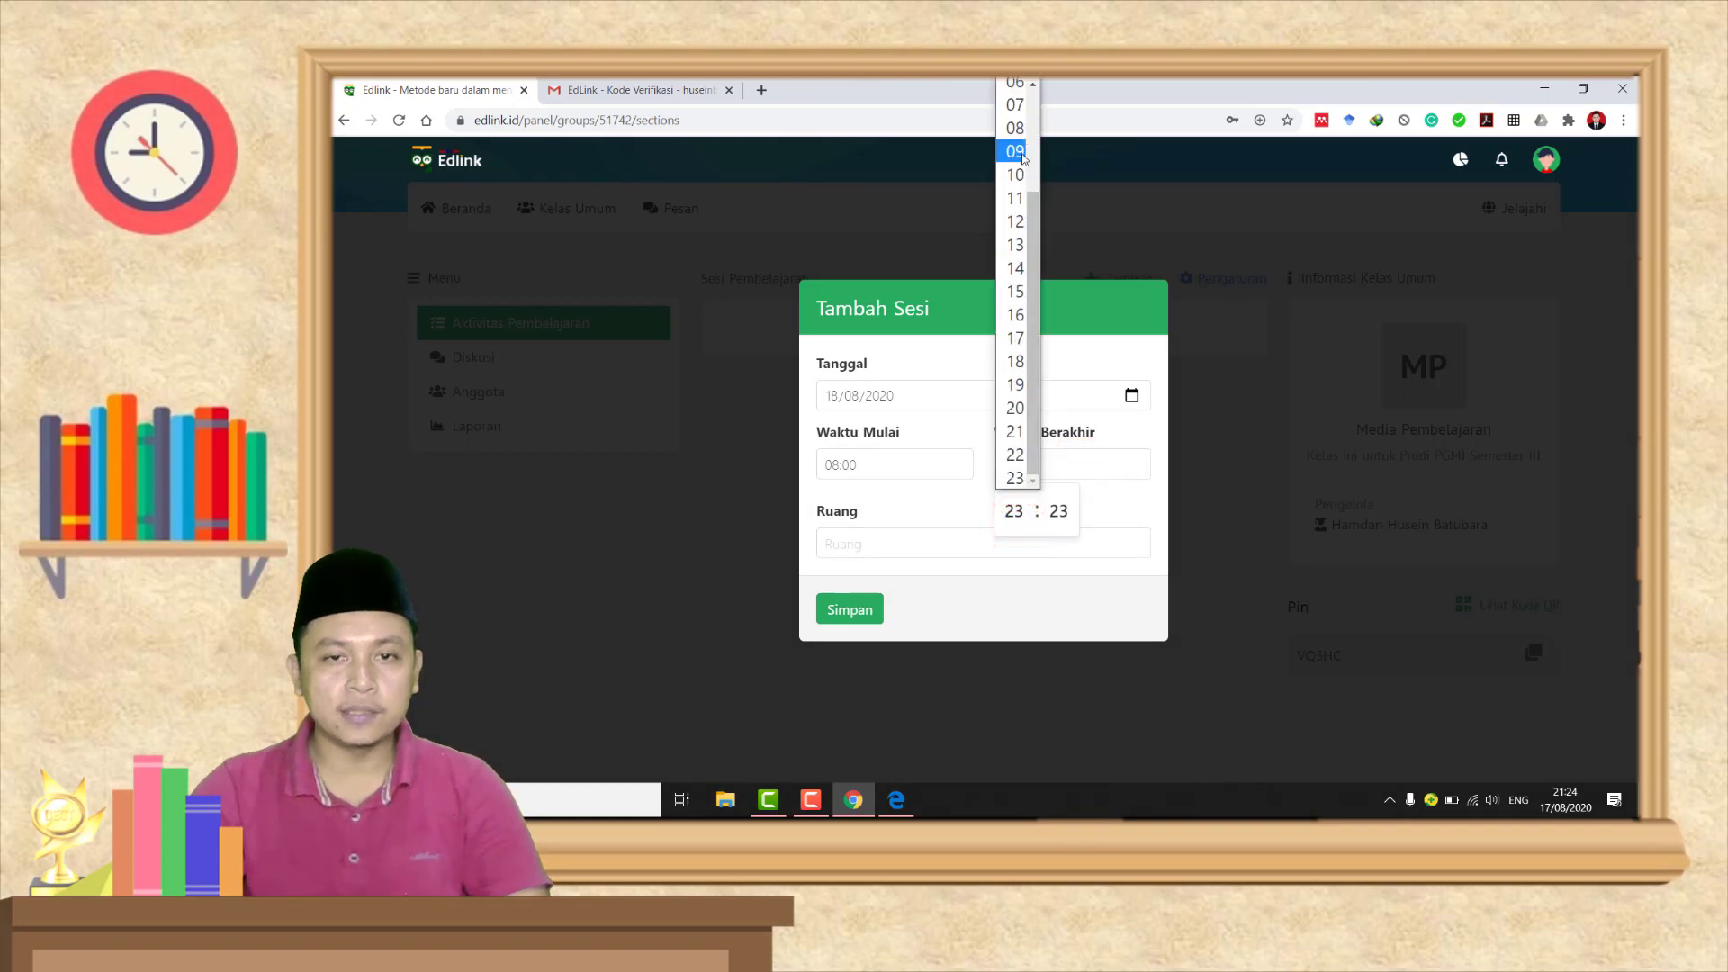
{"action": "left_click", "coordinate": [1012, 315]}
{"action": "left_click", "coordinate": [1060, 512]}
{"action": "scroll", "coordinate": [1060, 441], "scroll_direction": "down", "scroll_amount": 5}
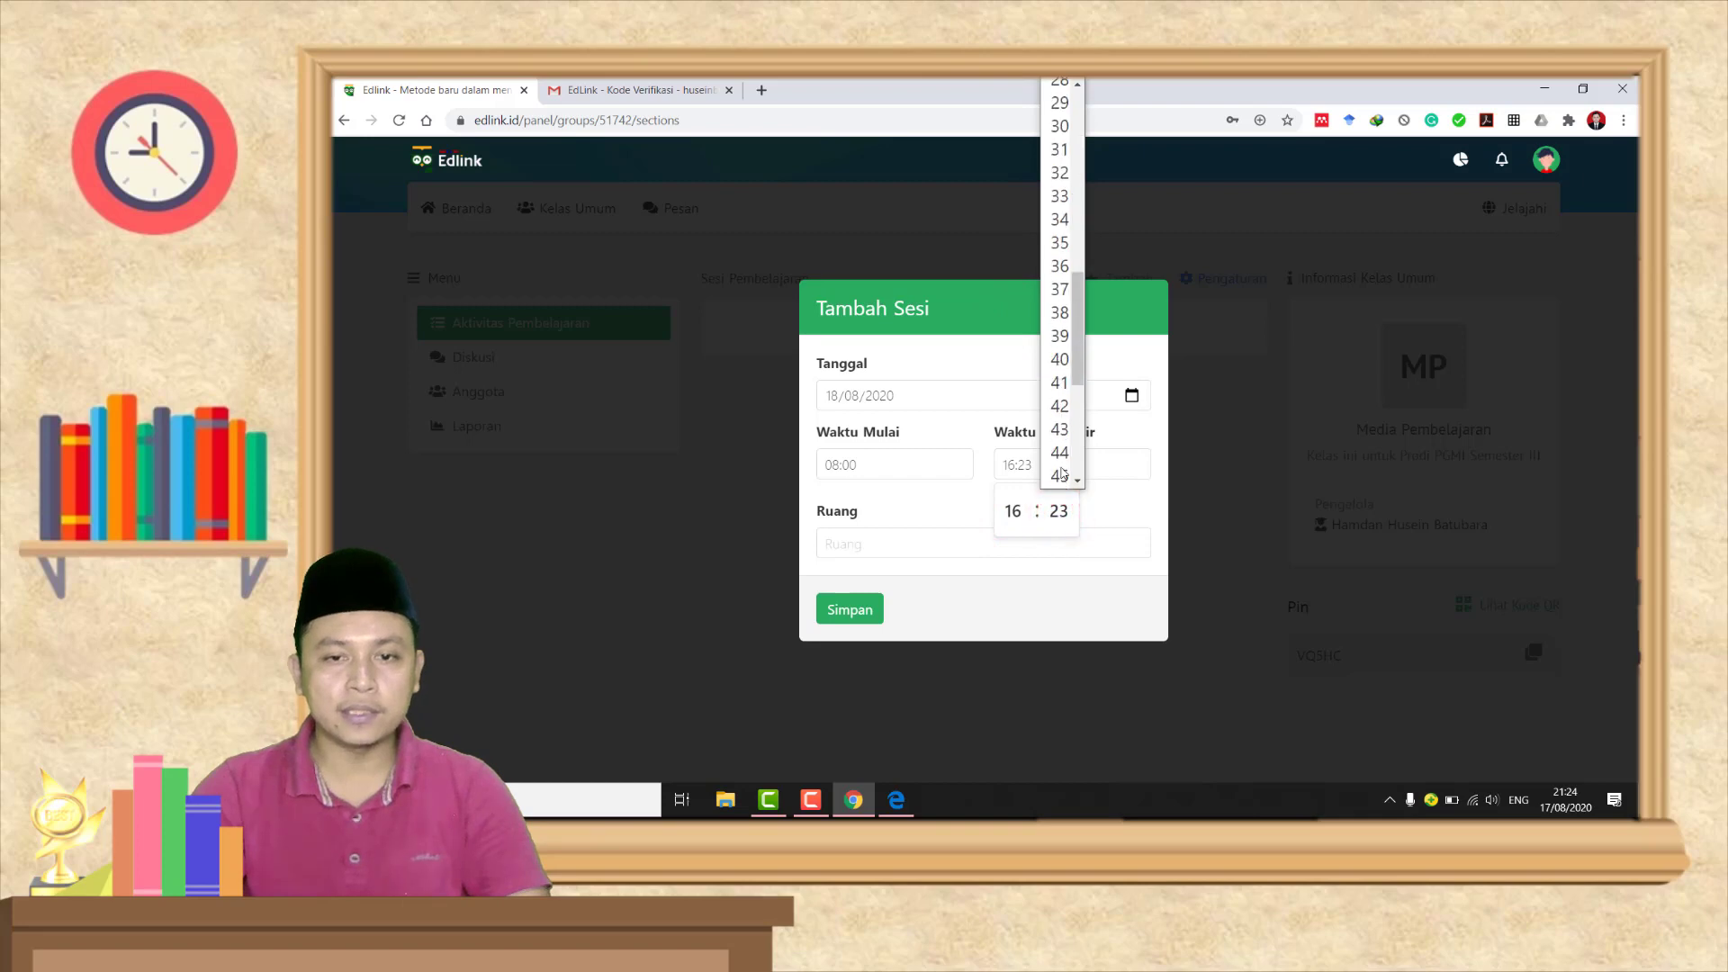
{"action": "left_click", "coordinate": [1059, 128]}
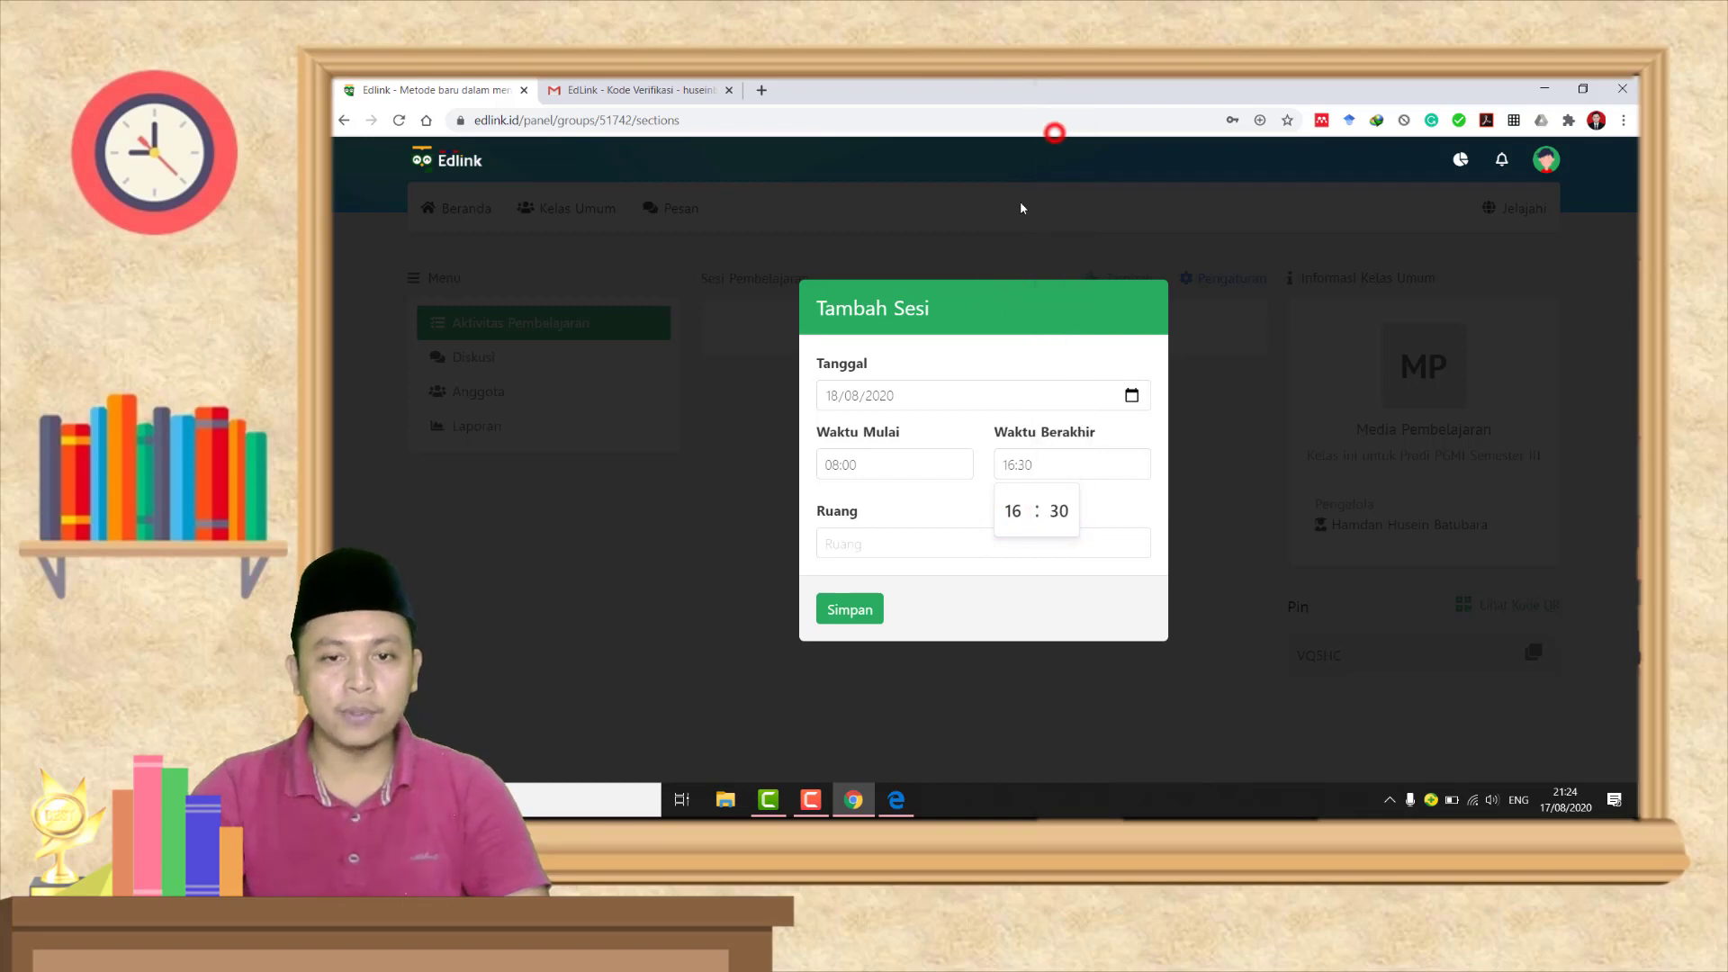
- Enter room IIIC and save the session
{"action": "left_click", "coordinate": [858, 547]}
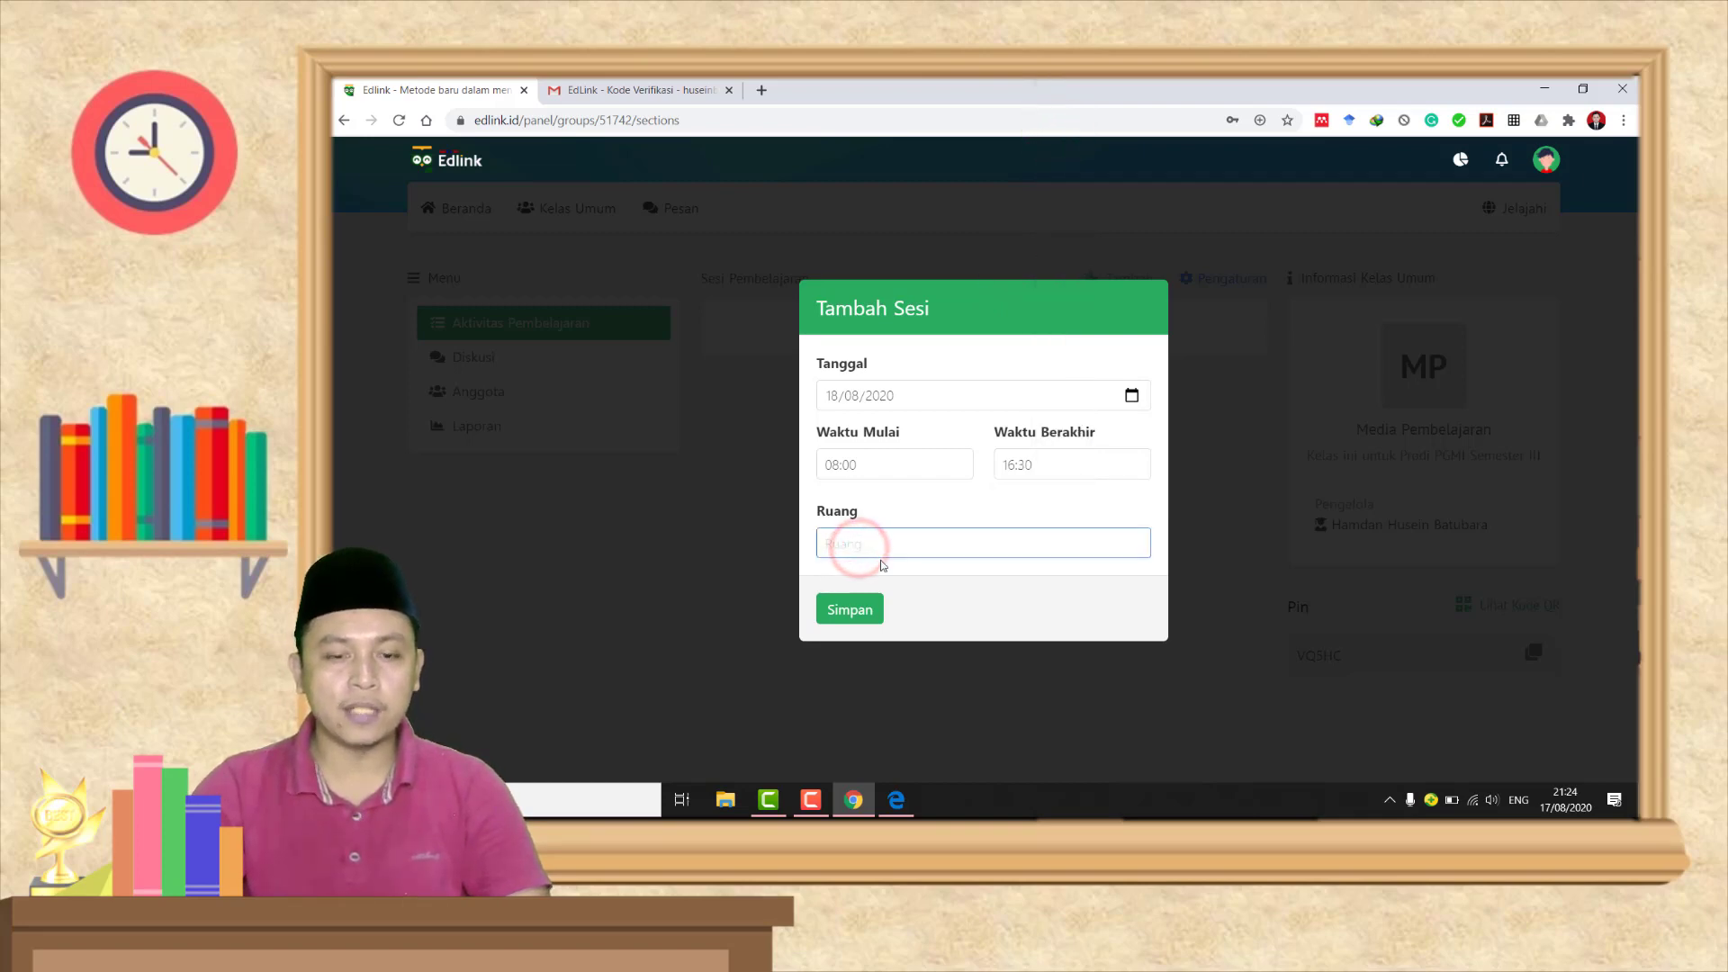
{"action": "type", "text": "IIIC"}
{"action": "left_click", "coordinate": [851, 612]}
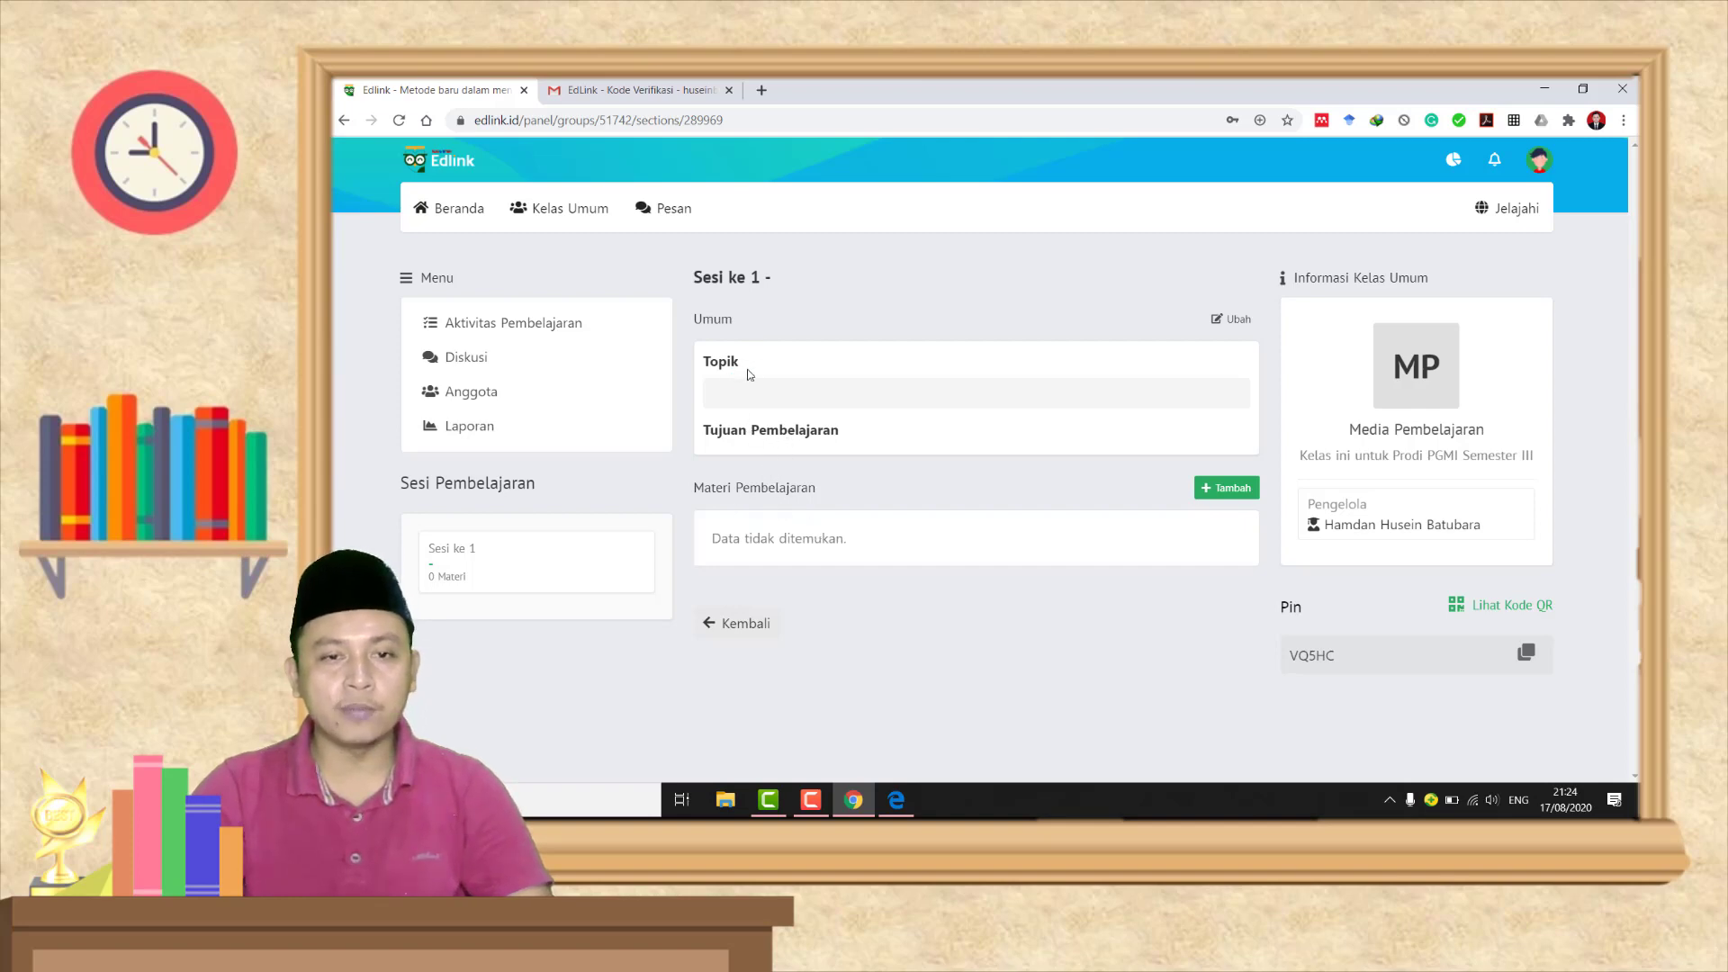
- Open the Umum section of Sesi ke 1 for editing
{"action": "left_click", "coordinate": [1227, 323]}
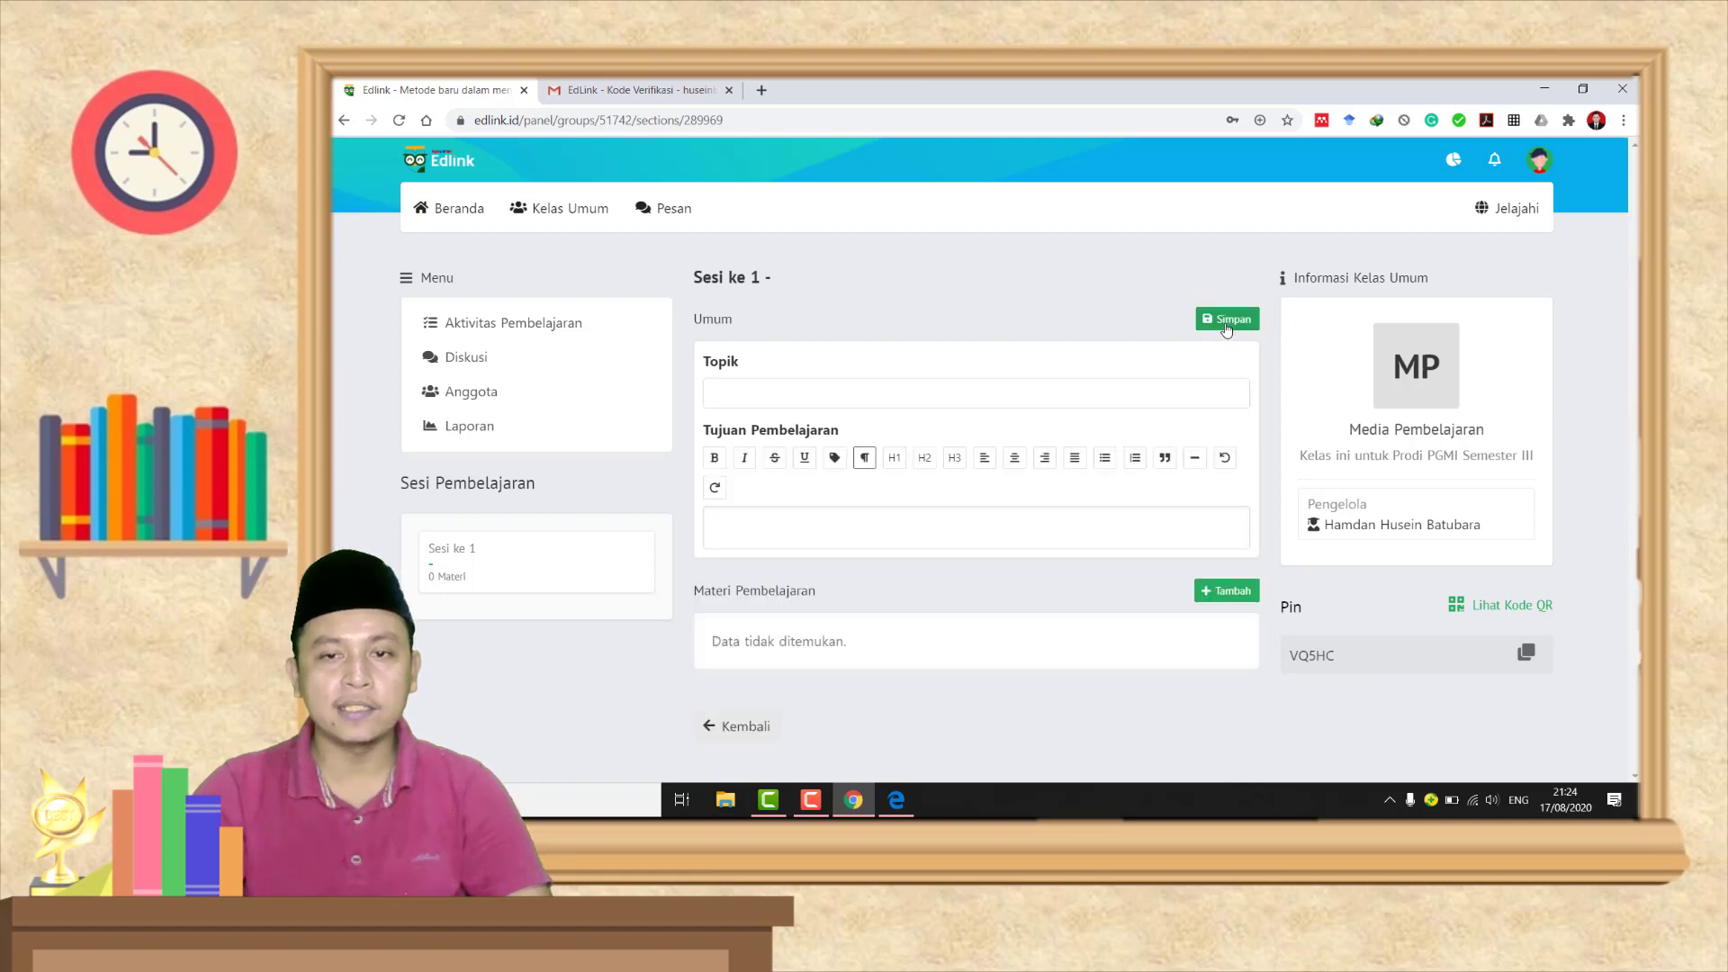
- Enter the topic 'Pengantar : Urgensi Penggunaan Media Pembelajaran'
{"action": "left_click", "coordinate": [905, 402]}
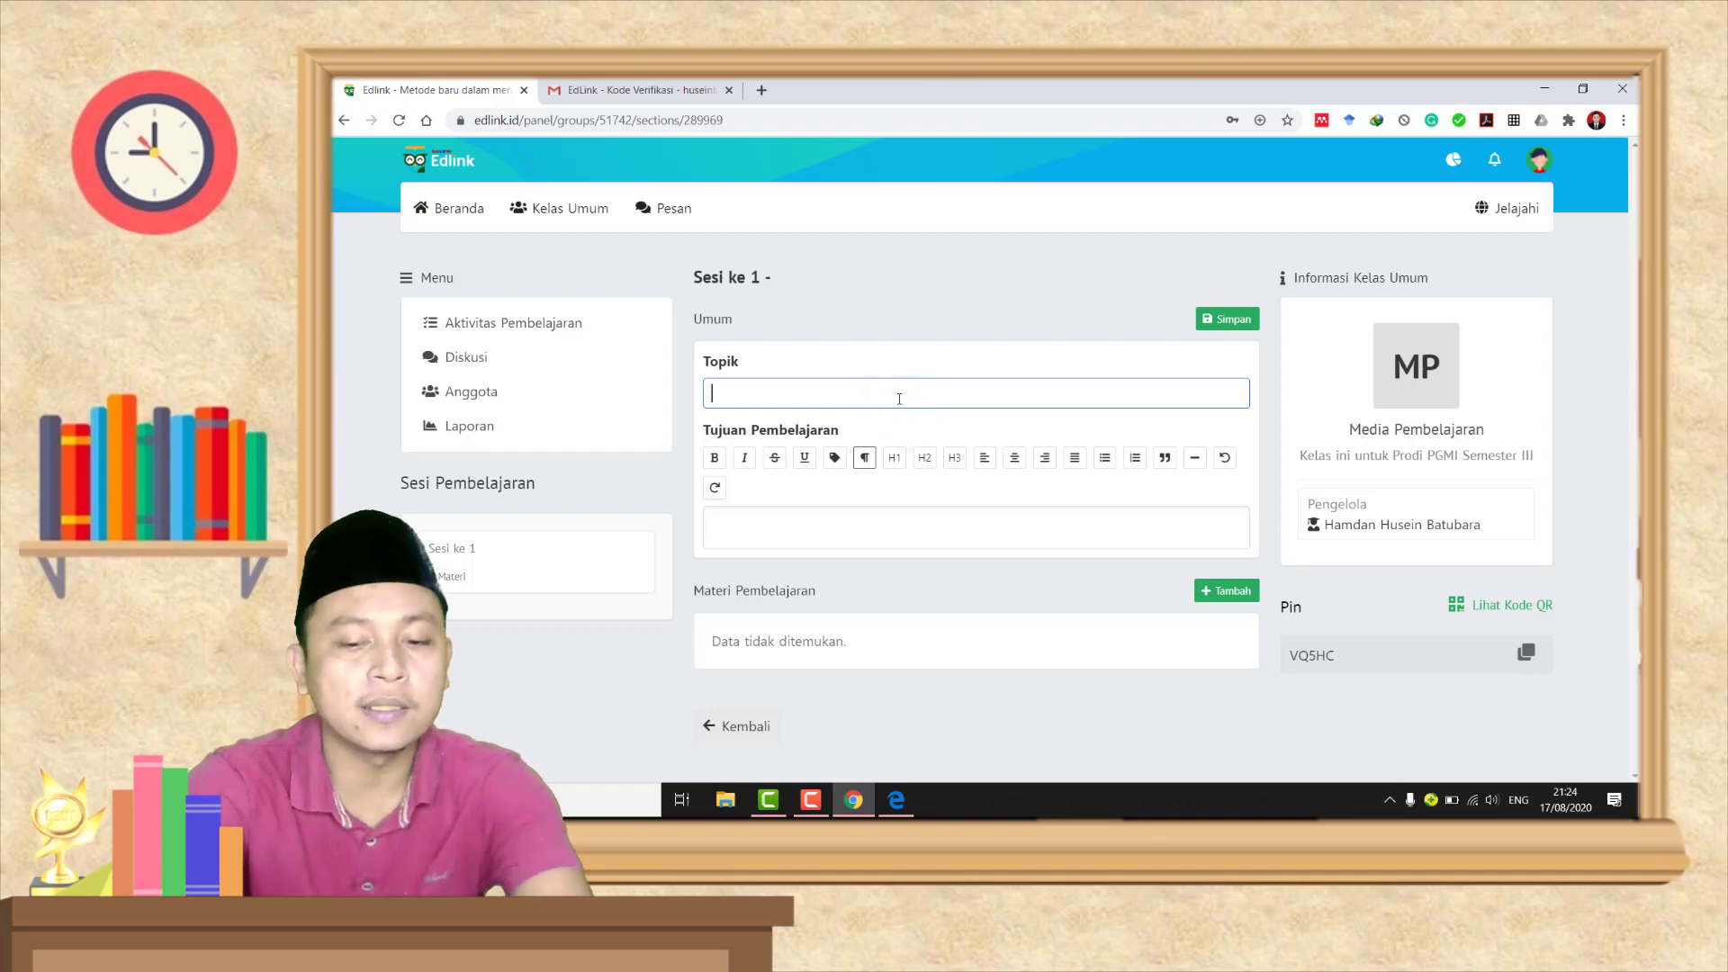
{"action": "type", "text": "Penga"}
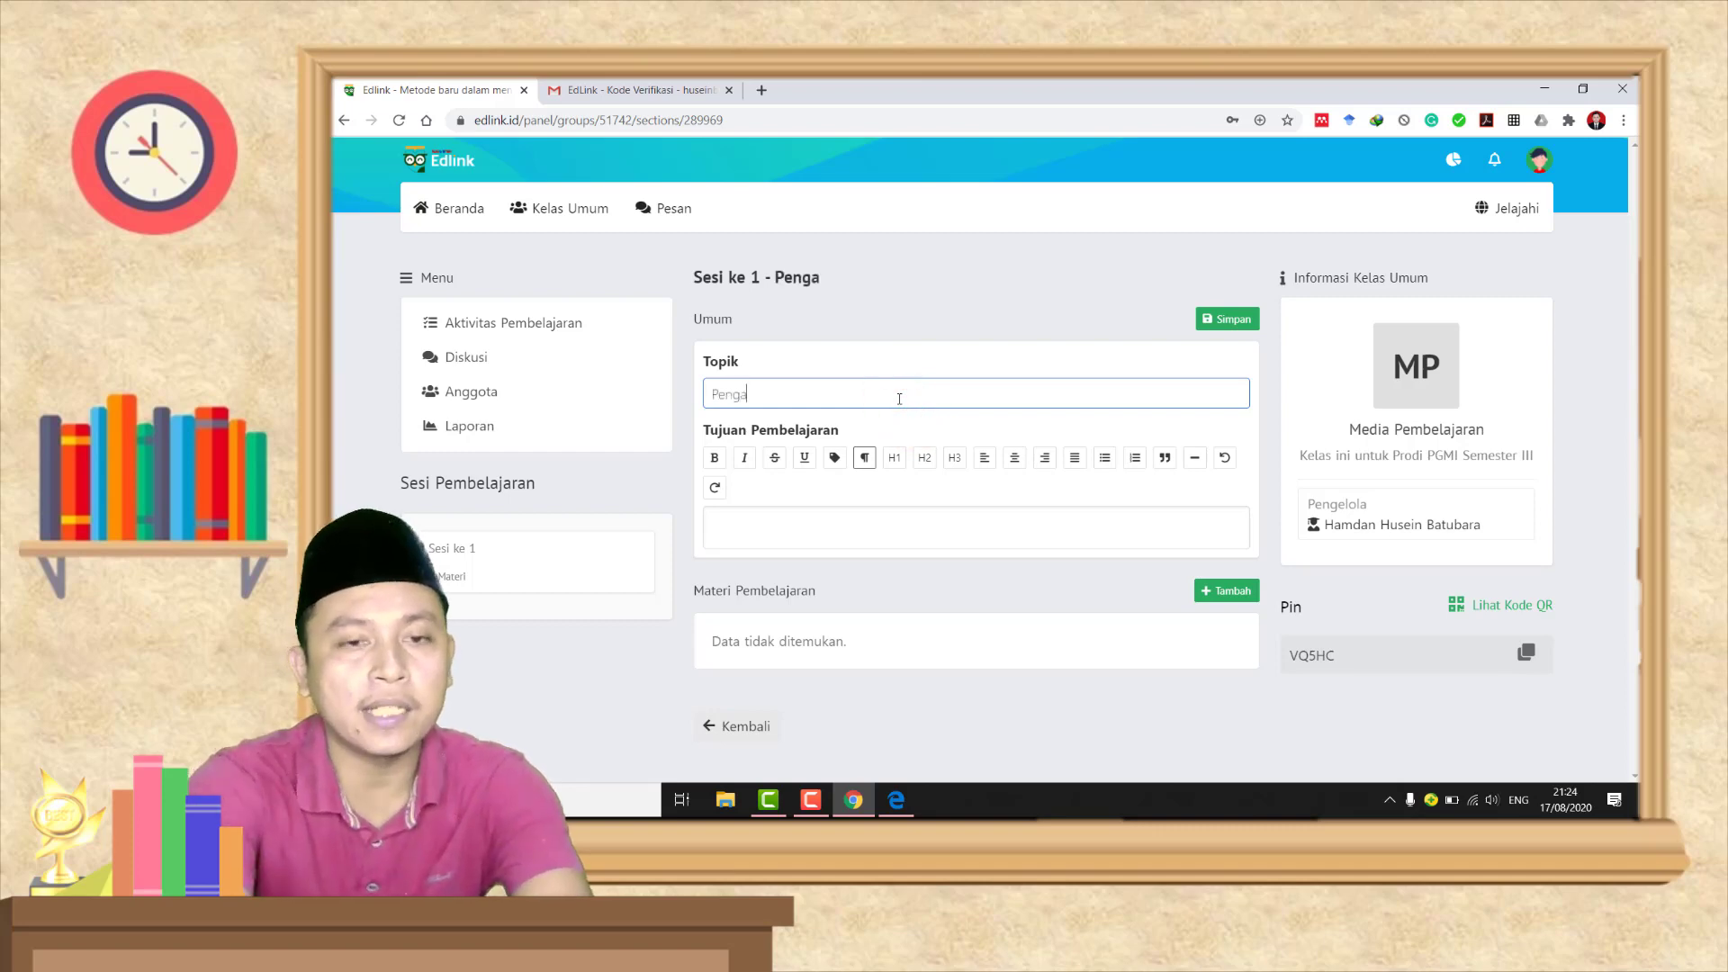
{"action": "type", "text": "ntar "}
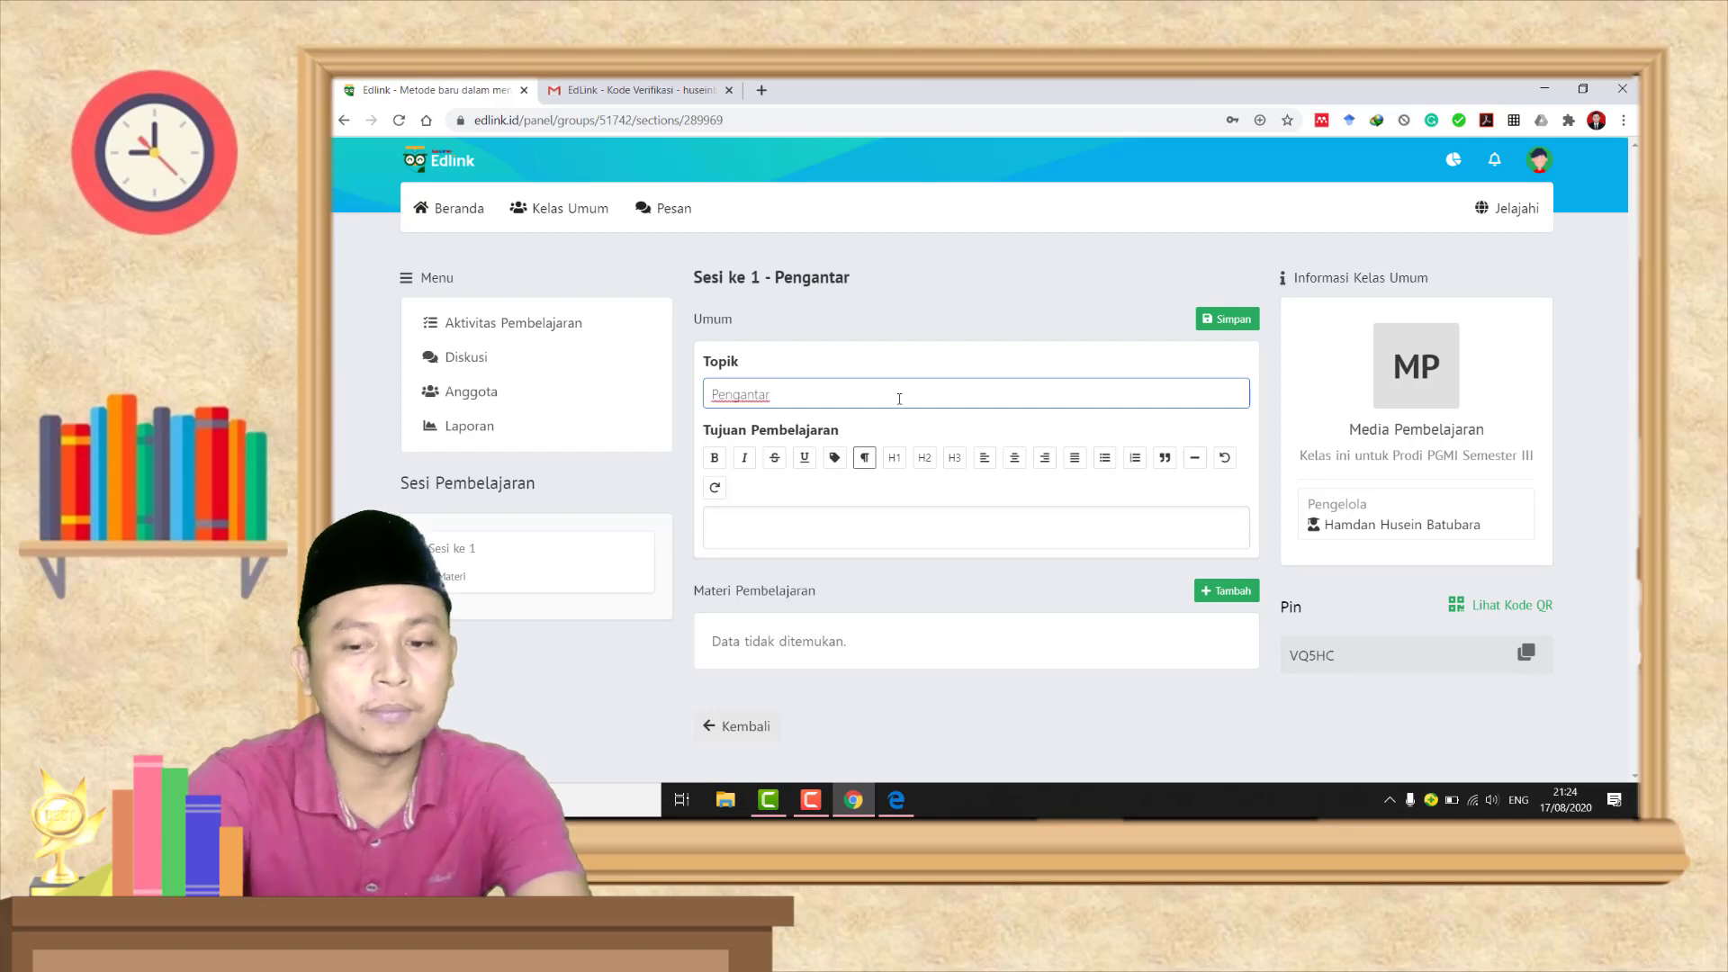
{"action": "type", "text": ": "}
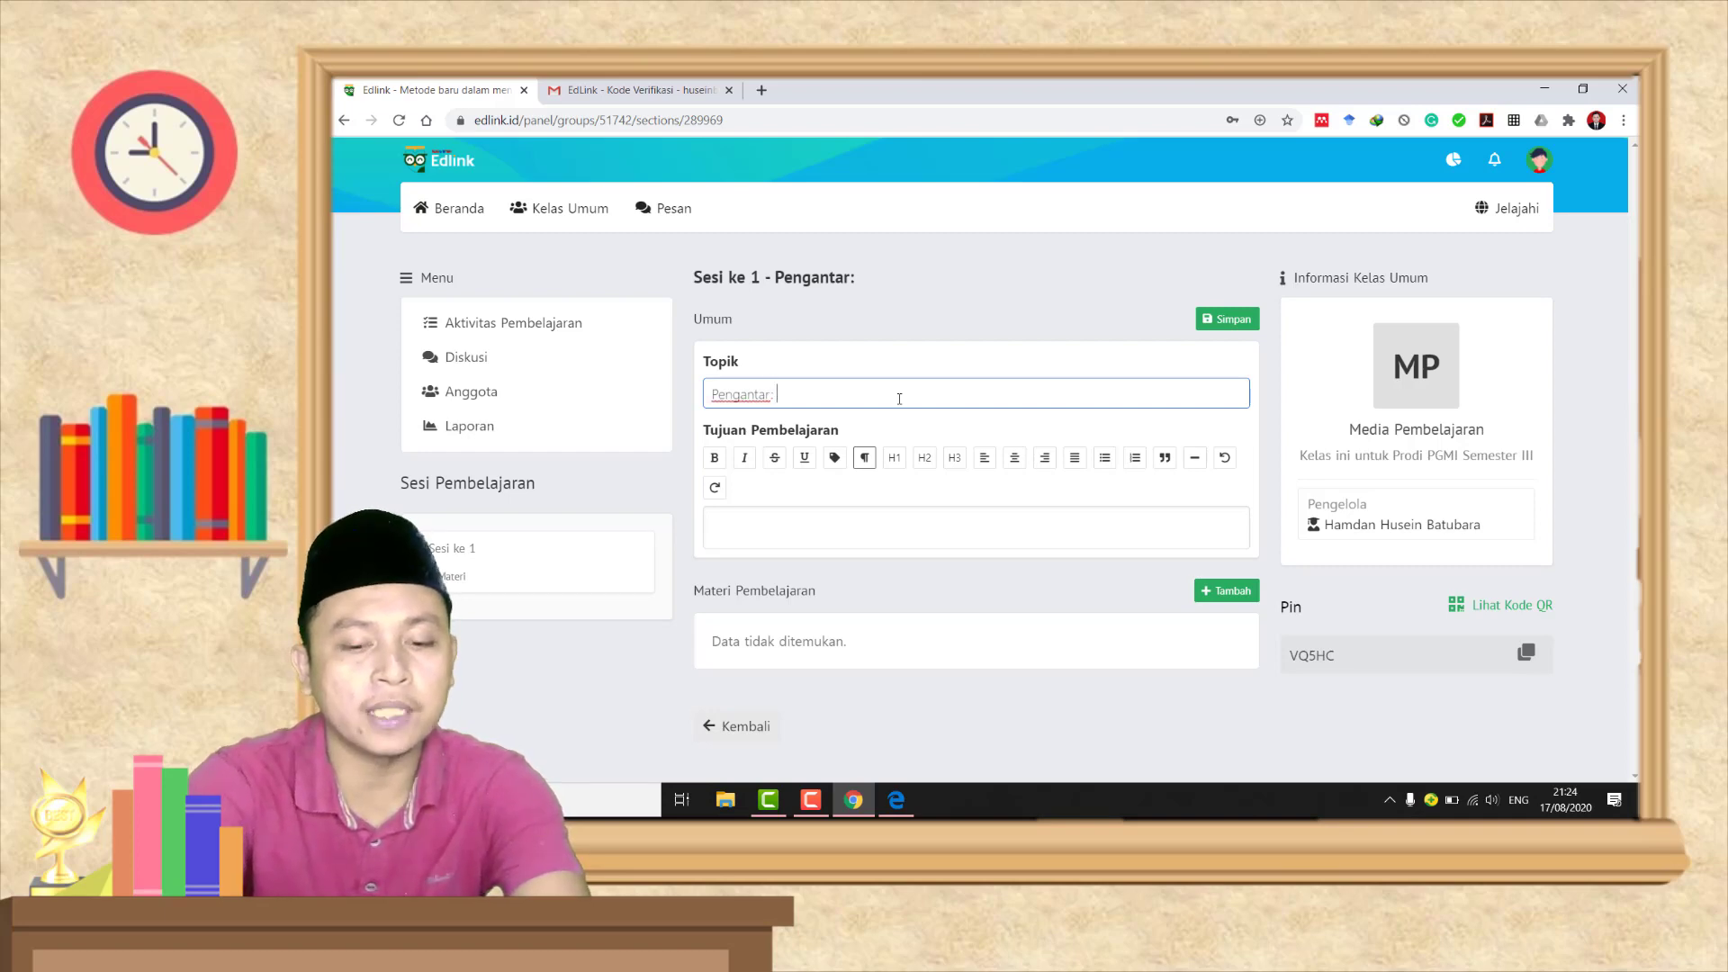
{"action": "type", "text": "Urgensi"}
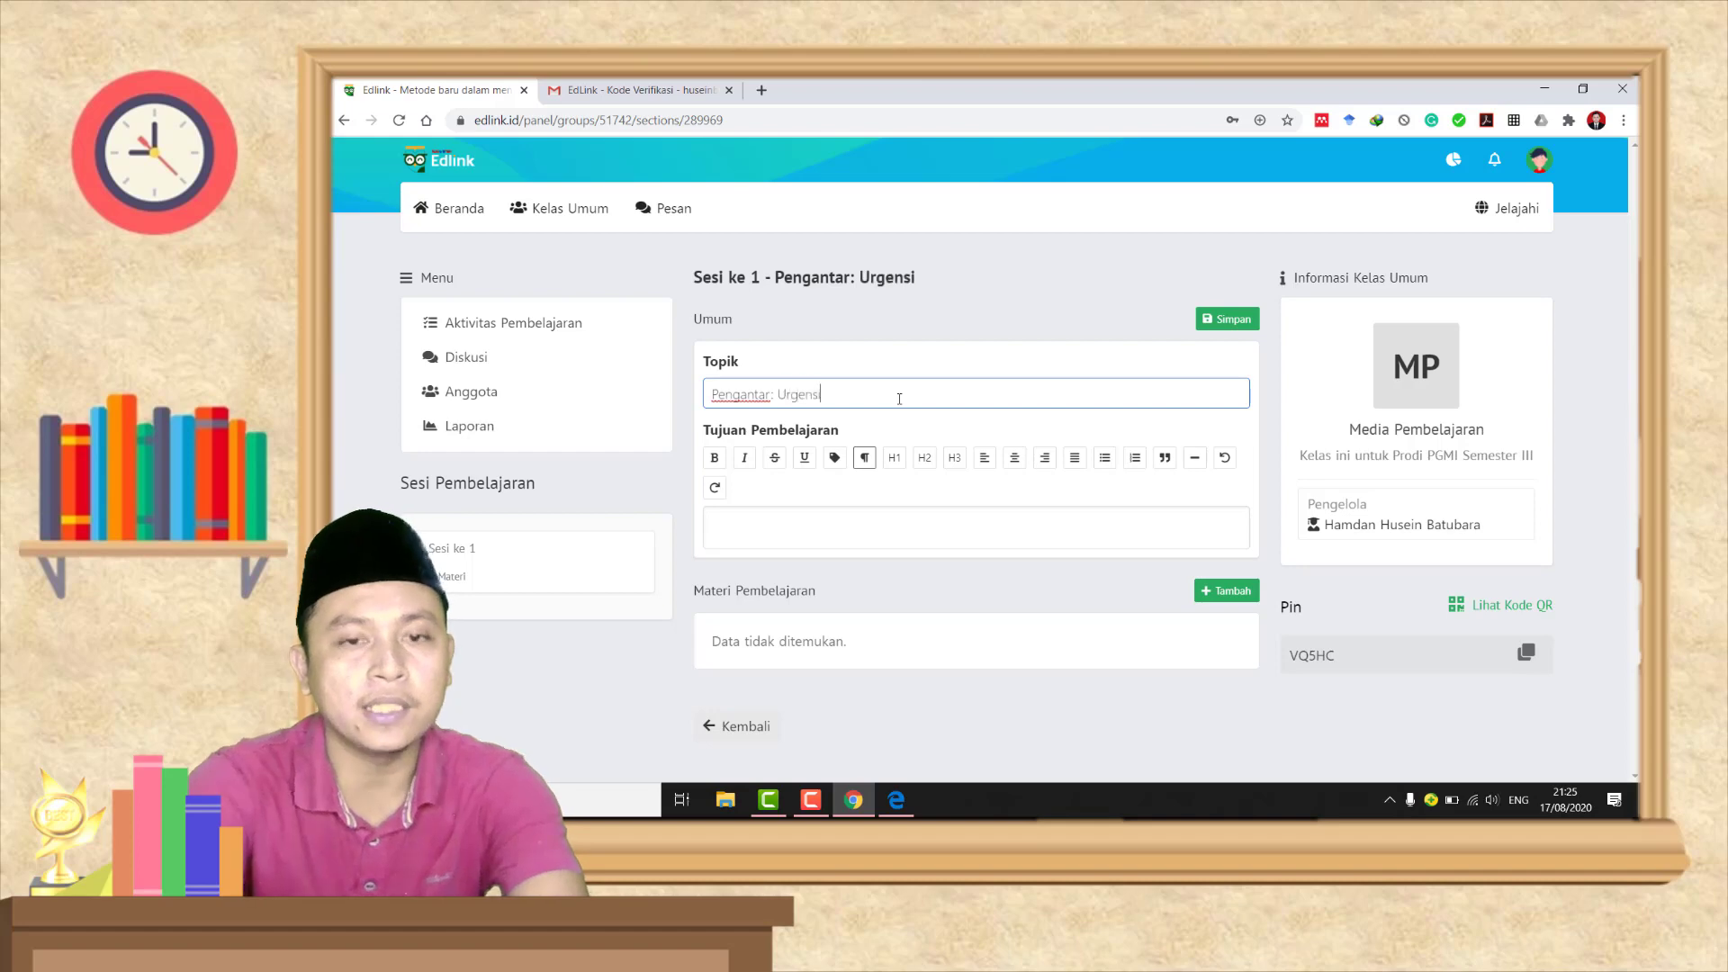
{"action": "type", "text": " Penggunaan"}
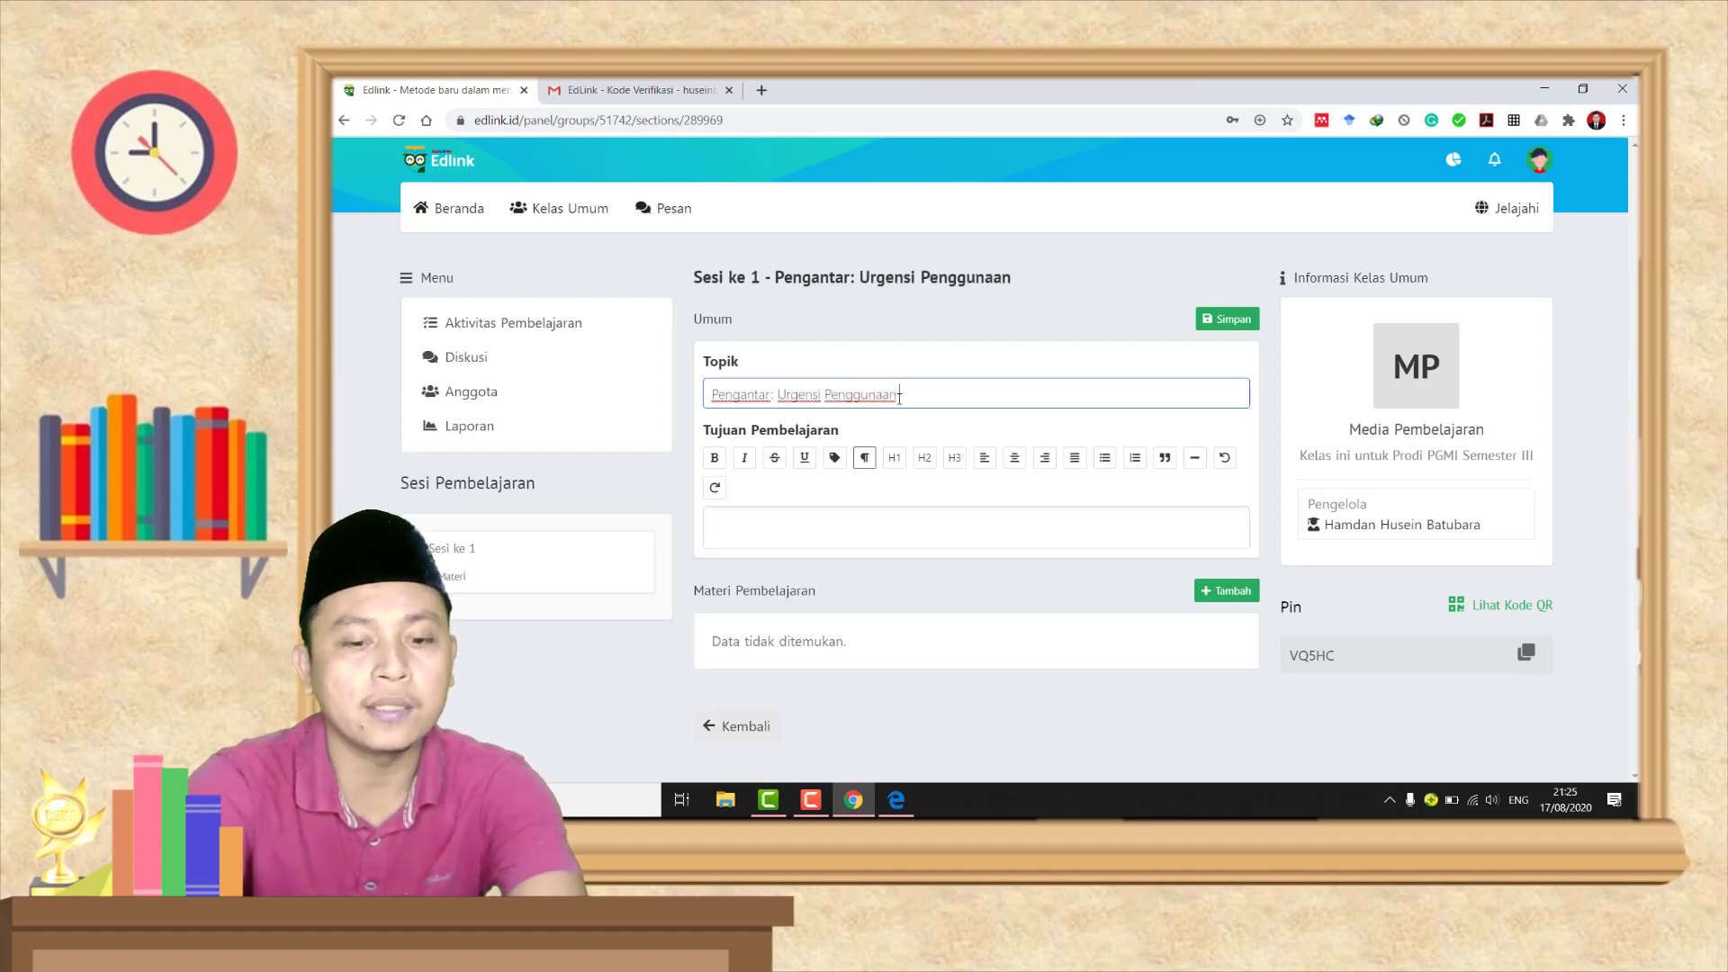
{"action": "type", "text": " Media "}
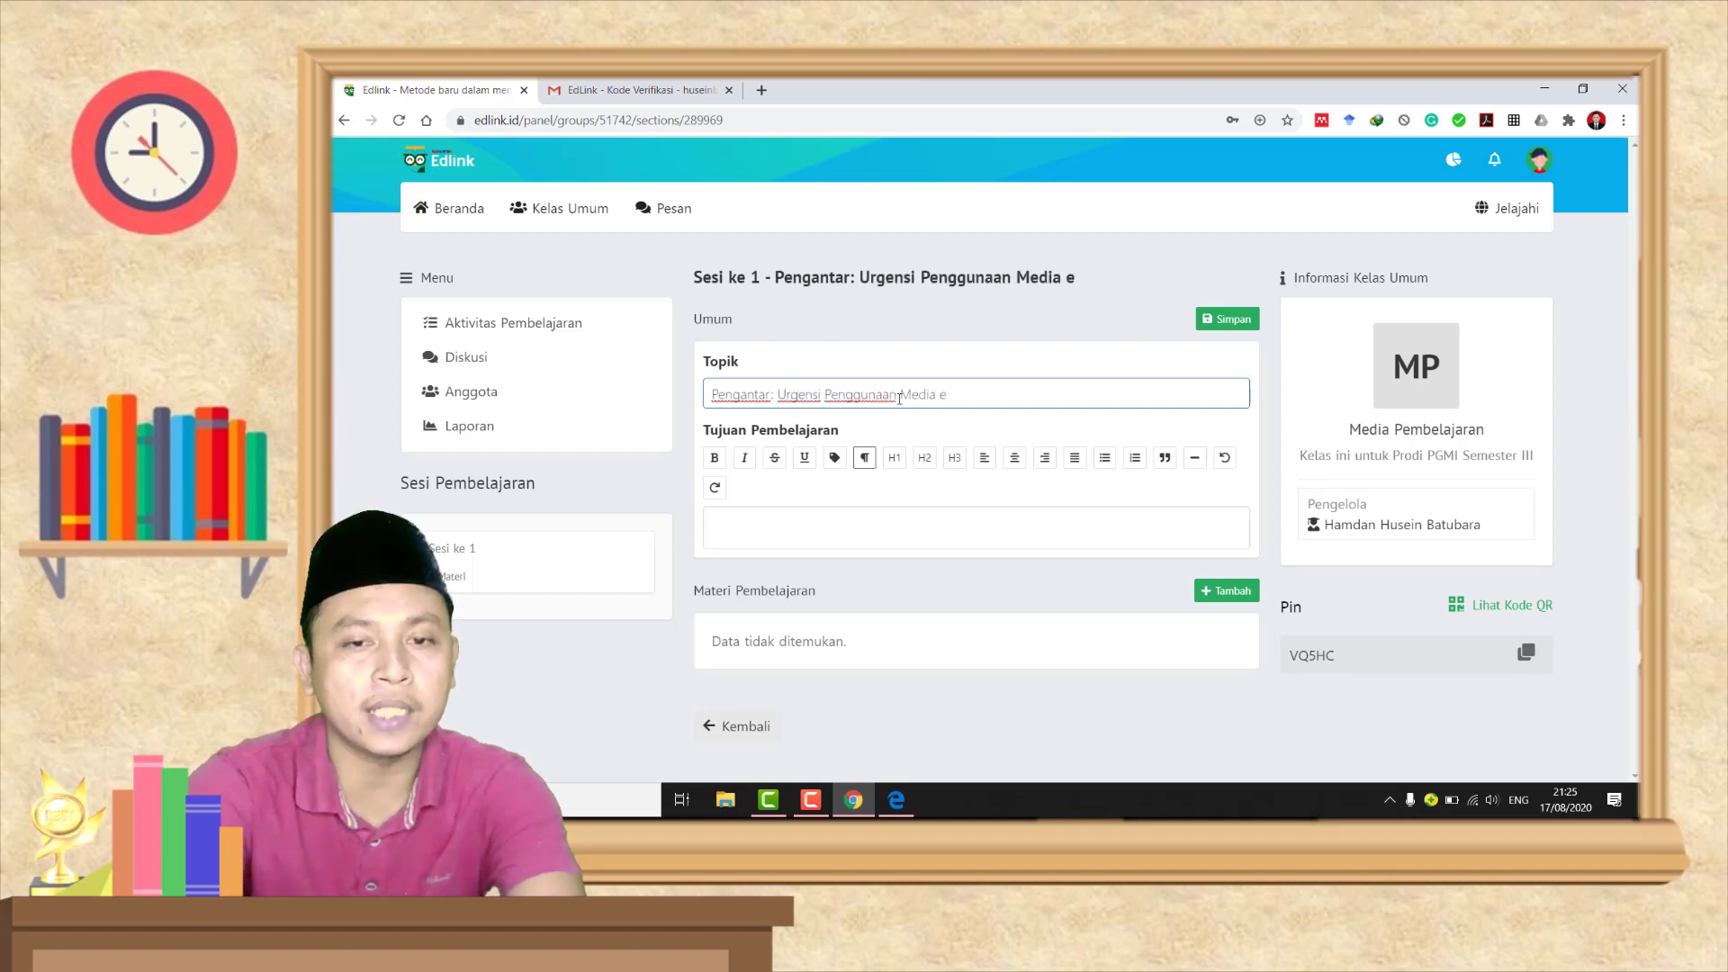
{"action": "type", "text": "Pembelajaran"}
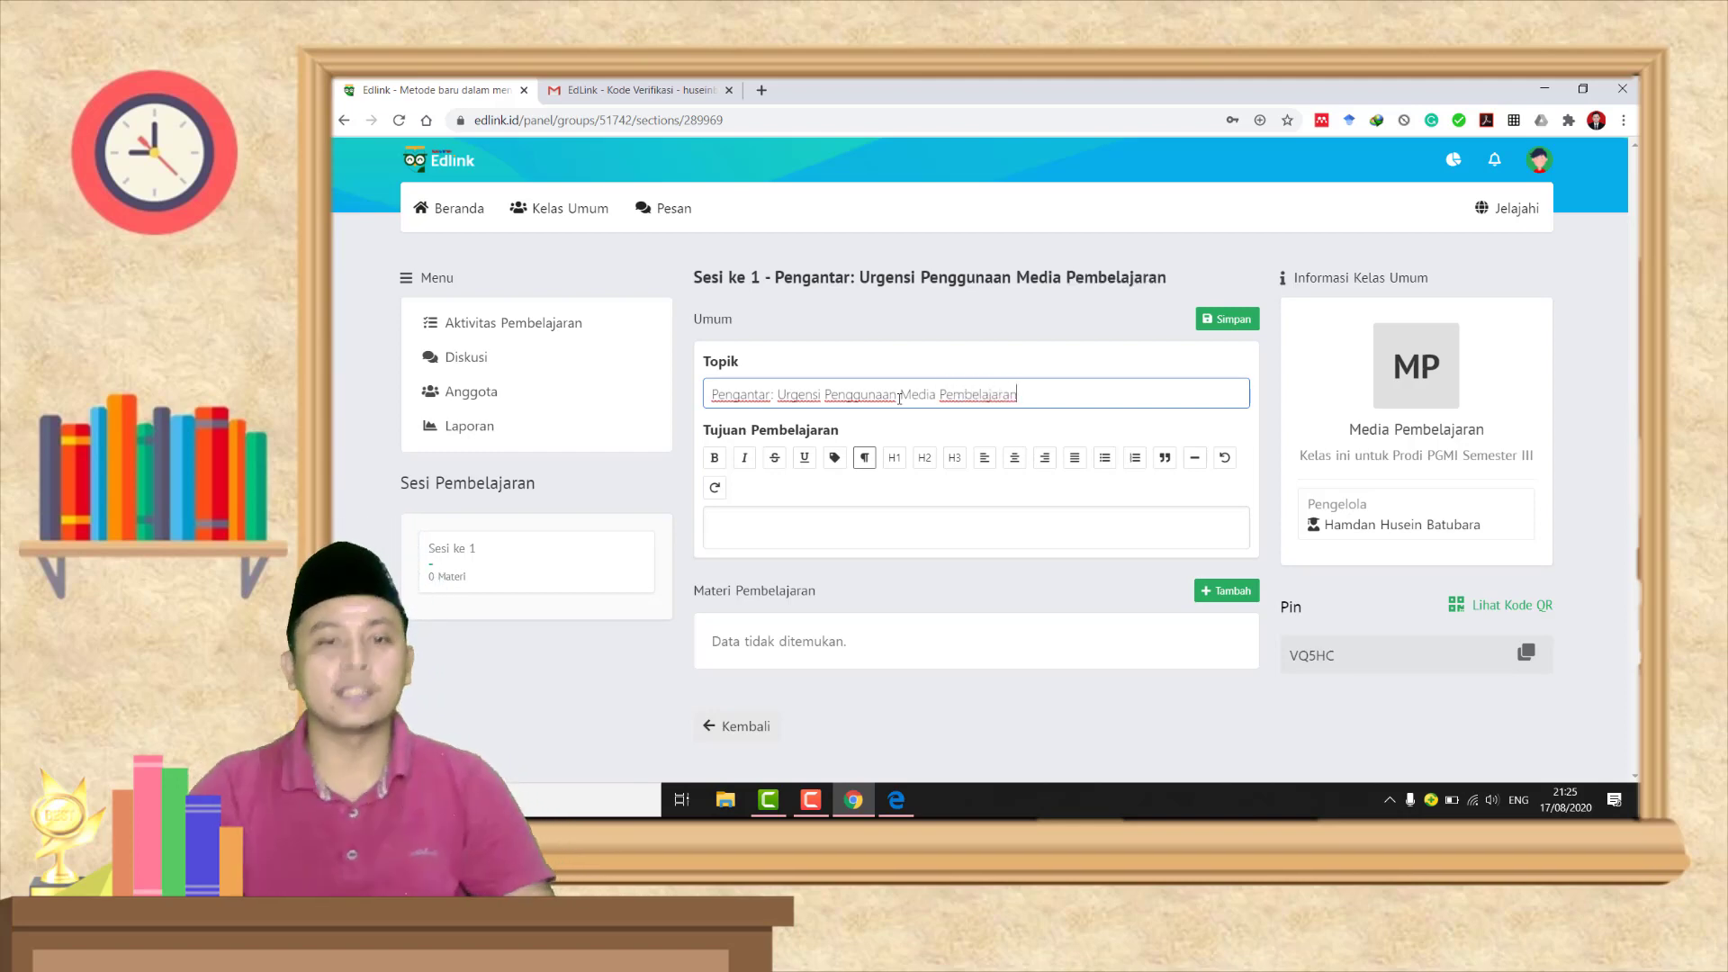
{"action": "left_click", "coordinate": [745, 530]}
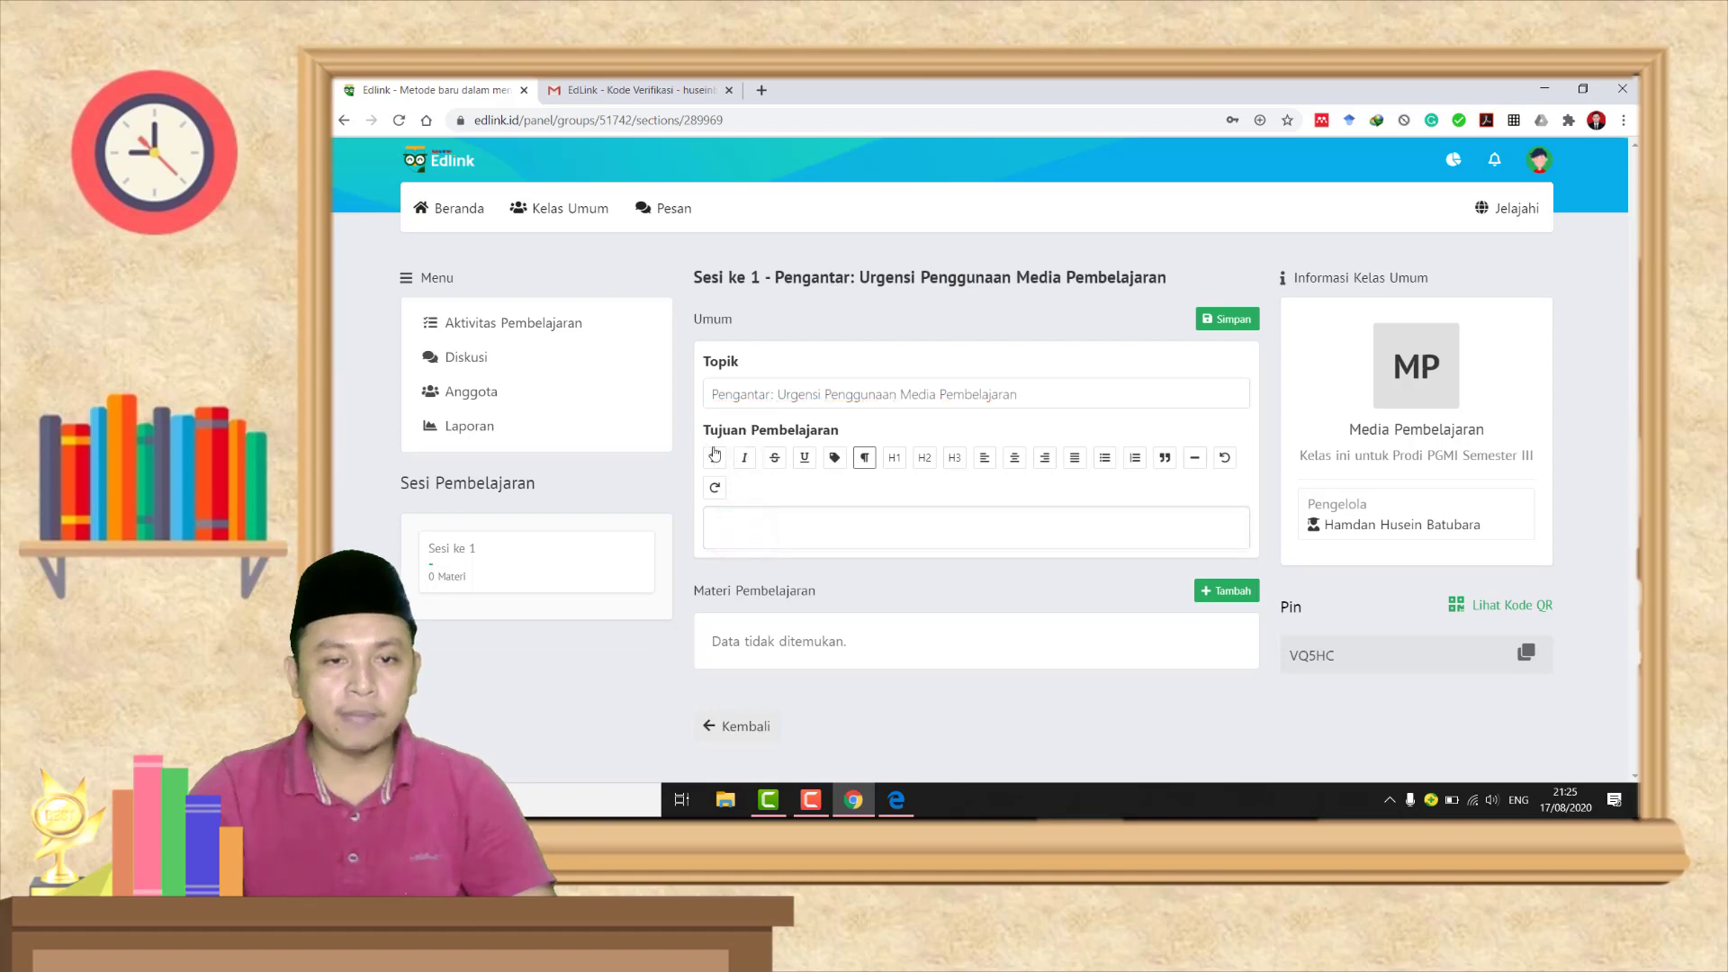
- Write the intro sentence ending 'mengikuti sesi pertama ini, mahasiswa mampu:' and start a numbered list
{"action": "left_click", "coordinate": [774, 536]}
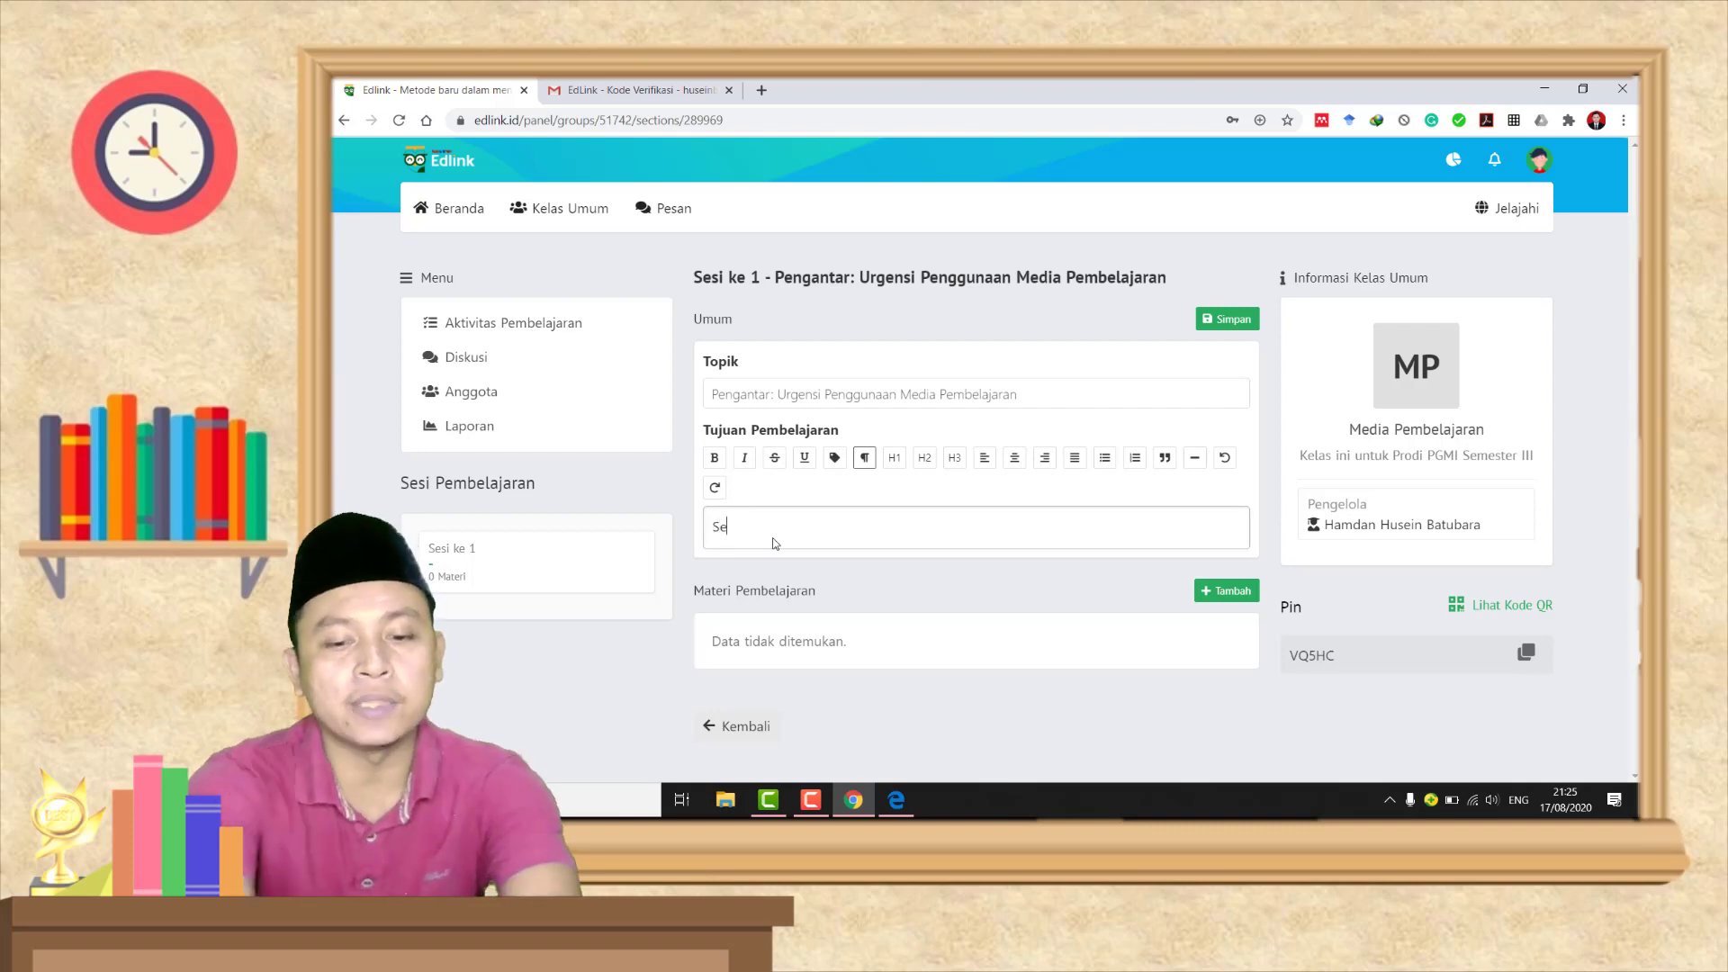
{"action": "type", "text": "lajari sesi"}
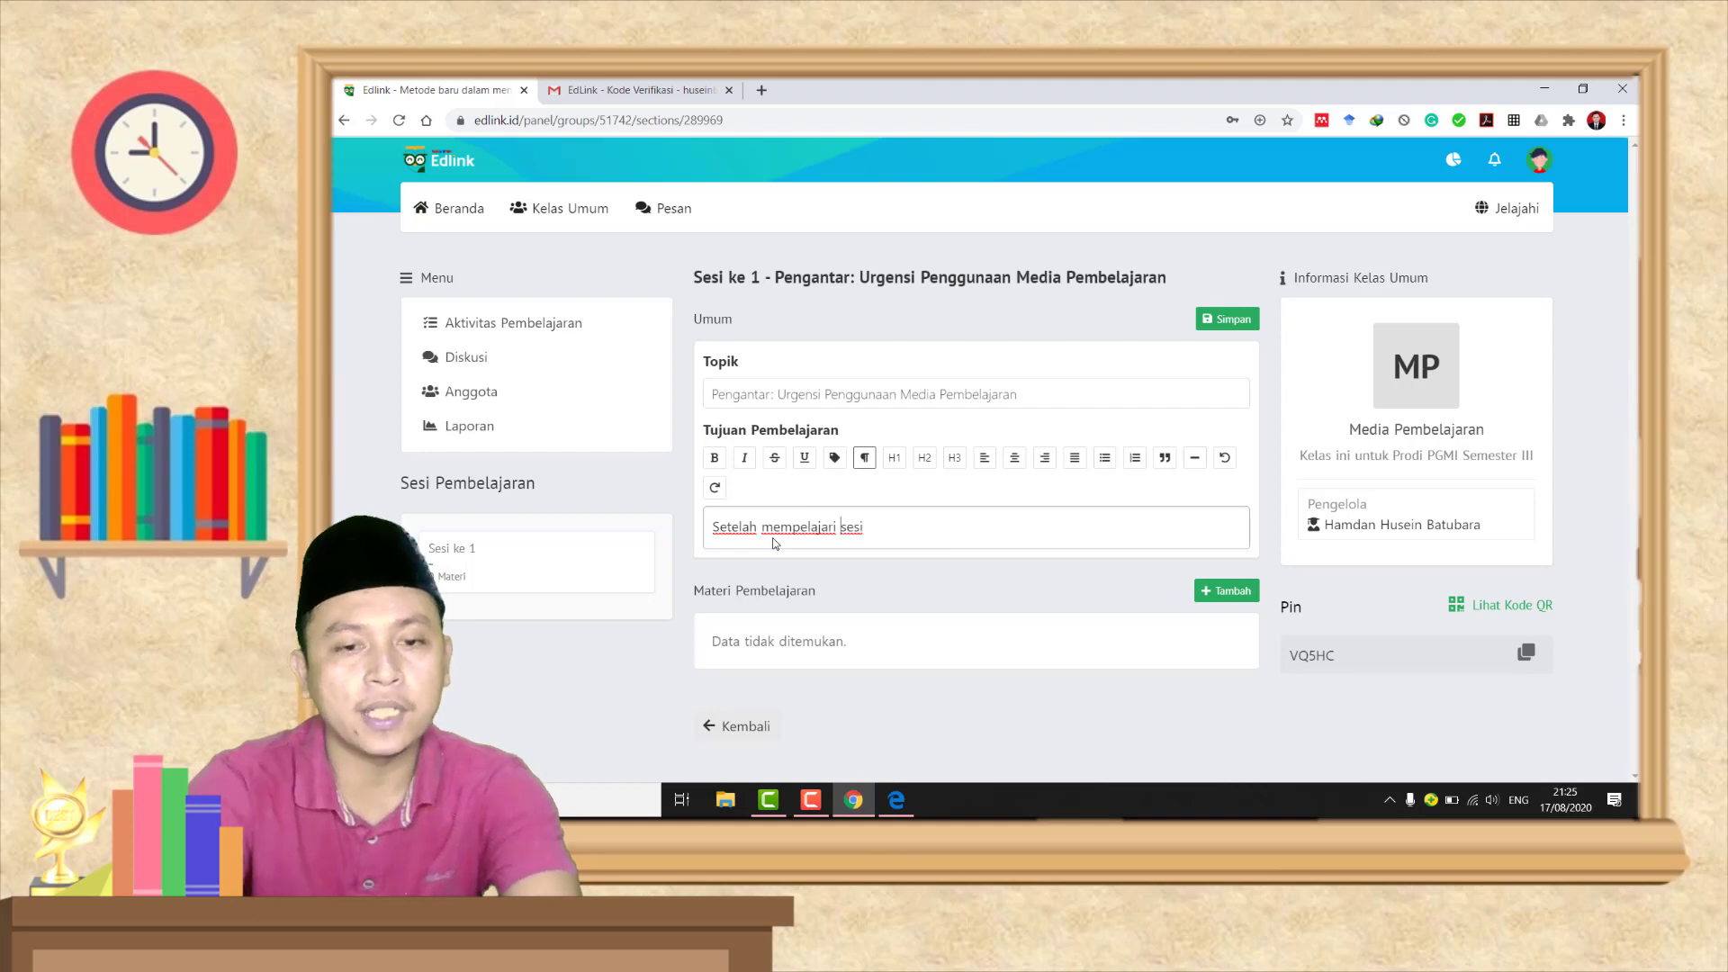
{"action": "double_click", "coordinate": [773, 537]}
{"action": "type", "text": "mengikuti"}
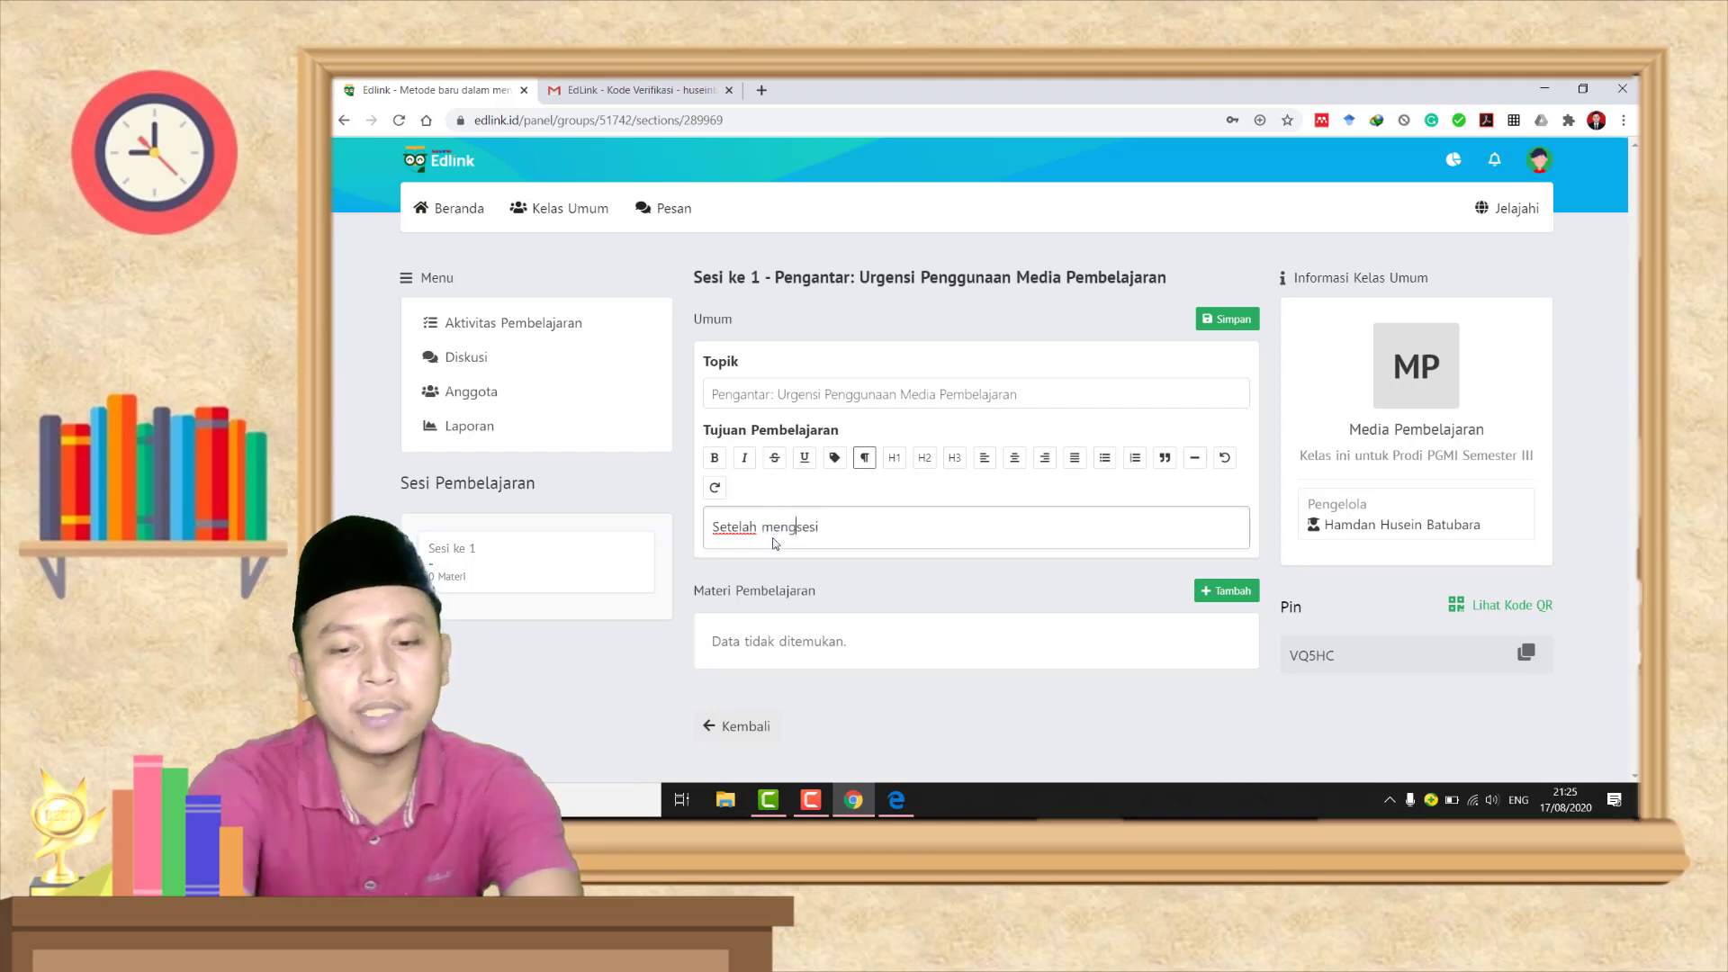
{"action": "type", "text": " sesi"}
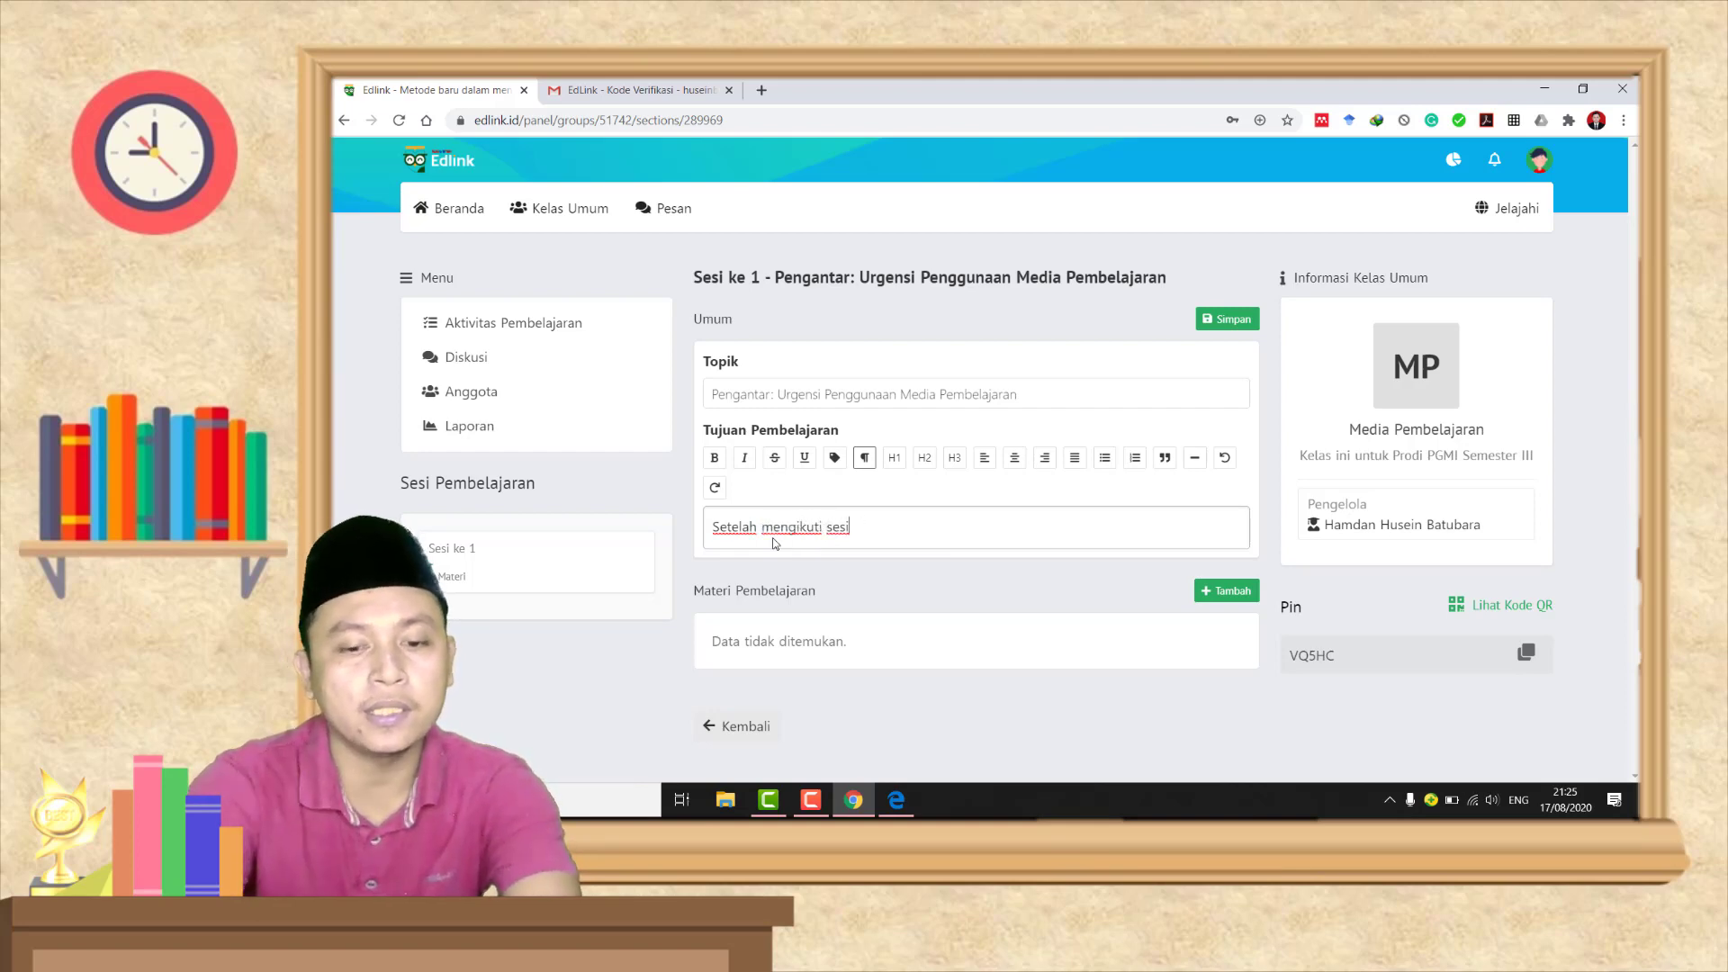
{"action": "type", "text": " pertama ini, mahasiswa mampu"}
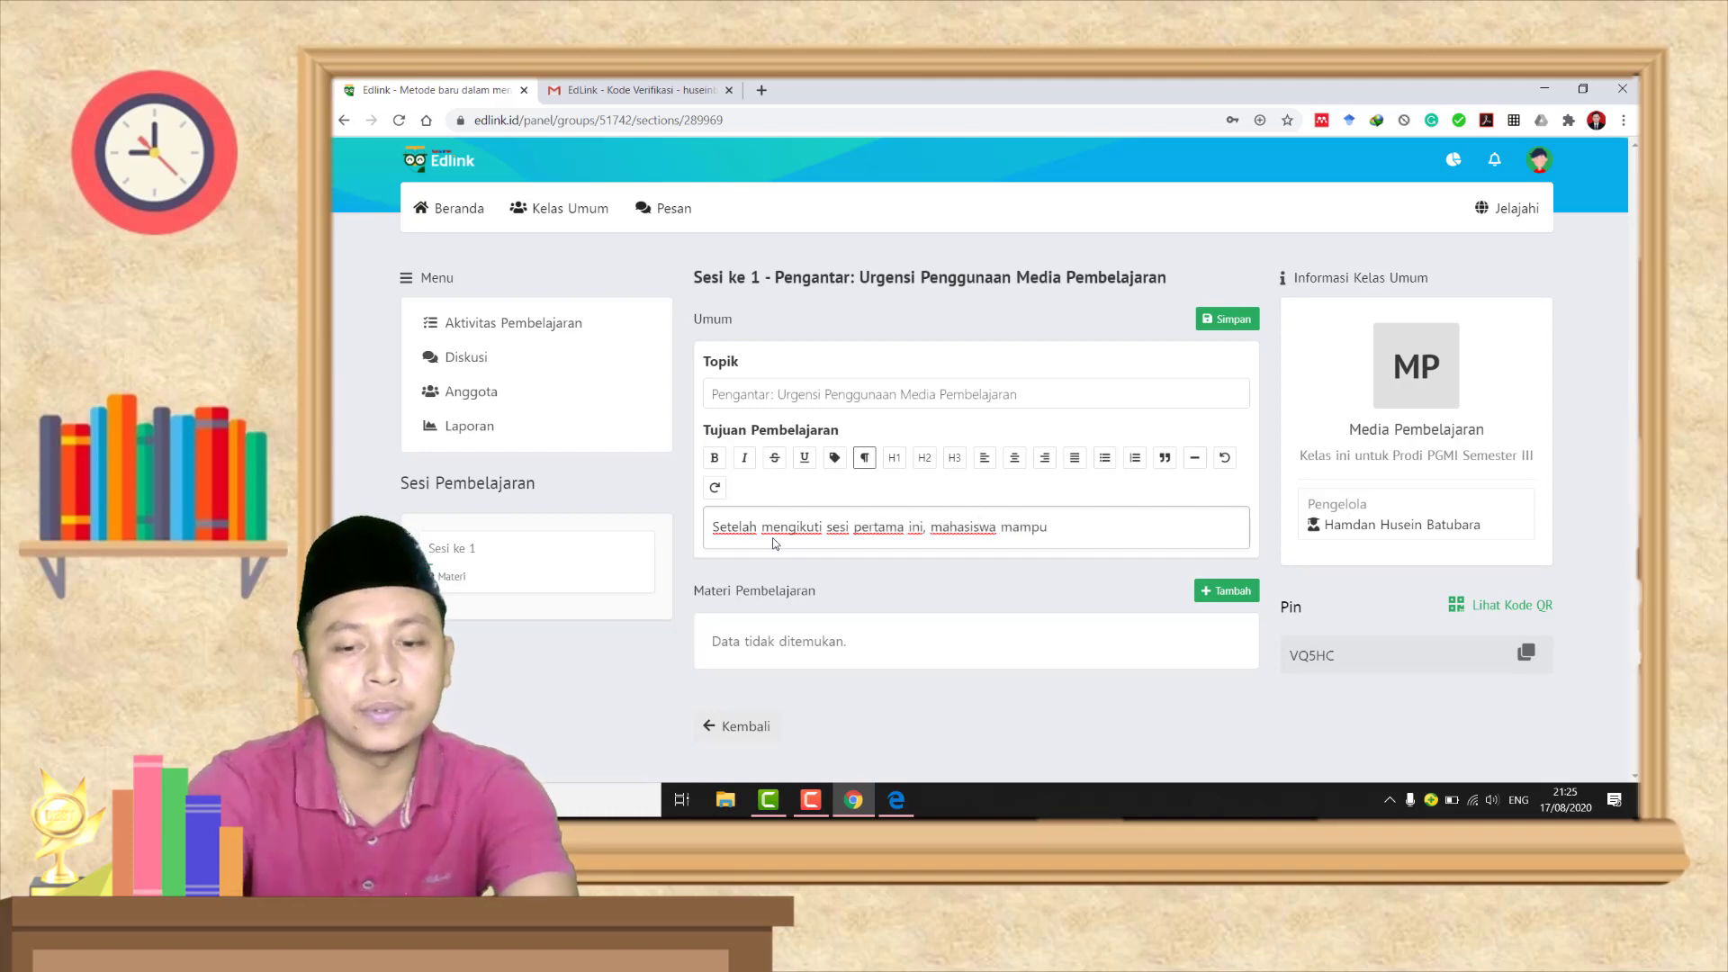
{"action": "type", "text": ":"}
{"action": "key", "text": "Return"}
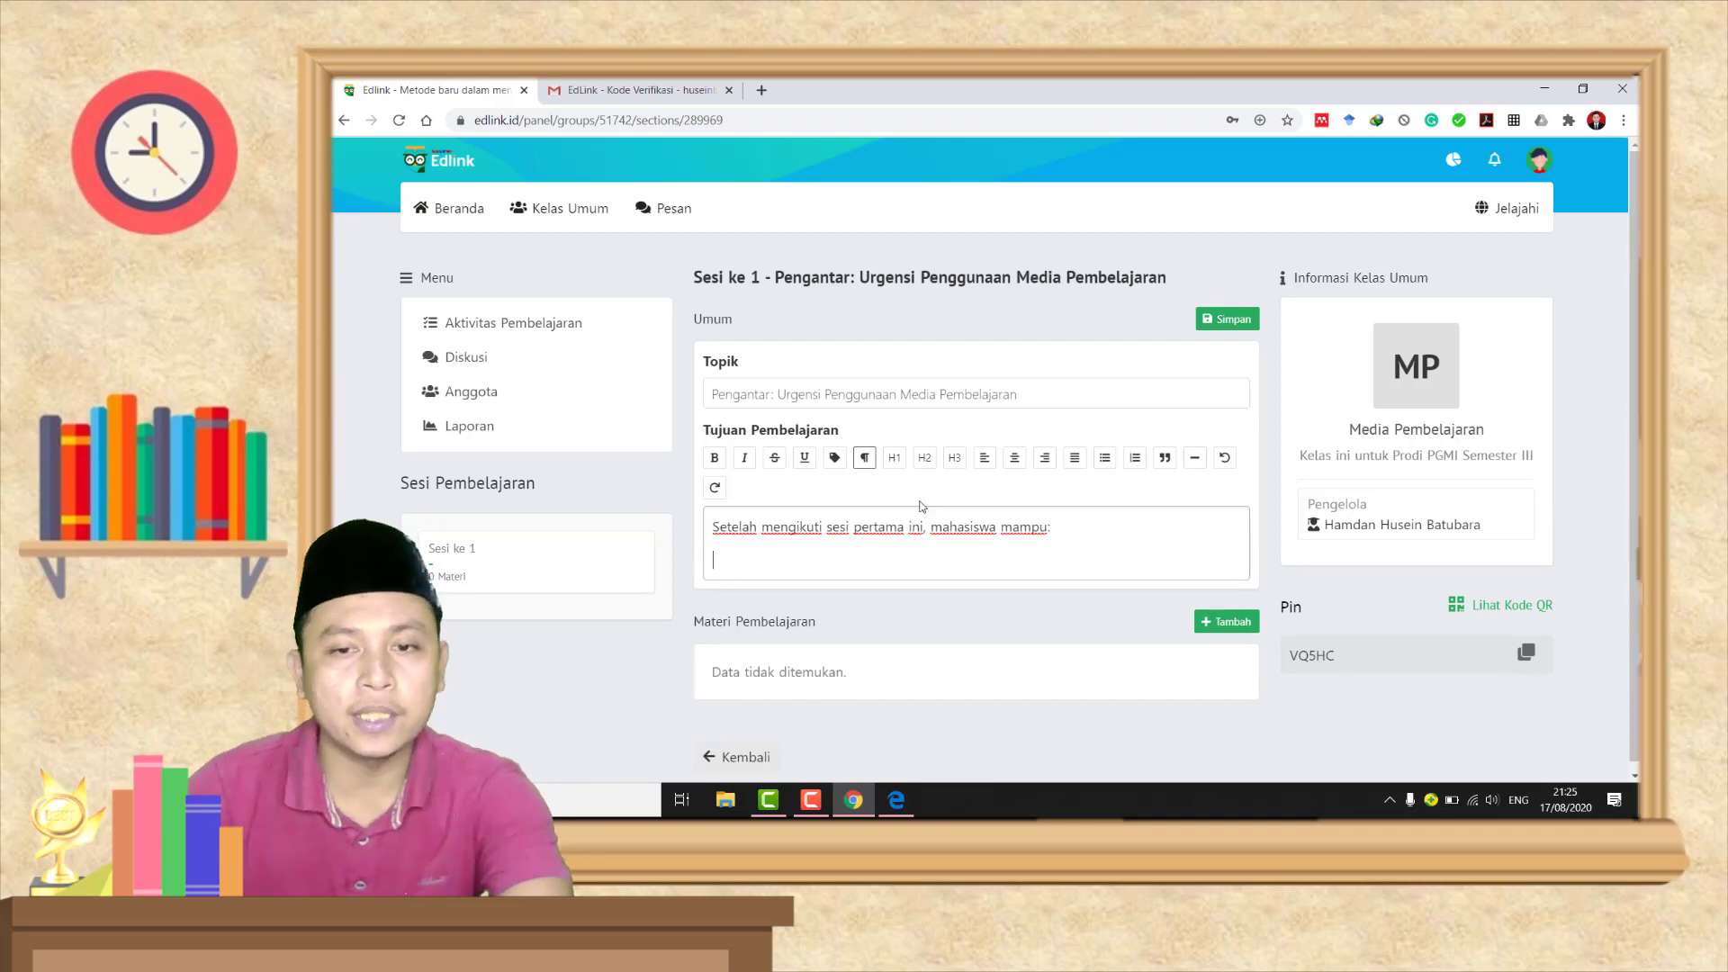
{"action": "left_click", "coordinate": [1135, 457]}
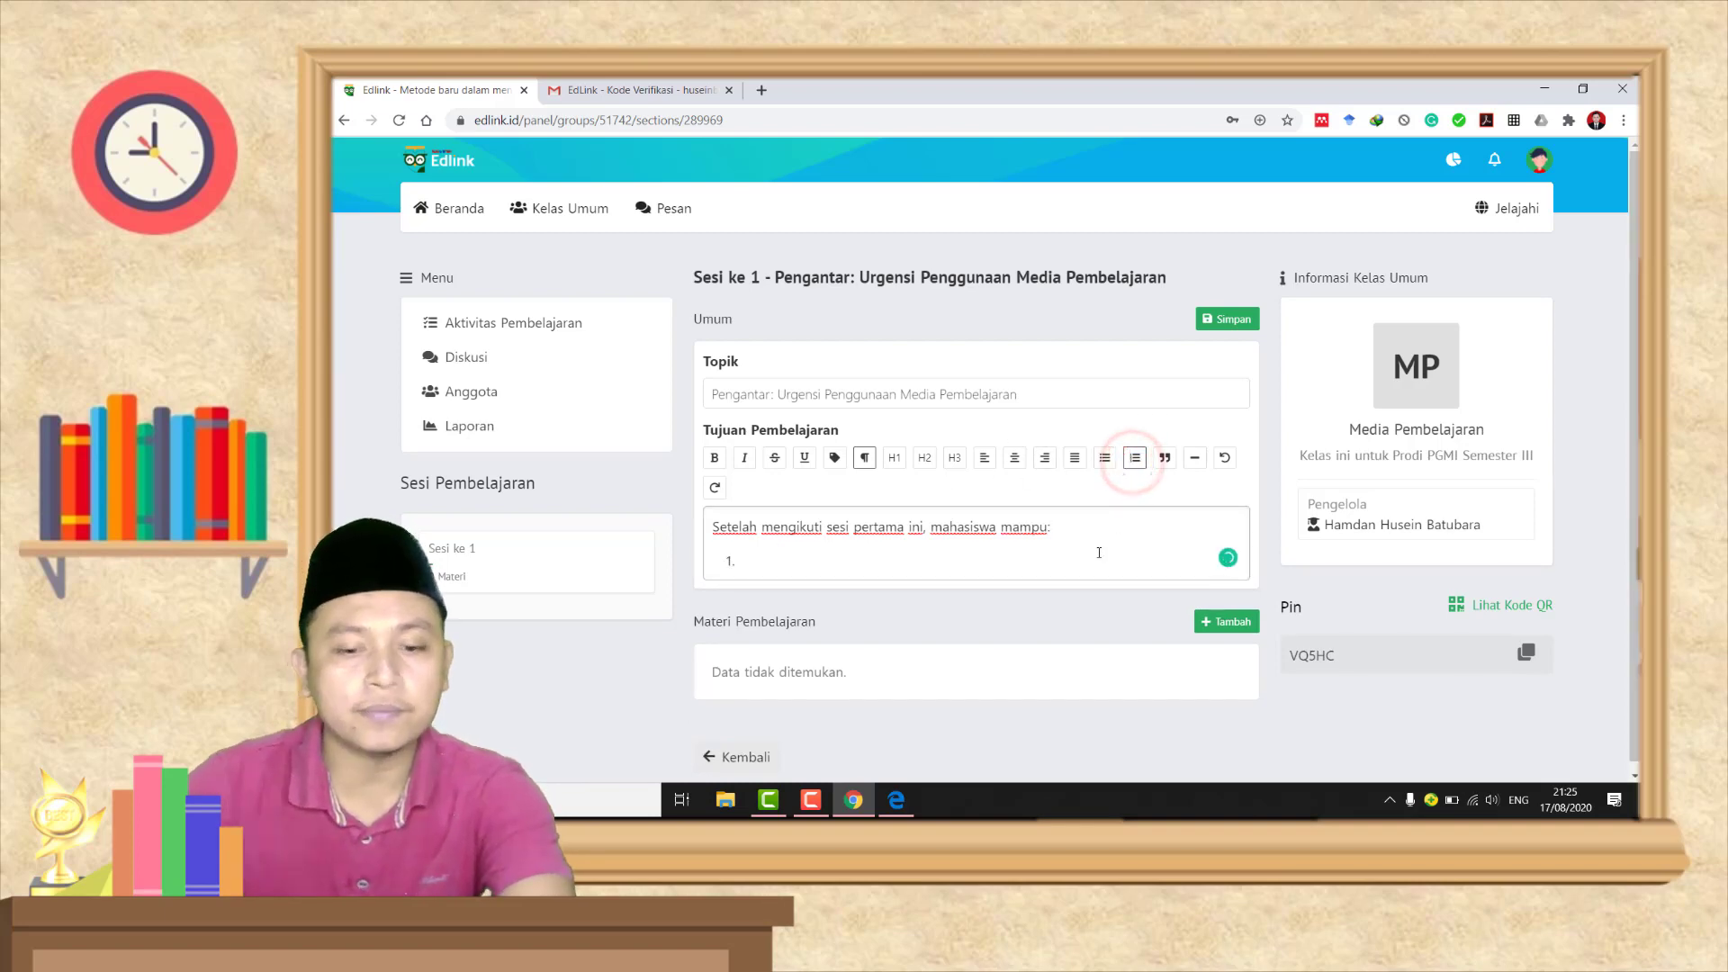
- List the four objectives: pengertian, fungsi, ragam and landasan penggunaan media pembelajaran
{"action": "type", "text": "Menjelaskan pengertian media pembelajaran"}
{"action": "key", "text": "Return"}
{"action": "type", "text": "Menjelaskan fungsi media pembelajaran"}
{"action": "key", "text": "Return"}
{"action": "type", "text": "Mengetahui ragam media pembelajaran"}
{"action": "key", "text": "Return"}
{"action": "type", "text": "Menjelaskan"}
{"action": "key", "text": "BackSpace"}
{"action": "key", "text": "BackSpace"}
{"action": "key", "text": "BackSpace"}
{"action": "key", "text": "BackSpace"}
{"action": "key", "text": "BackSpace"}
{"action": "key", "text": "BackSpace"}
{"action": "key", "text": "BackSpace"}
{"action": "key", "text": "BackSpace"}
{"action": "key", "text": "BackSpace"}
{"action": "key", "text": "BackSpace"}
{"action": "type", "text": "enganalisis landasan penggunaan media pembelajaran"}
- Change item 3's verb from 'Mengetahui' to 'Menjelaskan' and review the entries
{"action": "key", "text": "Up"}
{"action": "key", "text": "Home"}
{"action": "key", "text": "ctrl+shift+Right"}
{"action": "type", "text": "Menjelaskan"}
{"action": "key", "text": "ctrl+shift+Left"}
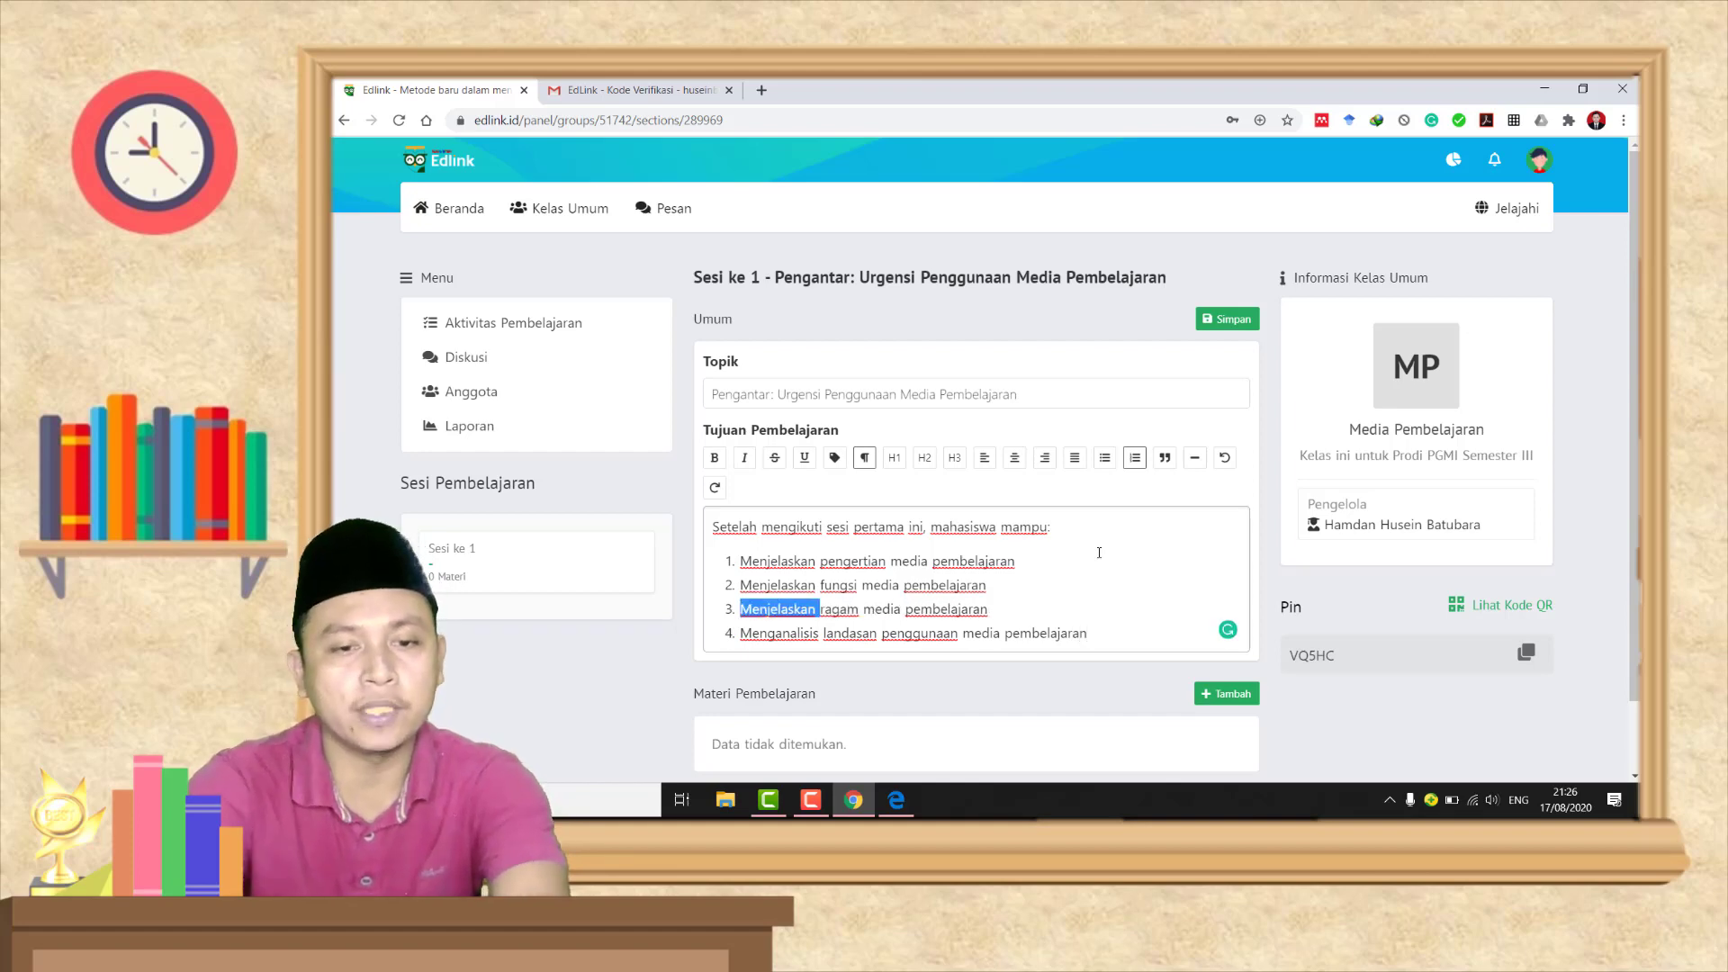
{"action": "left_click", "coordinate": [1127, 632]}
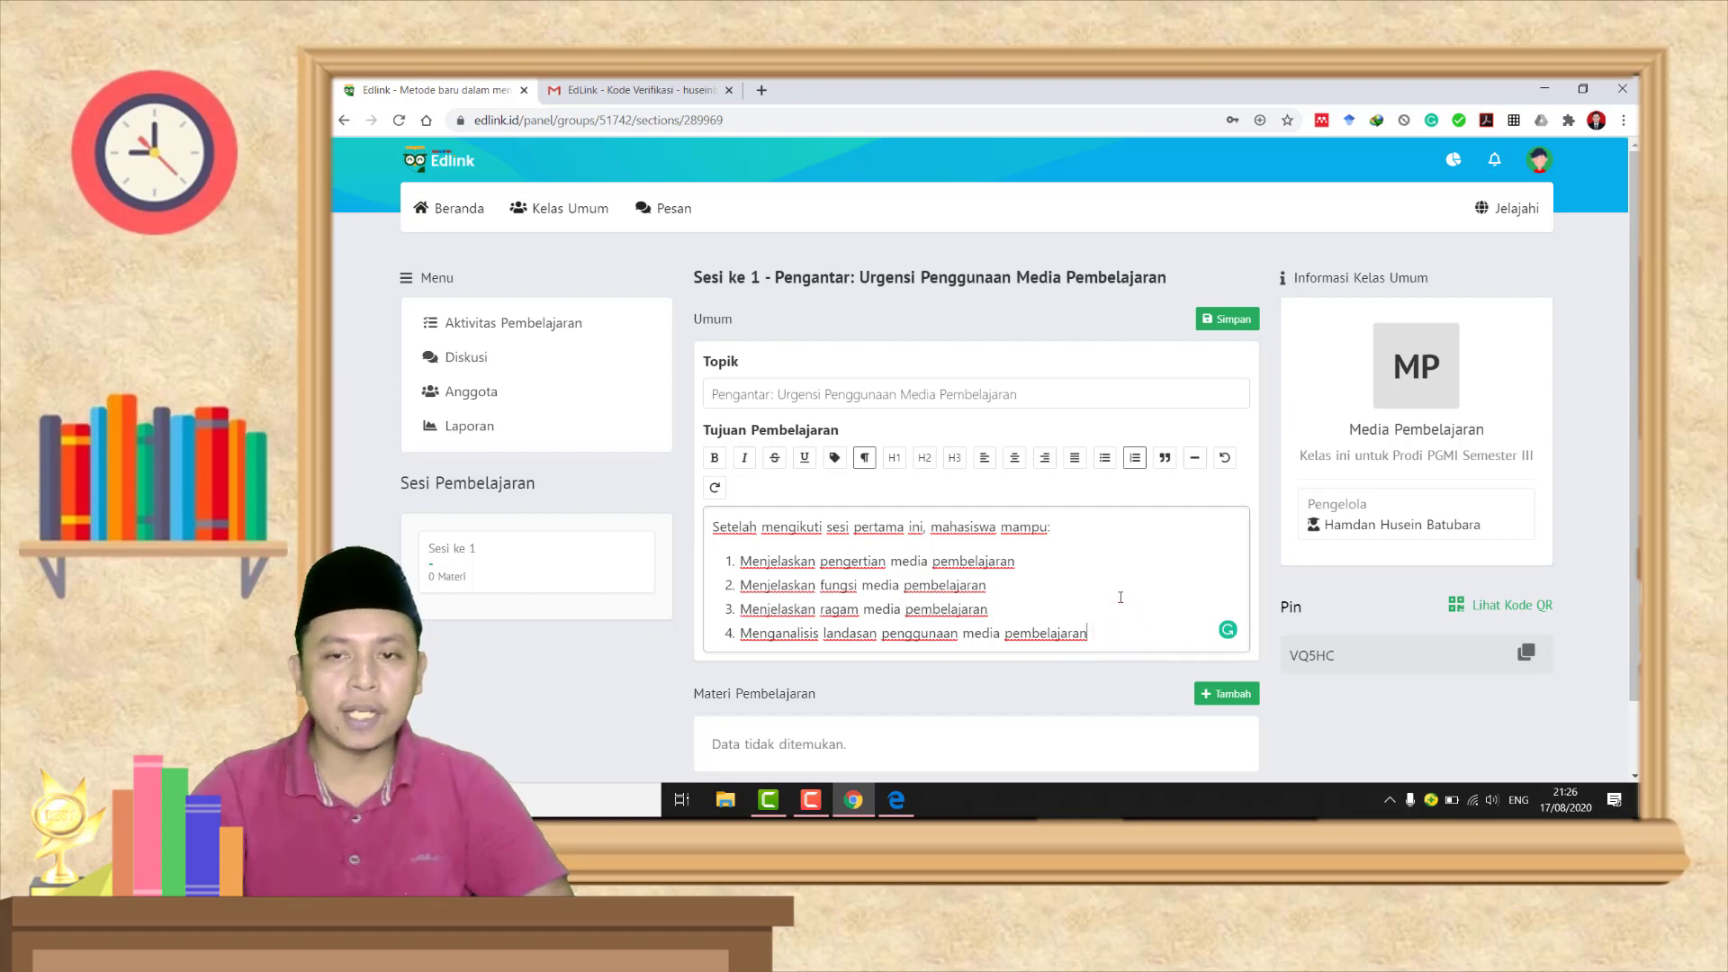
{"action": "left_click", "coordinate": [796, 392]}
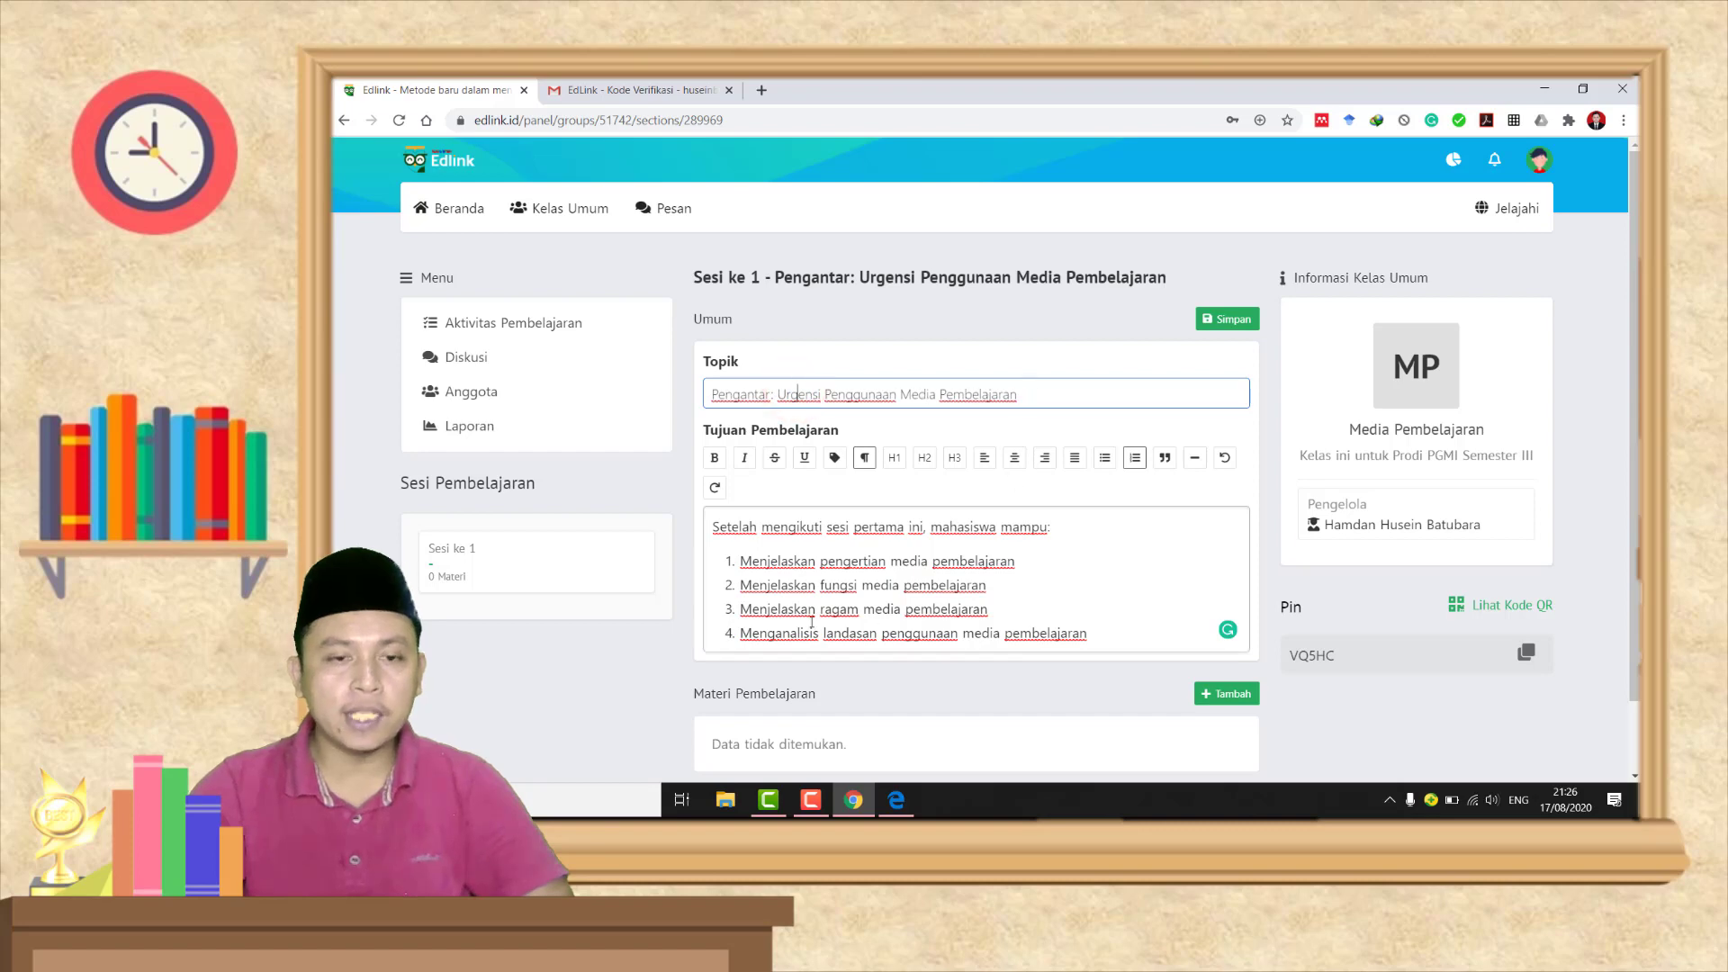
{"action": "left_click", "coordinate": [1108, 632]}
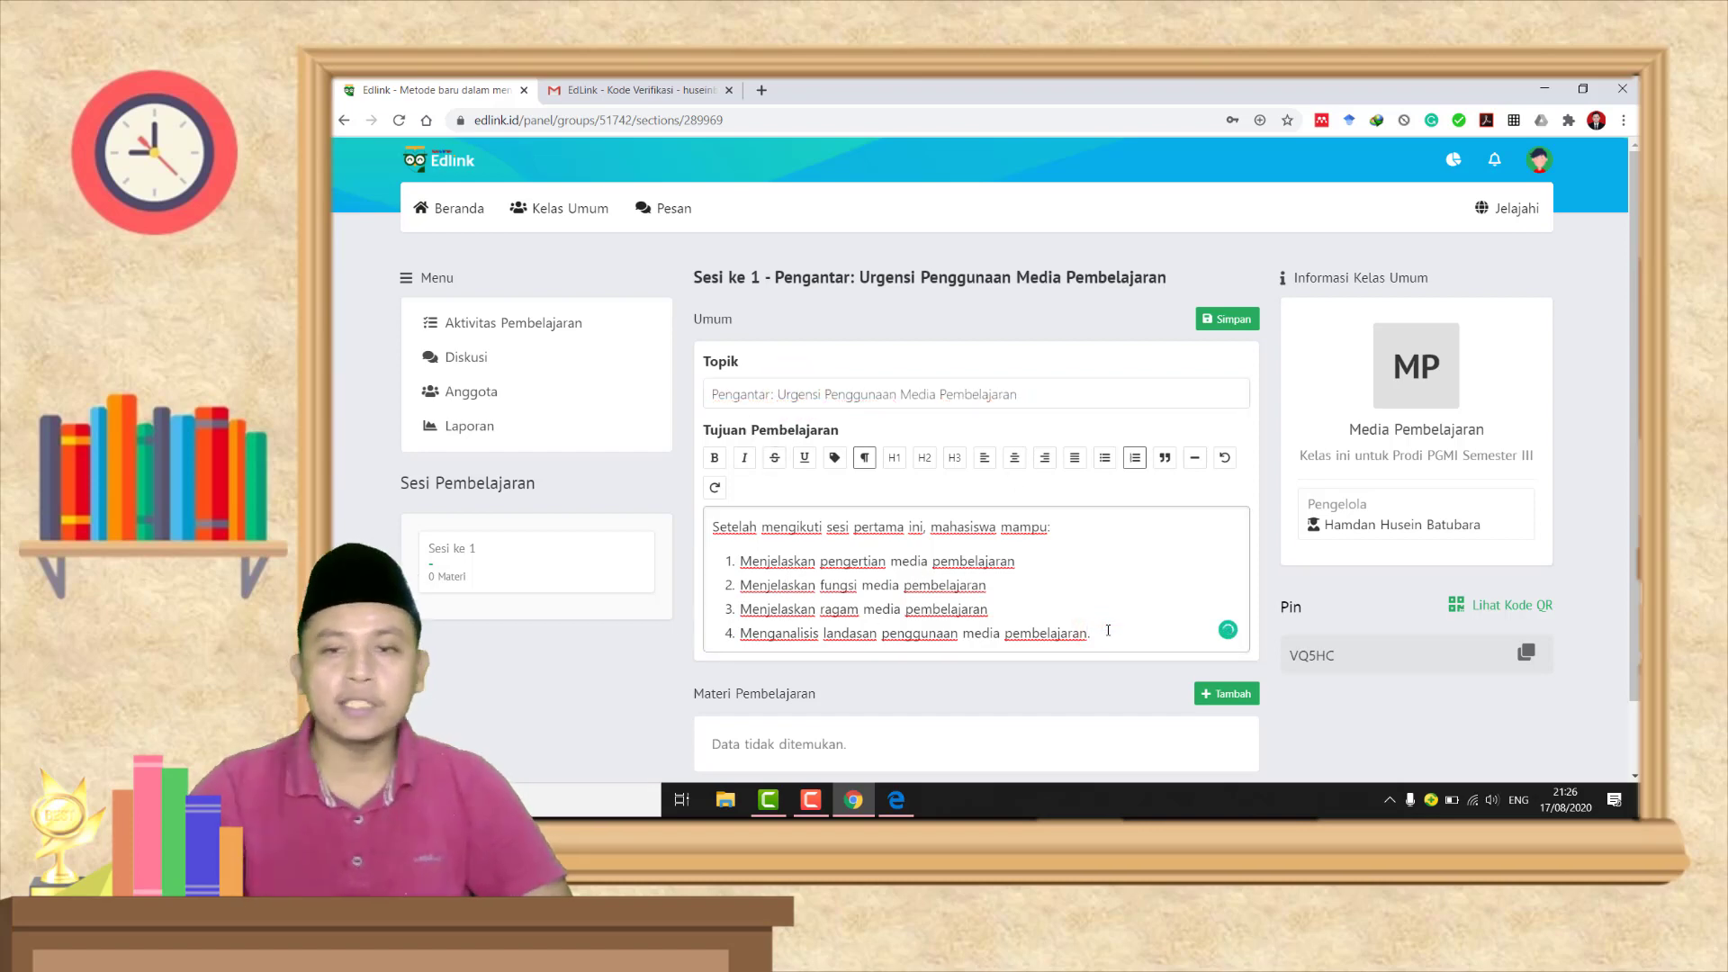
- Save the Sesi ke 1 details and bring up the Tambah Materi dialog
{"action": "left_click", "coordinate": [1233, 321]}
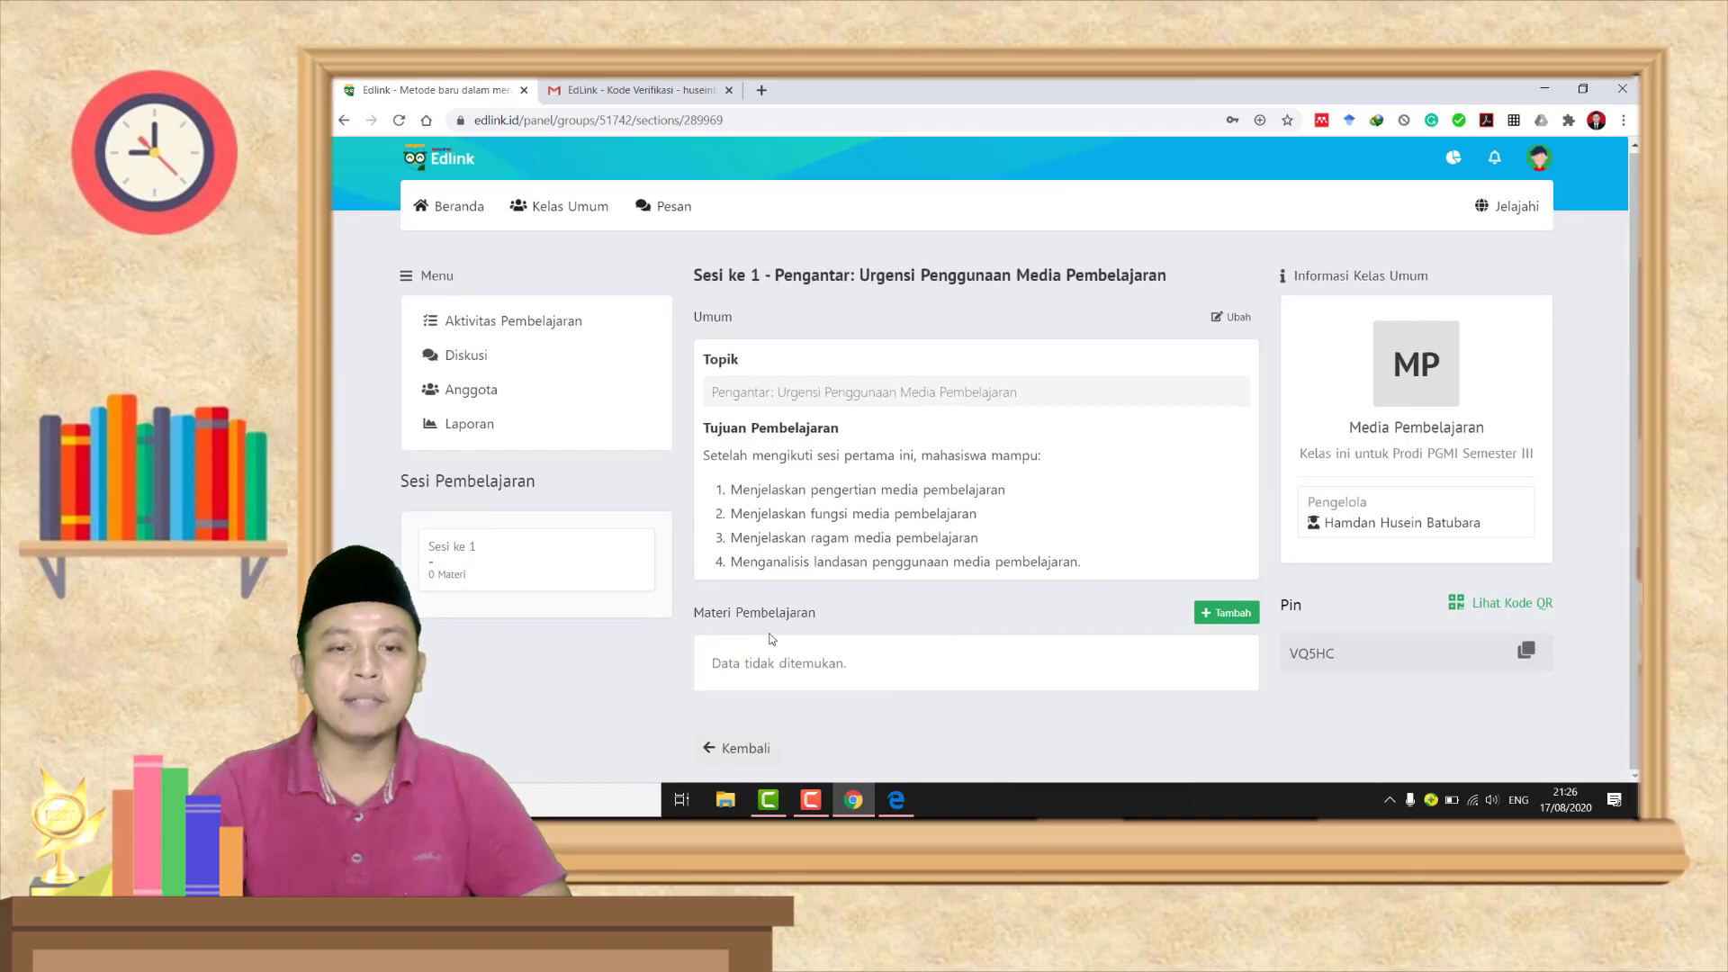
{"action": "left_click", "coordinate": [1220, 621]}
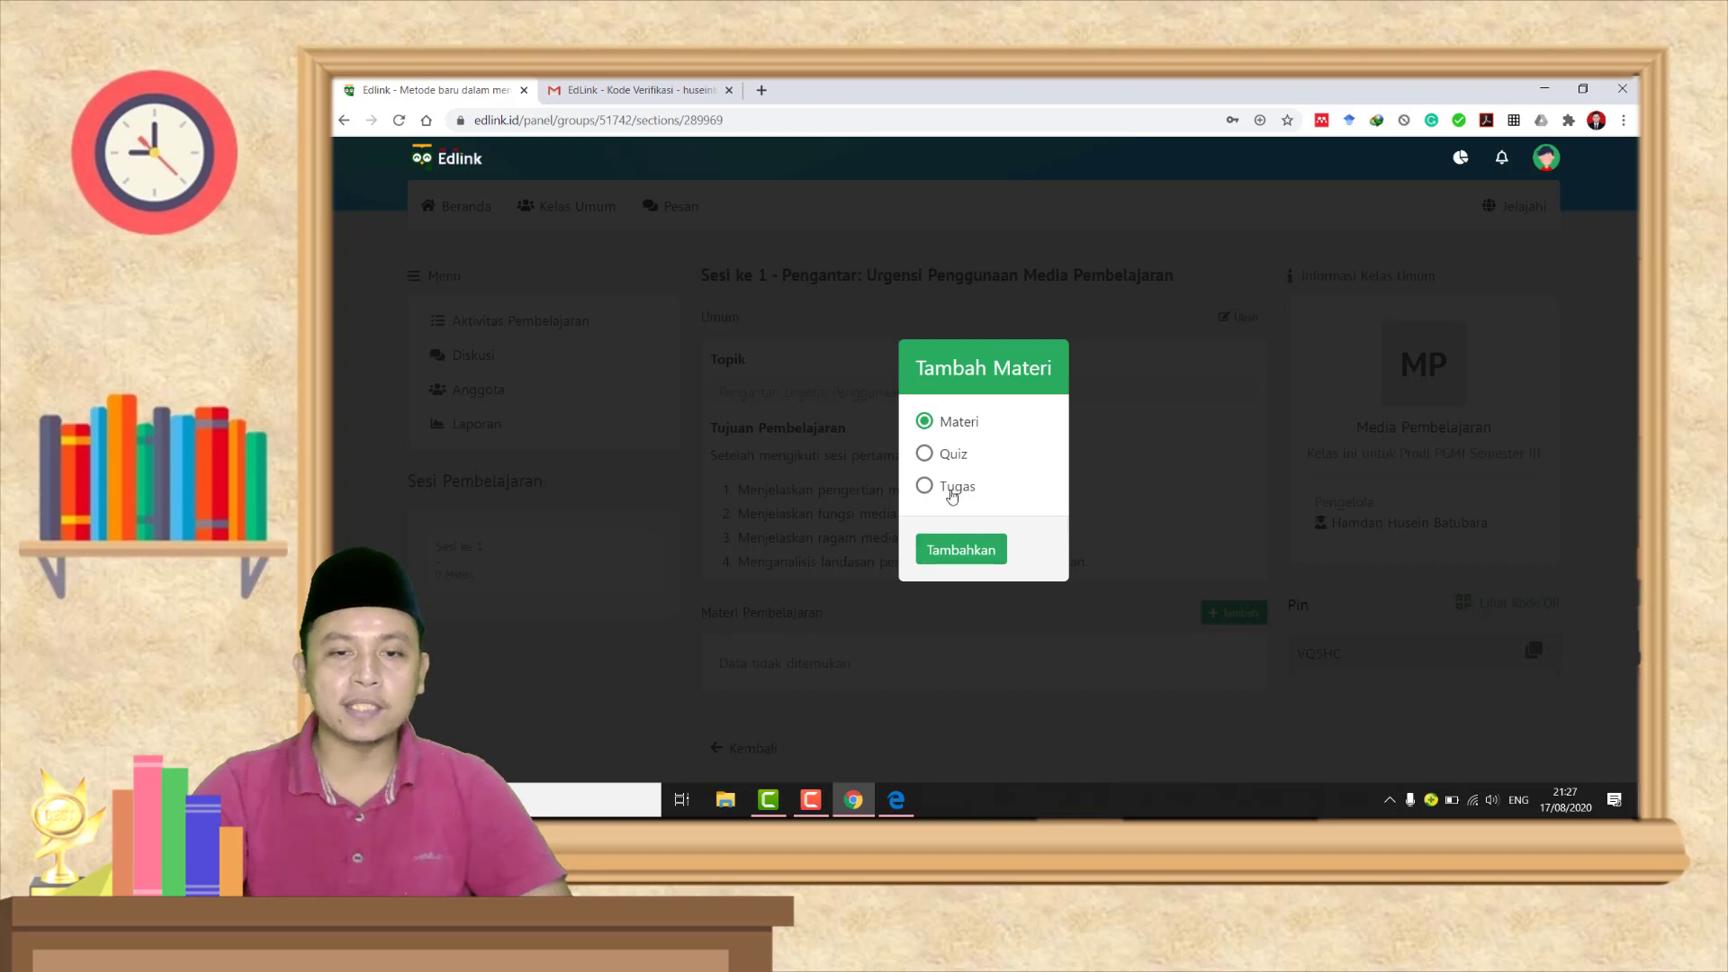
- Add a learning material and title it 'Modul Sesi 1'
{"action": "left_click", "coordinate": [966, 559]}
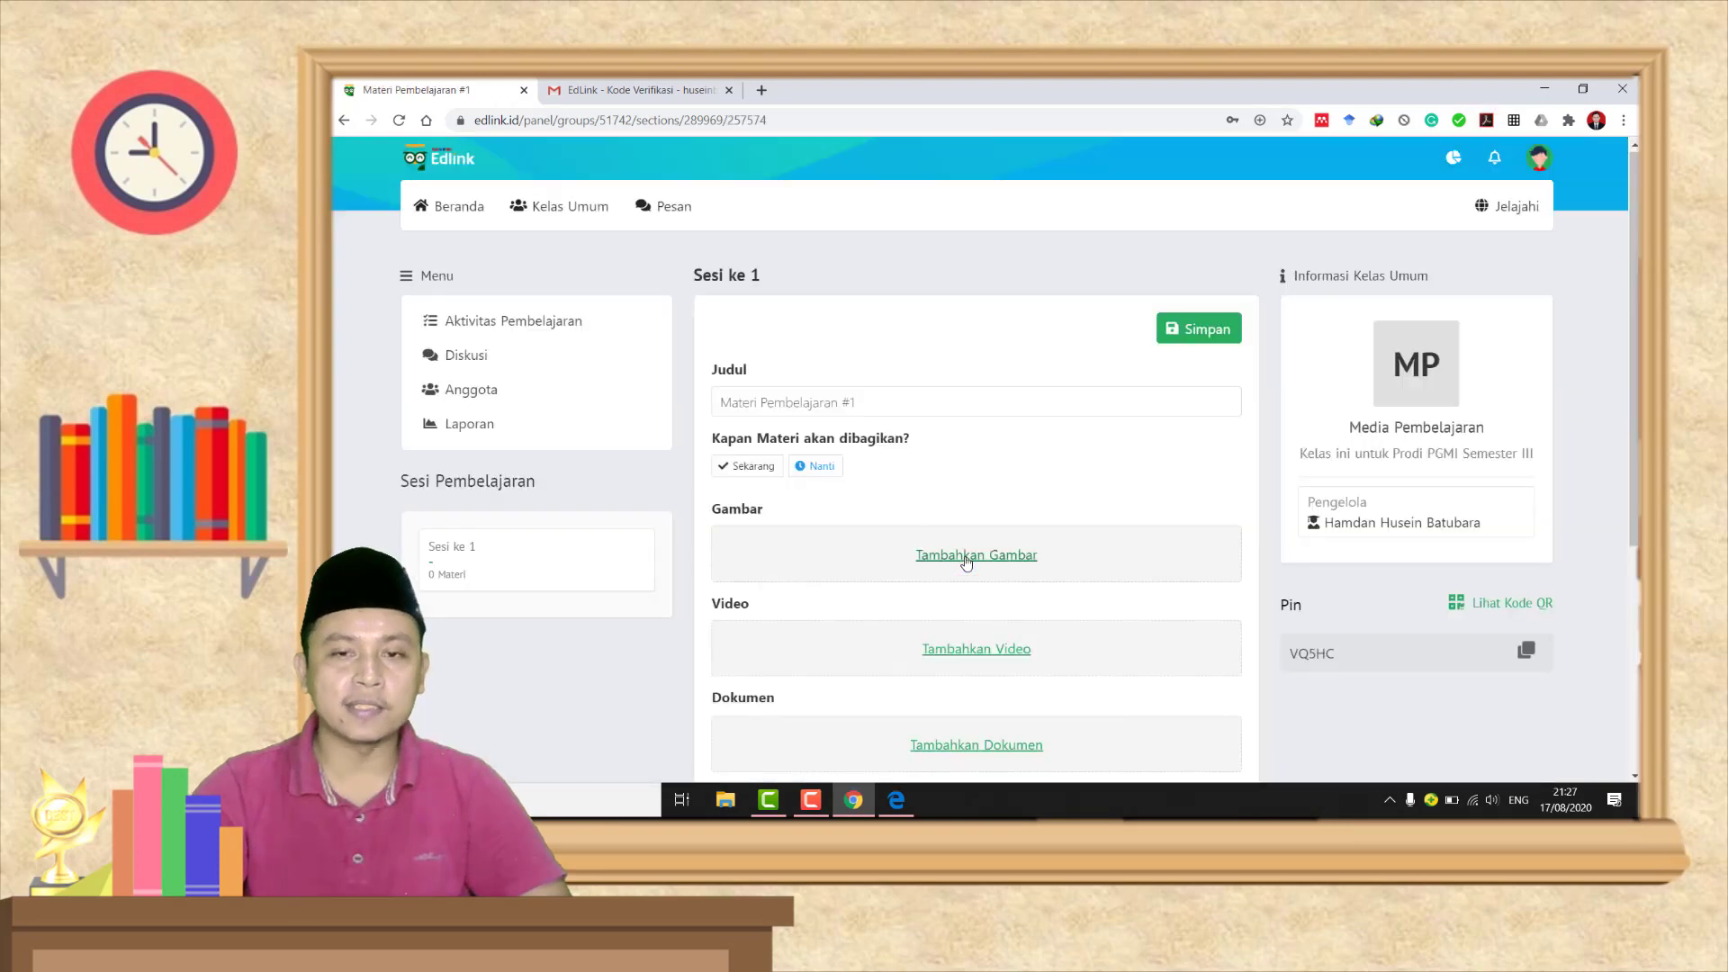
{"action": "scroll", "coordinate": [919, 624], "scroll_direction": "down", "scroll_amount": 1}
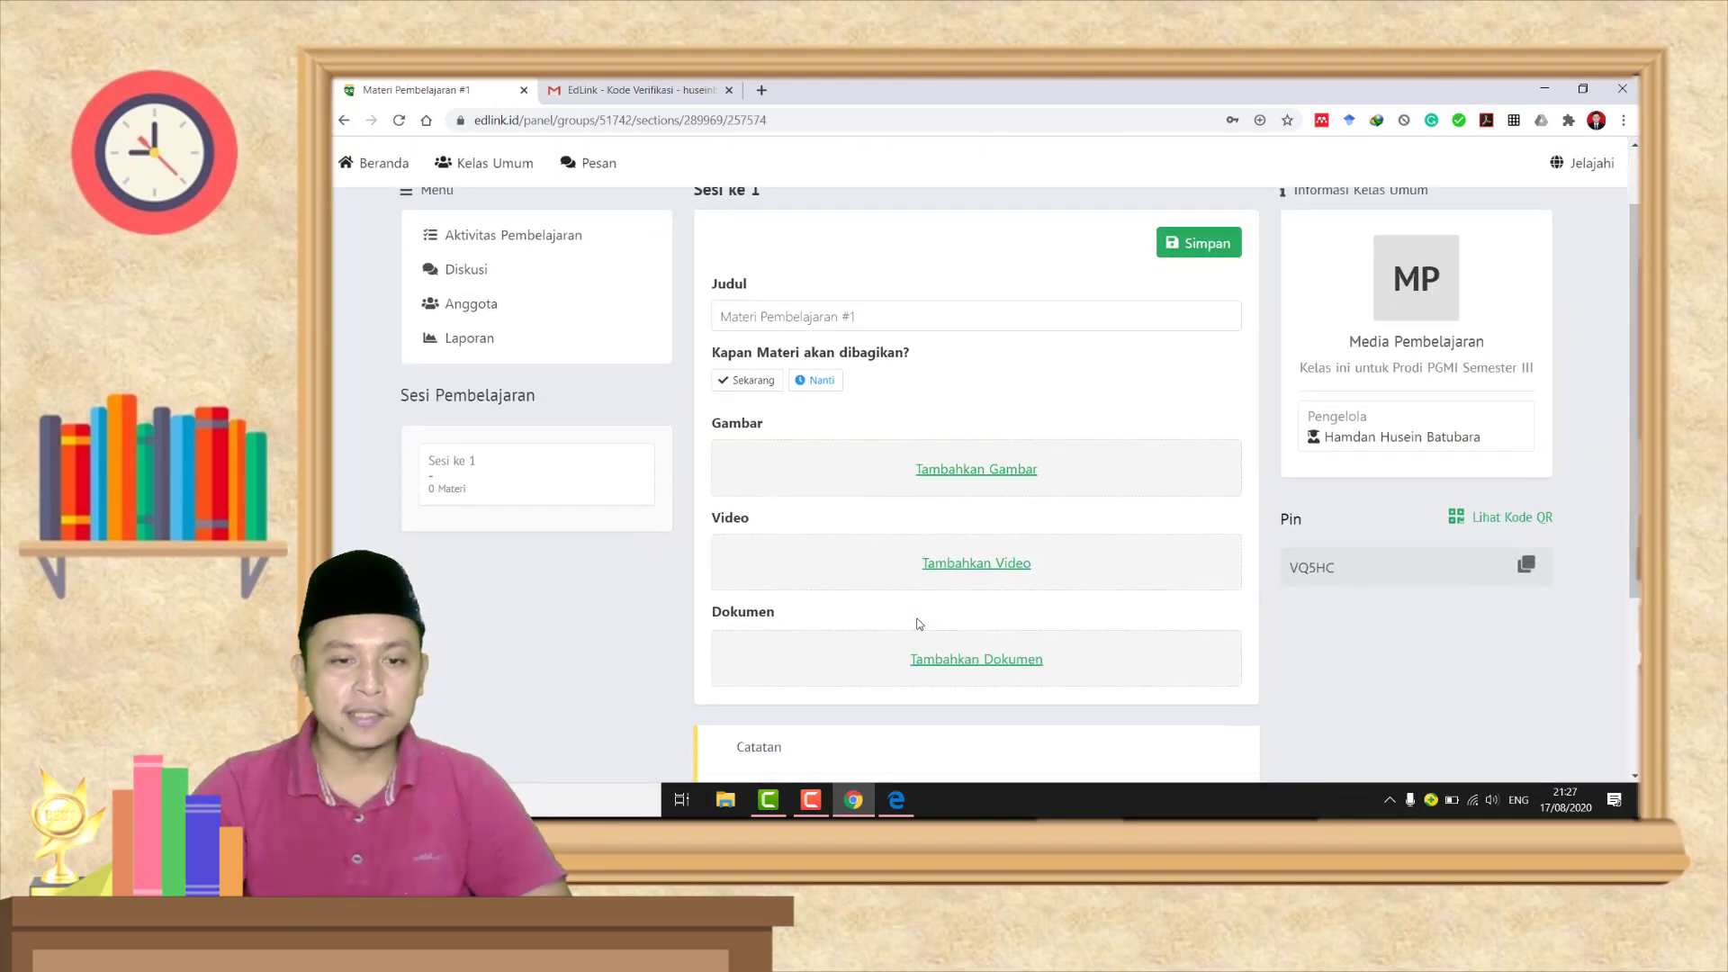
{"action": "scroll", "coordinate": [847, 432], "scroll_direction": "up", "scroll_amount": 1}
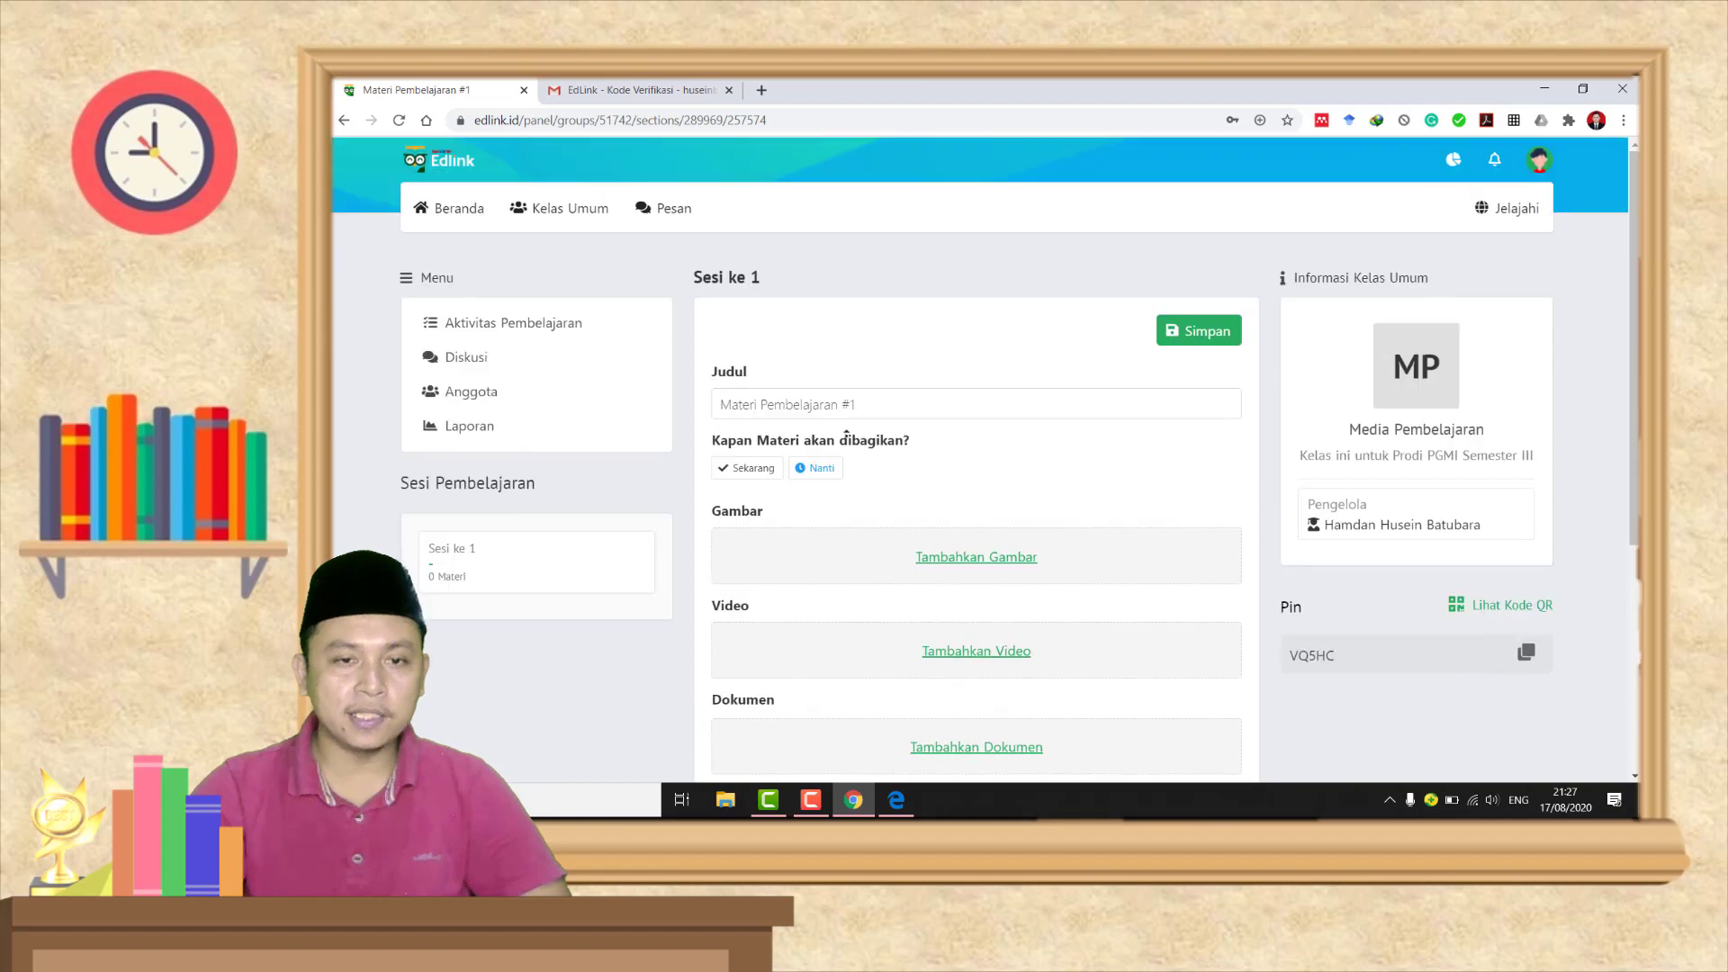
{"action": "left_click", "coordinate": [863, 407]}
{"action": "left_click", "coordinate": [825, 401]}
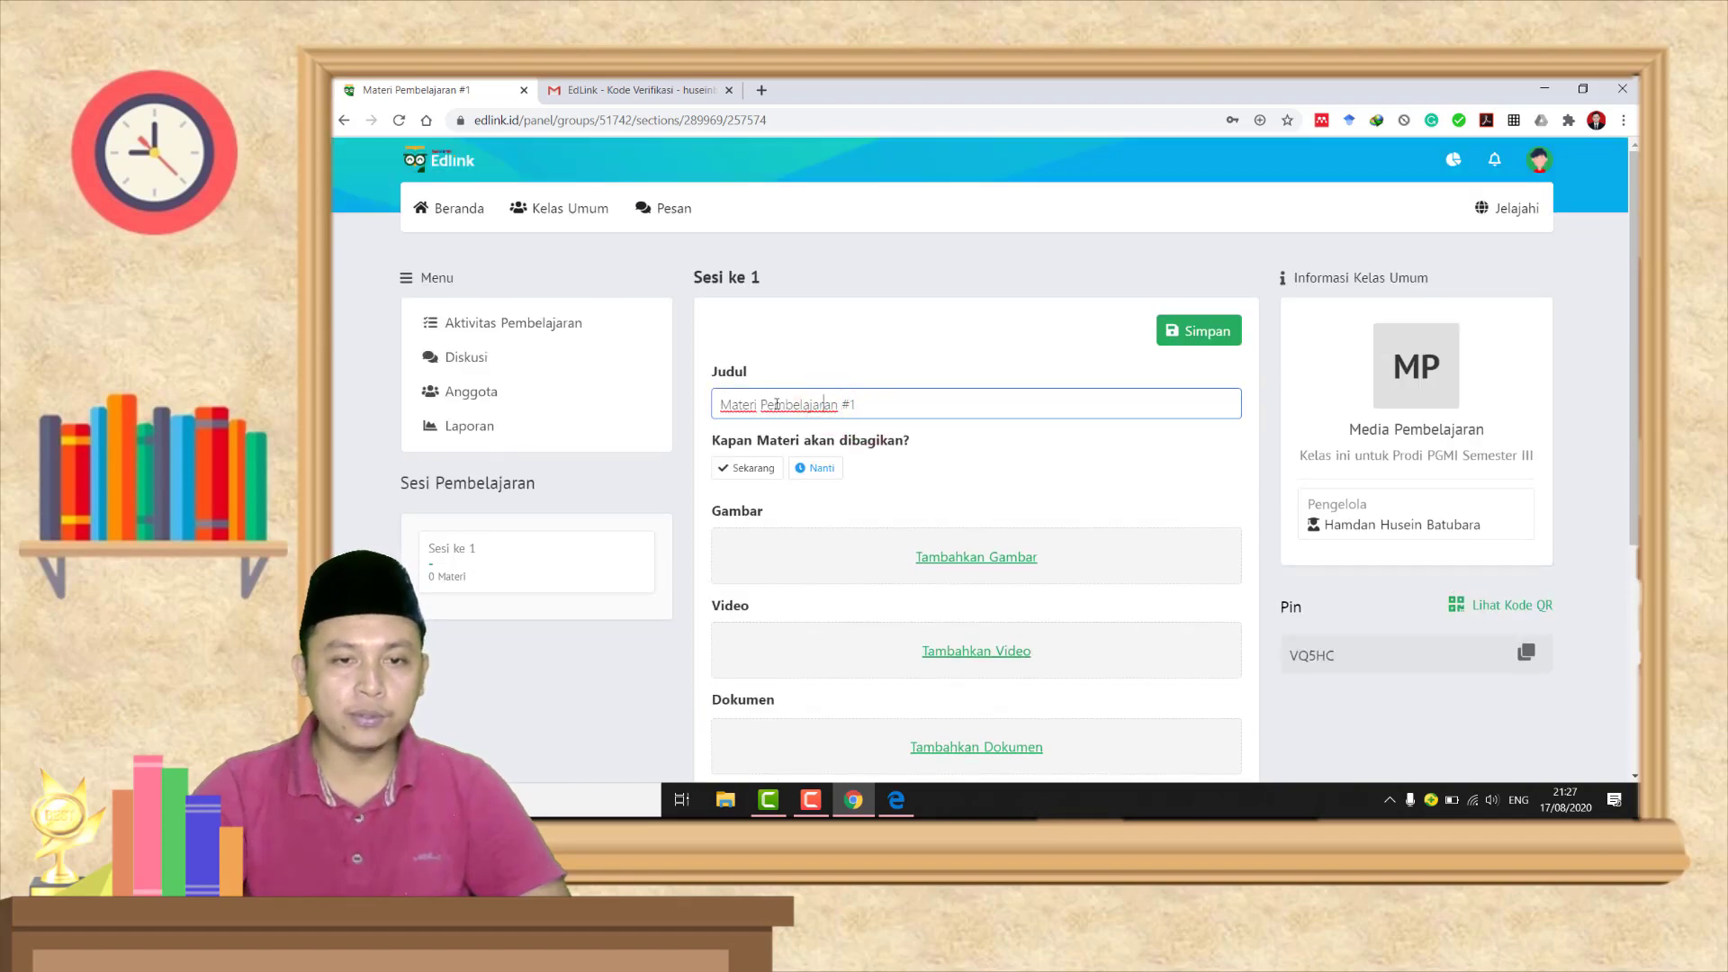
{"action": "left_click_drag", "start_coordinate": [867, 402], "coordinate": [707, 412]}
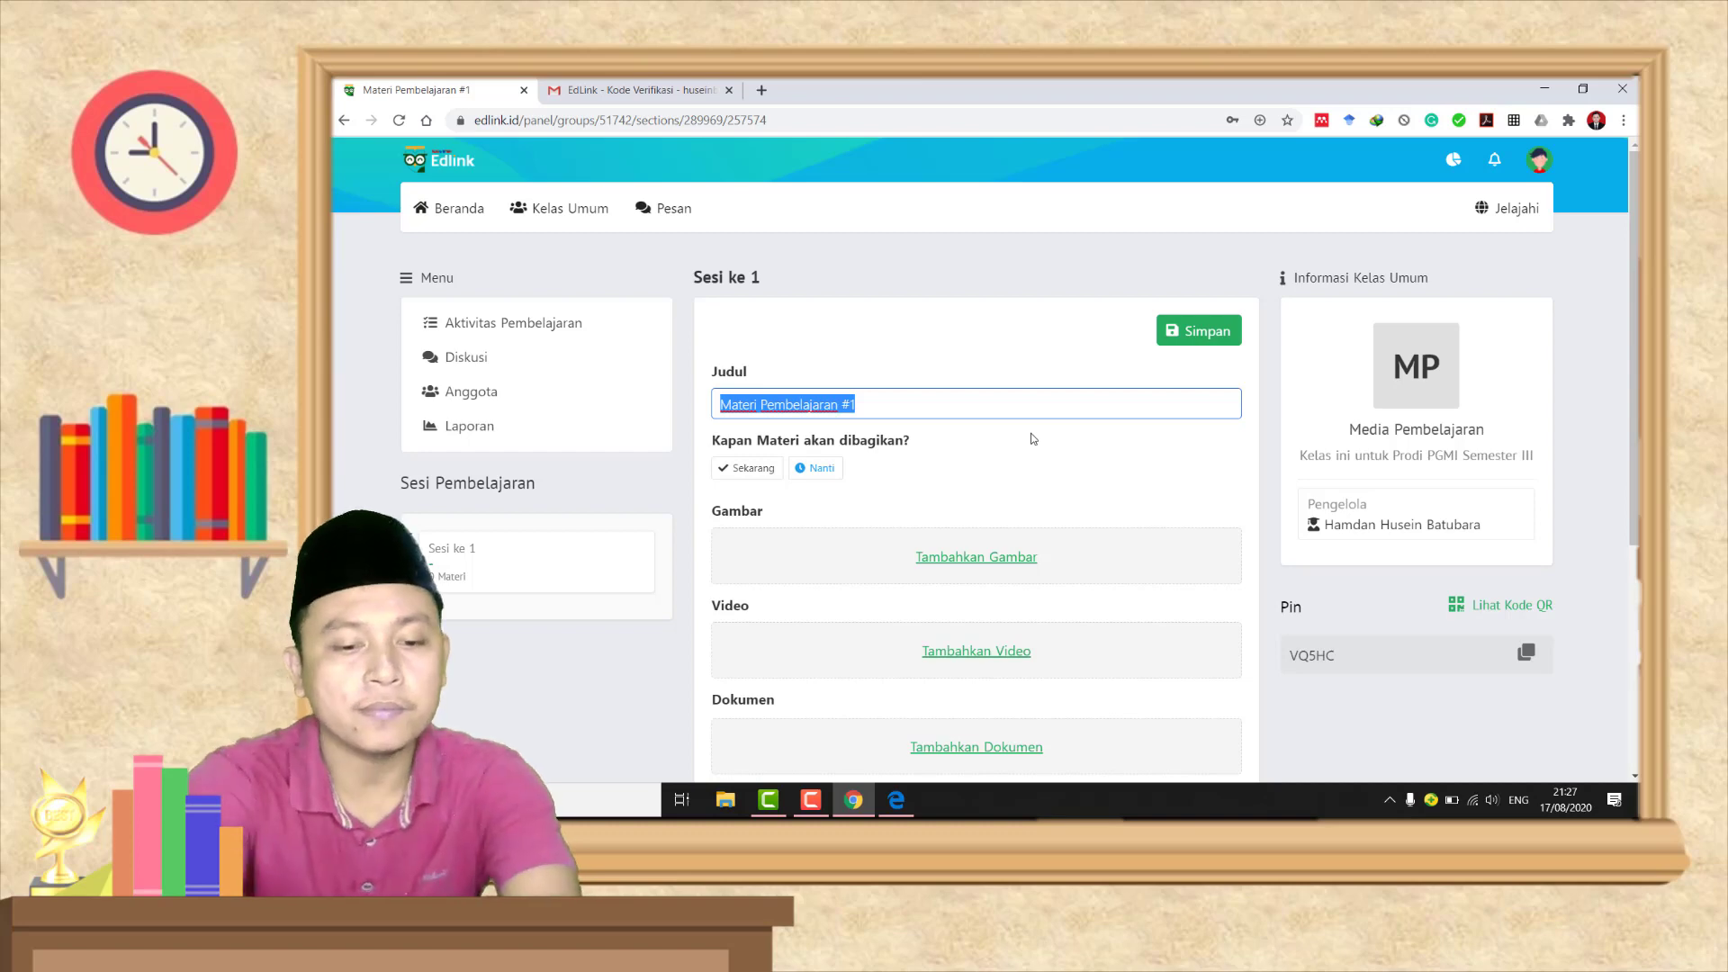
{"action": "type", "text": "Mo"}
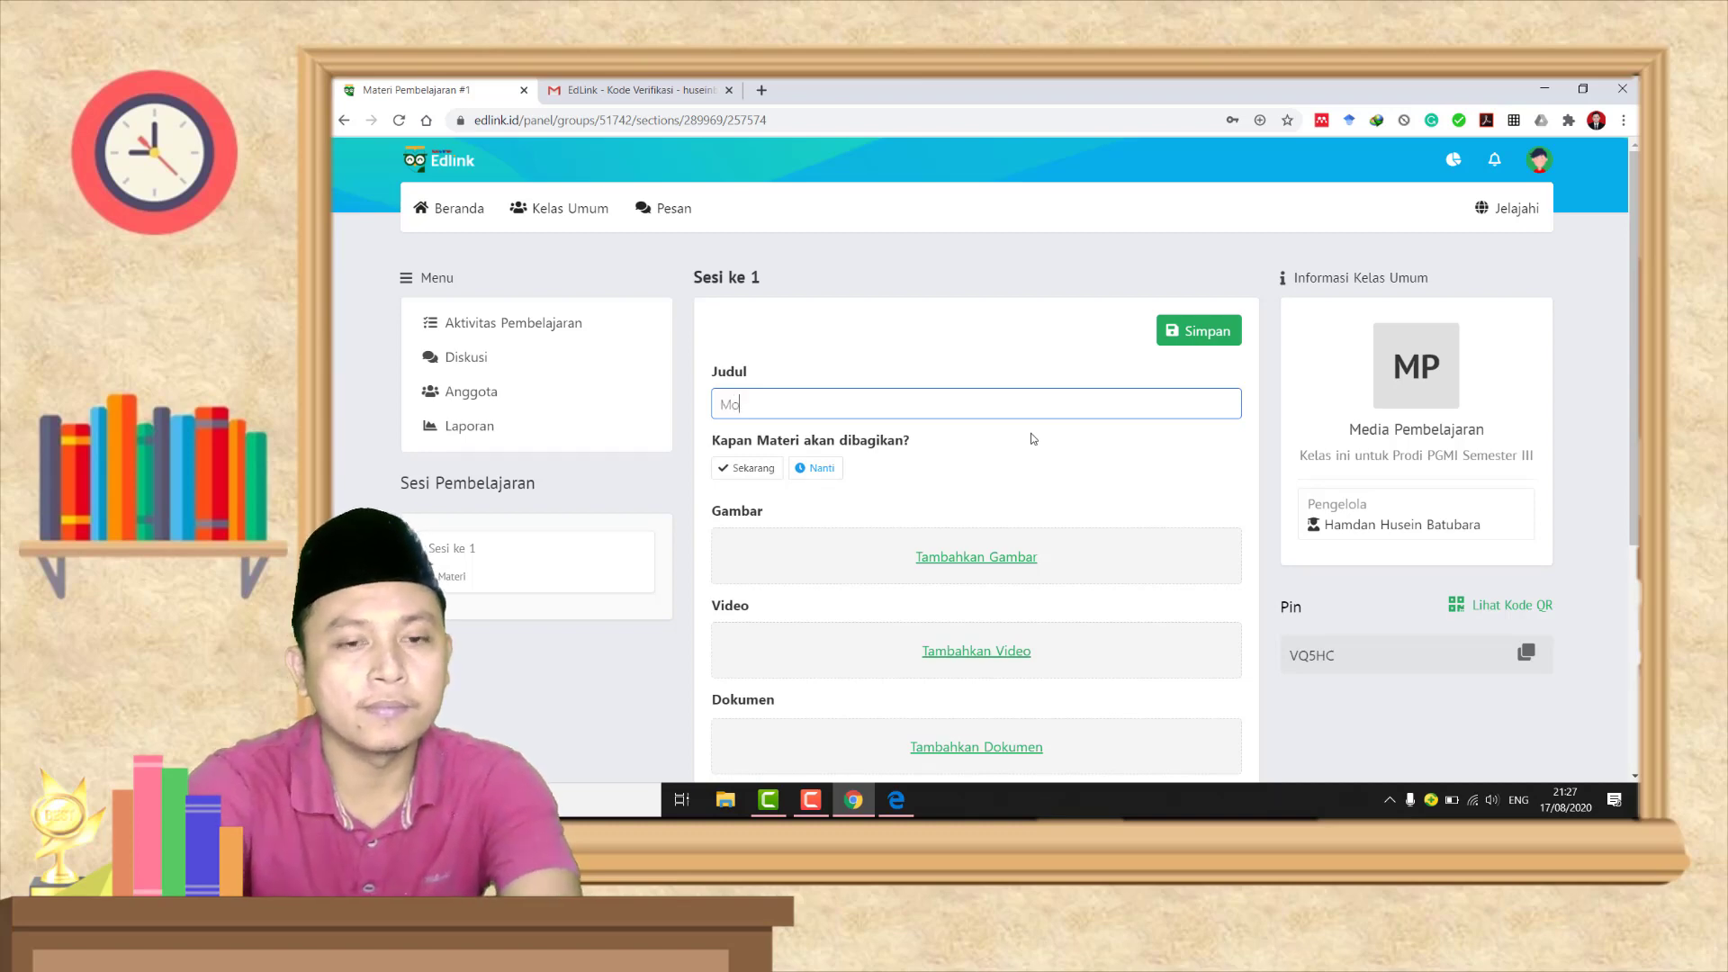
{"action": "type", "text": "dul Se"}
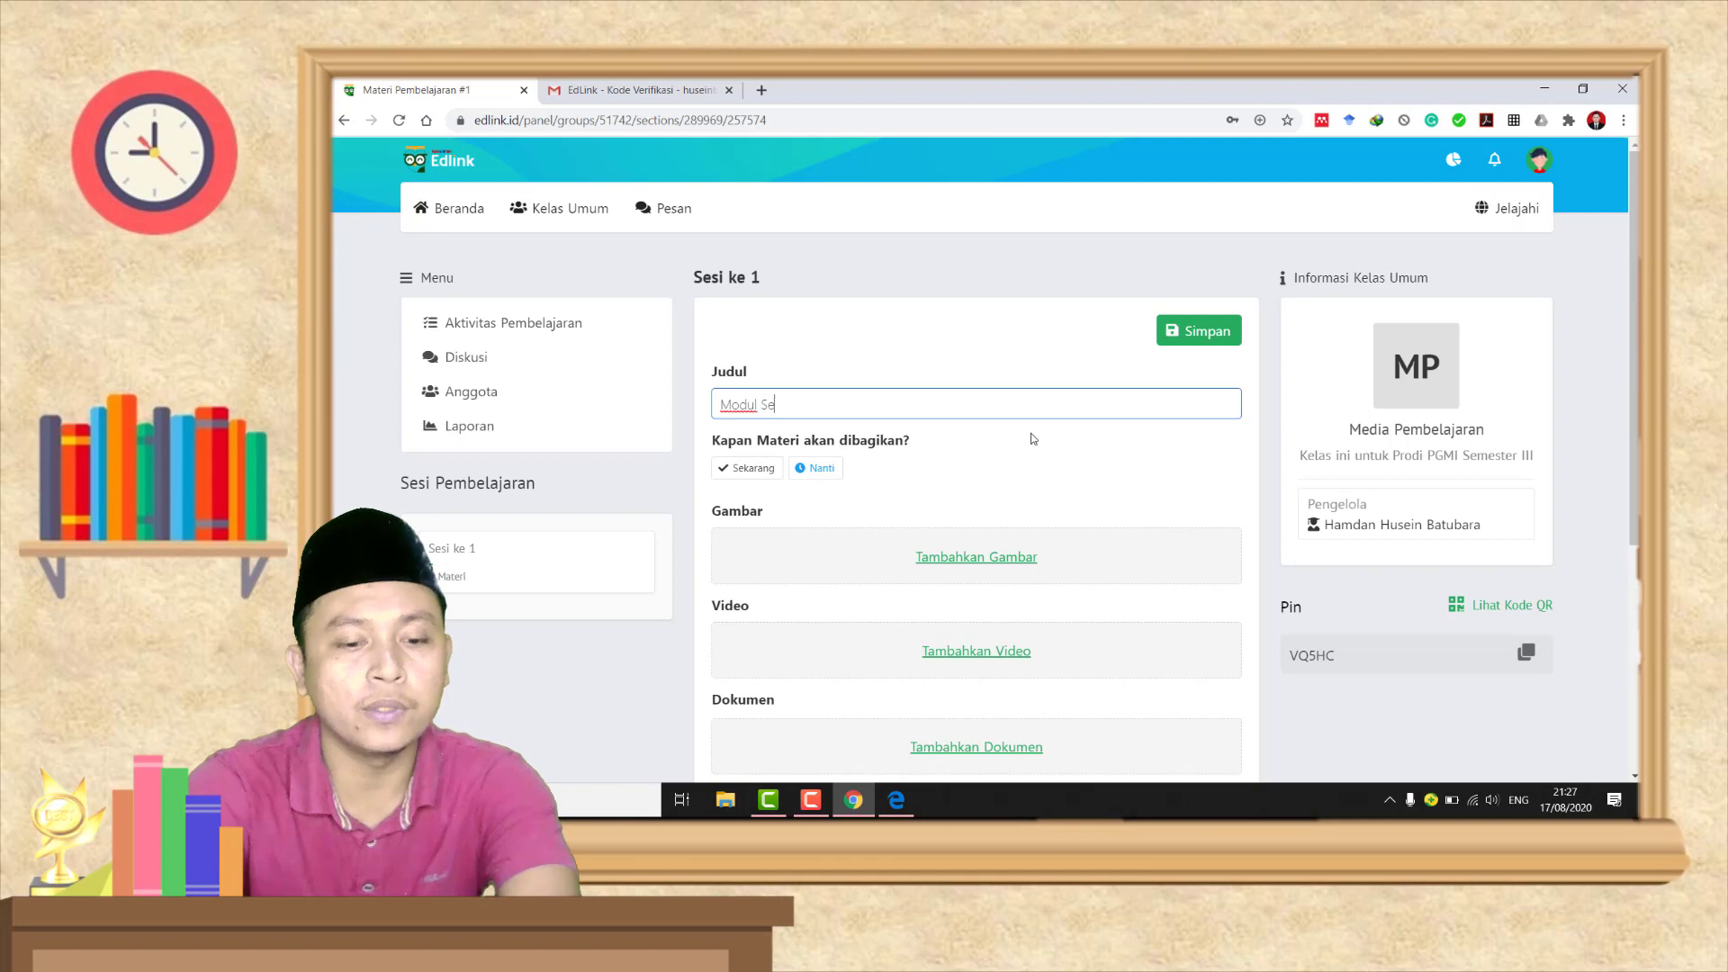
{"action": "type", "text": "si 1"}
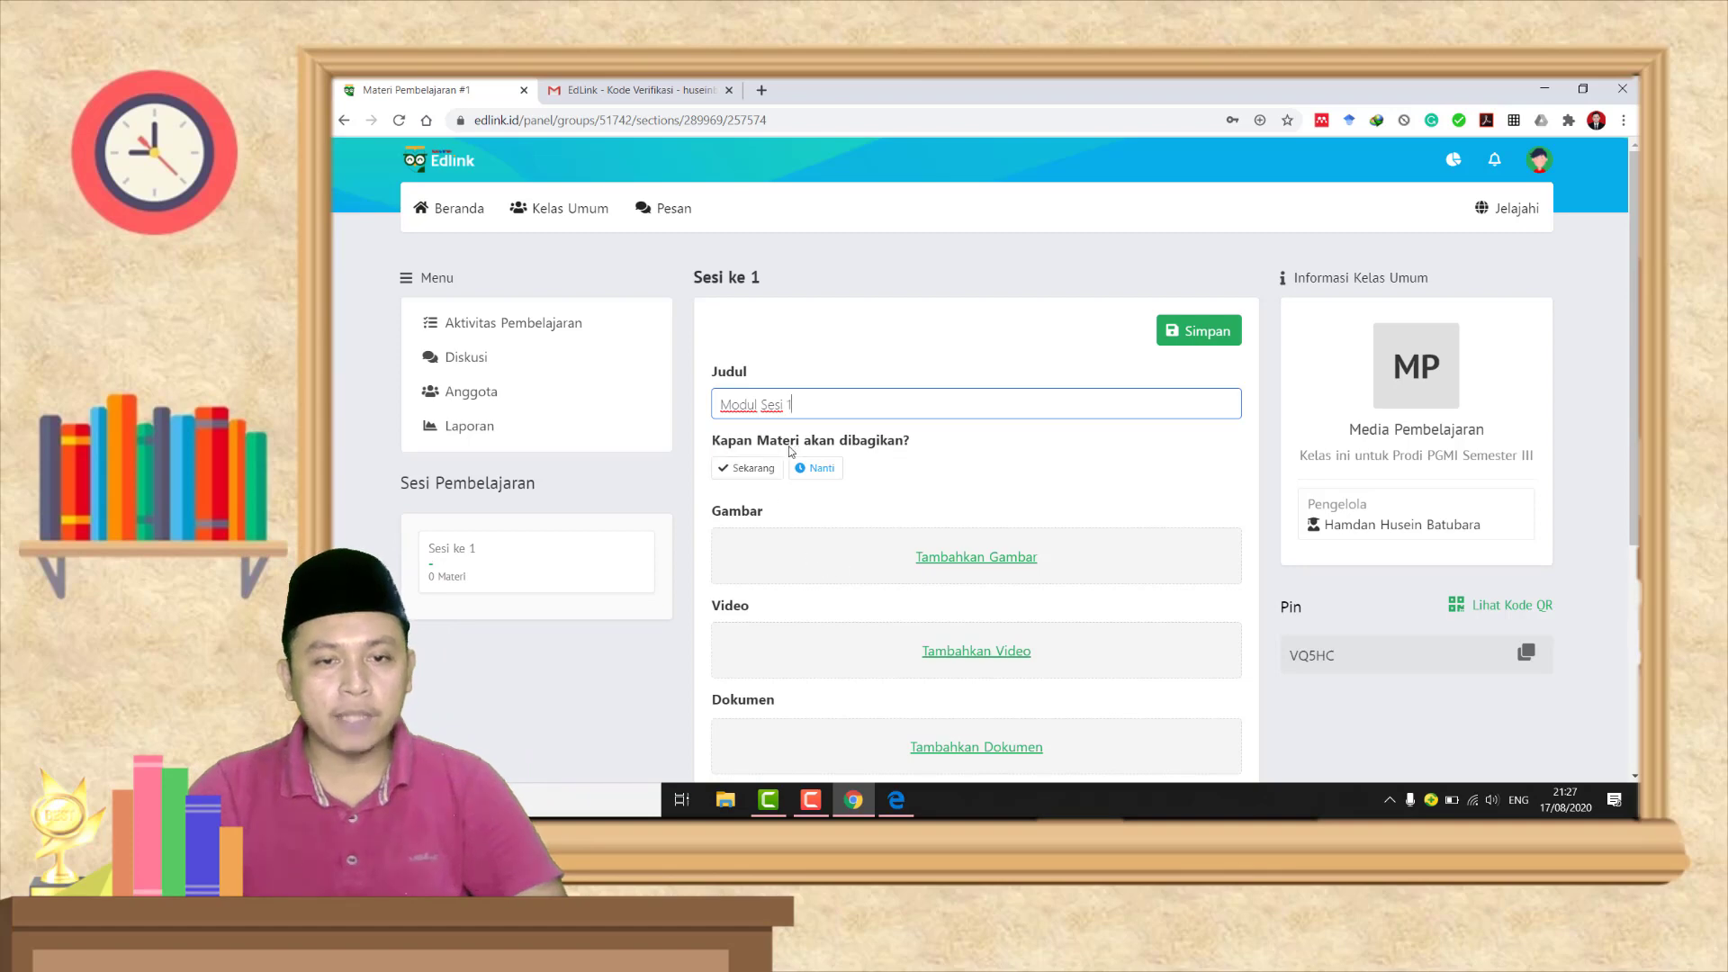
- Set the material to be shared Sekarang after trying the Nanti date picker
{"action": "left_click", "coordinate": [756, 469]}
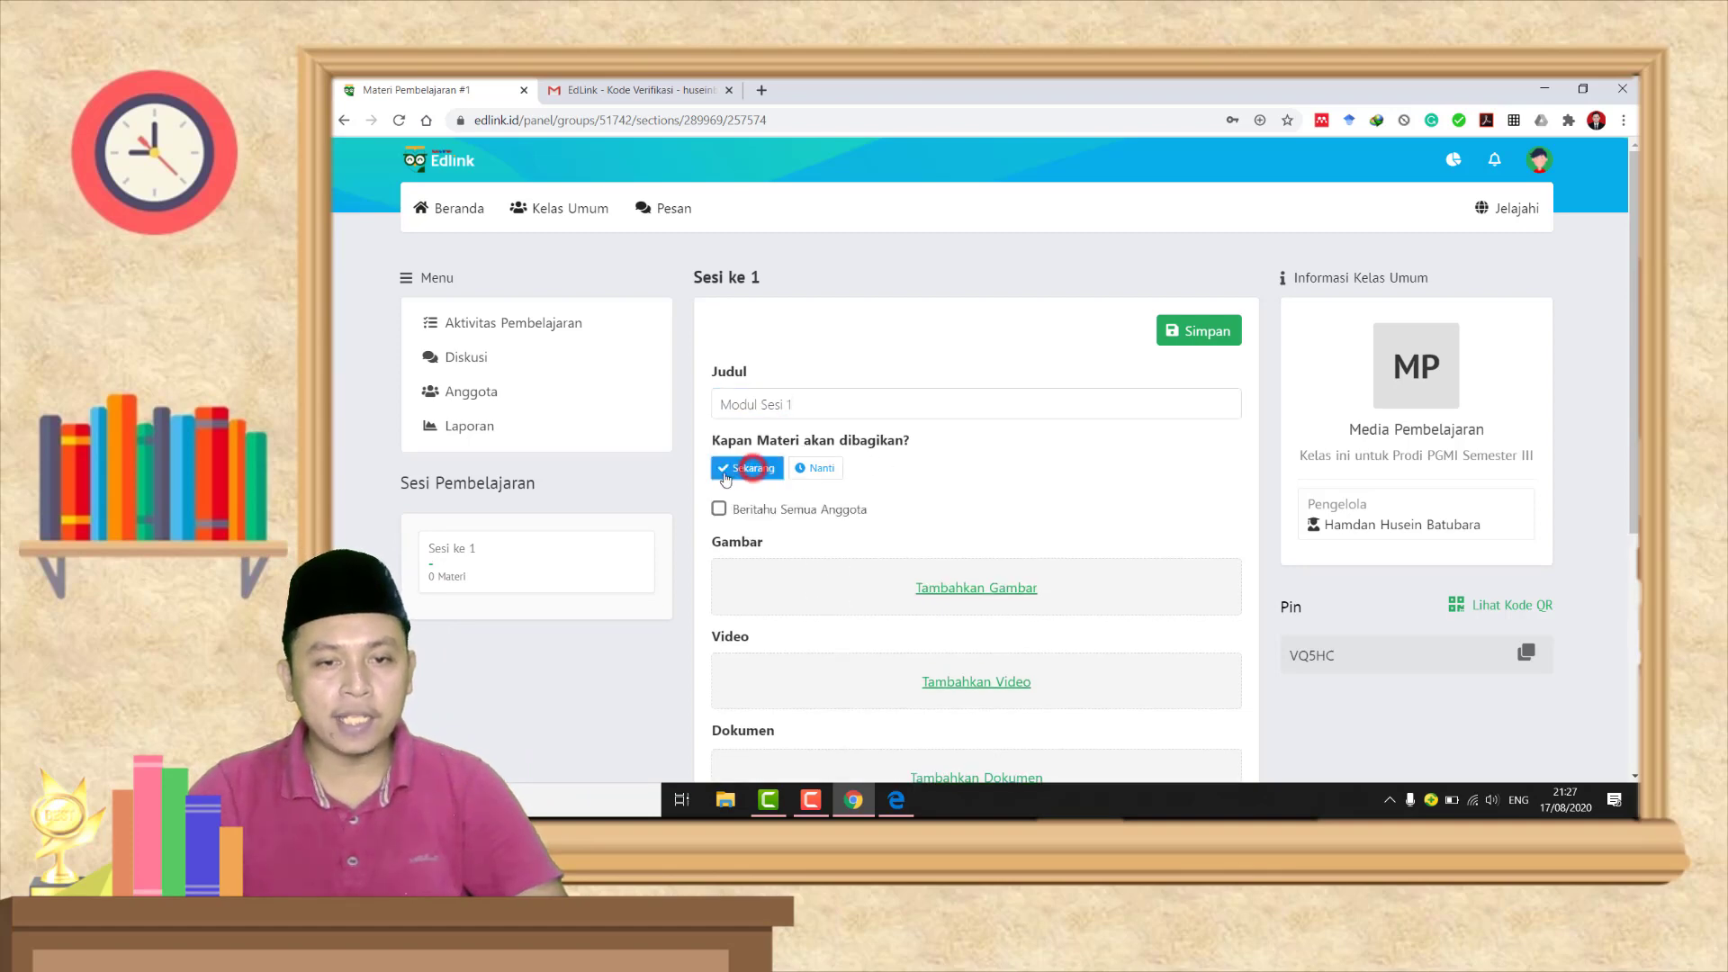
{"action": "left_click", "coordinate": [816, 470]}
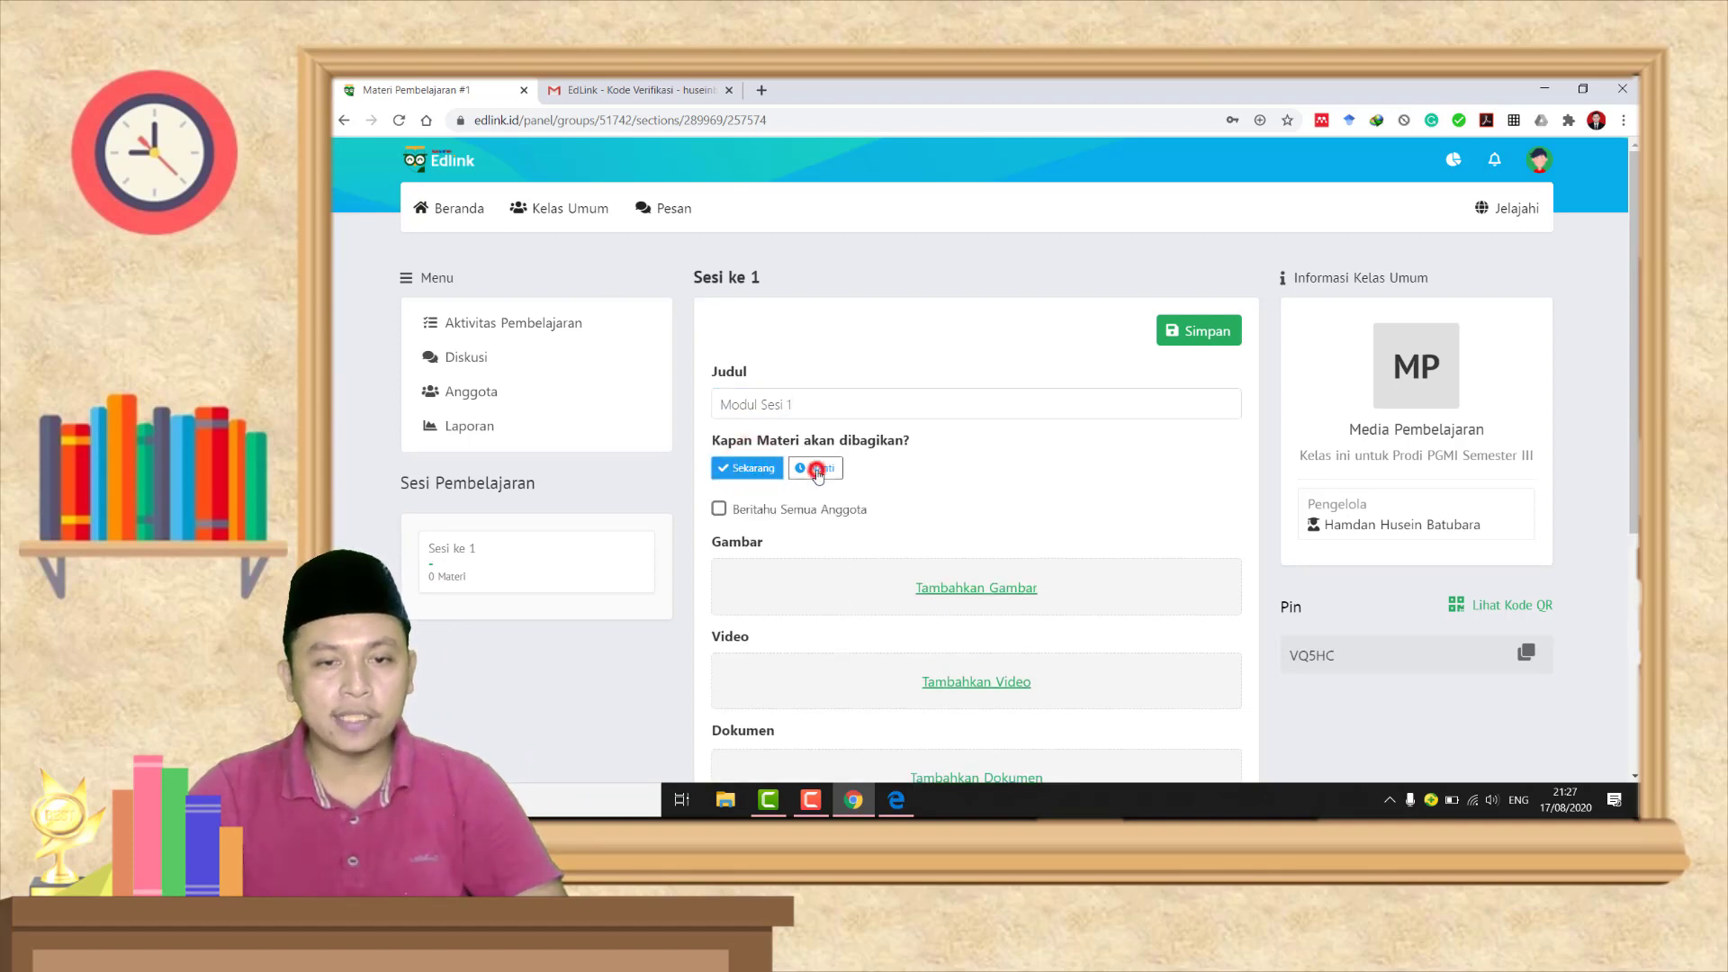
{"action": "left_click", "coordinate": [1105, 473]}
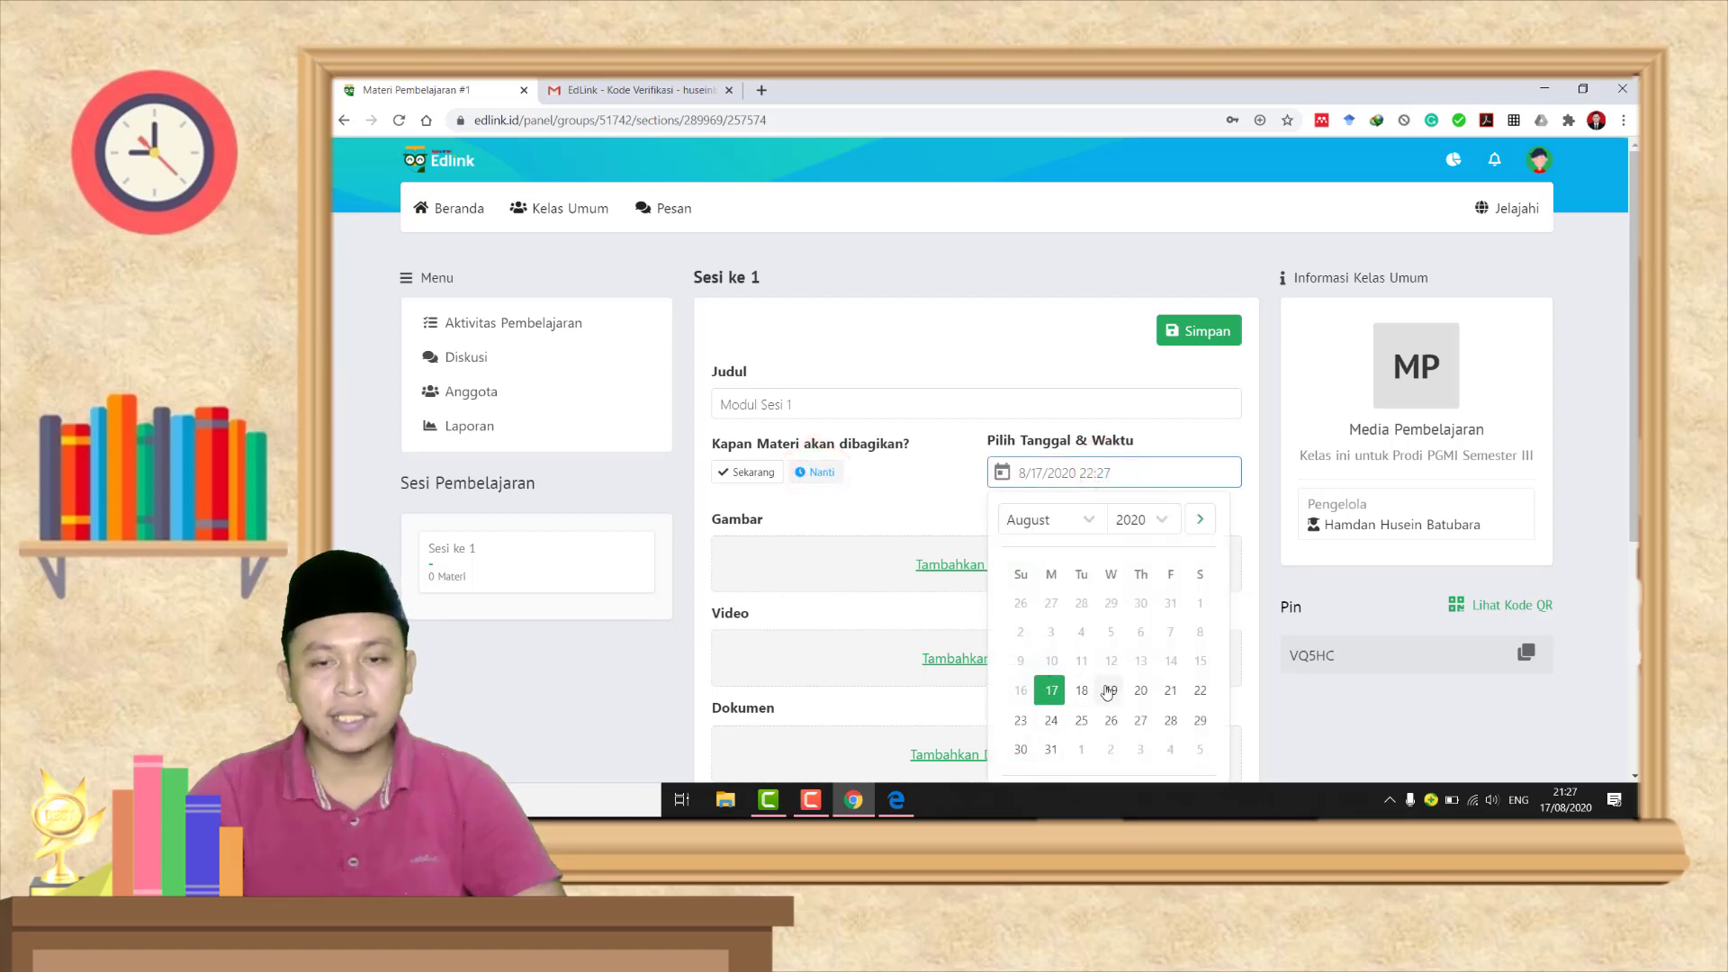
{"action": "left_click", "coordinate": [759, 470]}
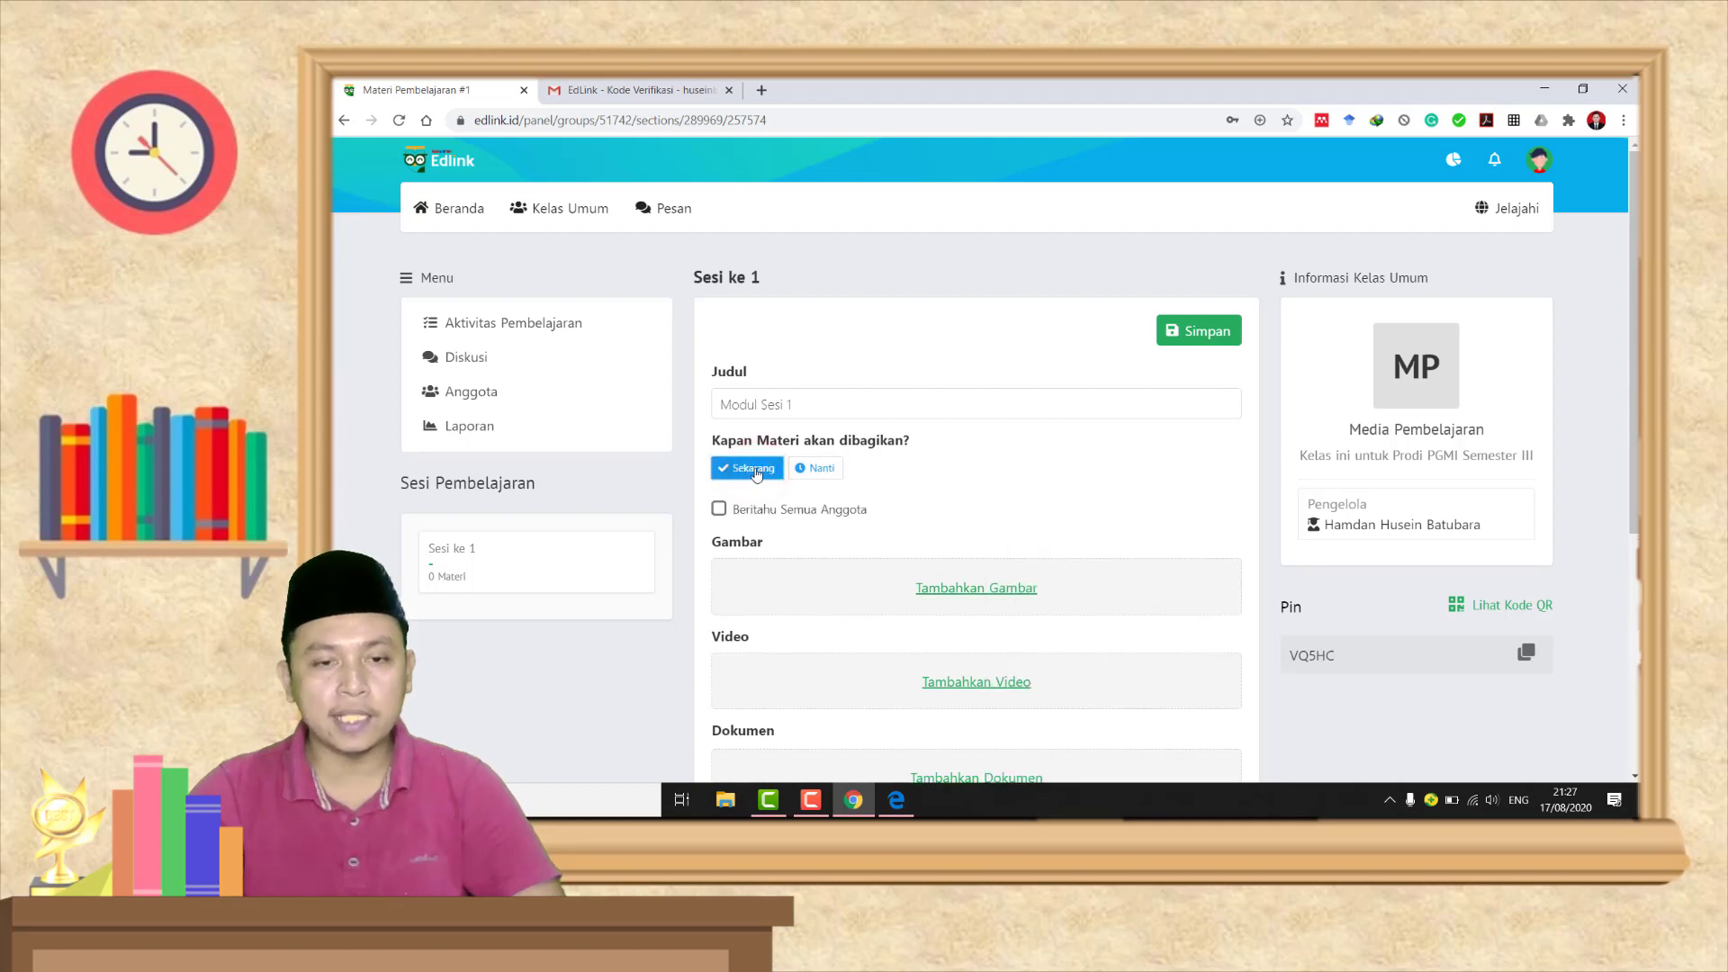
{"action": "scroll", "coordinate": [928, 608], "scroll_direction": "down", "scroll_amount": 1}
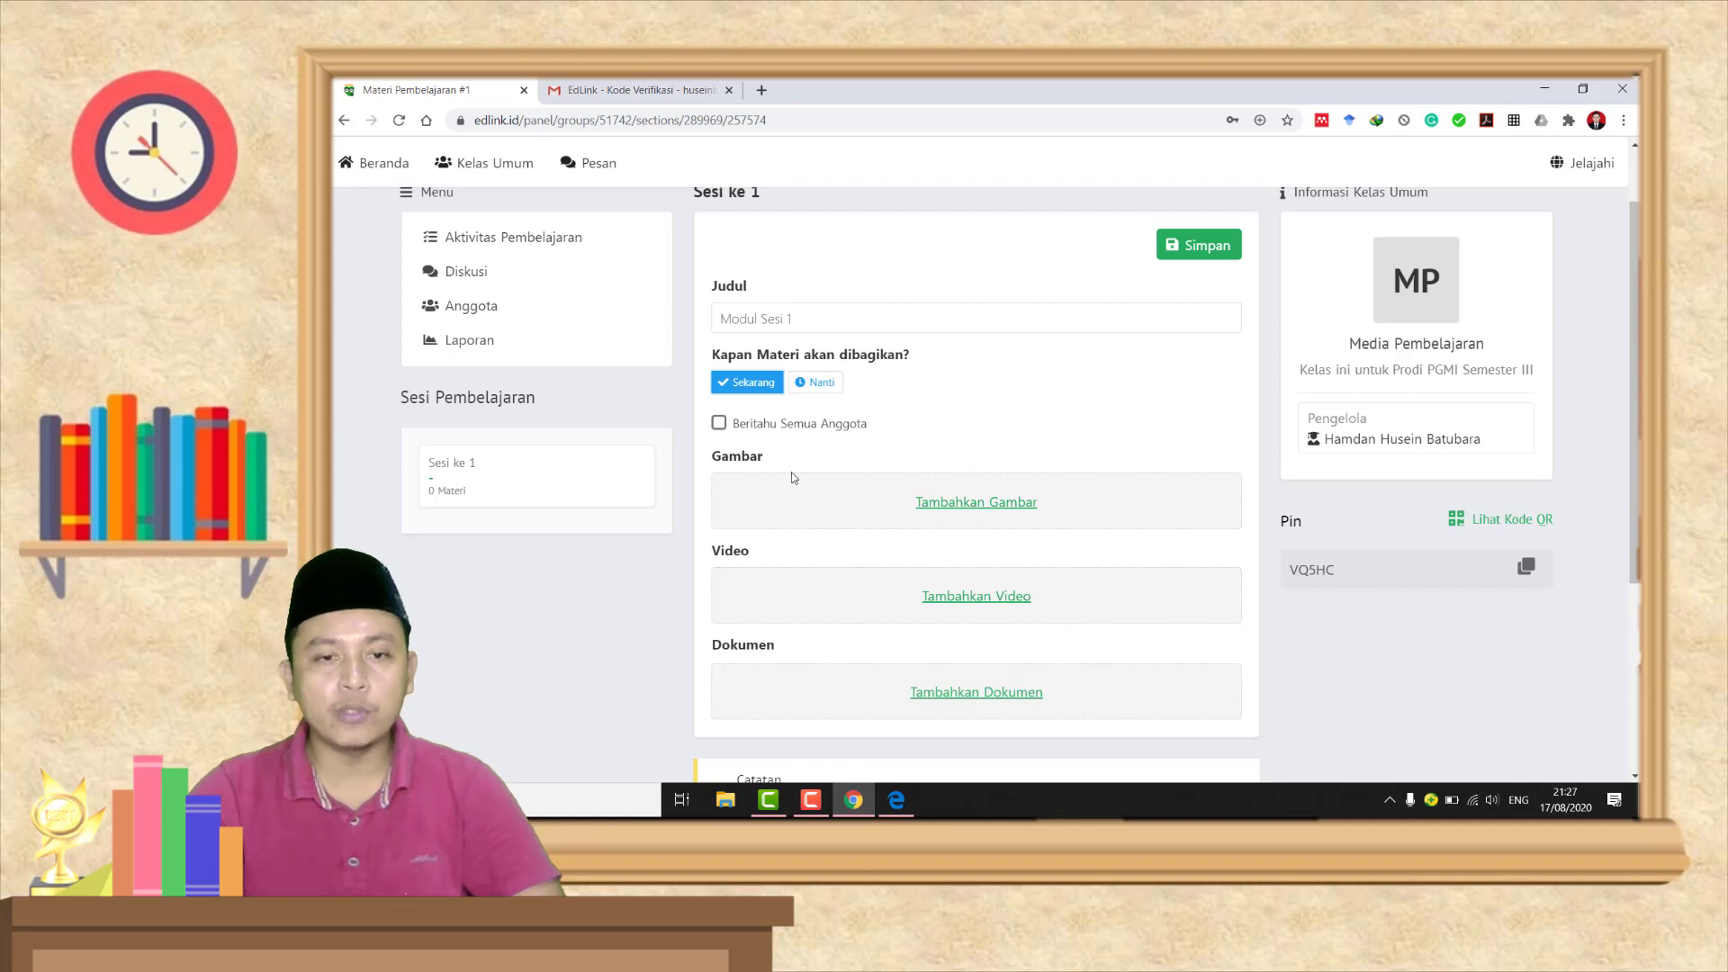
- Upload e-learning_tablet-removebg-preview from Pictures to the personal media storage
{"action": "left_click", "coordinate": [966, 502]}
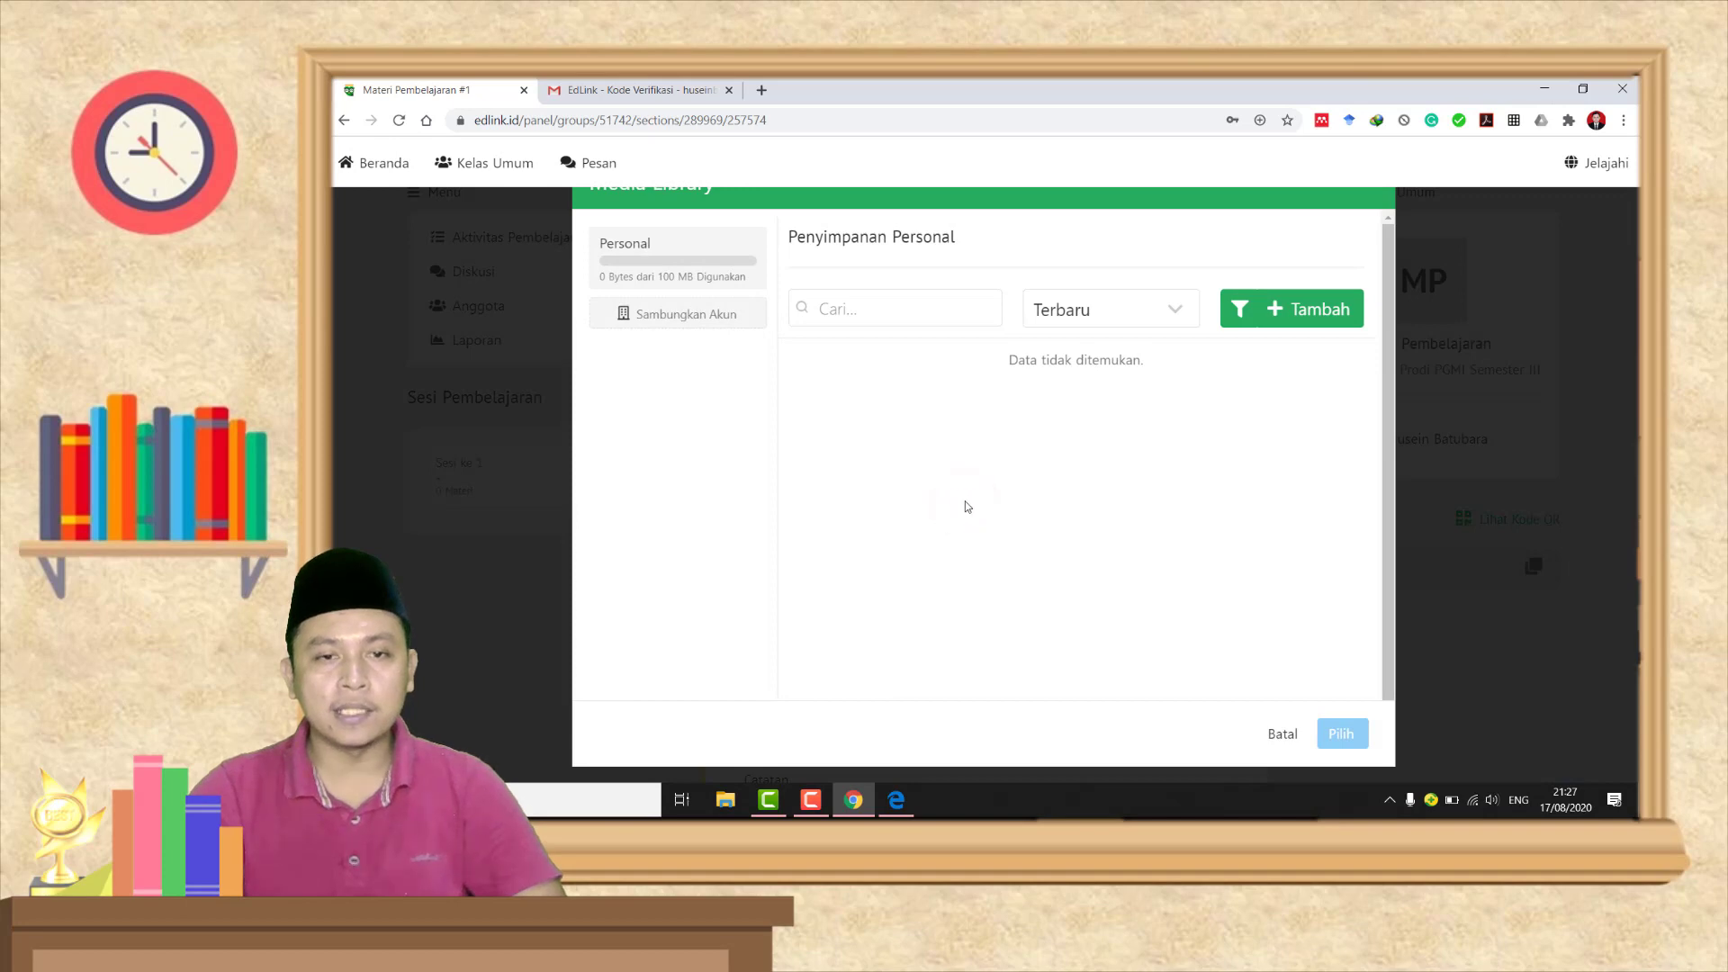
{"action": "left_click", "coordinate": [1309, 326]}
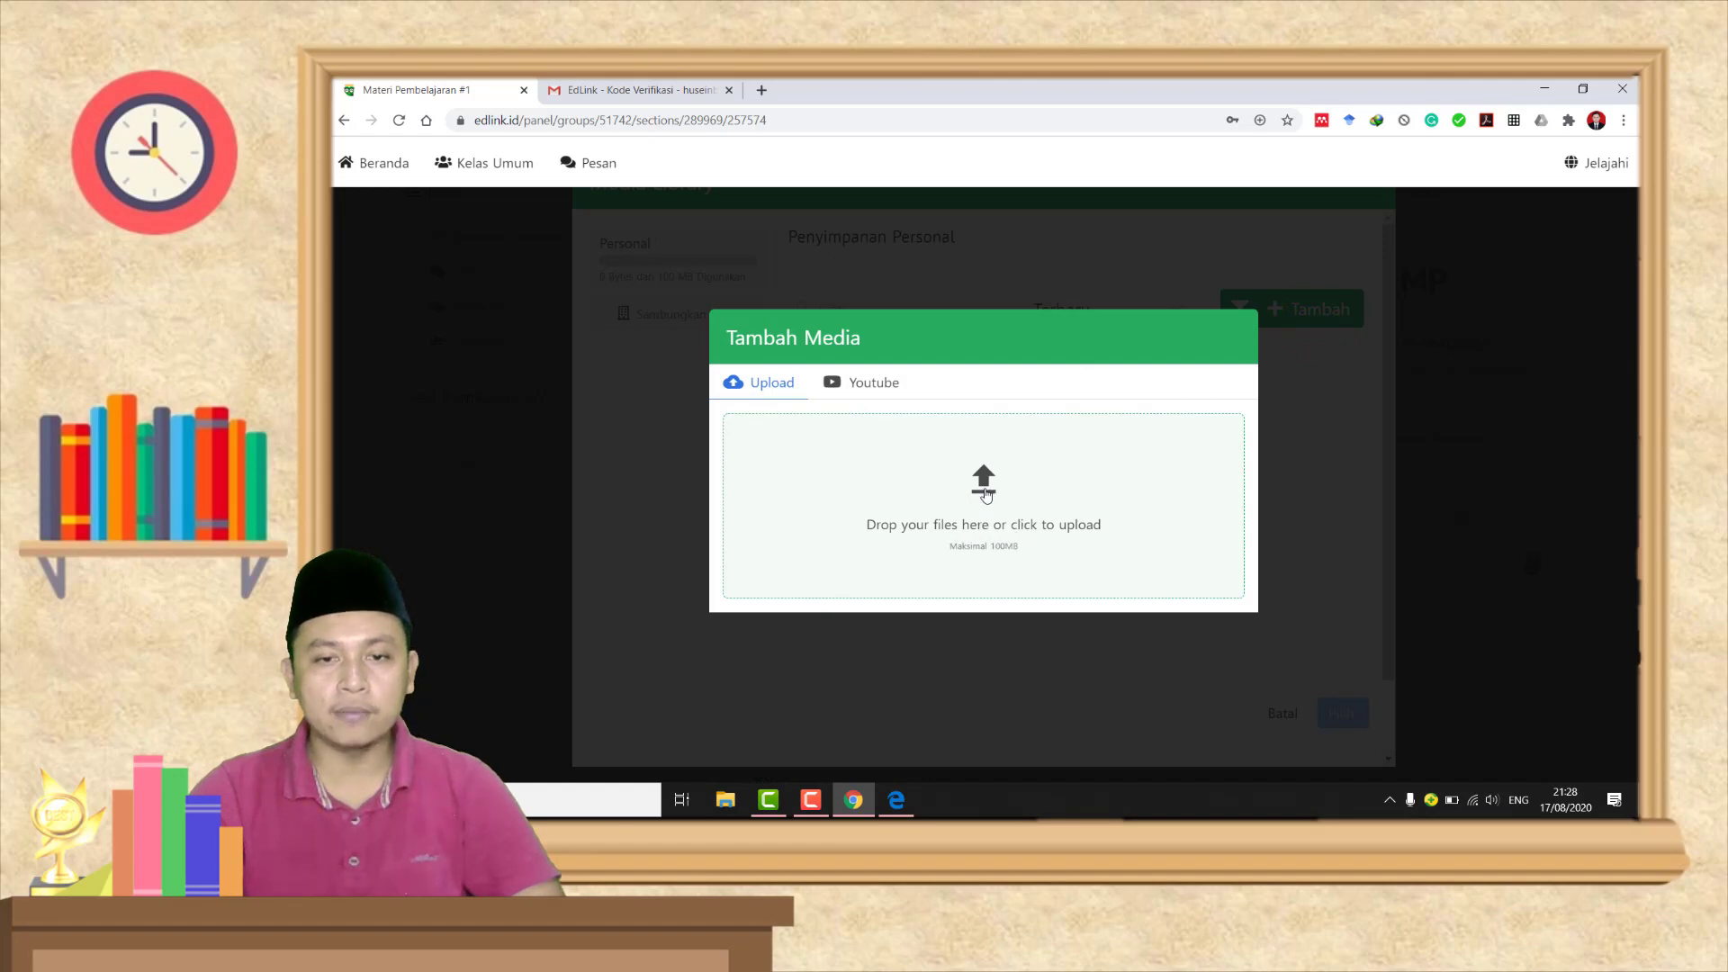
{"action": "left_click", "coordinate": [984, 489]}
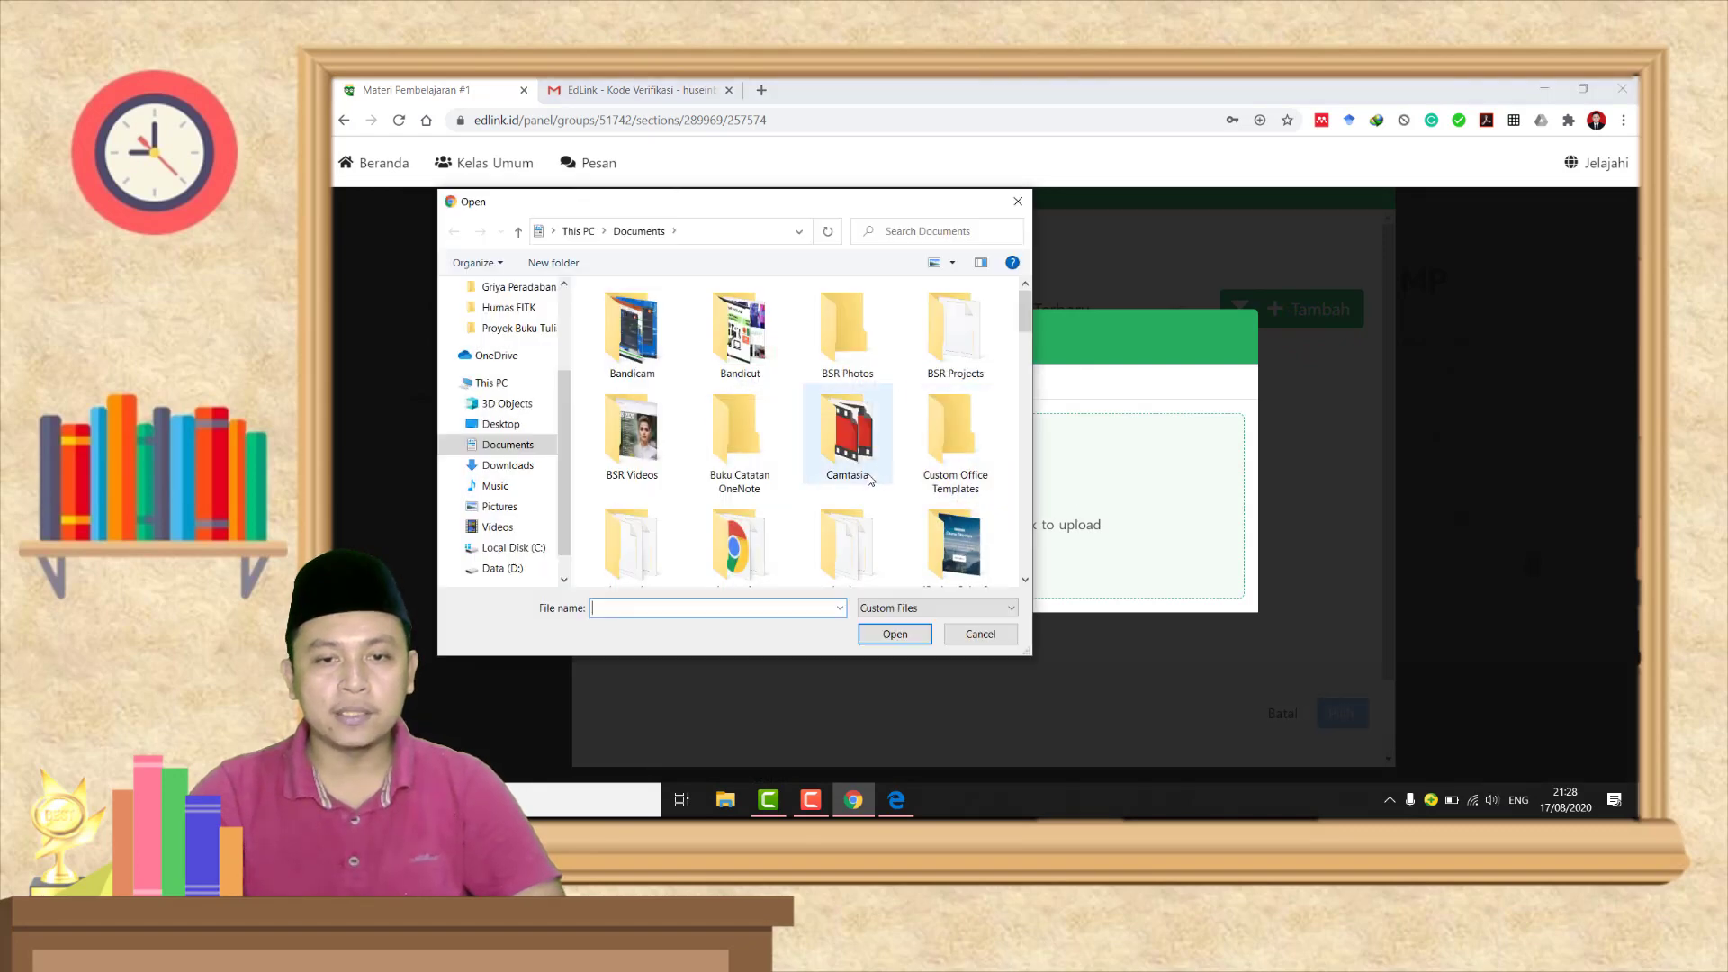
{"action": "scroll", "coordinate": [910, 536], "scroll_direction": "down", "scroll_amount": 6}
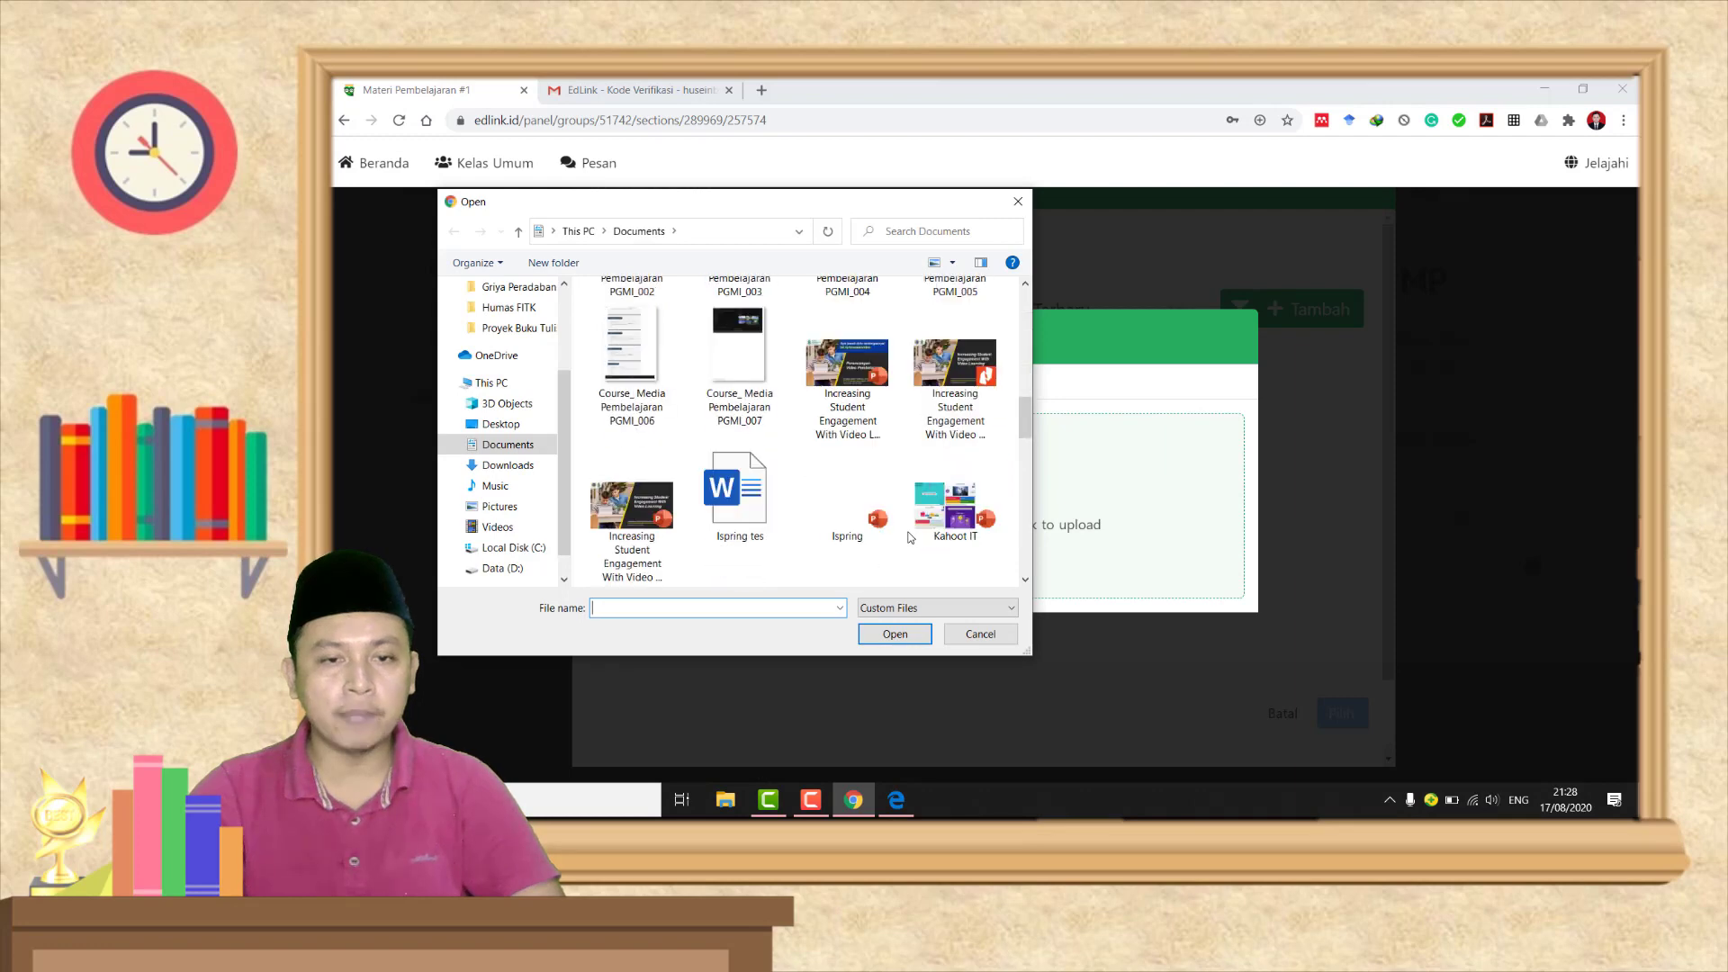
{"action": "scroll", "coordinate": [909, 540], "scroll_direction": "down", "scroll_amount": 3}
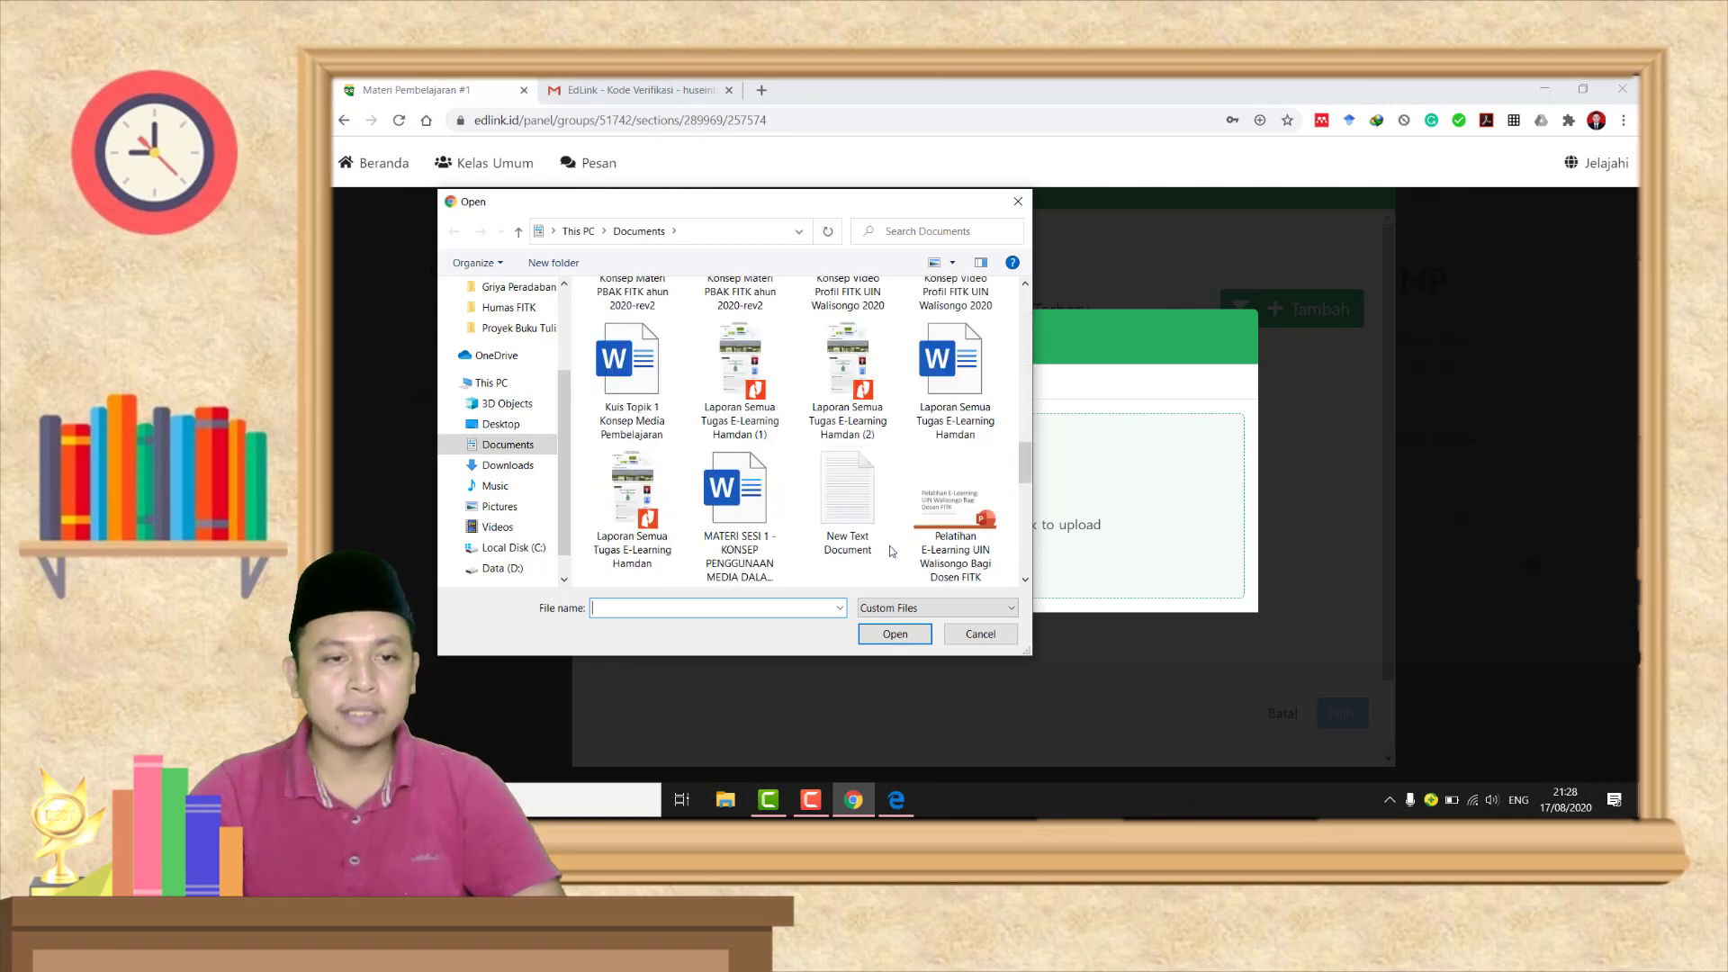
{"action": "left_click", "coordinate": [499, 505]}
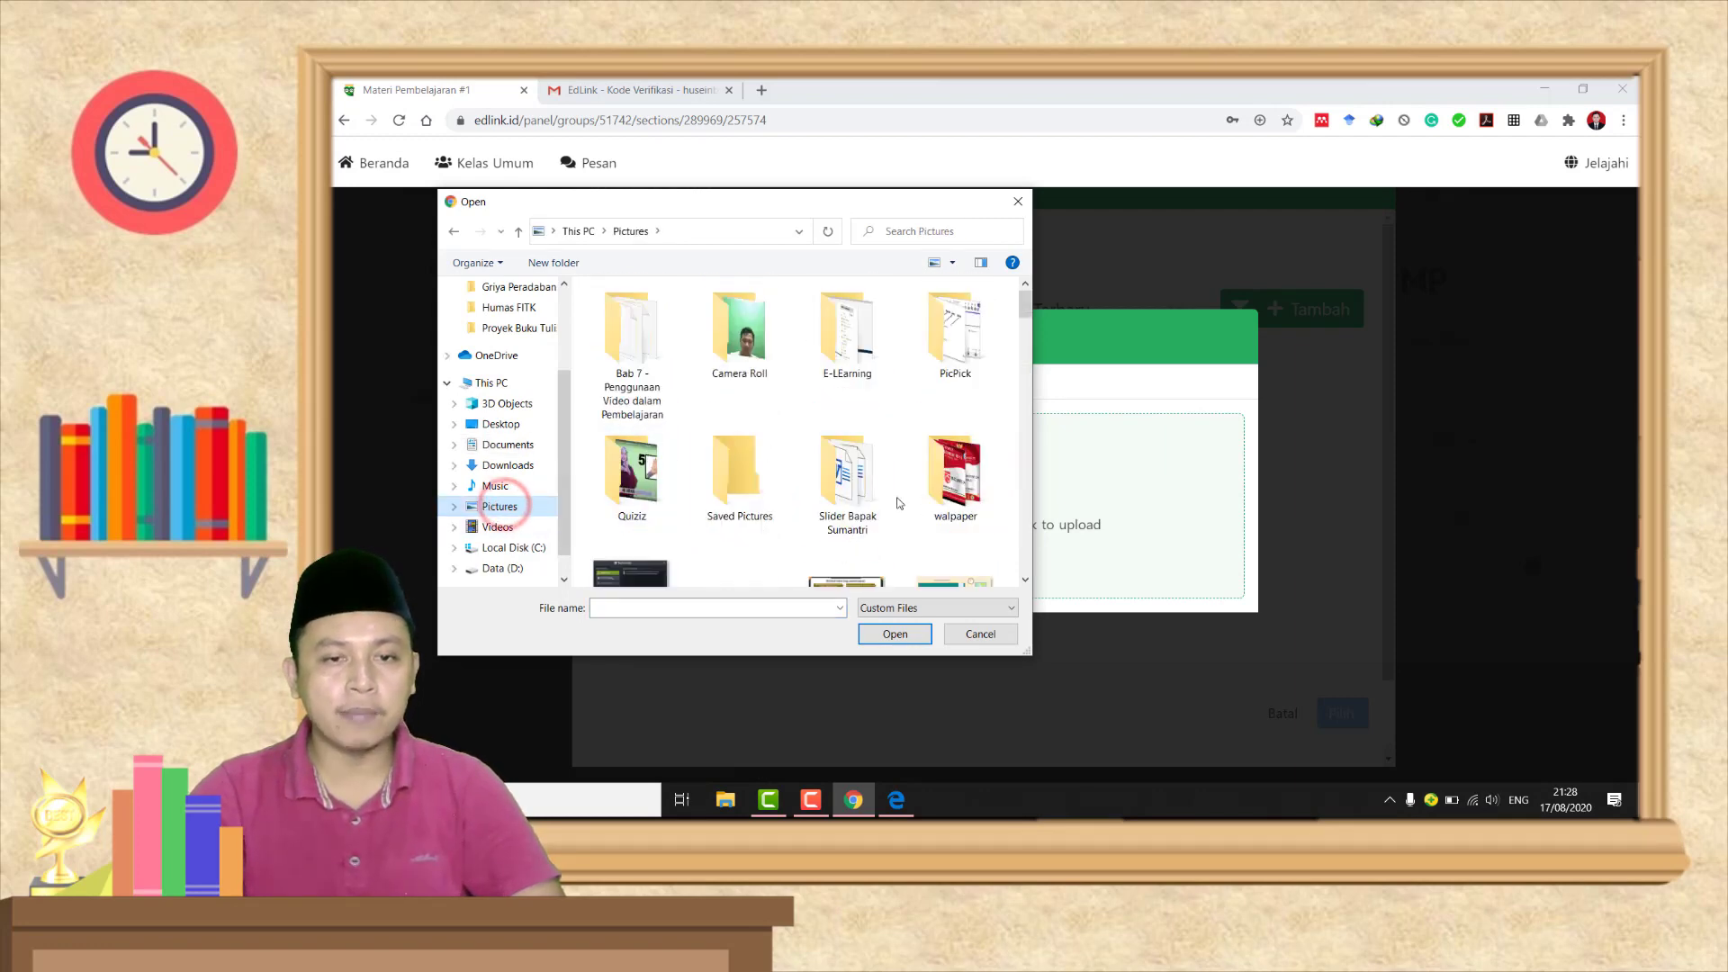
{"action": "scroll", "coordinate": [897, 503], "scroll_direction": "down", "scroll_amount": 3}
{"action": "left_click", "coordinate": [853, 428]}
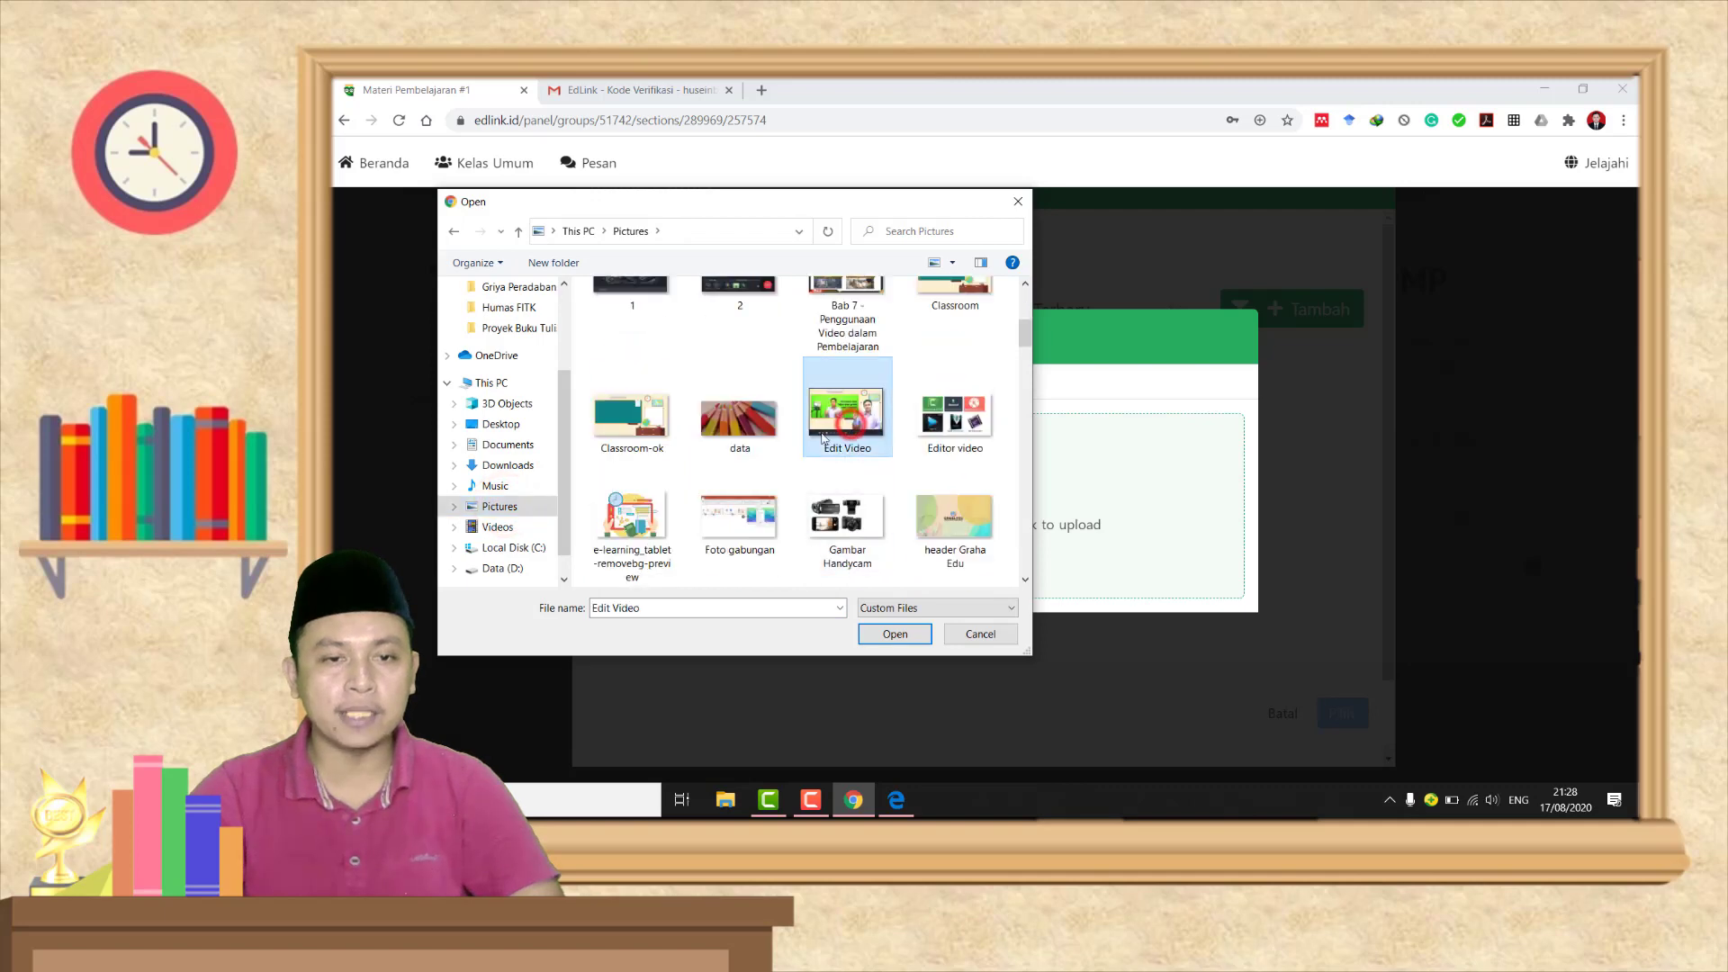
{"action": "left_click", "coordinate": [627, 533]}
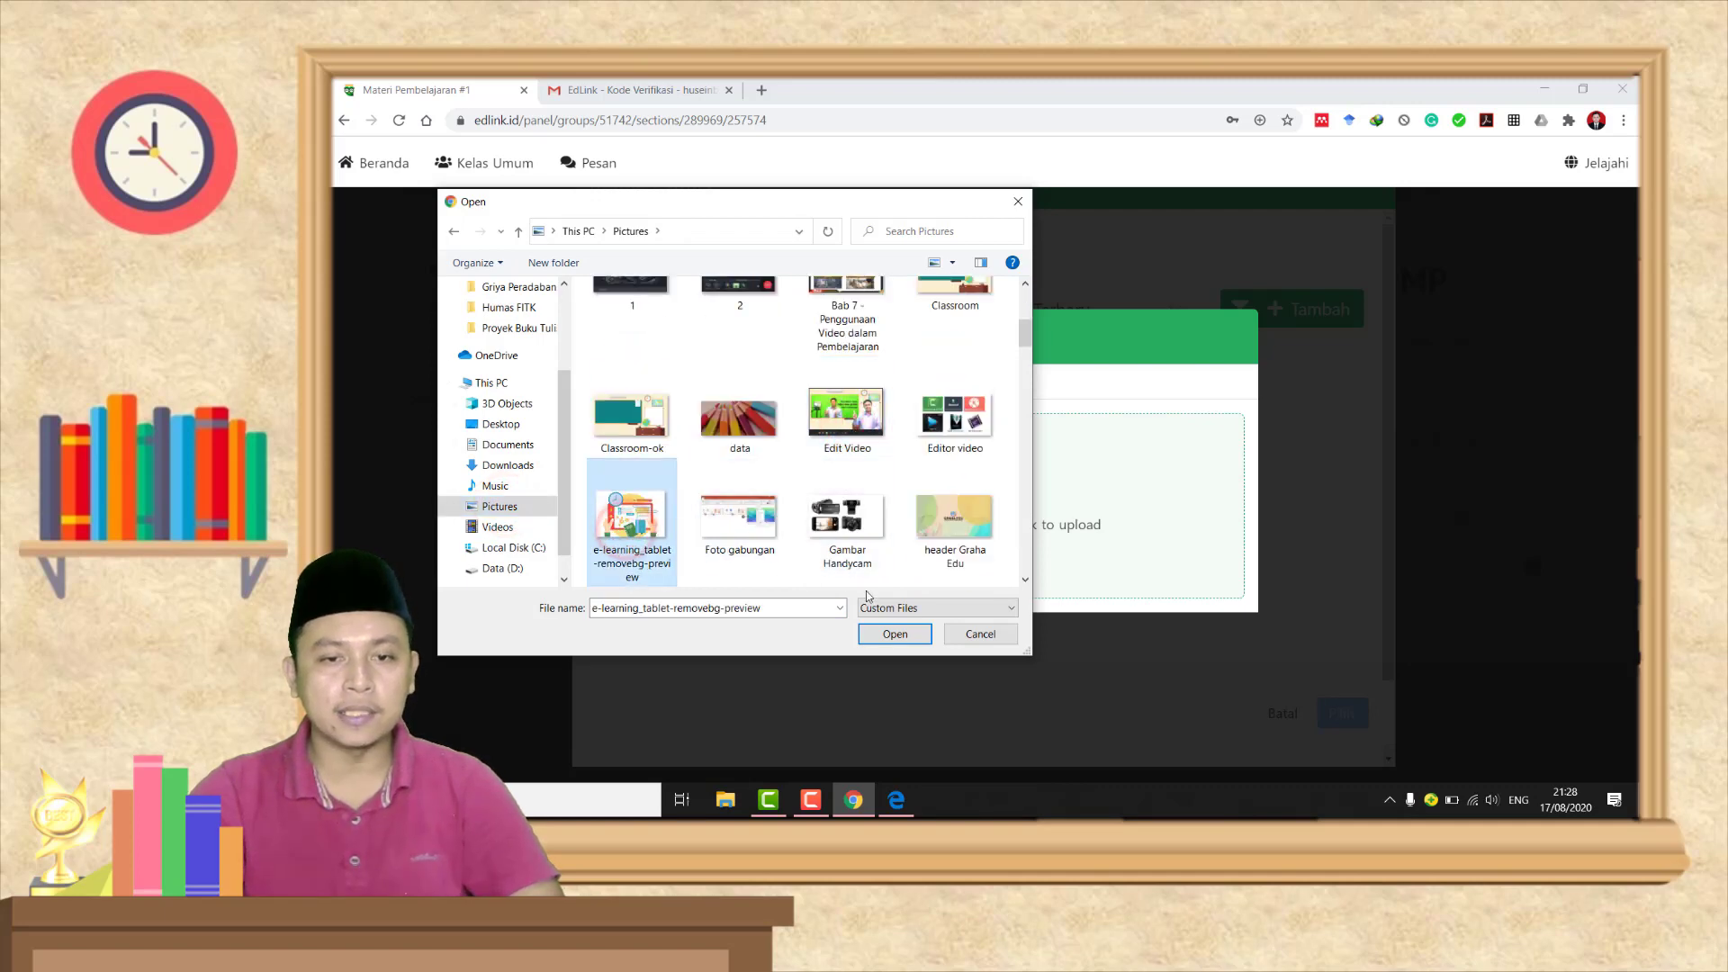
{"action": "left_click", "coordinate": [881, 637]}
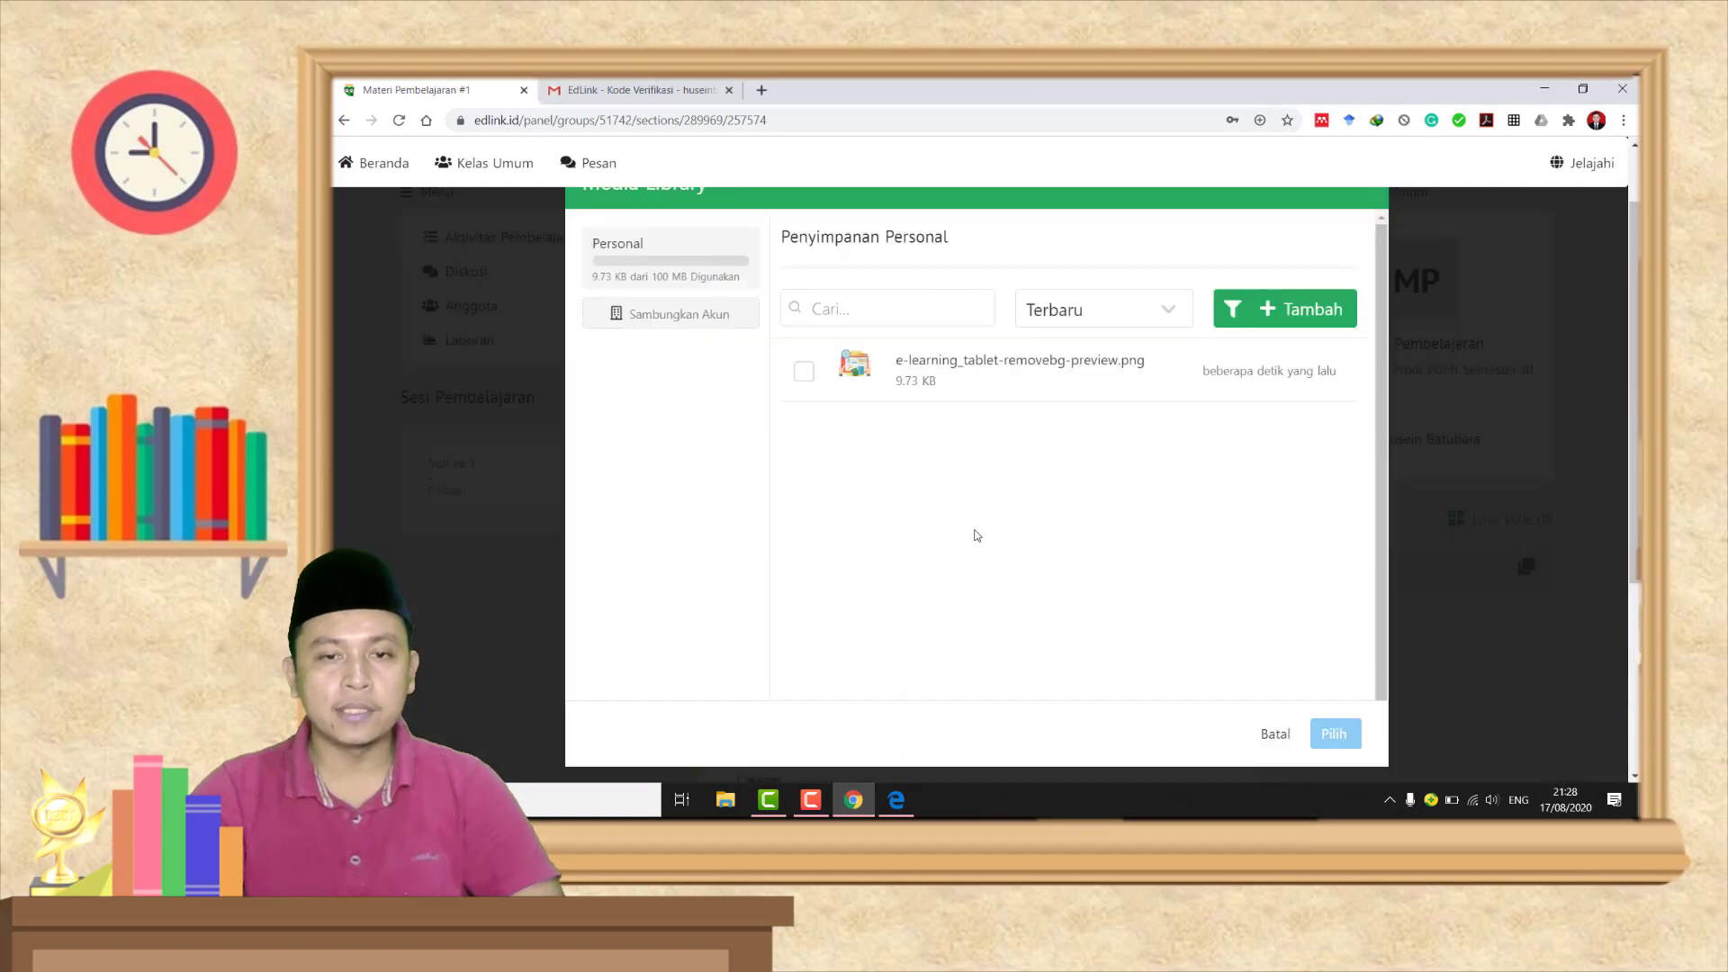
- Select the uploaded e-learning_tablet image and insert it as the material's Gambar
{"action": "left_click", "coordinate": [961, 369]}
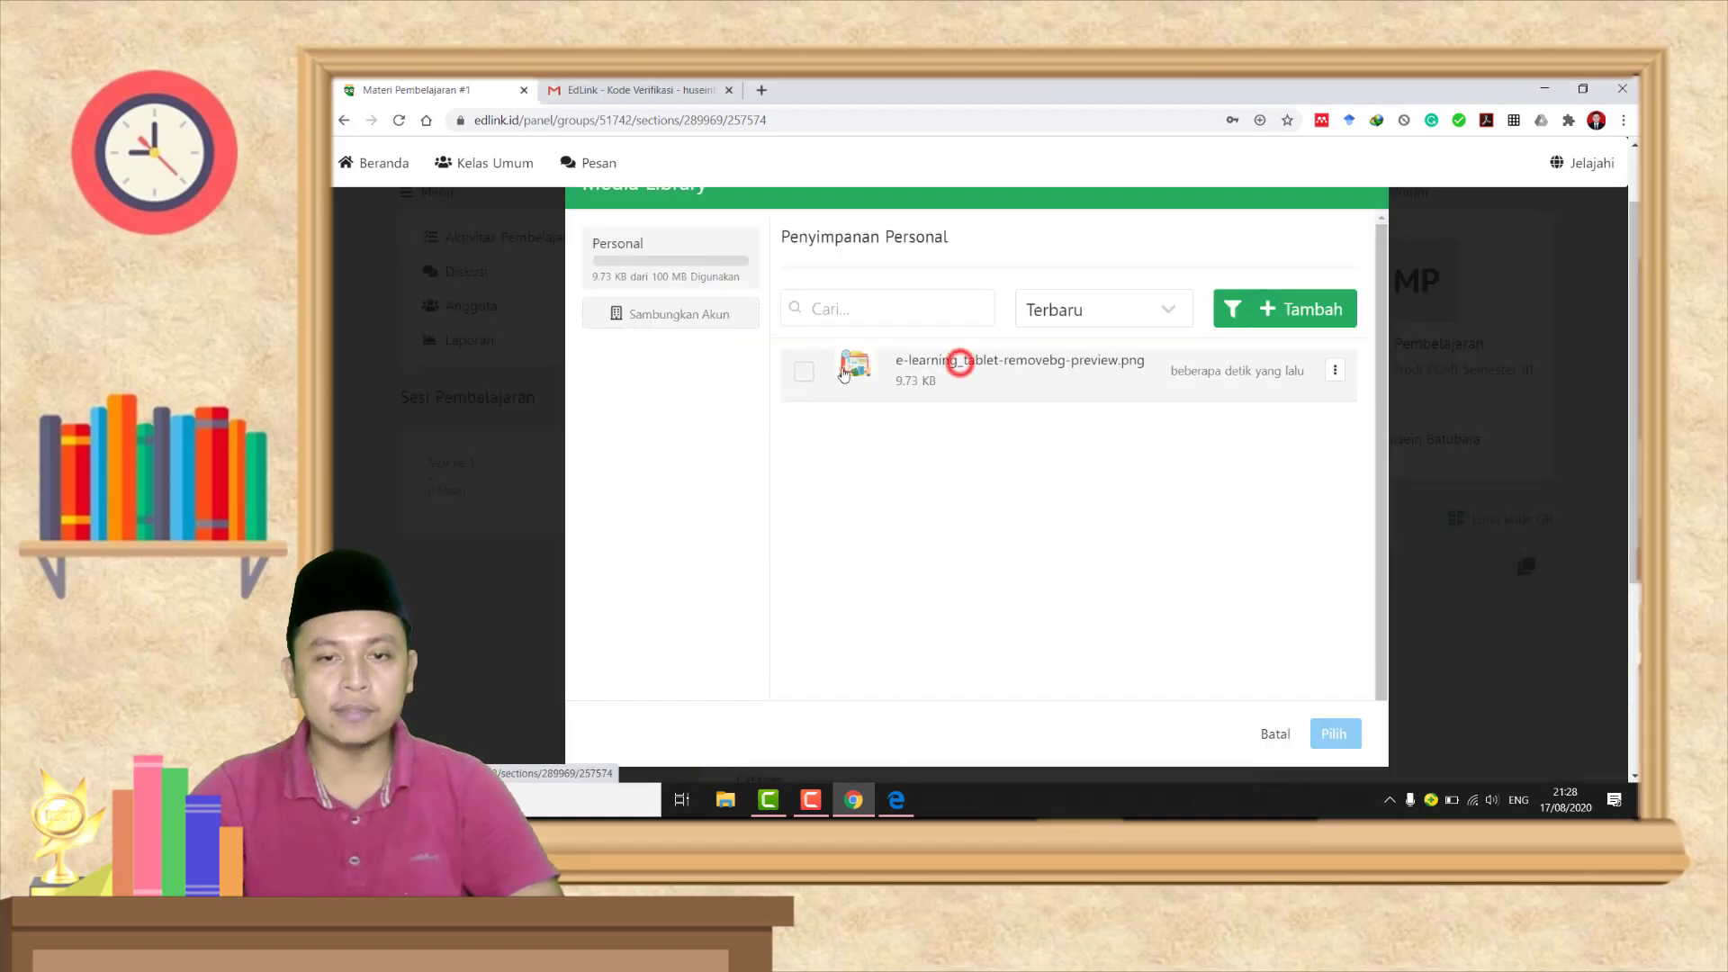
{"action": "left_click", "coordinate": [925, 370]}
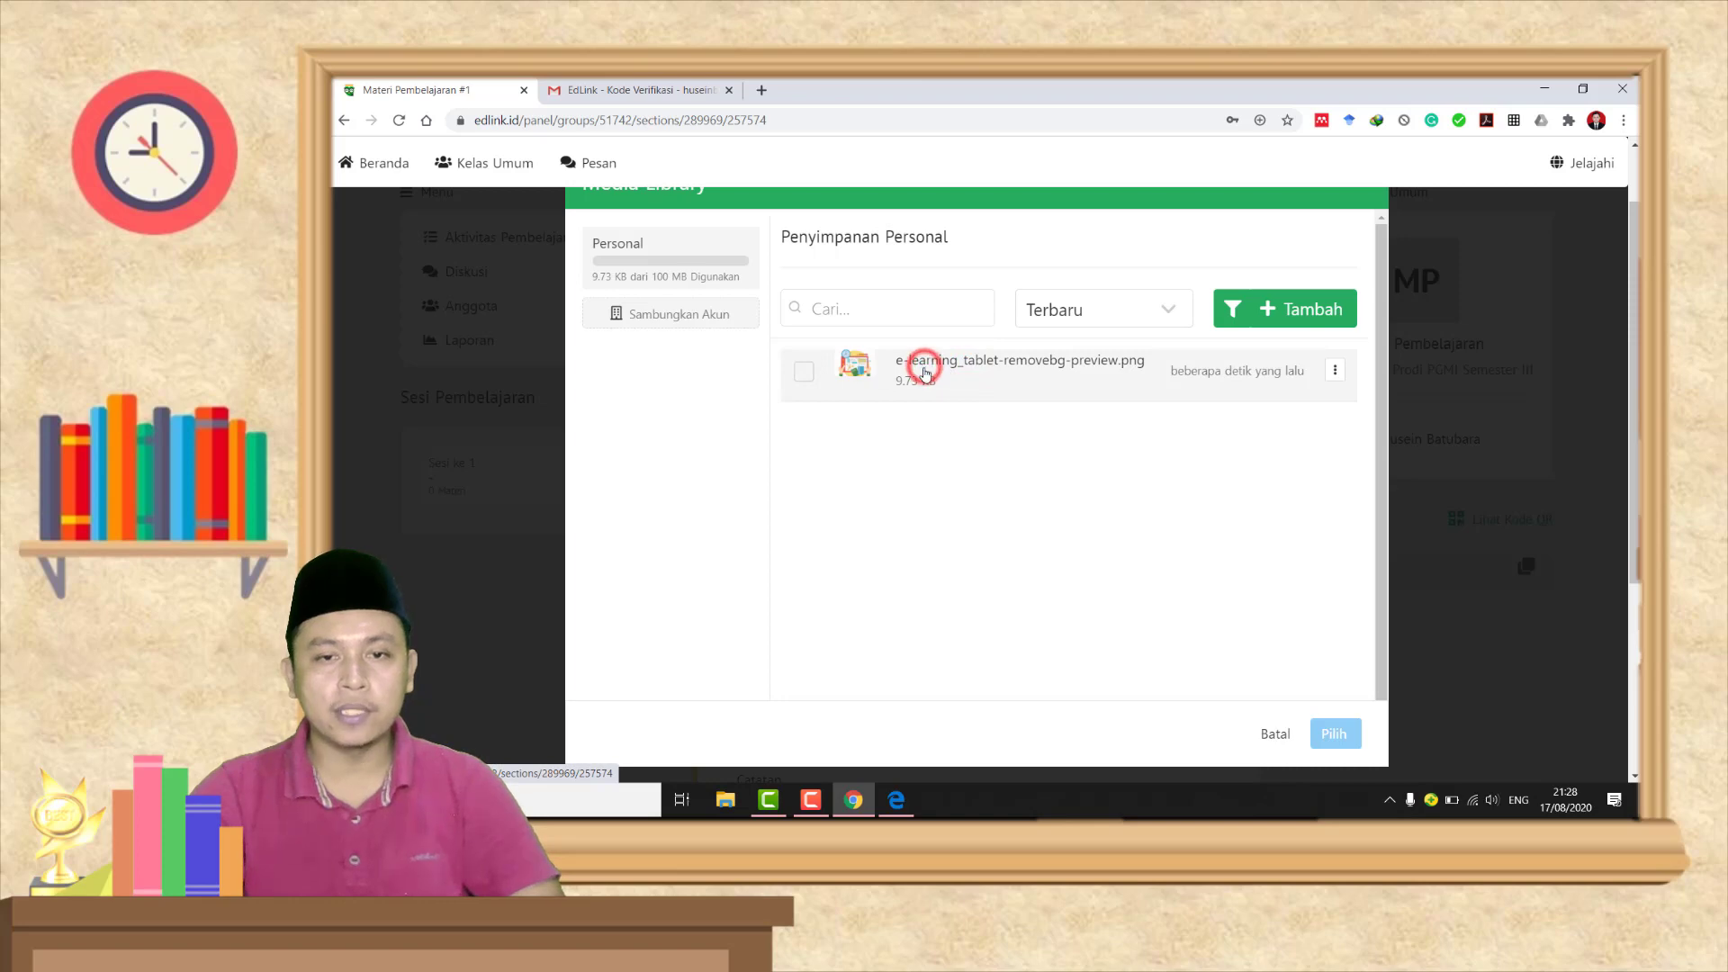
{"action": "left_click", "coordinate": [804, 379]}
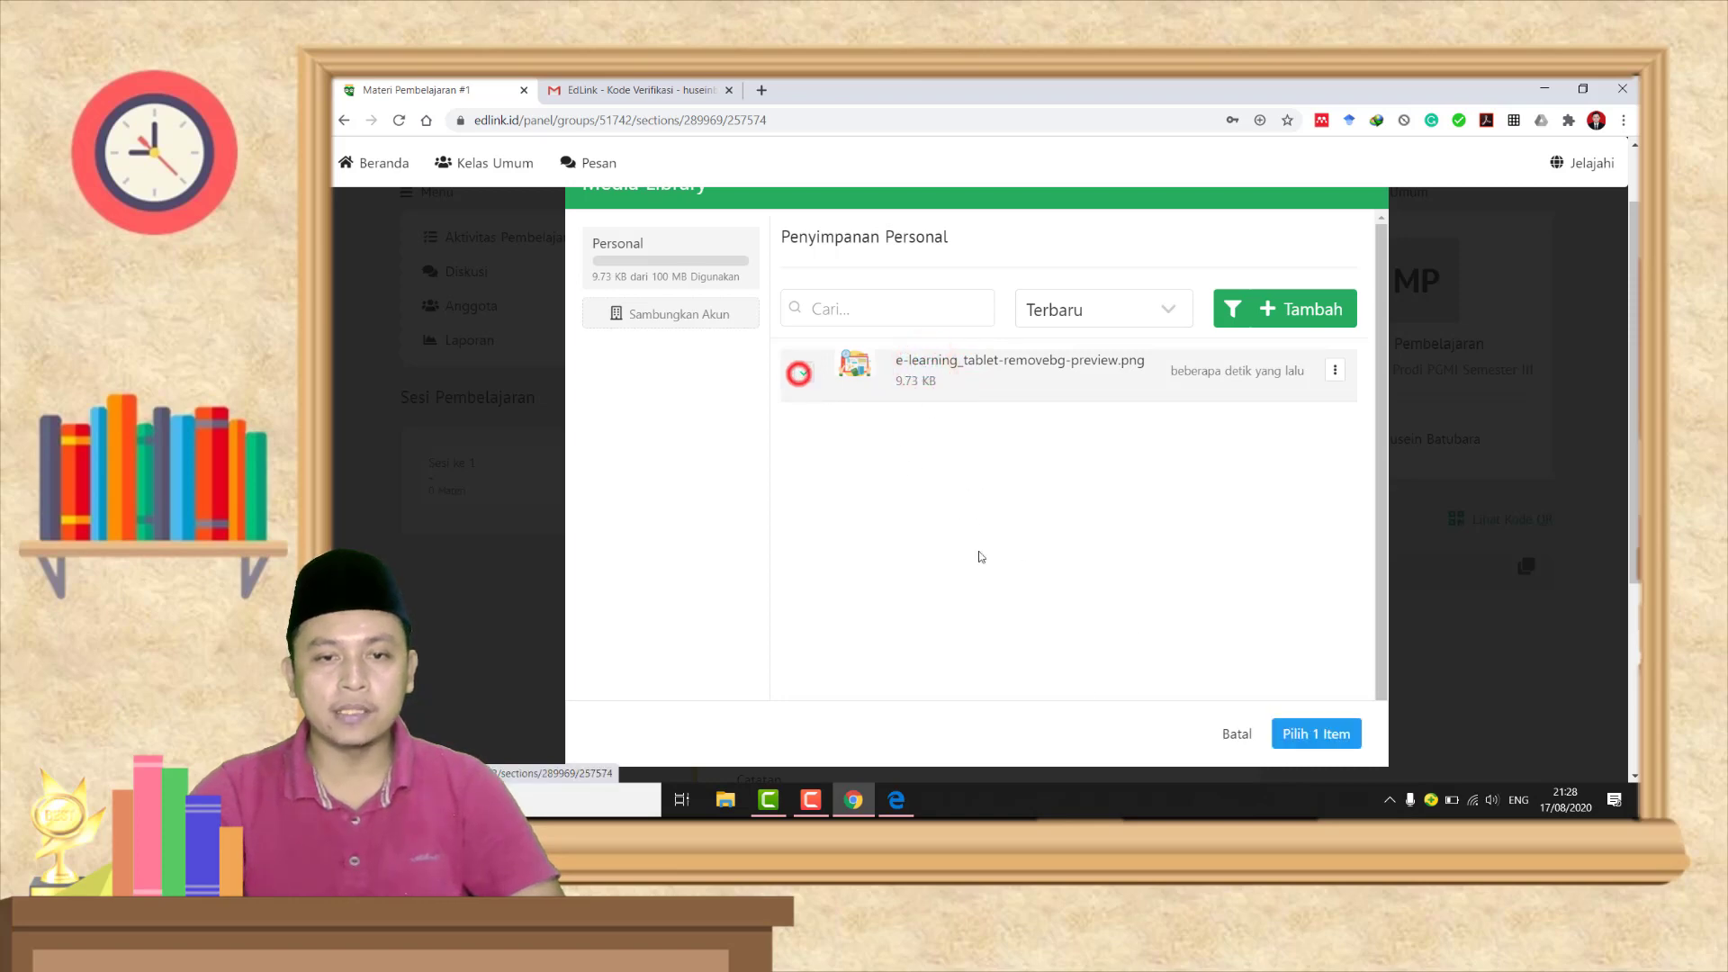
{"action": "left_click", "coordinate": [1320, 734]}
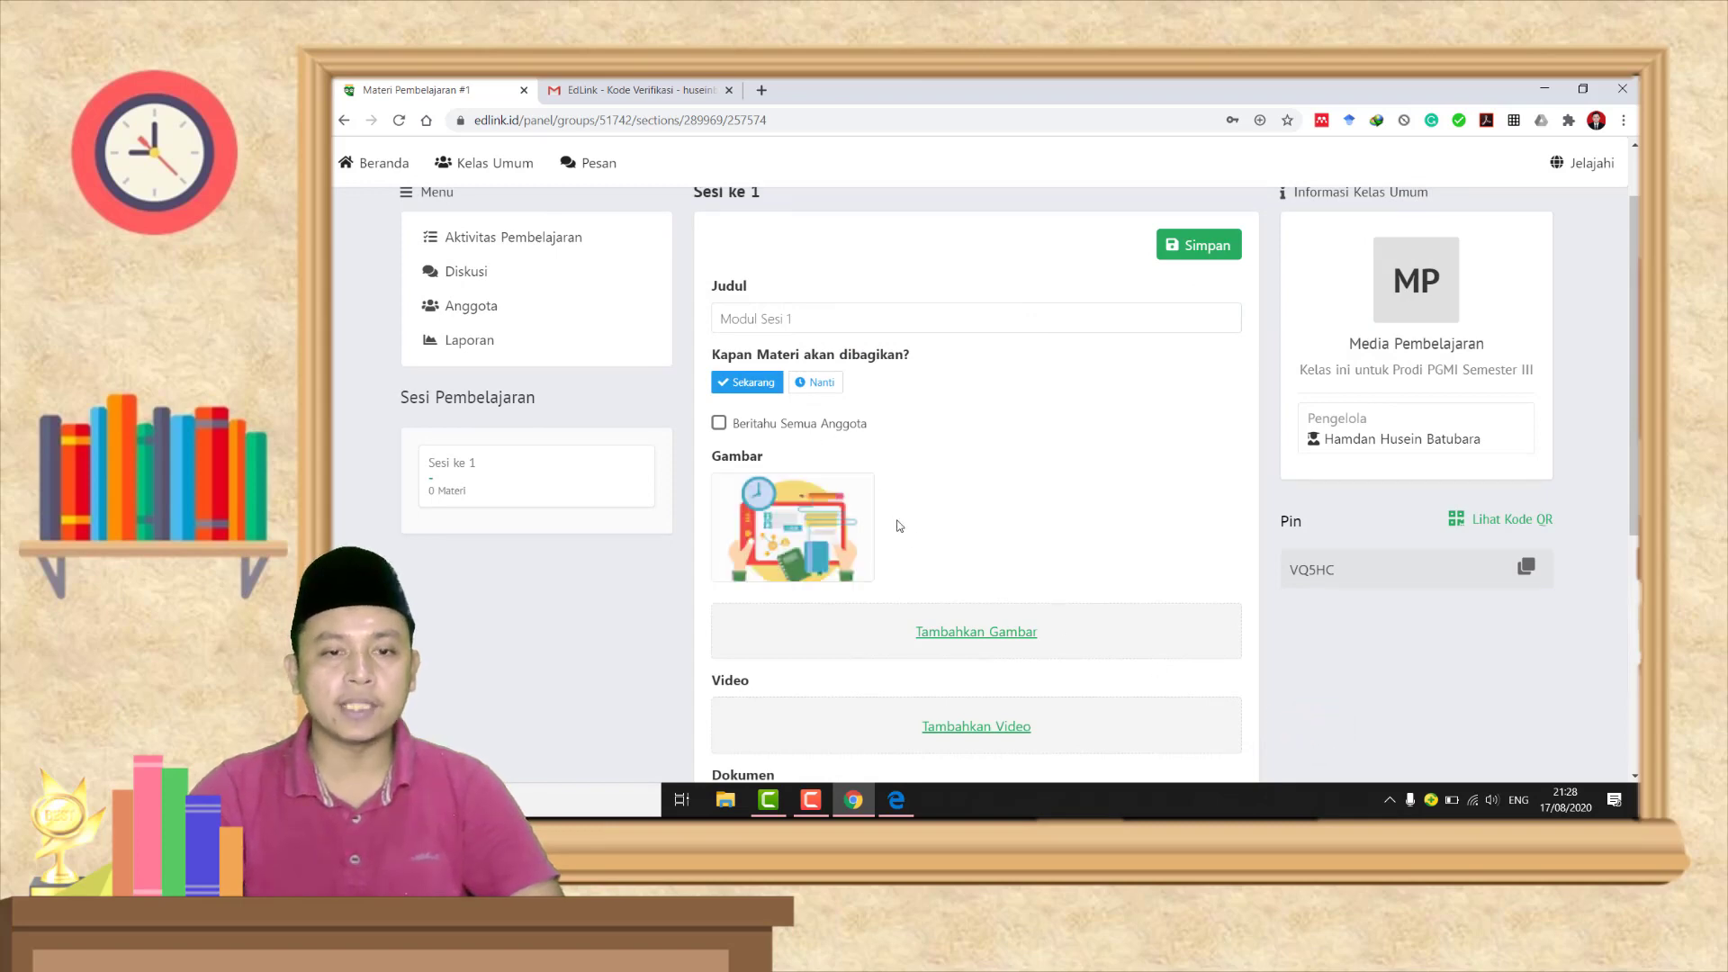
- Open the material's Video media picker and start adding new media to personal storage
{"action": "scroll", "coordinate": [900, 522], "scroll_direction": "down", "scroll_amount": 3}
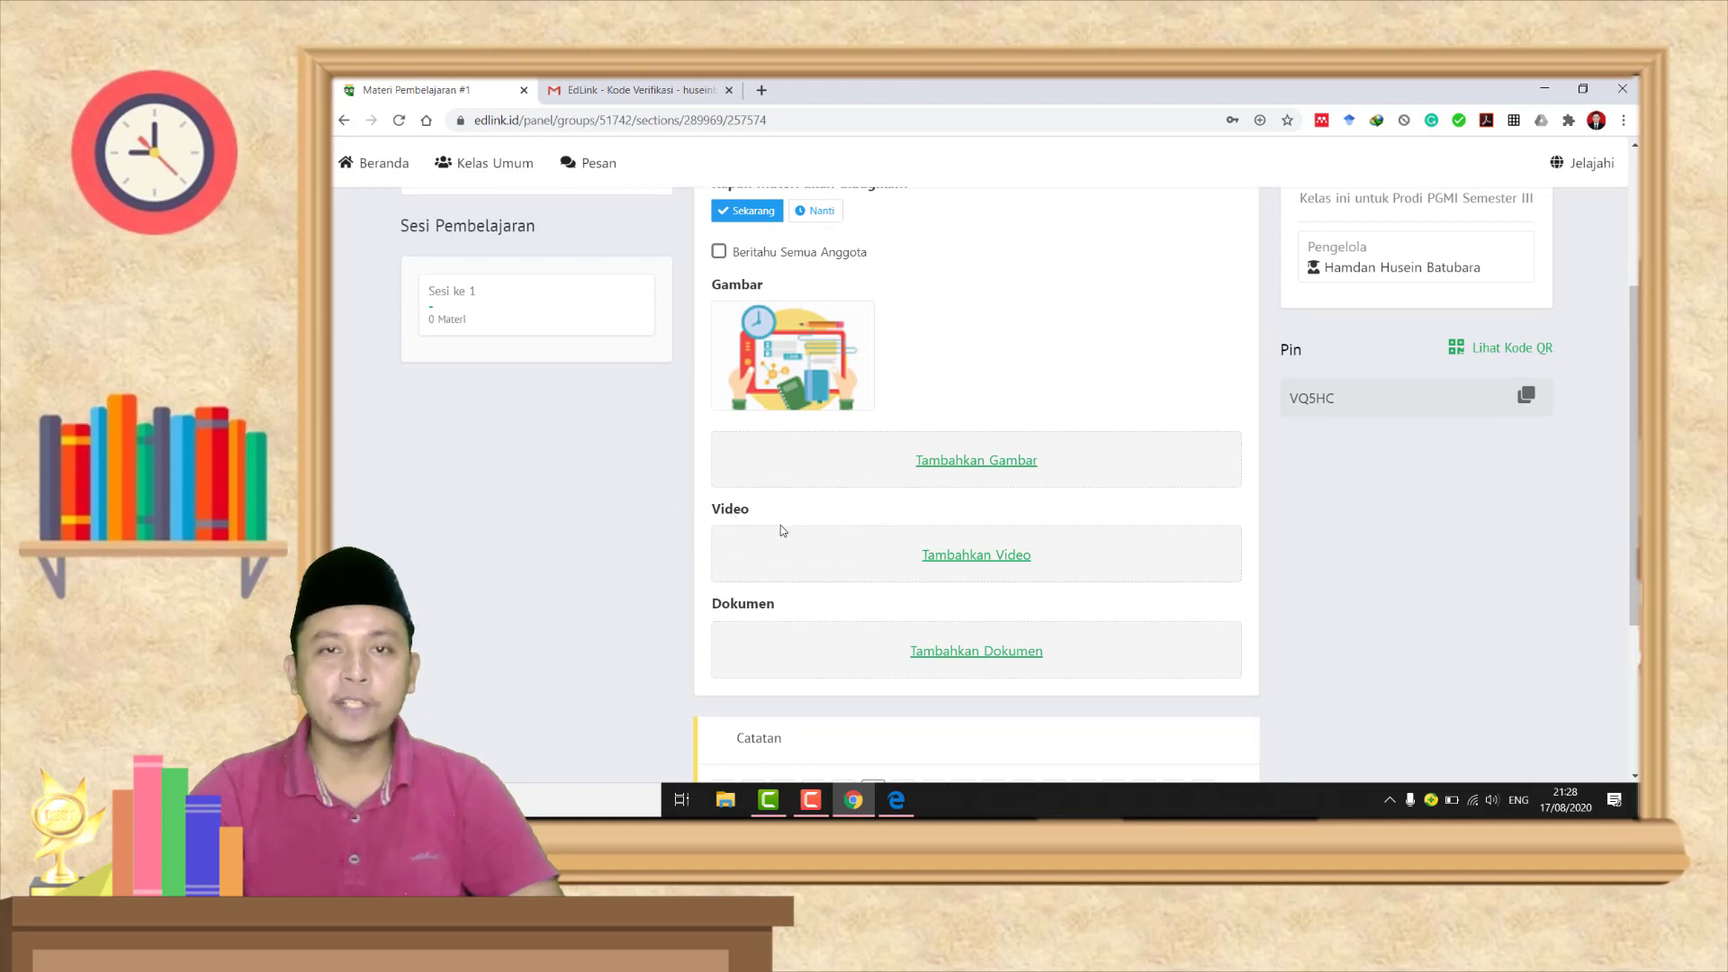
{"action": "left_click", "coordinate": [973, 561]}
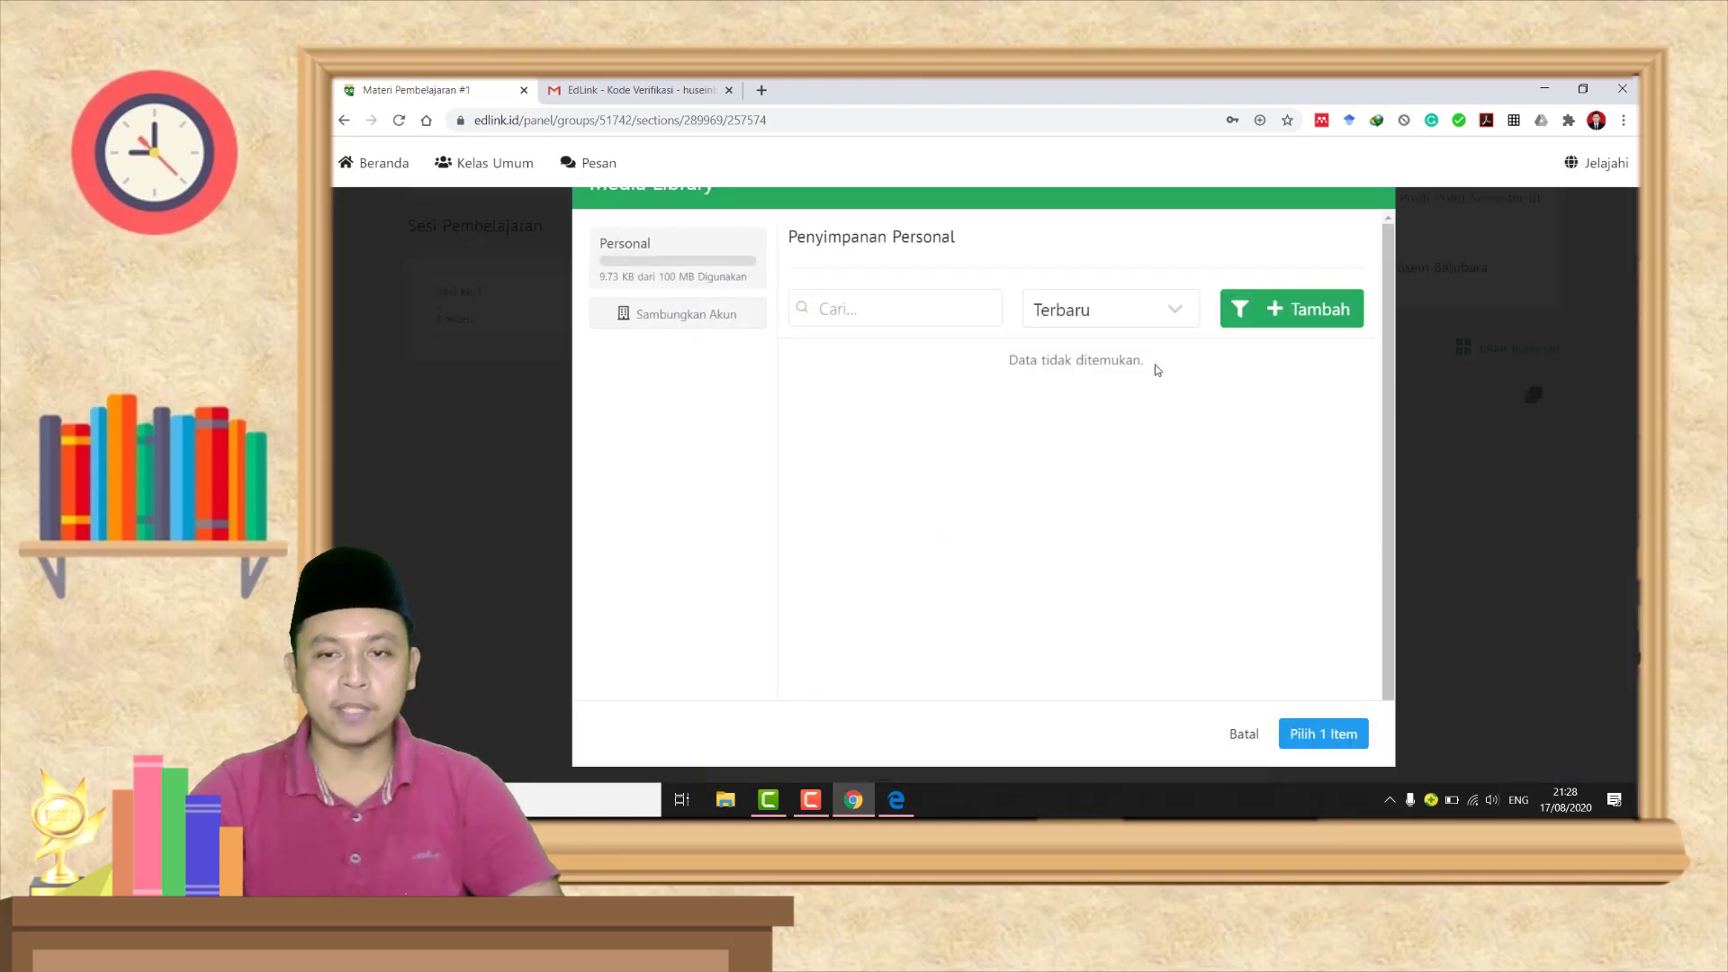
{"action": "left_click", "coordinate": [1300, 315]}
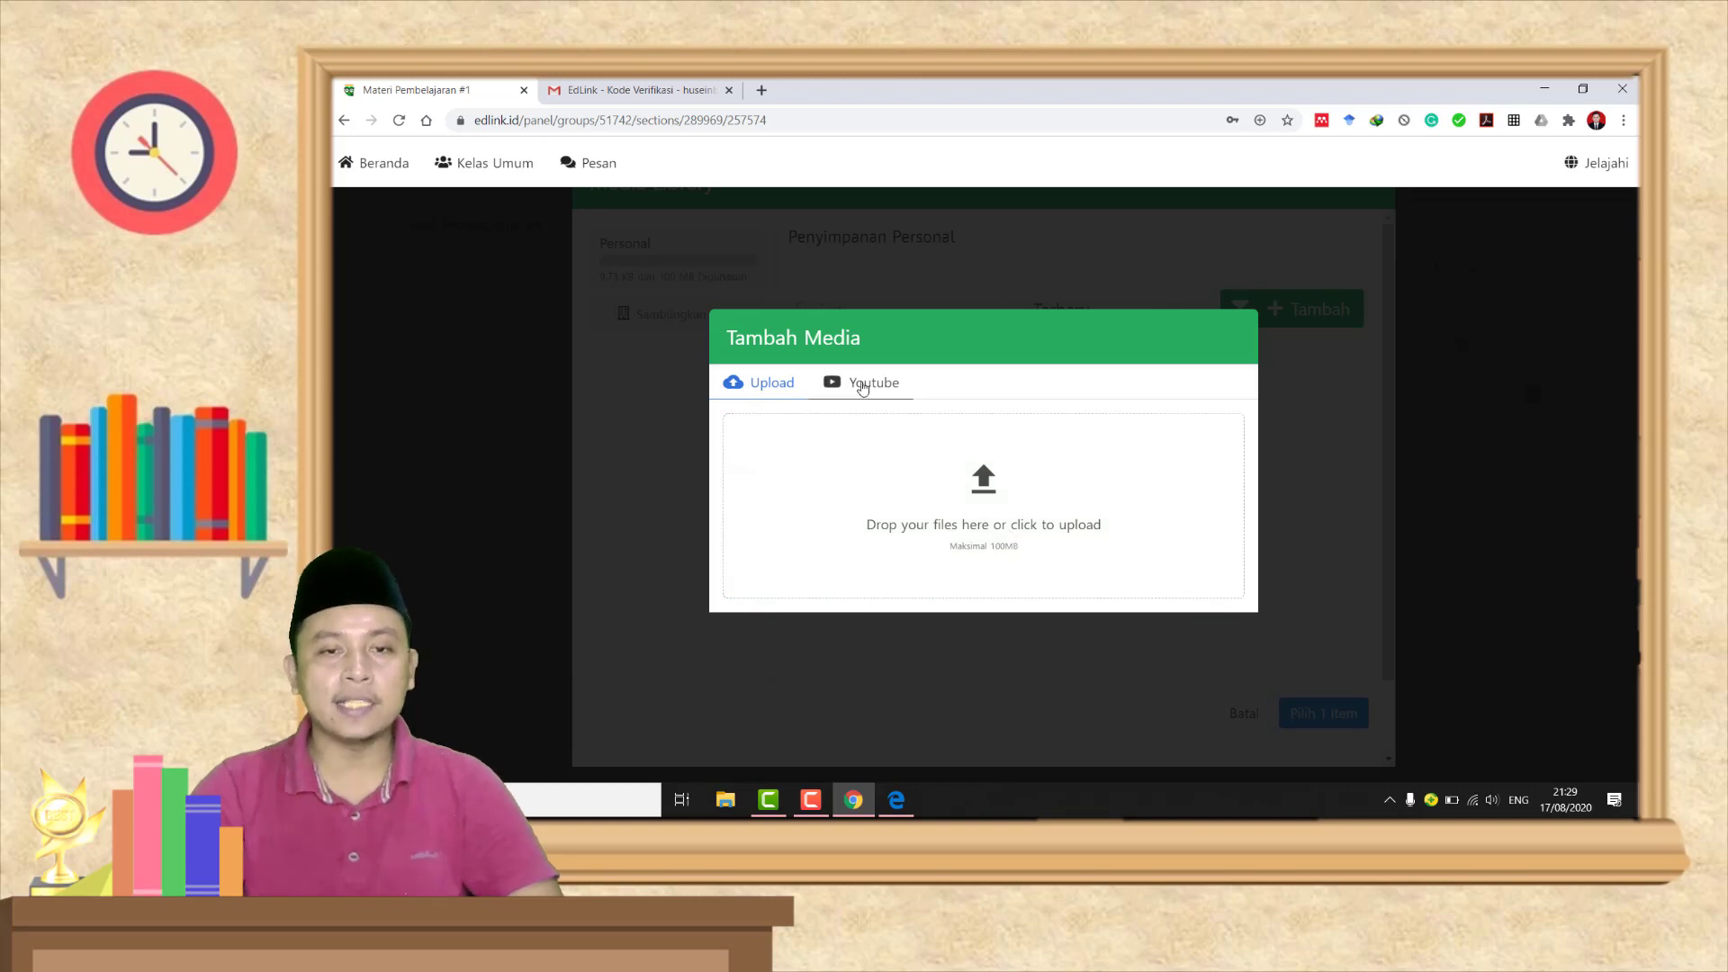
- Switch Tambah Media to the Youtube source with the URL and Label fields ready
{"action": "left_click", "coordinate": [867, 389]}
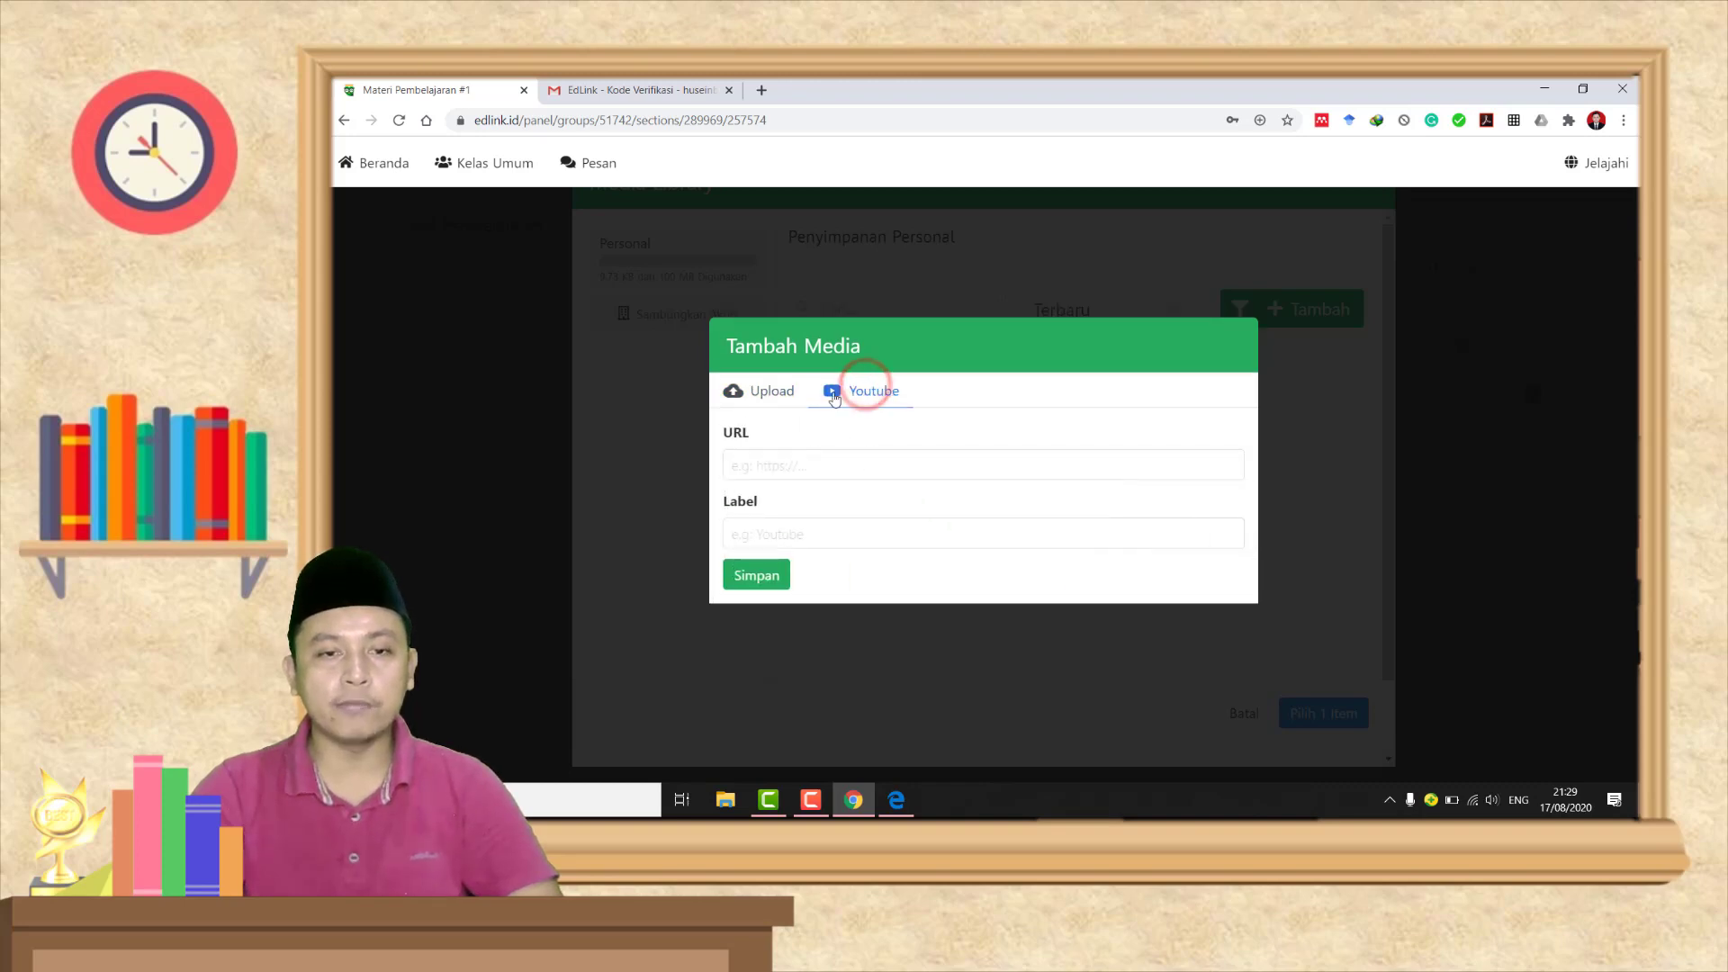
{"action": "left_click", "coordinate": [750, 467]}
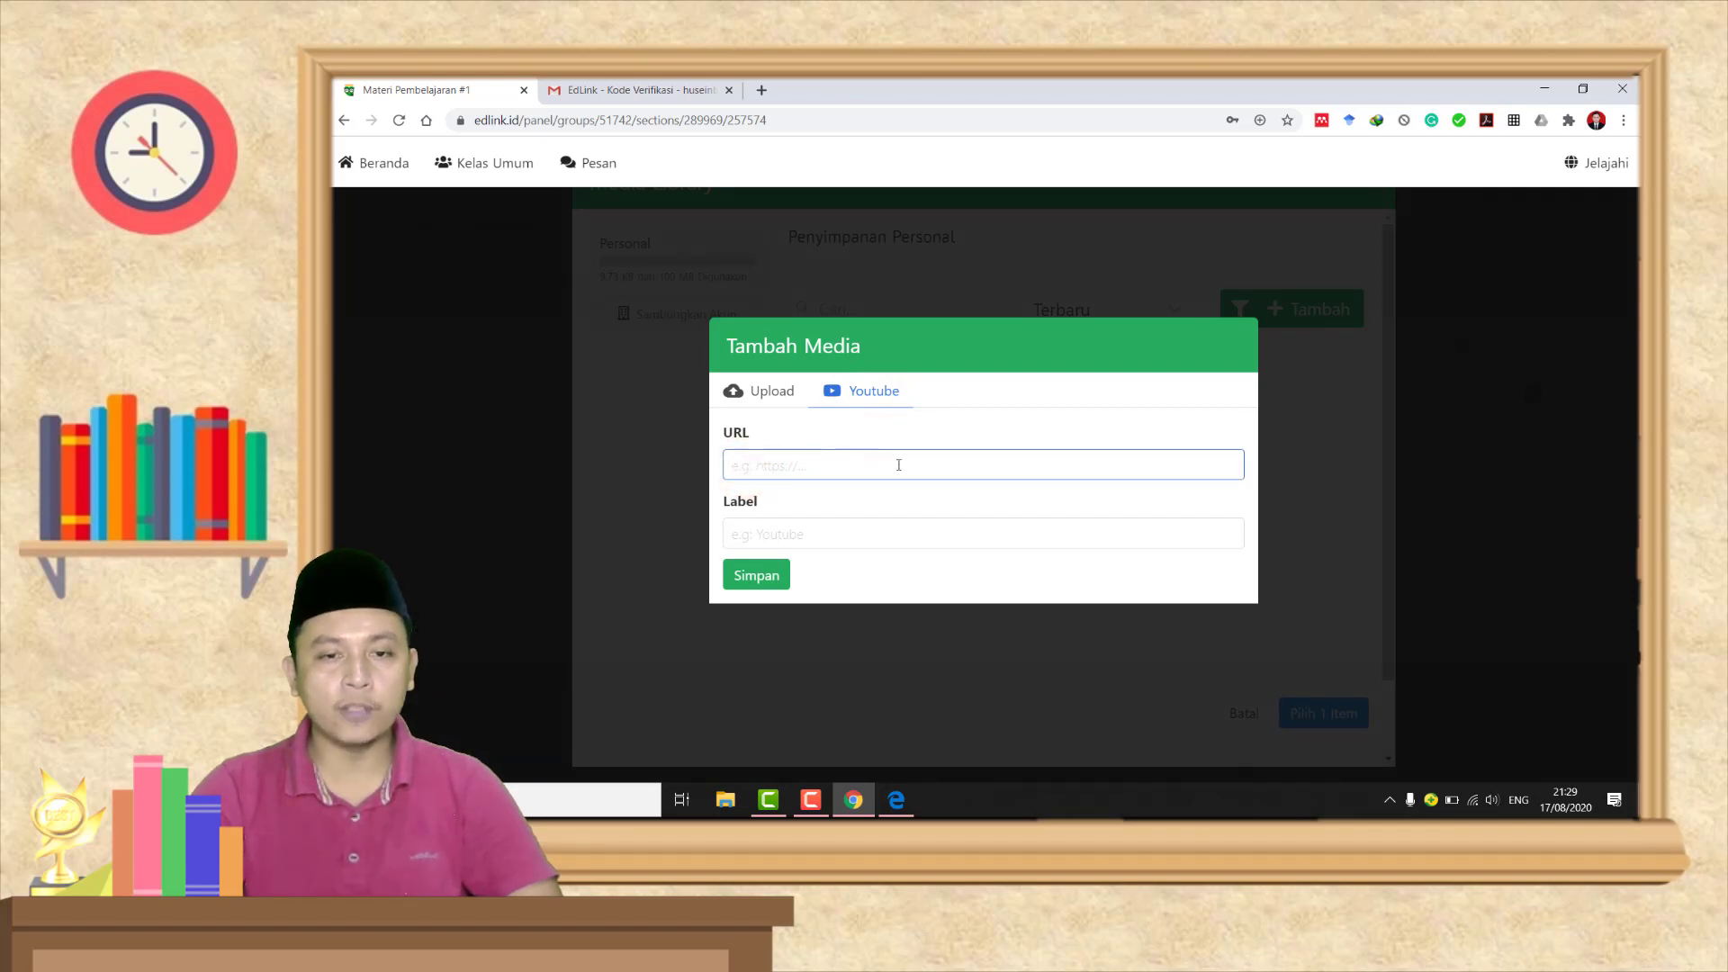
{"action": "left_click", "coordinate": [745, 531]}
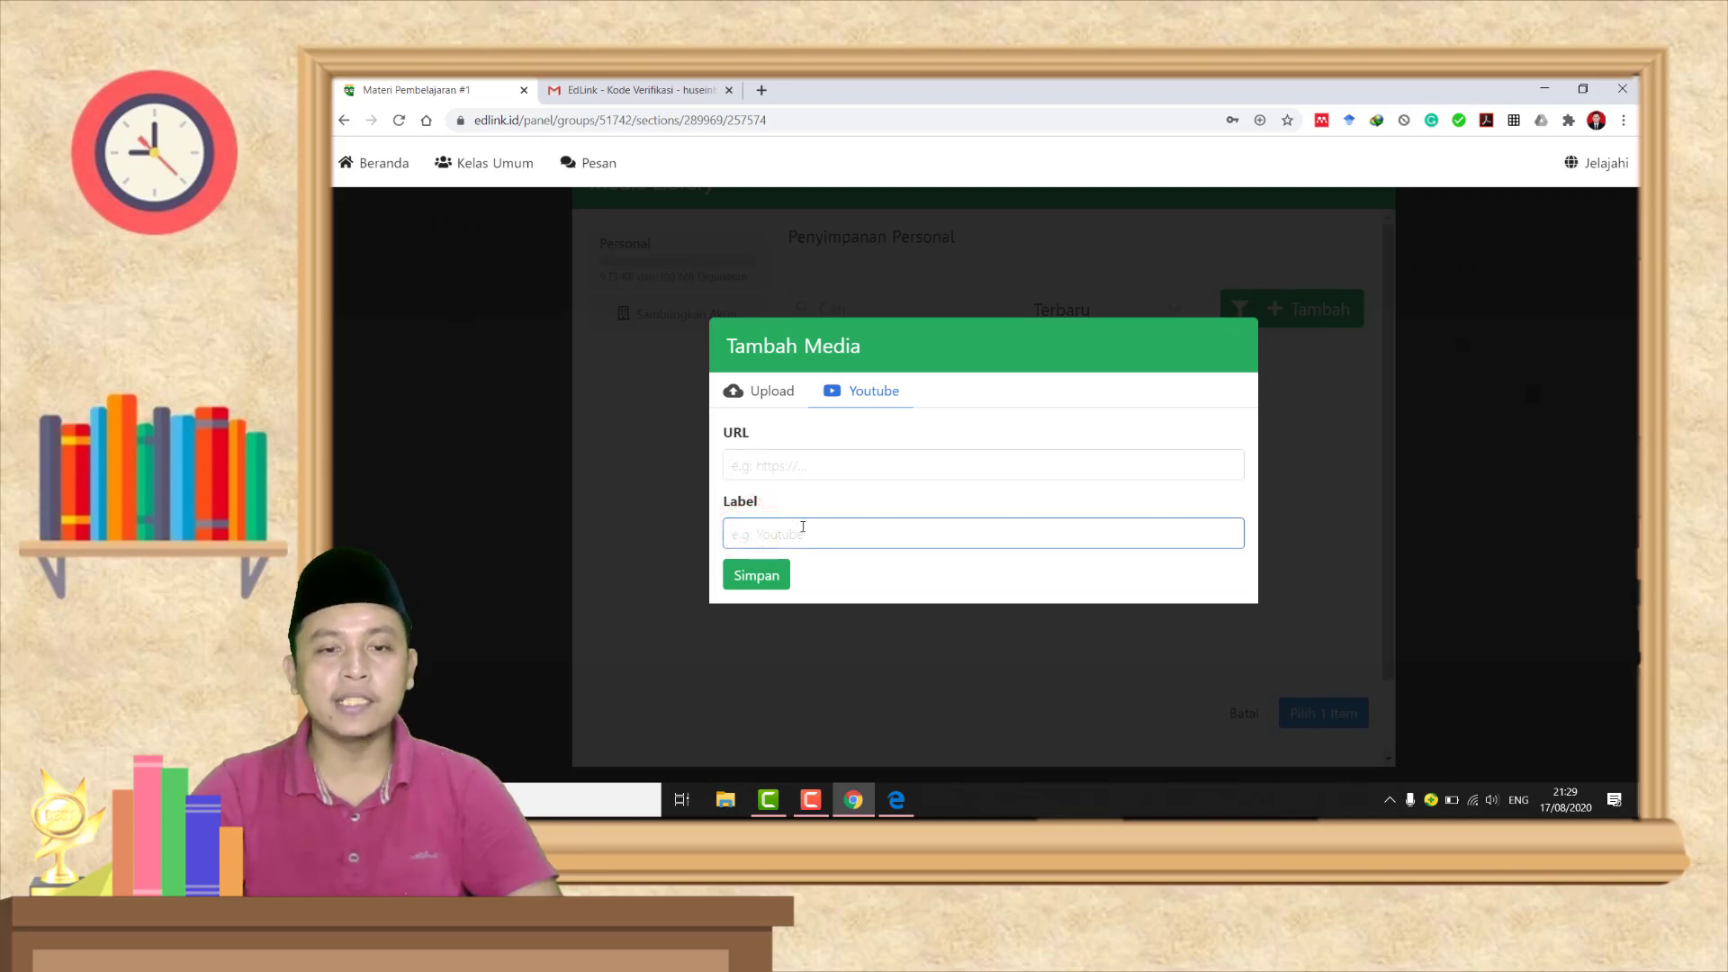
{"action": "left_click", "coordinate": [761, 90]}
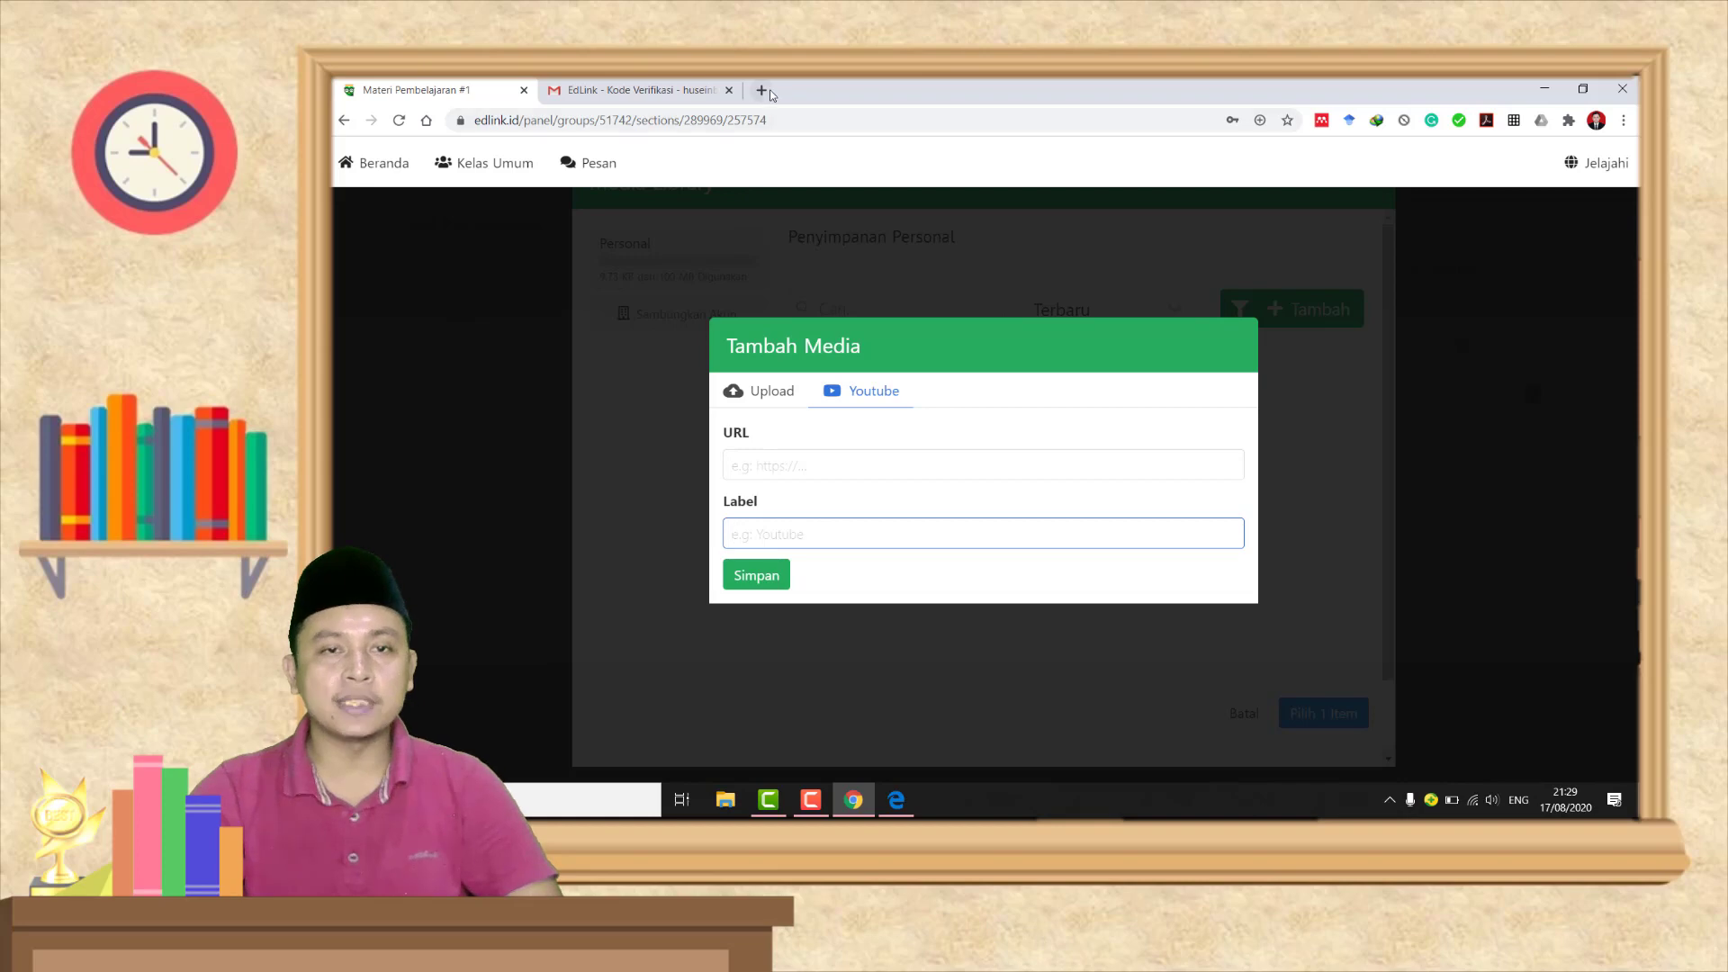
- Open 'Pemanfaatan, penilaian, dan prosedur pembuatan video pembelajaran' from your own YouTube channel
{"action": "left_click", "coordinate": [1391, 148]}
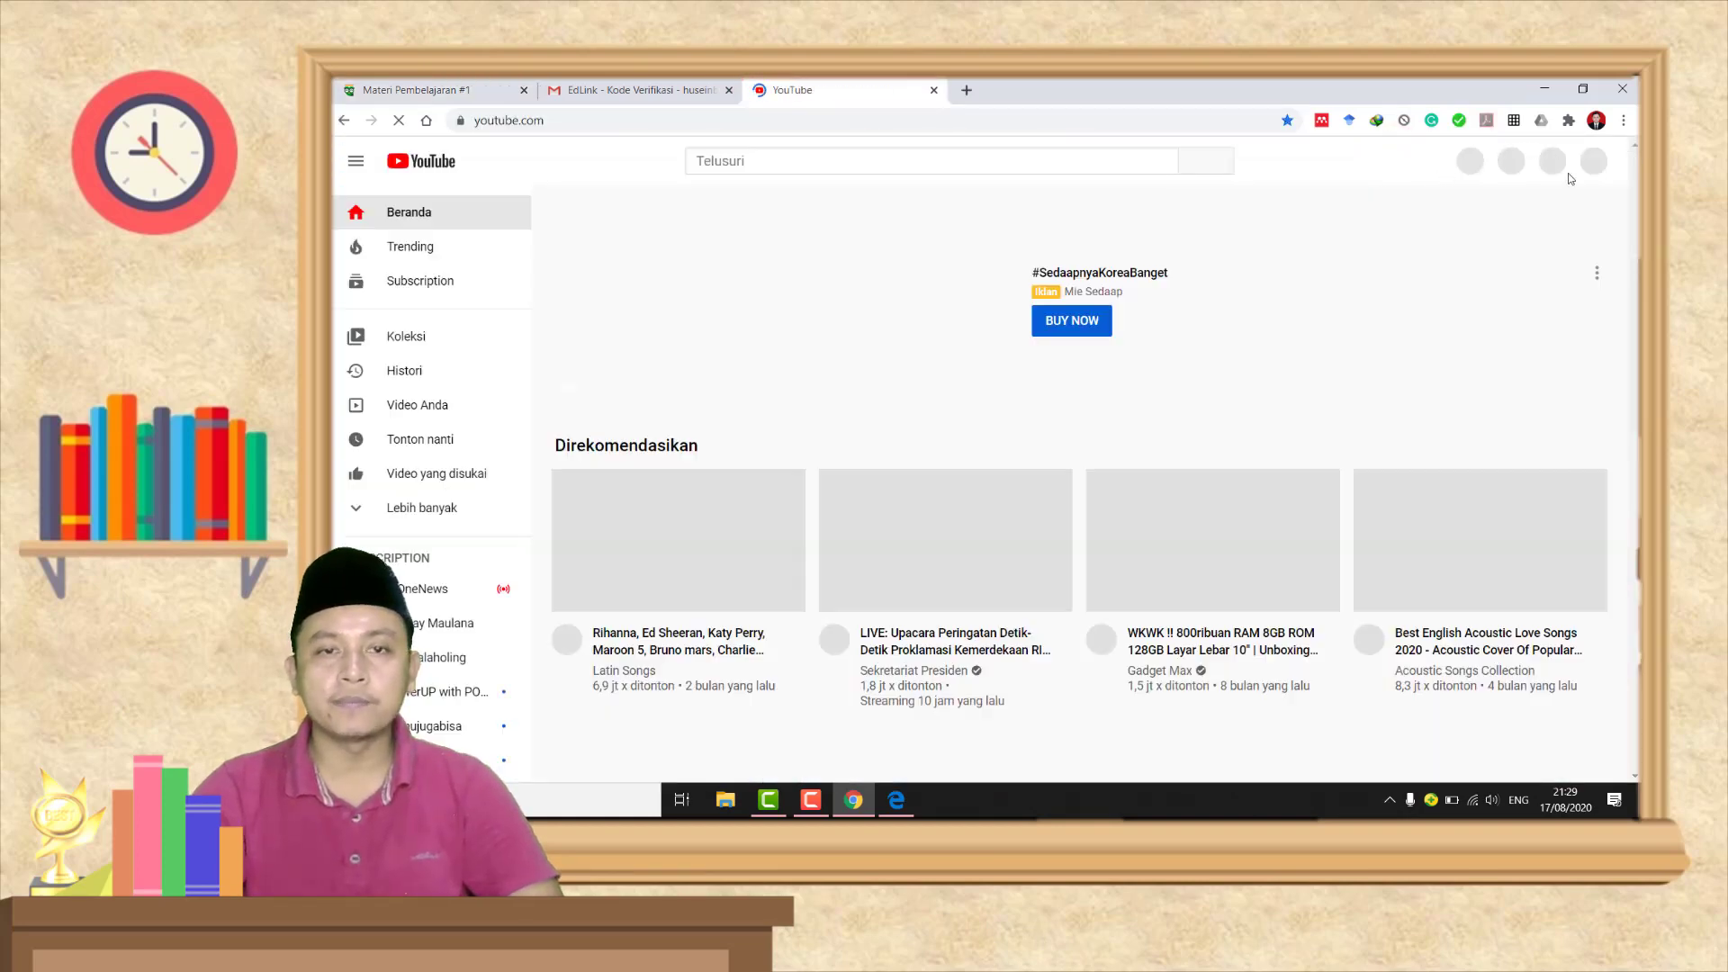
{"action": "left_click", "coordinate": [1600, 170]}
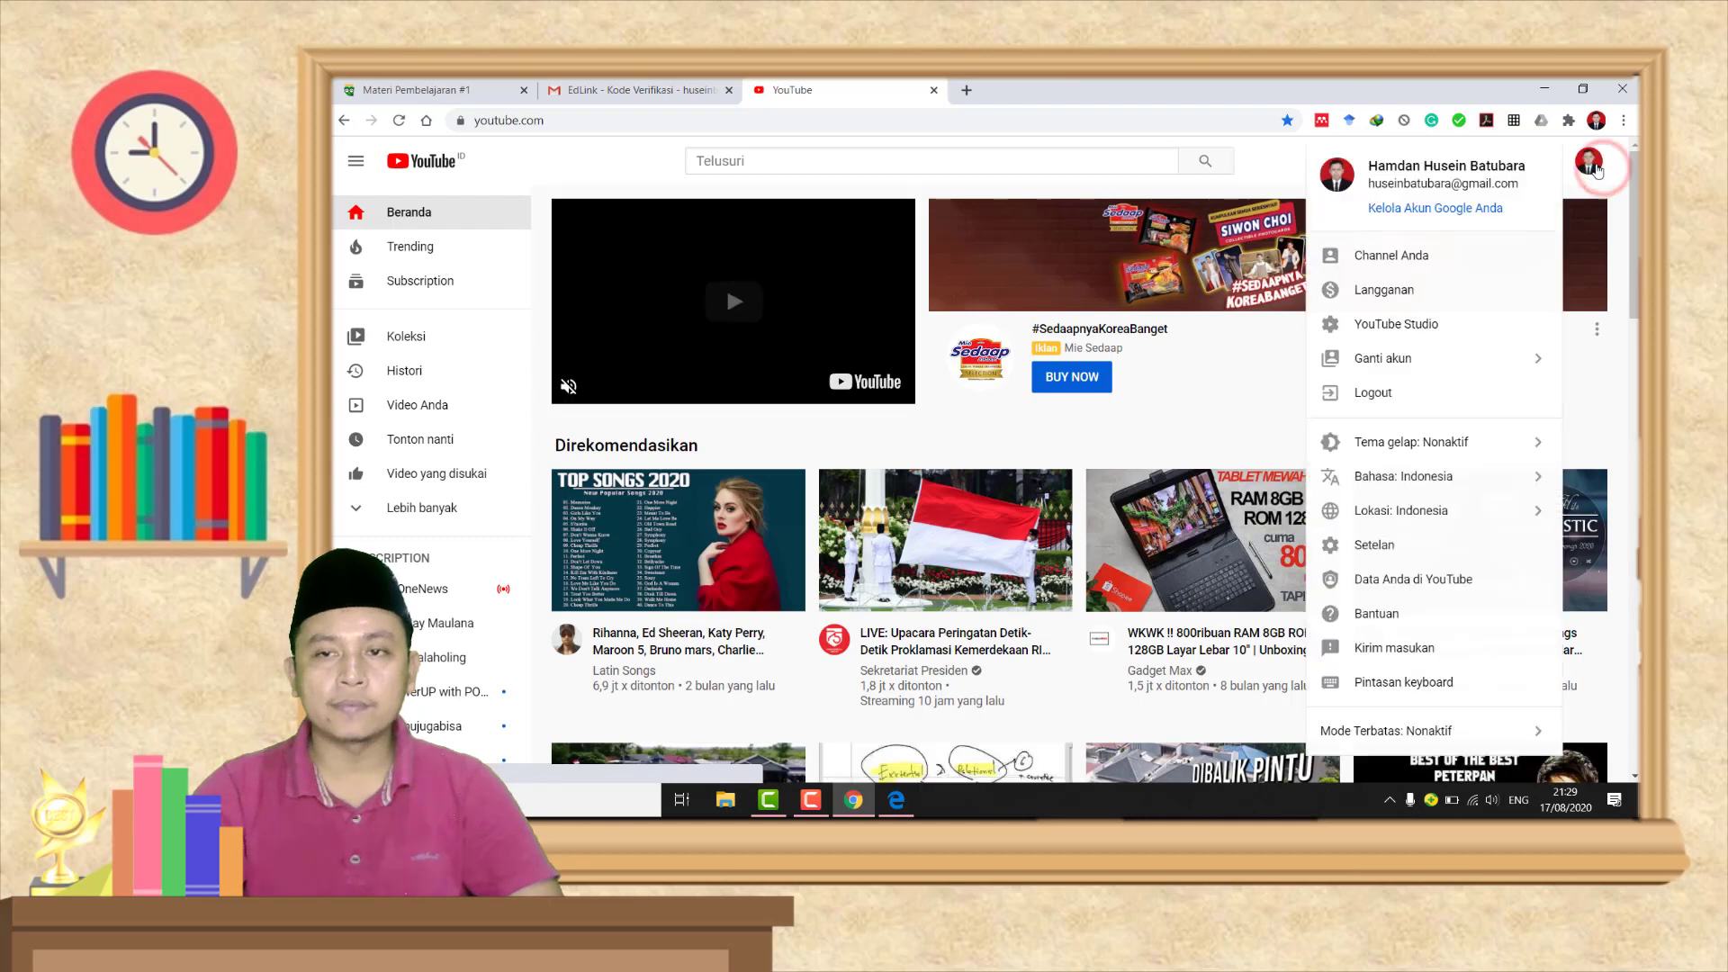
{"action": "left_click", "coordinate": [1444, 257]}
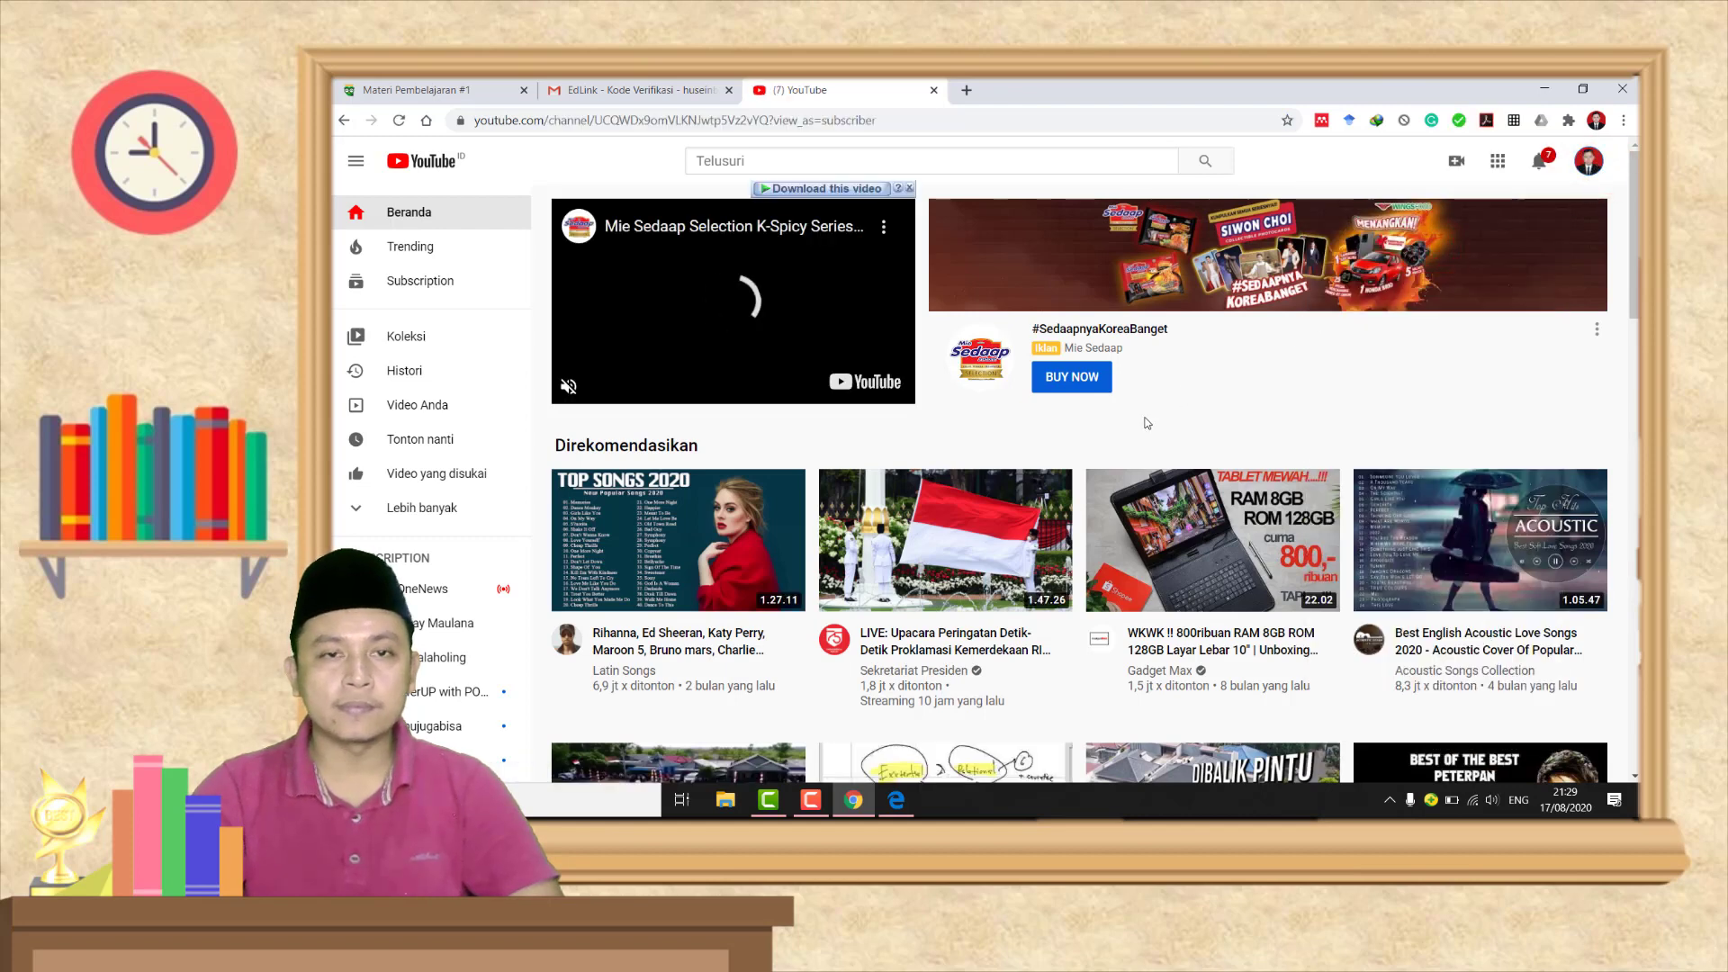
{"action": "scroll", "coordinate": [933, 516], "scroll_direction": "down", "scroll_amount": 3}
{"action": "left_click", "coordinate": [891, 553]}
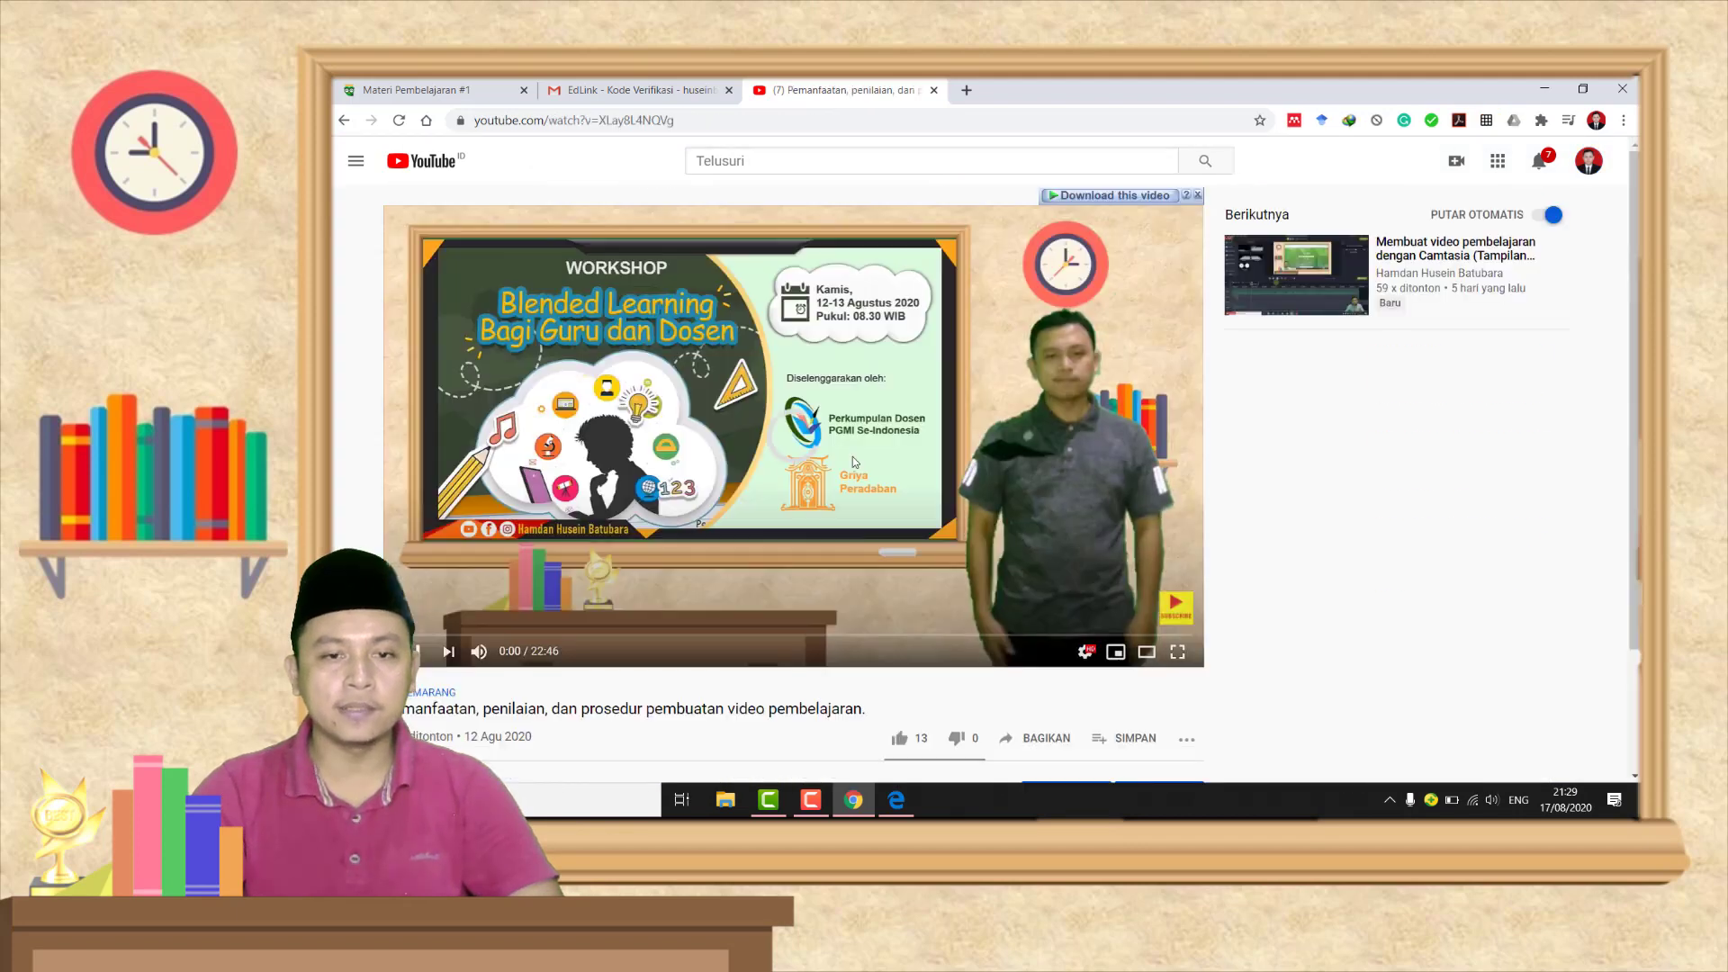
- Copy the video's URL from the player's context menu
{"action": "right_click", "coordinate": [827, 370]}
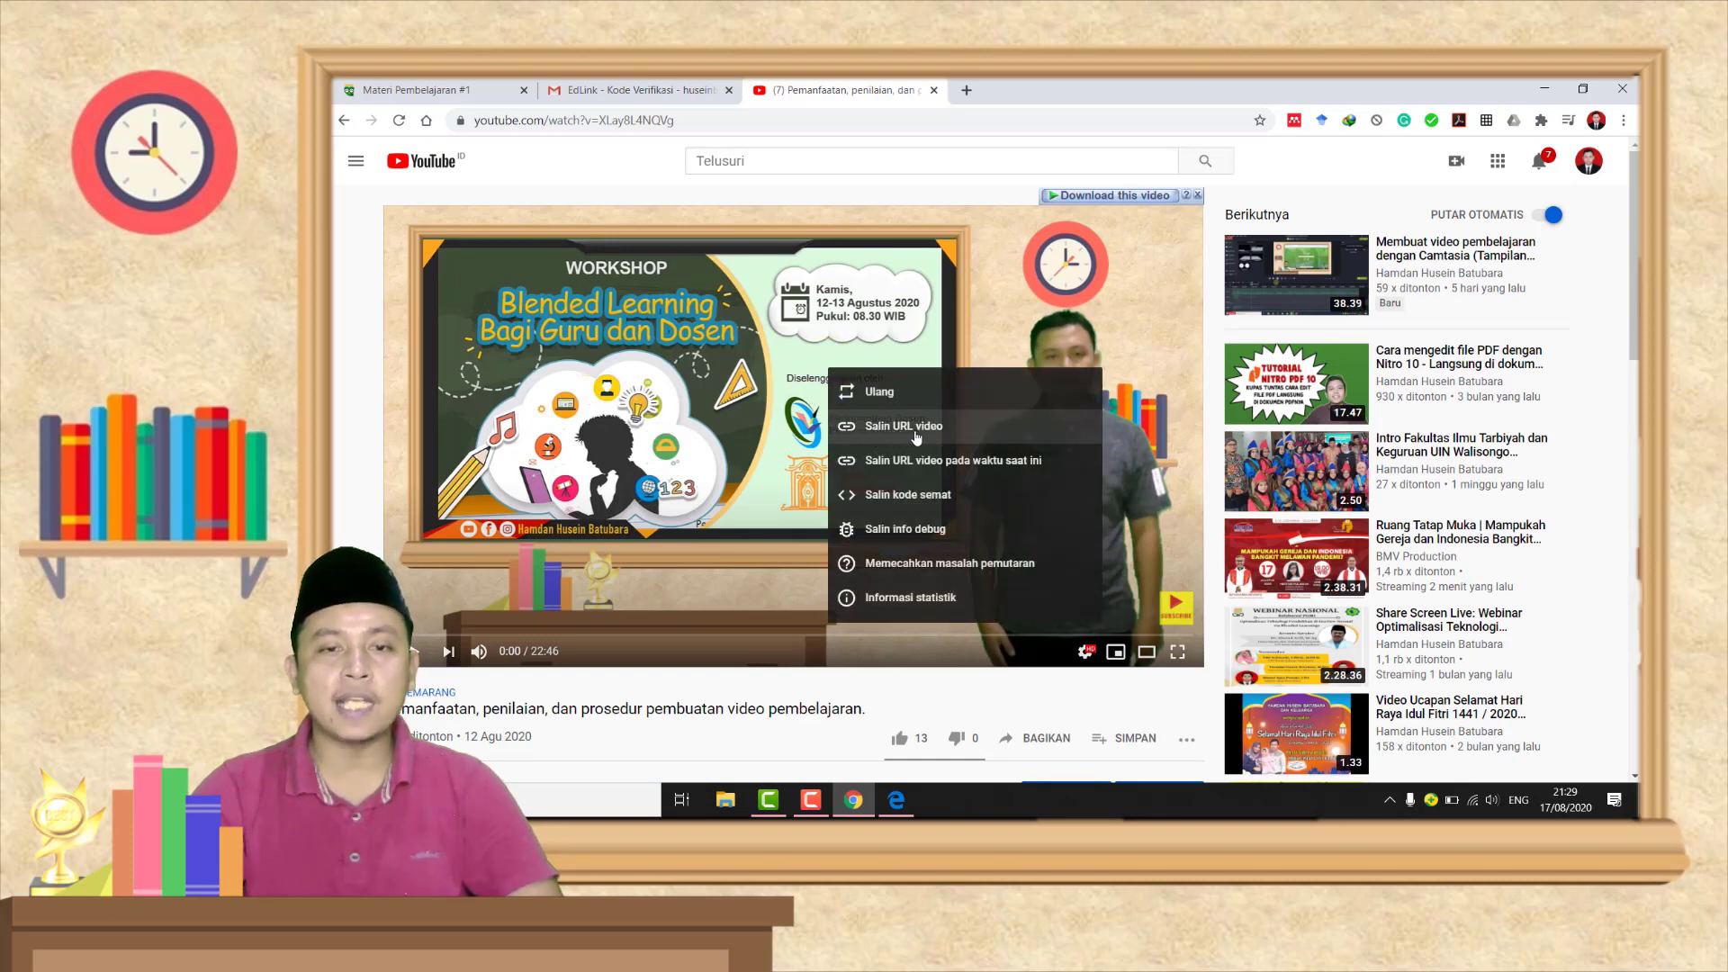
{"action": "left_click", "coordinate": [944, 430]}
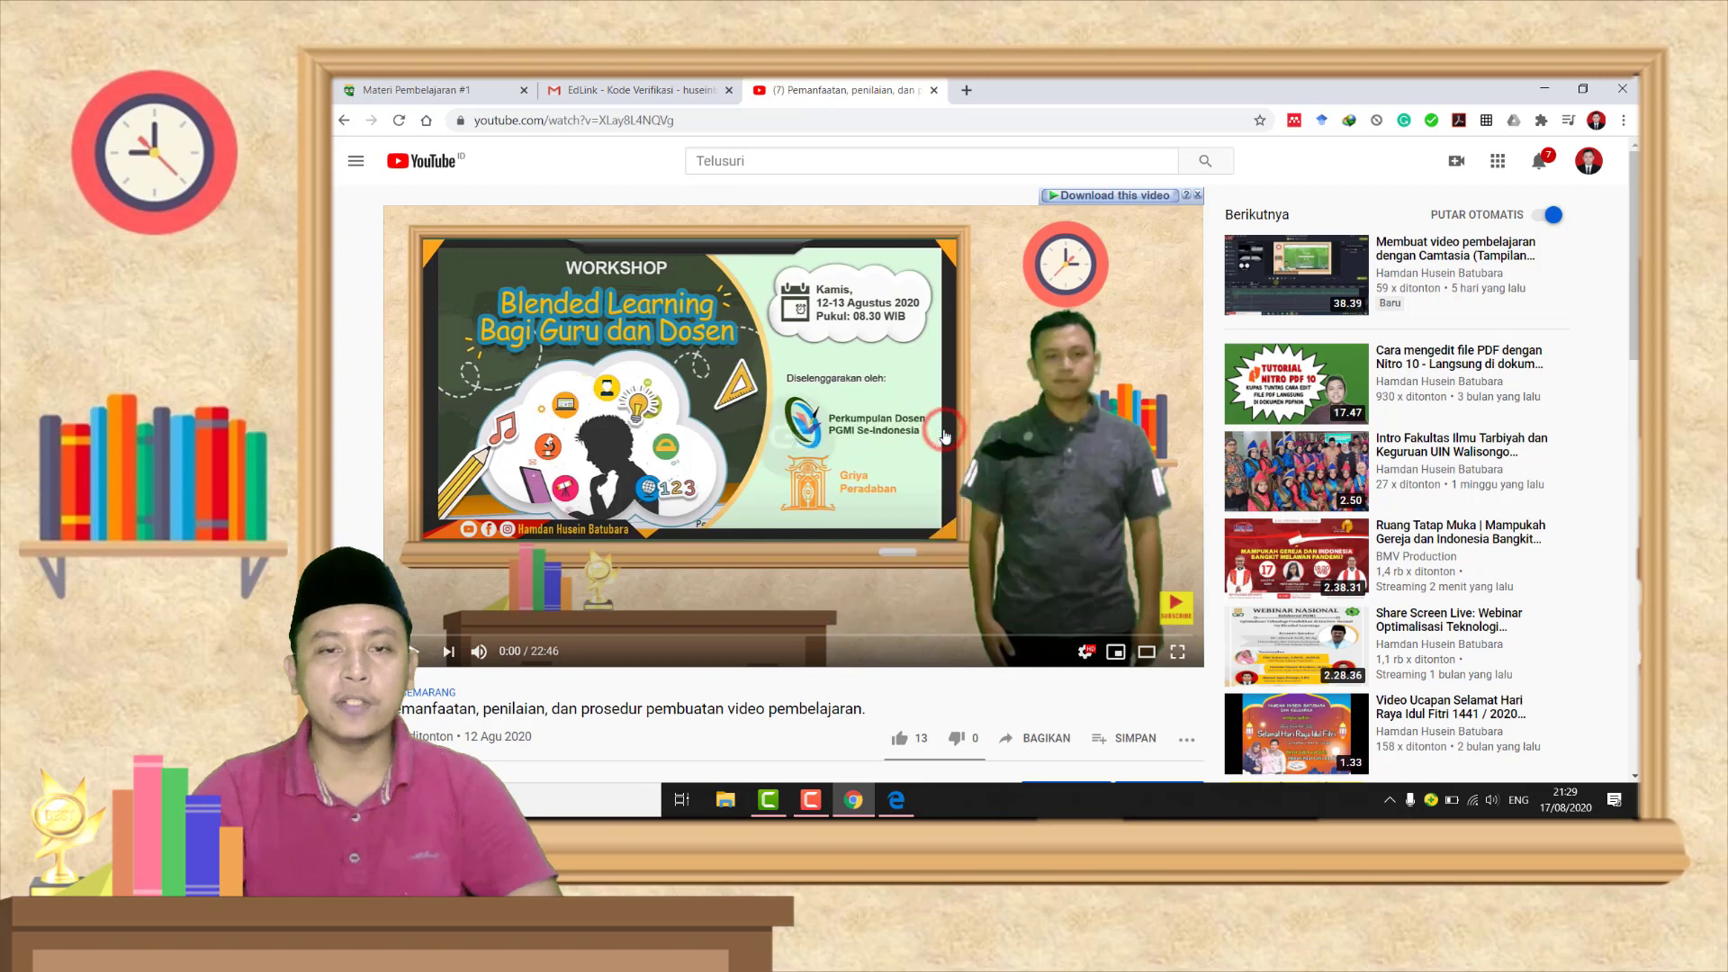
{"action": "right_click", "coordinate": [846, 360]}
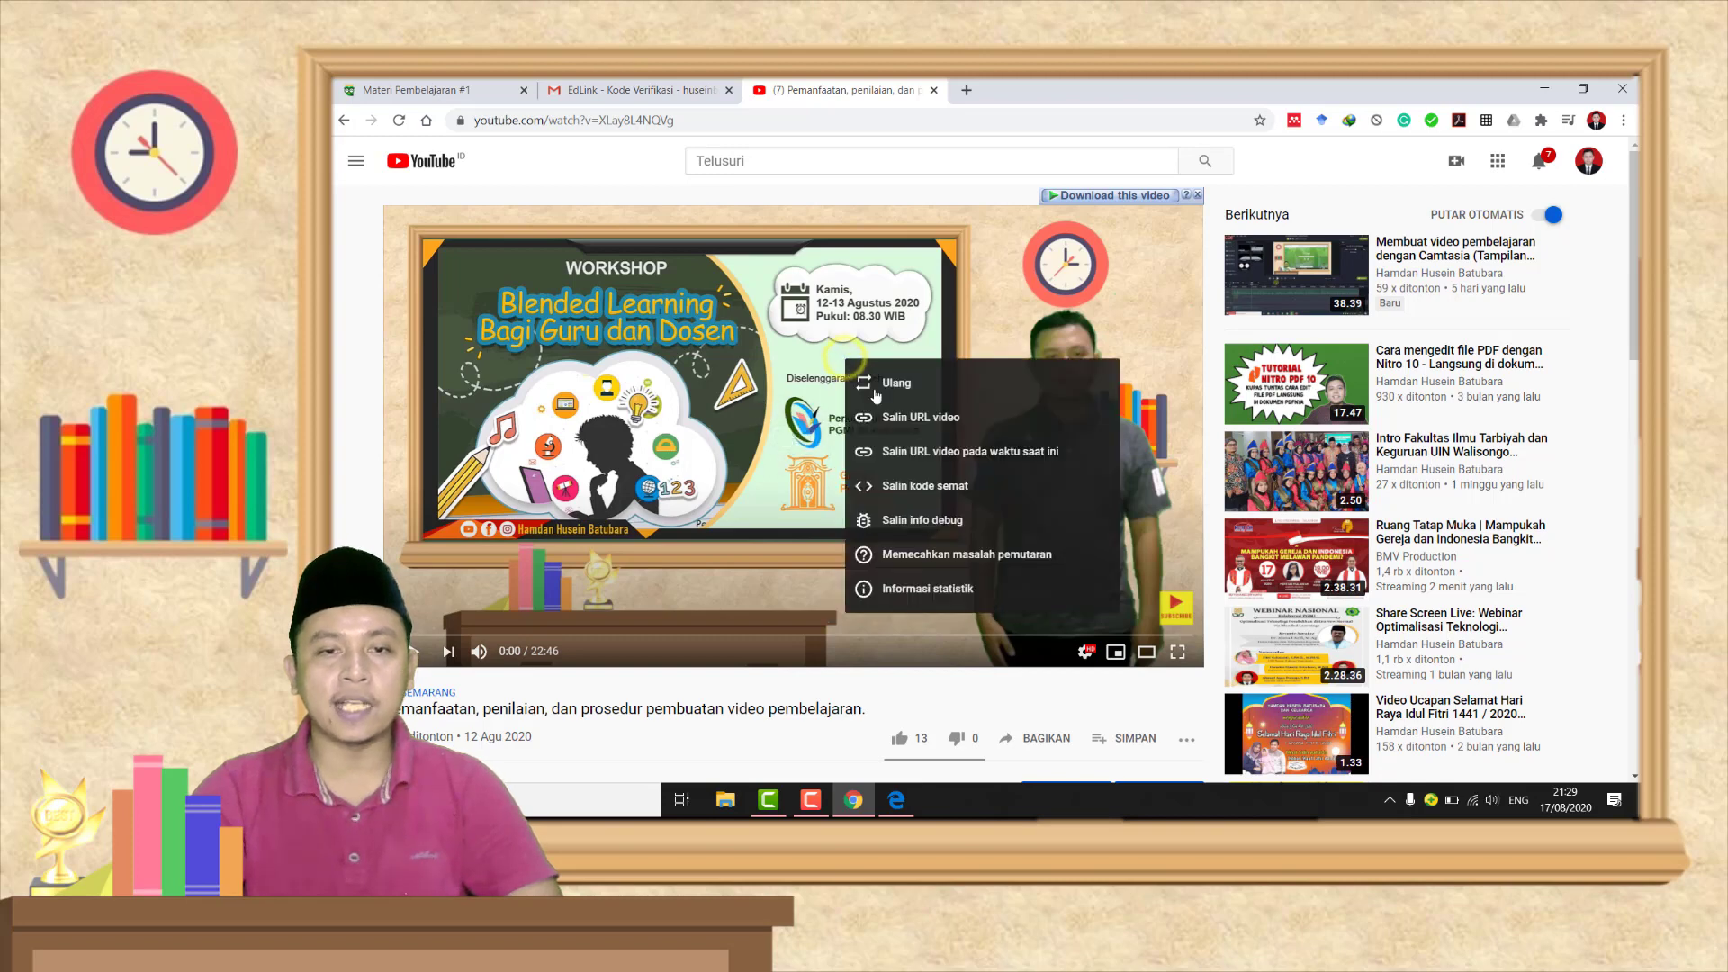
{"action": "left_click", "coordinate": [966, 419]}
- Paste the copied YouTube link into the Tambah Media URL field
{"action": "left_click", "coordinate": [403, 86]}
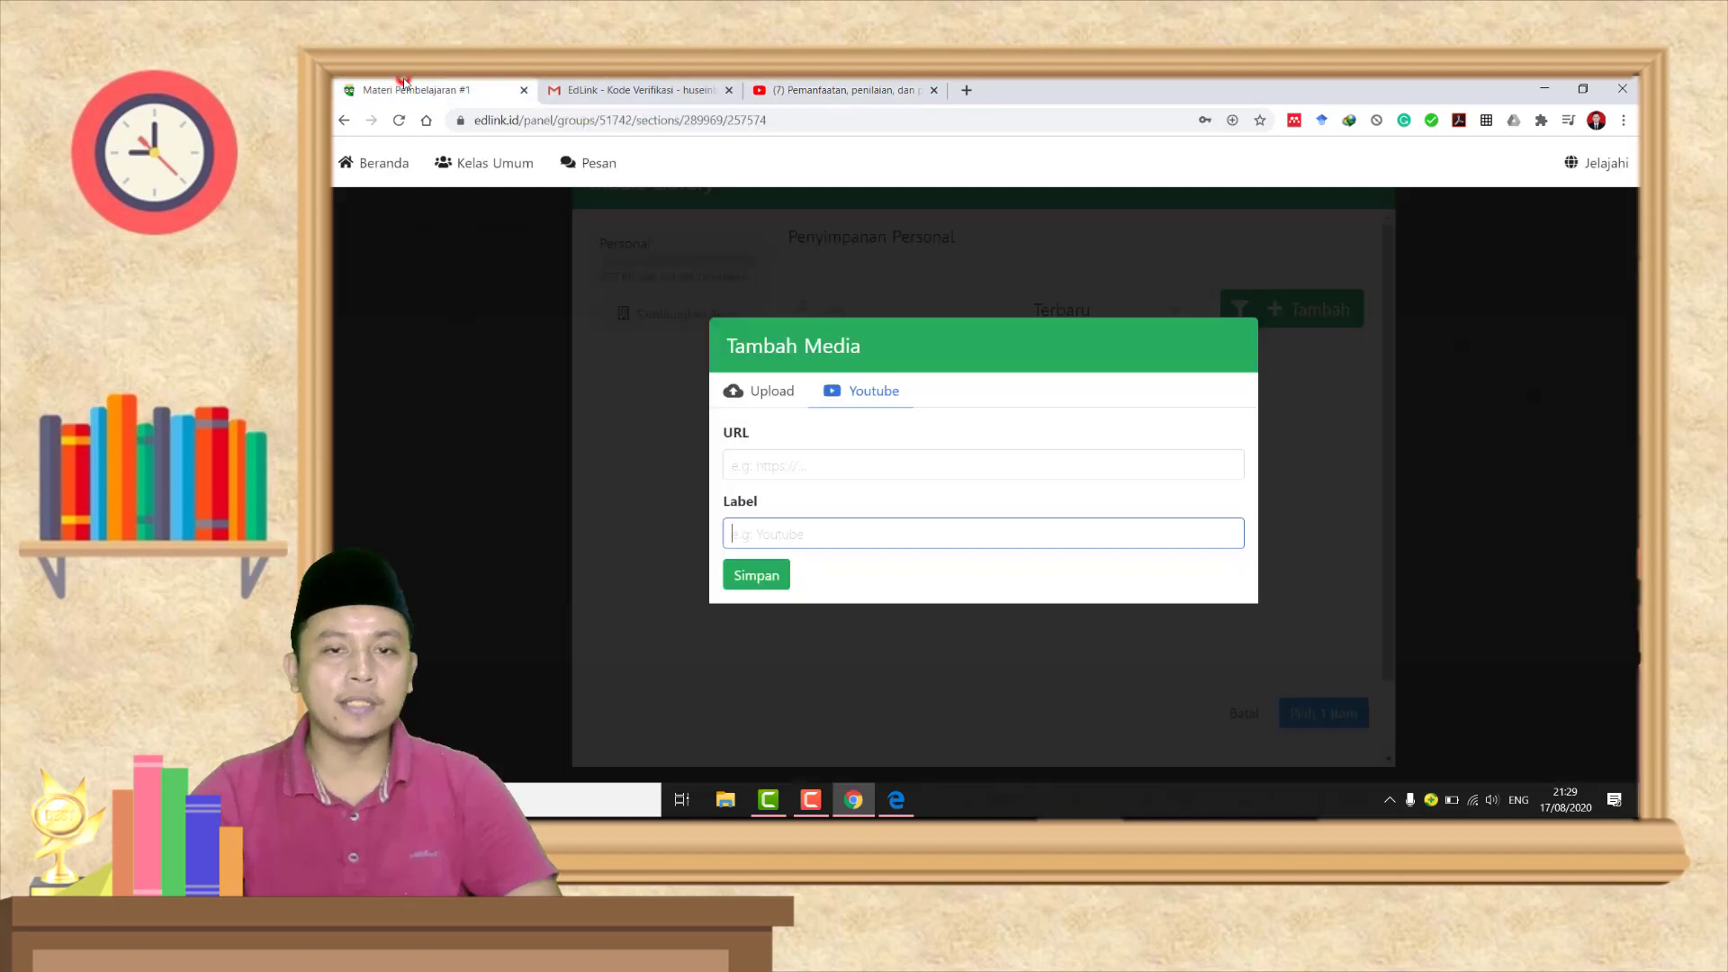
{"action": "left_click", "coordinate": [745, 464]}
{"action": "right_click", "coordinate": [745, 465]}
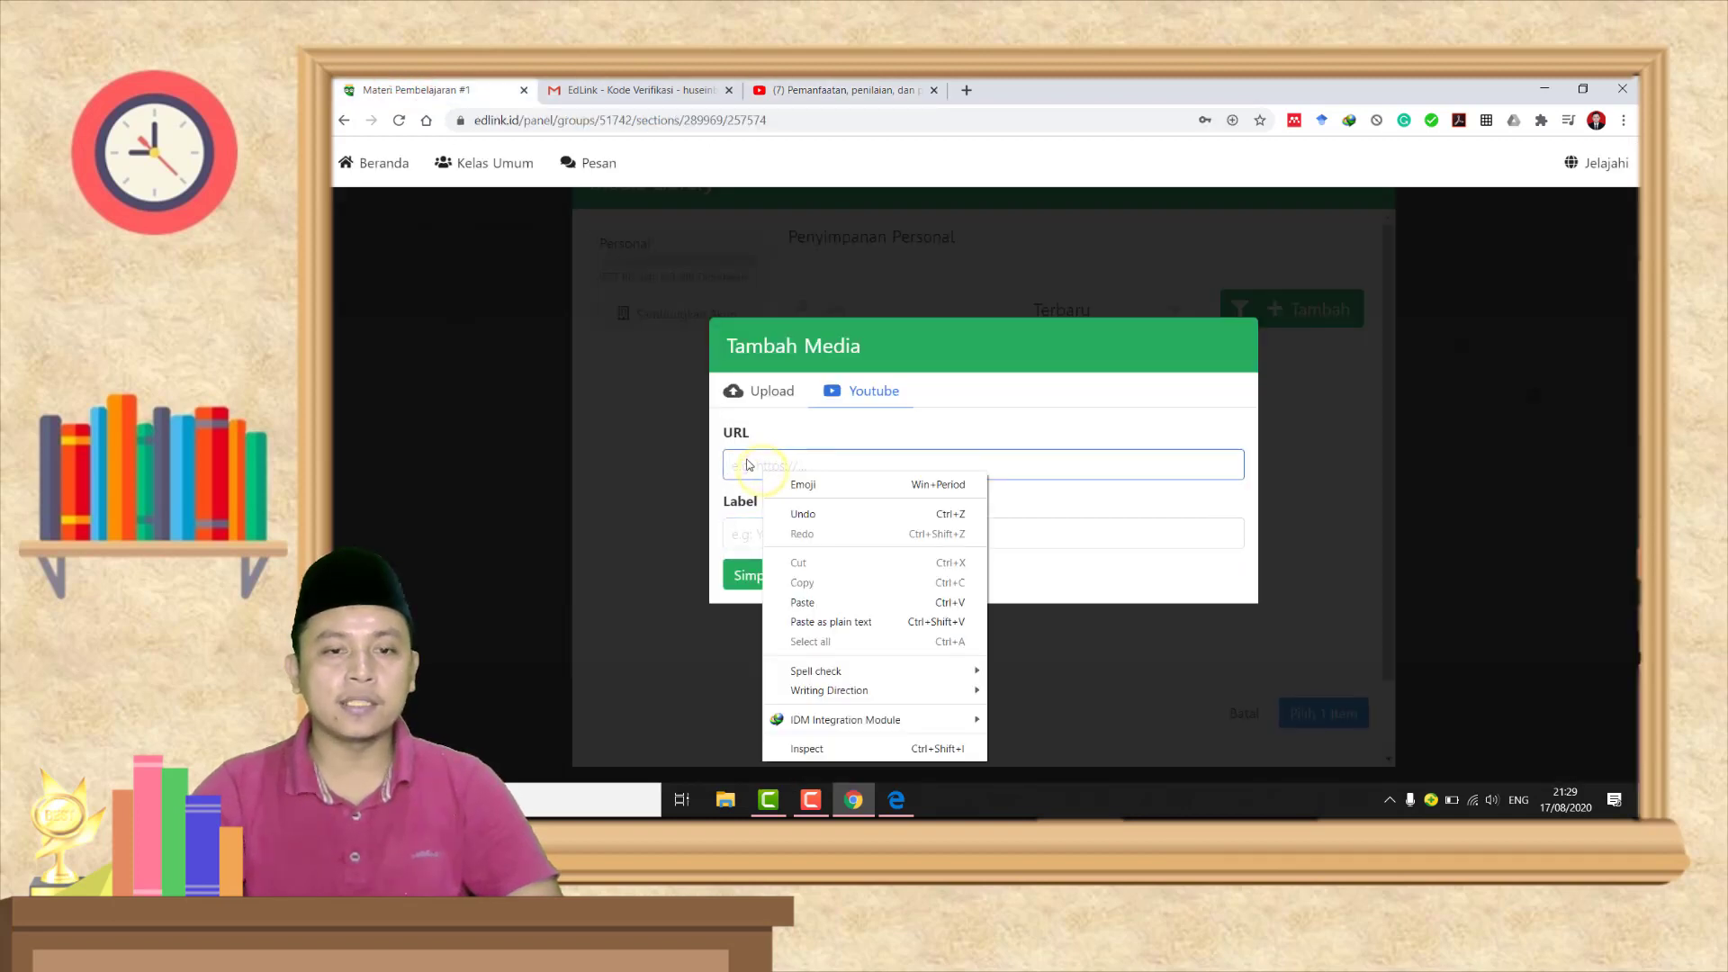
{"action": "left_click", "coordinate": [754, 466]}
{"action": "right_click", "coordinate": [750, 463]}
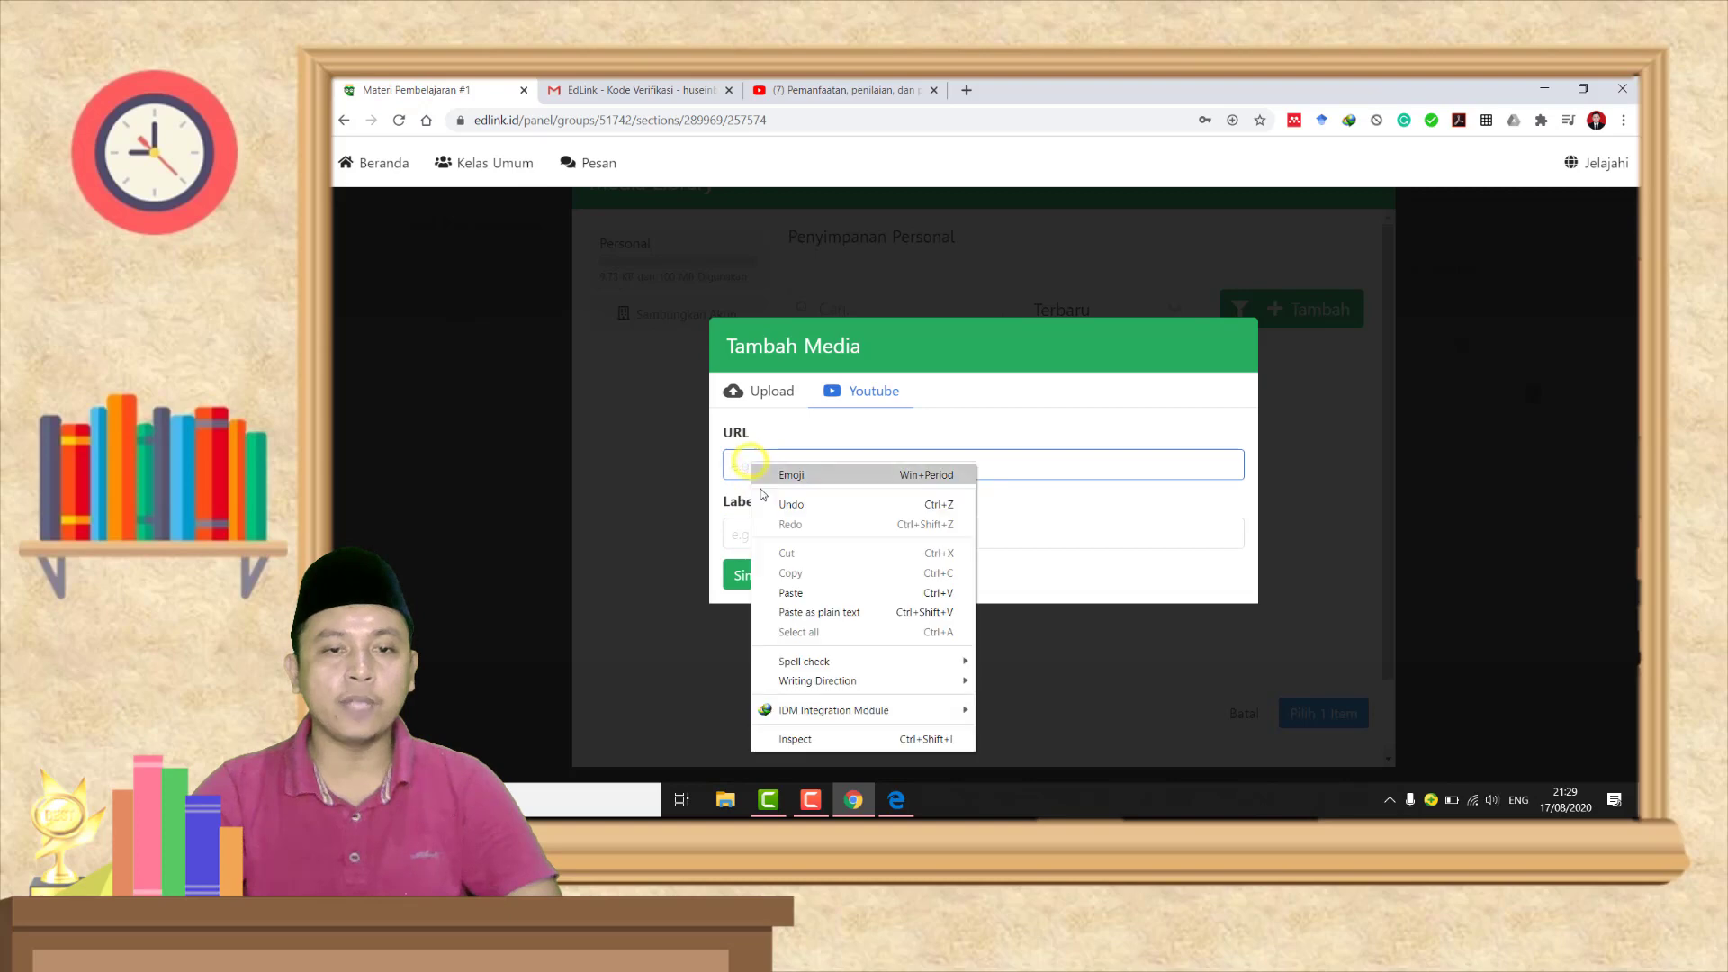
{"action": "left_click", "coordinate": [804, 594]}
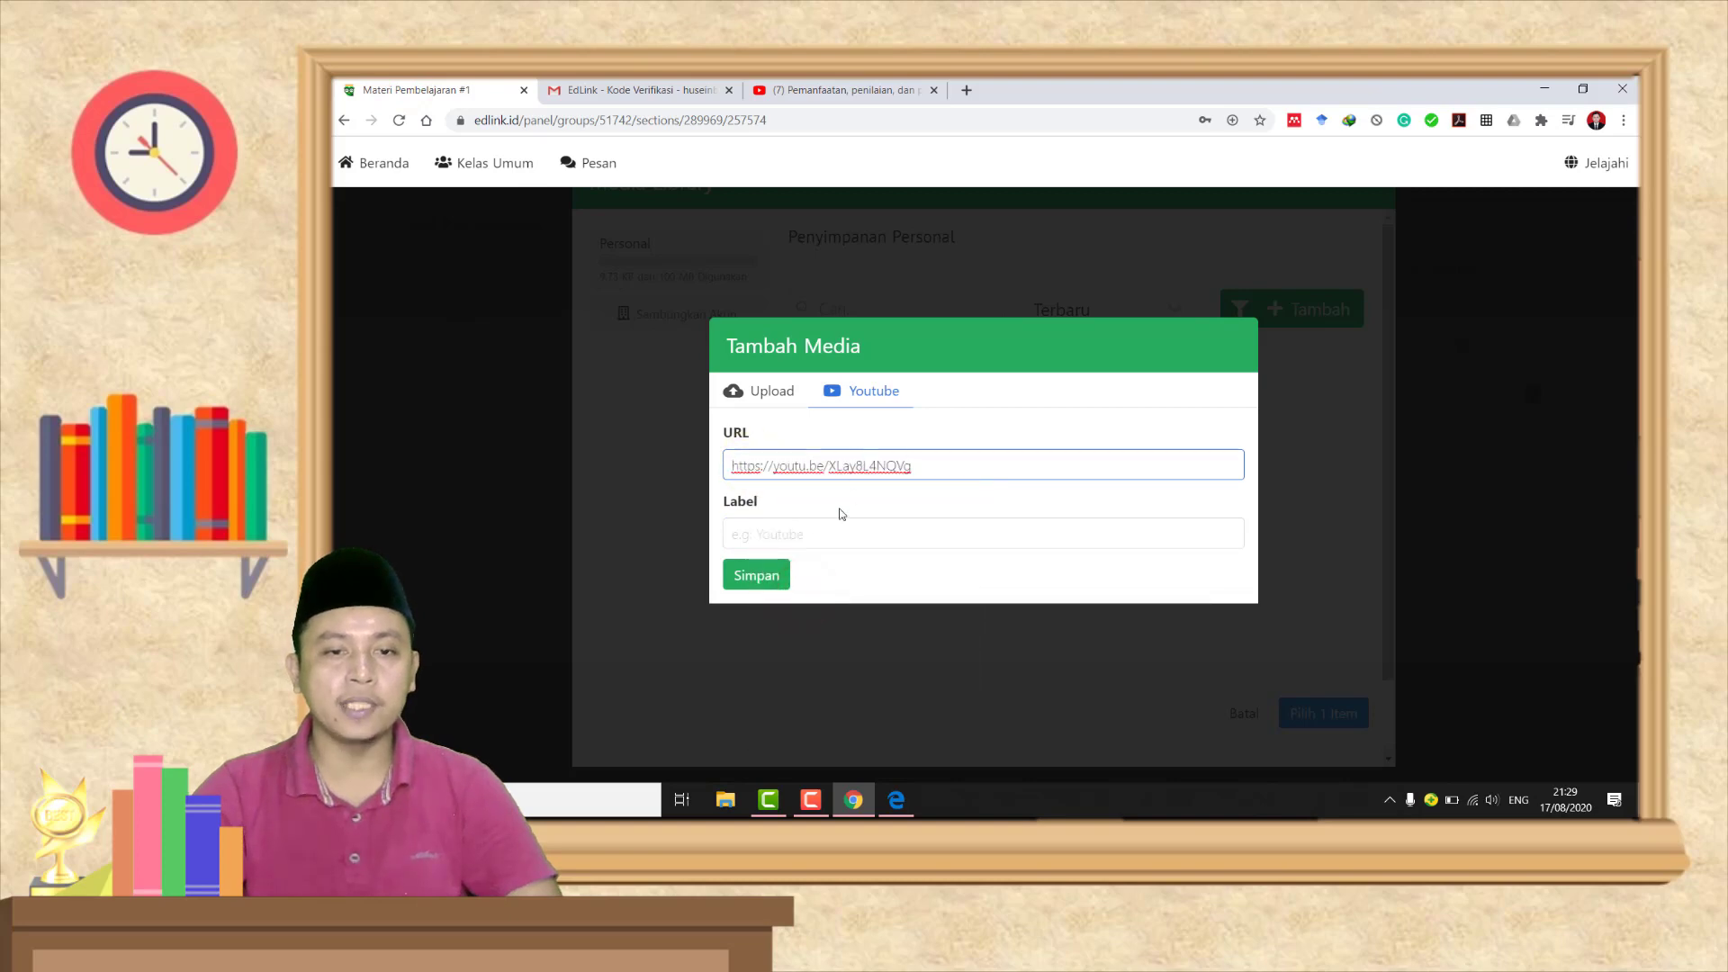
- Label the video 'Fungsi Media Pembelajaran'
{"action": "left_click", "coordinate": [800, 534]}
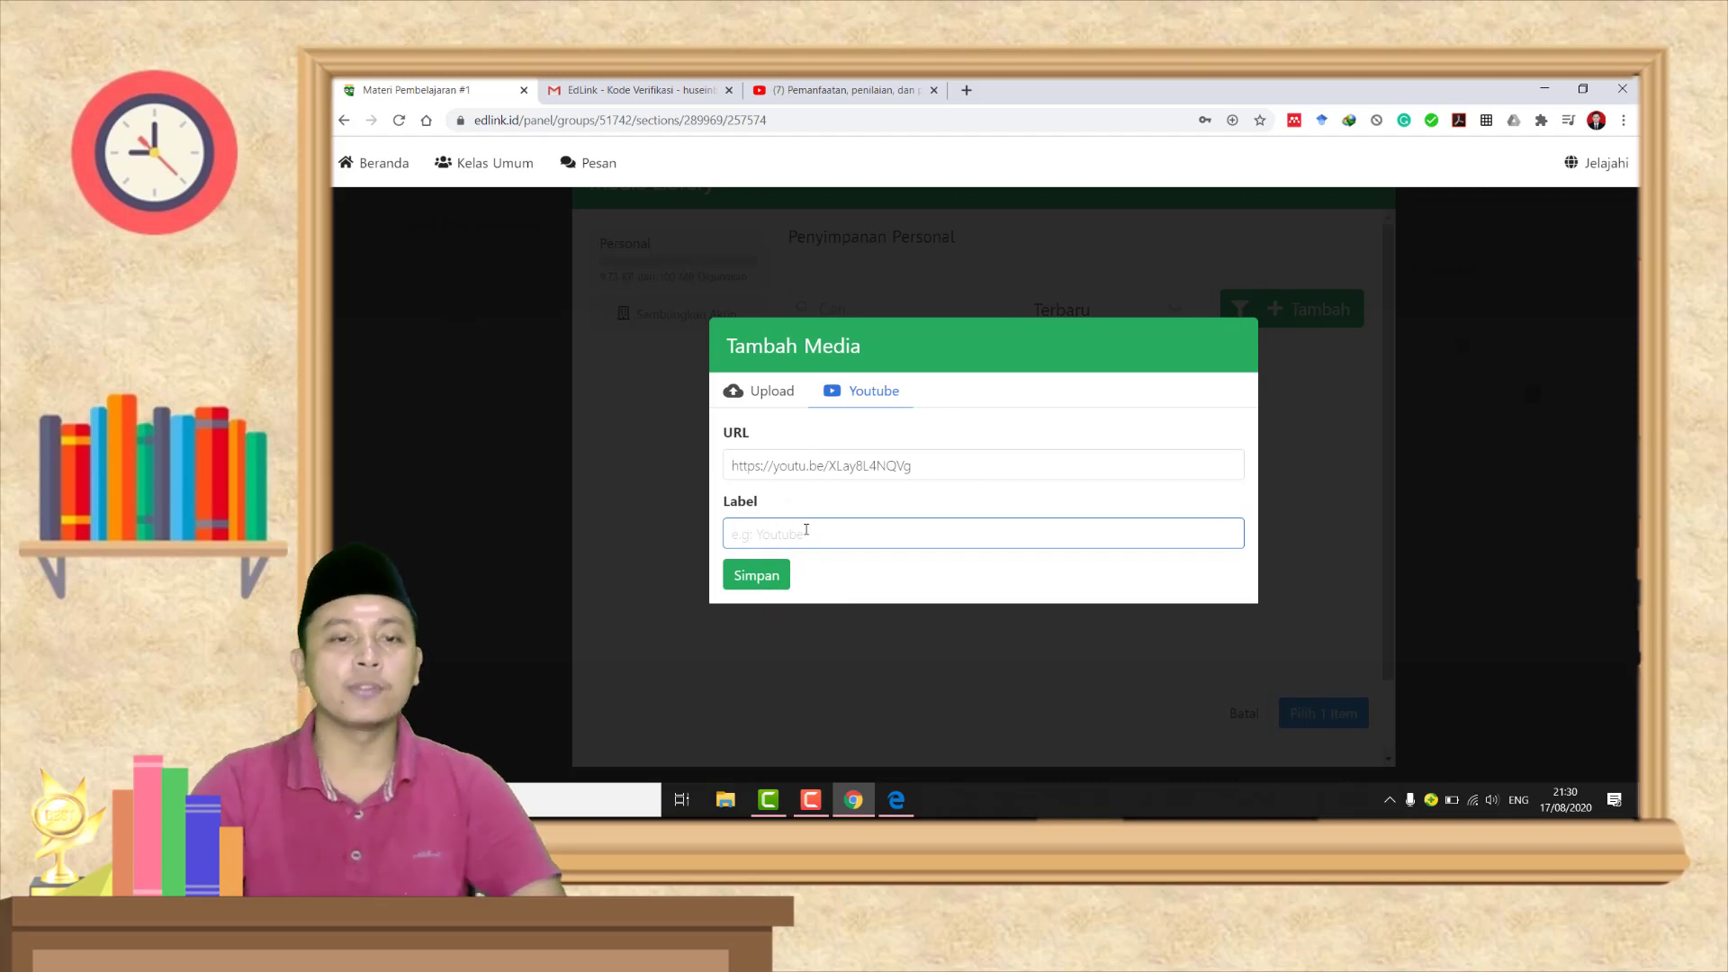
{"action": "type", "text": "Pe"}
{"action": "key", "text": "BackSpace"}
{"action": "type", "text": "Urgensi Me"}
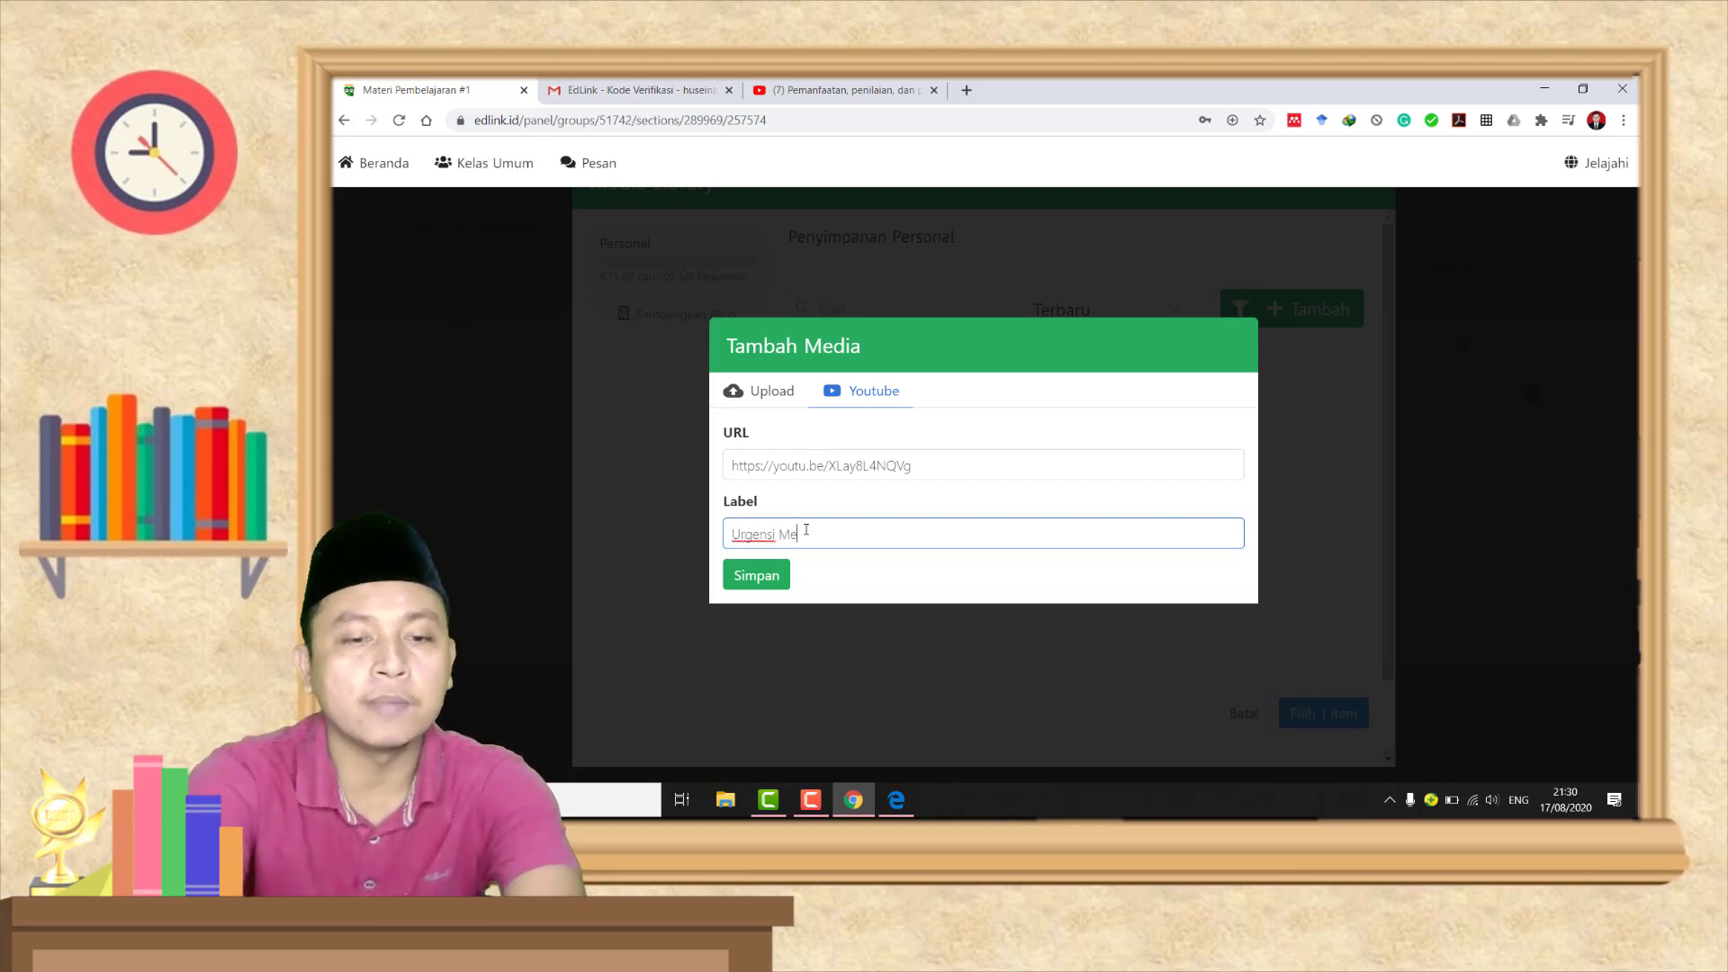
{"action": "type", "text": "dia Pembelajaran"}
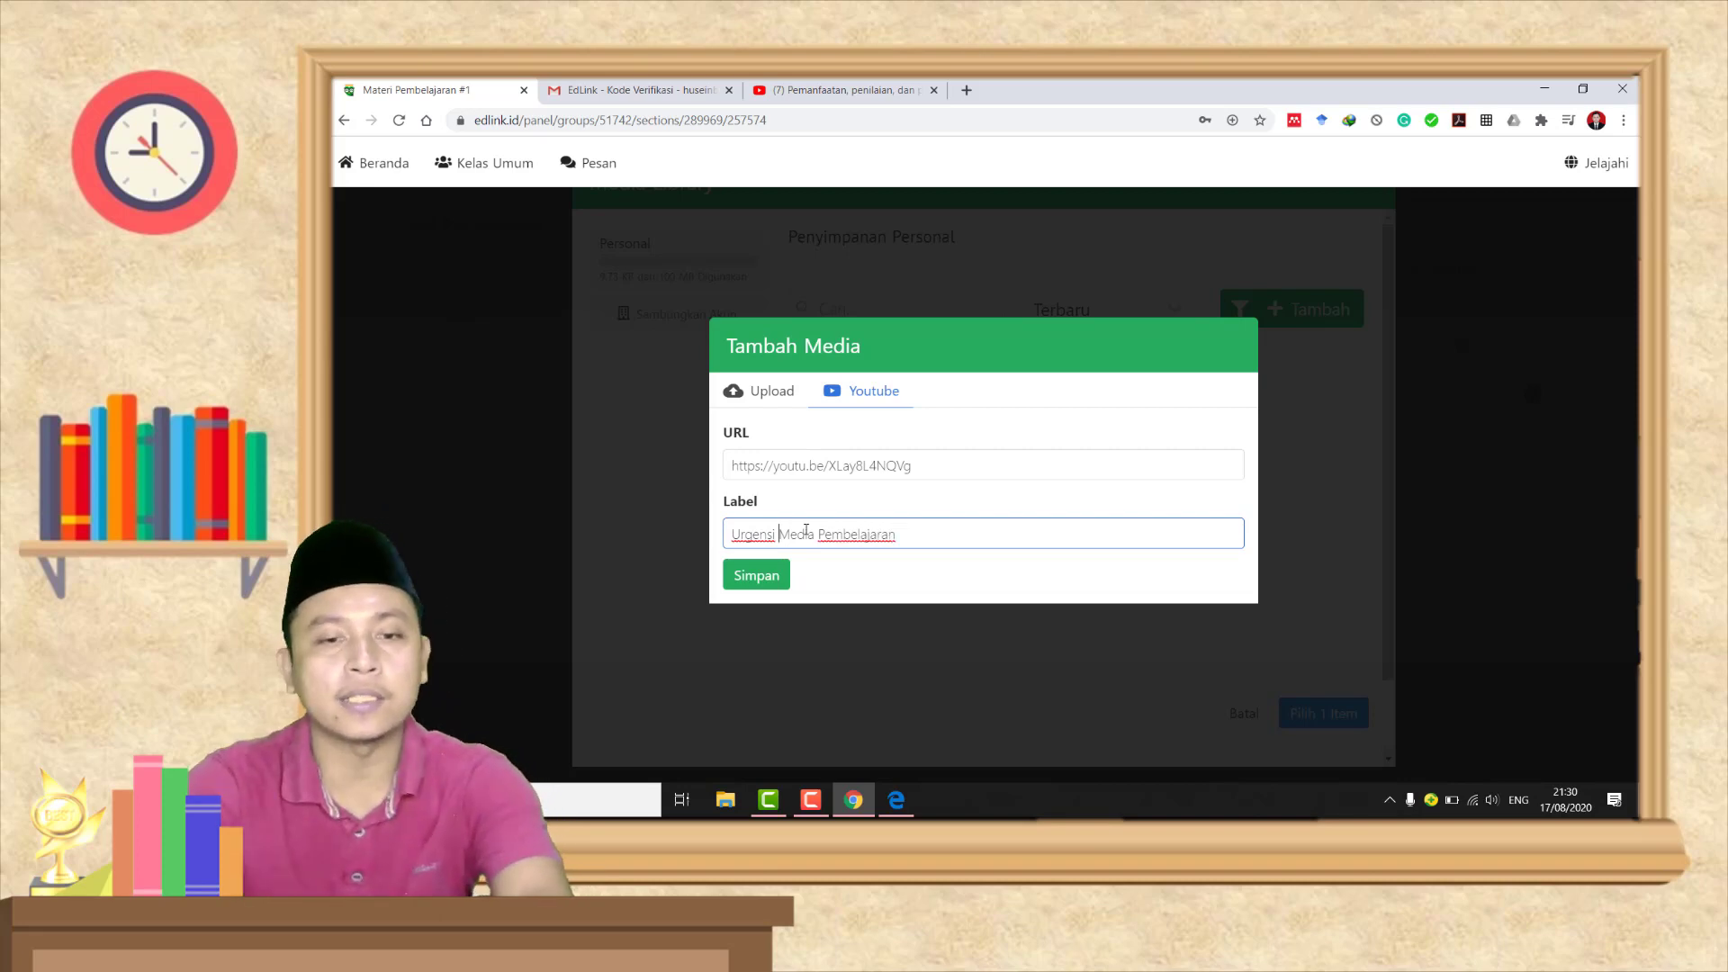
{"action": "key", "text": "ctrl+shift+Left"}
{"action": "type", "text": "Fungsi"}
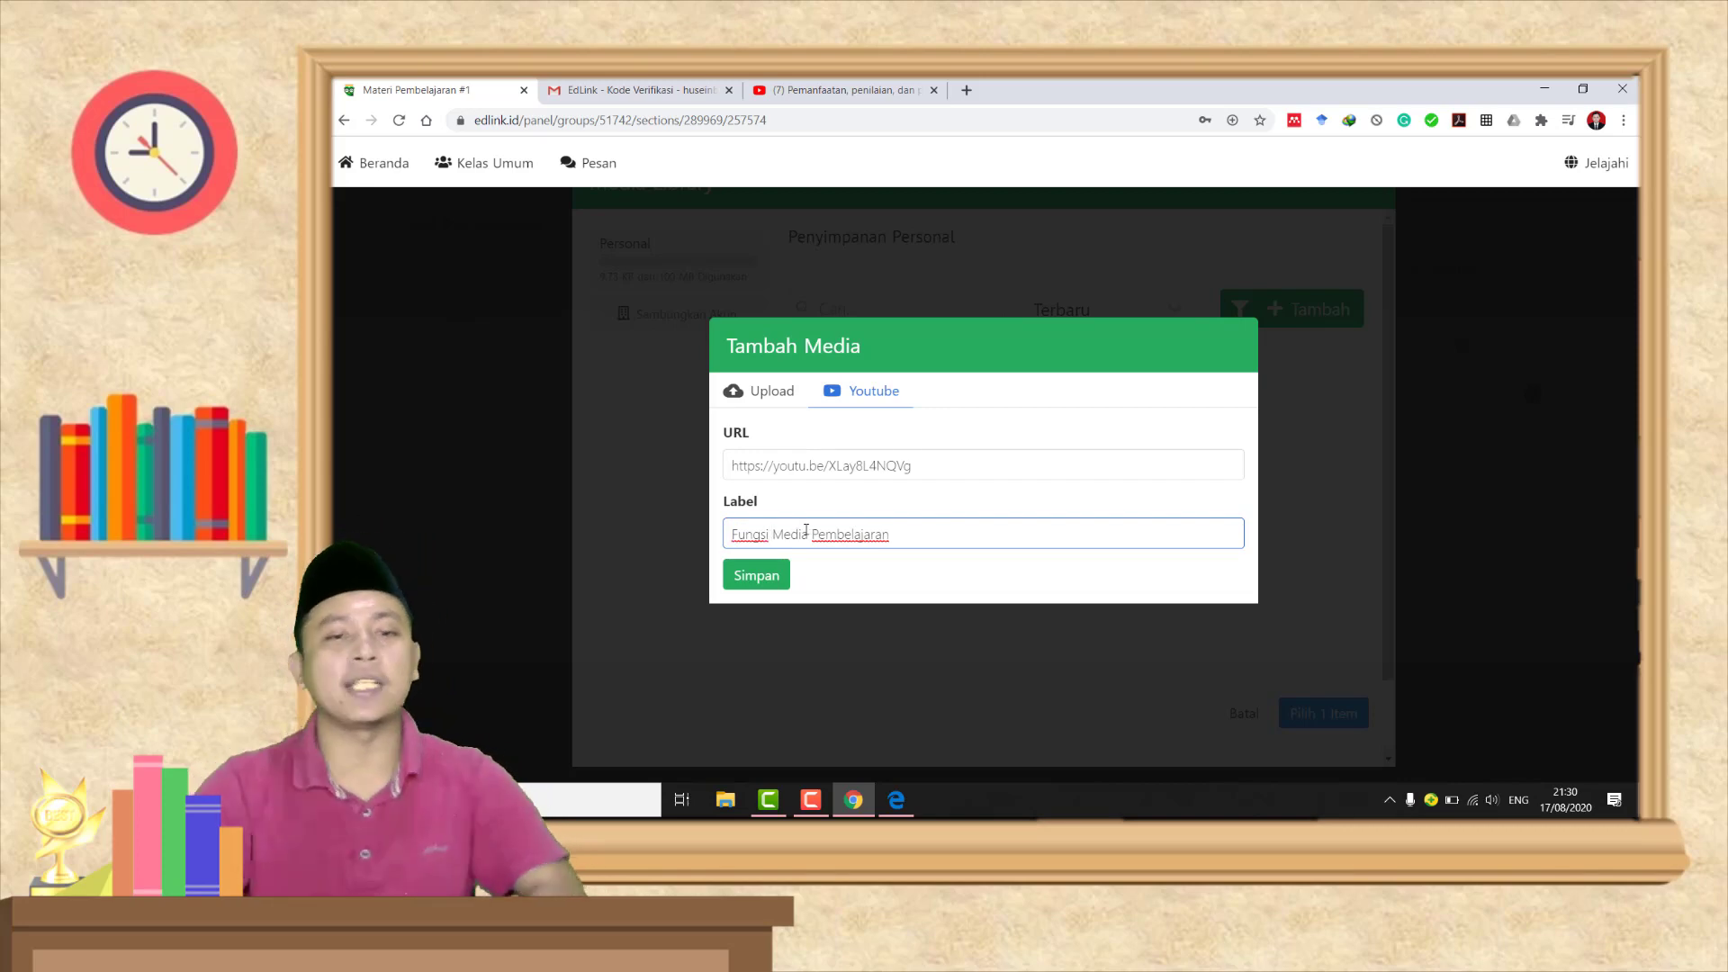
{"action": "left_click", "coordinate": [961, 540]}
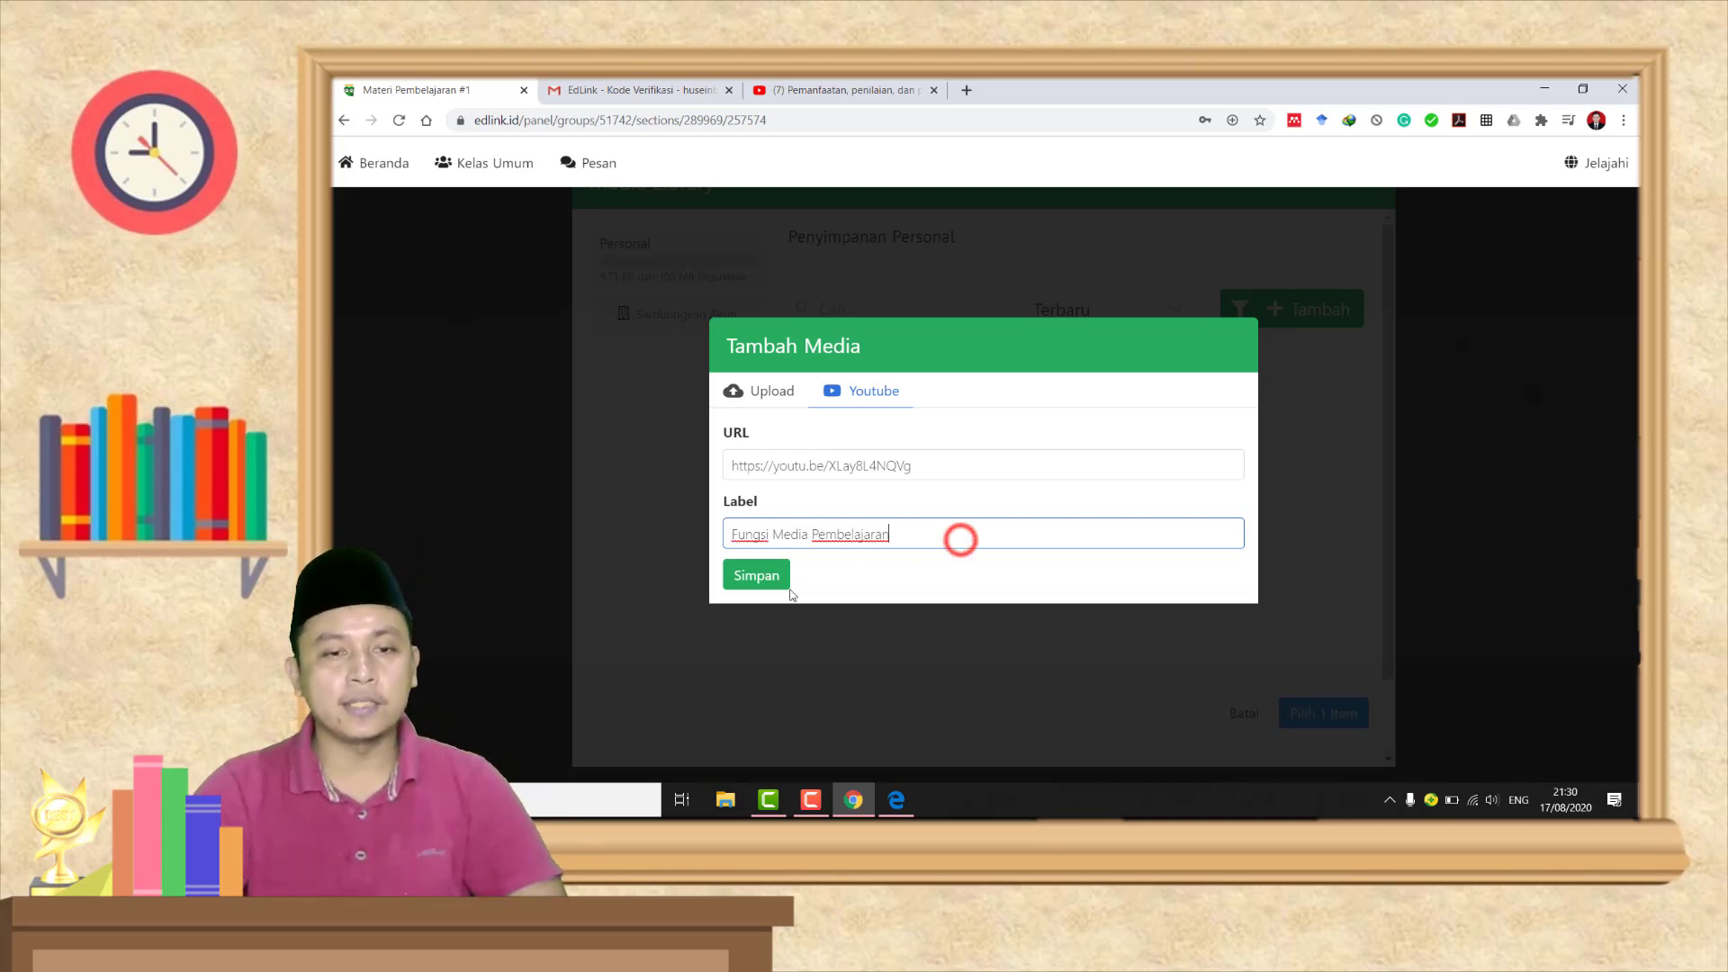
- Save the video, select only it, and attach it to the material
{"action": "left_click", "coordinate": [758, 578]}
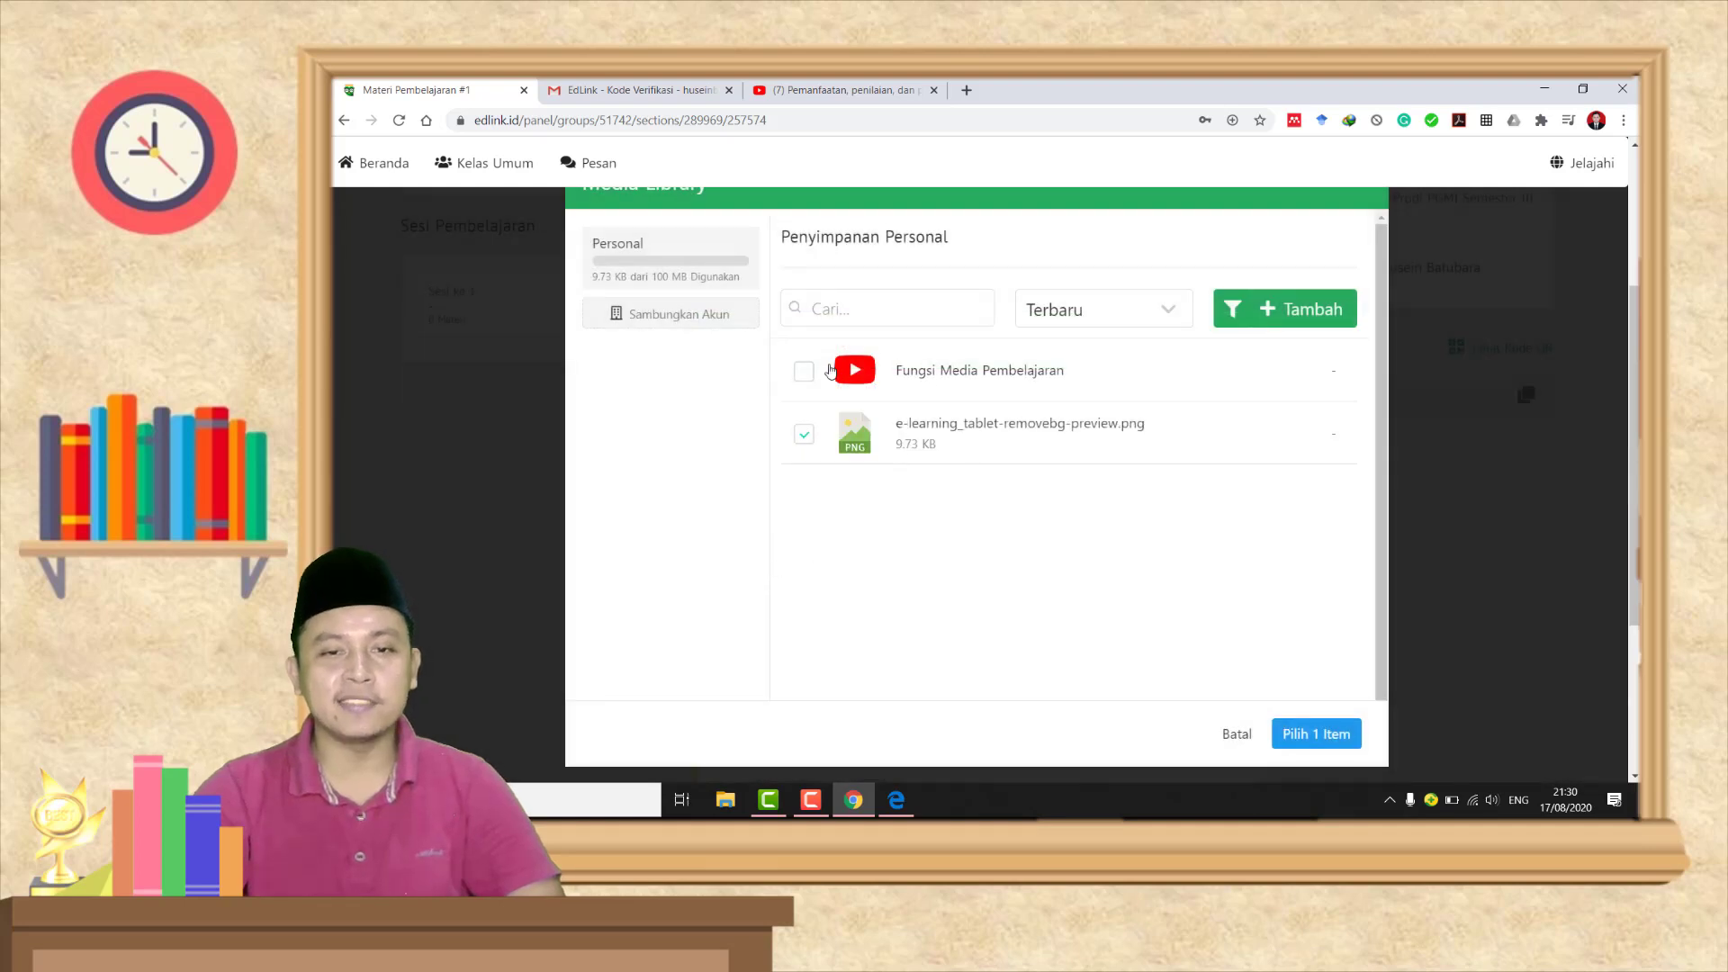
{"action": "left_click", "coordinate": [806, 373]}
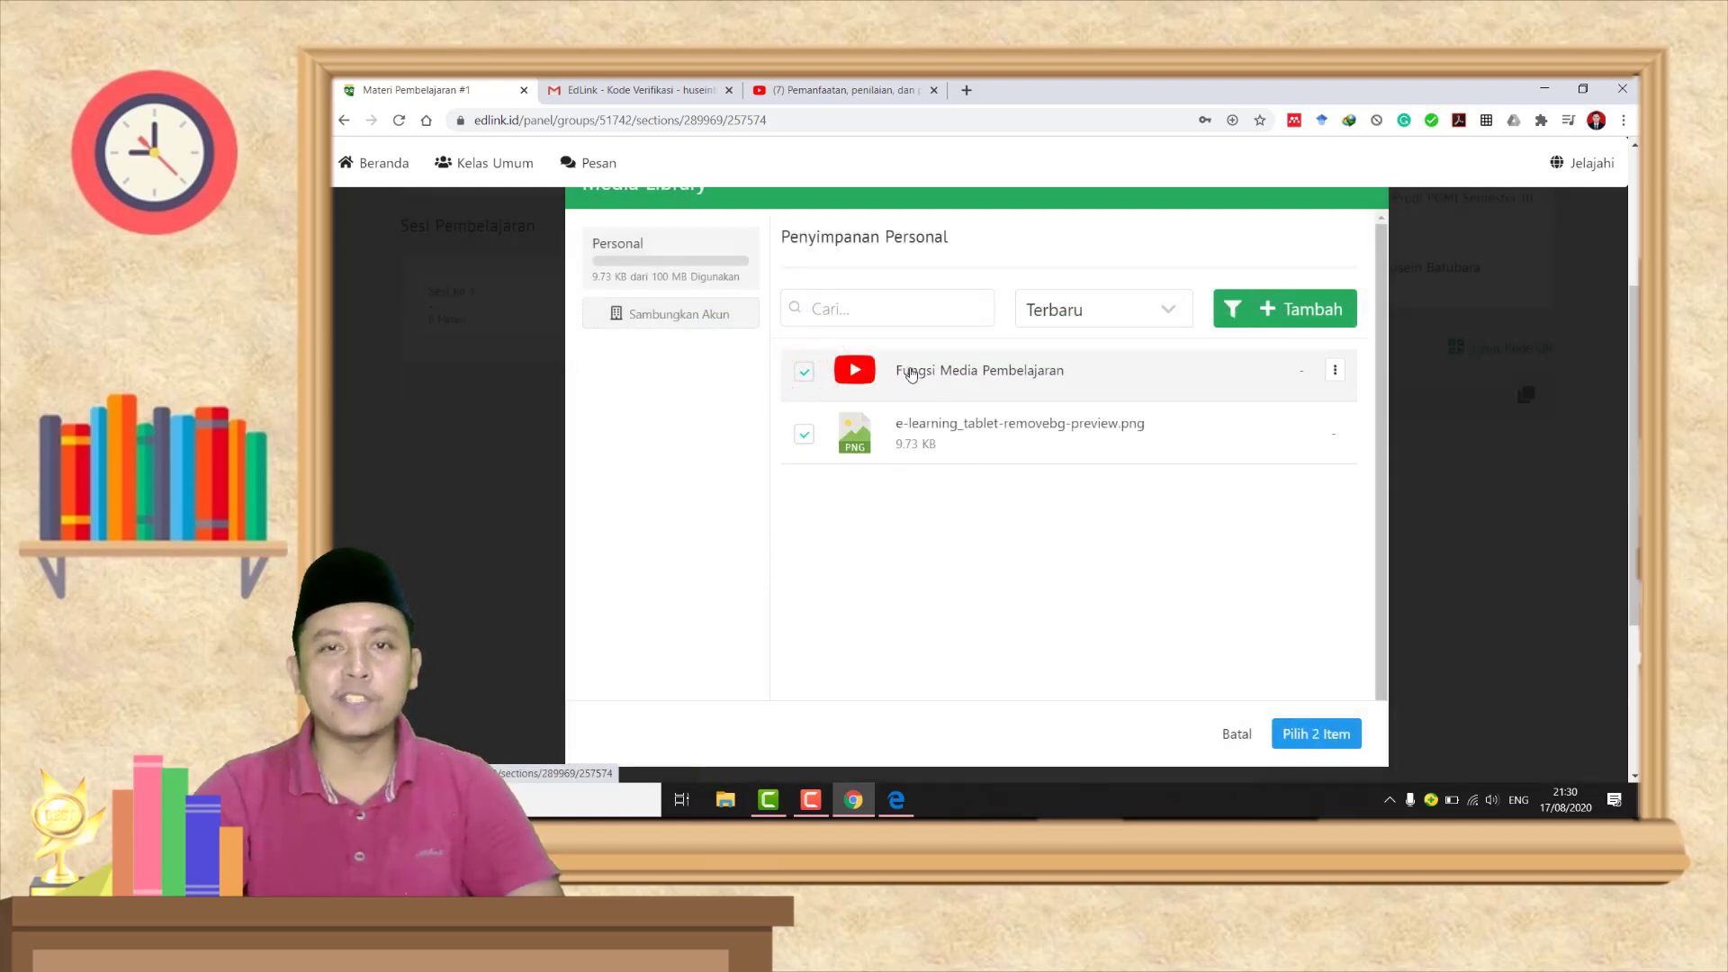
{"action": "left_click", "coordinate": [804, 434]}
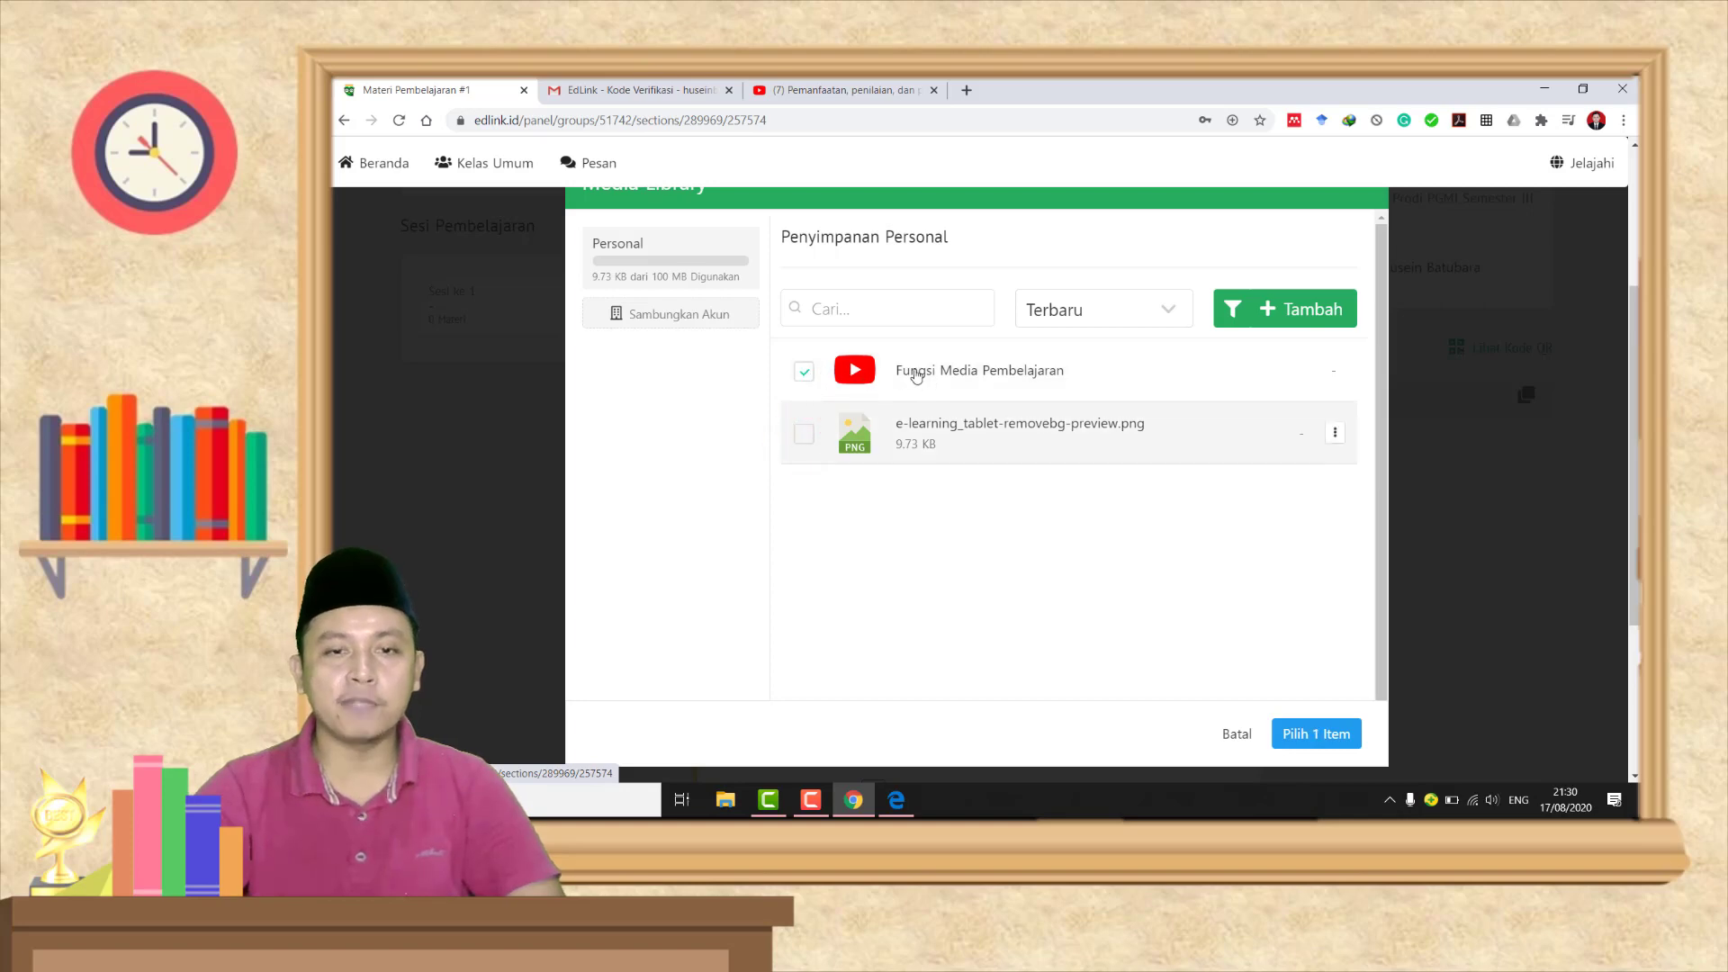
{"action": "left_click", "coordinate": [803, 372]}
{"action": "left_click", "coordinate": [803, 373]}
{"action": "left_click", "coordinate": [1323, 735]}
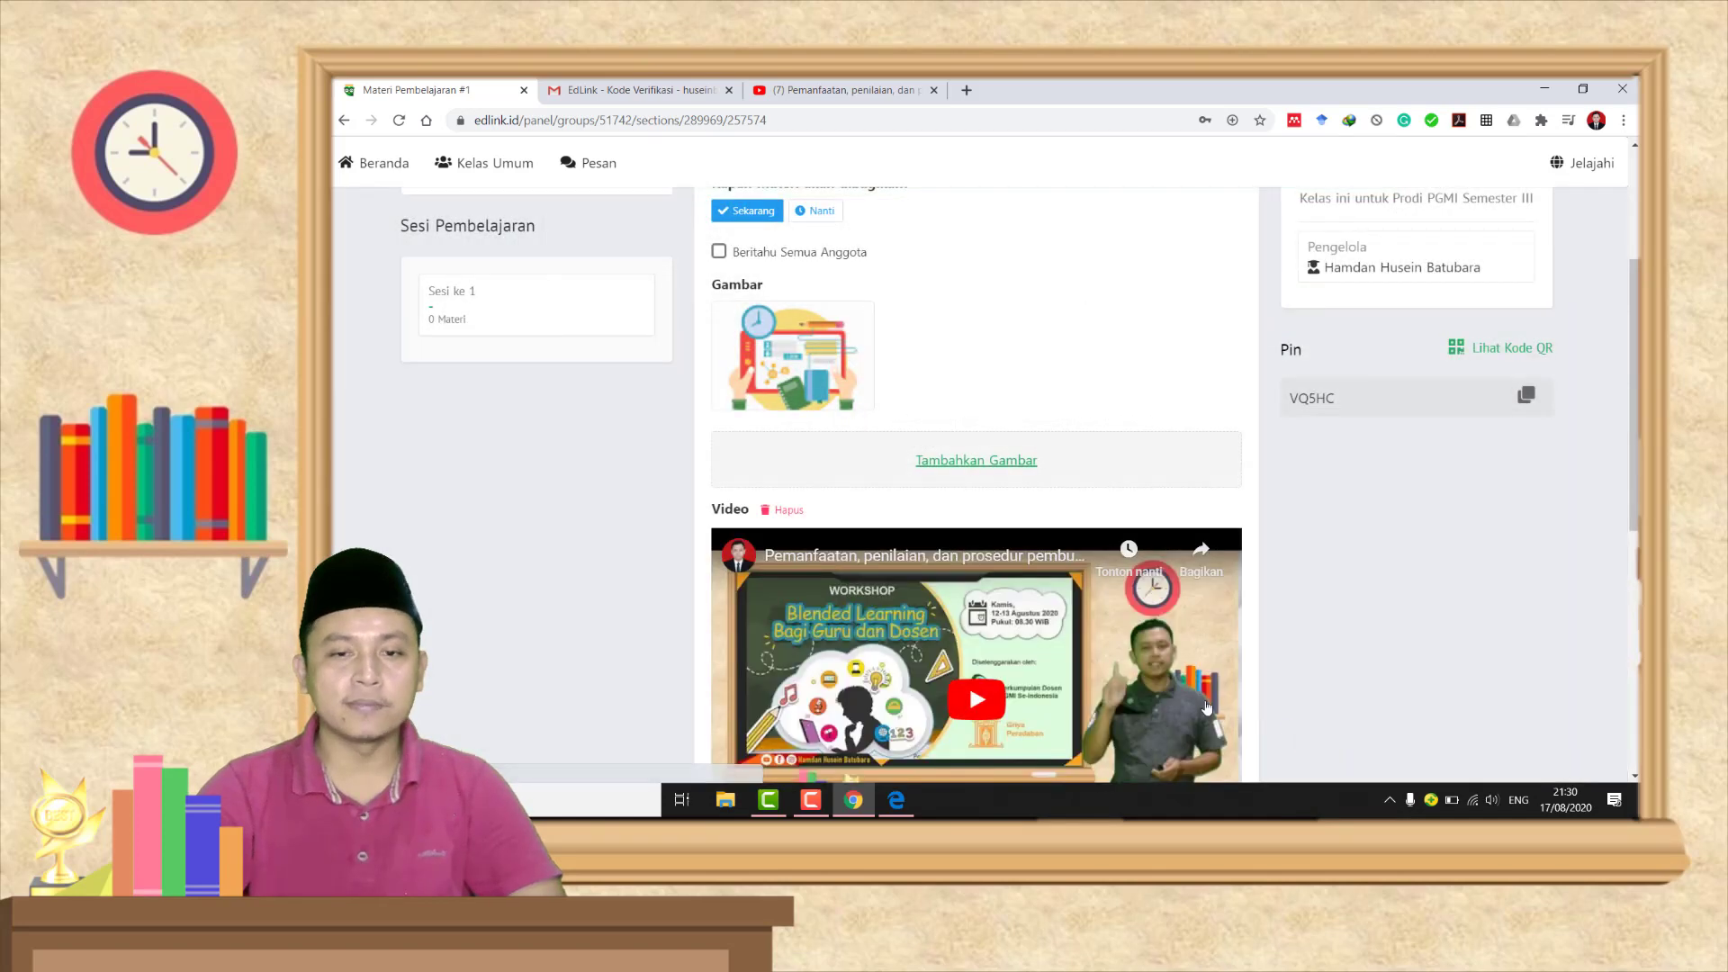
{"action": "scroll", "coordinate": [1207, 707], "scroll_direction": "down", "scroll_amount": 2}
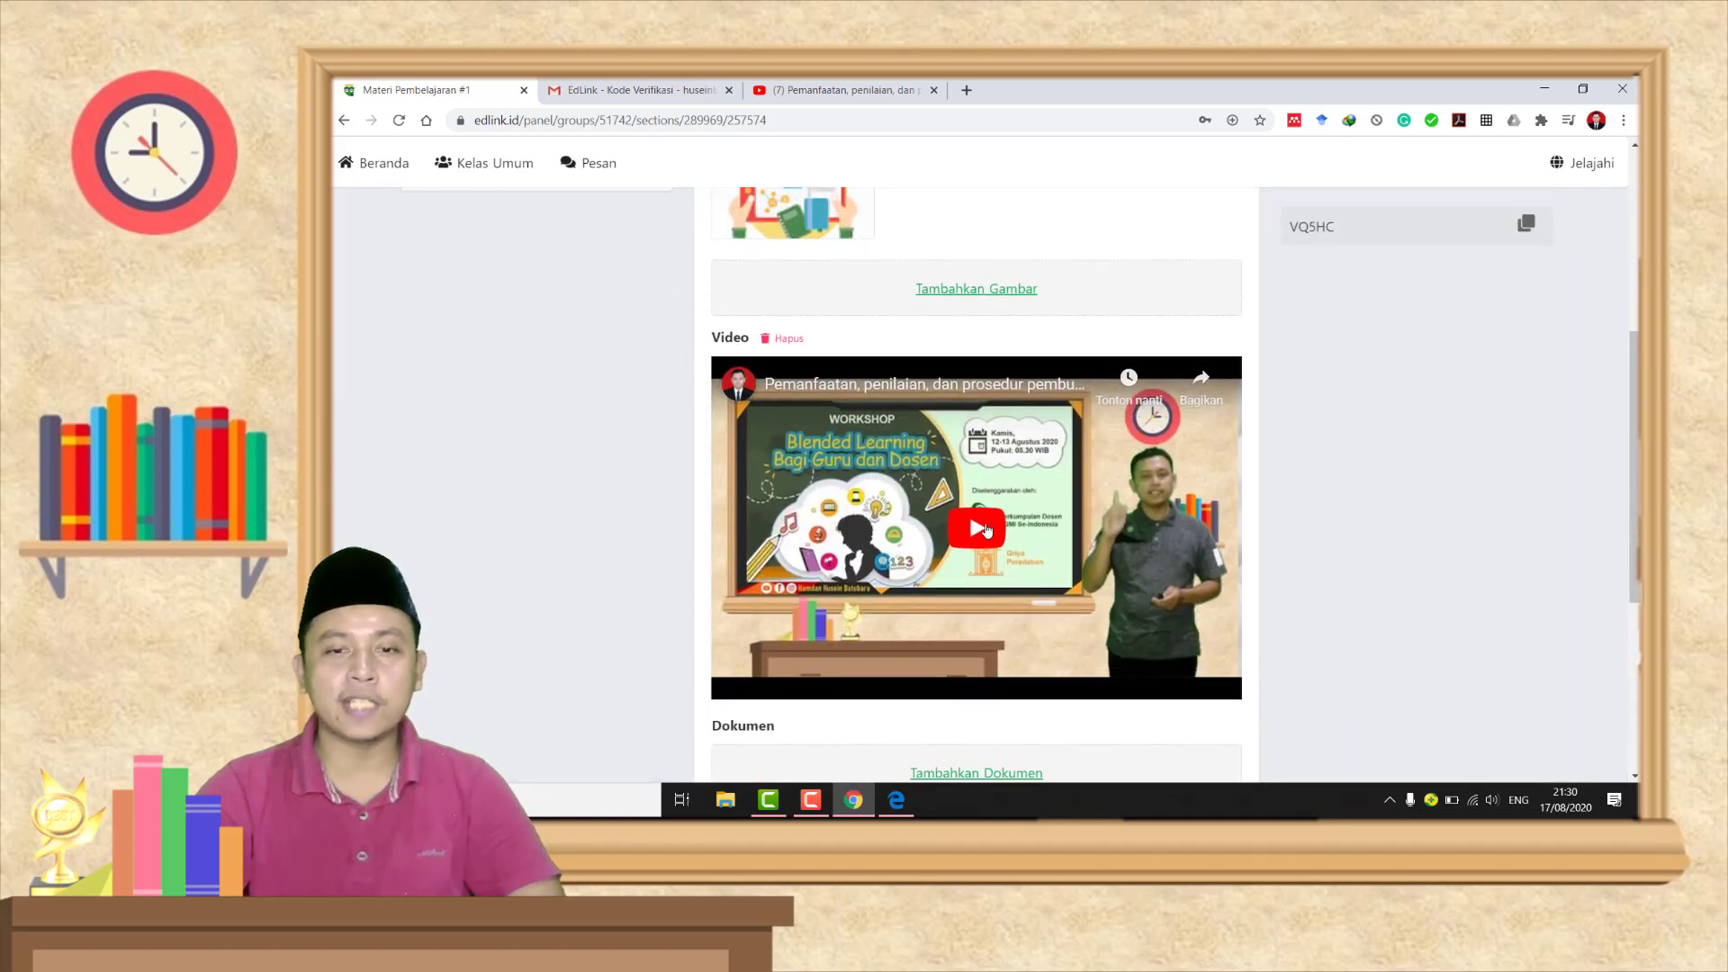
{"action": "left_click", "coordinate": [978, 531]}
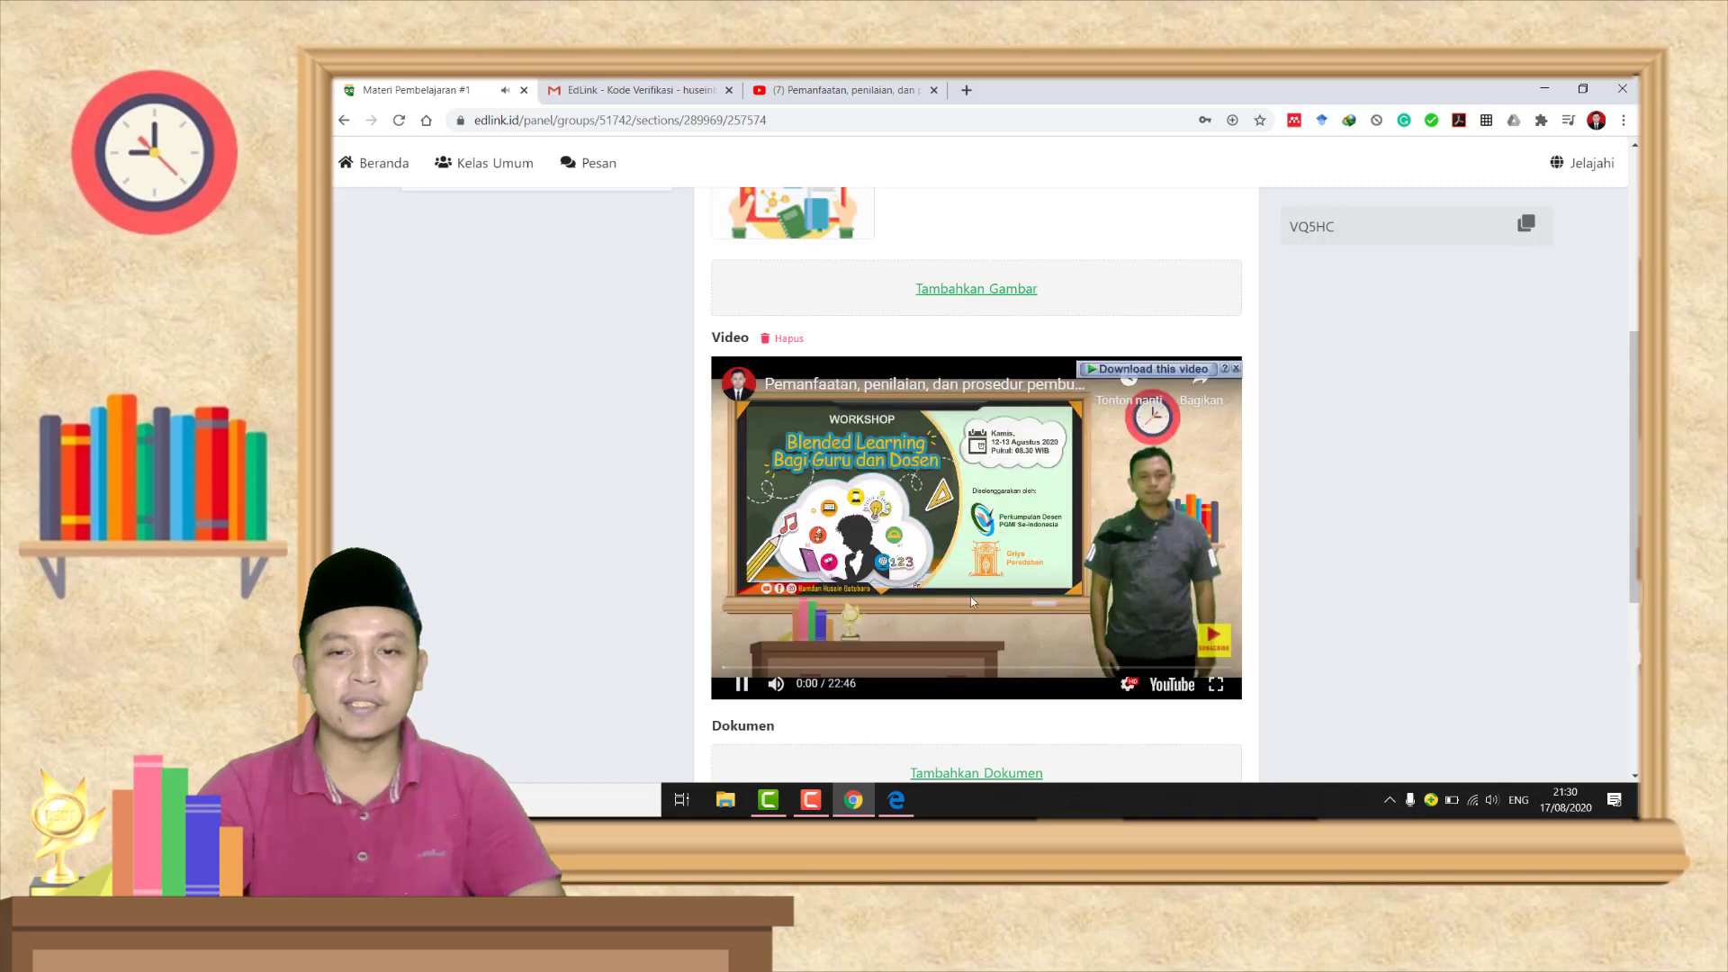
{"action": "left_click", "coordinate": [944, 551]}
{"action": "scroll", "coordinate": [1065, 718], "scroll_direction": "down", "scroll_amount": 3}
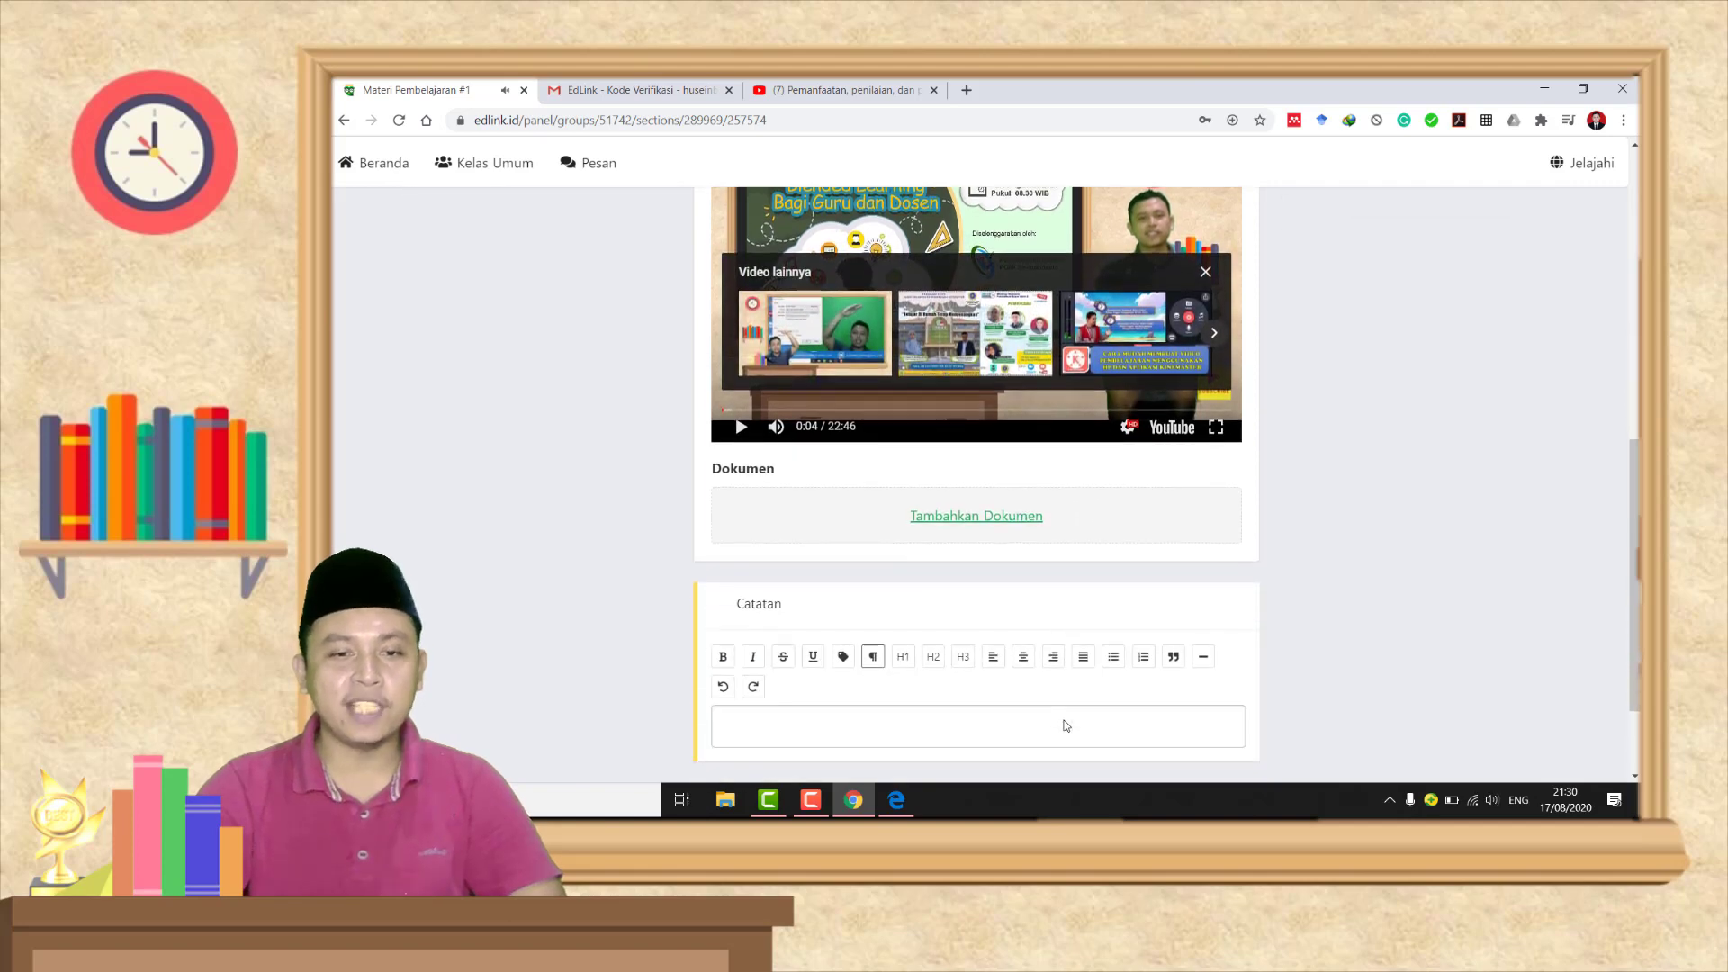
{"action": "scroll", "coordinate": [1010, 701], "scroll_direction": "up", "scroll_amount": 2}
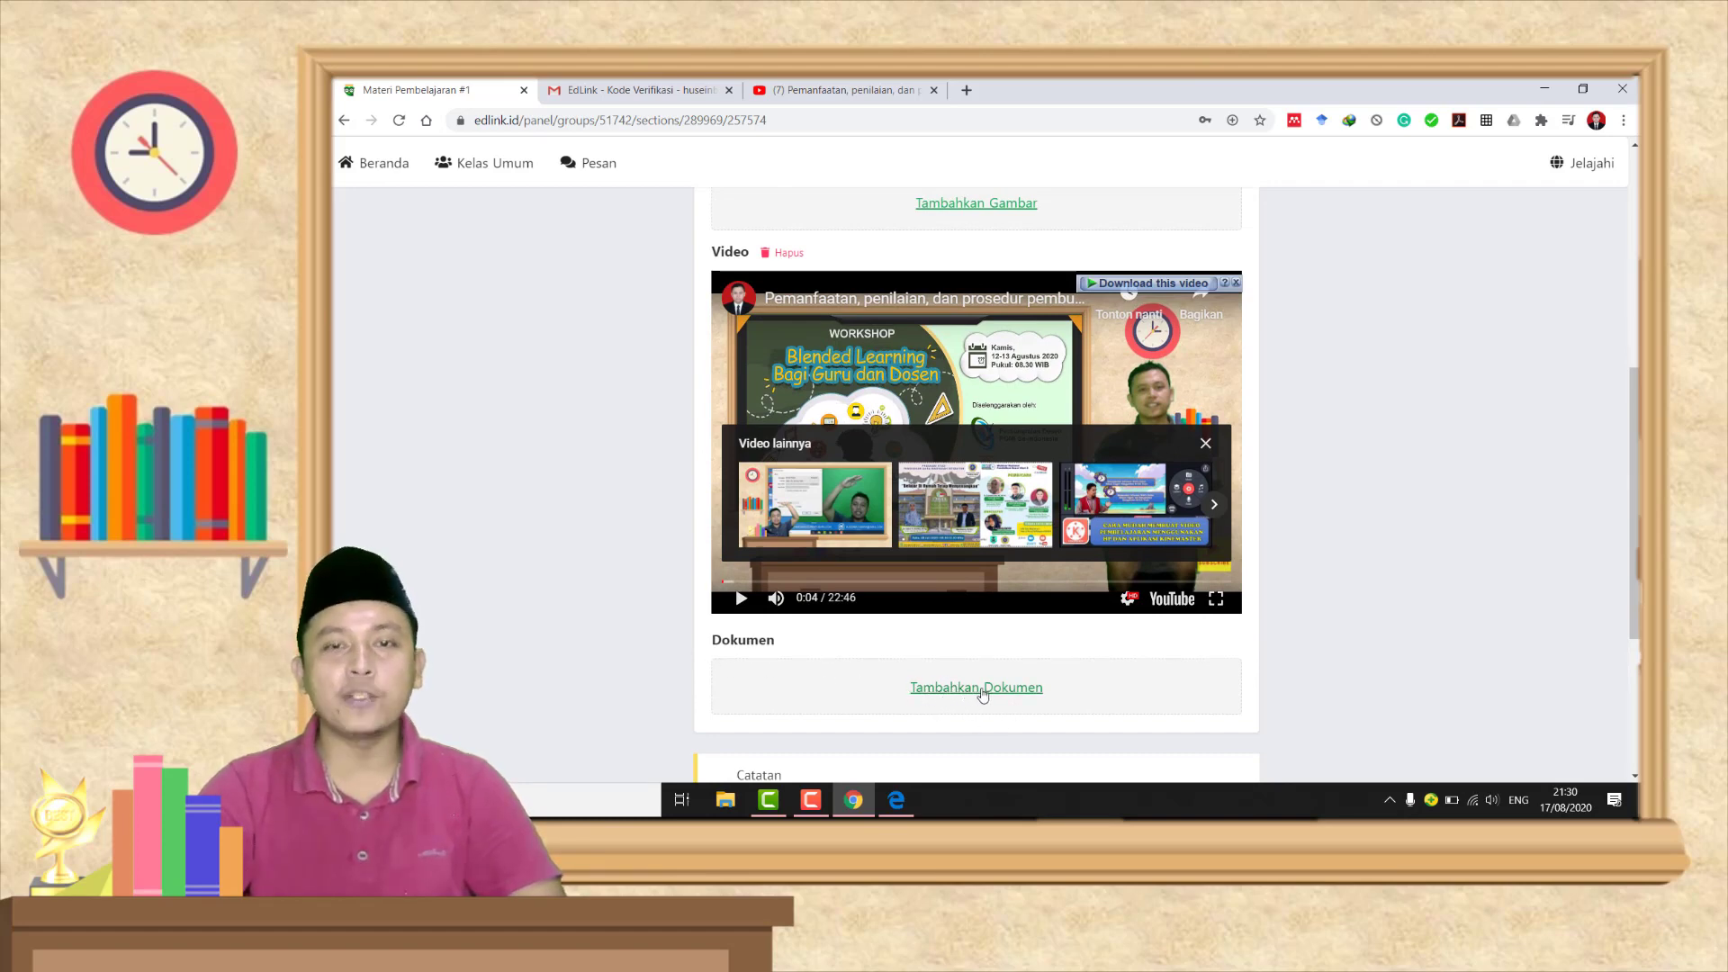
- Choose 'Increasing Student Engagement With Video Learning' from Documents as the document to upload
{"action": "left_click", "coordinate": [982, 688]}
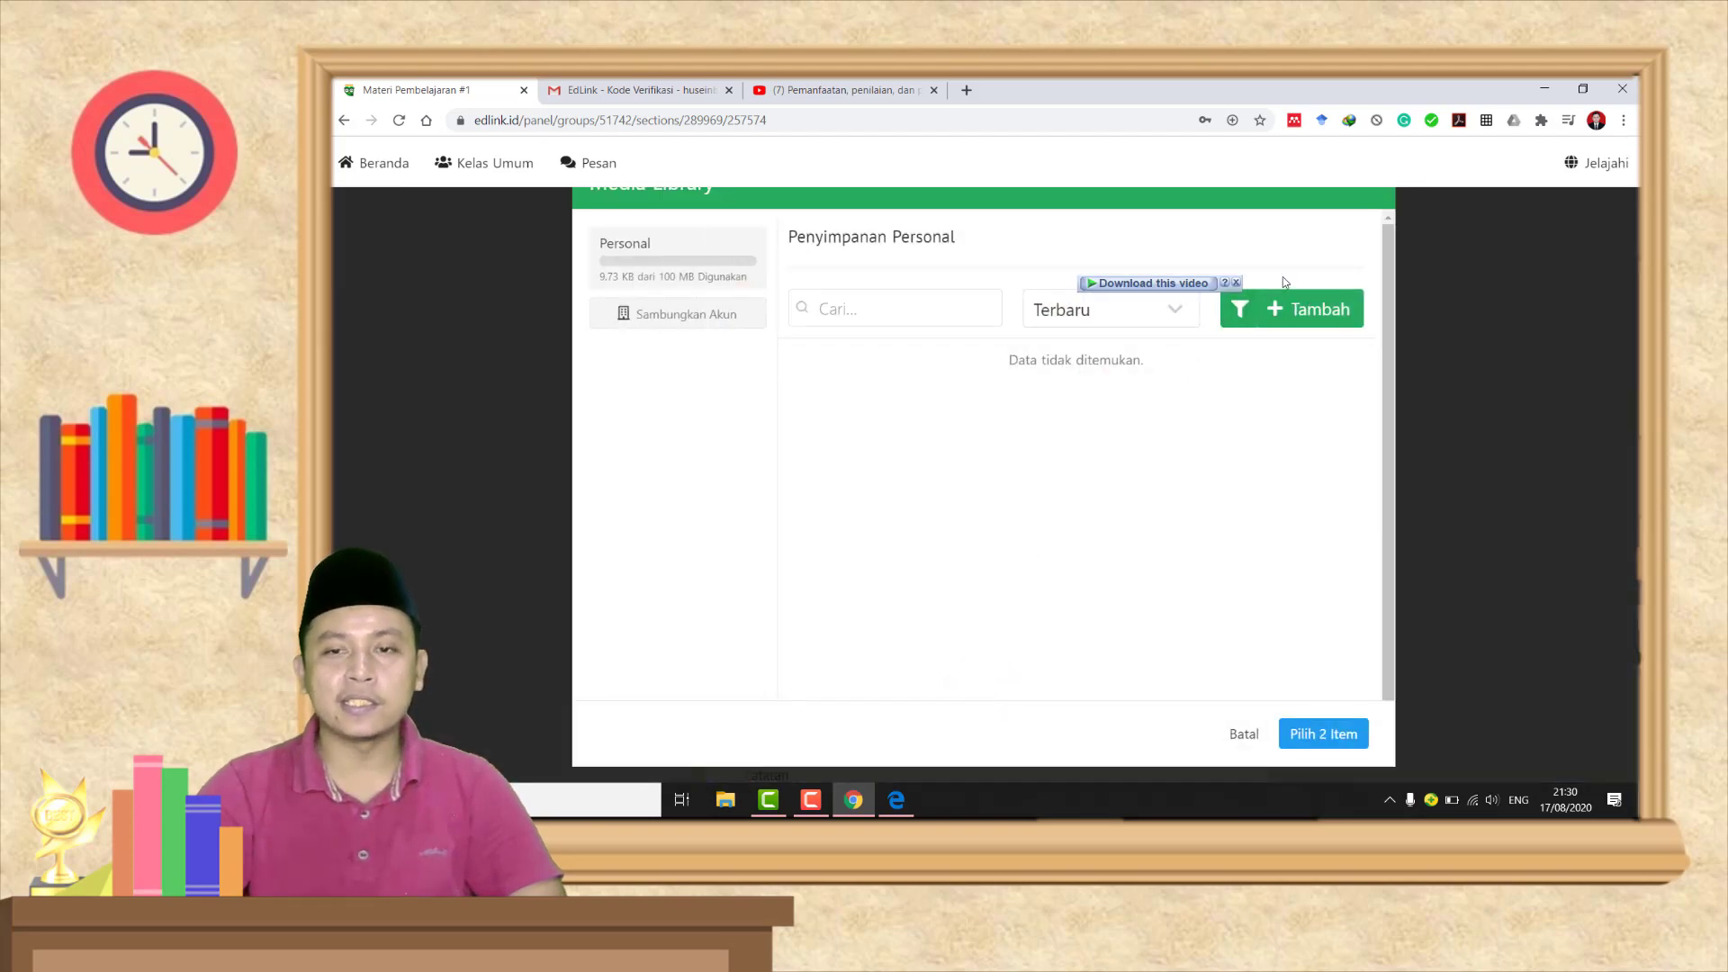
{"action": "left_click", "coordinate": [1293, 315]}
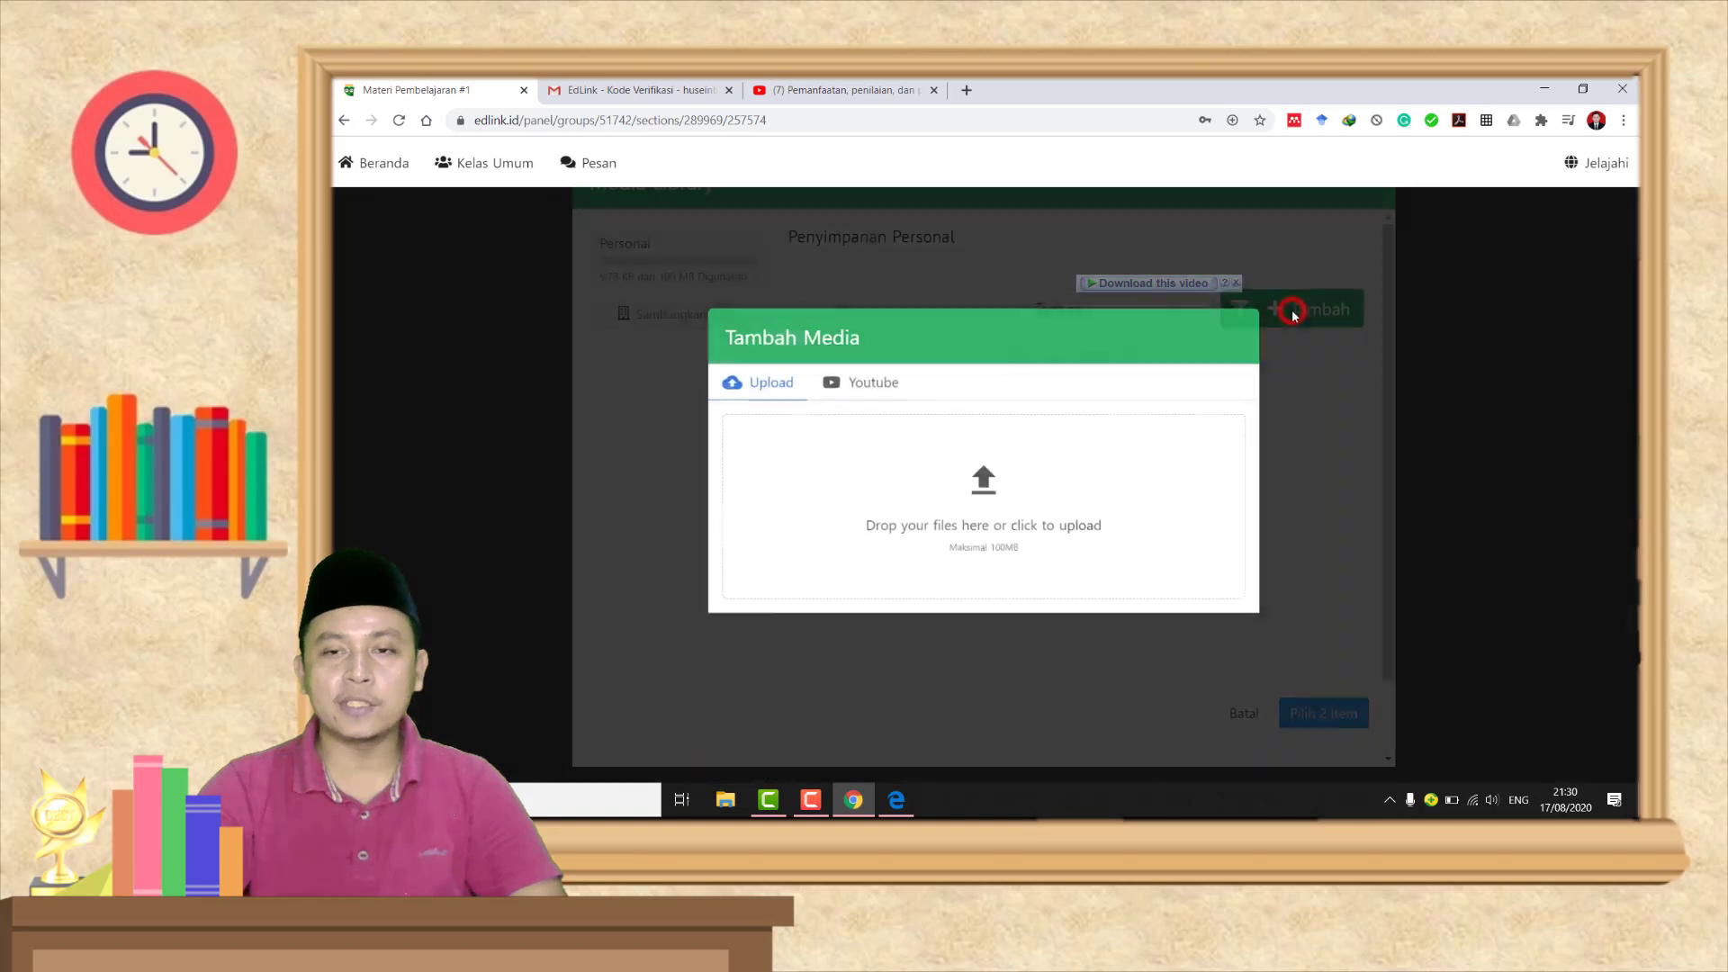
{"action": "left_click", "coordinate": [982, 491]}
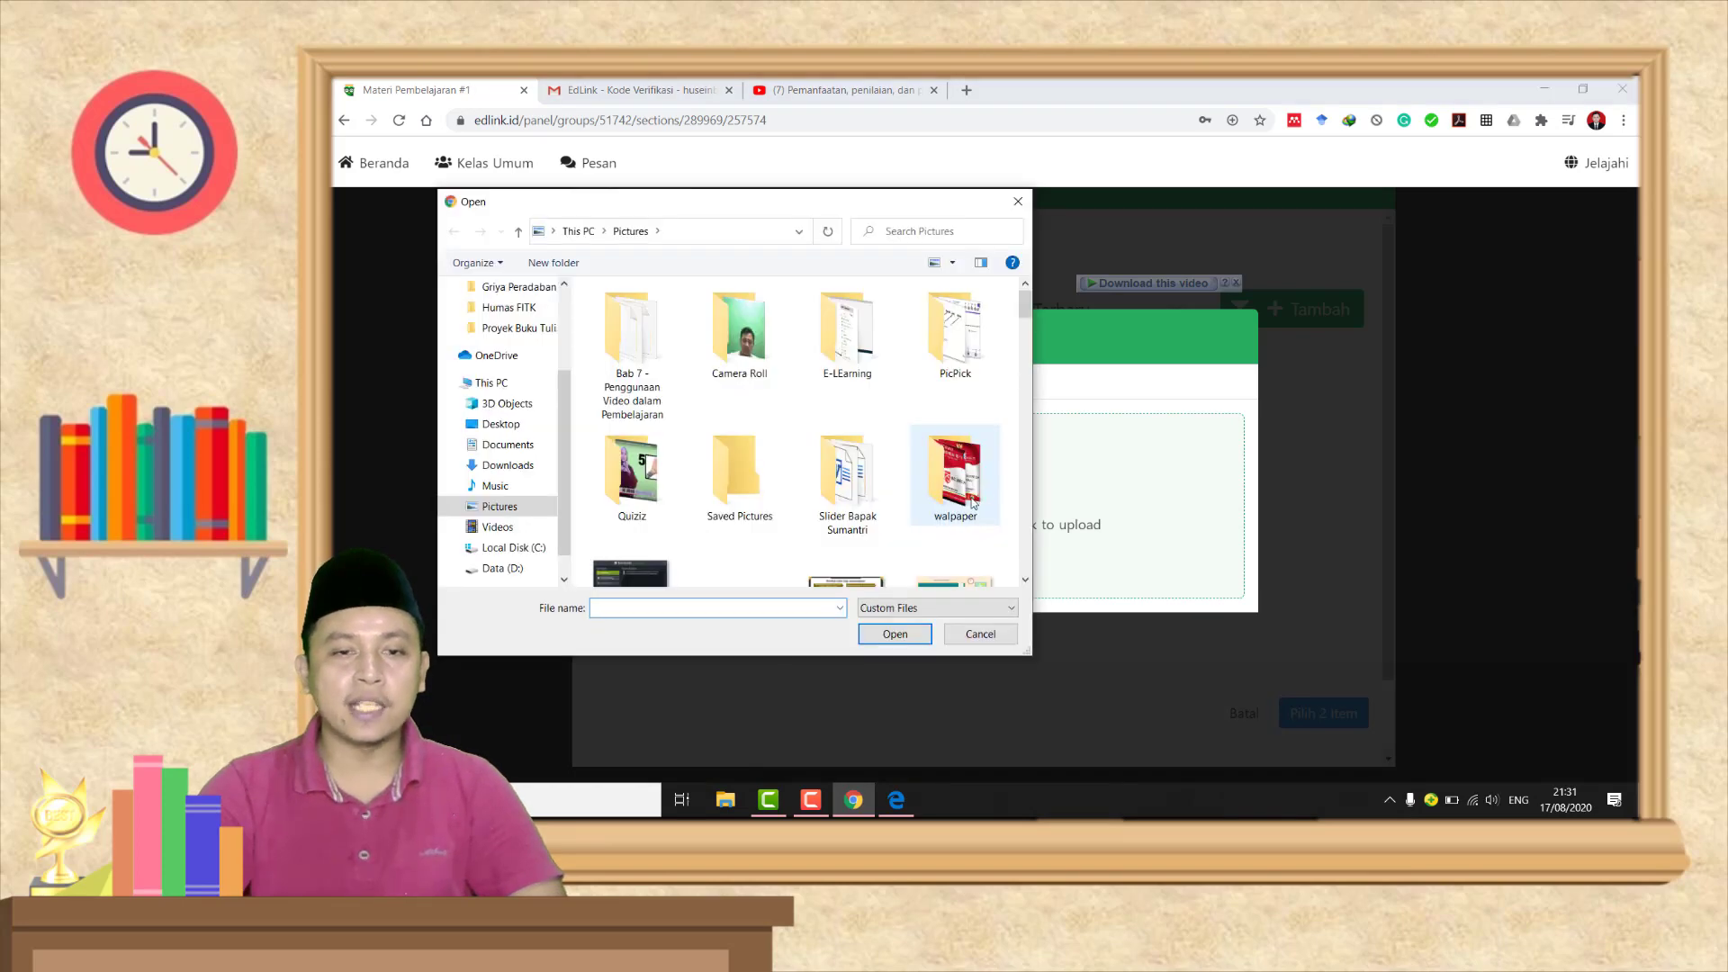
{"action": "scroll", "coordinate": [973, 501], "scroll_direction": "down", "scroll_amount": 10}
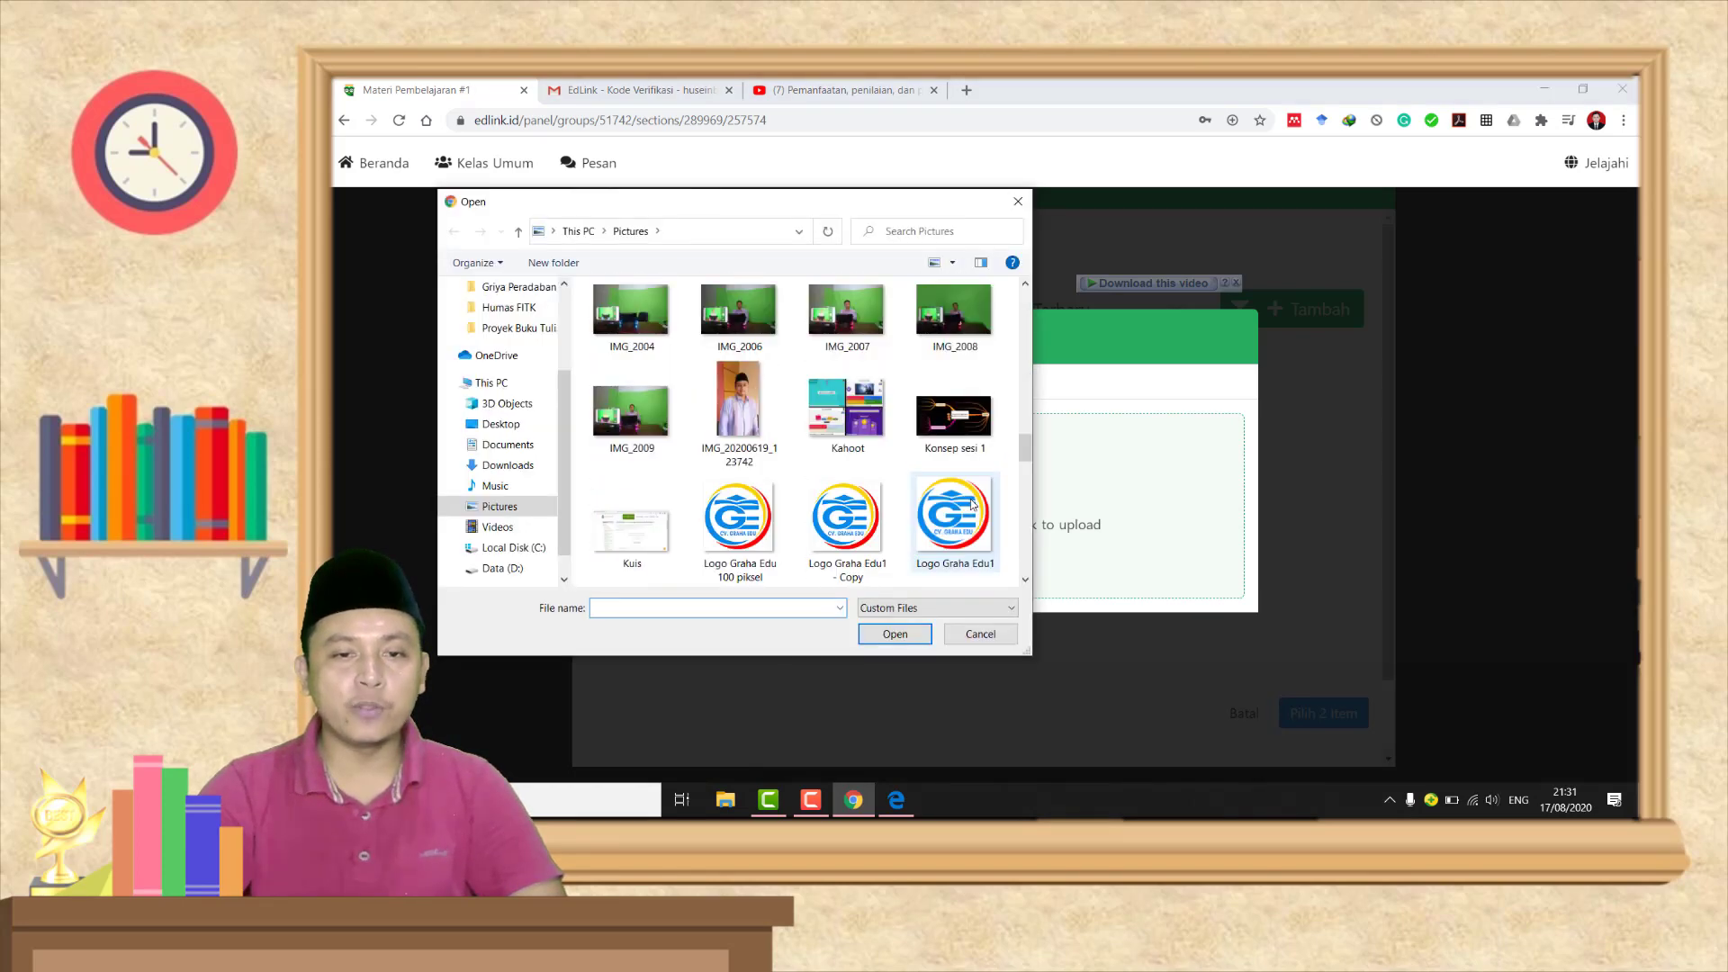
{"action": "scroll", "coordinate": [971, 504], "scroll_direction": "down", "scroll_amount": 3}
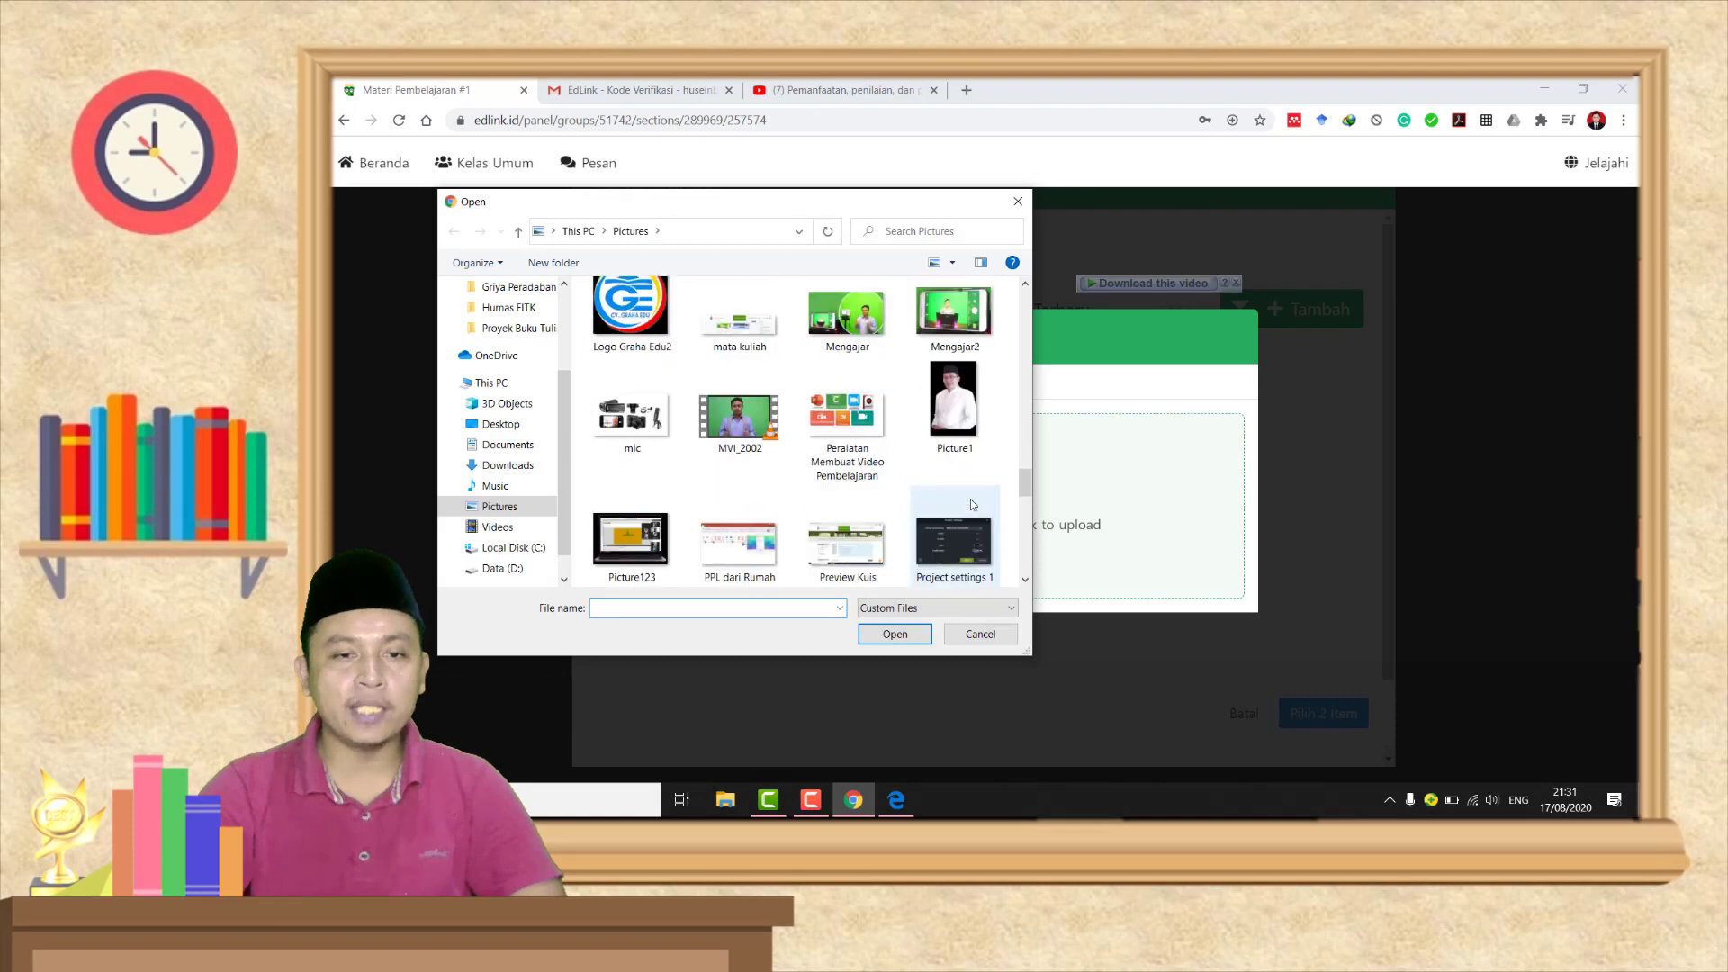
{"action": "left_click", "coordinate": [504, 444]}
{"action": "scroll", "coordinate": [791, 494], "scroll_direction": "down", "scroll_amount": 10}
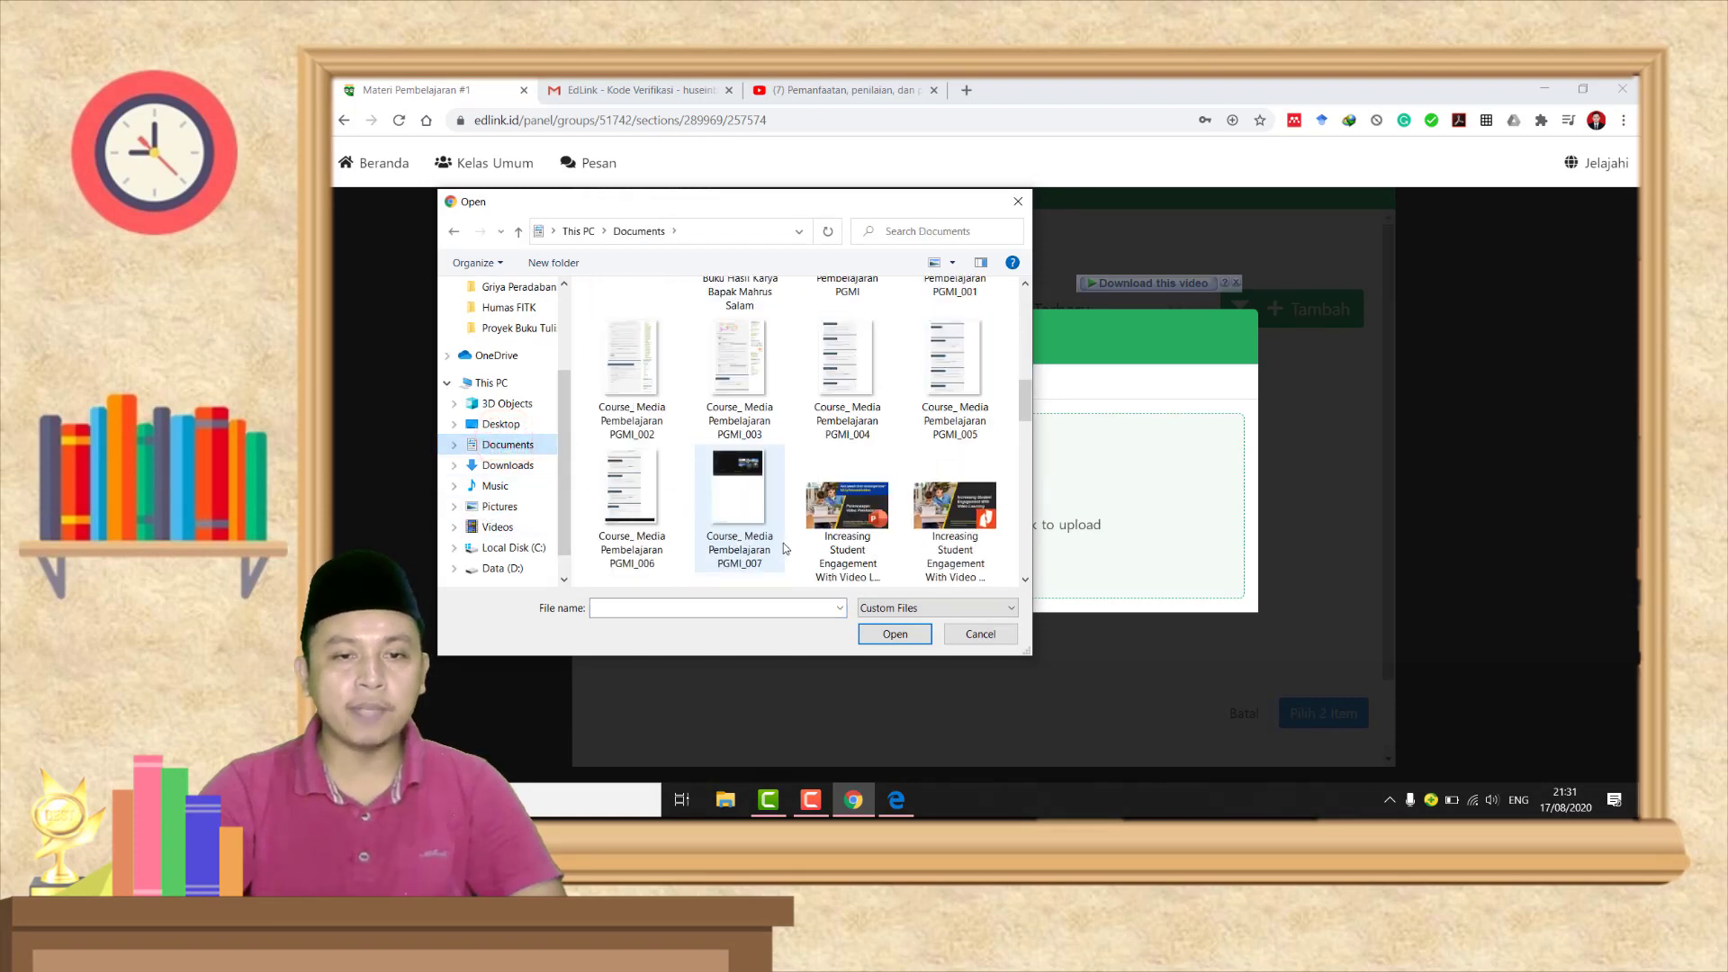
{"action": "scroll", "coordinate": [785, 547], "scroll_direction": "up", "scroll_amount": 3}
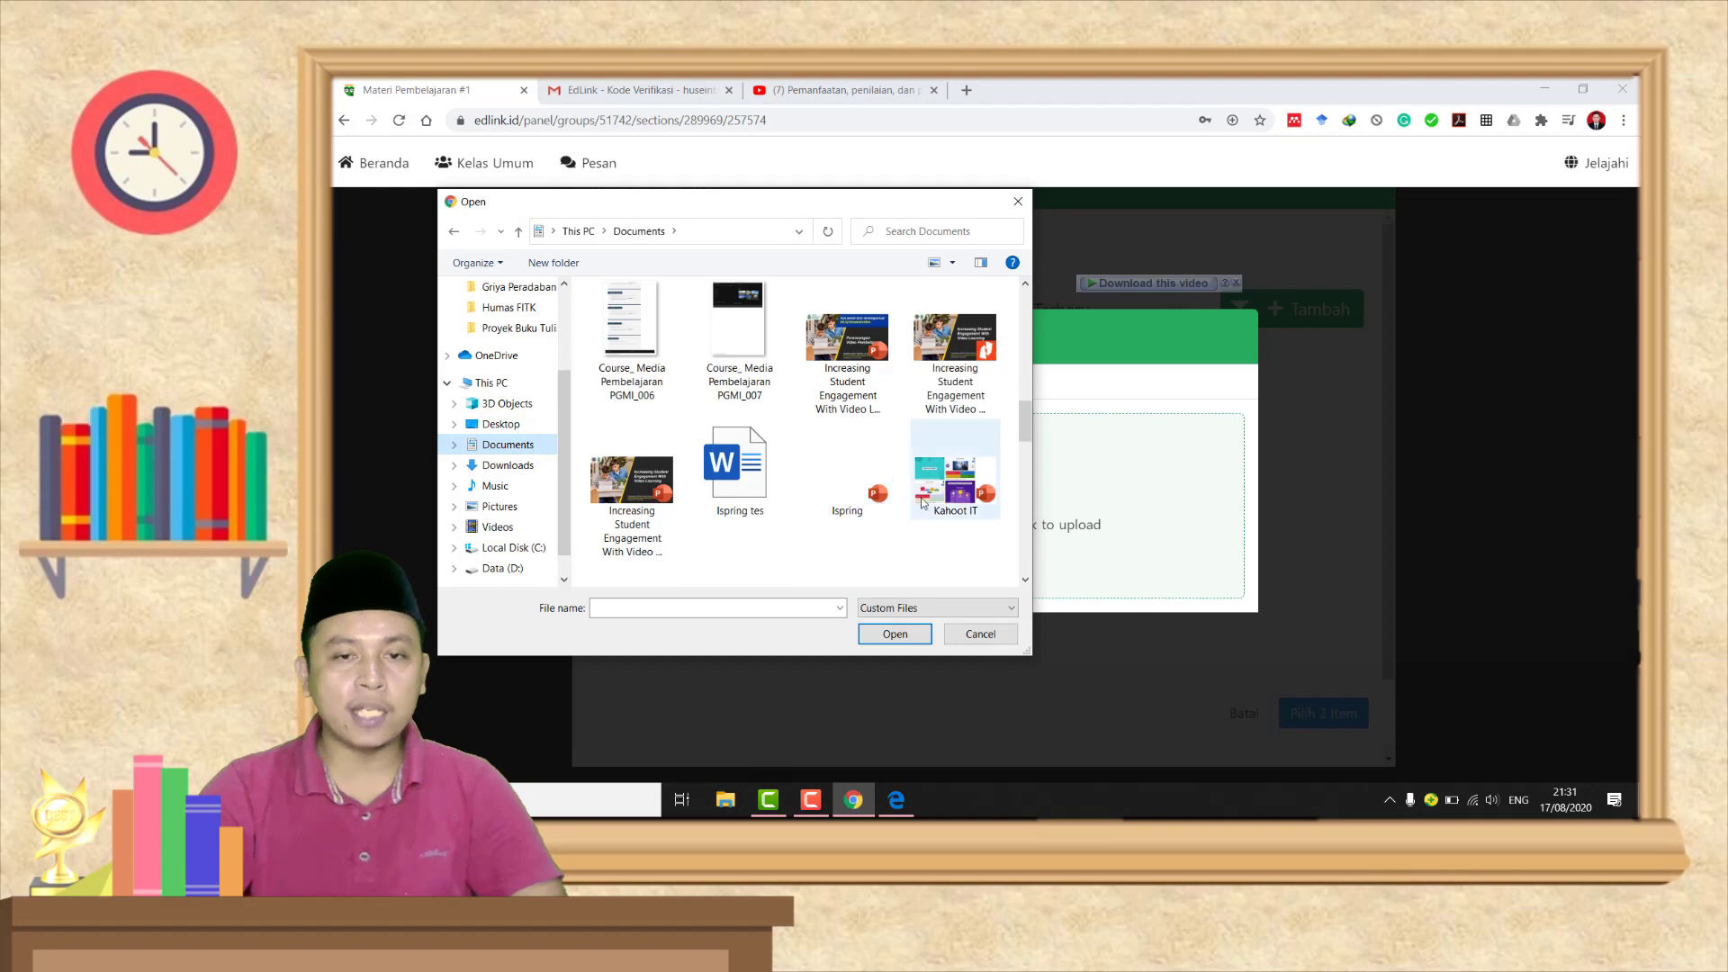
{"action": "left_click", "coordinate": [972, 351]}
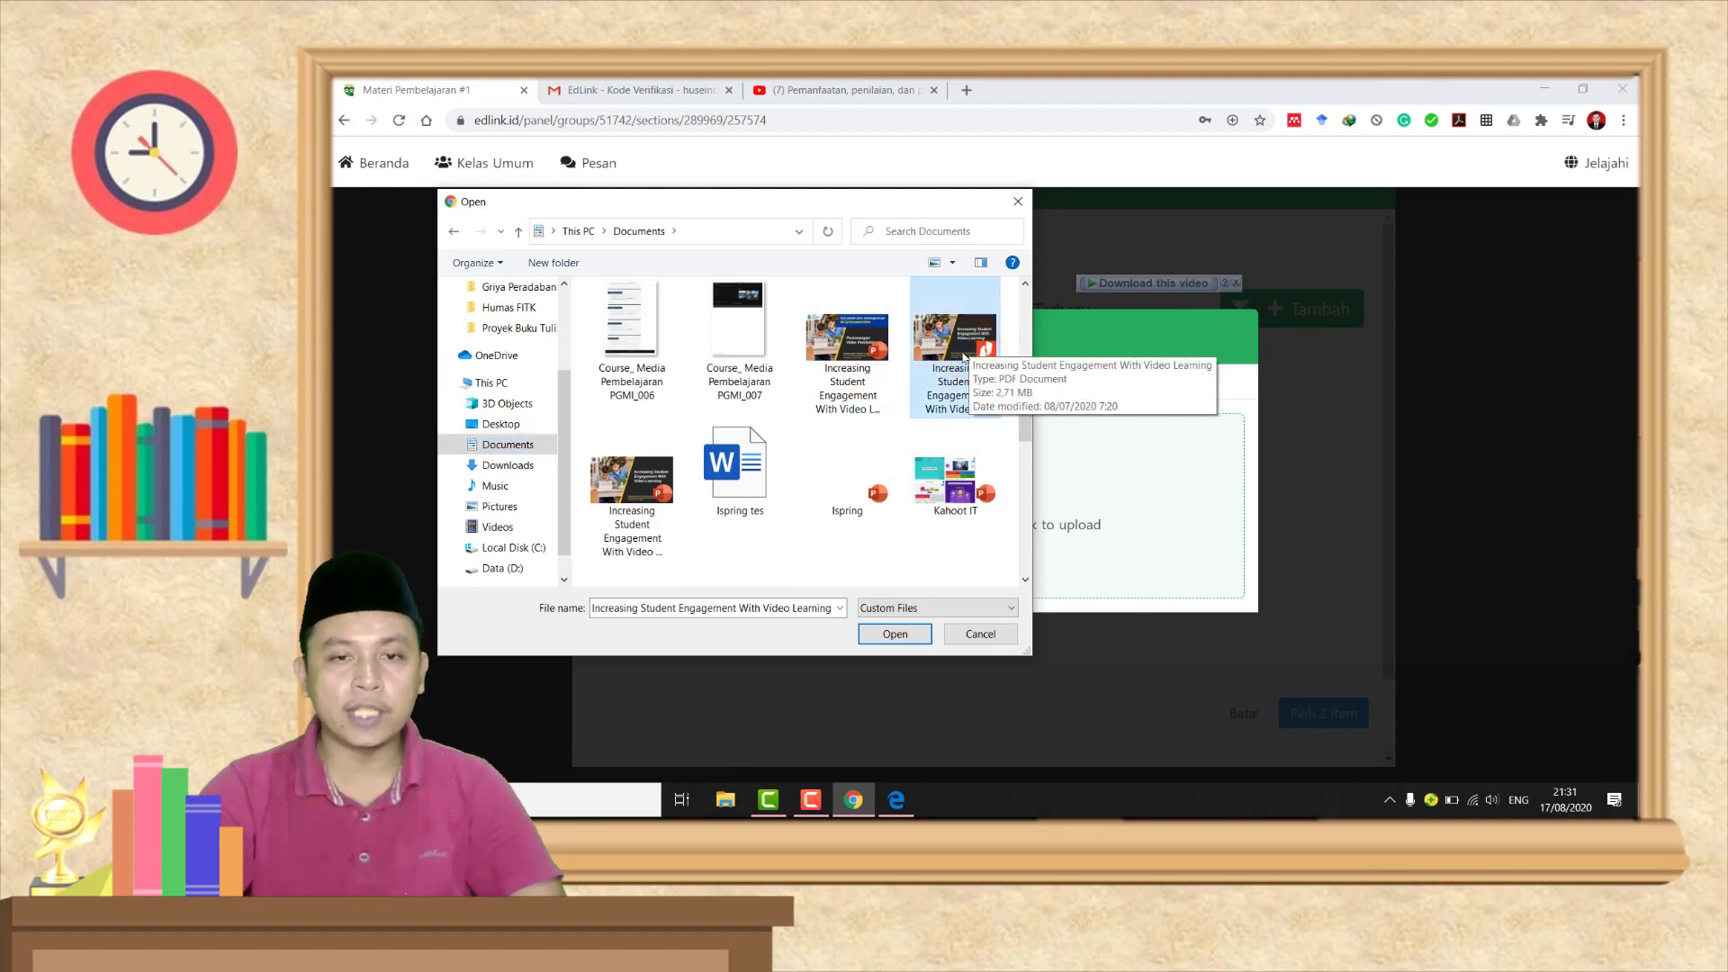
- Upload the Increasing Student Engagement PDF and attach it under Dokumen with the image and video
{"action": "left_click", "coordinate": [915, 636]}
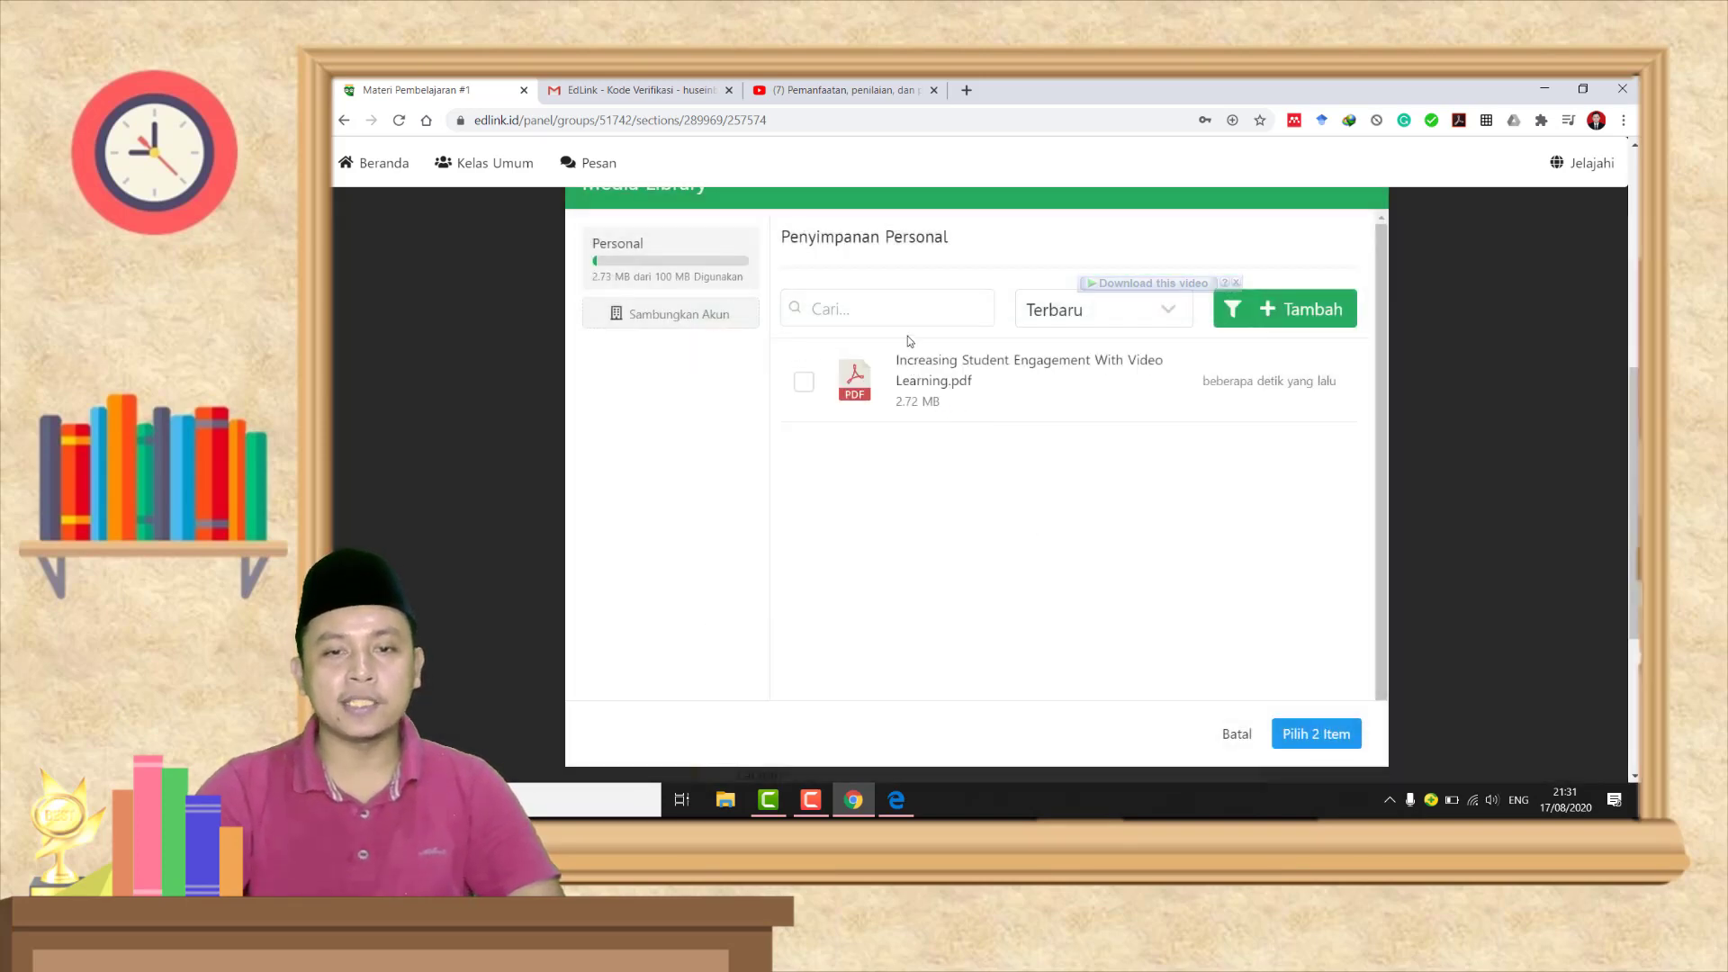
{"action": "left_click", "coordinate": [806, 383]}
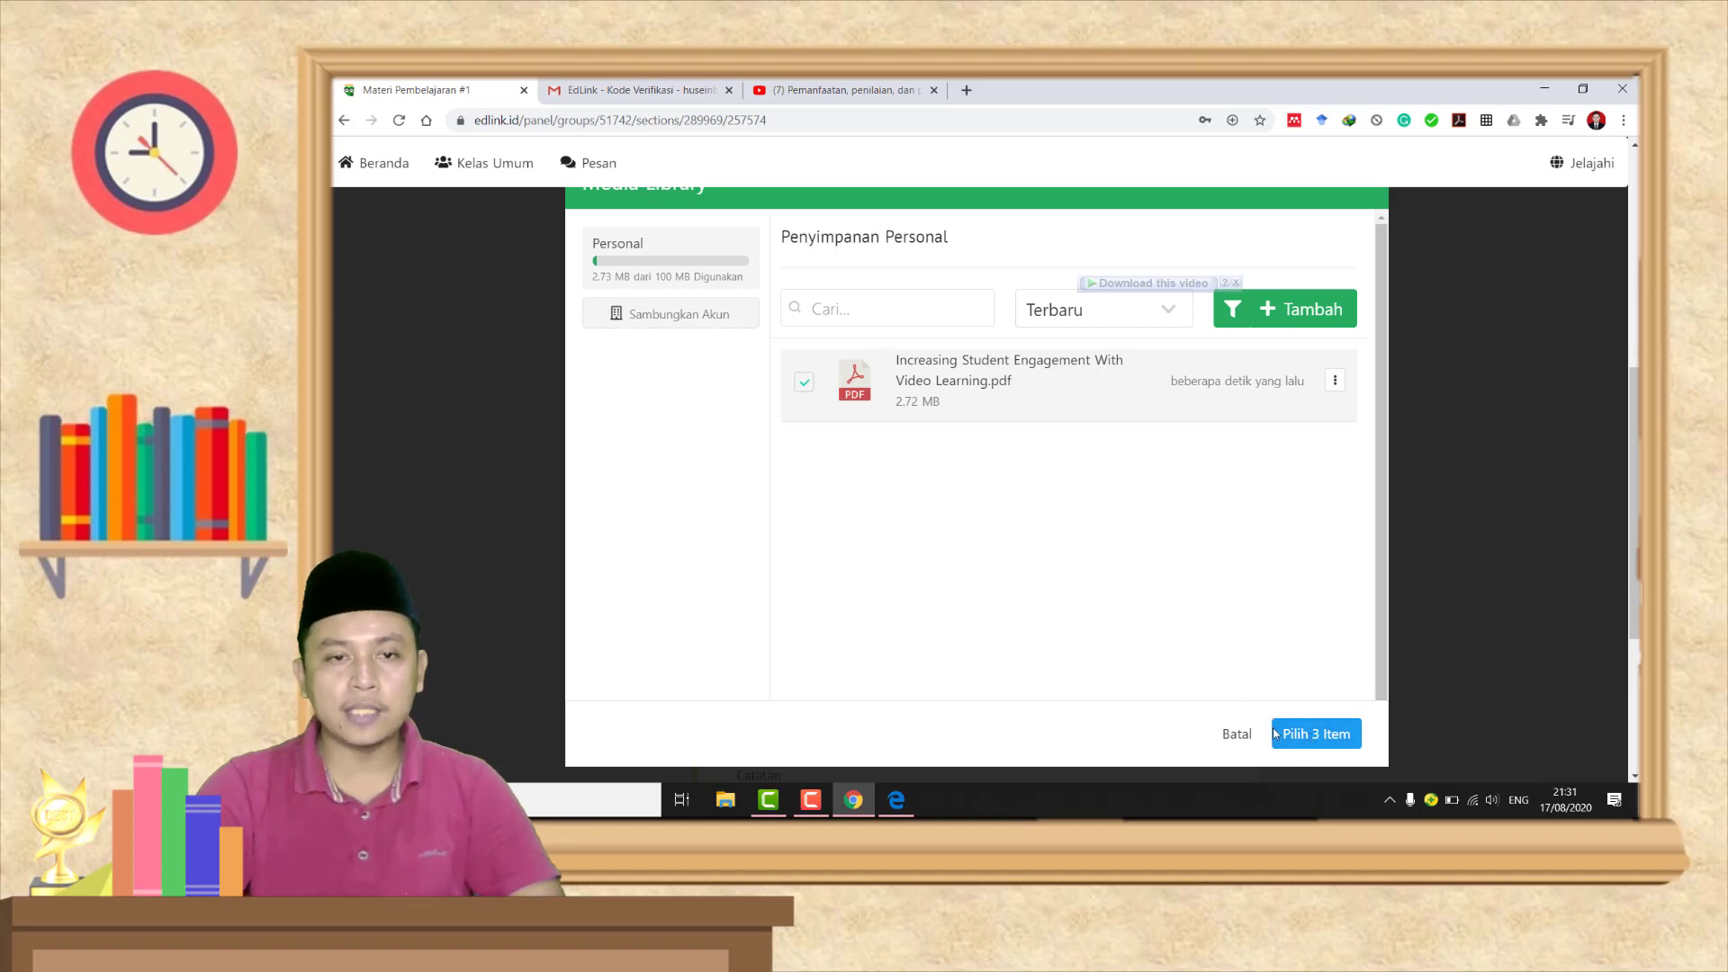
{"action": "left_click", "coordinate": [803, 382]}
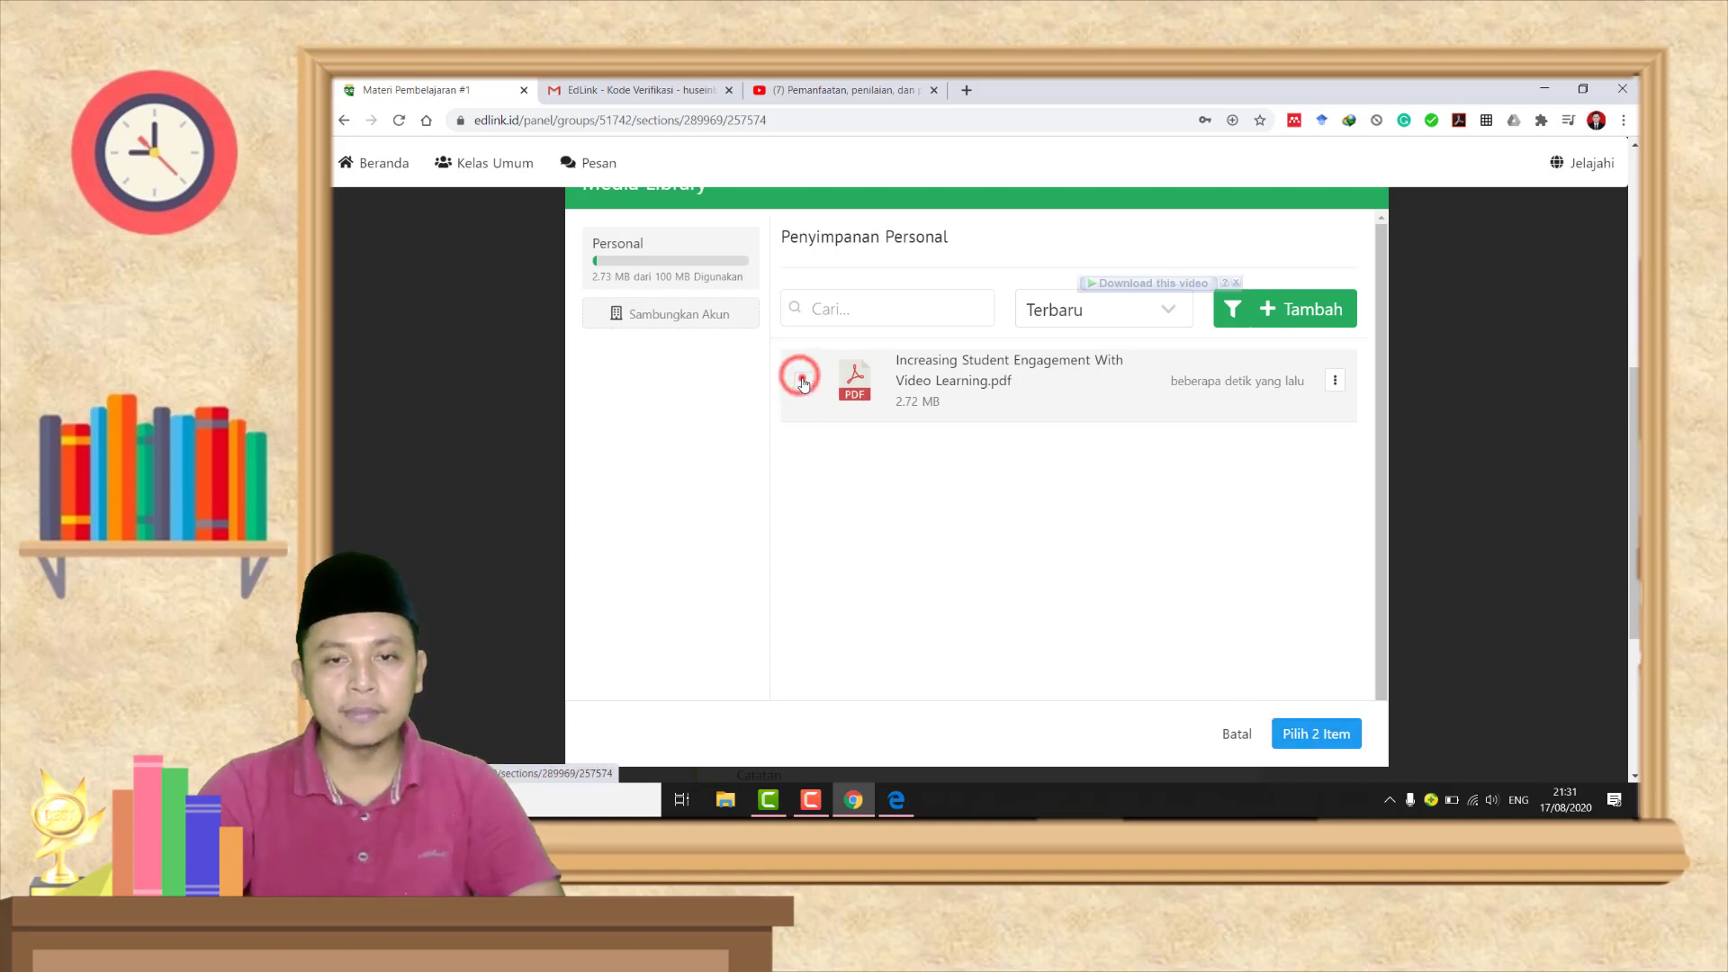
{"action": "left_click", "coordinate": [1312, 737]}
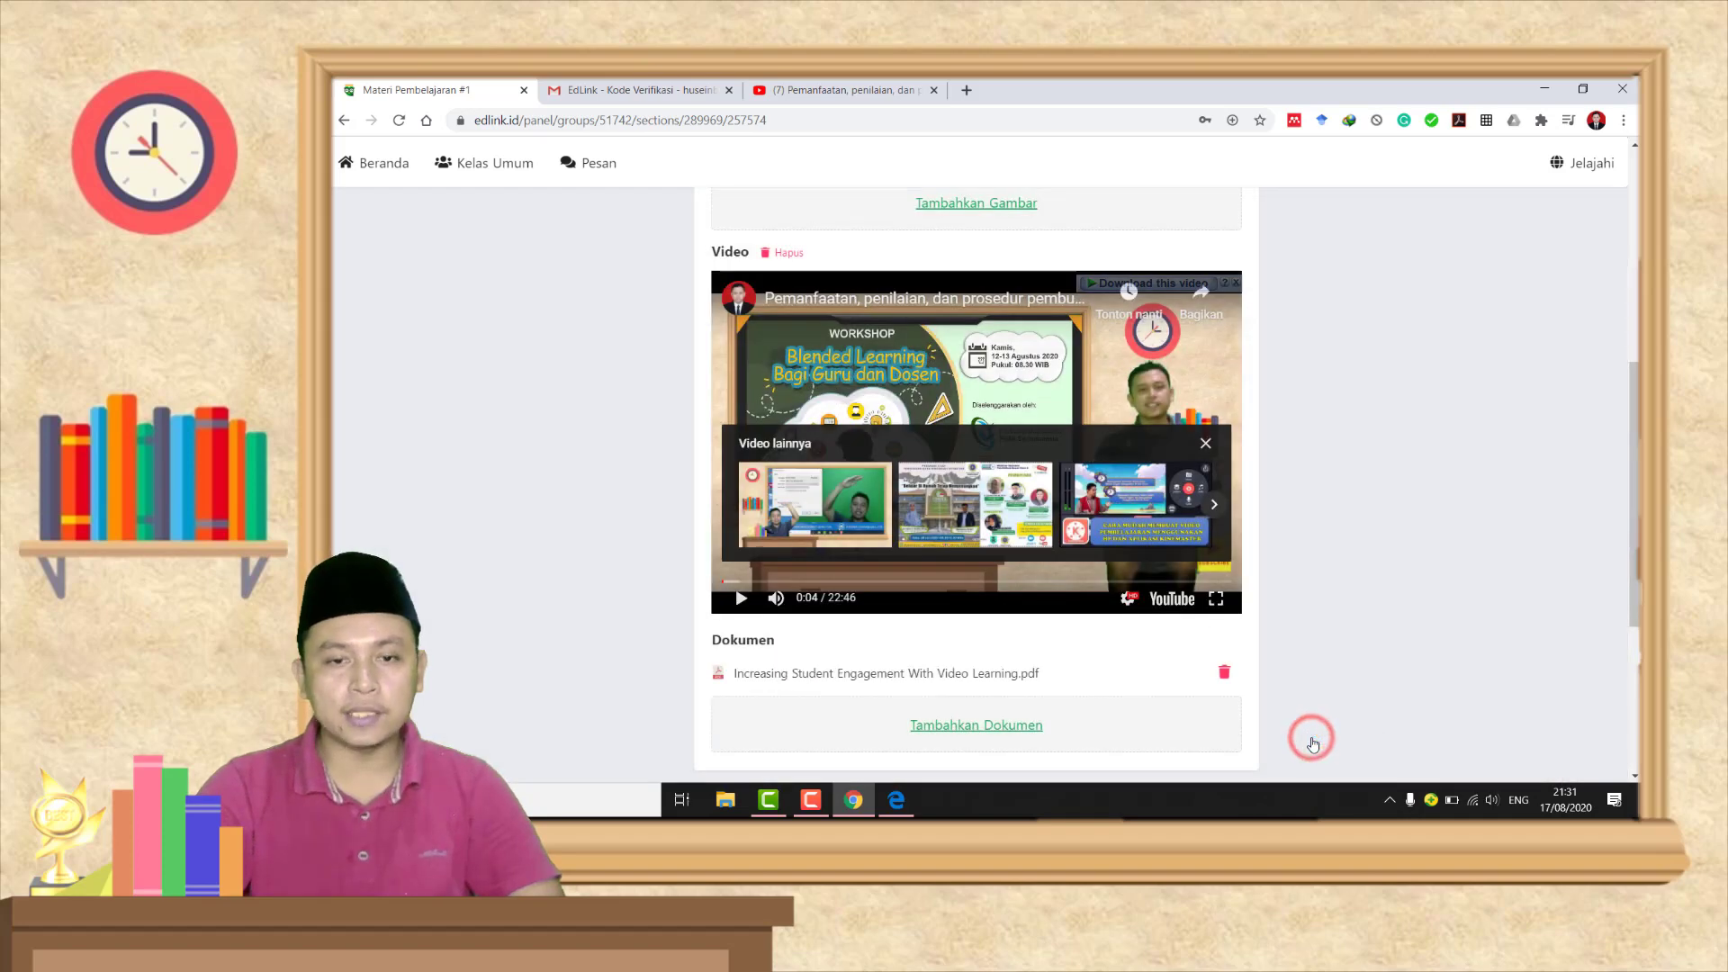
{"action": "scroll", "coordinate": [1143, 702], "scroll_direction": "down", "scroll_amount": 2}
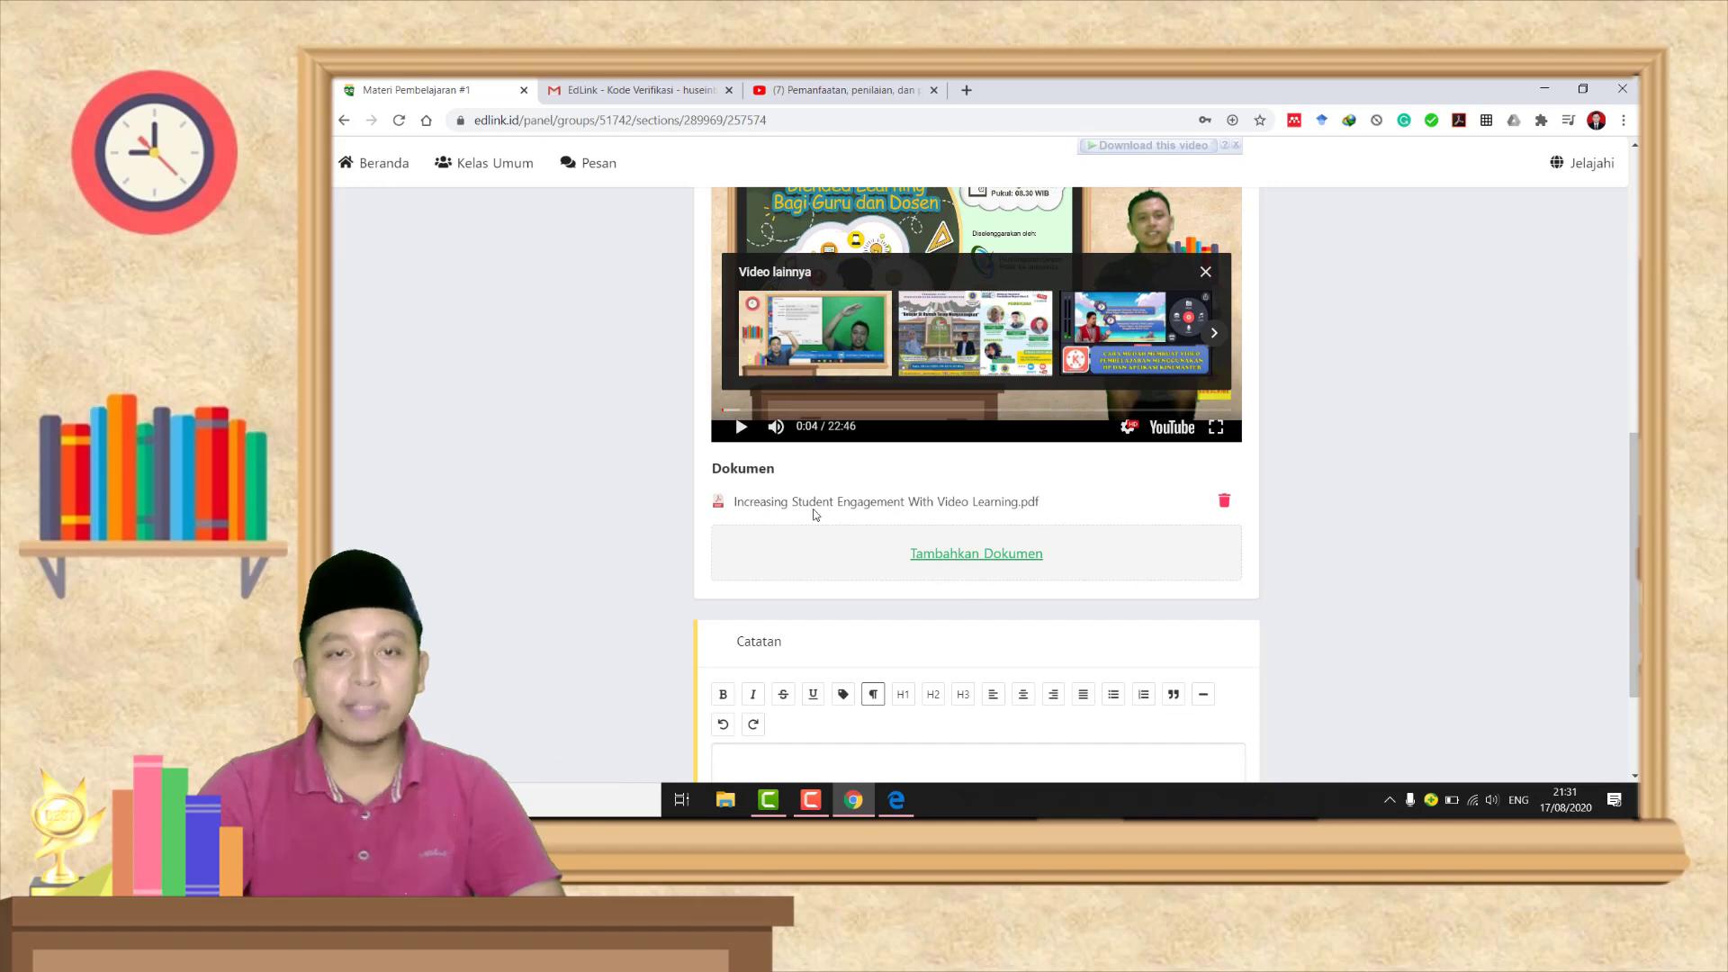
{"action": "scroll", "coordinate": [1067, 520], "scroll_direction": "down", "scroll_amount": 2}
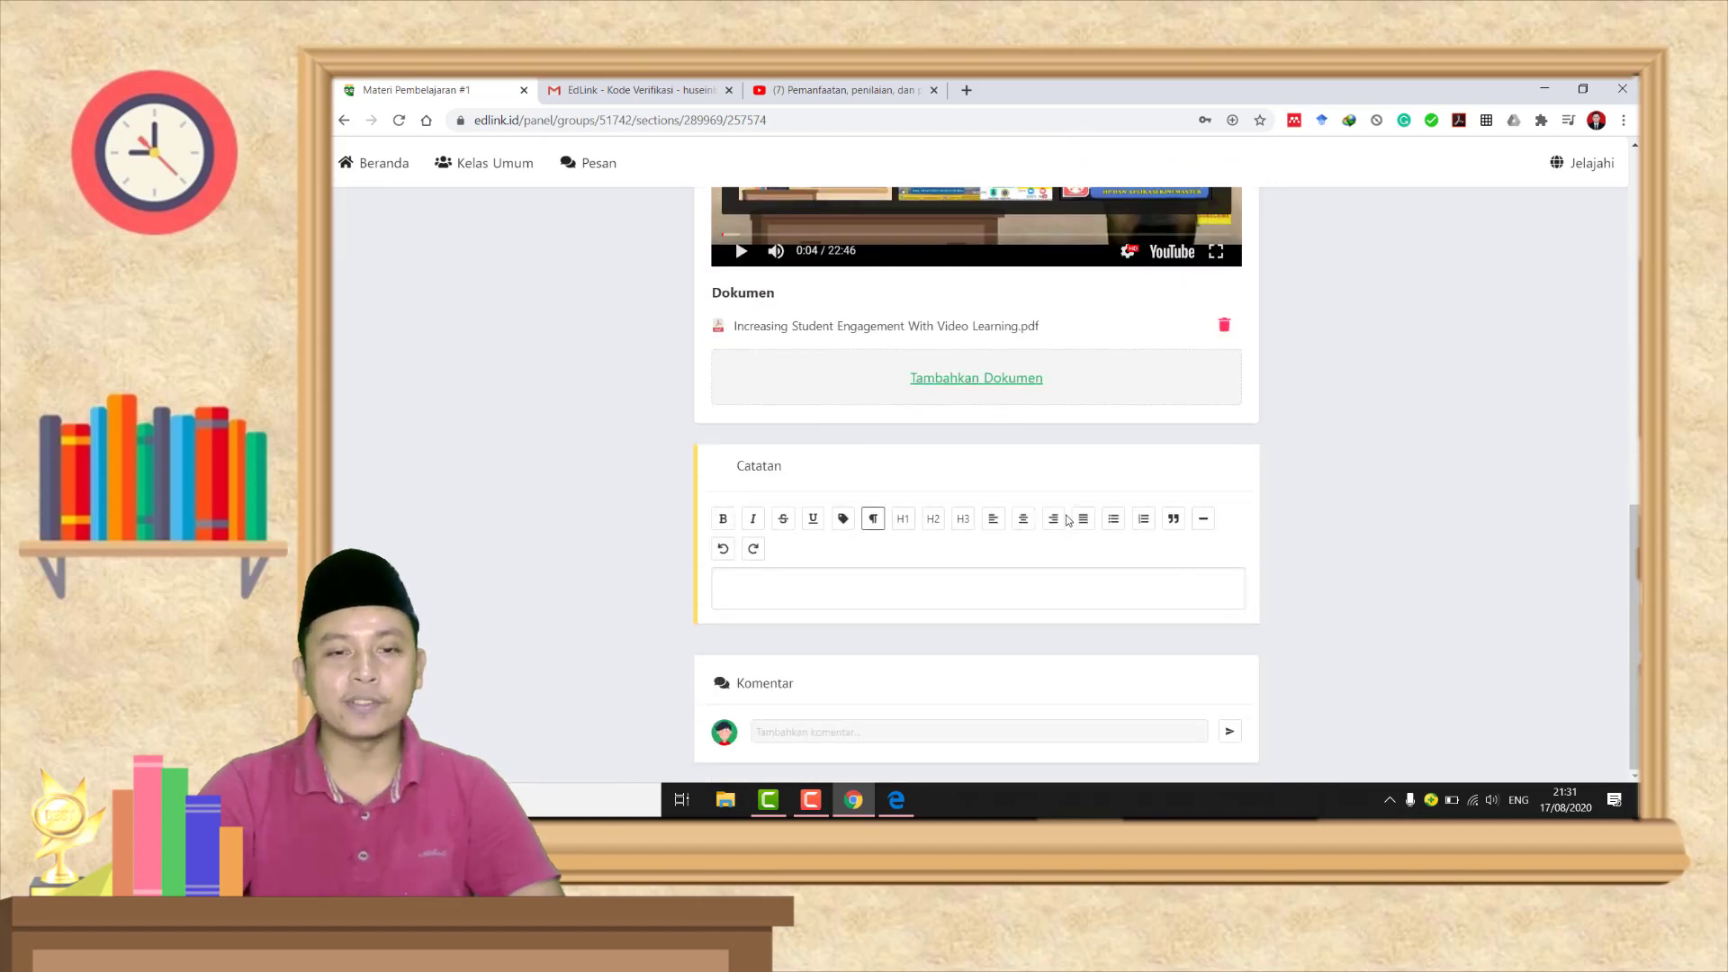
{"action": "scroll", "coordinate": [1067, 519], "scroll_direction": "up", "scroll_amount": 10}
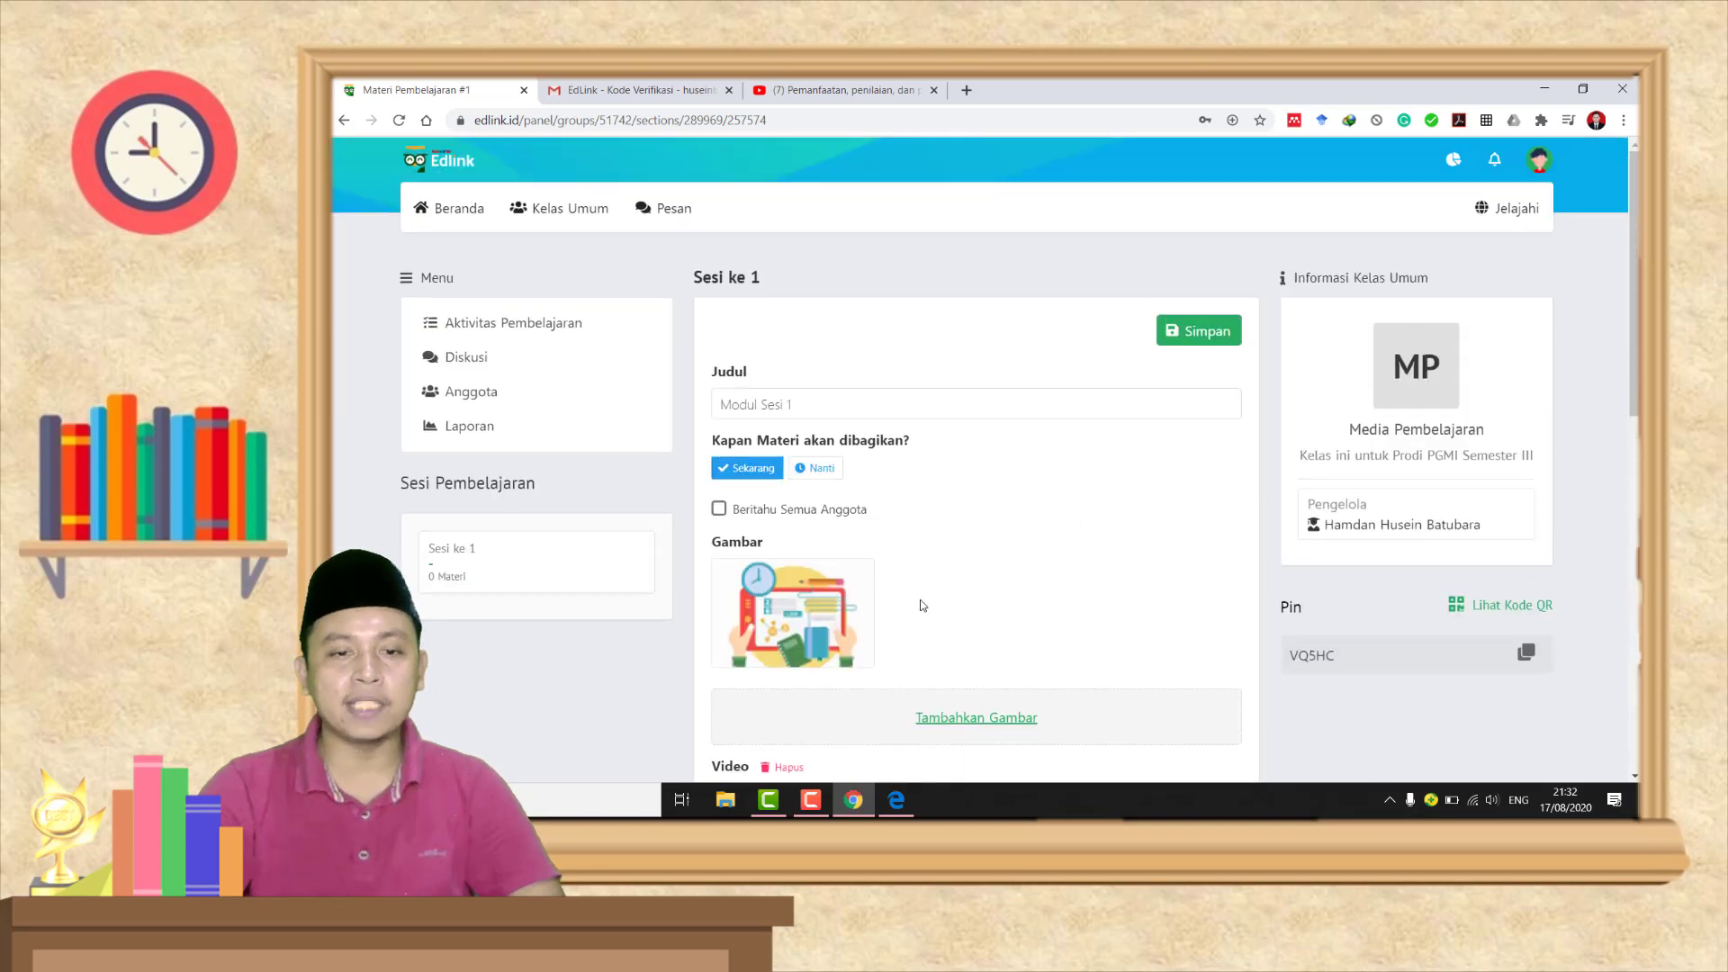
{"action": "scroll", "coordinate": [923, 606], "scroll_direction": "down", "scroll_amount": 2}
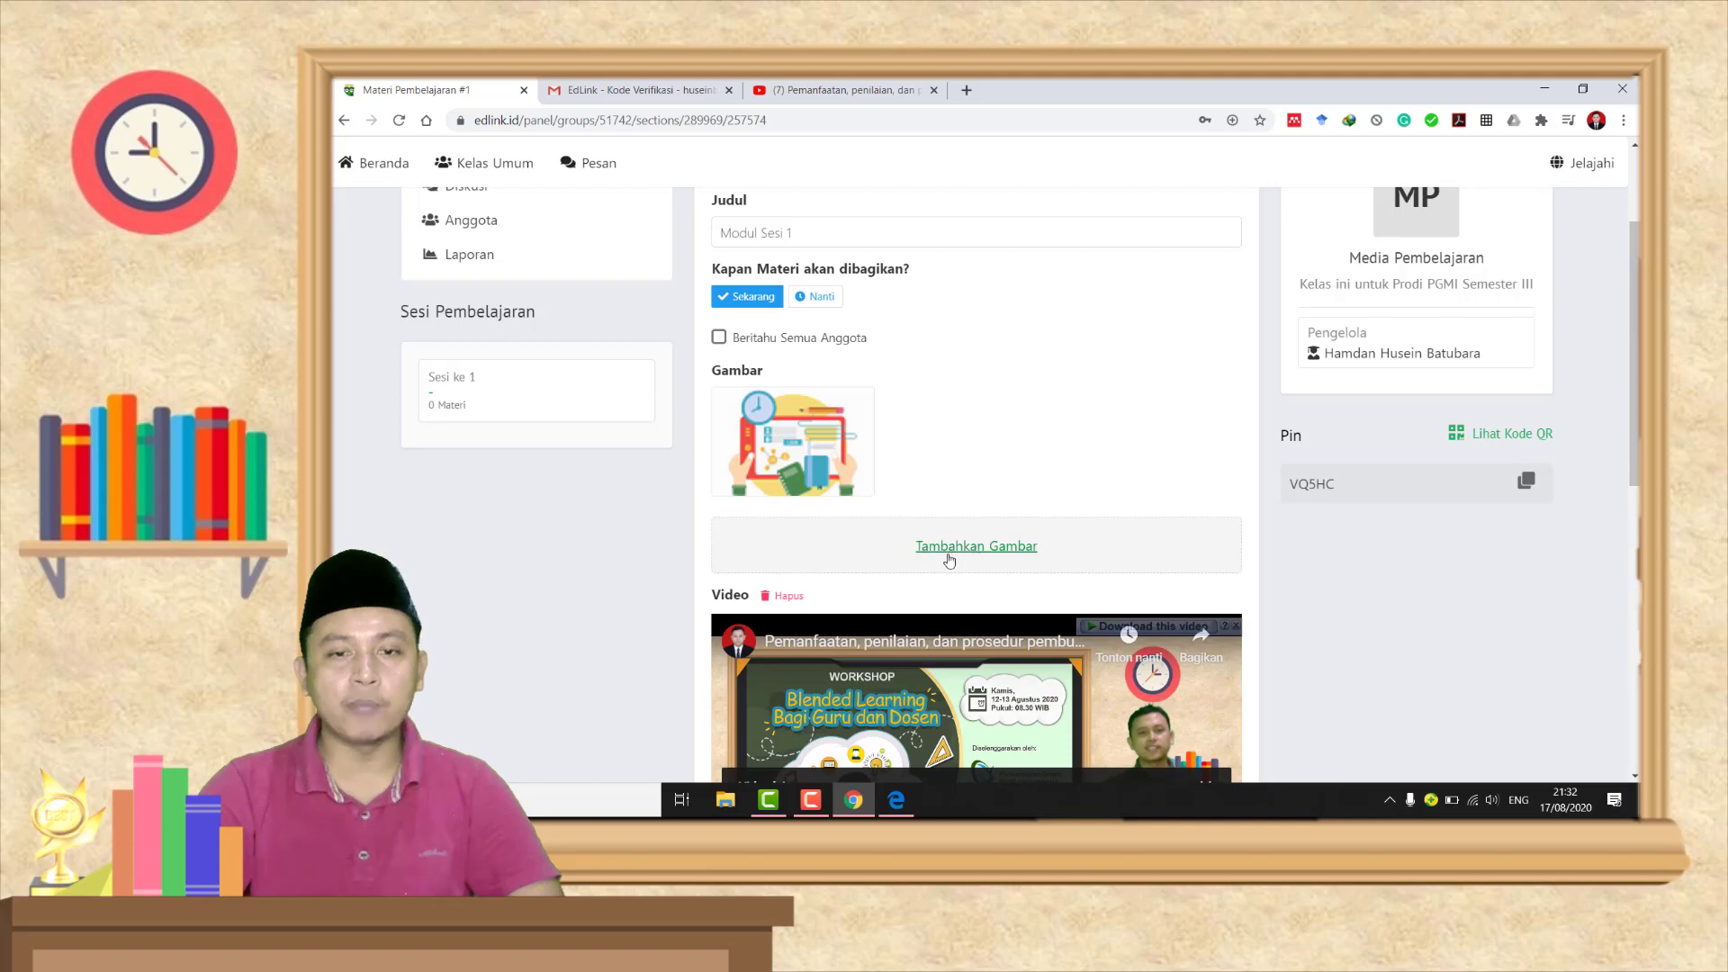
{"action": "scroll", "coordinate": [986, 623], "scroll_direction": "down", "scroll_amount": 1}
{"action": "scroll", "coordinate": [986, 623], "scroll_direction": "down", "scroll_amount": 4}
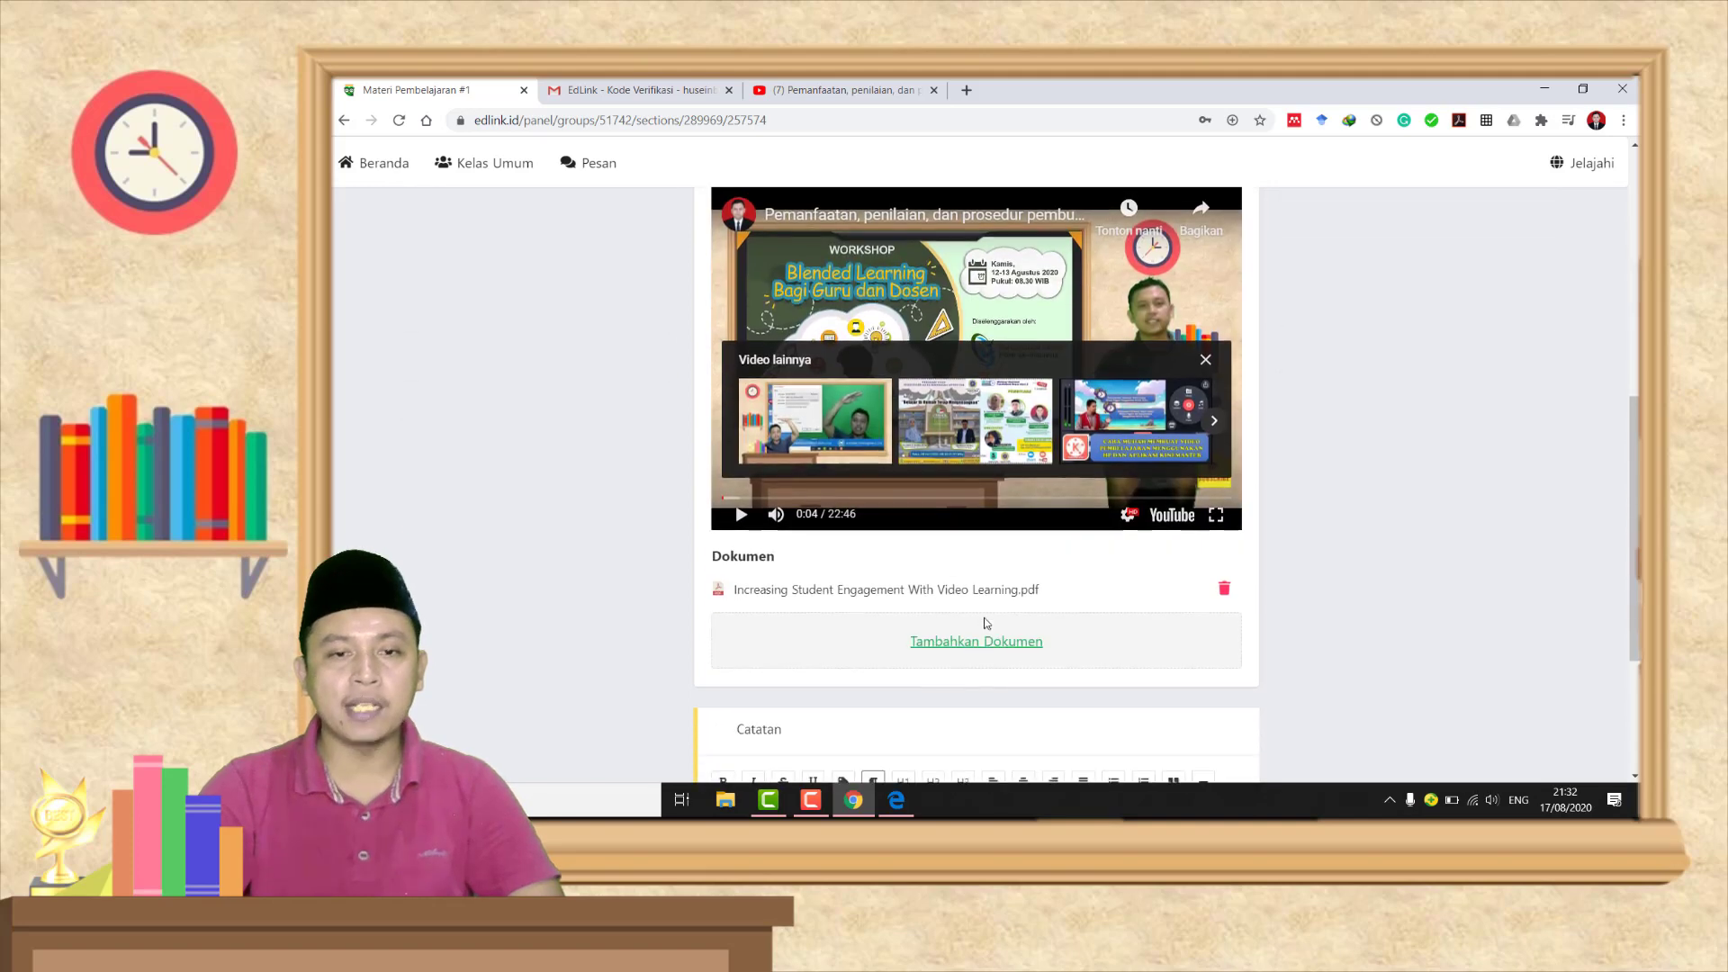
{"action": "scroll", "coordinate": [900, 470], "scroll_direction": "up", "scroll_amount": 2}
{"action": "scroll", "coordinate": [904, 504], "scroll_direction": "down", "scroll_amount": 1}
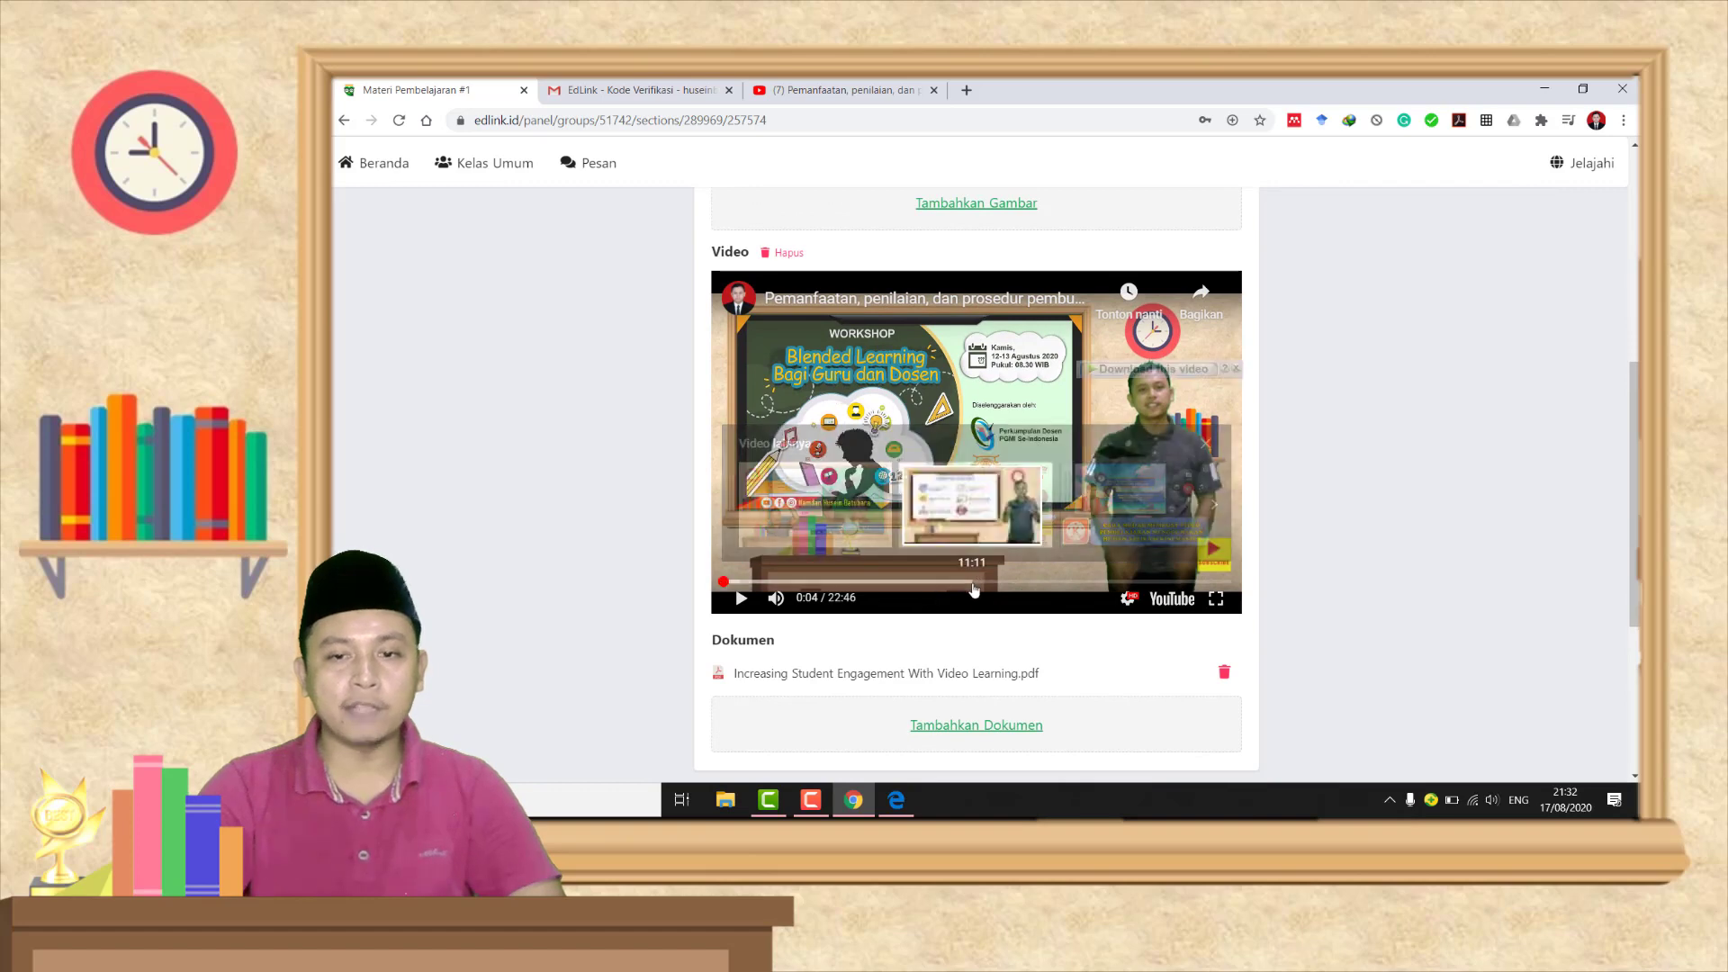
{"action": "scroll", "coordinate": [944, 615], "scroll_direction": "down", "scroll_amount": 1}
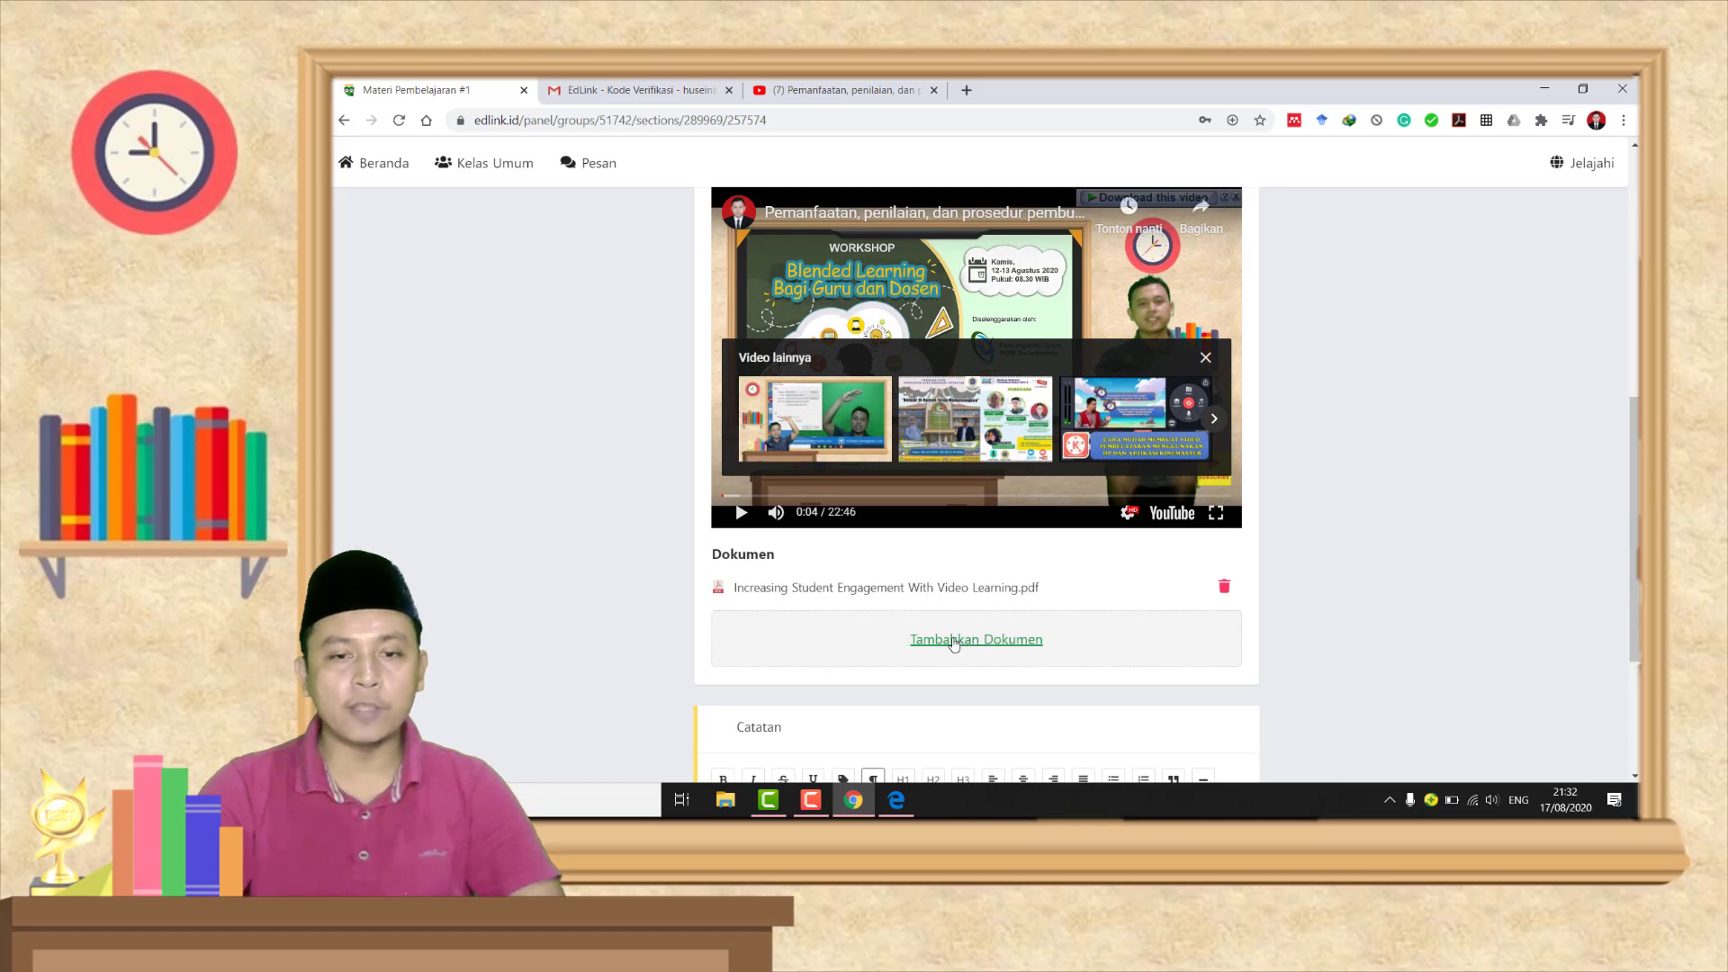
{"action": "scroll", "coordinate": [819, 597], "scroll_direction": "down", "scroll_amount": 3}
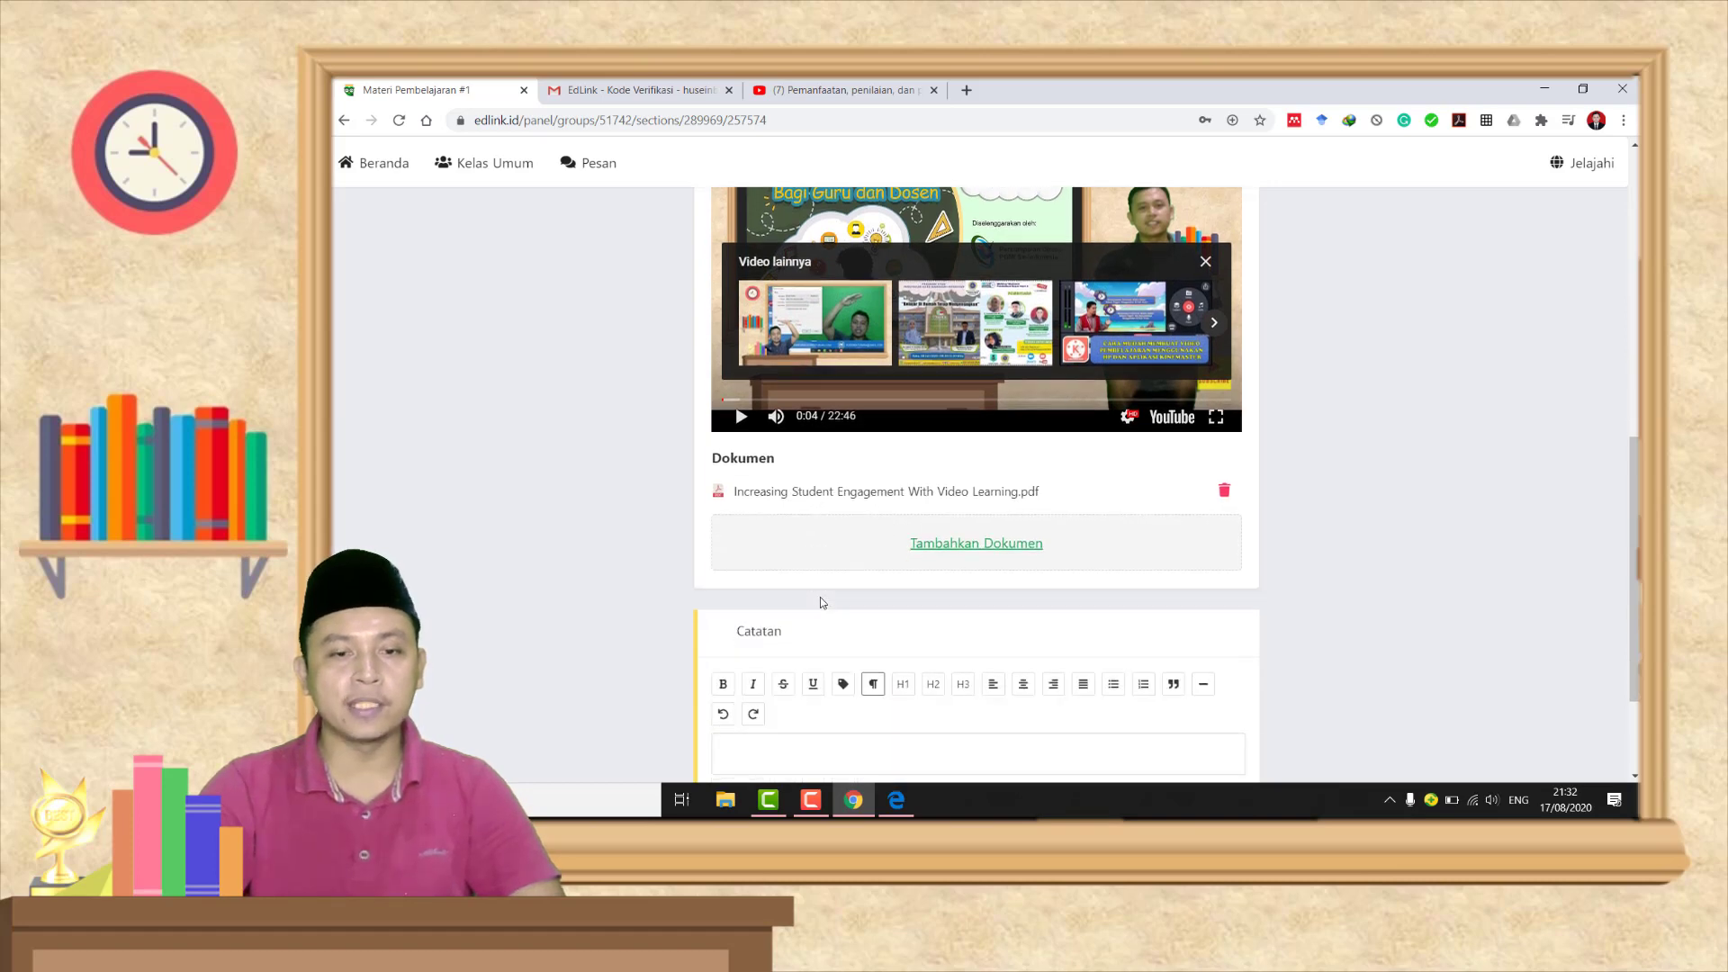
- Replace ', lalu kerjakan kuis' in the note with 'agar Anda bisa menjawab kuis berikutnya.'
{"action": "left_click", "coordinate": [804, 574]}
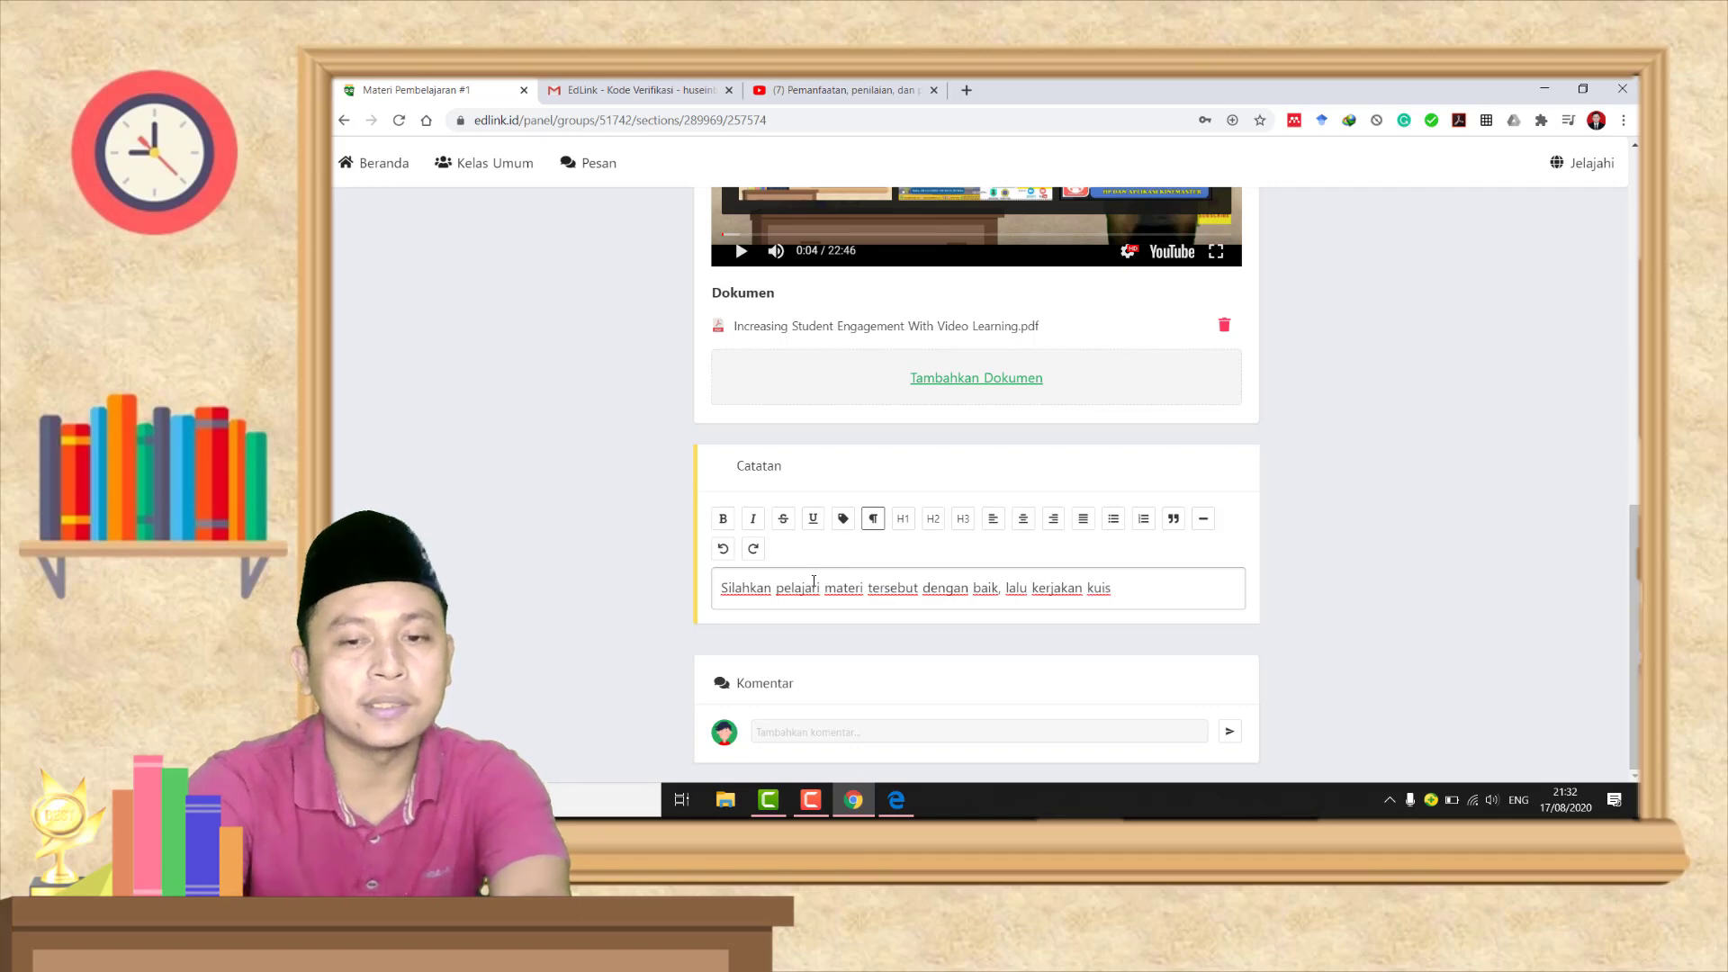
{"action": "key", "text": "ctrl+shift+Left"}
{"action": "key", "text": "ctrl+shift+Left"}
{"action": "key", "text": "ctrl+shift+Left"}
{"action": "key", "text": "ctrl+shift+Left"}
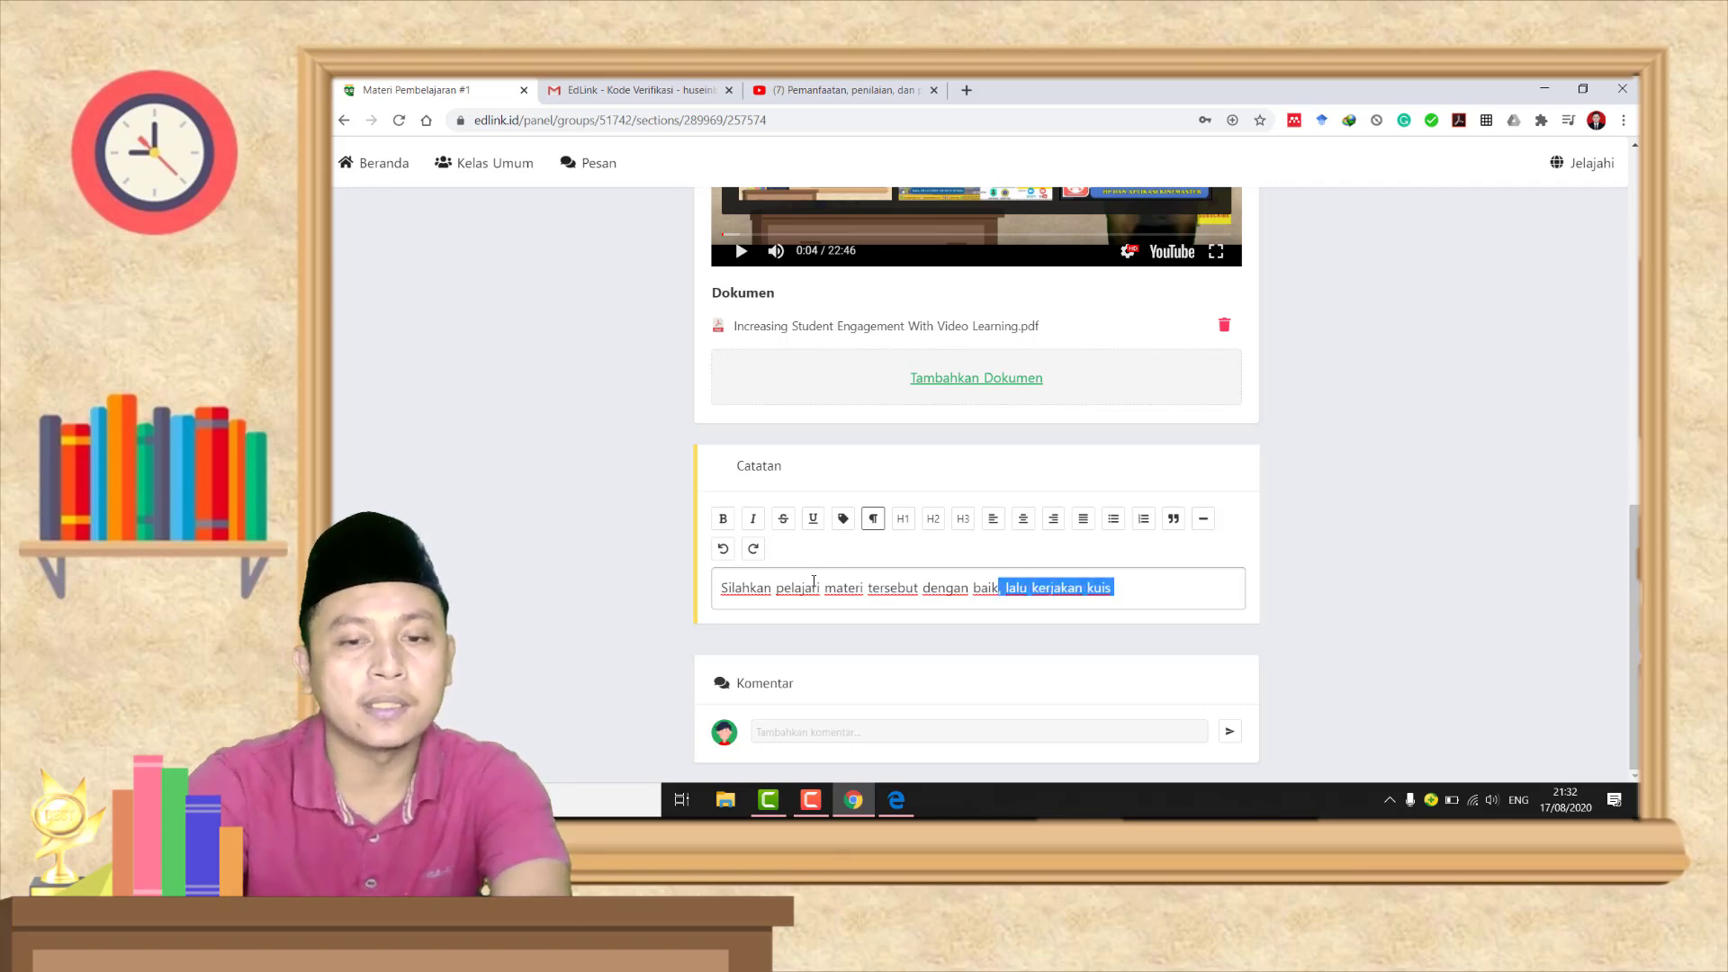
{"action": "type", "text": "agar Anda bisa menjaw"}
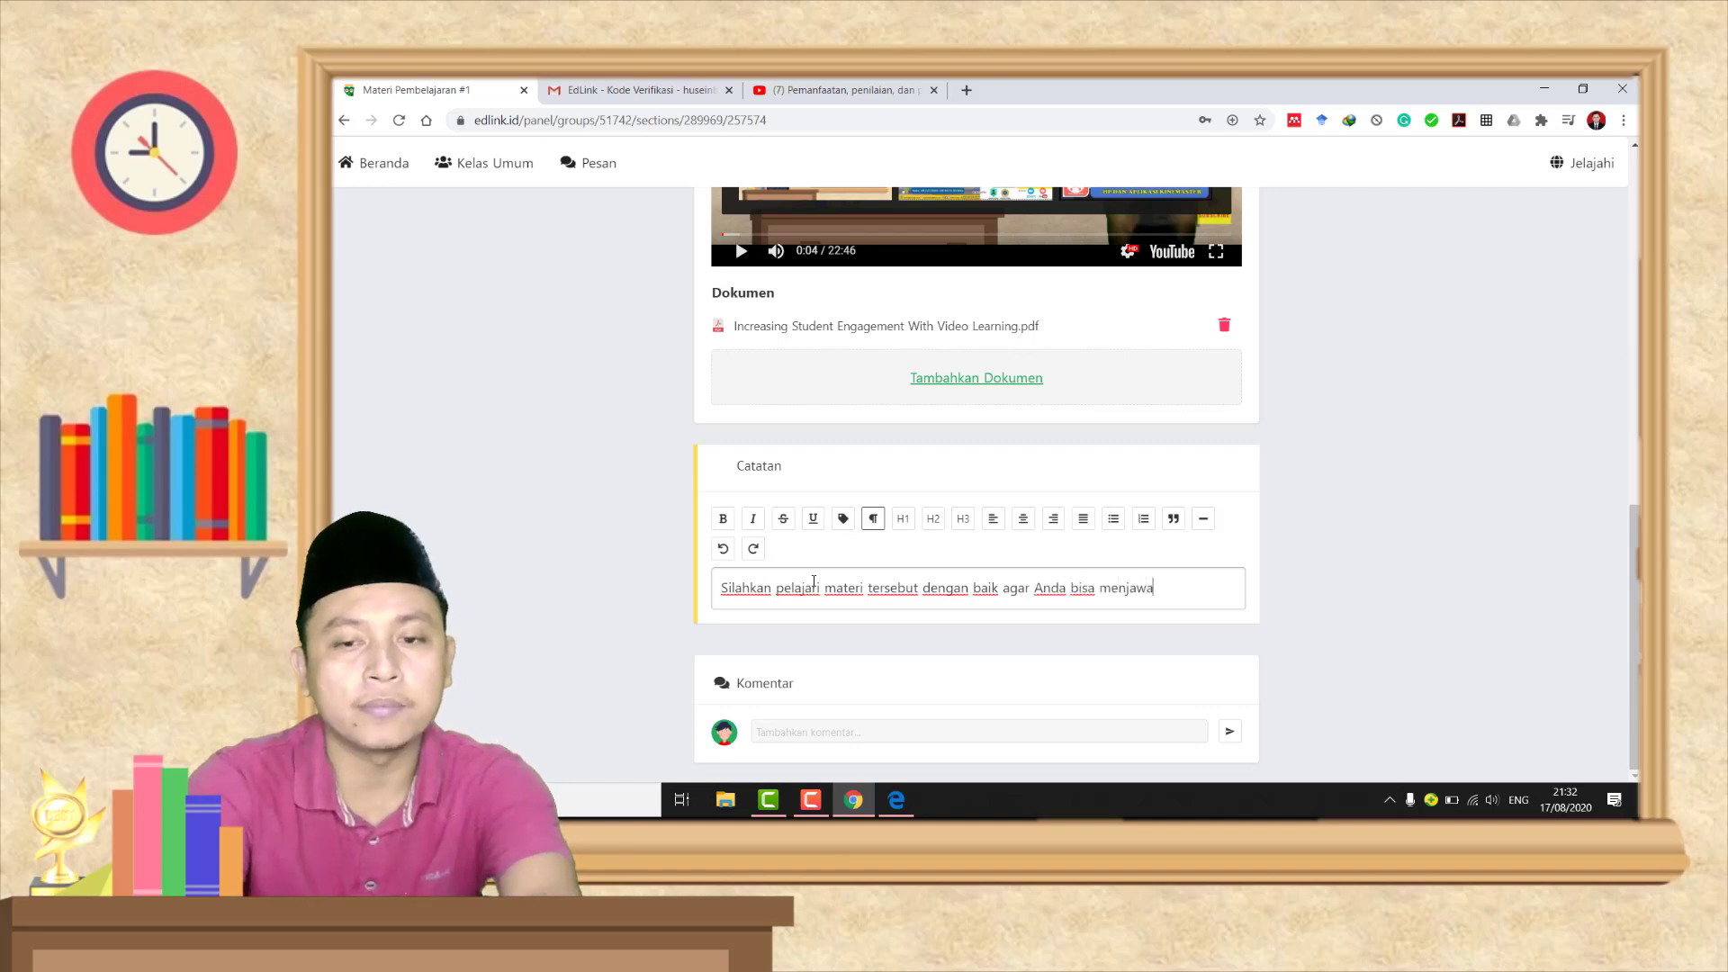
{"action": "type", "text": "ab kuis berikutnya."}
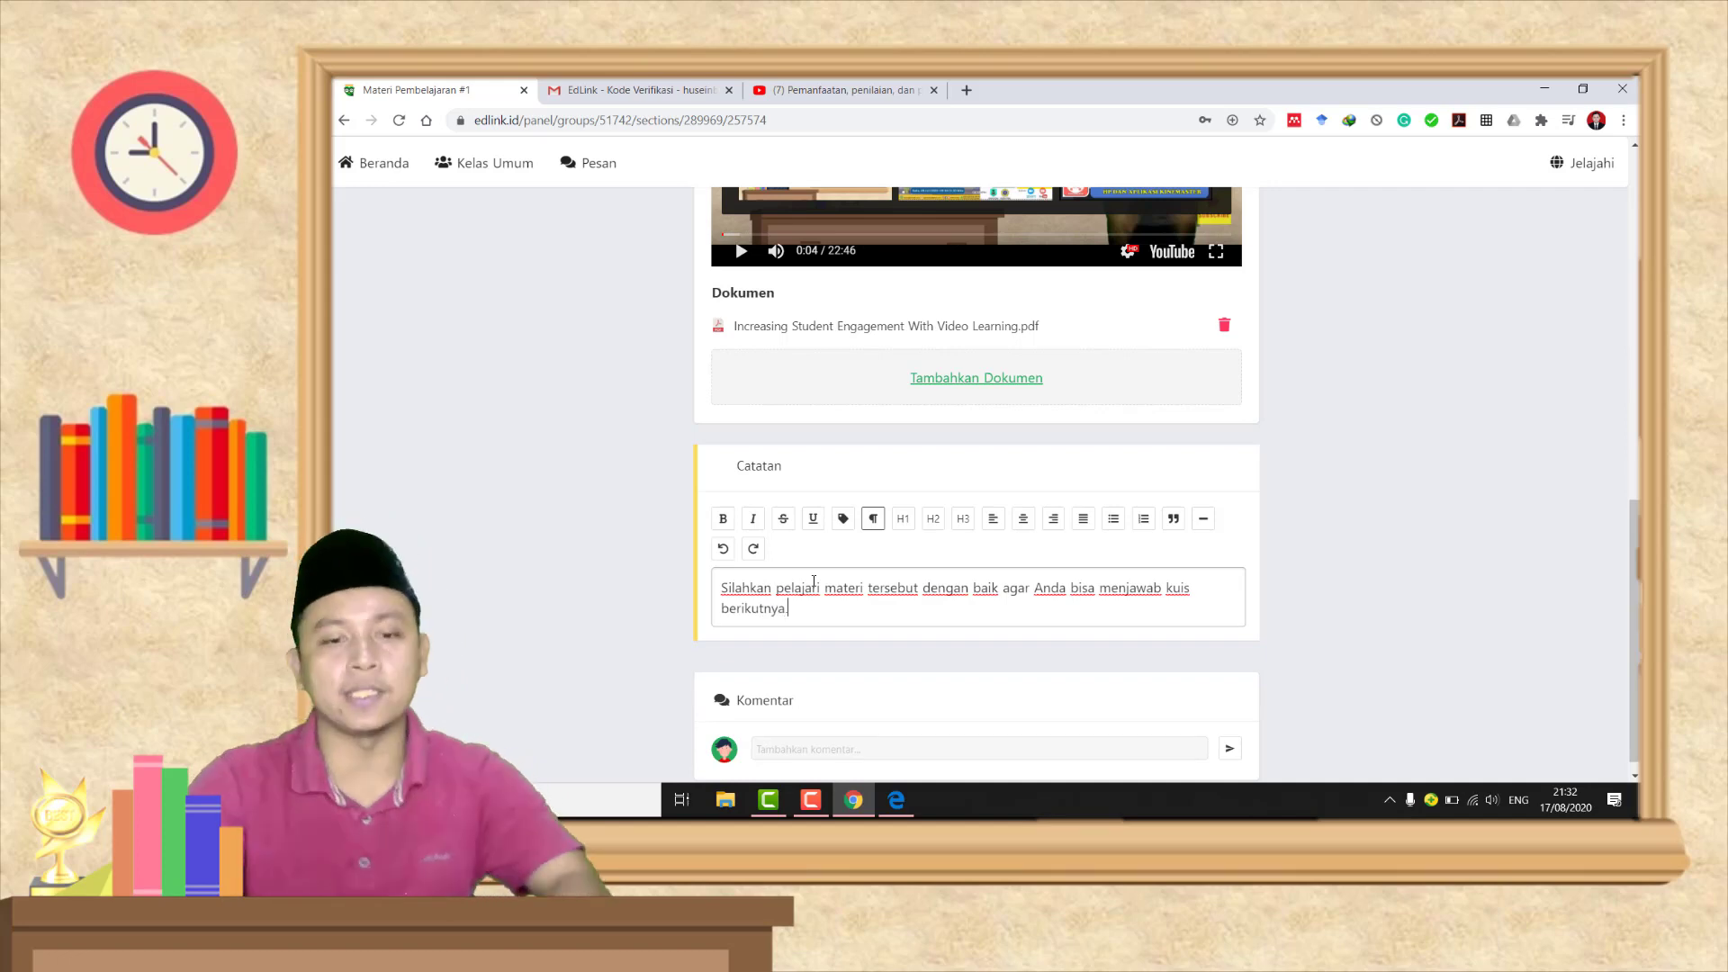
{"action": "scroll", "coordinate": [835, 613], "scroll_direction": "down", "scroll_amount": 1}
{"action": "left_click", "coordinate": [727, 699]}
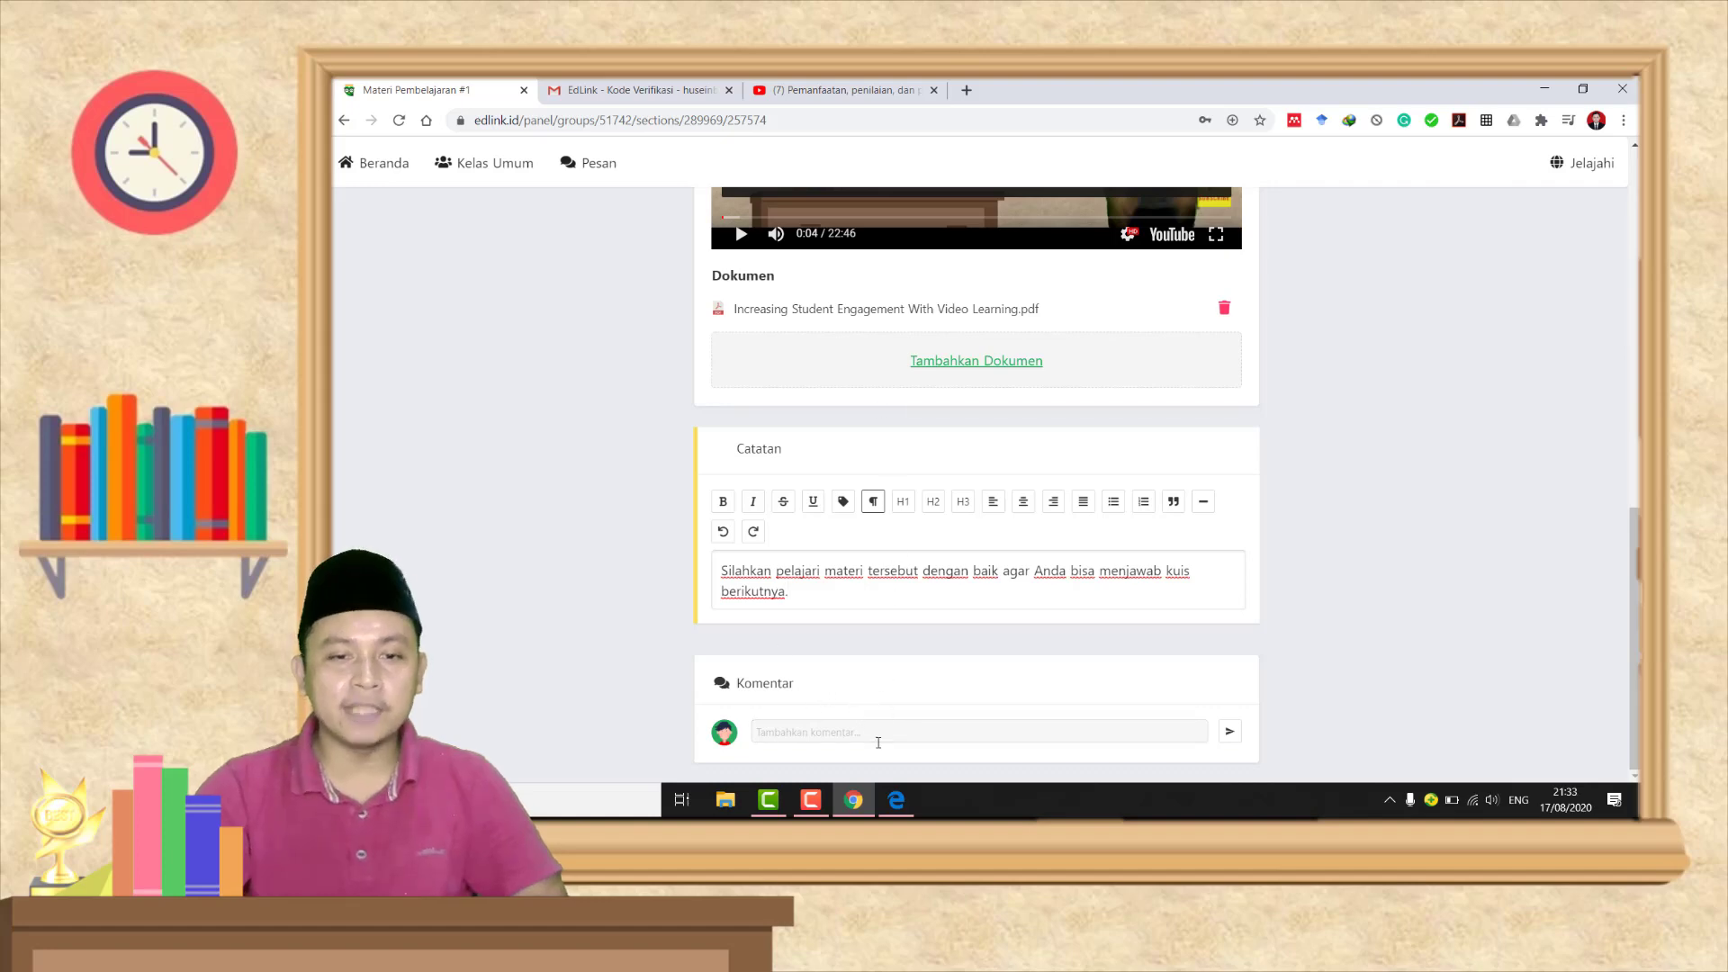
- Save the Sesi ke 1 Modul Sesi 1 material
{"action": "left_click", "coordinate": [802, 735]}
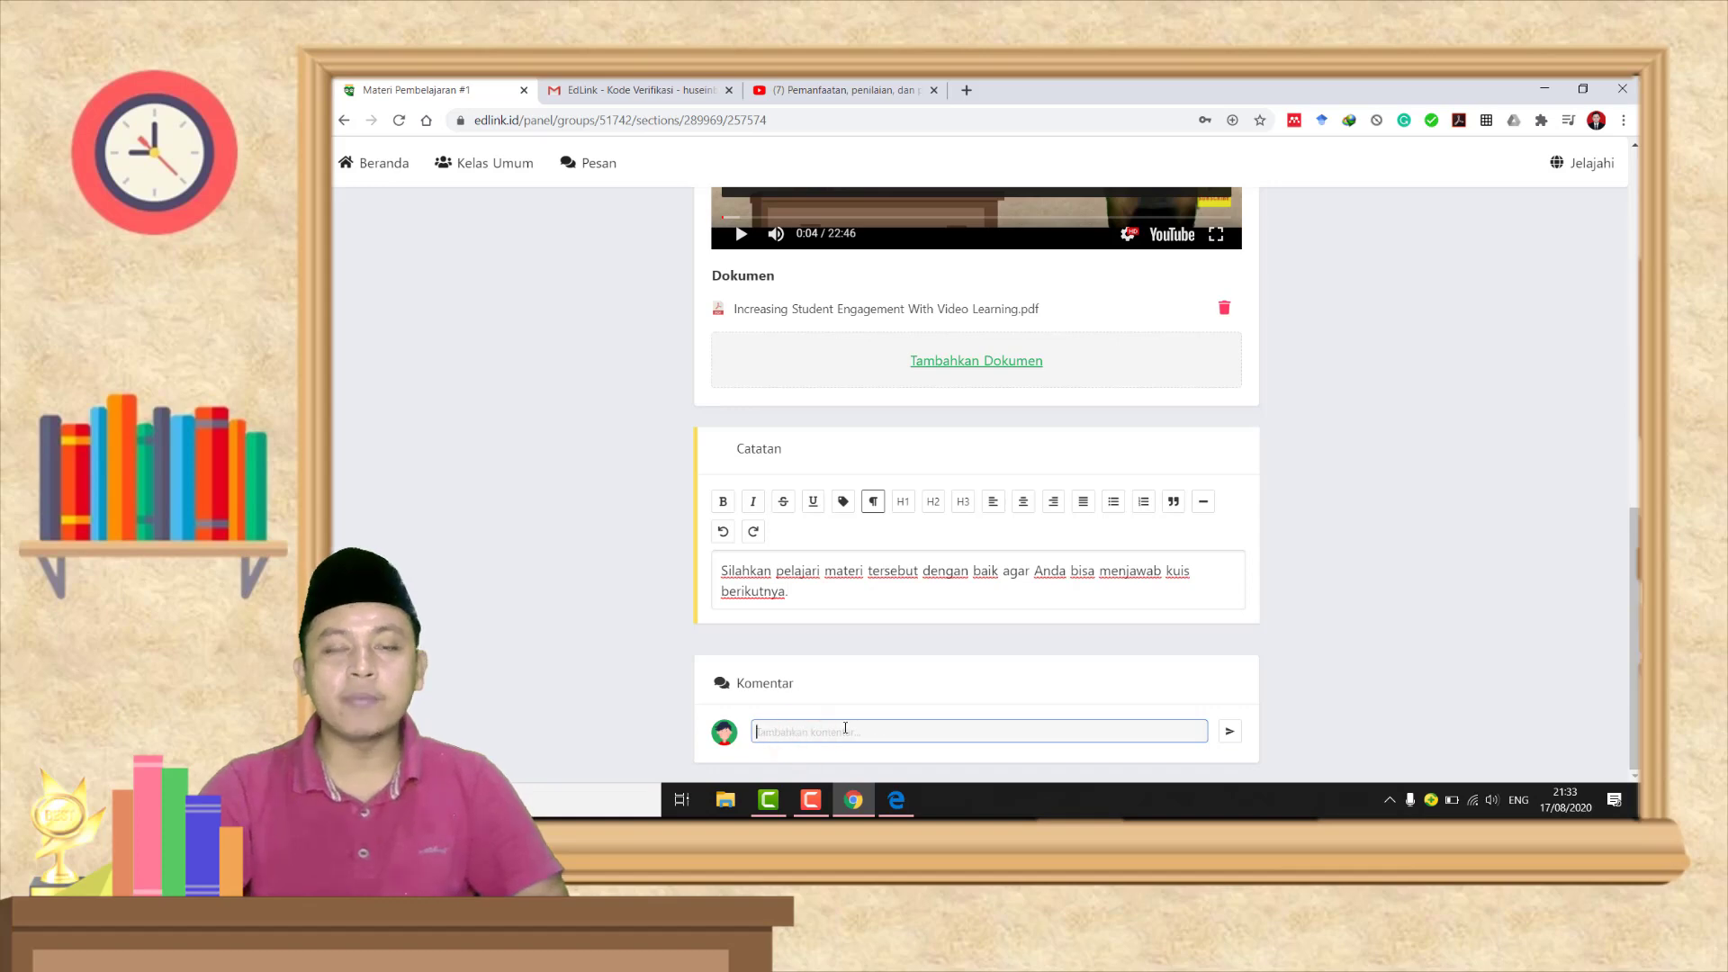
{"action": "scroll", "coordinate": [844, 717], "scroll_direction": "up", "scroll_amount": 10}
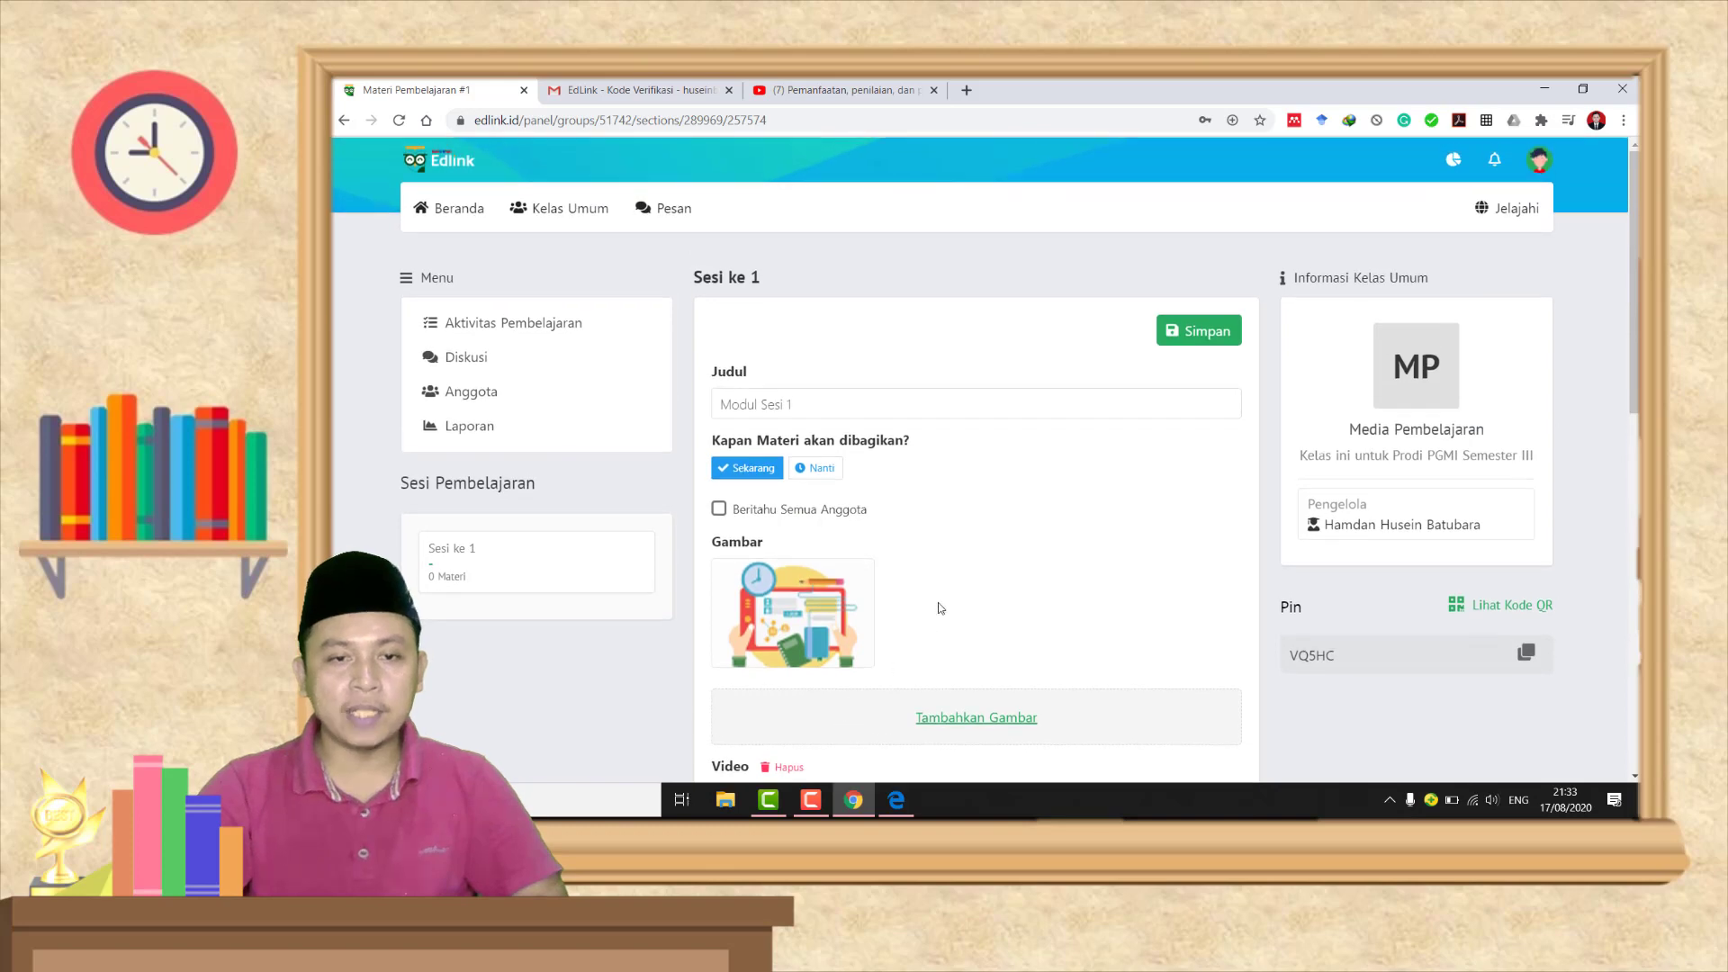
{"action": "left_click", "coordinate": [1207, 340]}
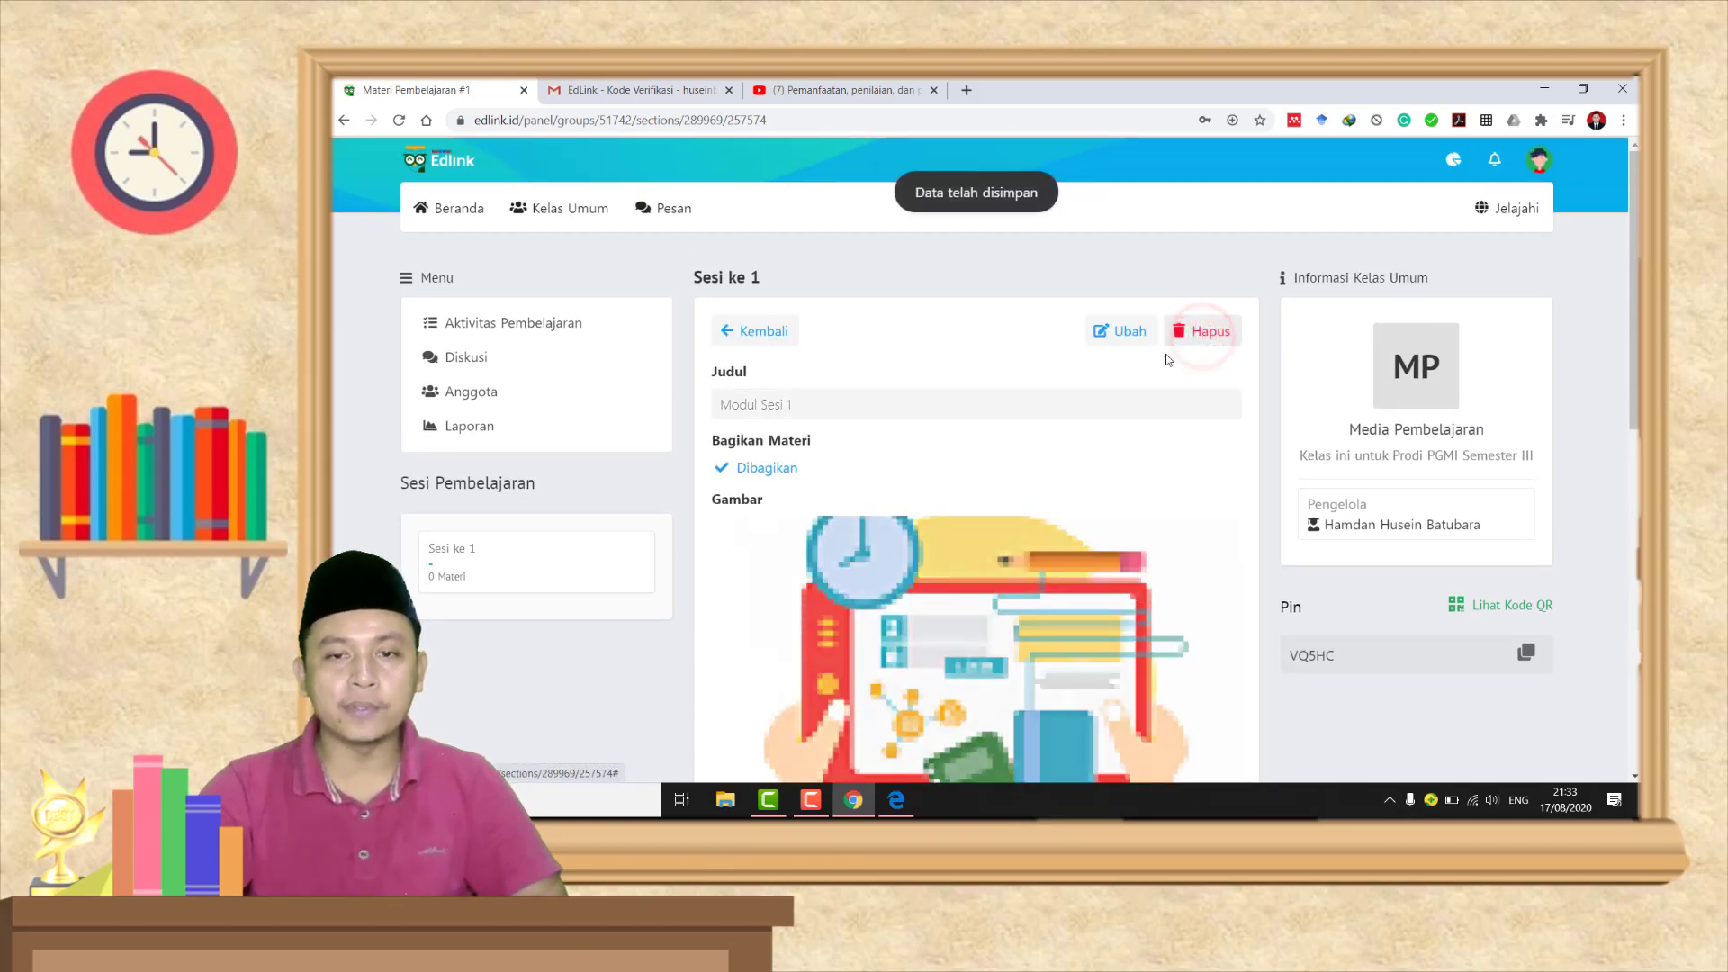
{"action": "scroll", "coordinate": [1002, 517], "scroll_direction": "down", "scroll_amount": 9}
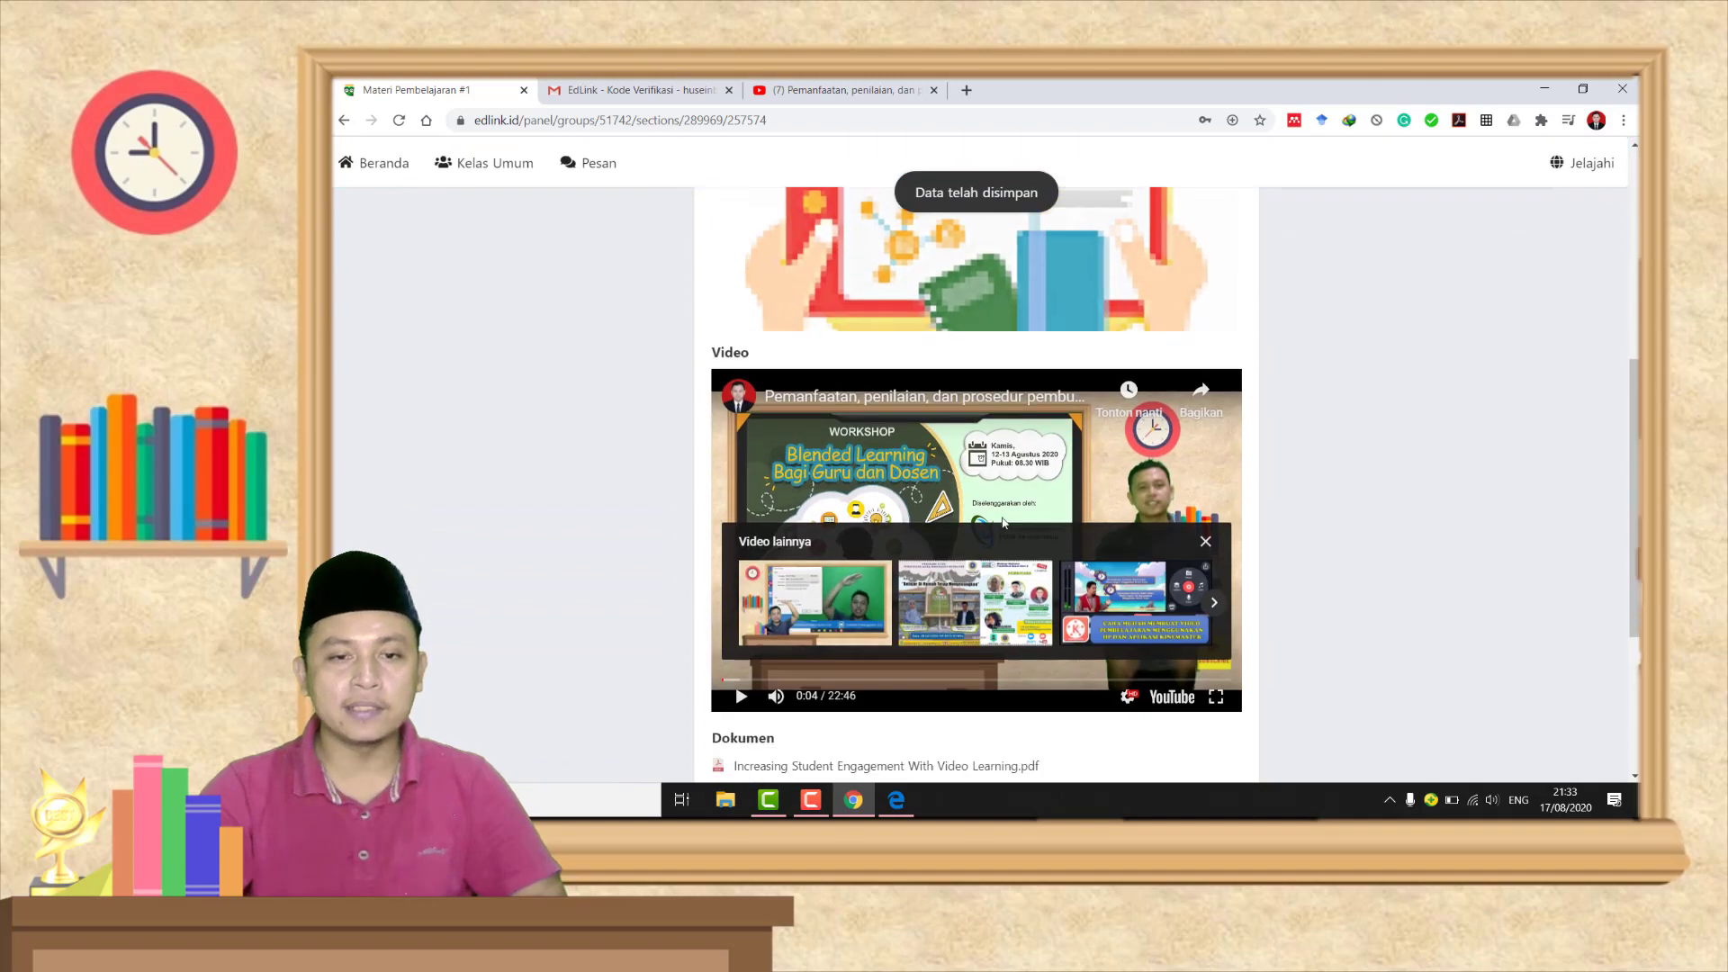
{"action": "scroll", "coordinate": [1004, 523], "scroll_direction": "up", "scroll_amount": 9}
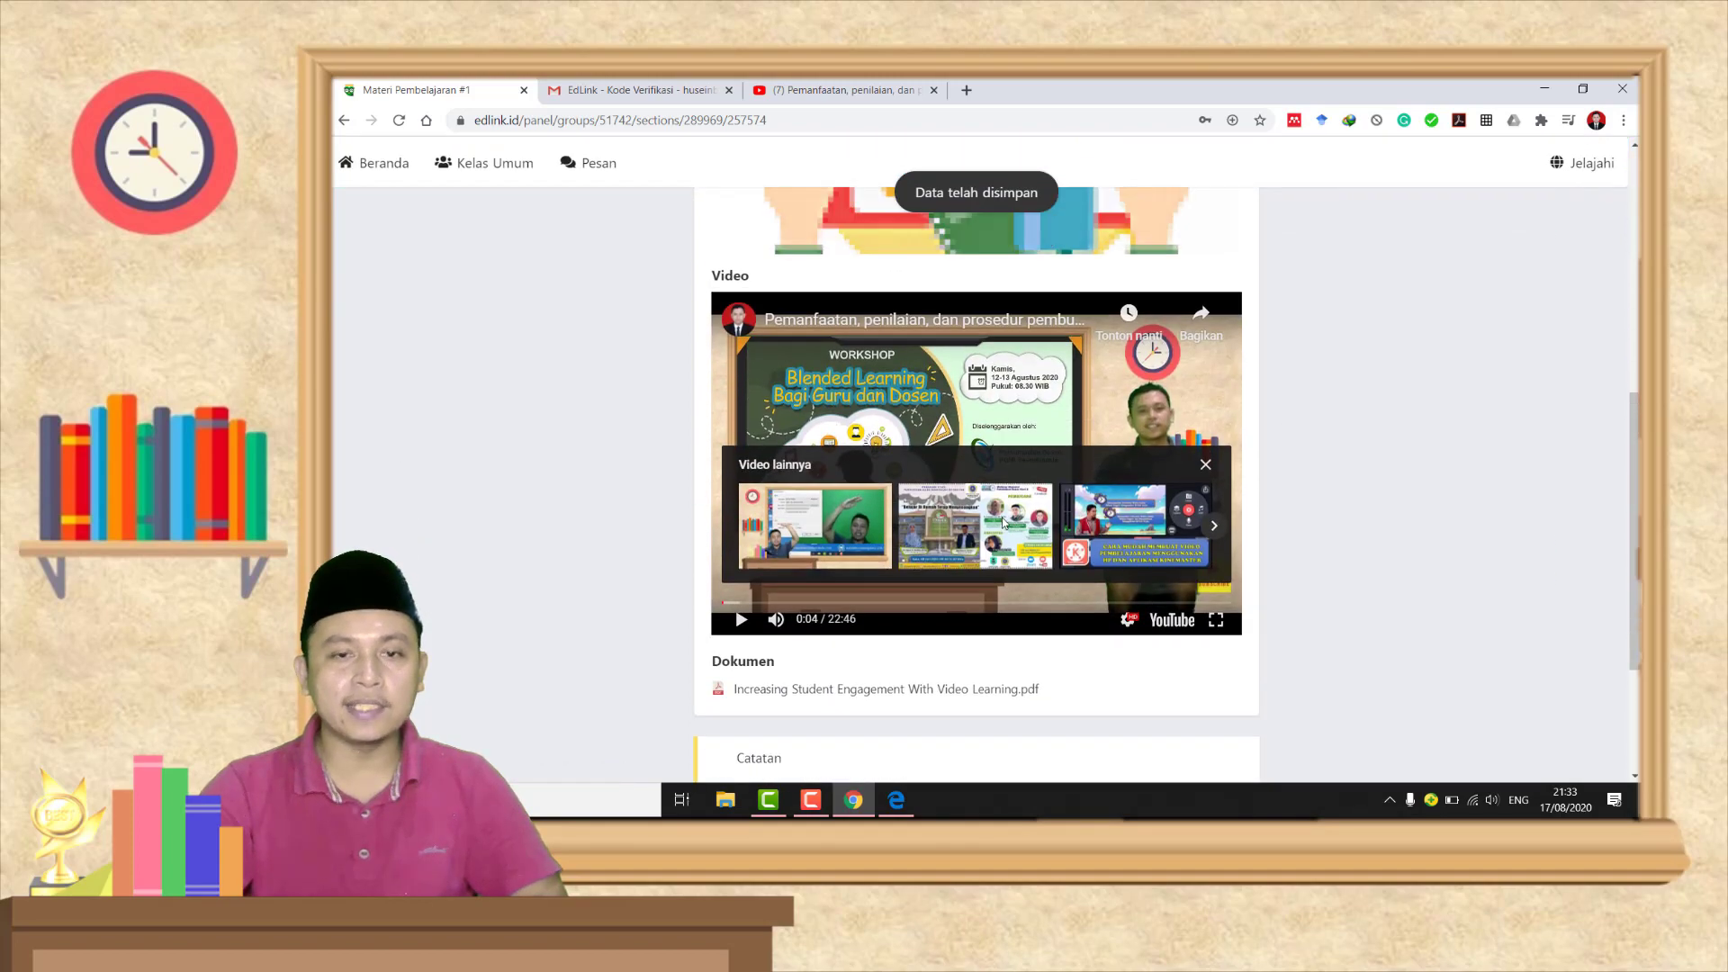
{"action": "scroll", "coordinate": [1005, 523], "scroll_direction": "up", "scroll_amount": 1}
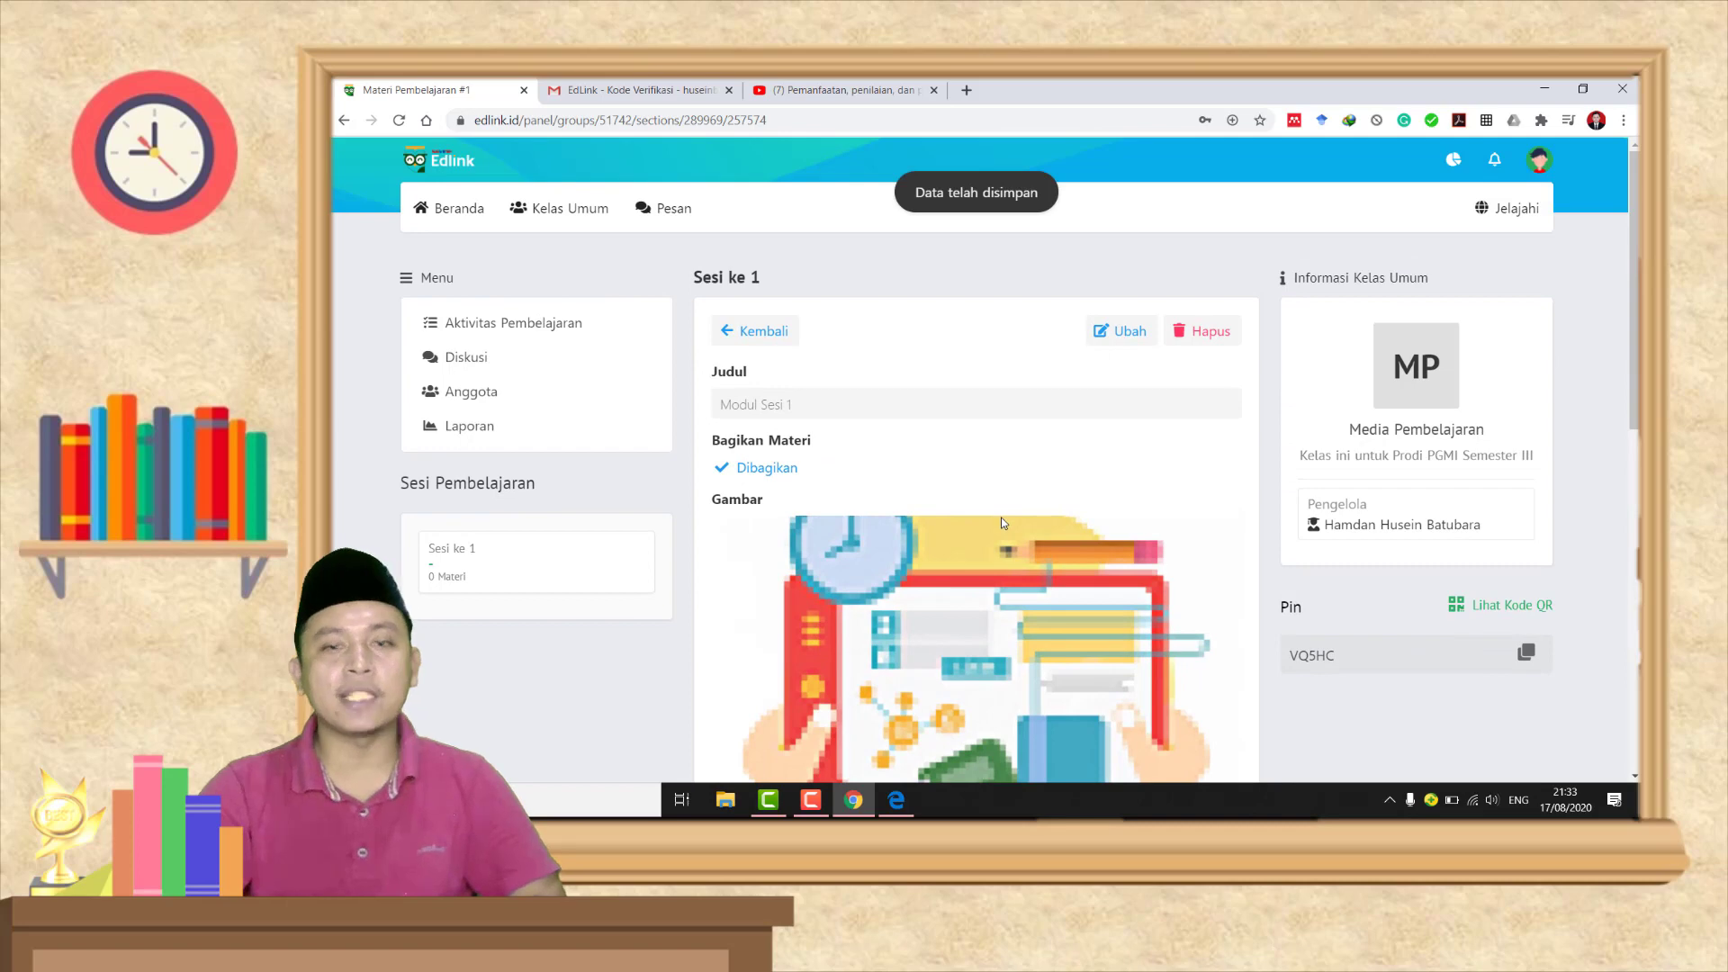
- Return to the Sesi ke 1 page and view the Modul Sesi 1 Detail Materi
{"action": "left_click", "coordinate": [761, 331]}
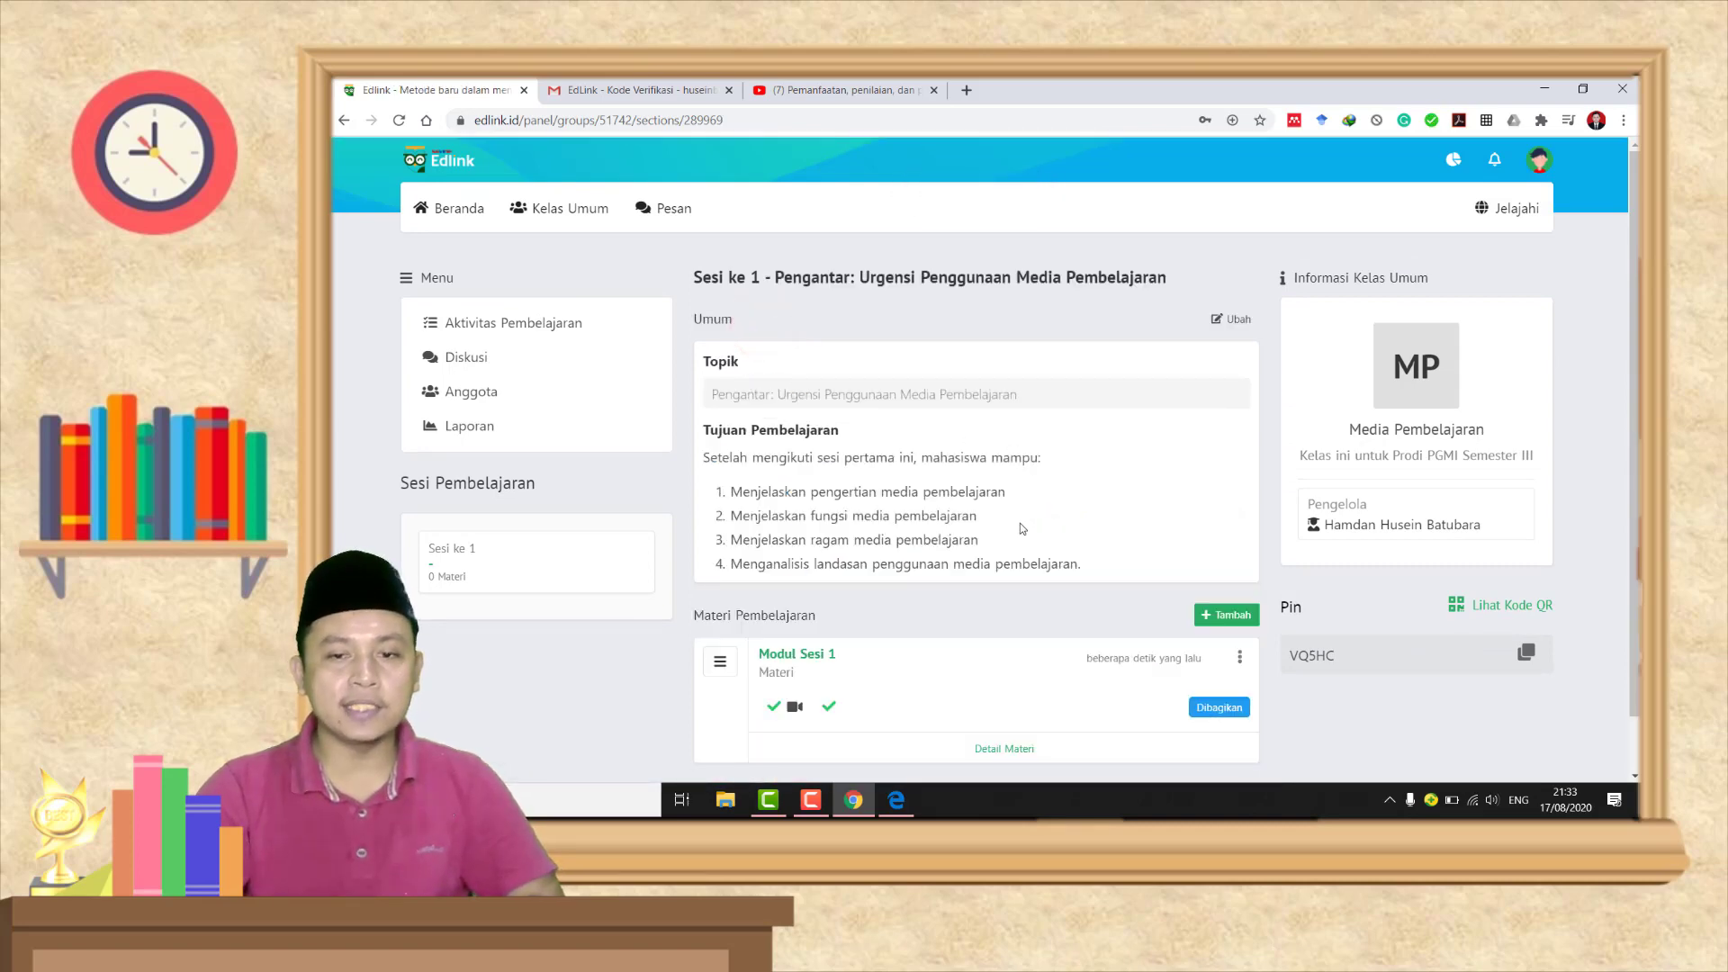
{"action": "scroll", "coordinate": [1022, 528], "scroll_direction": "down", "scroll_amount": 1}
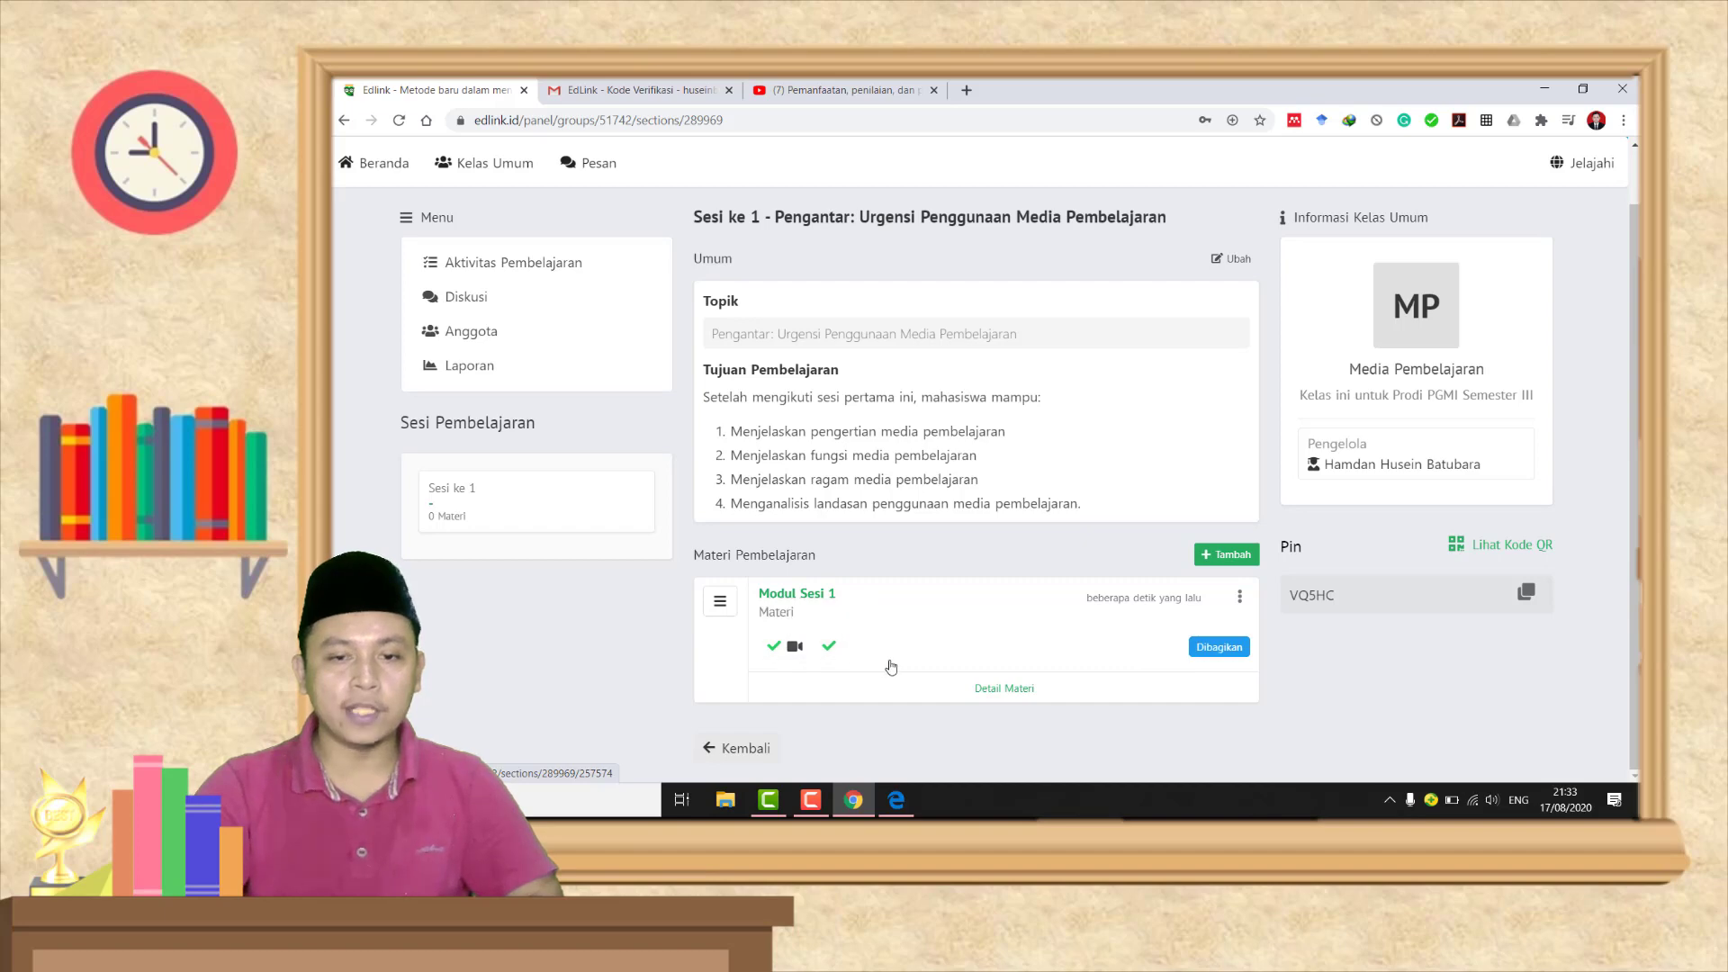
{"action": "left_click", "coordinate": [987, 689]}
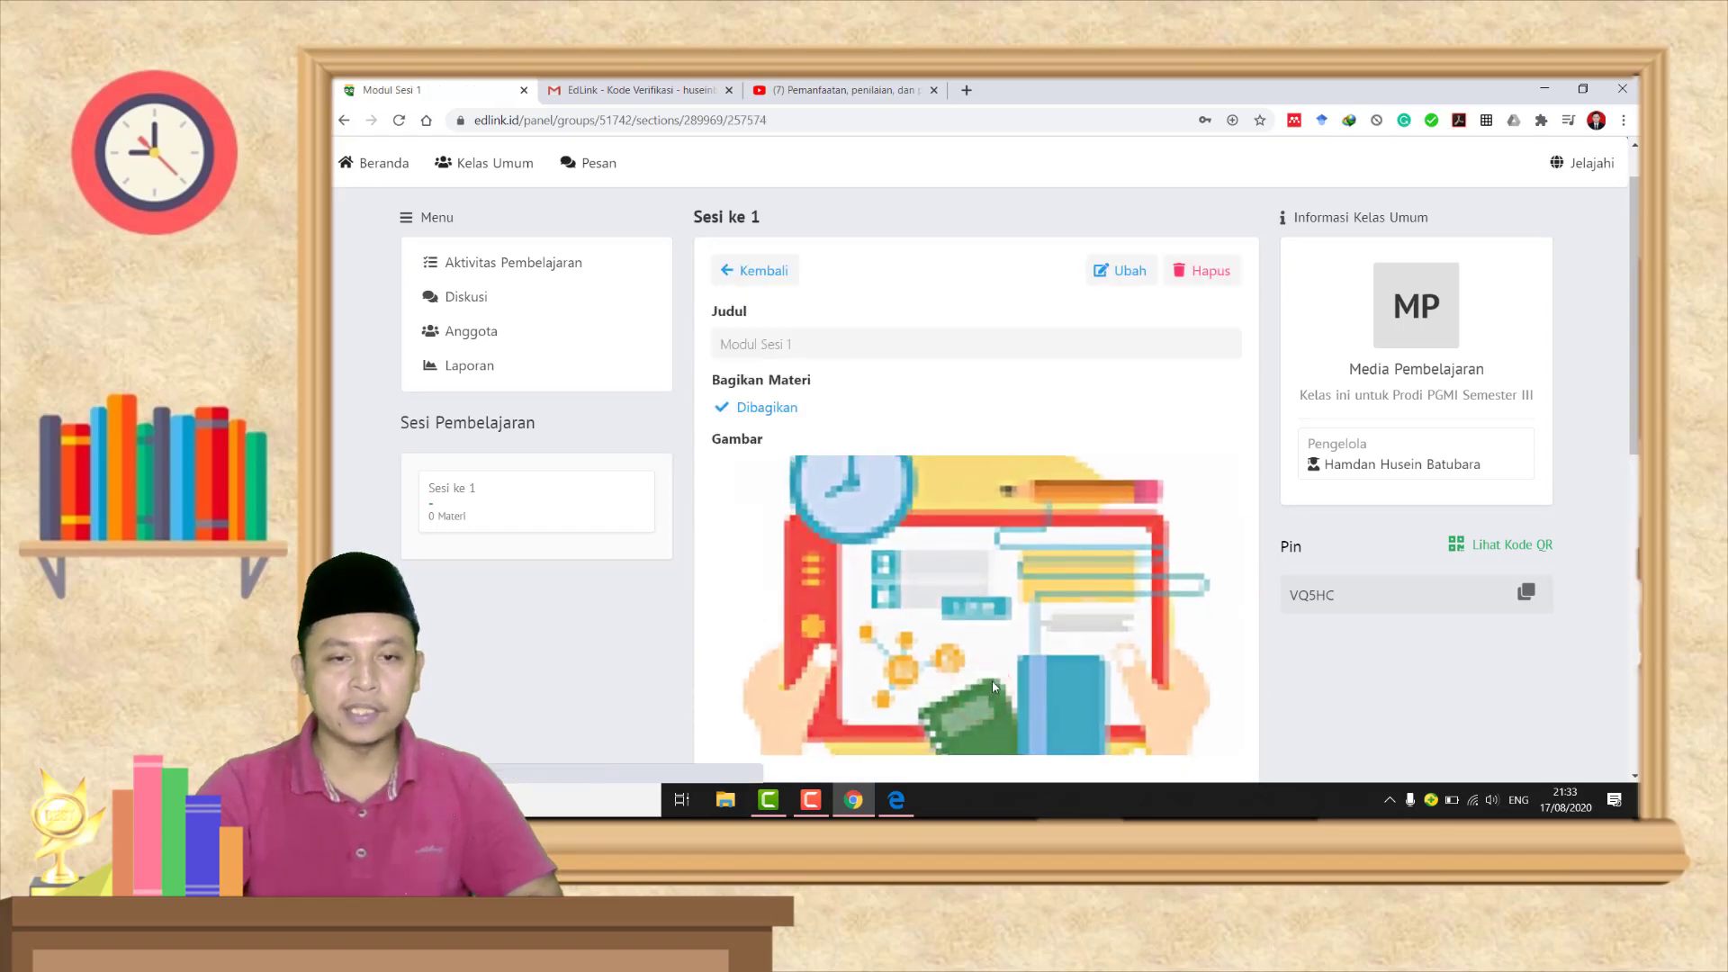
{"action": "scroll", "coordinate": [994, 686], "scroll_direction": "down", "scroll_amount": 10}
{"action": "scroll", "coordinate": [993, 687], "scroll_direction": "up", "scroll_amount": 10}
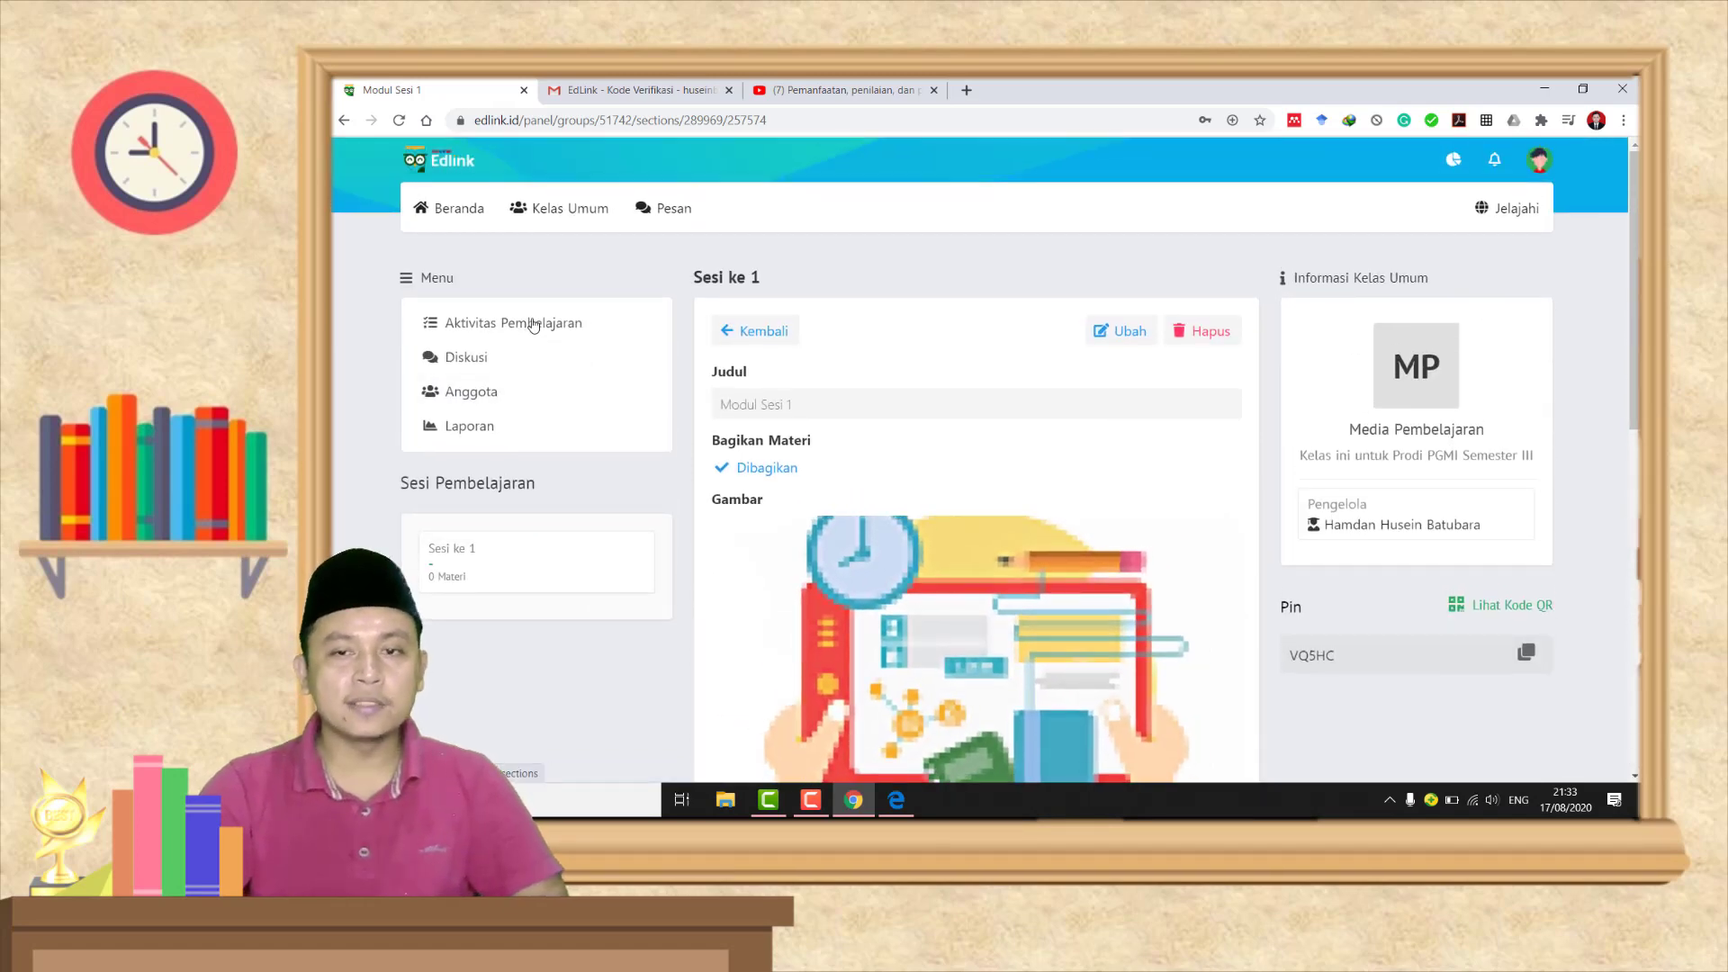
- From the Diskusi timeline, start a new Materi and open the Pilih Sesi session list
{"action": "left_click", "coordinate": [468, 358]}
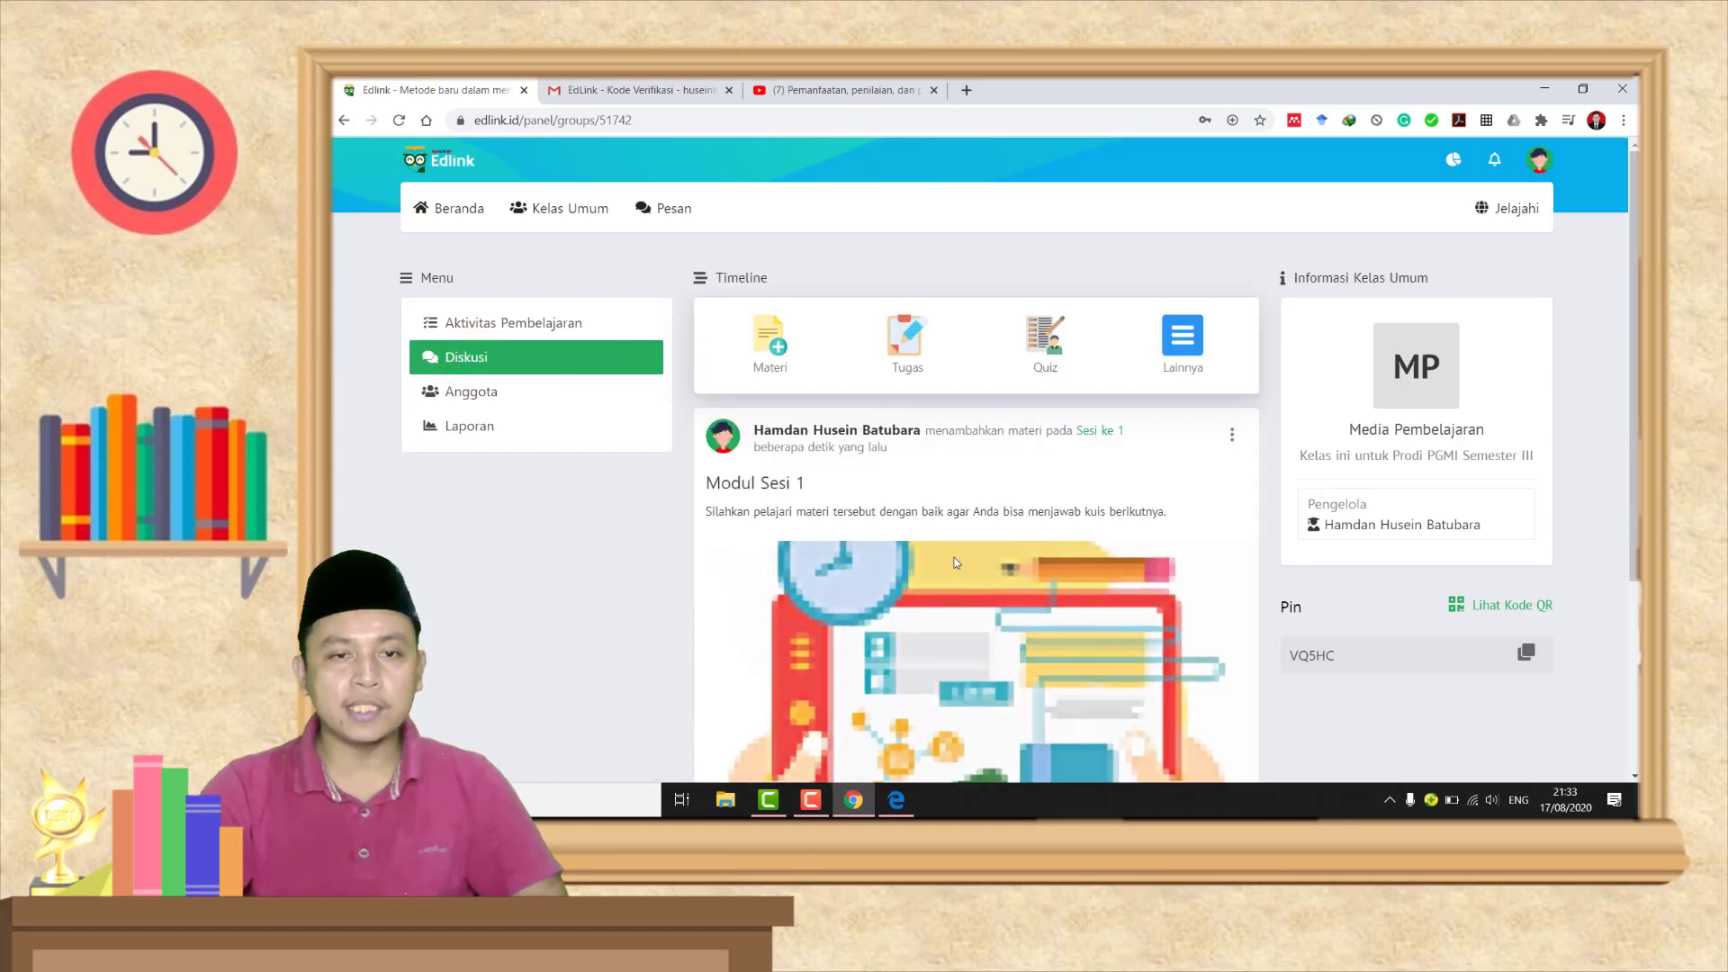
{"action": "scroll", "coordinate": [956, 563], "scroll_direction": "down", "scroll_amount": 2}
{"action": "scroll", "coordinate": [956, 563], "scroll_direction": "up", "scroll_amount": 4}
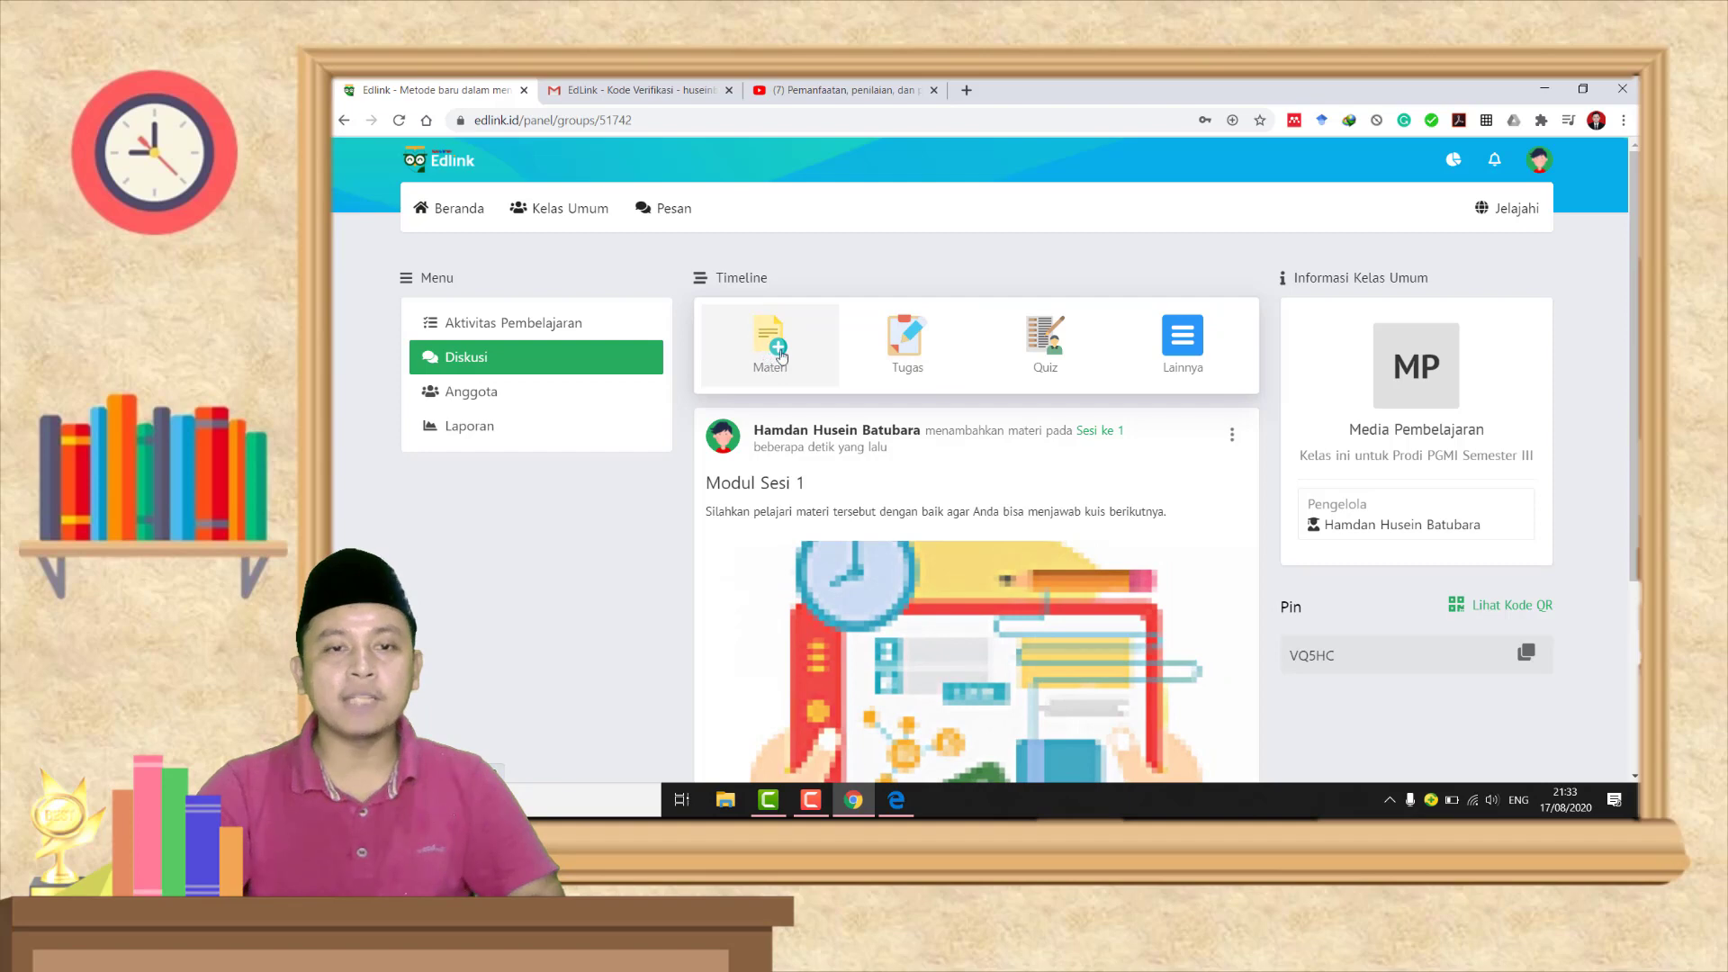
{"action": "left_click", "coordinate": [767, 357]}
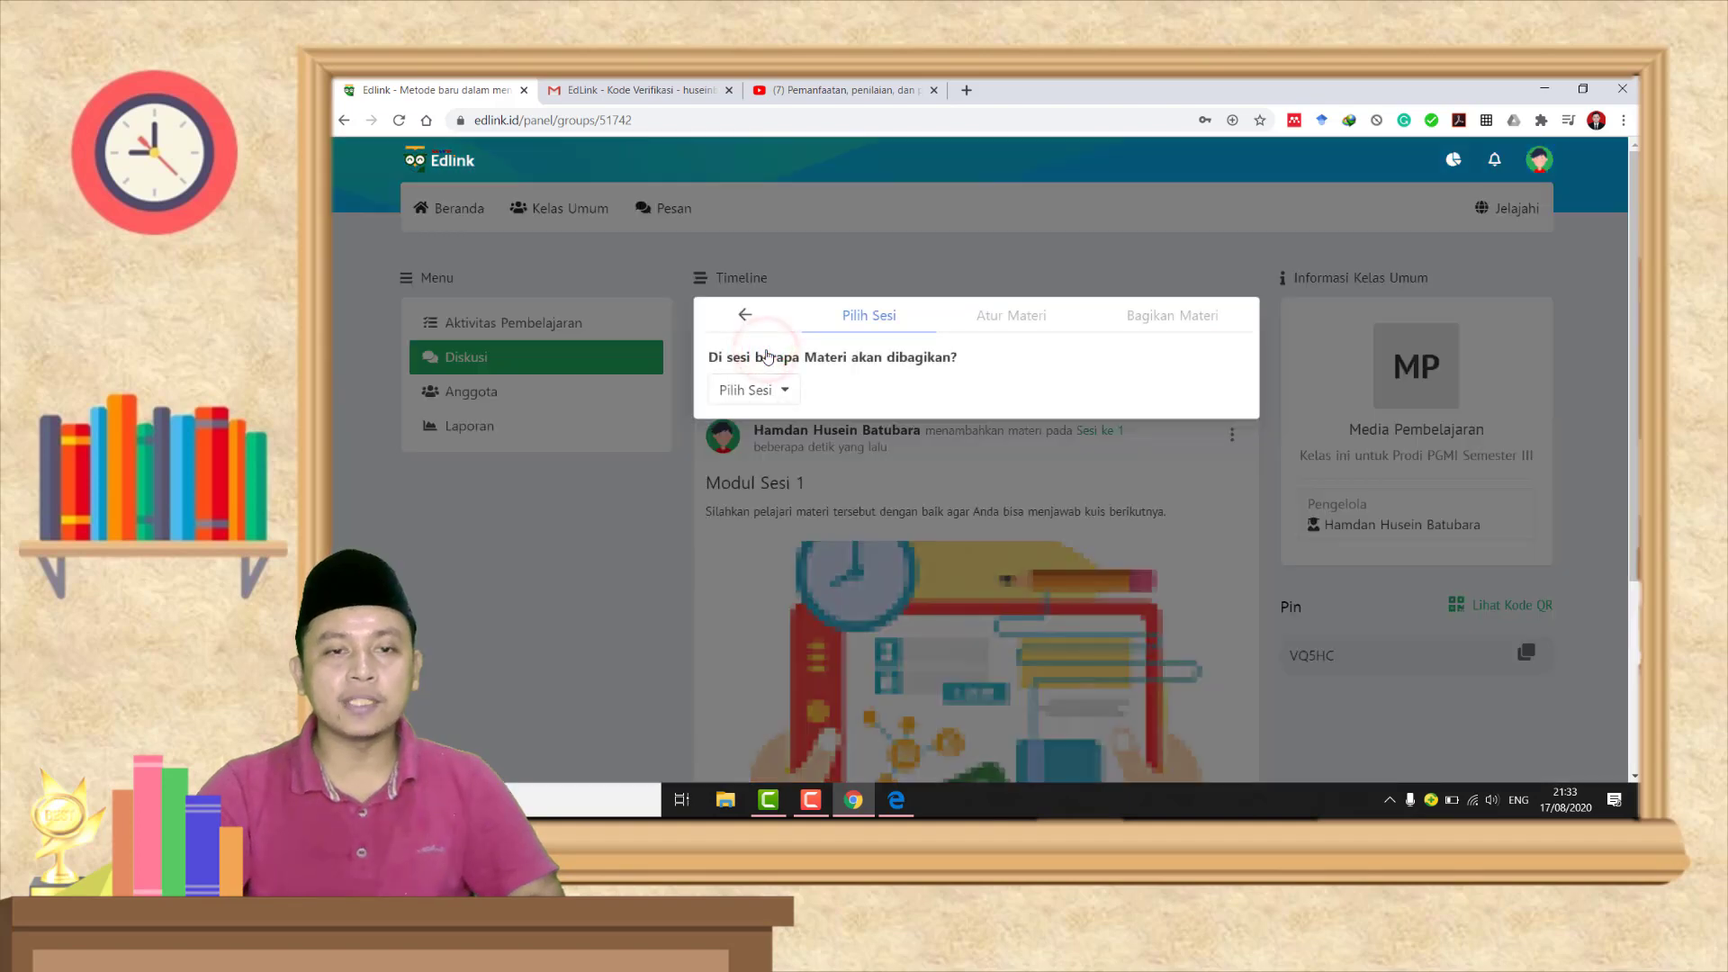
{"action": "left_click", "coordinate": [750, 312]}
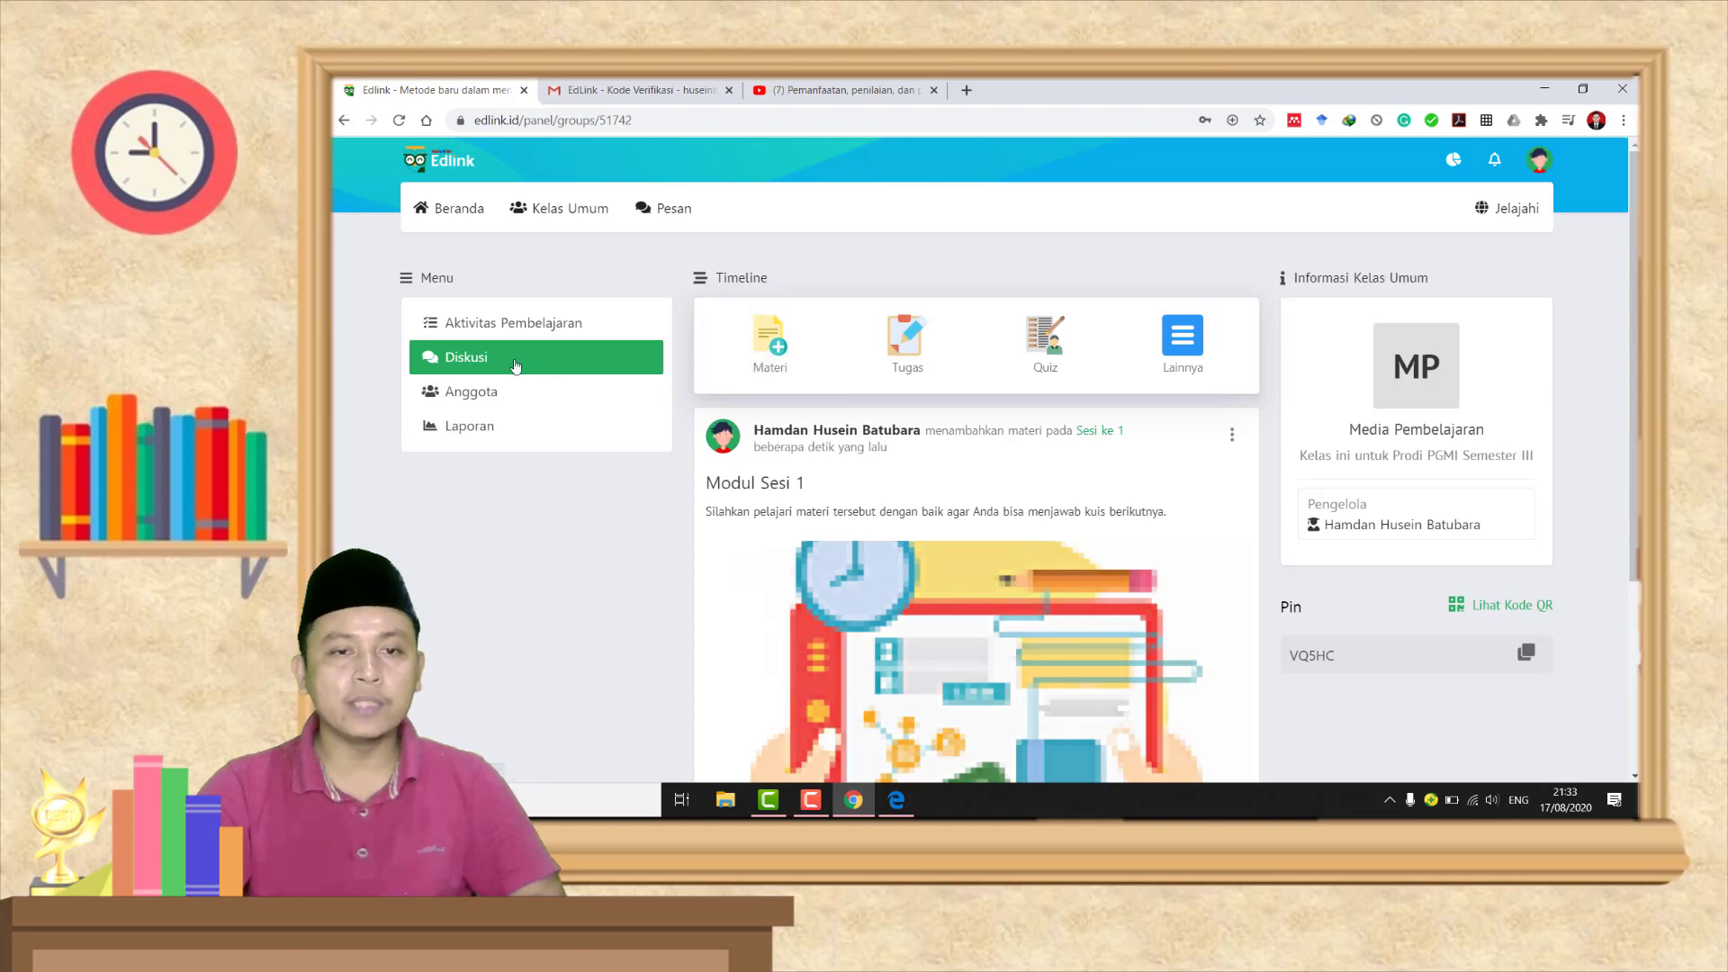
{"action": "left_click", "coordinate": [776, 370]}
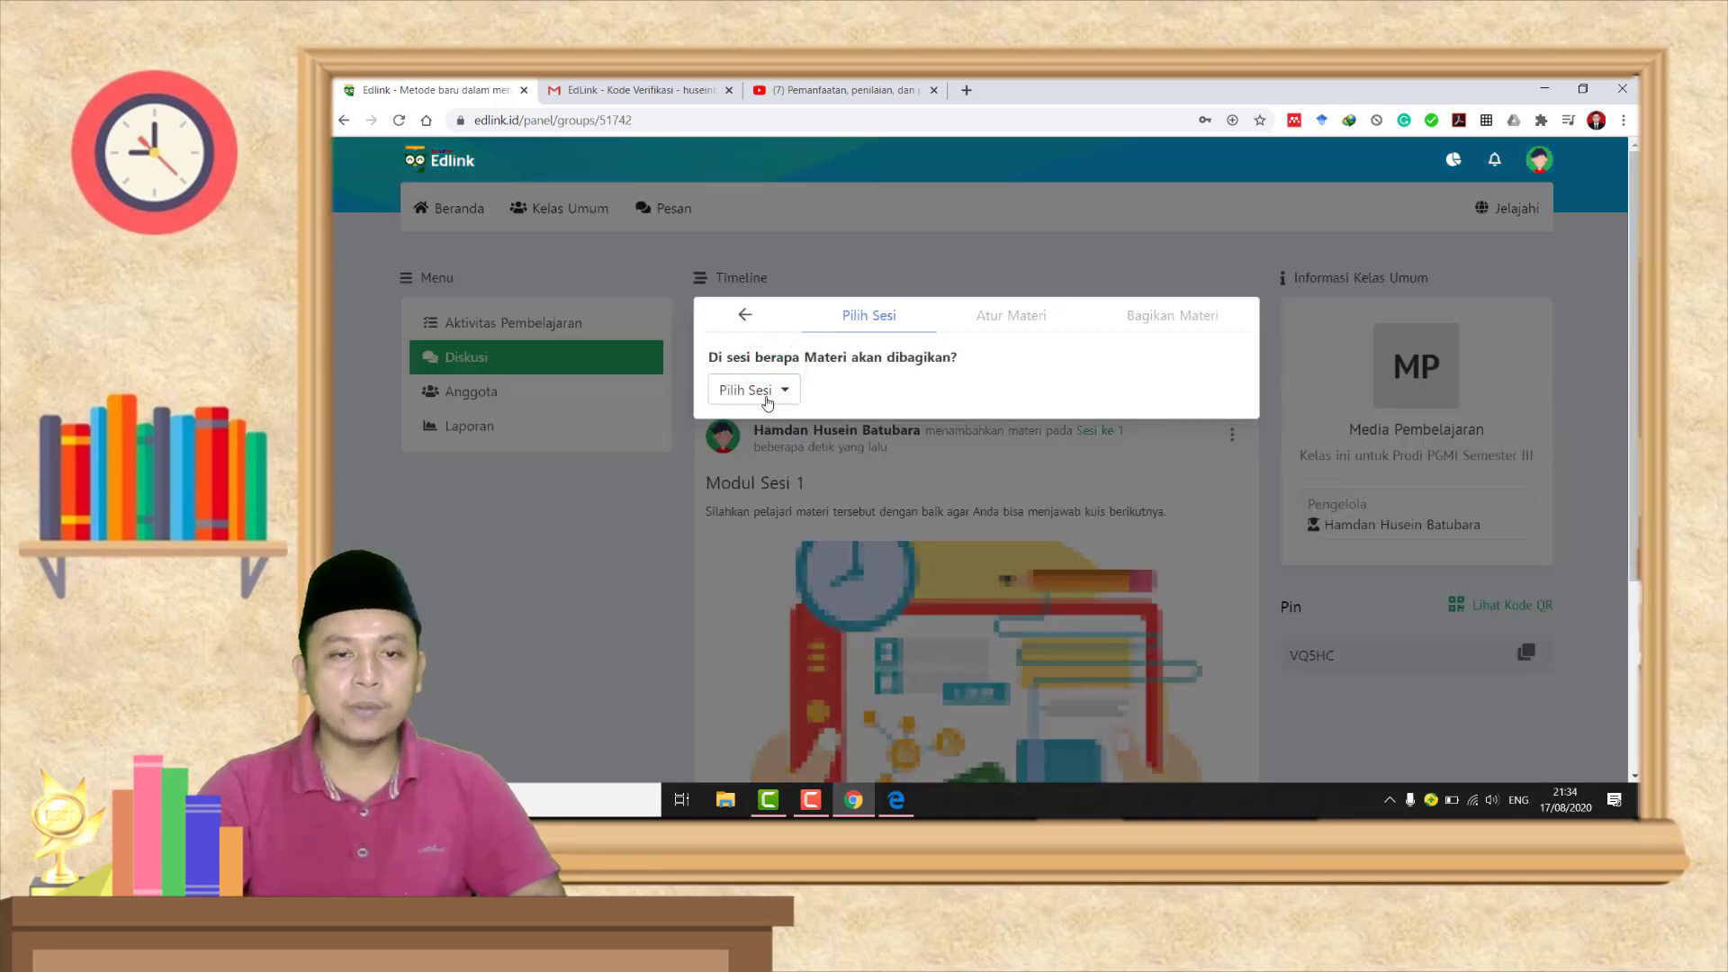
{"action": "left_click", "coordinate": [765, 392]}
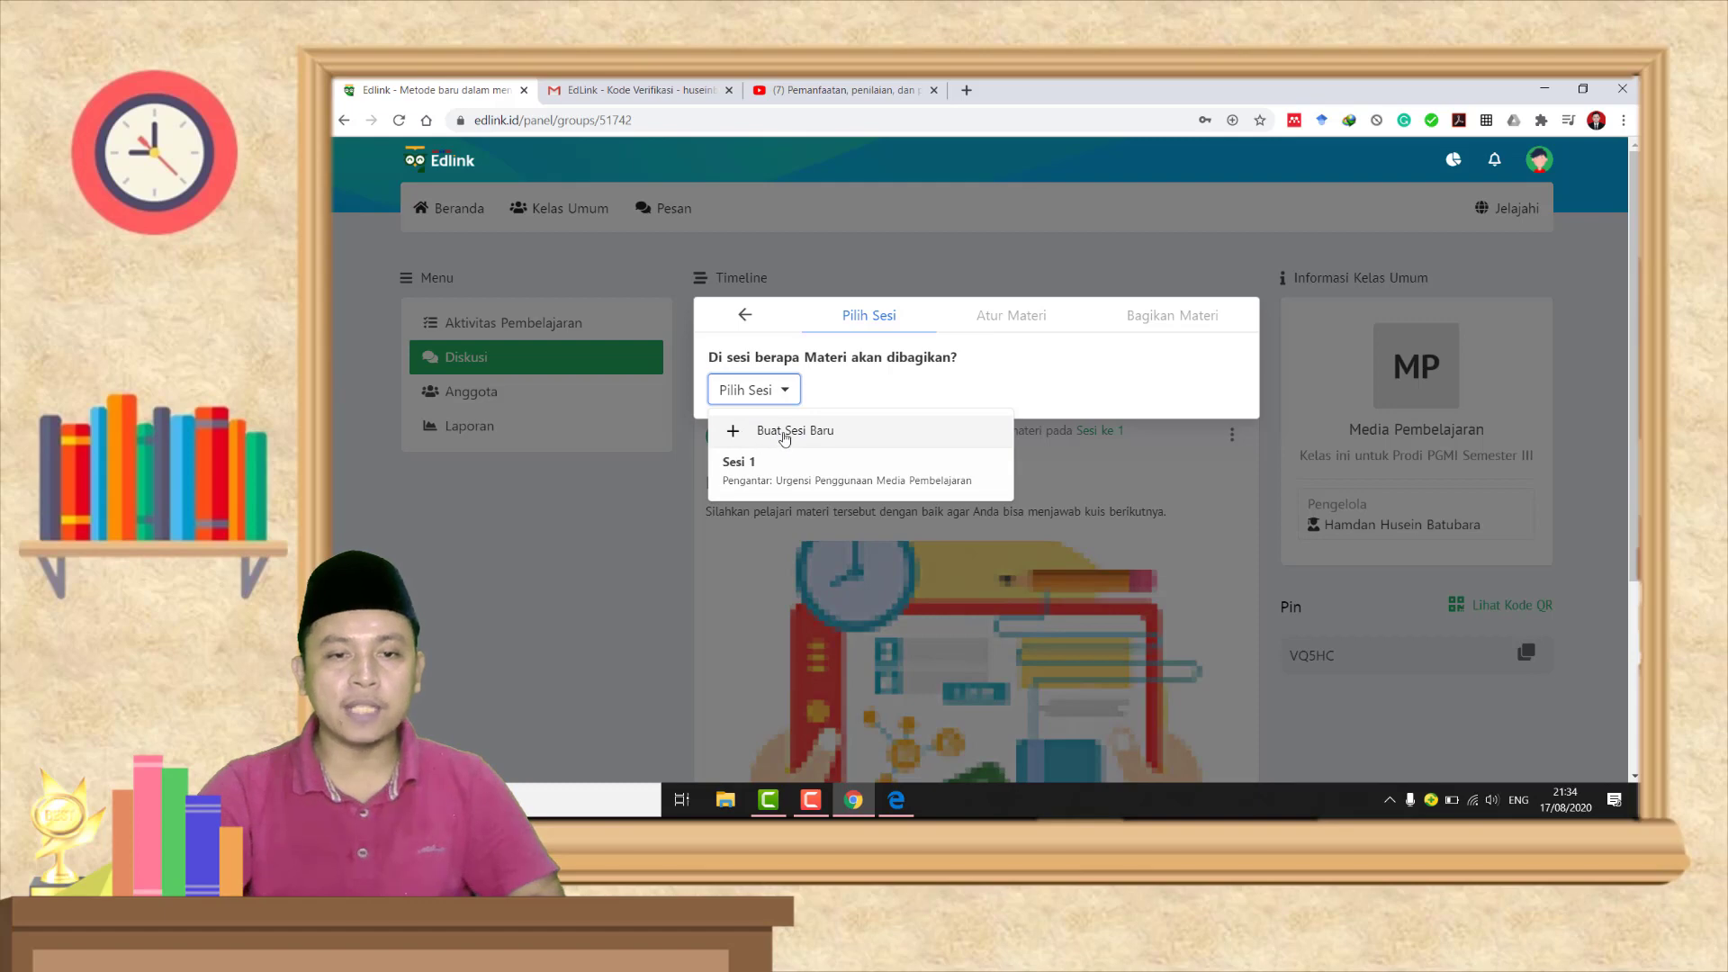
- Create a new session with topic 'Sesi Kedua' and advance to the Atur Materi step
{"action": "left_click", "coordinate": [788, 434]}
{"action": "left_click", "coordinate": [777, 456]}
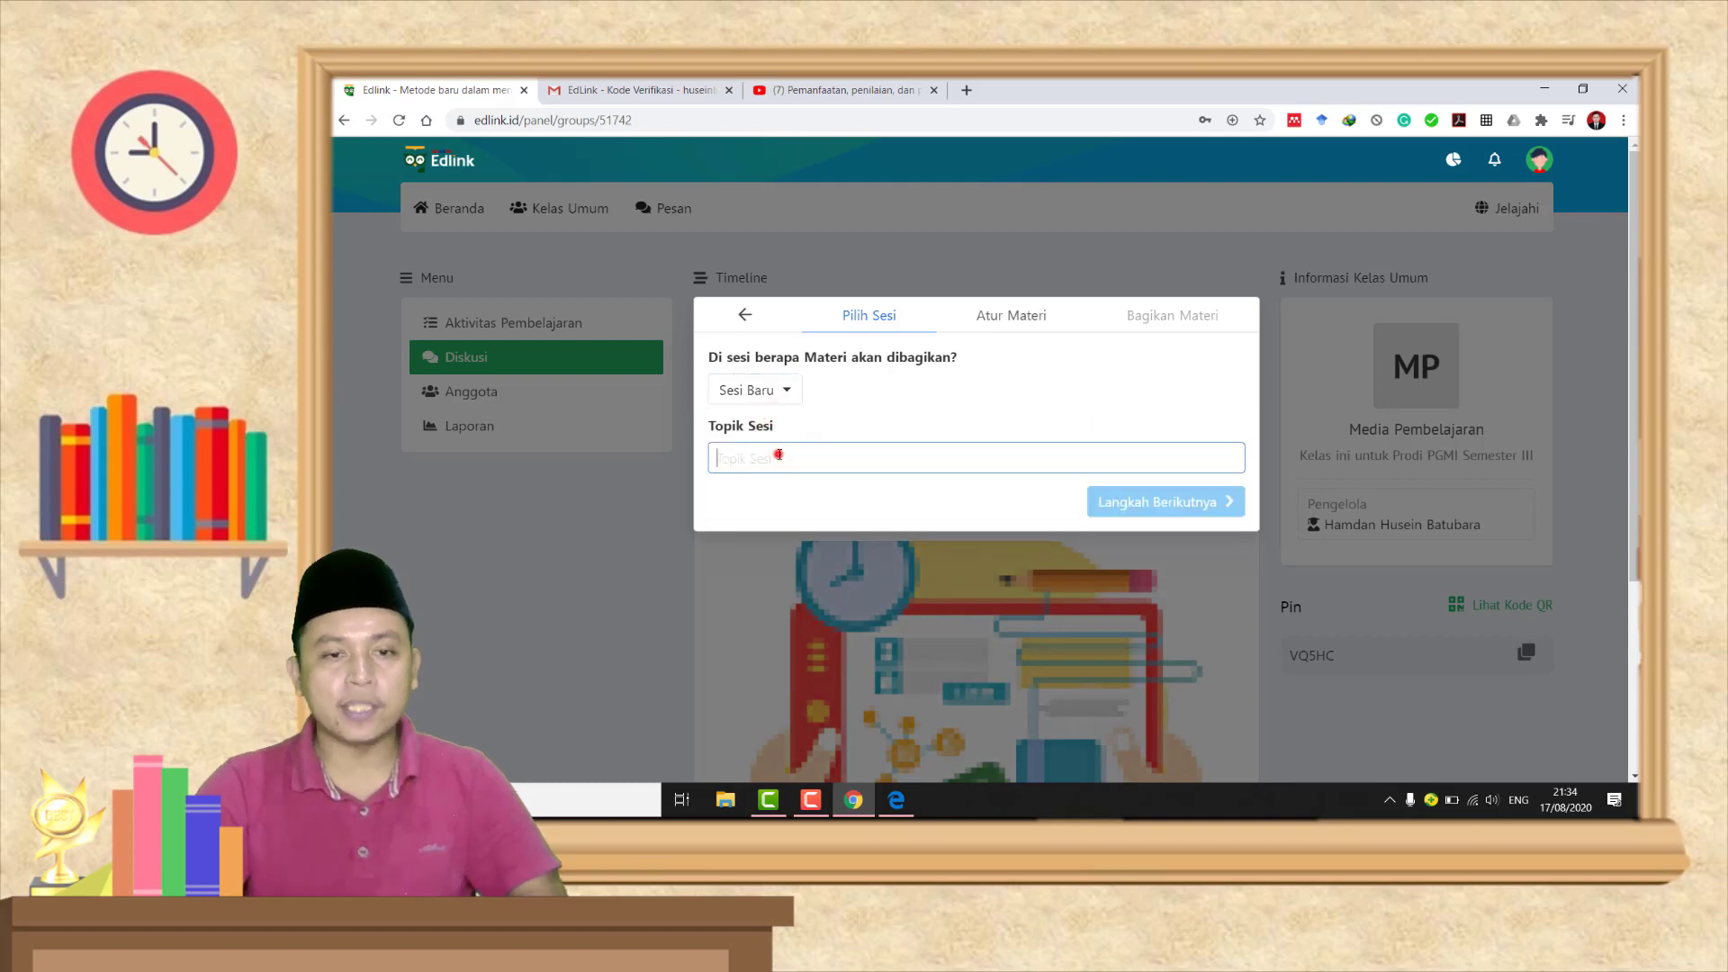
{"action": "type", "text": "Sesi "}
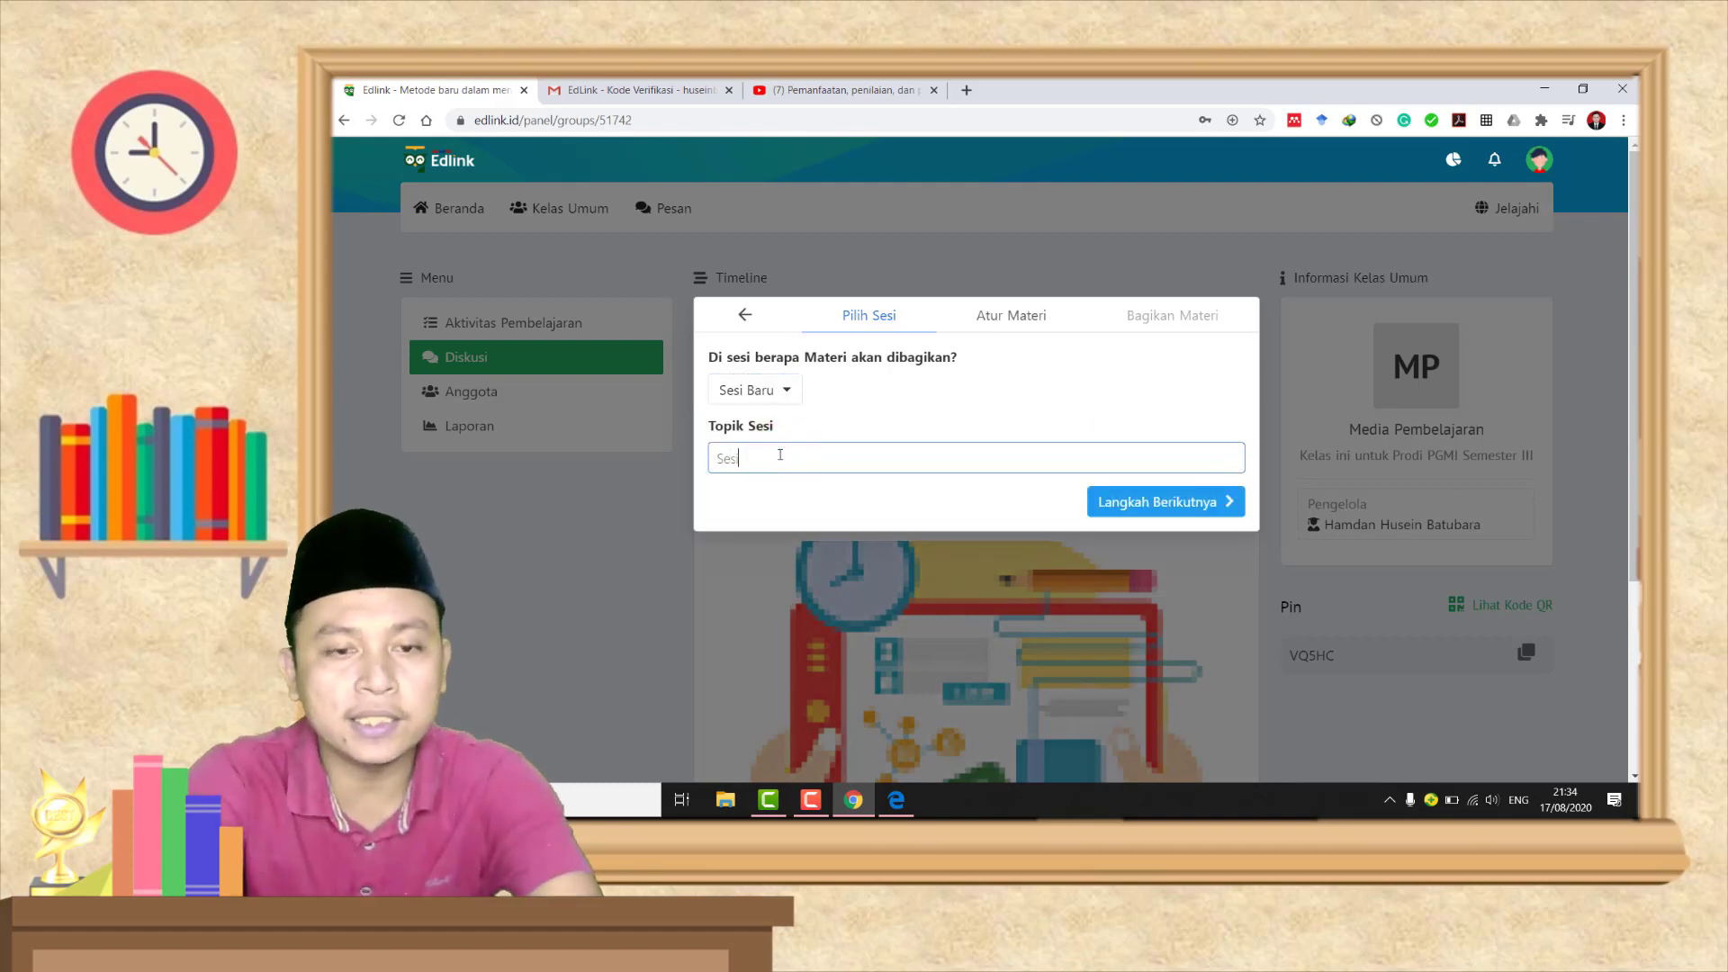
{"action": "type", "text": "Kedua"}
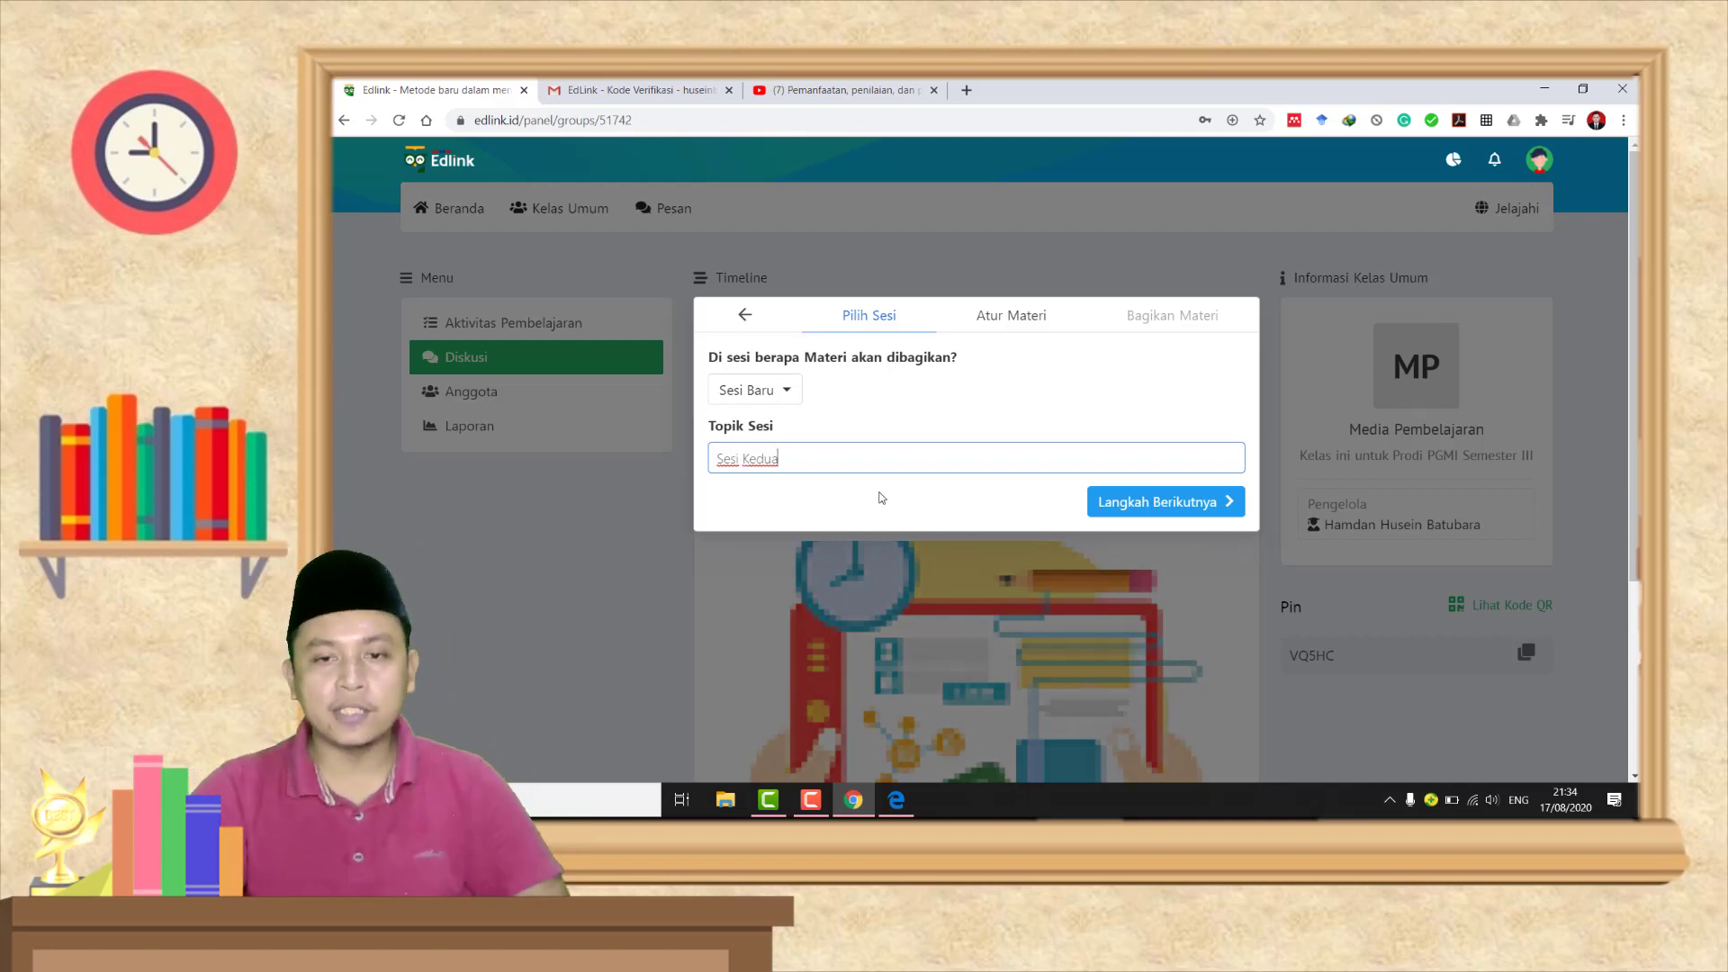
{"action": "left_click", "coordinate": [1121, 522]}
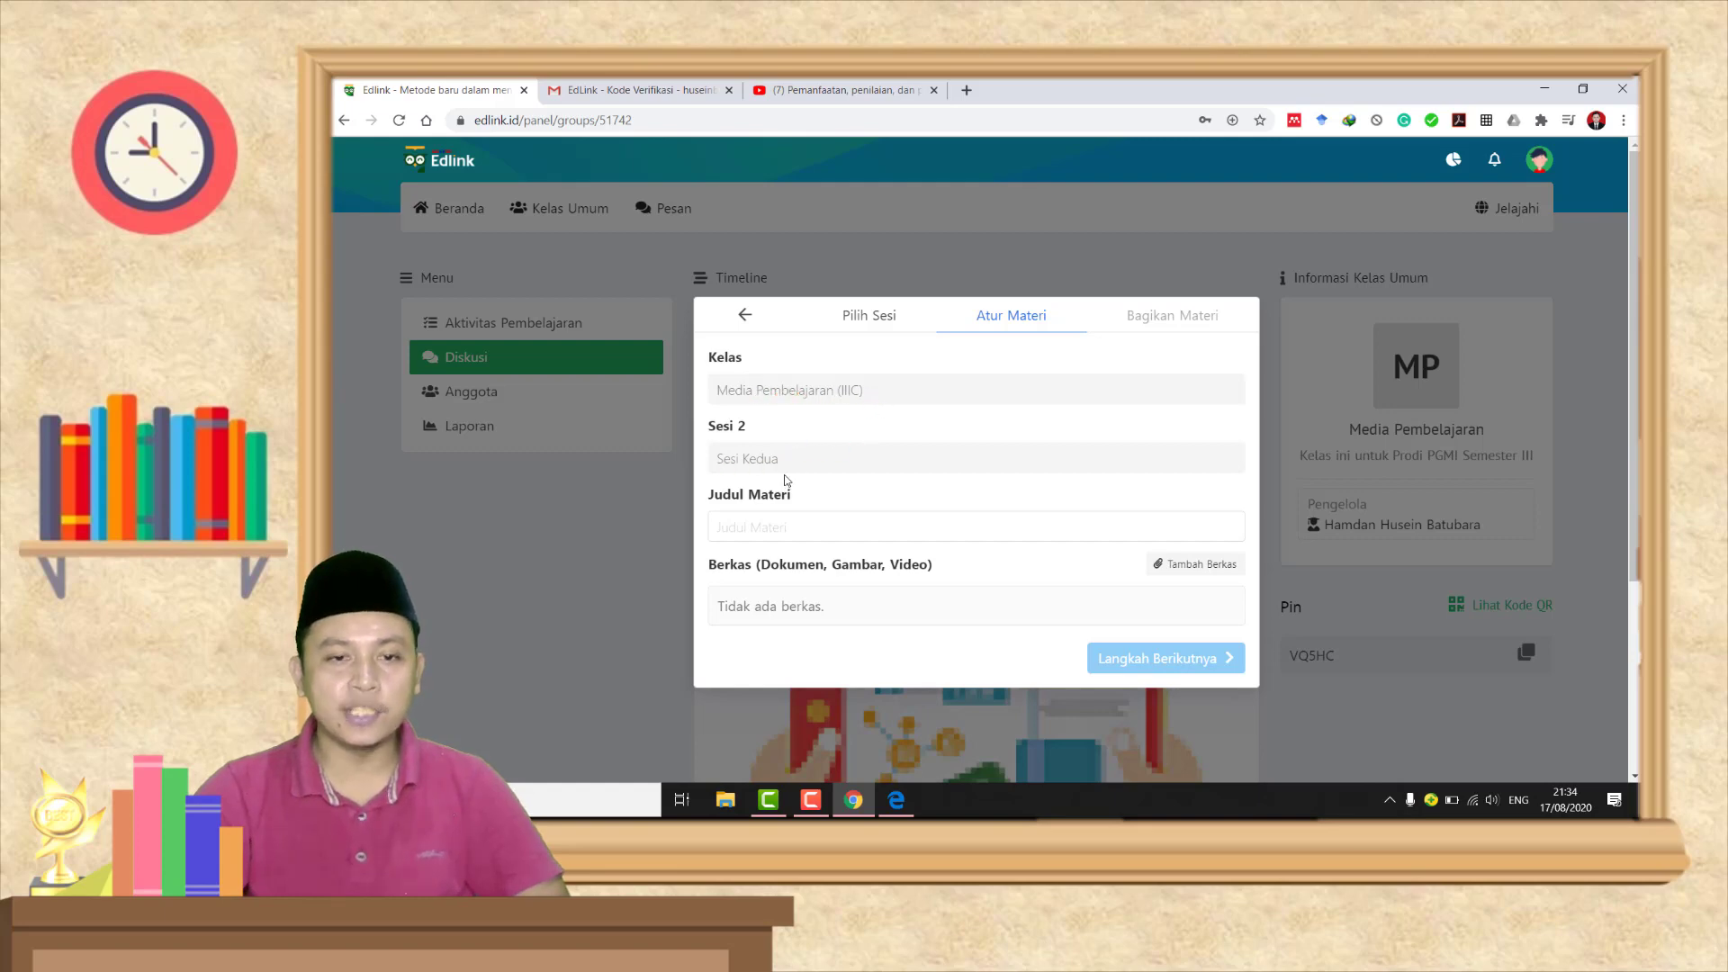
- Title the material 'Pemilihan Media Pembelajaran' and bring up the Media Library to attach files
{"action": "left_click", "coordinate": [772, 531]}
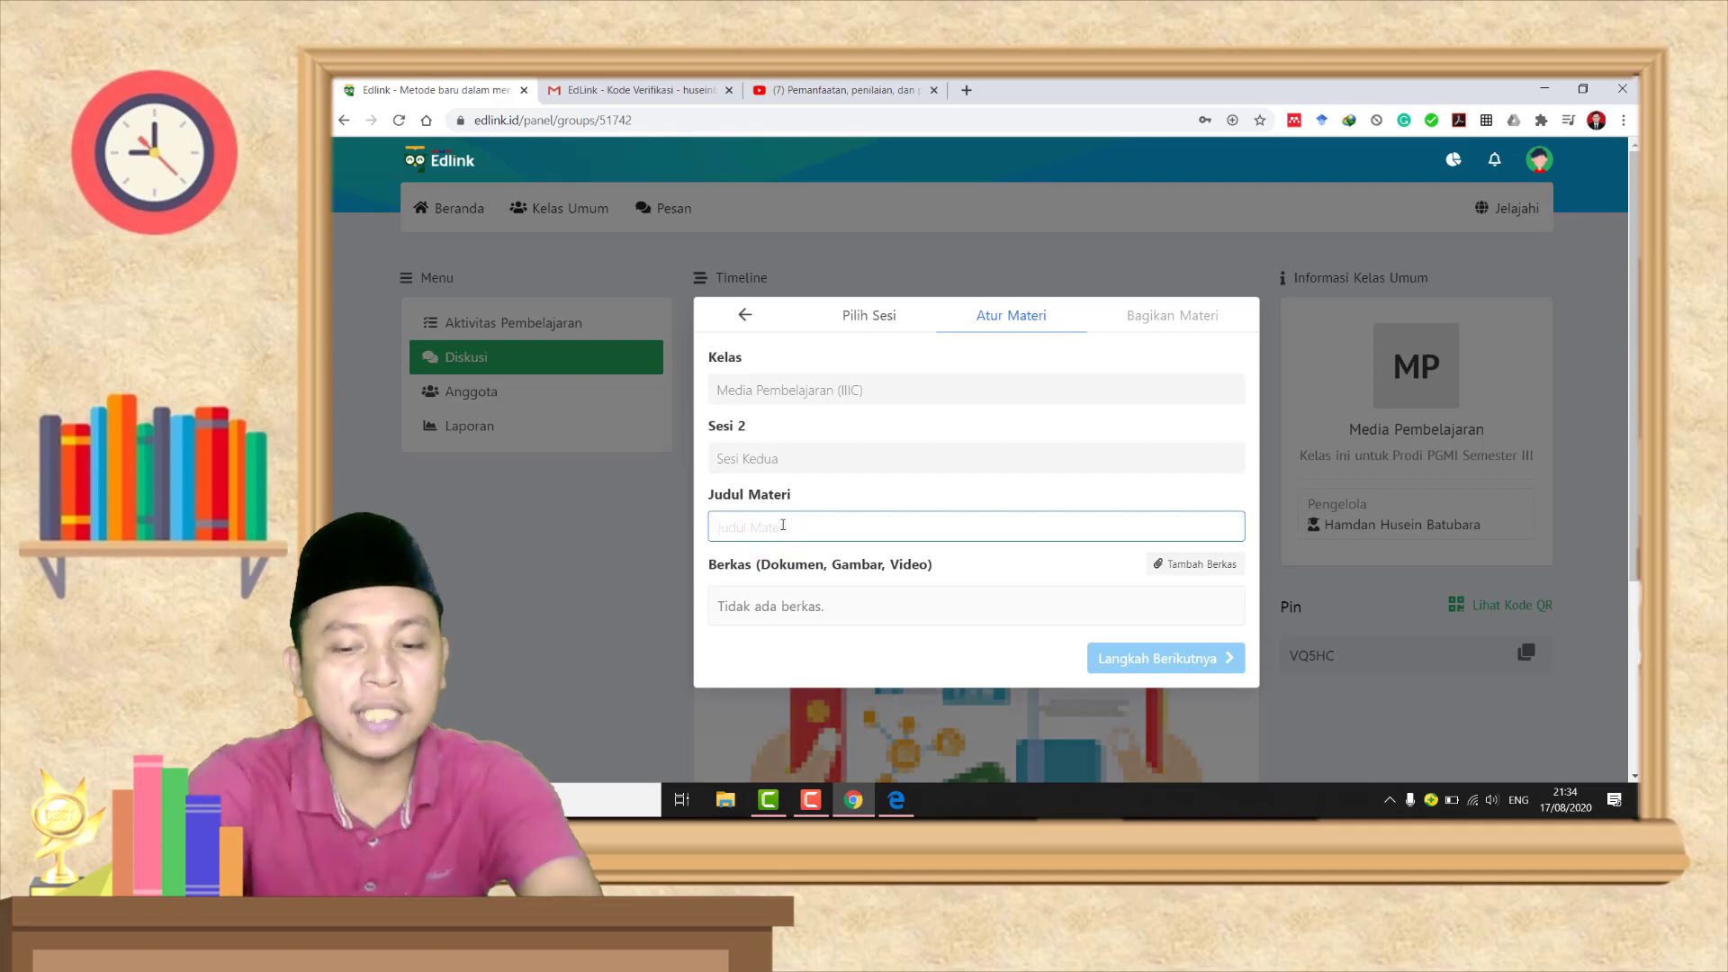
{"action": "type", "text": "Pemiliha"}
{"action": "type", "text": "n M"}
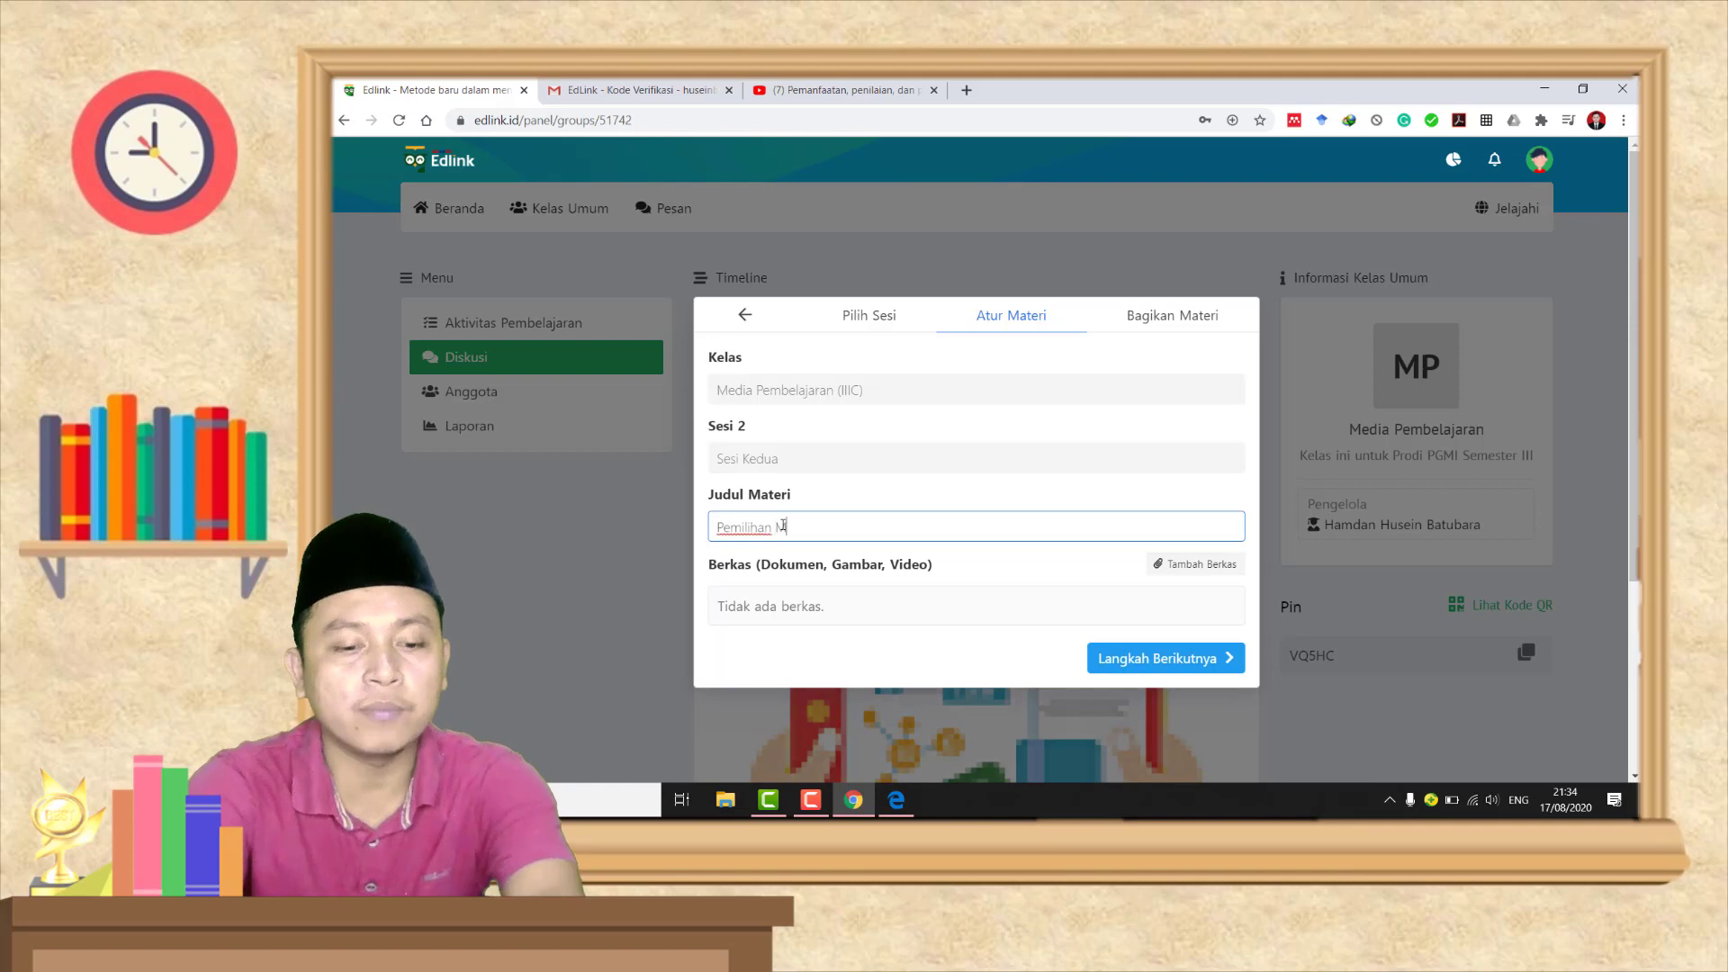
{"action": "type", "text": "edia Pembelajaran"}
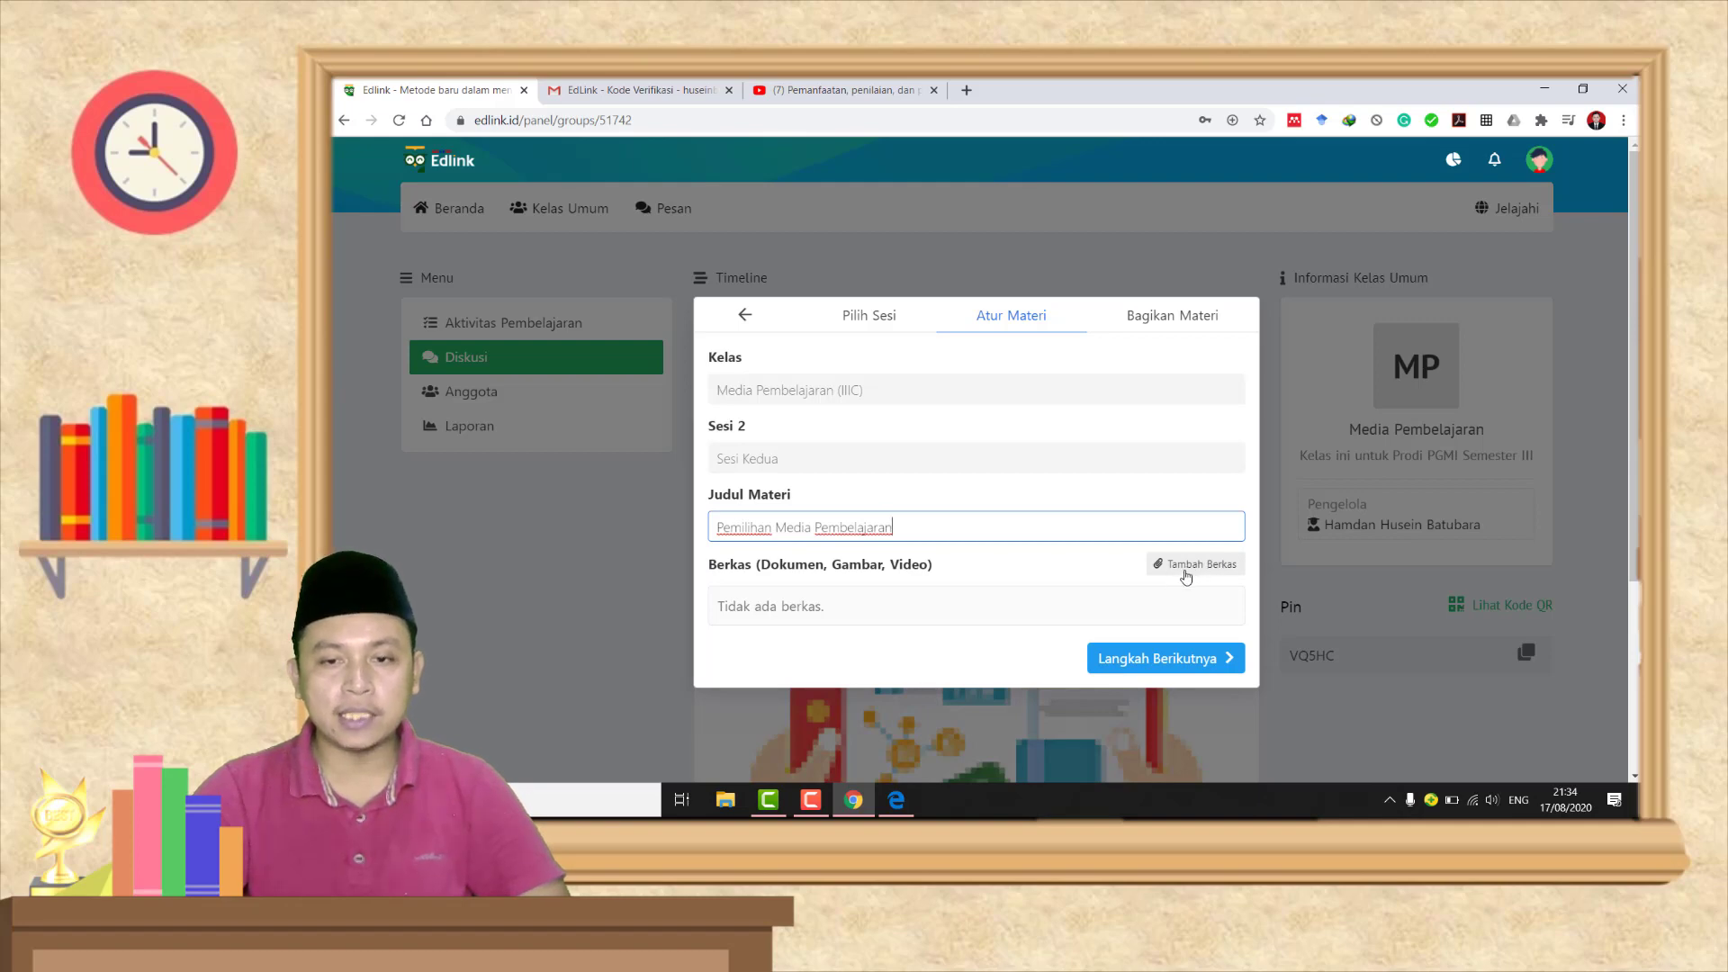
{"action": "left_click", "coordinate": [1187, 567]}
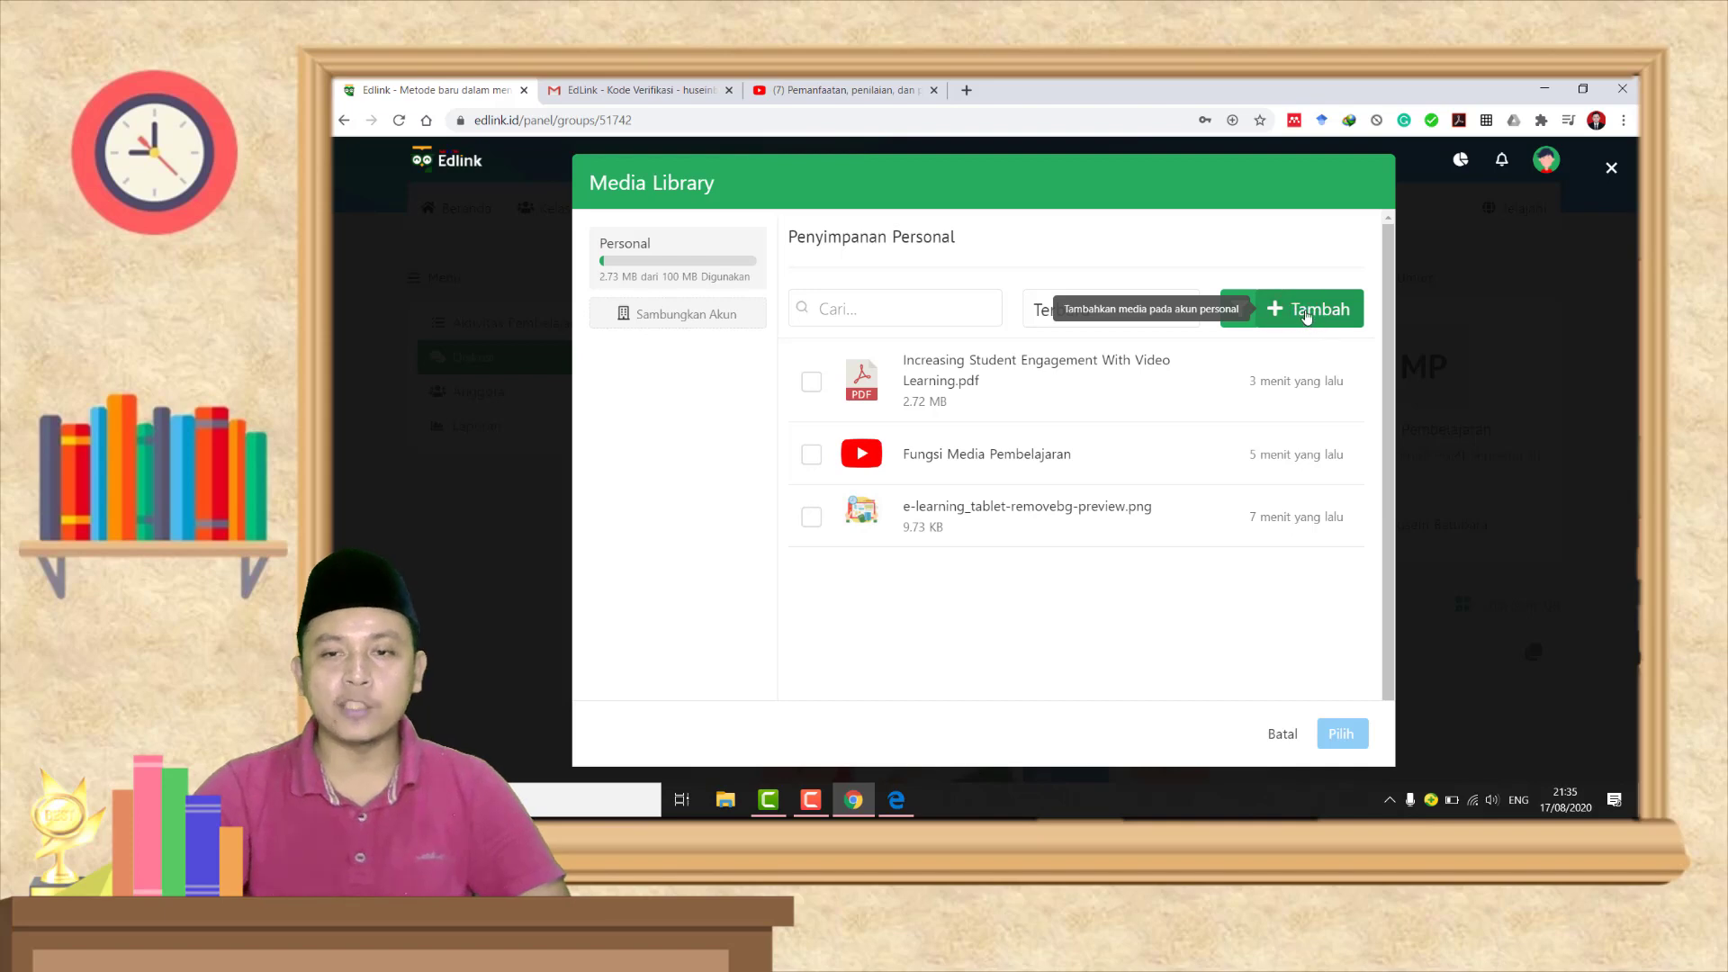
- Upload 'Ispring tes.docx' from the computer into the personal media library
{"action": "left_click", "coordinate": [1312, 317]}
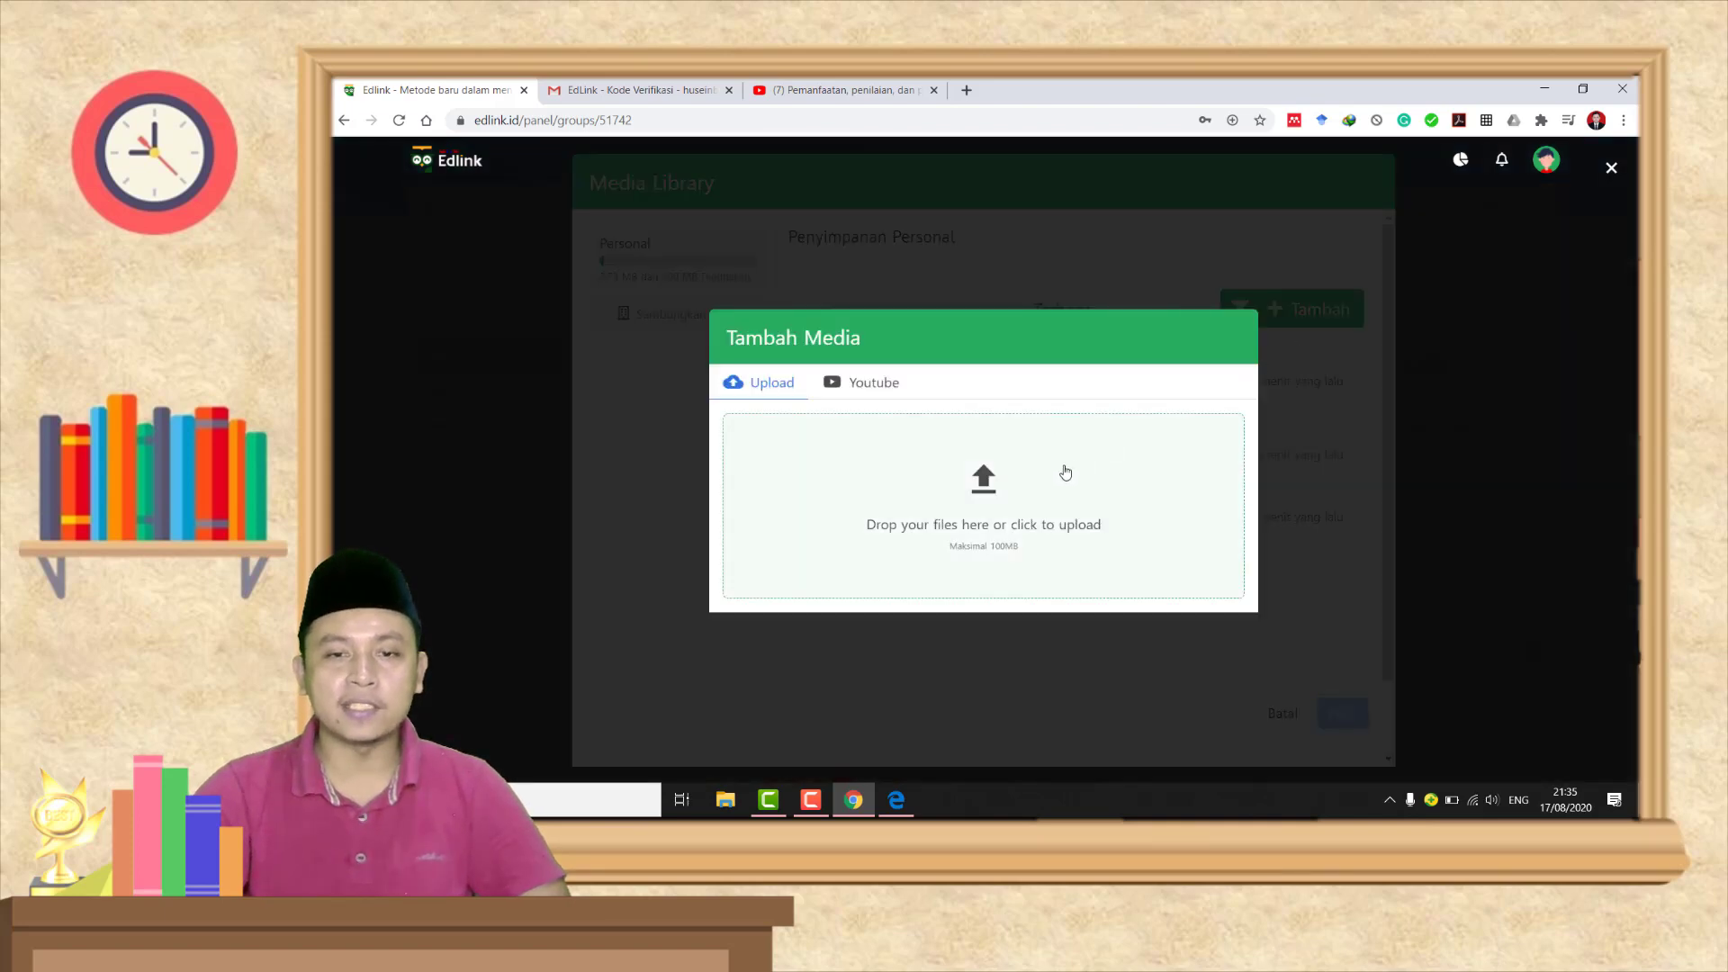
{"action": "left_click", "coordinate": [980, 488]}
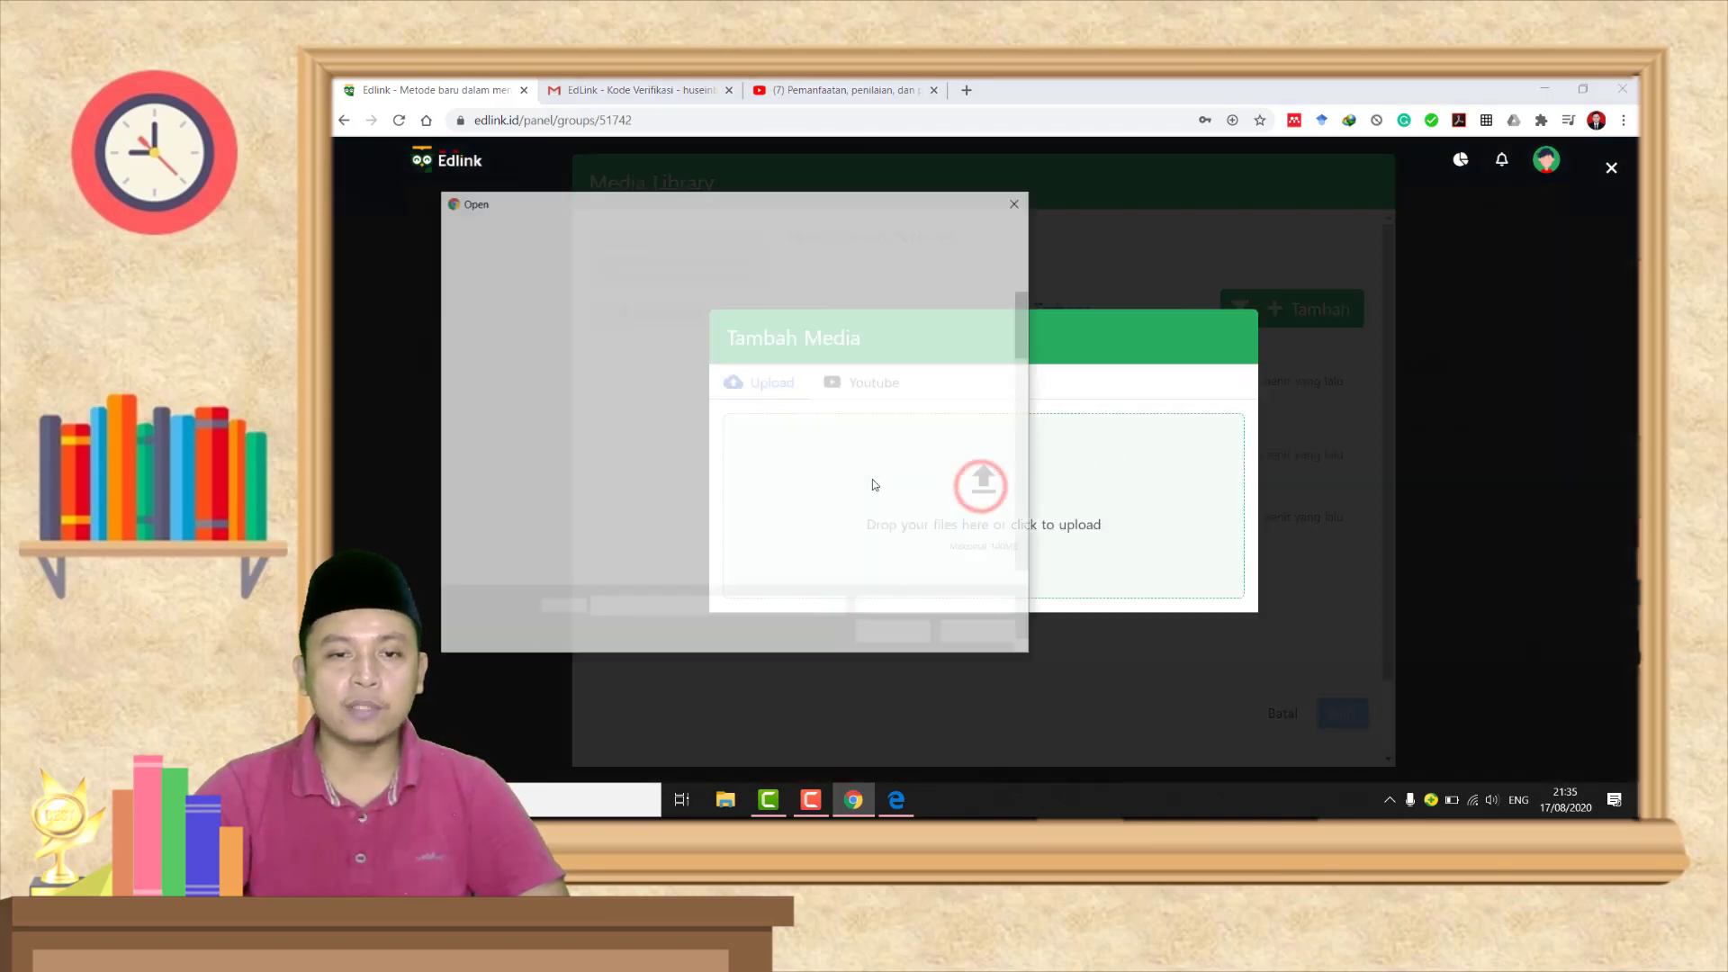
{"action": "scroll", "coordinate": [772, 513], "scroll_direction": "down", "scroll_amount": 5}
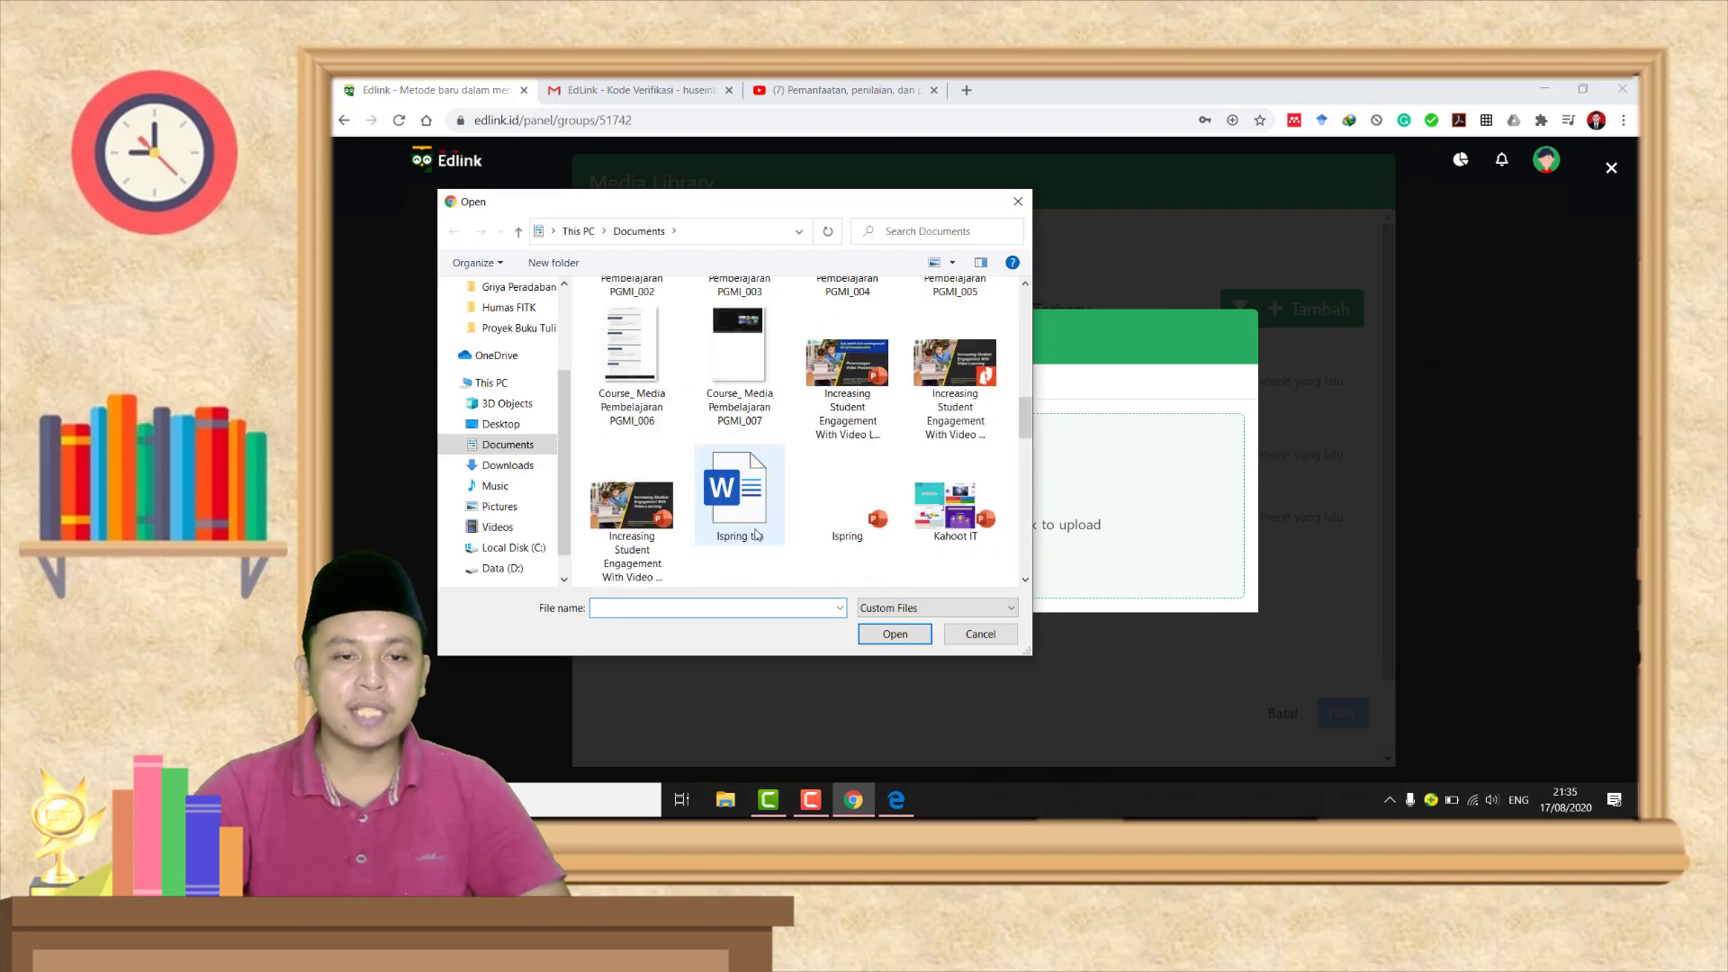
{"action": "left_click", "coordinate": [739, 518]}
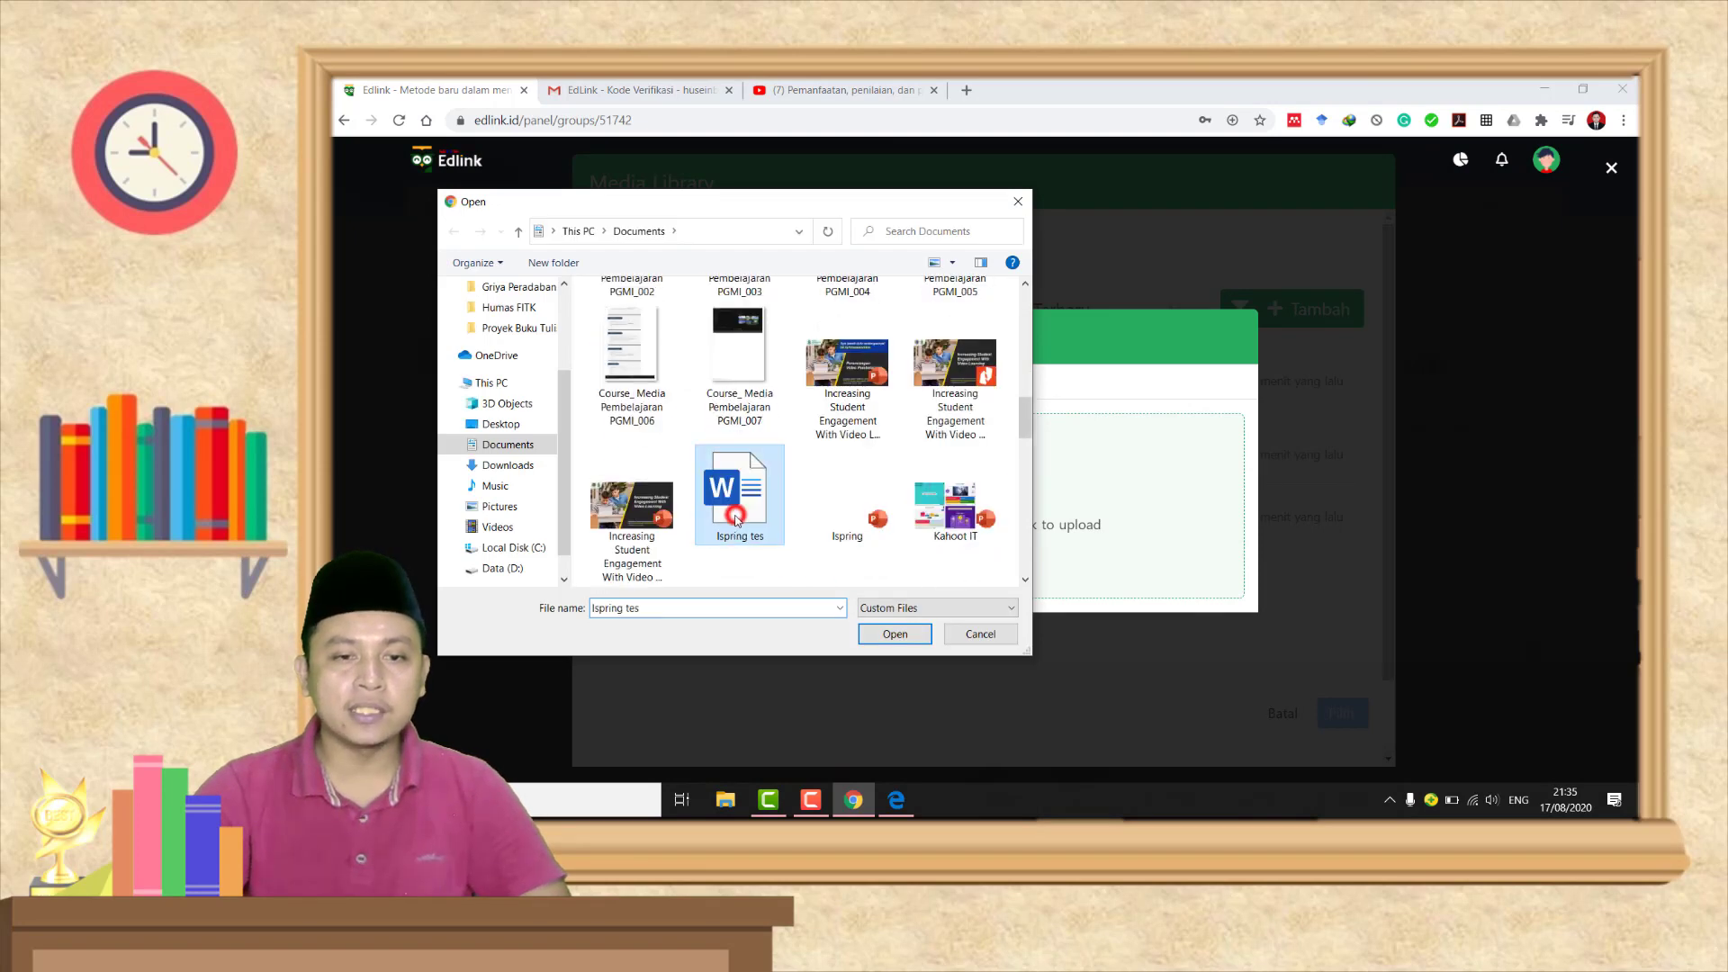
{"action": "left_click", "coordinate": [893, 633]}
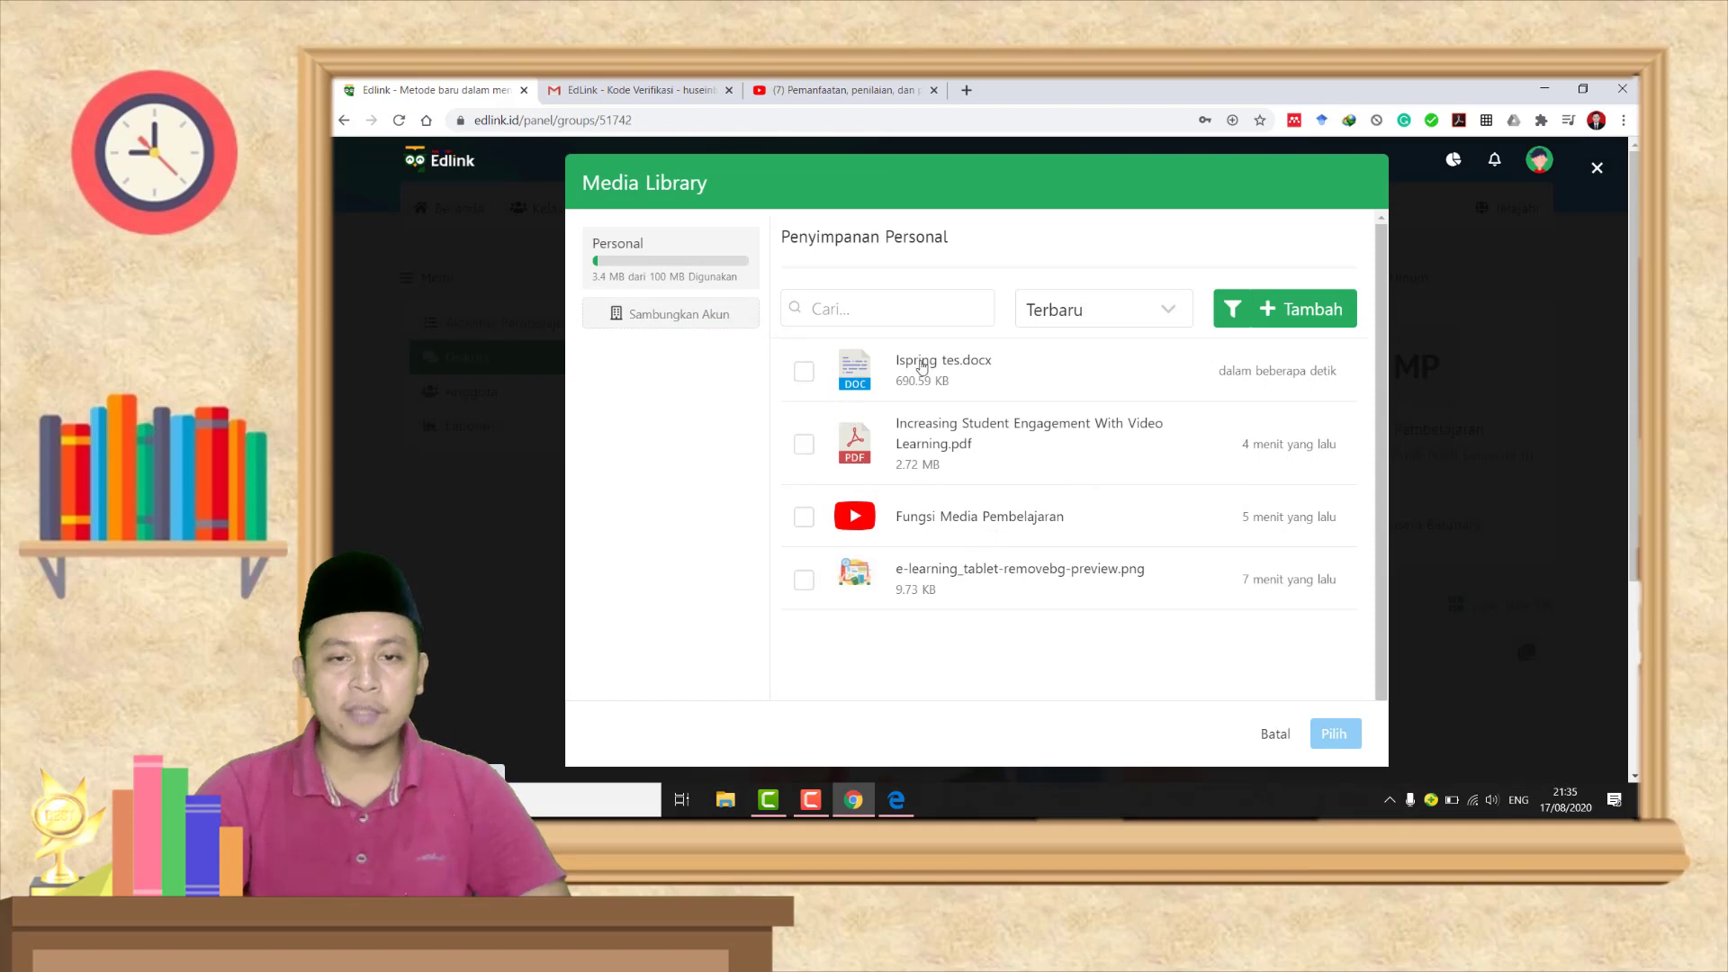
- Start adding a YouTube video item, then switch to the YouTube browser tab
{"action": "left_click", "coordinate": [1301, 311]}
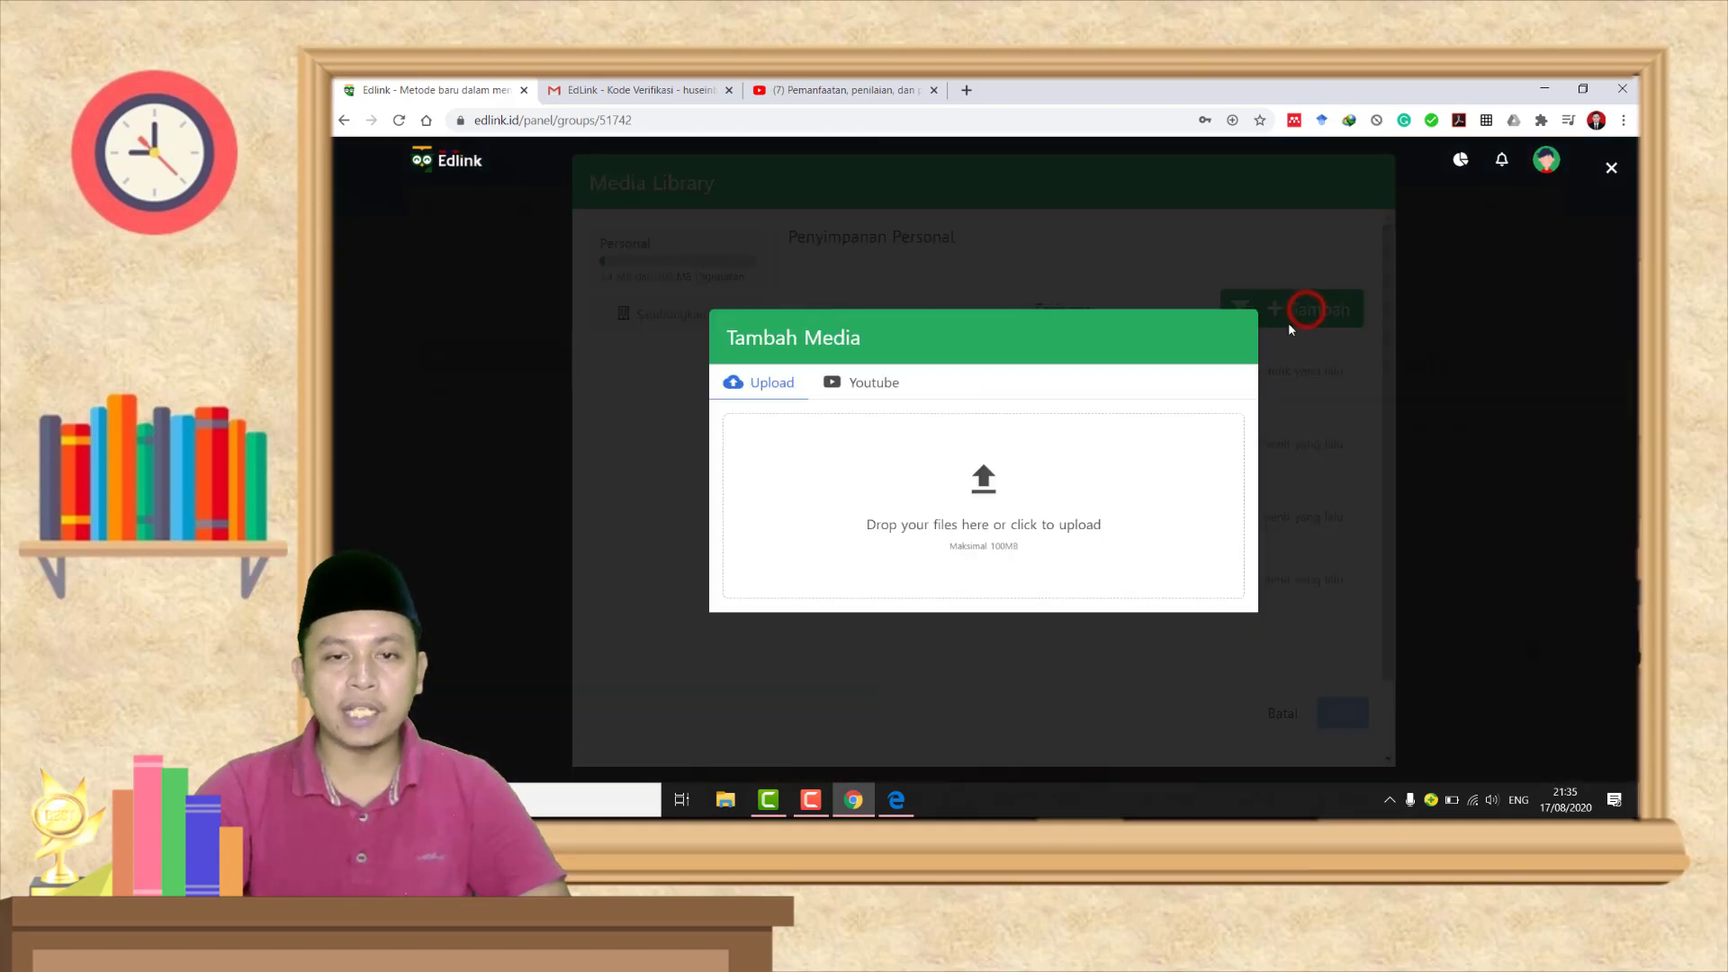
{"action": "left_click", "coordinate": [879, 382]}
{"action": "left_click", "coordinate": [794, 464]}
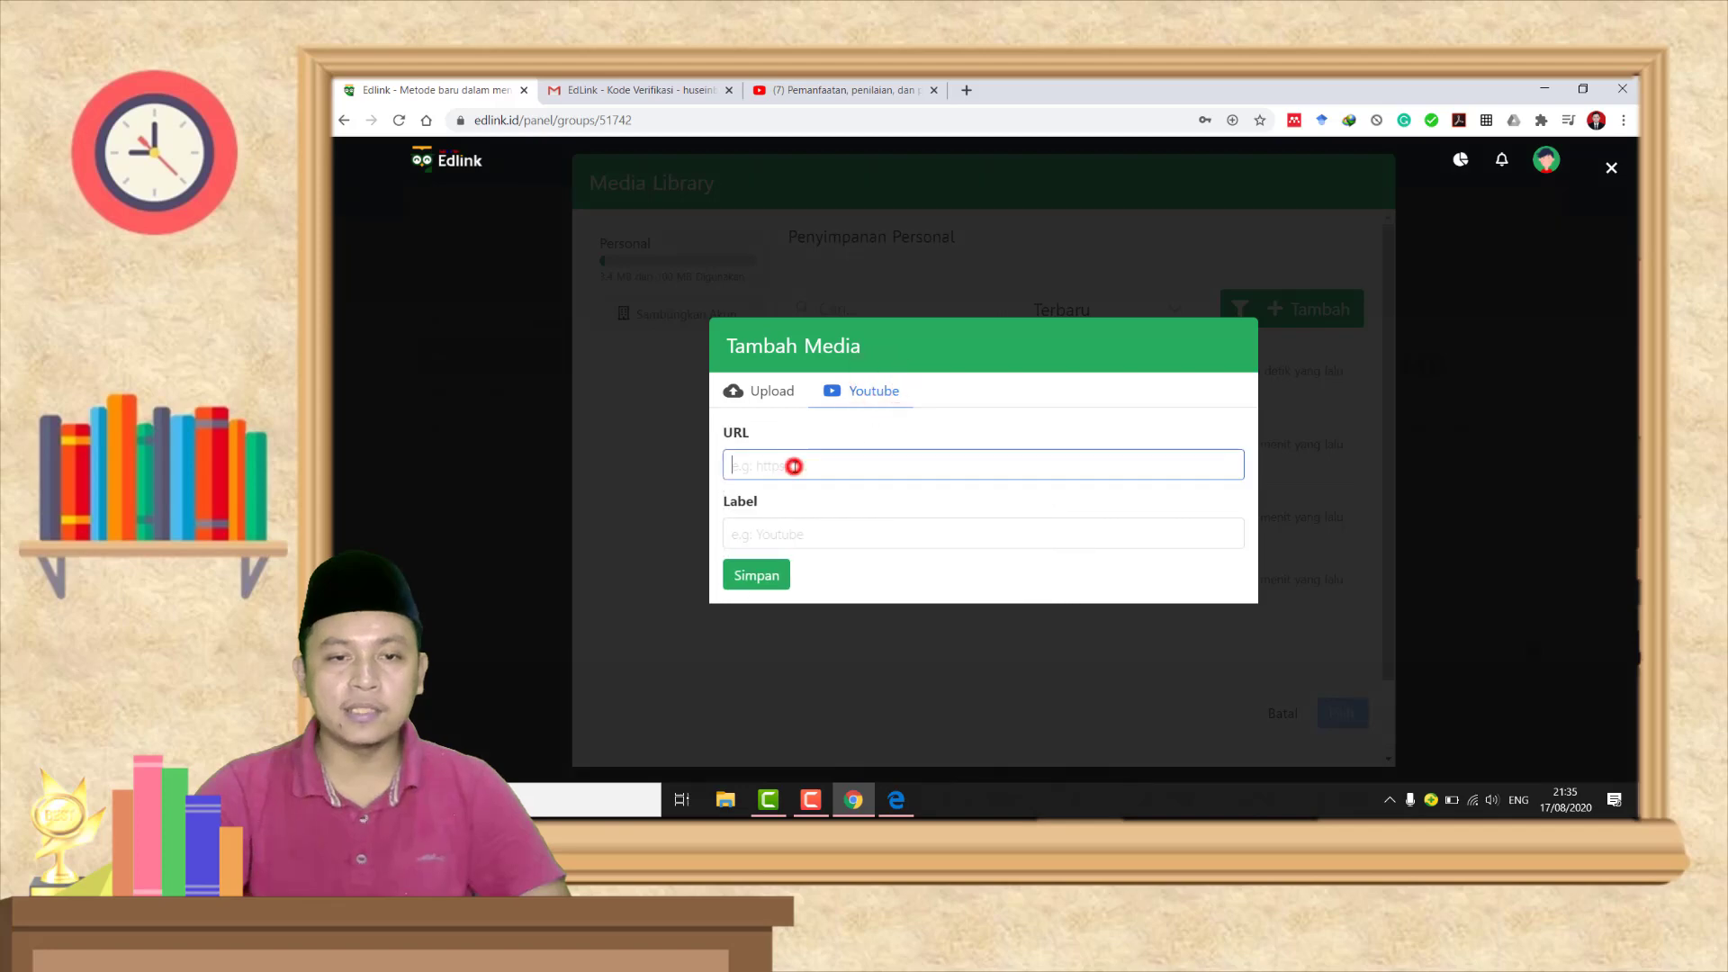
{"action": "left_click", "coordinate": [829, 90]}
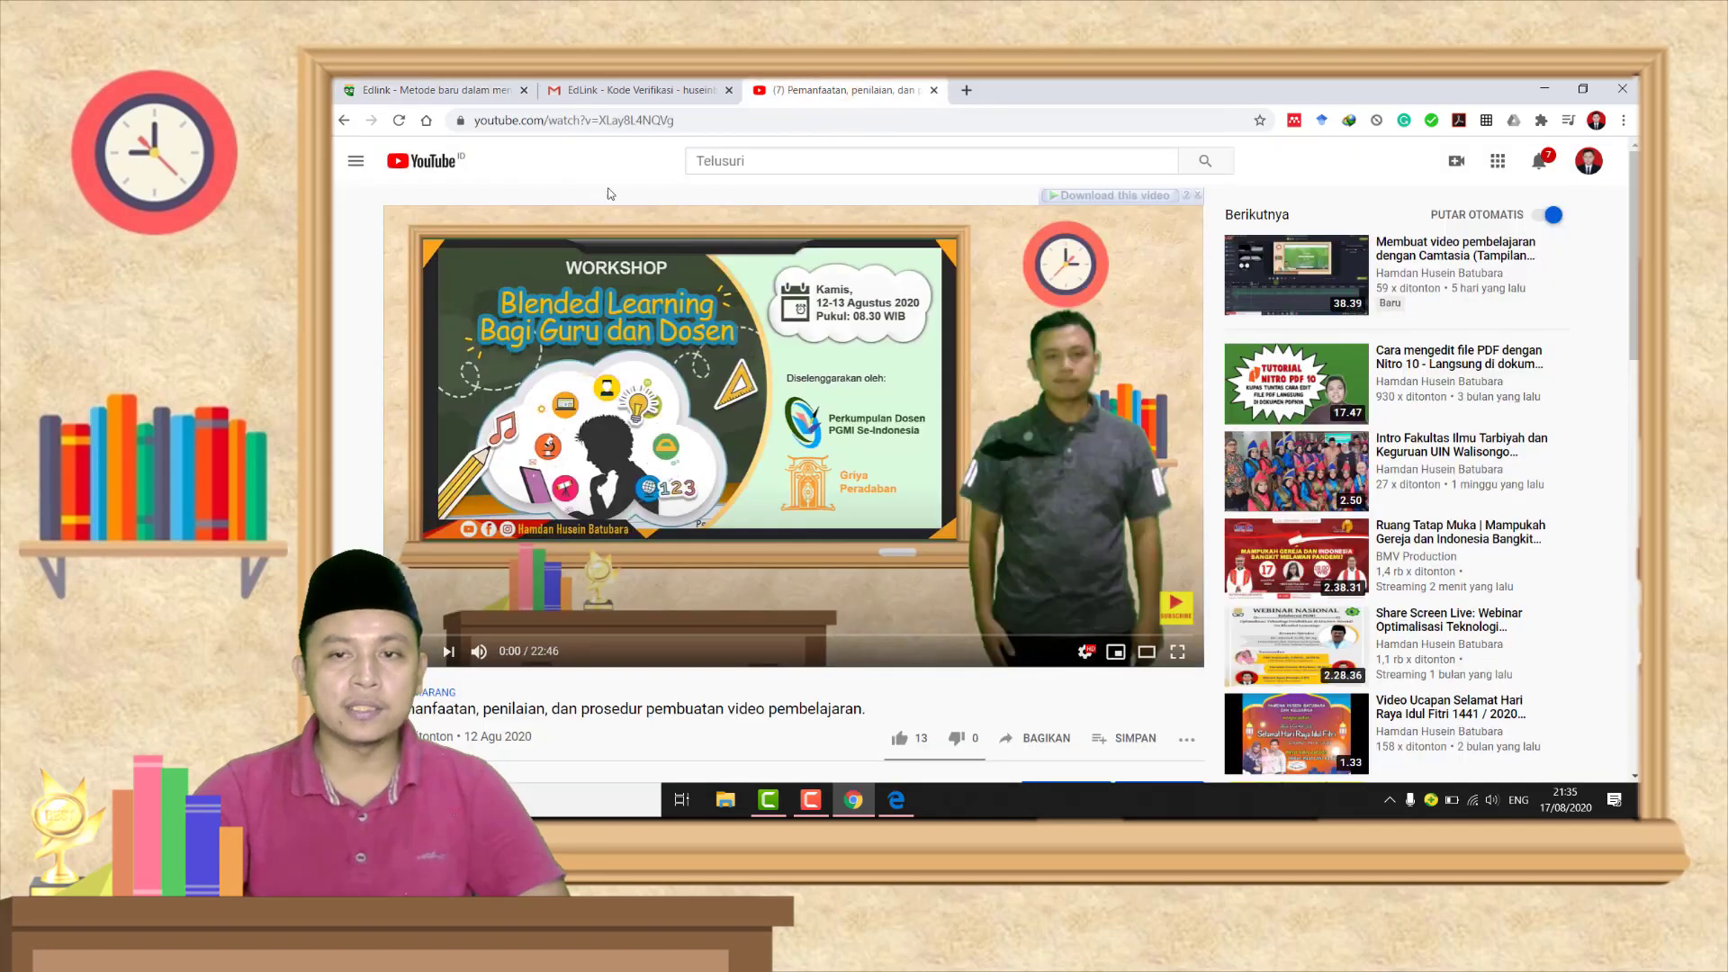
- Copy the URL of the 'Cara mengedit file PDF dengan Nitro 10' video and return to Edlink
{"action": "left_click", "coordinate": [1414, 364]}
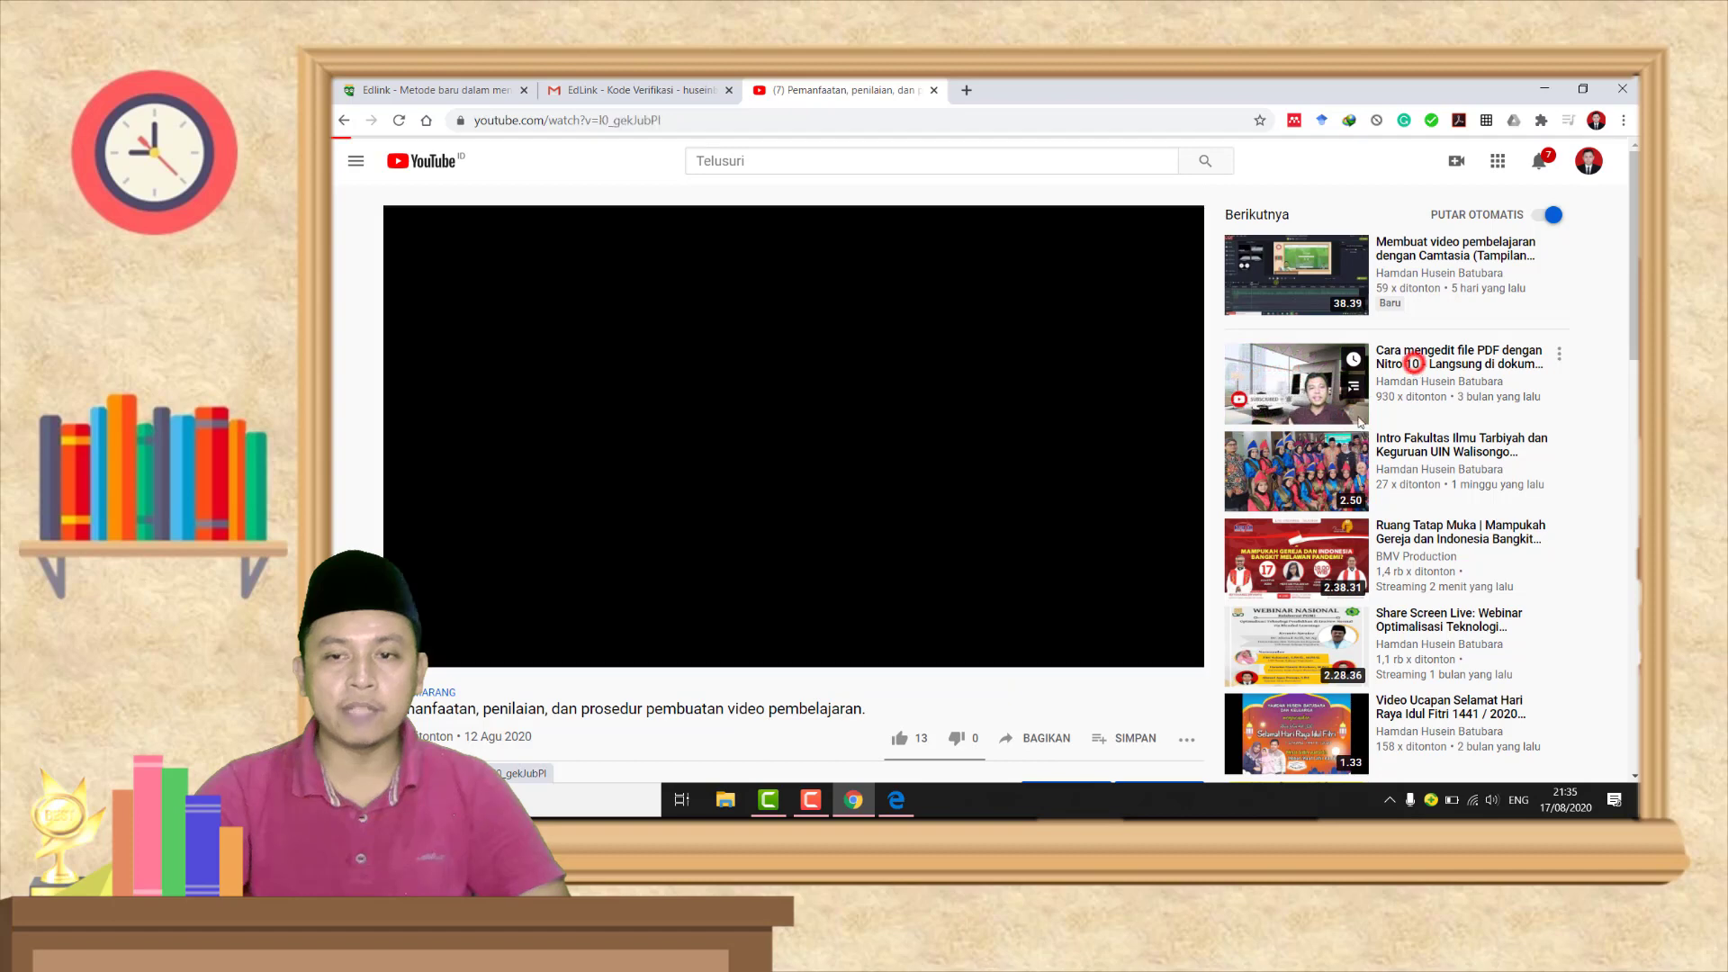
{"action": "left_click", "coordinate": [916, 478]}
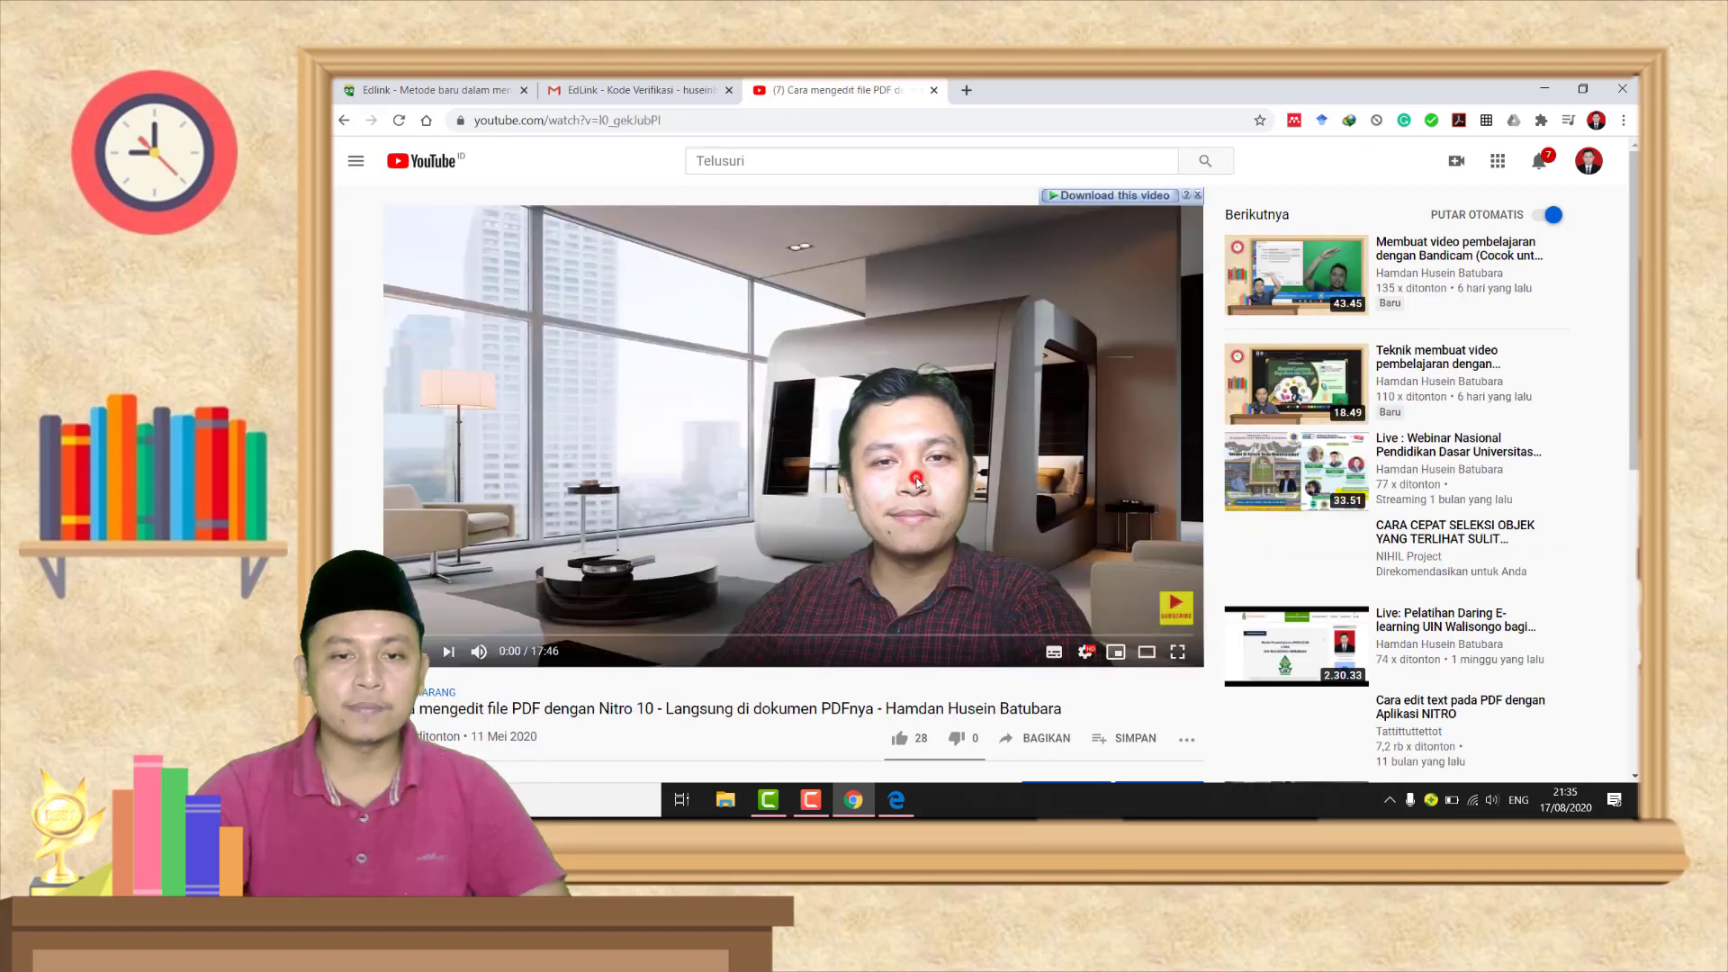
{"action": "right_click", "coordinate": [879, 435]}
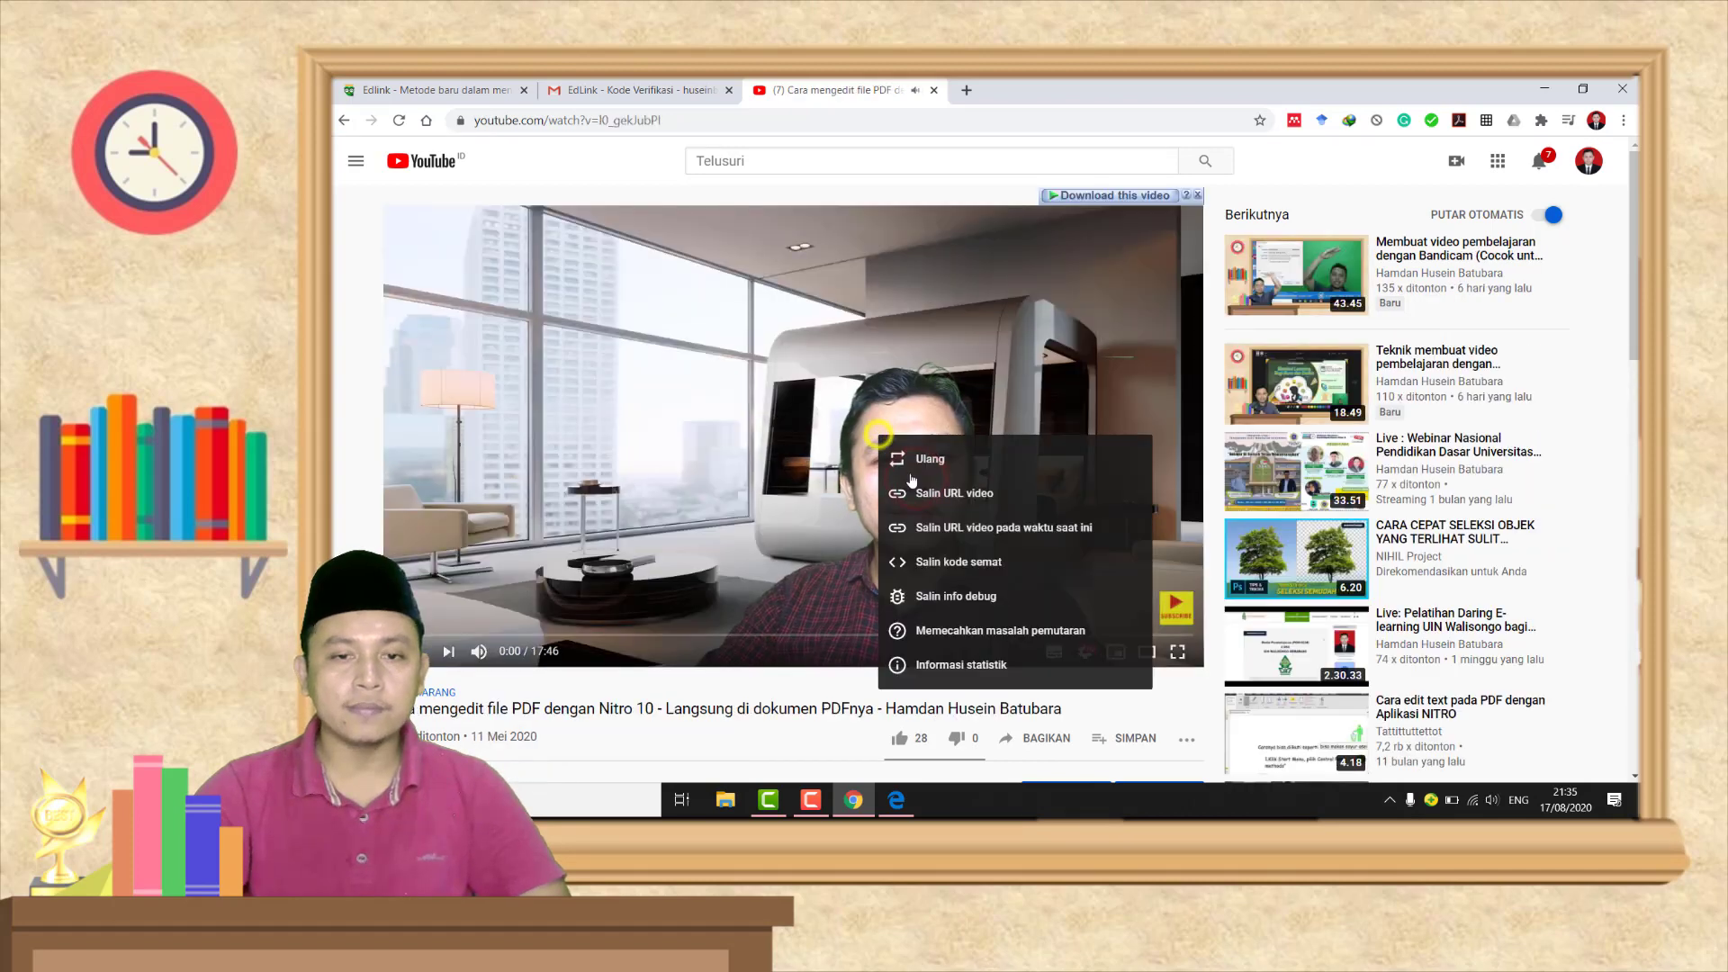
{"action": "right_click", "coordinate": [860, 447]}
{"action": "right_click", "coordinate": [876, 405]}
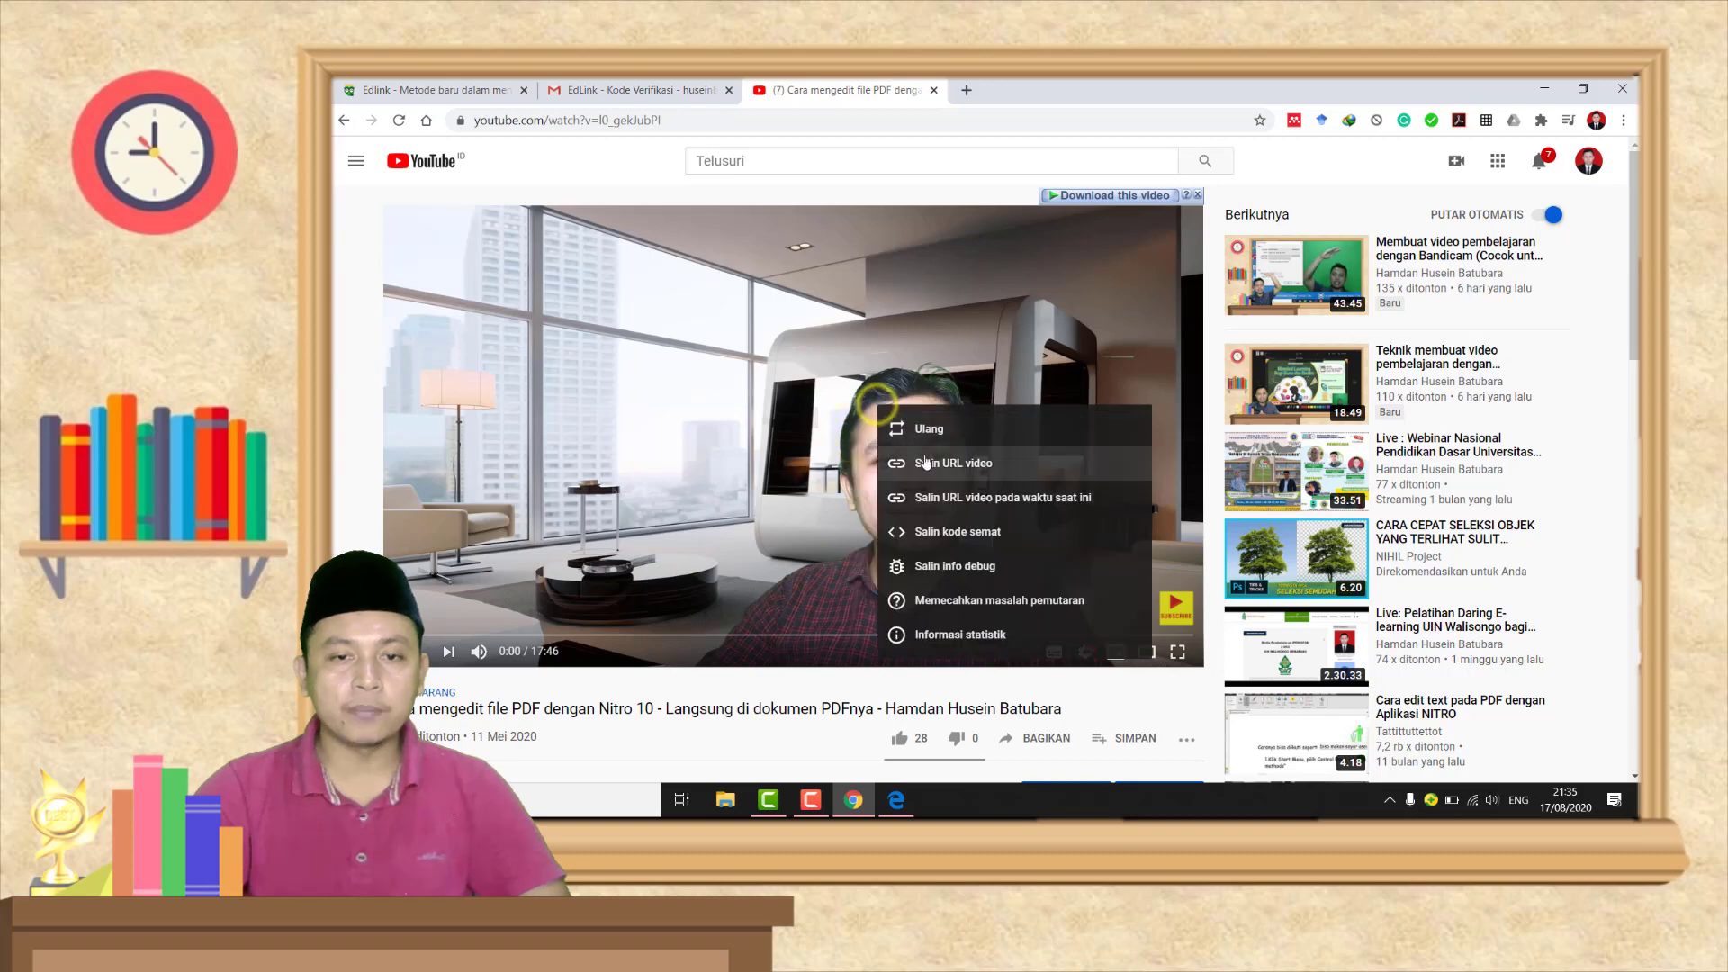
{"action": "left_click", "coordinate": [963, 467]}
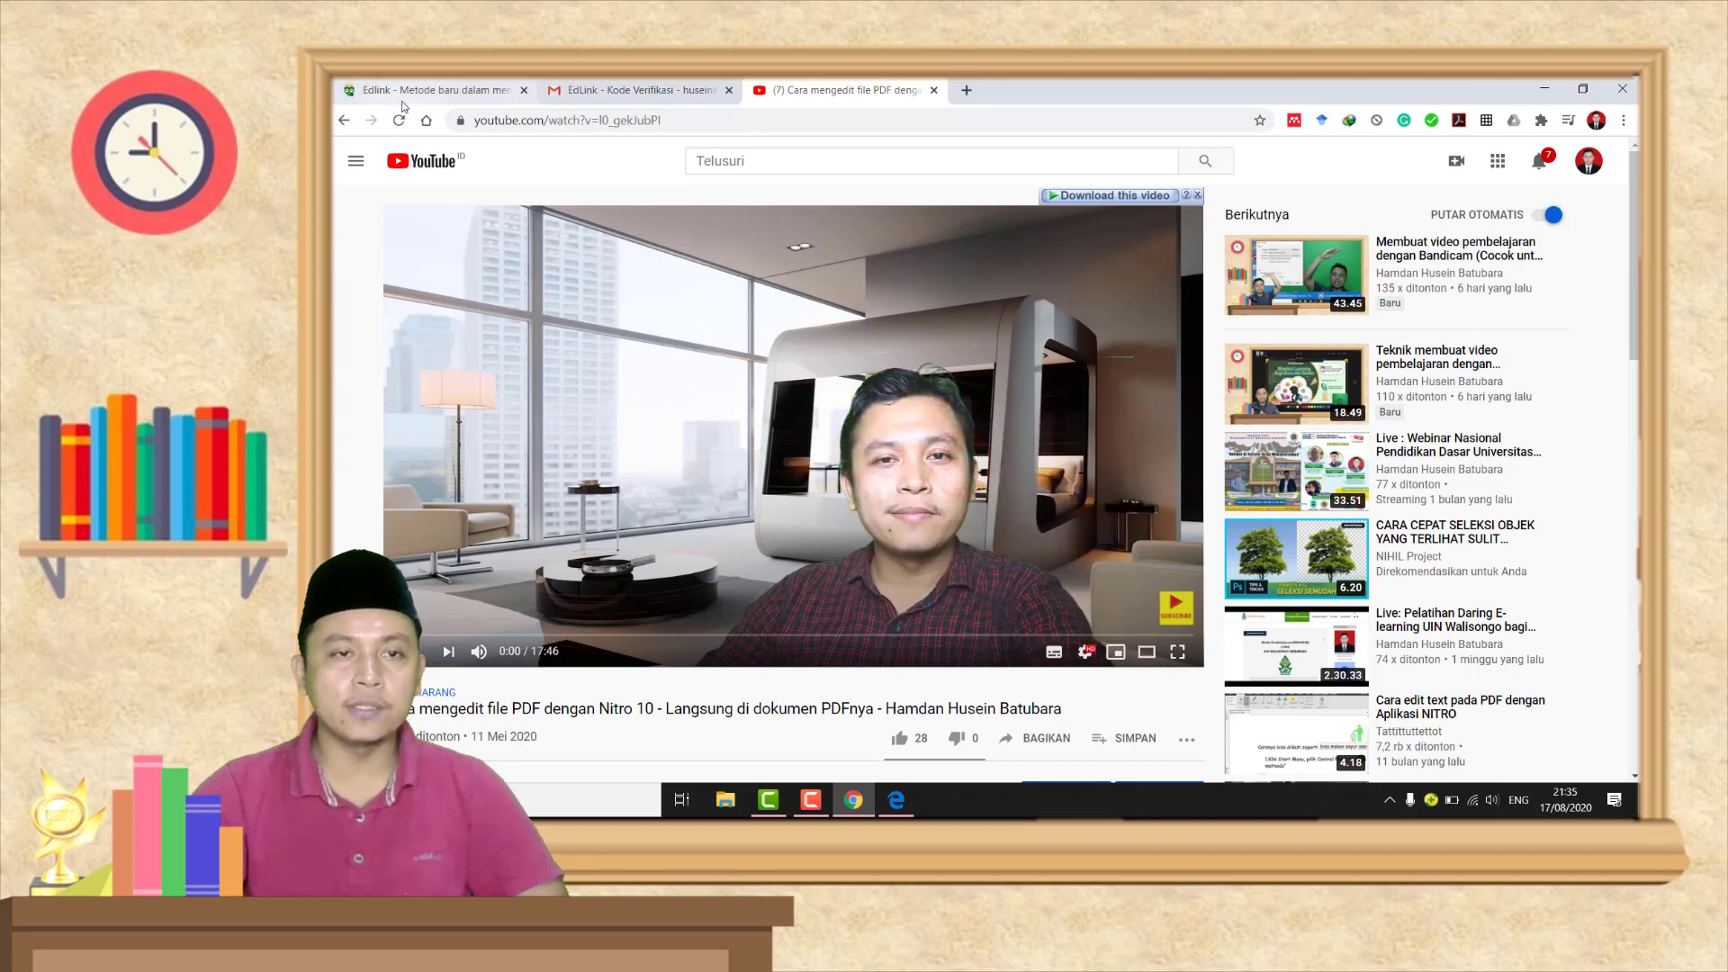
{"action": "left_click", "coordinate": [399, 93]}
- Paste the copied video link, label it 'Pemilihan Media Pembelajaran', and save it to the library
{"action": "right_click", "coordinate": [747, 463]}
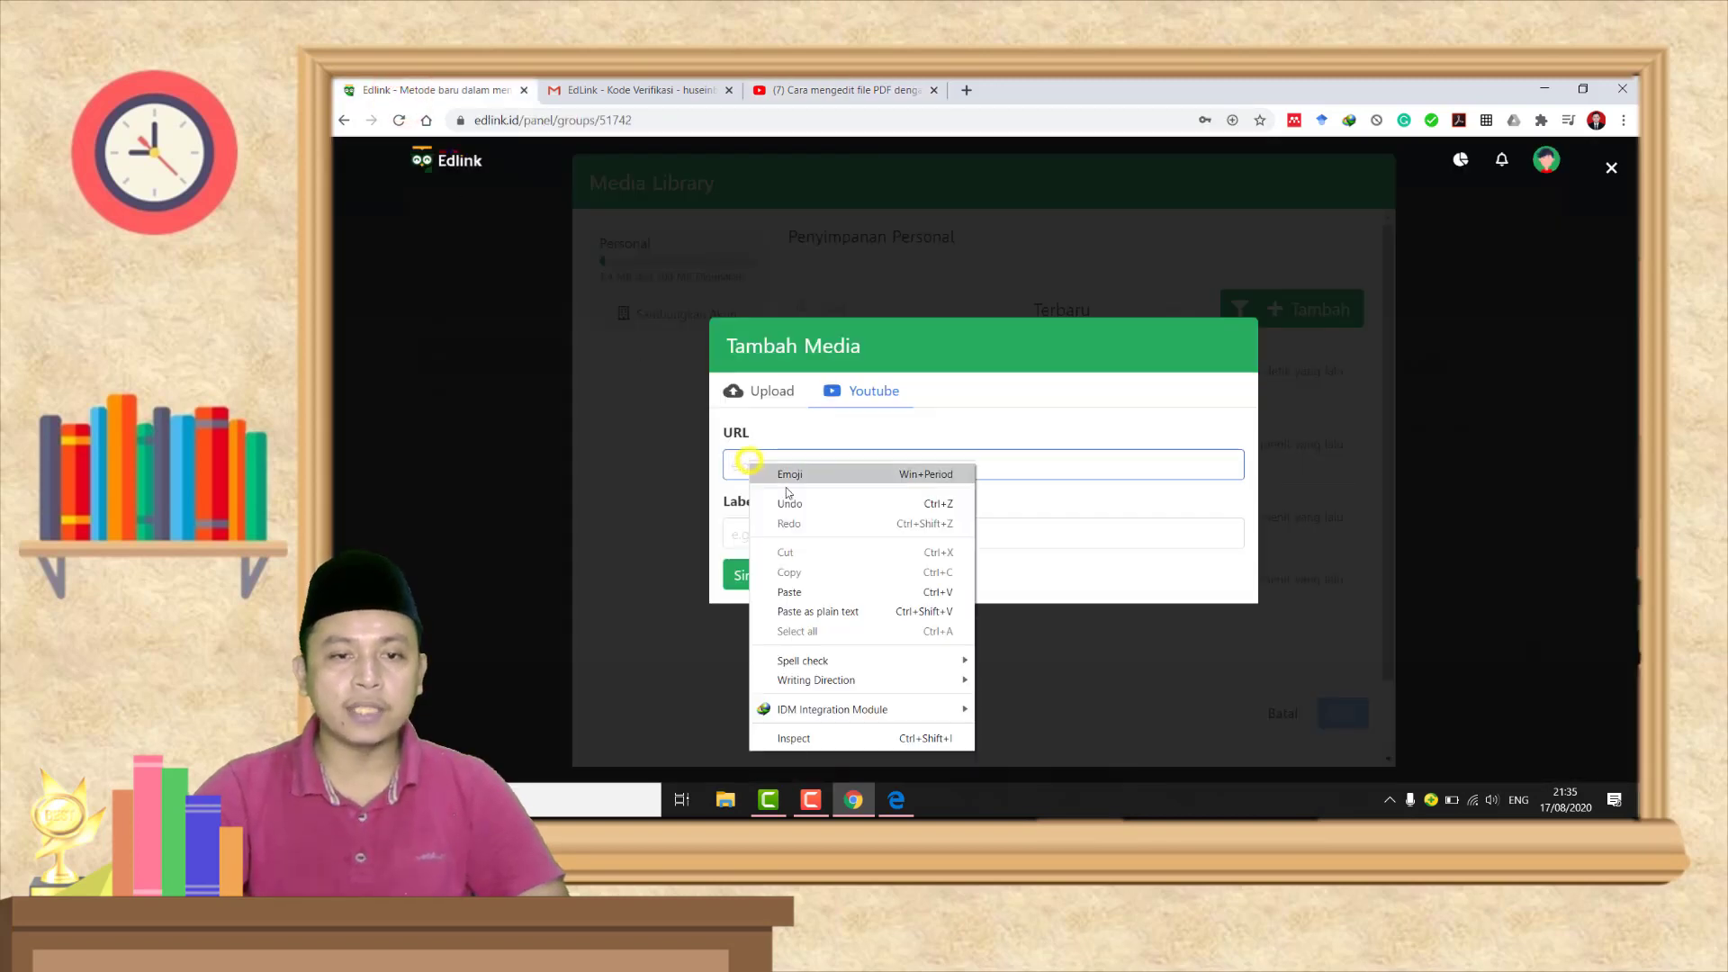
{"action": "left_click", "coordinate": [804, 593]}
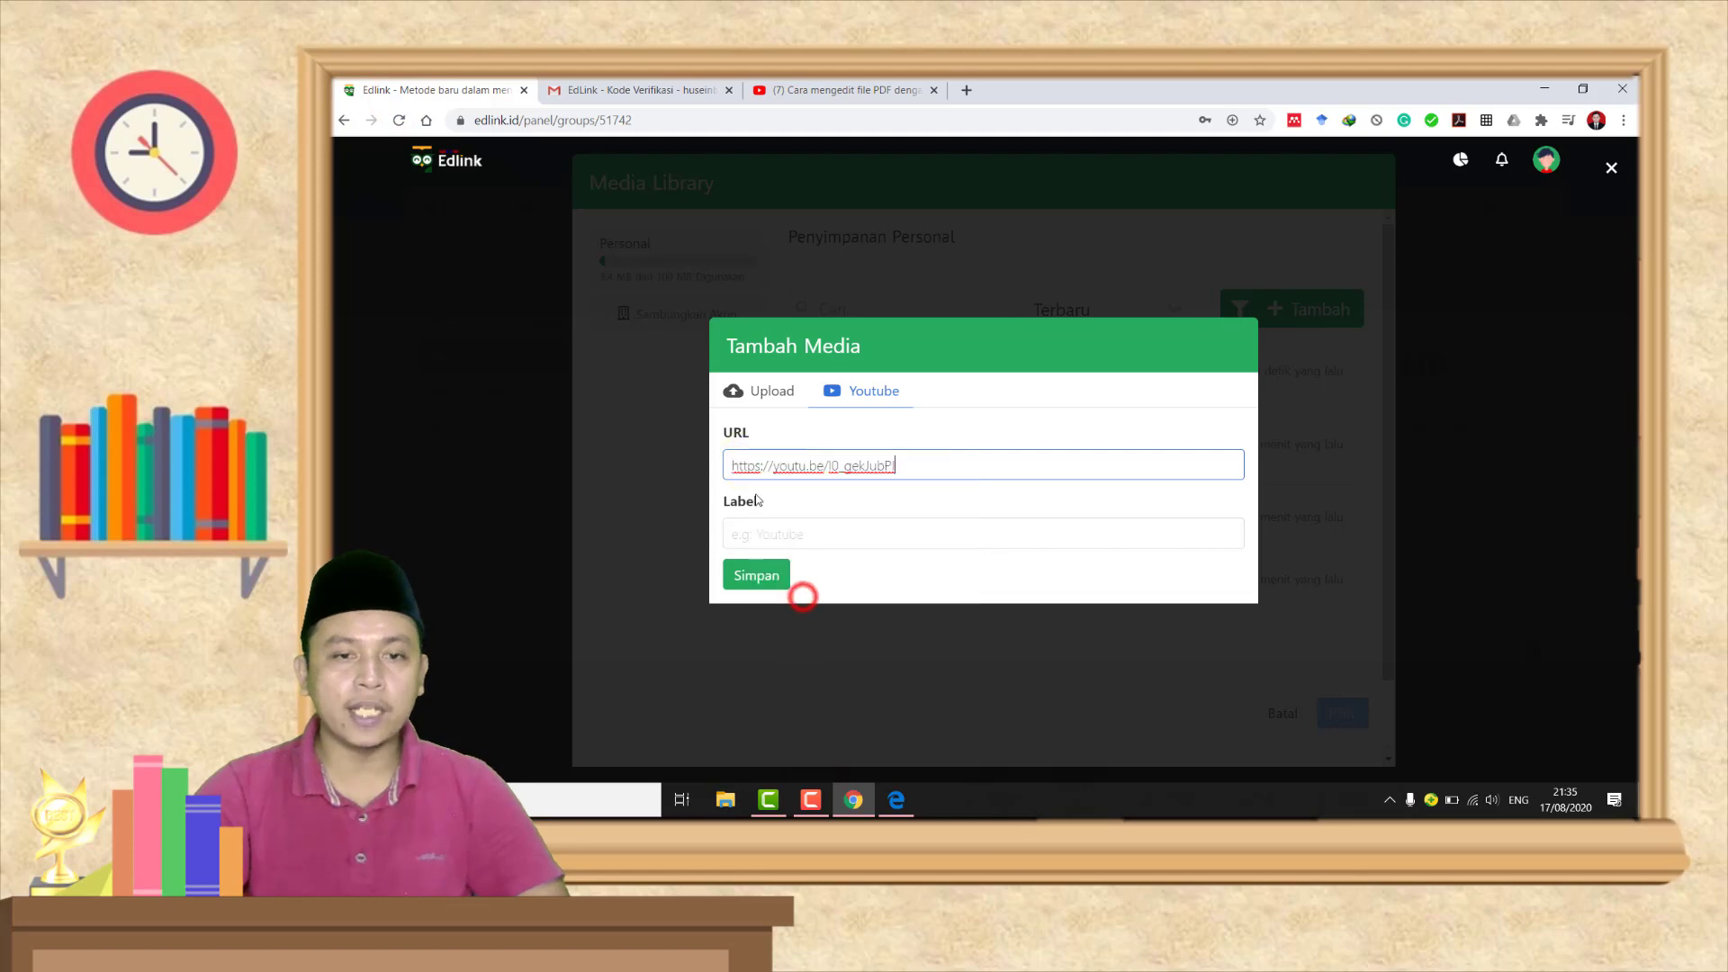
{"action": "left_click", "coordinate": [762, 535]}
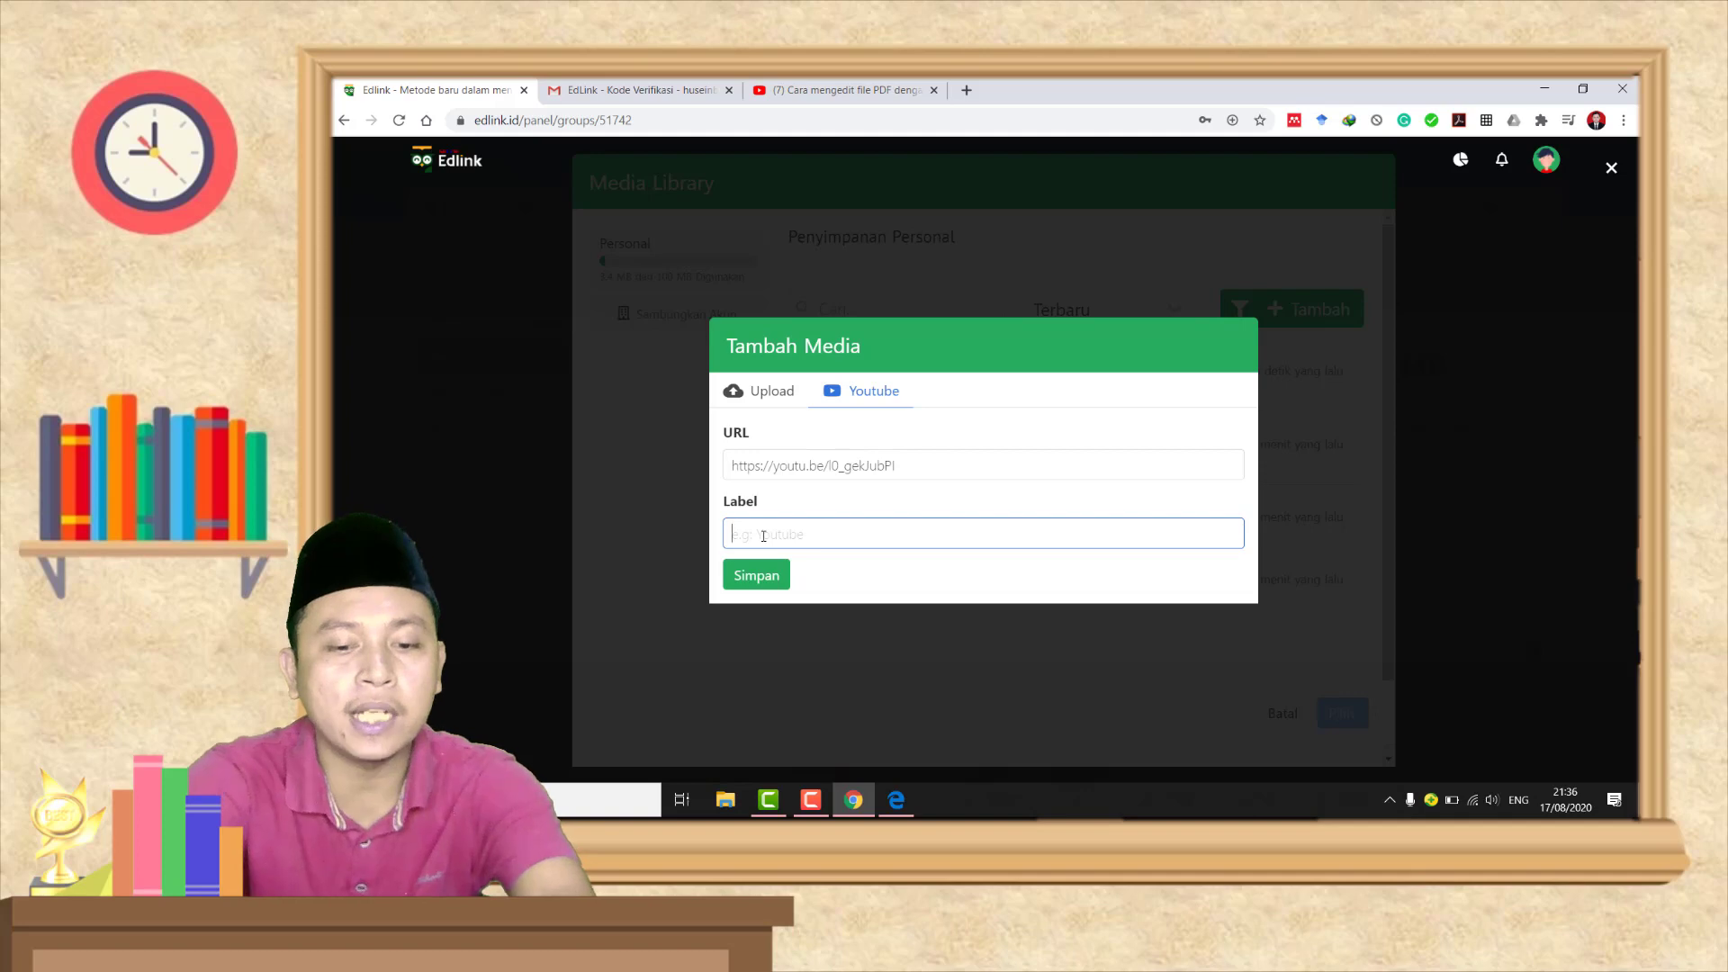
{"action": "type", "text": "Pemil"}
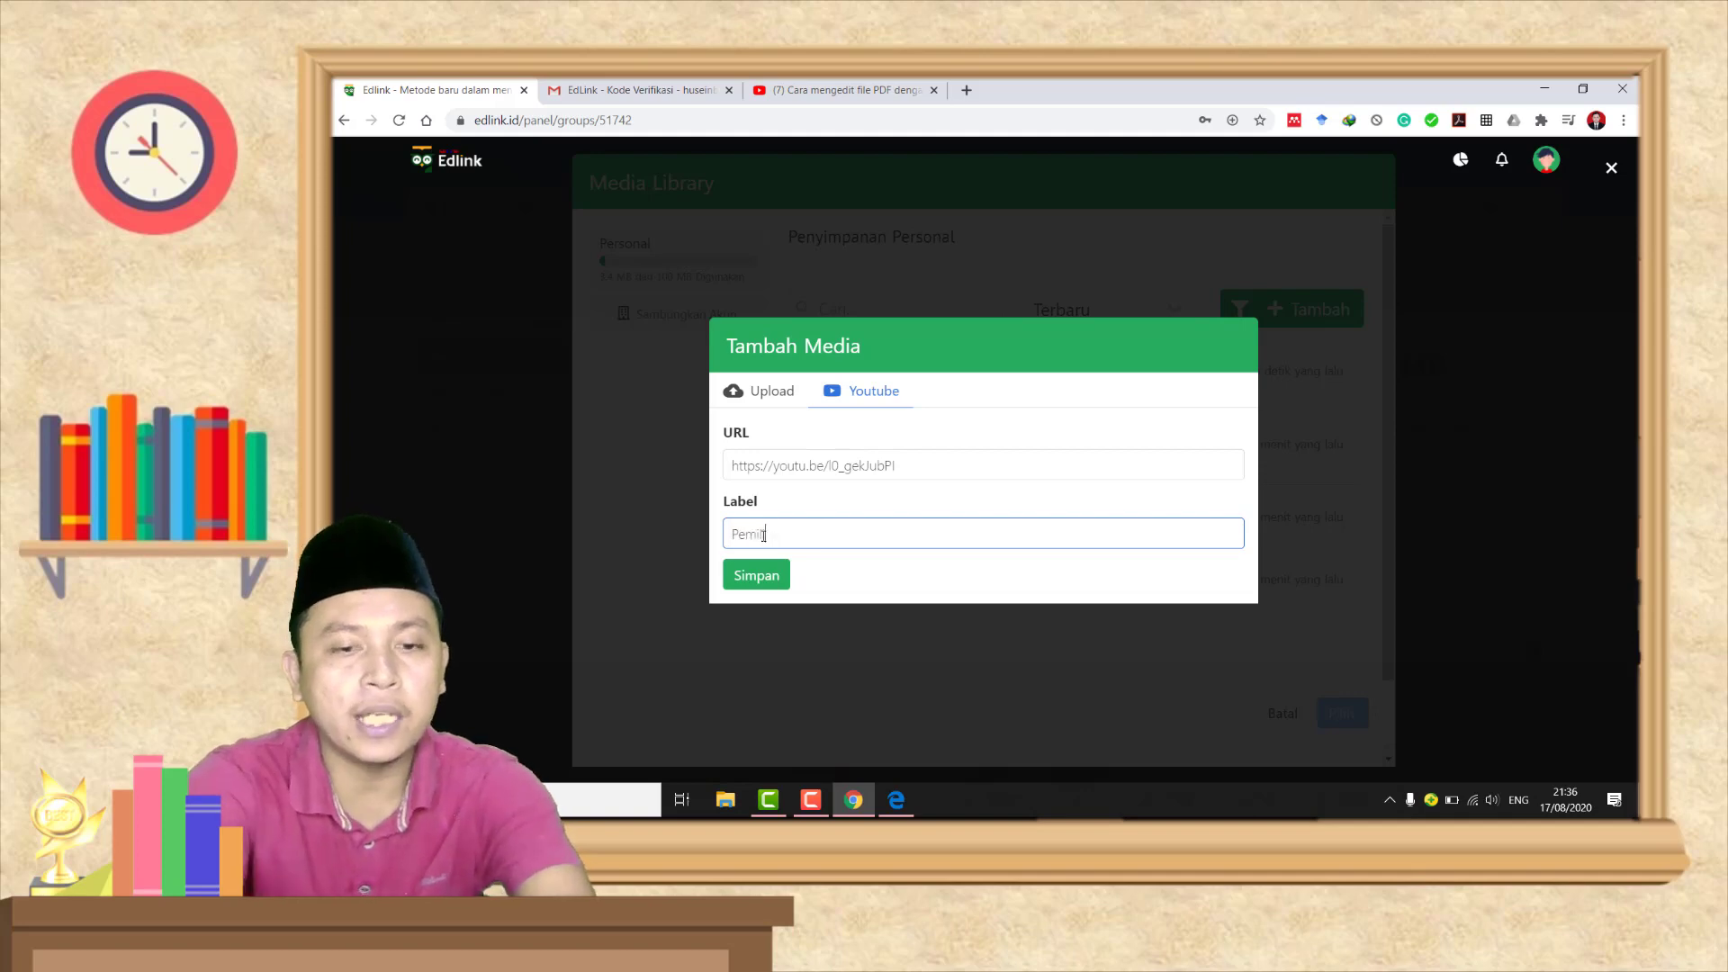
{"action": "type", "text": "ihan Media Pembelajaran"}
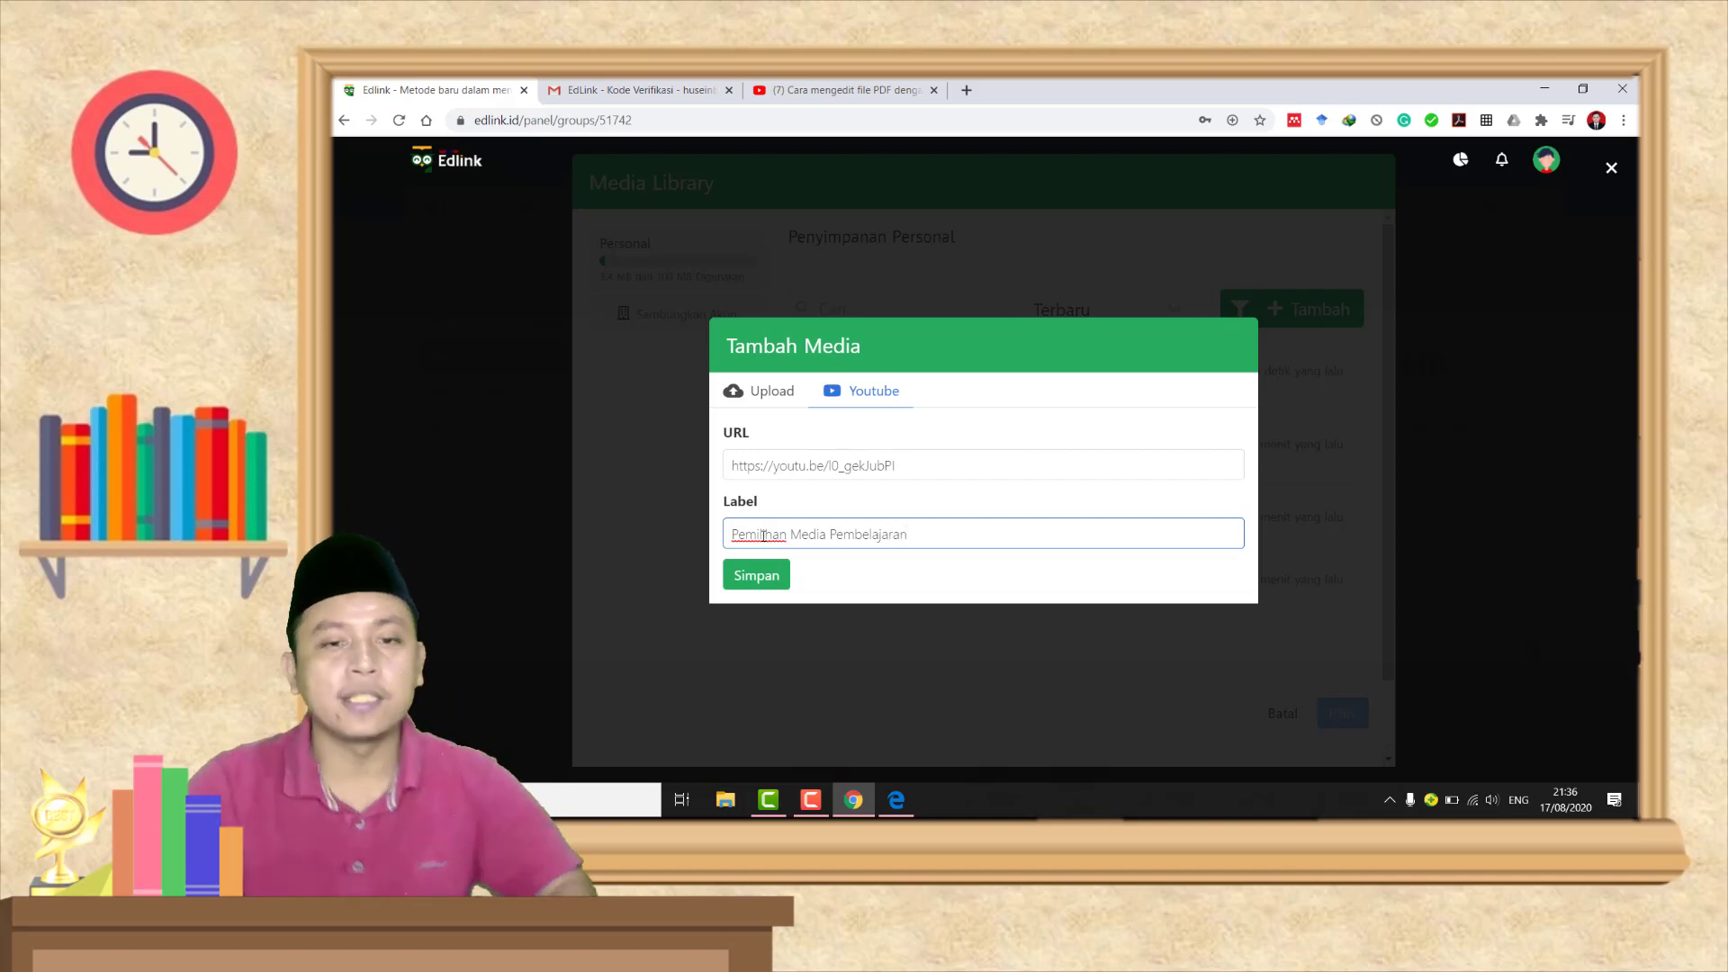
{"action": "left_click", "coordinate": [754, 578]}
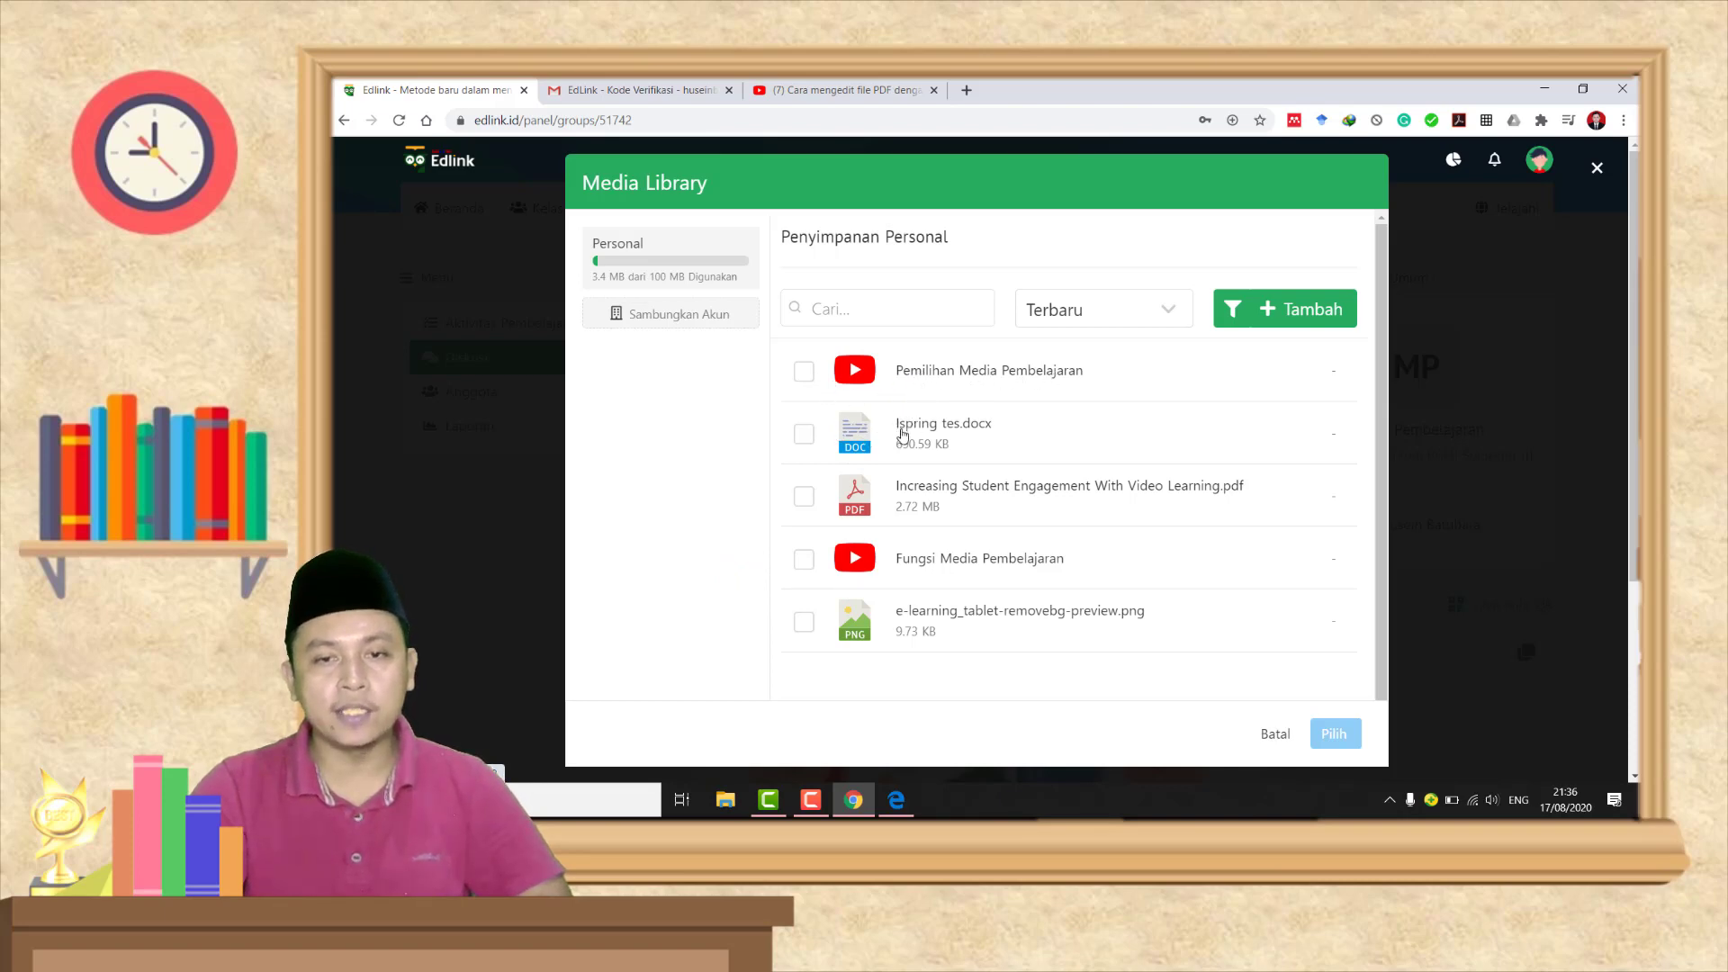
- Upload 'Edit Video.png' from the Pictures folder into the personal media library
{"action": "left_click", "coordinate": [1283, 308]}
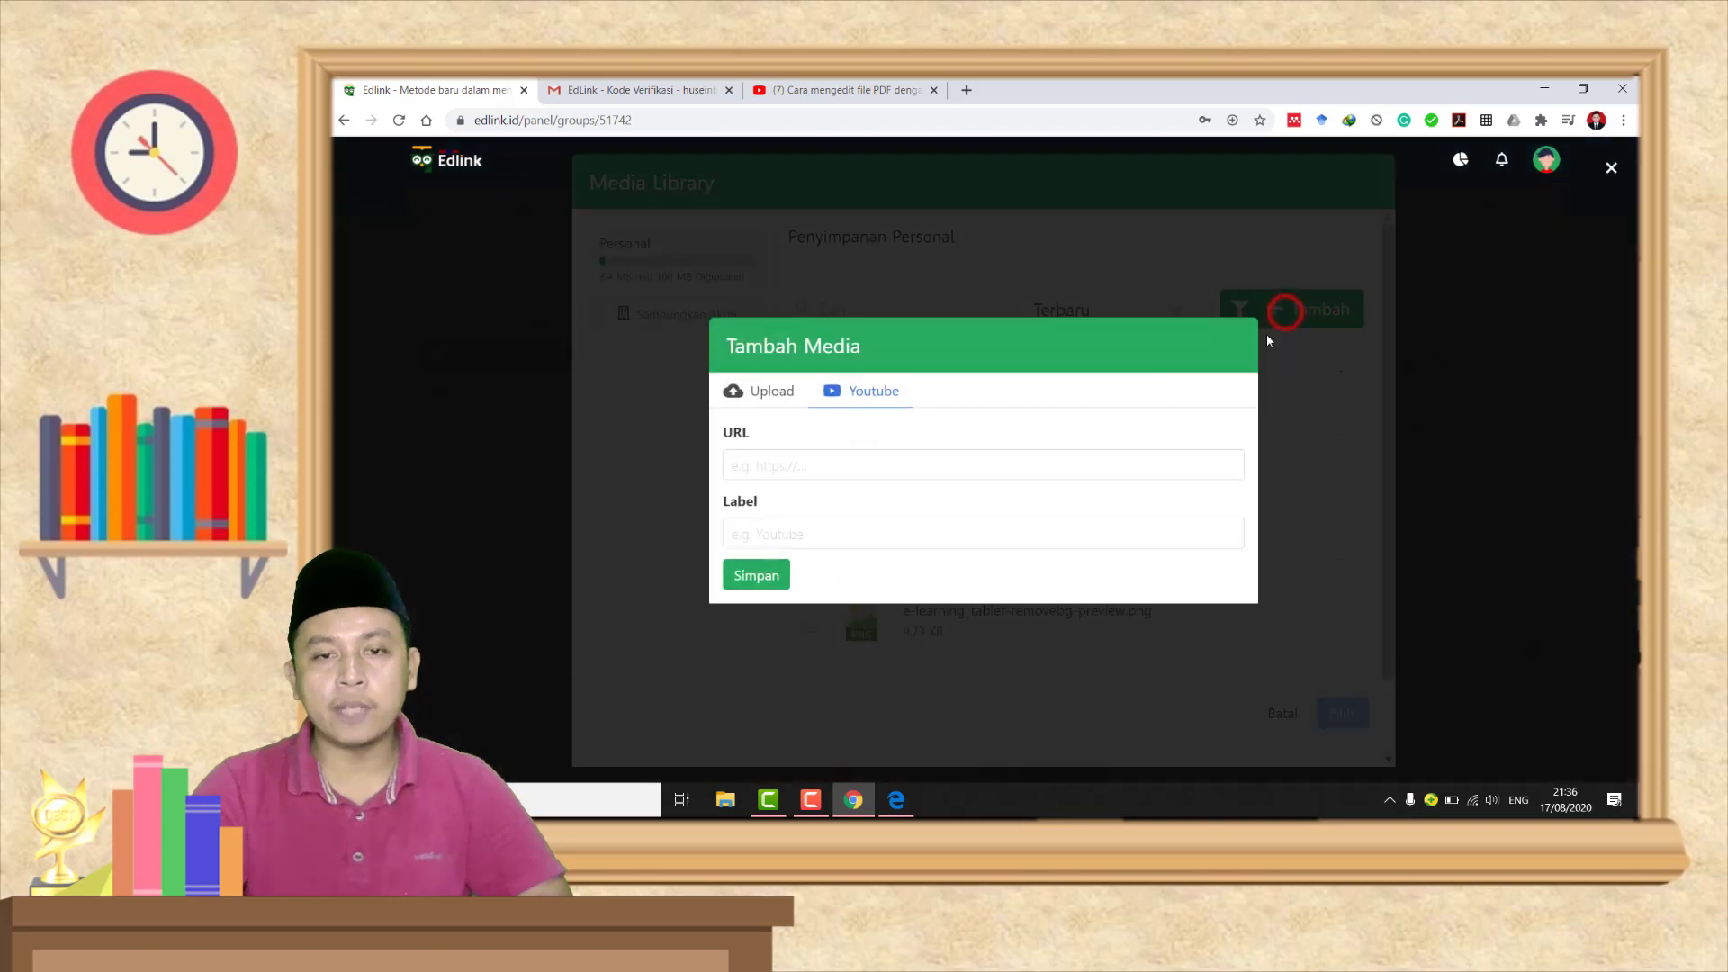
{"action": "left_click", "coordinate": [780, 392]}
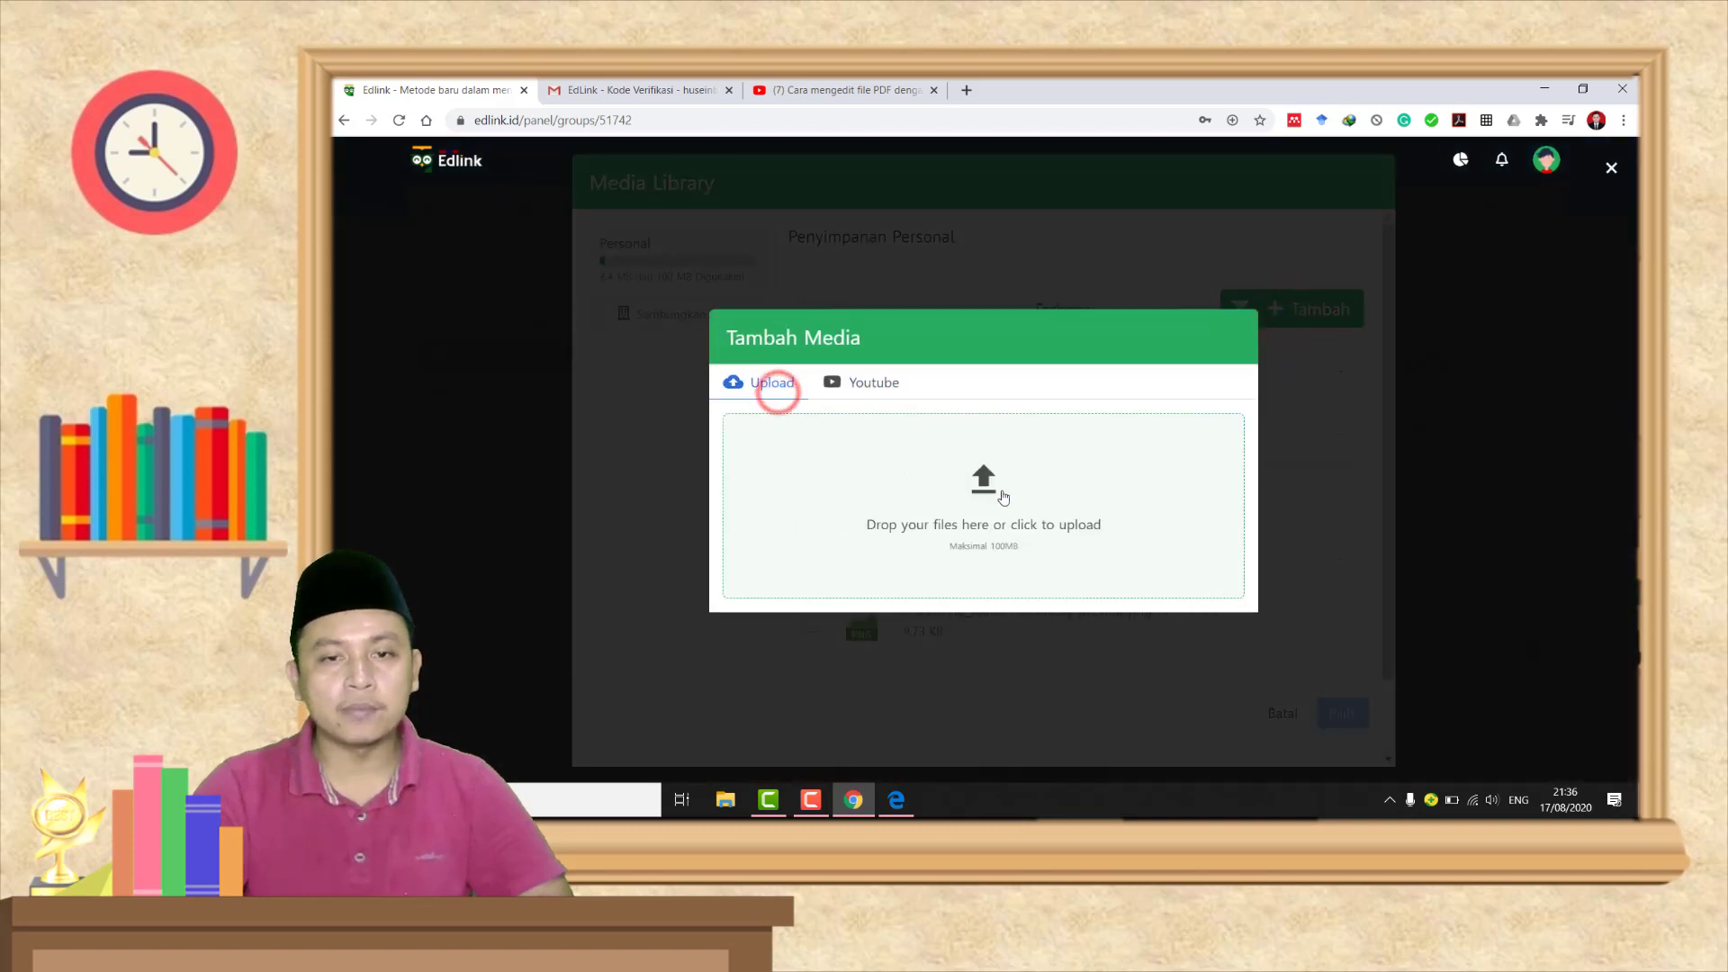
{"action": "scroll", "coordinate": [736, 529], "scroll_direction": "down", "scroll_amount": 5}
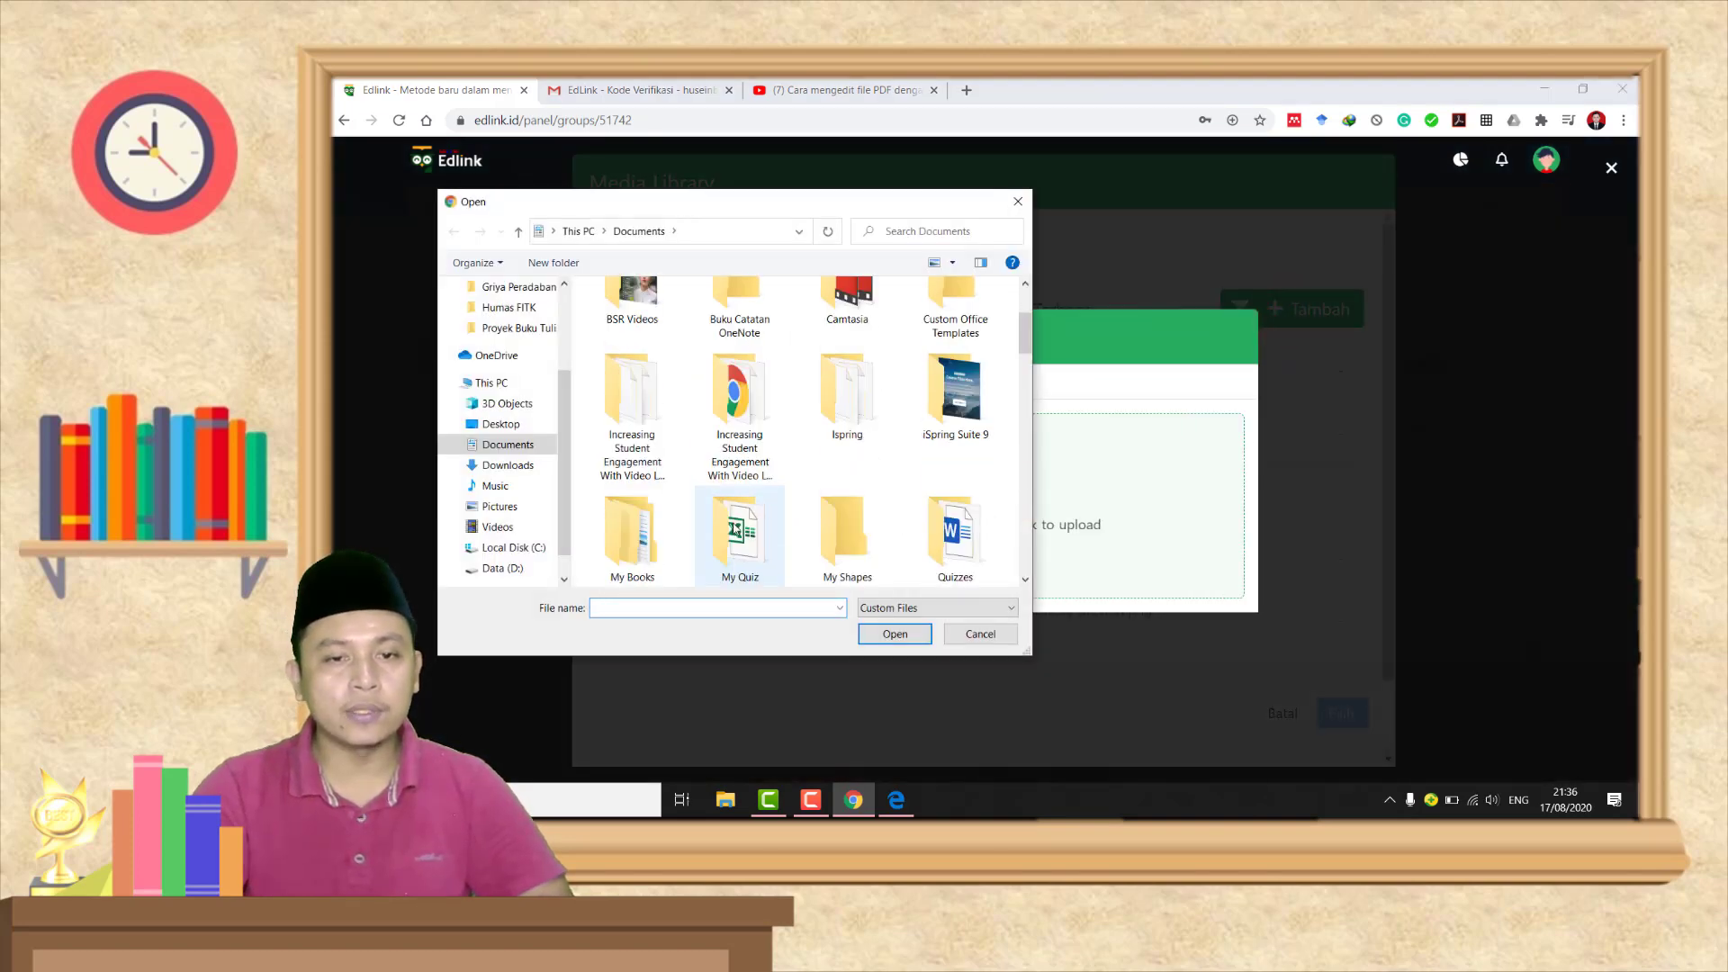
{"action": "scroll", "coordinate": [736, 528], "scroll_direction": "down", "scroll_amount": 10}
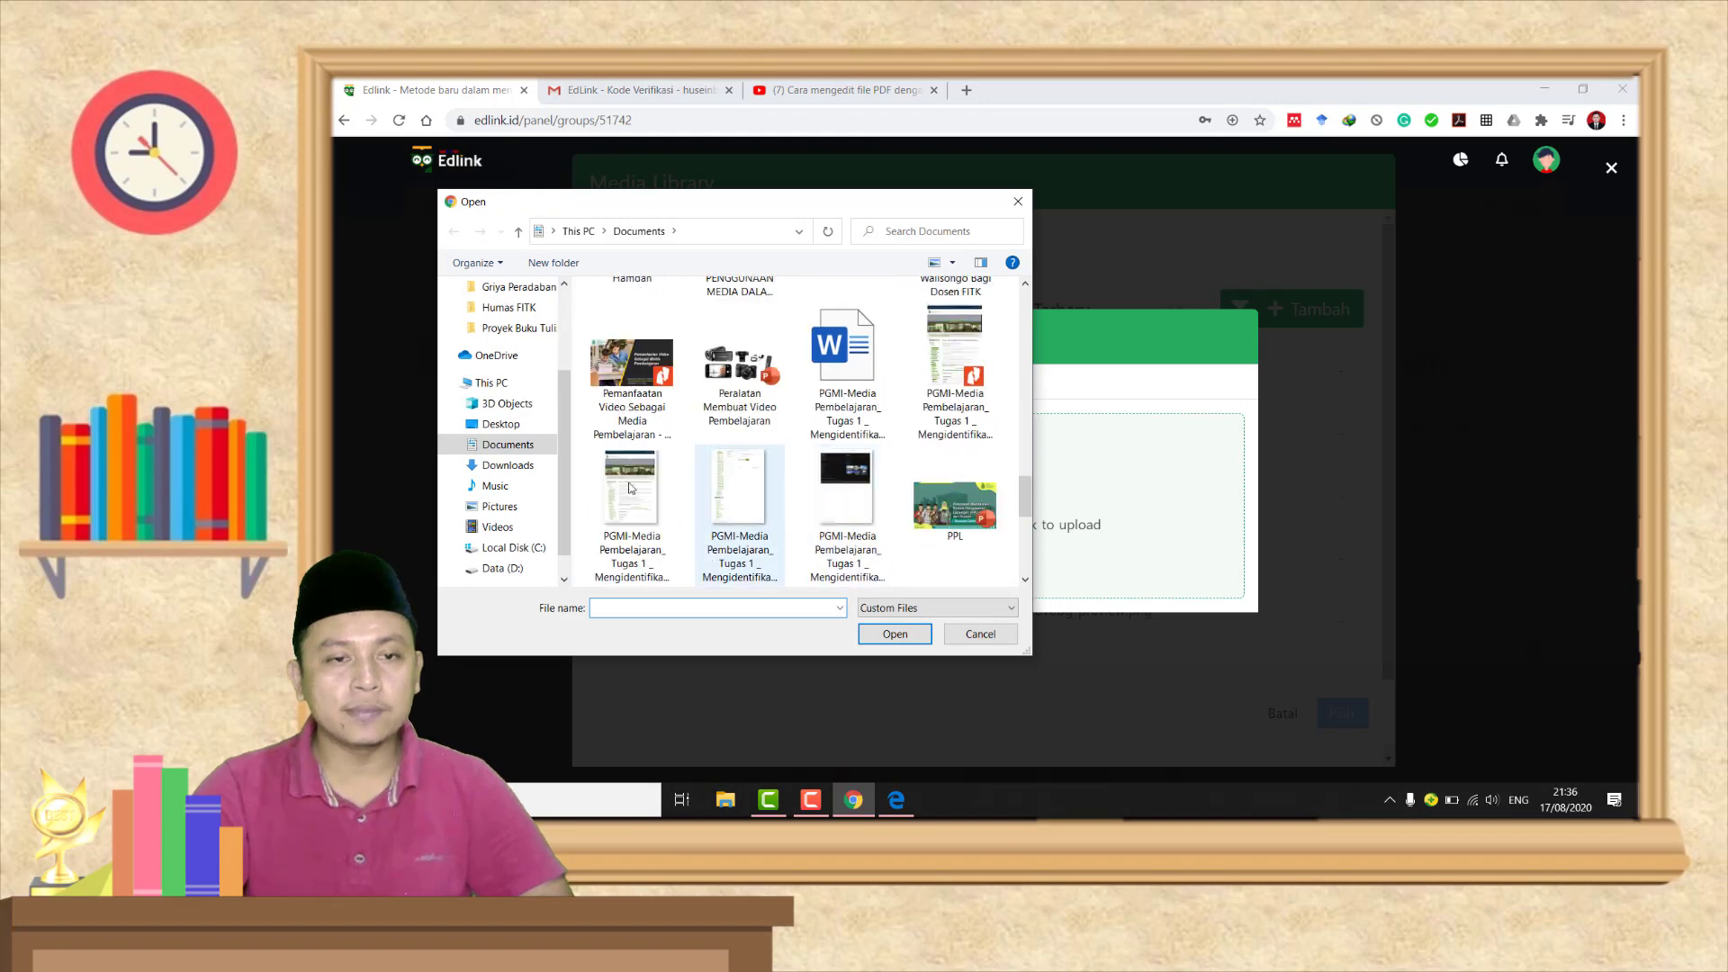
{"action": "left_click", "coordinate": [499, 507]}
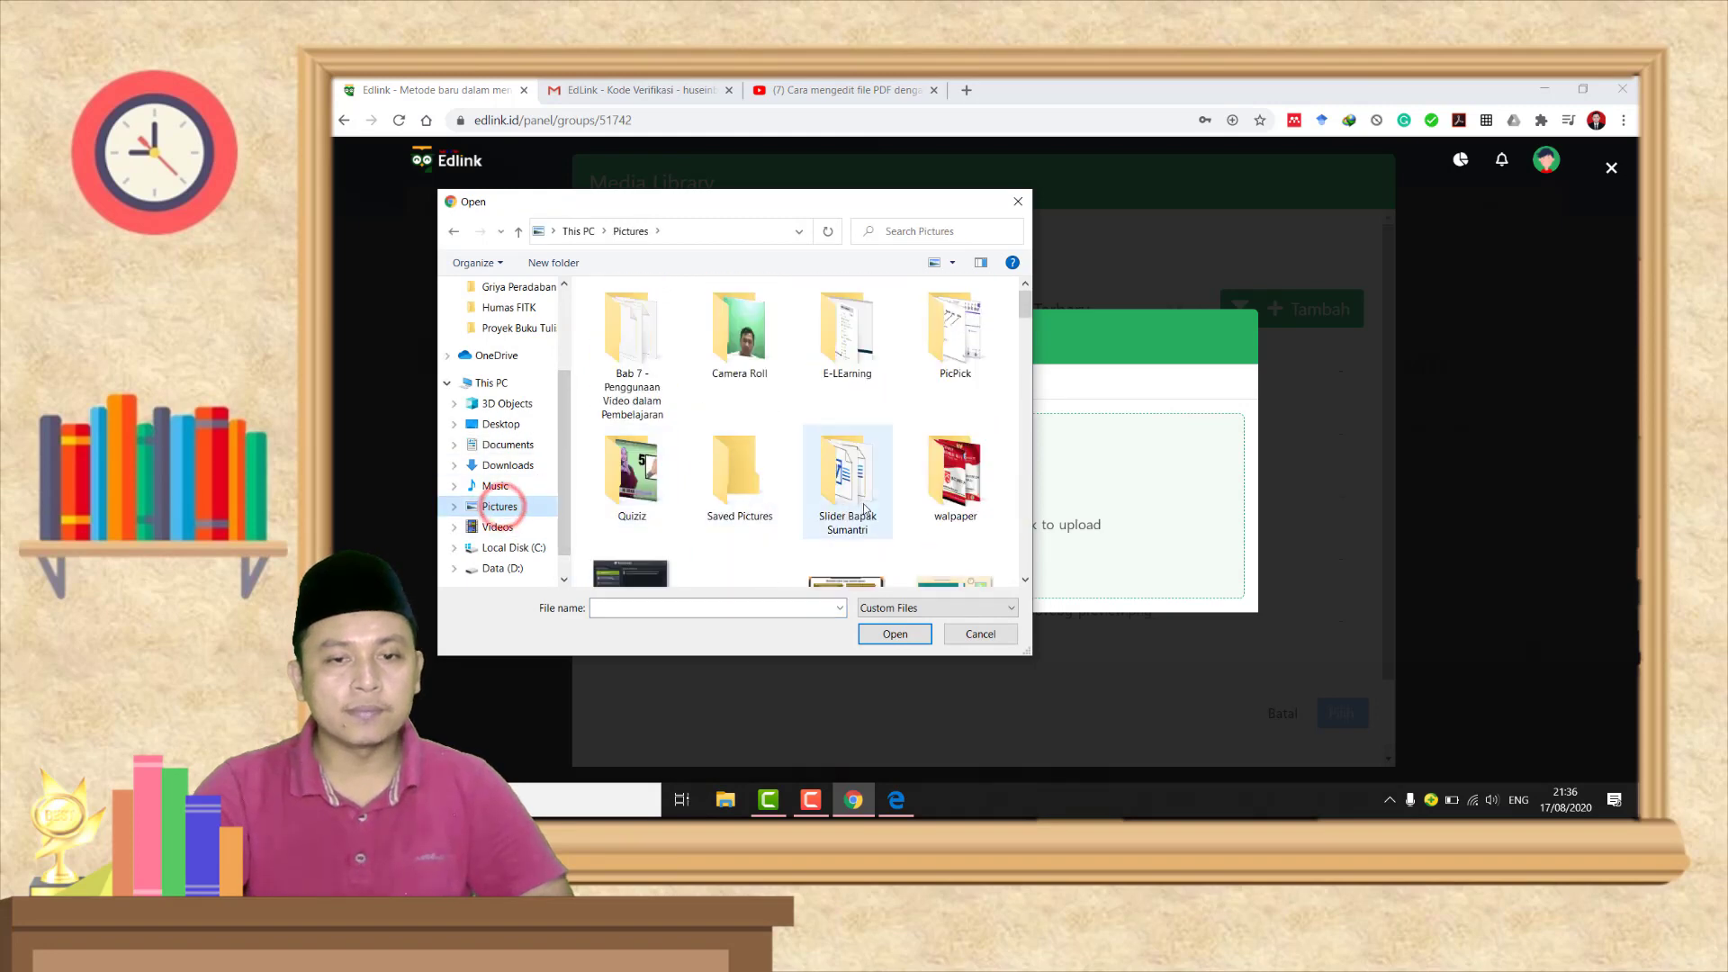
{"action": "scroll", "coordinate": [865, 510], "scroll_direction": "down", "scroll_amount": 3}
{"action": "double_click", "coordinate": [856, 438]}
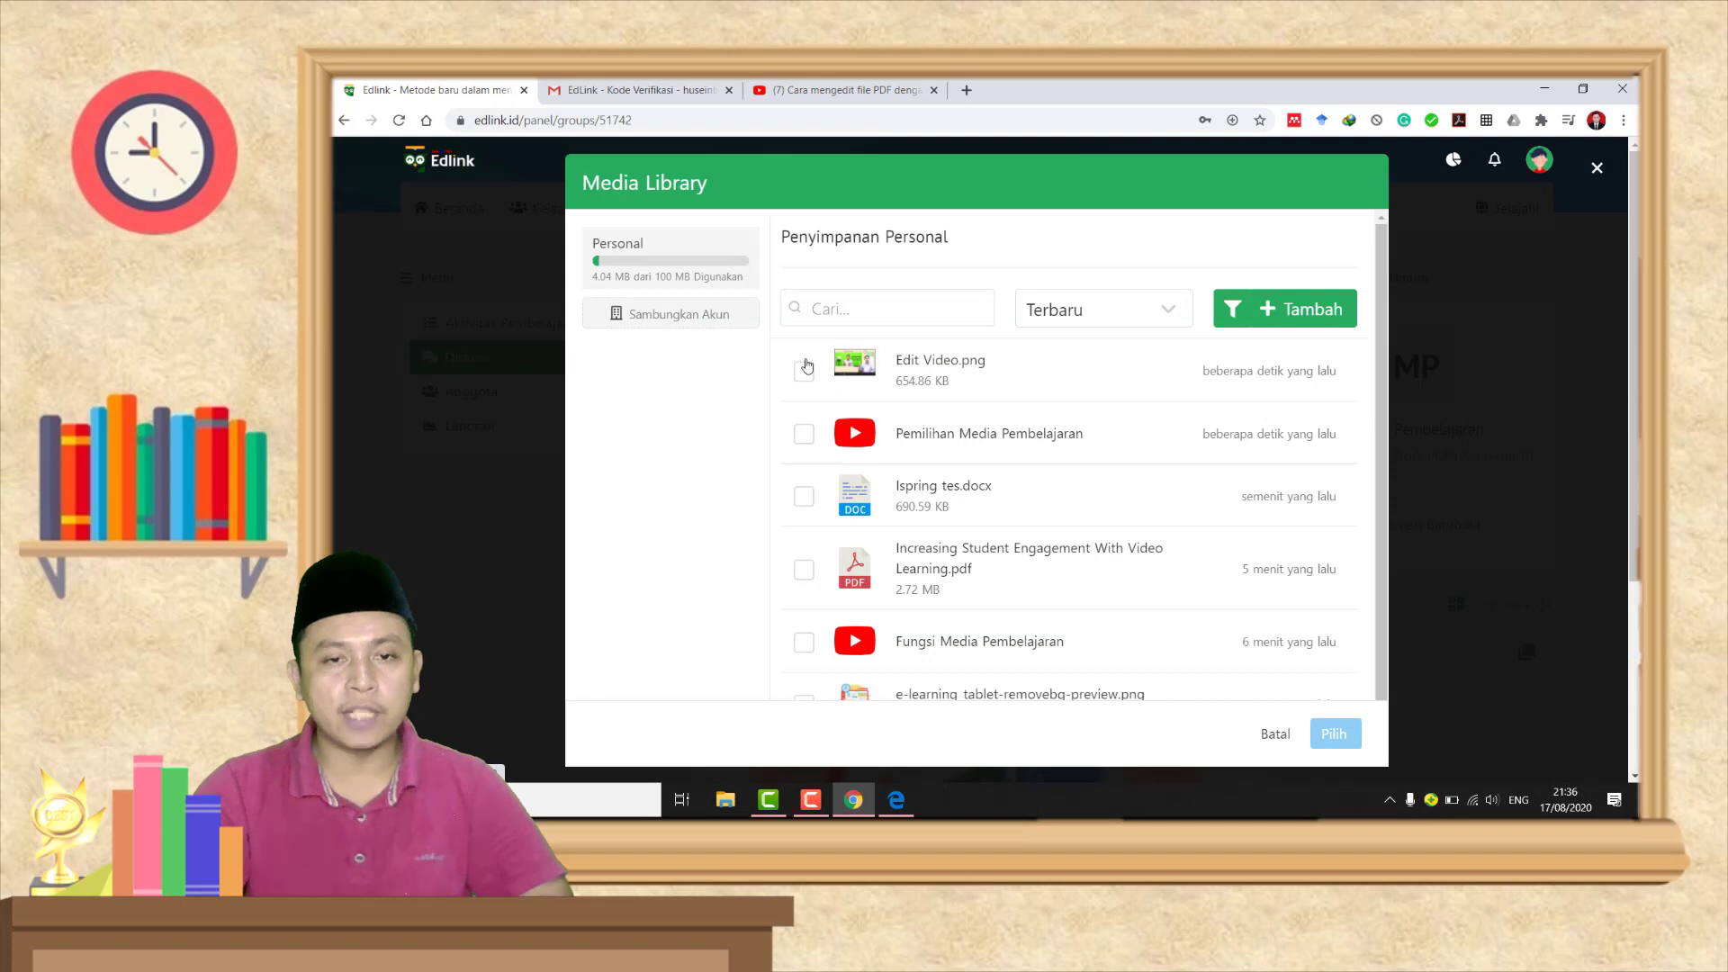
- Select Ispring tes.docx, the Pemilihan Media Pembelajaran video and Edit Video.png, and attach all three items
{"action": "left_click", "coordinate": [803, 498]}
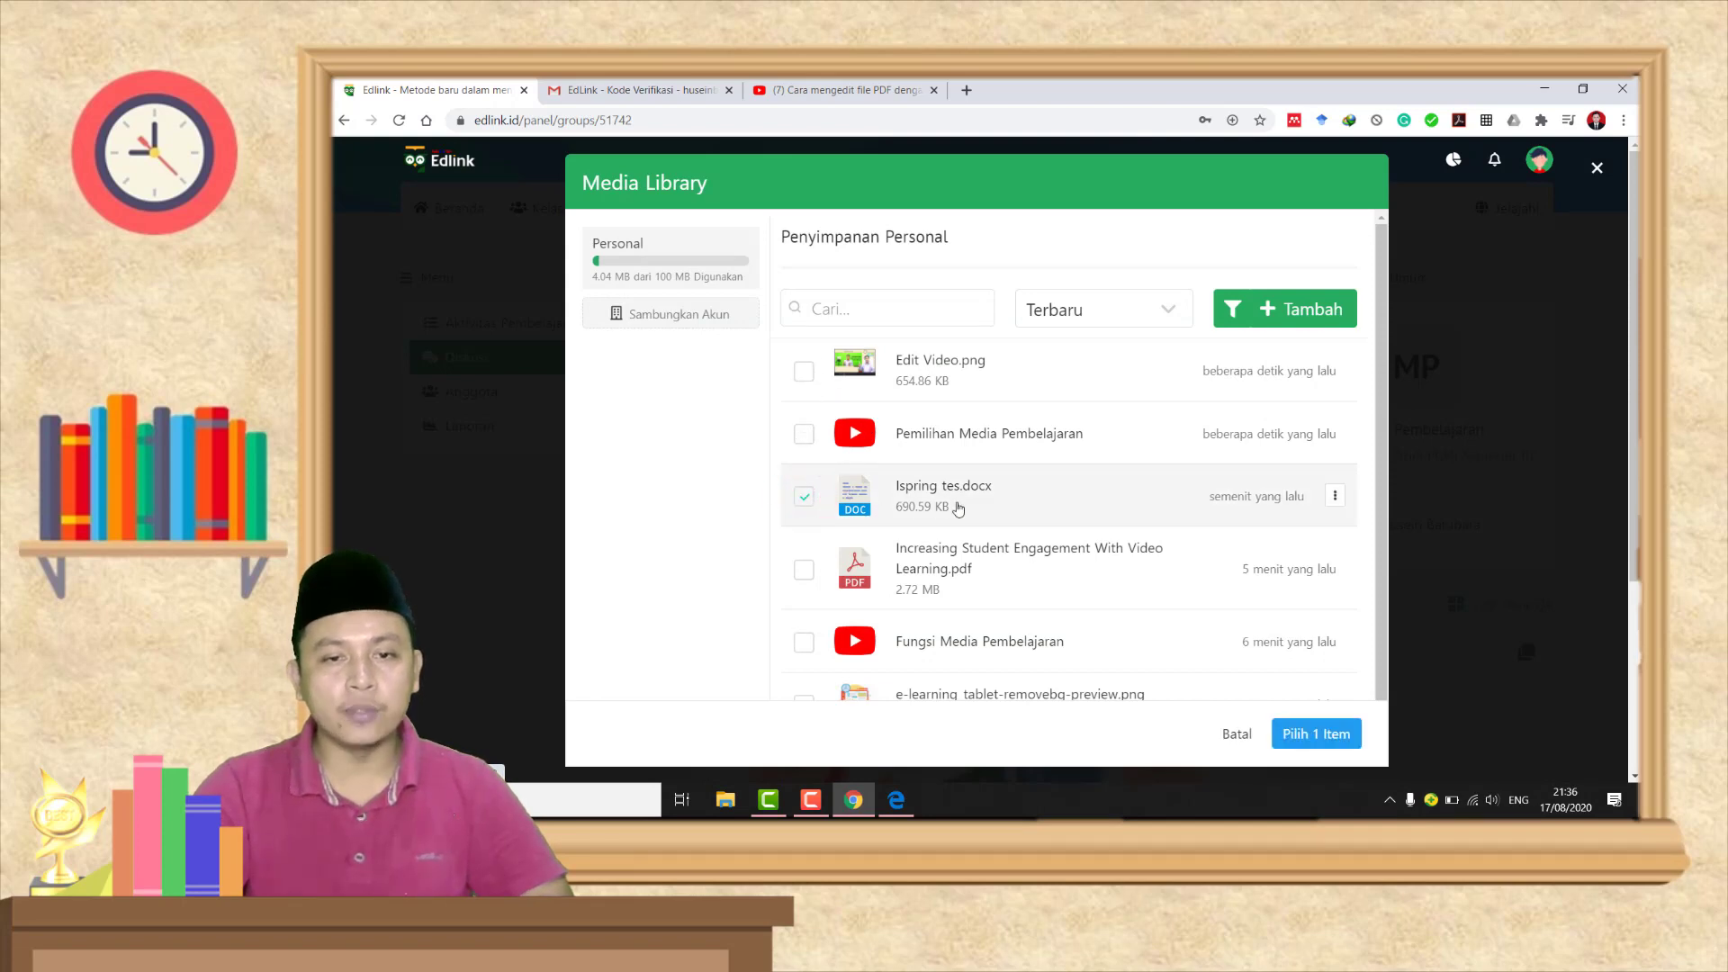
{"action": "left_click", "coordinate": [803, 435]}
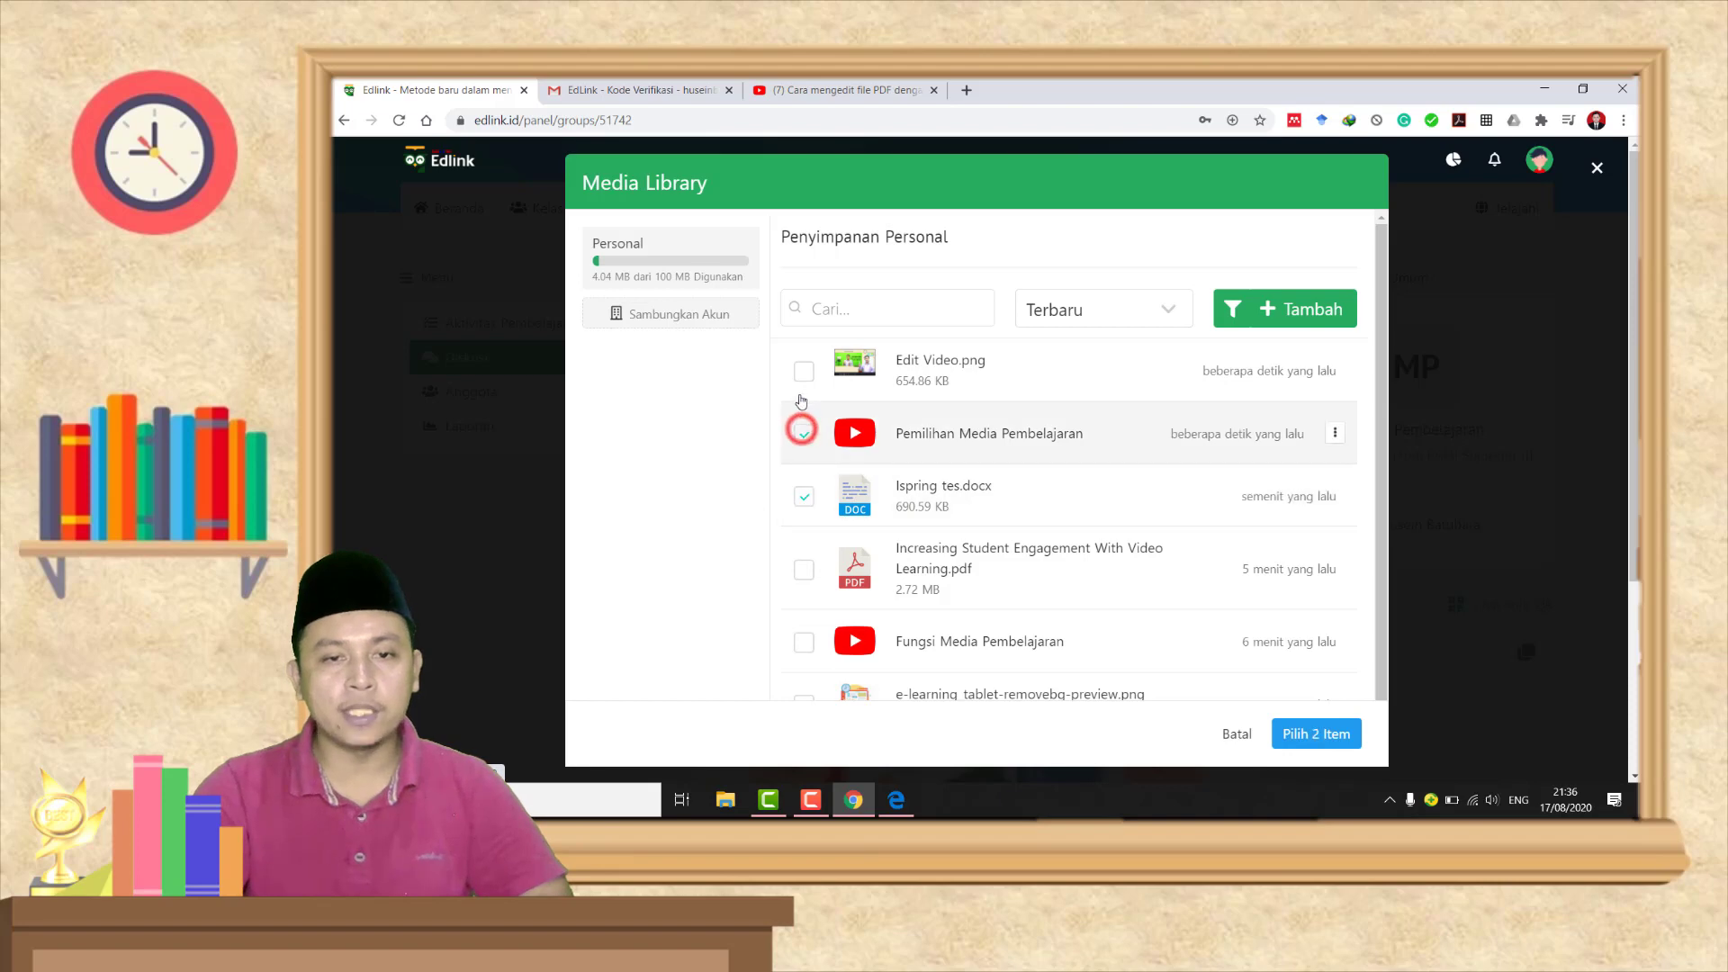
{"action": "left_click", "coordinate": [804, 370]}
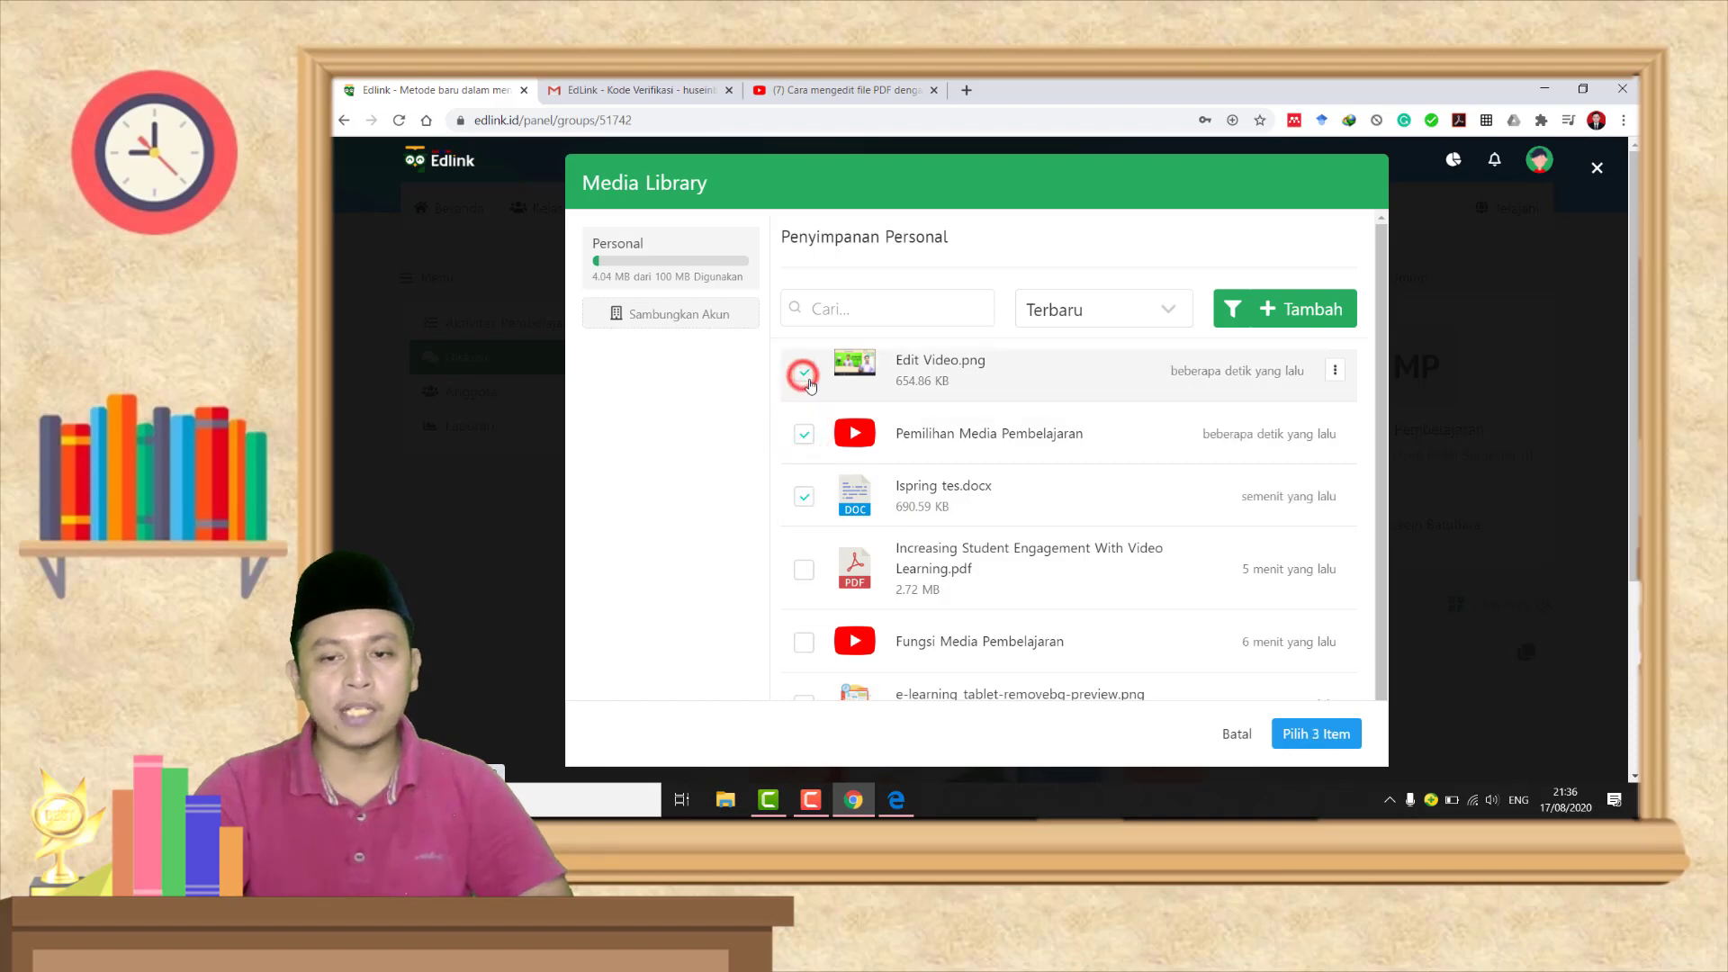
{"action": "left_click", "coordinate": [1312, 736]}
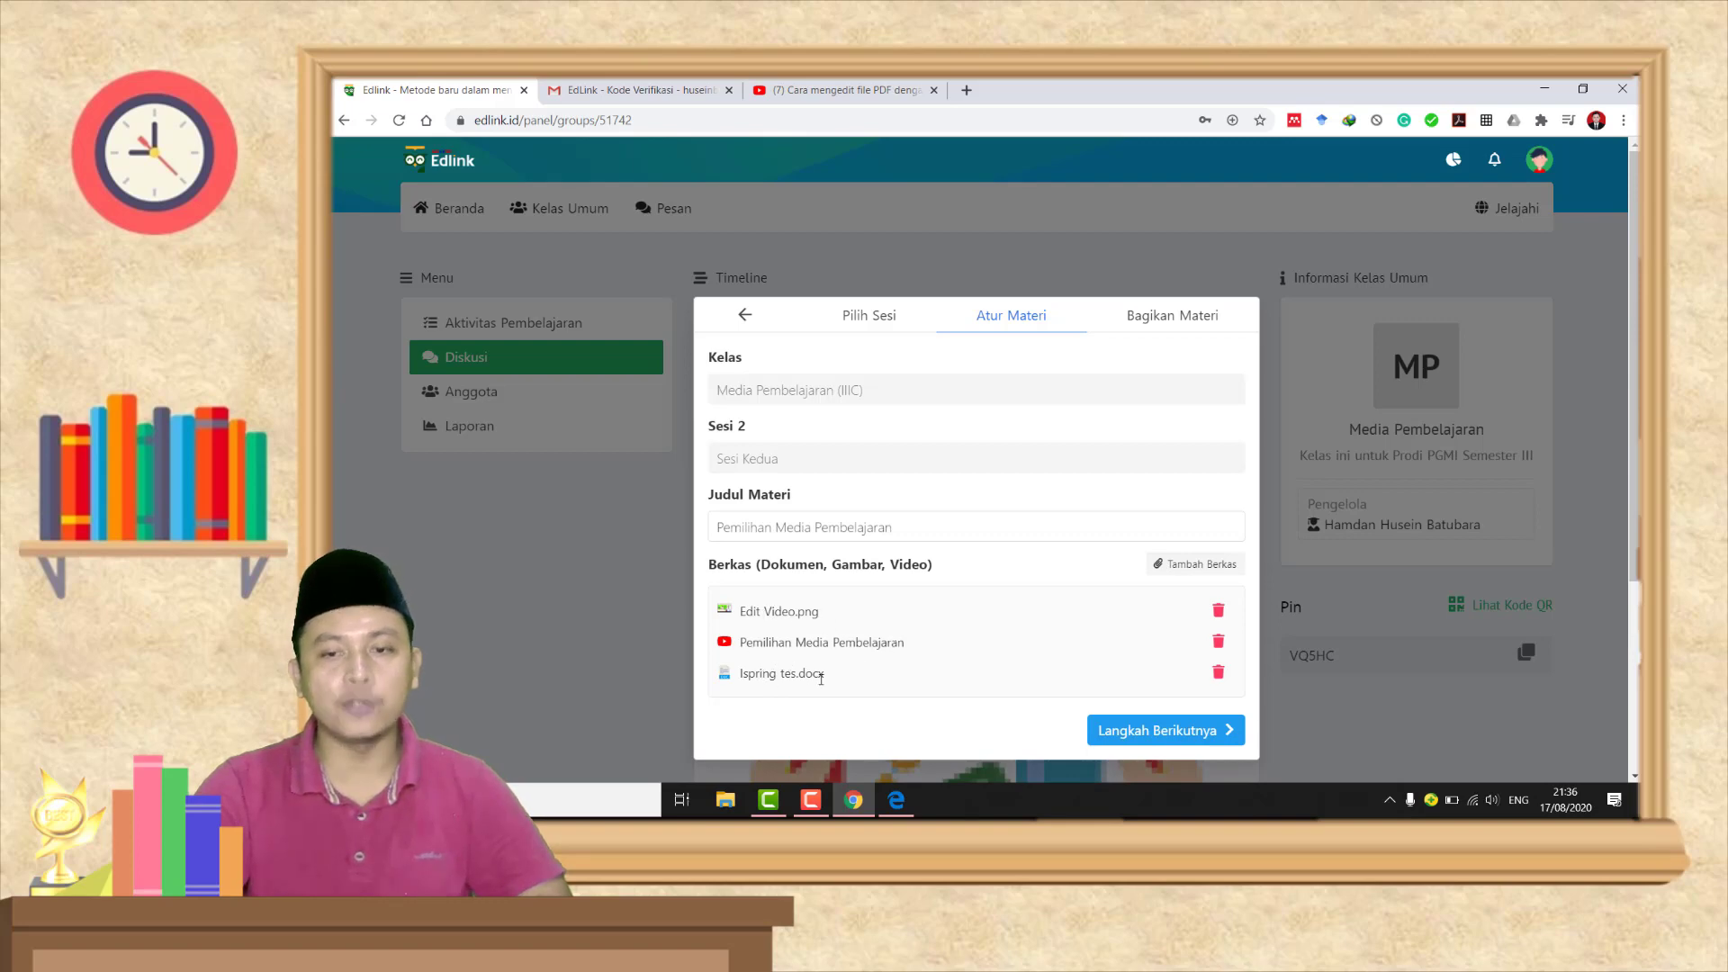
- Add the note 'Silahkan pelajari materi sesi 2 ini agar Anda bisa mengerjakan tugas dengan baik!' on the share step
{"action": "left_click", "coordinate": [1172, 742]}
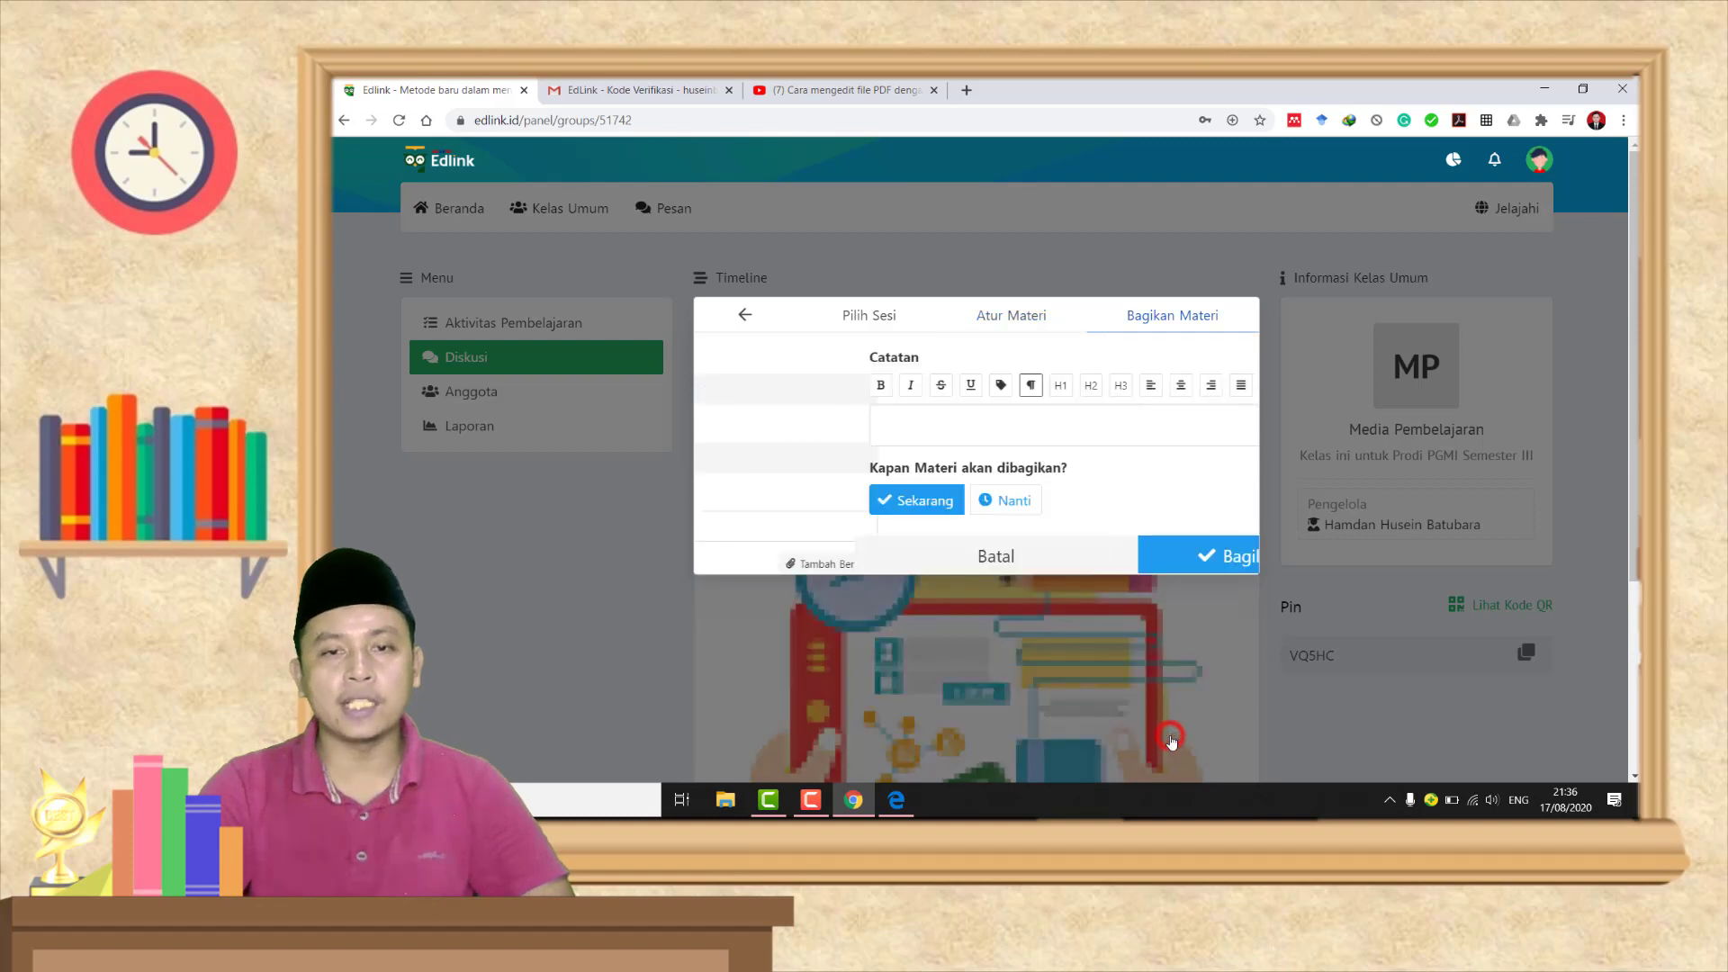
{"action": "left_click", "coordinate": [776, 423]}
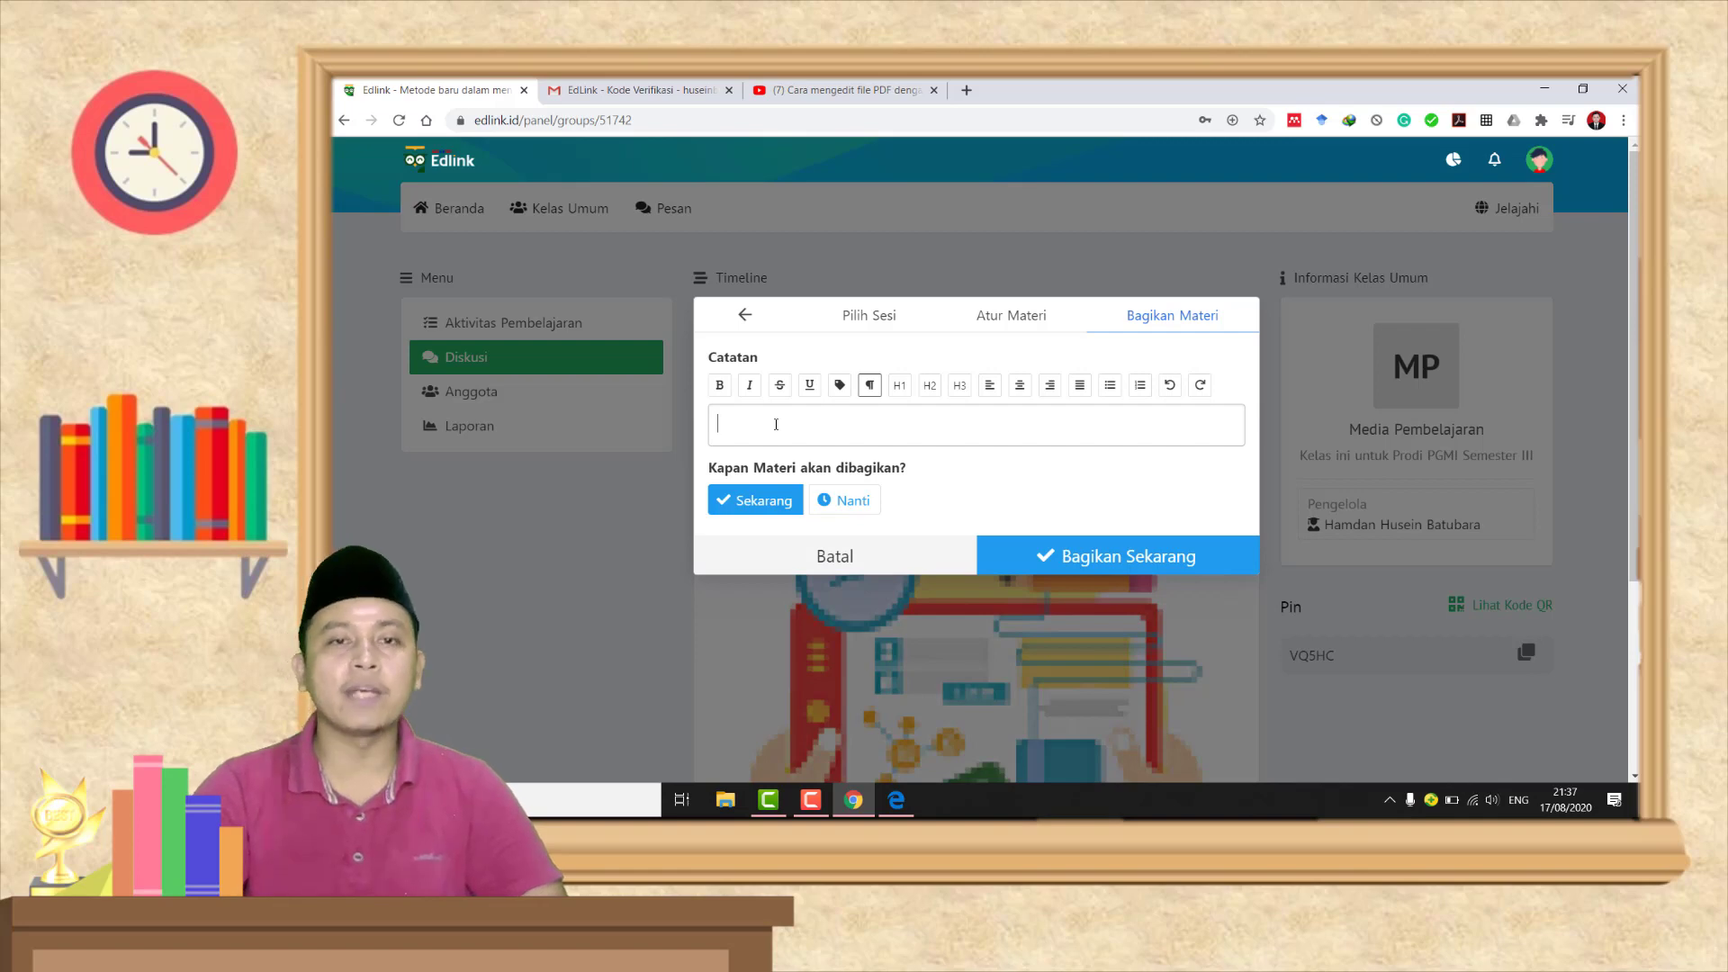
{"action": "type", "text": "Silahkan belajari materi se"}
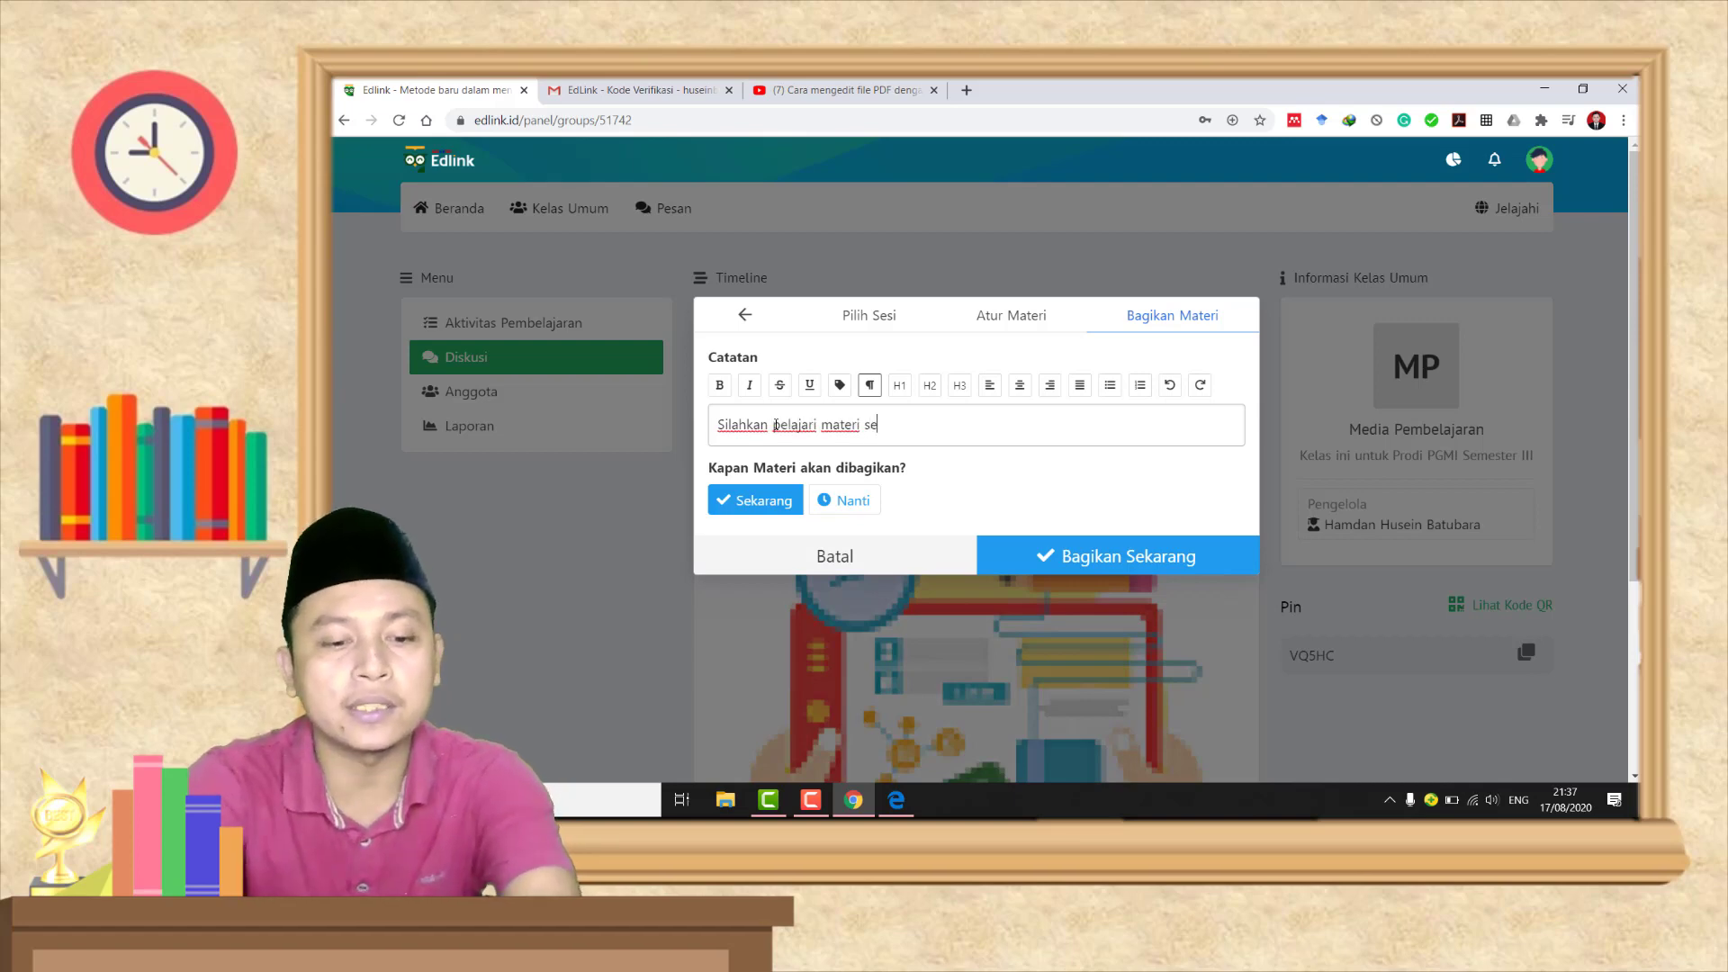
{"action": "type", "text": "si 2 ini agar Anda bisa"}
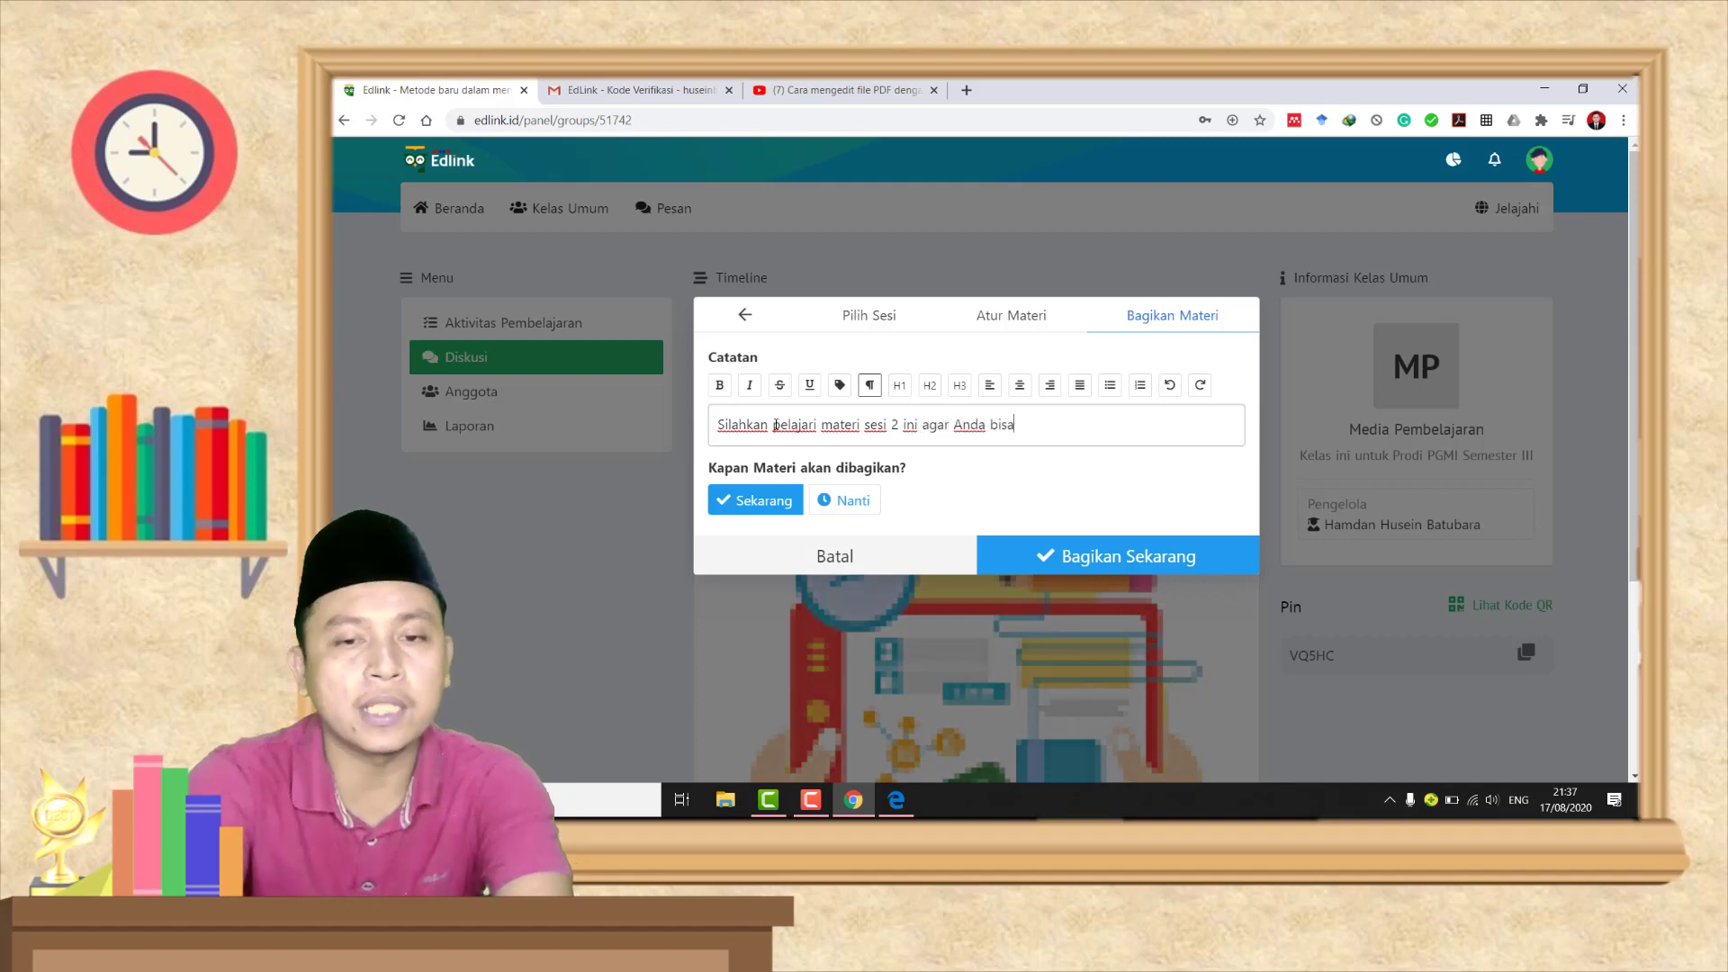
{"action": "type", "text": " meng"}
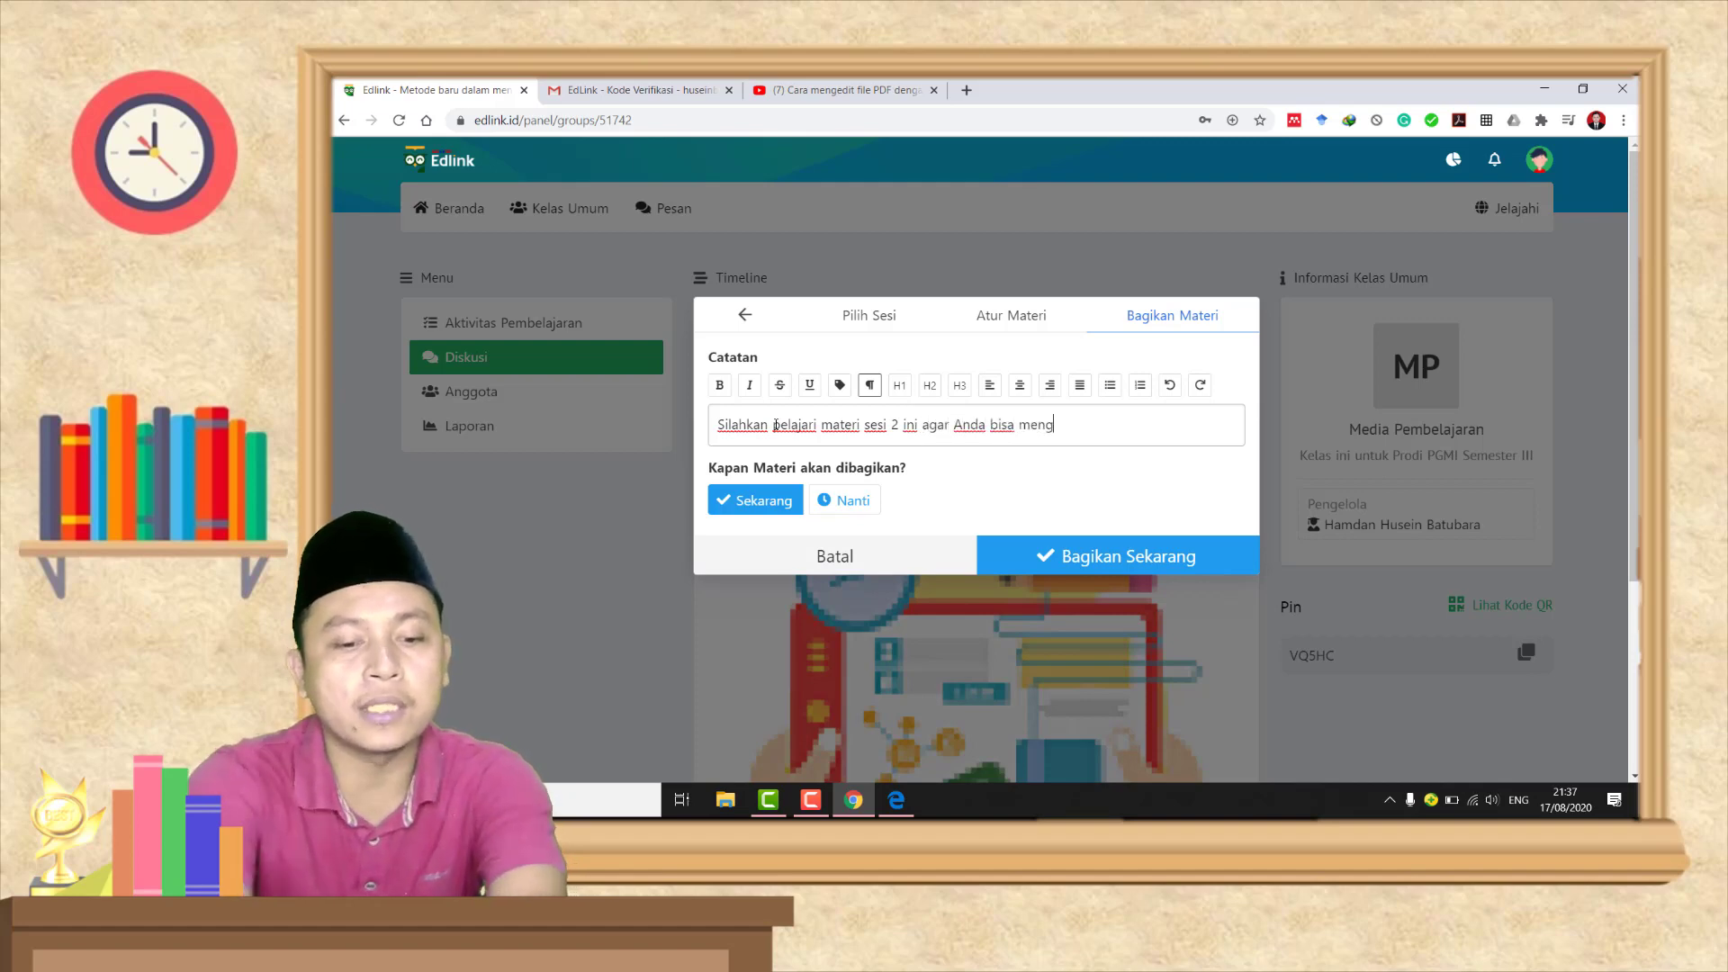
{"action": "type", "text": "erjakan tugas dengan baik!"}
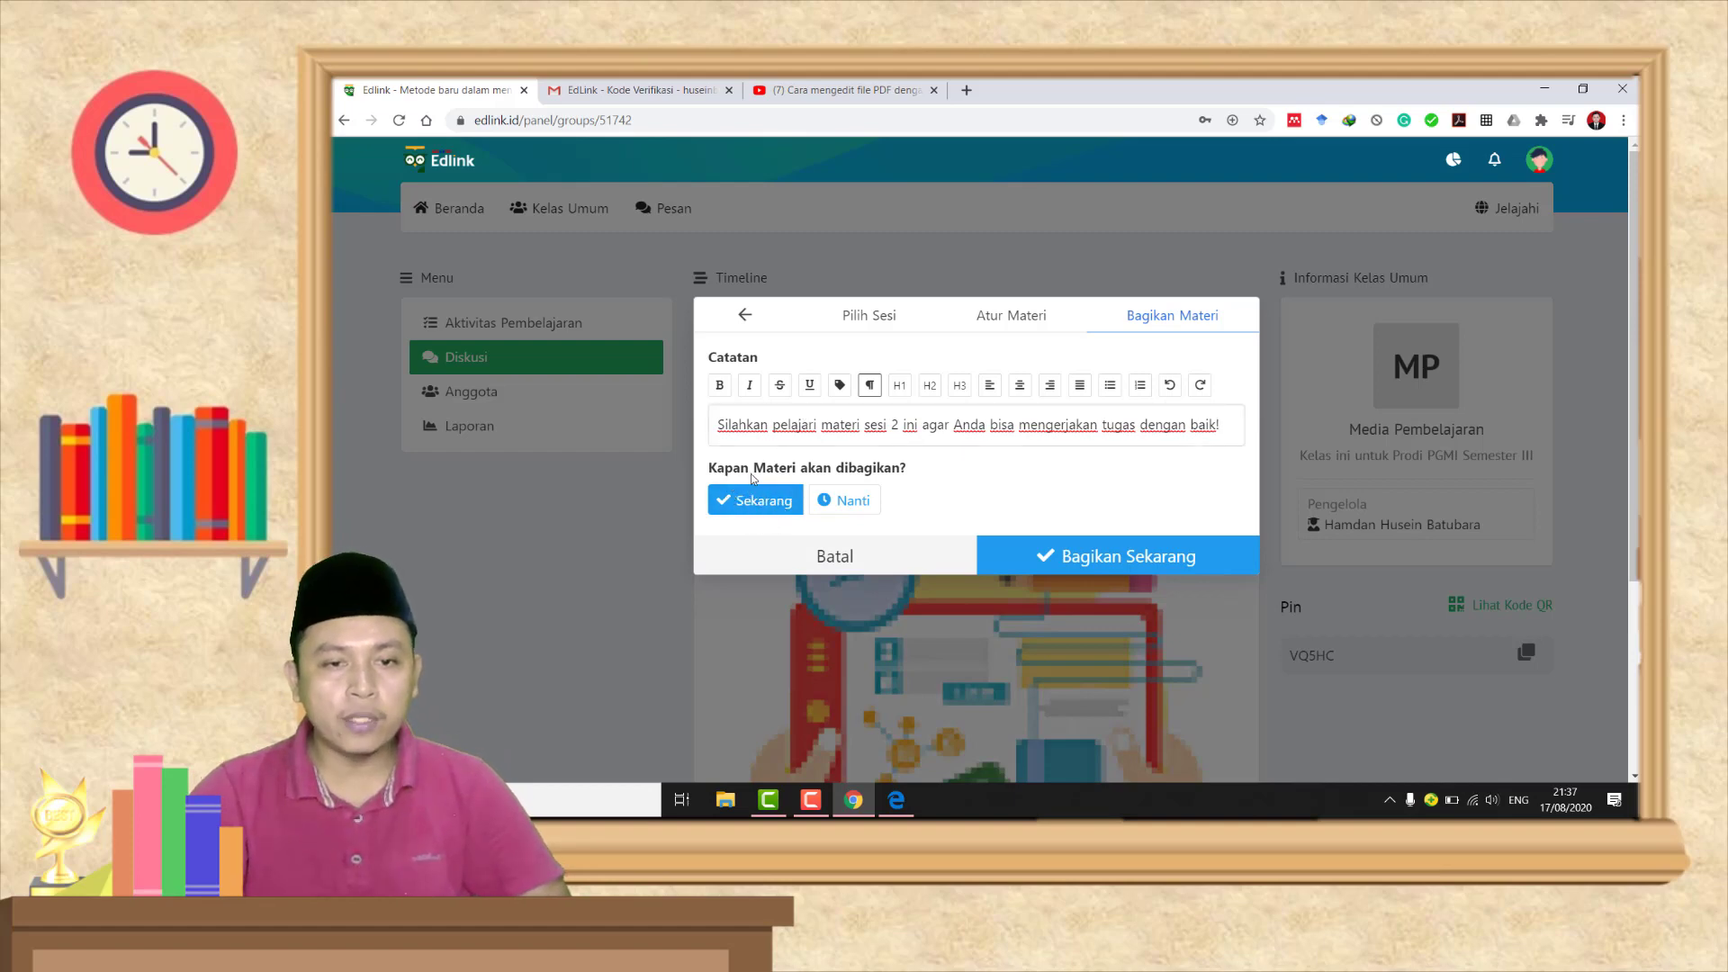
{"action": "left_click", "coordinate": [760, 503]}
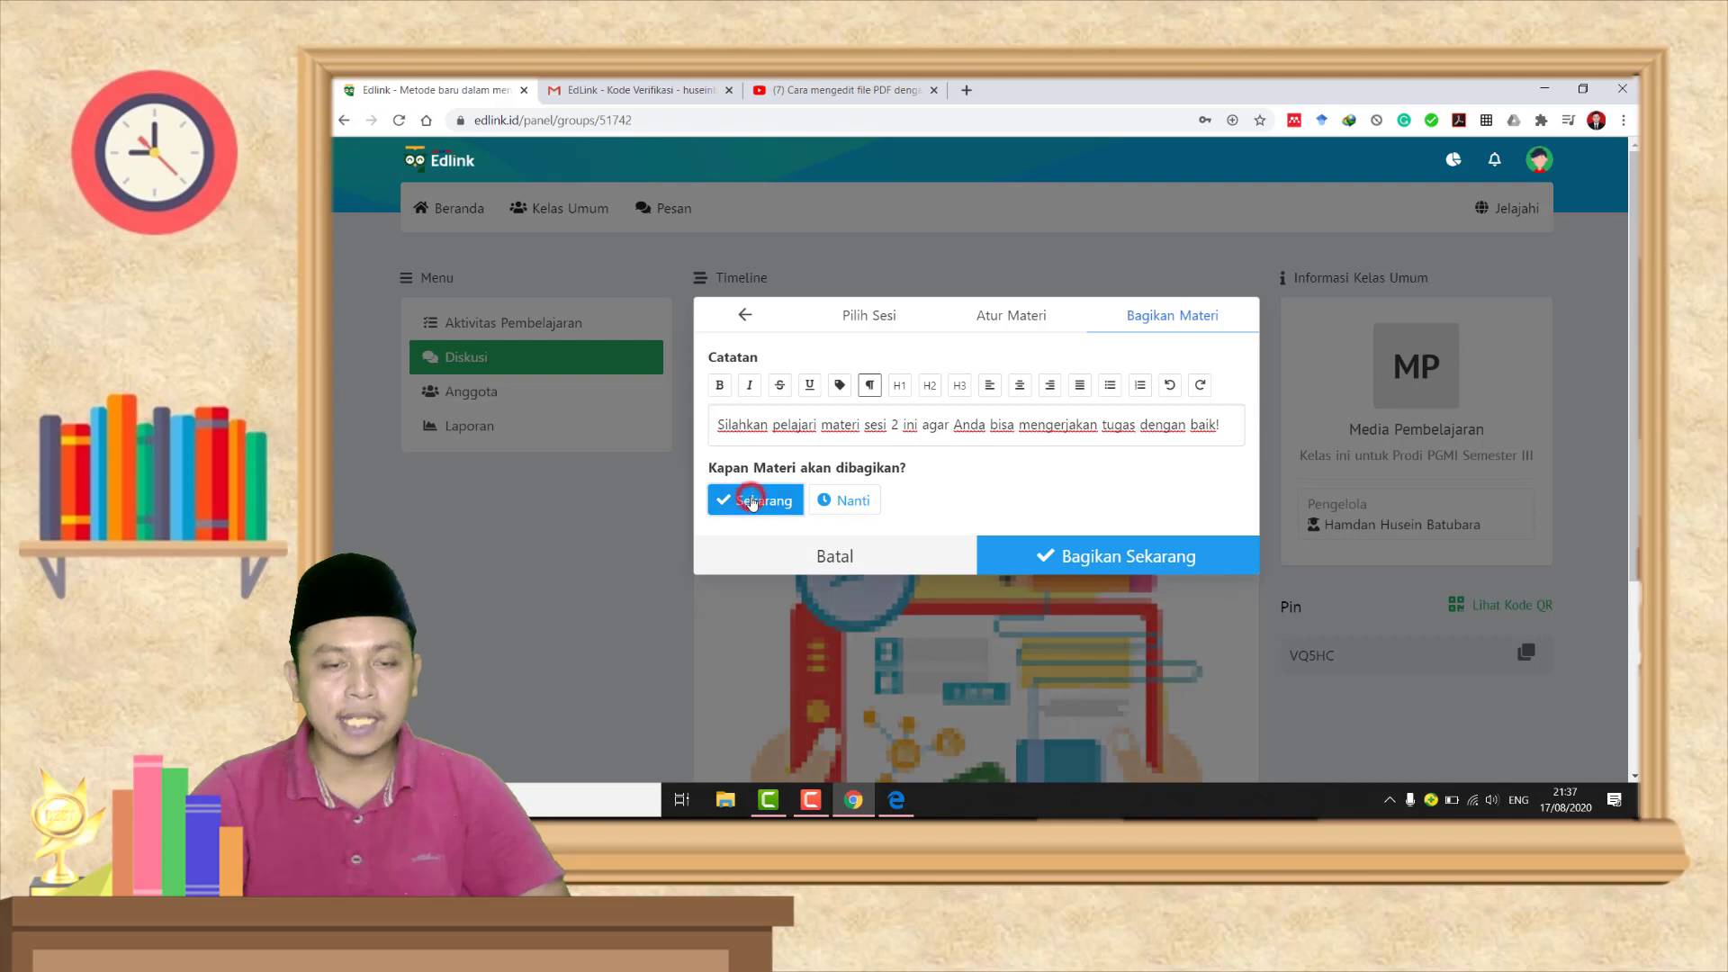
- Choose to share later and set the share date to 16 September 2020
{"action": "left_click", "coordinate": [866, 504]}
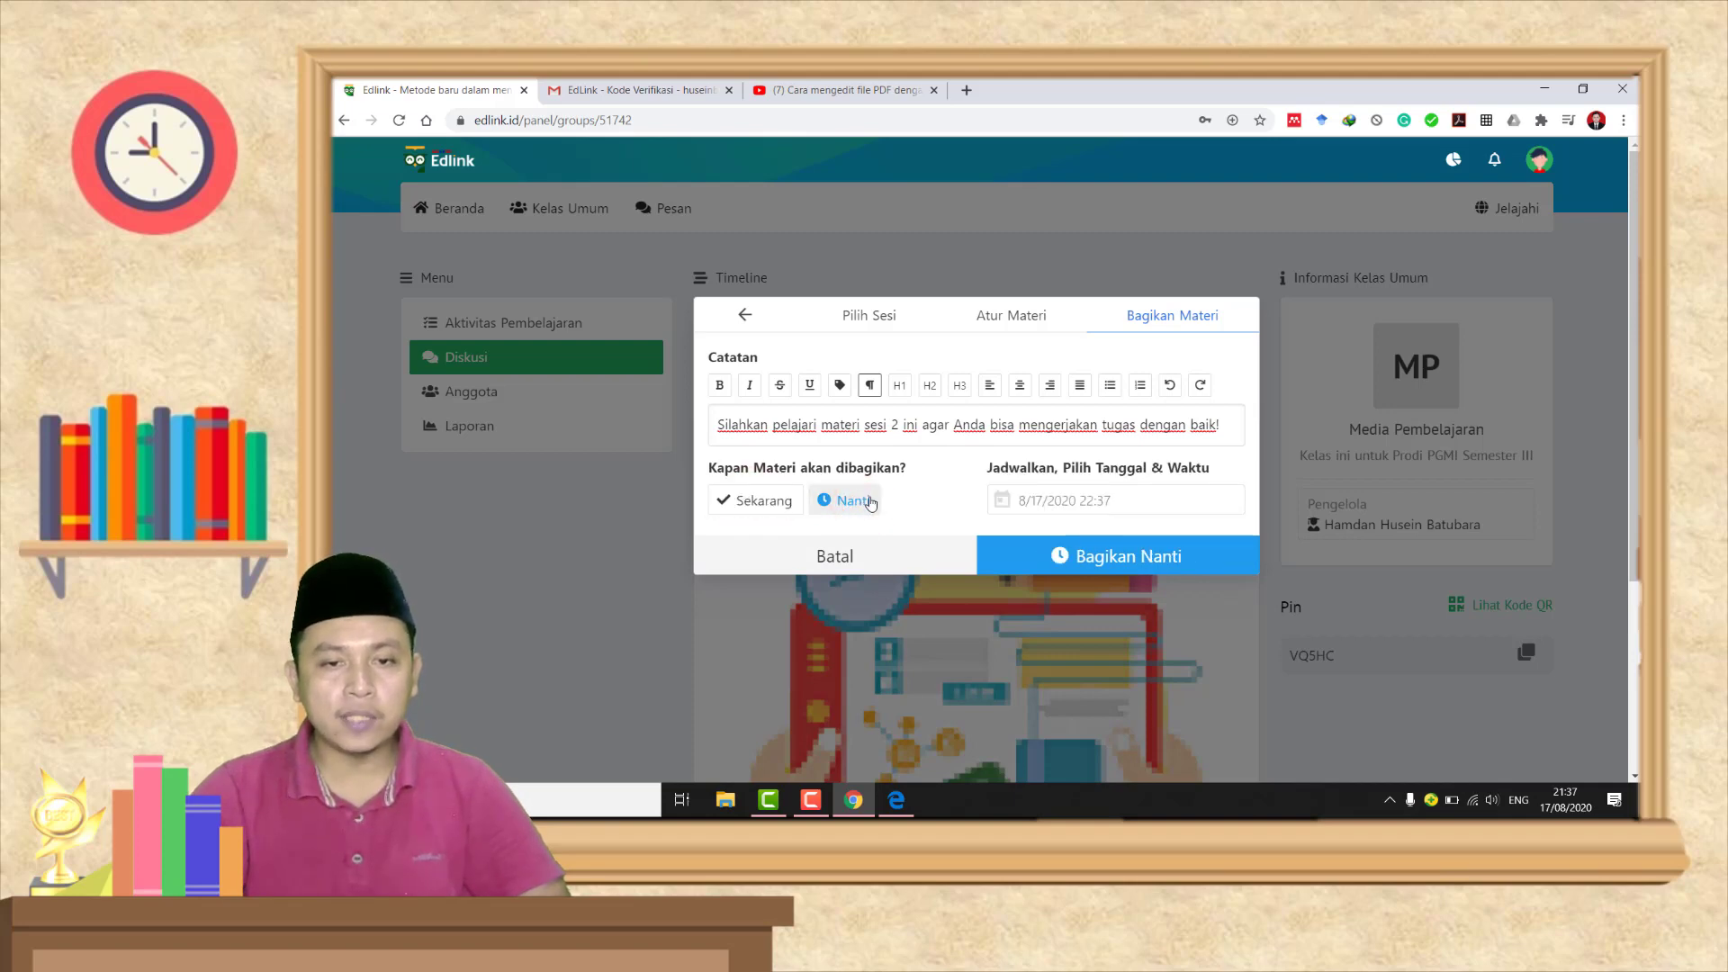
{"action": "left_click", "coordinate": [1095, 507]}
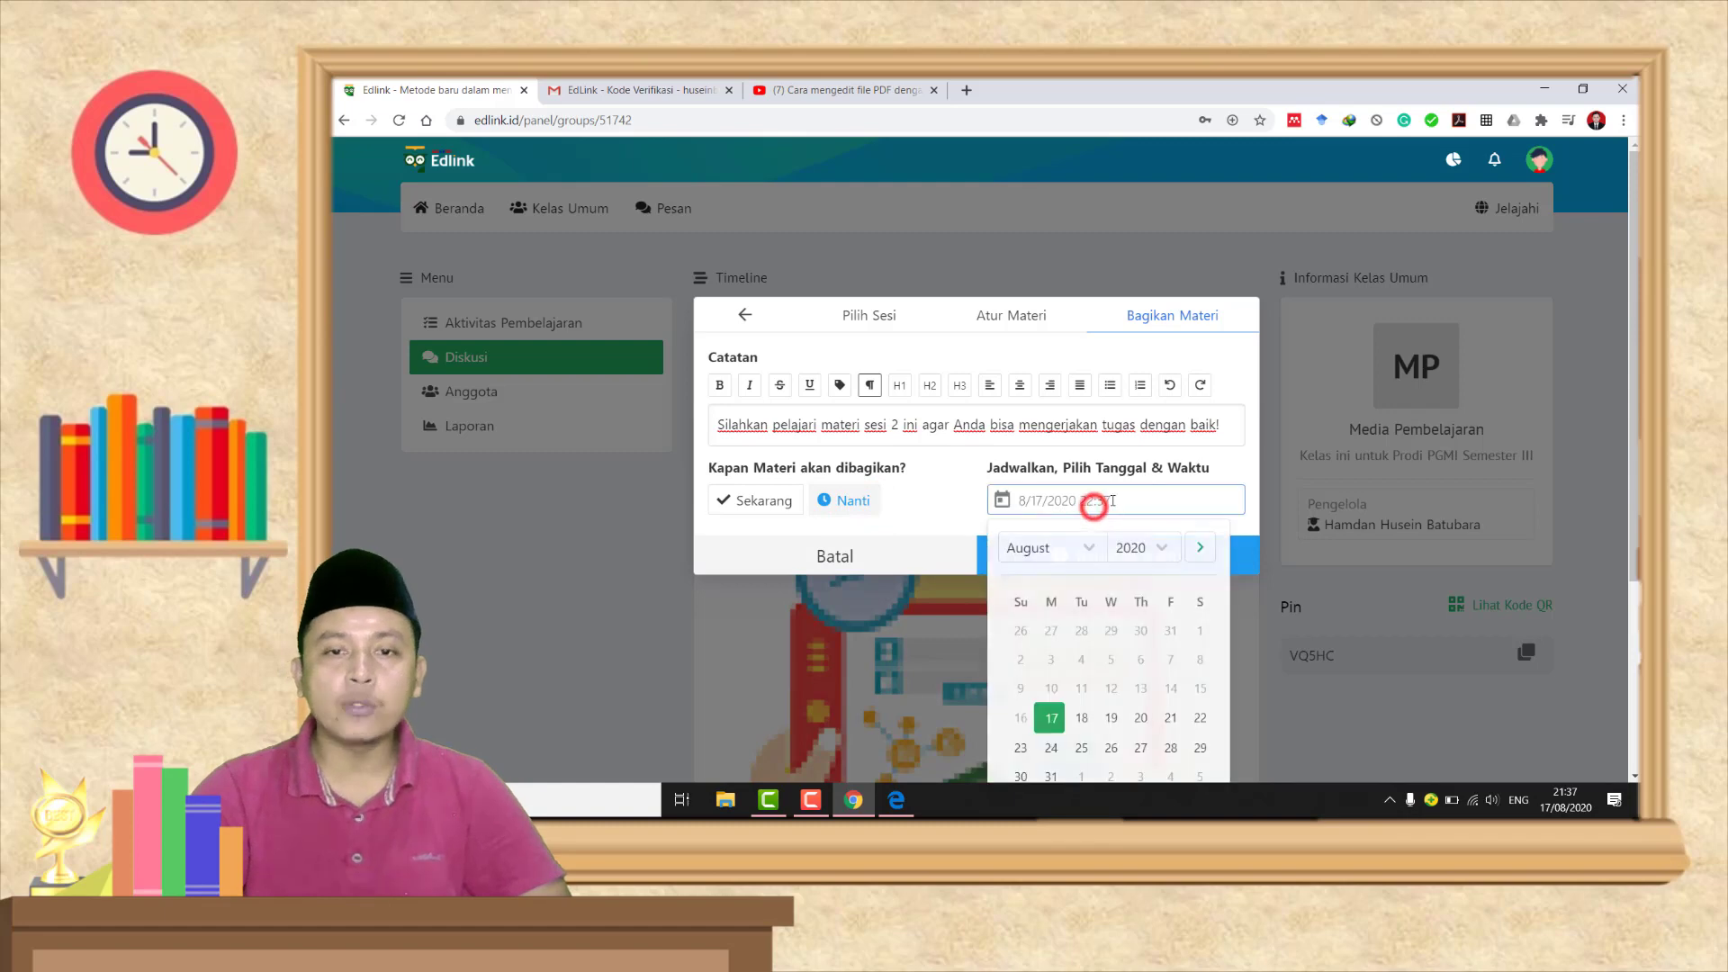
{"action": "left_click", "coordinate": [1113, 720]}
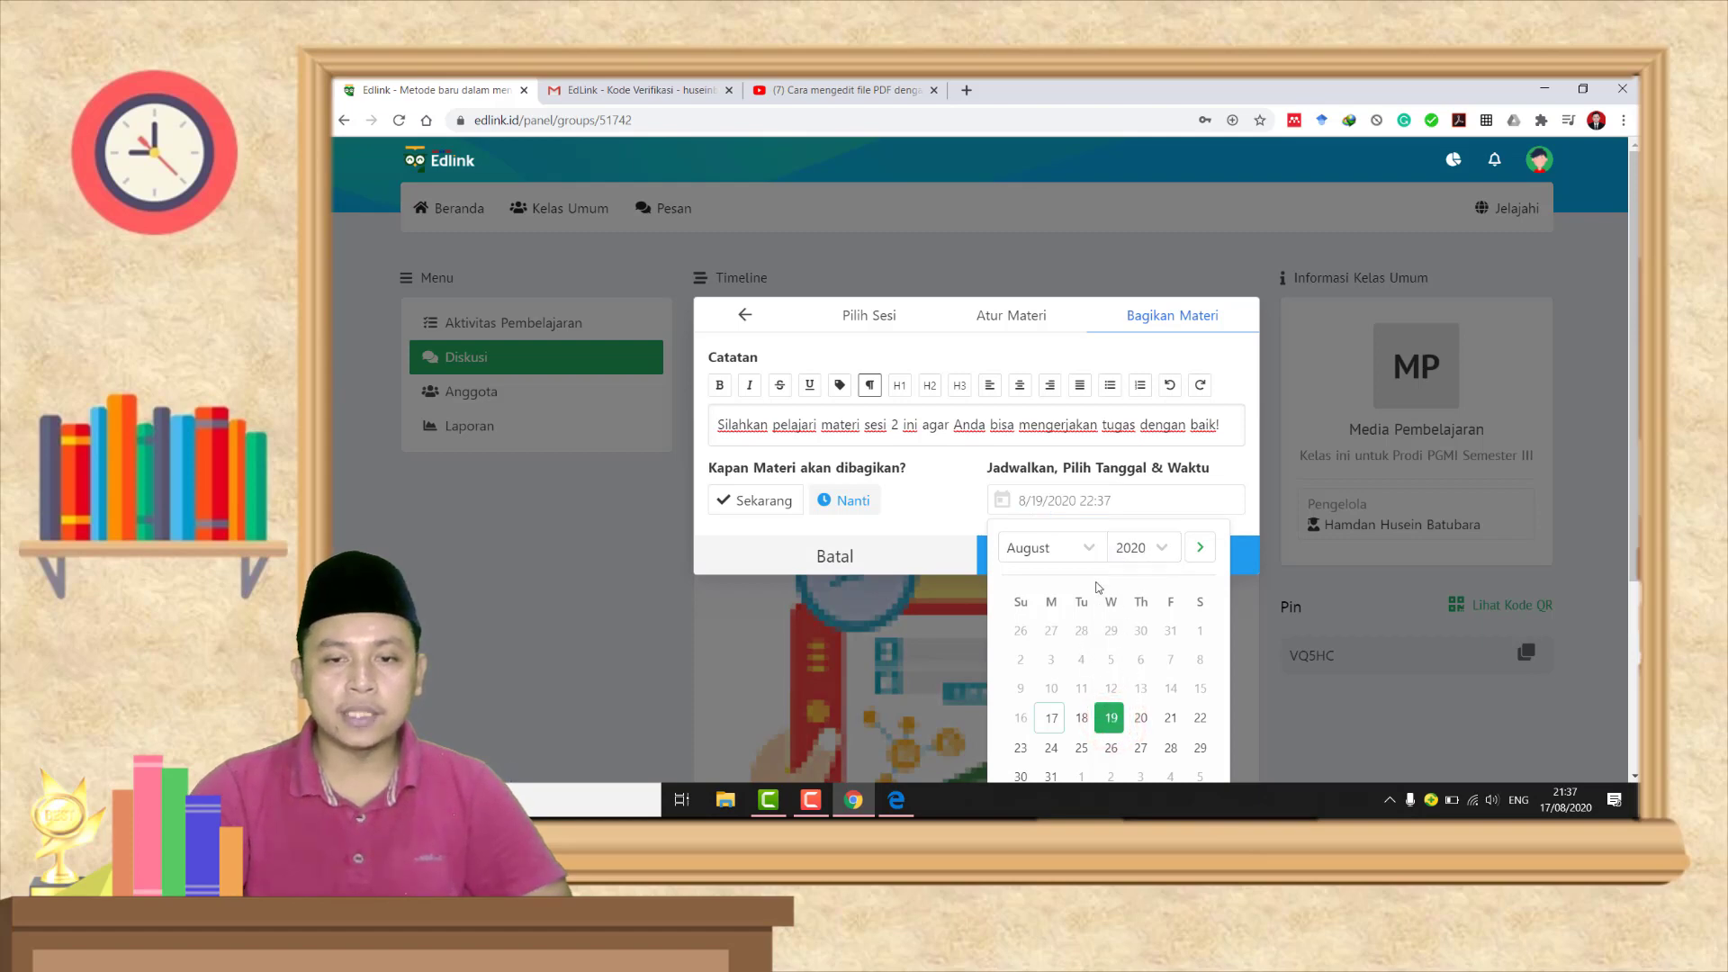
{"action": "left_click", "coordinate": [1089, 547]}
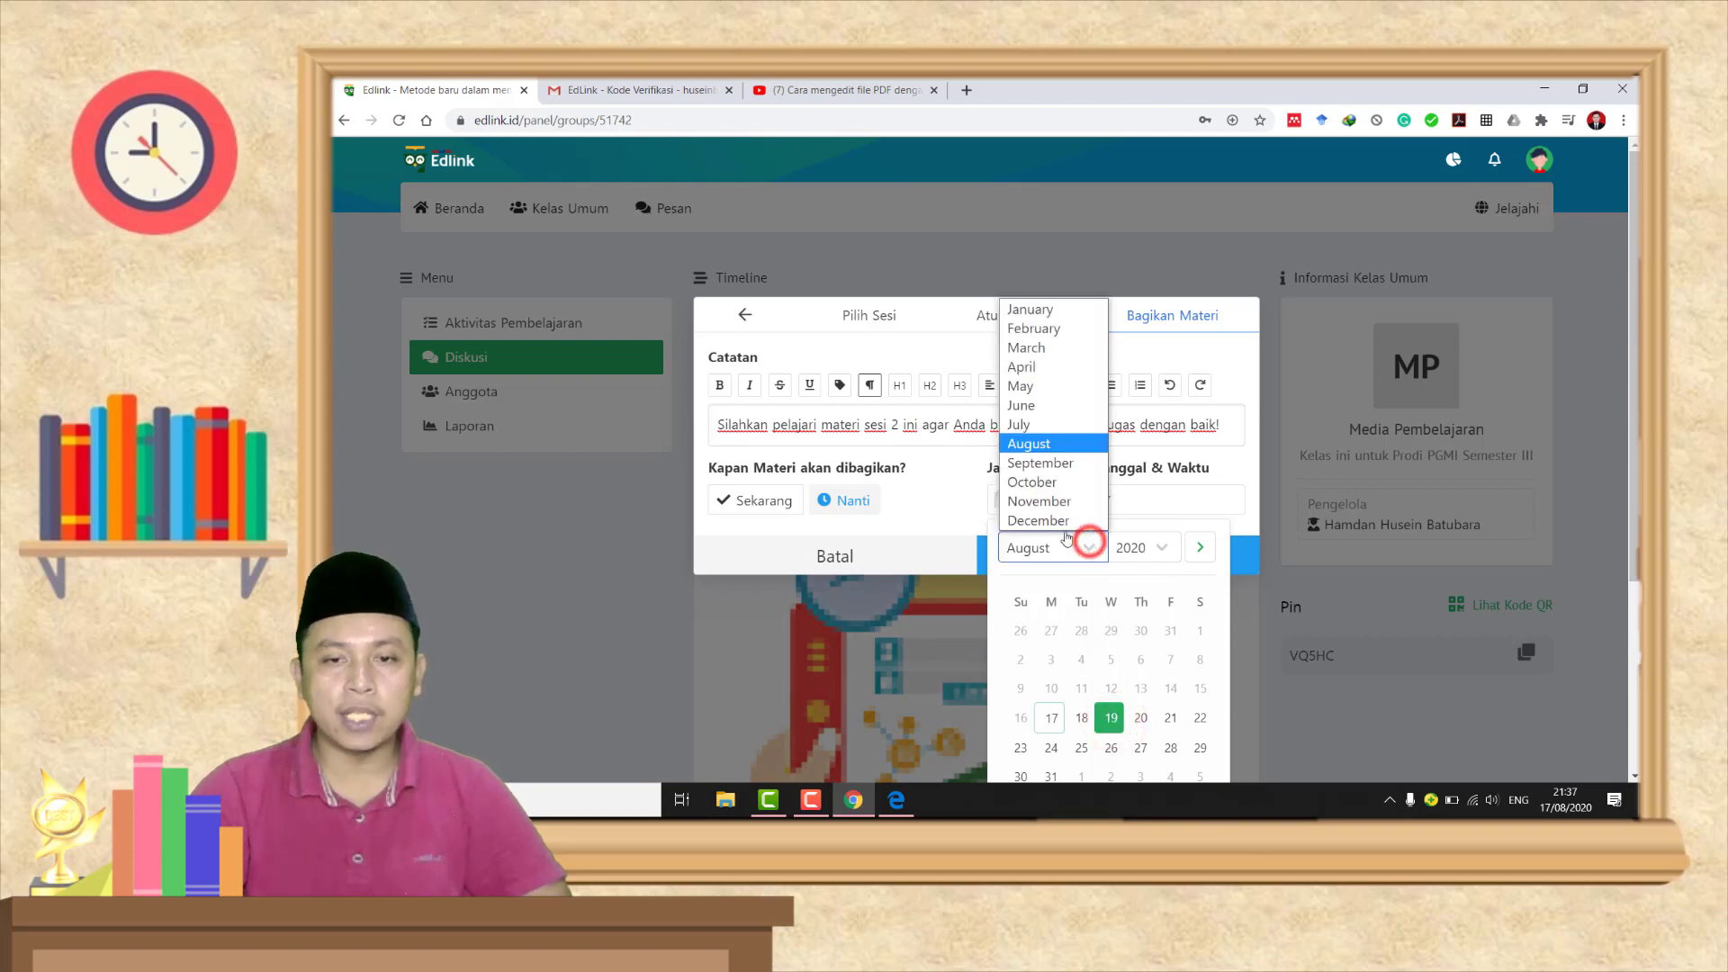
{"action": "left_click", "coordinate": [1041, 462]}
{"action": "left_click", "coordinate": [1131, 690]}
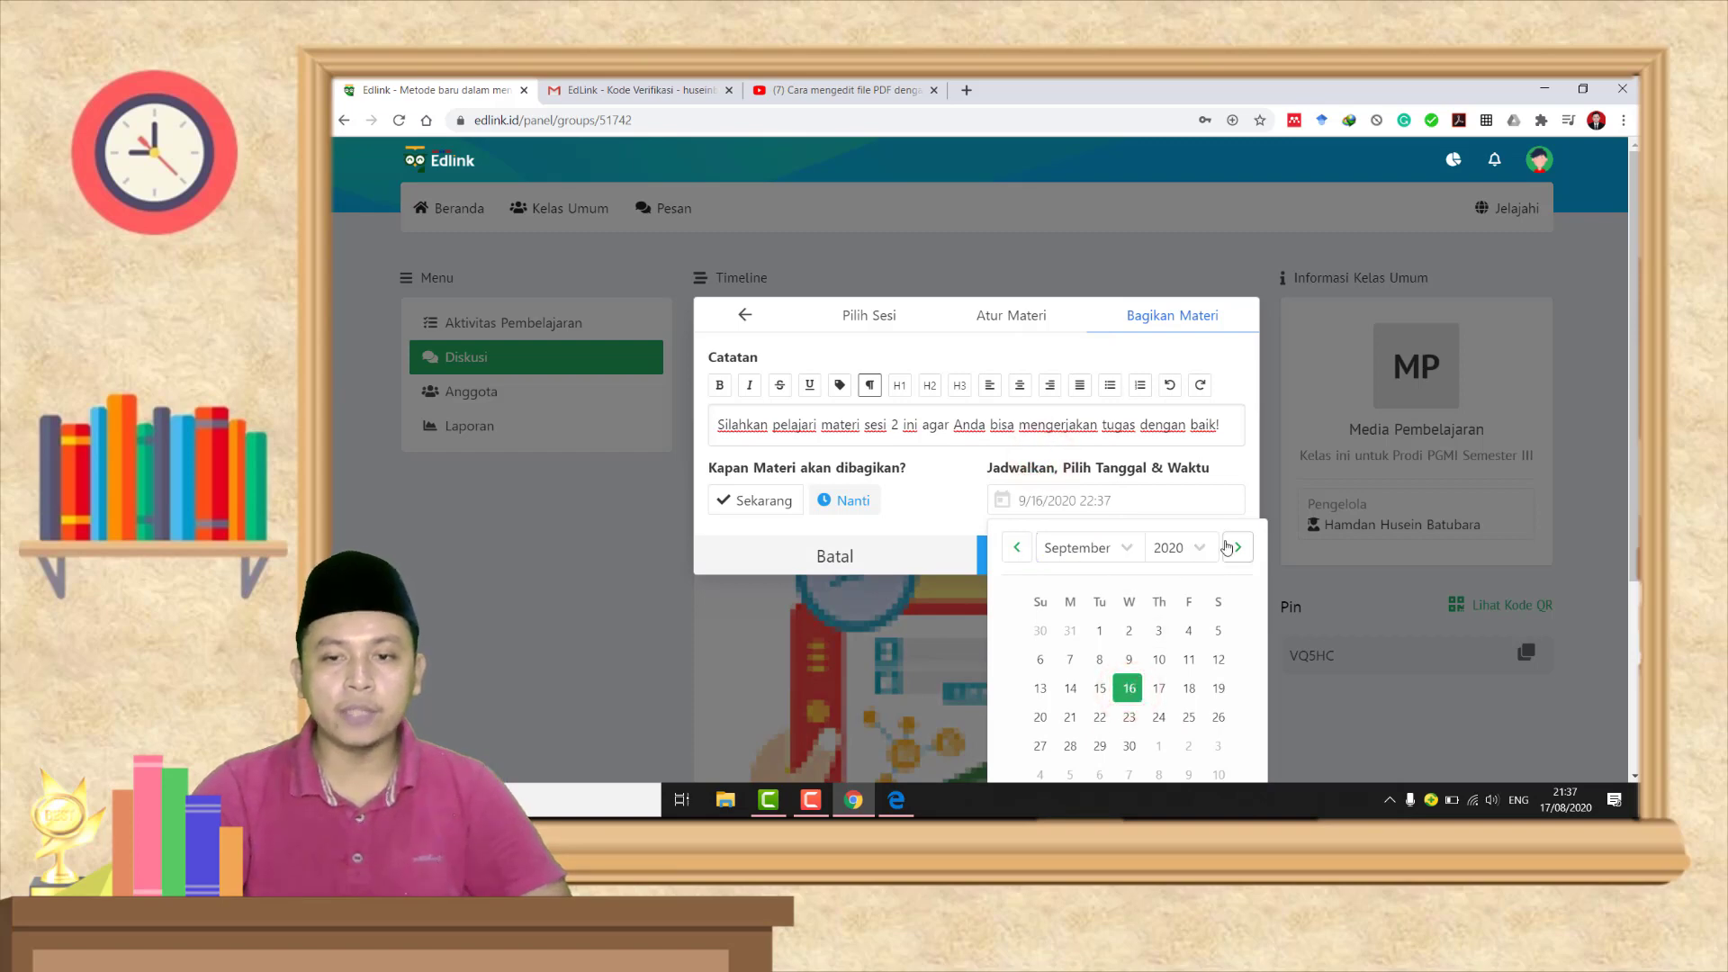
- Set the share time to 08:00 and confirm with Bagikan Nanti
{"action": "left_click", "coordinate": [1212, 501]}
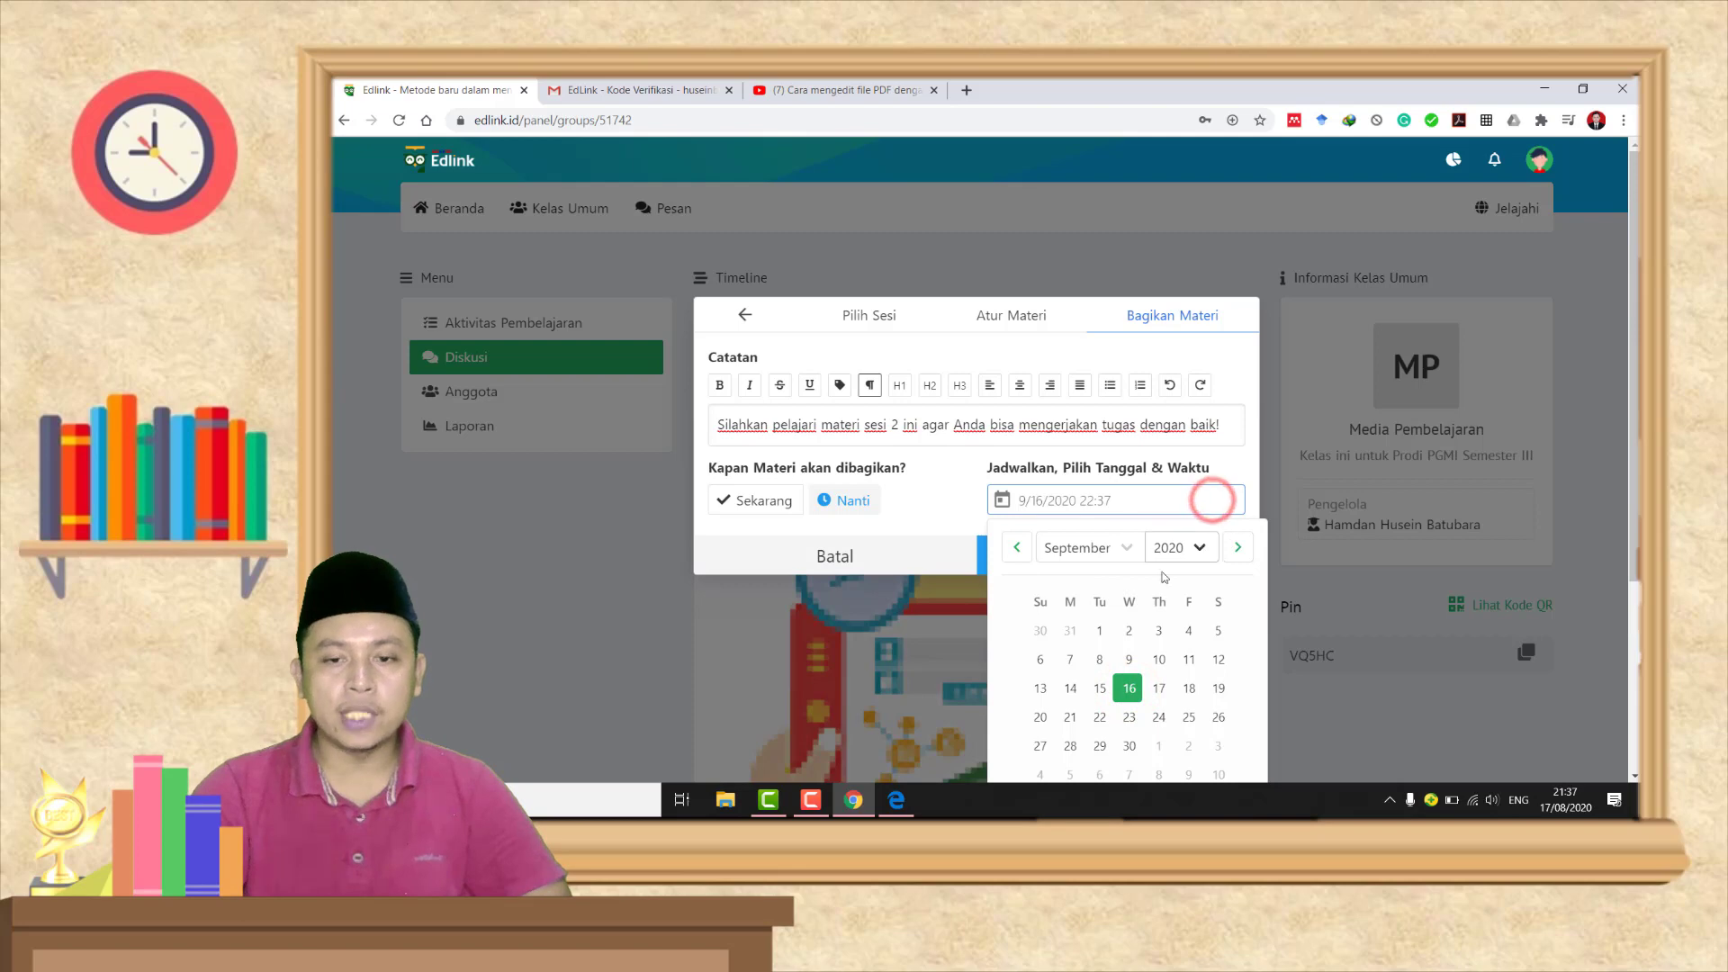
{"action": "scroll", "coordinate": [1161, 691], "scroll_direction": "down", "scroll_amount": 3}
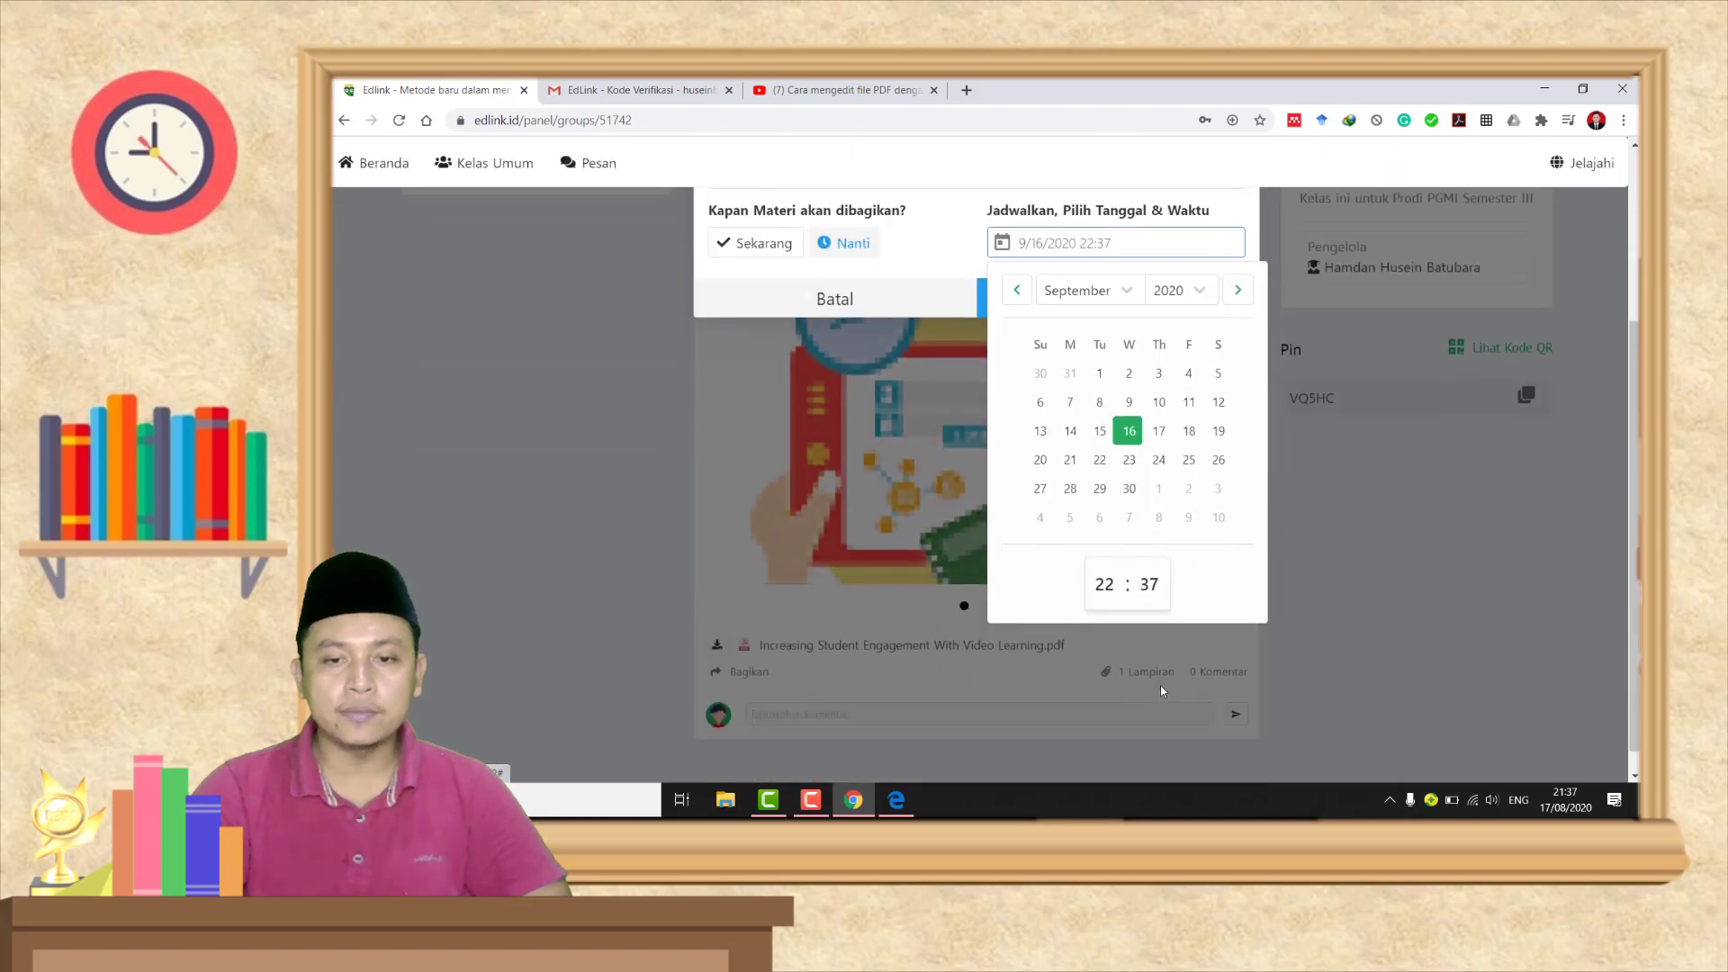
{"action": "left_click", "coordinate": [1106, 585]}
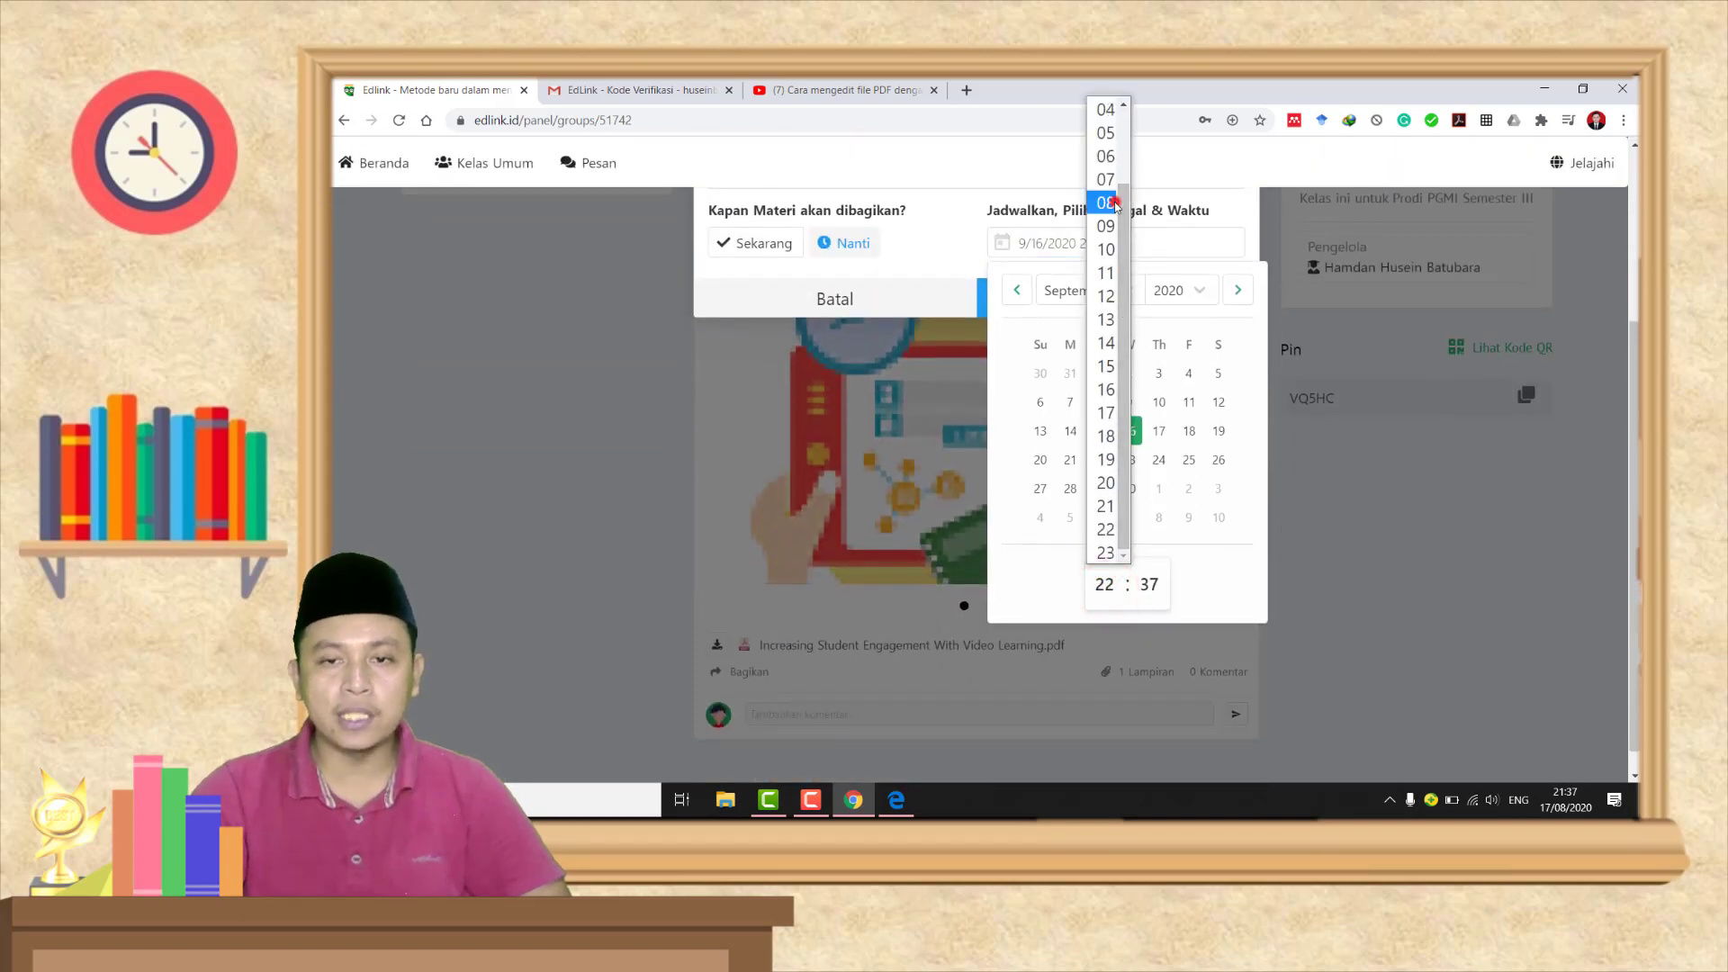
{"action": "left_click", "coordinate": [1116, 203]}
{"action": "left_click", "coordinate": [1148, 584]}
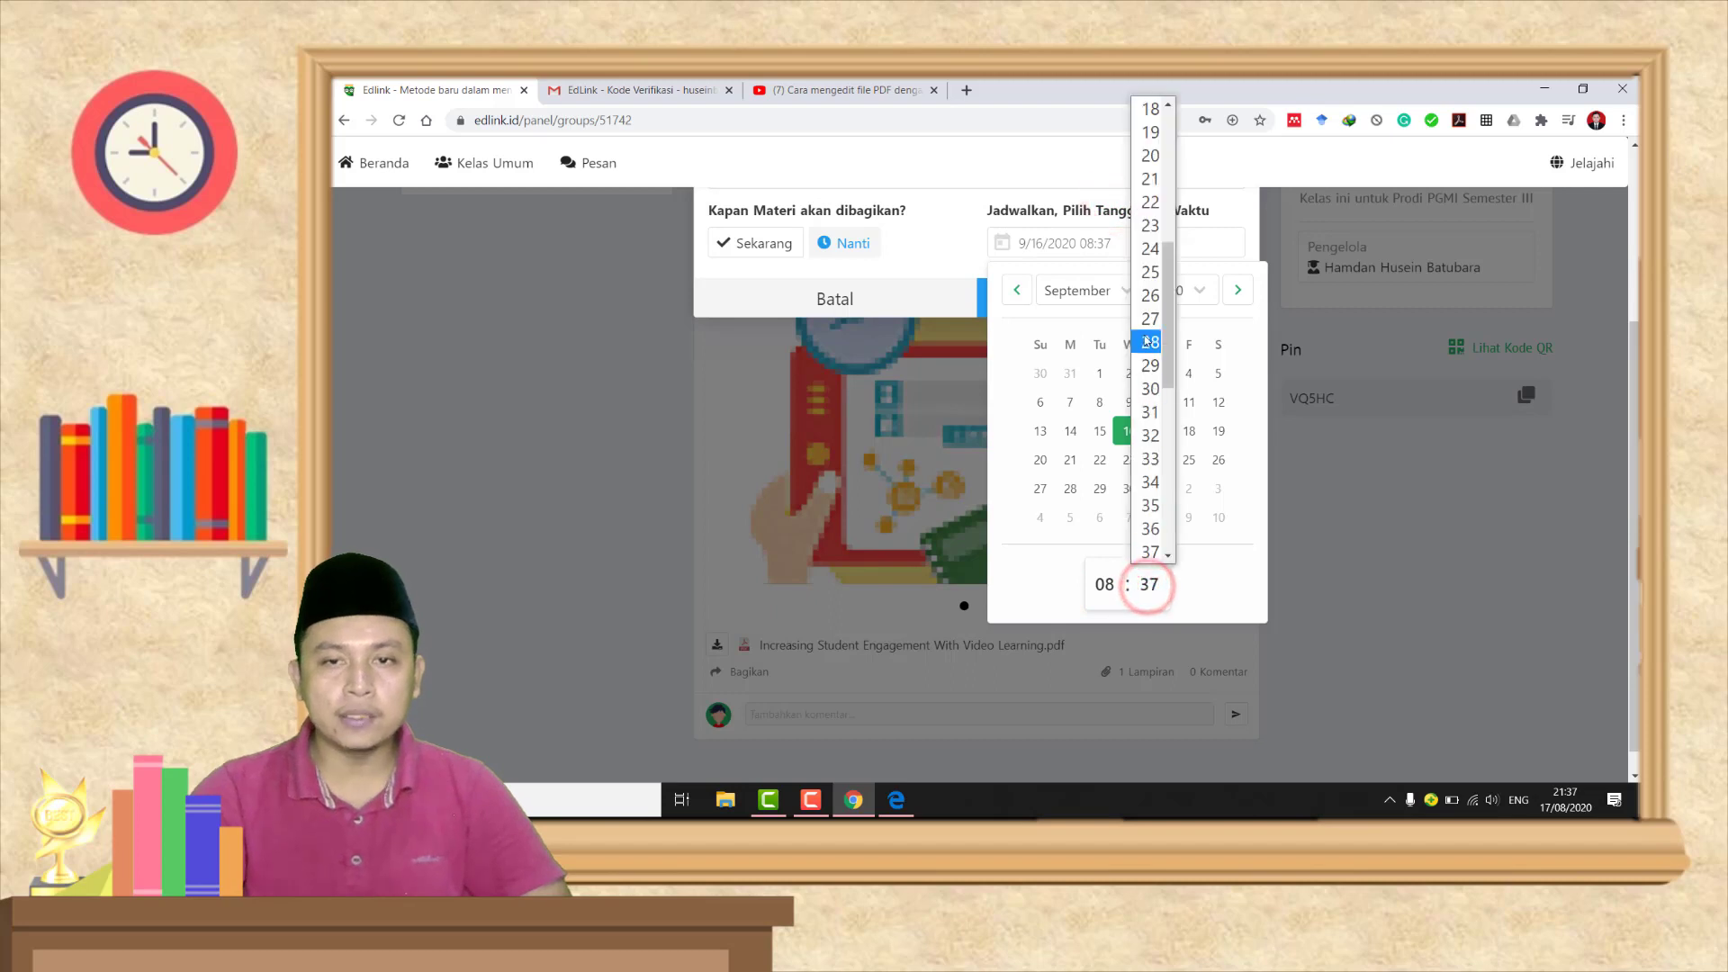
{"action": "scroll", "coordinate": [1146, 339], "scroll_direction": "up", "scroll_amount": 6}
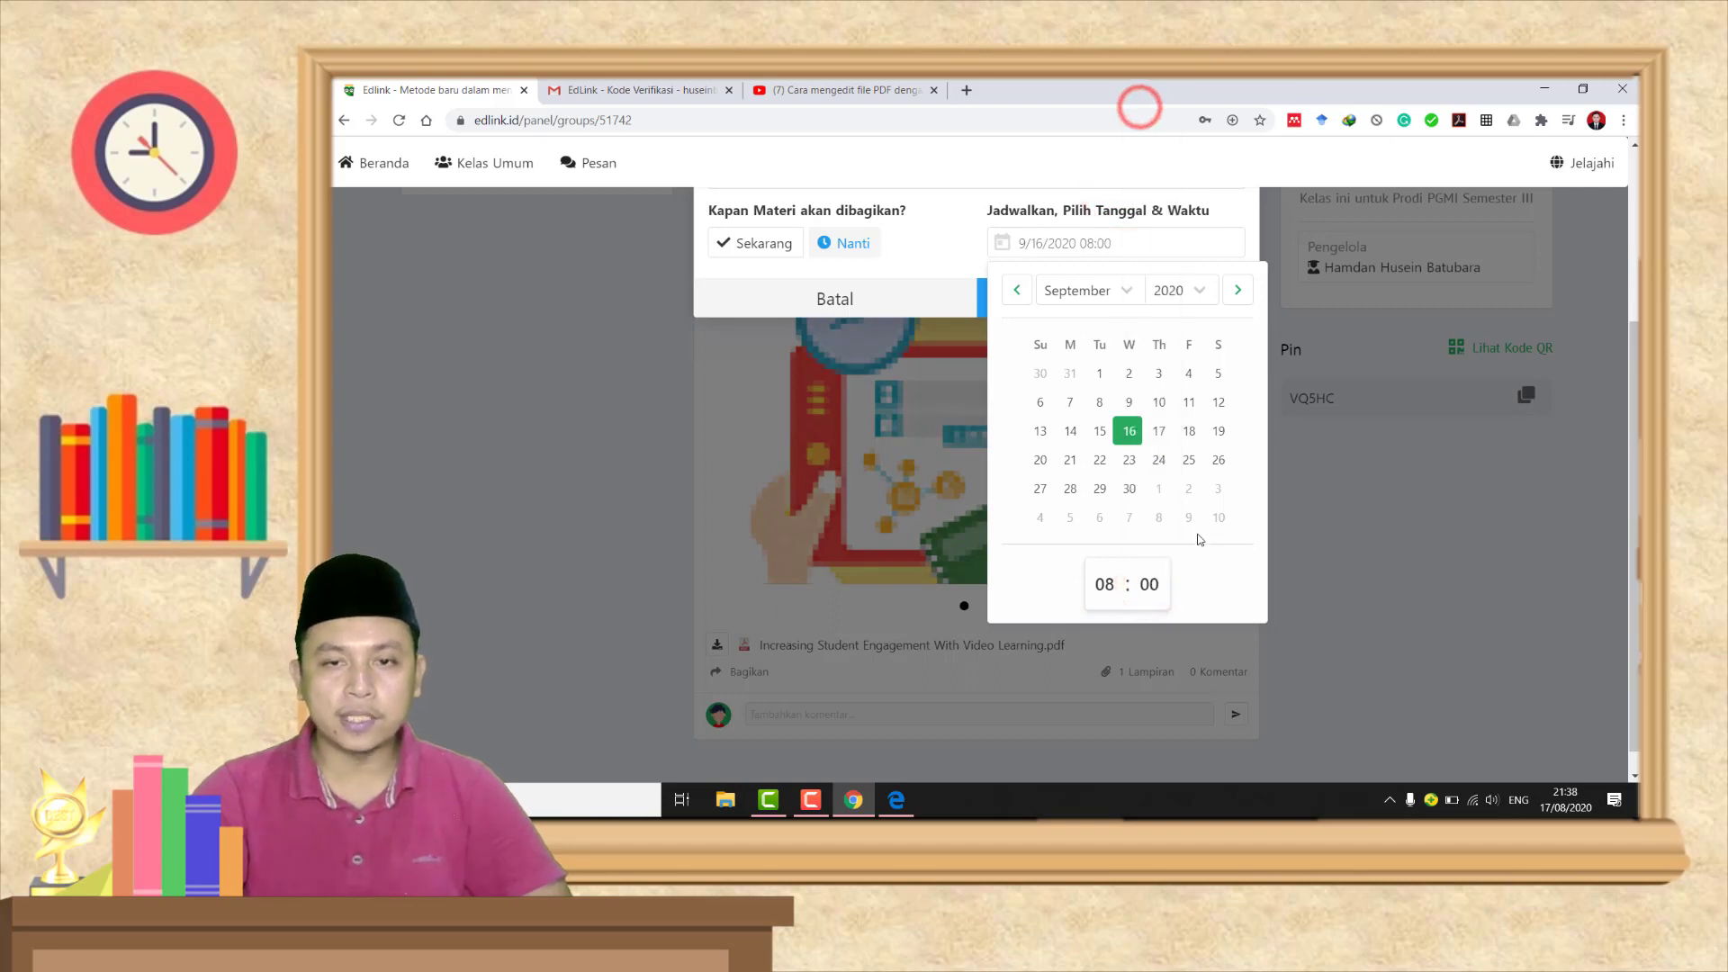
{"action": "scroll", "coordinate": [930, 453], "scroll_direction": "up", "scroll_amount": 2}
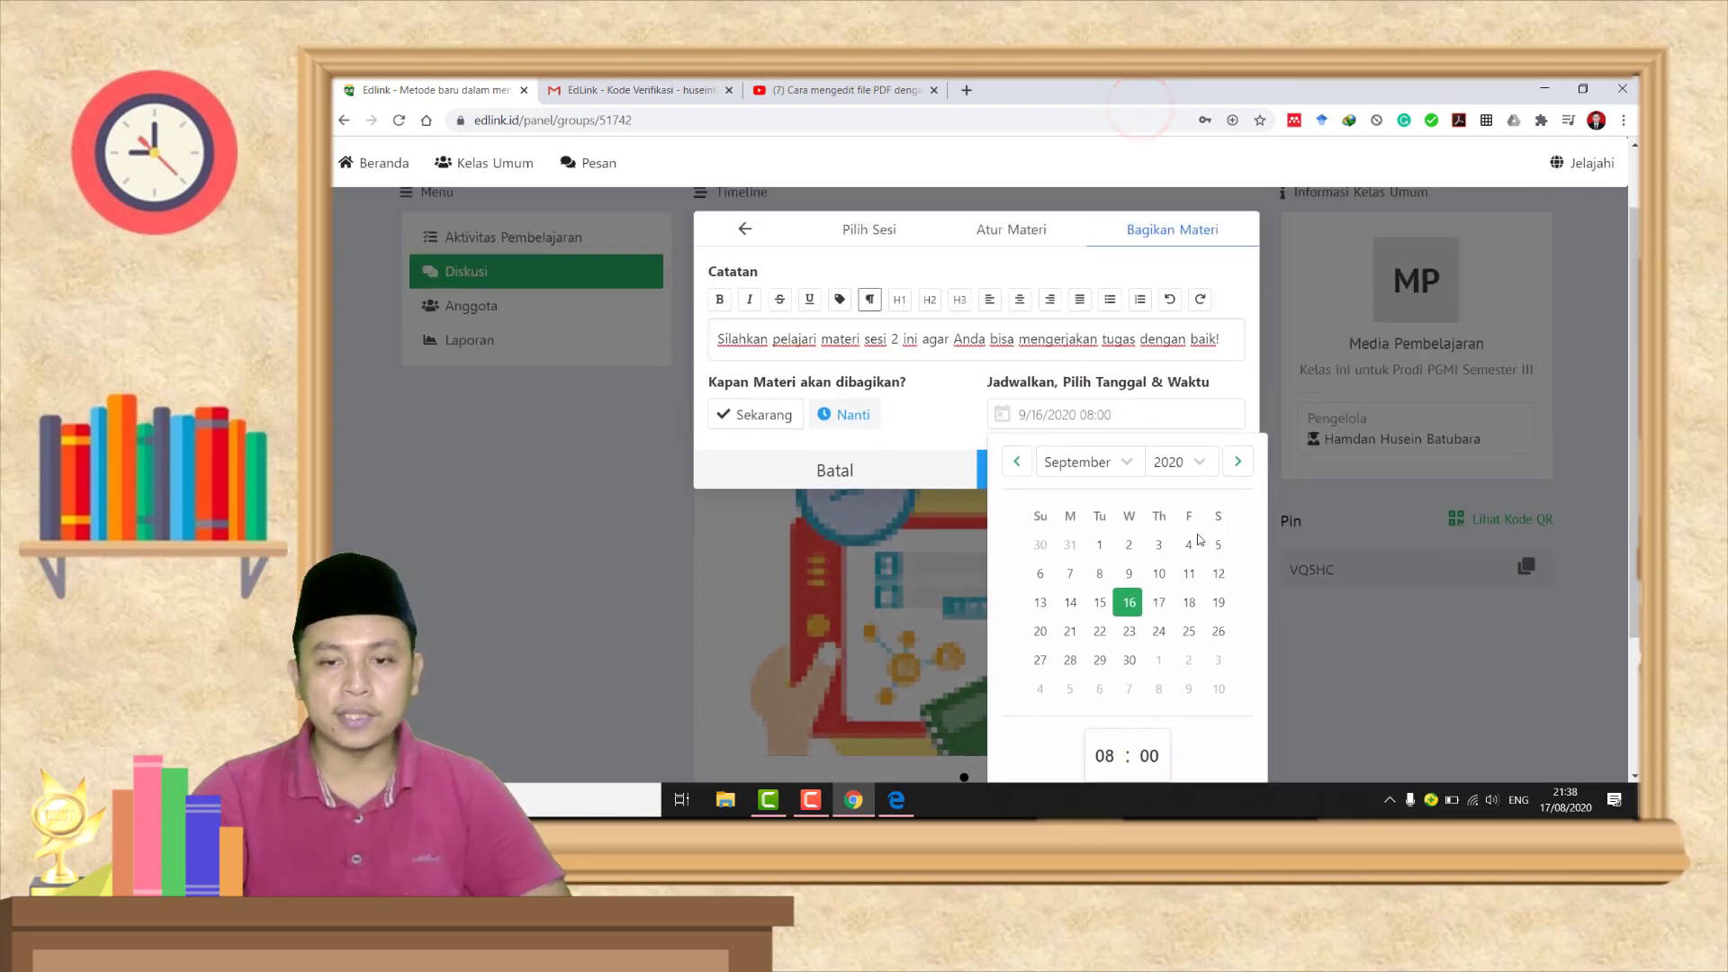
{"action": "left_click", "coordinate": [953, 415]}
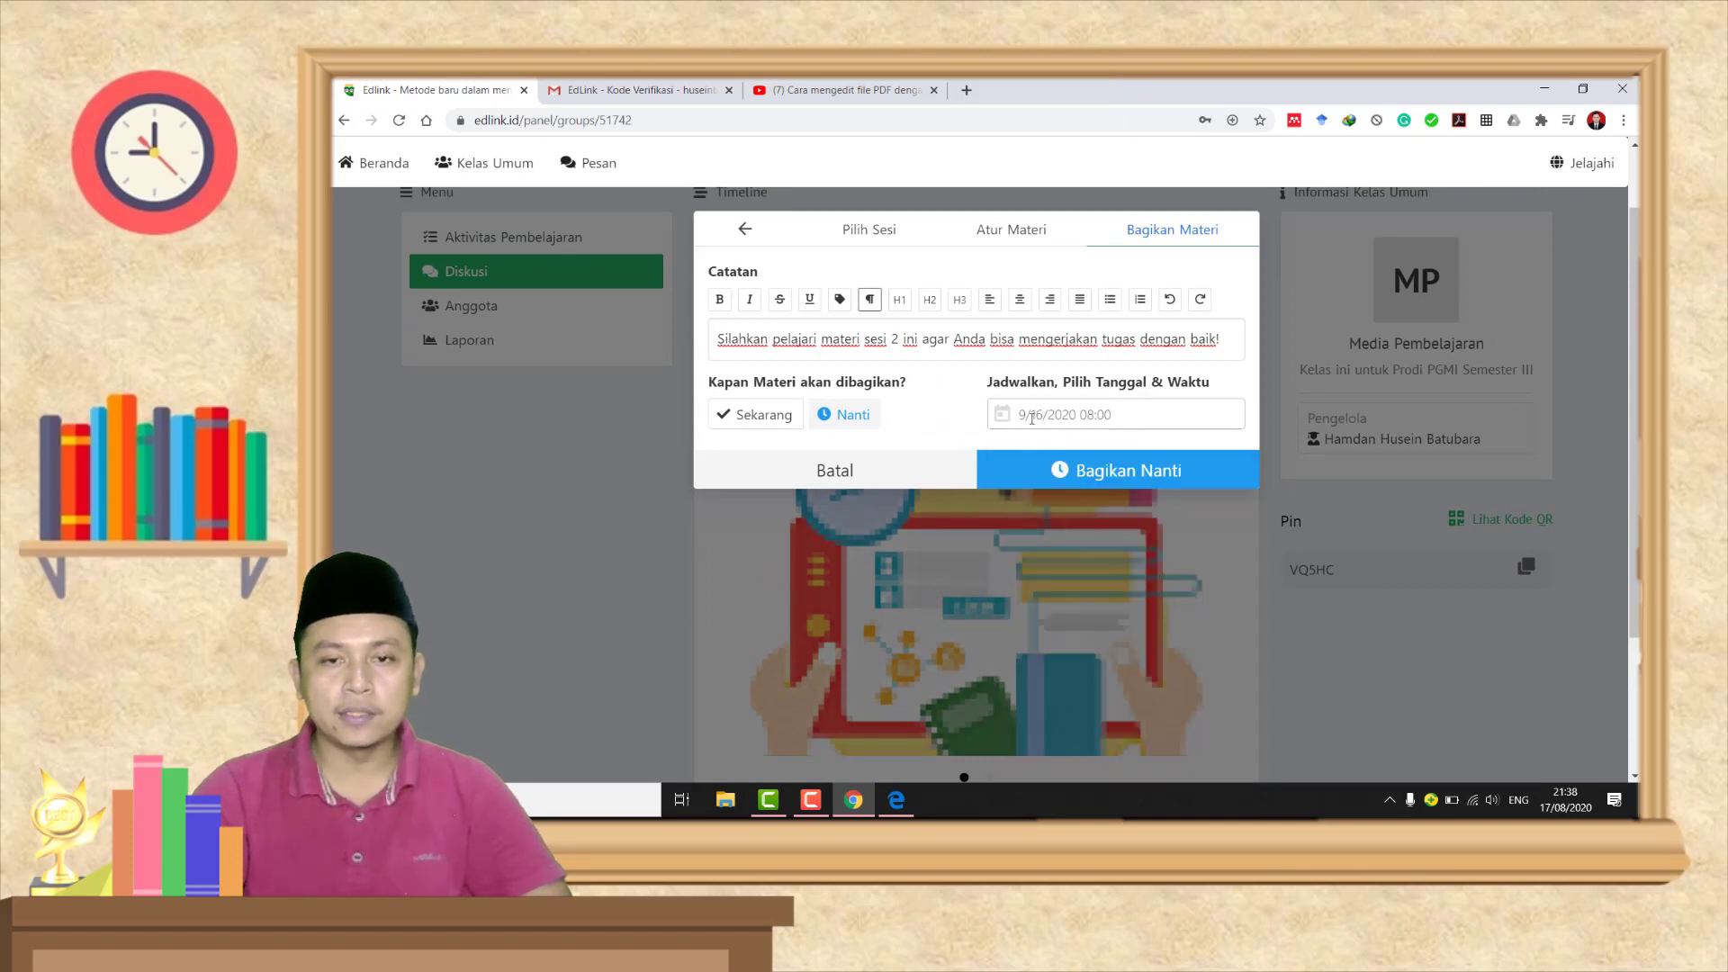
{"action": "left_click", "coordinate": [1042, 415]}
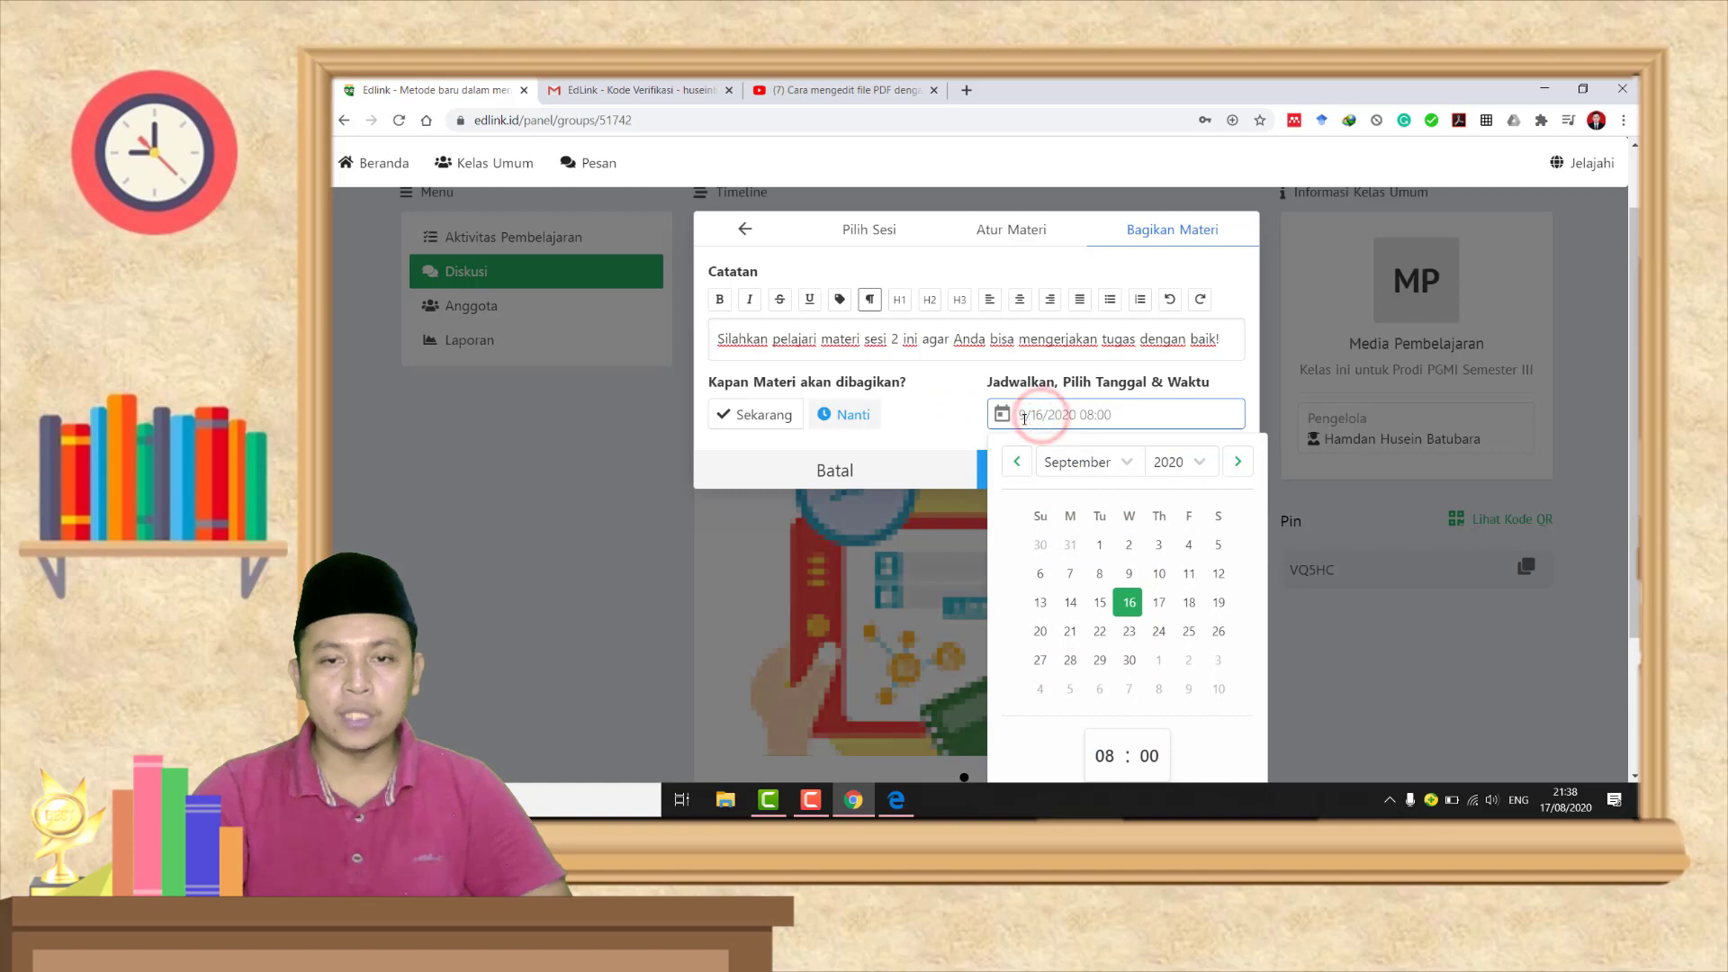
{"action": "left_click", "coordinate": [1141, 412]}
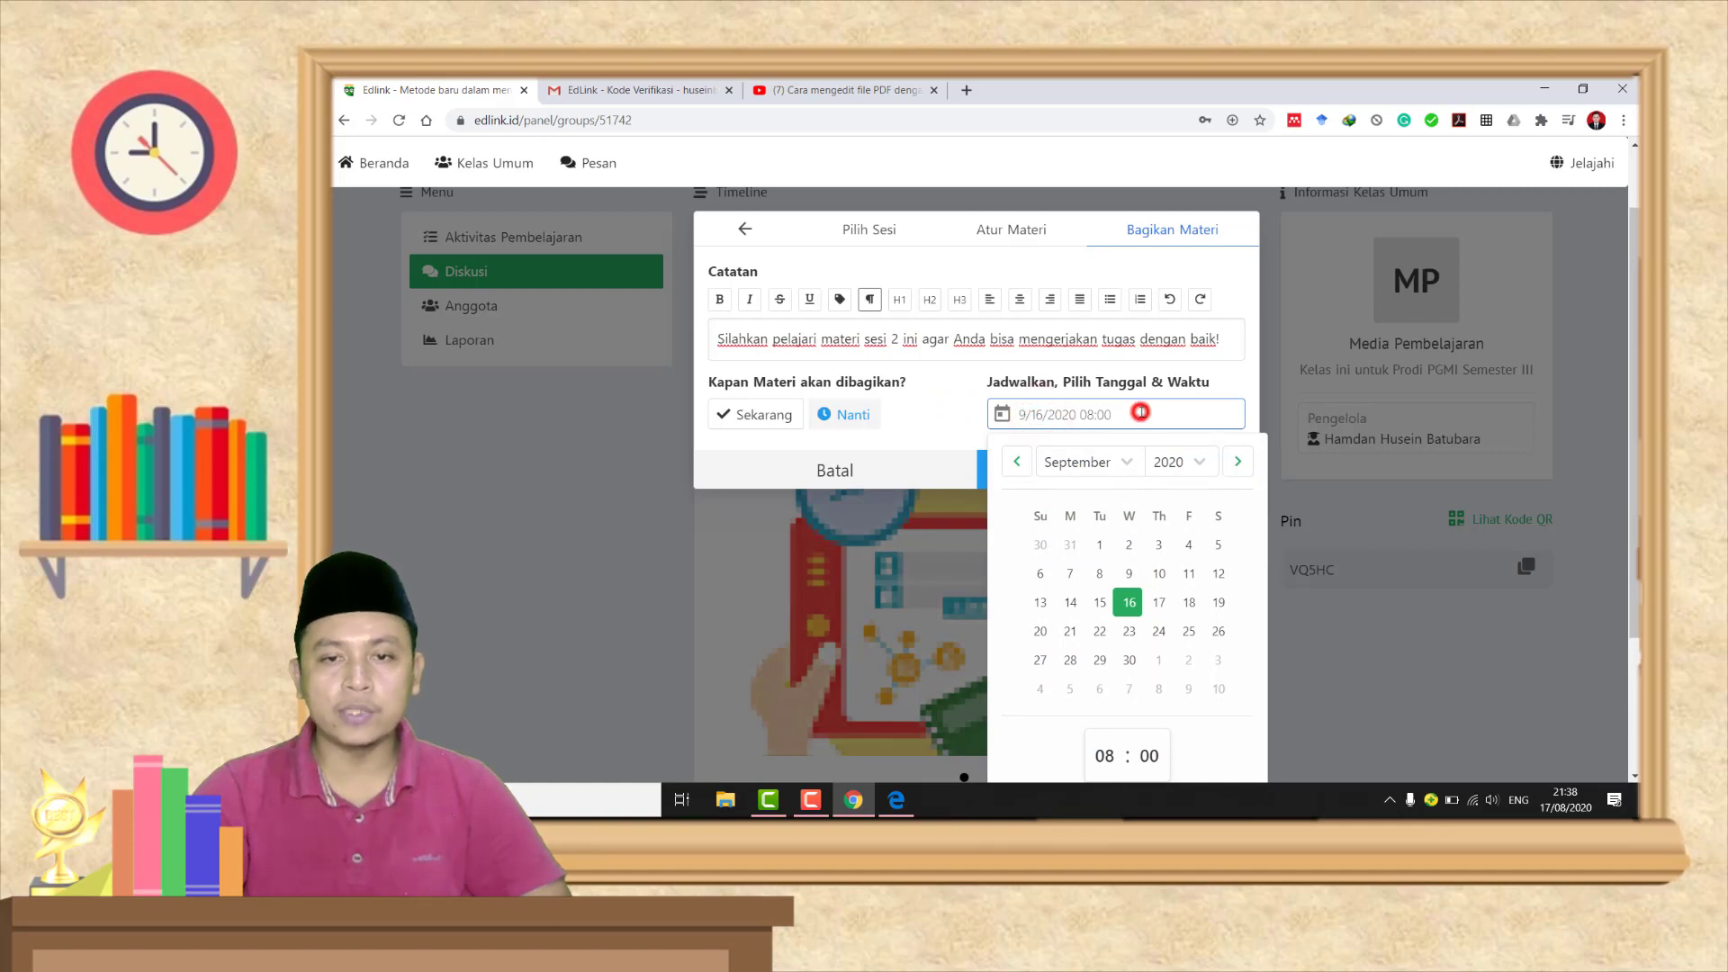
{"action": "left_click", "coordinate": [952, 413]}
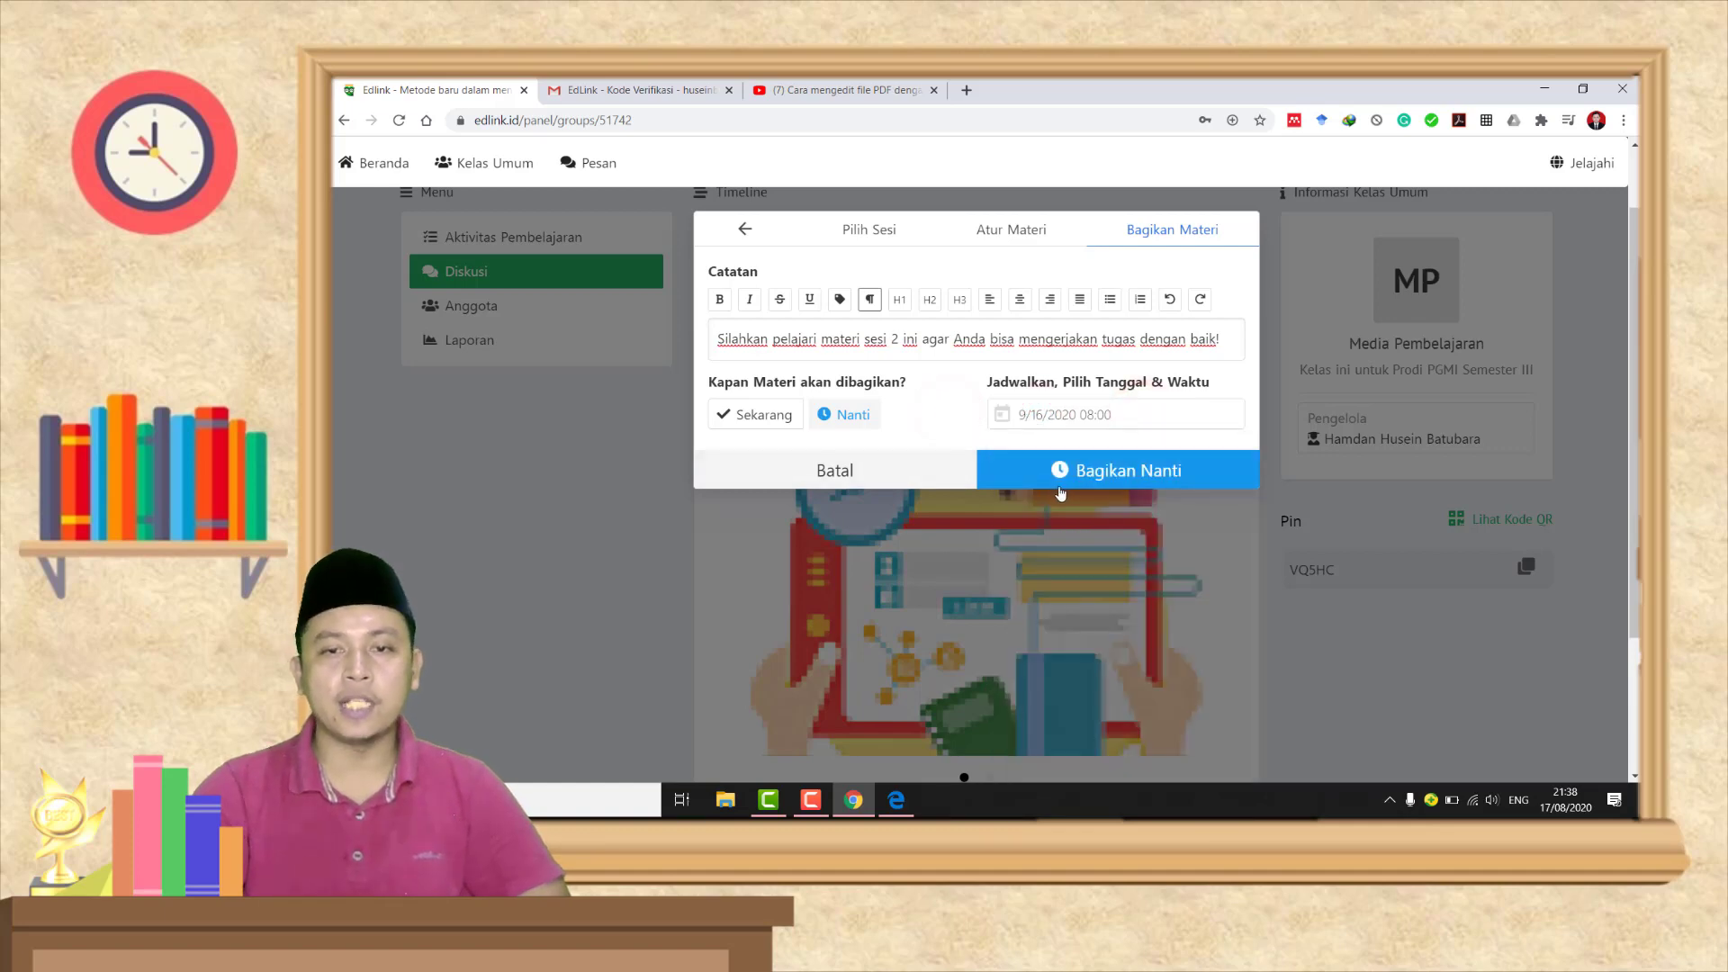
{"action": "left_click", "coordinate": [1107, 472]}
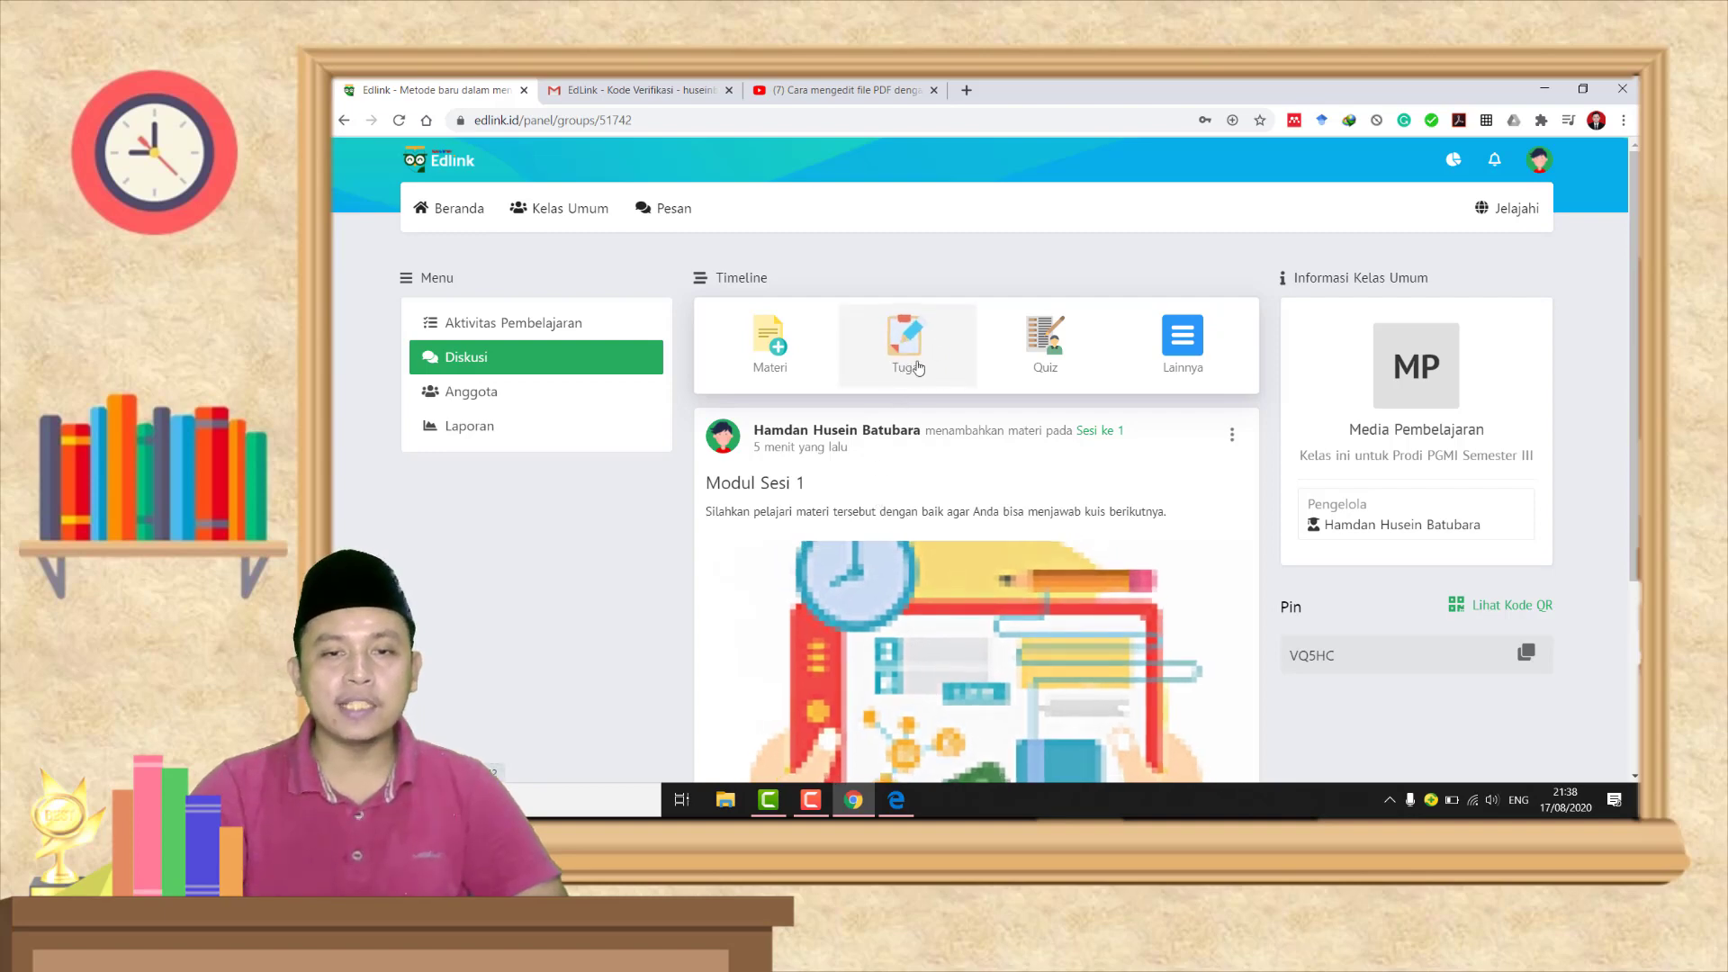
- Create a new assignment in Sesi 2 with topic 'Sesi Kedua: Pemilihan Media Pembelajaran' and advance to Atur Tugas
{"action": "left_click", "coordinate": [911, 358]}
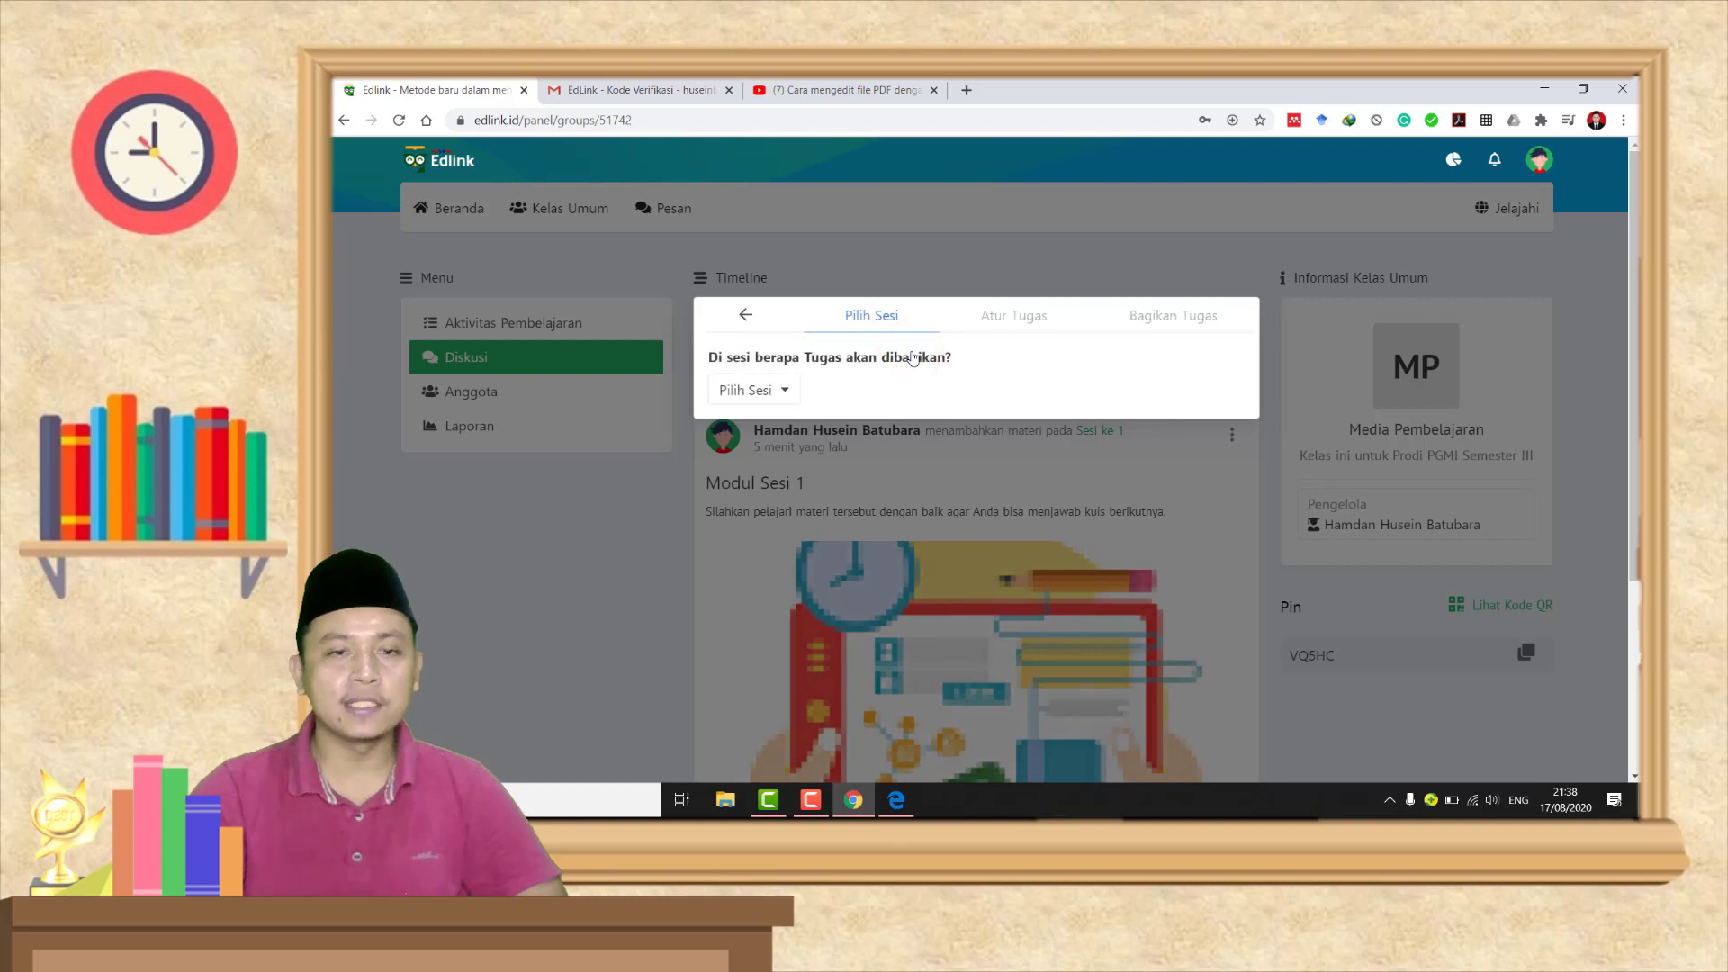
{"action": "left_click", "coordinate": [779, 395]}
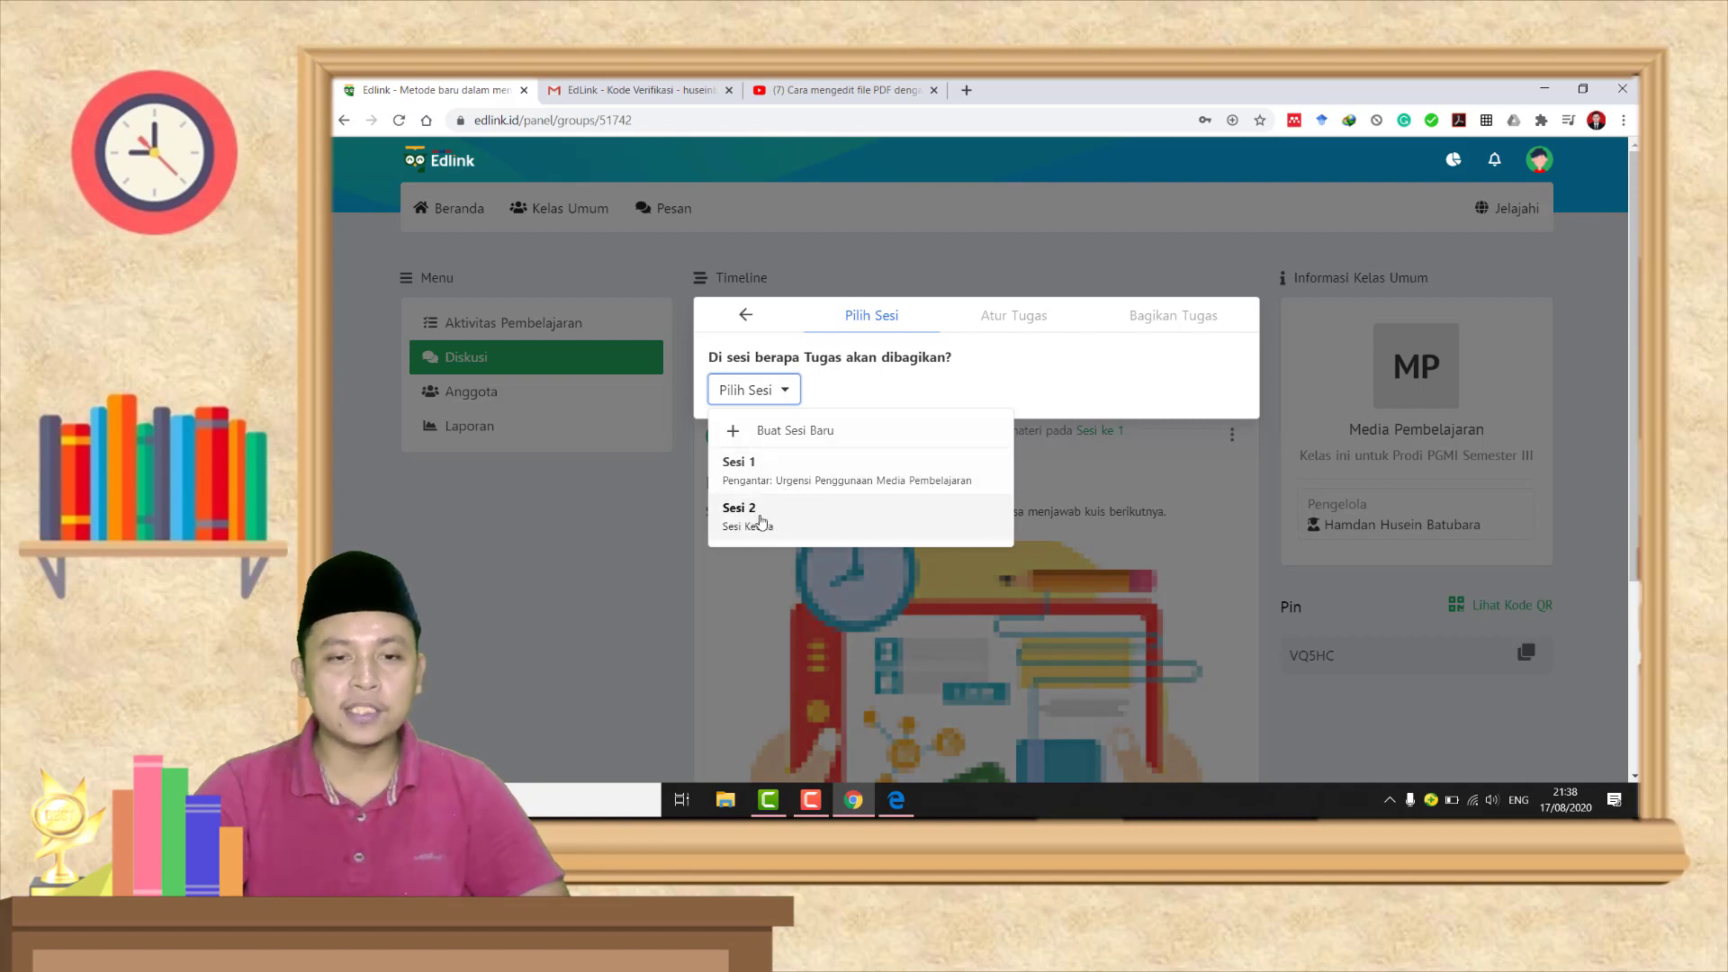
{"action": "left_click", "coordinate": [760, 519]}
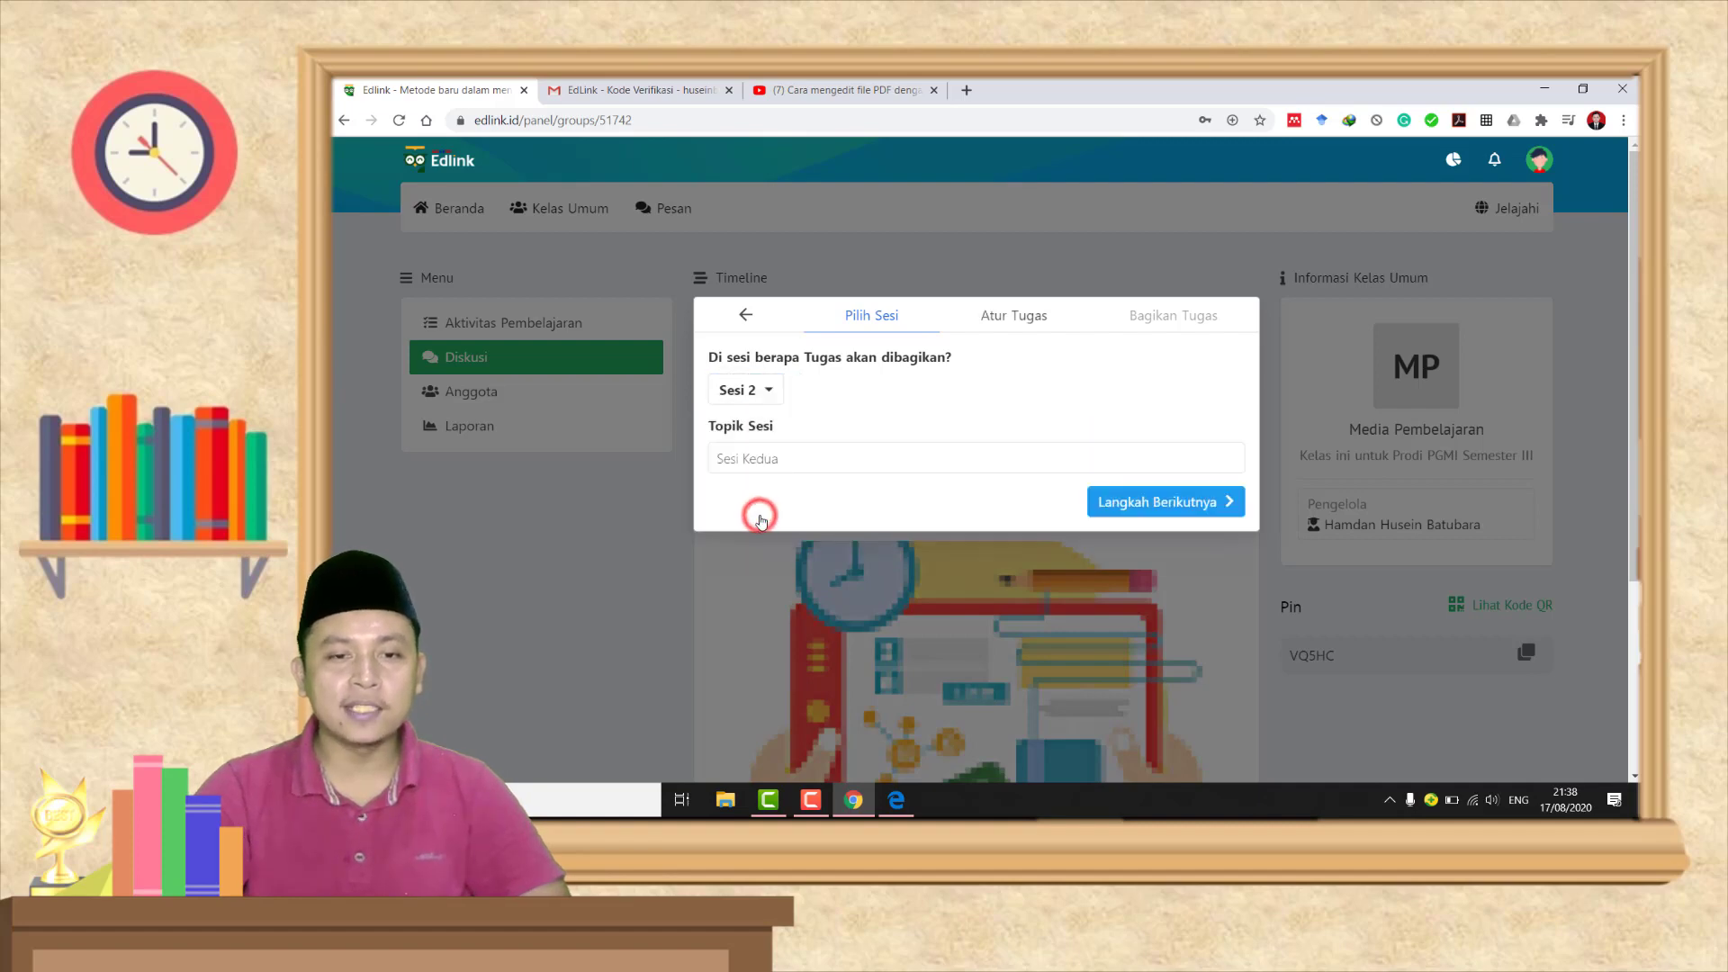
{"action": "left_click", "coordinate": [797, 457]}
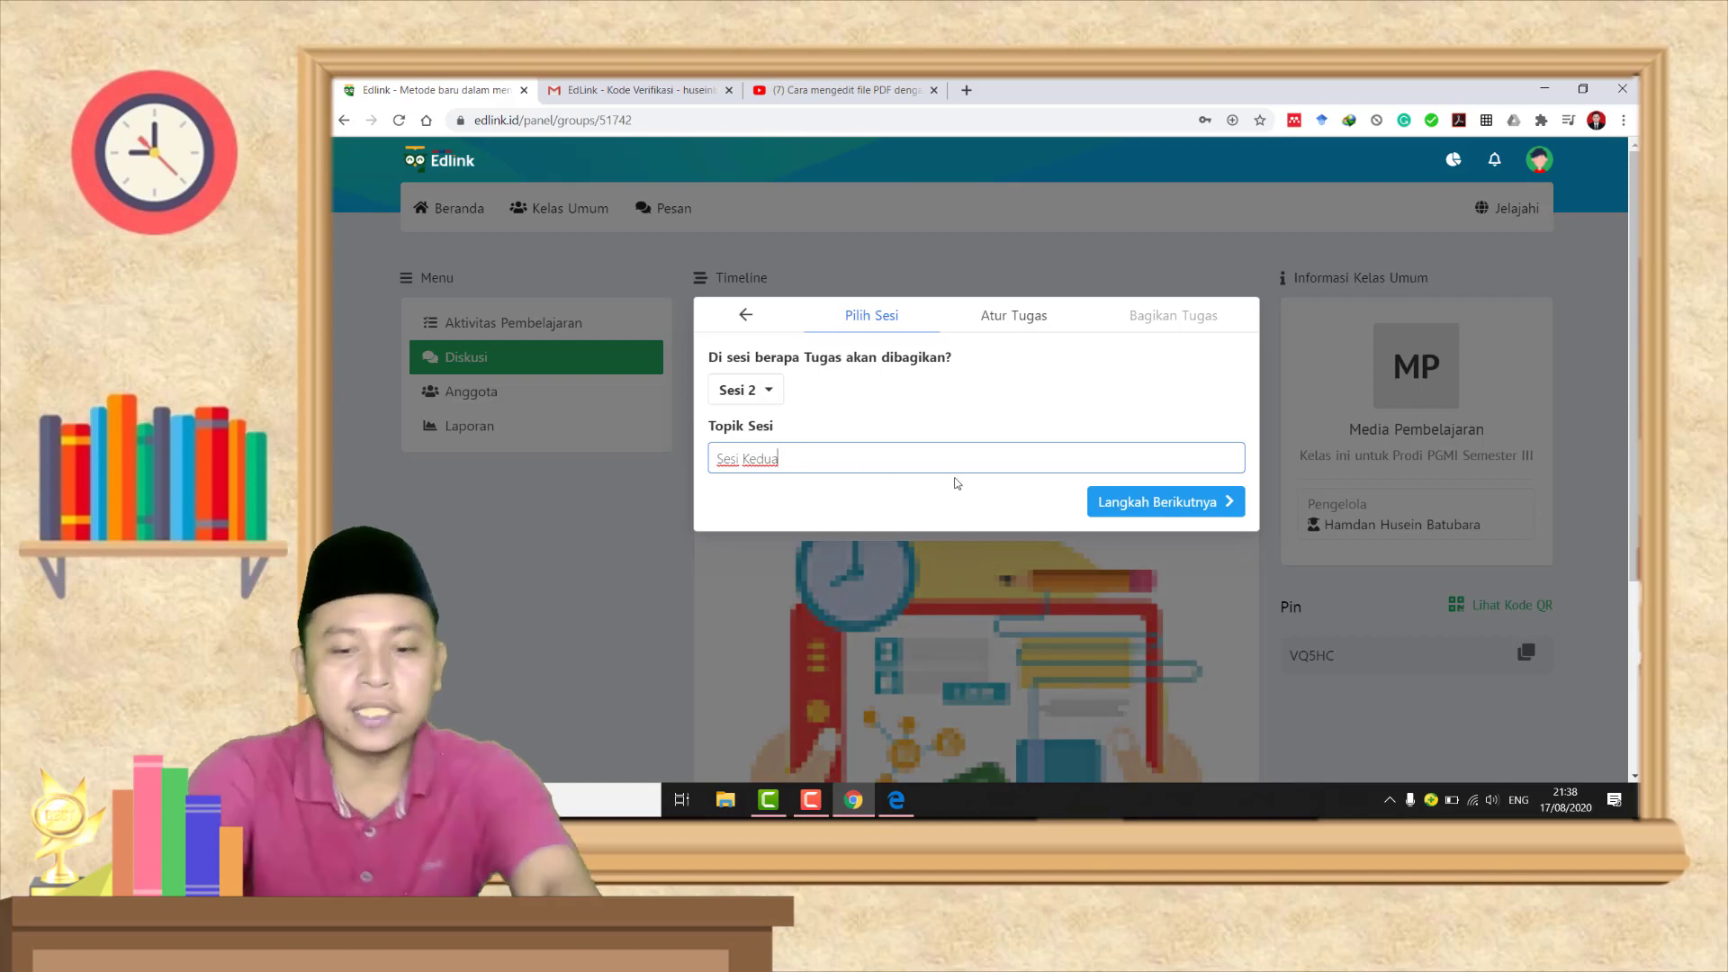
{"action": "type", "text": ": Pemilihan"}
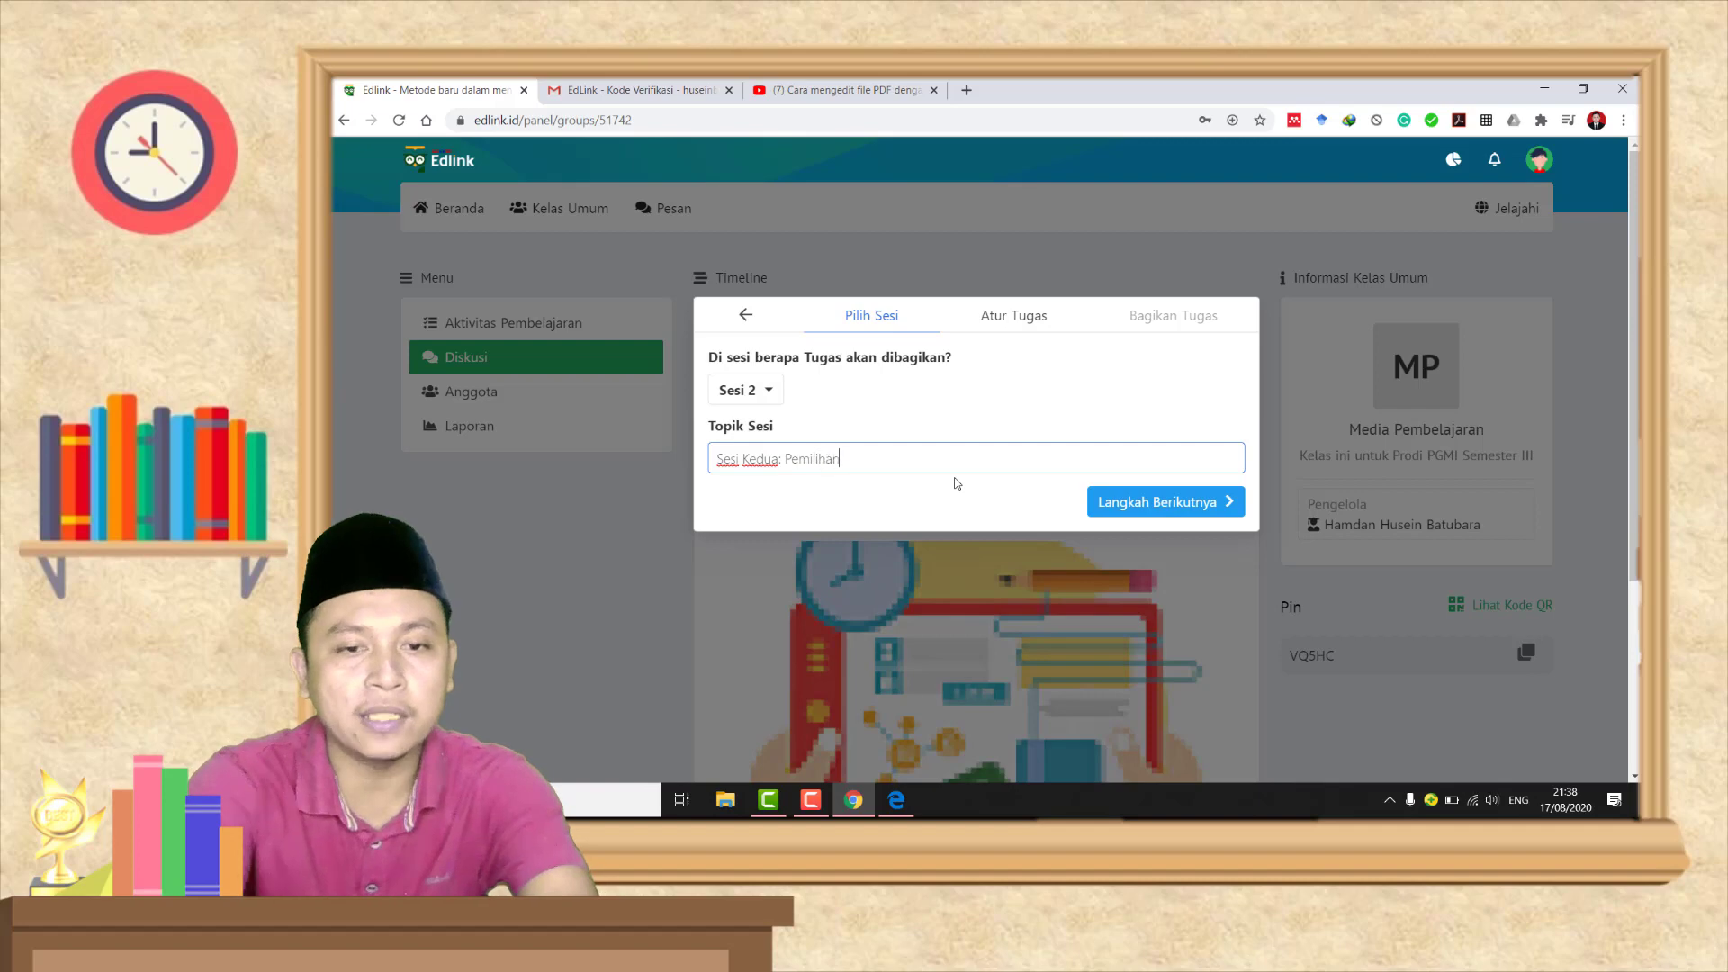
{"action": "type", "text": " Media Pembelajaran"}
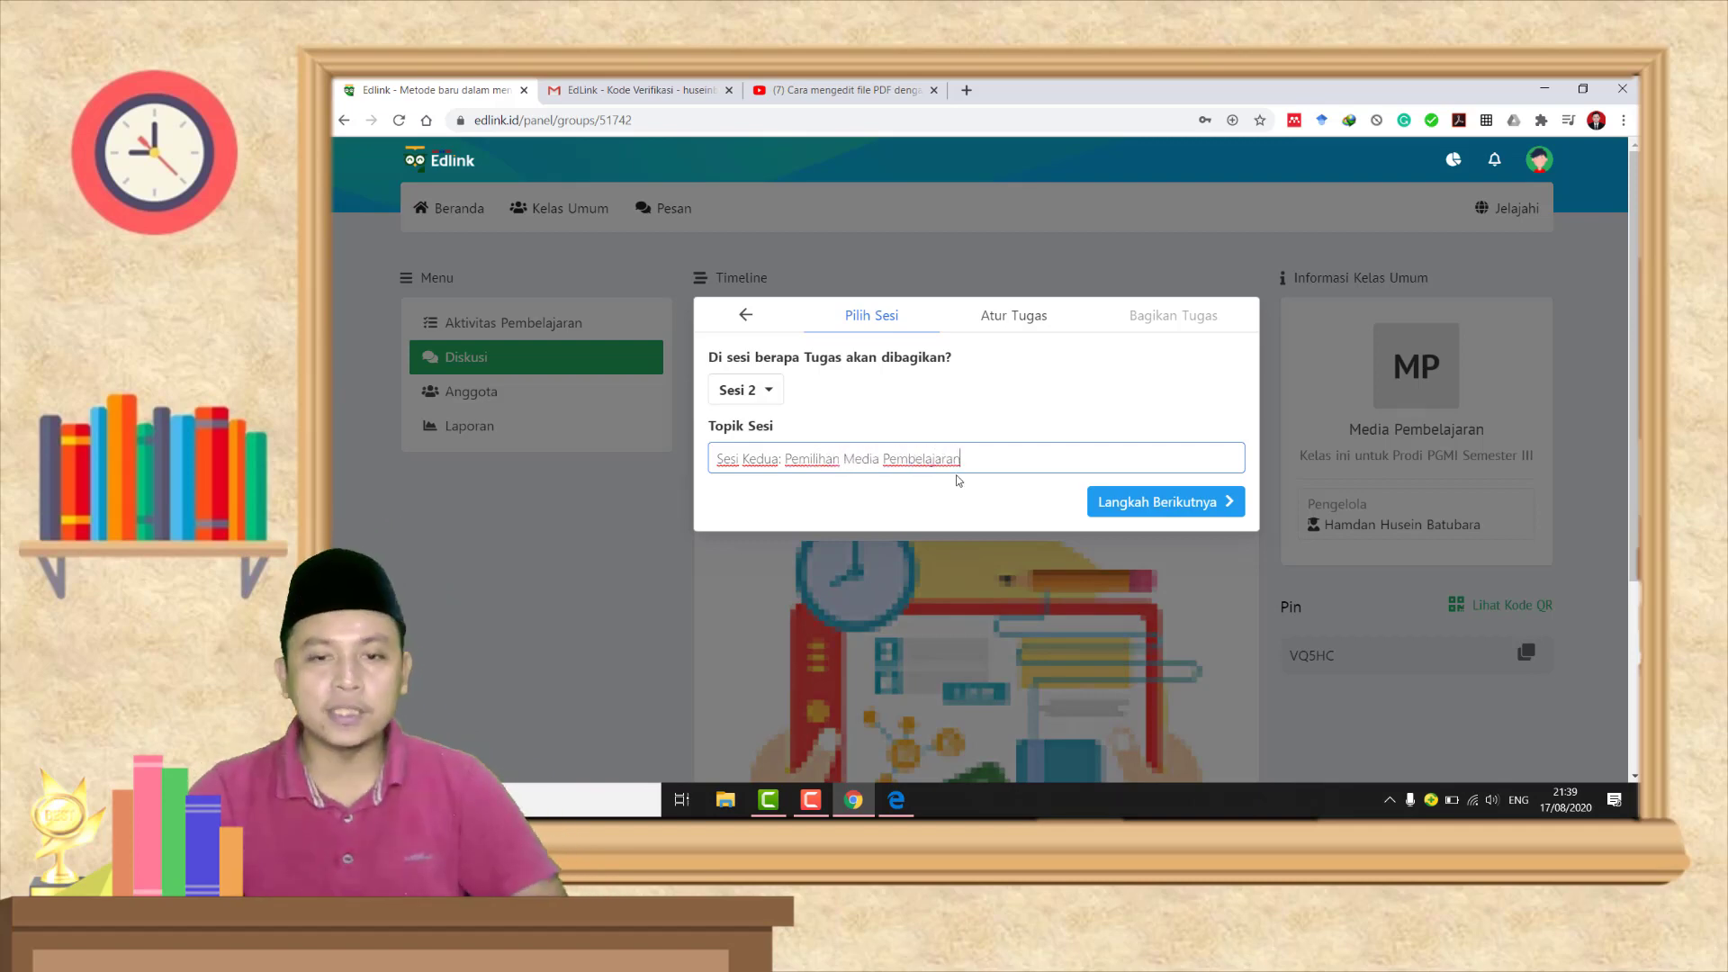
{"action": "left_click", "coordinate": [1156, 502]}
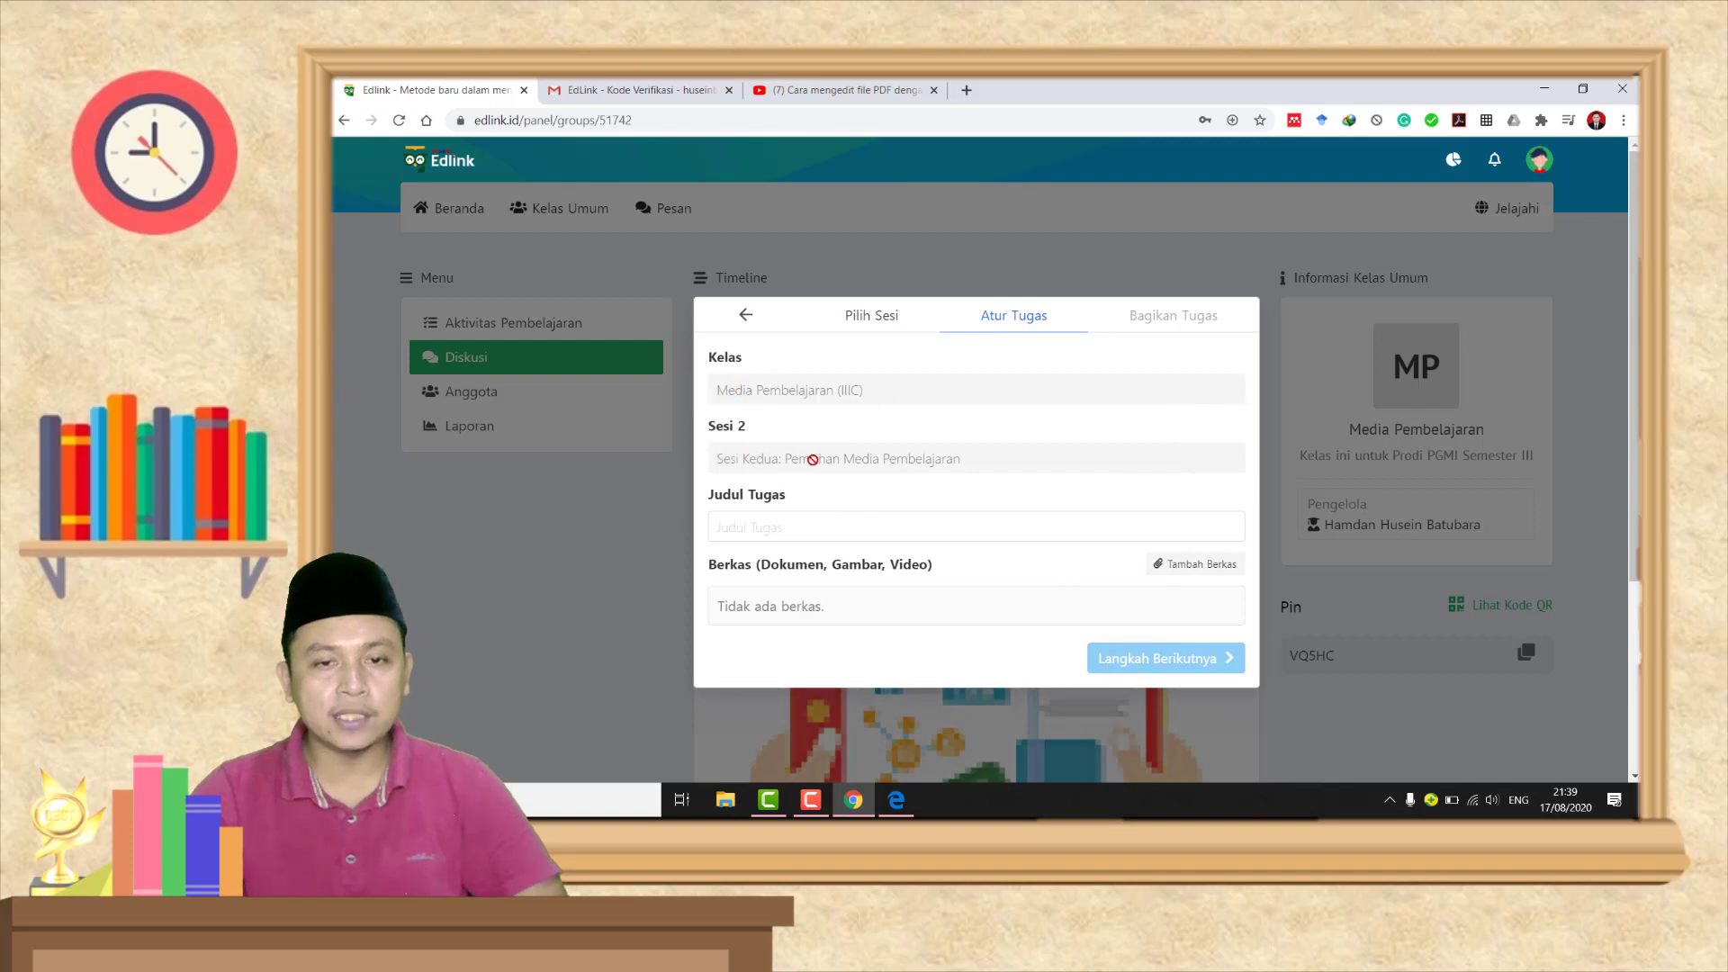
- Enter 'Tugas Makalah' as the Sesi 2 assignment title in the Judul Tugas field
{"action": "left_click", "coordinate": [765, 518]}
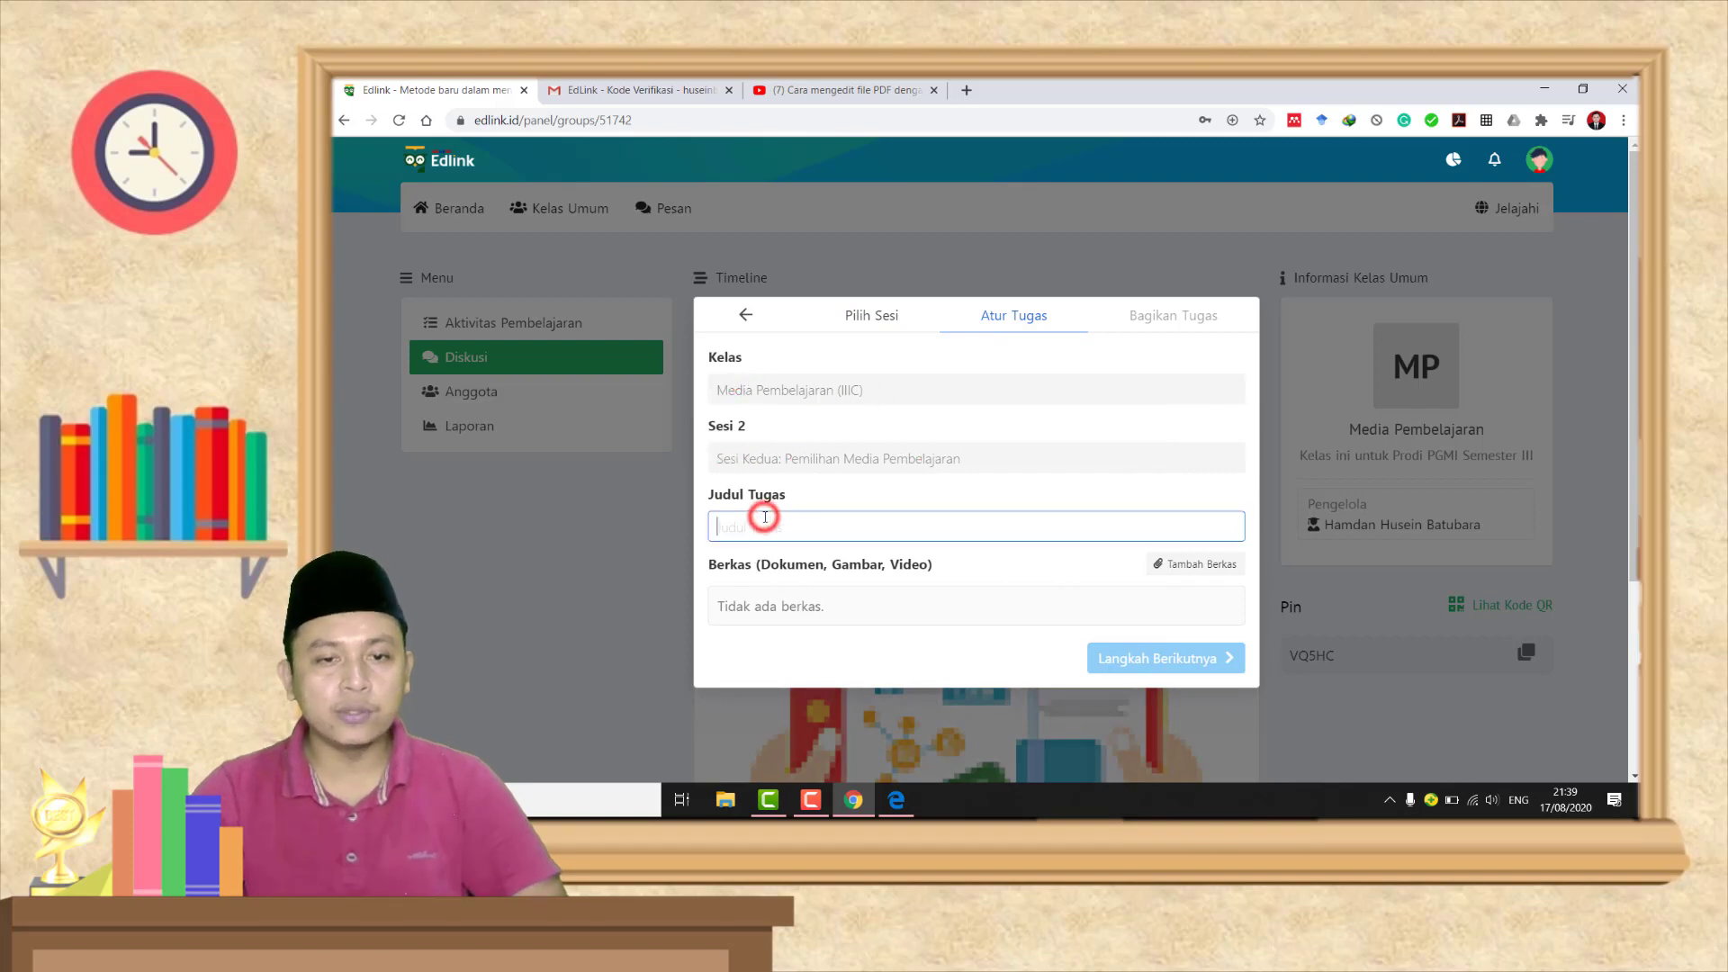
{"action": "type", "text": "Makalah"}
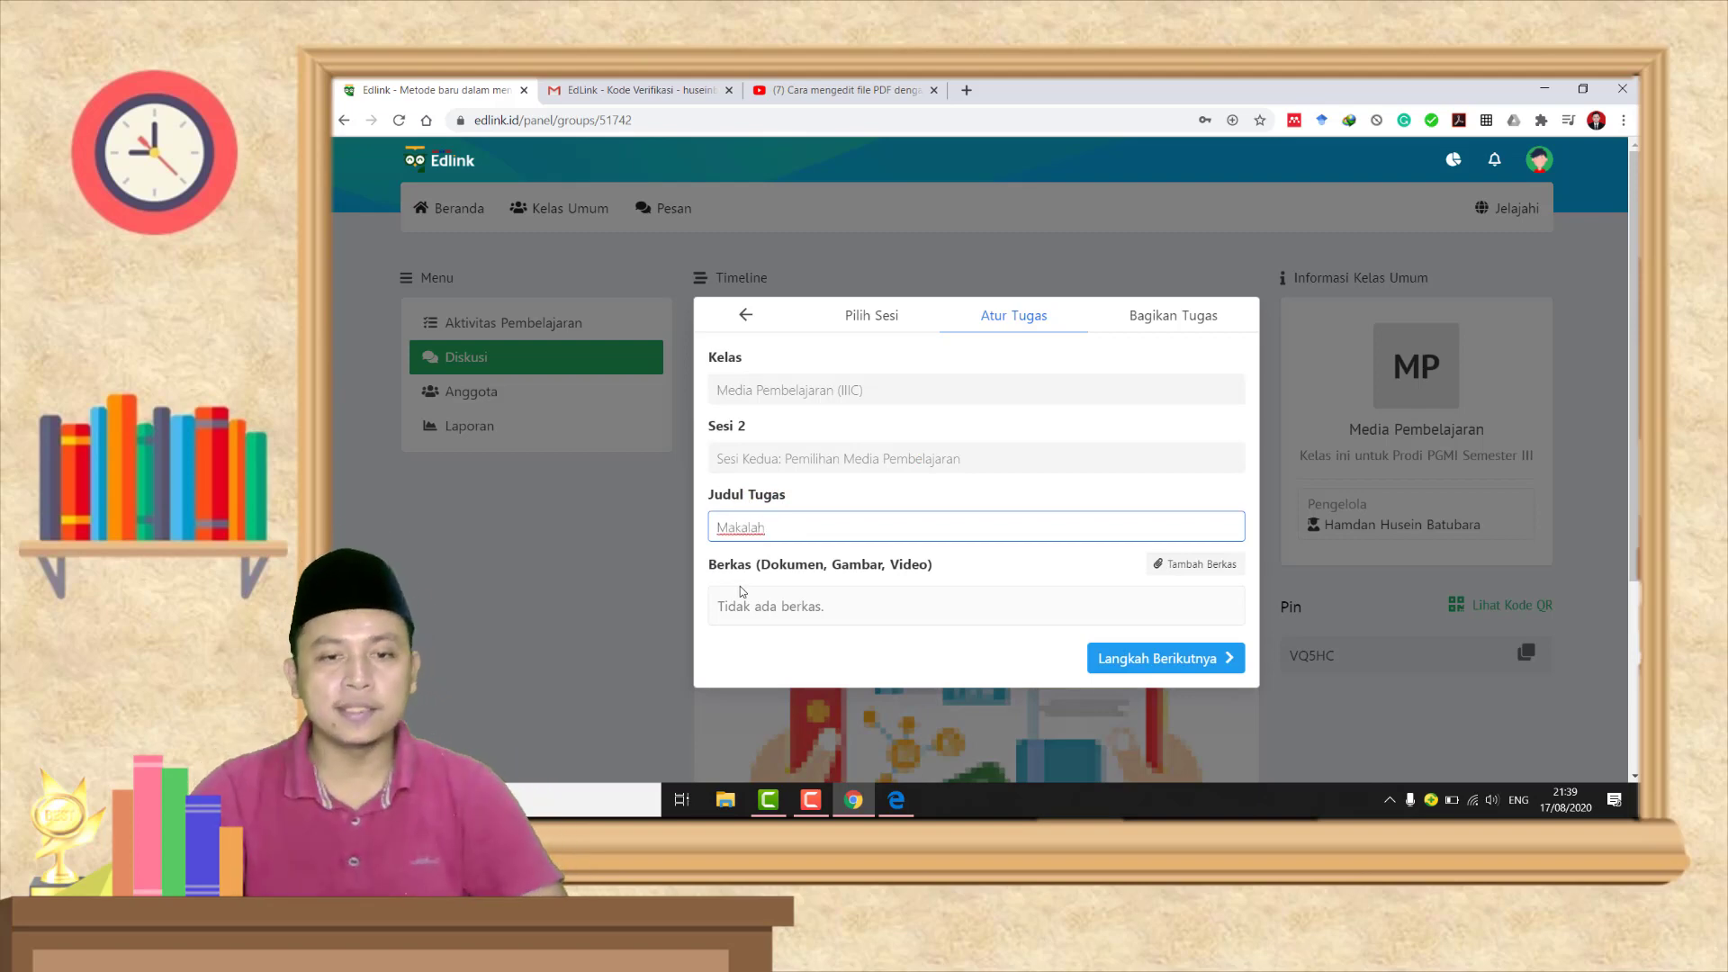
{"action": "key", "text": "Home"}
{"action": "type", "text": "Tugas"}
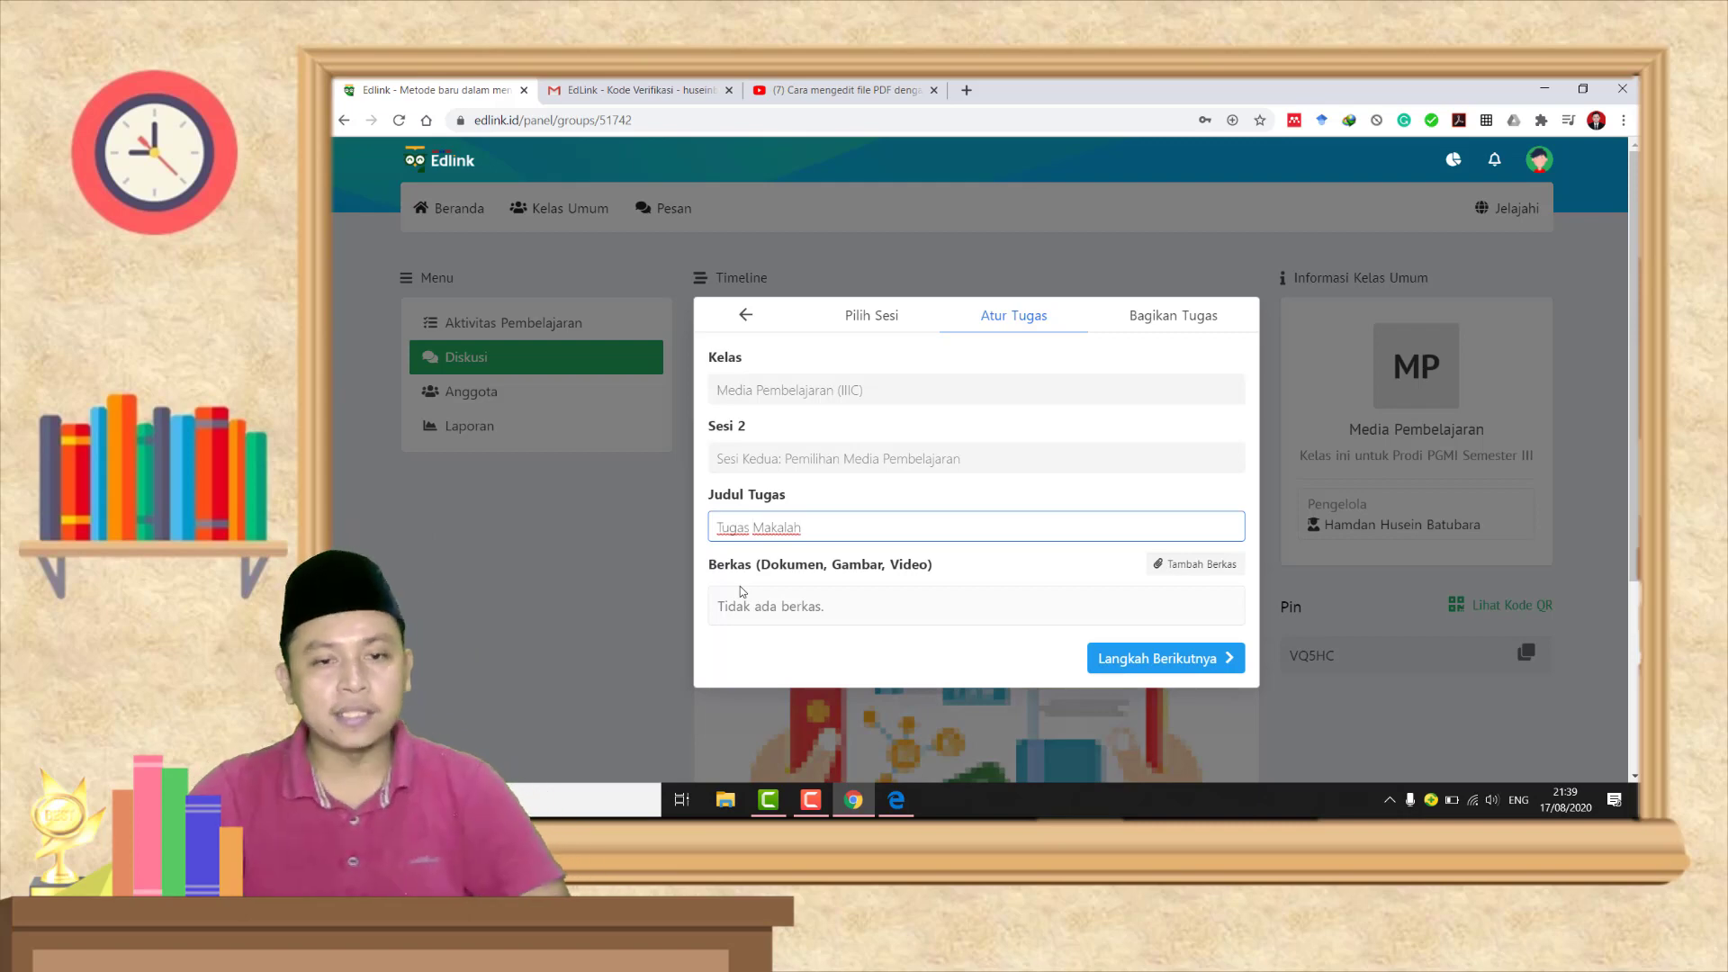
{"action": "left_click", "coordinate": [975, 527]}
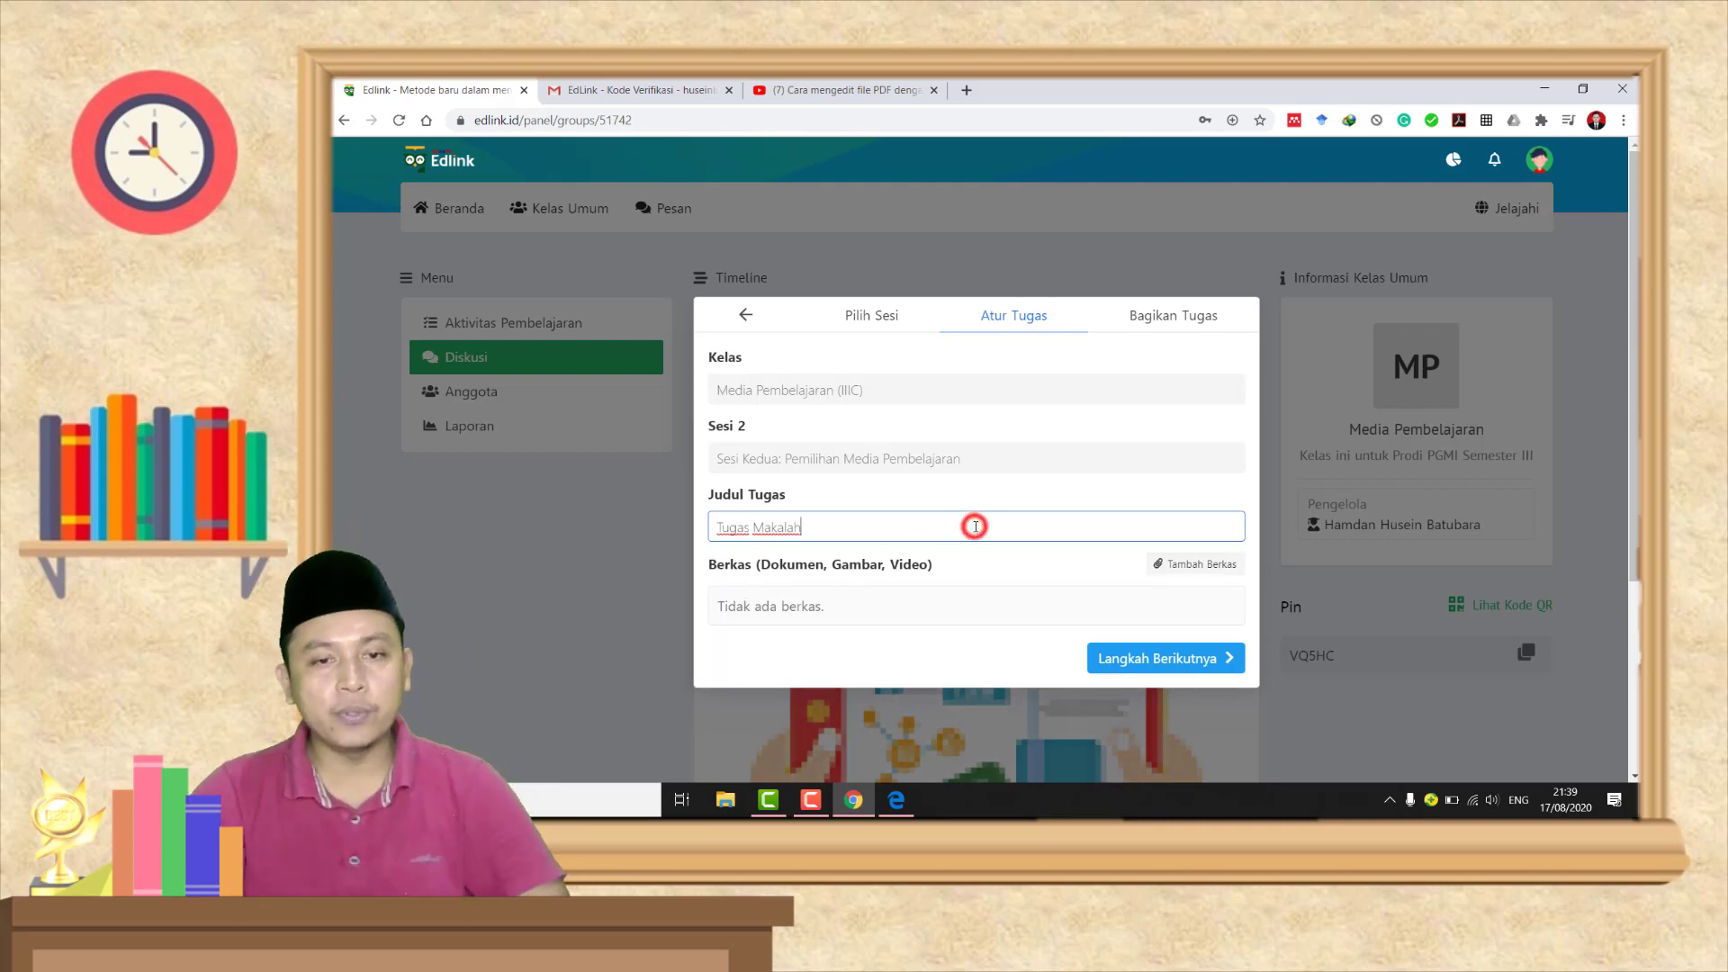
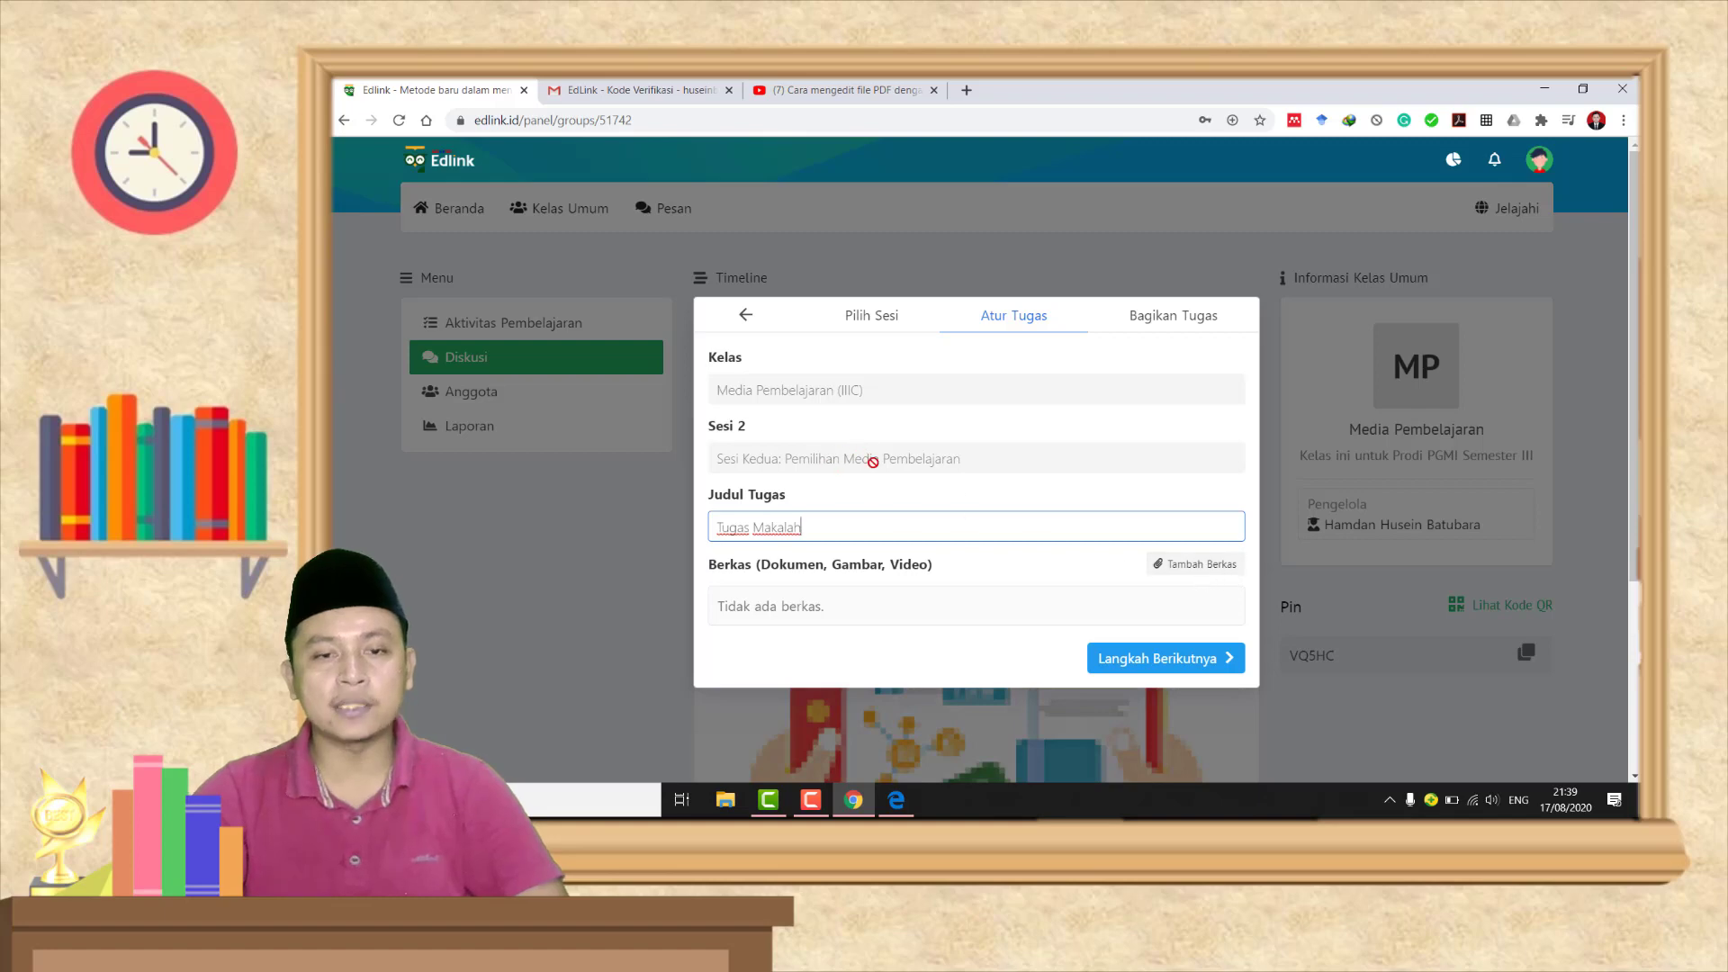
- At the sharing step, write the note 'Silahkan kerjakan tugas majalah ini dengan mengikuti tata penulisan karya tulis ilmiah.'
{"action": "left_click", "coordinate": [1153, 660]}
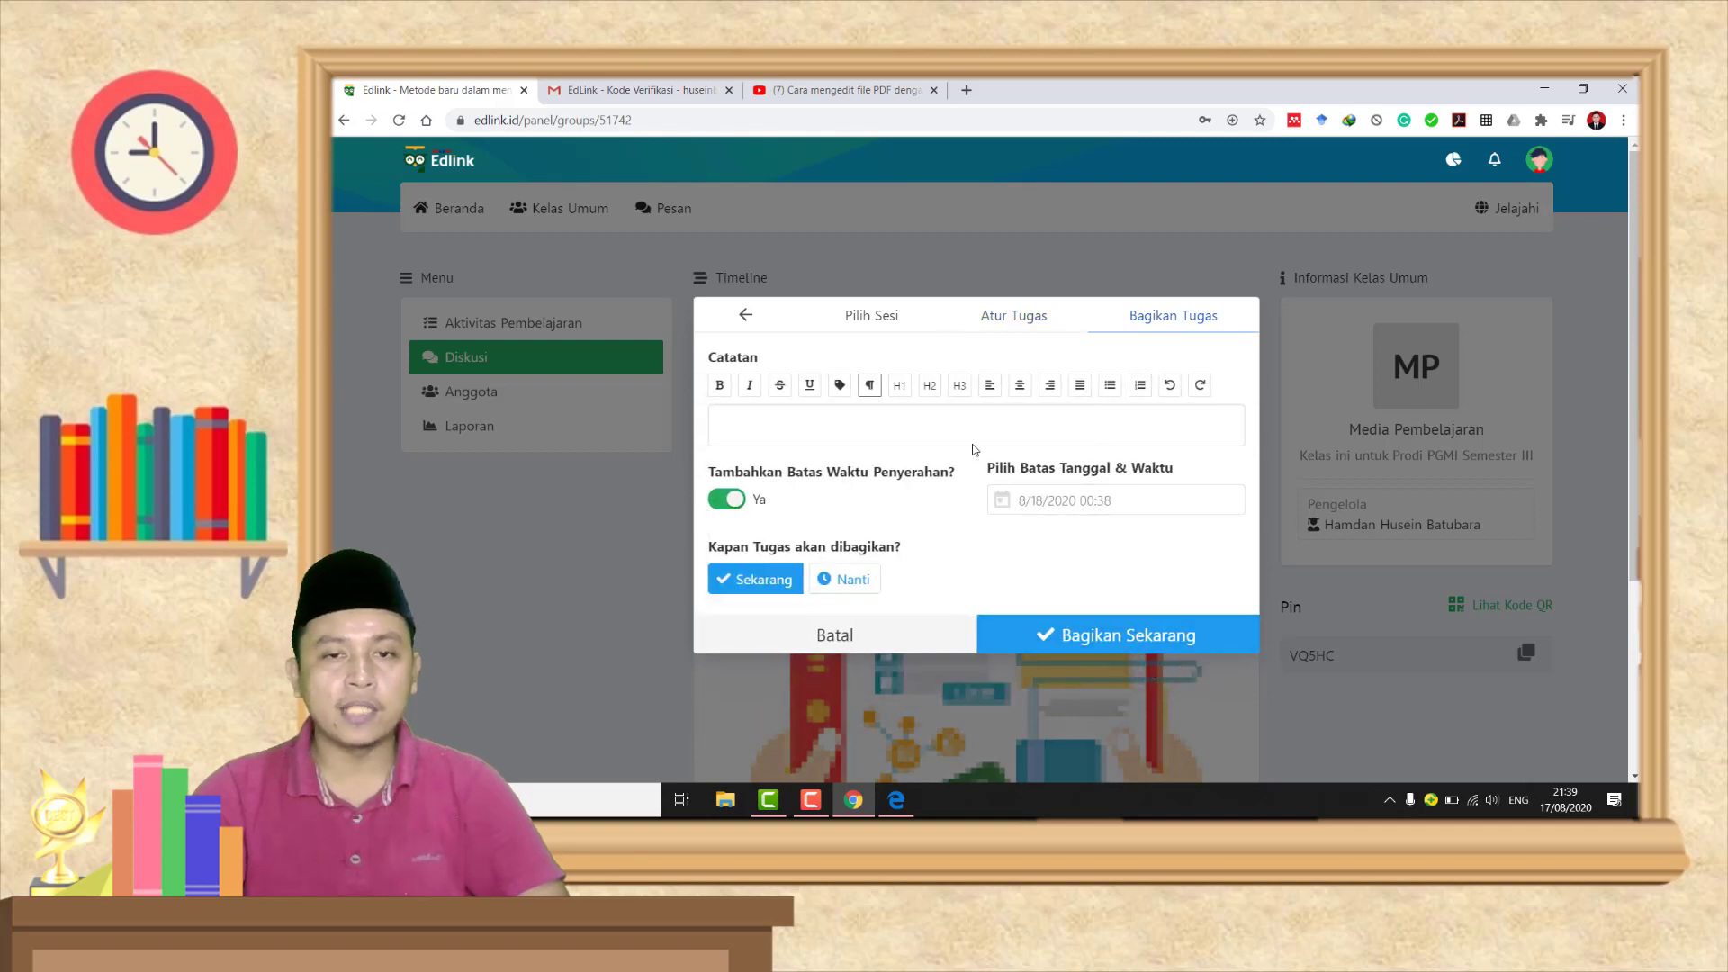
{"action": "left_click", "coordinate": [834, 421]}
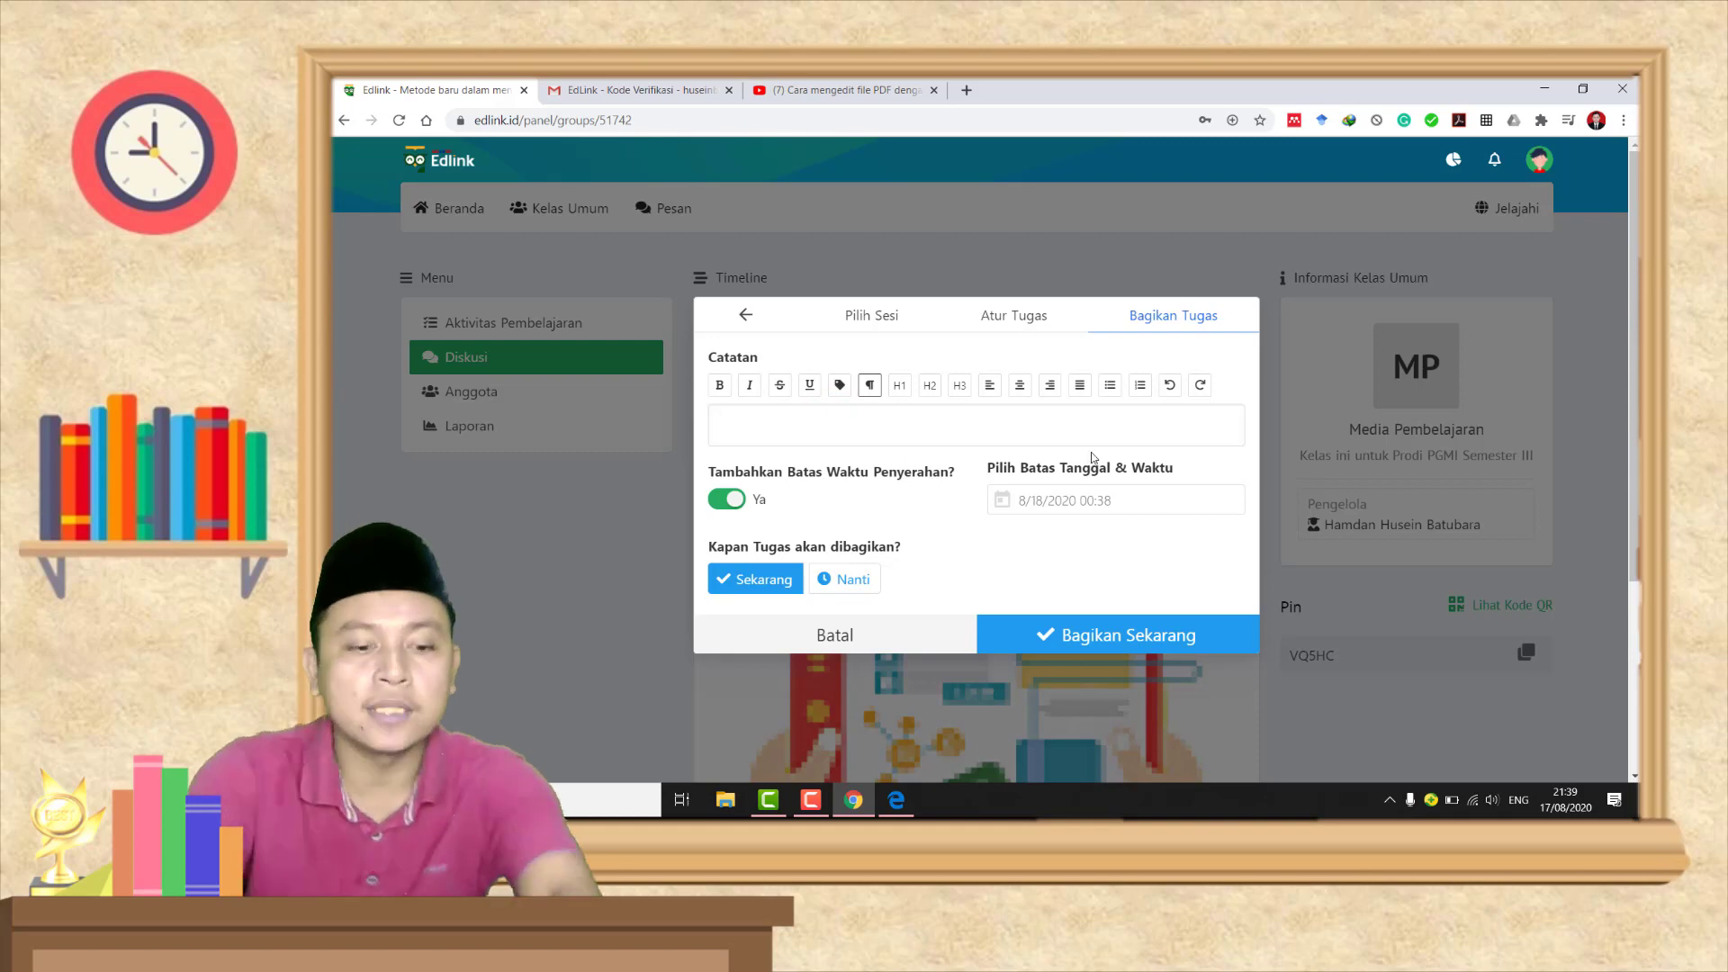
{"action": "type", "text": "Silahkan ke"}
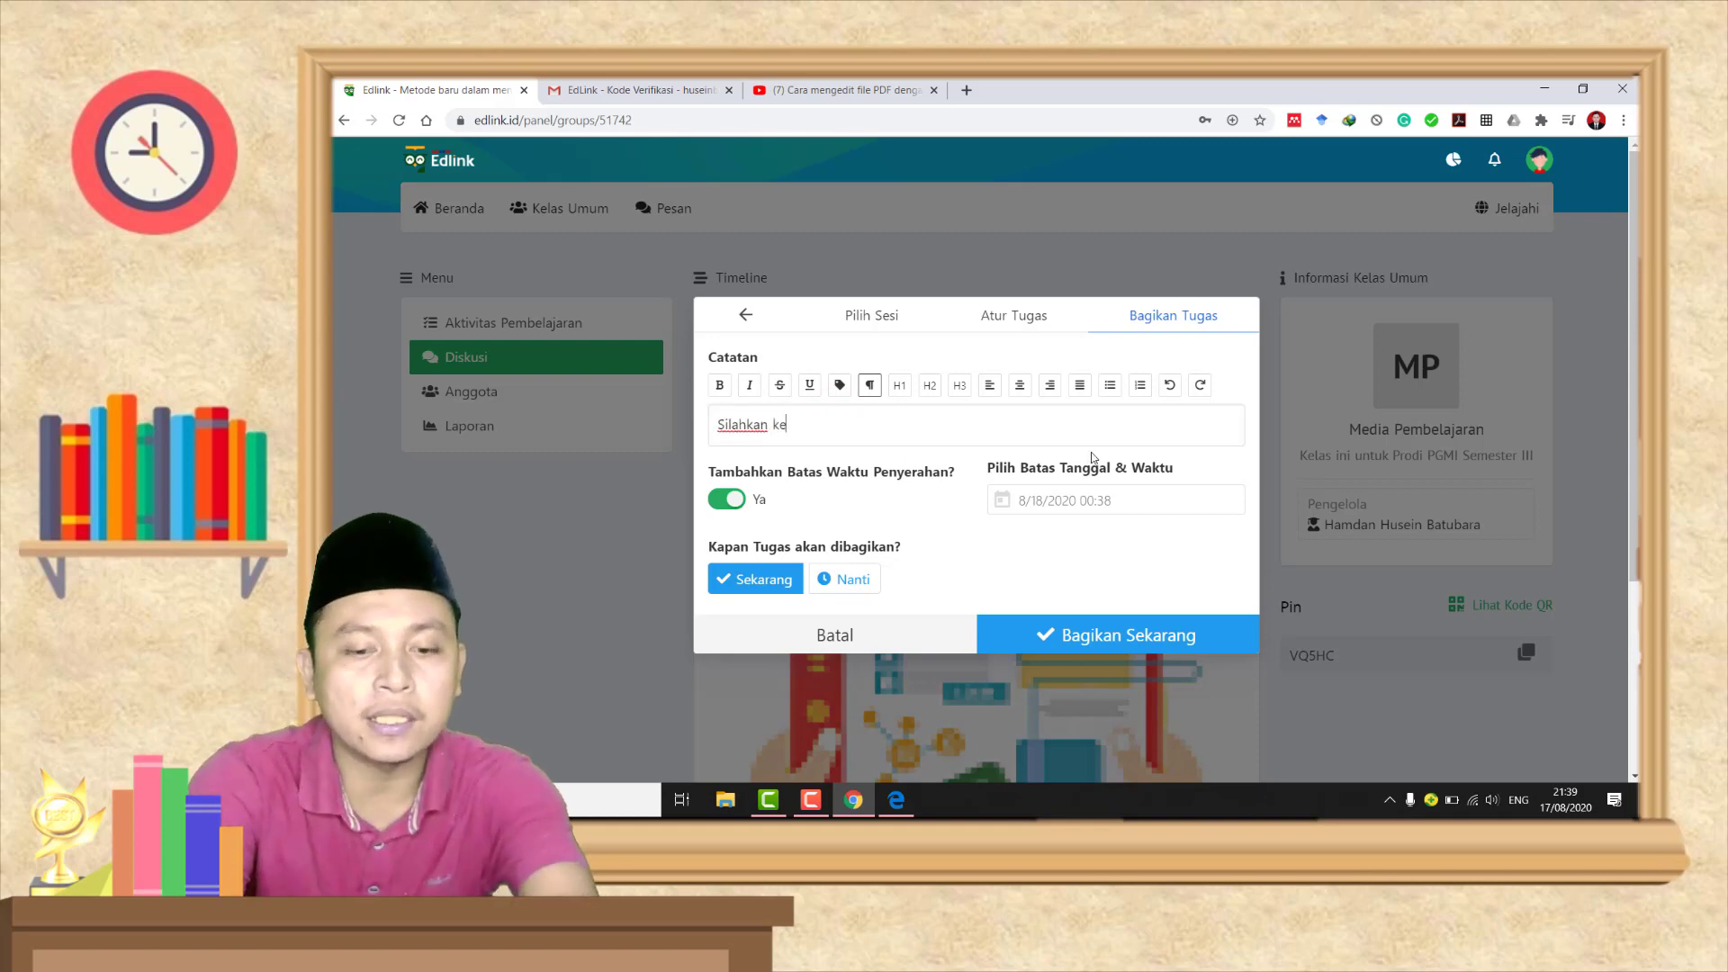
{"action": "type", "text": "rjakan tugas "}
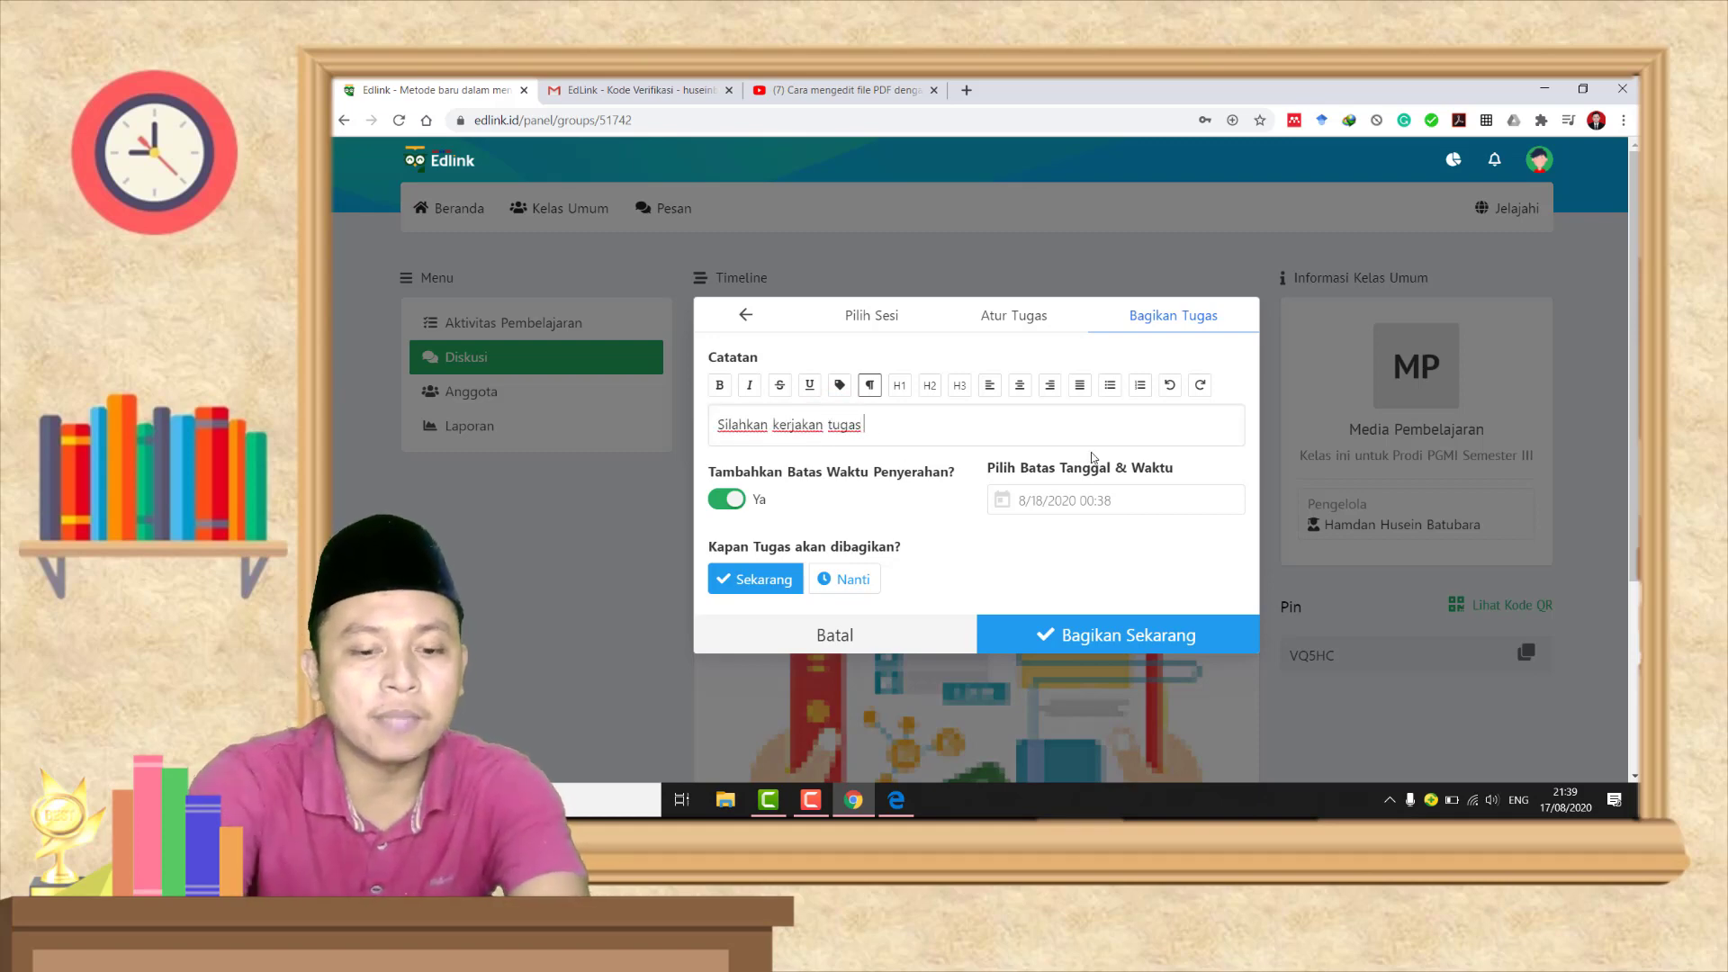
{"action": "type", "text": "majalah ini dengan"}
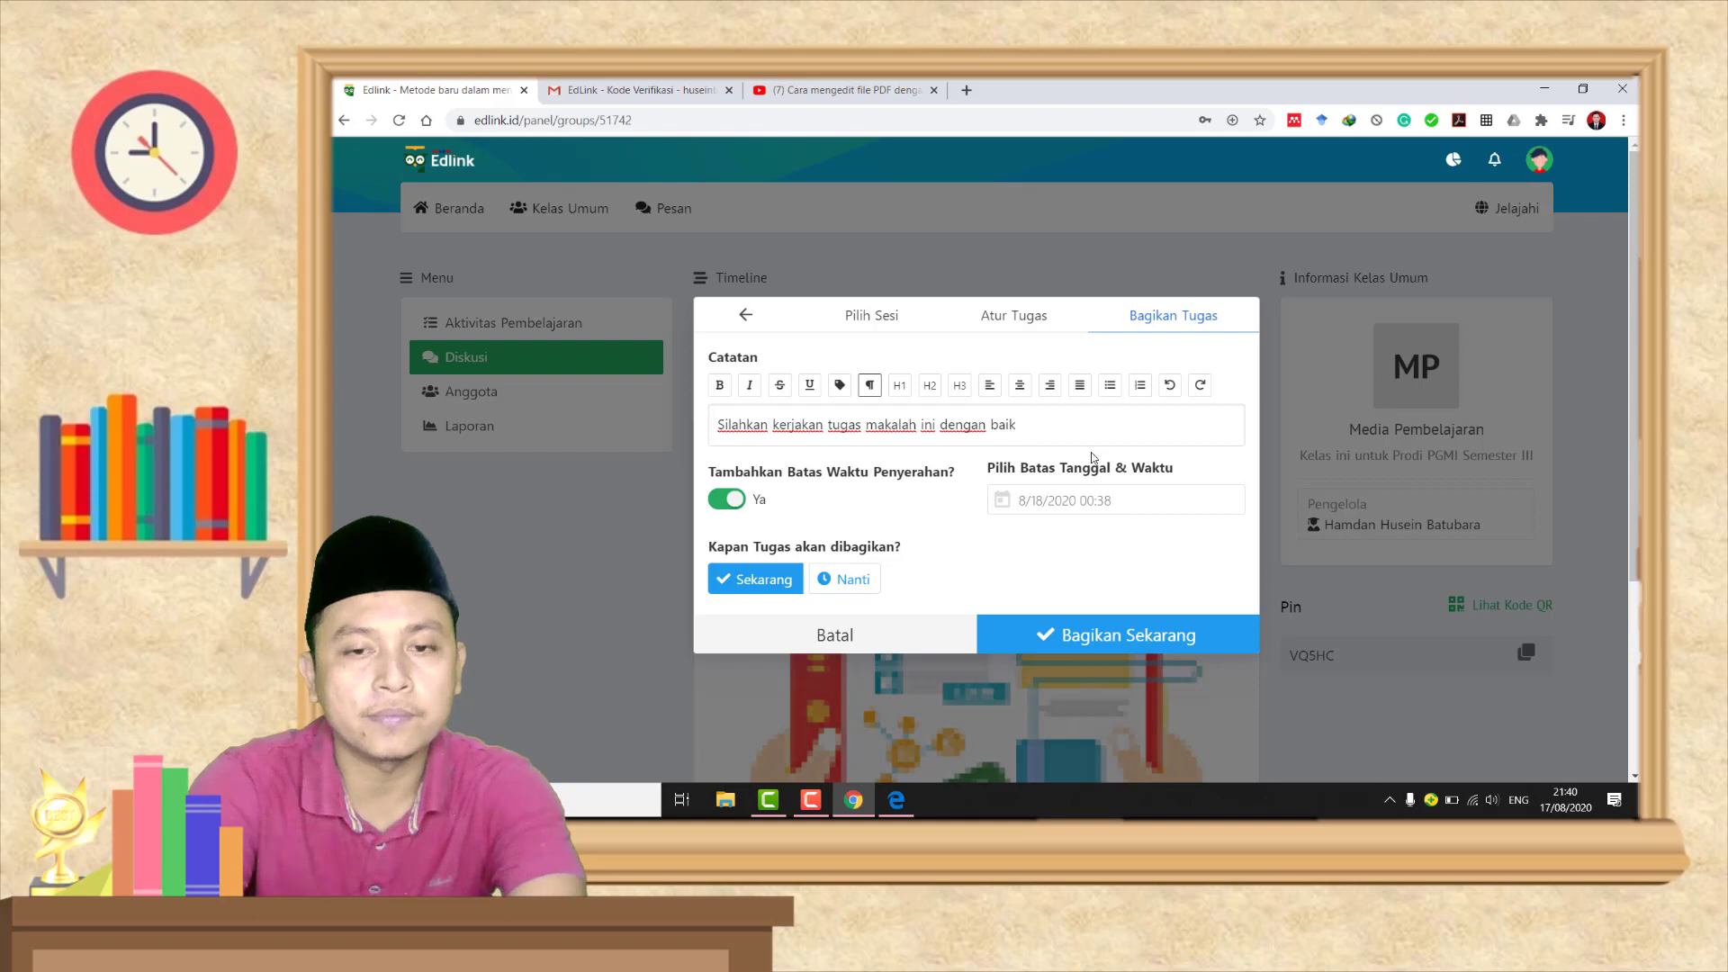
{"action": "type", "text": " baik"}
{"action": "key", "text": "ctrl+shift+Left"}
{"action": "type", "text": "mengikut"}
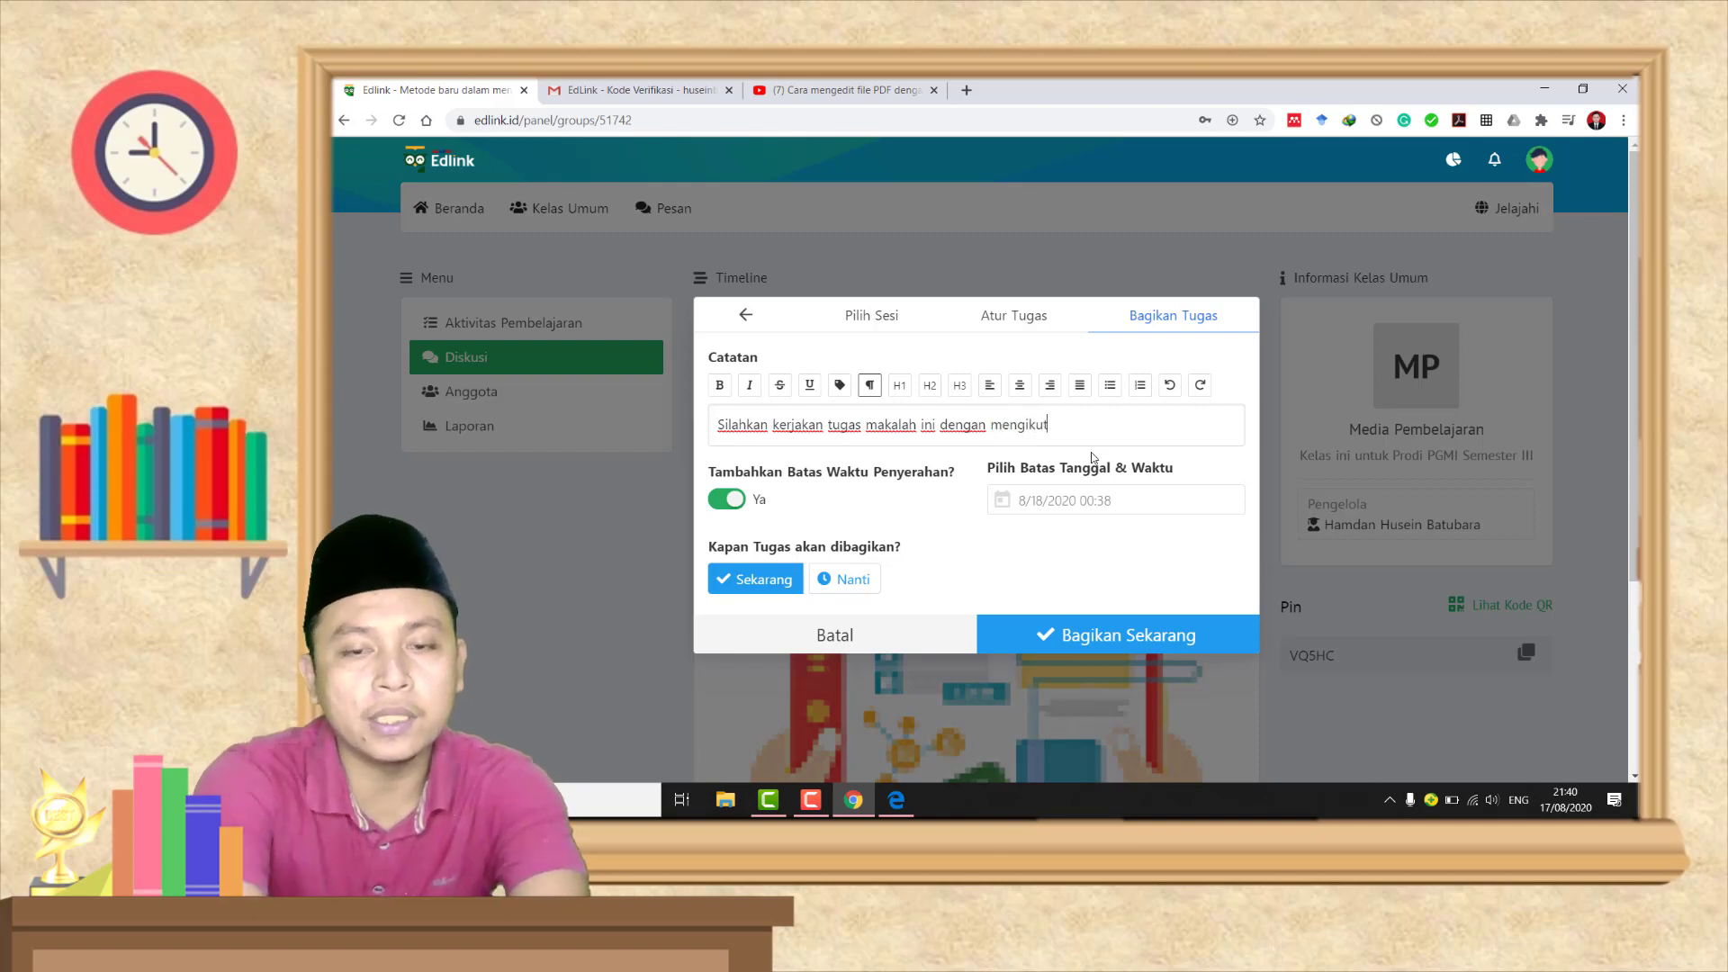
{"action": "type", "text": "i tata"}
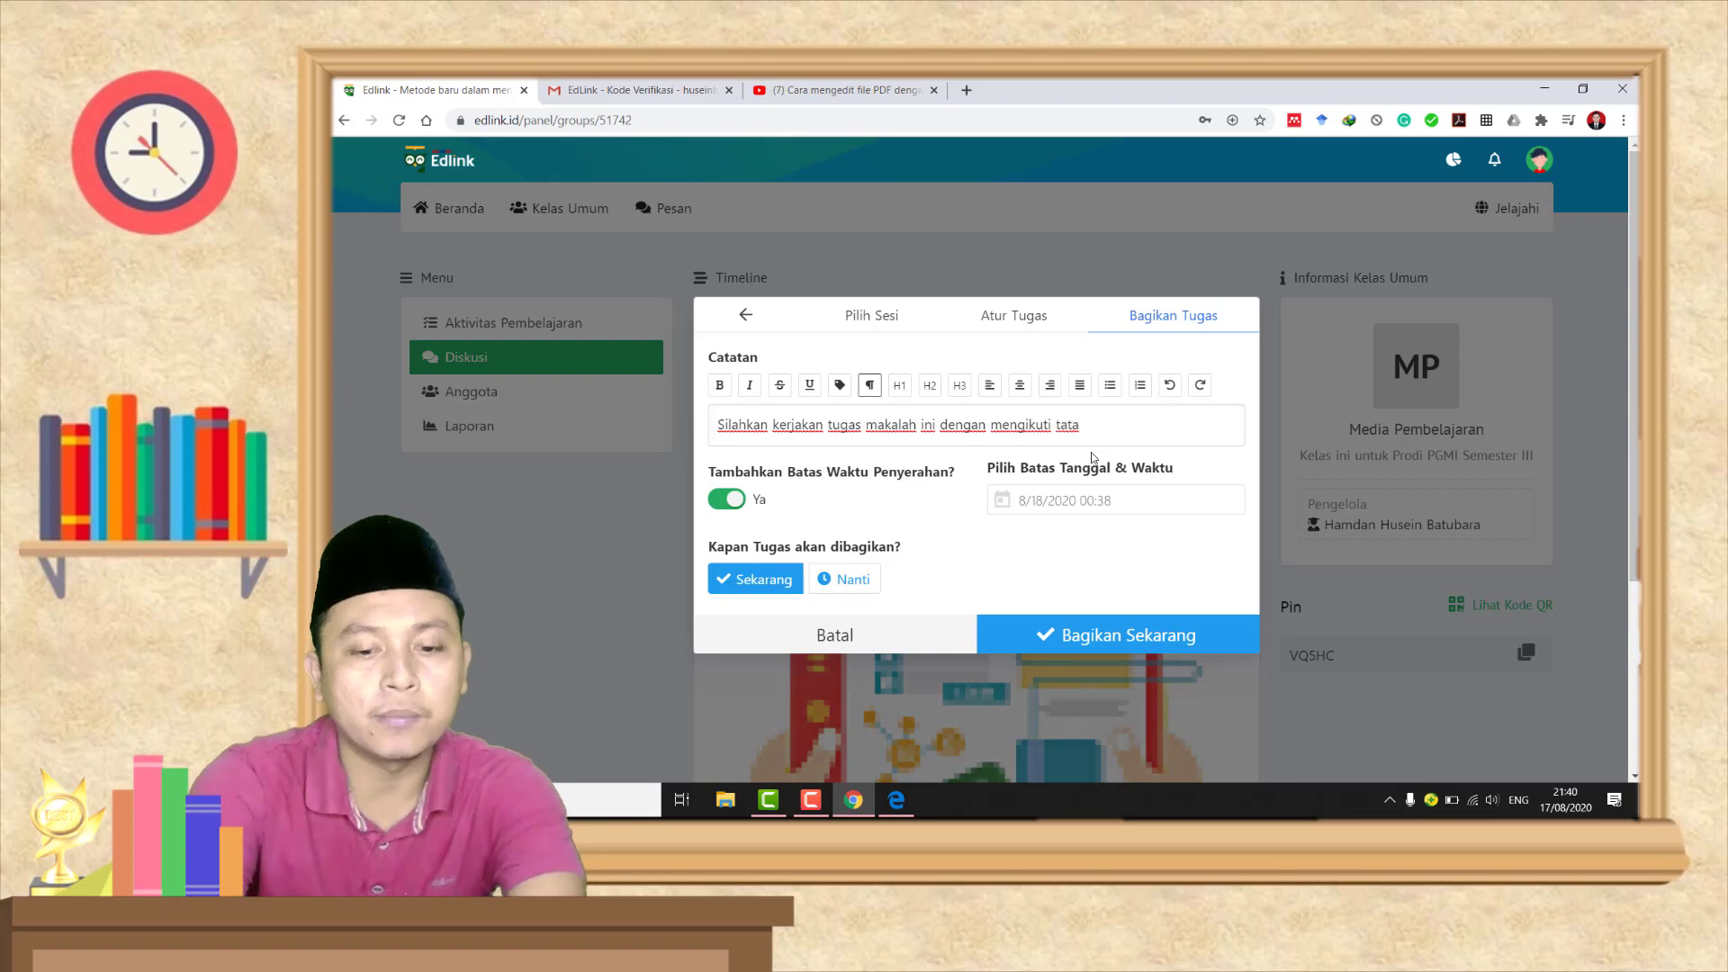
{"action": "type", "text": " penulisan ka"}
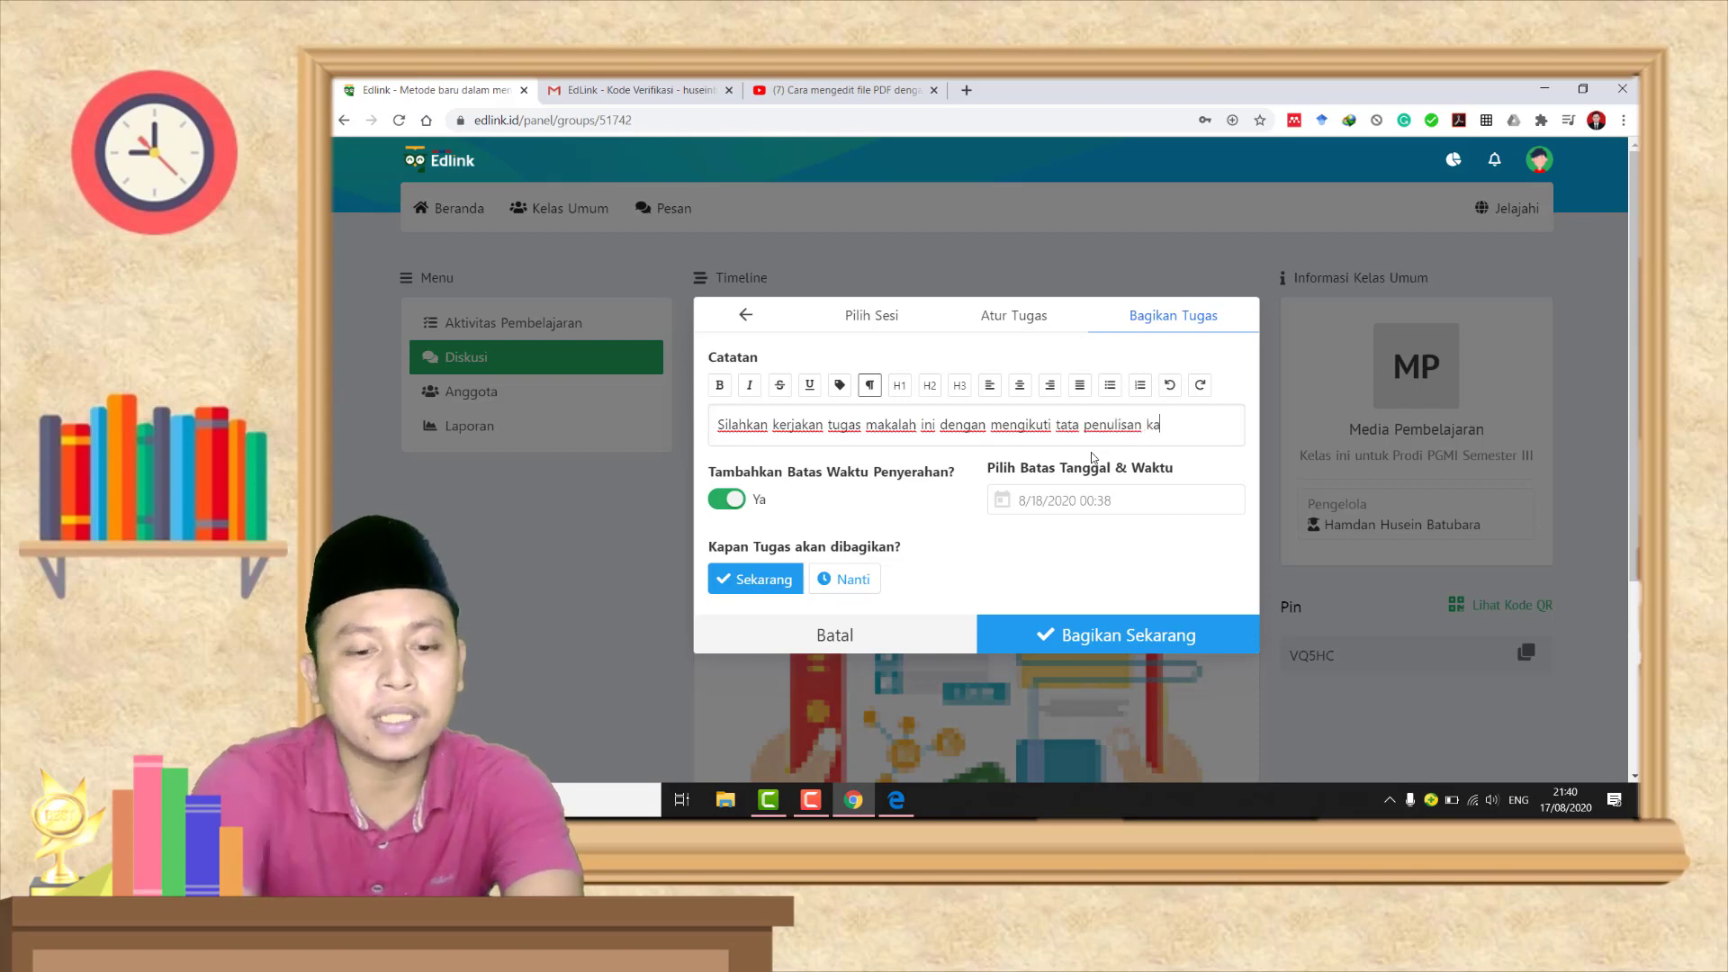
{"action": "type", "text": "rya tulis"}
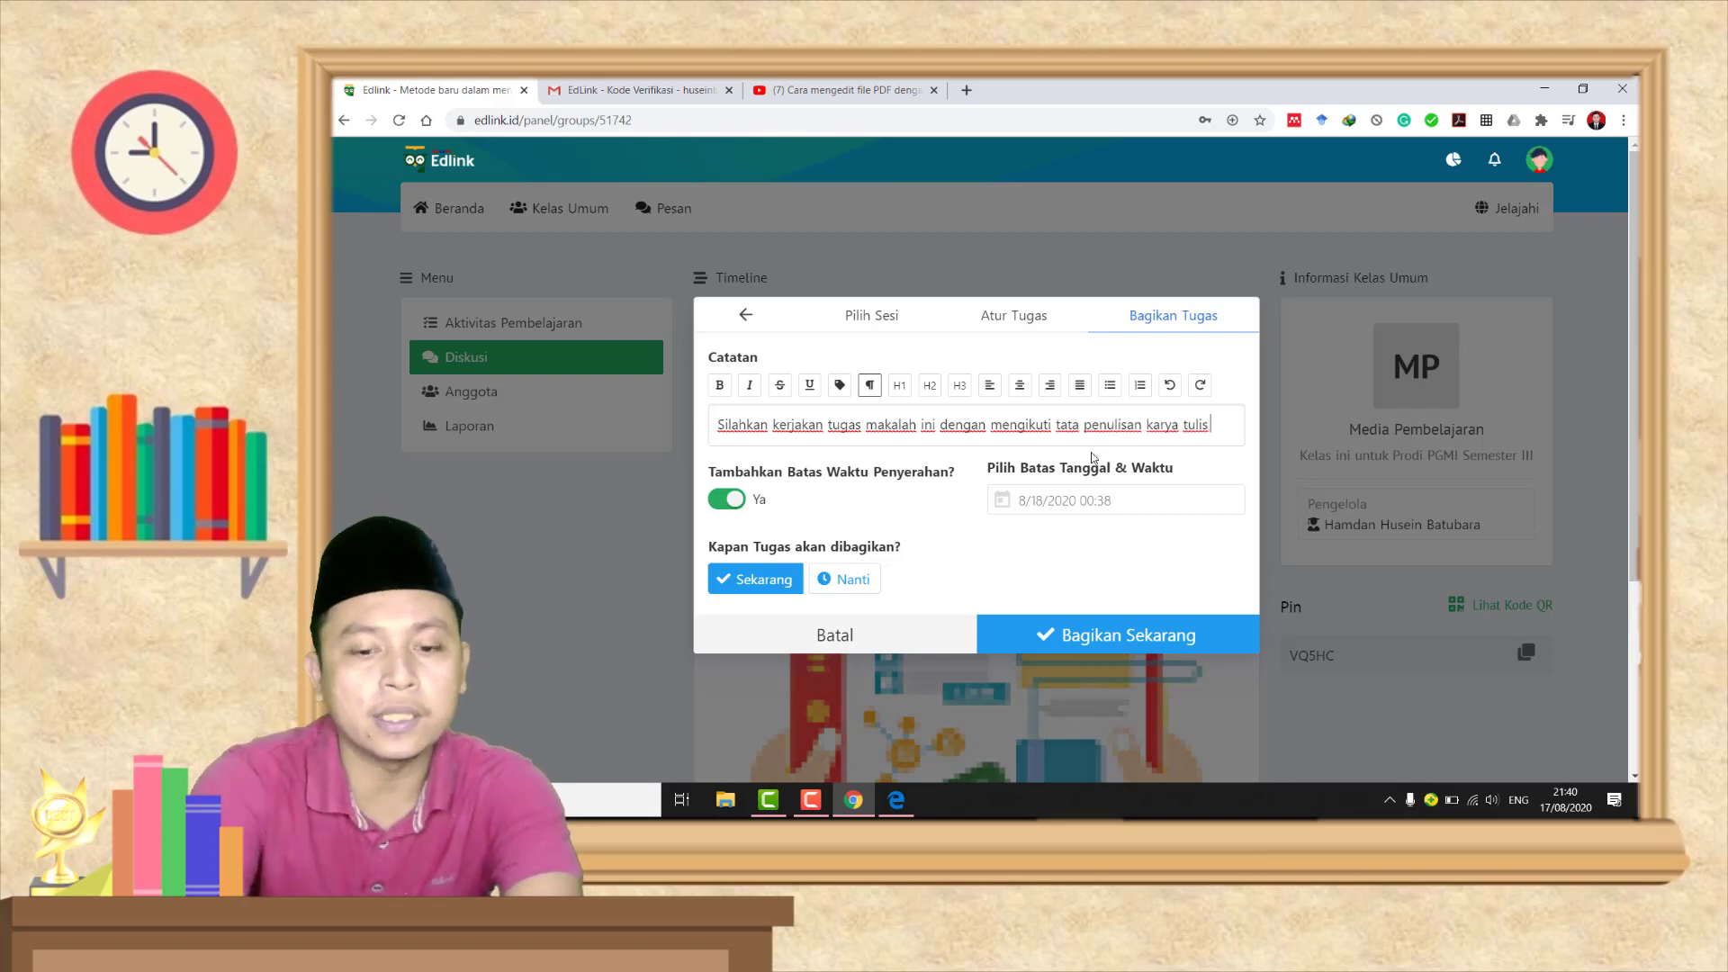
{"action": "type", "text": " ilmiah."}
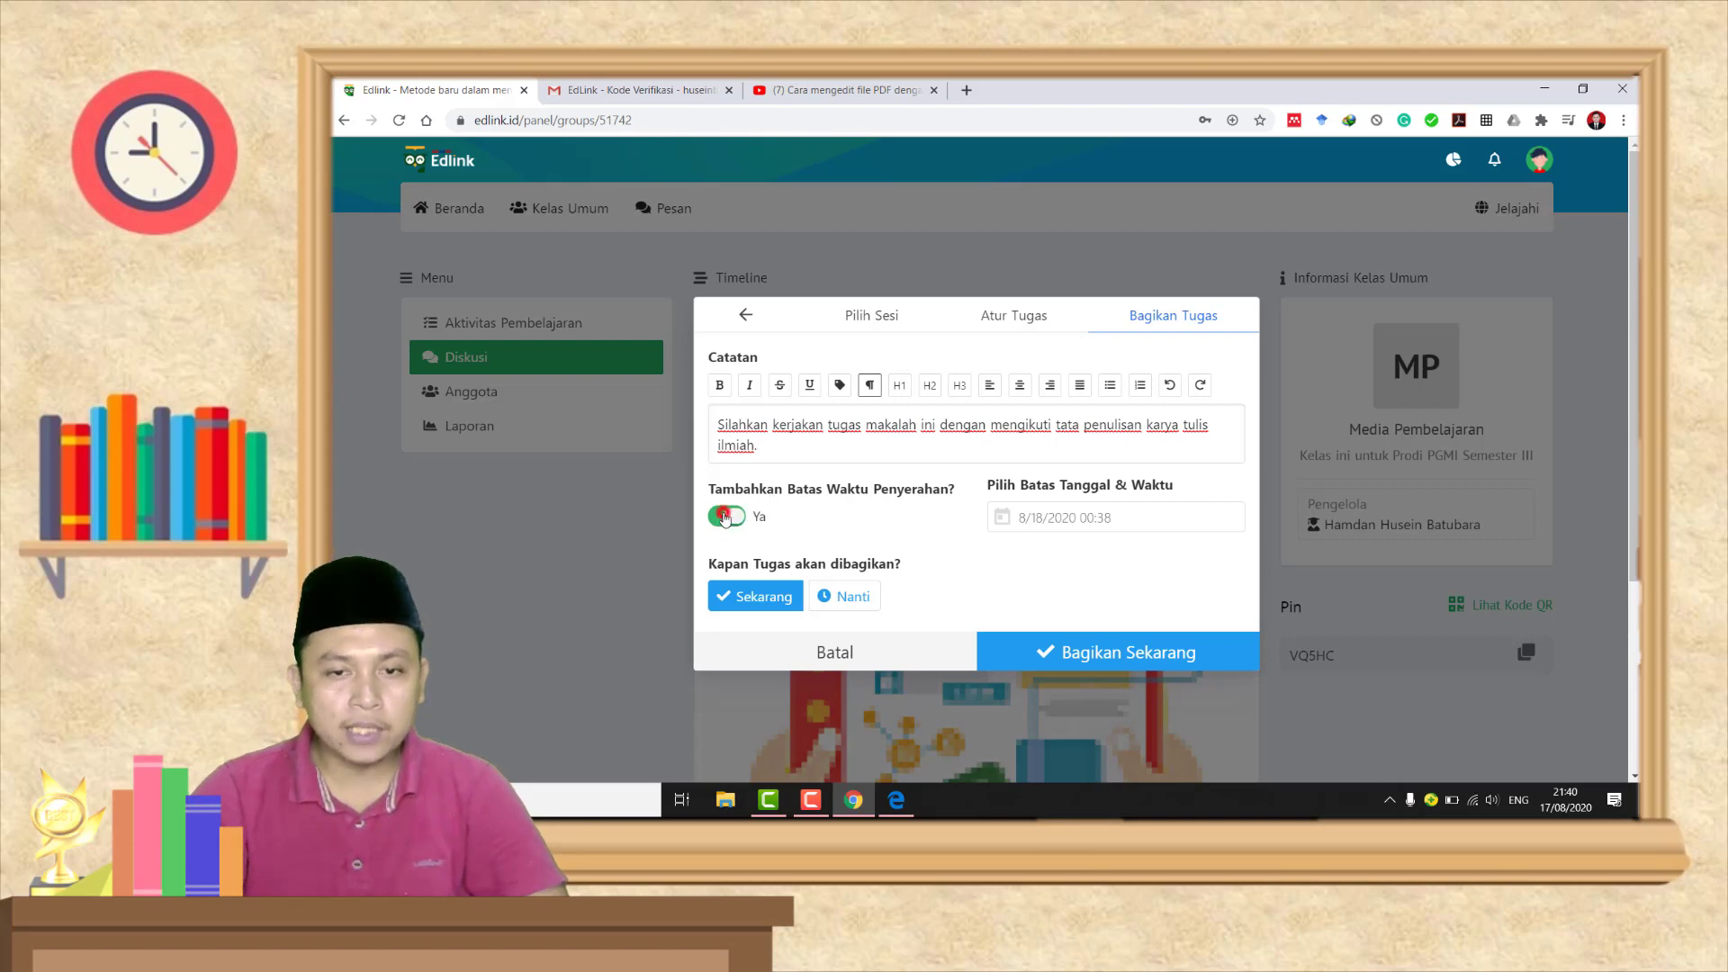
- Enable the submission deadline and set it to 20 August 2020 at 00:00
{"action": "left_click", "coordinate": [744, 514]}
{"action": "left_click", "coordinate": [744, 515]}
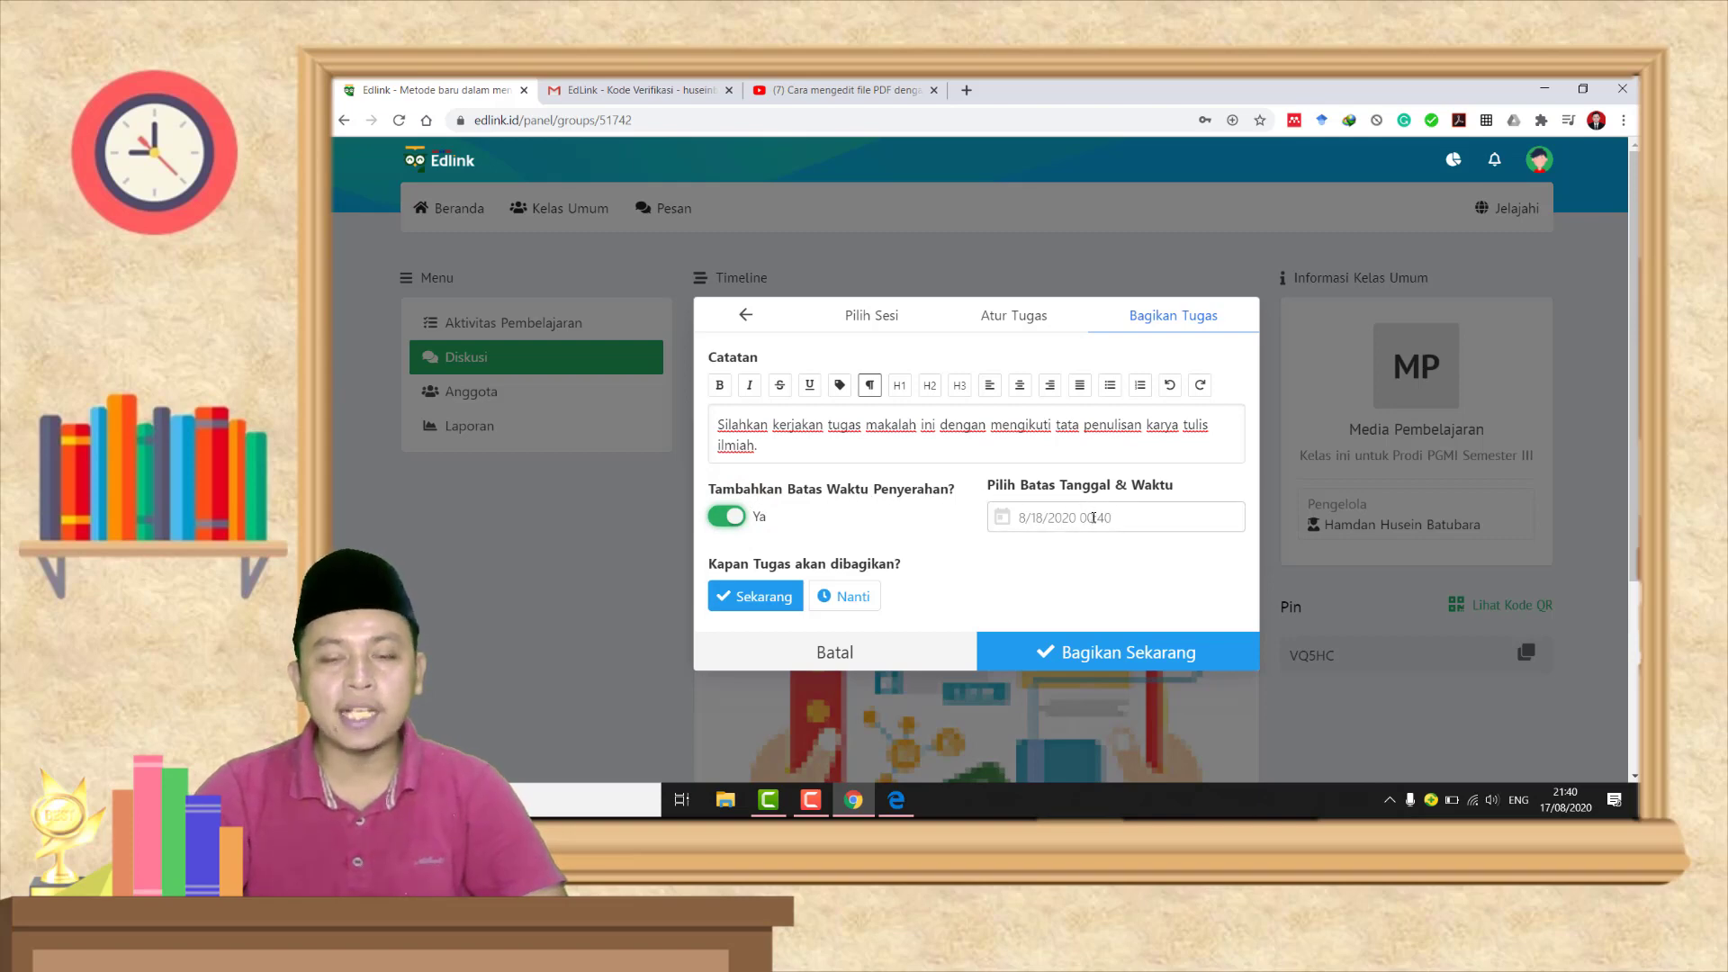
{"action": "left_click", "coordinate": [1093, 518]}
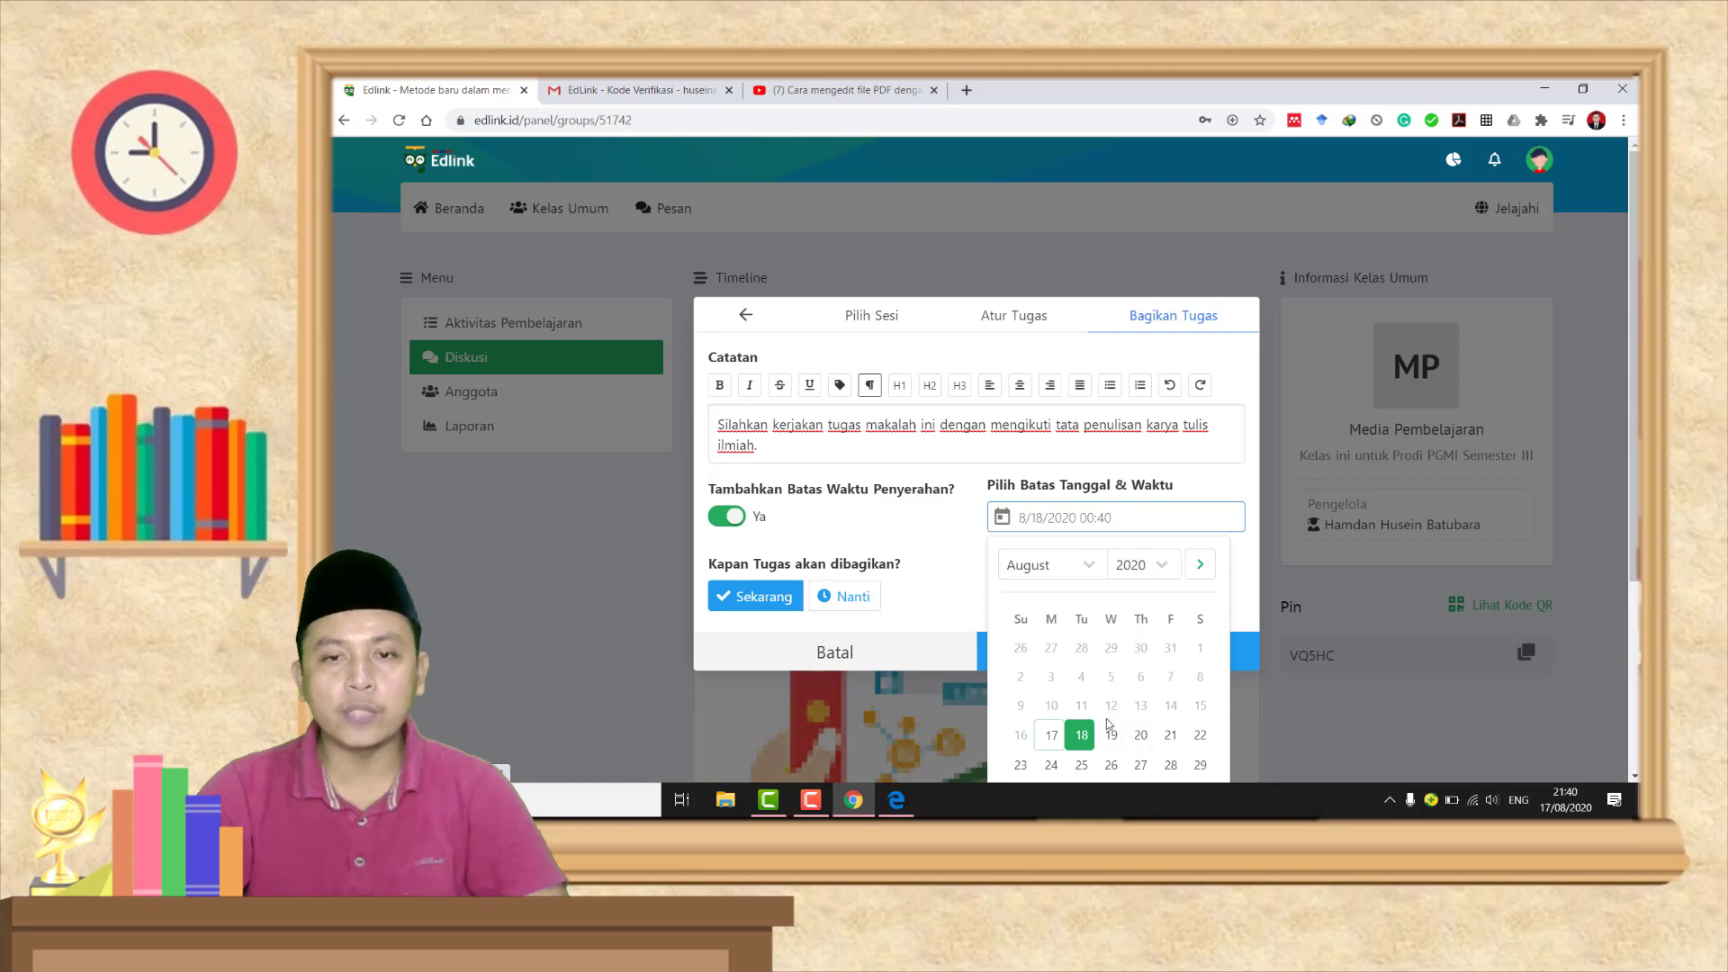
{"action": "left_click", "coordinate": [1141, 734]}
{"action": "left_click", "coordinate": [1083, 565]}
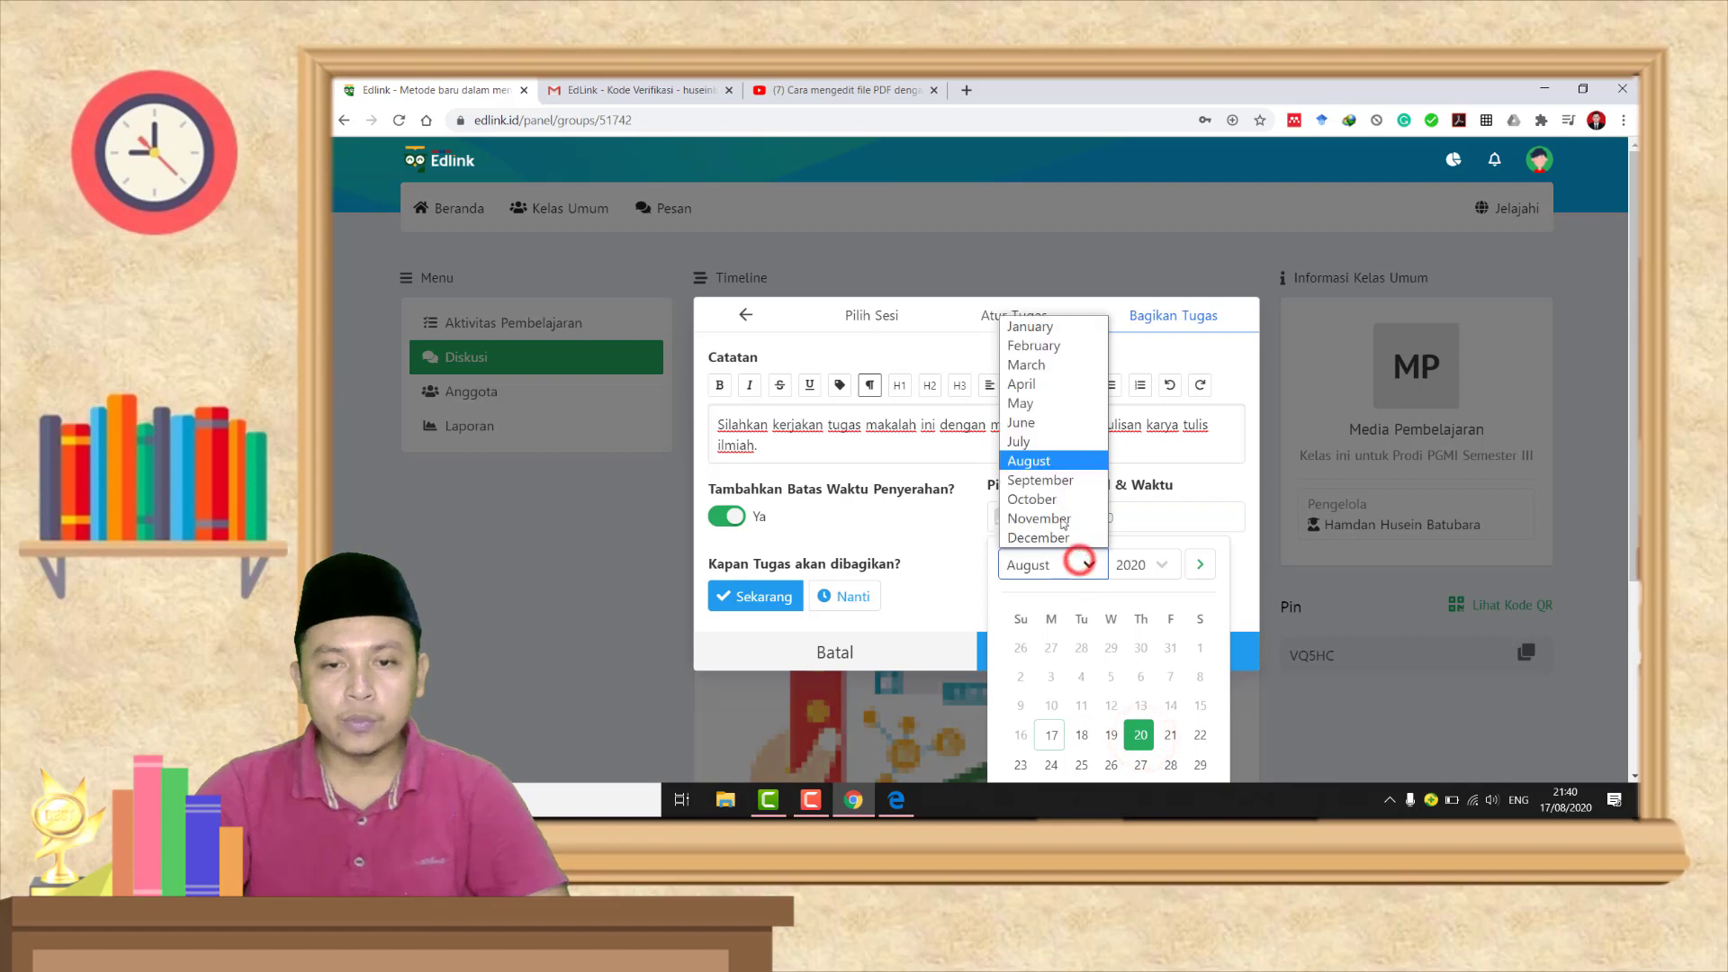
{"action": "left_click", "coordinate": [1047, 488]}
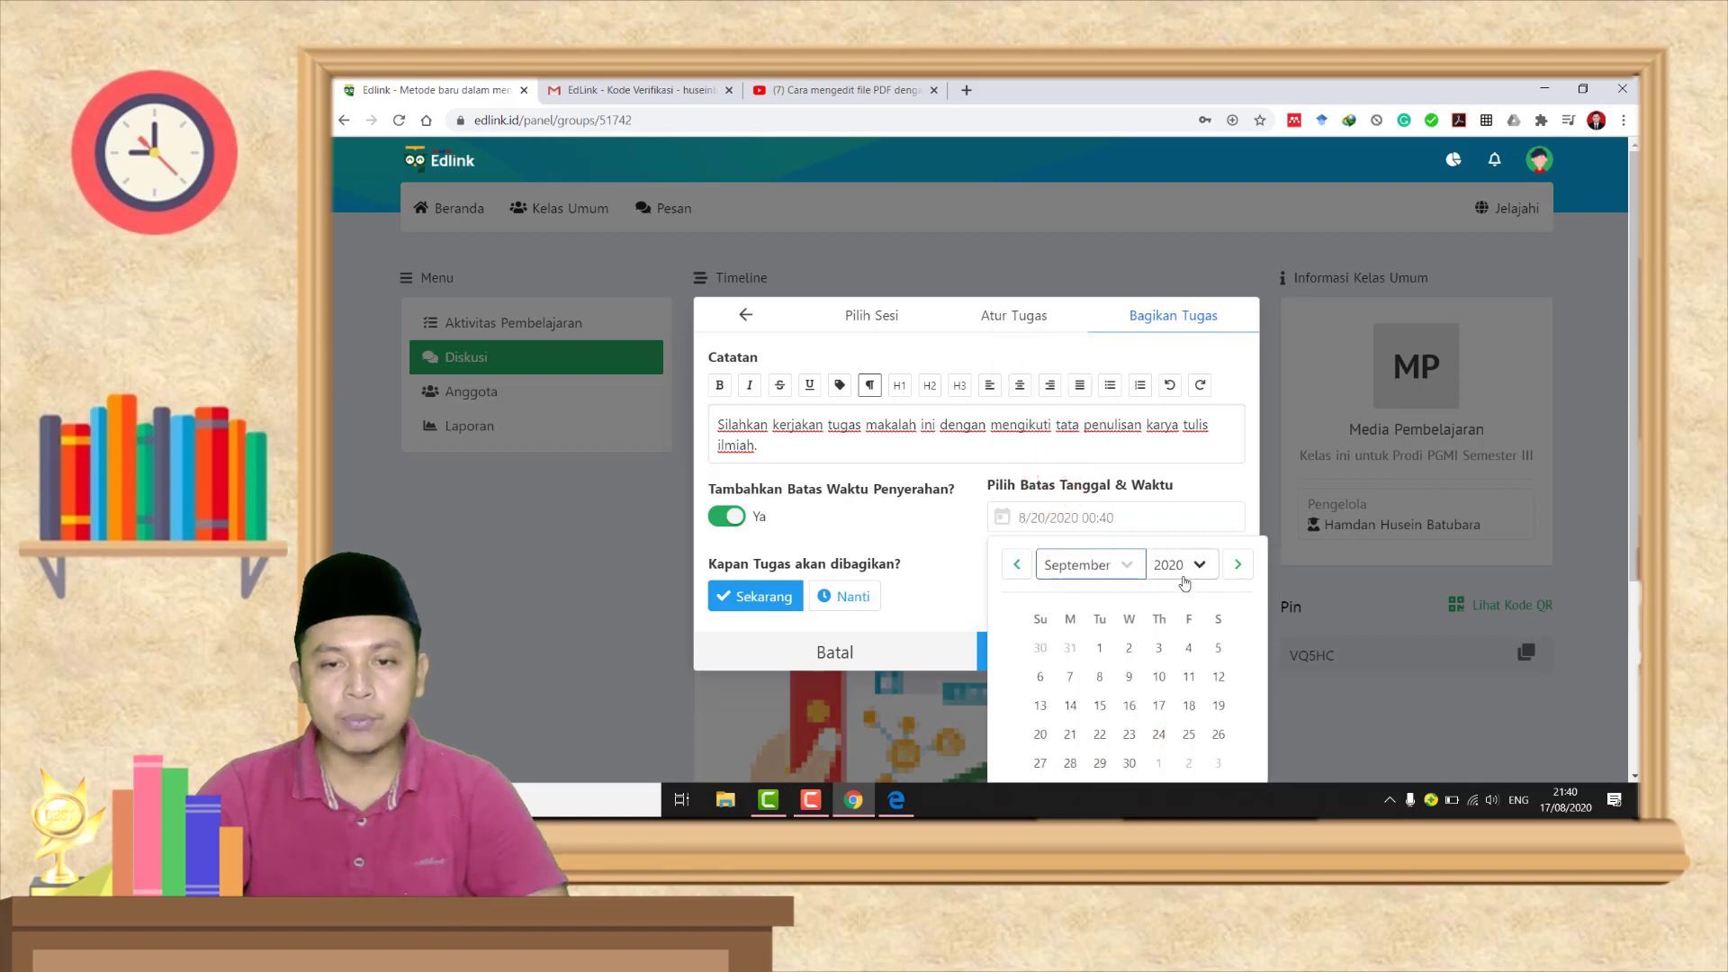
{"action": "scroll", "coordinate": [1120, 698], "scroll_direction": "down", "scroll_amount": 3}
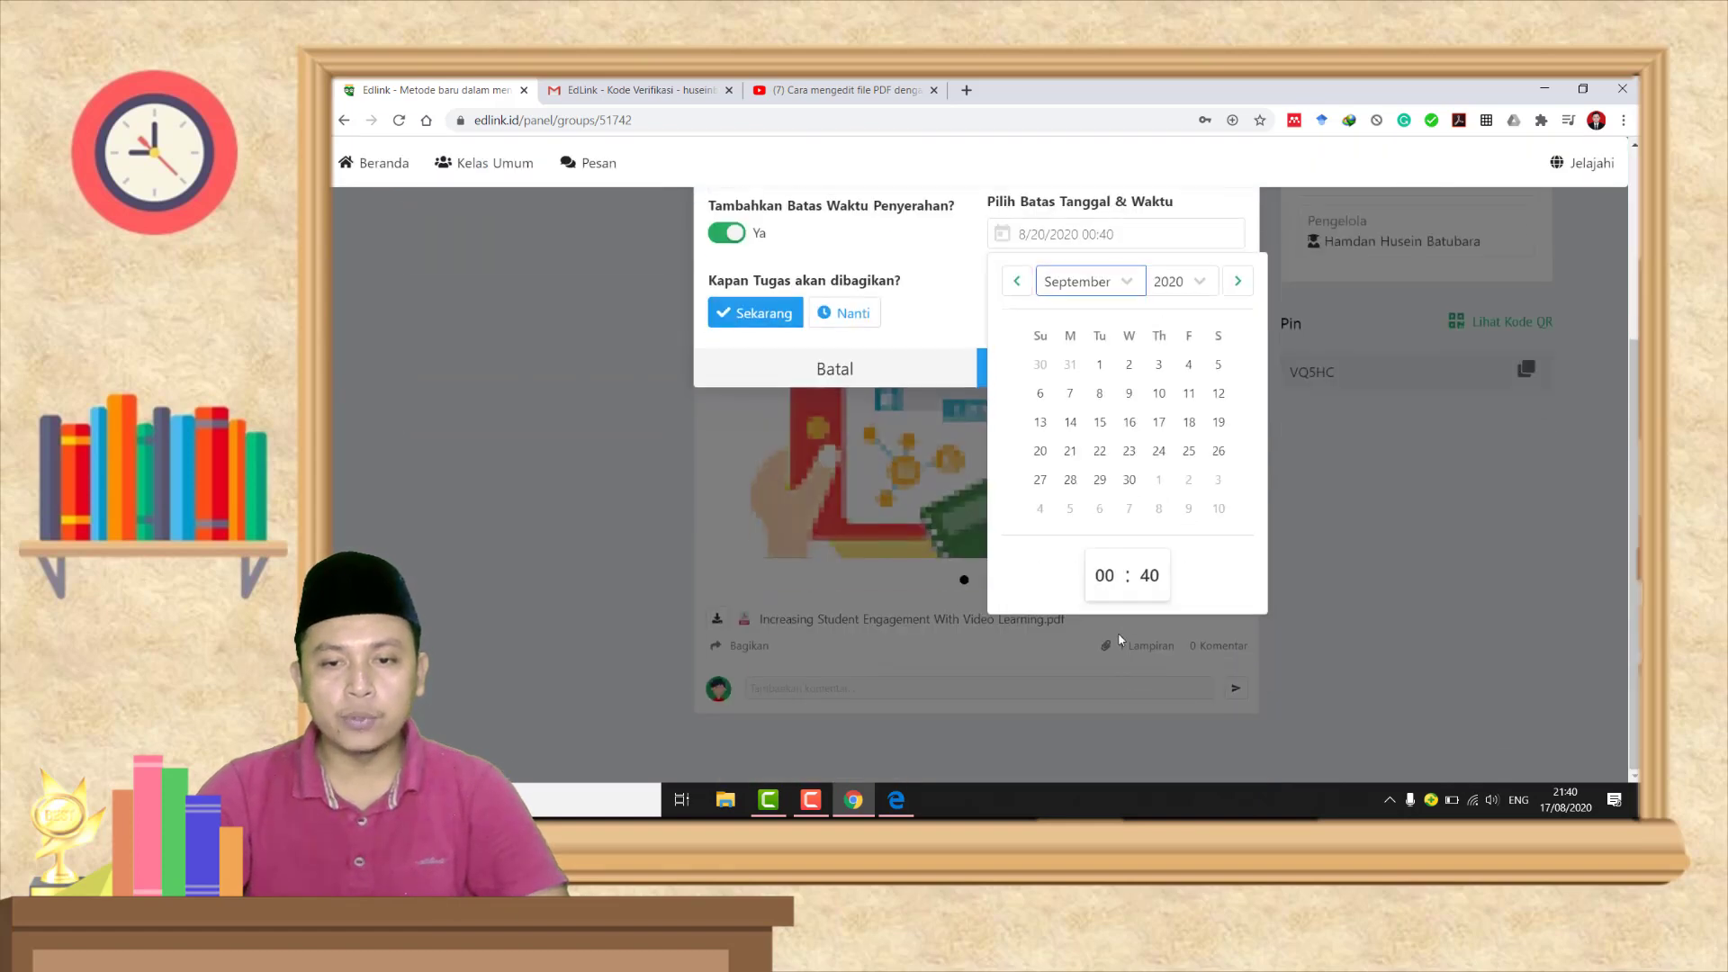
{"action": "left_click", "coordinate": [1110, 581]}
{"action": "left_click", "coordinate": [1152, 576]}
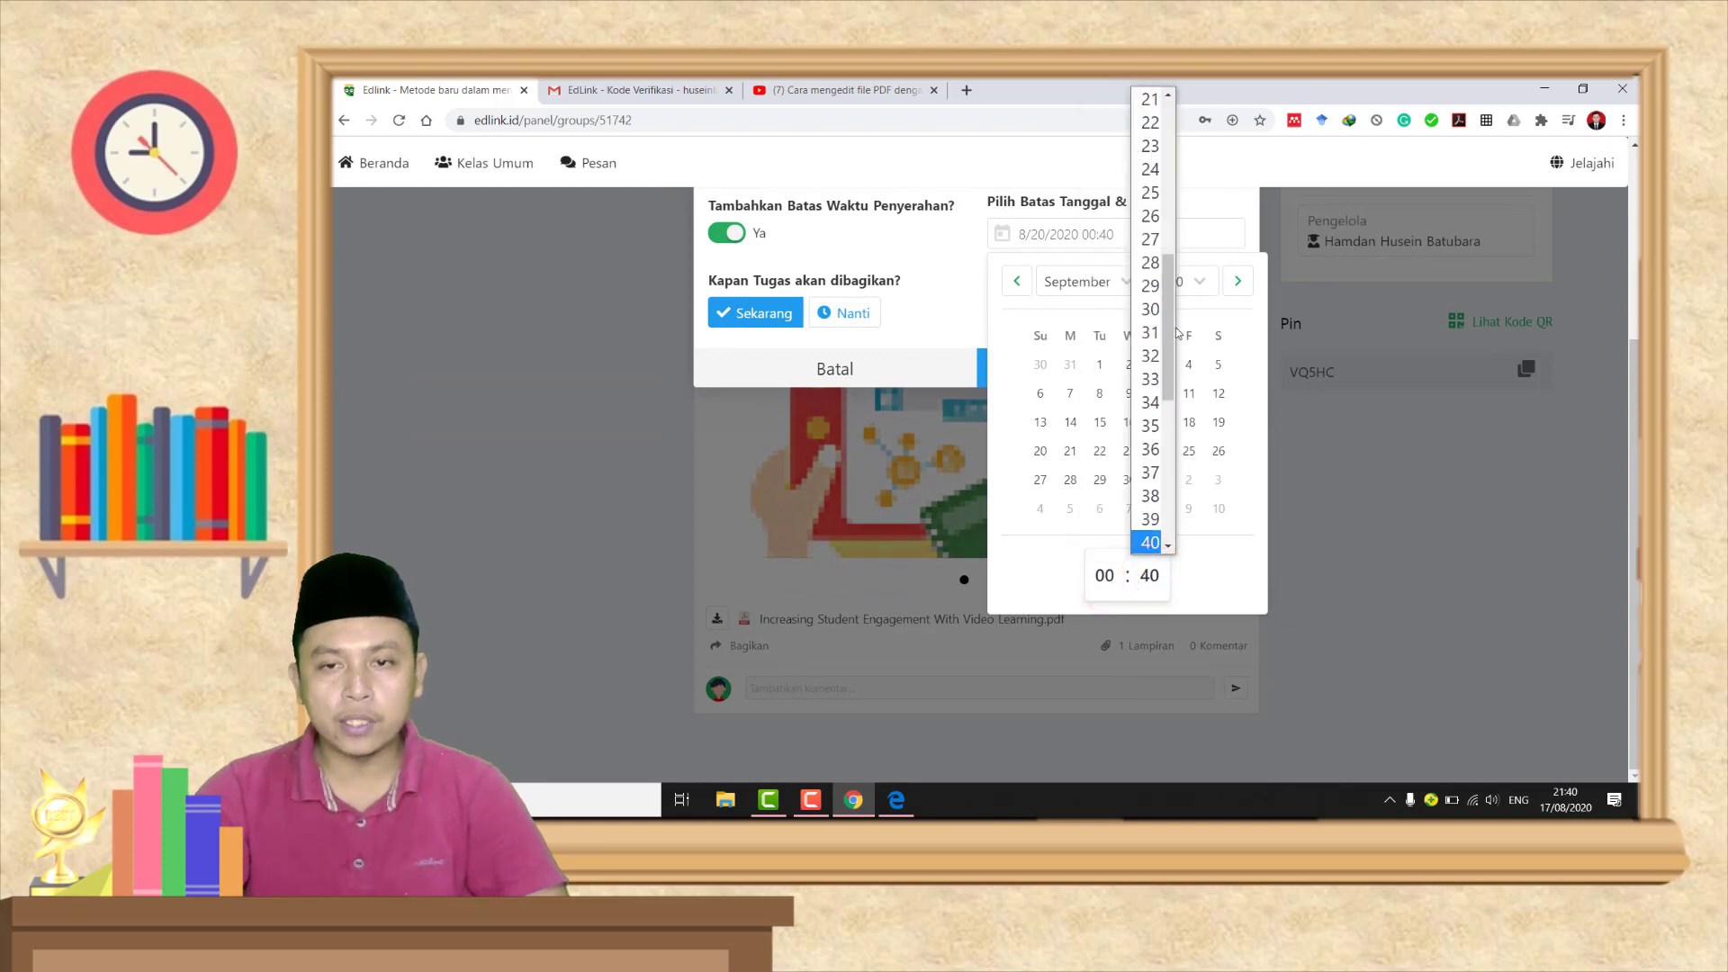
{"action": "left_click_drag", "start_coordinate": [1169, 327], "coordinate": [1169, 167]}
{"action": "left_click", "coordinate": [1139, 101]}
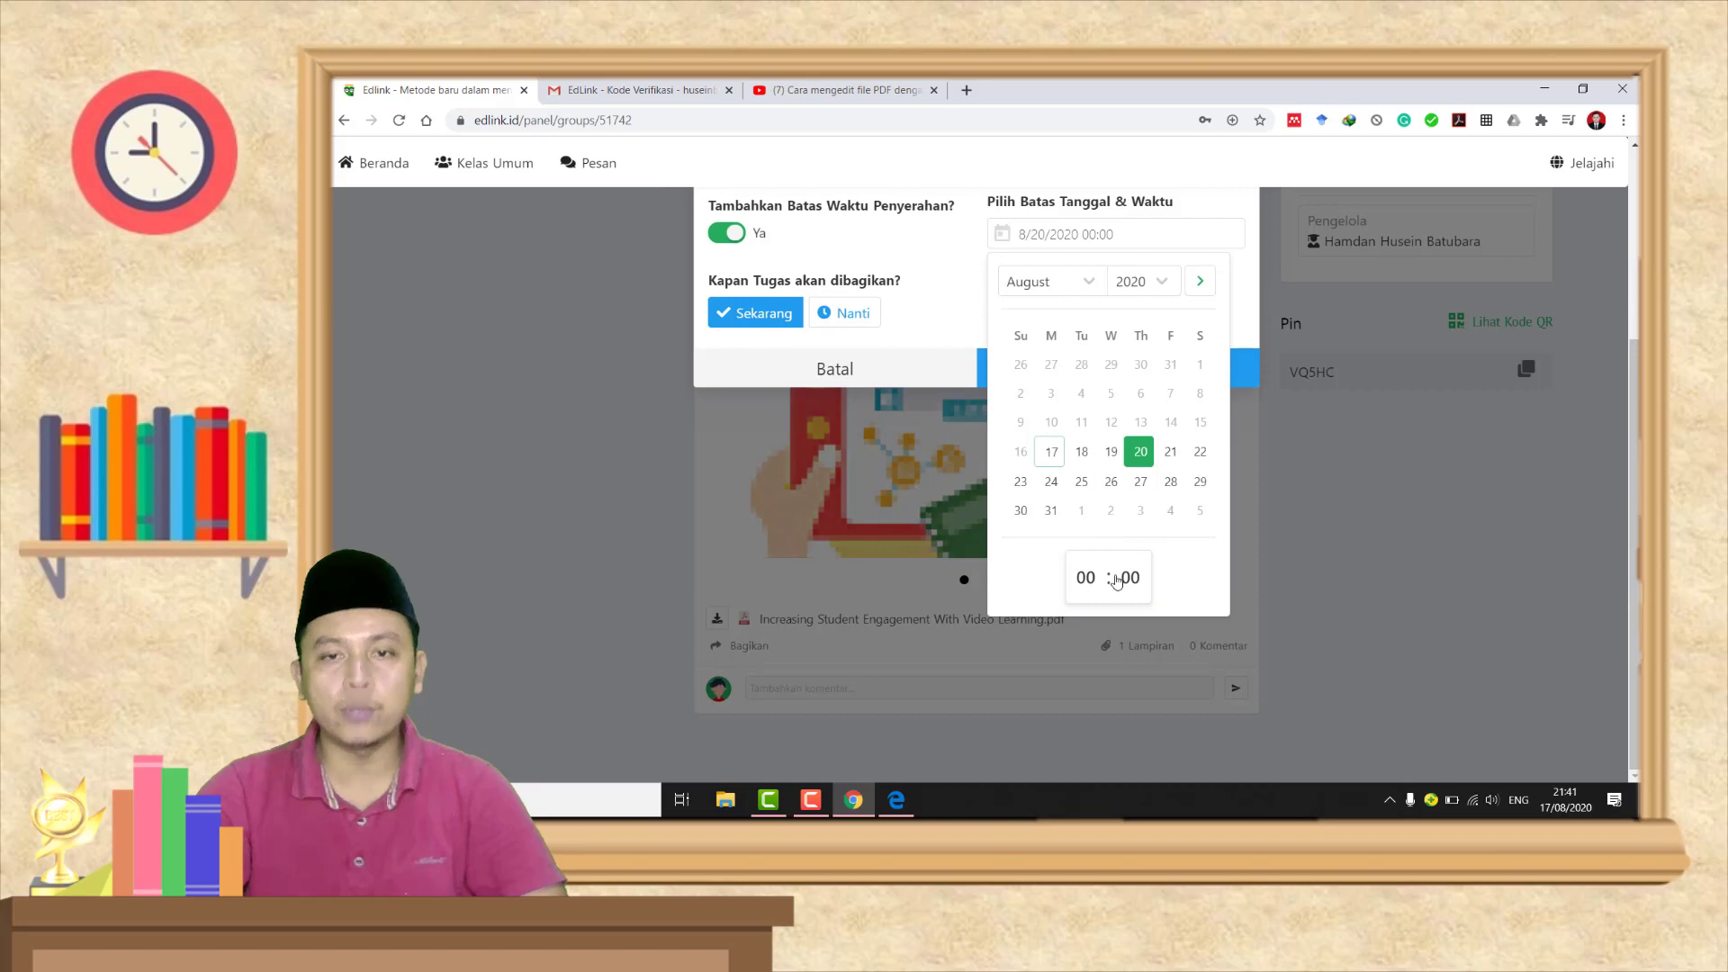
{"action": "left_click", "coordinate": [951, 299]}
{"action": "scroll", "coordinate": [965, 405], "scroll_direction": "up", "scroll_amount": 2}
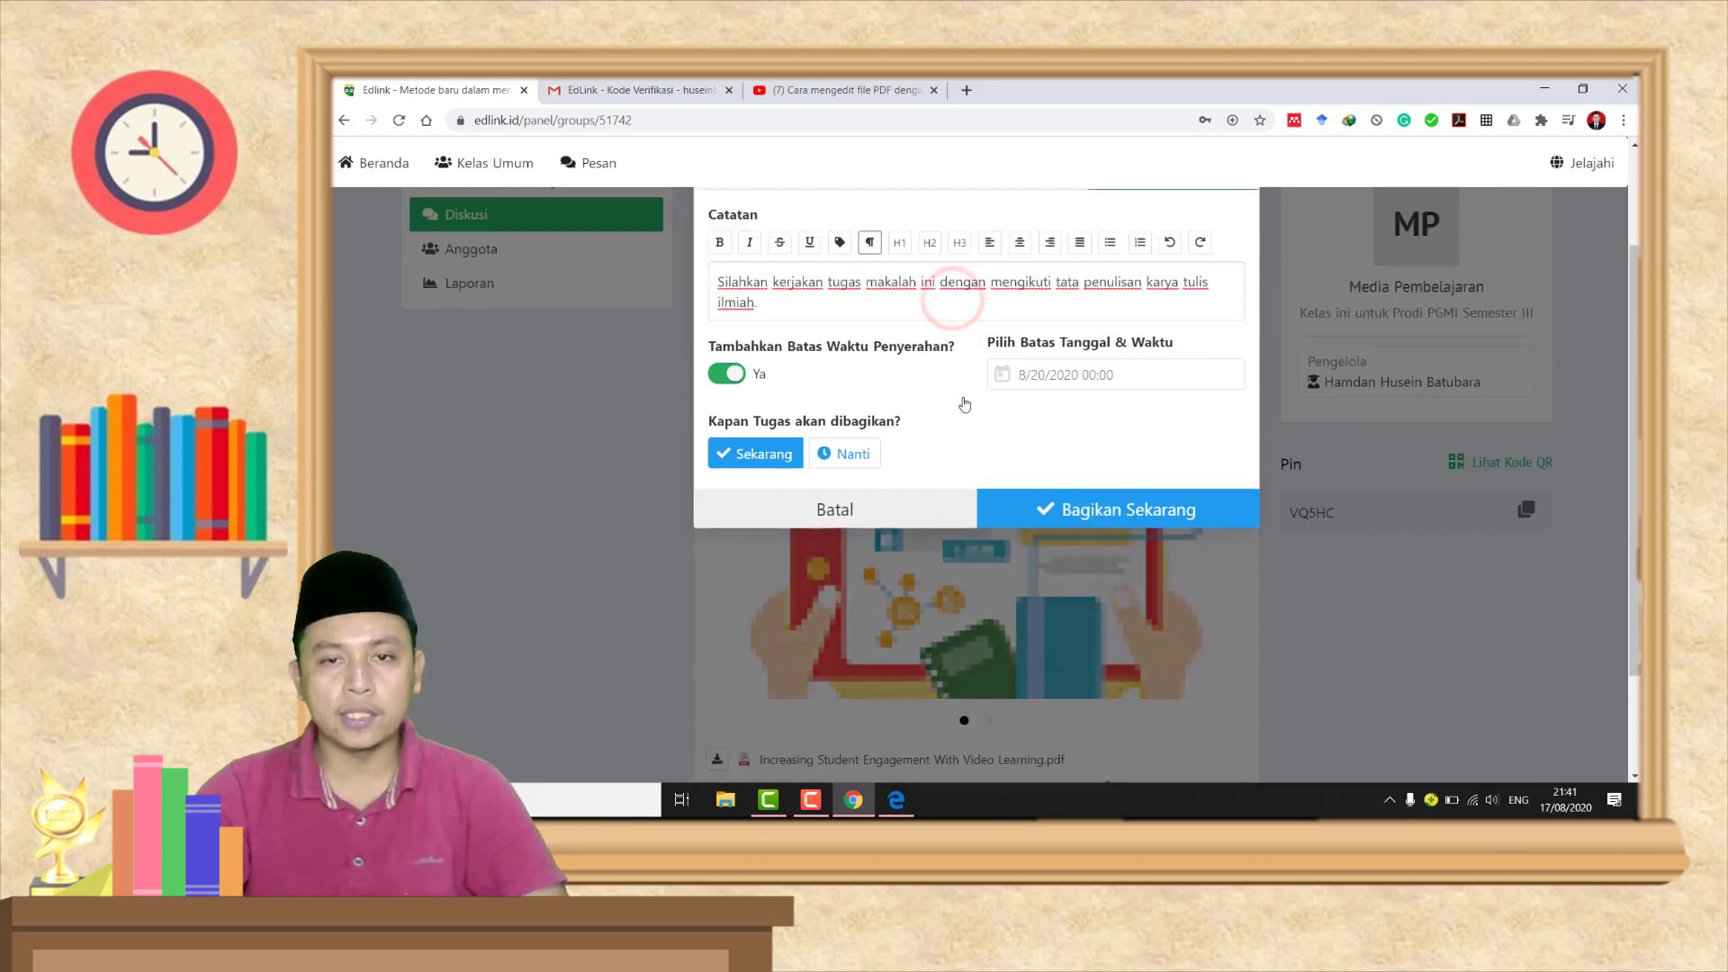
{"action": "scroll", "coordinate": [965, 405], "scroll_direction": "up", "scroll_amount": 1}
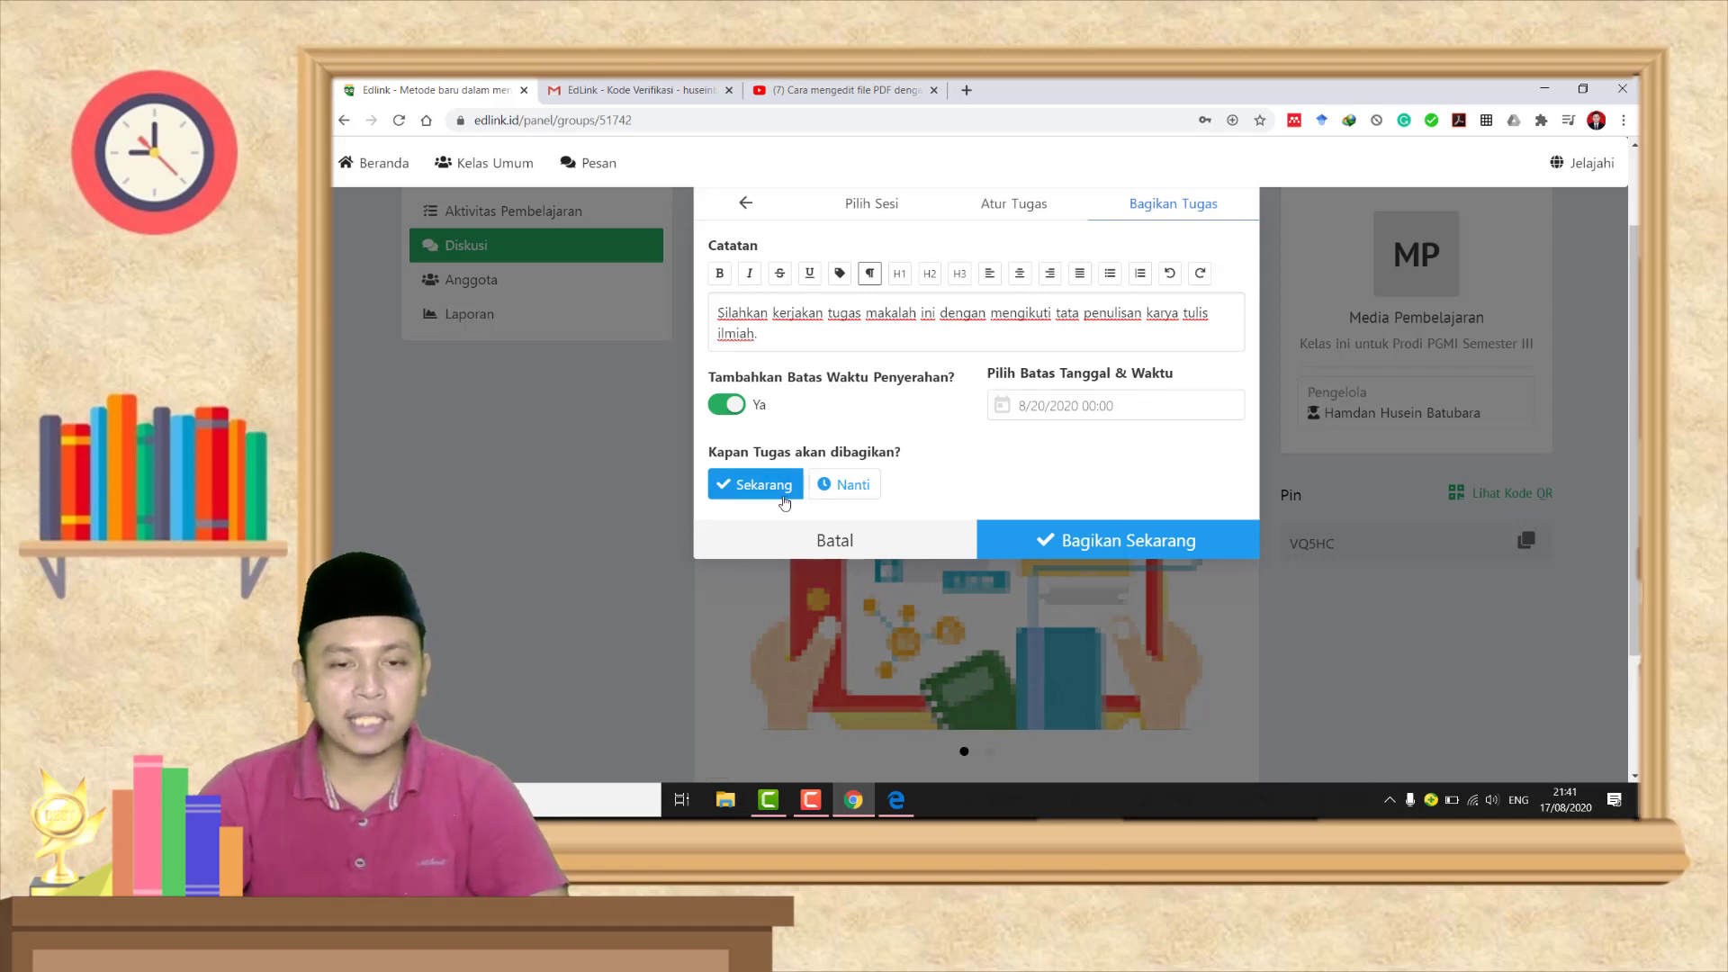
- Keep the assignment's sharing option on Sekarang (share immediately)
{"action": "left_click", "coordinate": [868, 487]}
{"action": "left_click", "coordinate": [759, 486]}
{"action": "left_click", "coordinate": [850, 485]}
{"action": "left_click", "coordinate": [747, 485]}
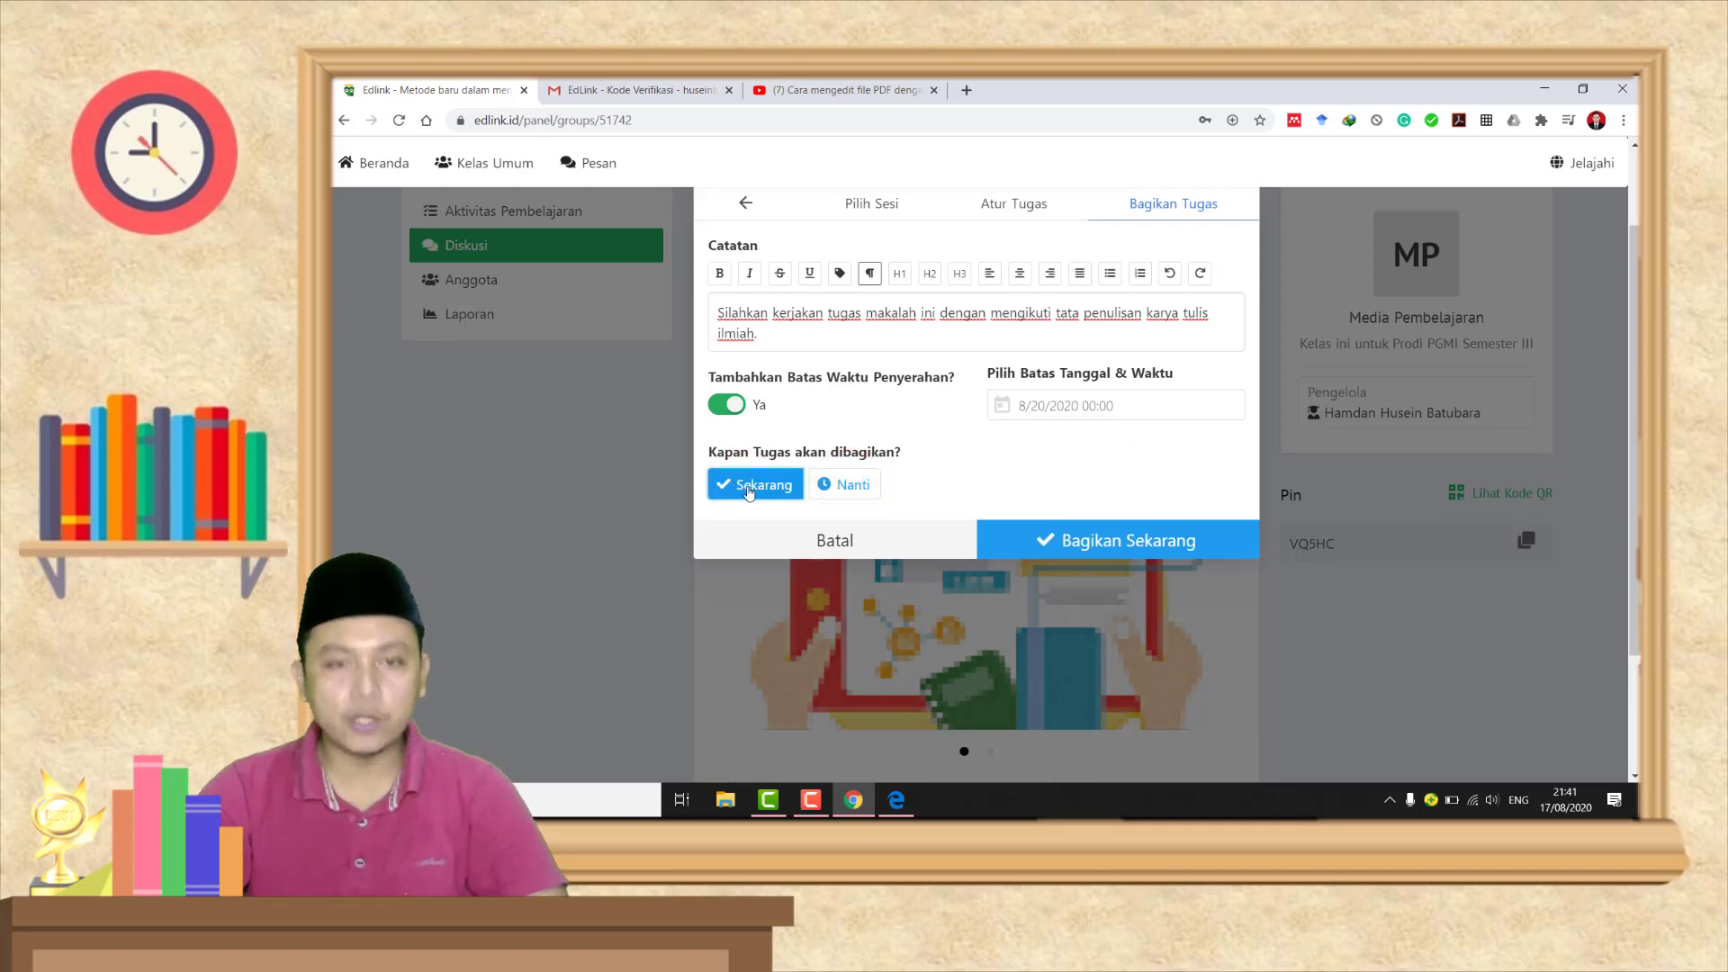
- Share Tugas Makalah with the class now and start a new quiz
{"action": "left_click", "coordinate": [1133, 549]}
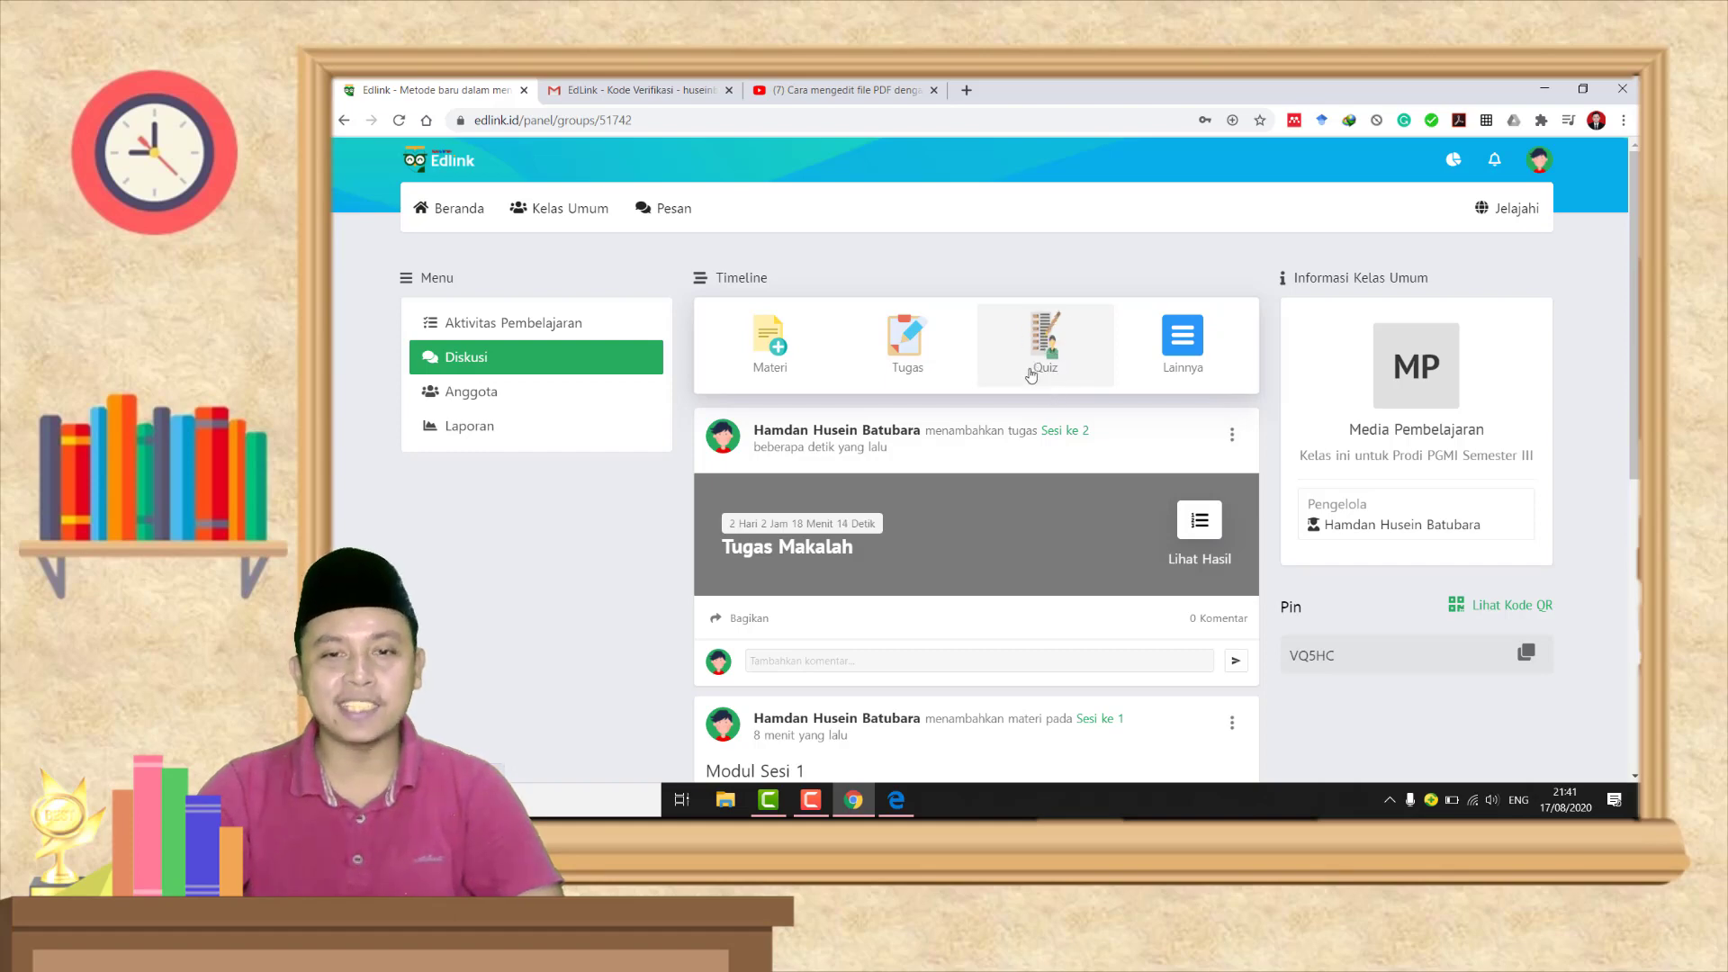
{"action": "left_click", "coordinate": [1030, 371]}
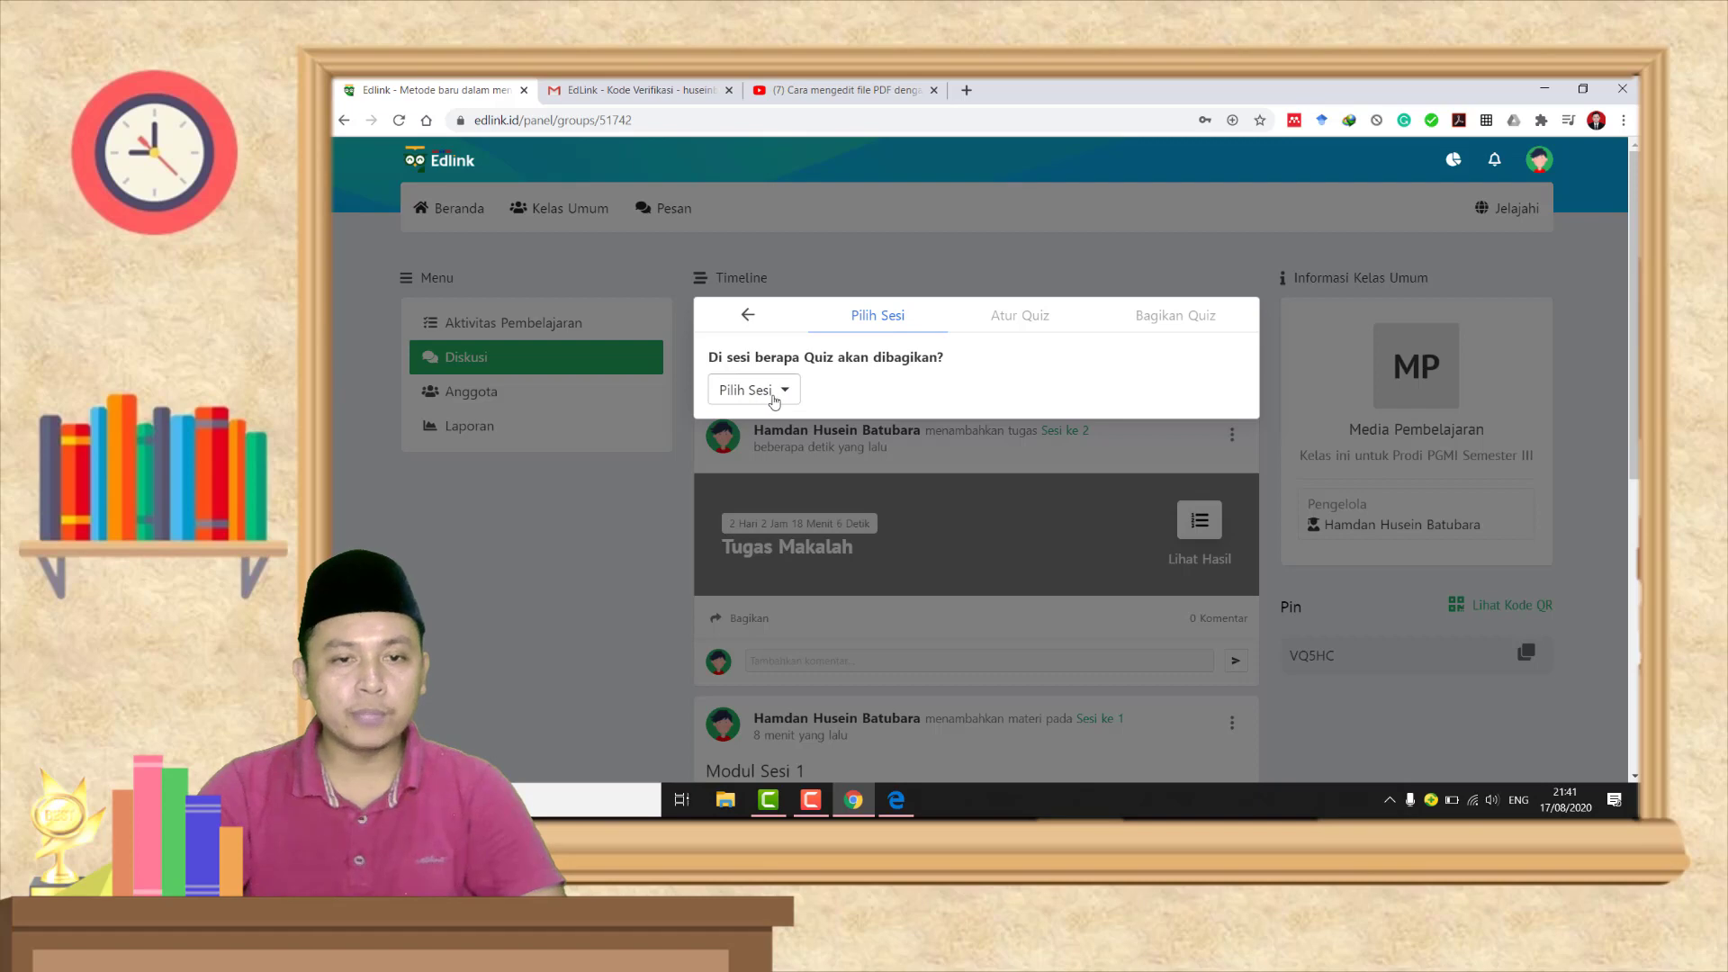
- Attach the new quiz to Sesi 1 and continue to the quiz settings
{"action": "left_click", "coordinate": [773, 396]}
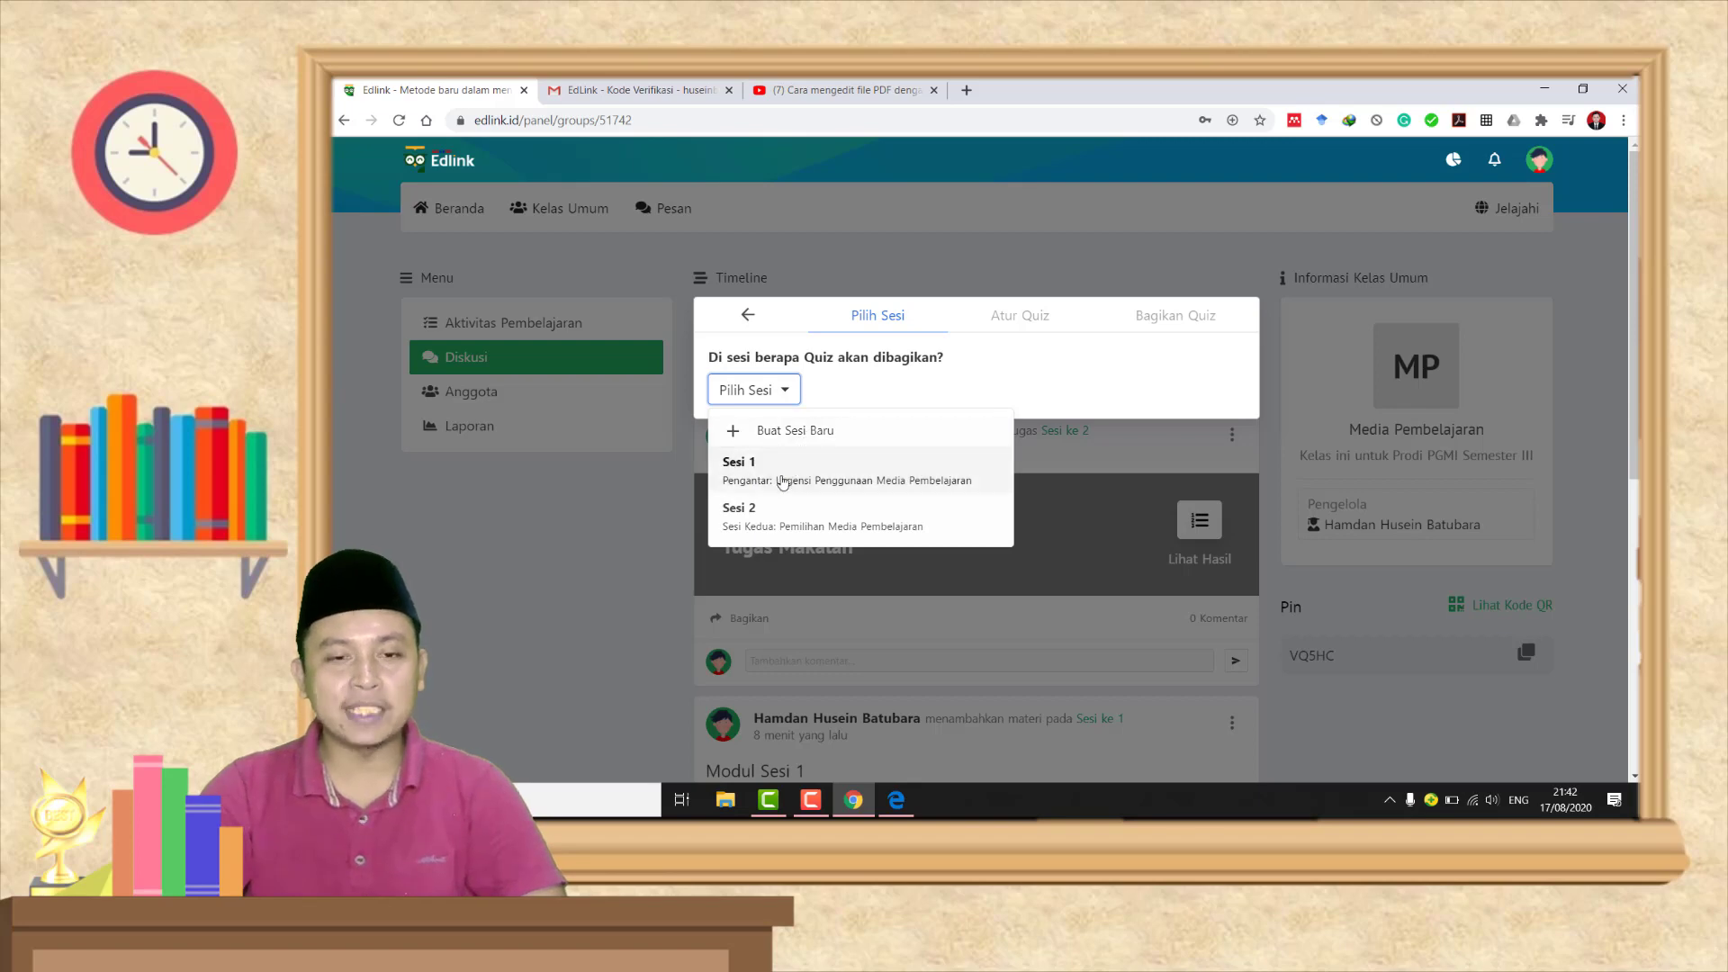
{"action": "left_click", "coordinate": [744, 474]}
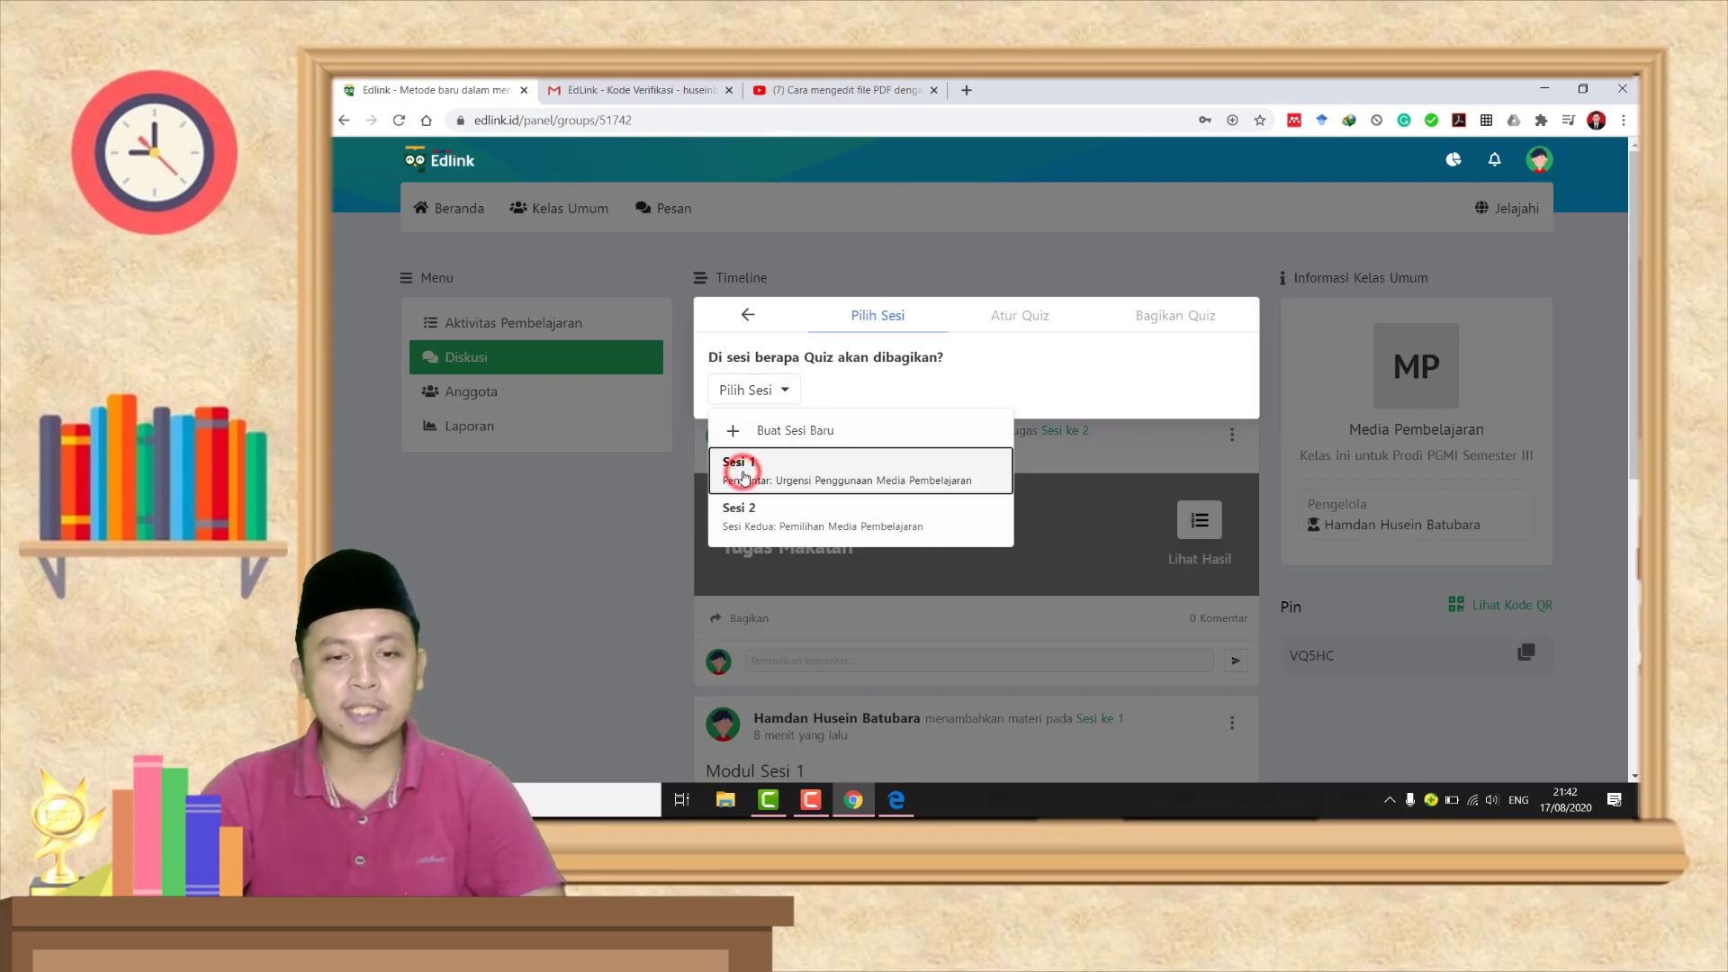
{"action": "left_click", "coordinate": [768, 461]}
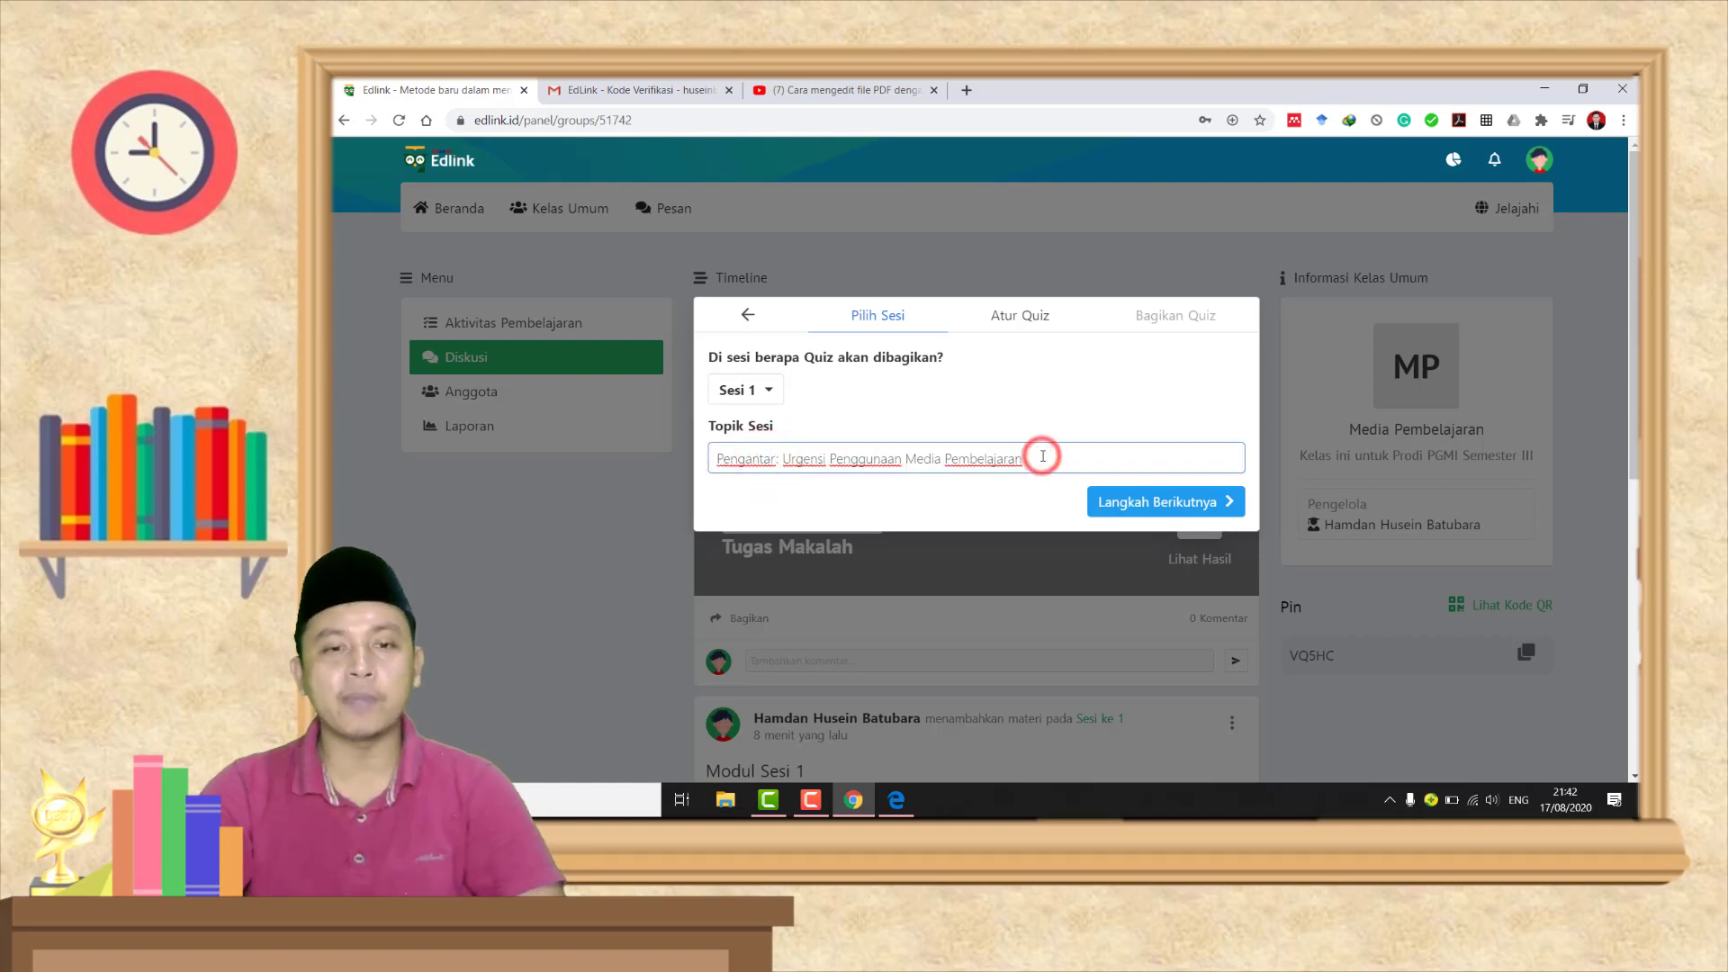
{"action": "left_click", "coordinate": [1150, 507]}
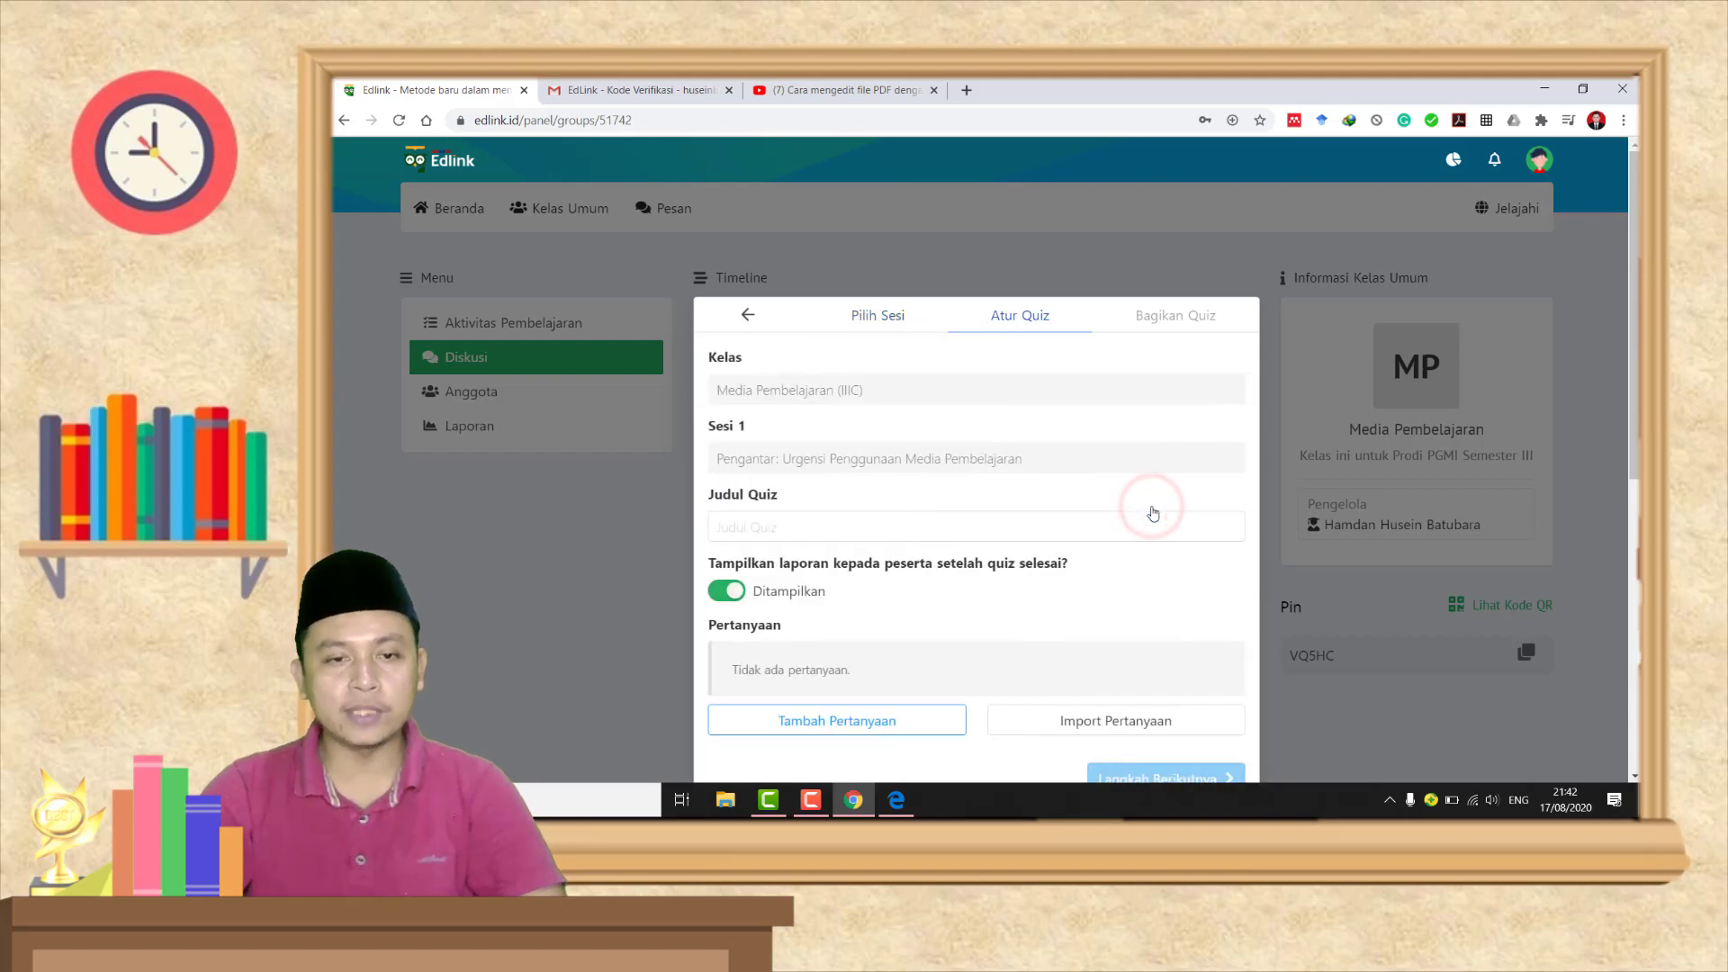
- Title the quiz 'Kuis Urgensi Media Pembelajaran' in the Judul Quiz field
{"action": "left_click", "coordinate": [805, 524]}
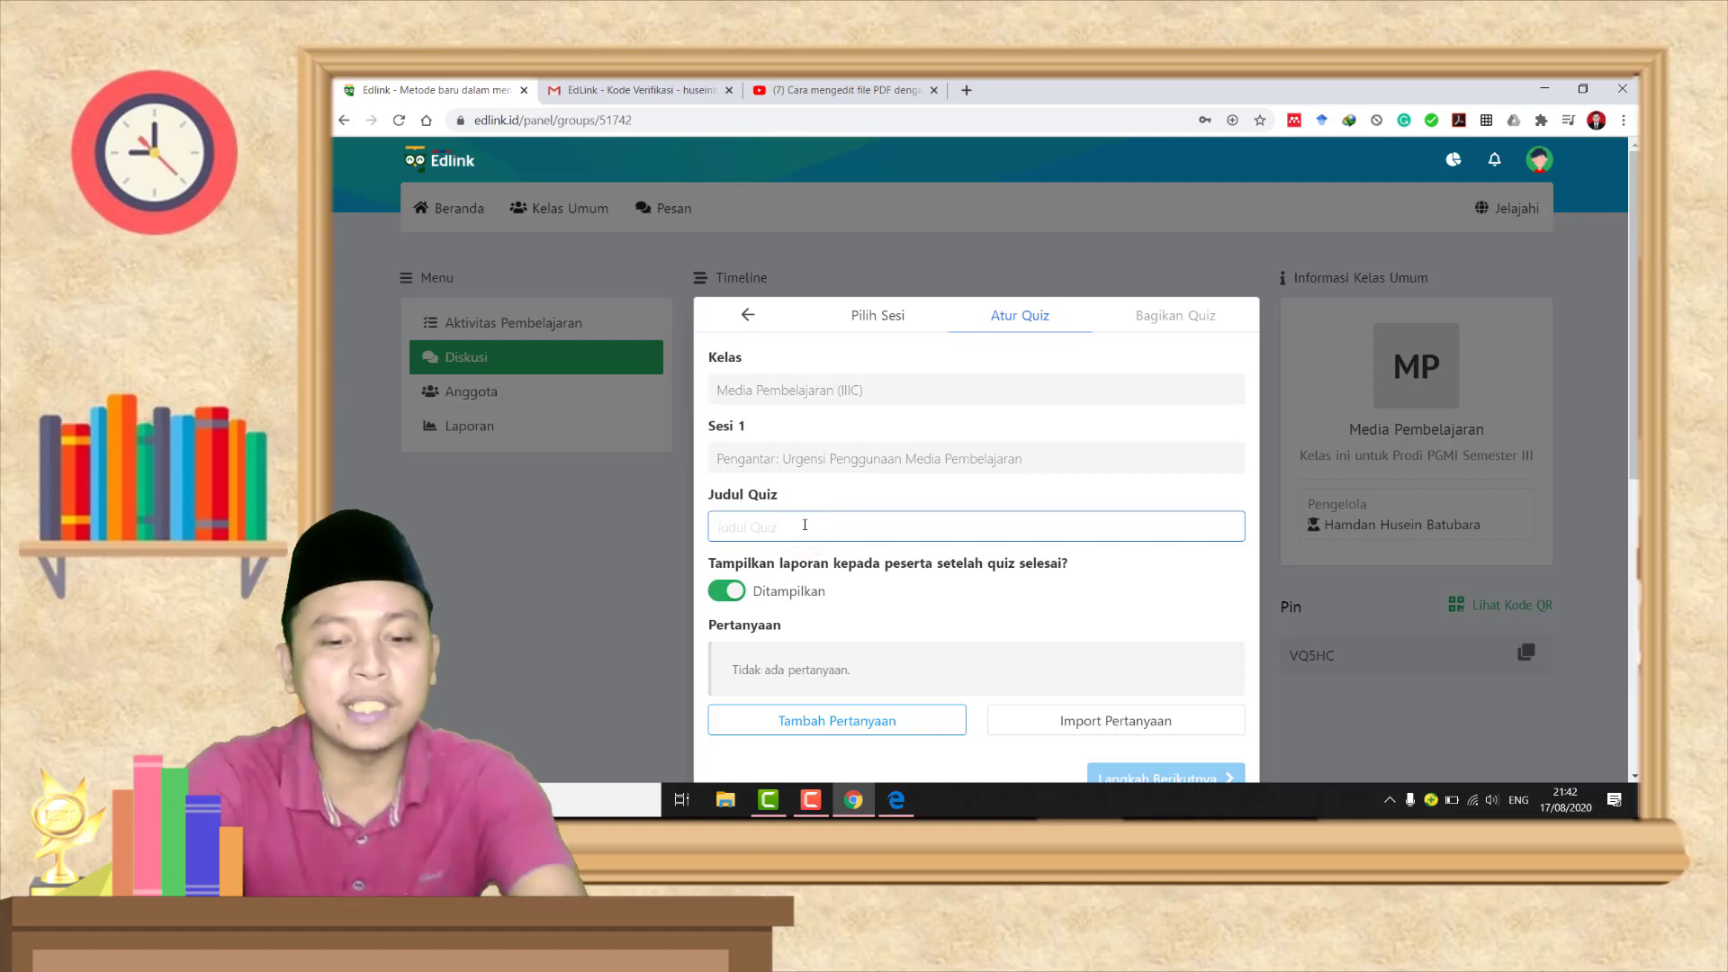
{"action": "type", "text": "Kuis"}
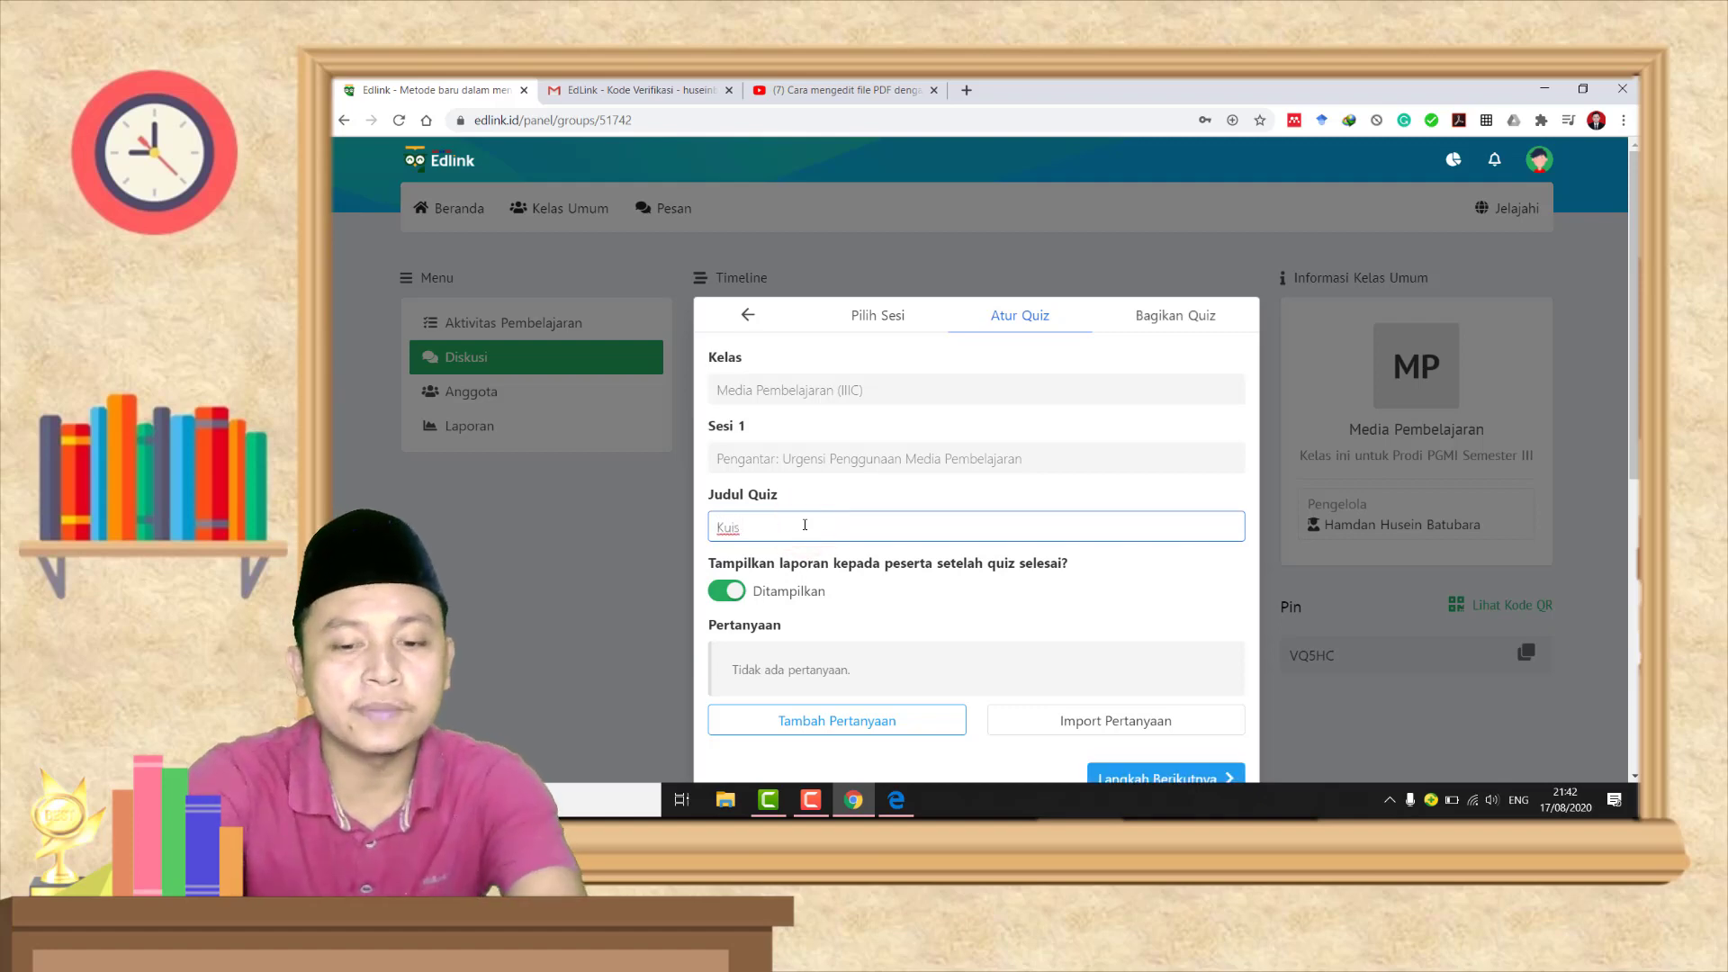
{"action": "type", "text": " Peng"}
{"action": "key", "text": "ctrl+shift+Left"}
{"action": "type", "text": "Fungsi"}
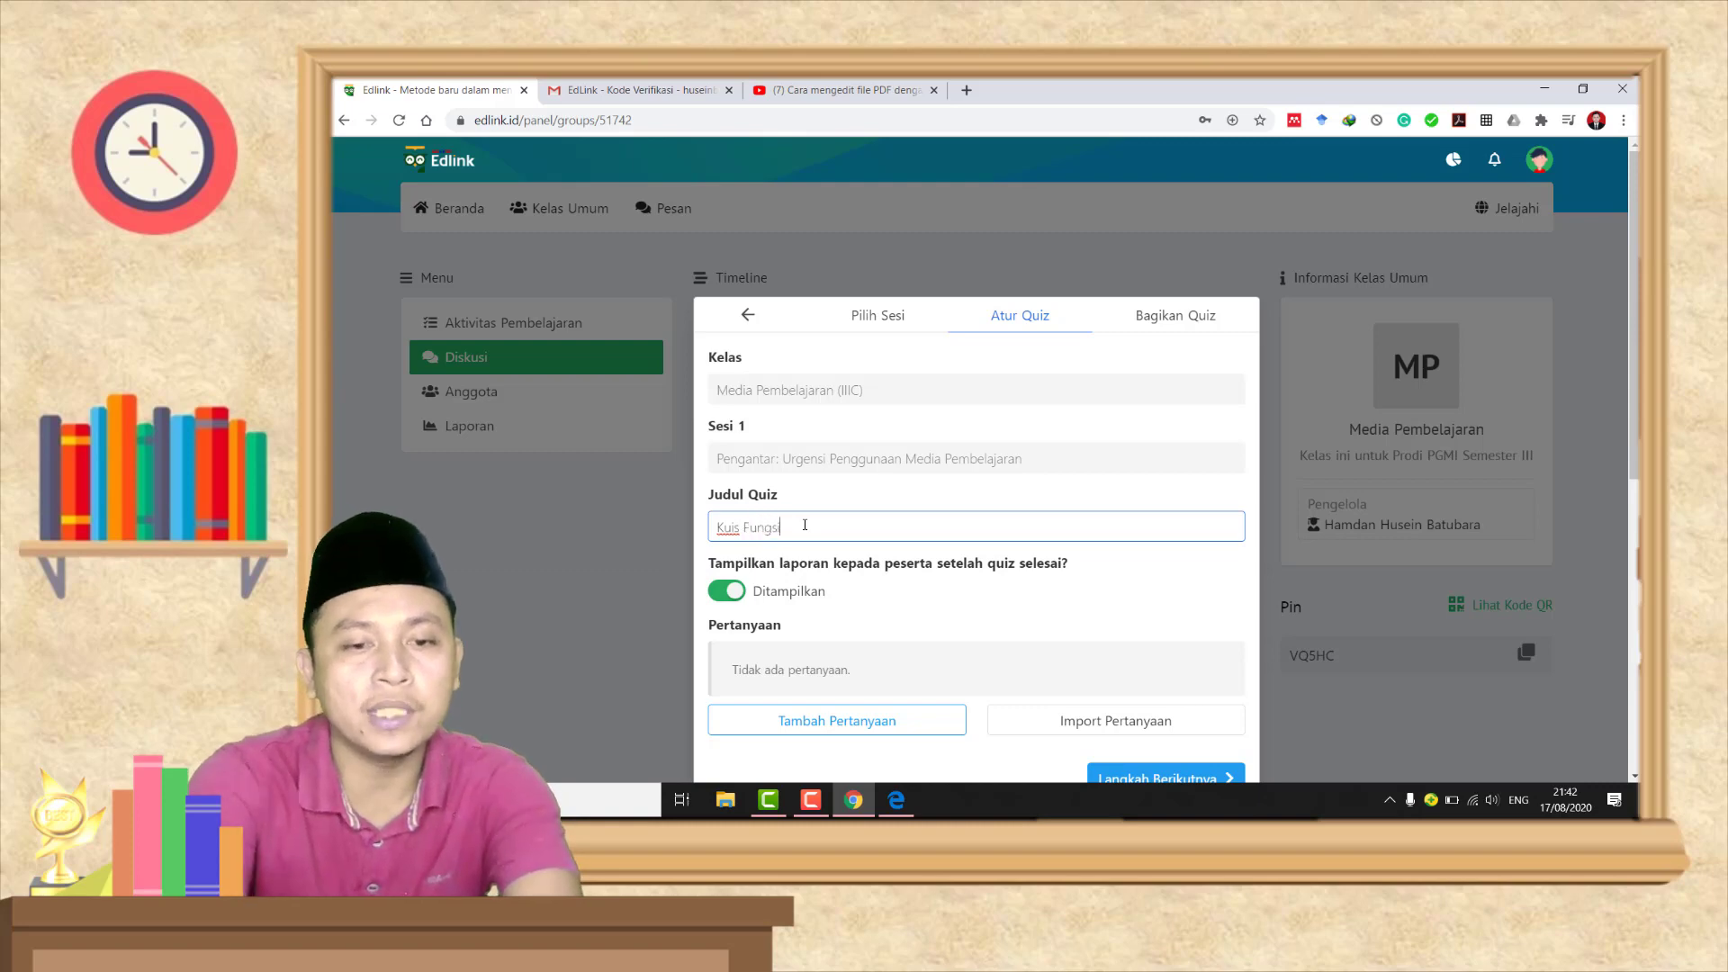
{"action": "type", "text": " Media"}
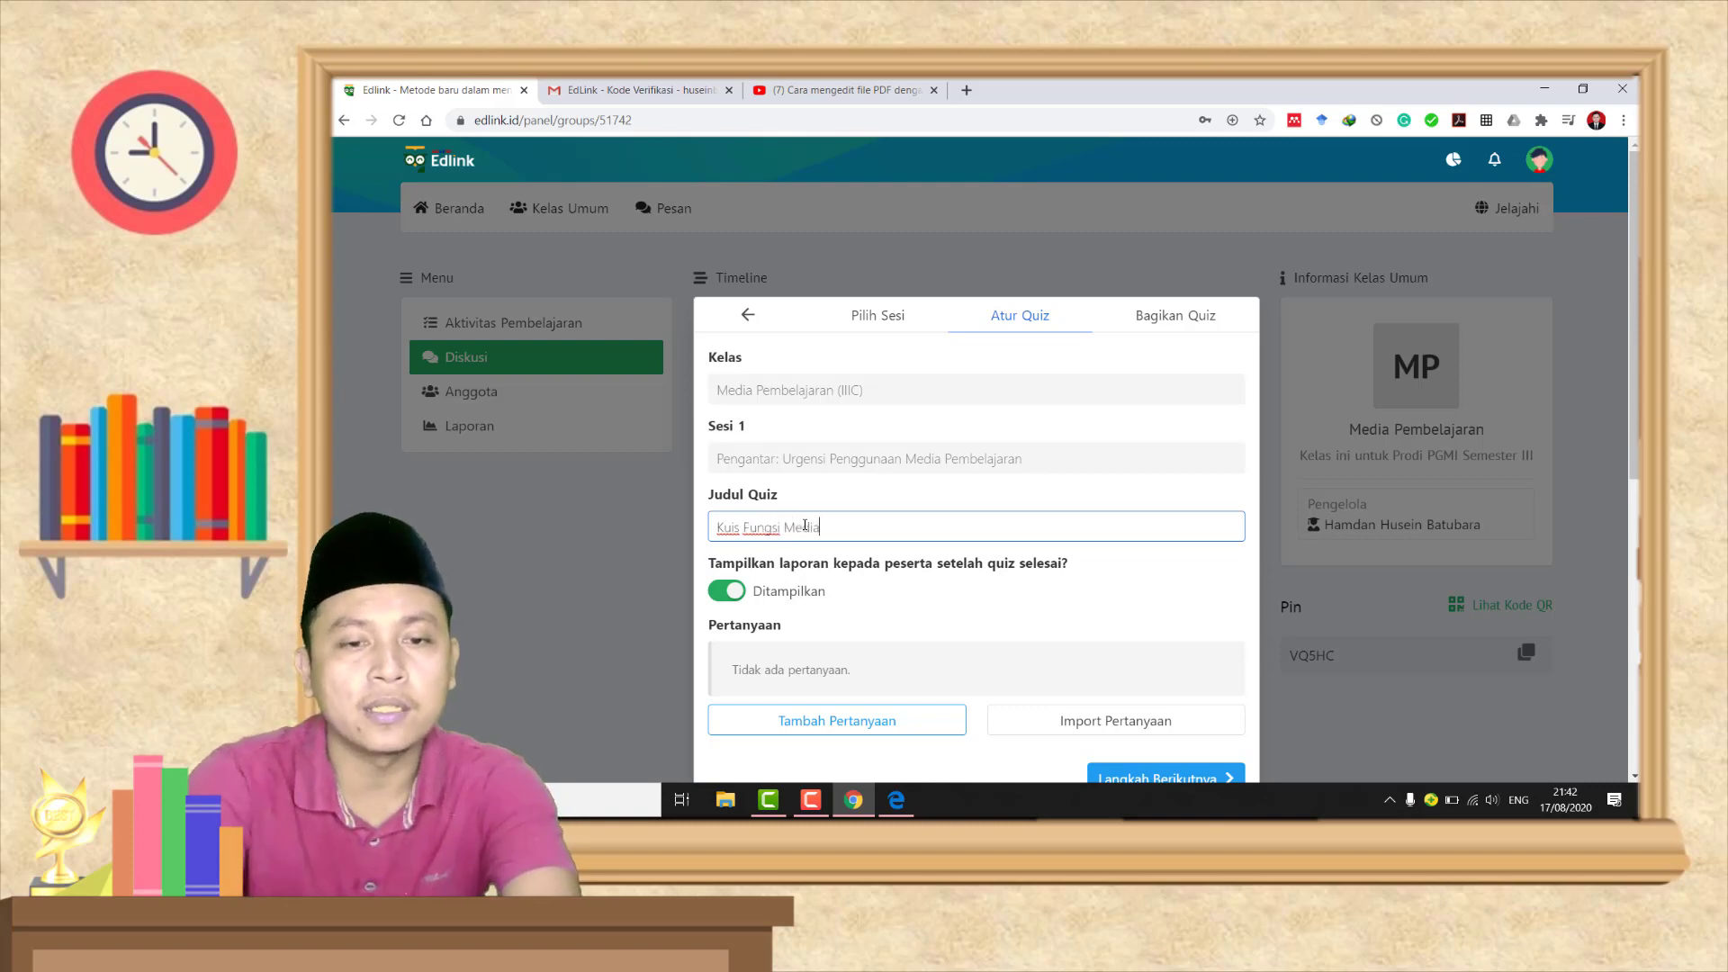
{"action": "type", "text": " Pembelajaran"}
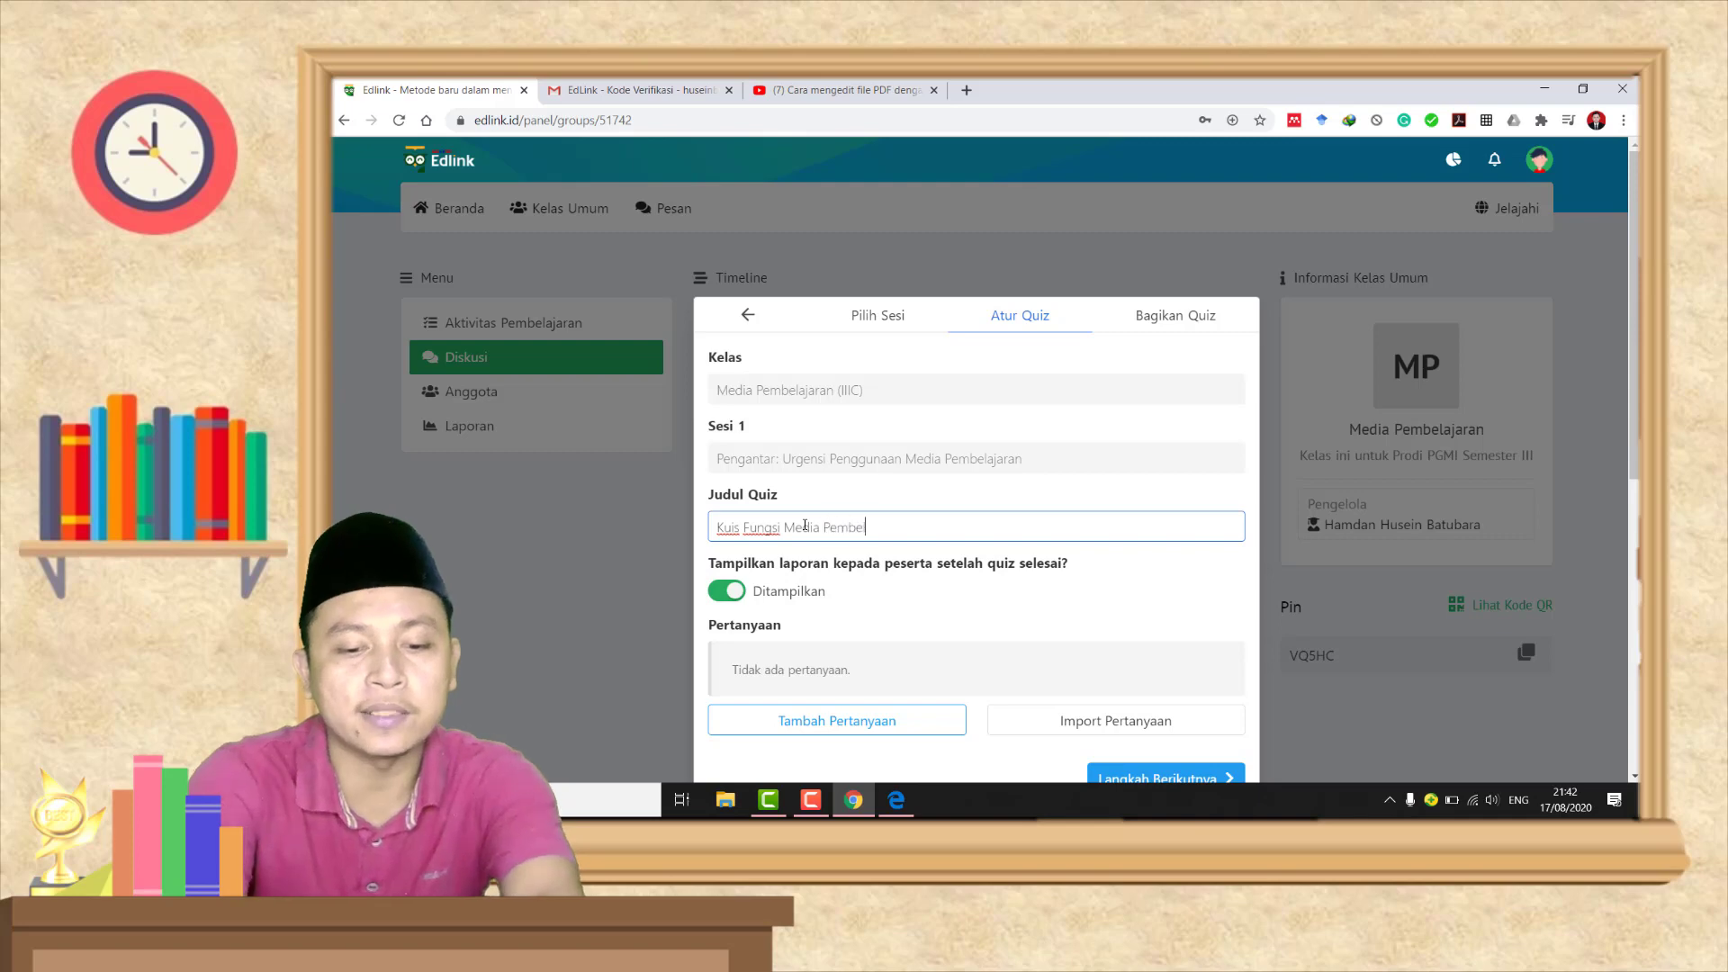
{"action": "key", "text": "ctrl+Left"}
{"action": "key", "text": "ctrl+Left"}
{"action": "key", "text": "ctrl+shift+Left"}
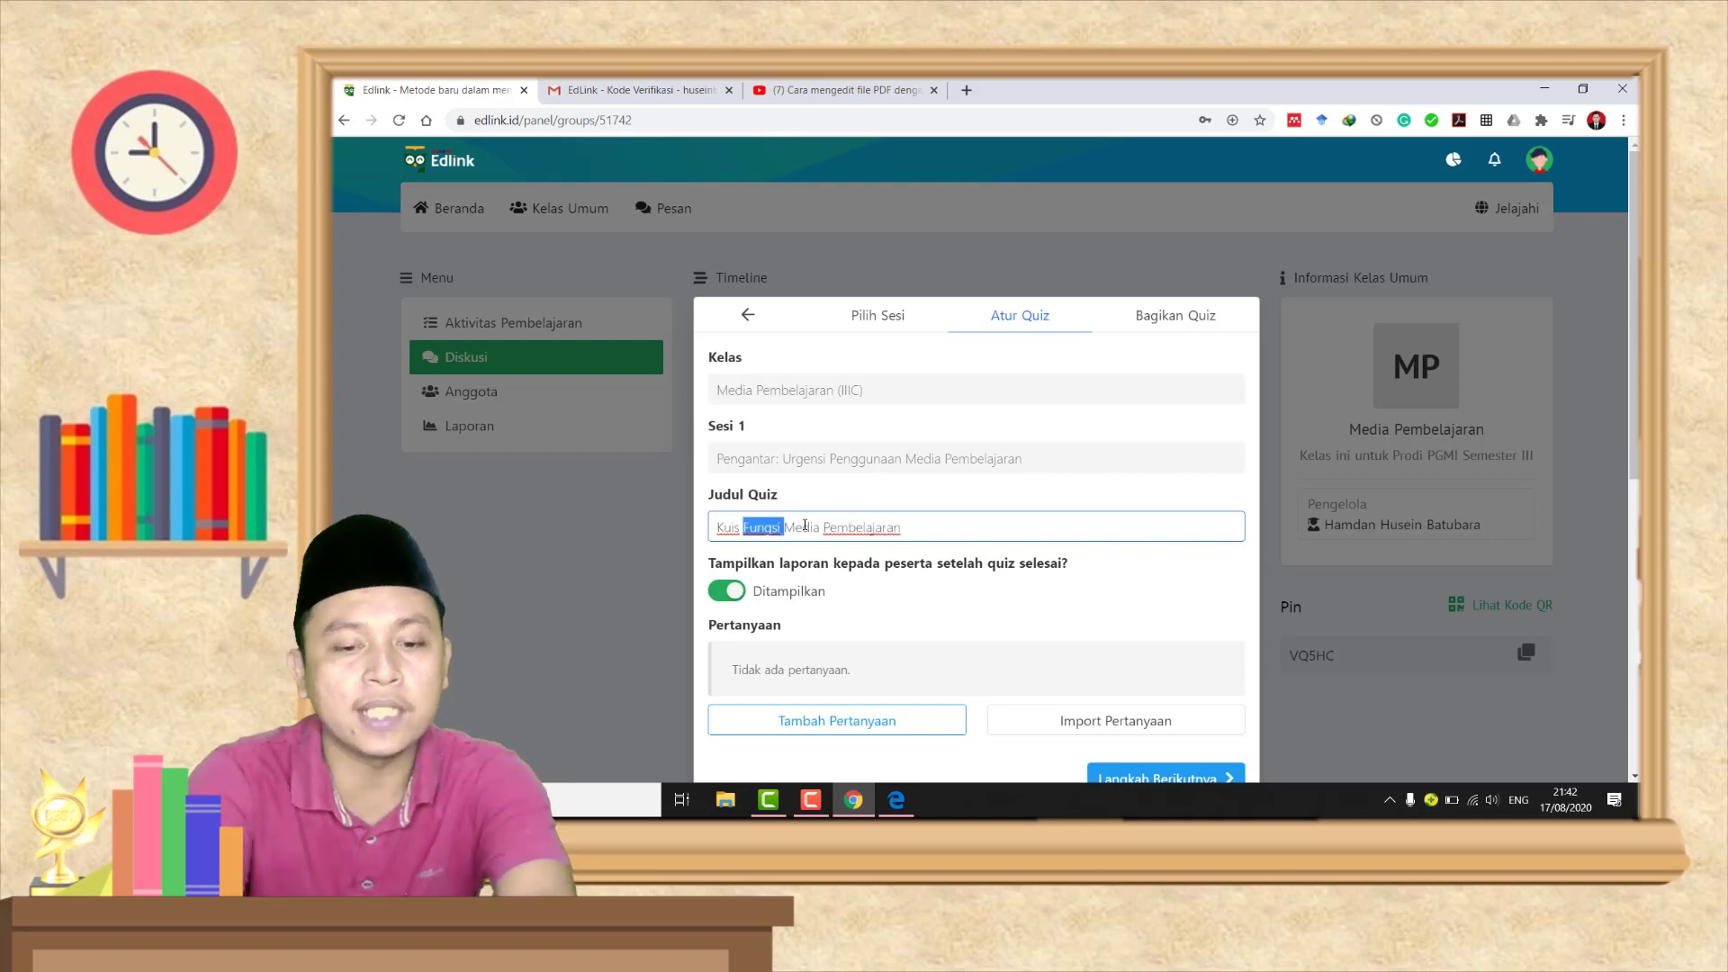
{"action": "type", "text": "Urgensi"}
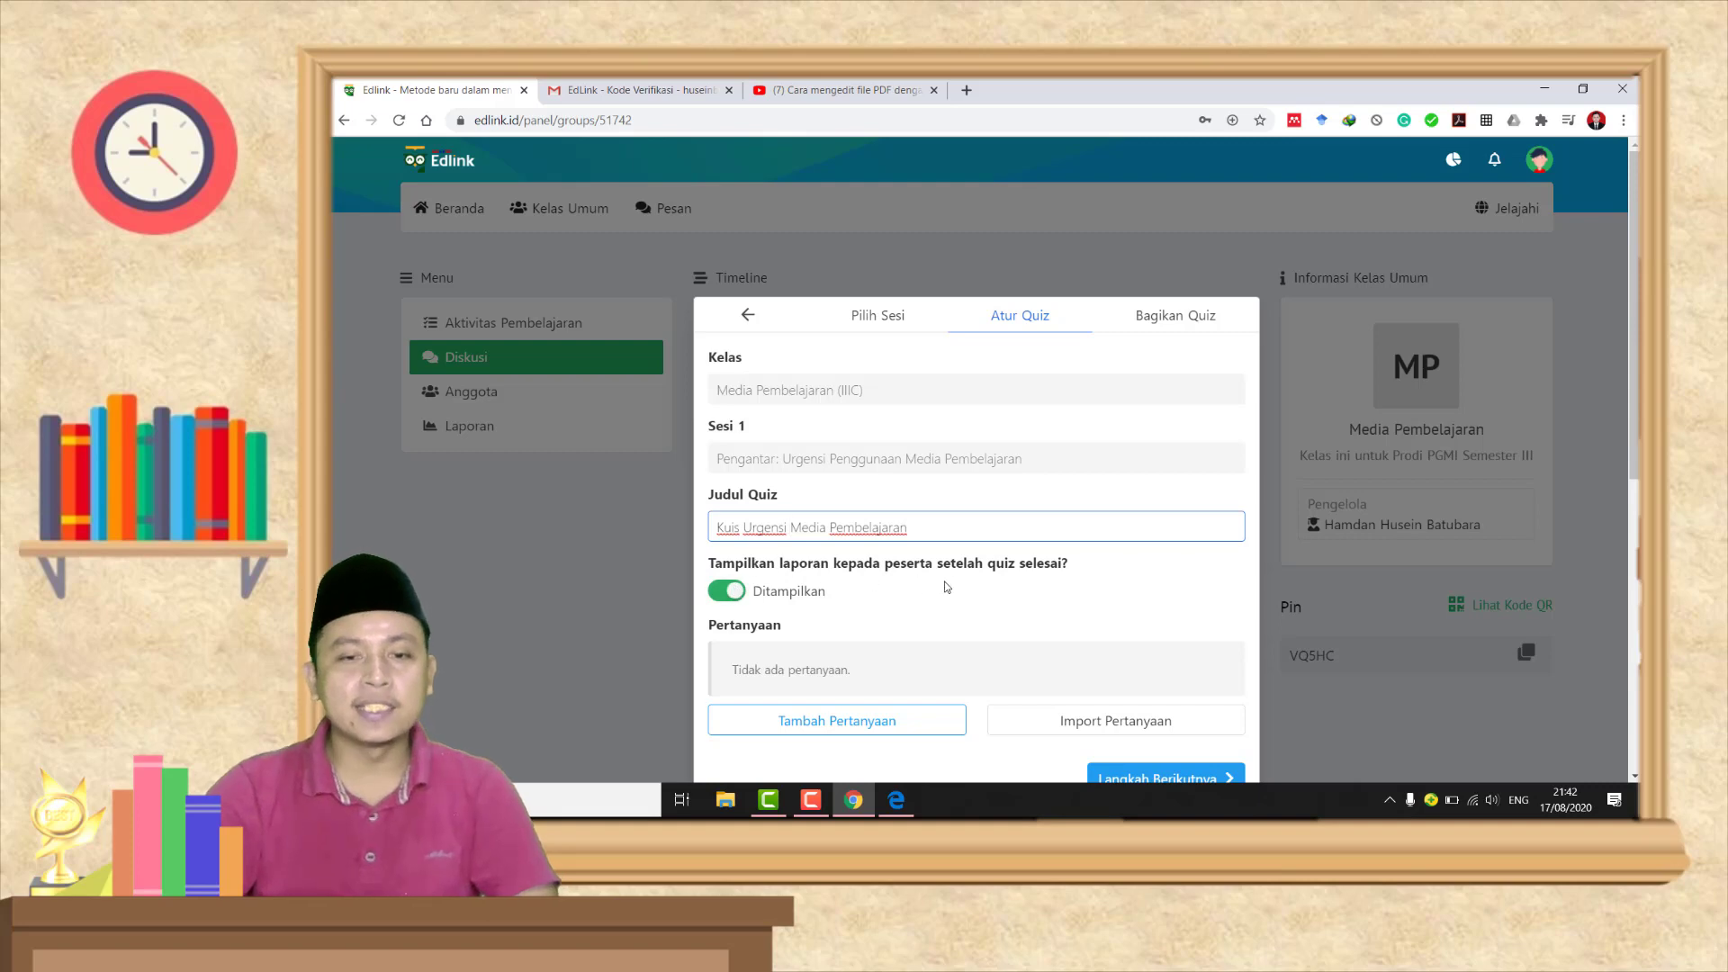
{"action": "scroll", "coordinate": [945, 586], "scroll_direction": "down", "scroll_amount": 2}
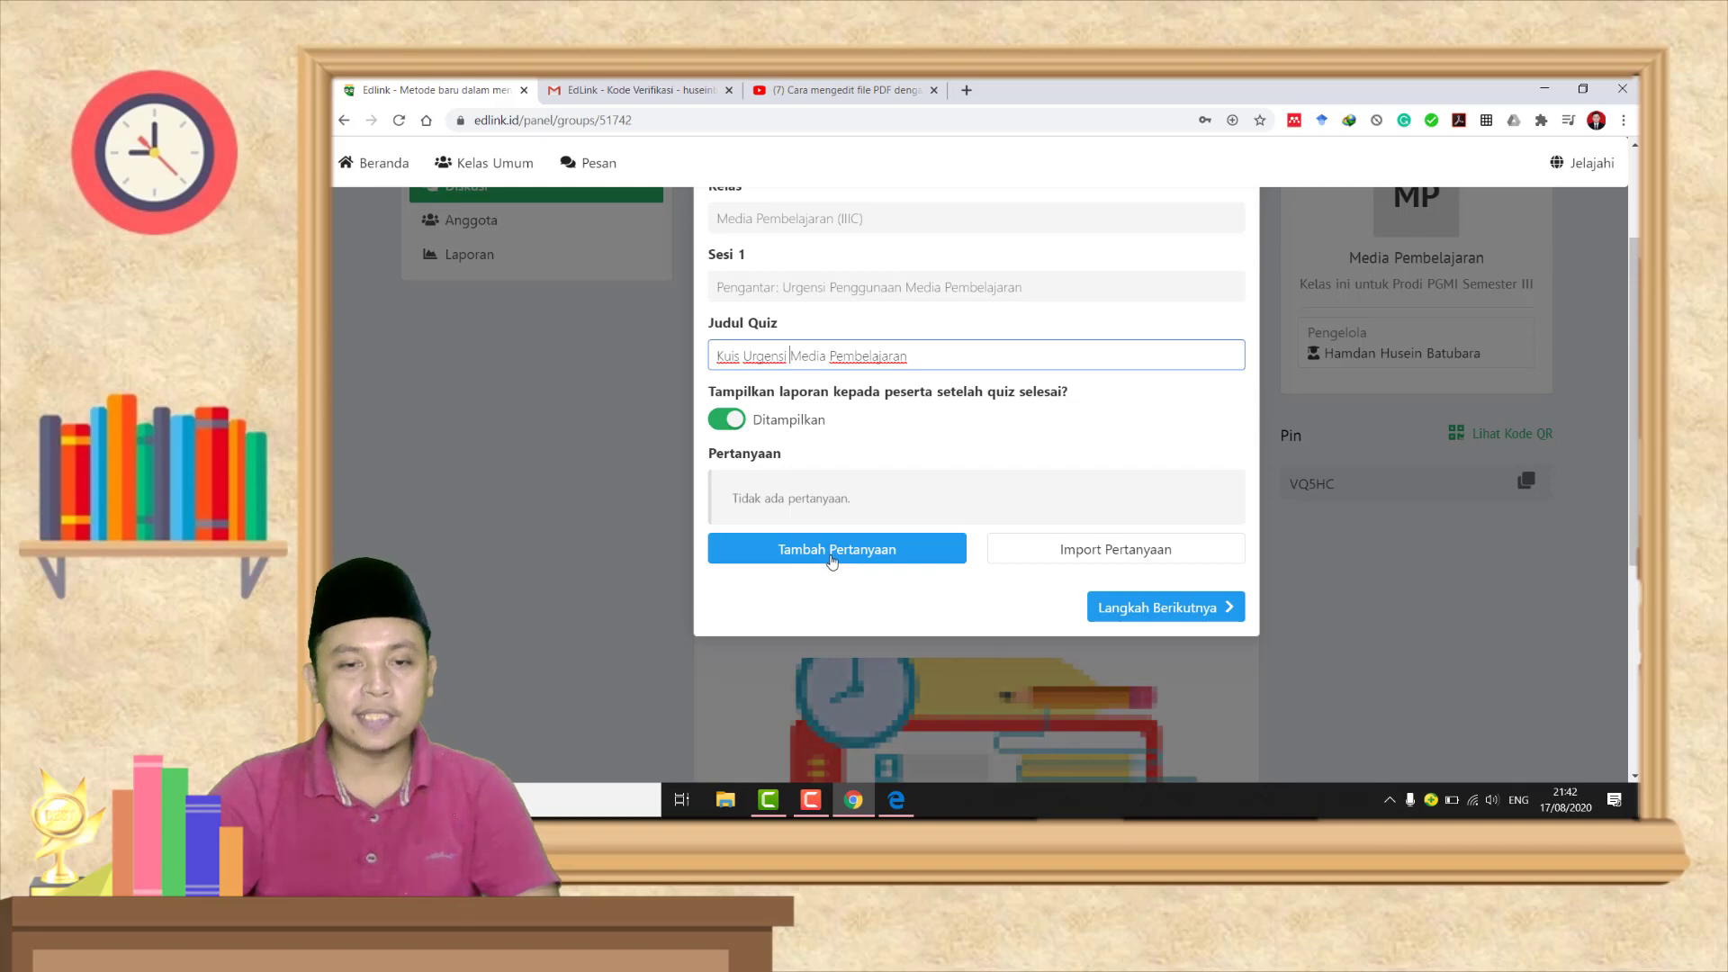
- Add question 1 'Apa arti media secara bahasa?' with answers Pengantar, Penerima and Sumber
{"action": "left_click", "coordinate": [833, 560]}
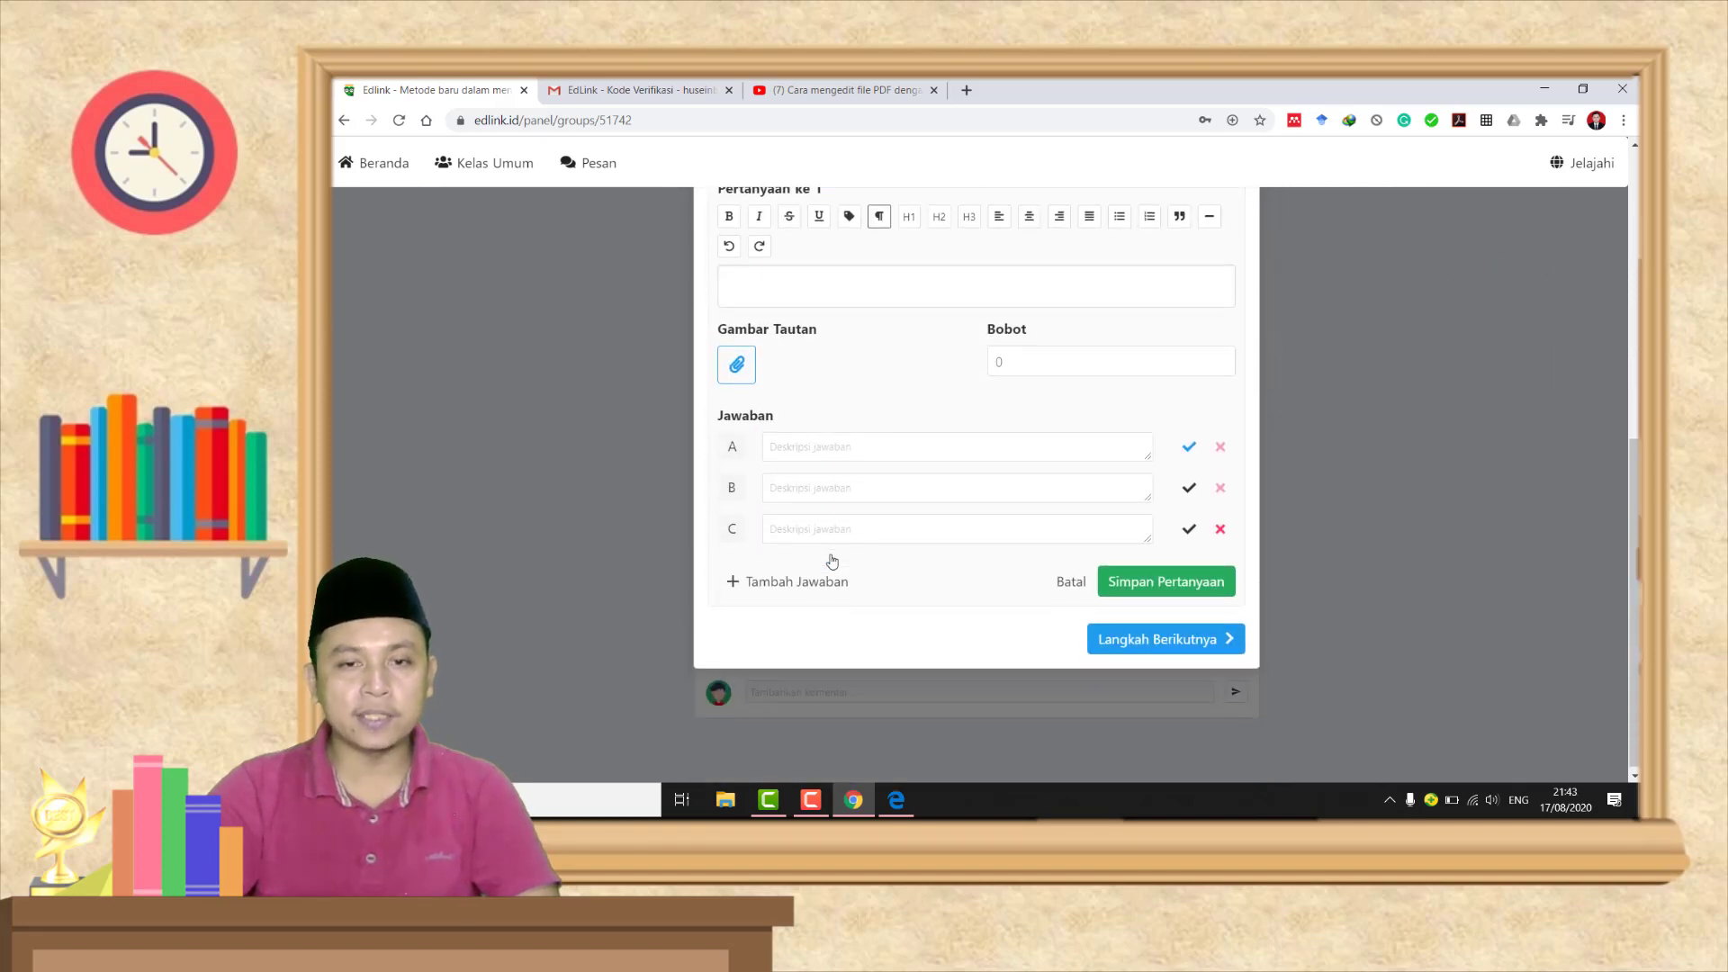
{"action": "scroll", "coordinate": [846, 371], "scroll_direction": "up", "scroll_amount": 1}
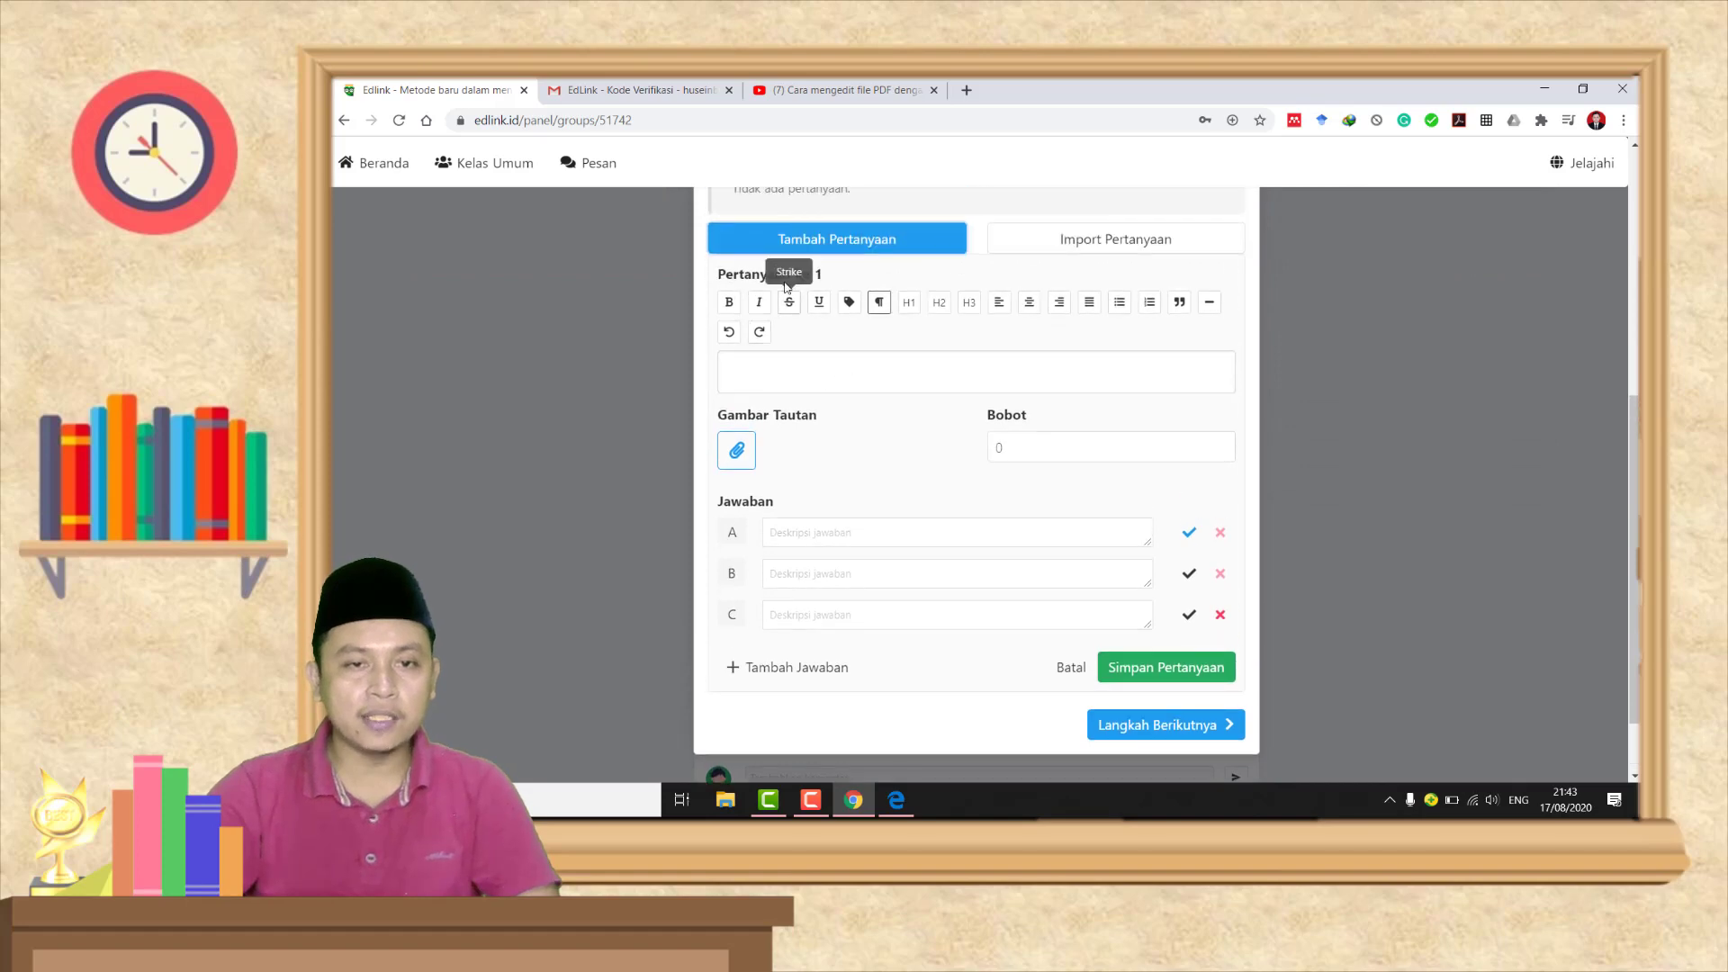
{"action": "left_click", "coordinate": [763, 378]}
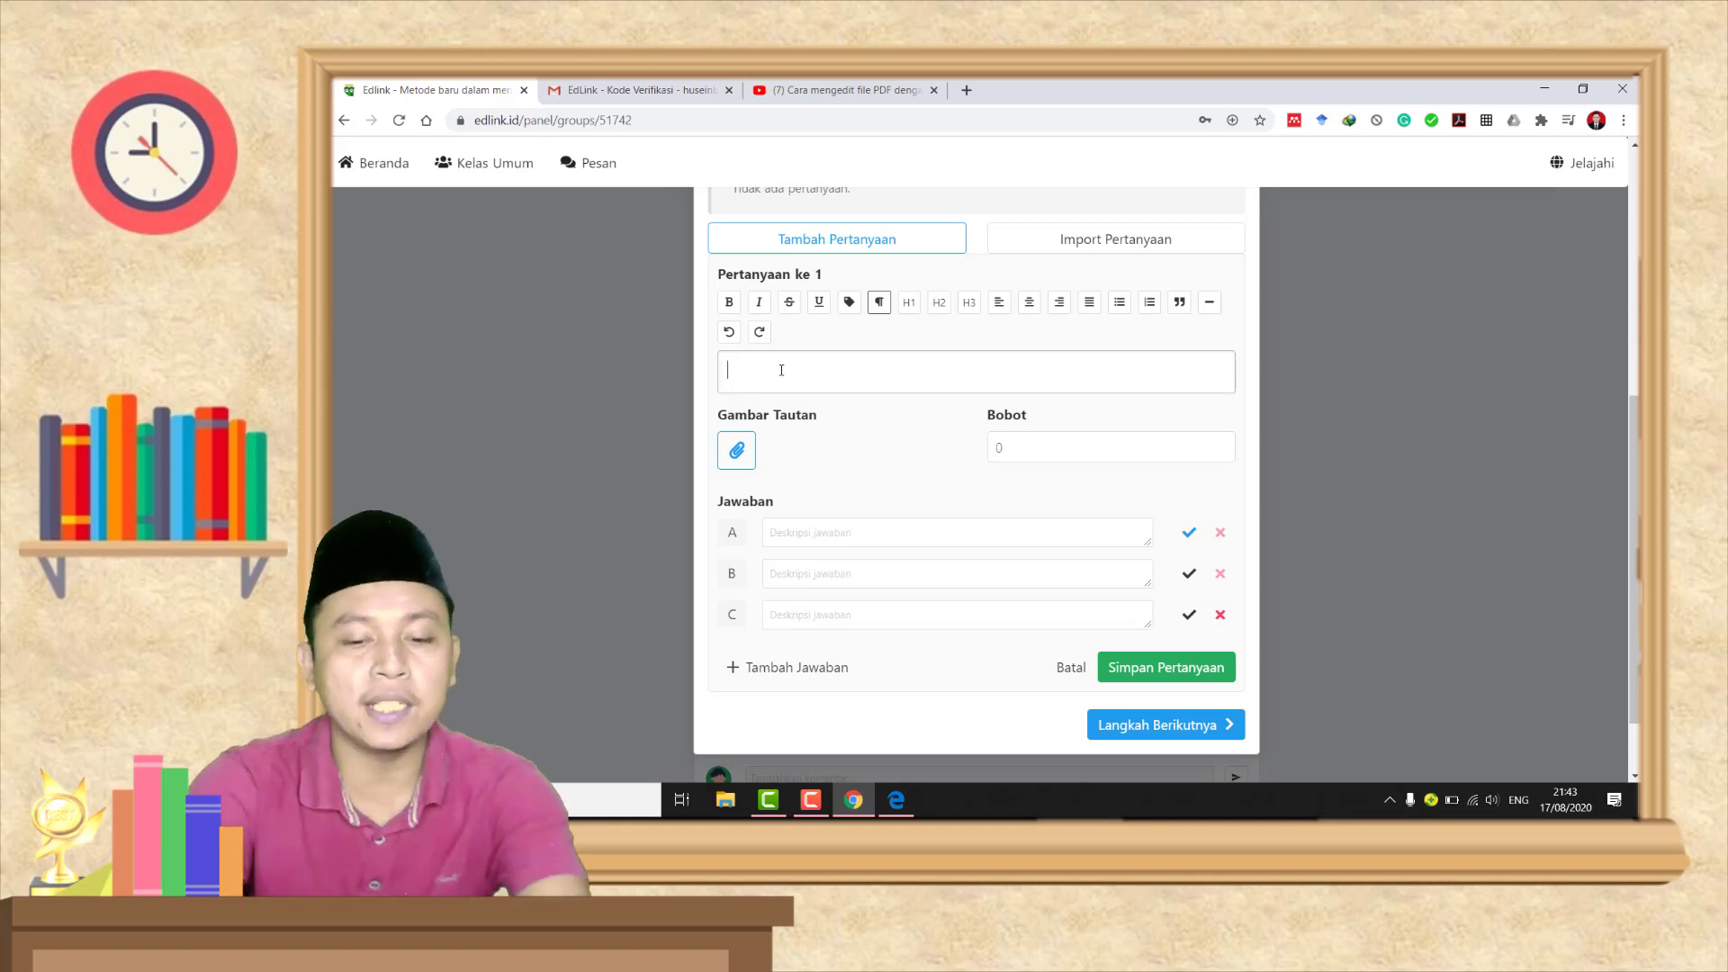
{"action": "type", "text": "Apa art"}
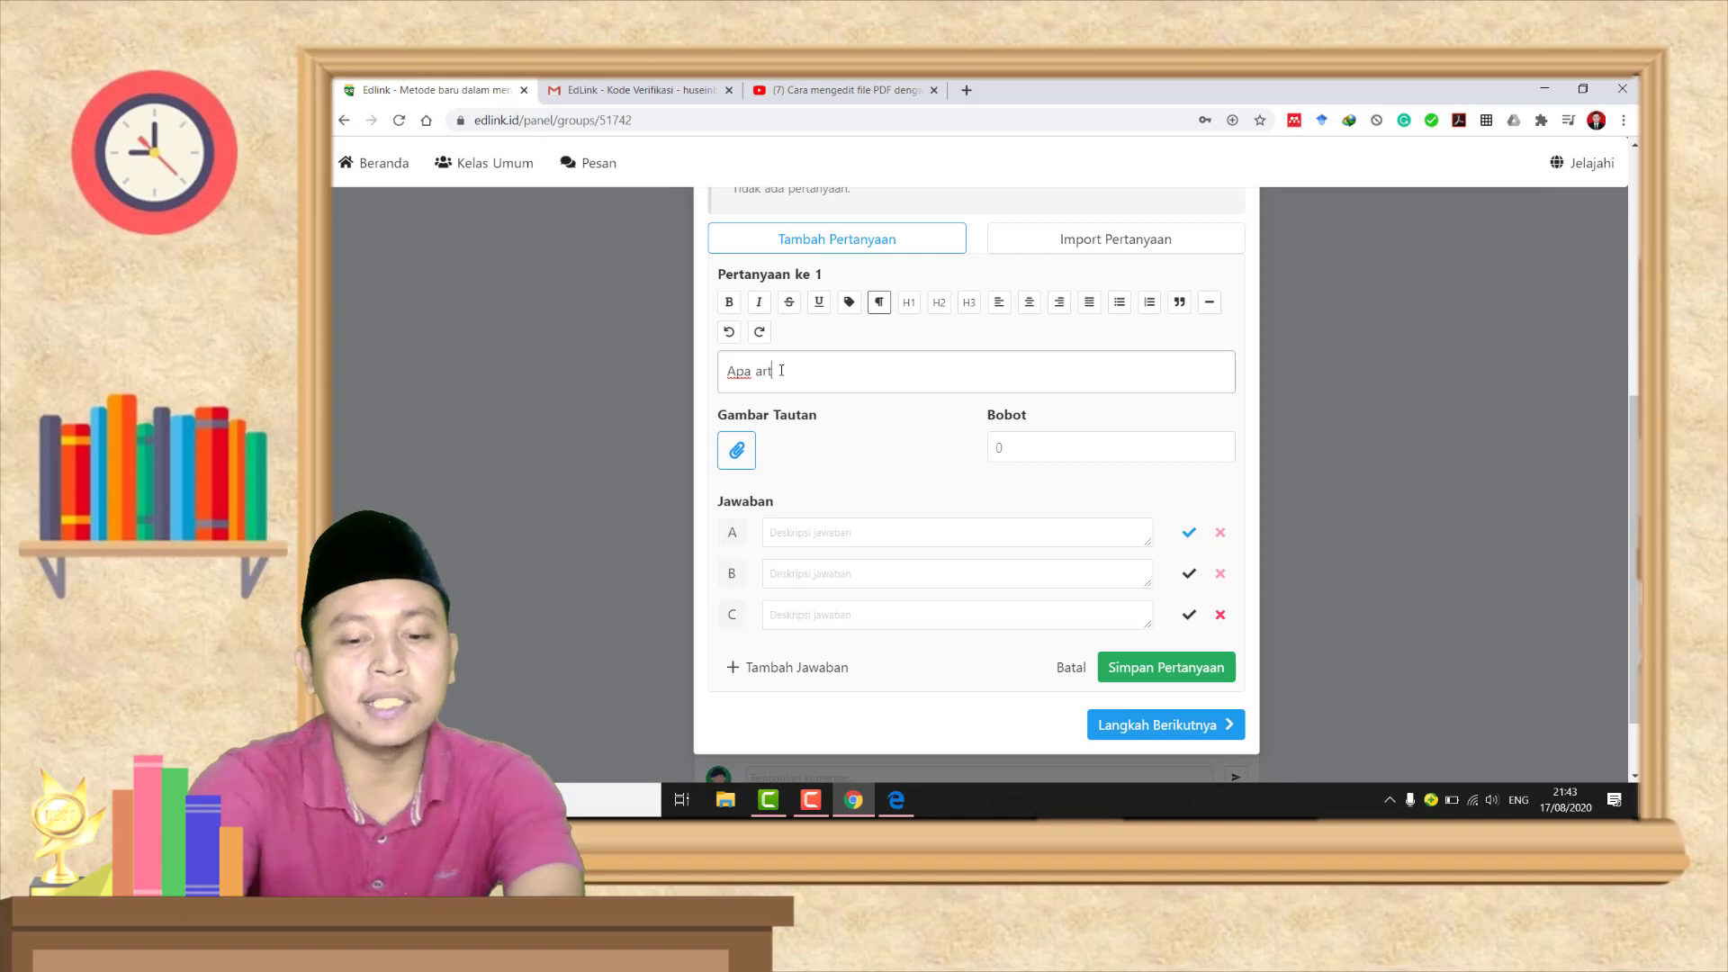
{"action": "type", "text": "i Inedia secara bahasa?"}
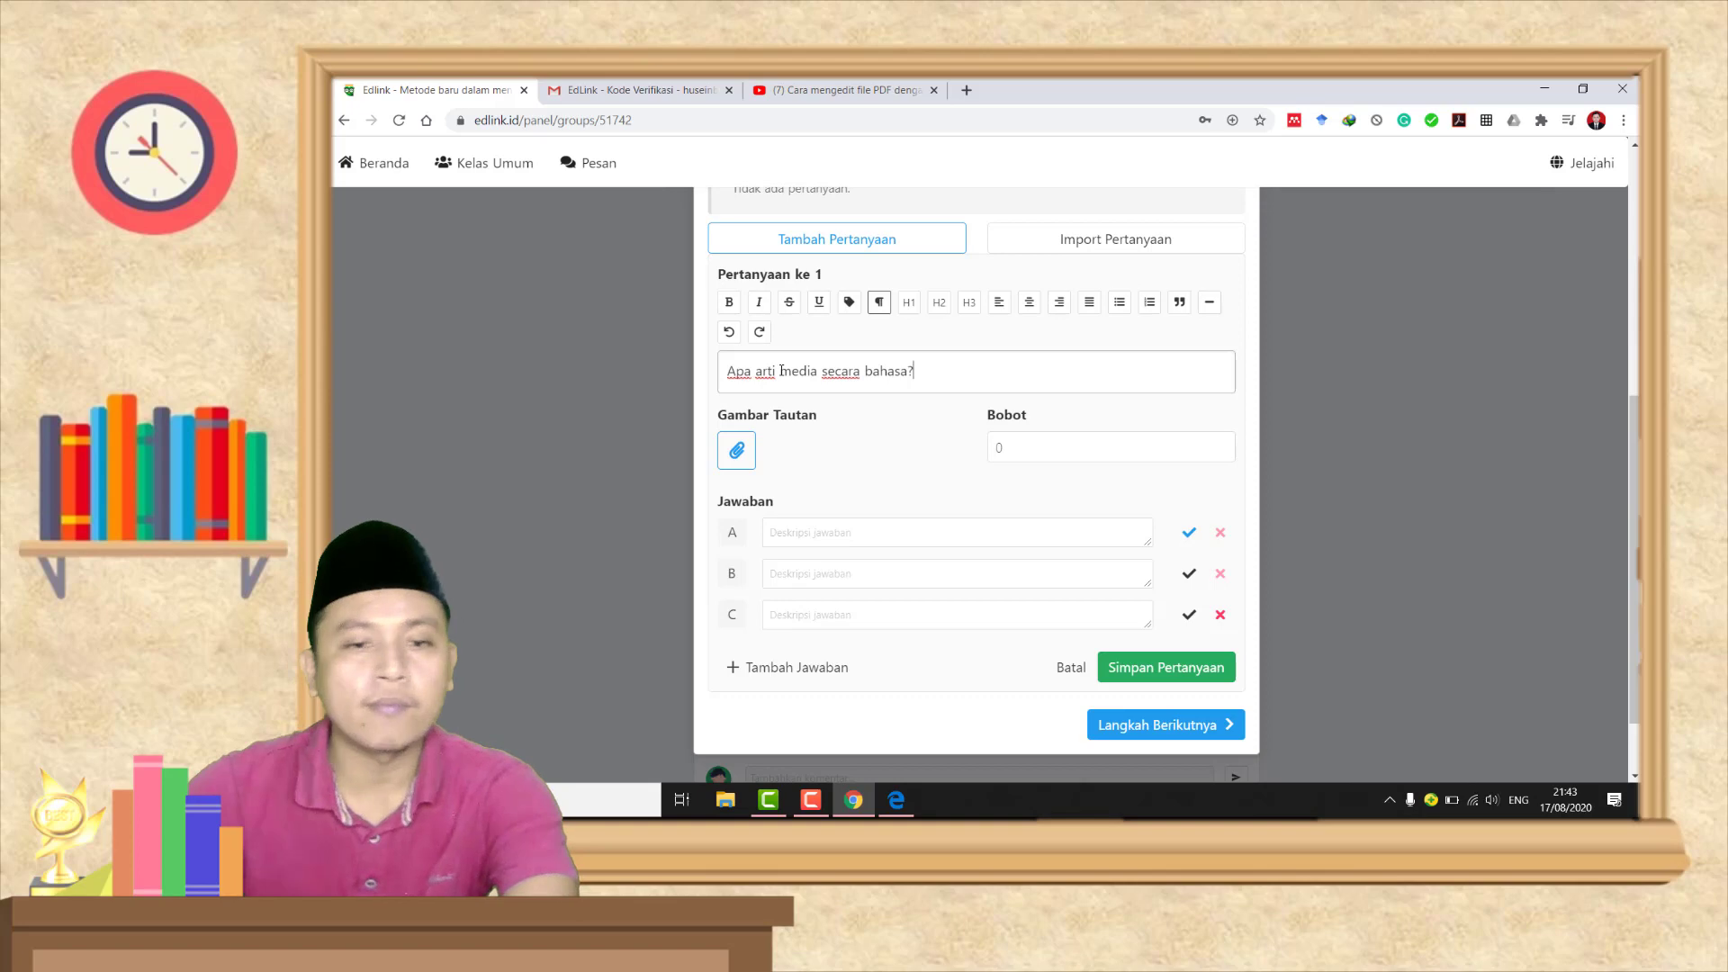
{"action": "left_click", "coordinate": [805, 523]}
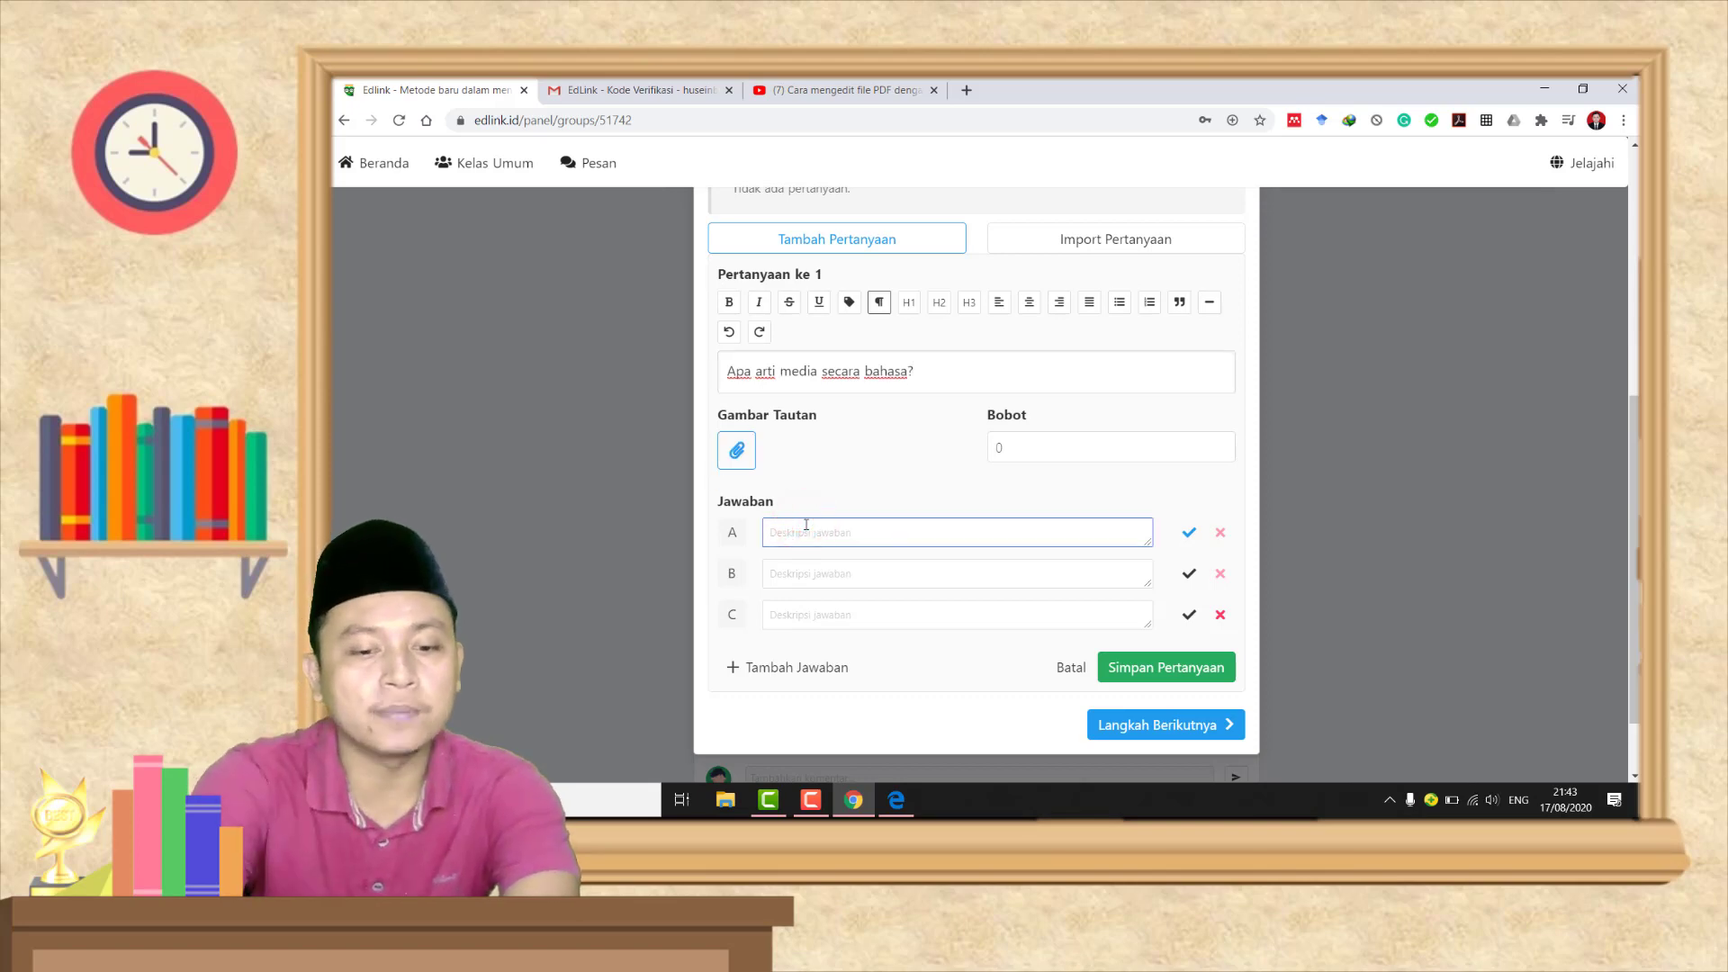
{"action": "type", "text": "Pengantar"}
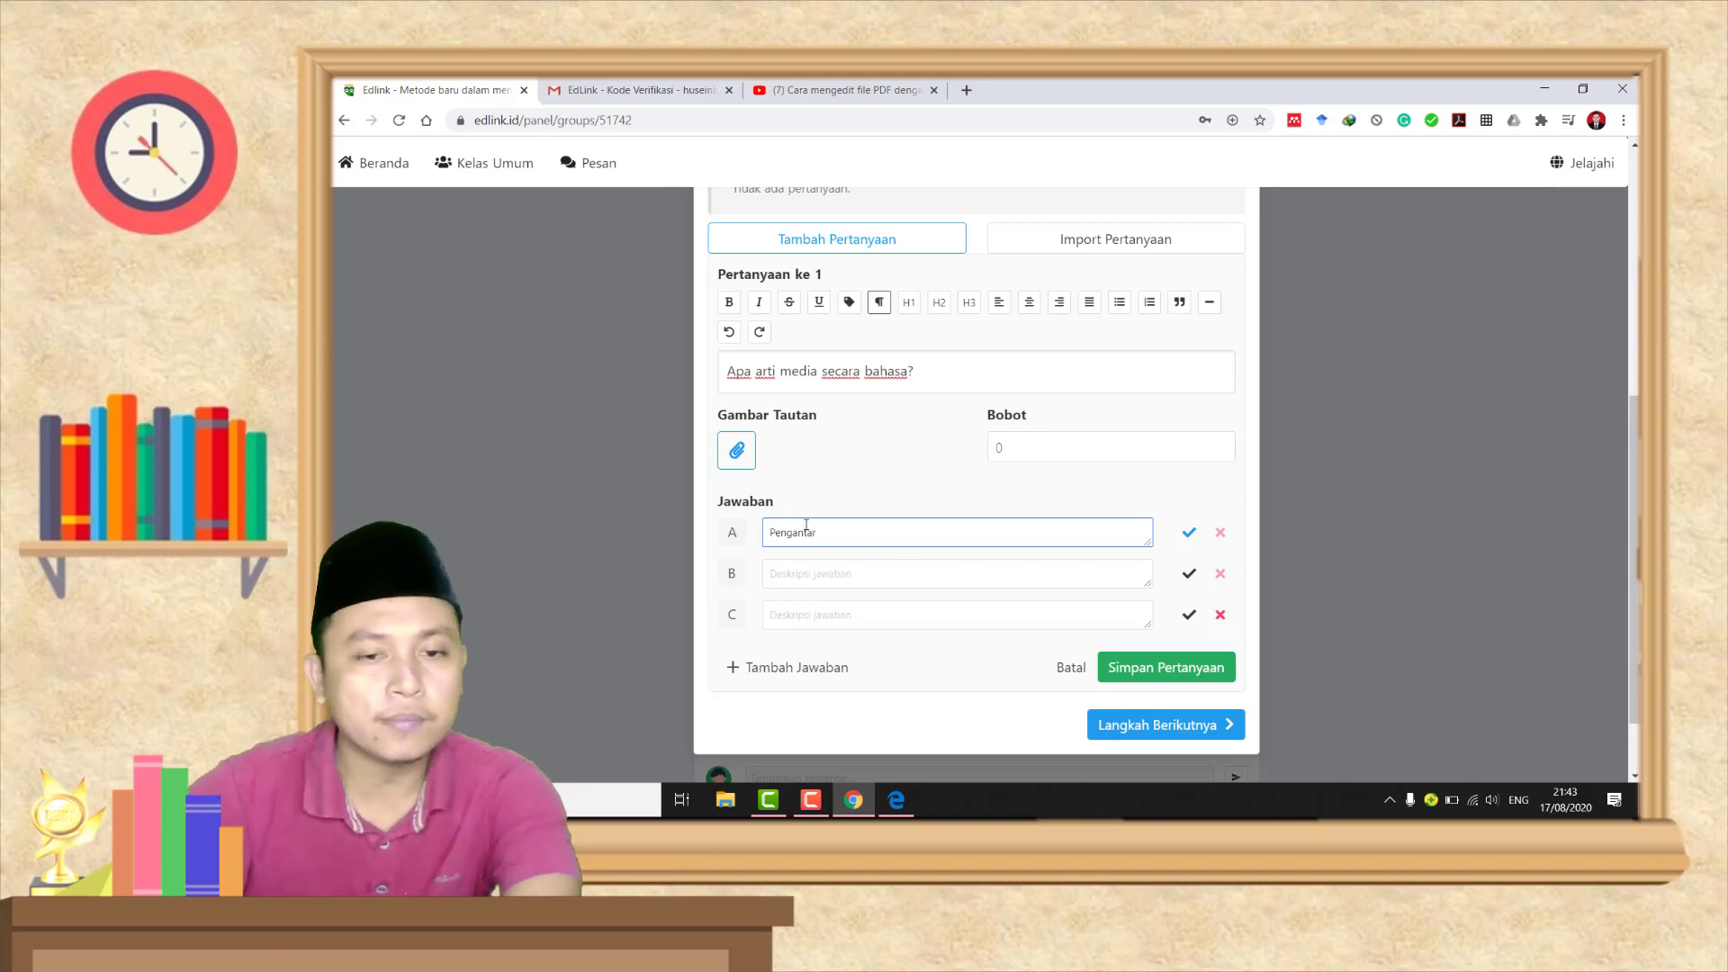
{"action": "left_click", "coordinate": [791, 572]}
{"action": "type", "text": "Penerima"}
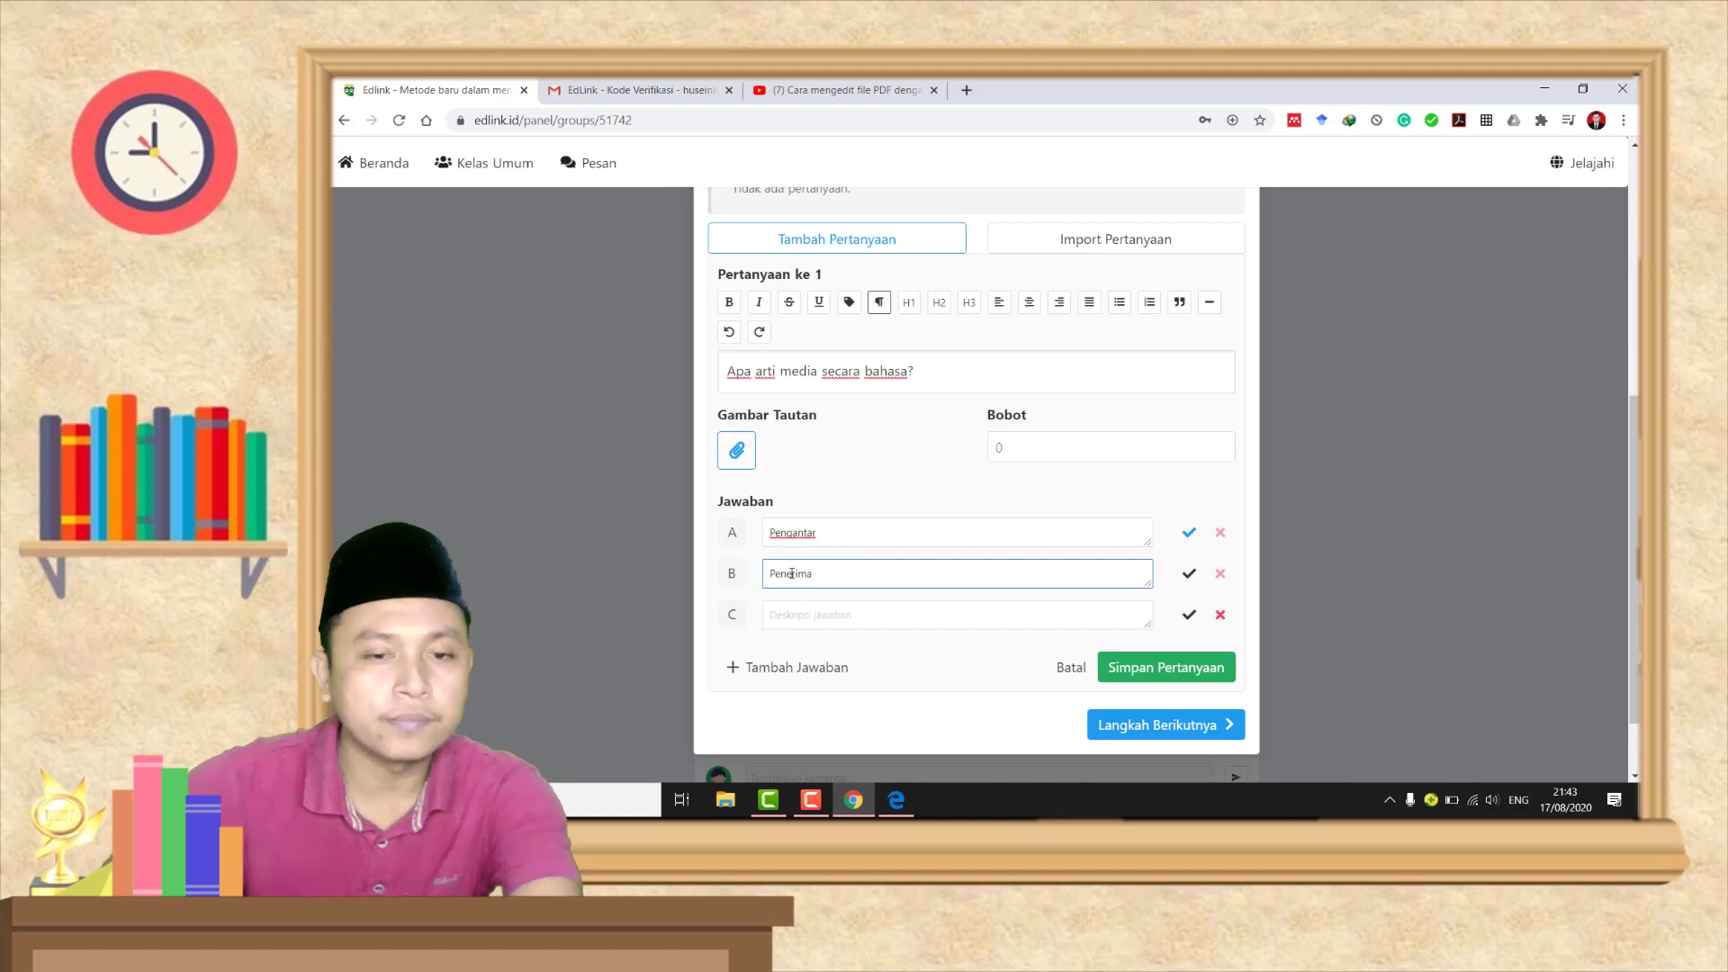
{"action": "left_click", "coordinate": [824, 612]}
{"action": "type", "text": "Sumber"}
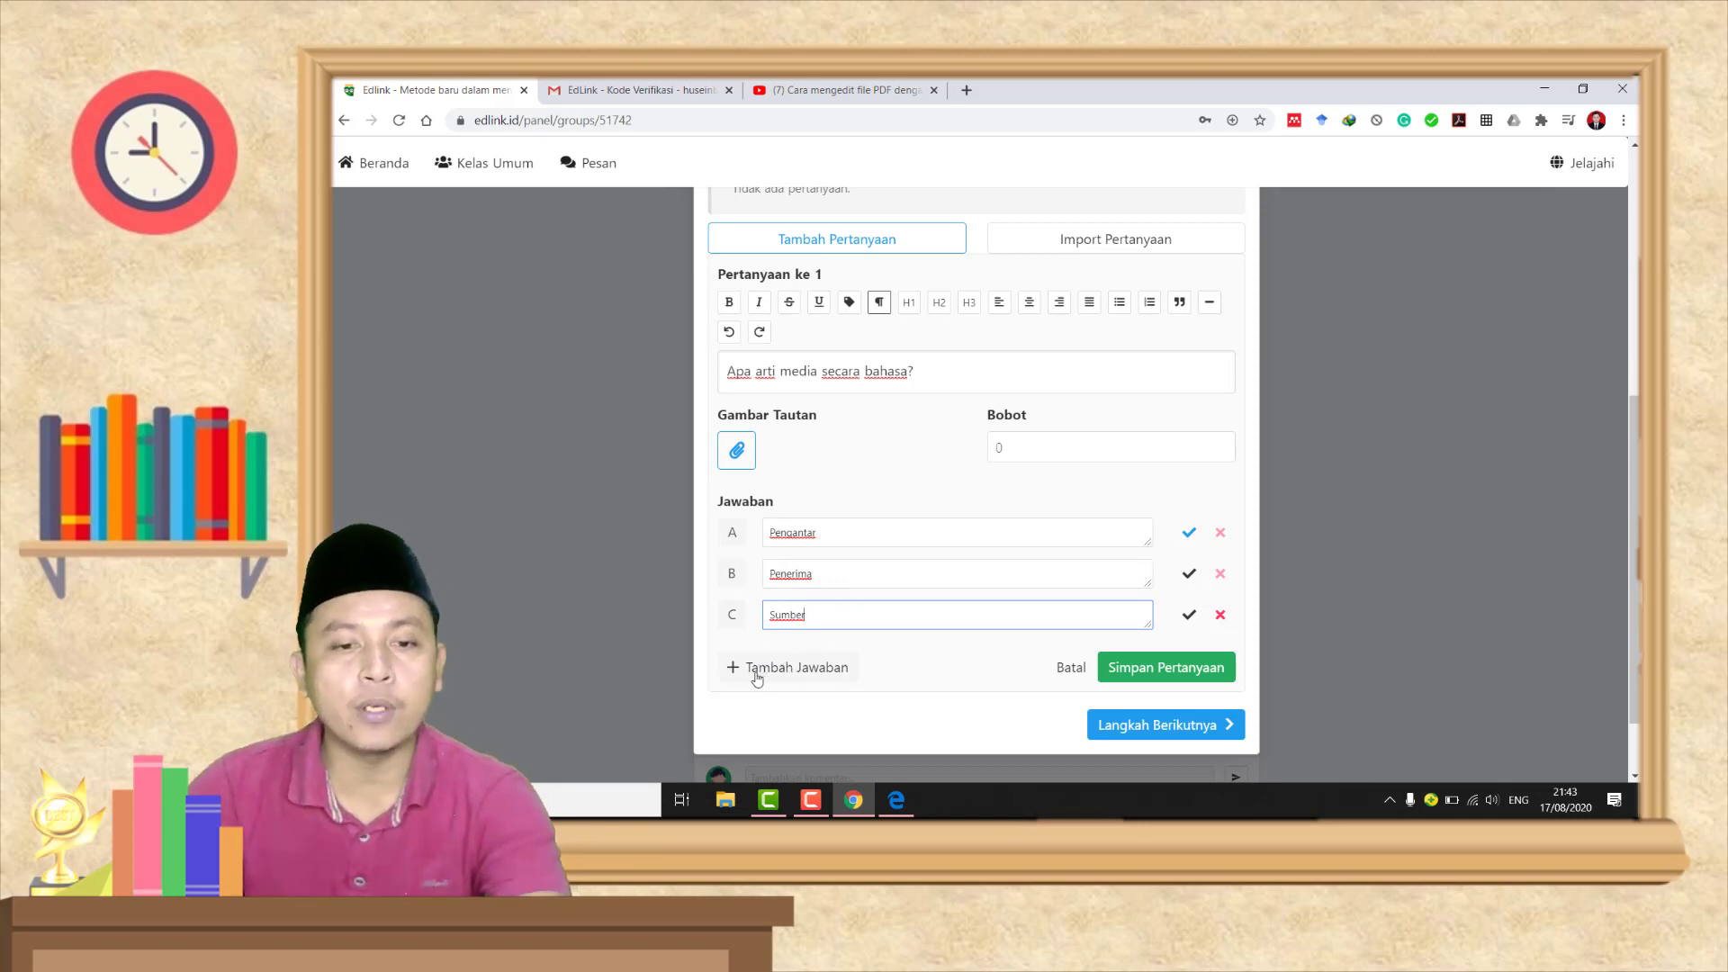
- Add answers D 'Tujuan' and E 'Hakikat', and mark A as correct
{"action": "left_click", "coordinate": [780, 668]}
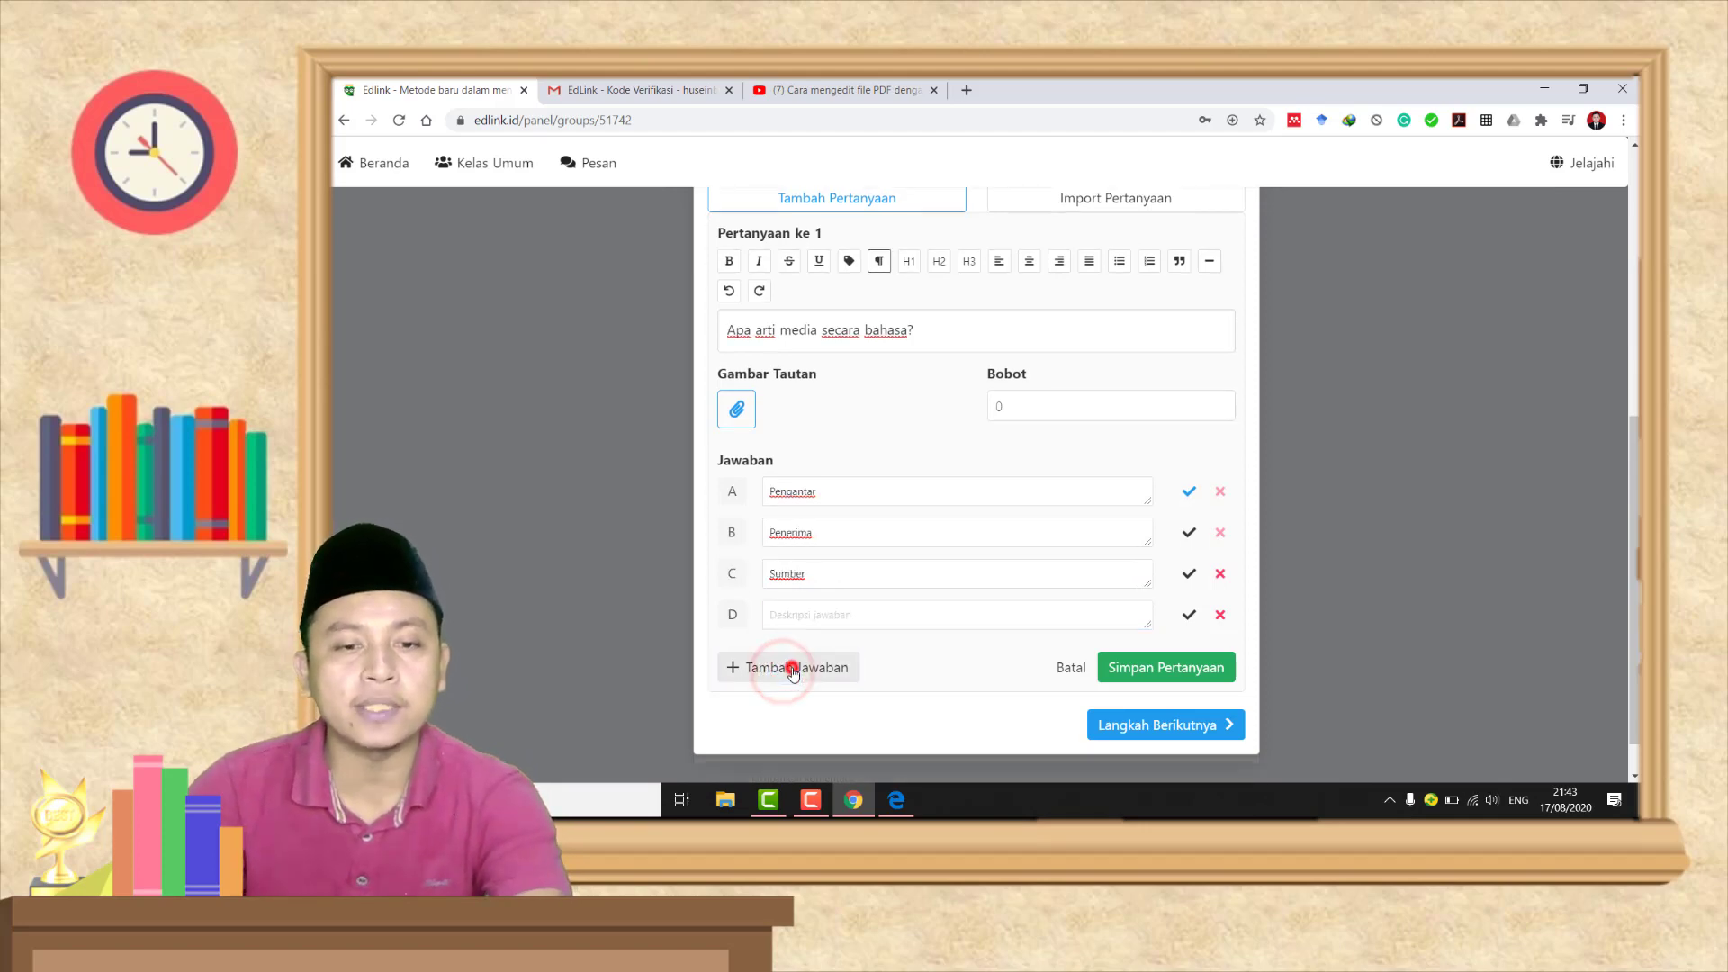
{"action": "left_click", "coordinate": [792, 671]}
{"action": "left_click", "coordinate": [806, 618]}
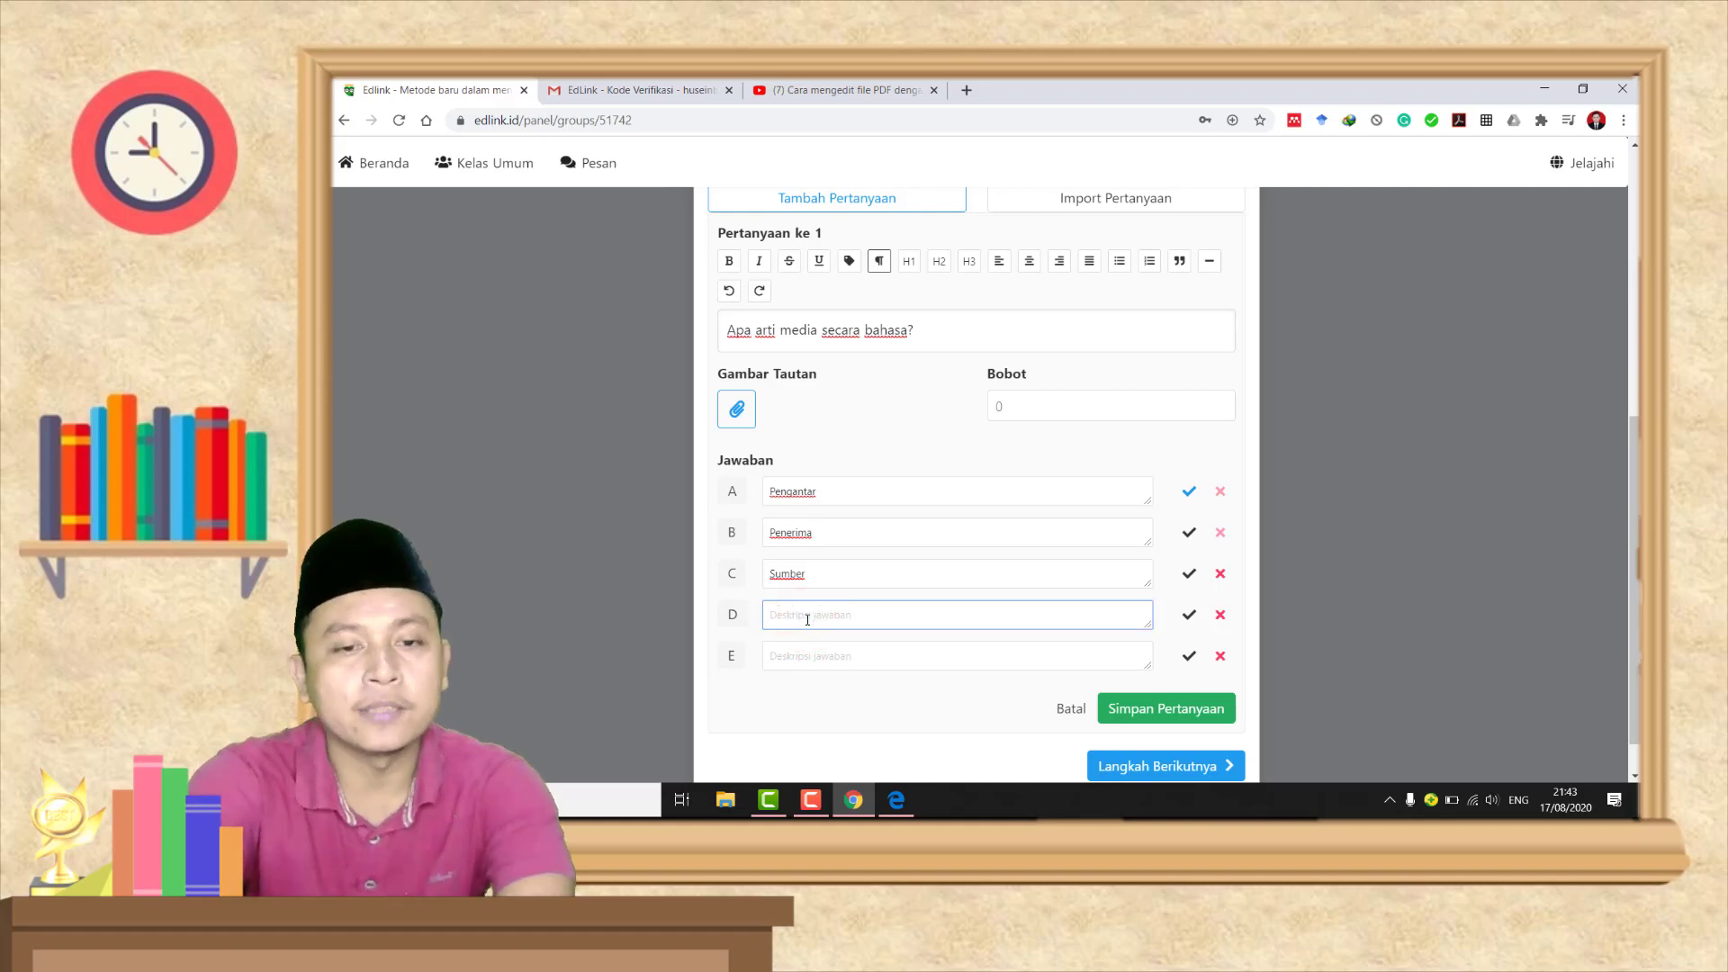
{"action": "type", "text": "Tujuan"}
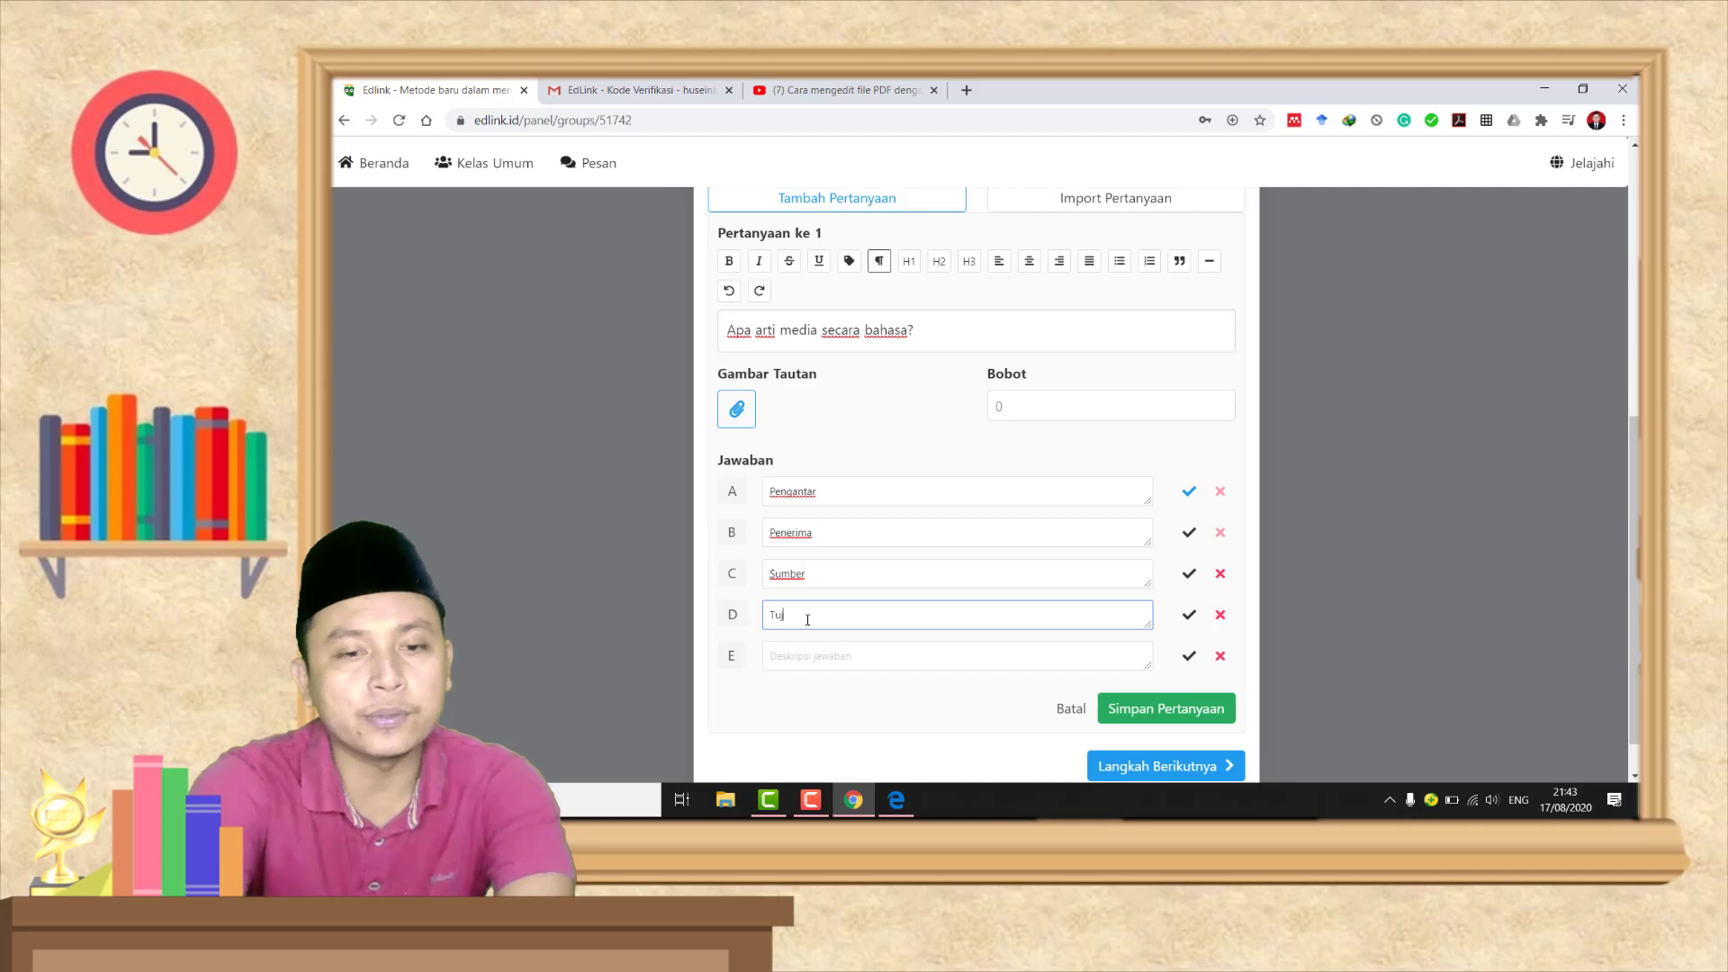
{"action": "left_click", "coordinate": [792, 655]}
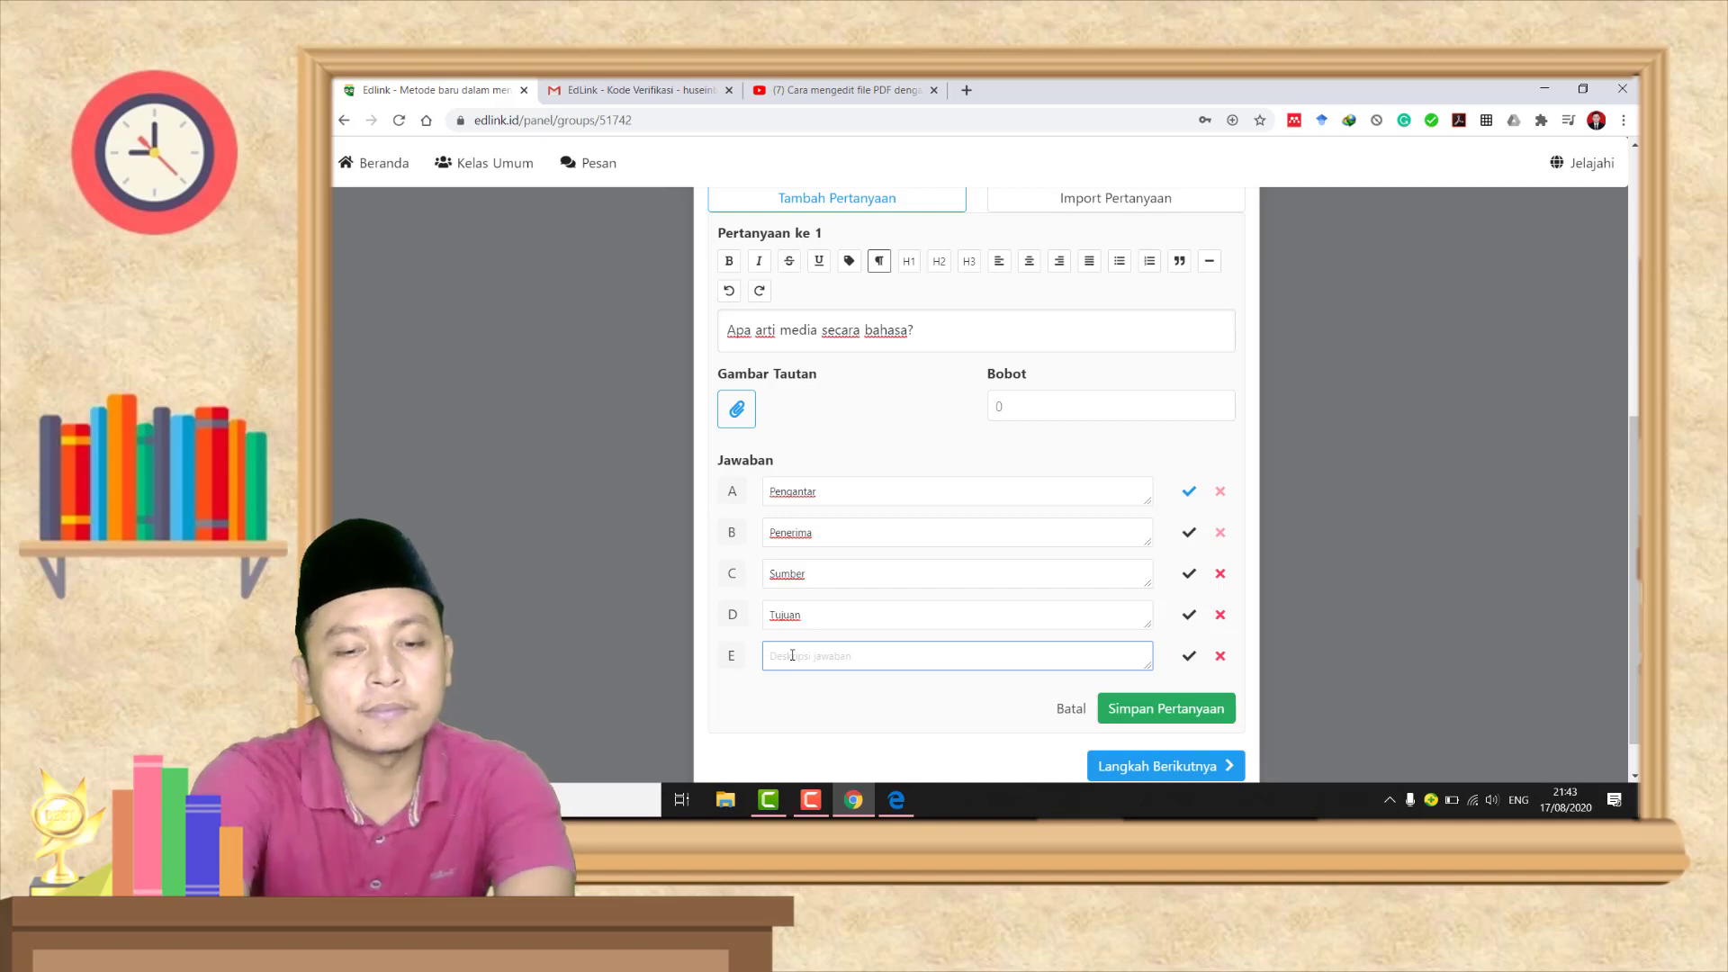
{"action": "type", "text": "Hakikat"}
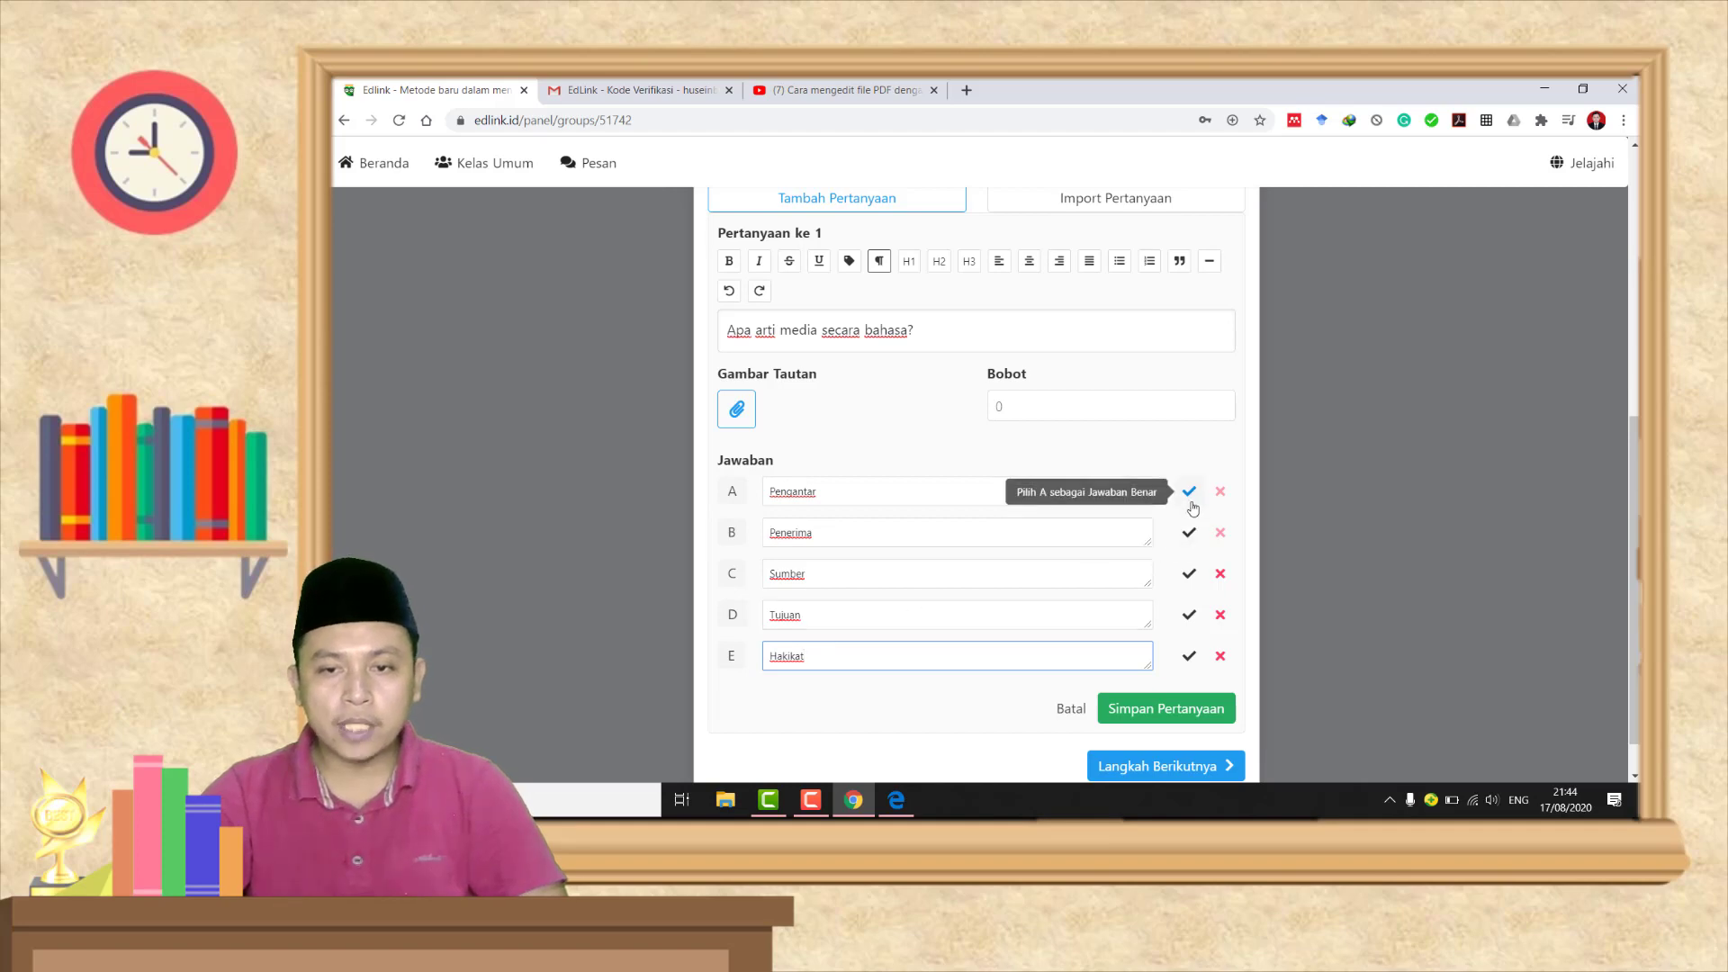
{"action": "left_click", "coordinate": [1190, 579]}
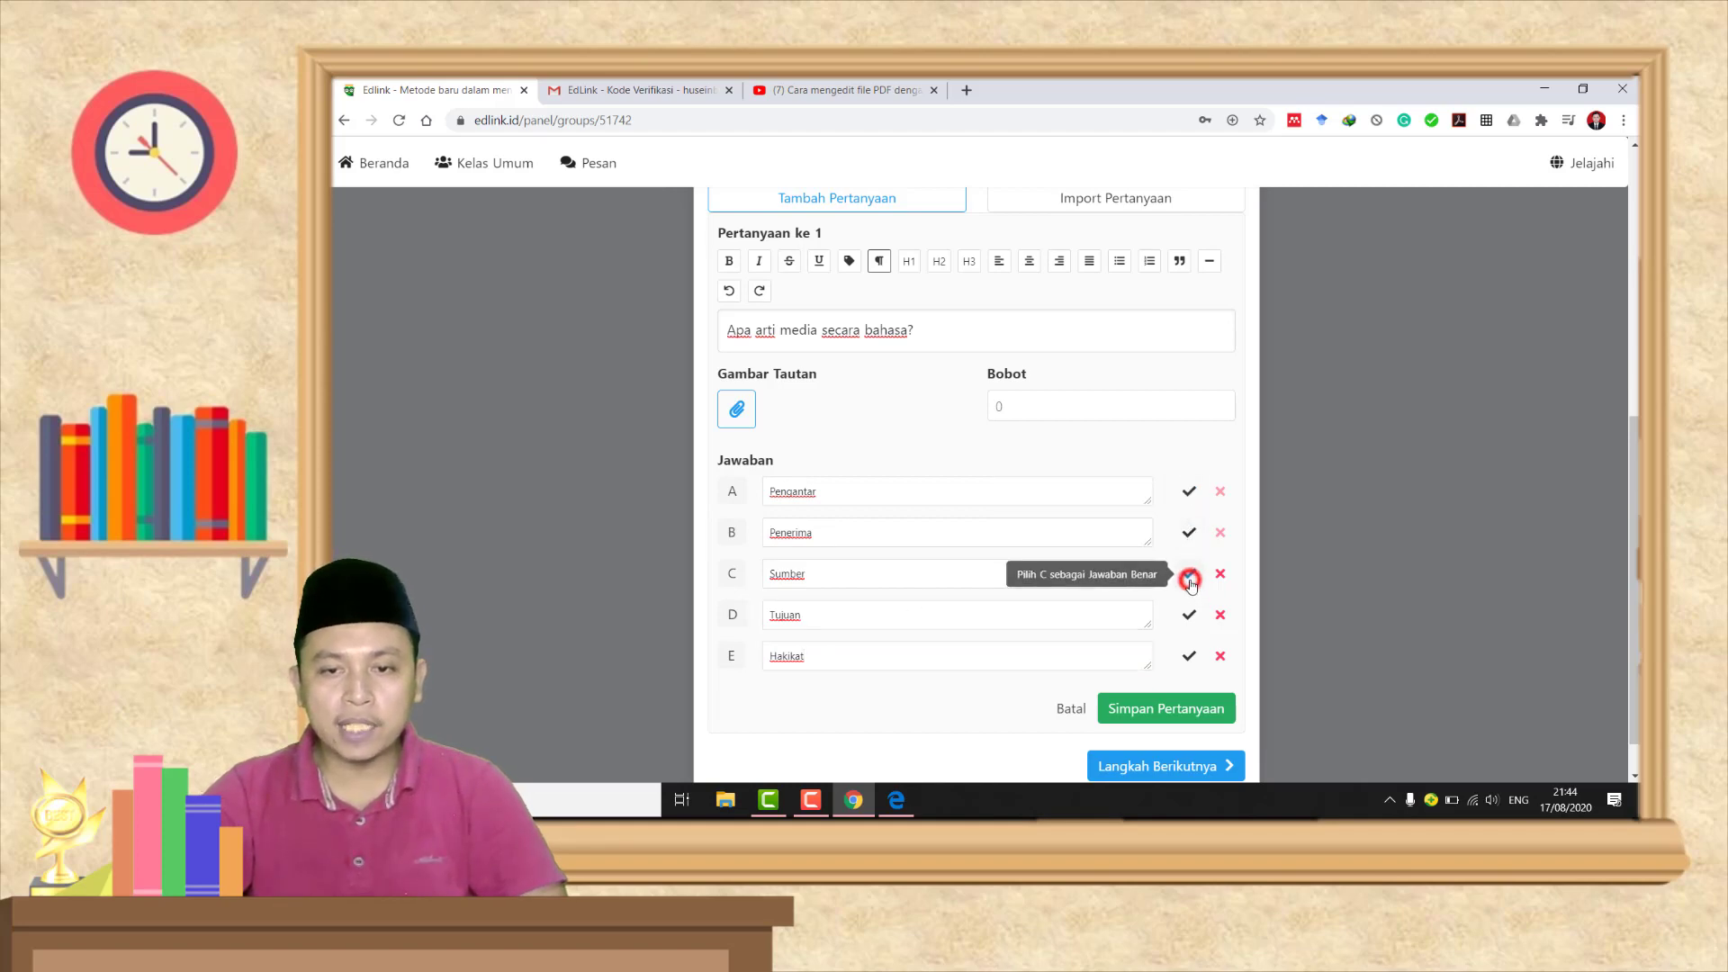
{"action": "left_click", "coordinate": [1189, 496]}
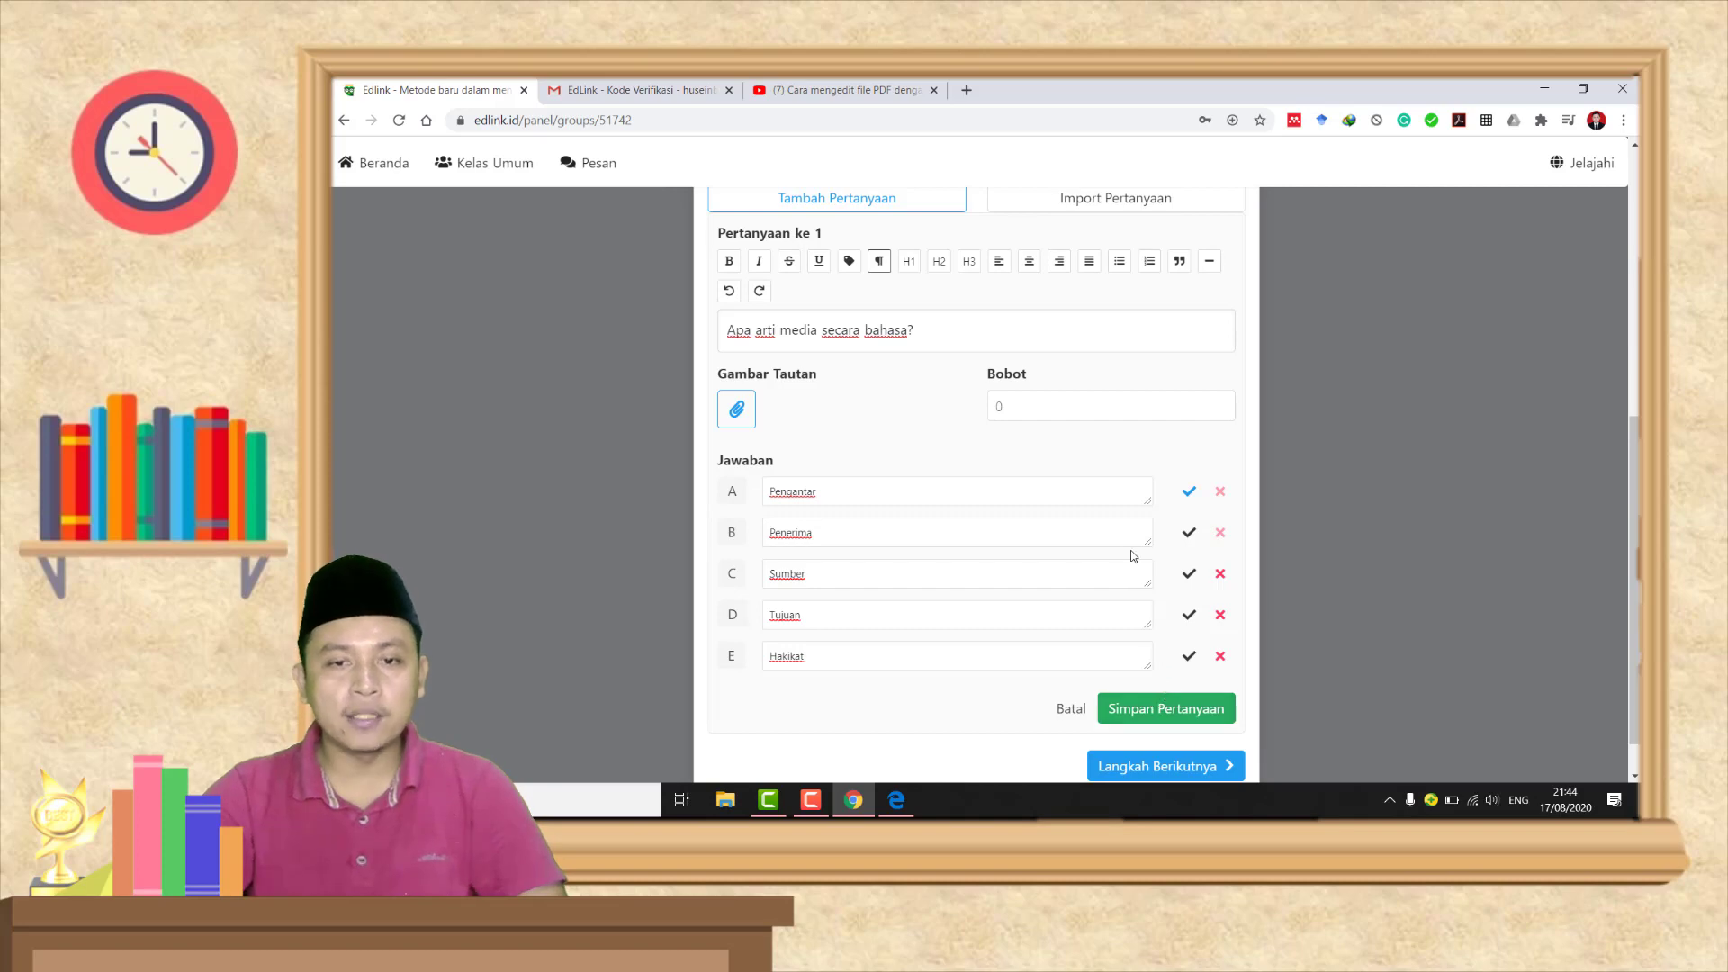
- Change question 1's Bobot value to 20
{"action": "left_click", "coordinate": [1000, 405]}
{"action": "double_click", "coordinate": [994, 406]}
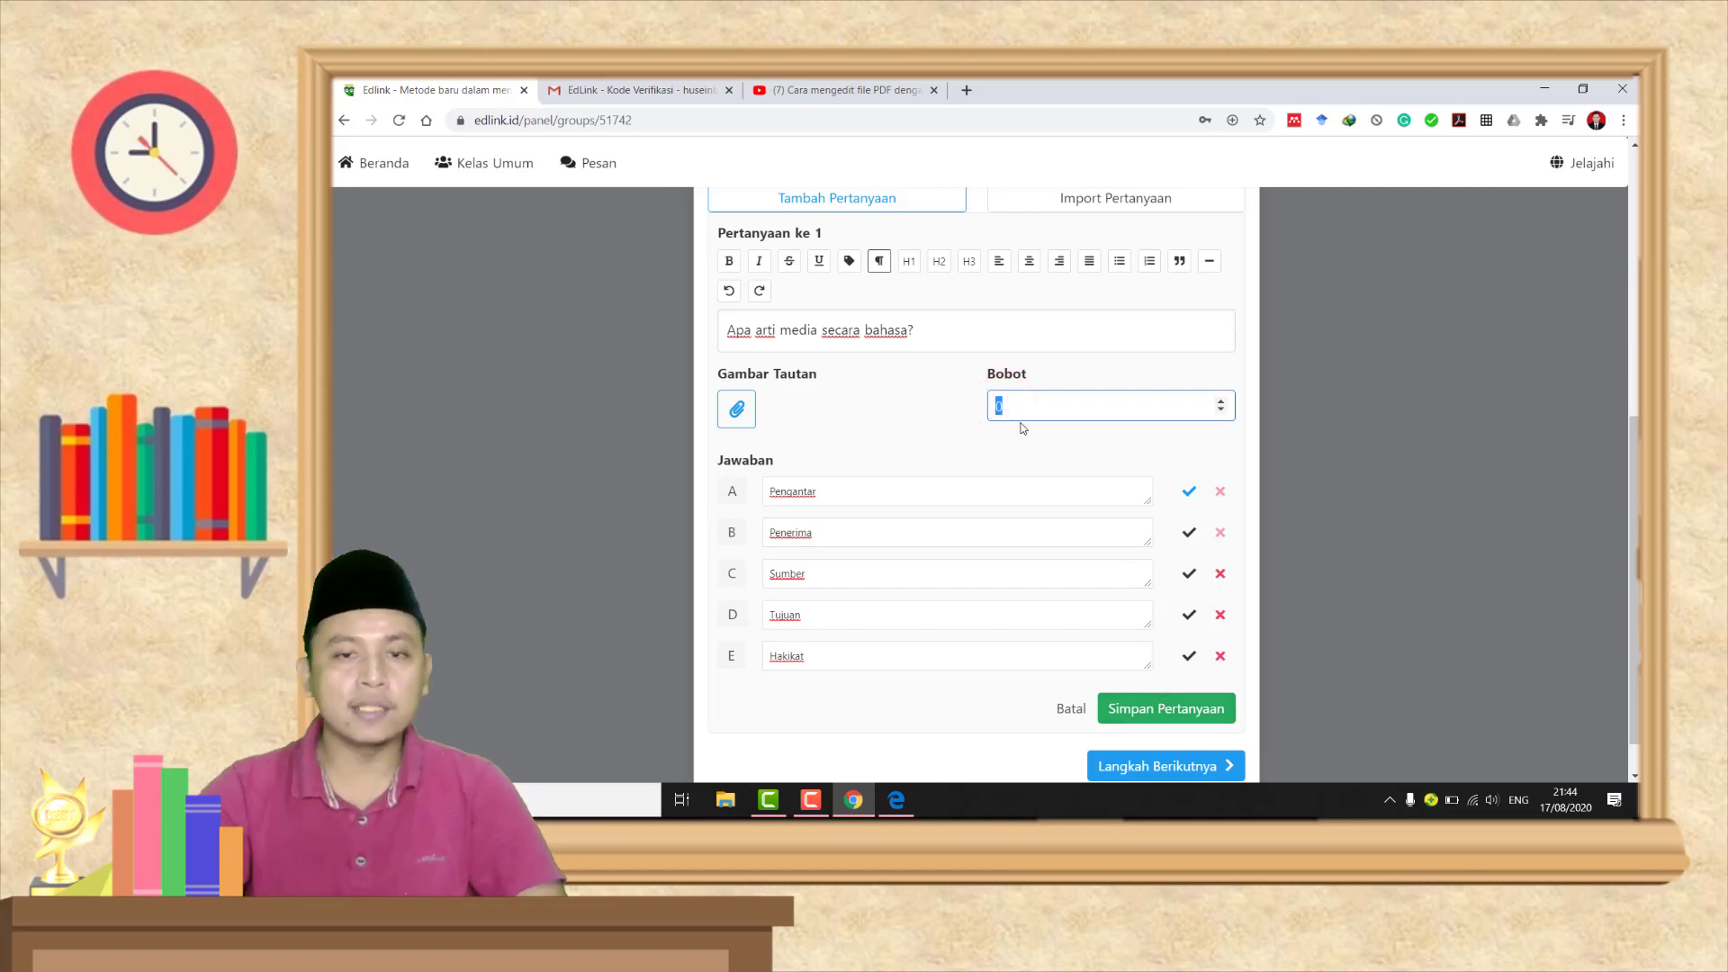
{"action": "type", "text": "1"}
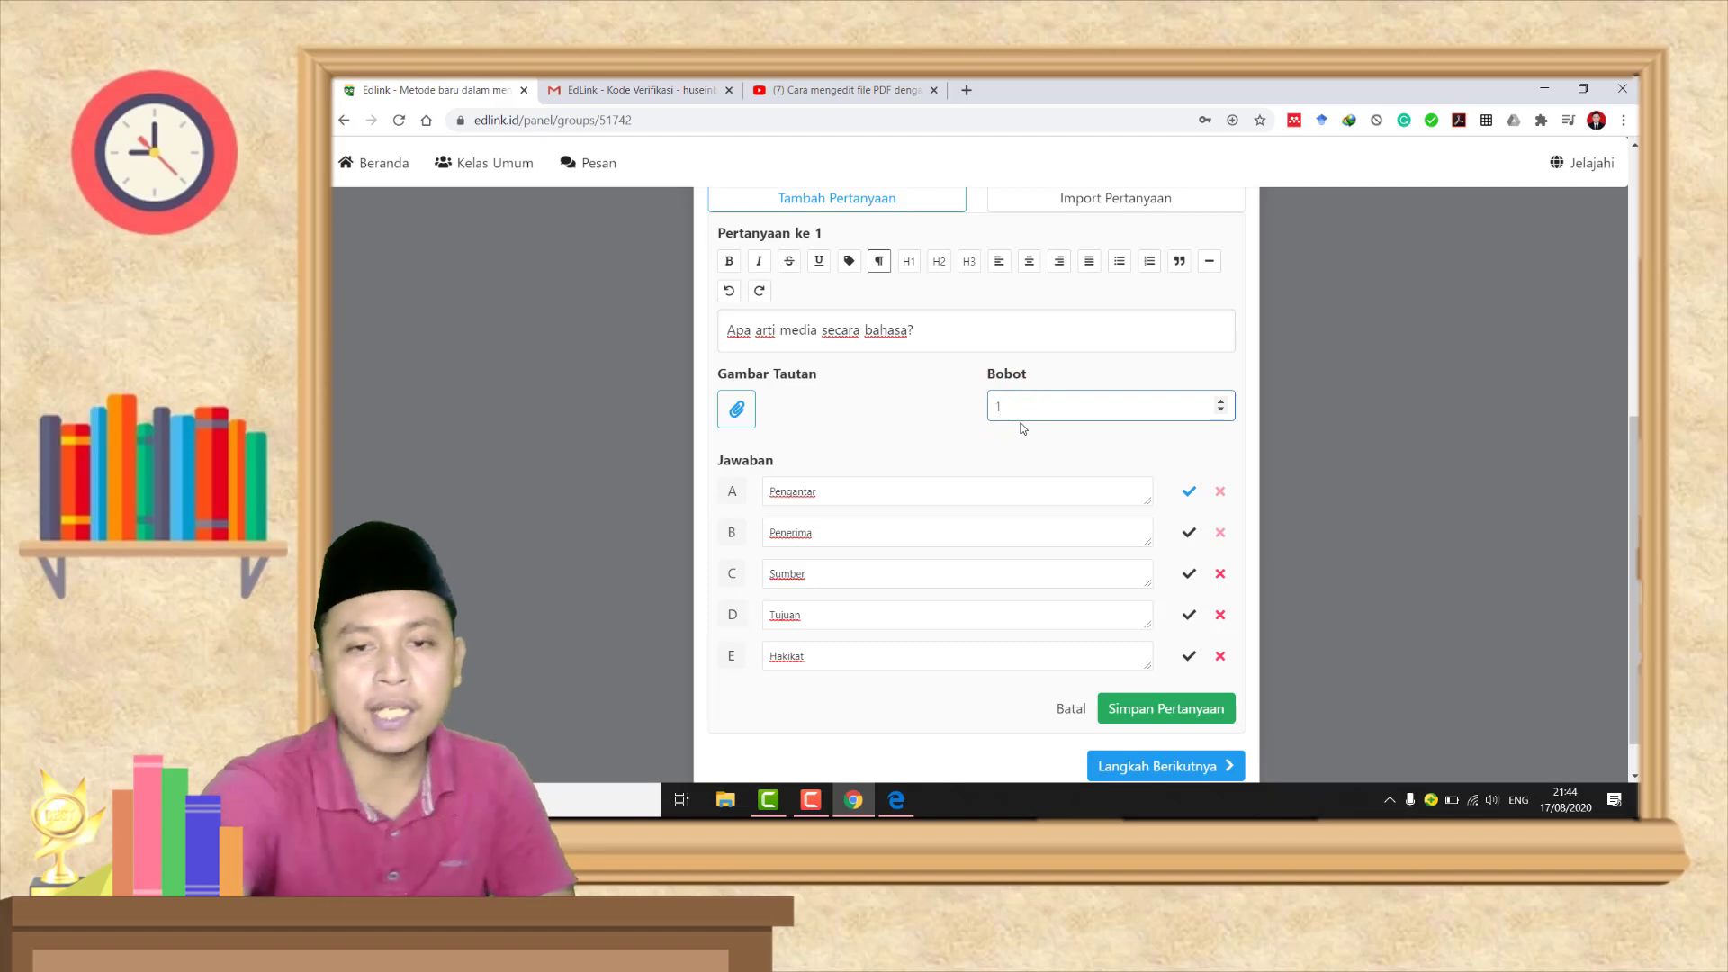
{"action": "key", "text": "BackSpace"}
{"action": "type", "text": "20"}
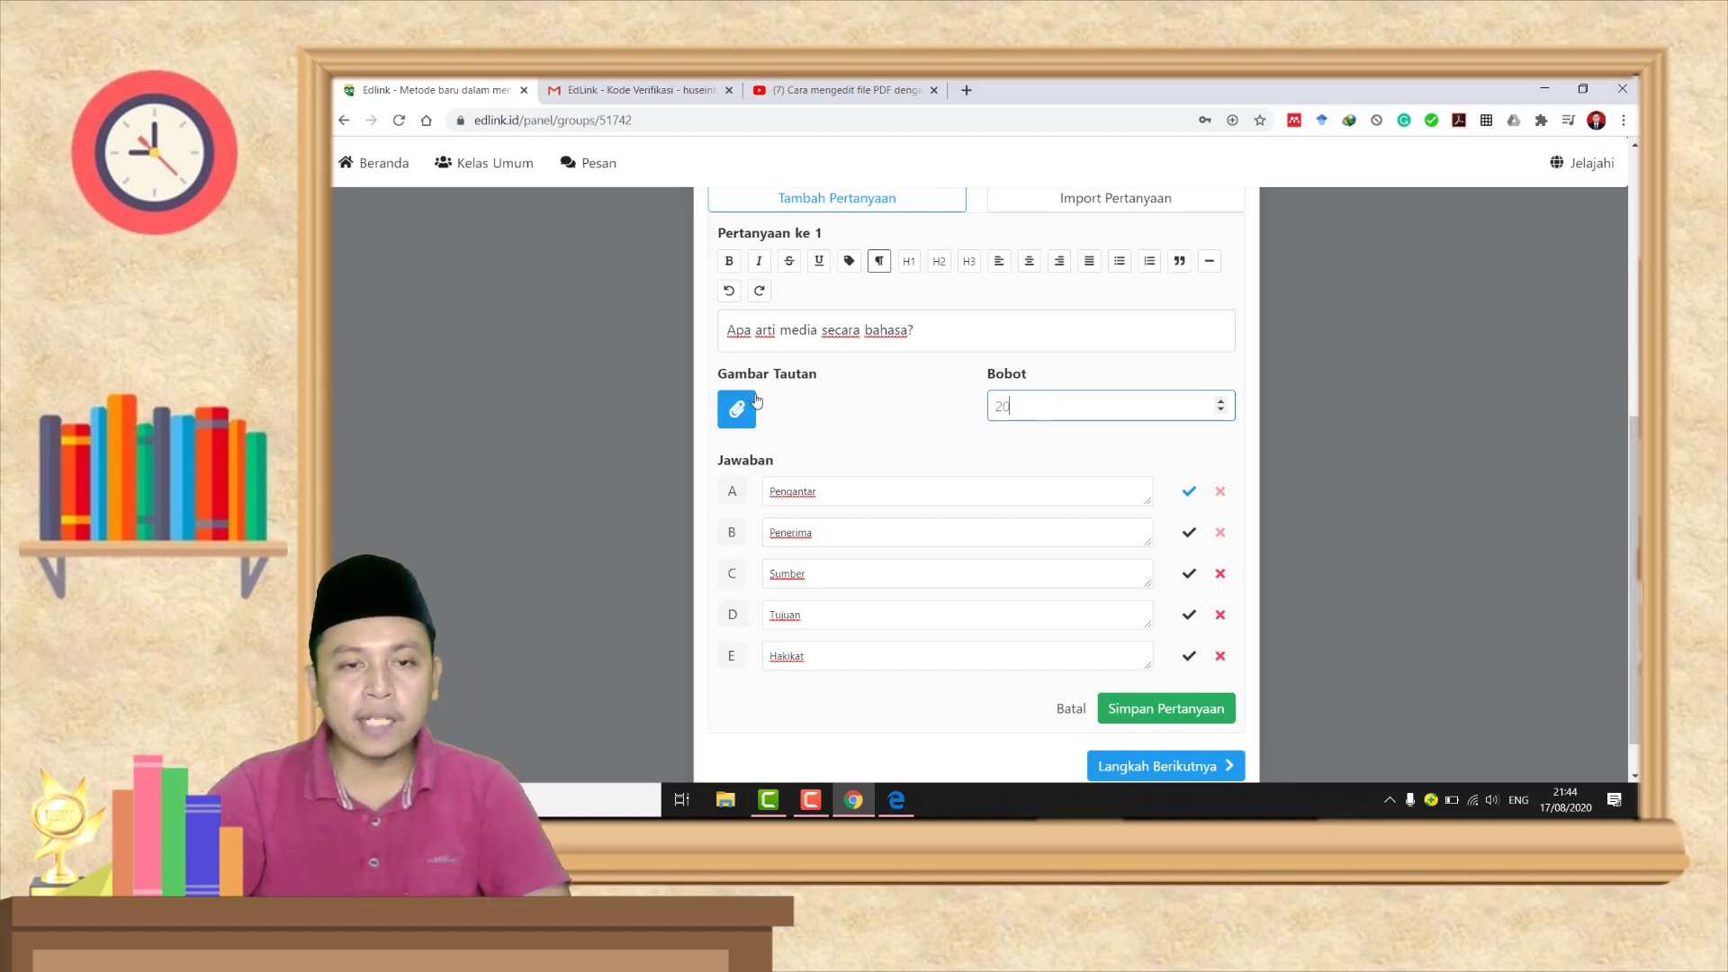
{"action": "left_click", "coordinate": [909, 330]}
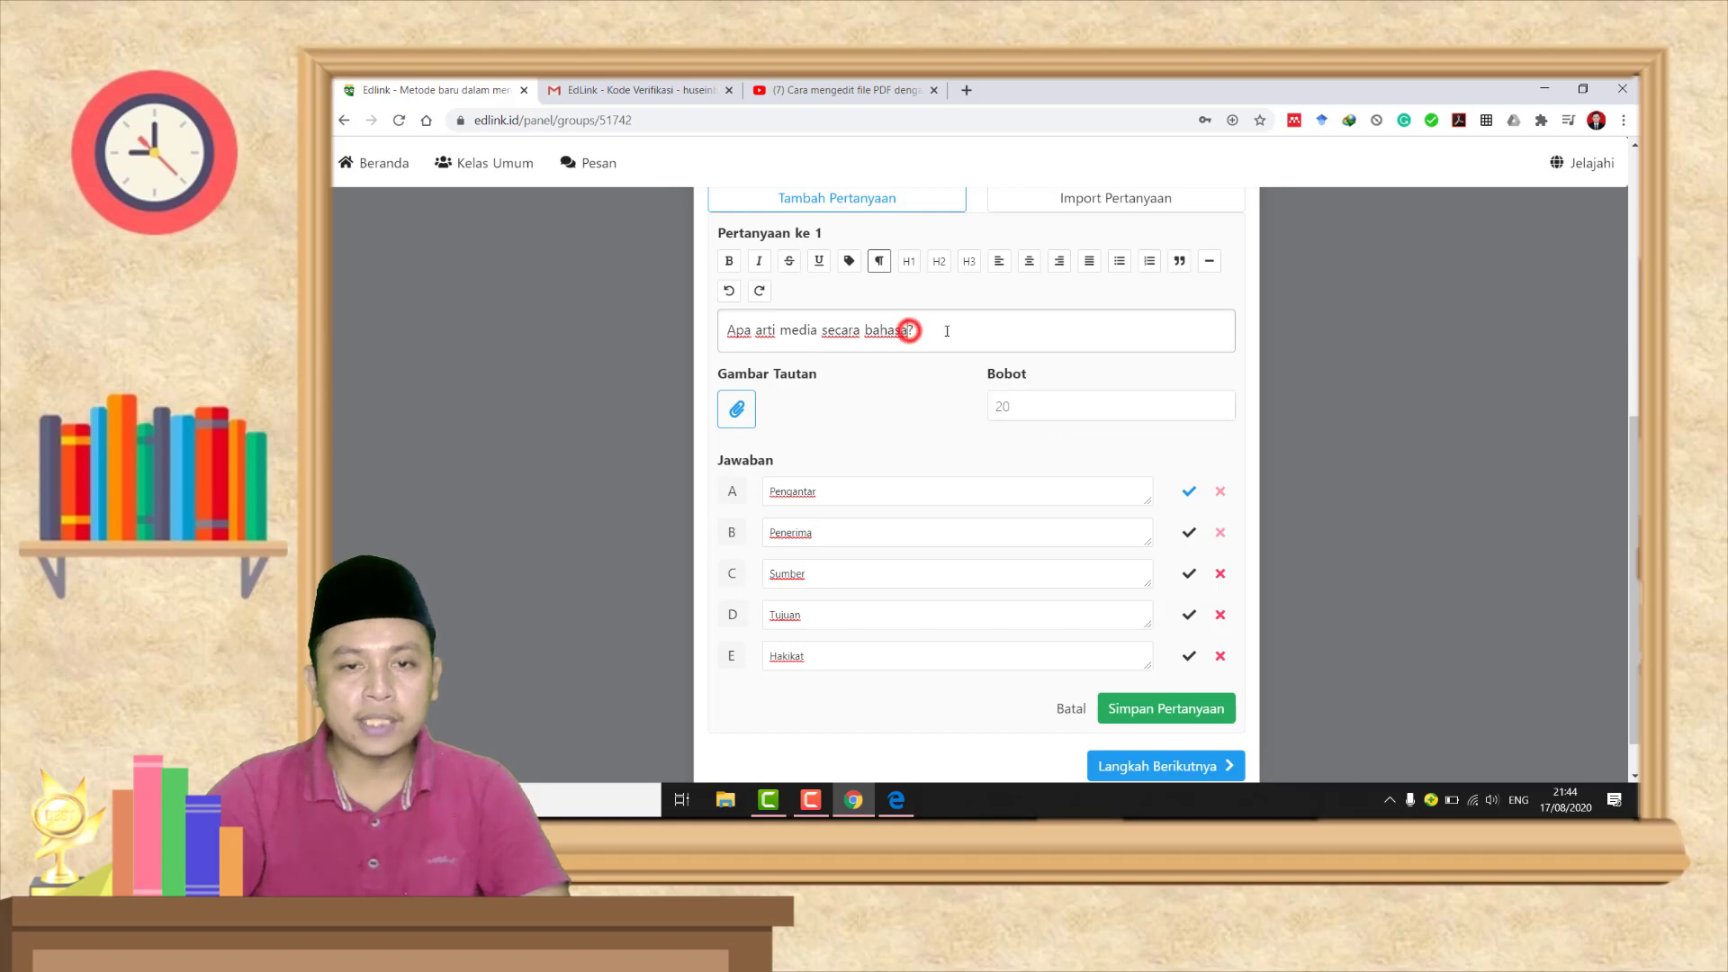
- Attach e-learning_tablet-removebg-preview.png to question 1 and save the question
{"action": "left_click", "coordinate": [737, 412]}
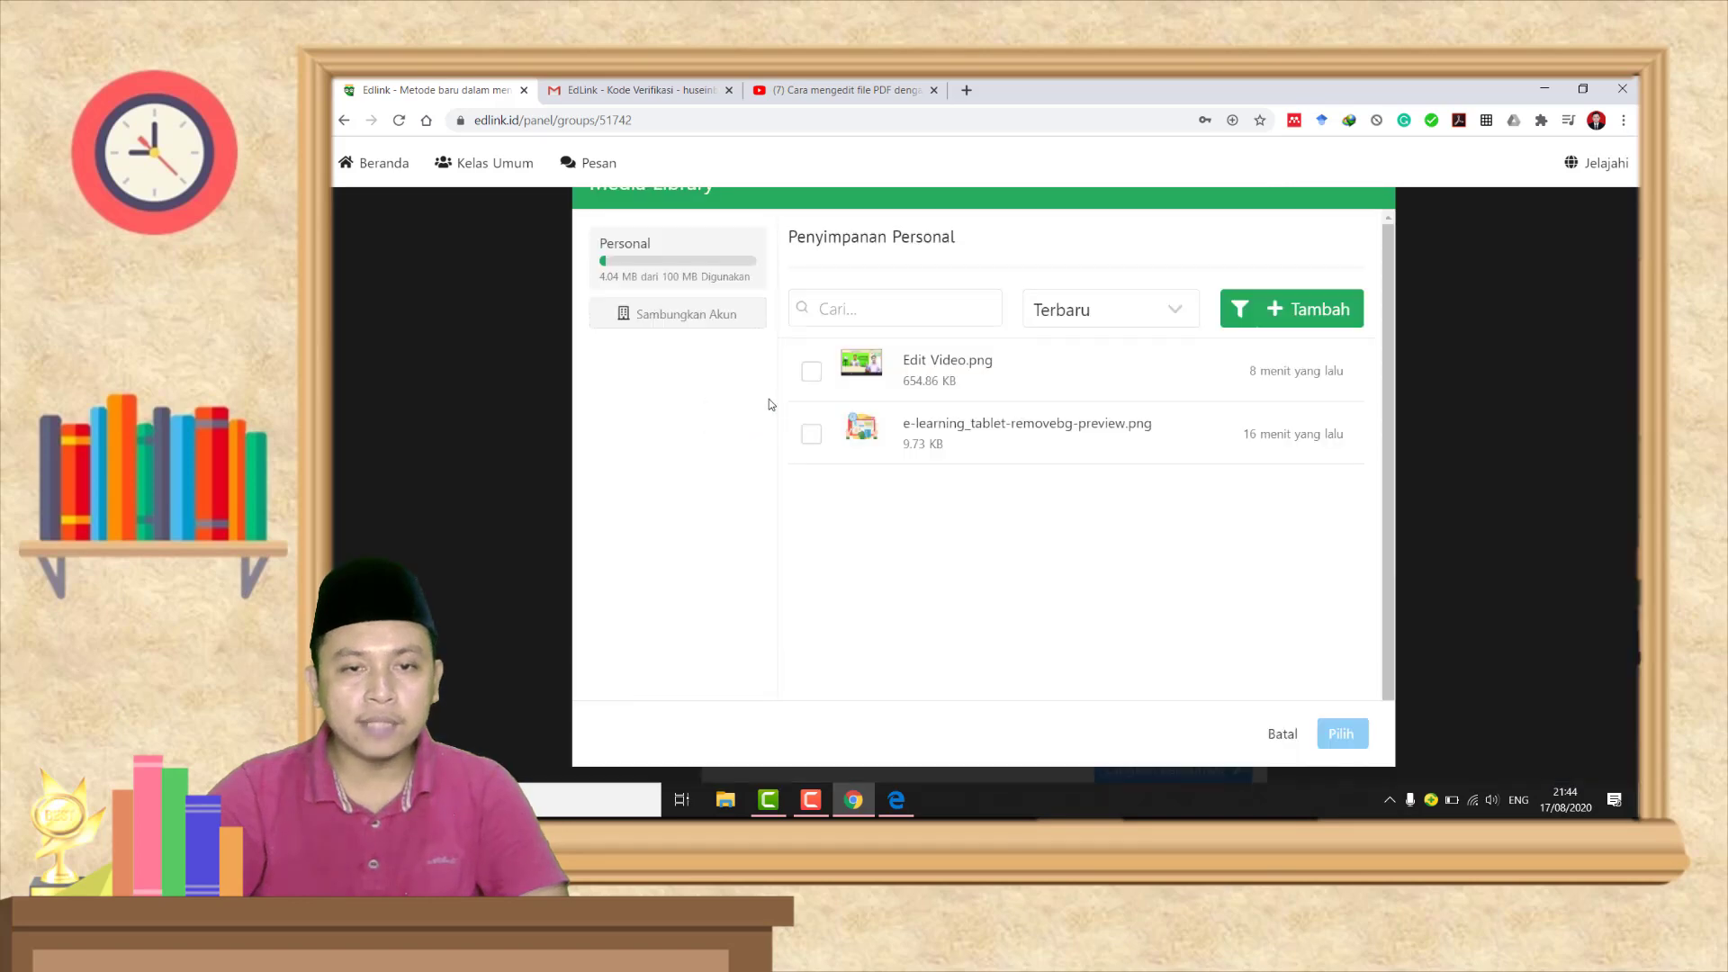
{"action": "left_click", "coordinate": [812, 436]}
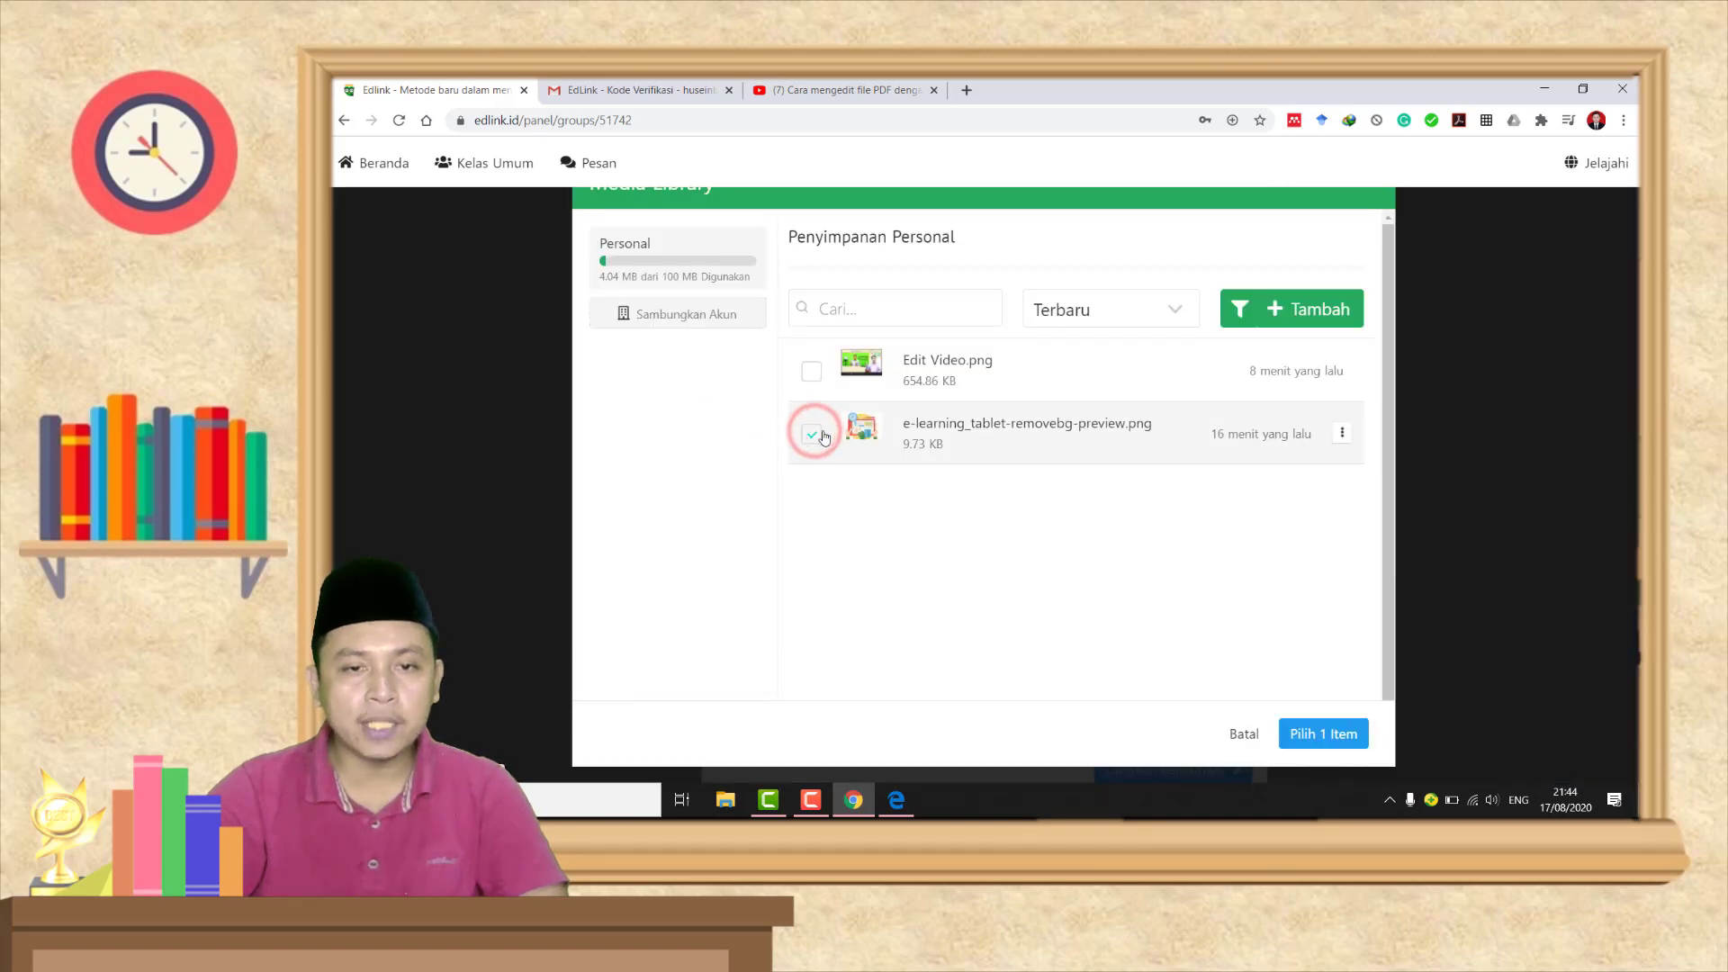
{"action": "left_click", "coordinate": [1323, 734]}
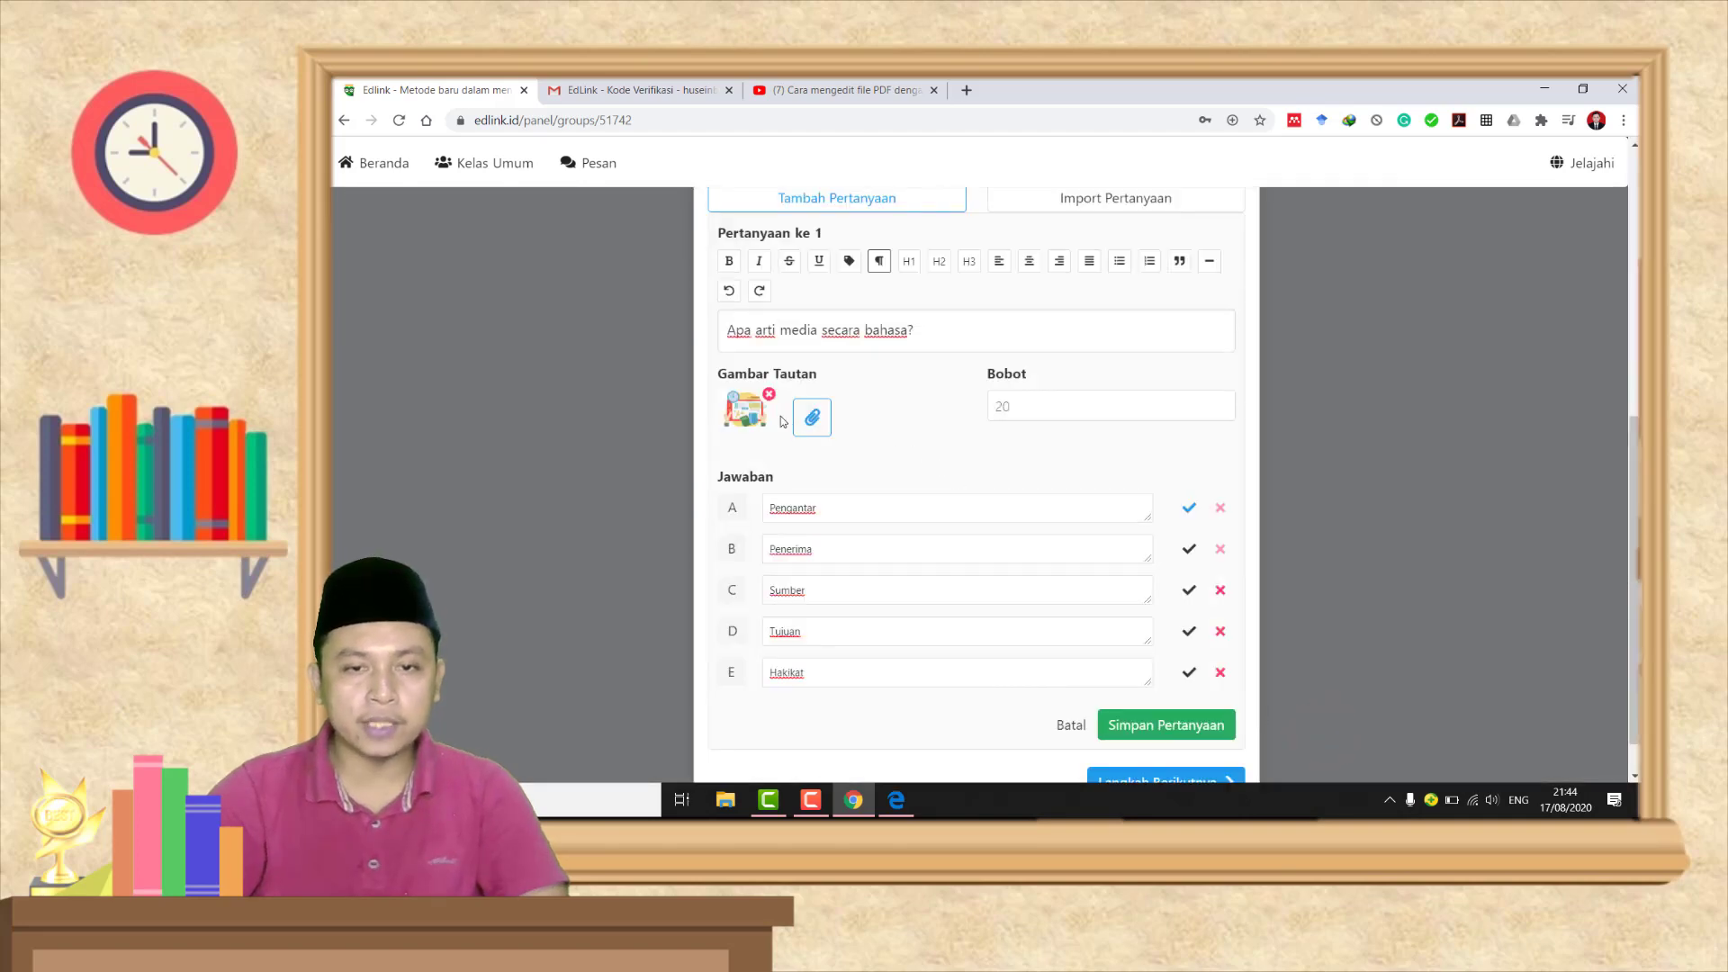
{"action": "scroll", "coordinate": [960, 538], "scroll_direction": "down", "scroll_amount": 1}
{"action": "scroll", "coordinate": [970, 561], "scroll_direction": "up", "scroll_amount": 1}
{"action": "left_click", "coordinate": [918, 370]}
{"action": "left_click", "coordinate": [872, 547]}
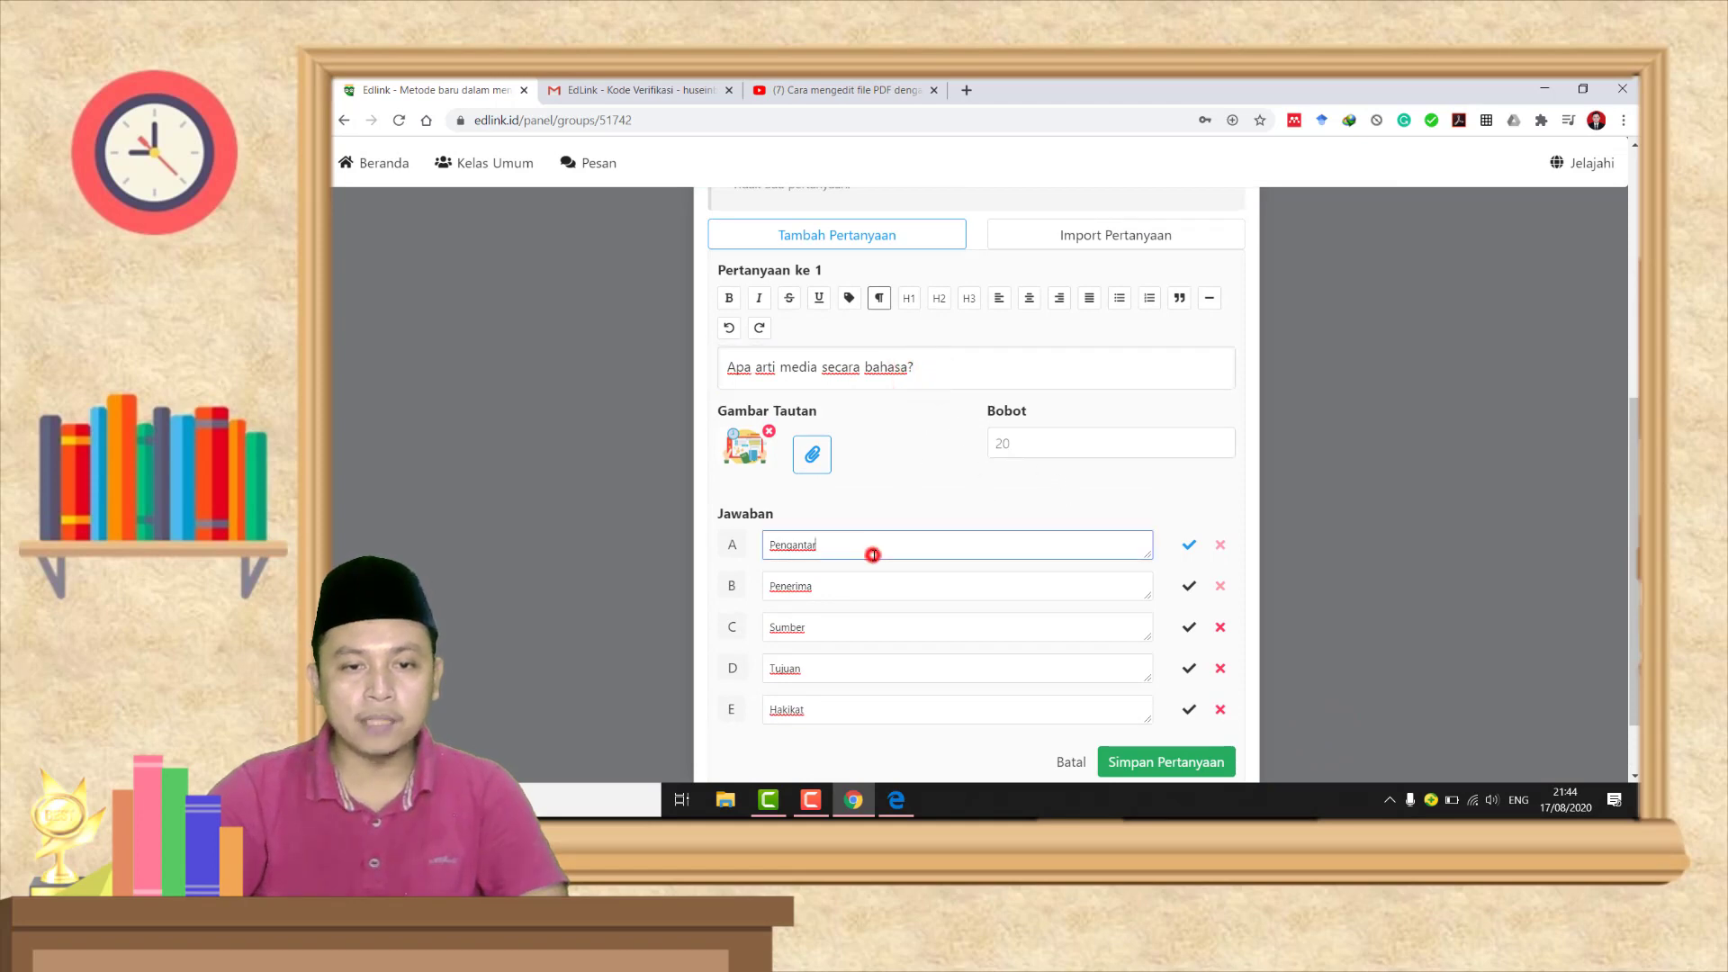
{"action": "left_click", "coordinate": [1034, 443]}
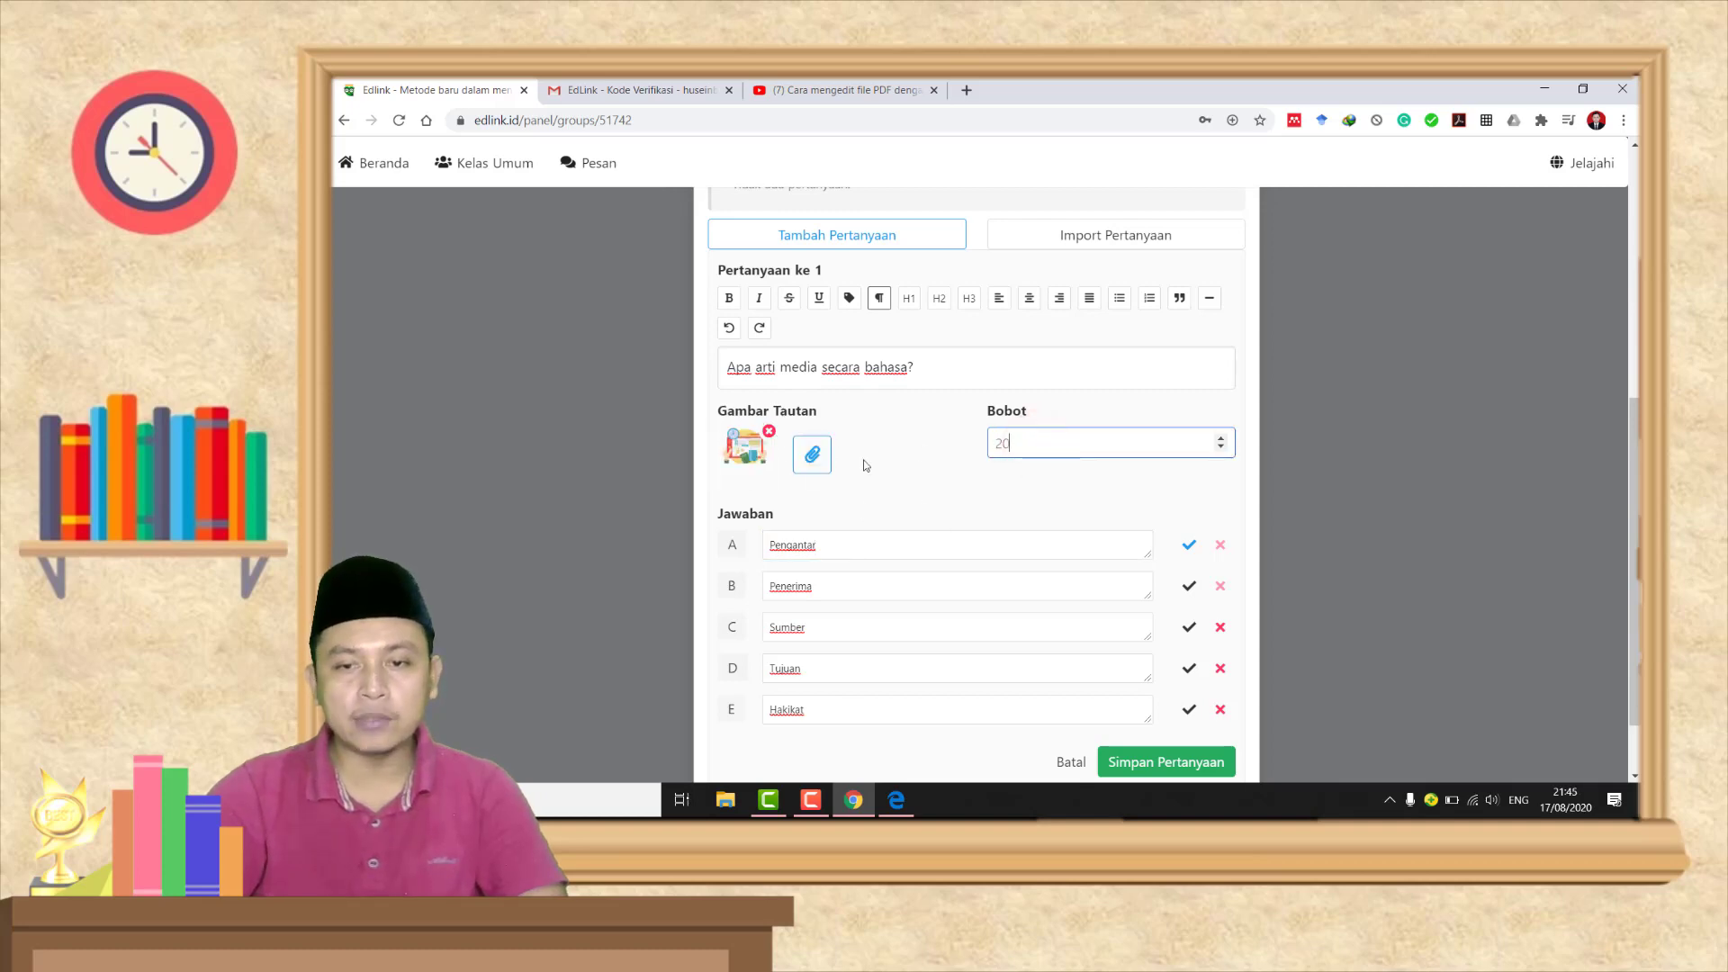
{"action": "left_click", "coordinate": [1168, 772]}
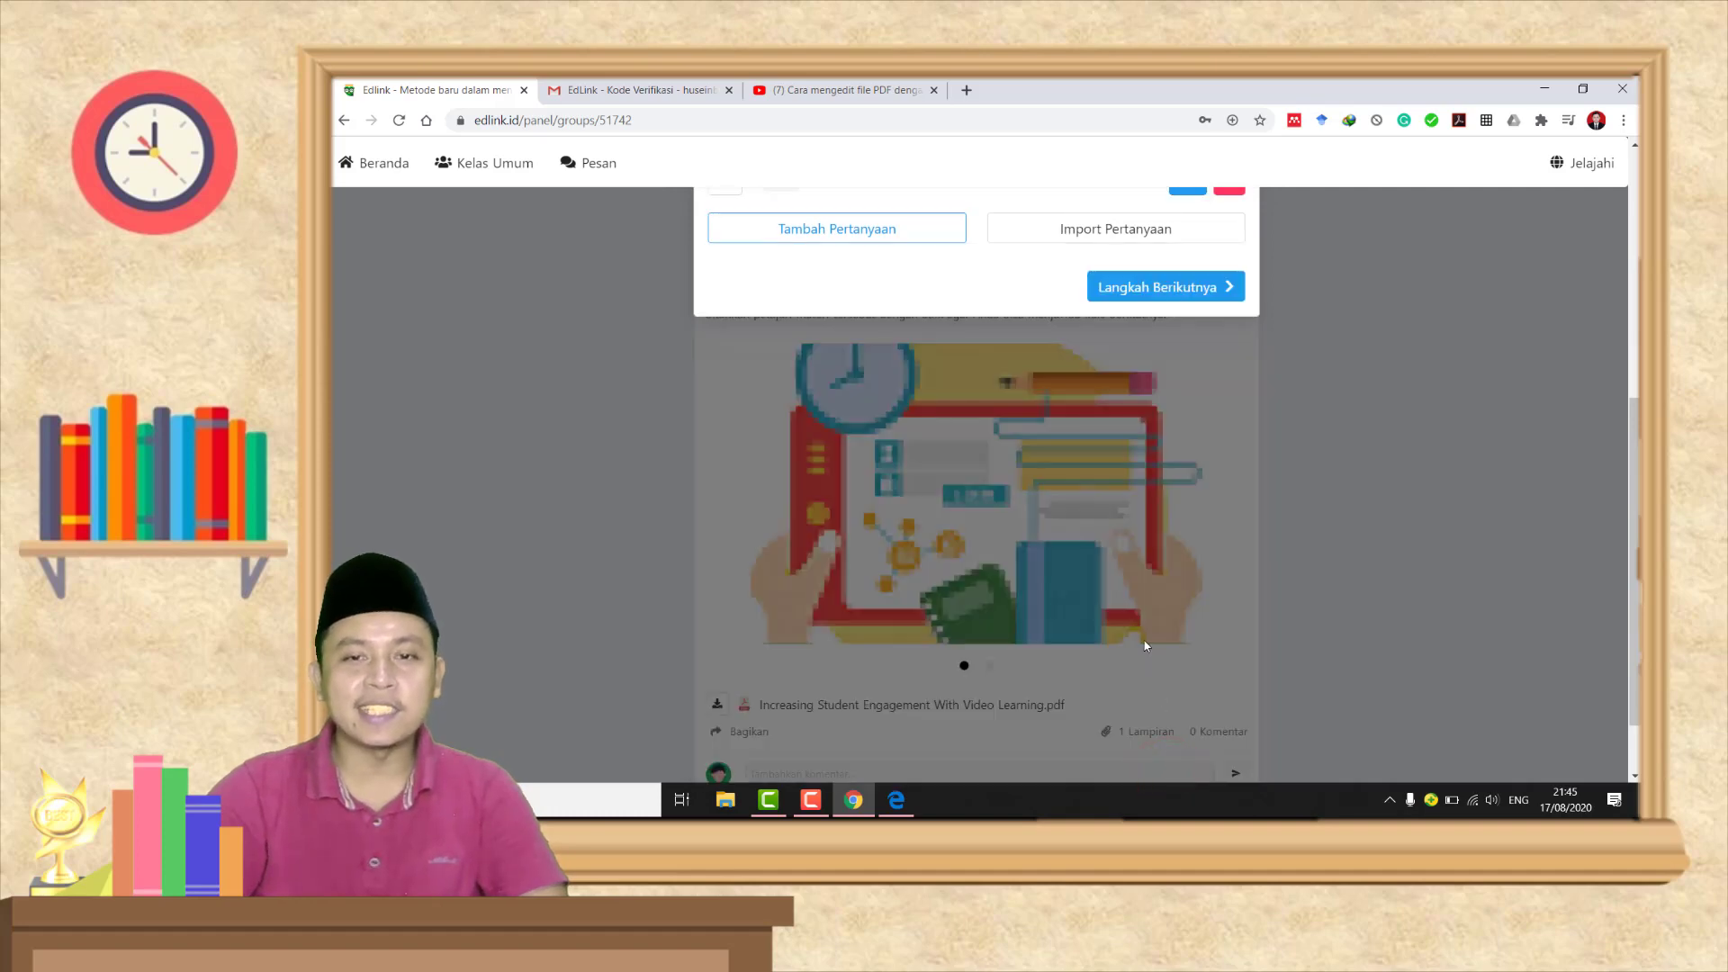
- Start a new blank quiz question, Pertanyaan ke 2
{"action": "scroll", "coordinate": [1146, 645], "scroll_direction": "up", "scroll_amount": 4}
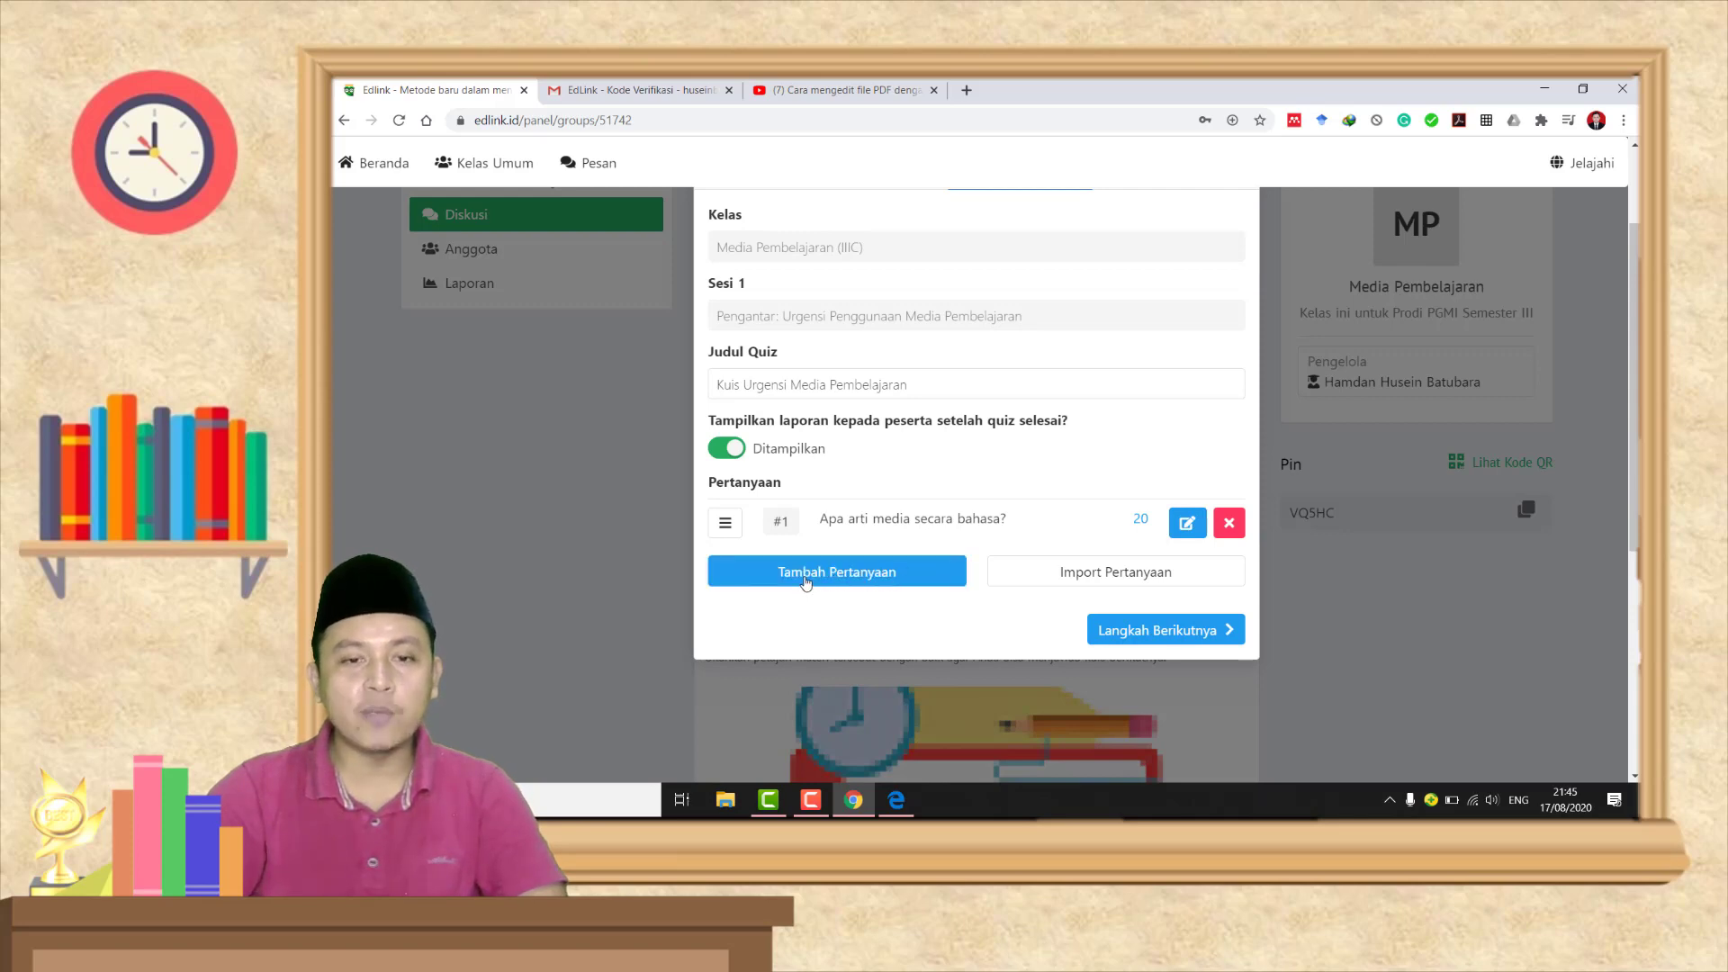
{"action": "left_click", "coordinate": [810, 573]}
{"action": "scroll", "coordinate": [810, 576], "scroll_direction": "down", "scroll_amount": 4}
{"action": "scroll", "coordinate": [810, 576], "scroll_direction": "up", "scroll_amount": 2}
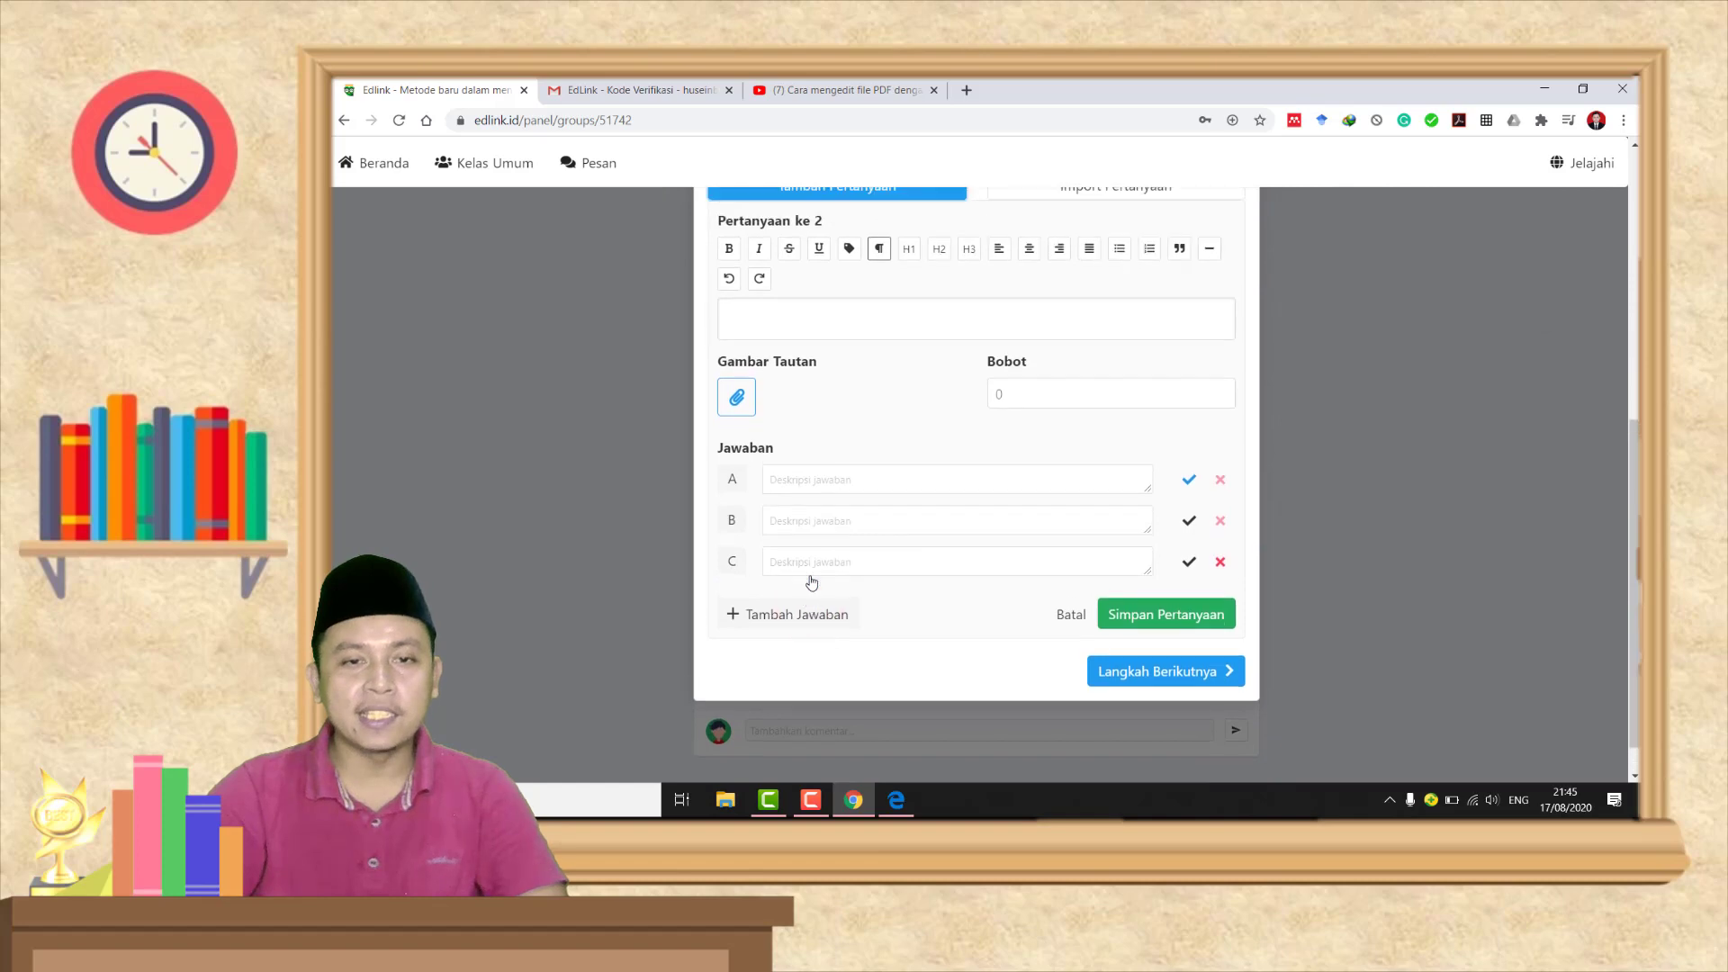
- Enter question 2 'Media poster termasuk ke dalam format media...' with answers Visual, Audio, Video
{"action": "left_click", "coordinate": [797, 453]}
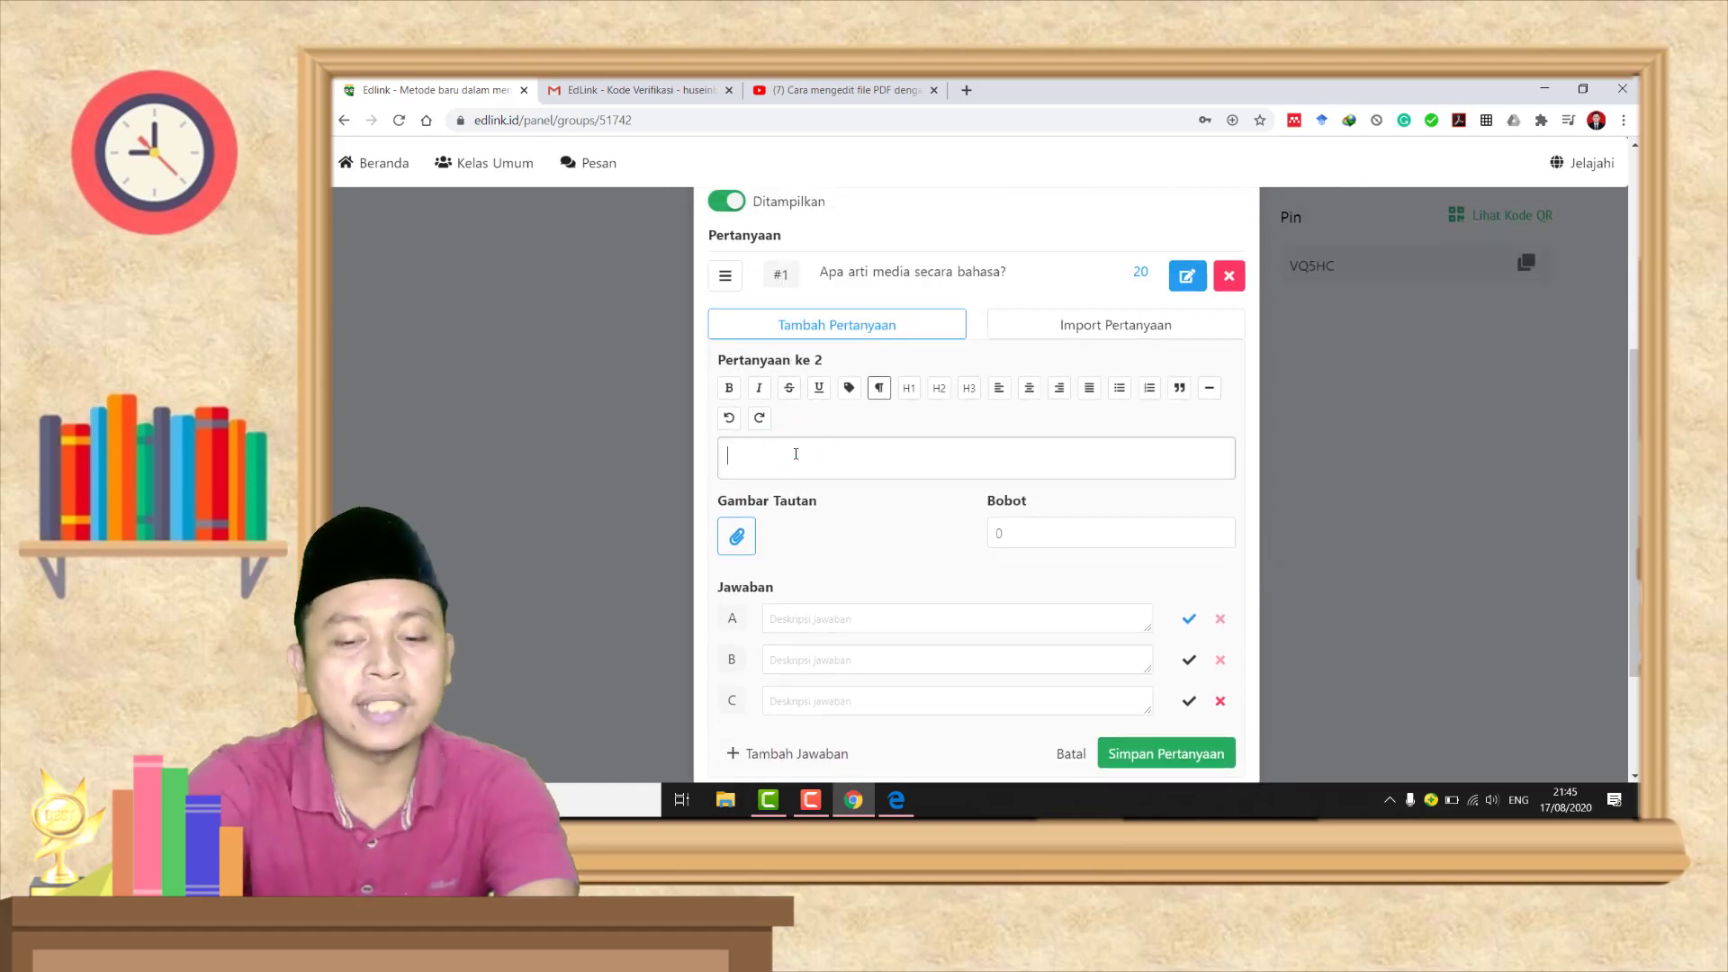
{"action": "type", "text": "Apa fung"}
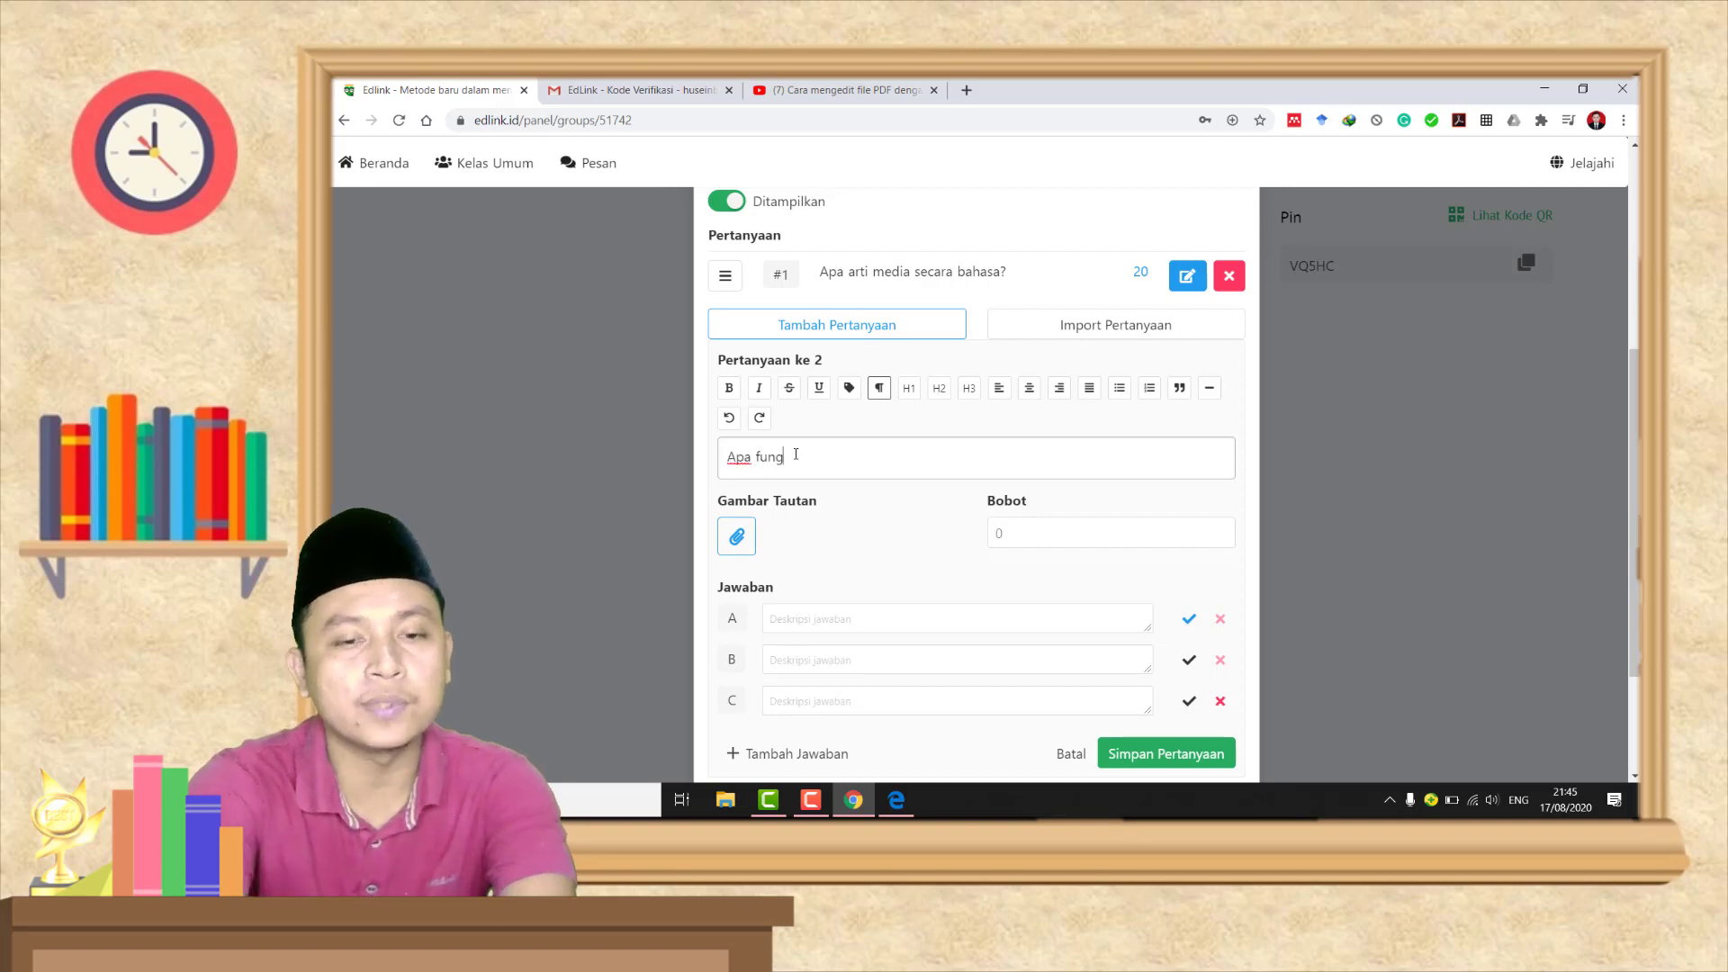
{"action": "type", "text": "si me"}
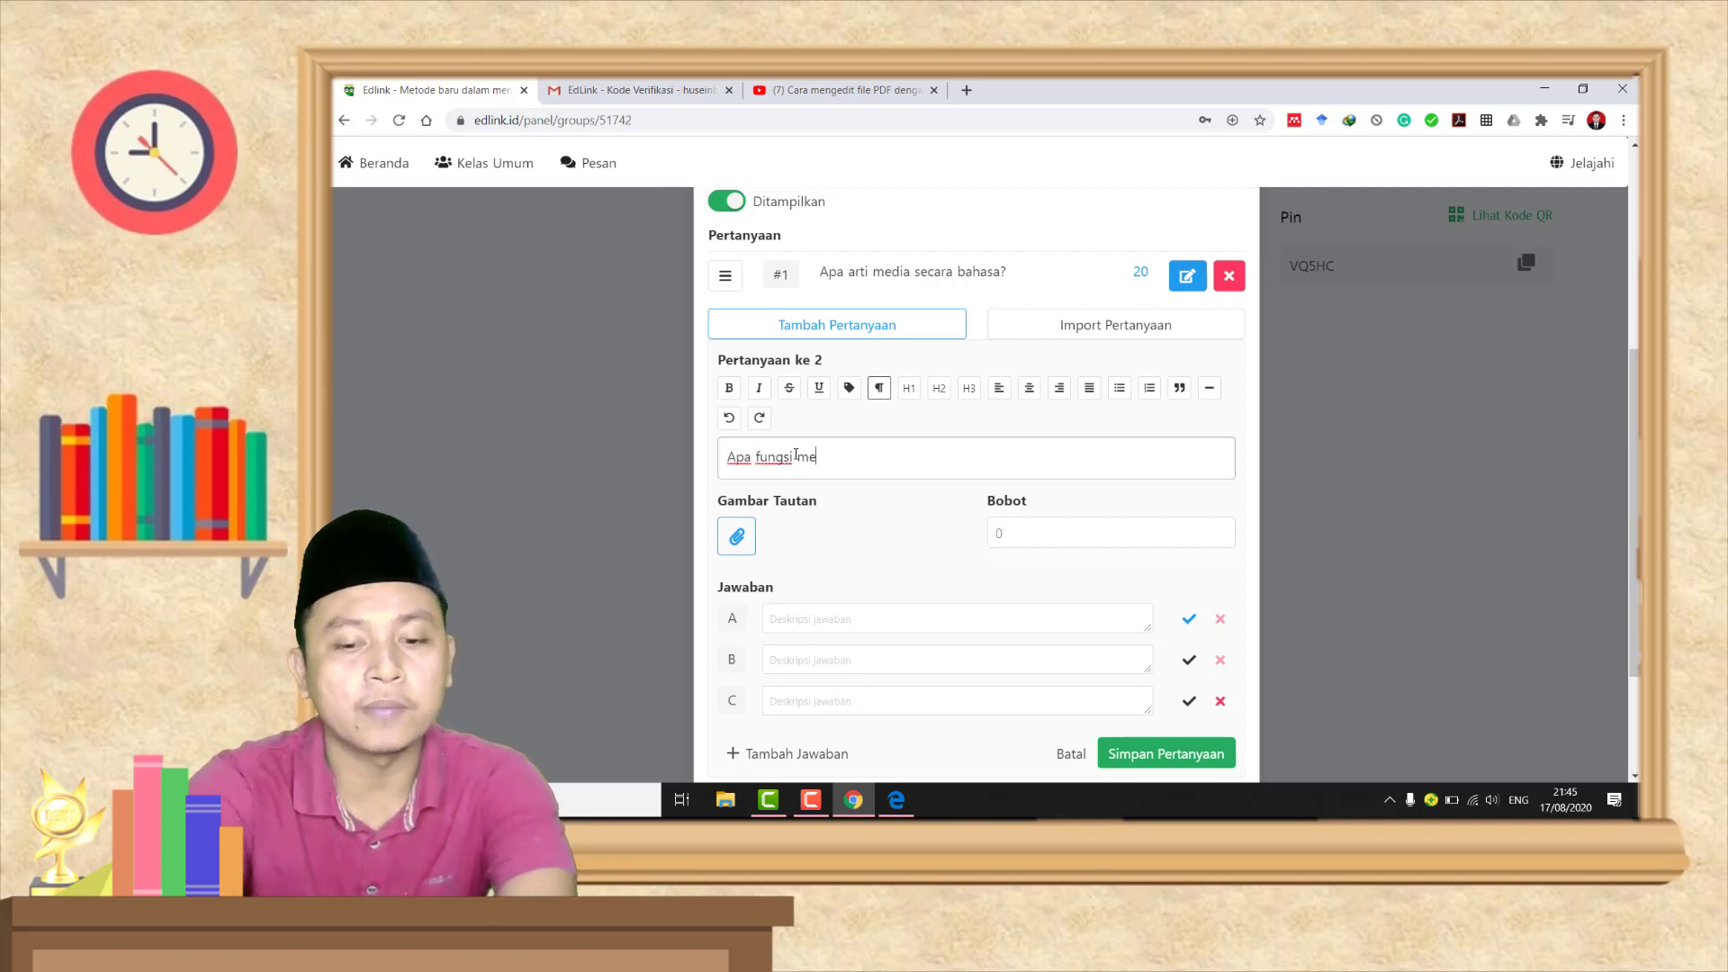
{"action": "key", "text": "ctrl+a"}
{"action": "type", "text": "M"}
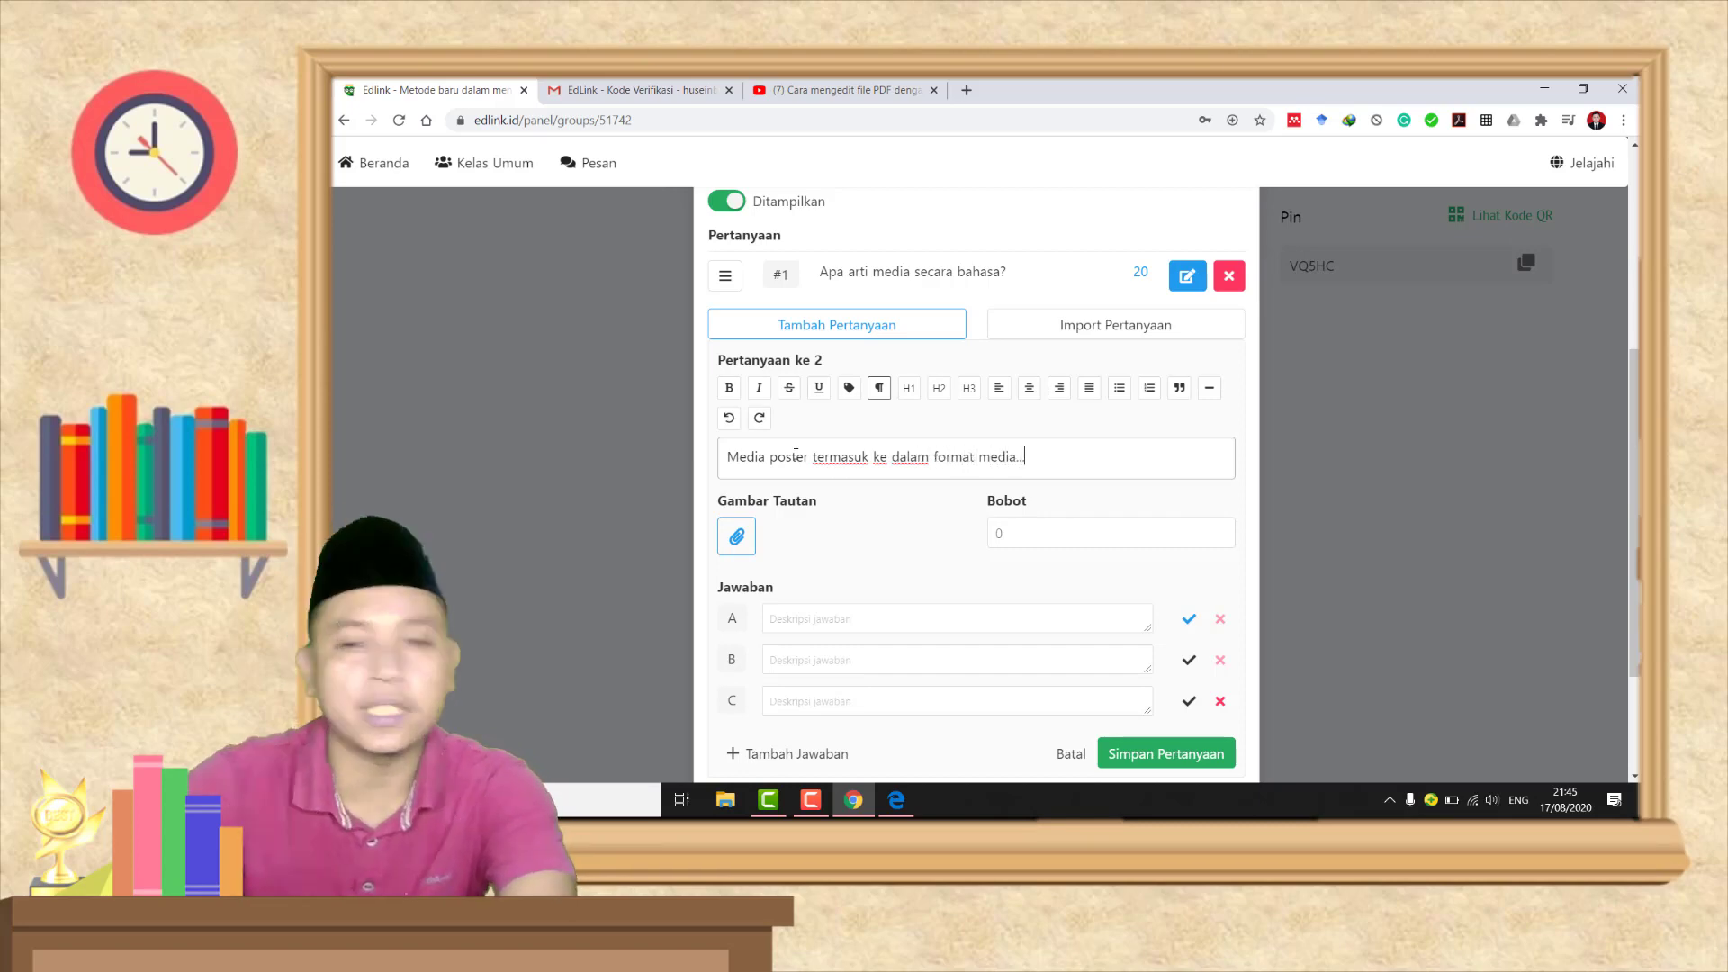
{"action": "left_click", "coordinate": [792, 619]}
{"action": "type", "text": "Visual"}
{"action": "key", "text": "Tab"}
{"action": "type", "text": "Audio"}
{"action": "key", "text": "Tab"}
{"action": "type", "text": "V"}
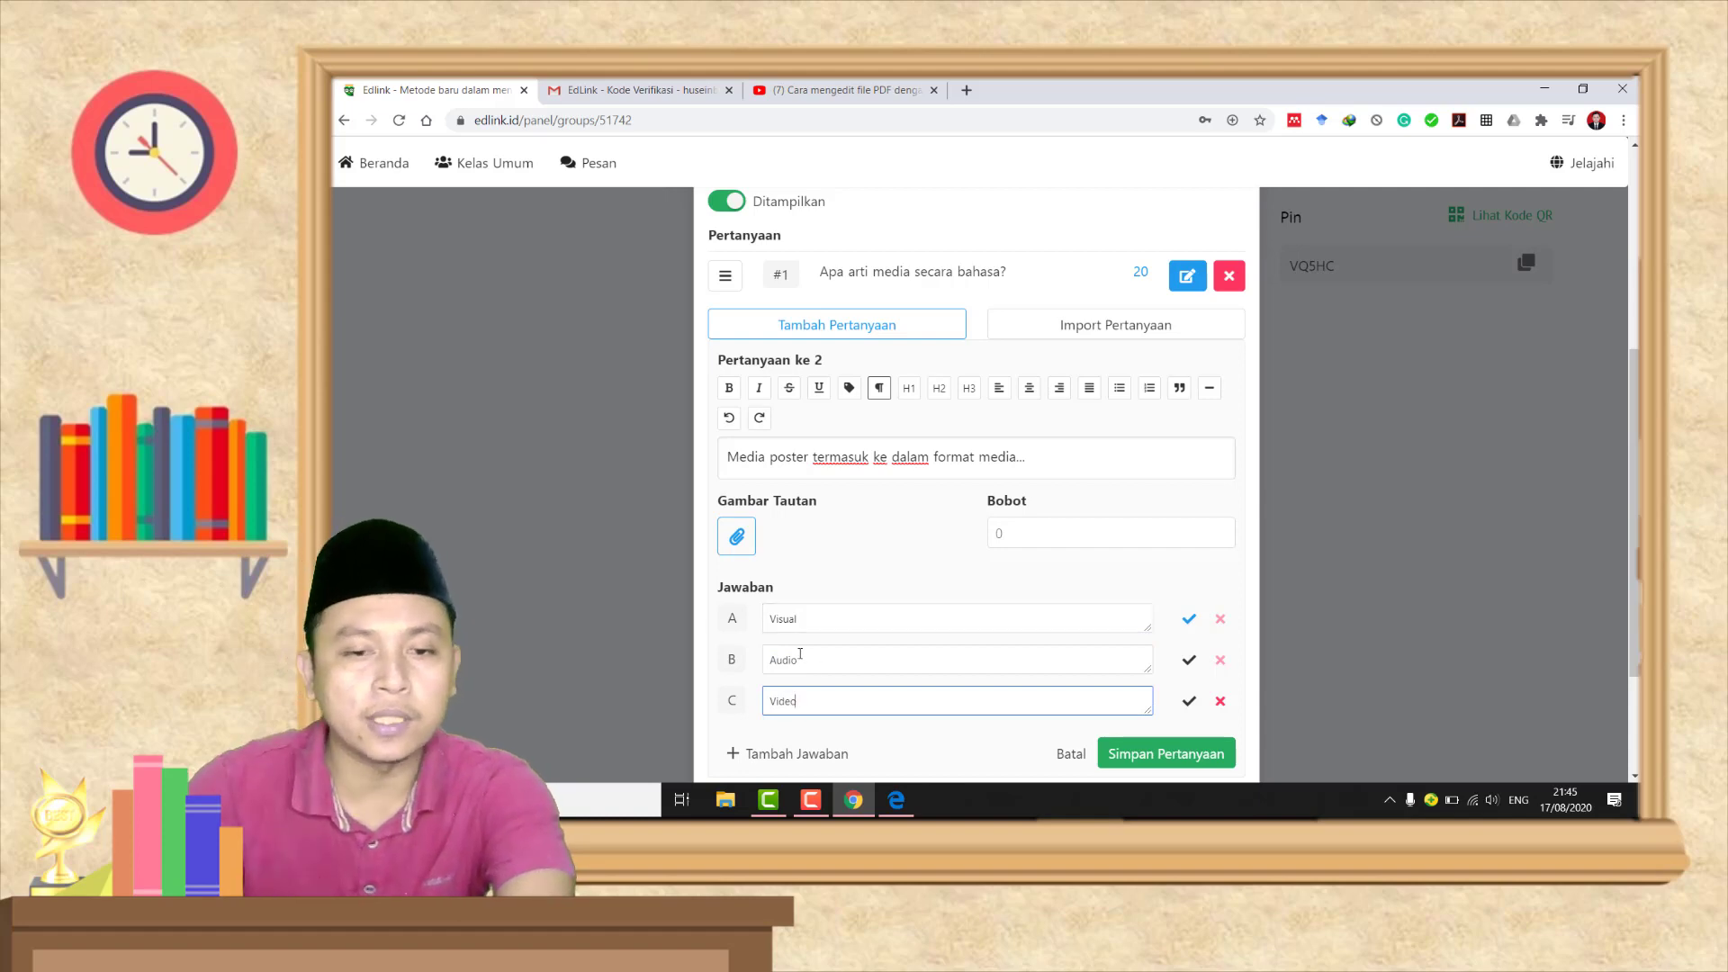
- Add answers D 'Audio visual' and E 'Interaktif' to question 2
{"action": "left_click", "coordinate": [822, 756]}
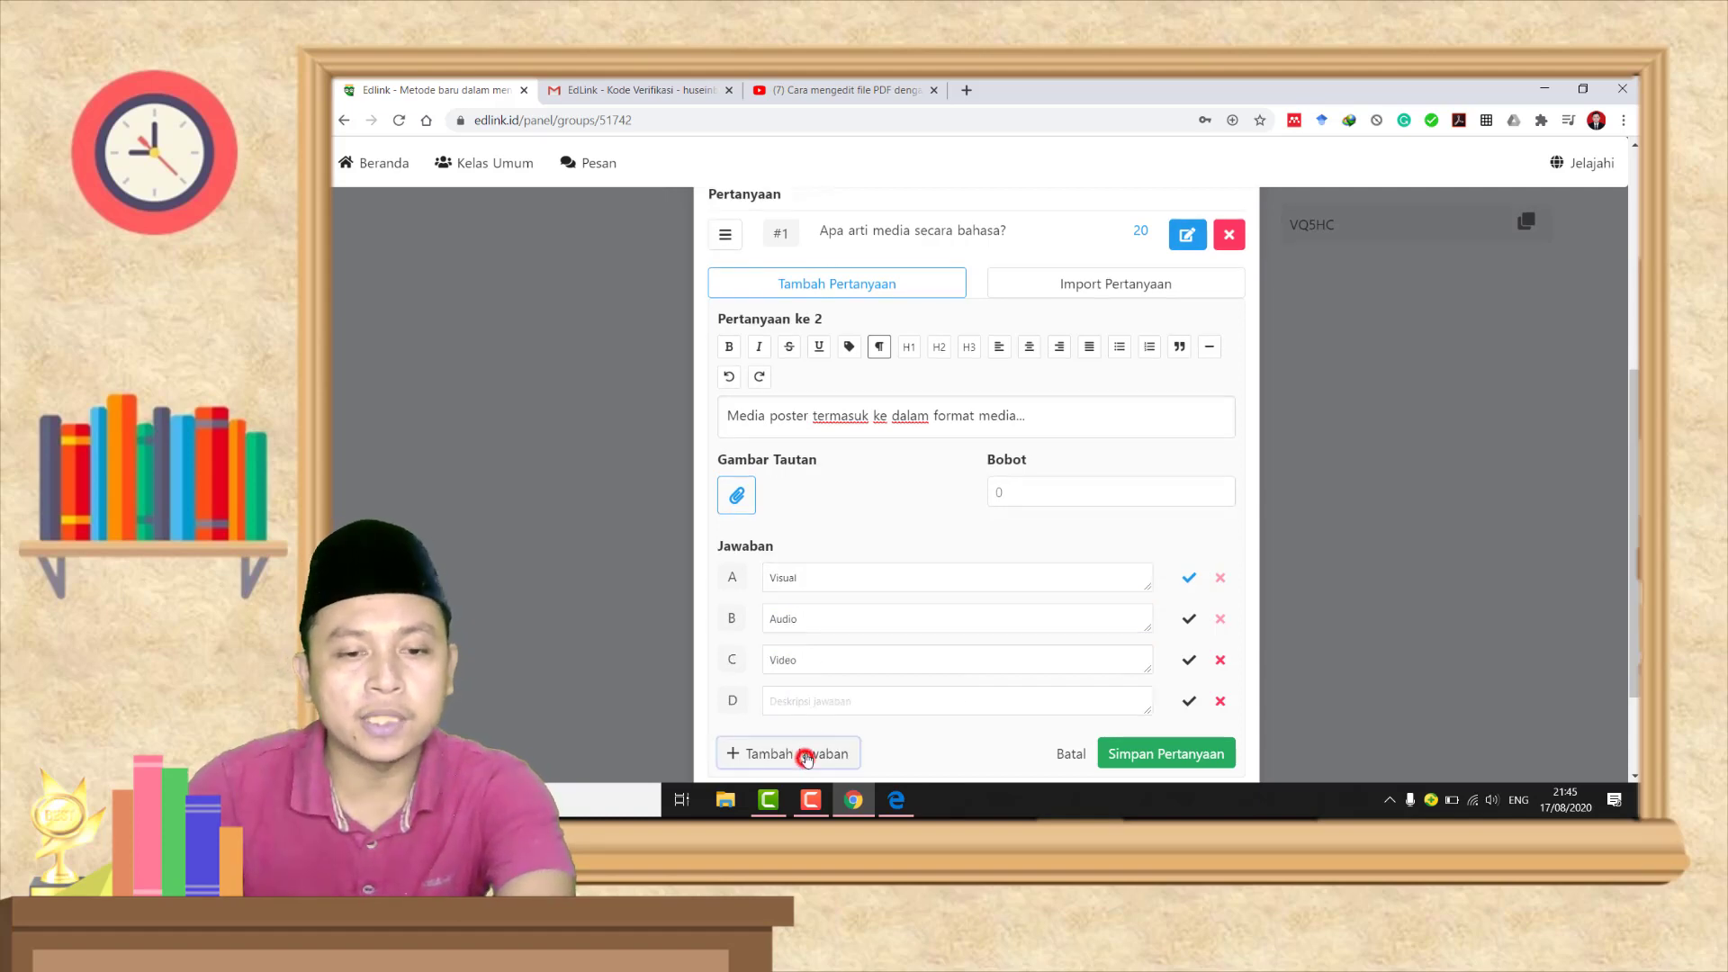
{"action": "left_click", "coordinate": [821, 701]}
{"action": "type", "text": "Audio visual"}
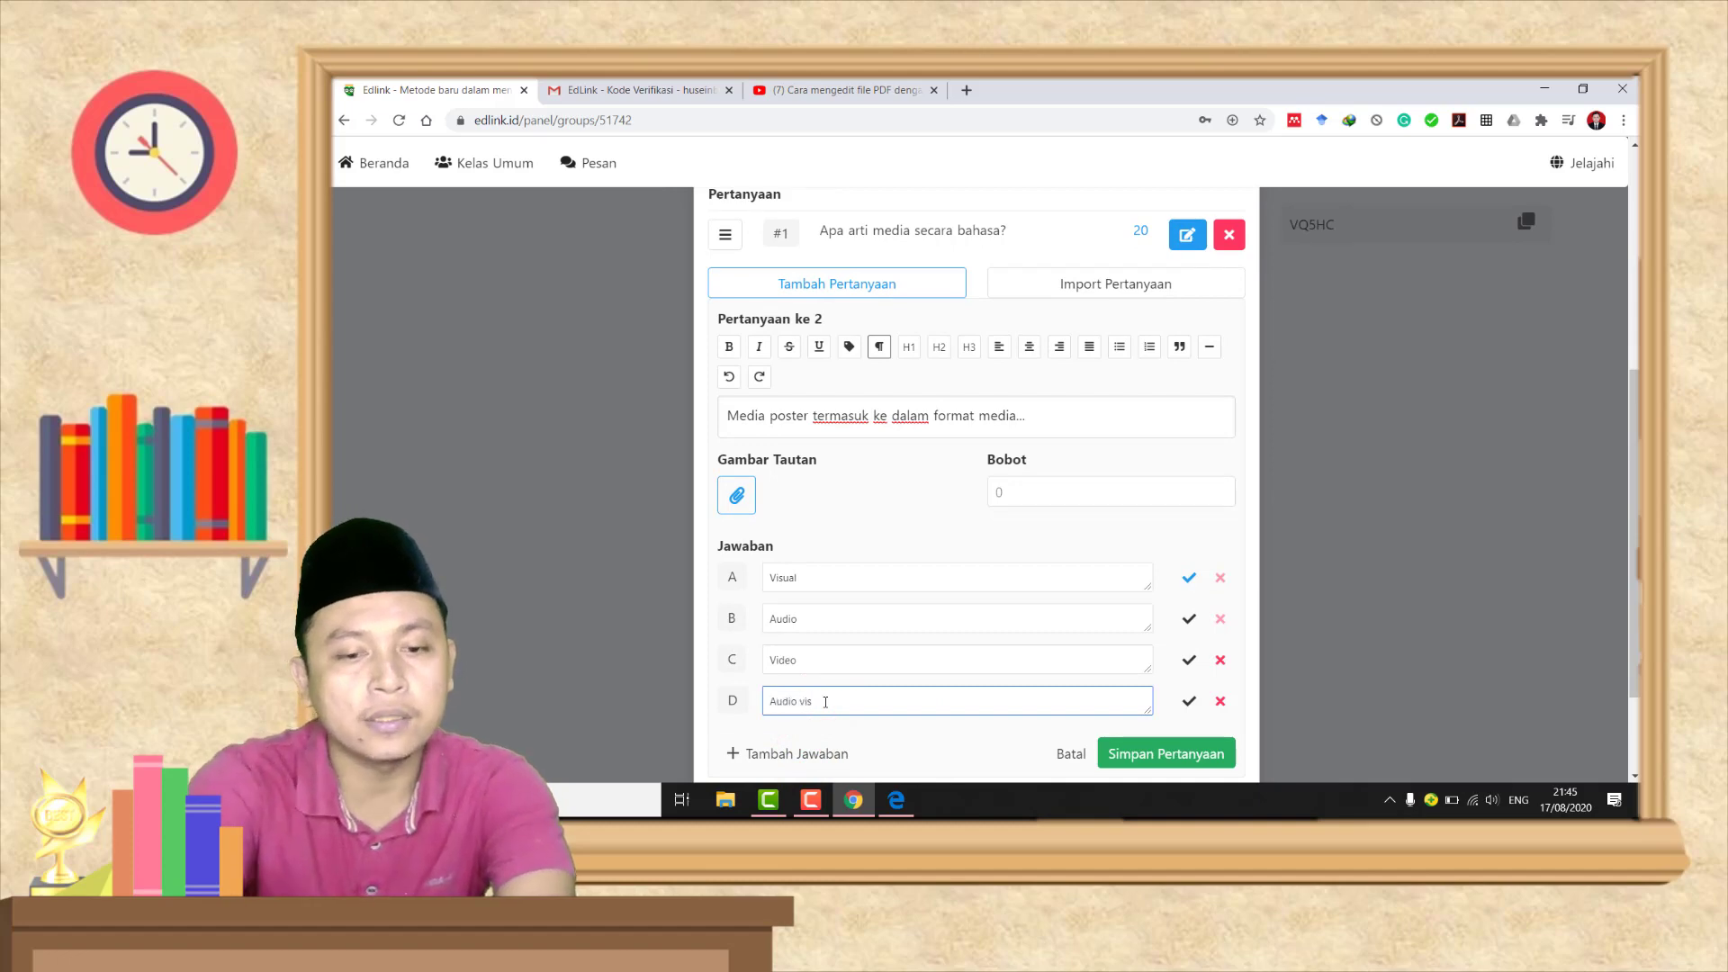
{"action": "left_click", "coordinate": [815, 756]}
{"action": "left_click", "coordinate": [828, 740]}
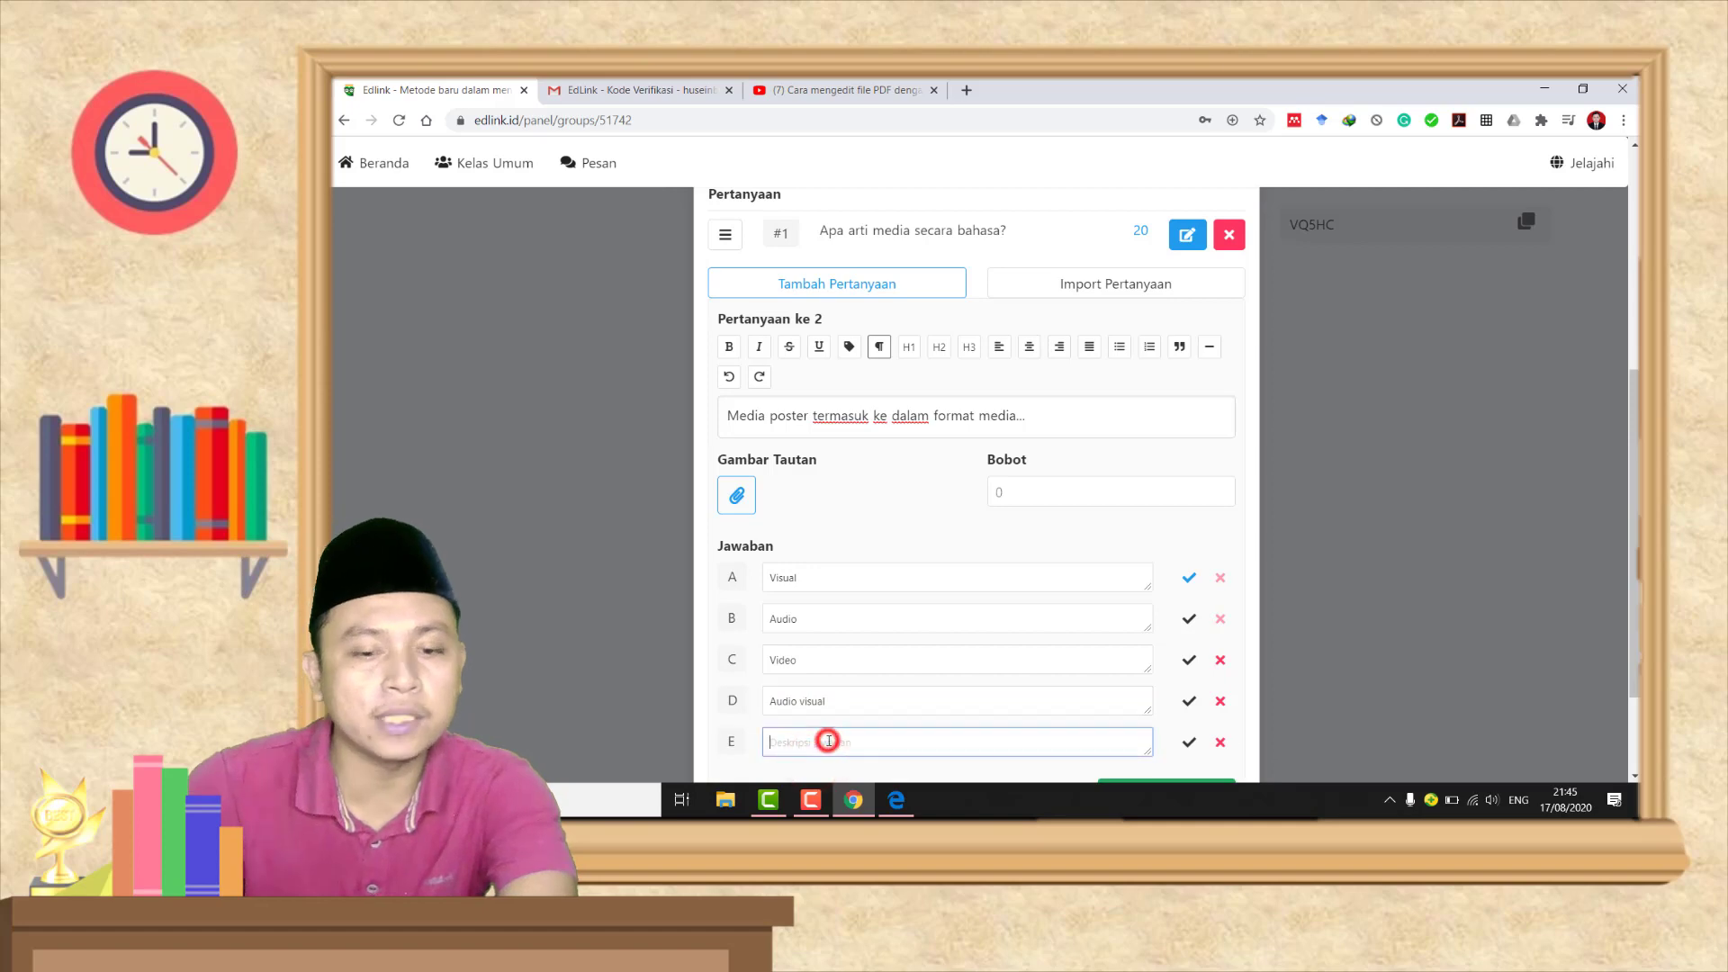
{"action": "type", "text": "Intera"}
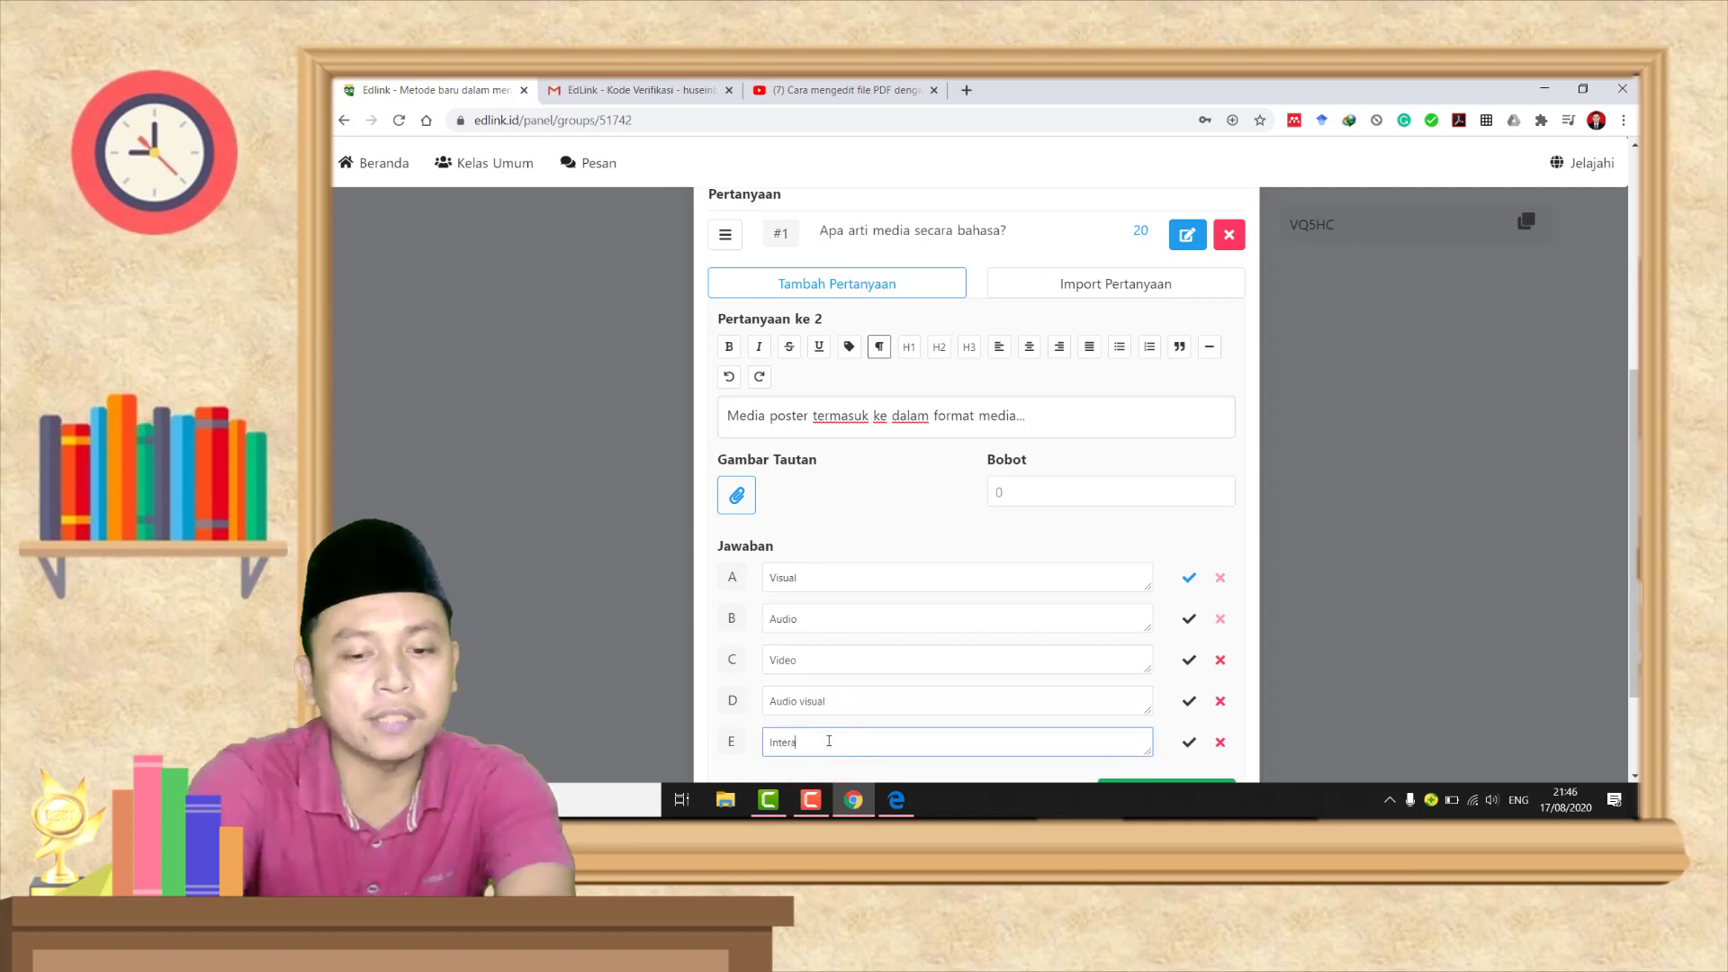
{"action": "type", "text": "ktif"}
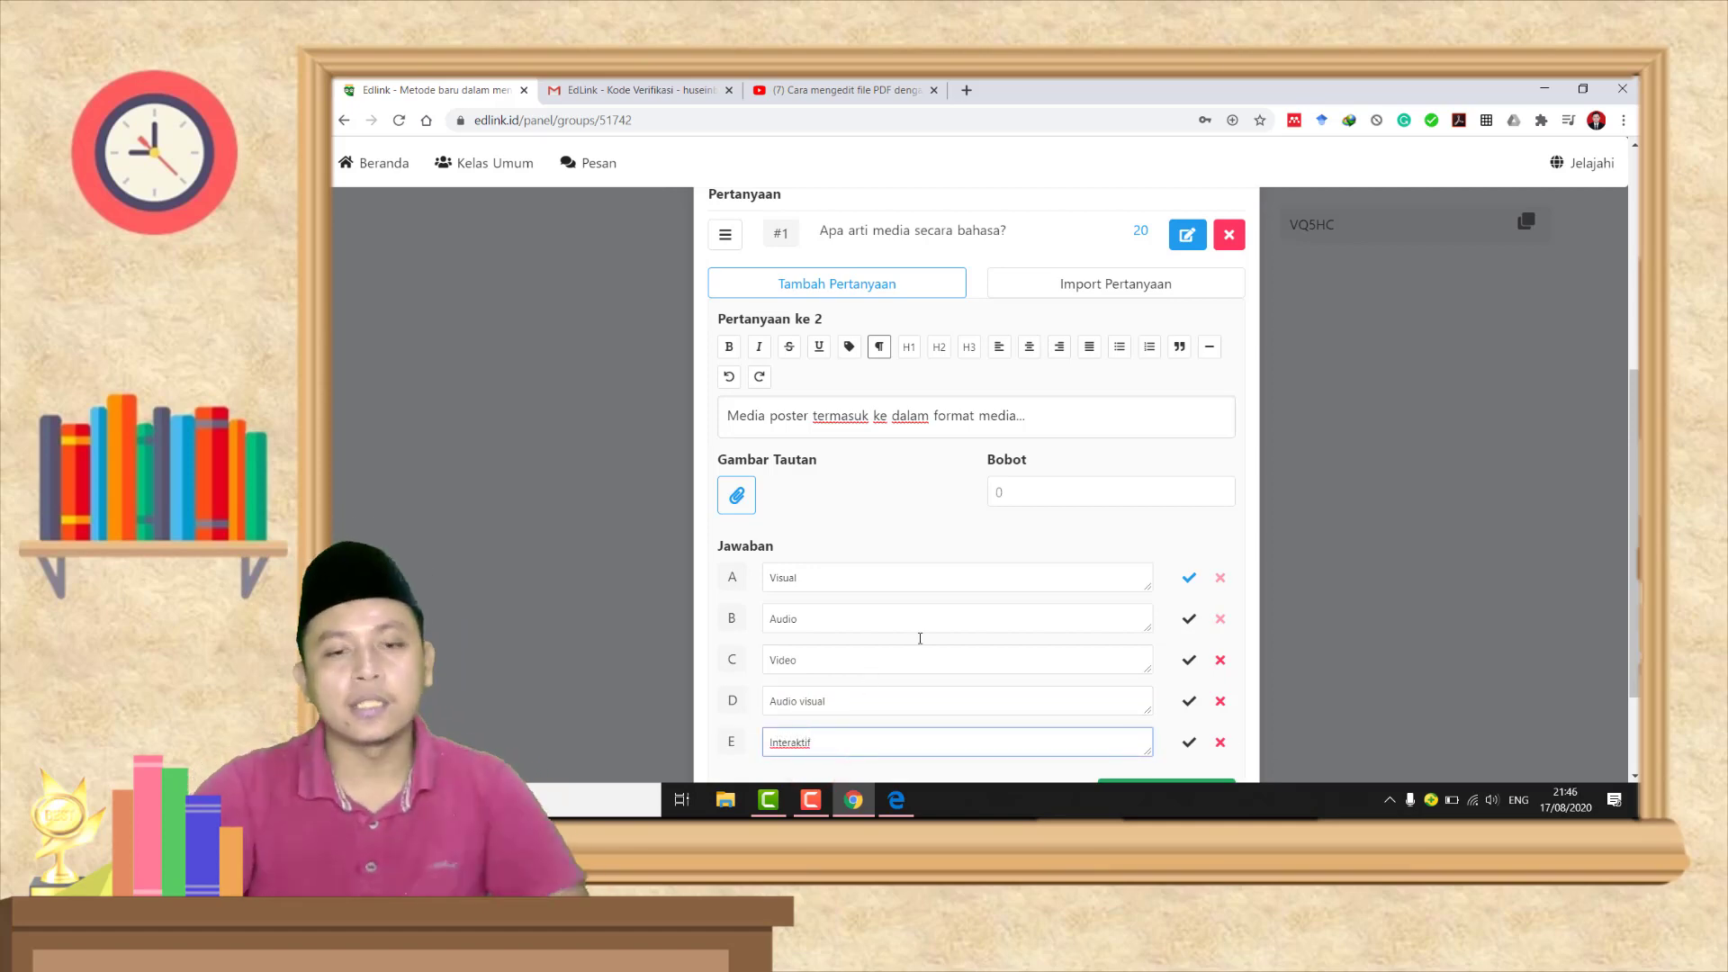
{"action": "scroll", "coordinate": [881, 617], "scroll_direction": "down", "scroll_amount": 1}
- Replace answer A's text with Audio and clear the old Audio text from answer B
{"action": "left_click_drag", "start_coordinate": [804, 532], "coordinate": [770, 532]}
{"action": "key", "text": "BackSpace"}
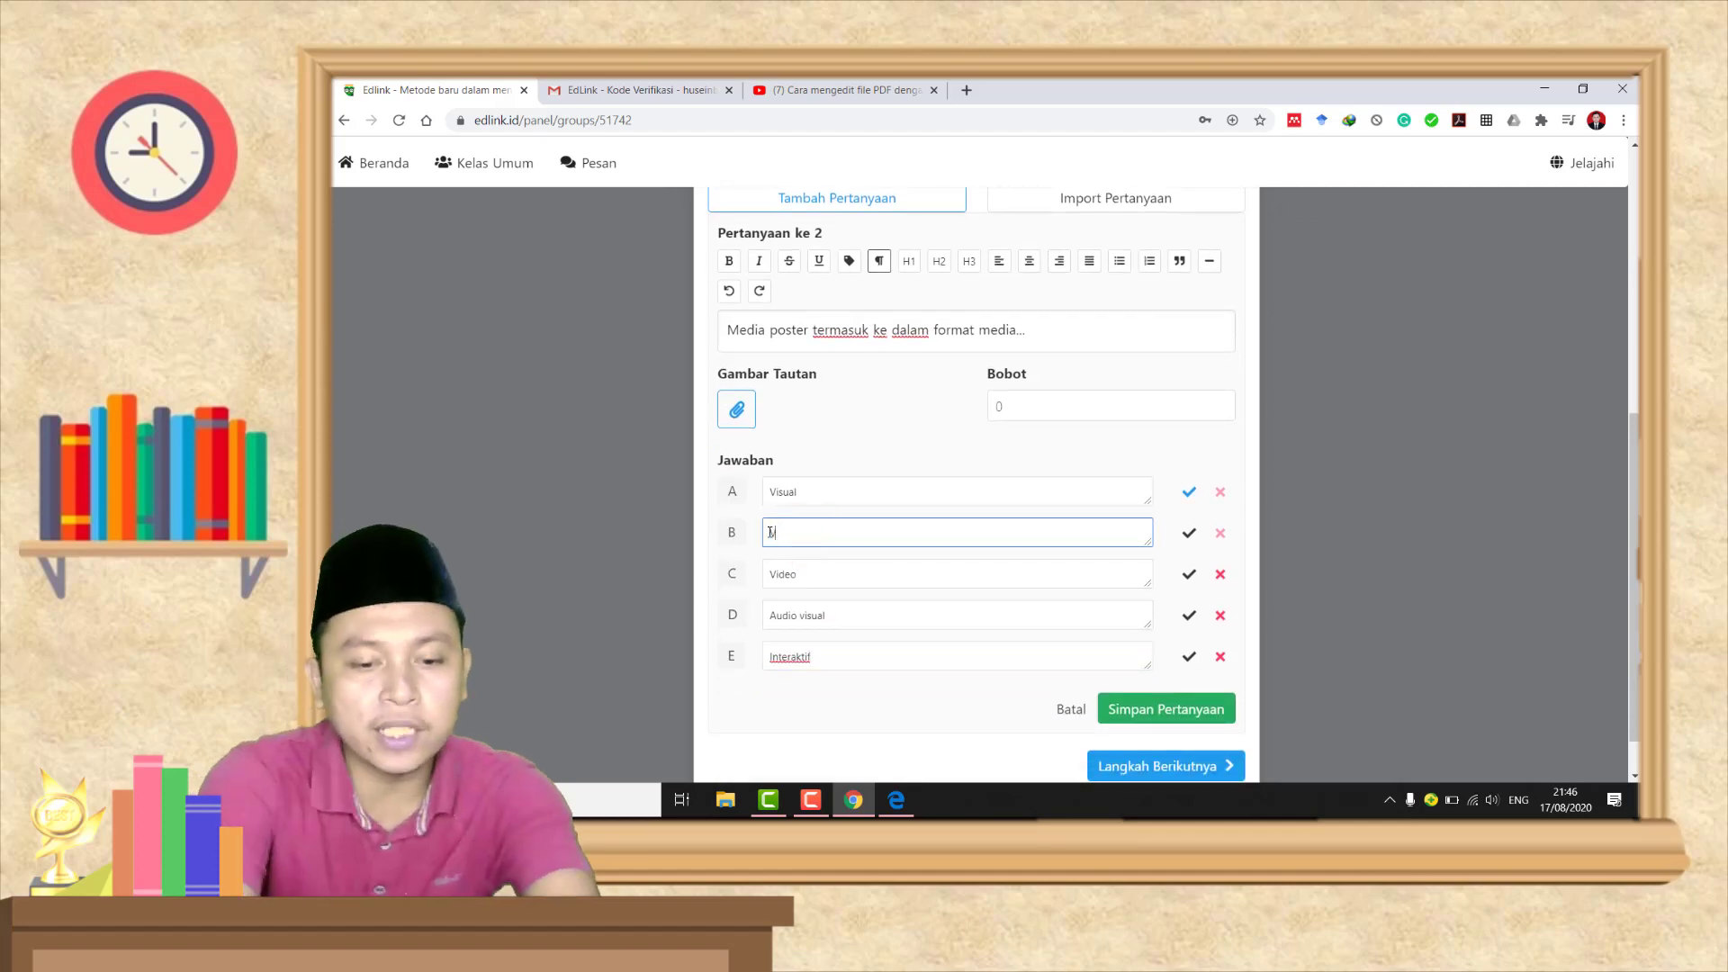
{"action": "left_click_drag", "start_coordinate": [821, 494], "coordinate": [700, 494]}
{"action": "type", "text": "Audio"}
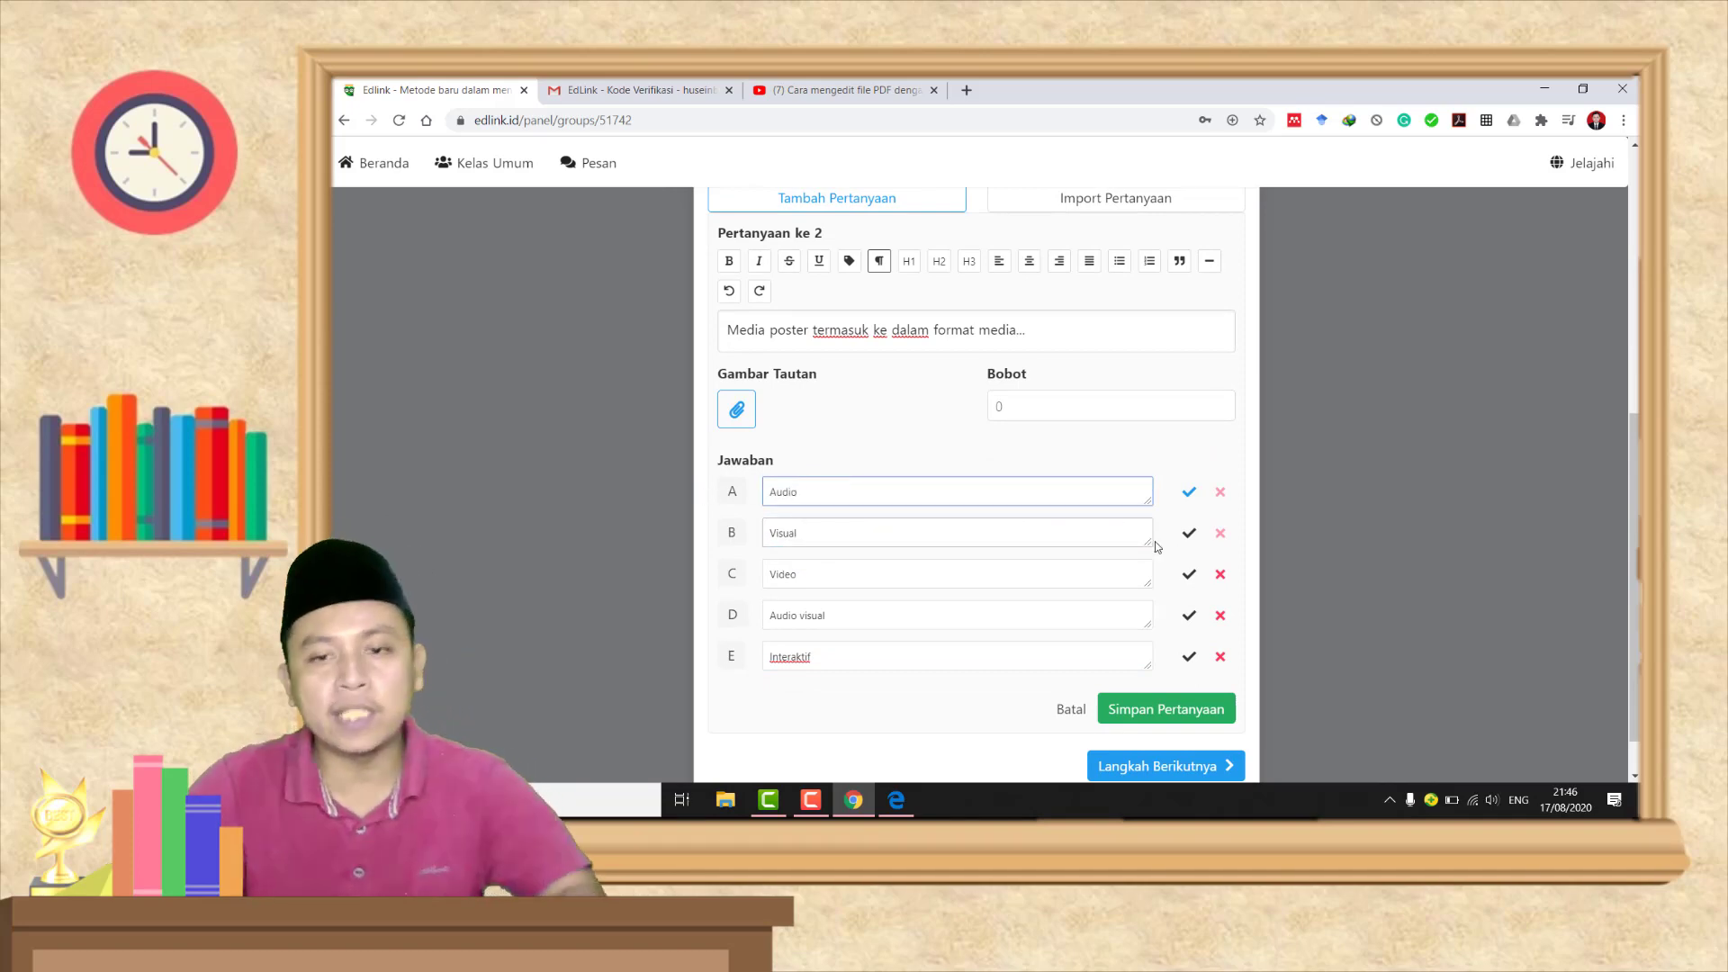
- Mark answer B (Visual) as correct and set the question weight to 80
{"action": "left_click", "coordinate": [1187, 534]}
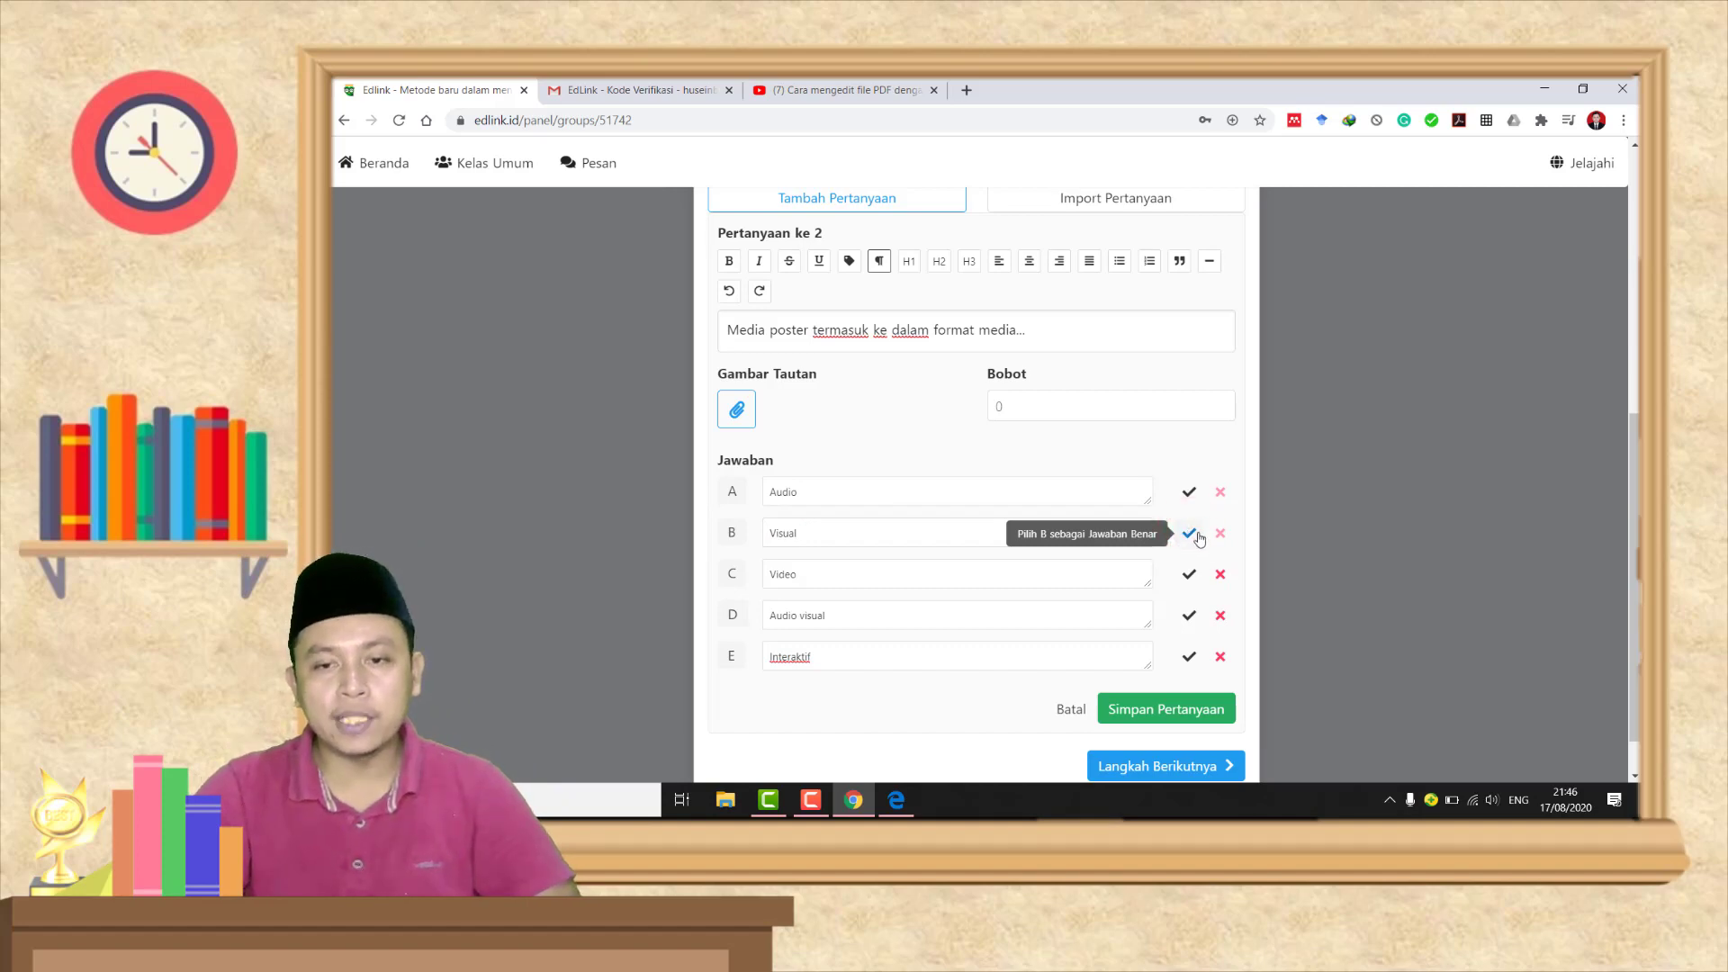
{"action": "left_click", "coordinate": [1046, 412]}
{"action": "key", "text": "BackSpace"}
{"action": "type", "text": "80"}
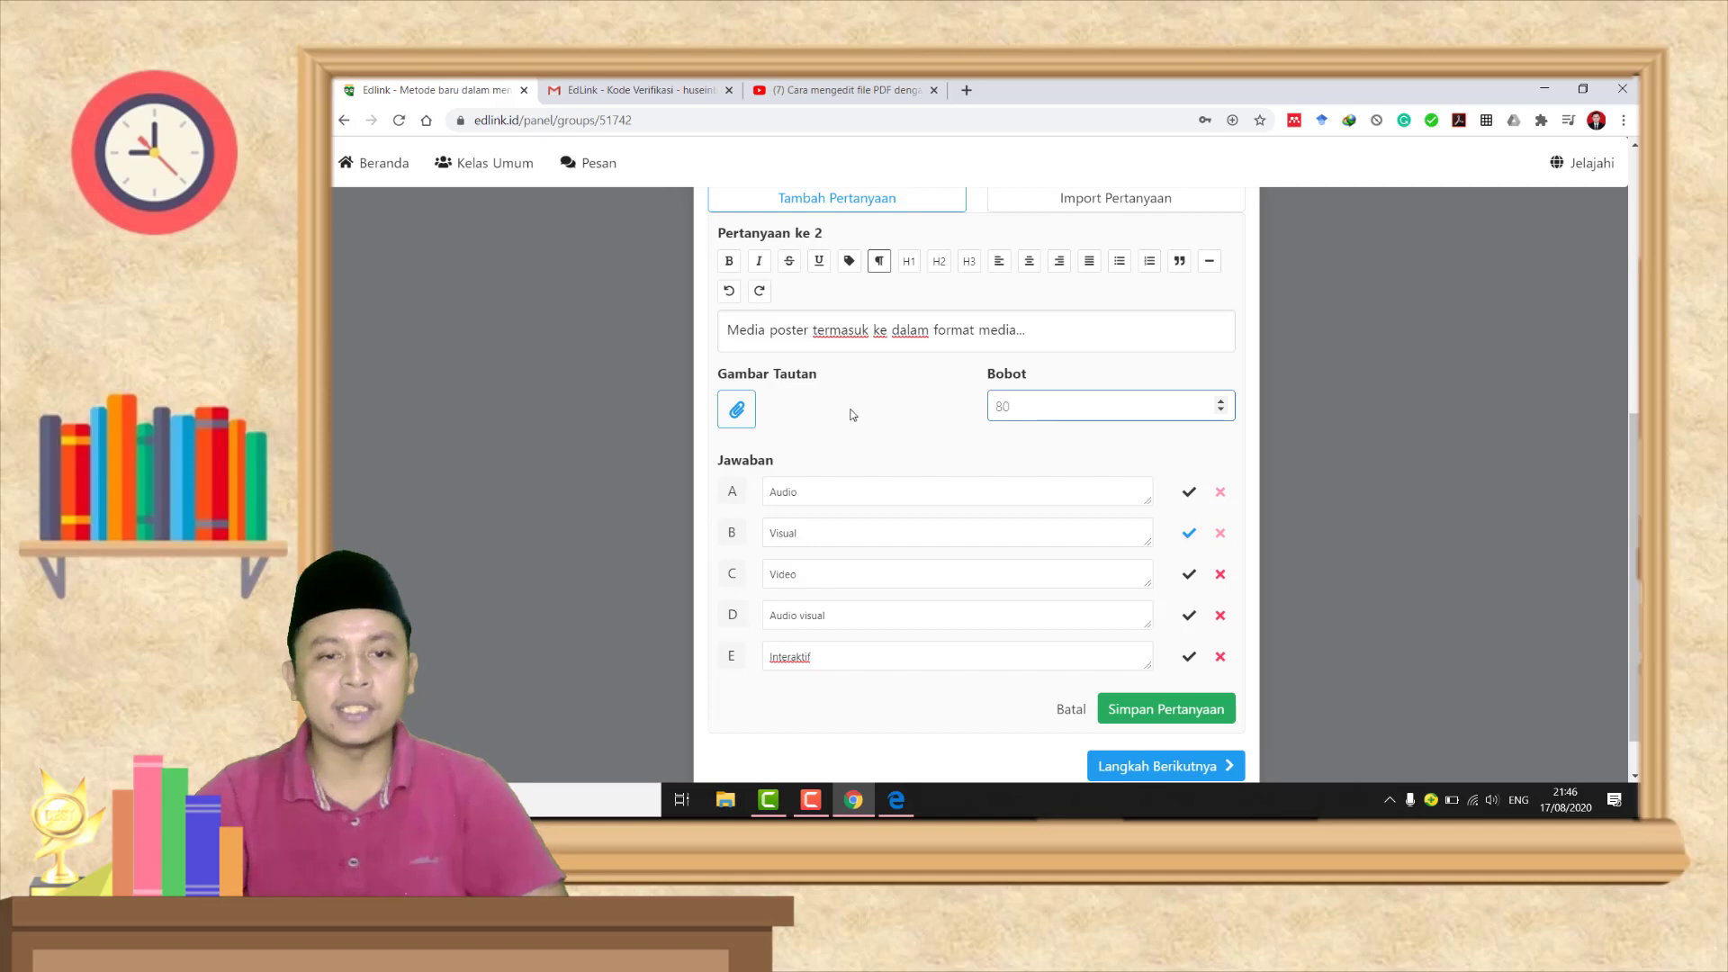
- Attach the Edit Video.png image from the media library to the second question
{"action": "left_click", "coordinate": [738, 421]}
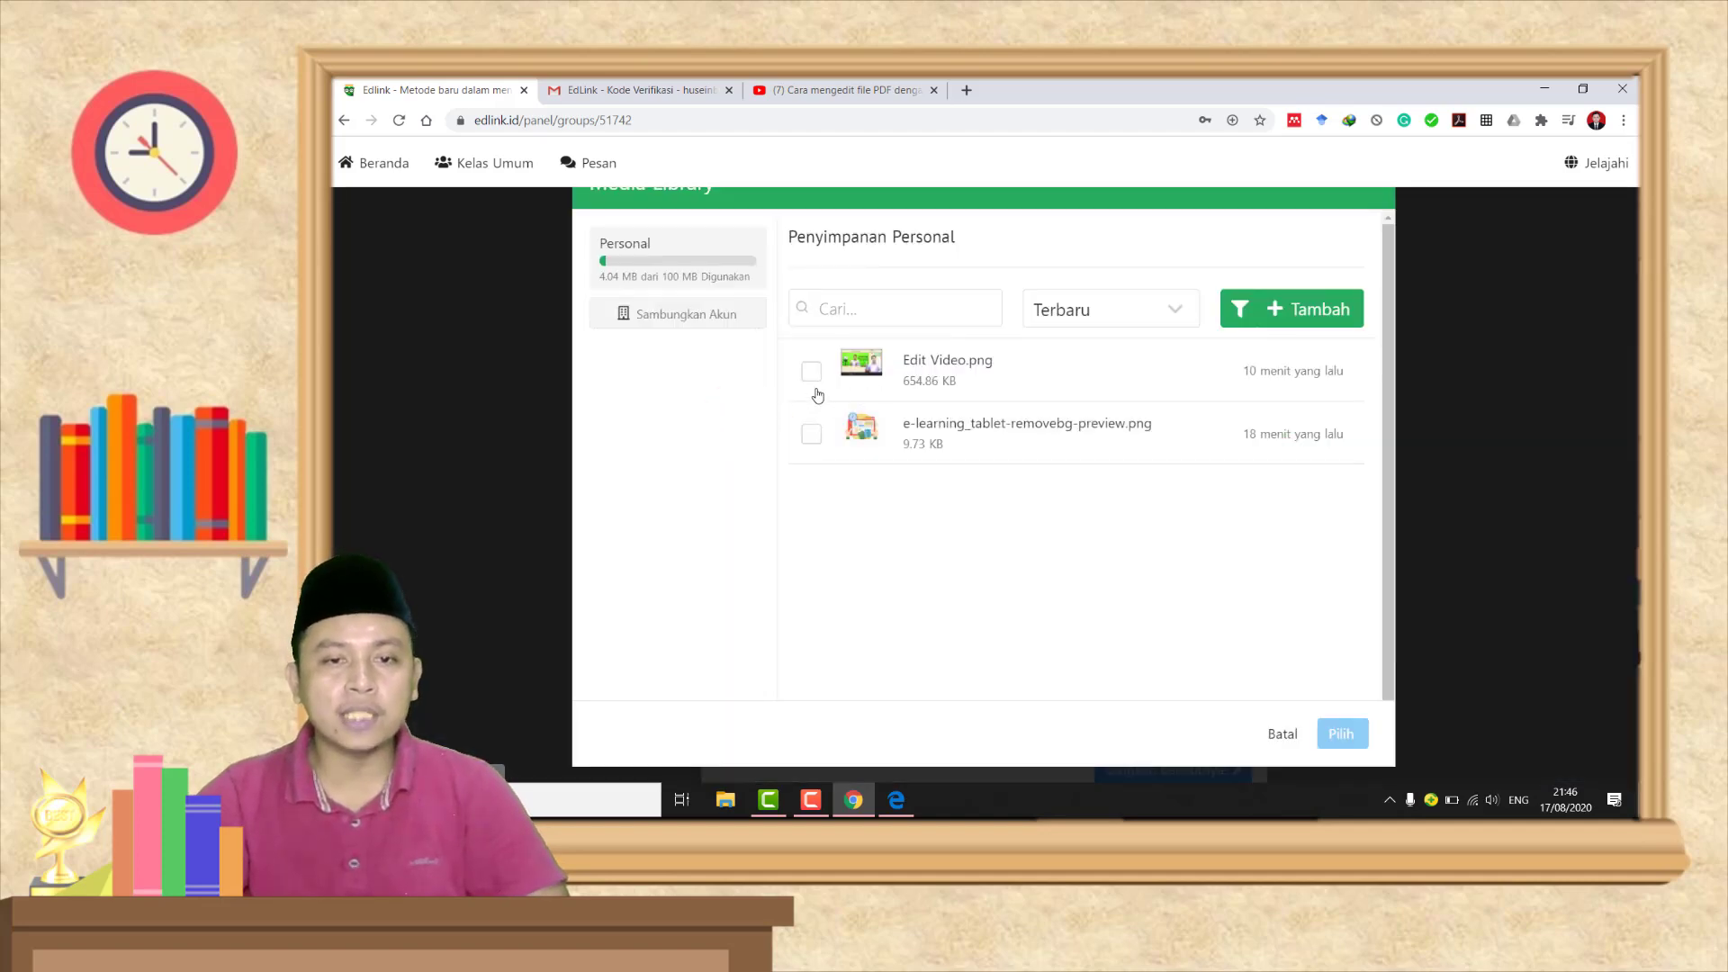
{"action": "left_click", "coordinate": [811, 372]}
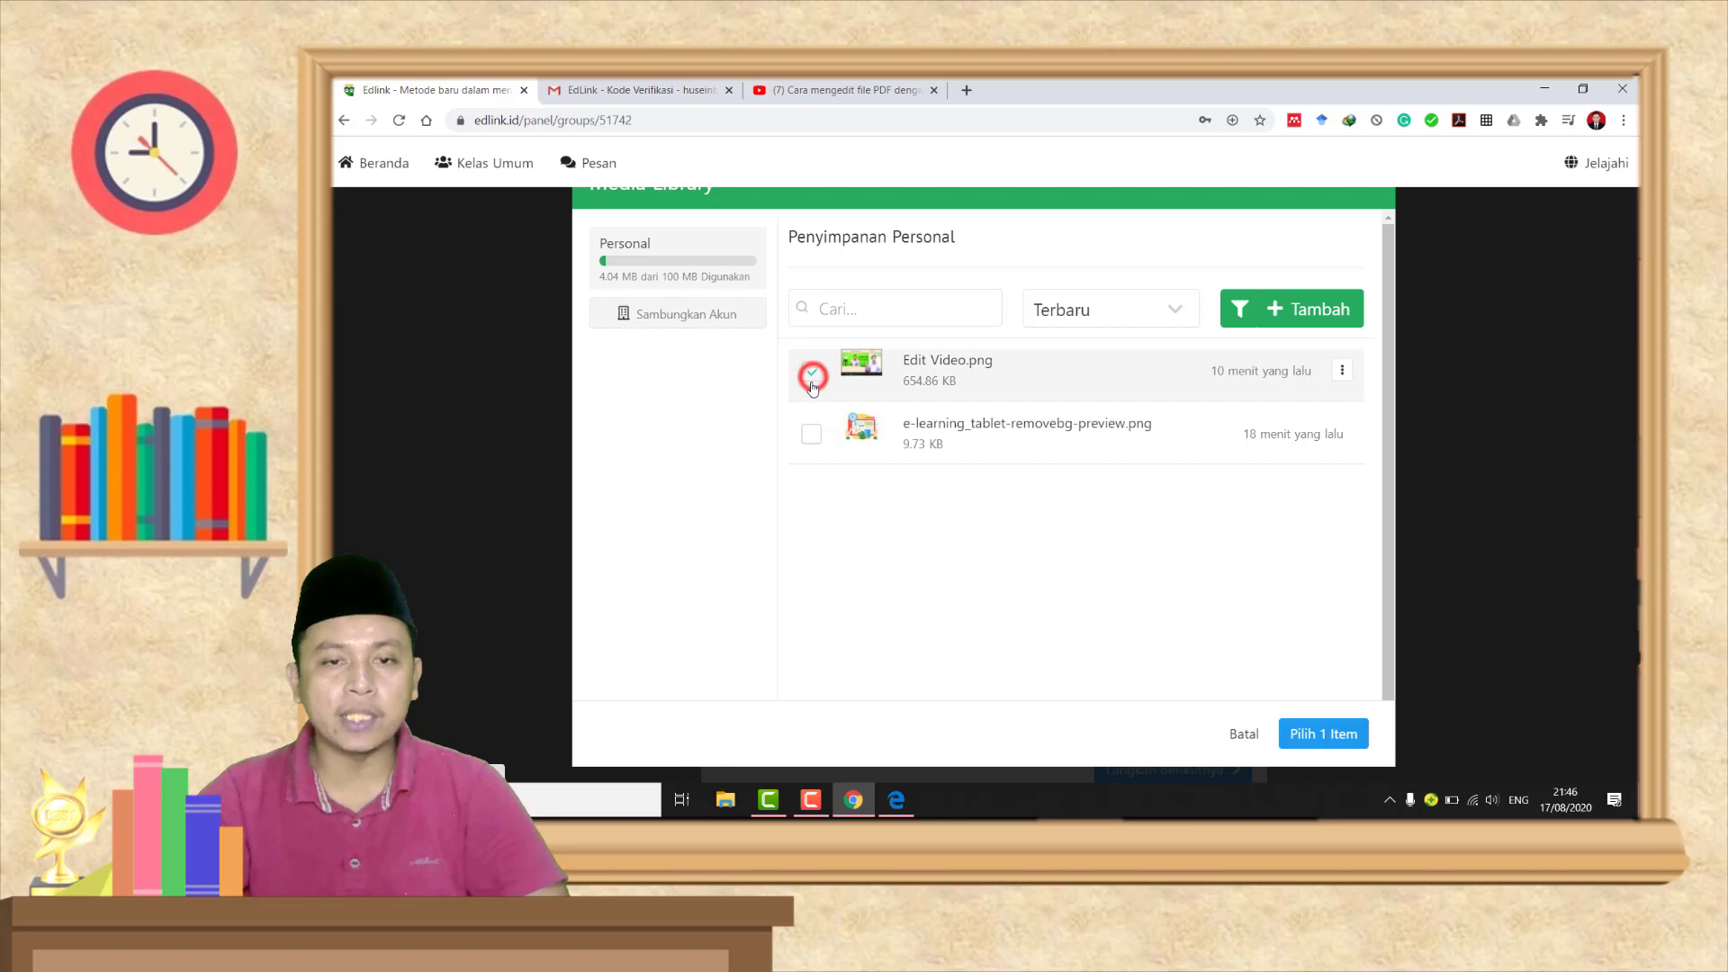
{"action": "left_click", "coordinate": [1312, 740]}
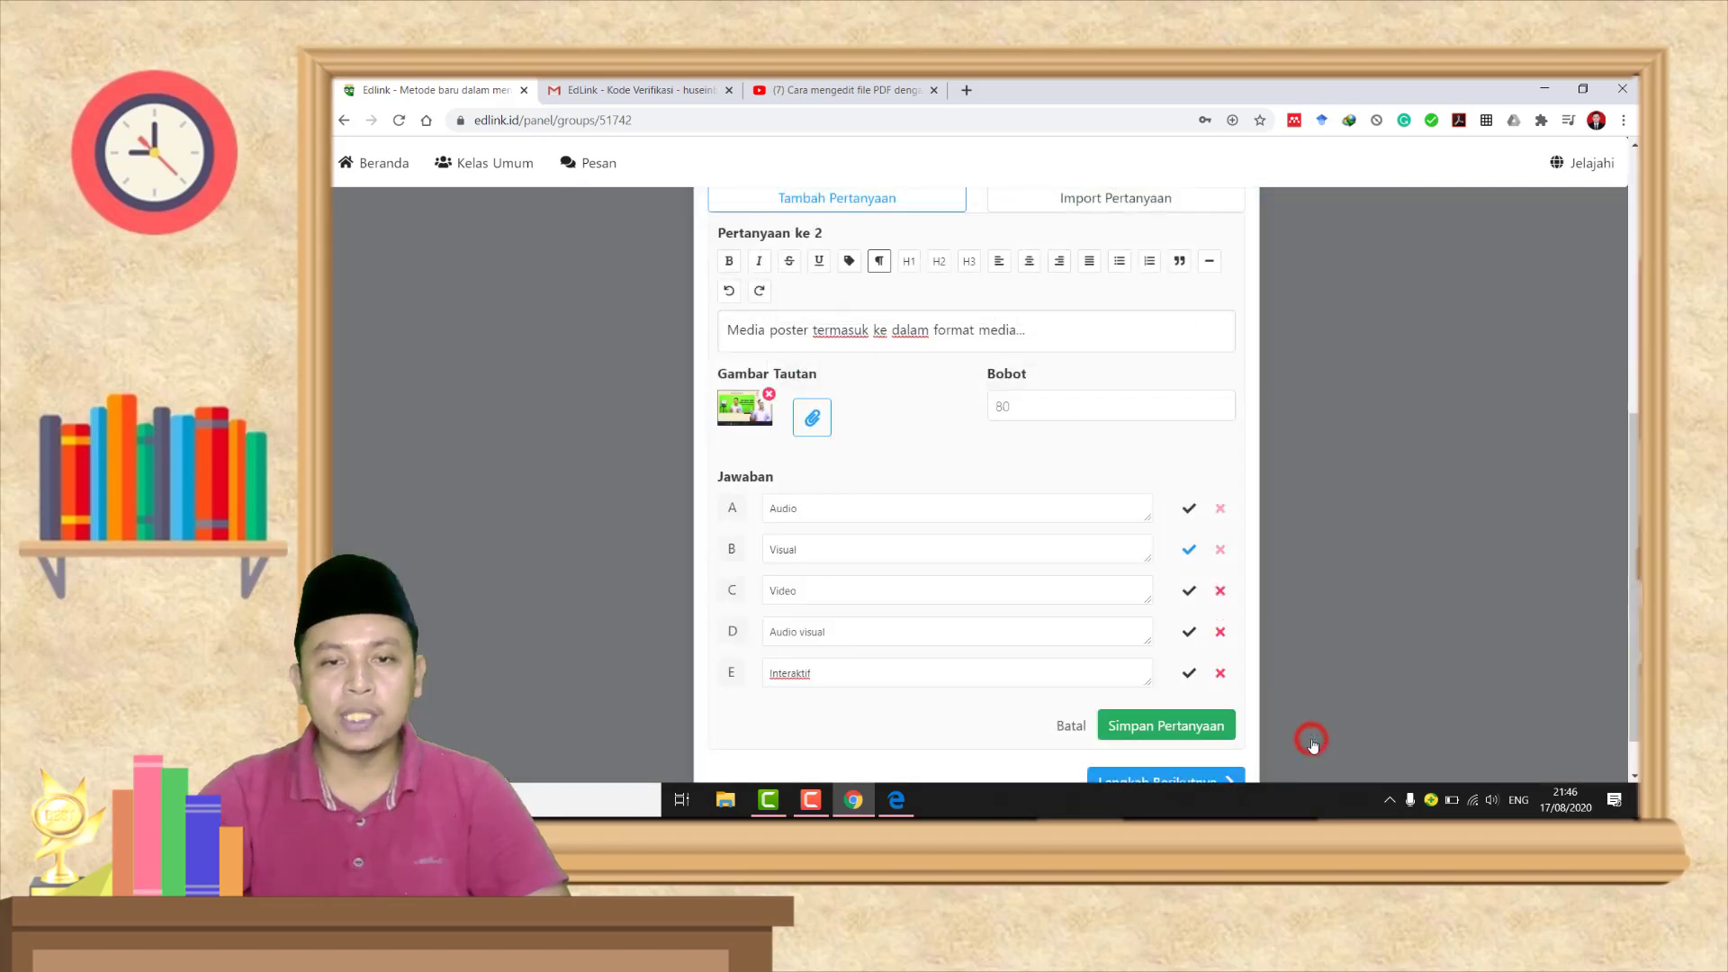
- Check the attached image and save the second question to the quiz
{"action": "scroll", "coordinate": [1036, 556], "scroll_direction": "up", "scroll_amount": 1}
{"action": "scroll", "coordinate": [1036, 557], "scroll_direction": "up", "scroll_amount": 2}
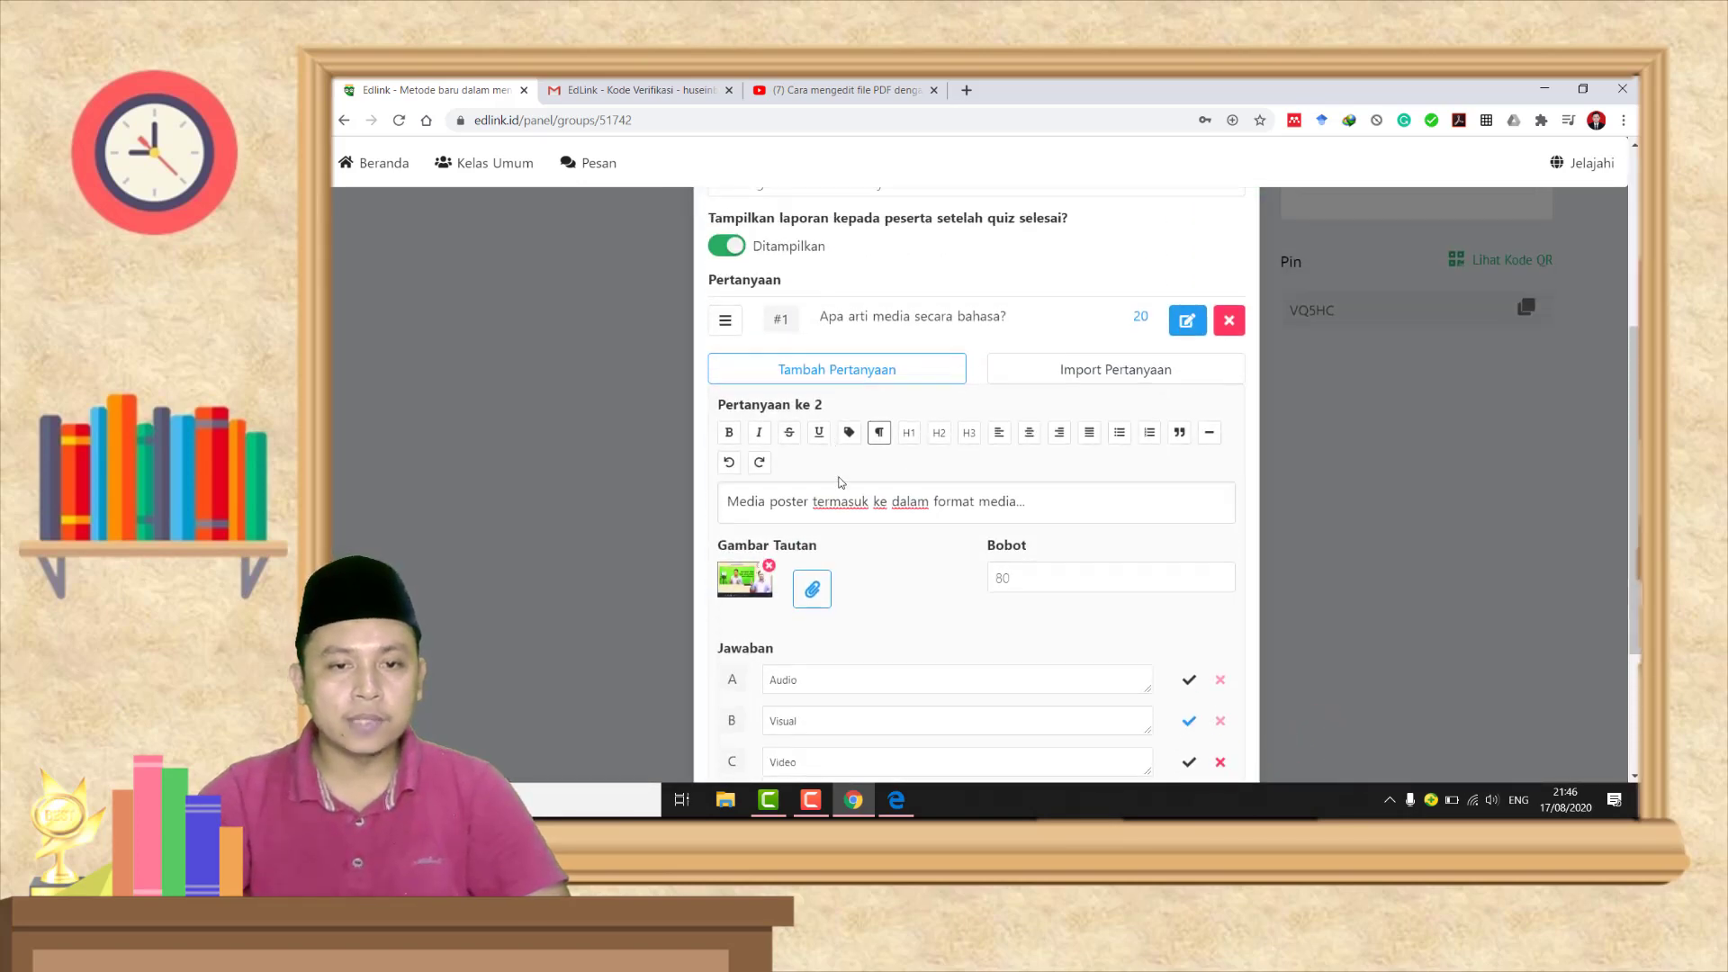
{"action": "left_click", "coordinate": [813, 502]}
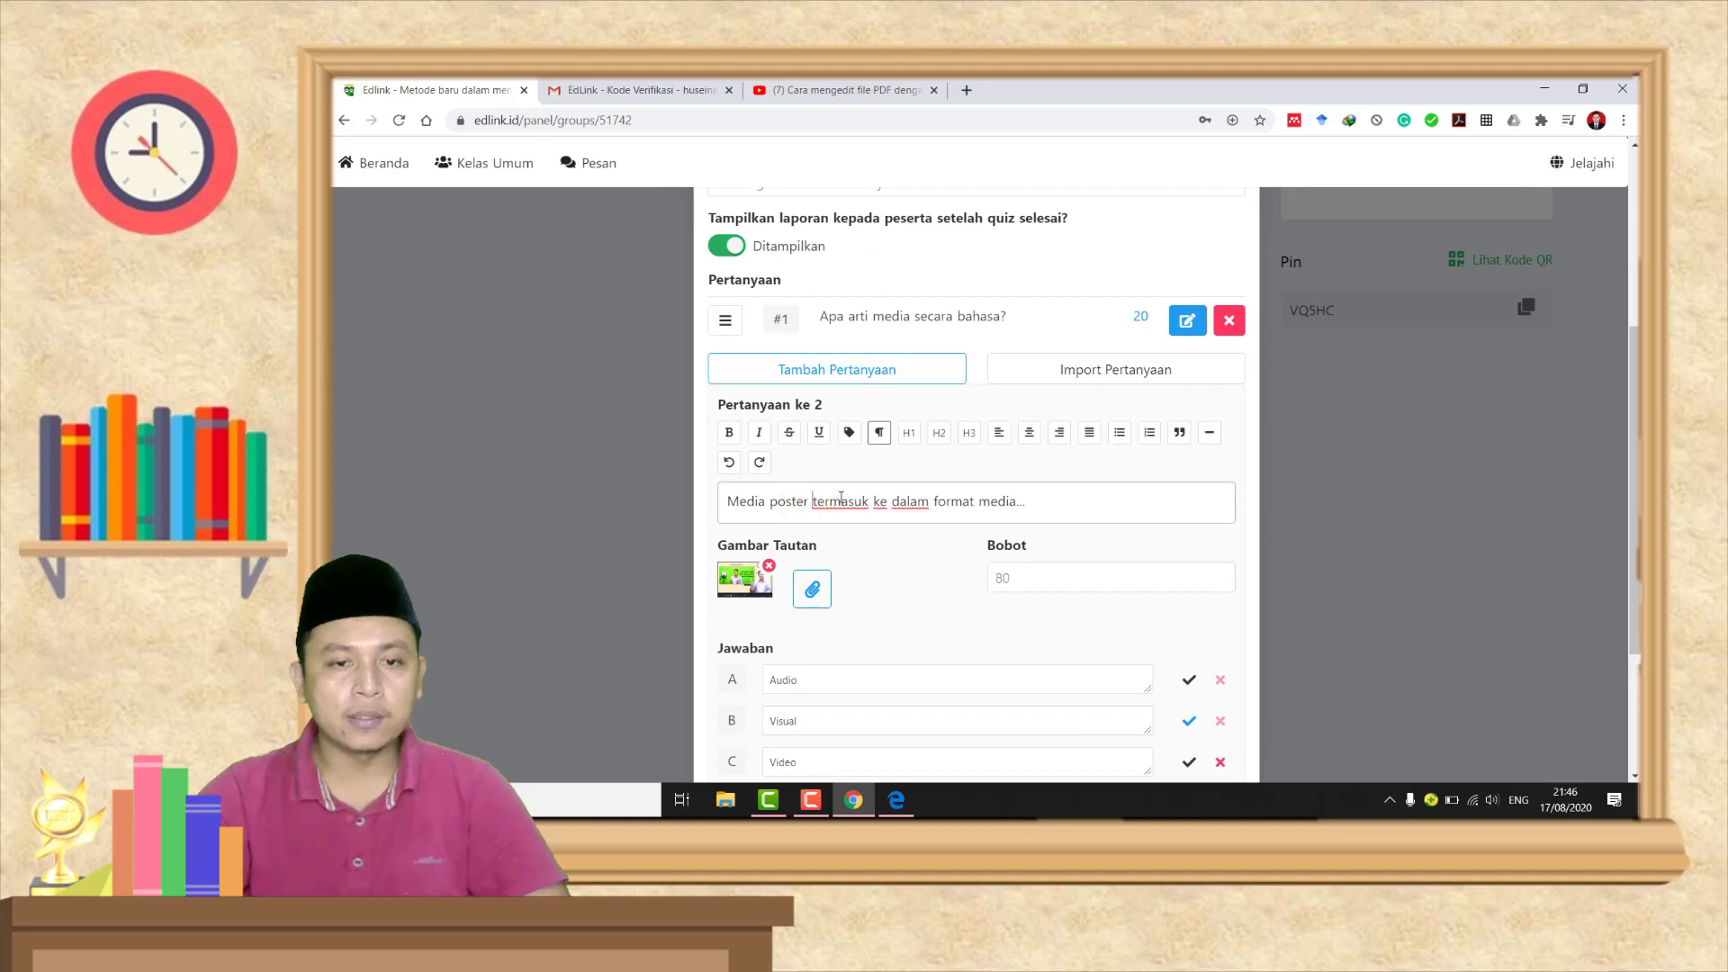
{"action": "scroll", "coordinate": [1018, 579], "scroll_direction": "down", "scroll_amount": 2}
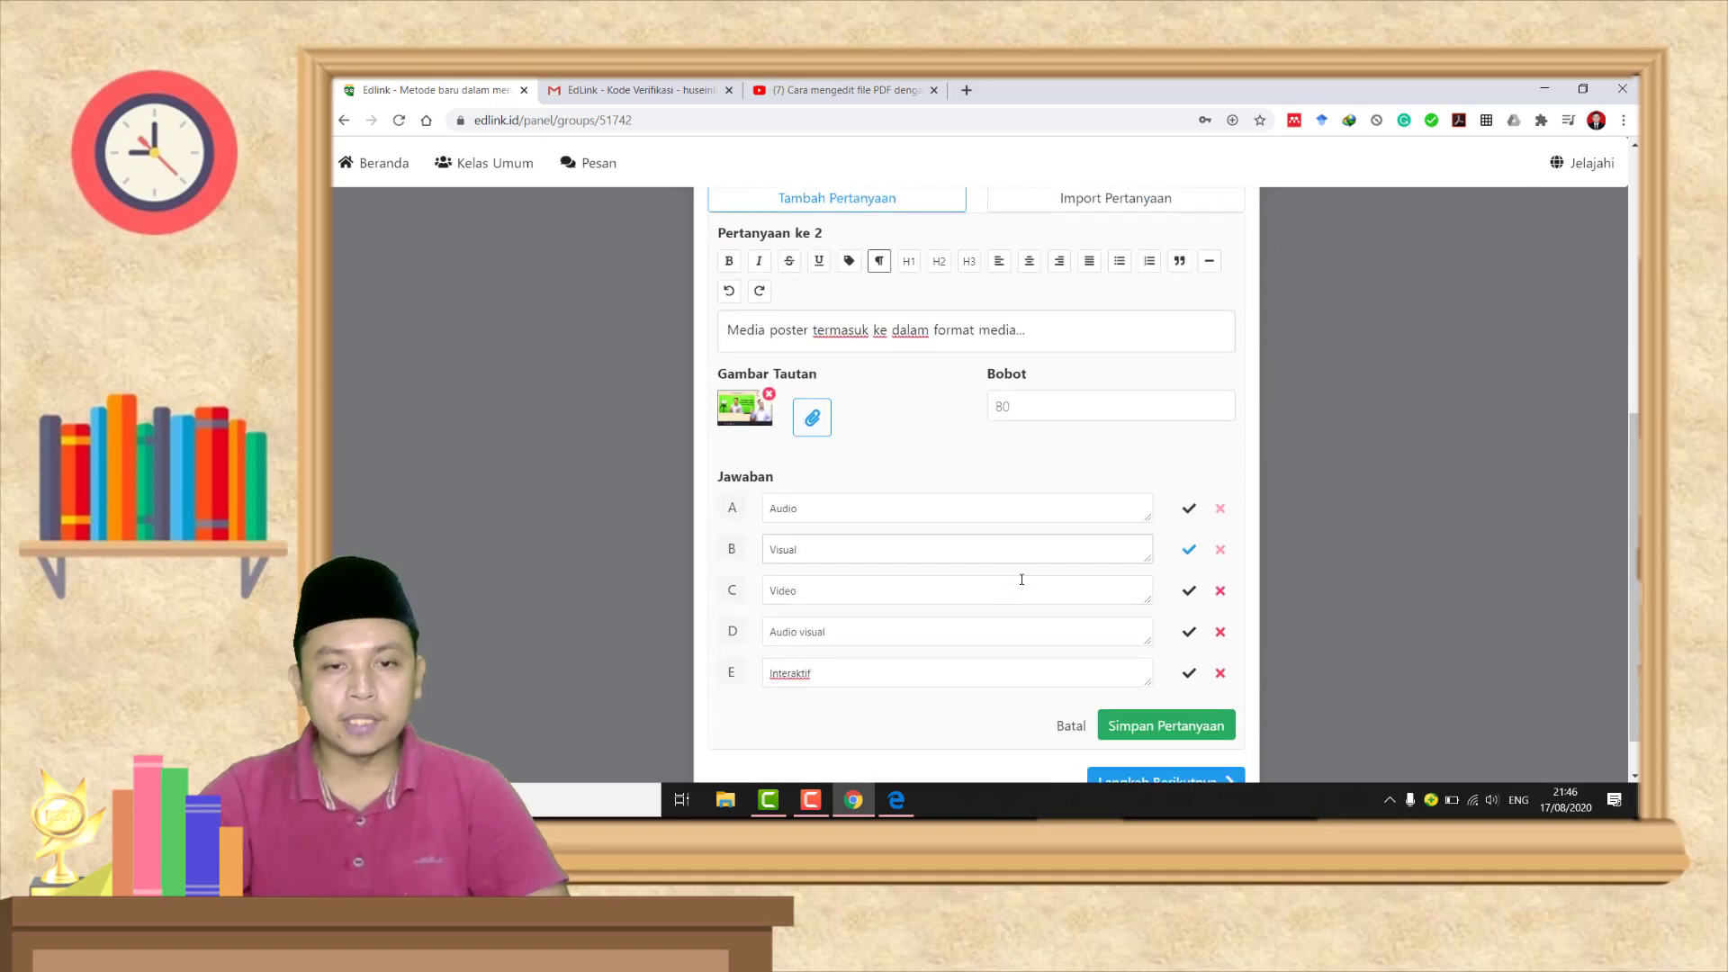
{"action": "scroll", "coordinate": [1018, 644], "scroll_direction": "down", "scroll_amount": 1}
{"action": "left_click", "coordinate": [1154, 673]}
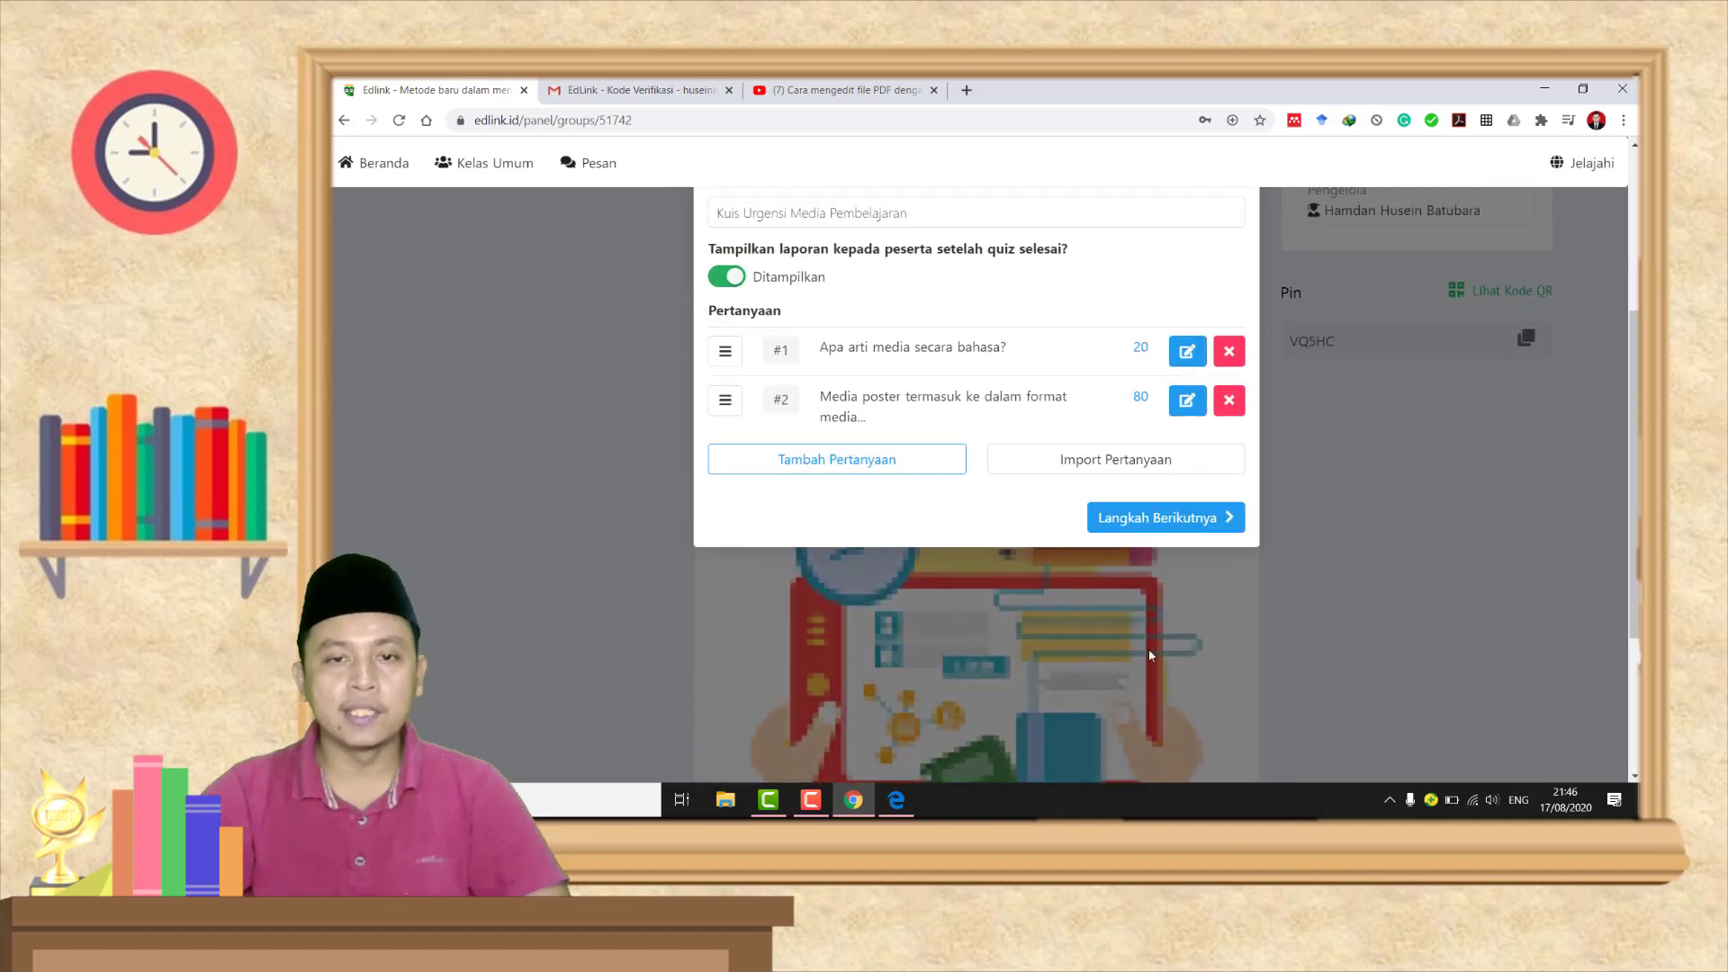
- Review both quiz questions, then continue to the Bagikan Quiz sharing step
{"action": "scroll", "coordinate": [1077, 549], "scroll_direction": "up", "scroll_amount": 2}
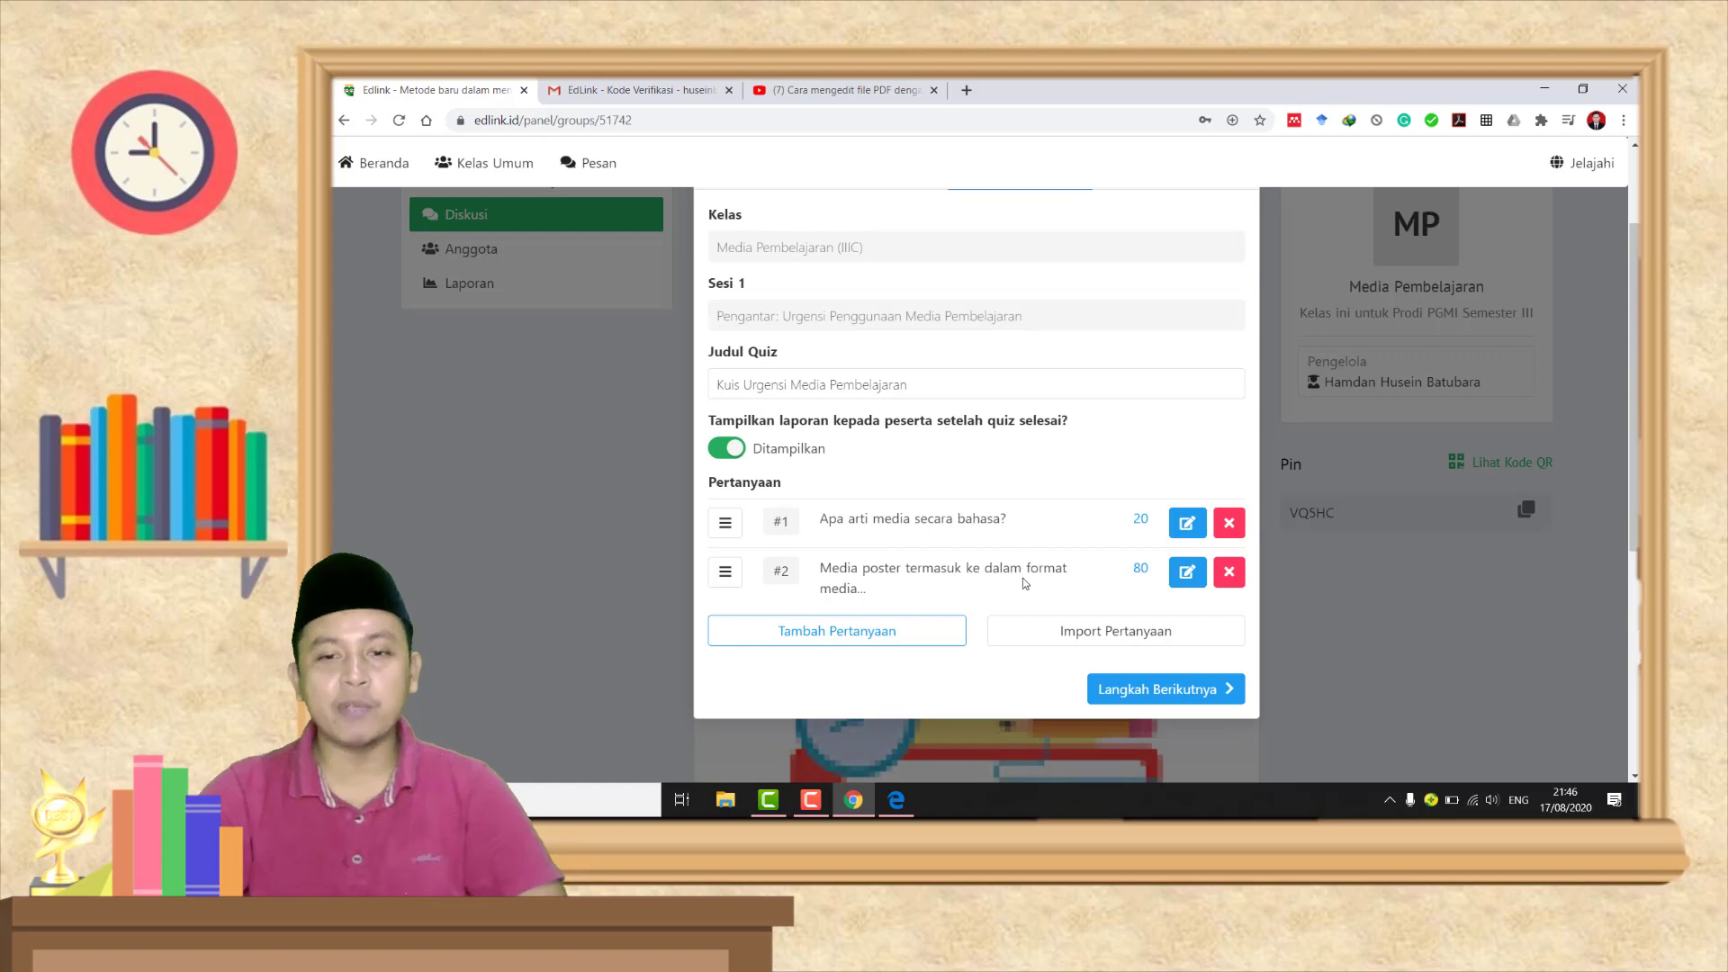
{"action": "scroll", "coordinate": [1044, 562], "scroll_direction": "up", "scroll_amount": 1}
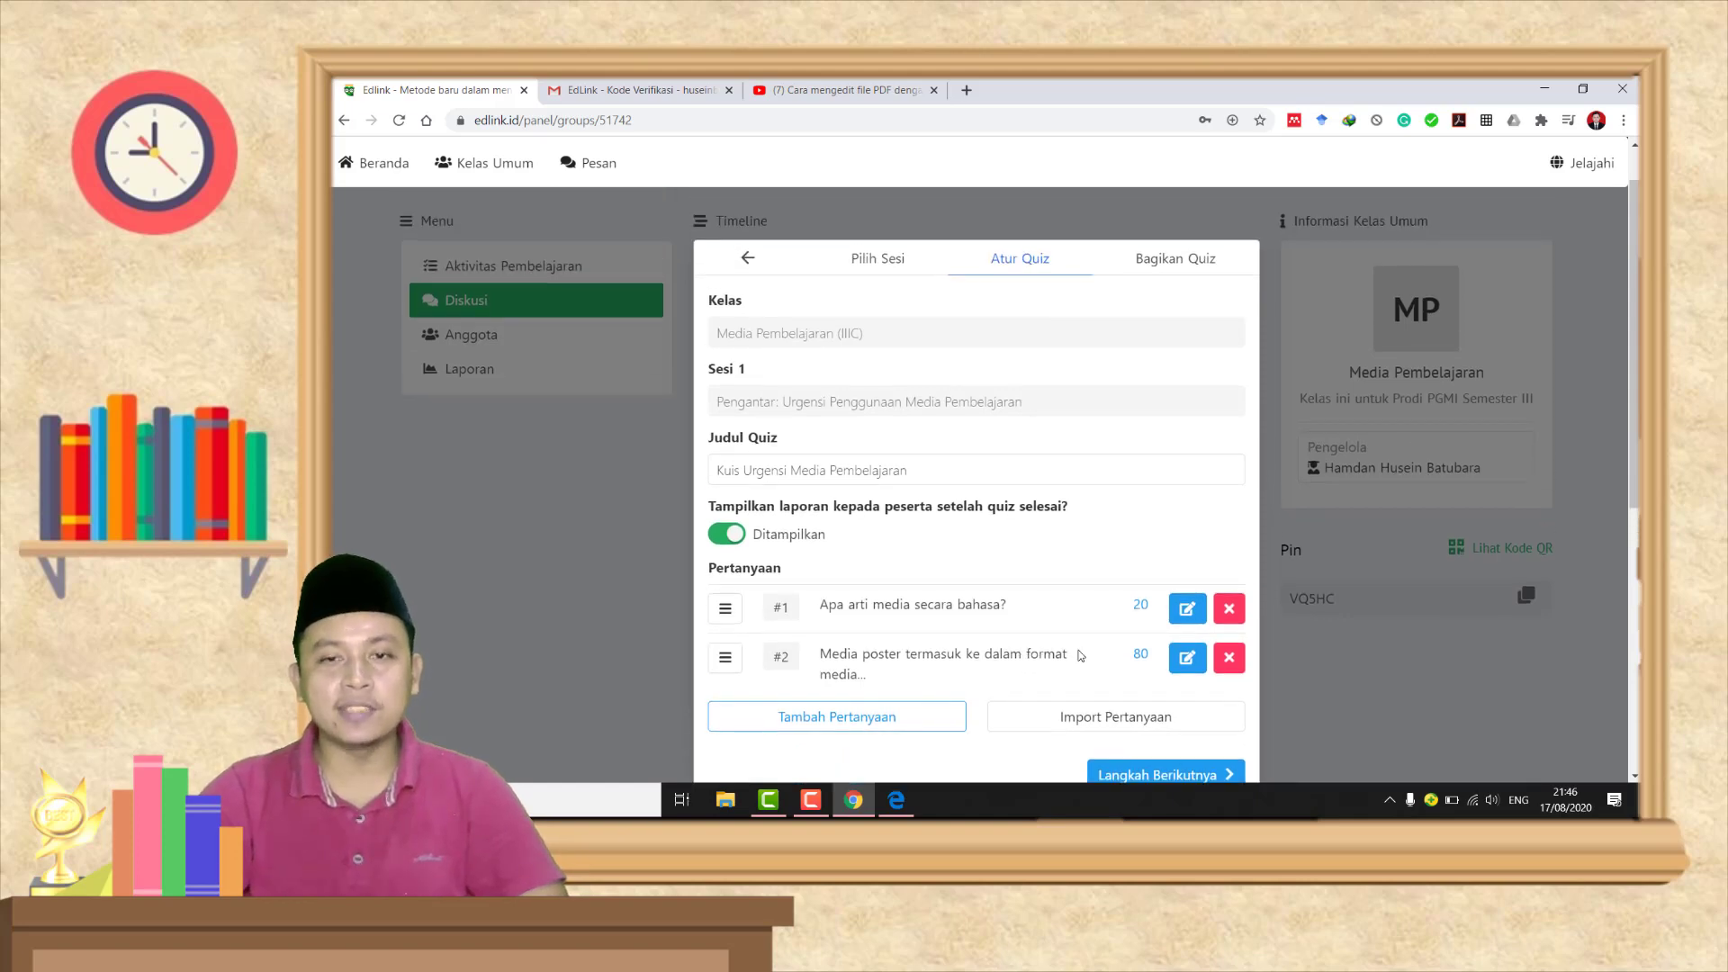
{"action": "scroll", "coordinate": [1080, 655], "scroll_direction": "down", "scroll_amount": 1}
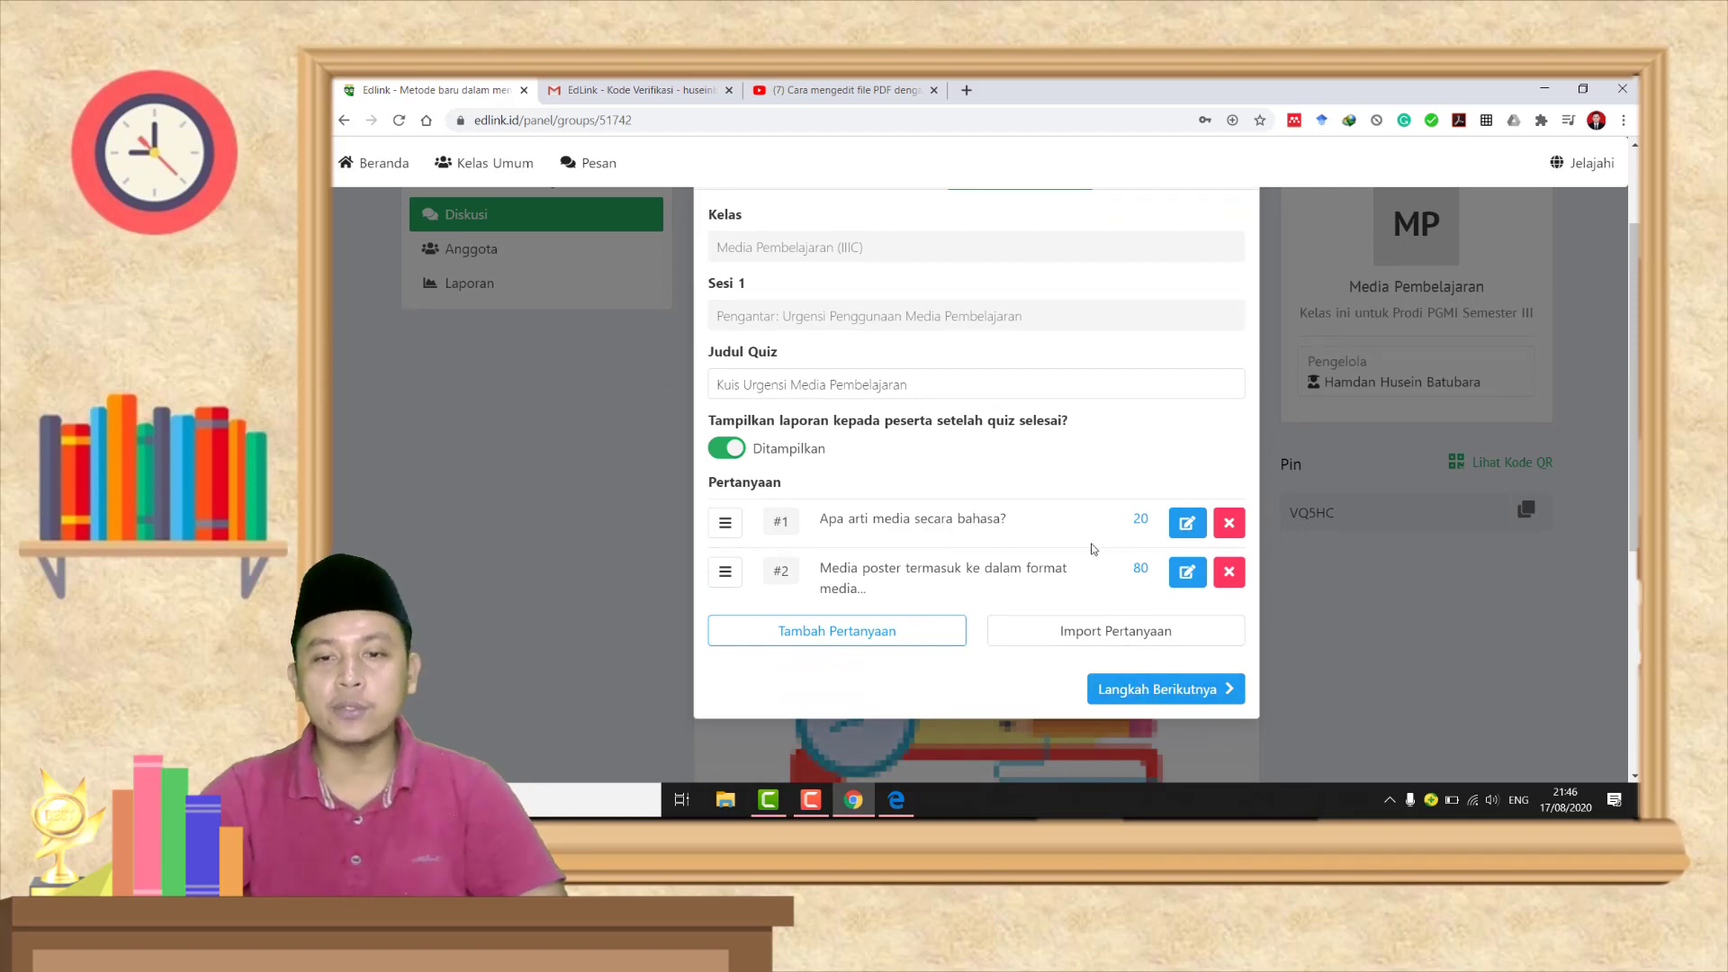
{"action": "left_click", "coordinate": [1154, 691]}
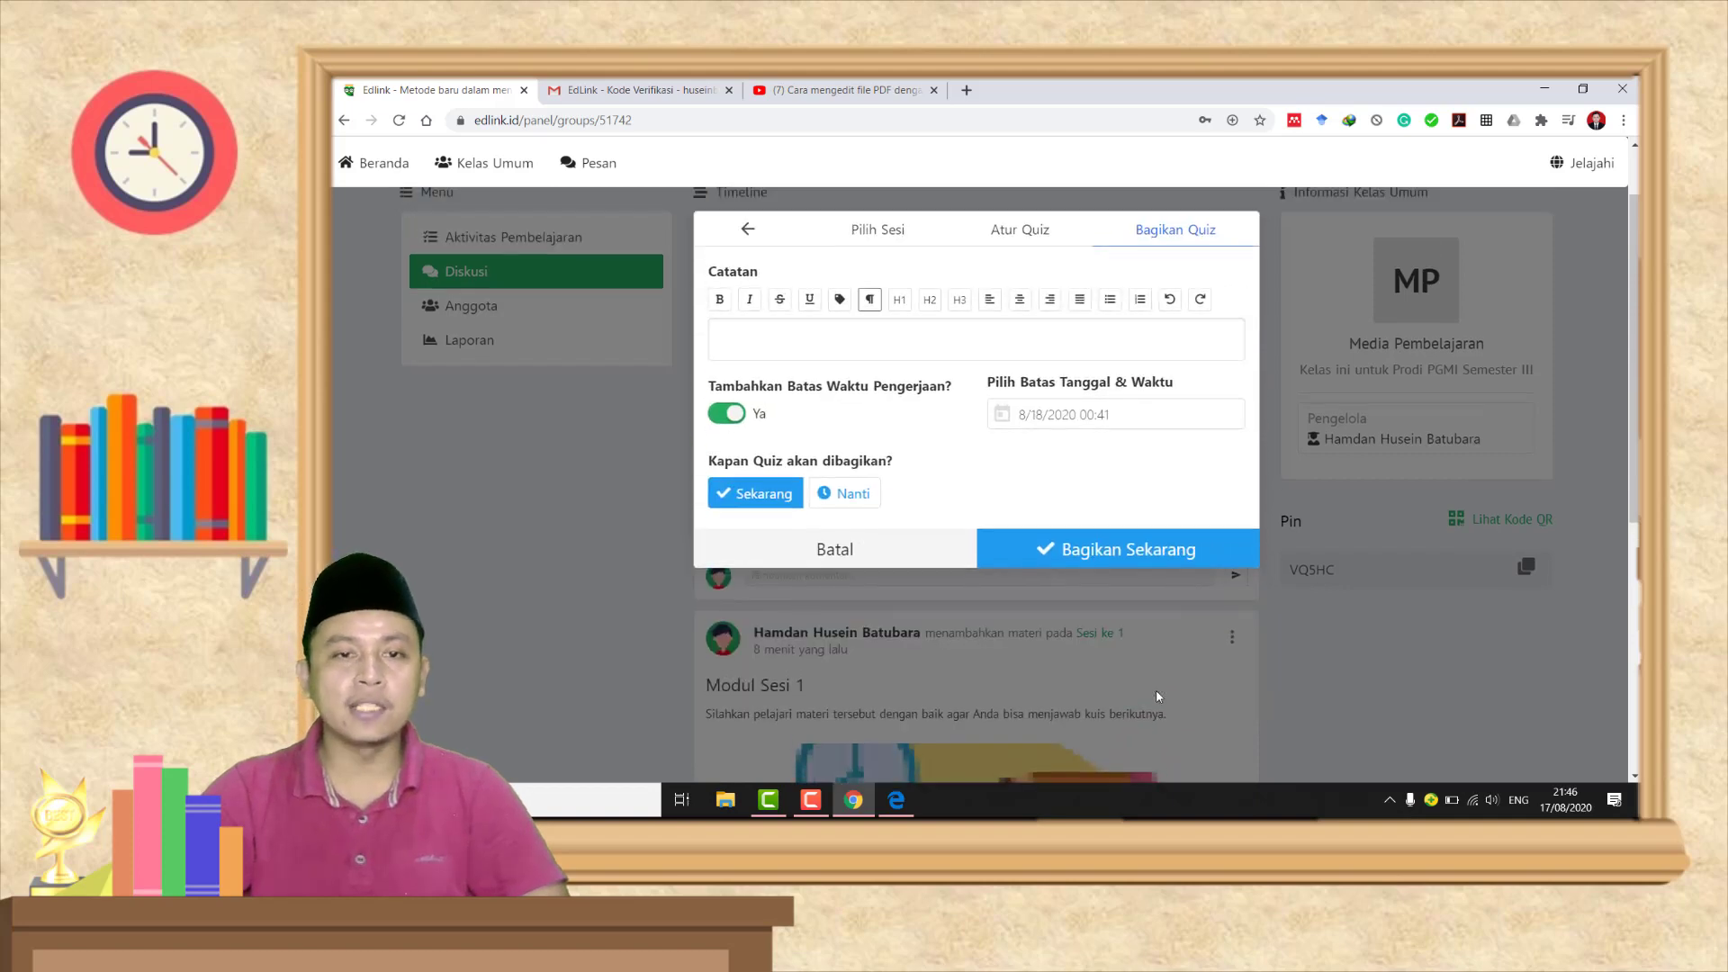
- Write the note 'Silahkan kerjakan kuis berikut dengan baik!!!' and keep sharing set to Sekarang
{"action": "left_click", "coordinate": [837, 424]}
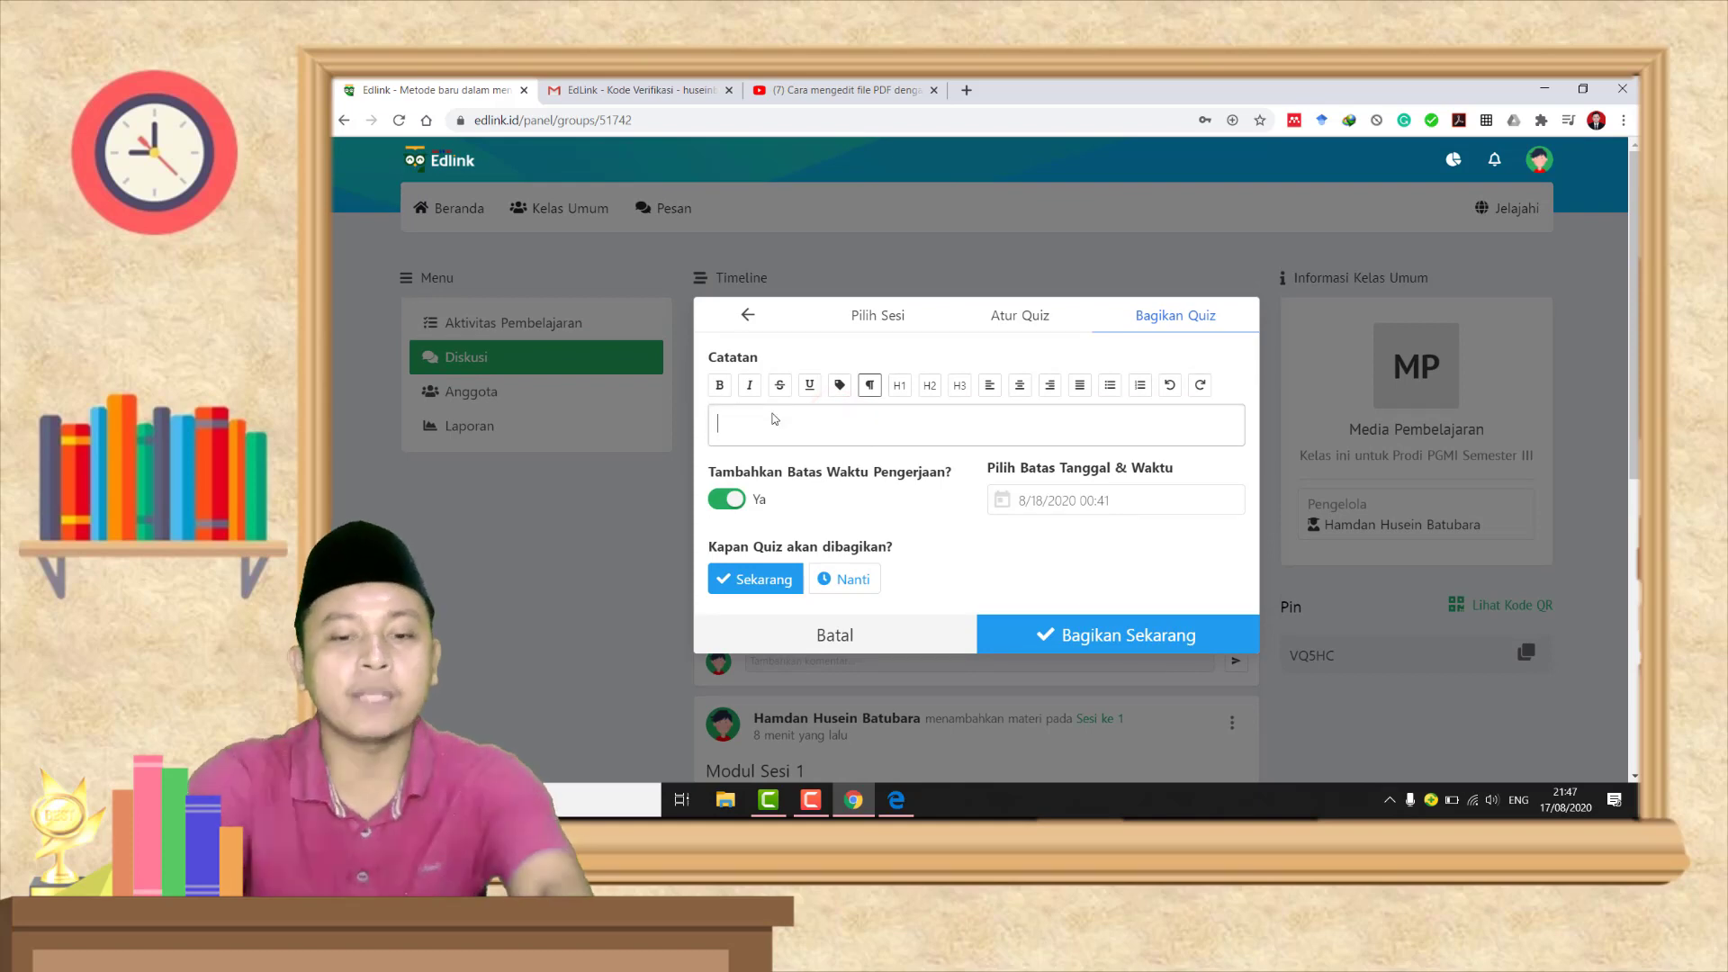
{"action": "type", "text": "Silahkan"}
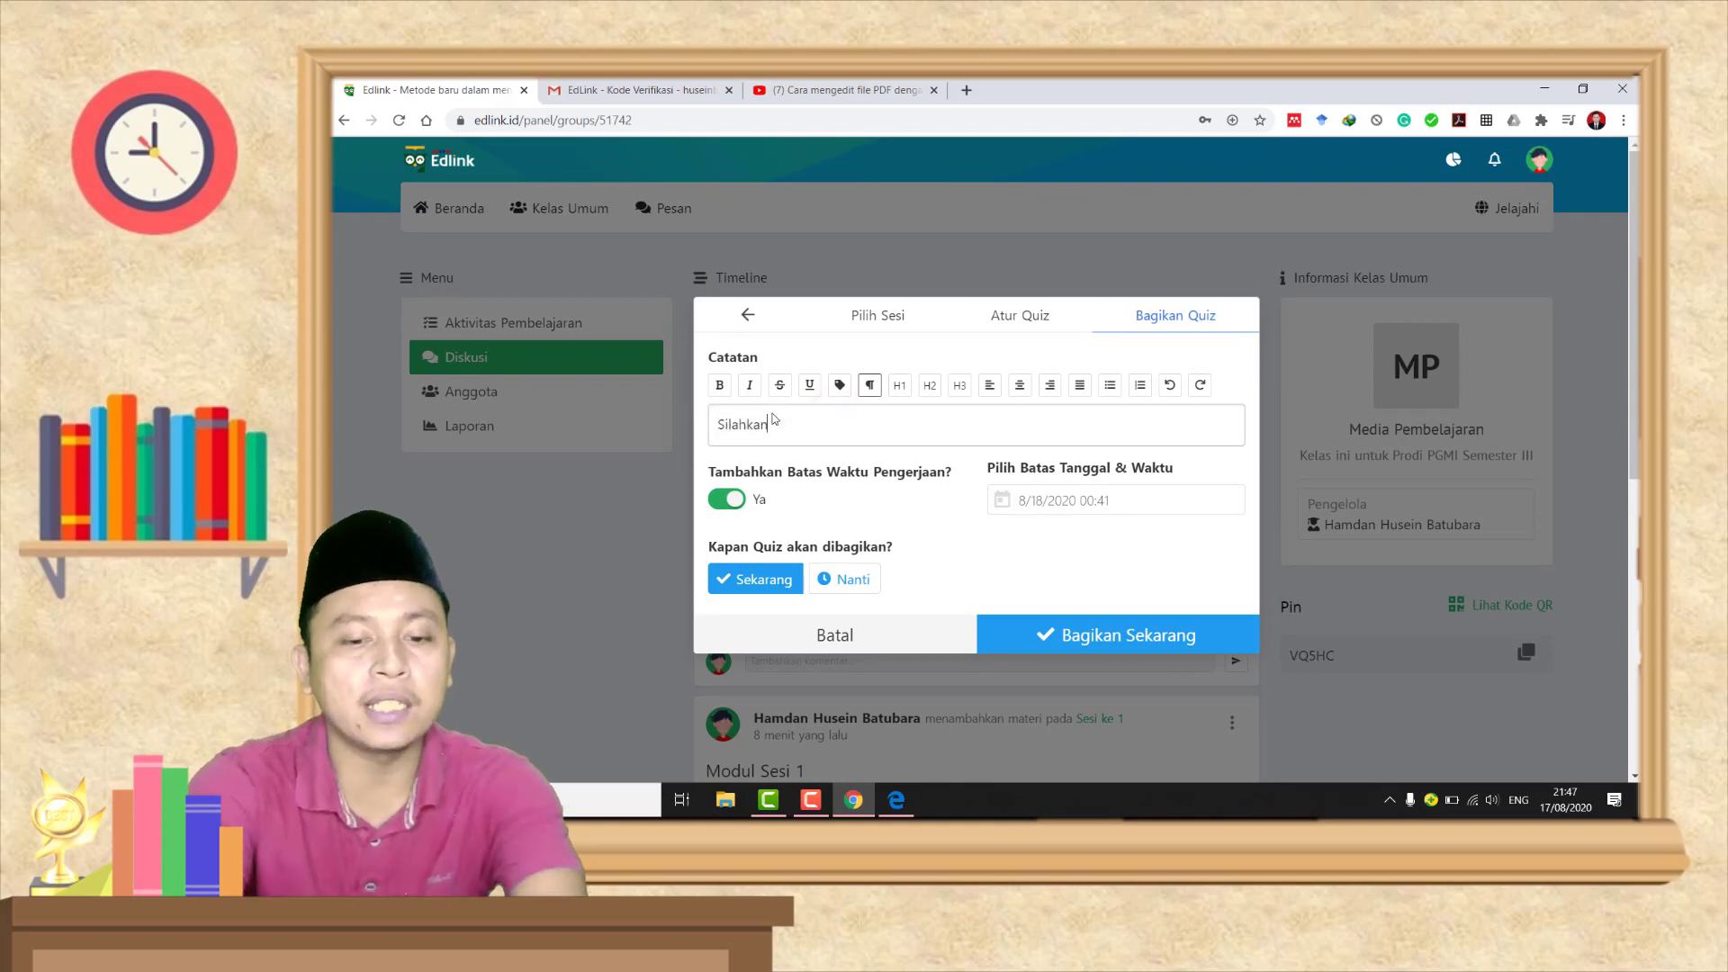
{"action": "type", "text": " kerjakan"}
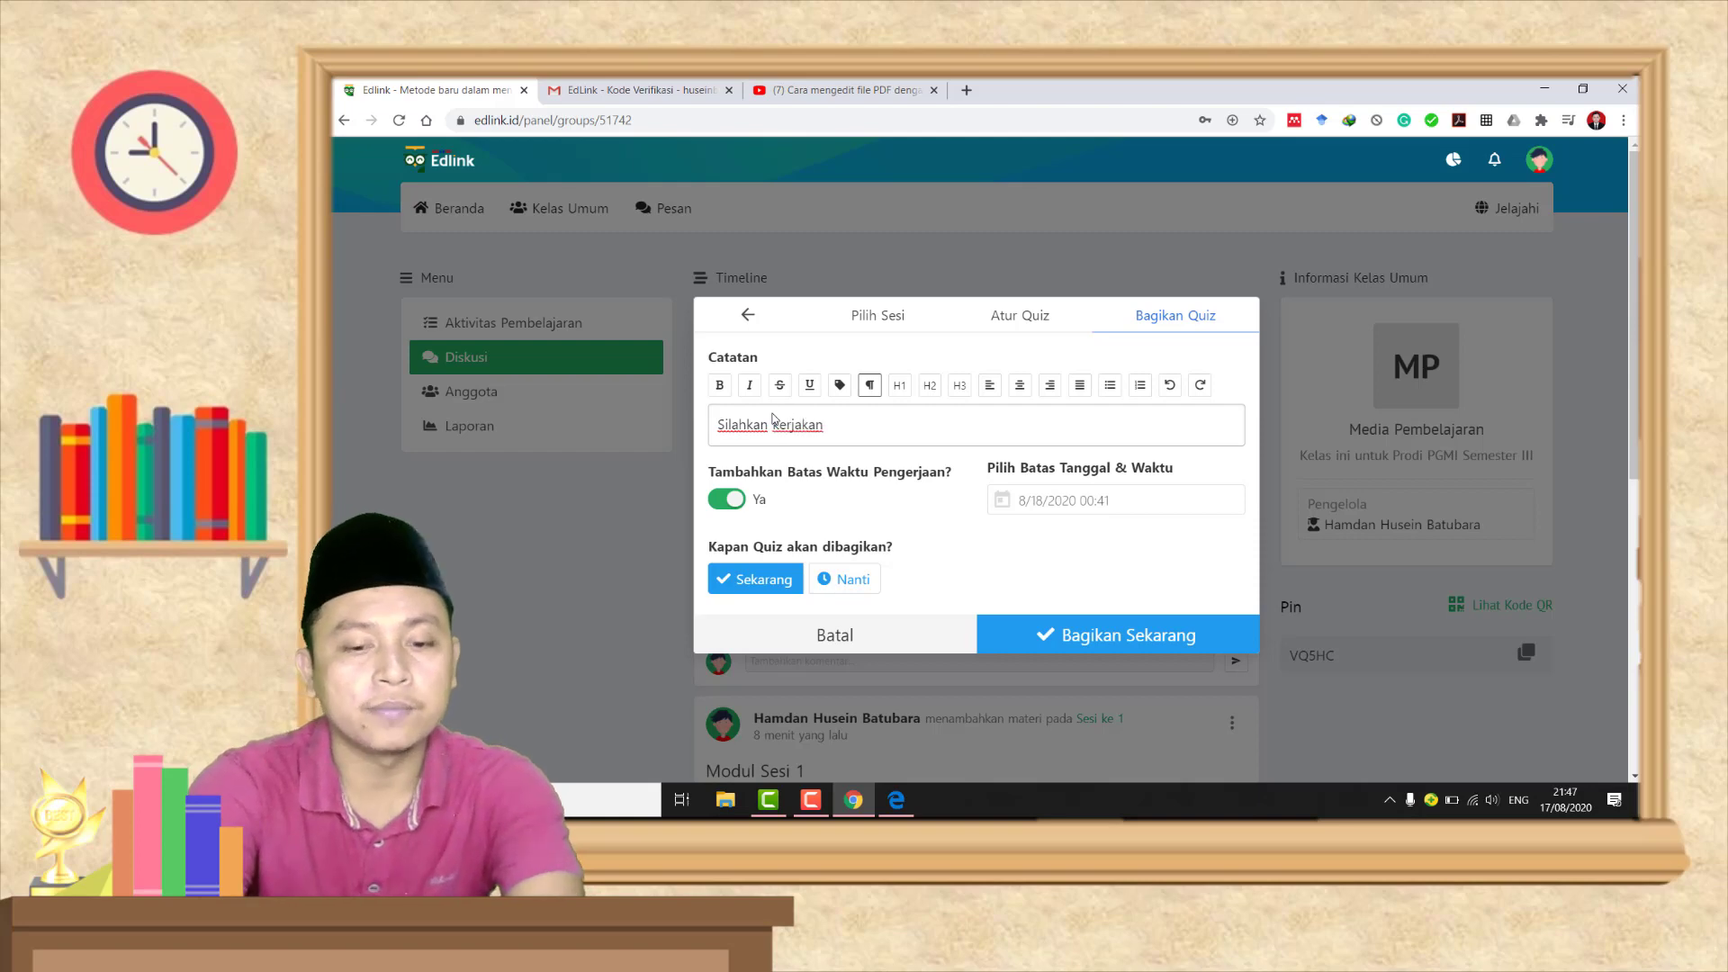
{"action": "type", "text": " kuis beri"}
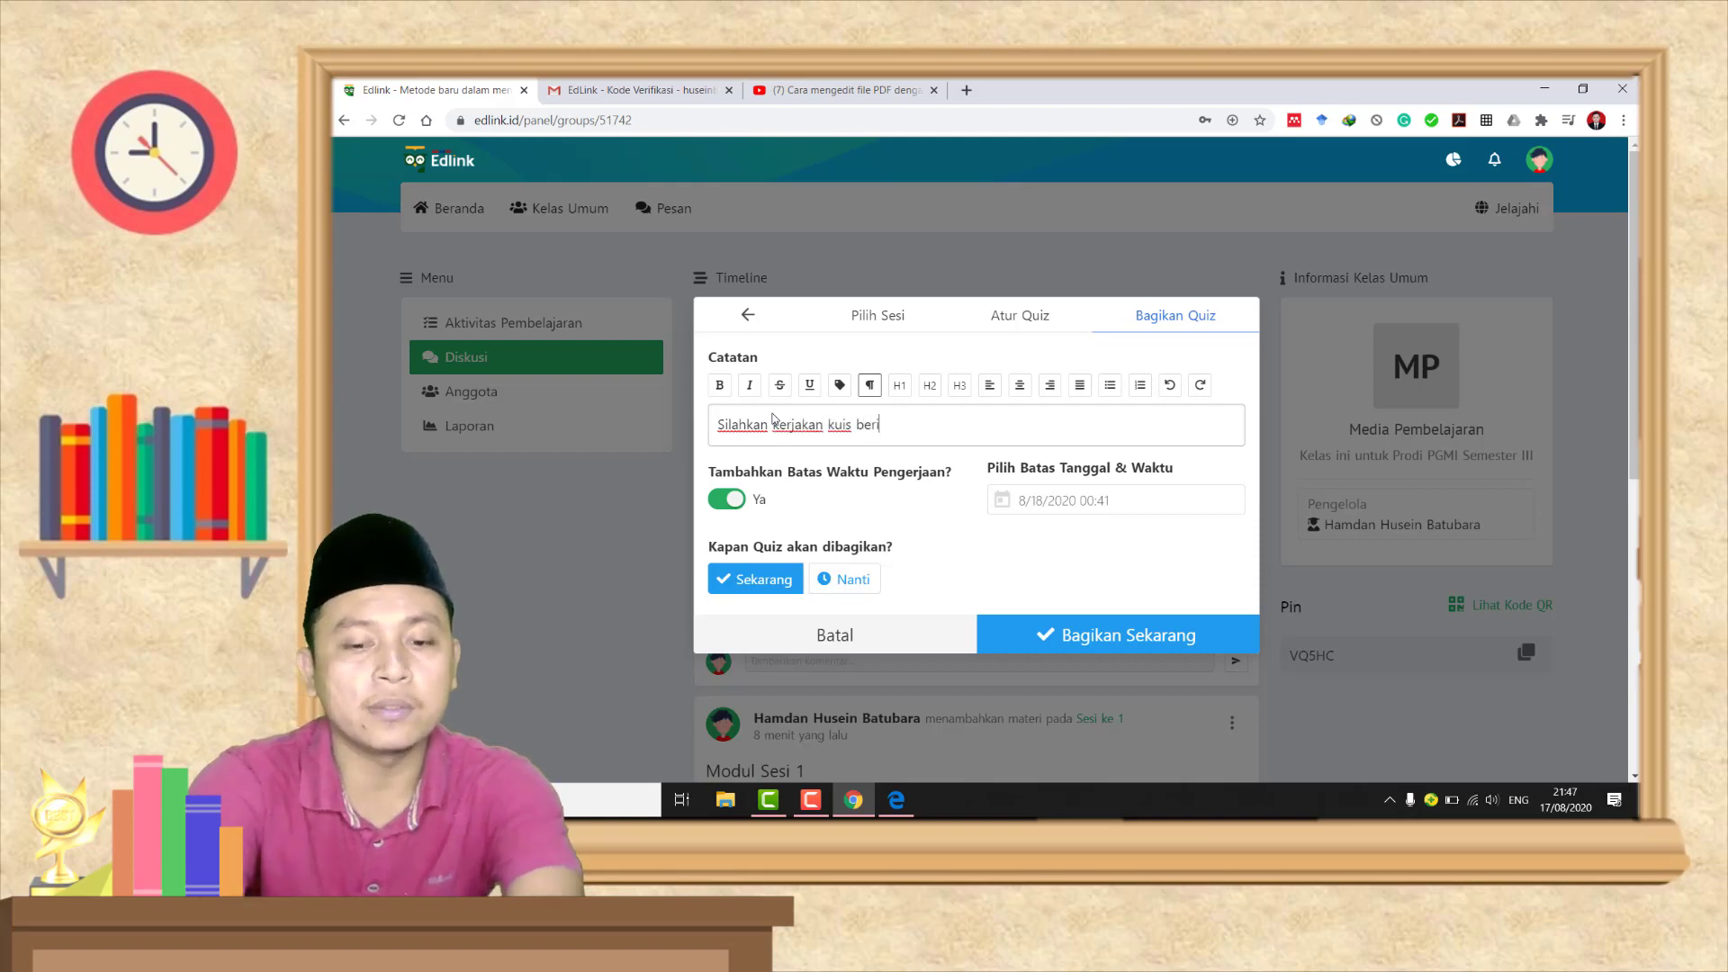
{"action": "type", "text": "kut dengan "}
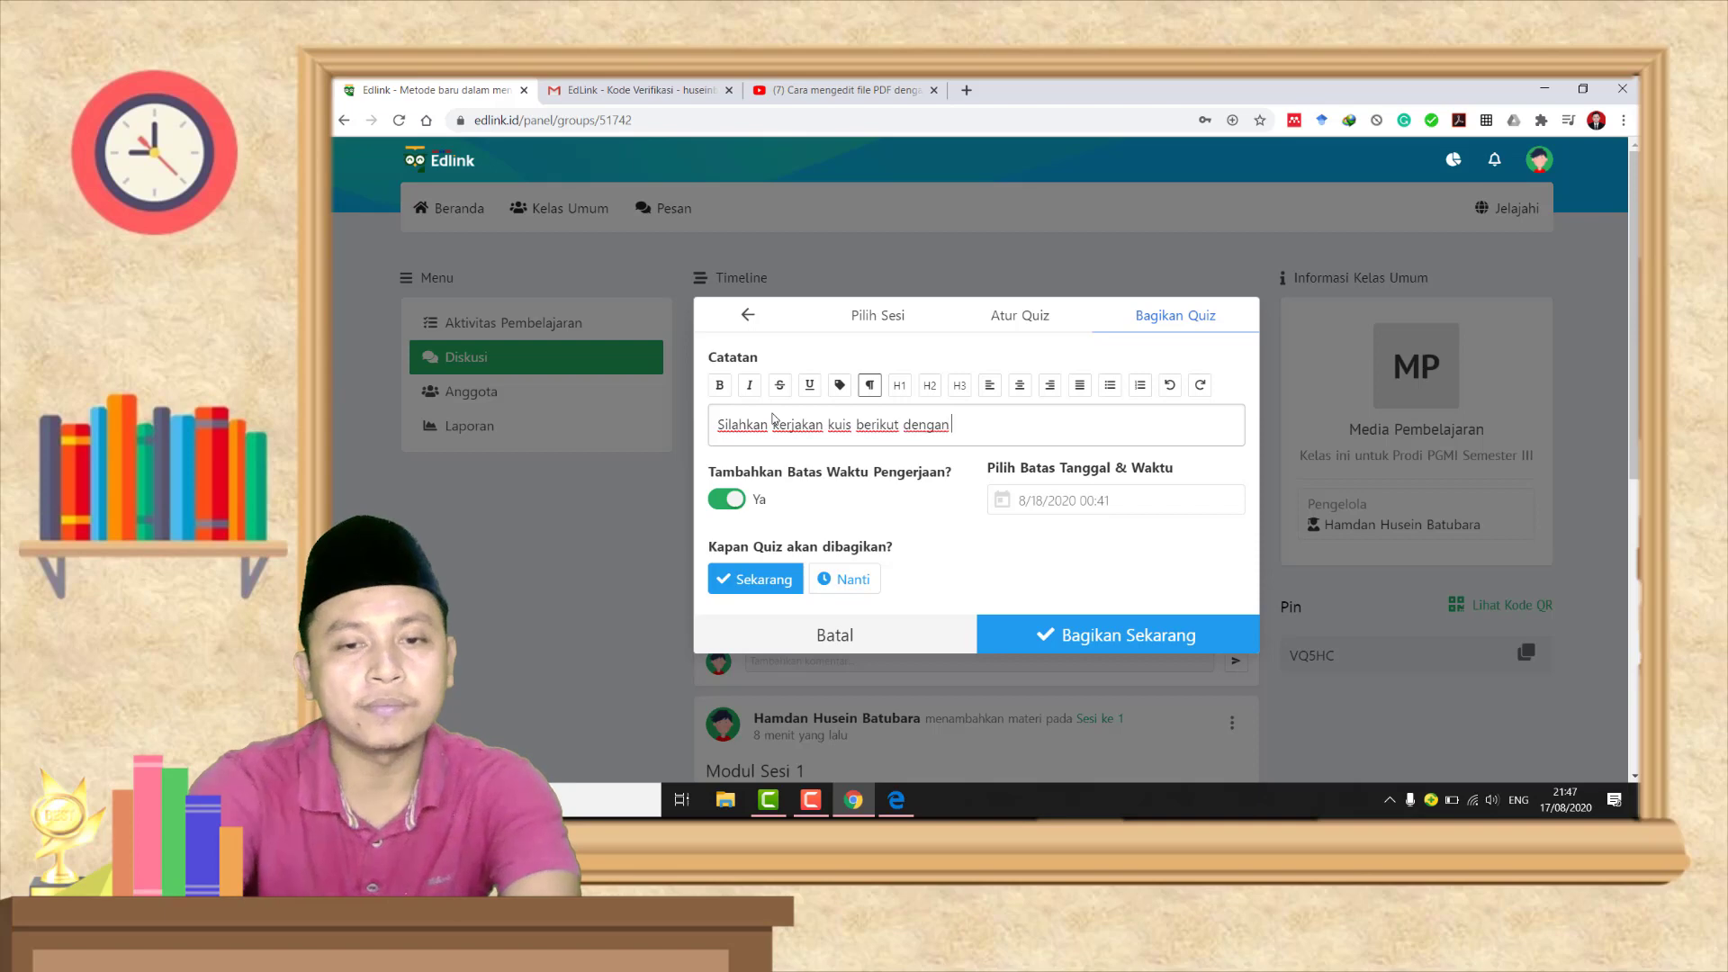
{"action": "type", "text": "baik"}
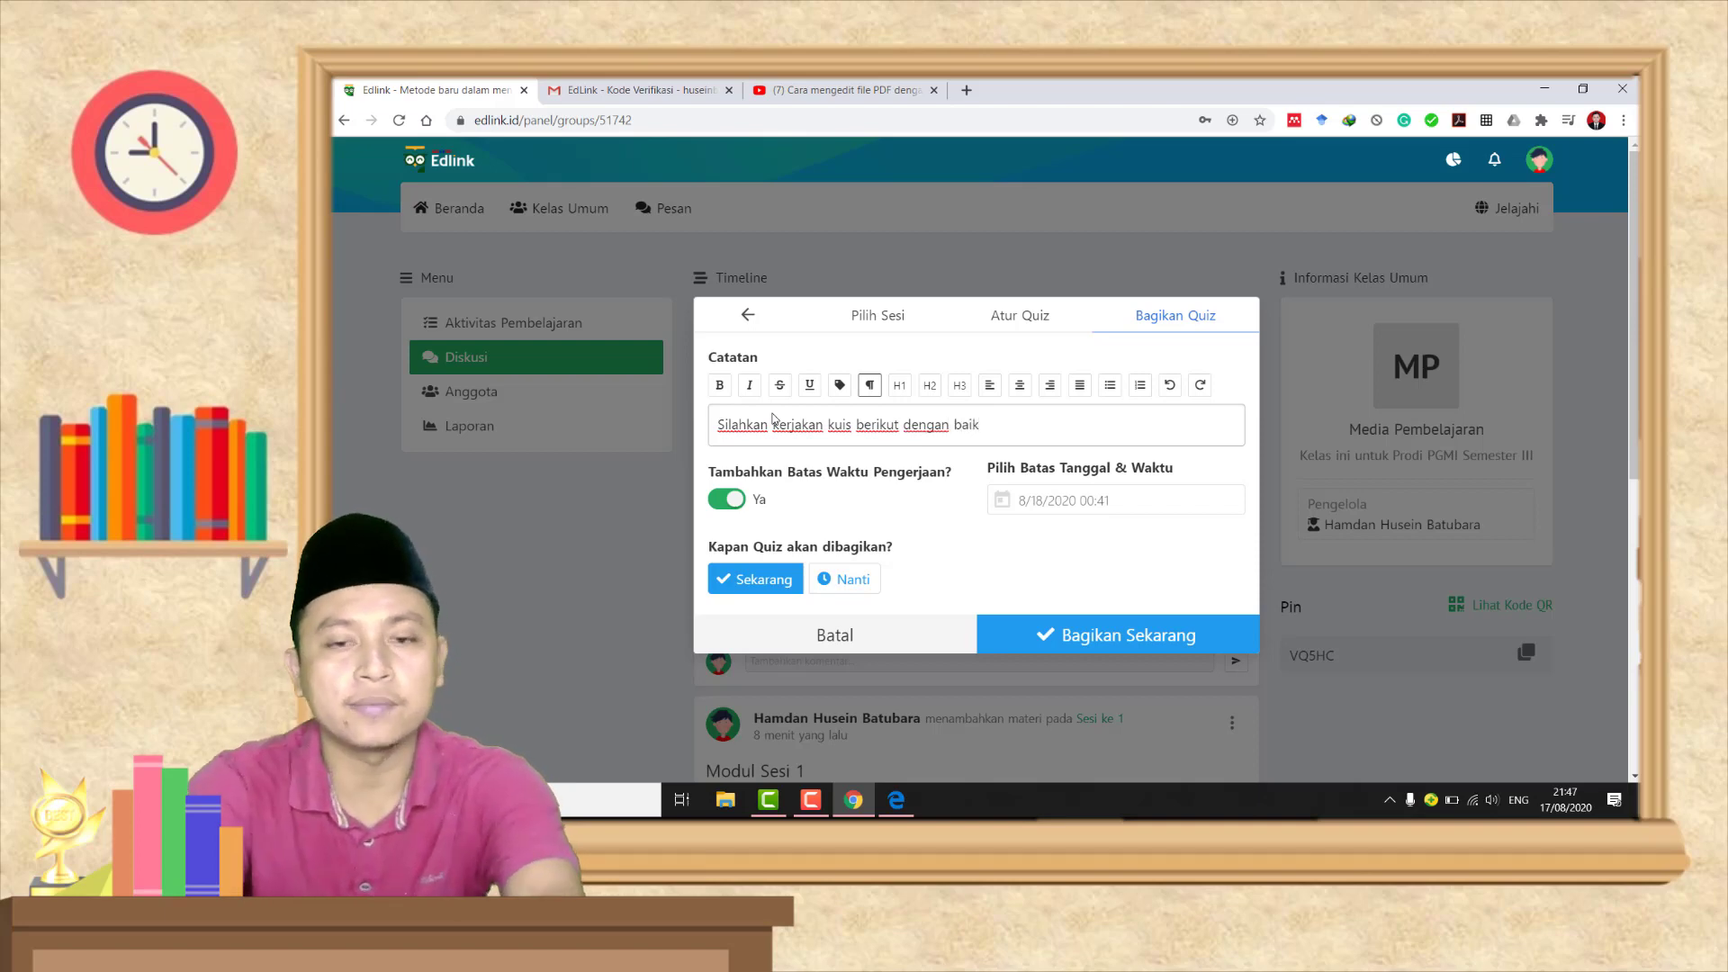
{"action": "type", "text": "!!!"}
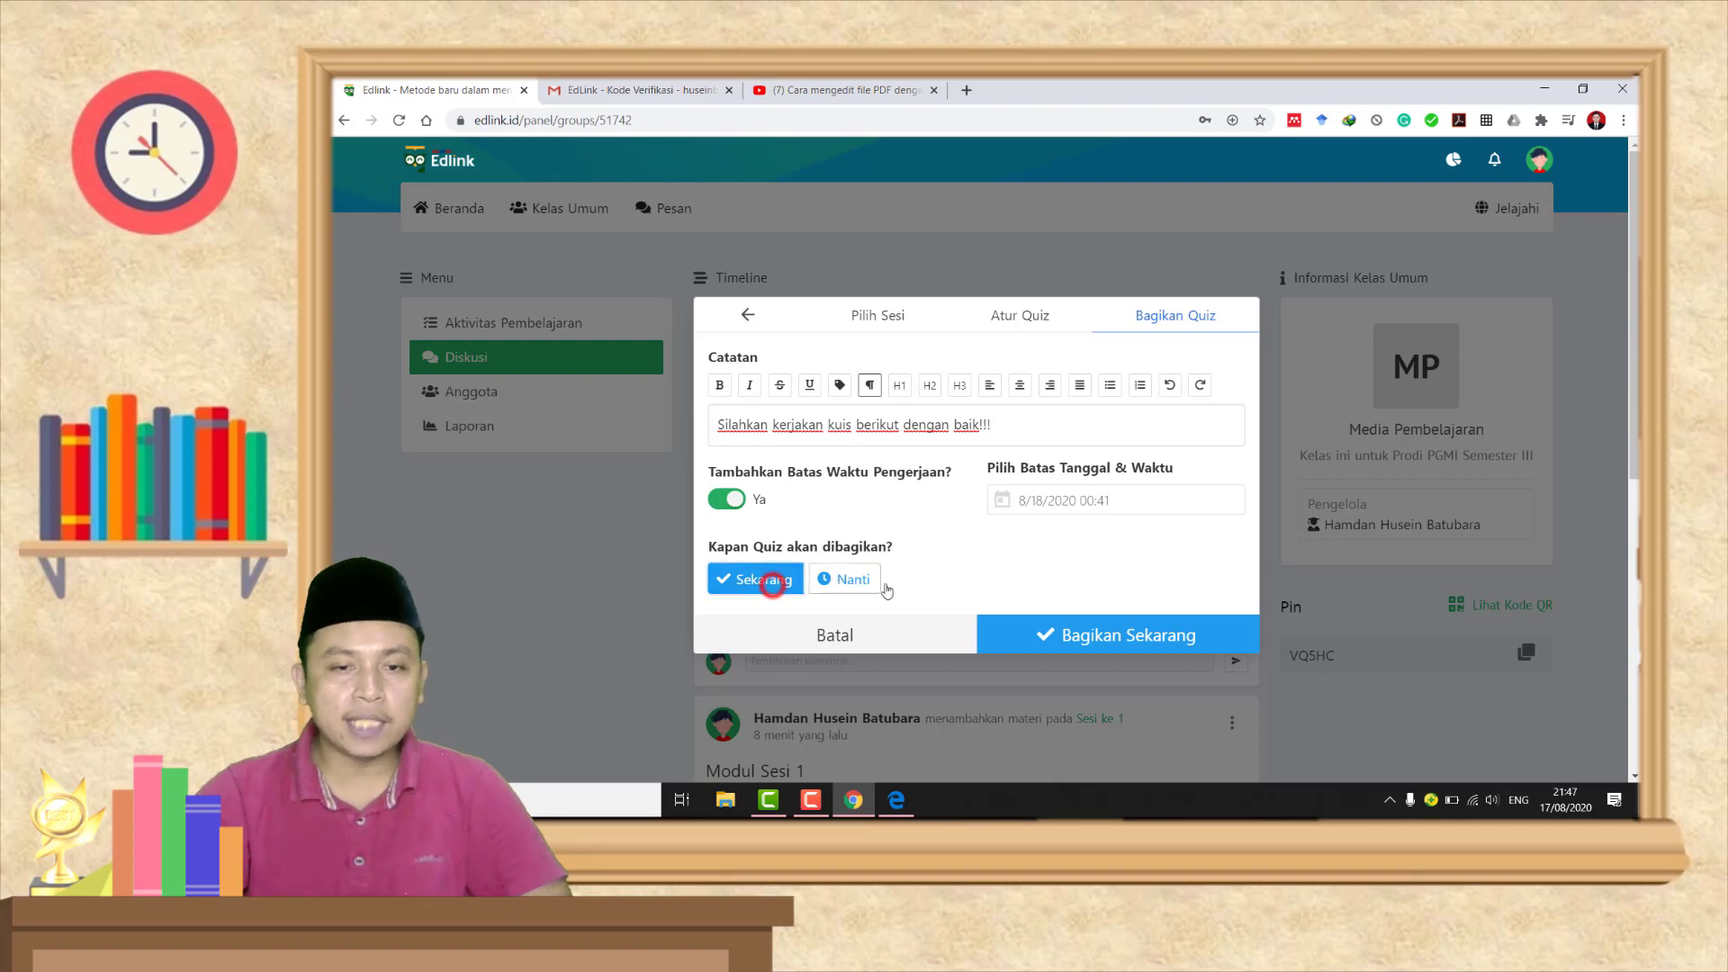
{"action": "left_click", "coordinate": [855, 580]}
{"action": "left_click", "coordinate": [1114, 581]}
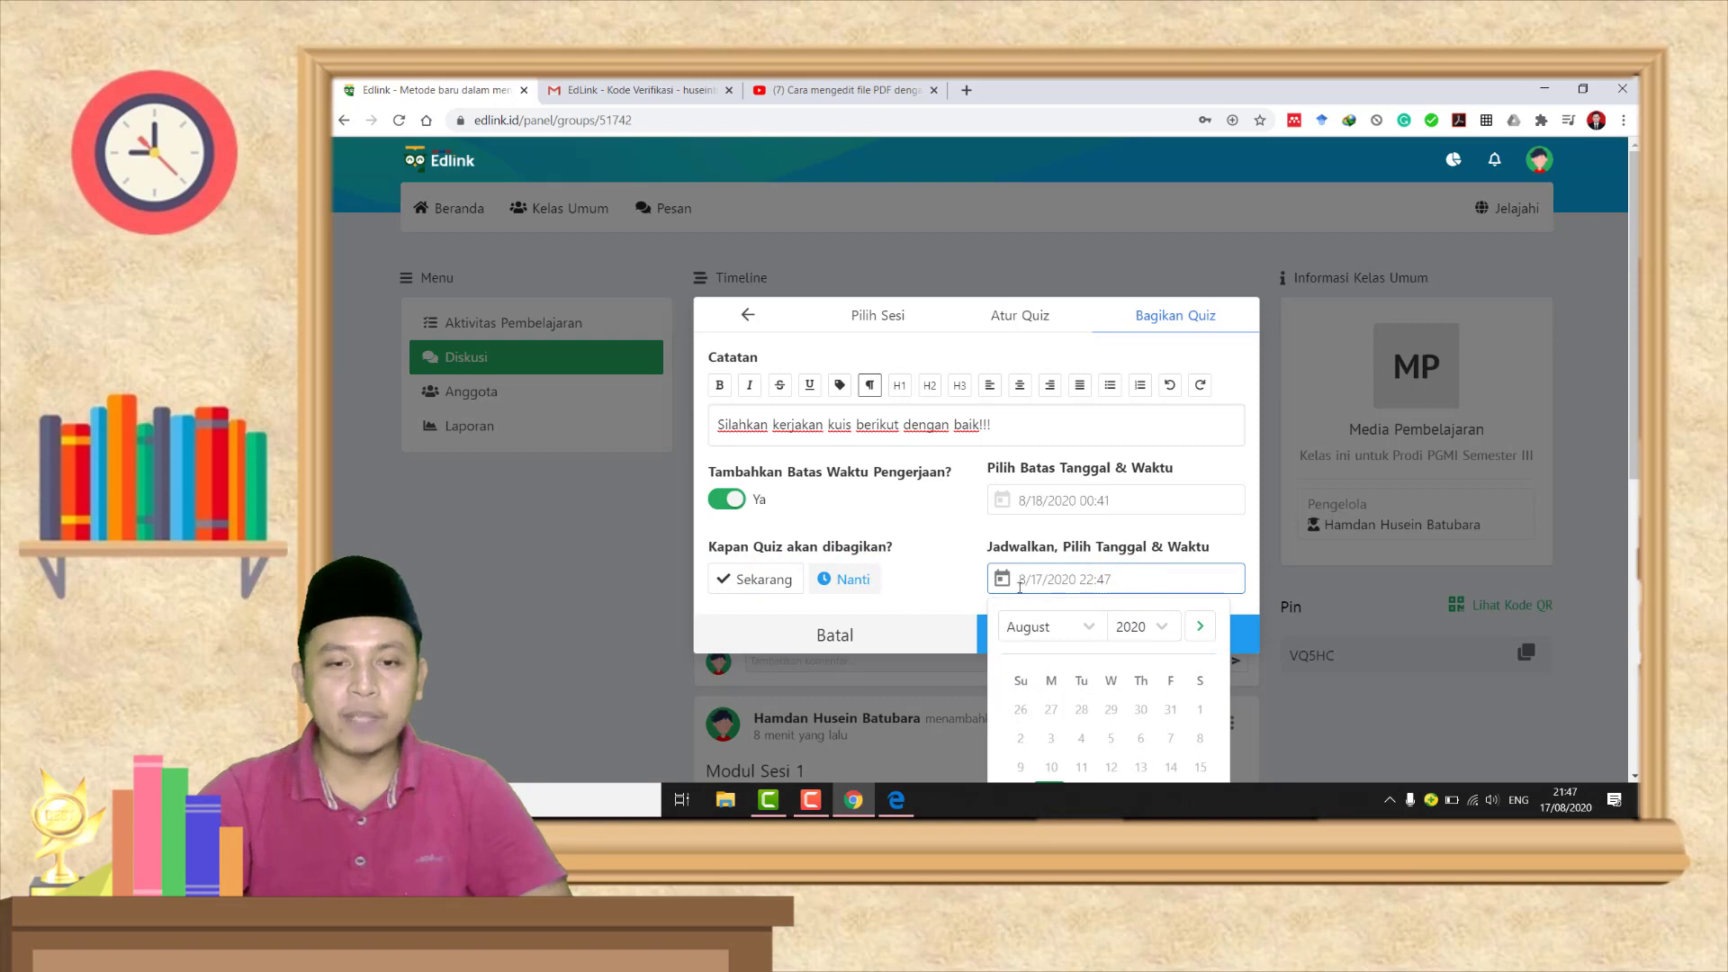
{"action": "left_click", "coordinate": [745, 583]}
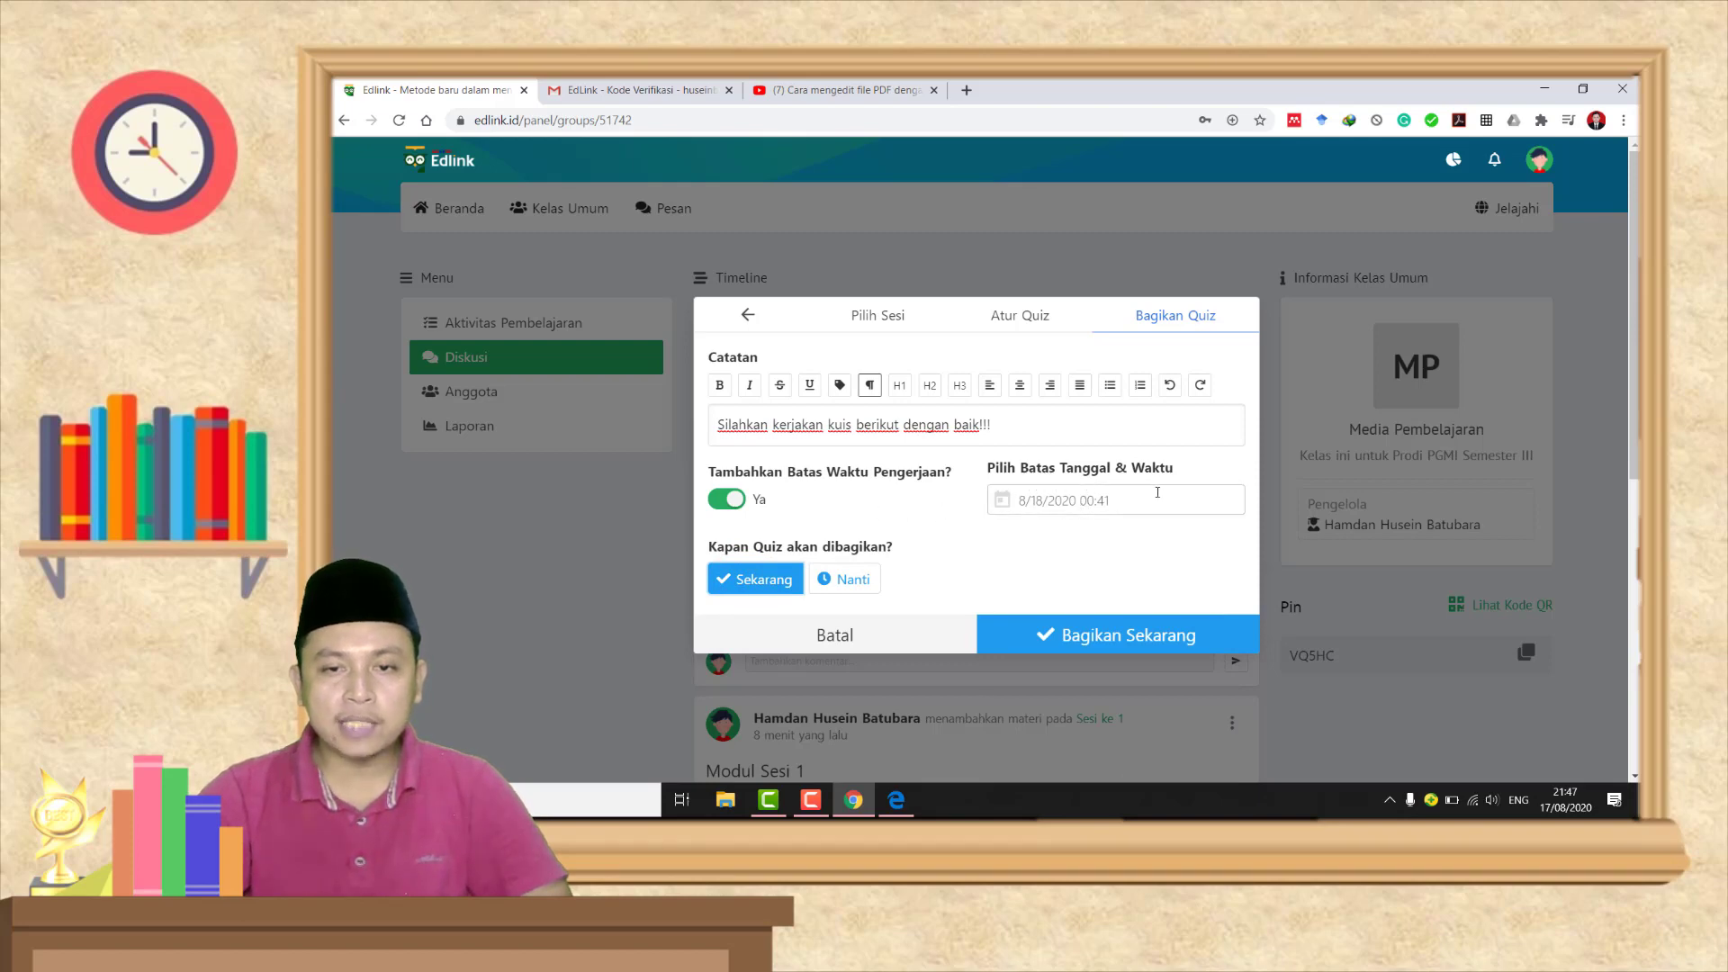
- Set the quiz deadline date to 19 August 2020 with hour 17
{"action": "left_click", "coordinate": [1130, 503]}
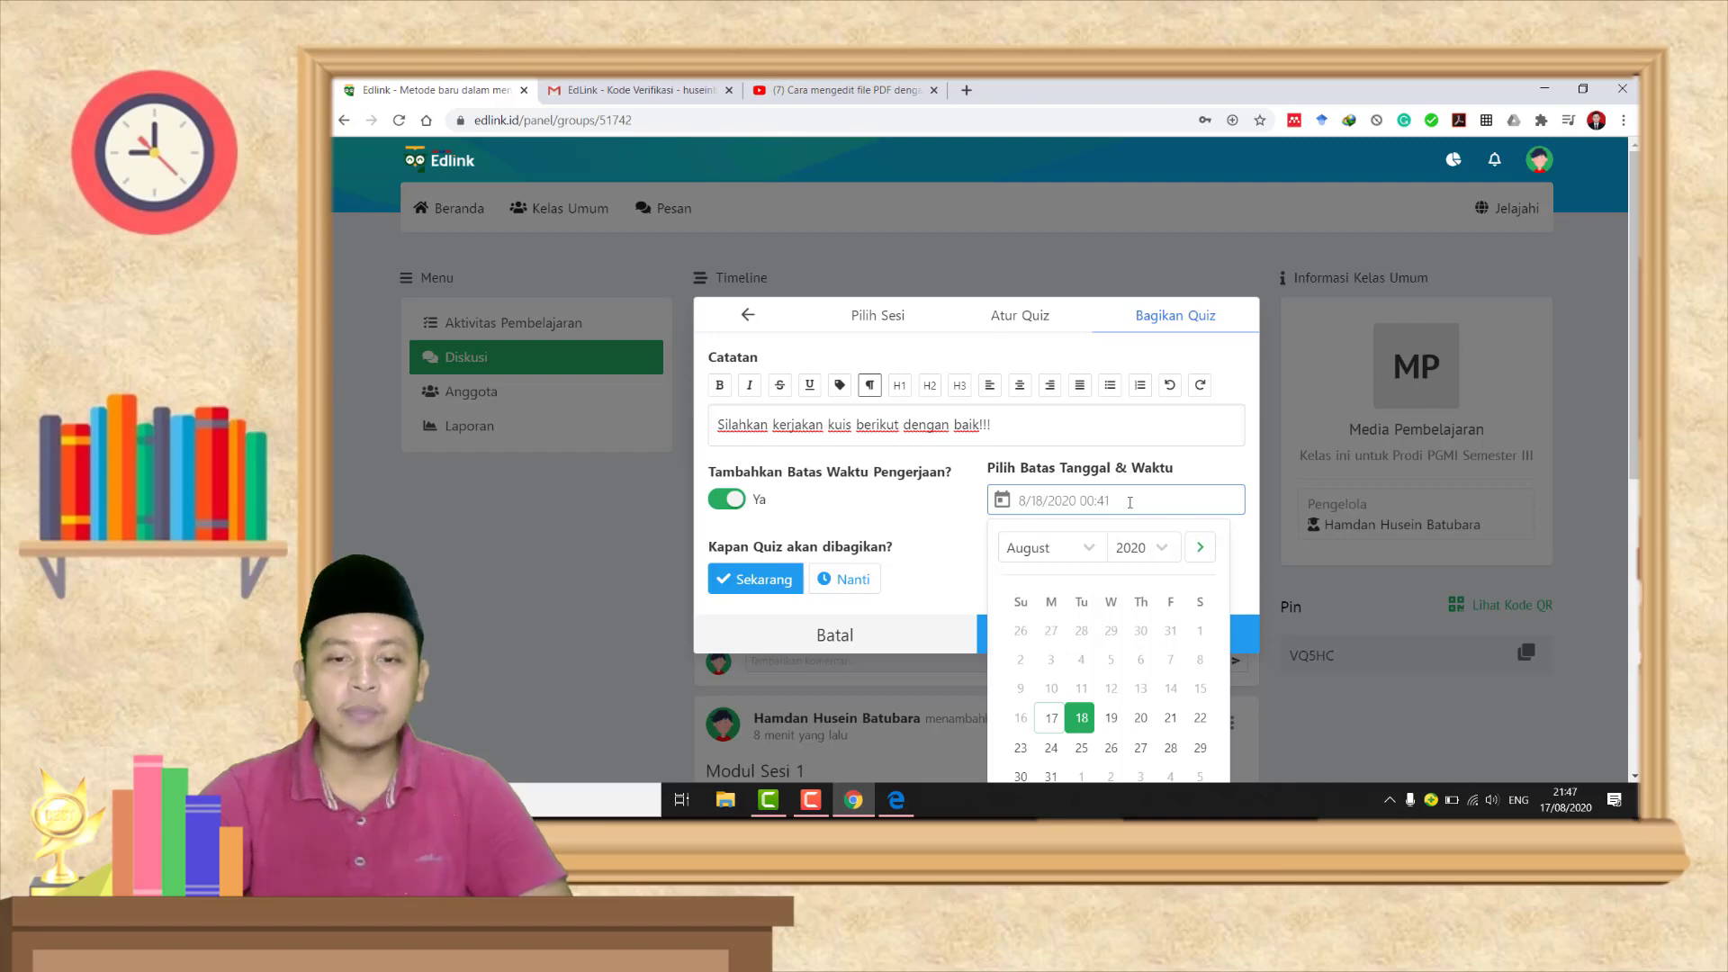
{"action": "left_click", "coordinate": [1113, 724]}
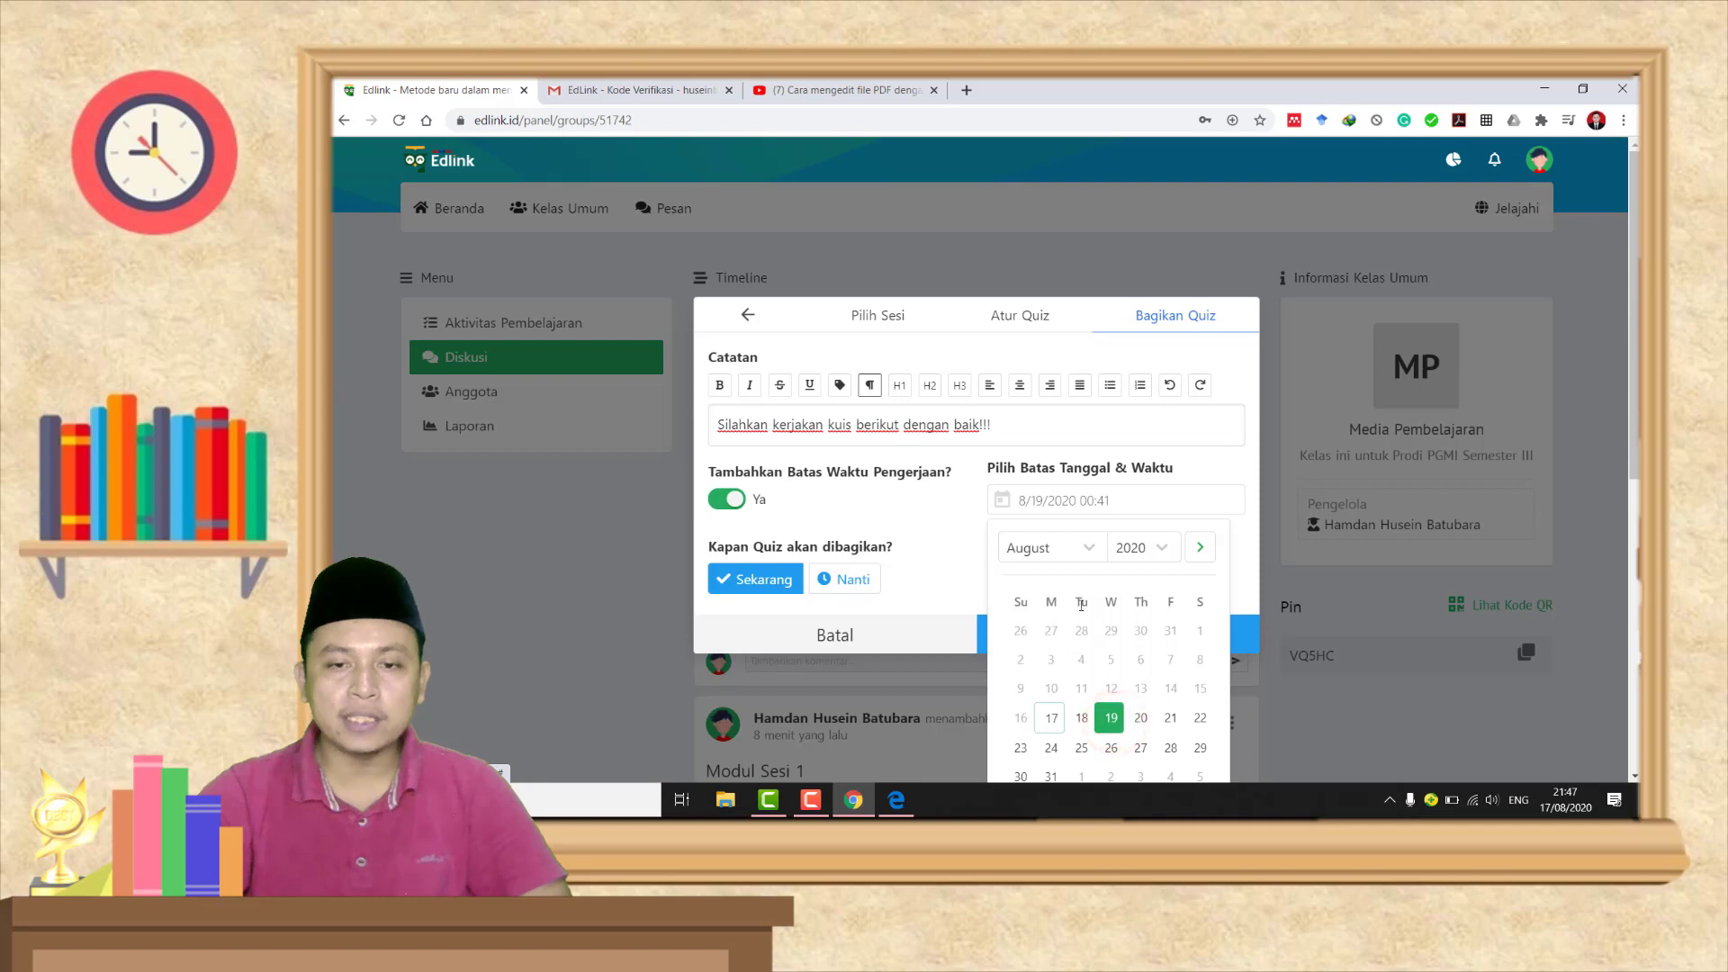
{"action": "scroll", "coordinate": [1110, 594], "scroll_direction": "down", "scroll_amount": 4}
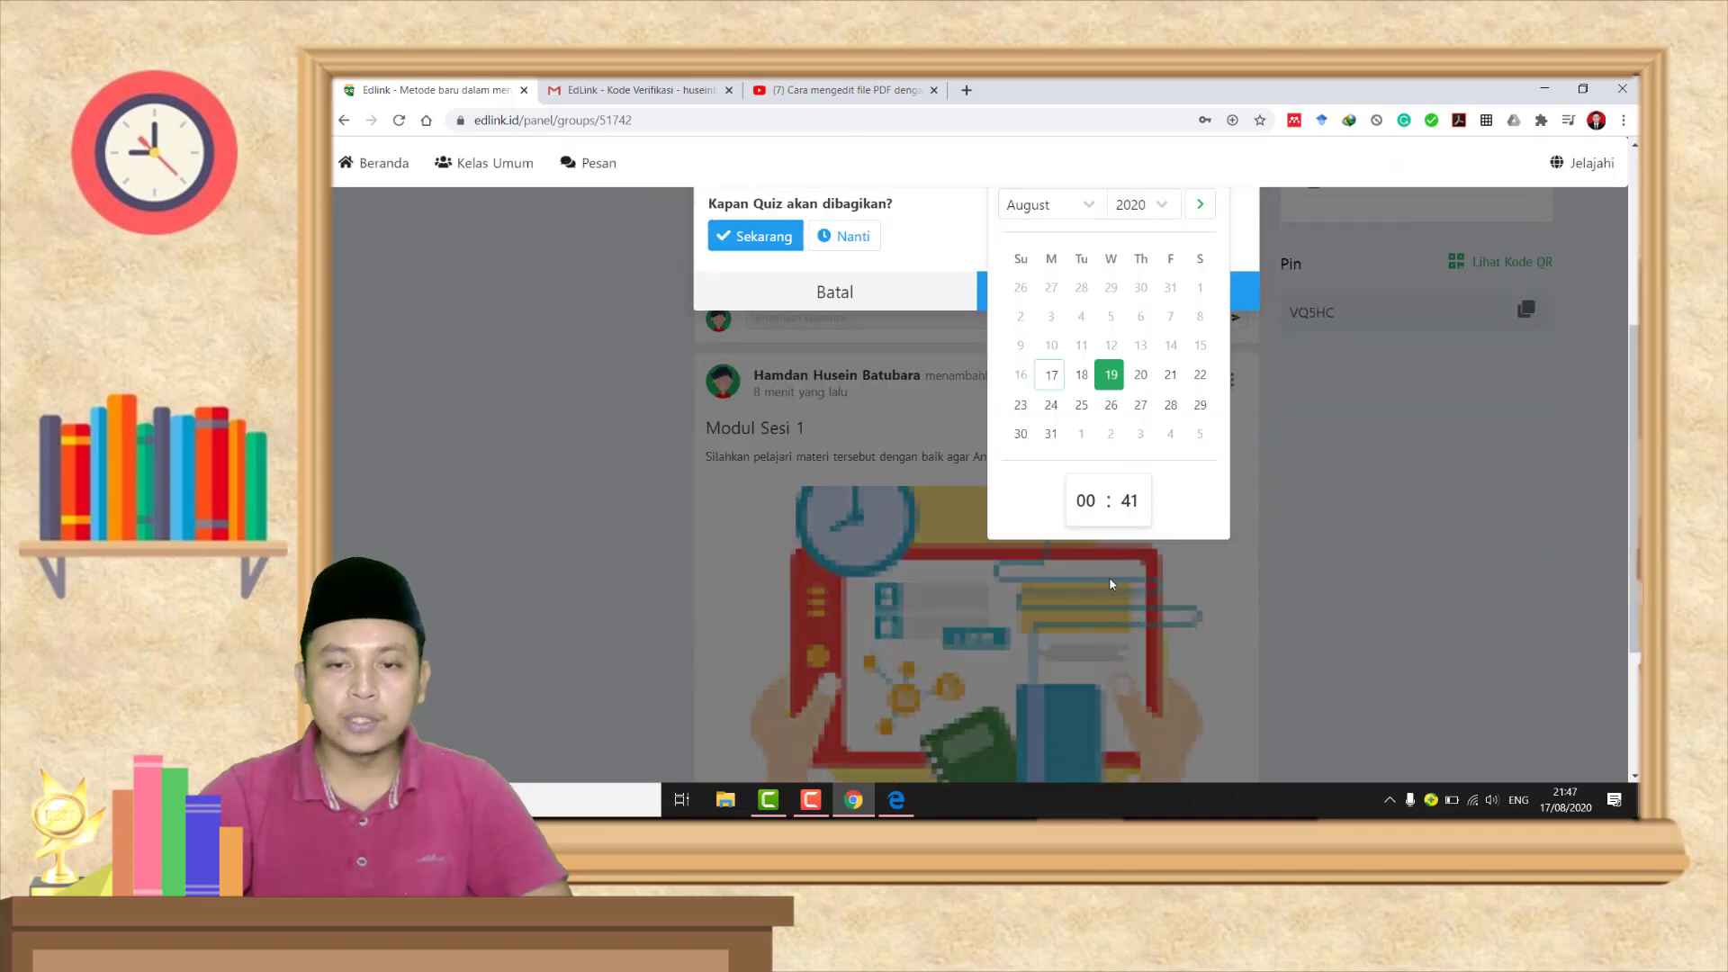
{"action": "left_click", "coordinate": [1086, 501]}
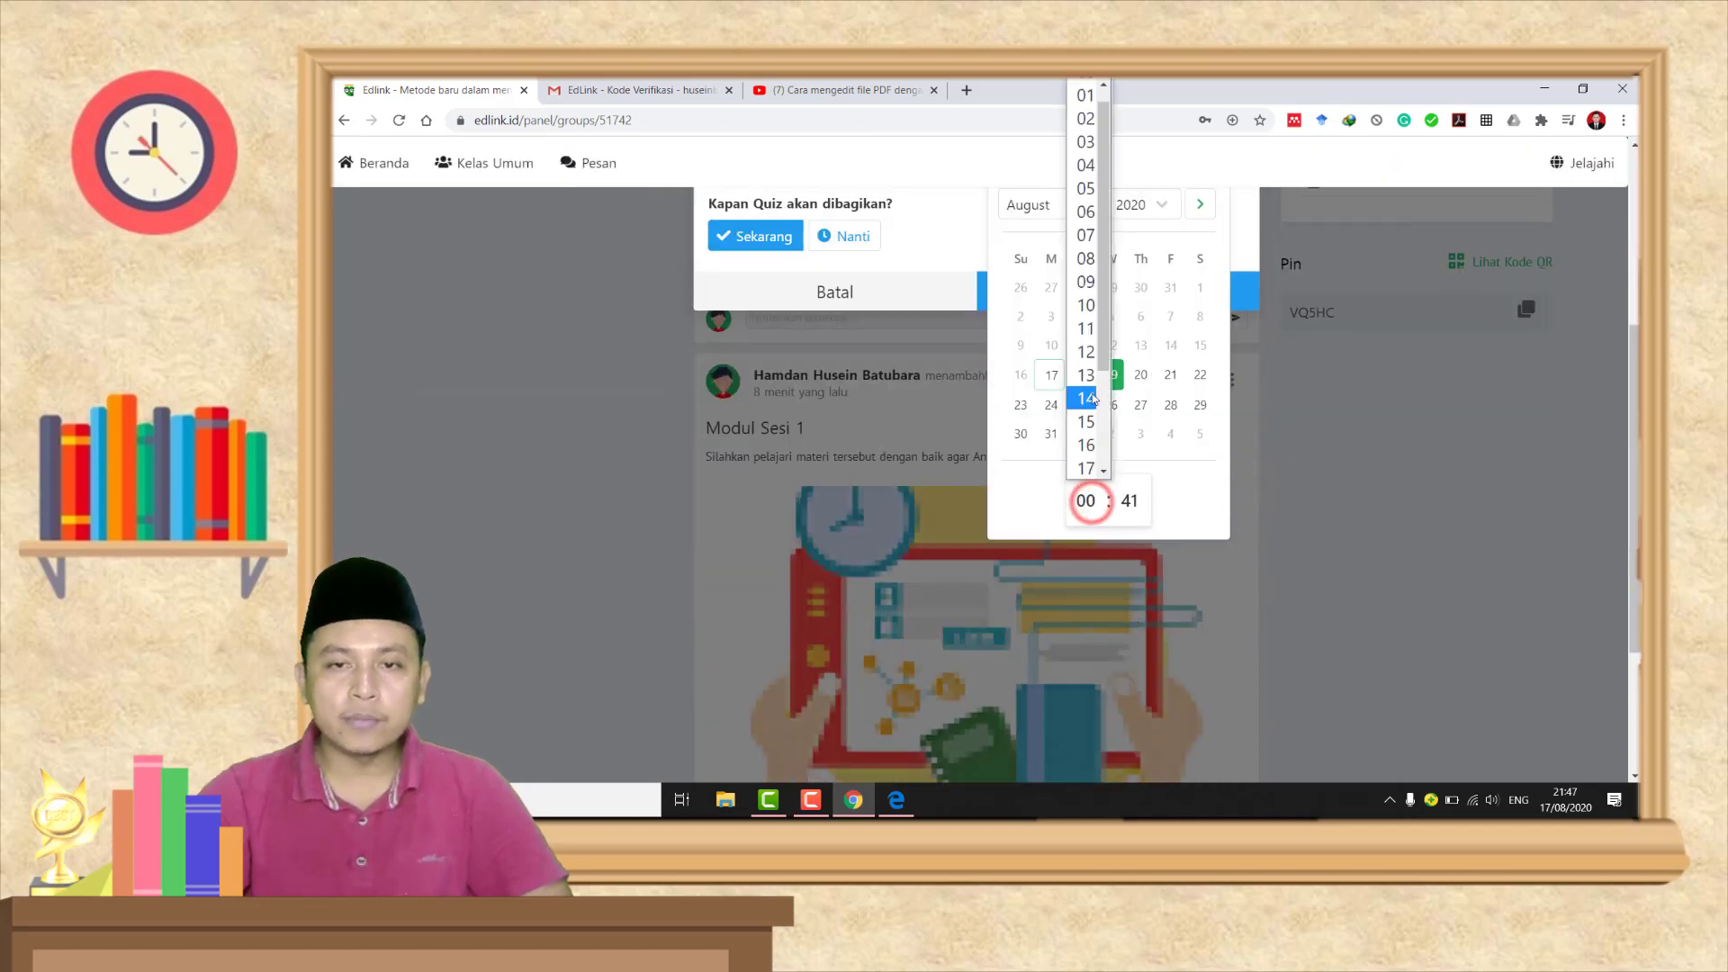
{"action": "scroll", "coordinate": [1091, 407], "scroll_direction": "down", "scroll_amount": 2}
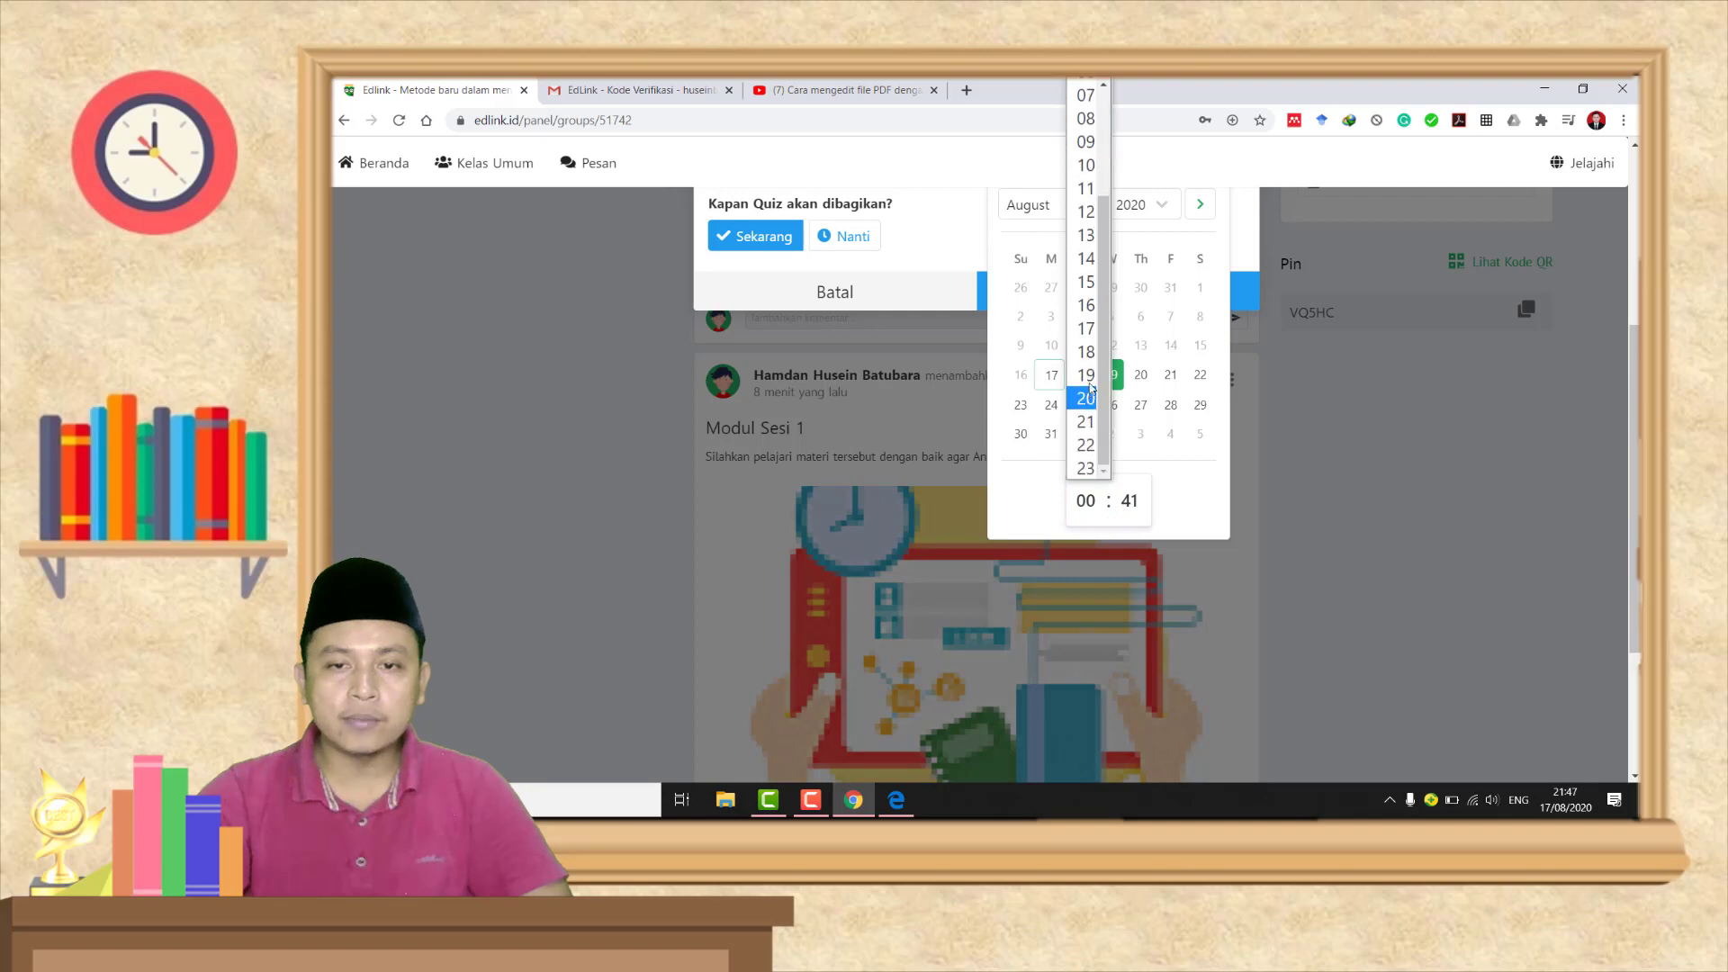
{"action": "left_click", "coordinate": [1086, 329]}
- Set the deadline minutes to 00, giving 17:00, and publish the quiz now
{"action": "left_click", "coordinate": [1125, 500]}
{"action": "scroll", "coordinate": [1110, 395], "scroll_direction": "up", "scroll_amount": 4}
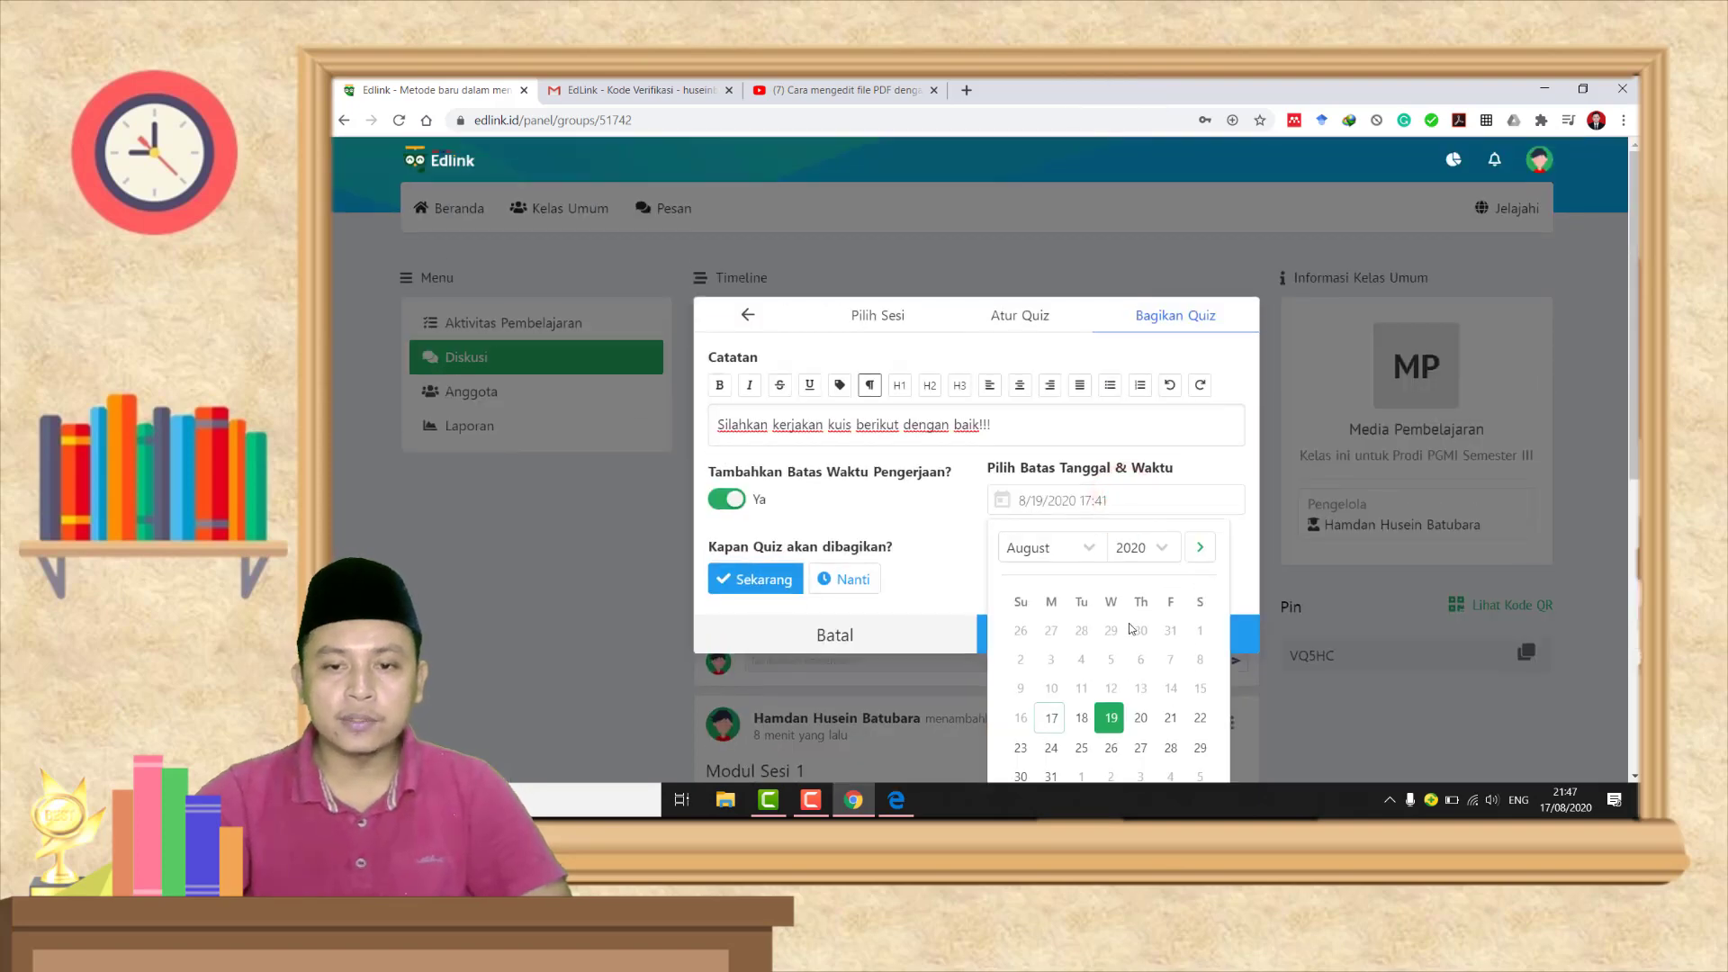
{"action": "scroll", "coordinate": [1130, 623], "scroll_direction": "down", "scroll_amount": 3}
{"action": "left_click", "coordinate": [1122, 598]}
{"action": "left_click_drag", "start_coordinate": [1146, 390], "coordinate": [1141, 129]}
{"action": "left_click", "coordinate": [1132, 111]}
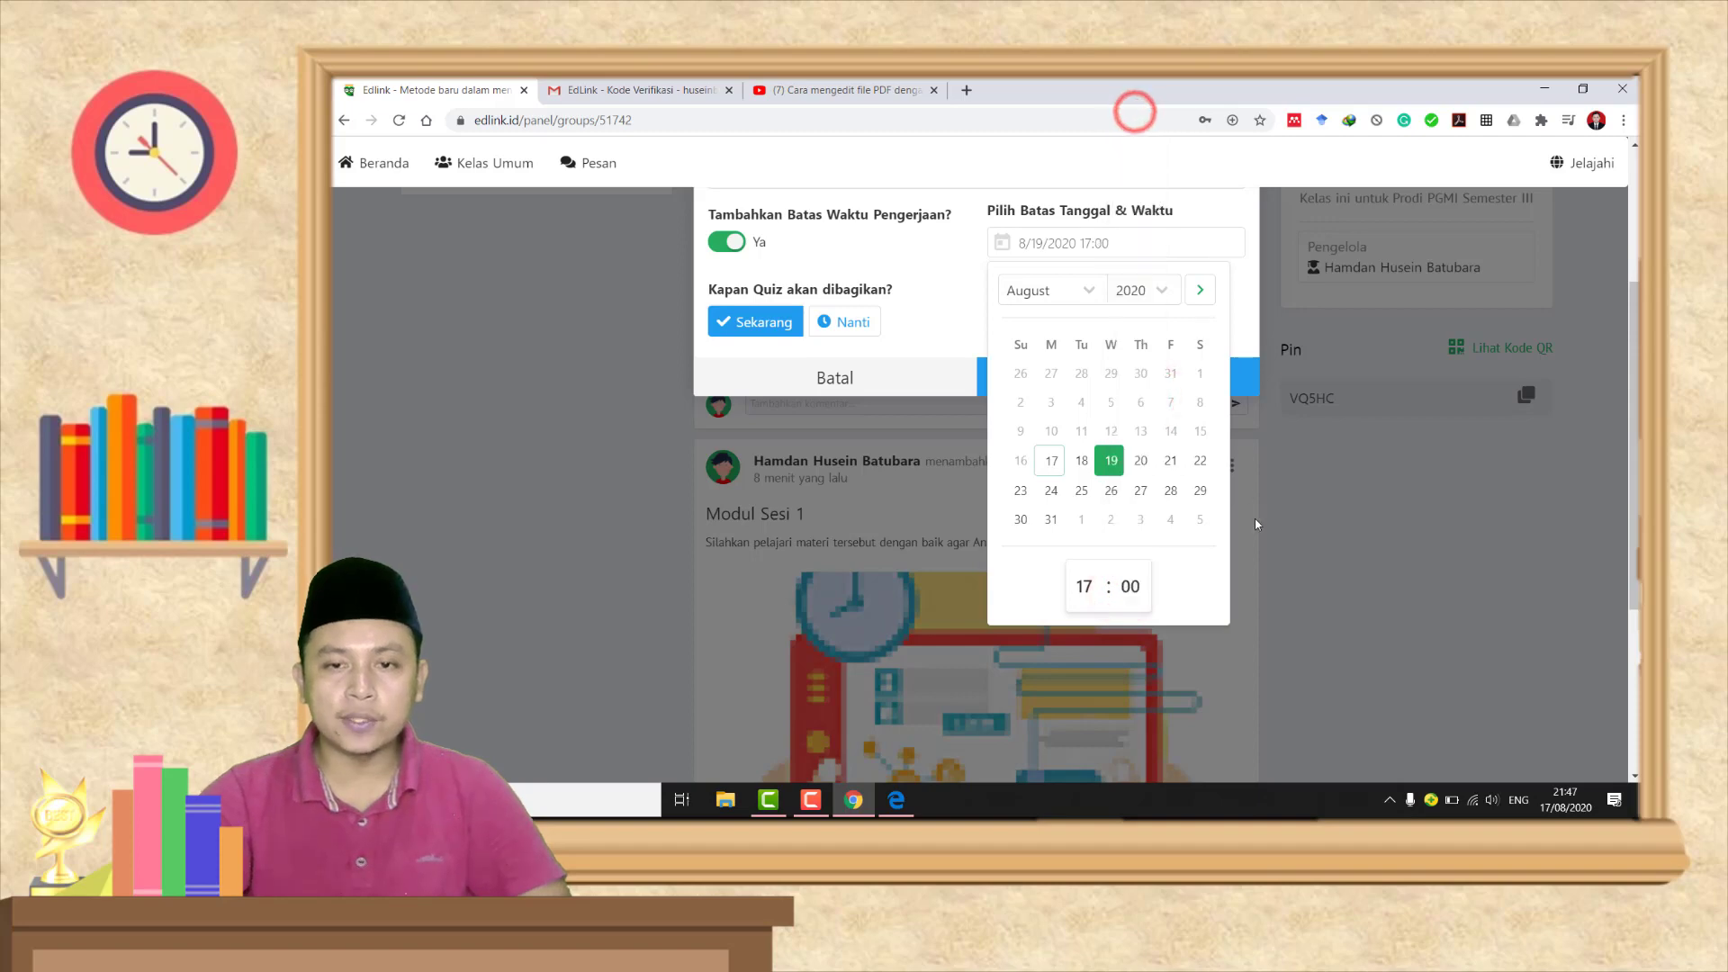
{"action": "scroll", "coordinate": [1083, 514], "scroll_direction": "up", "scroll_amount": 2}
{"action": "left_click", "coordinate": [943, 472]}
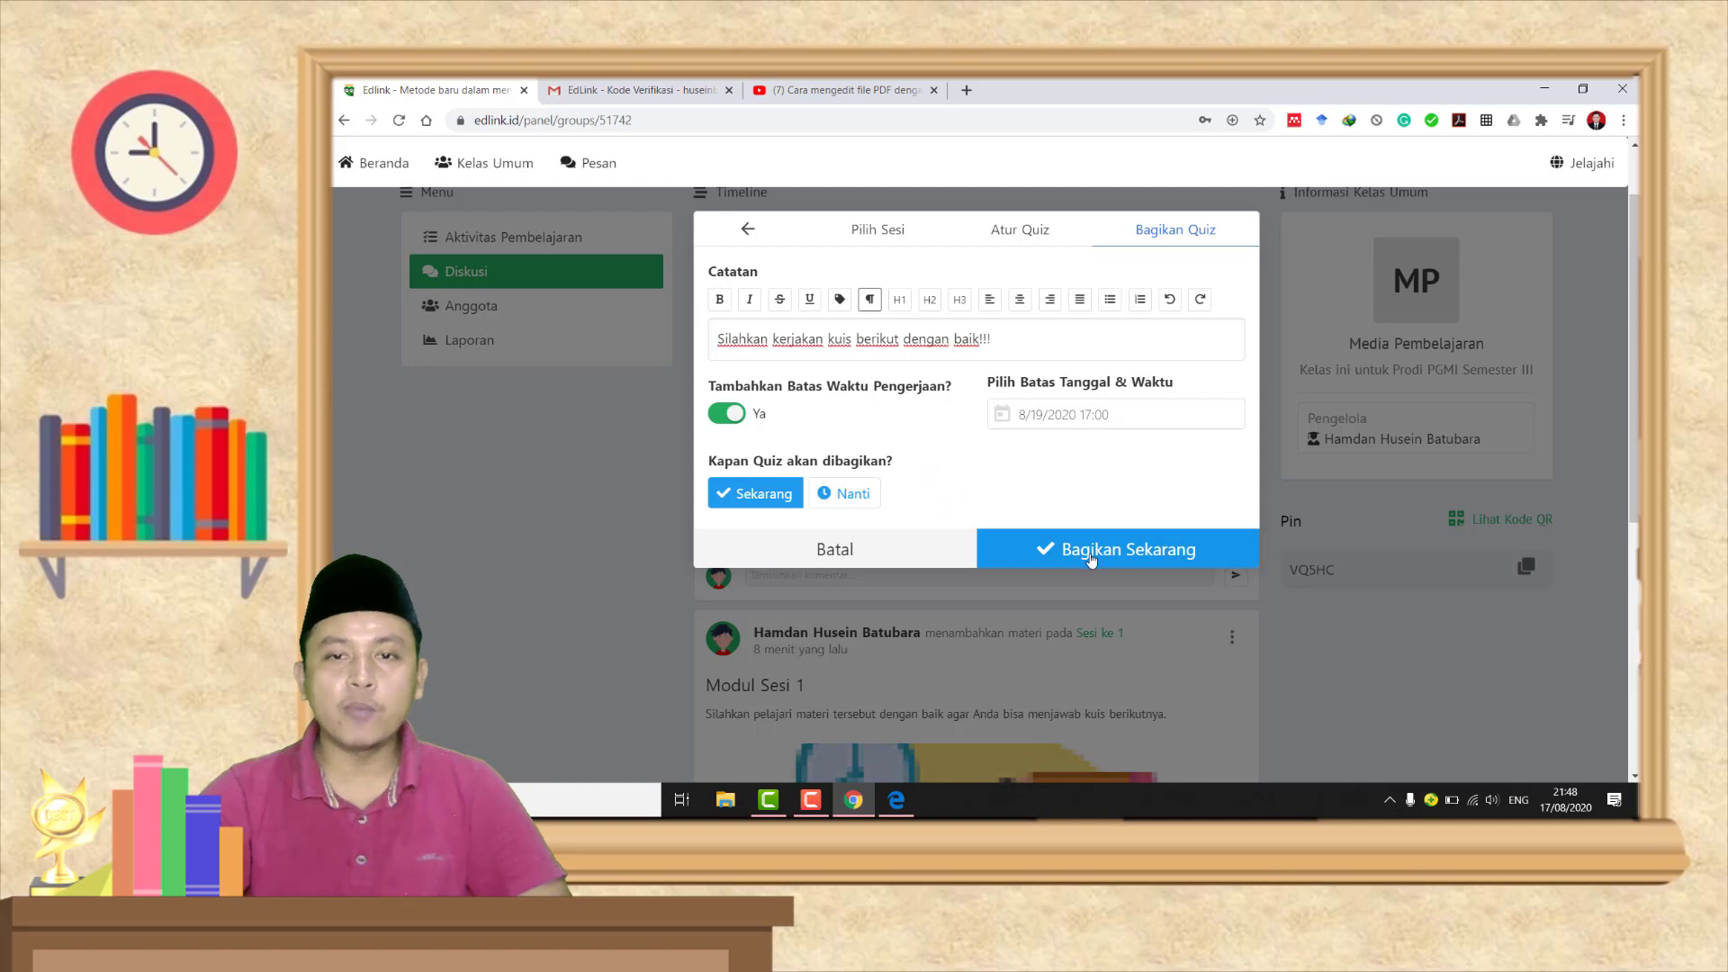
{"action": "left_click", "coordinate": [1120, 551]}
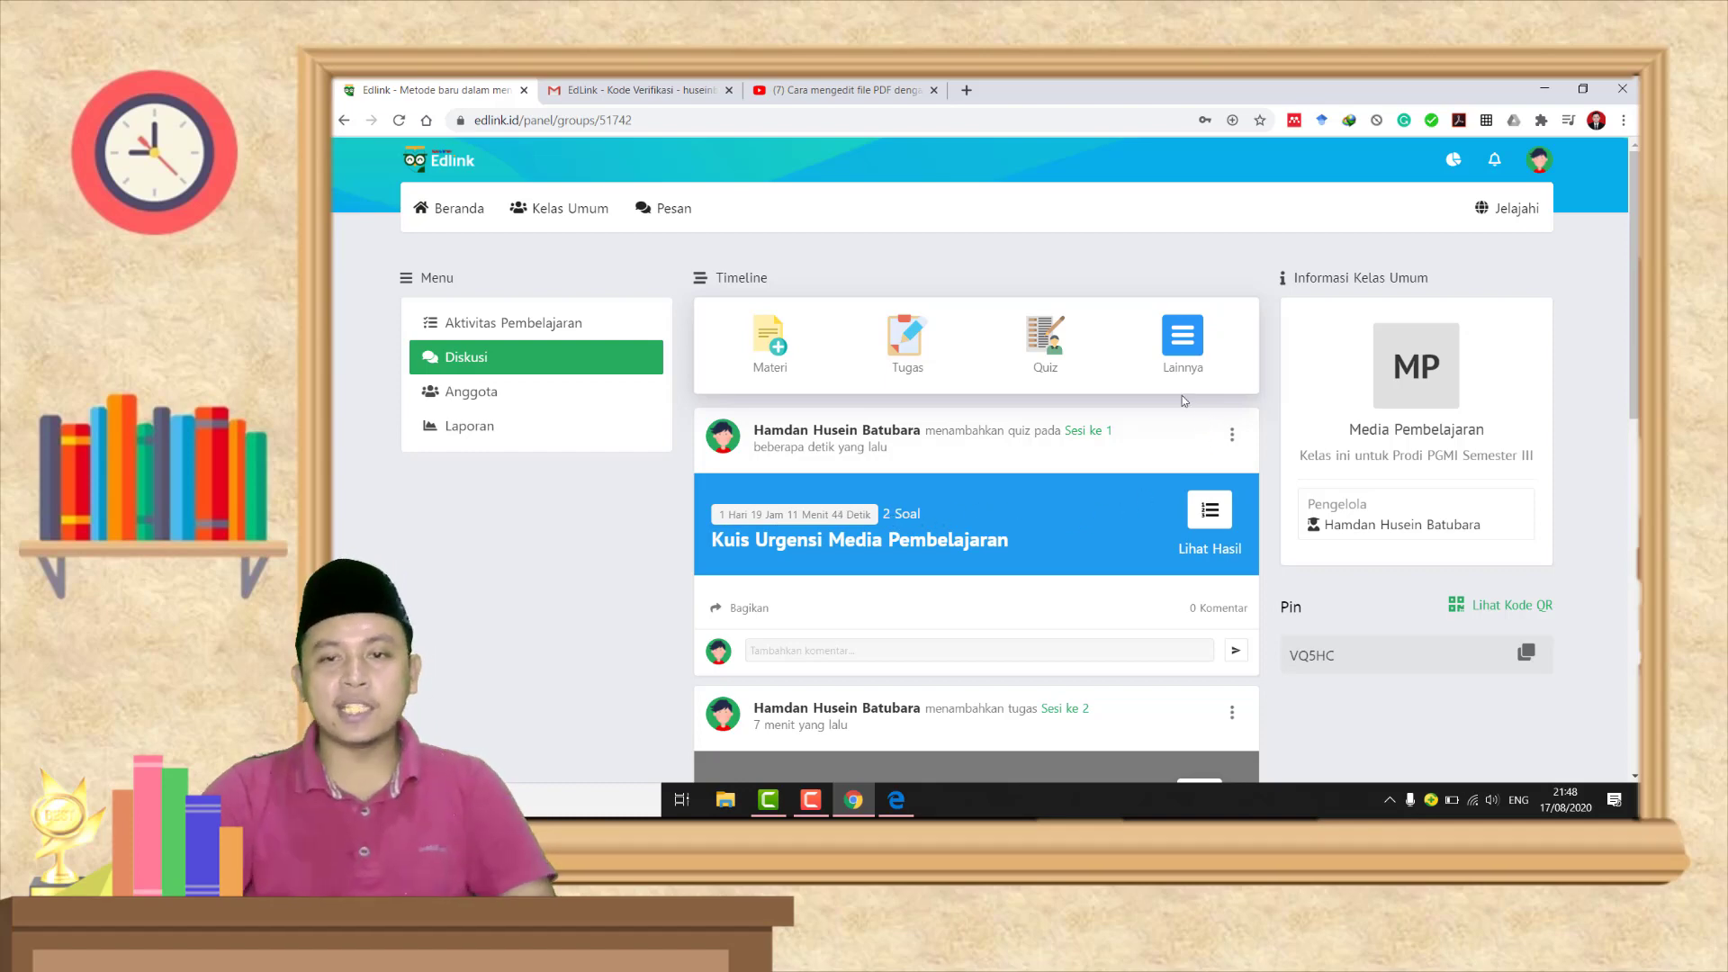
- Create an Info post titled 'Jadwal UTS' without attaching any files
{"action": "left_click", "coordinate": [1196, 367]}
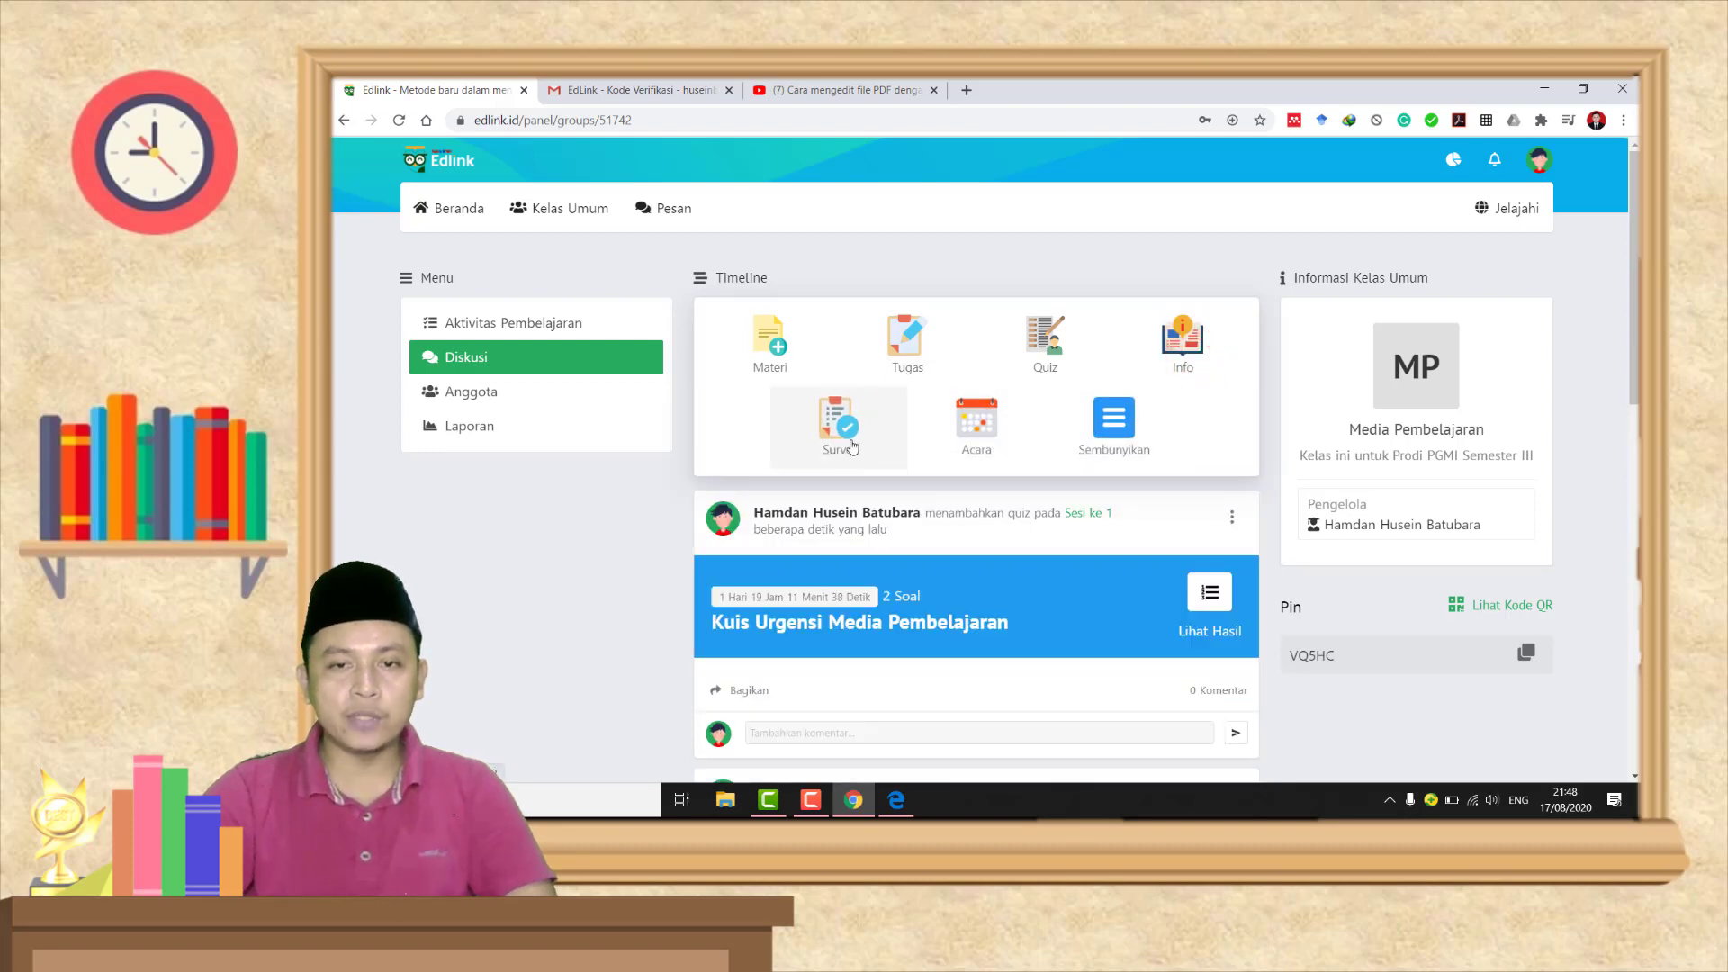
{"action": "left_click", "coordinate": [1211, 354]}
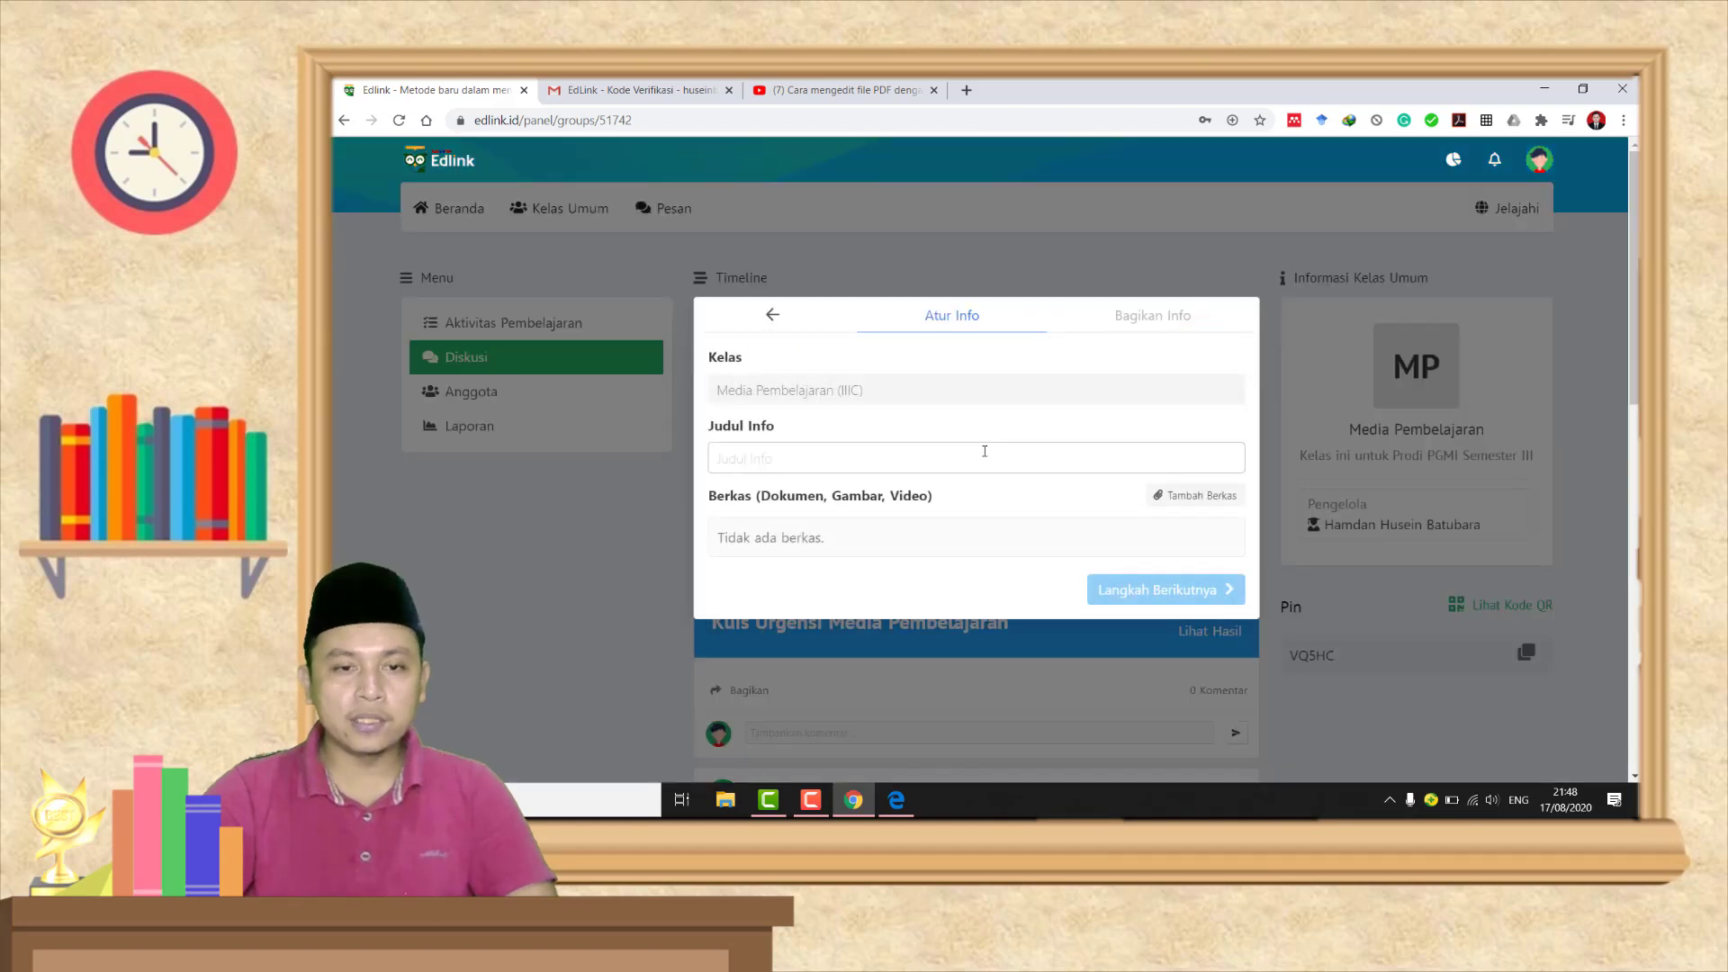
{"action": "left_click", "coordinate": [807, 454]}
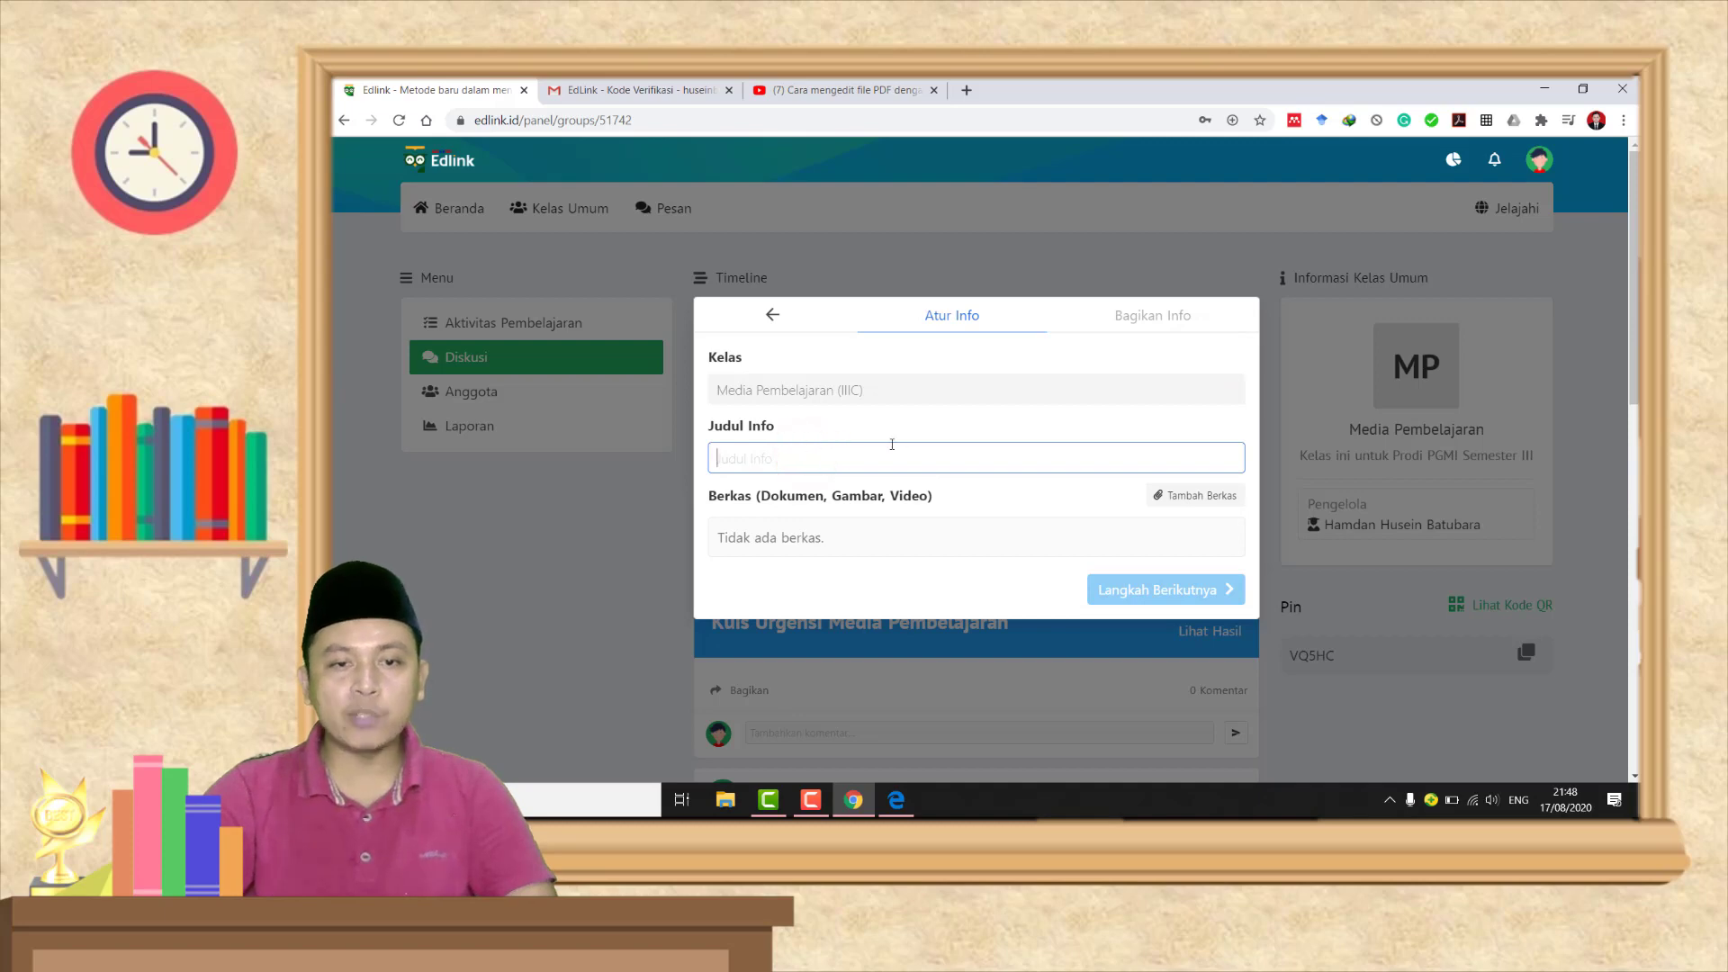
{"action": "left_click", "coordinate": [772, 315]}
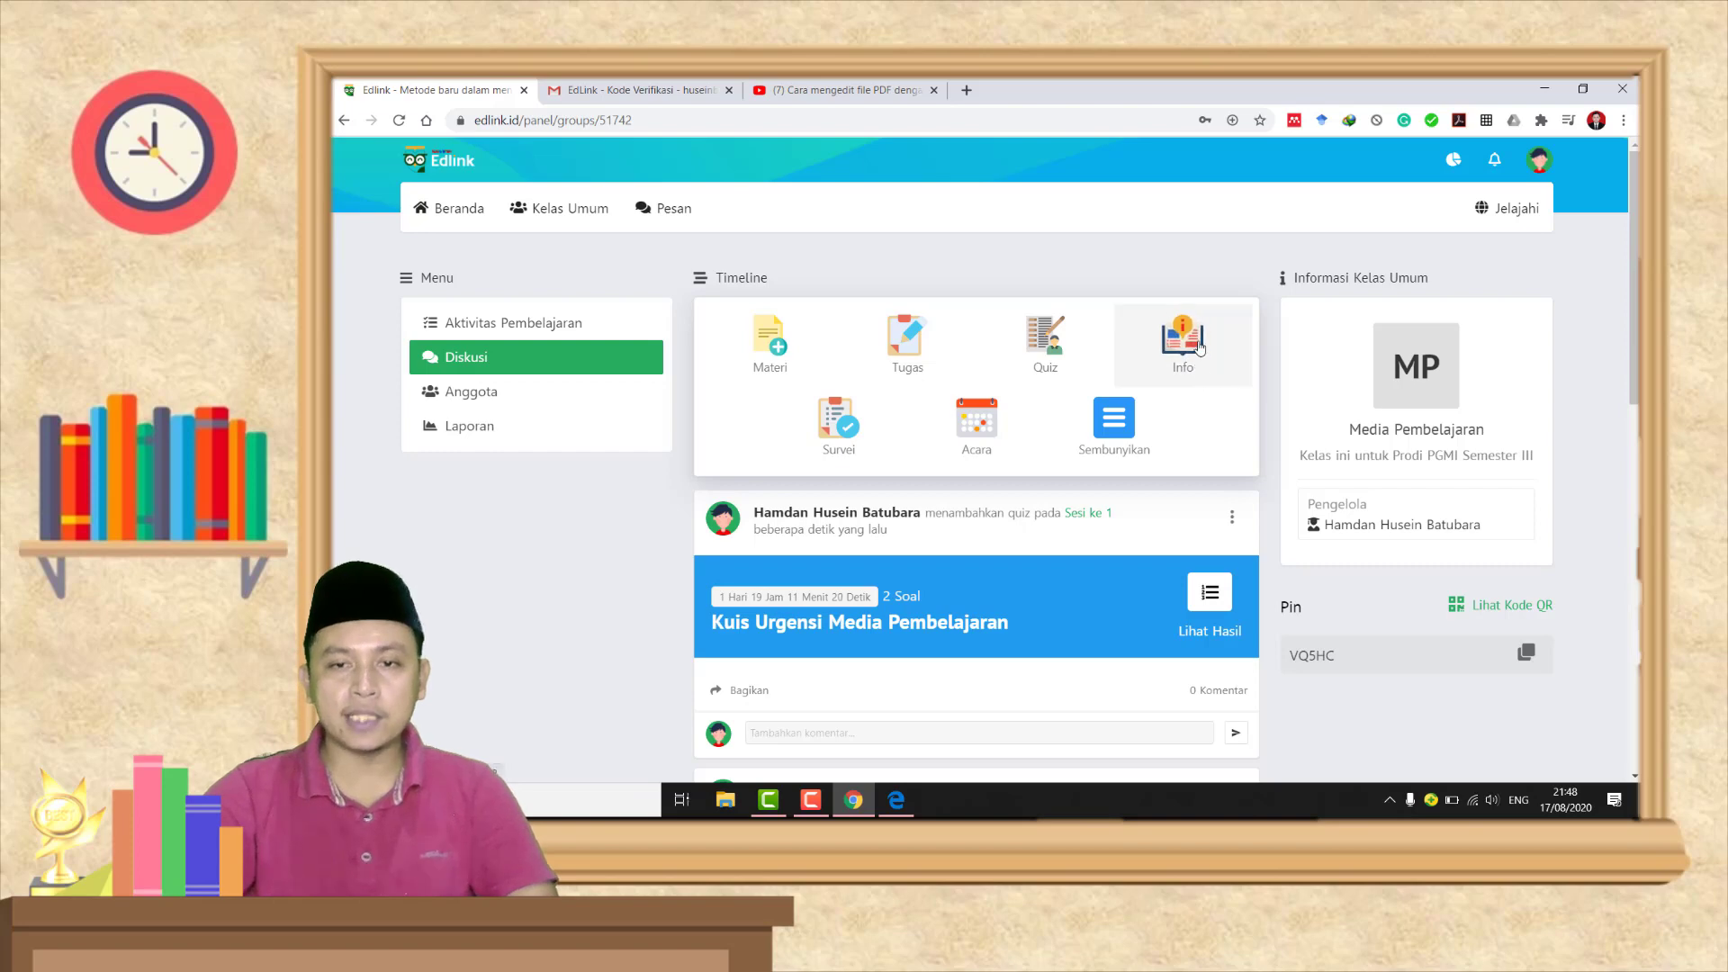
{"action": "left_click", "coordinate": [1199, 347]}
{"action": "left_click", "coordinate": [795, 461]}
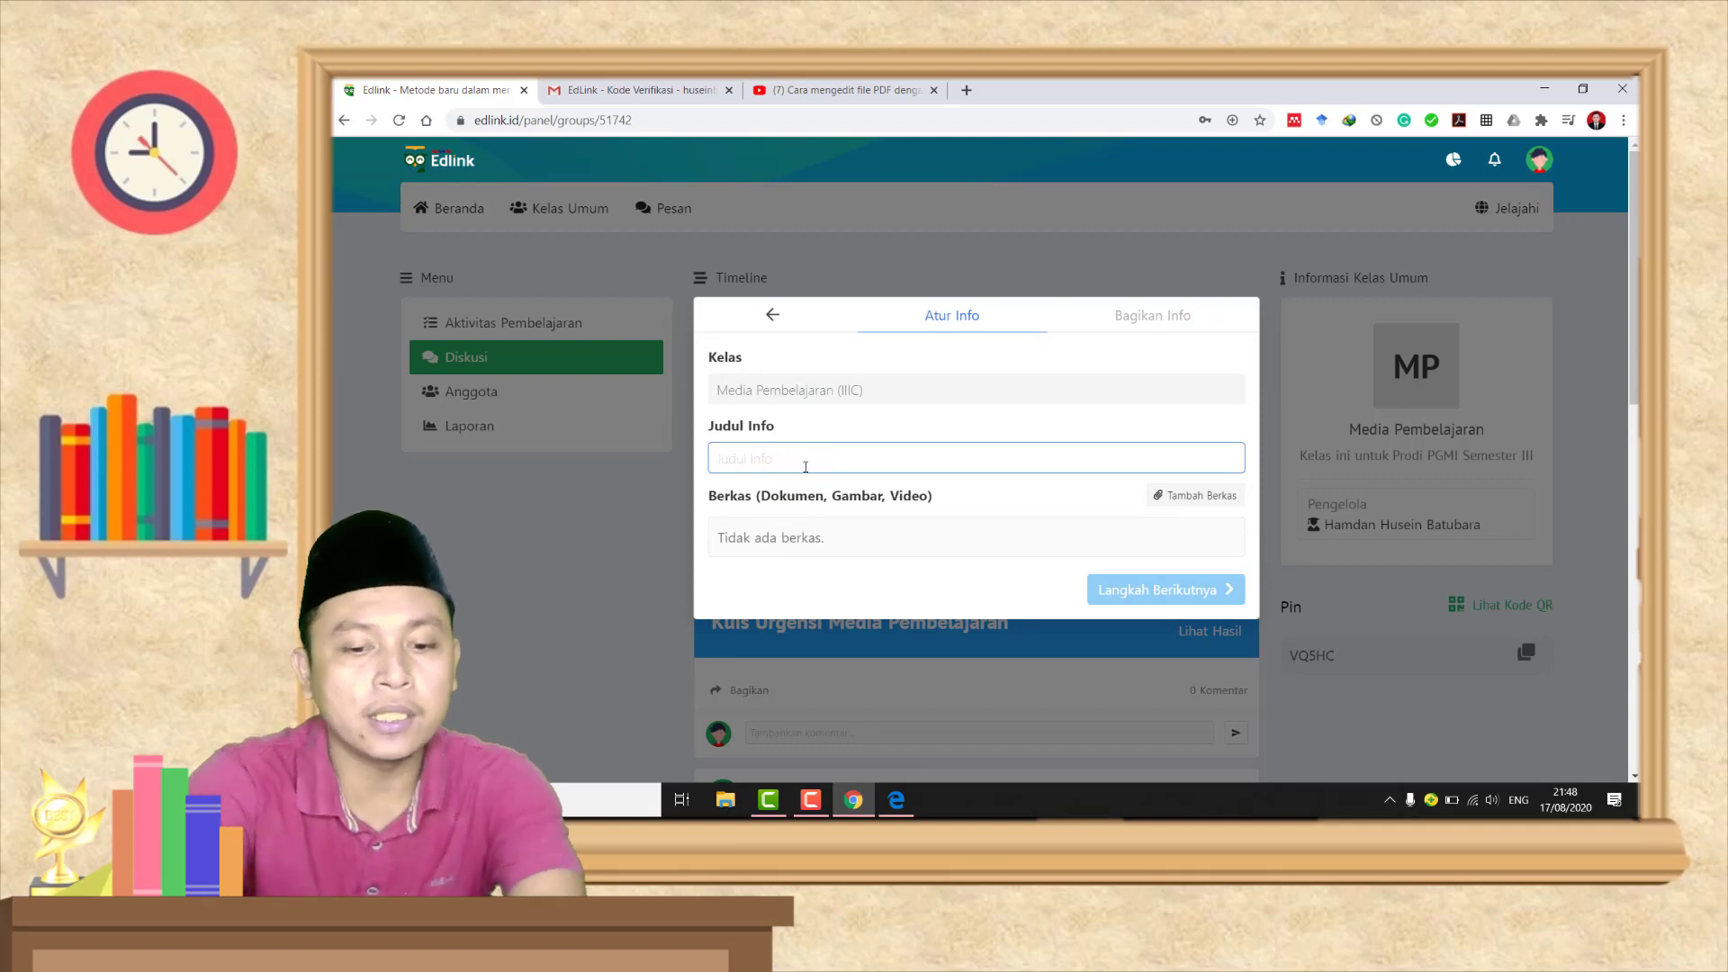
{"action": "type", "text": "Jadwal "}
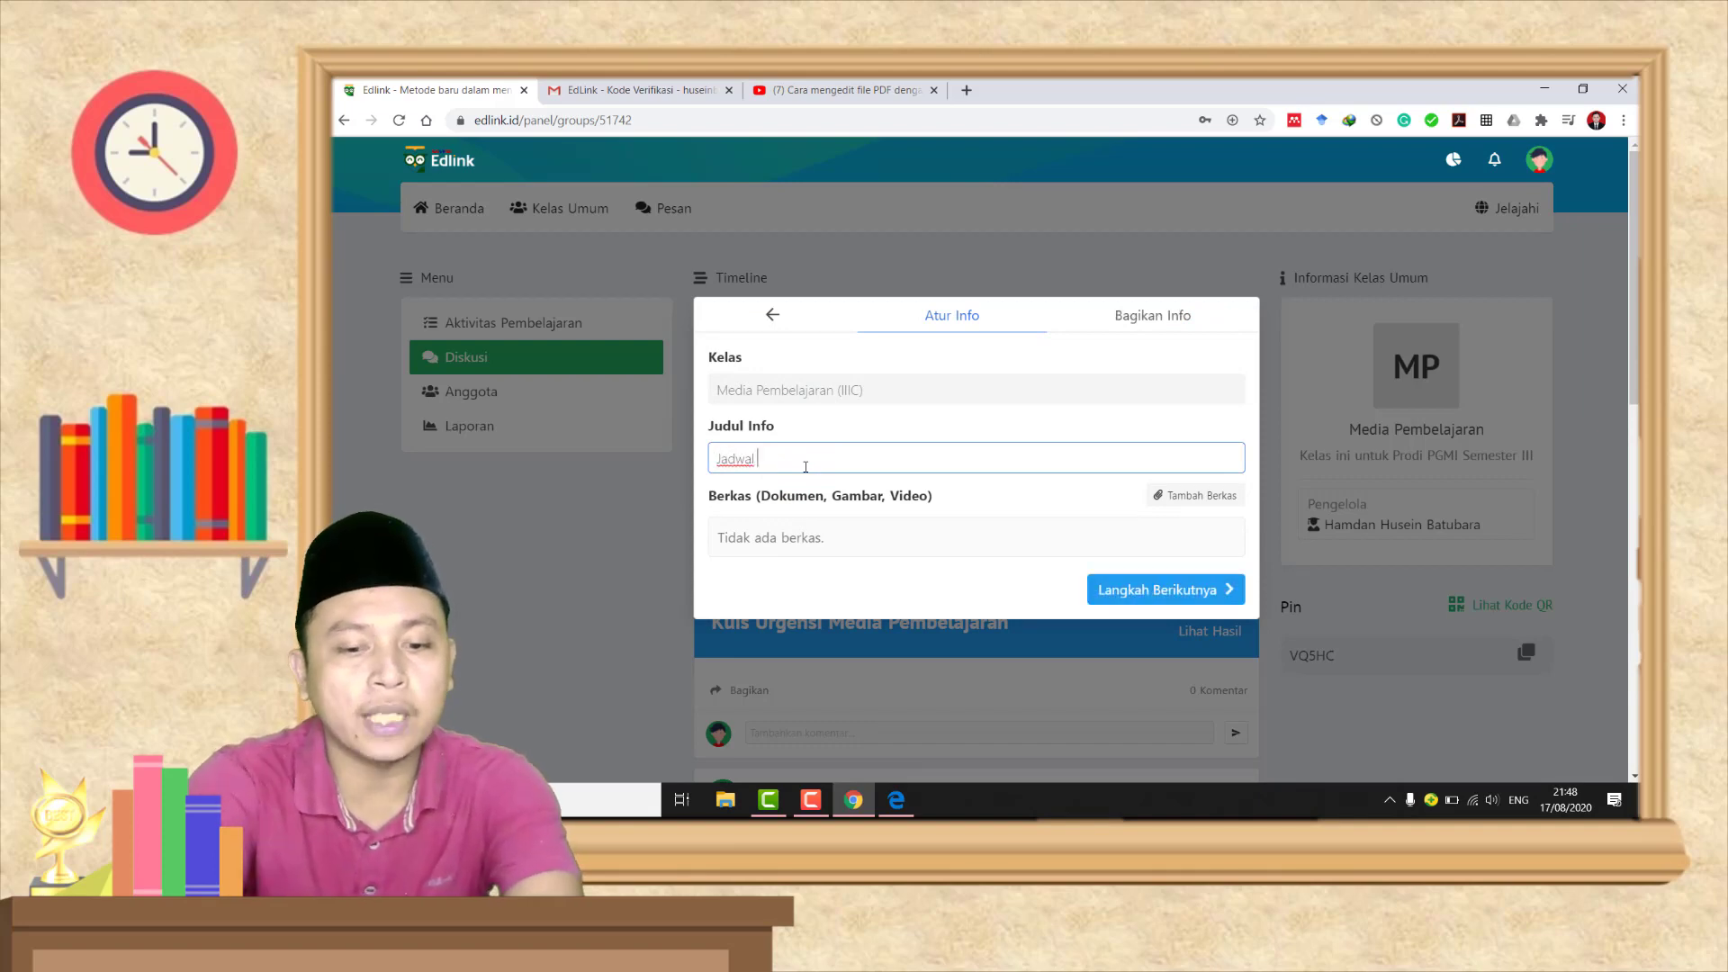
{"action": "type", "text": "UTS"}
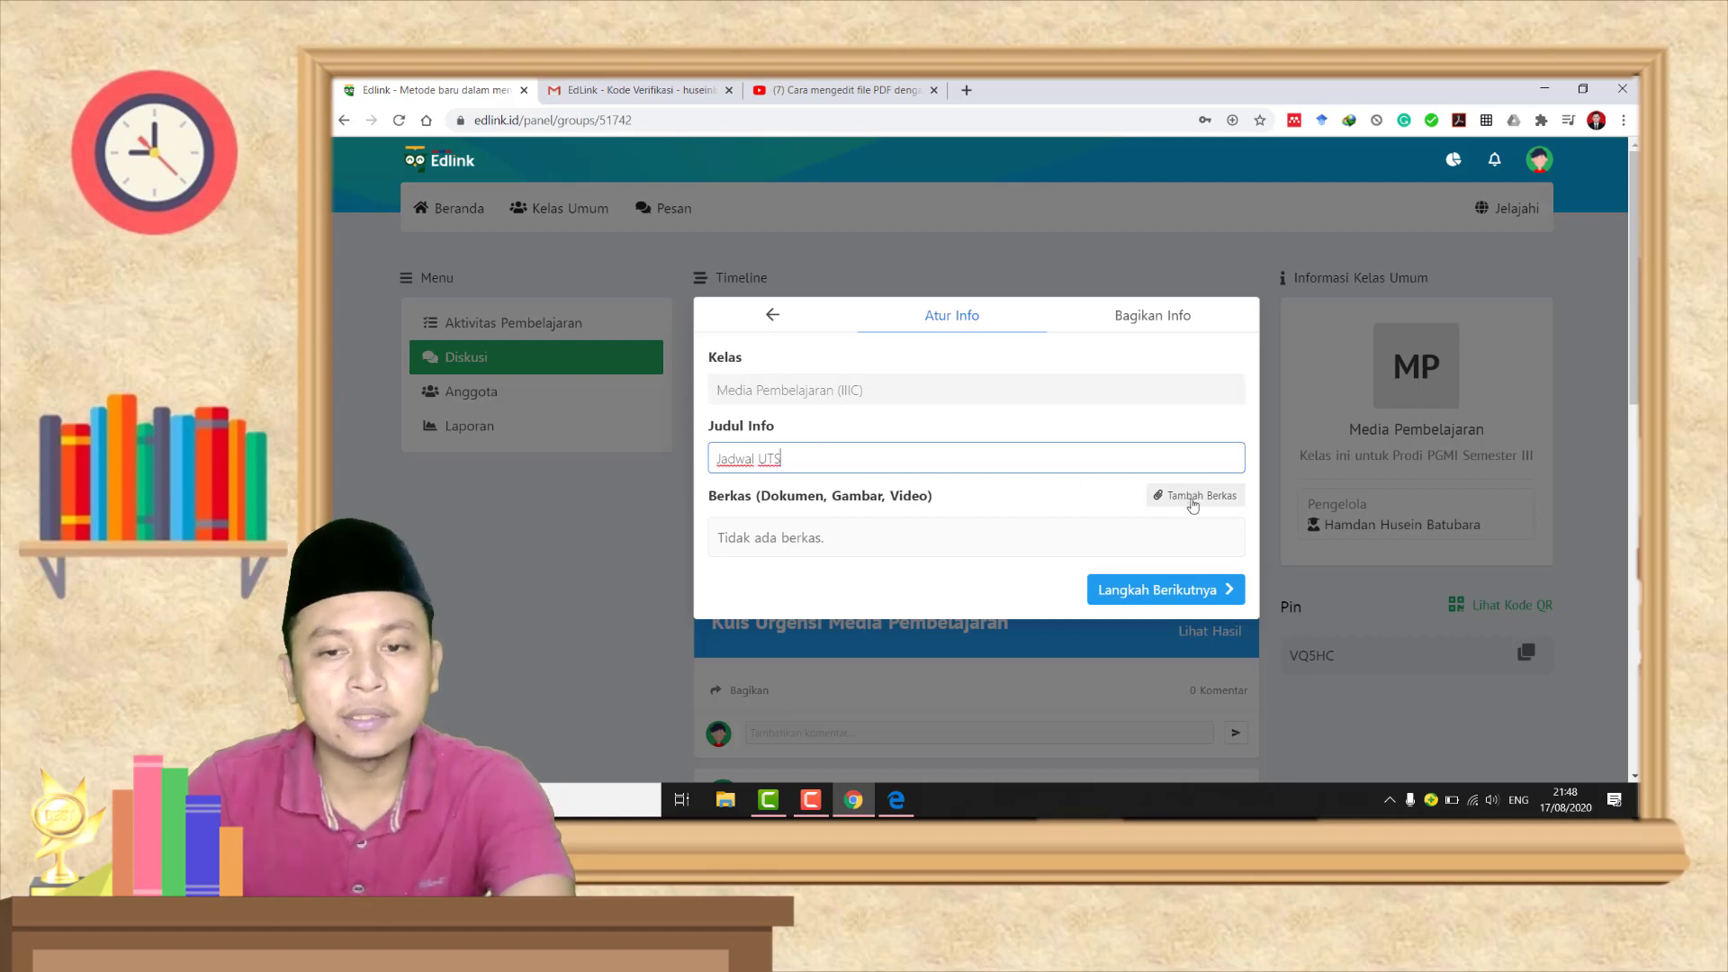
{"action": "left_click", "coordinate": [1182, 498]}
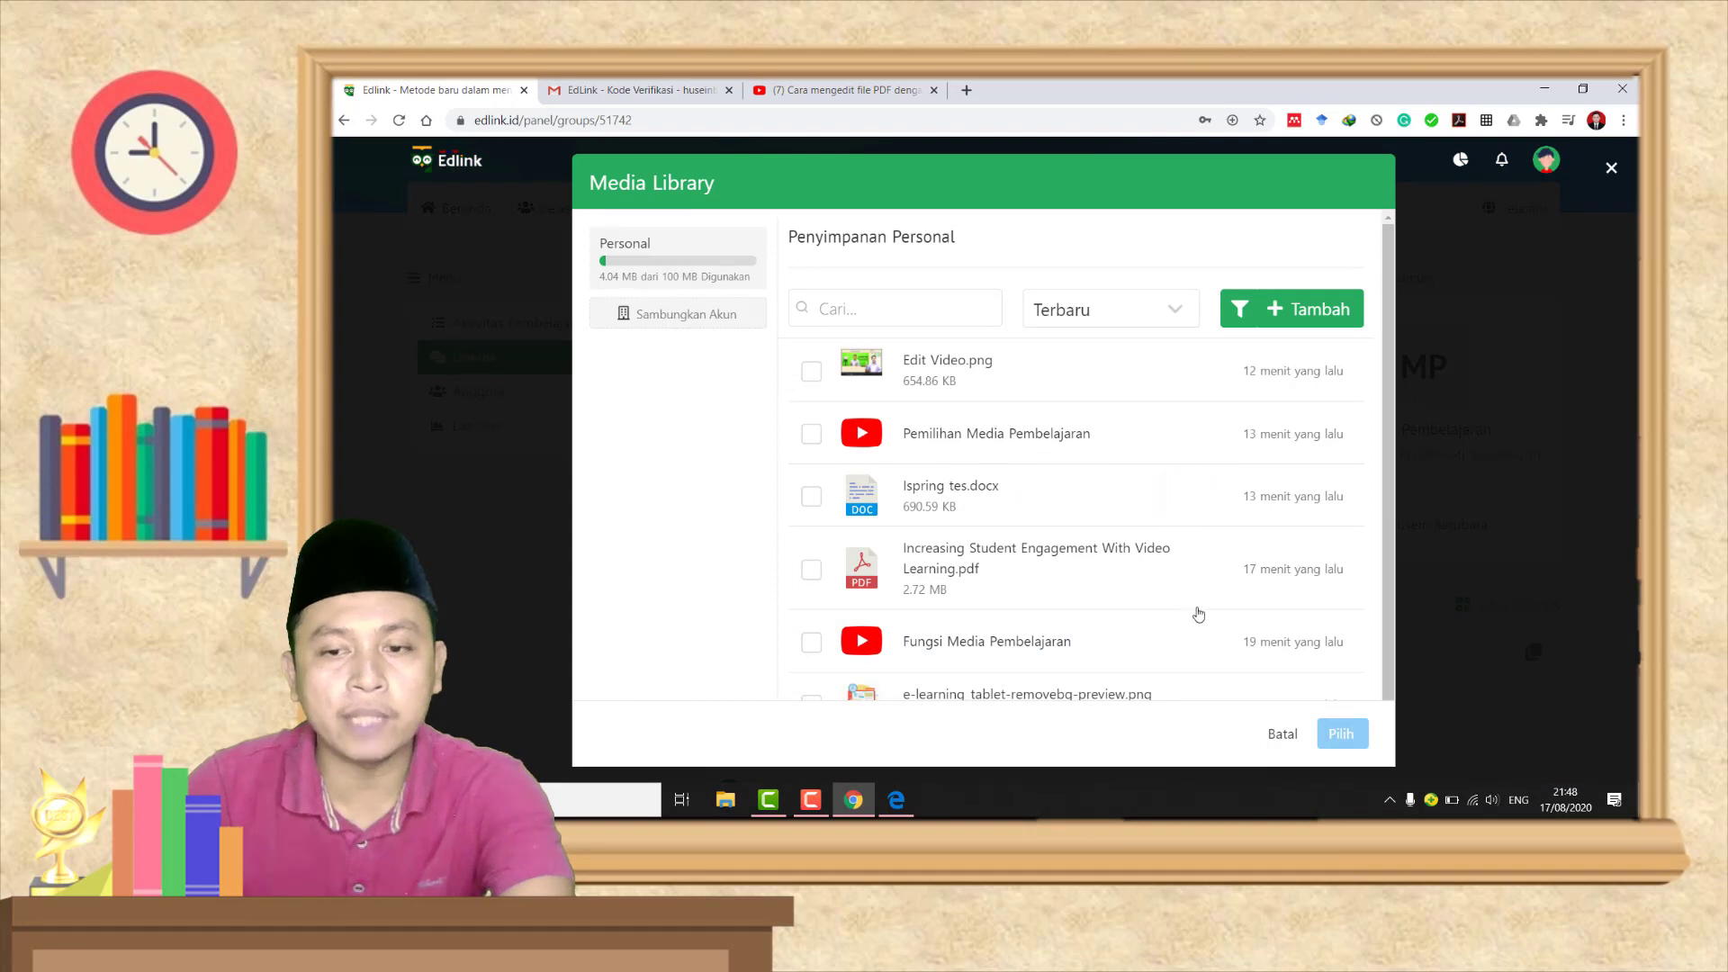
{"action": "left_click", "coordinate": [1269, 734]}
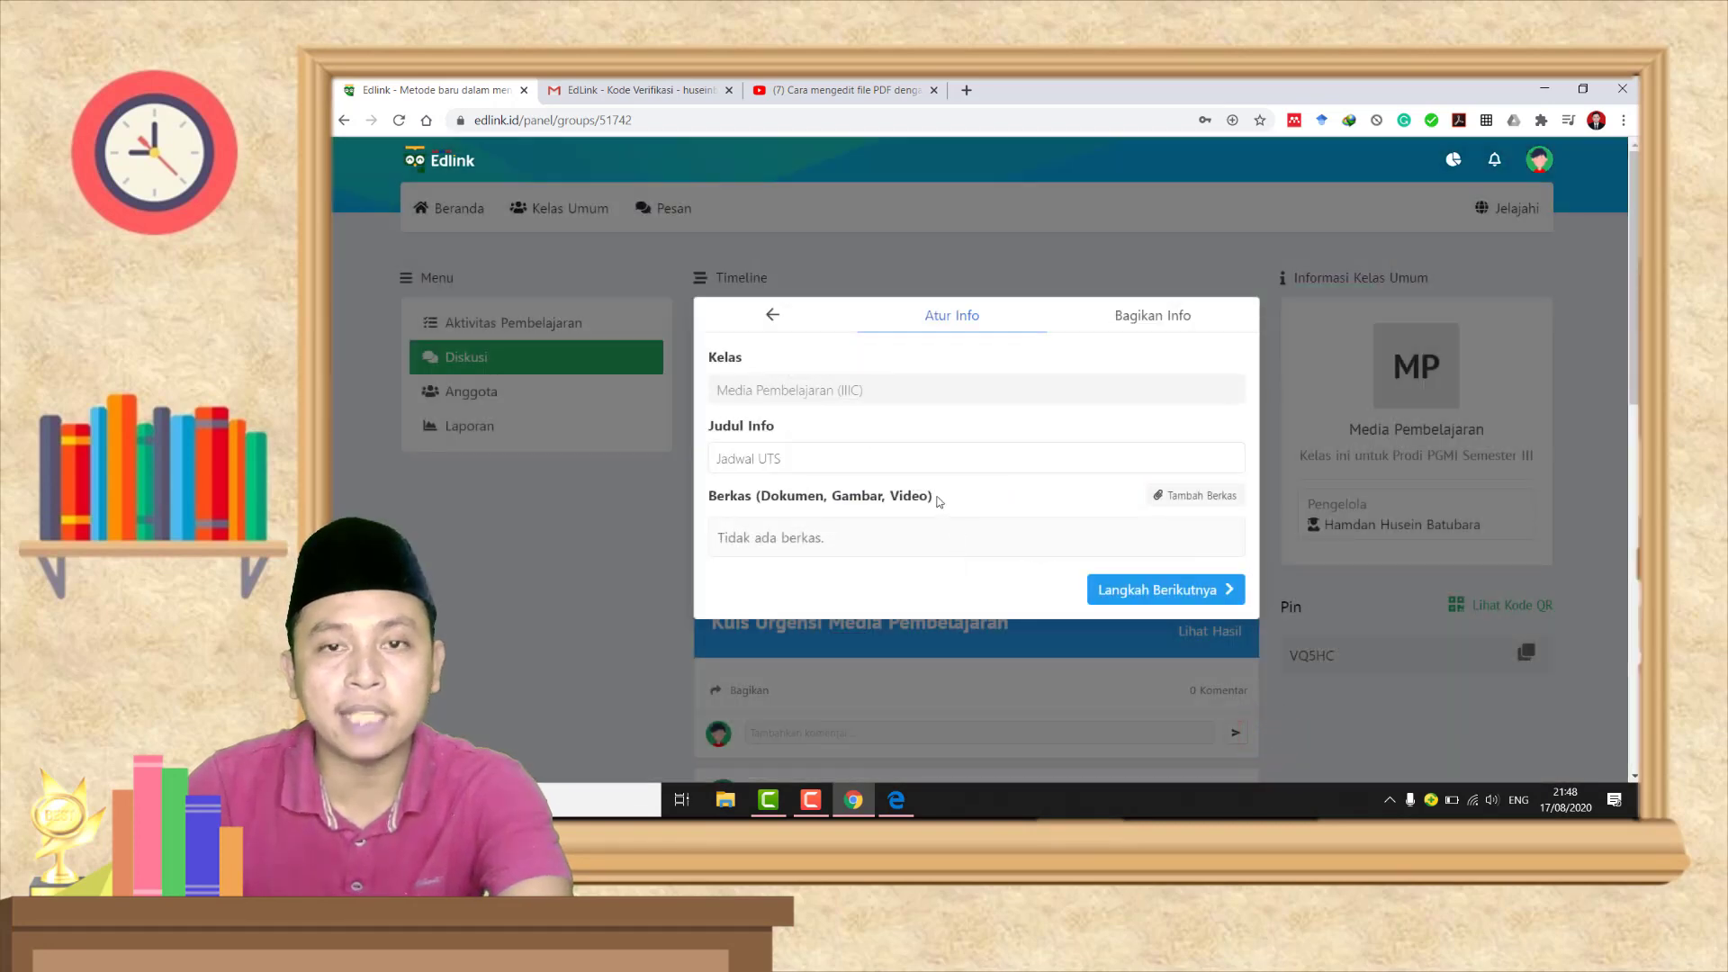
- Write the note 'Jadwal UTS diundur ke tanggal 6 September 2020' and publish the info now
{"action": "left_click", "coordinate": [1166, 597]}
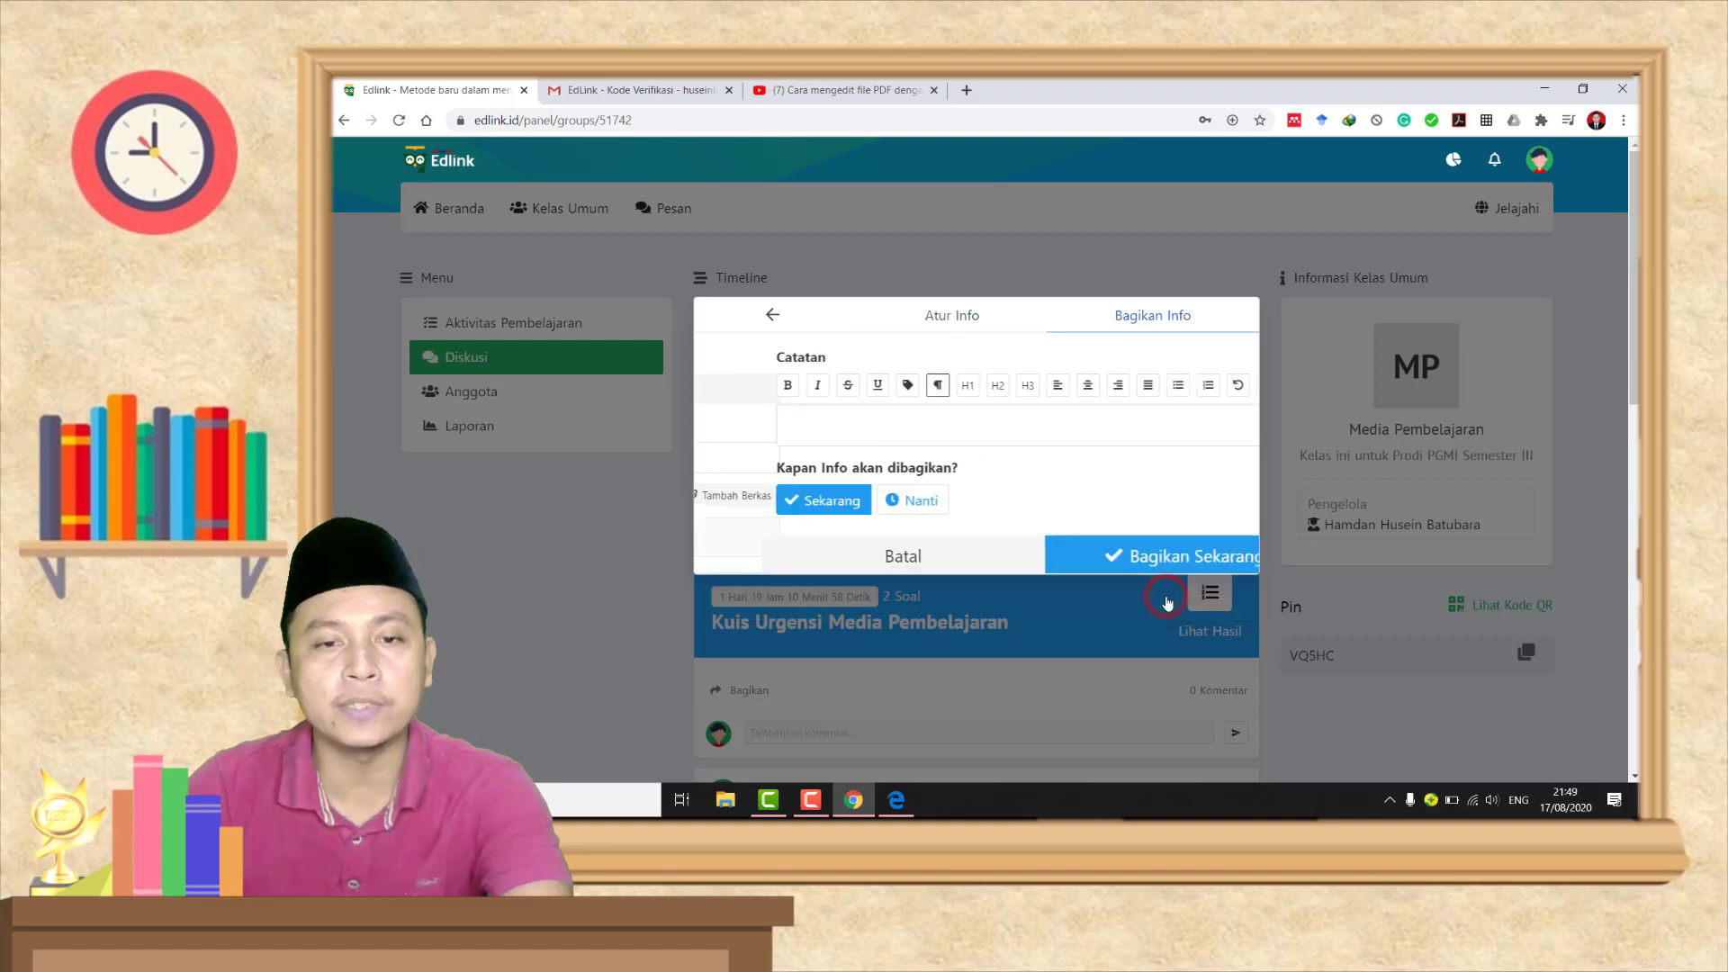
{"action": "left_click", "coordinate": [735, 426]}
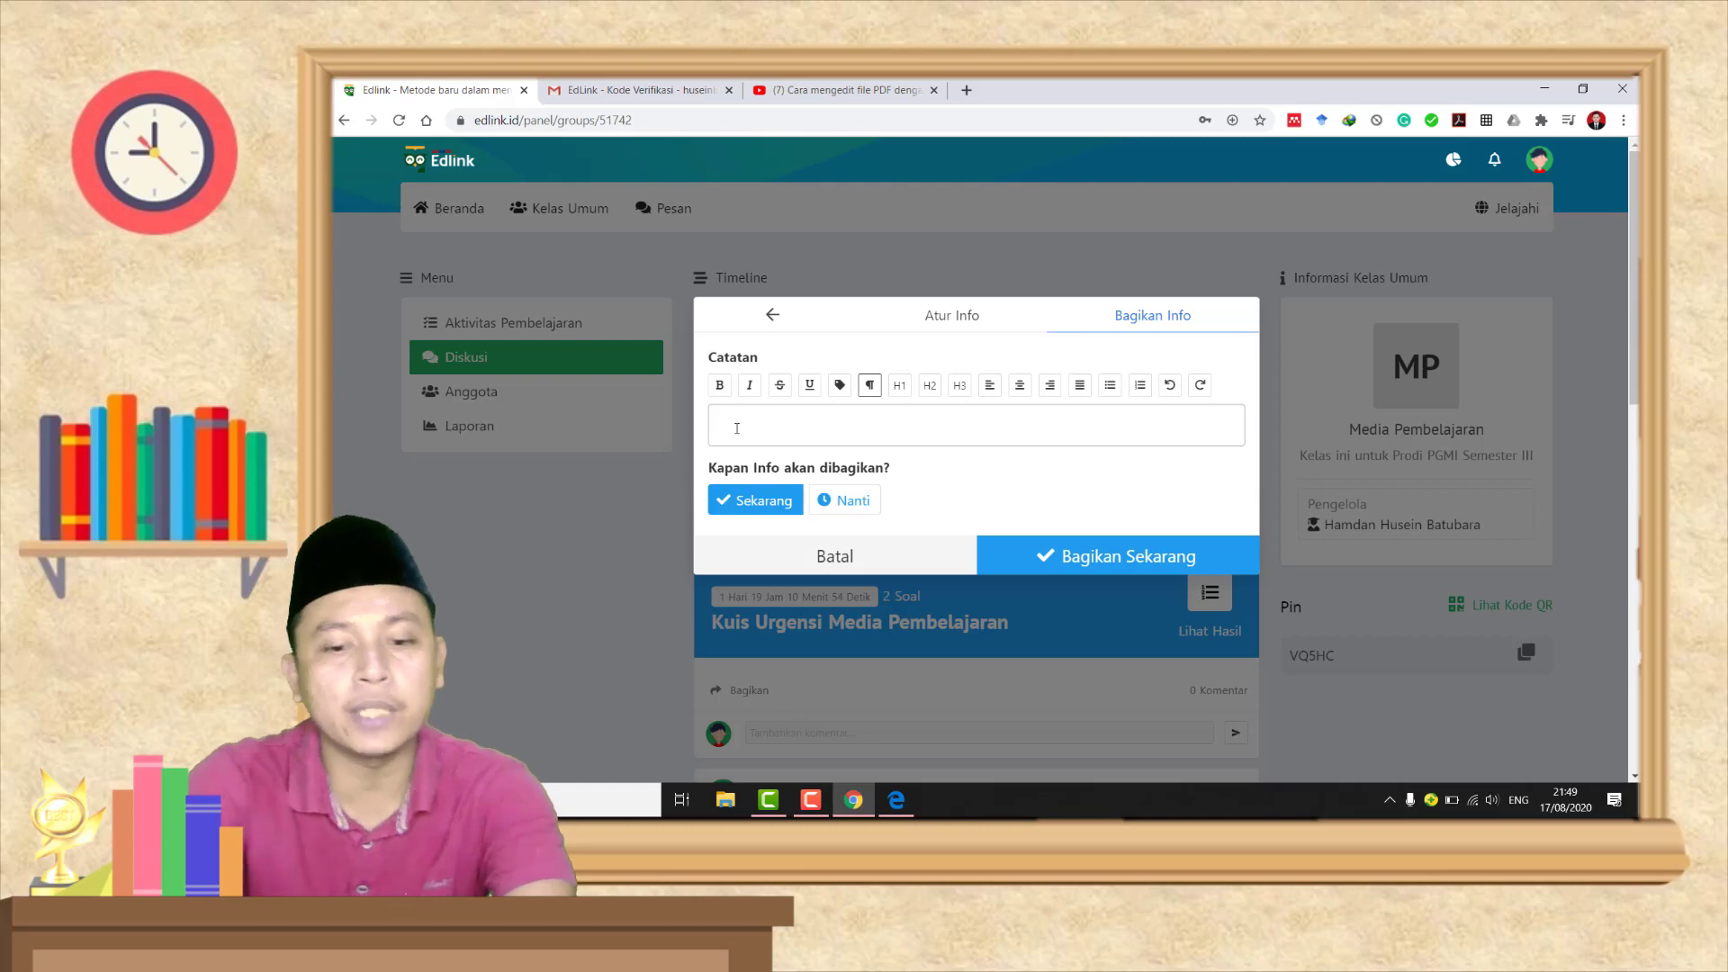
{"action": "type", "text": "Jadwal UTS"}
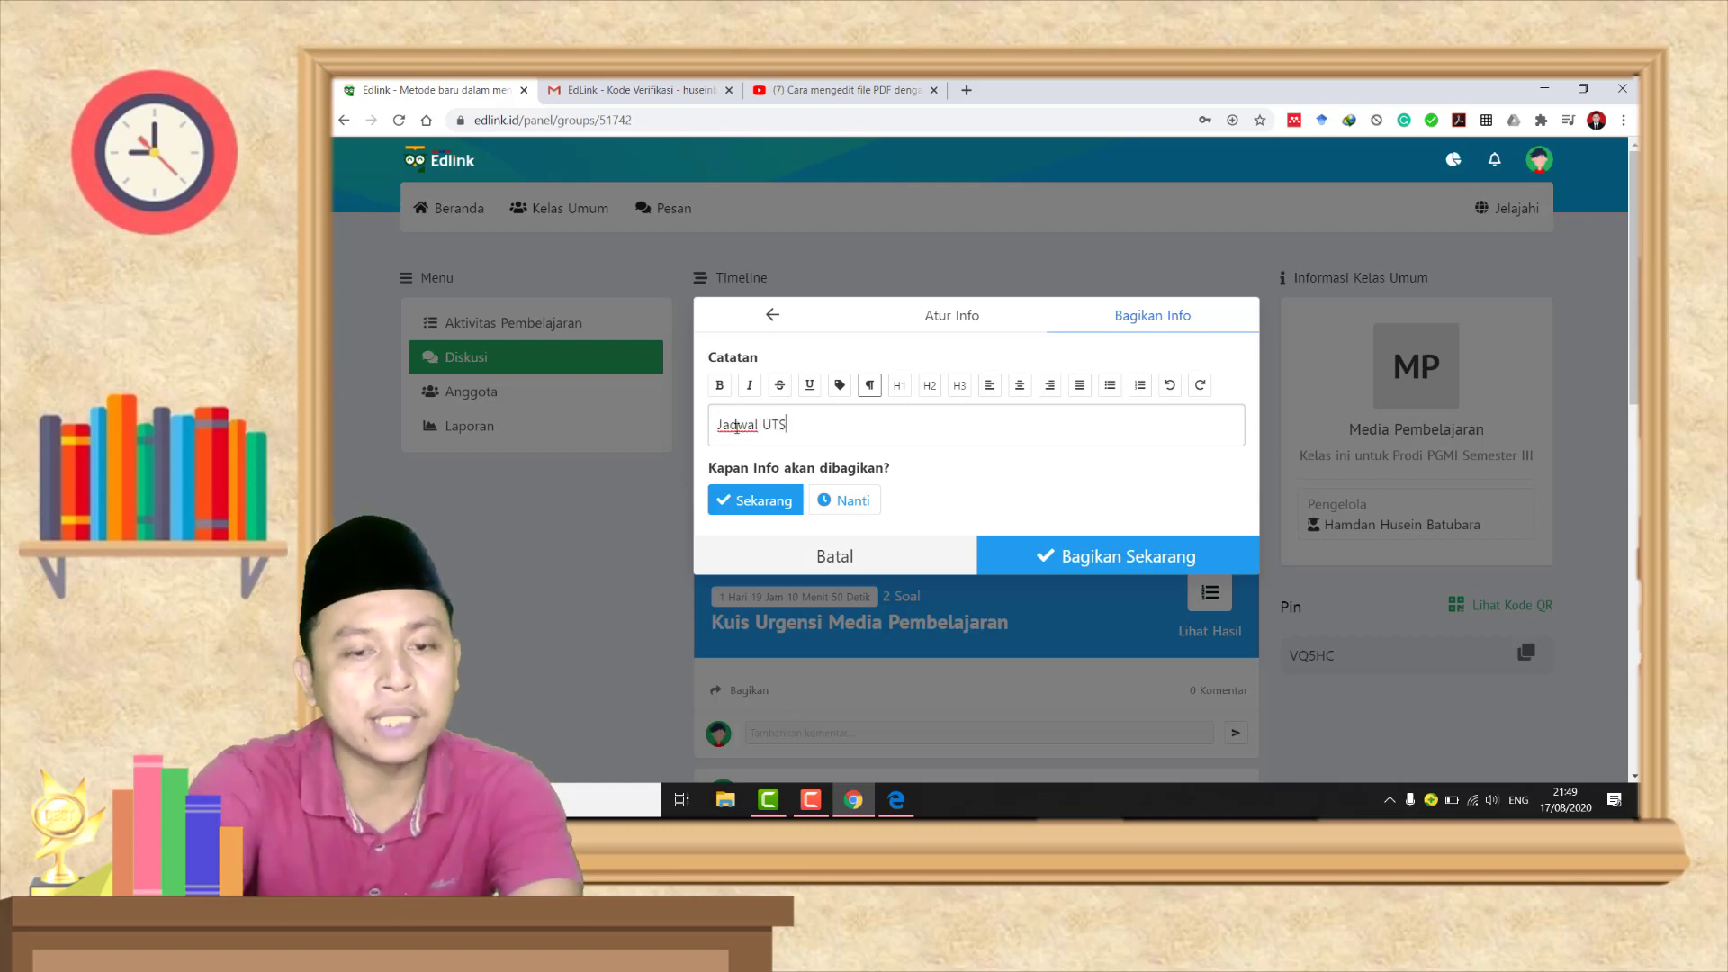
{"action": "type", "text": " diundur ke"}
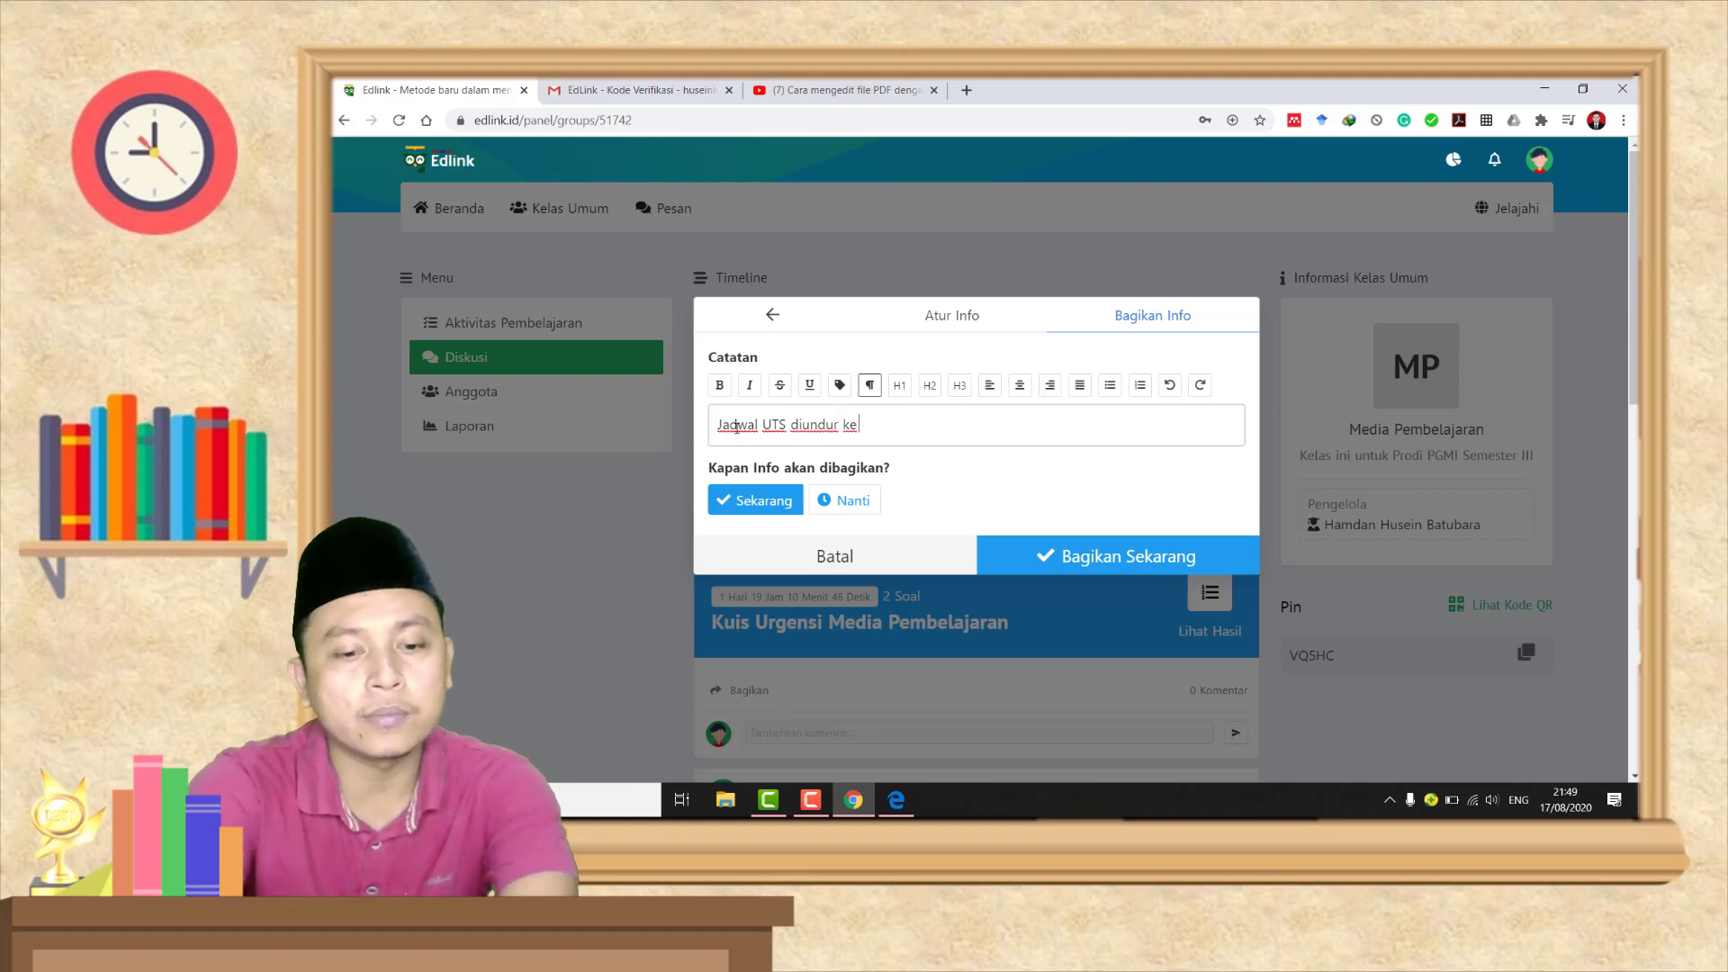
{"action": "type", "text": " tanggal "}
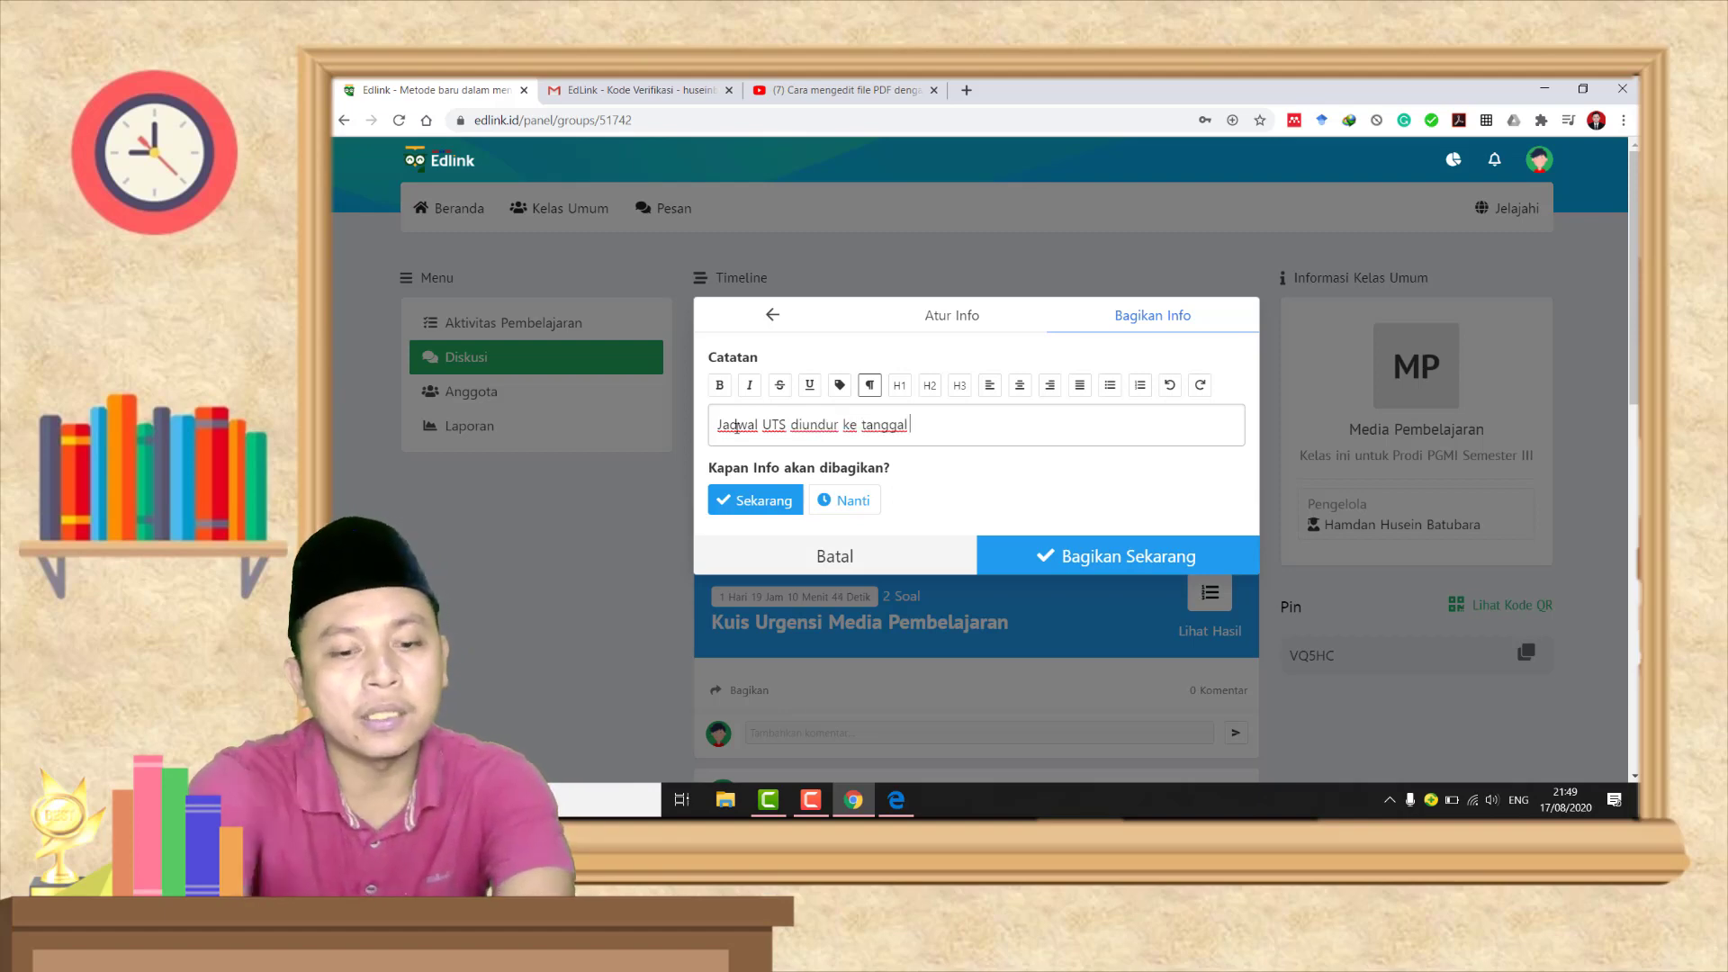
{"action": "type", "text": "6 Sep"}
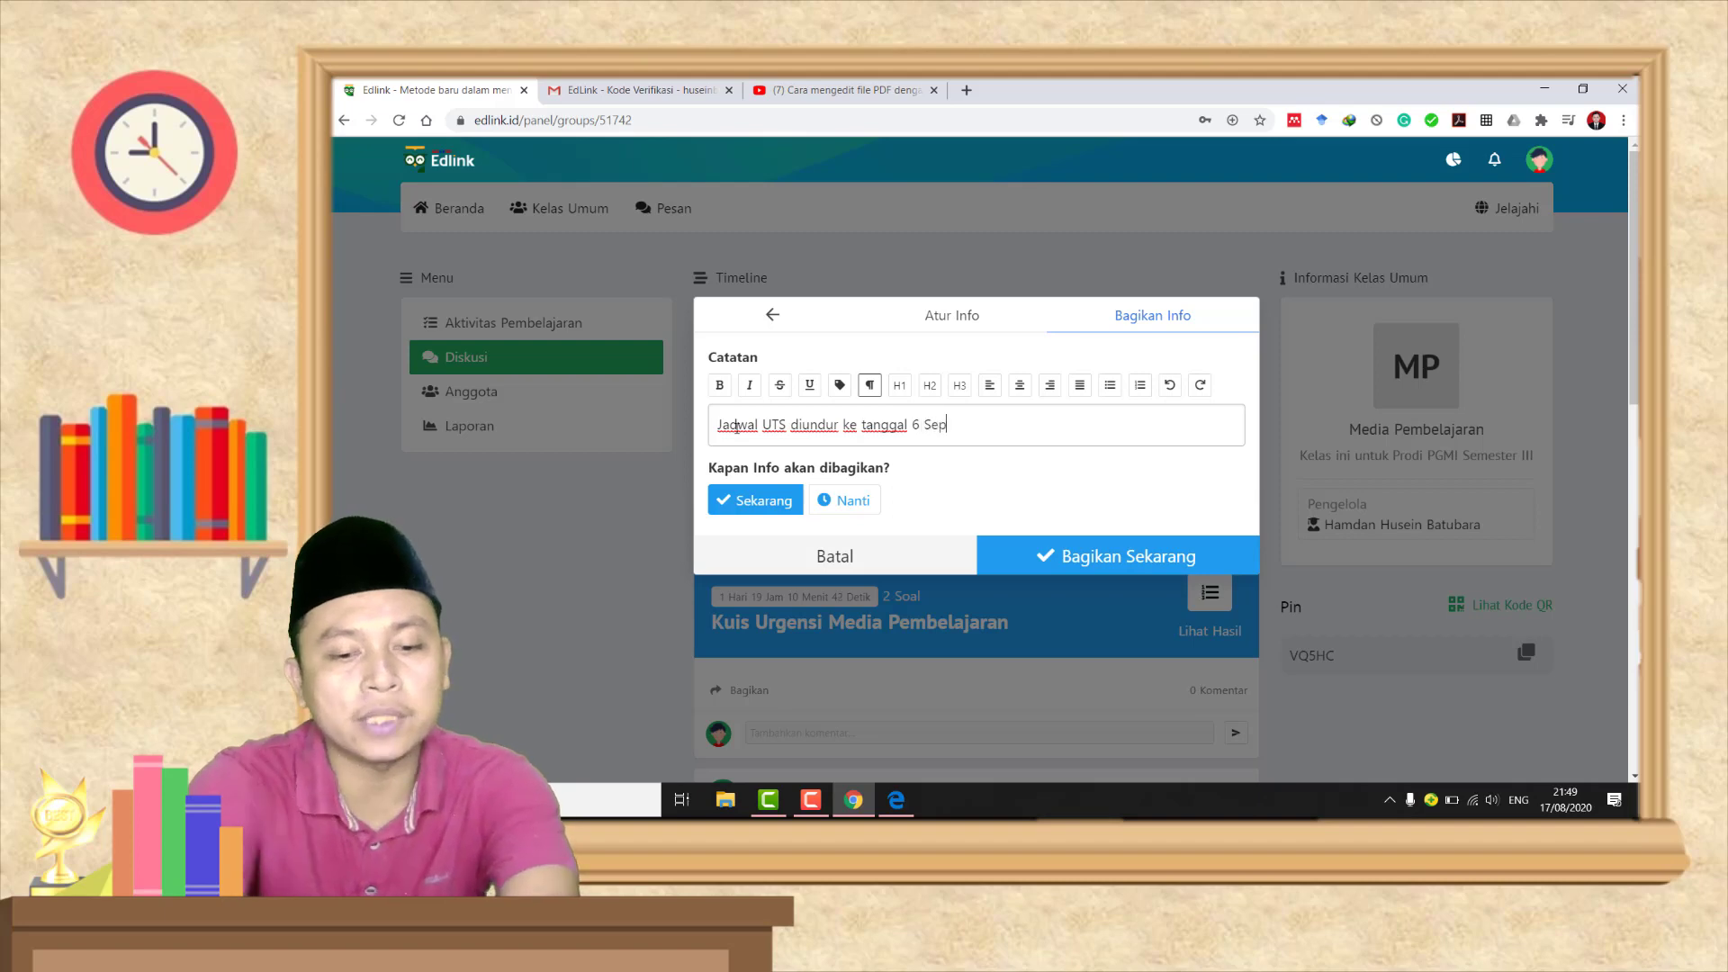
{"action": "type", "text": "tember 2020"}
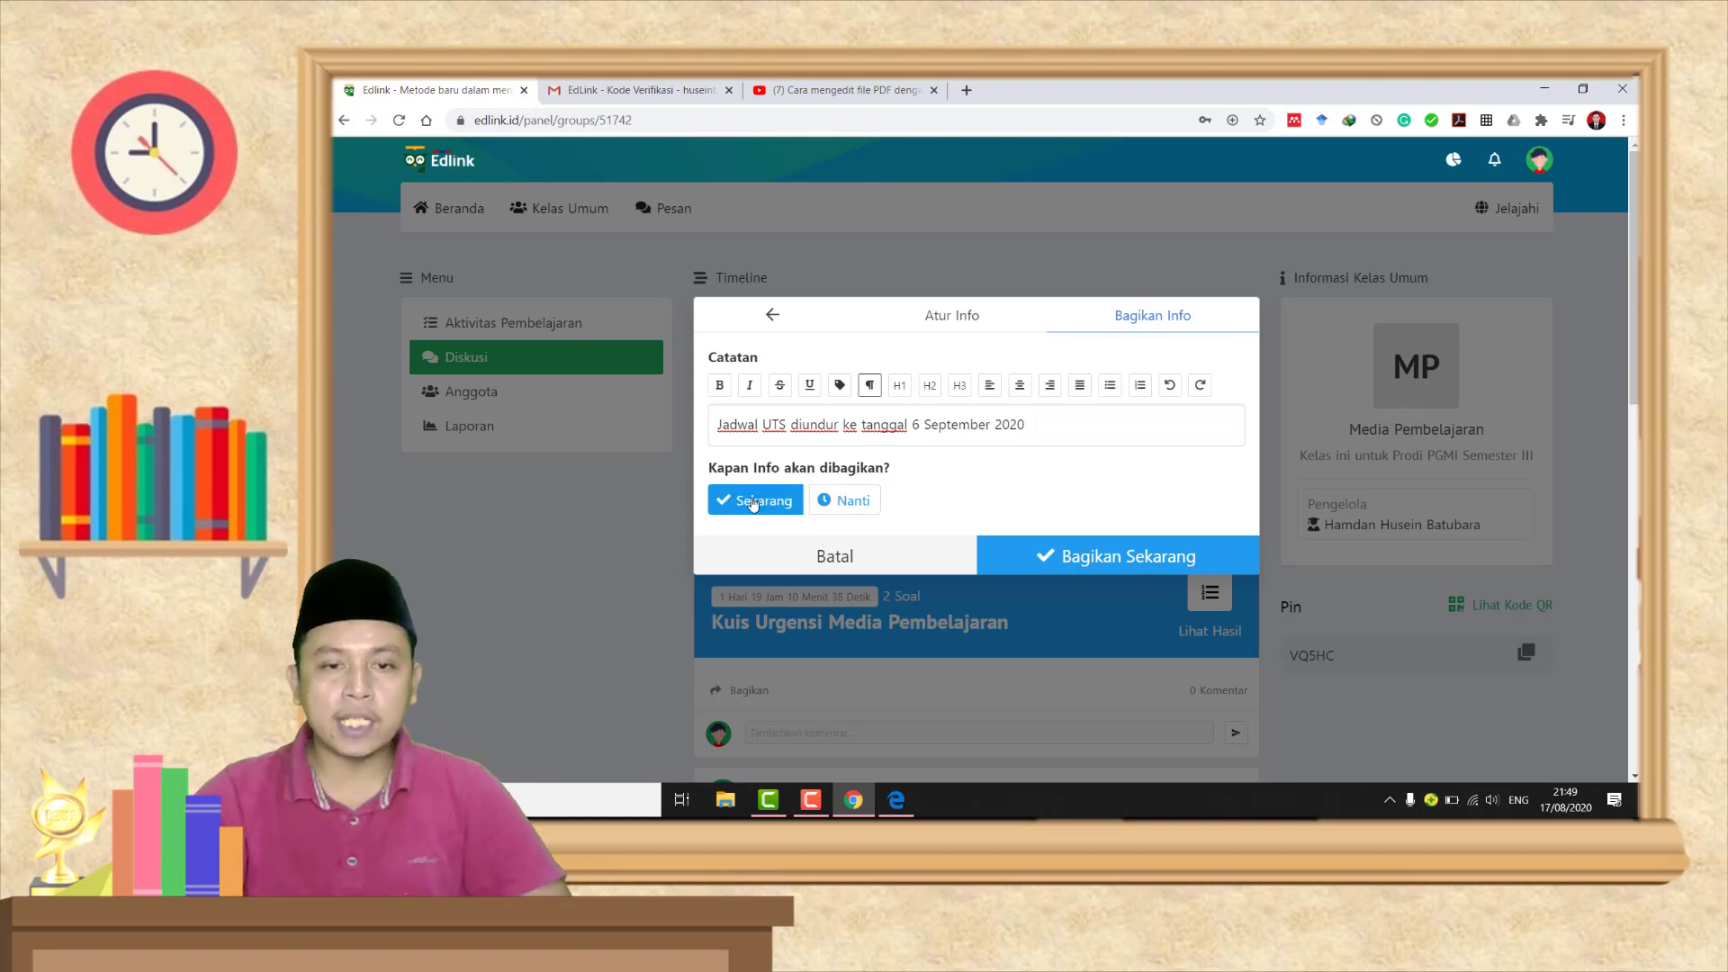
{"action": "left_click", "coordinate": [1121, 565]}
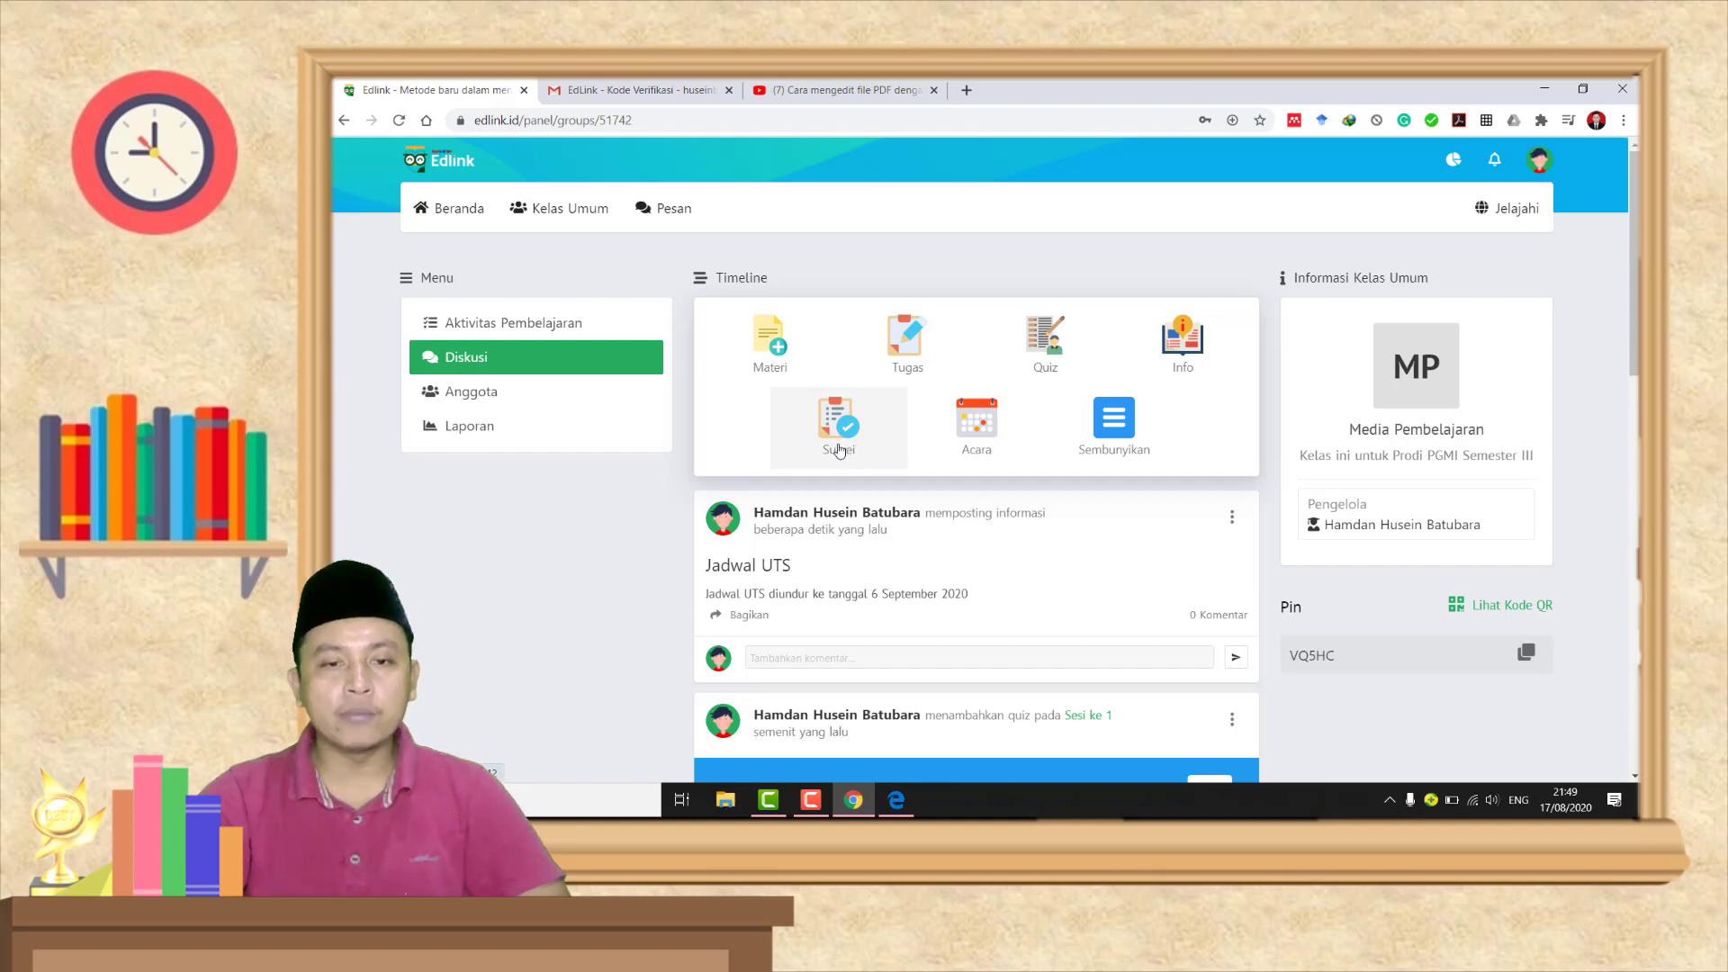
- Start a survey titled 'Kualitas Video Pembelajaran' with first options Sangat Baik and Baik
{"action": "left_click", "coordinate": [840, 448]}
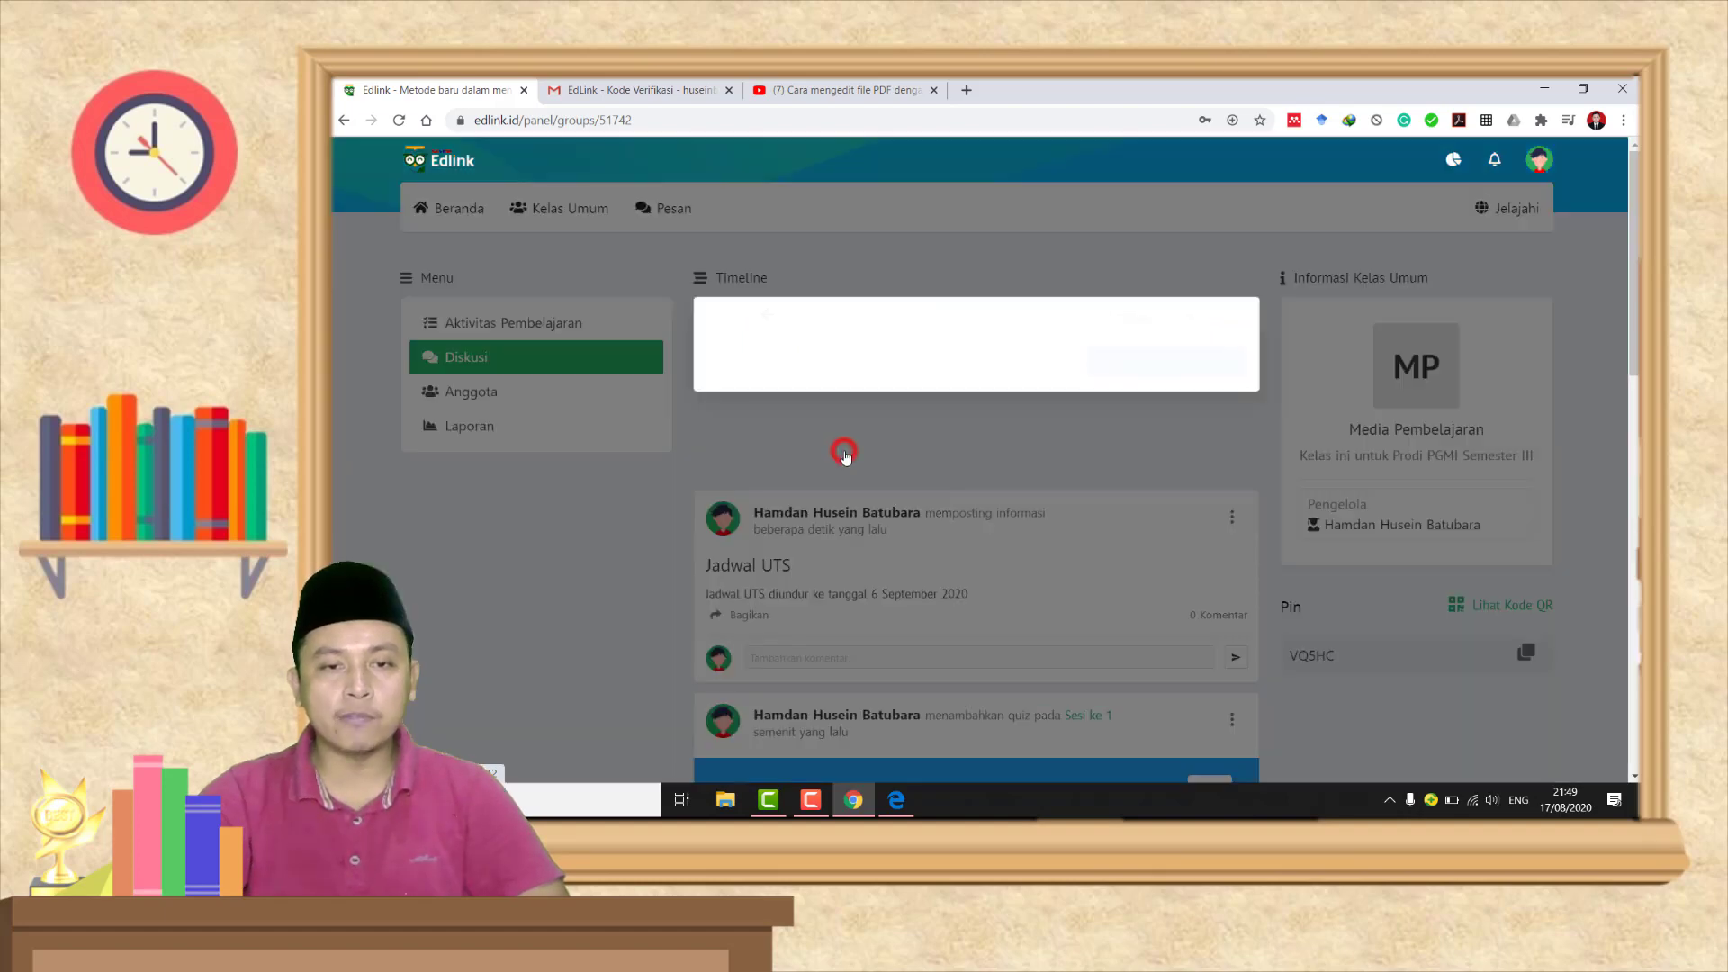
{"action": "left_click", "coordinate": [810, 456]}
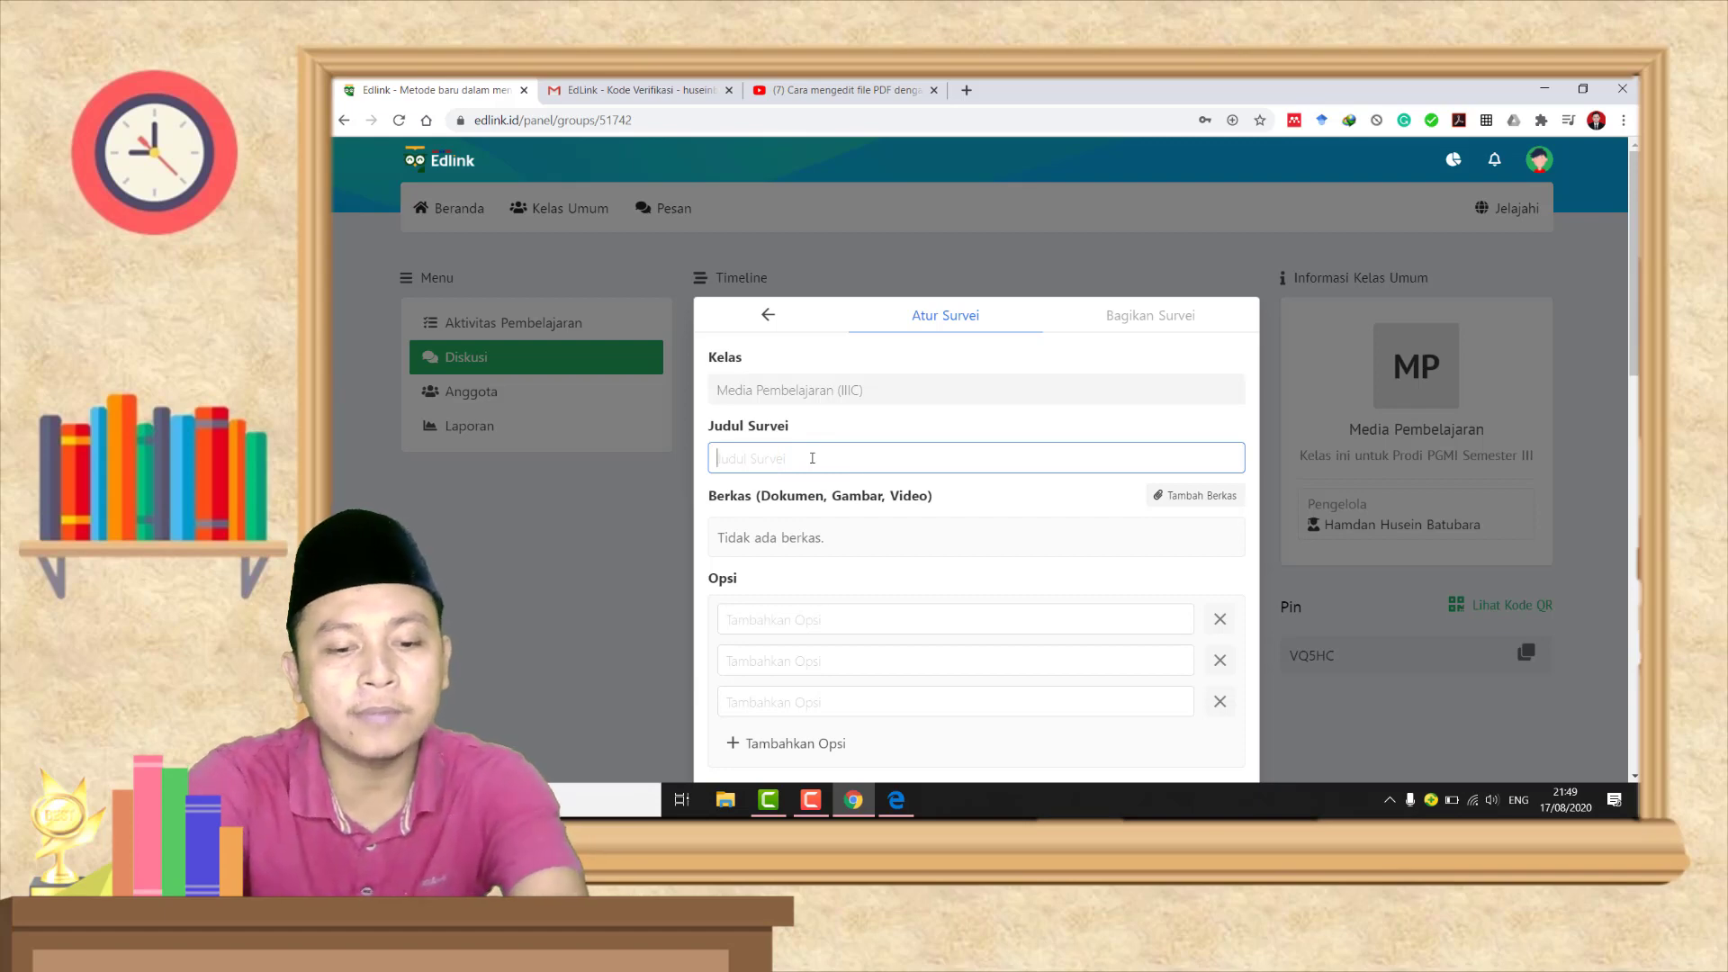
{"action": "type", "text": "Kualitas Video Pembelajaran"}
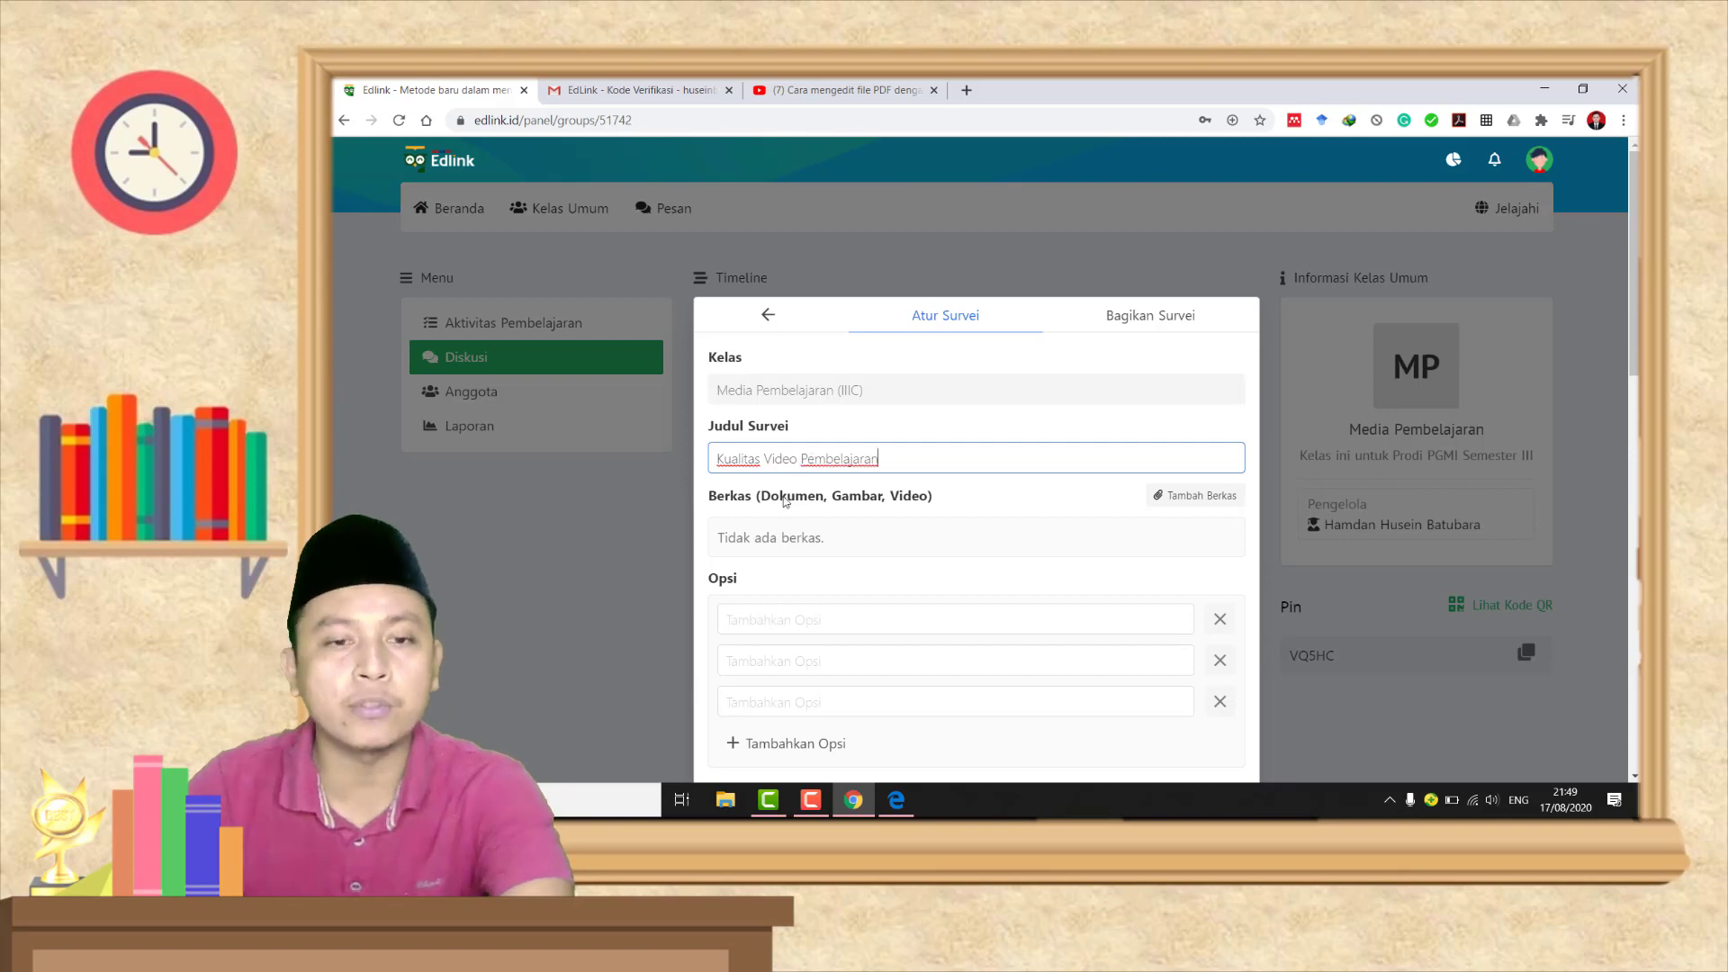
{"action": "left_click", "coordinate": [830, 621]}
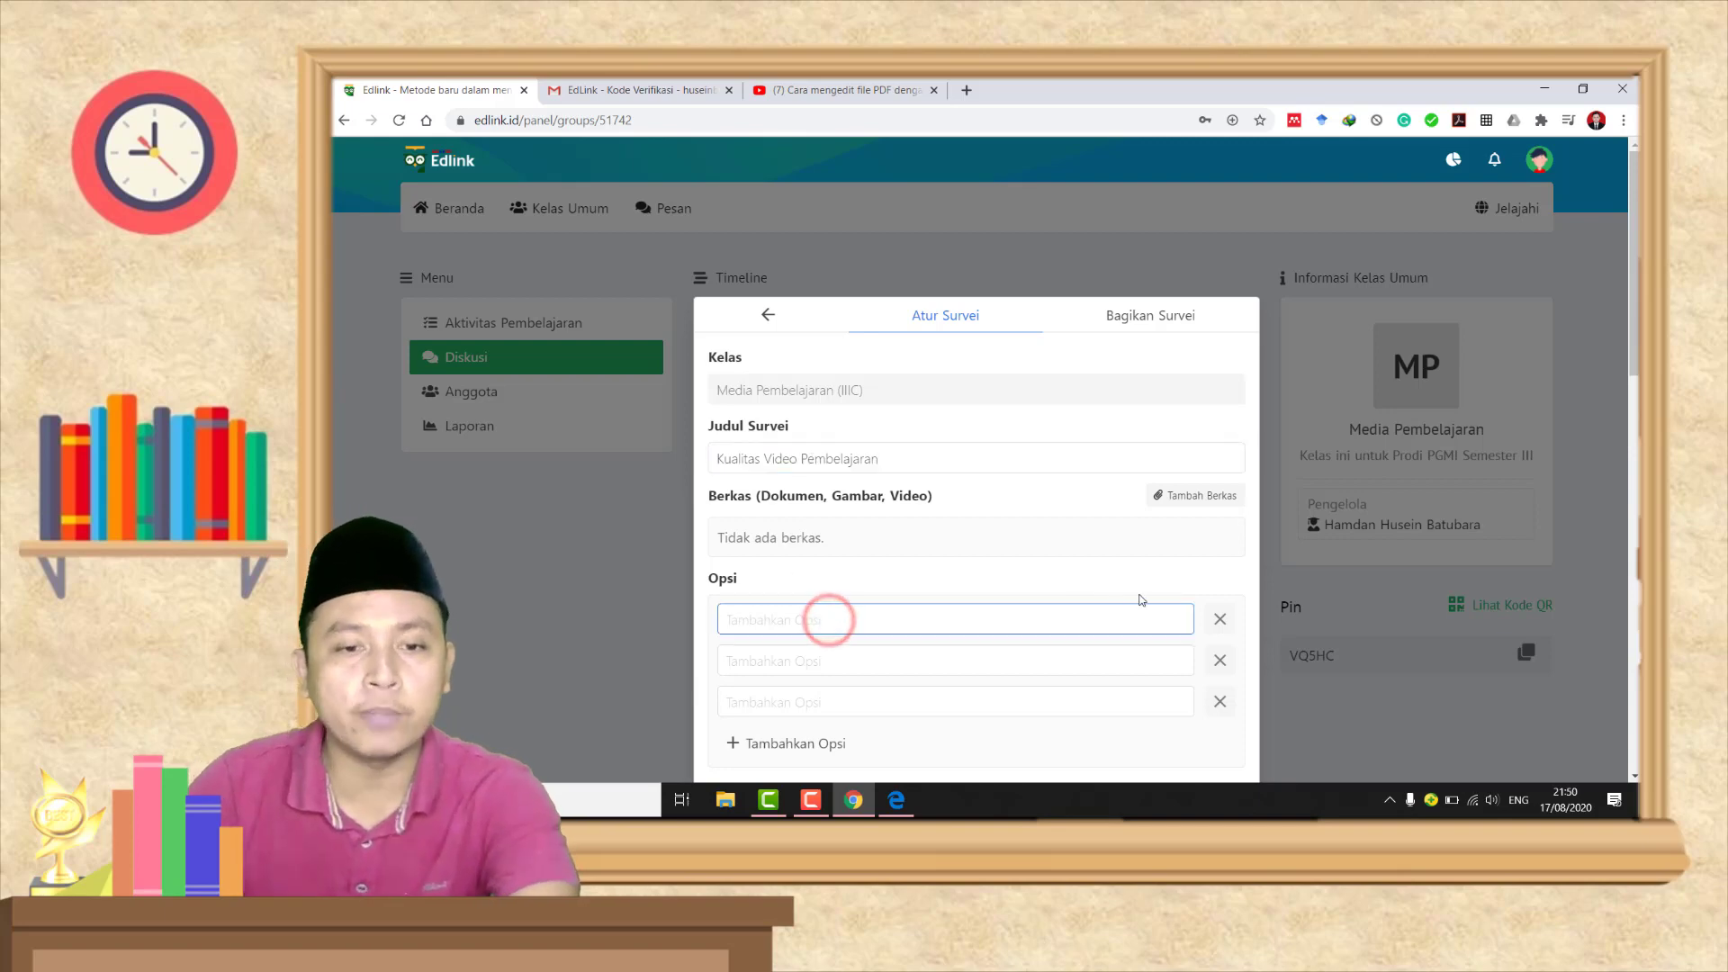
{"action": "type", "text": "Sangat"}
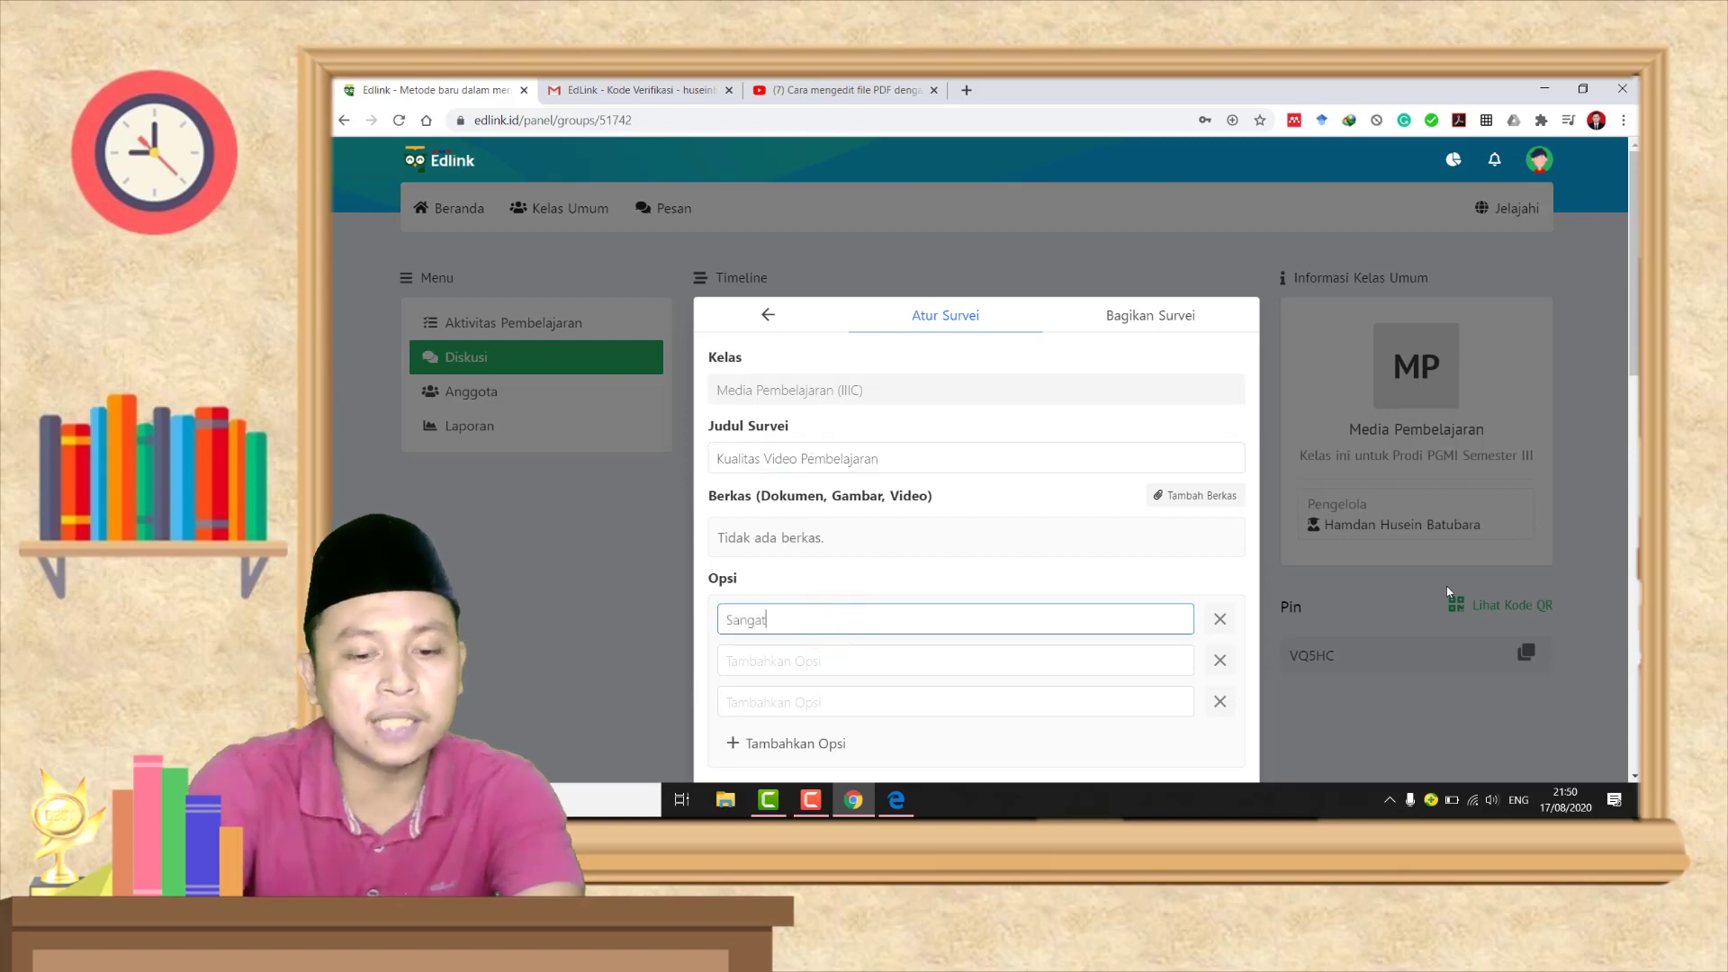
{"action": "type", "text": " Baik"}
{"action": "left_click", "coordinate": [1448, 591]}
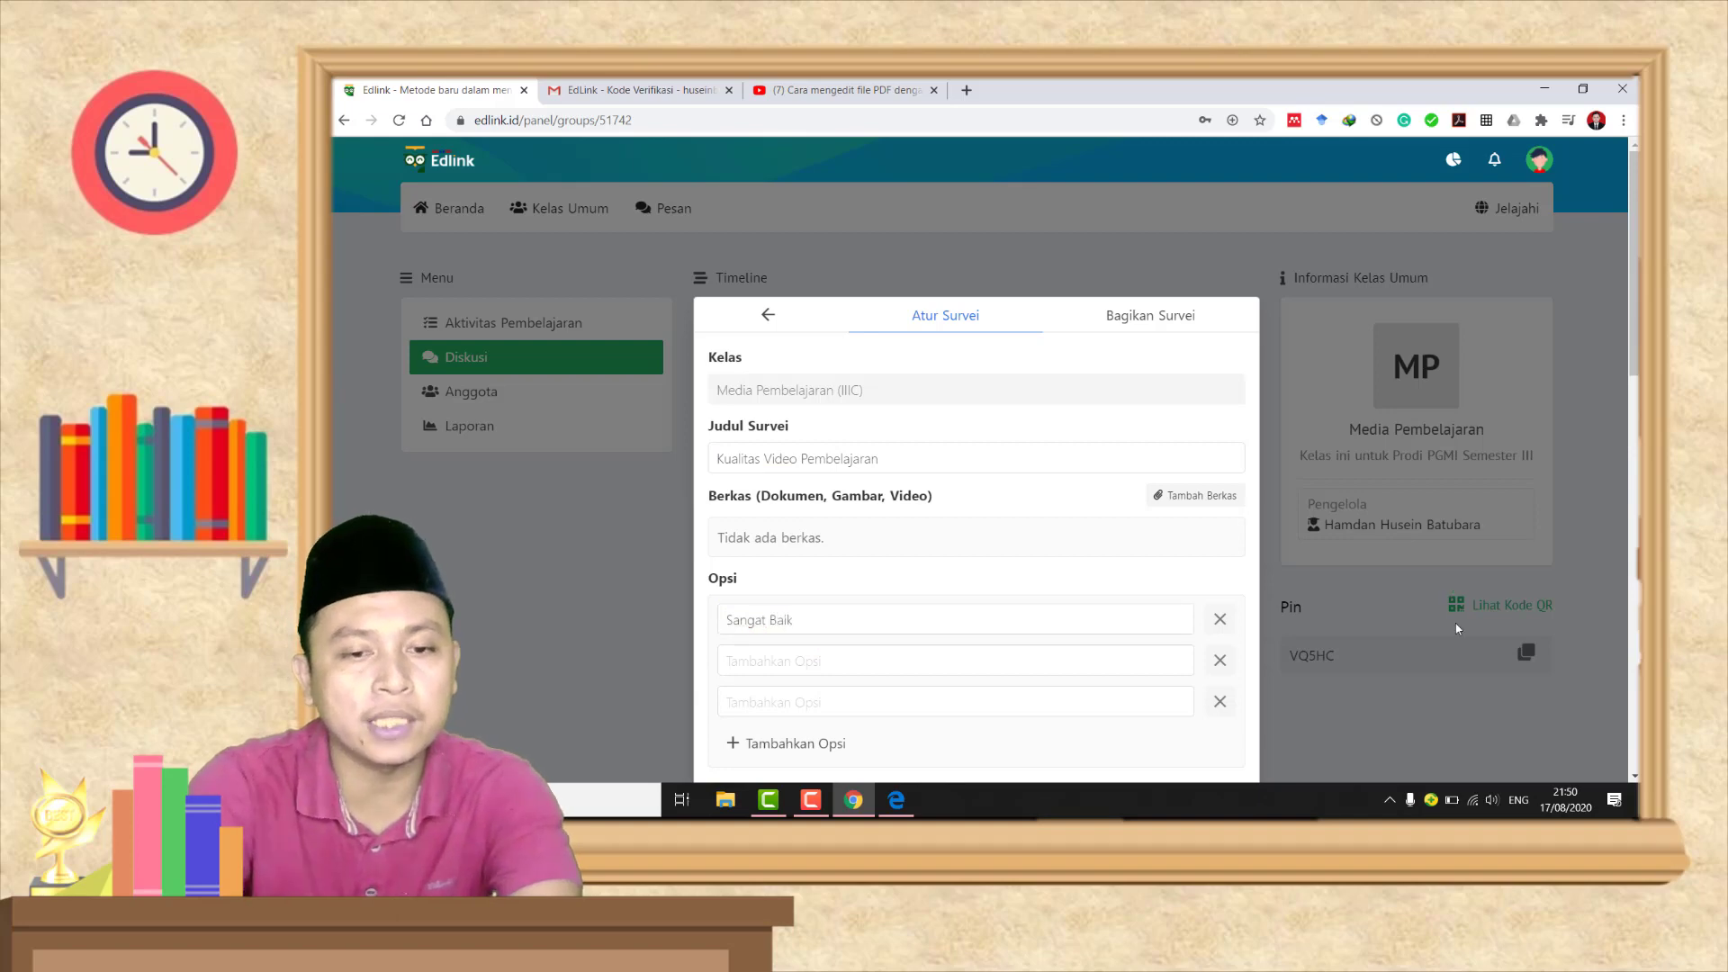
{"action": "left_click", "coordinate": [1116, 670]}
{"action": "type", "text": "Baik"}
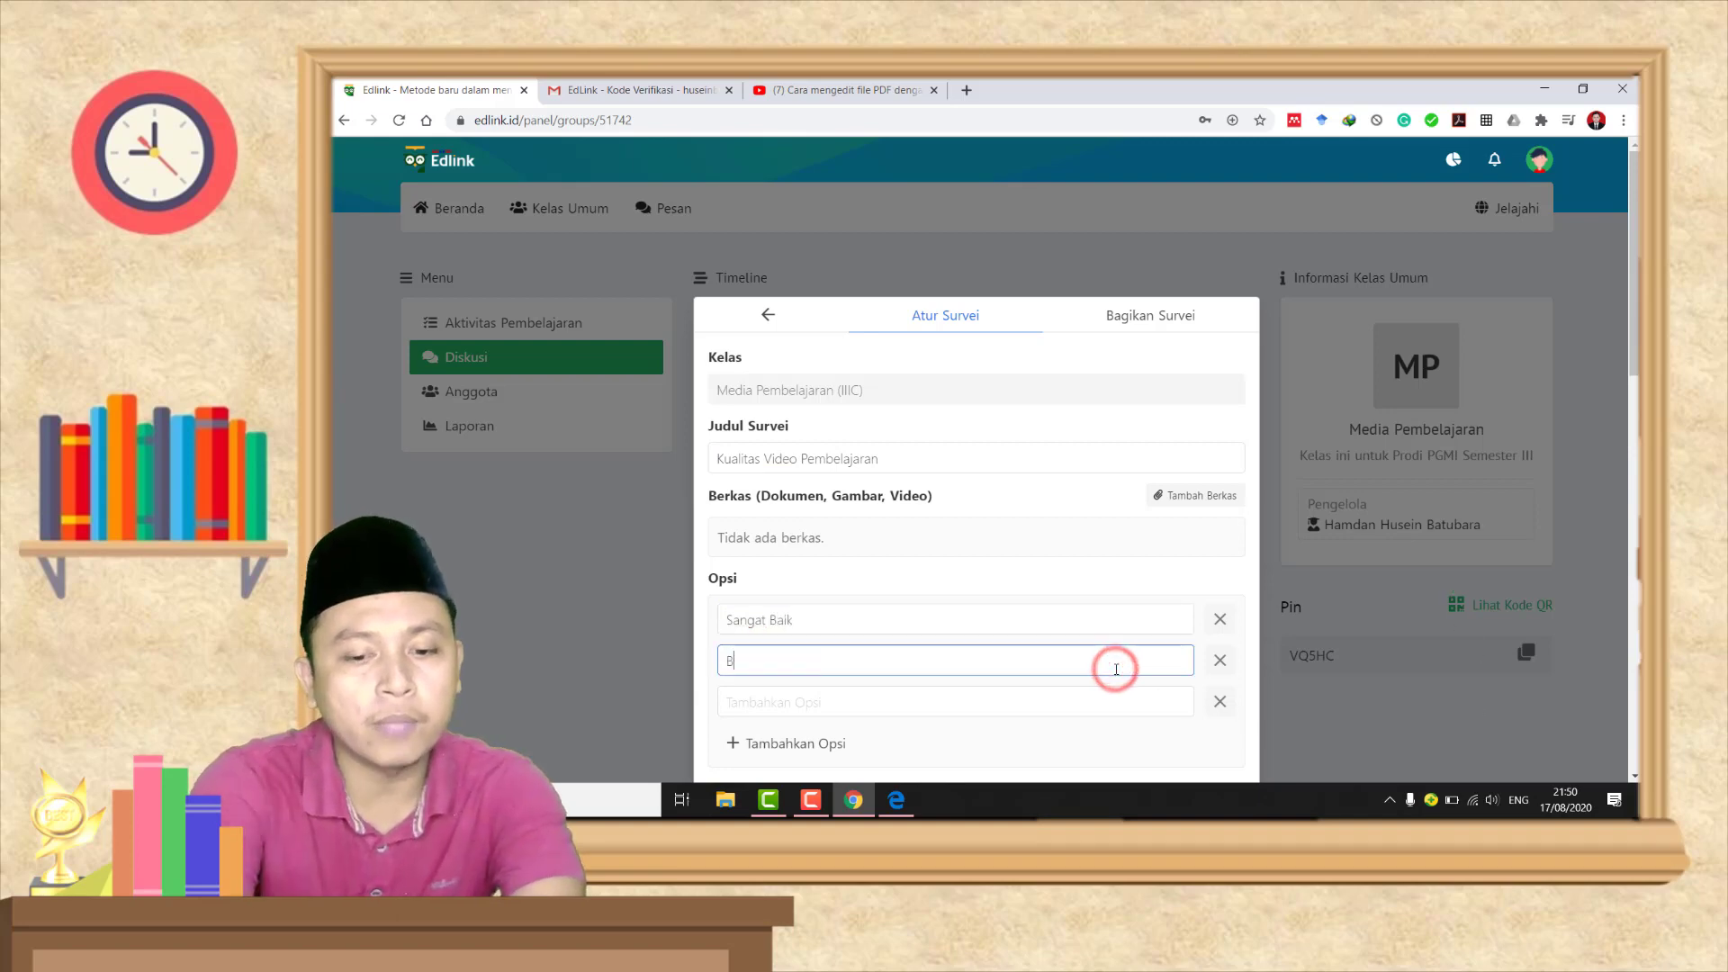
- Fill options three to five: Kurang Baik, Tidak Baik and Sangat Tidak Baik
{"action": "left_click", "coordinate": [1074, 701]}
{"action": "type", "text": "Kurang Baik"}
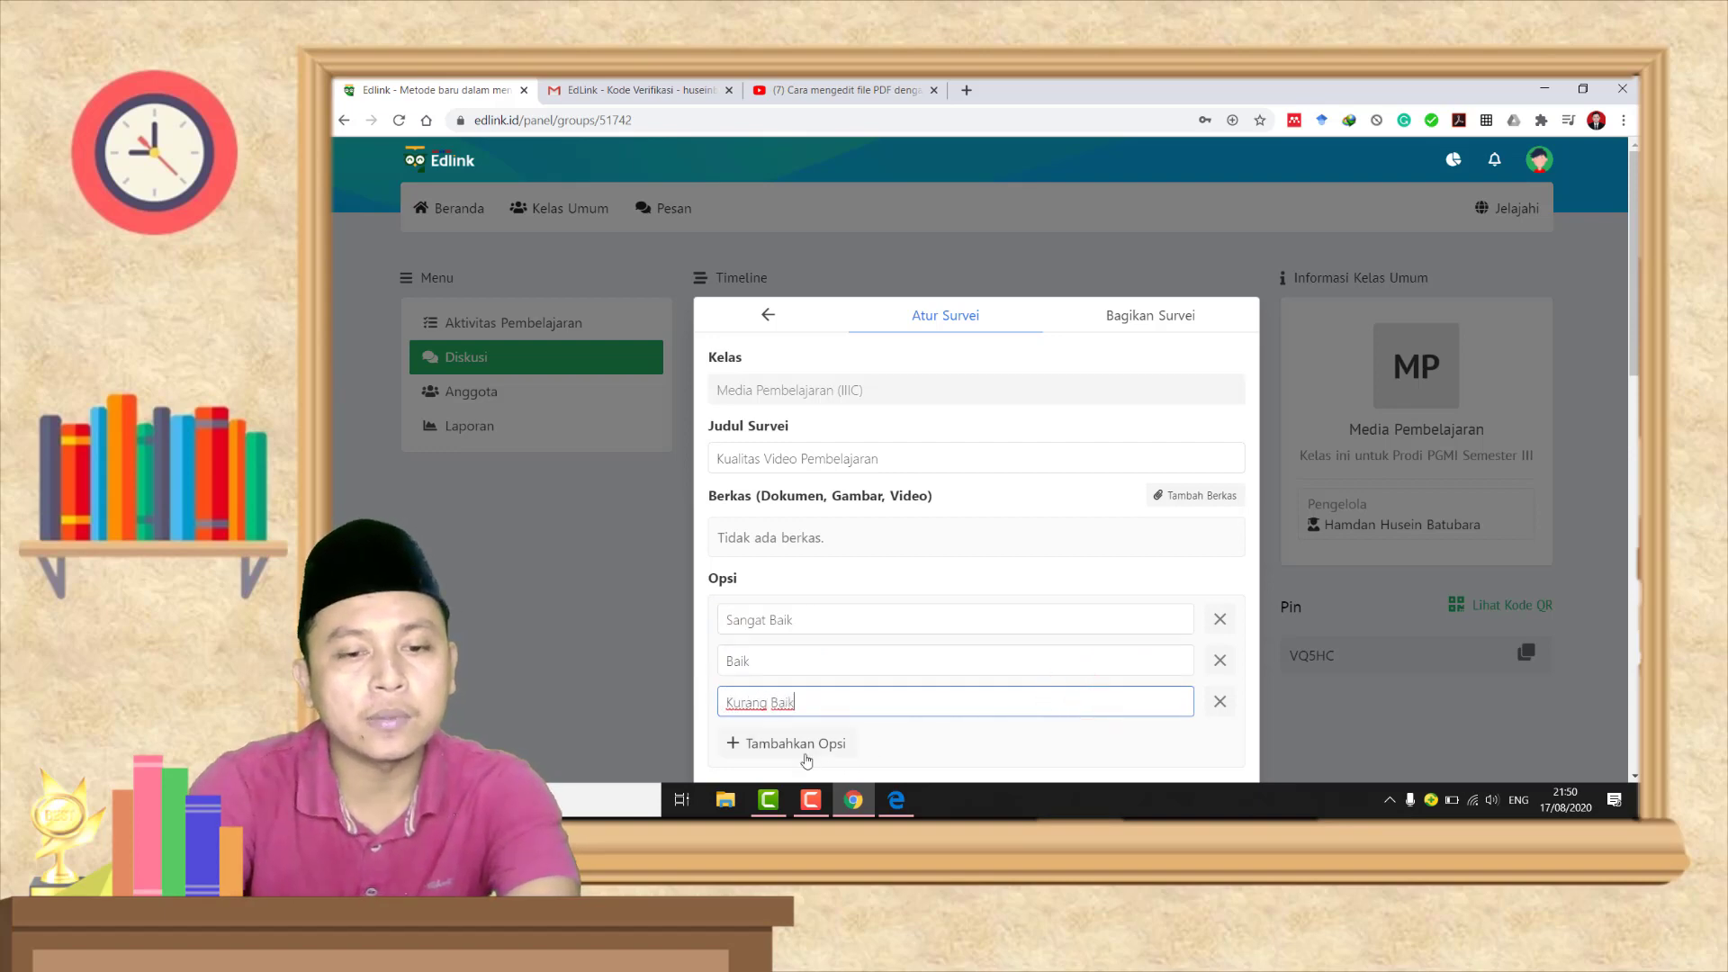
{"action": "left_click", "coordinate": [810, 745]}
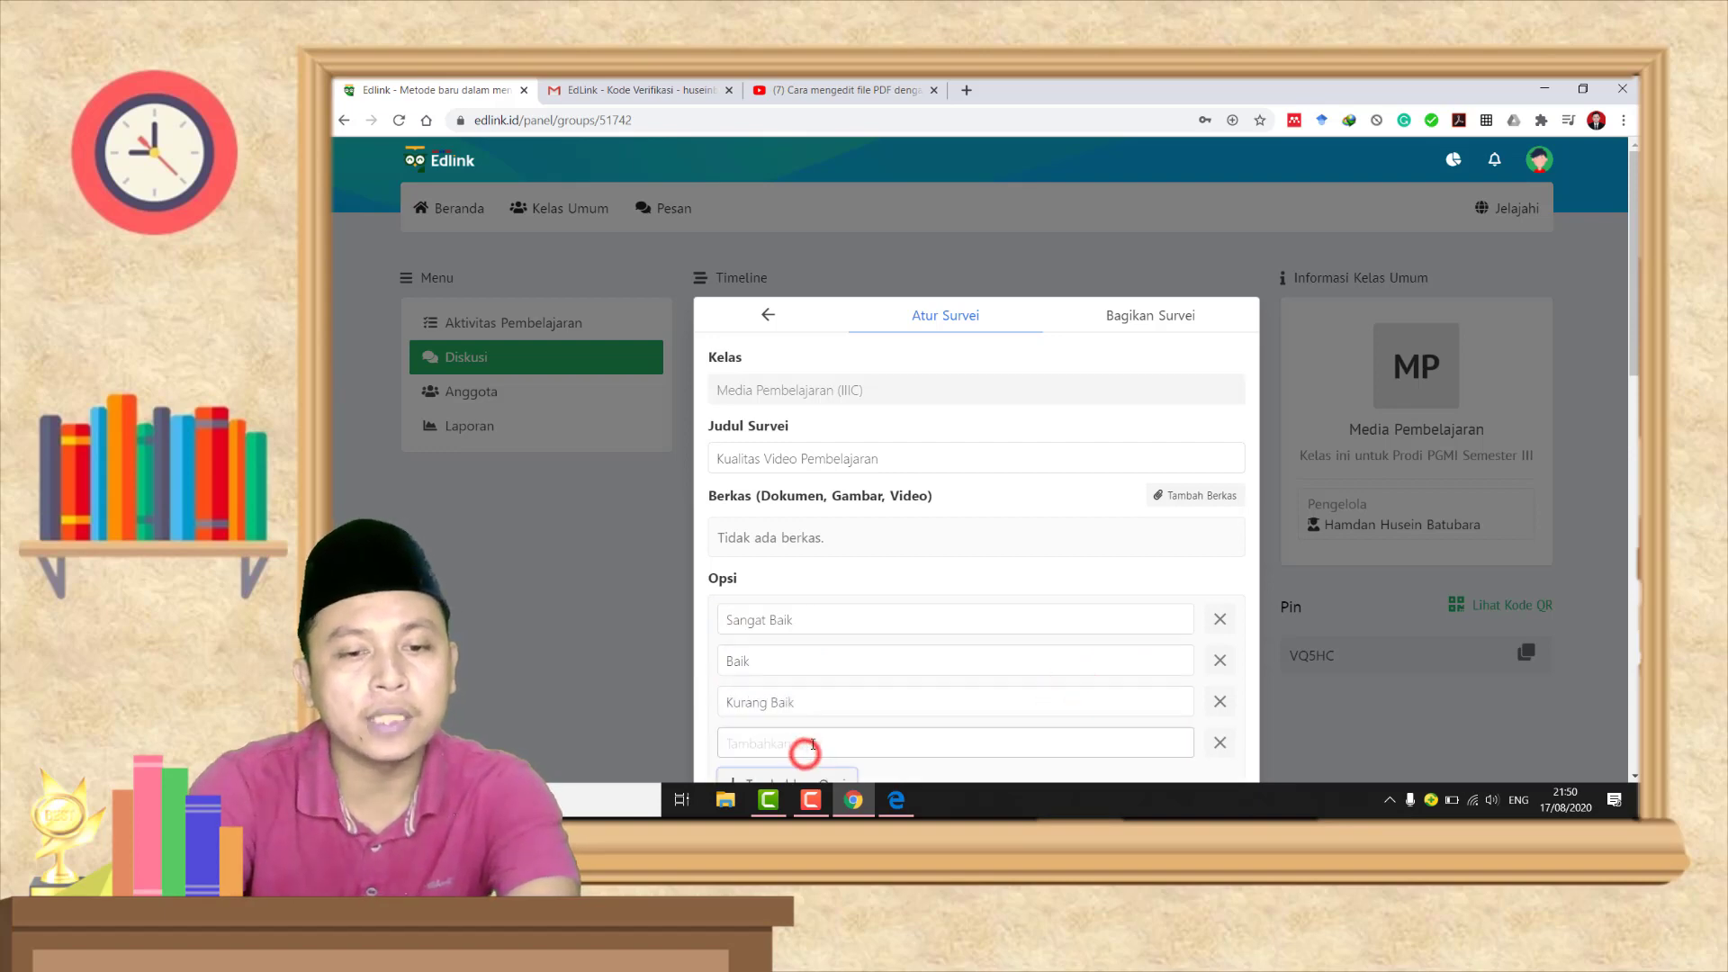
{"action": "left_click", "coordinate": [814, 740]}
{"action": "type", "text": "Tidak Baik"}
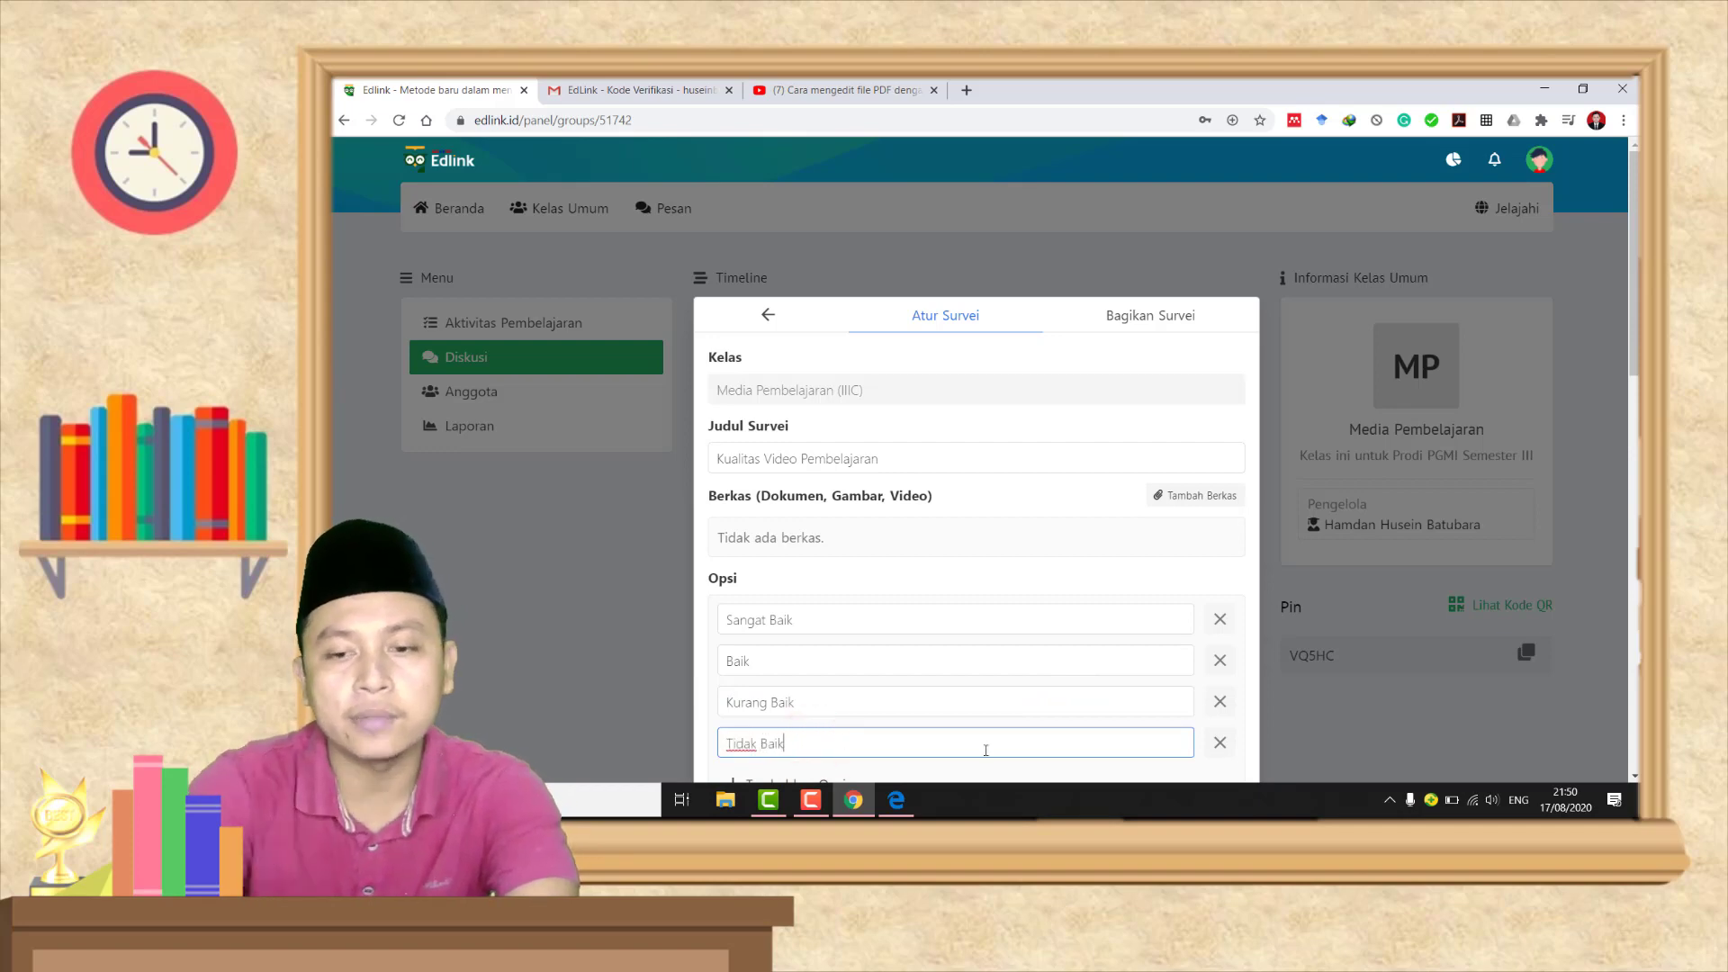
{"action": "scroll", "coordinate": [940, 672], "scroll_direction": "down", "scroll_amount": 1}
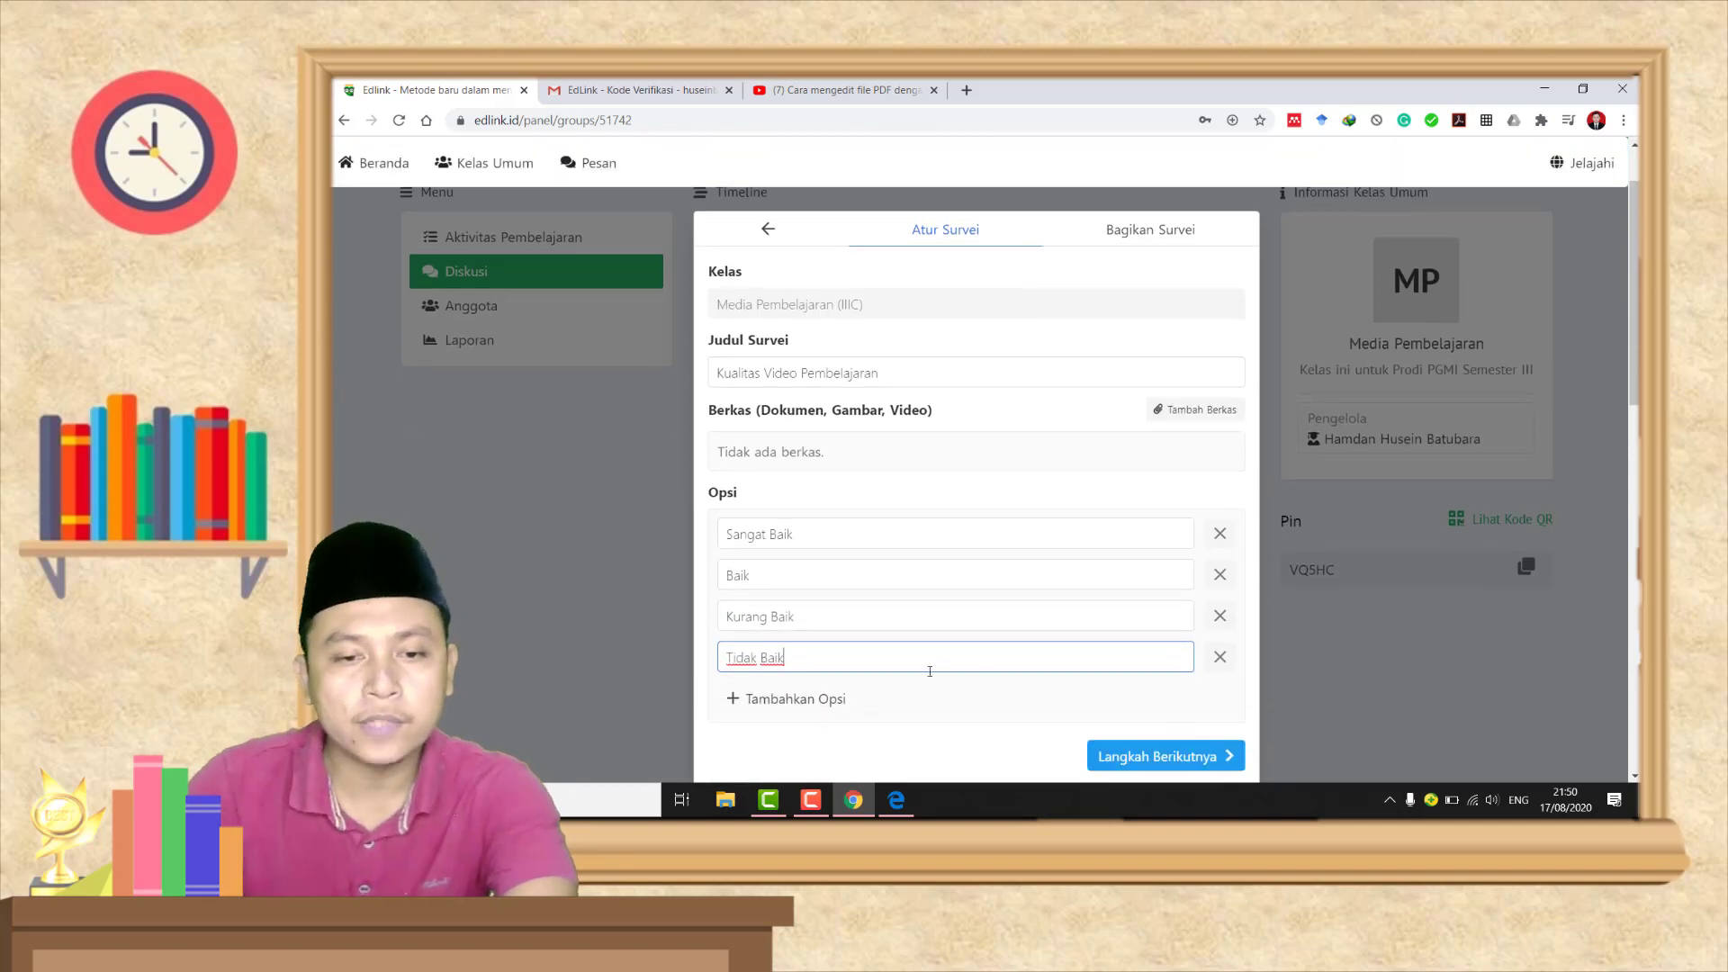
{"action": "left_click", "coordinate": [792, 699]}
{"action": "left_click", "coordinate": [821, 657]}
{"action": "type", "text": "Sangat "}
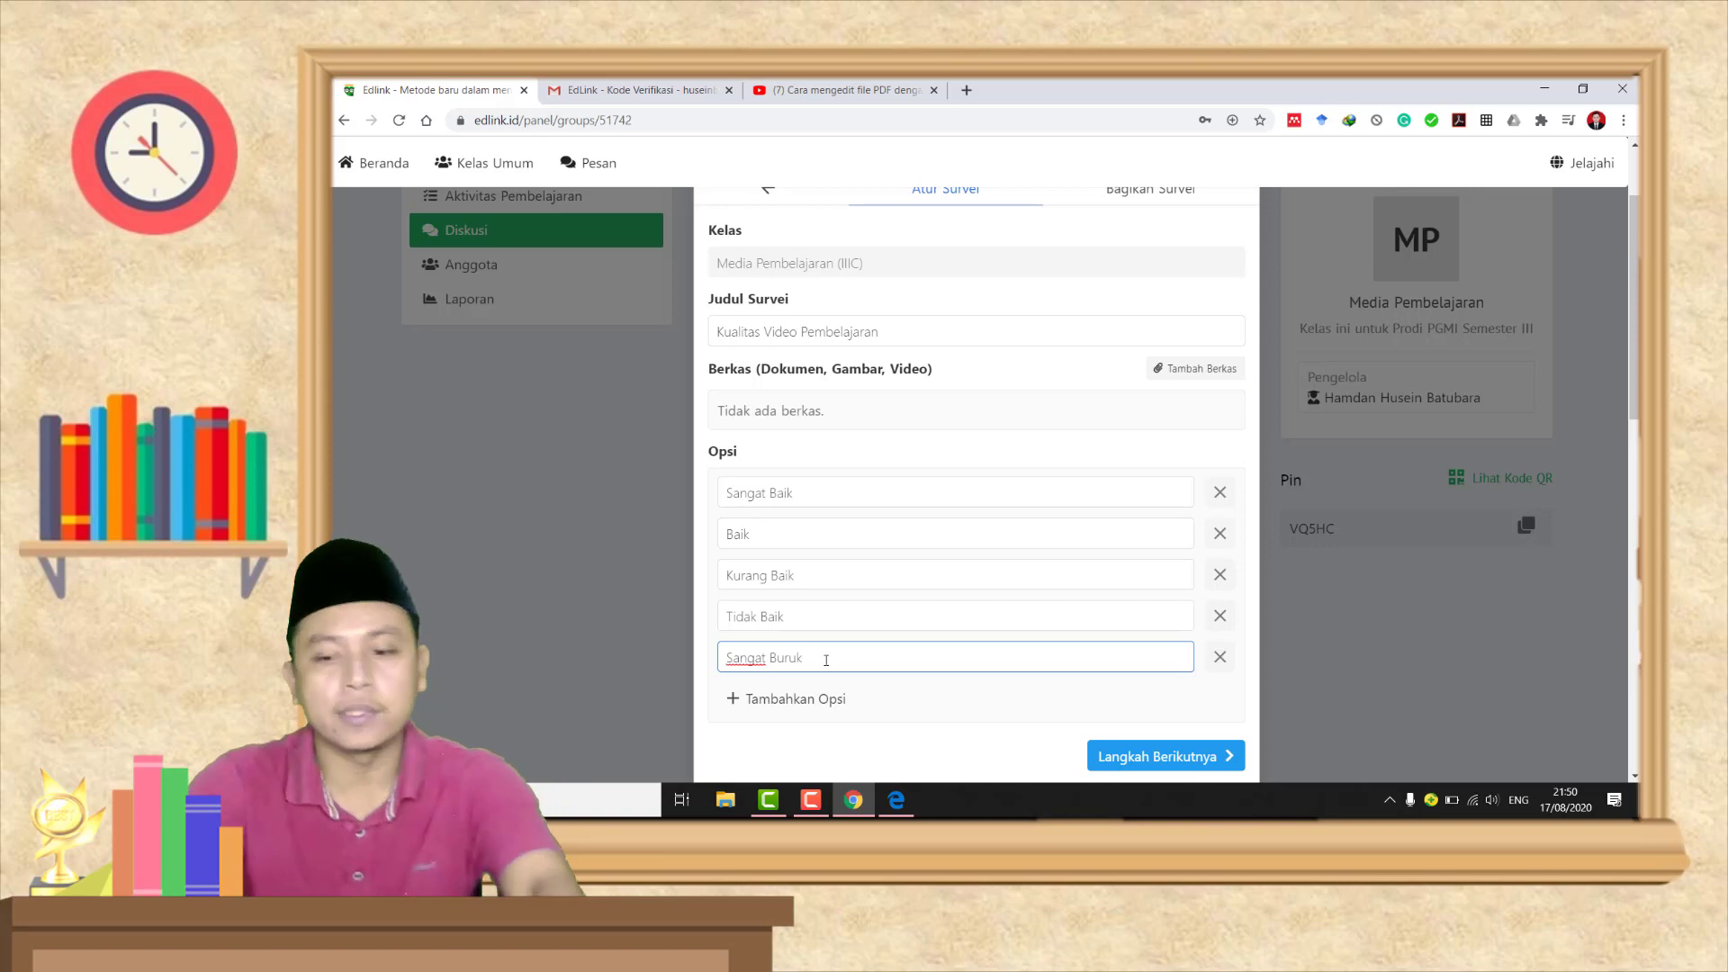
{"action": "type", "text": "Buruk"}
{"action": "double_click", "coordinate": [826, 660]}
{"action": "type", "text": "Tidak Baik"}
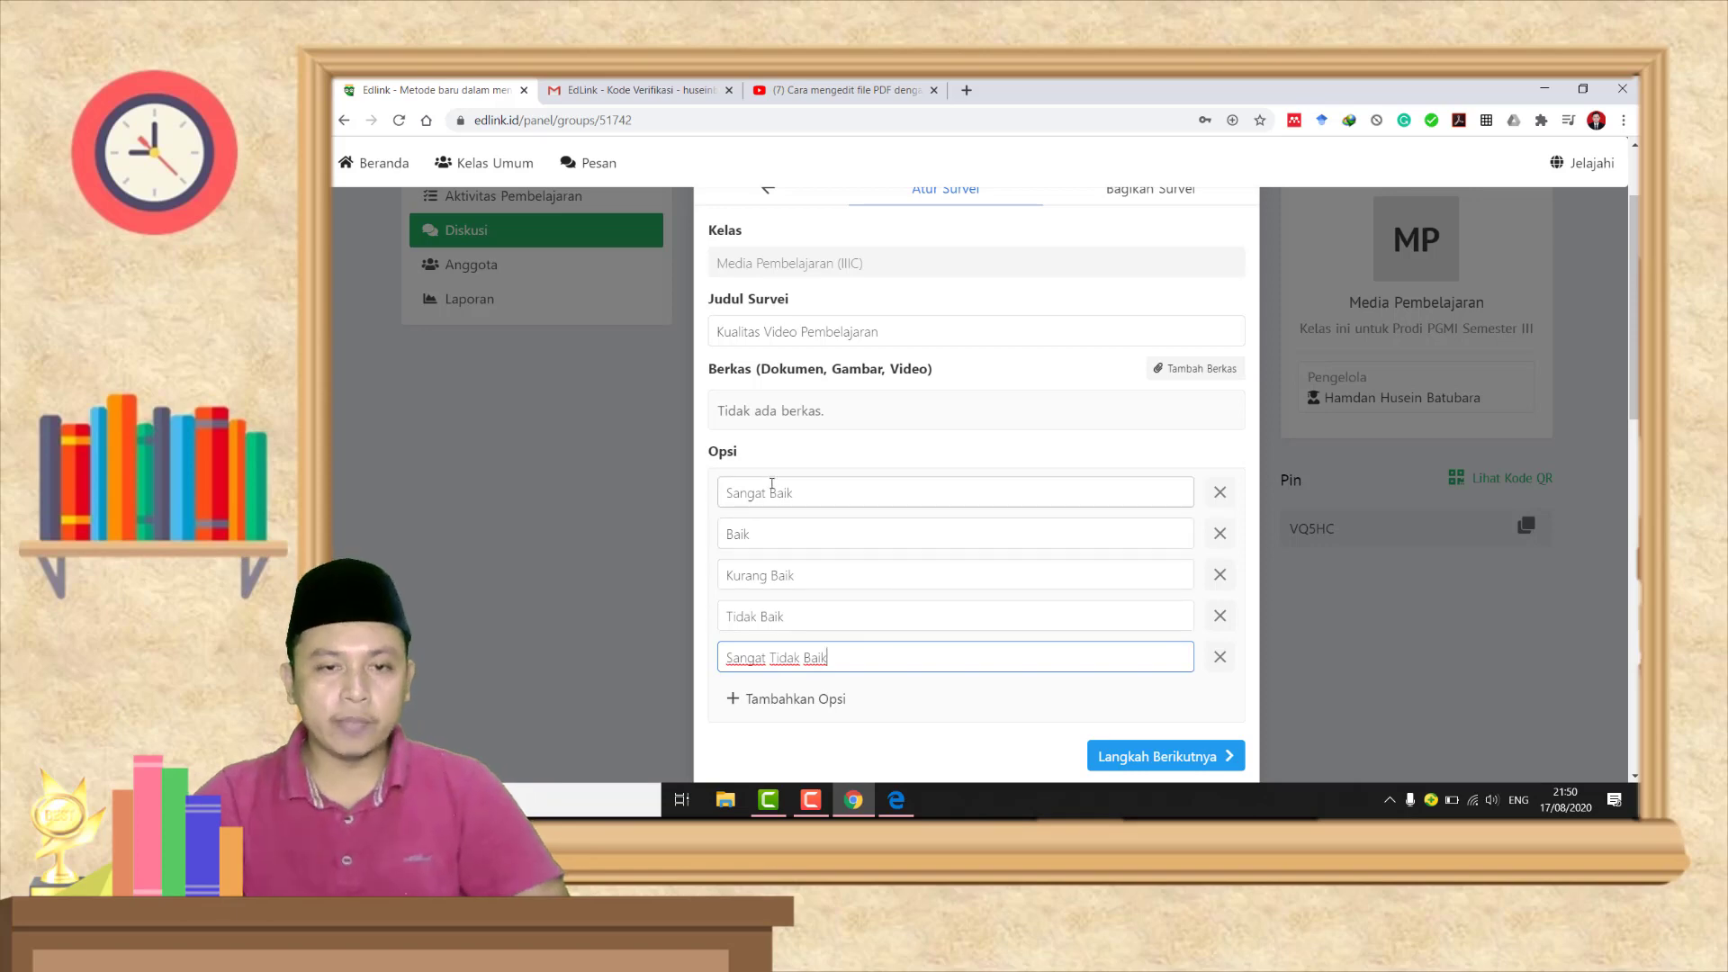
- Share the Kualitas Video Pembelajaran survey now with note 'Silahkan isi survei ini sesuai keyakinanmu sendiri.'
{"action": "left_click", "coordinate": [1166, 756]}
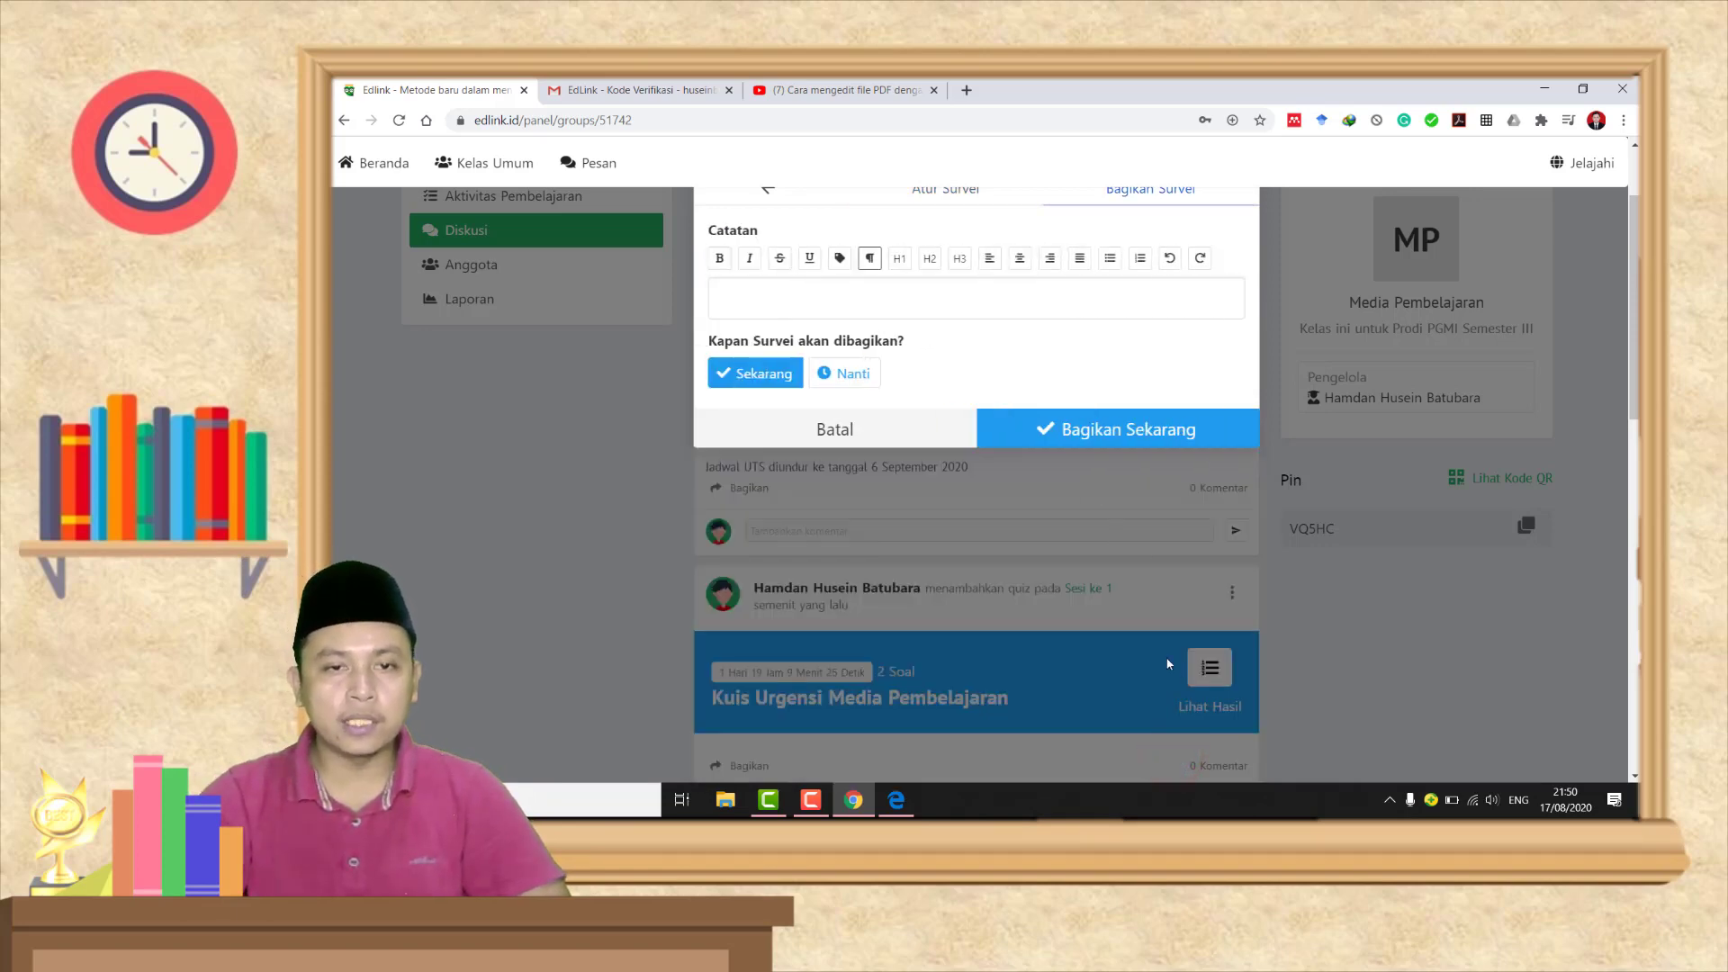
{"action": "scroll", "coordinate": [1109, 617], "scroll_direction": "up", "scroll_amount": 1}
{"action": "scroll", "coordinate": [1109, 618], "scroll_direction": "up", "scroll_amount": 1}
{"action": "left_click", "coordinate": [899, 423]}
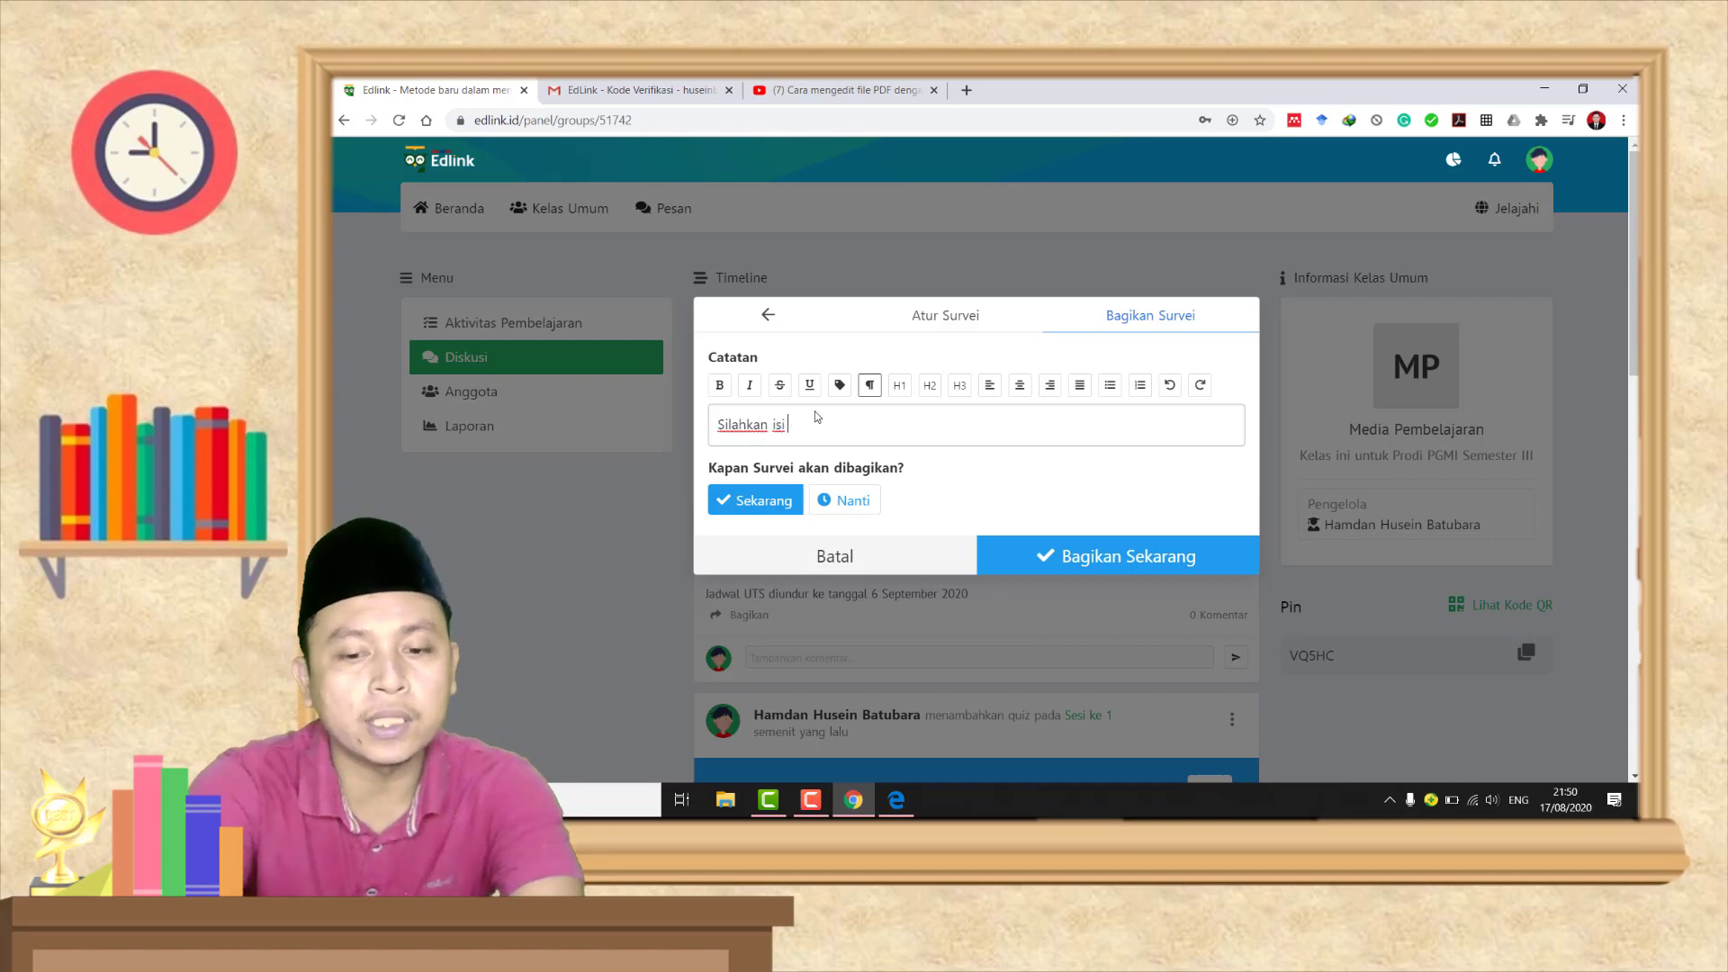
{"action": "type", "text": "Silahkan isi surve"}
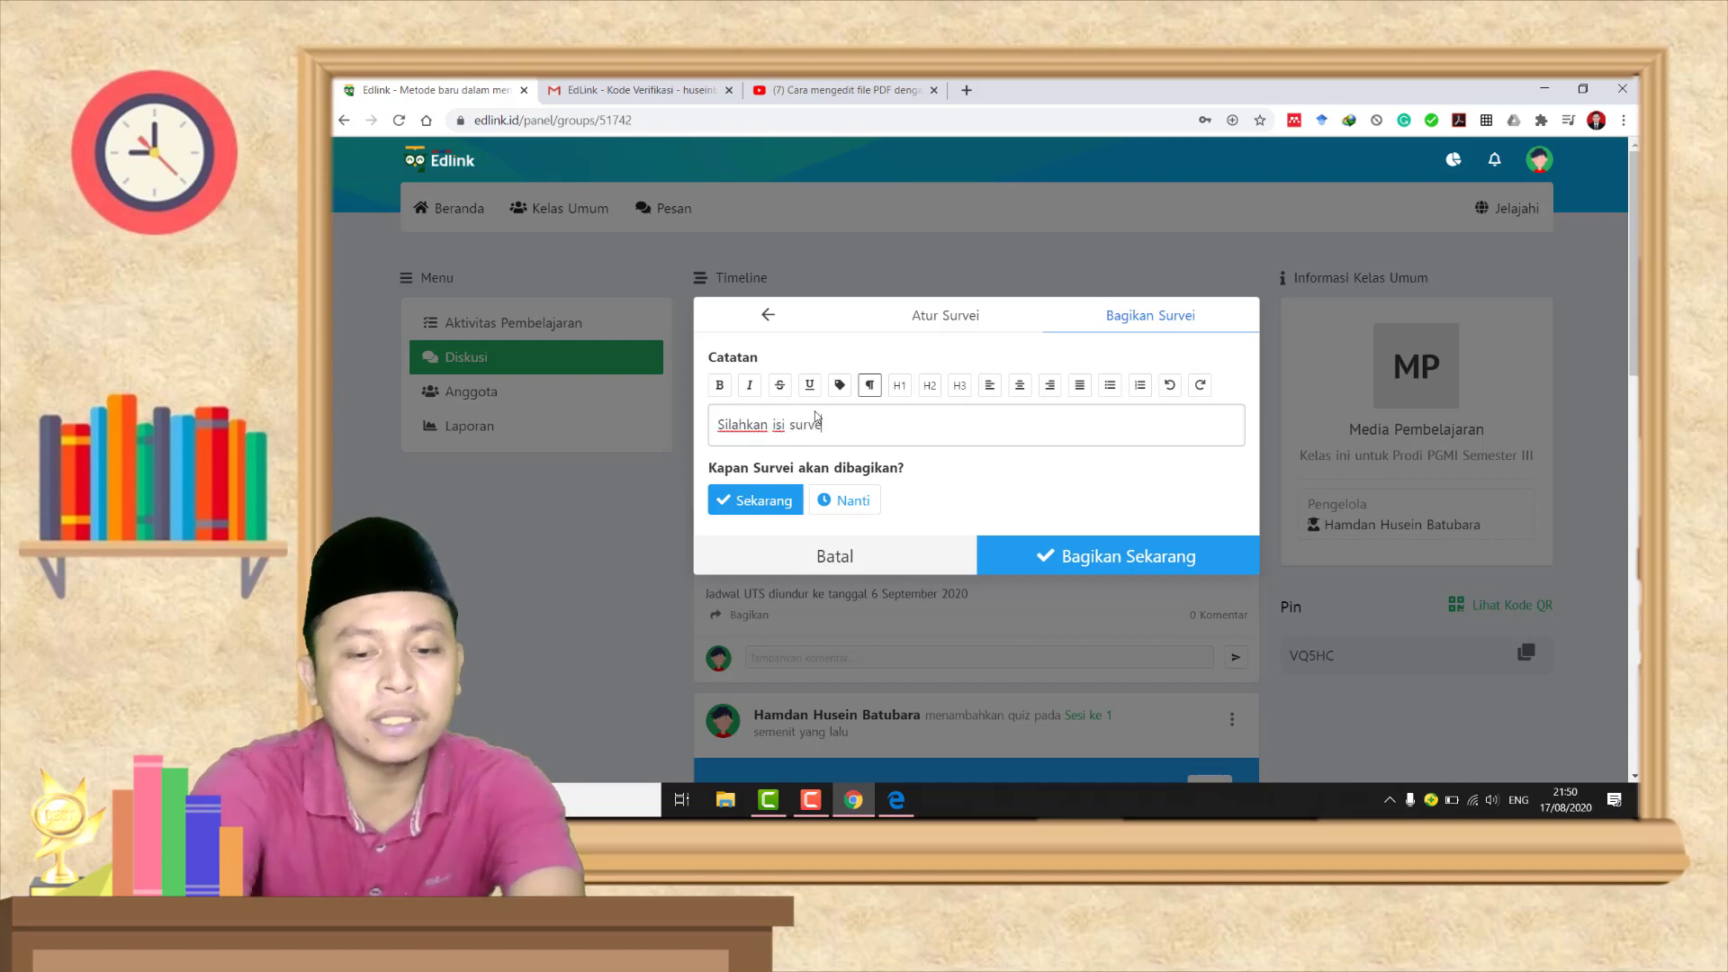
{"action": "type", "text": "i ini sesu"}
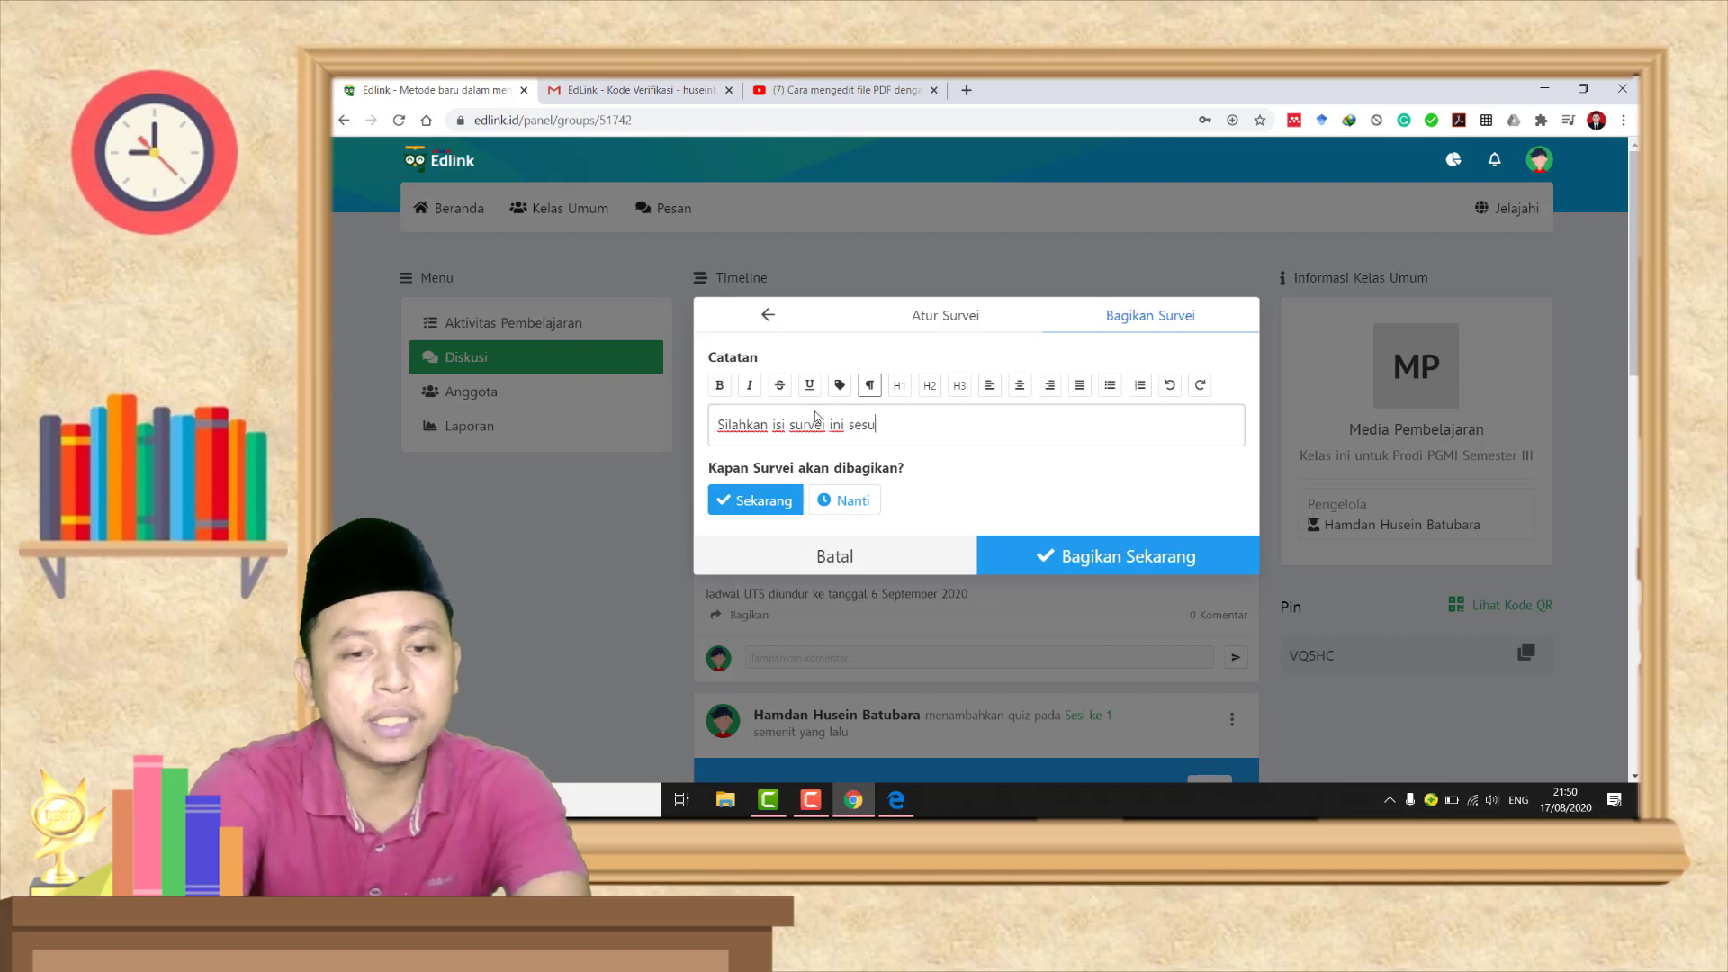
{"action": "type", "text": "ai keyak"}
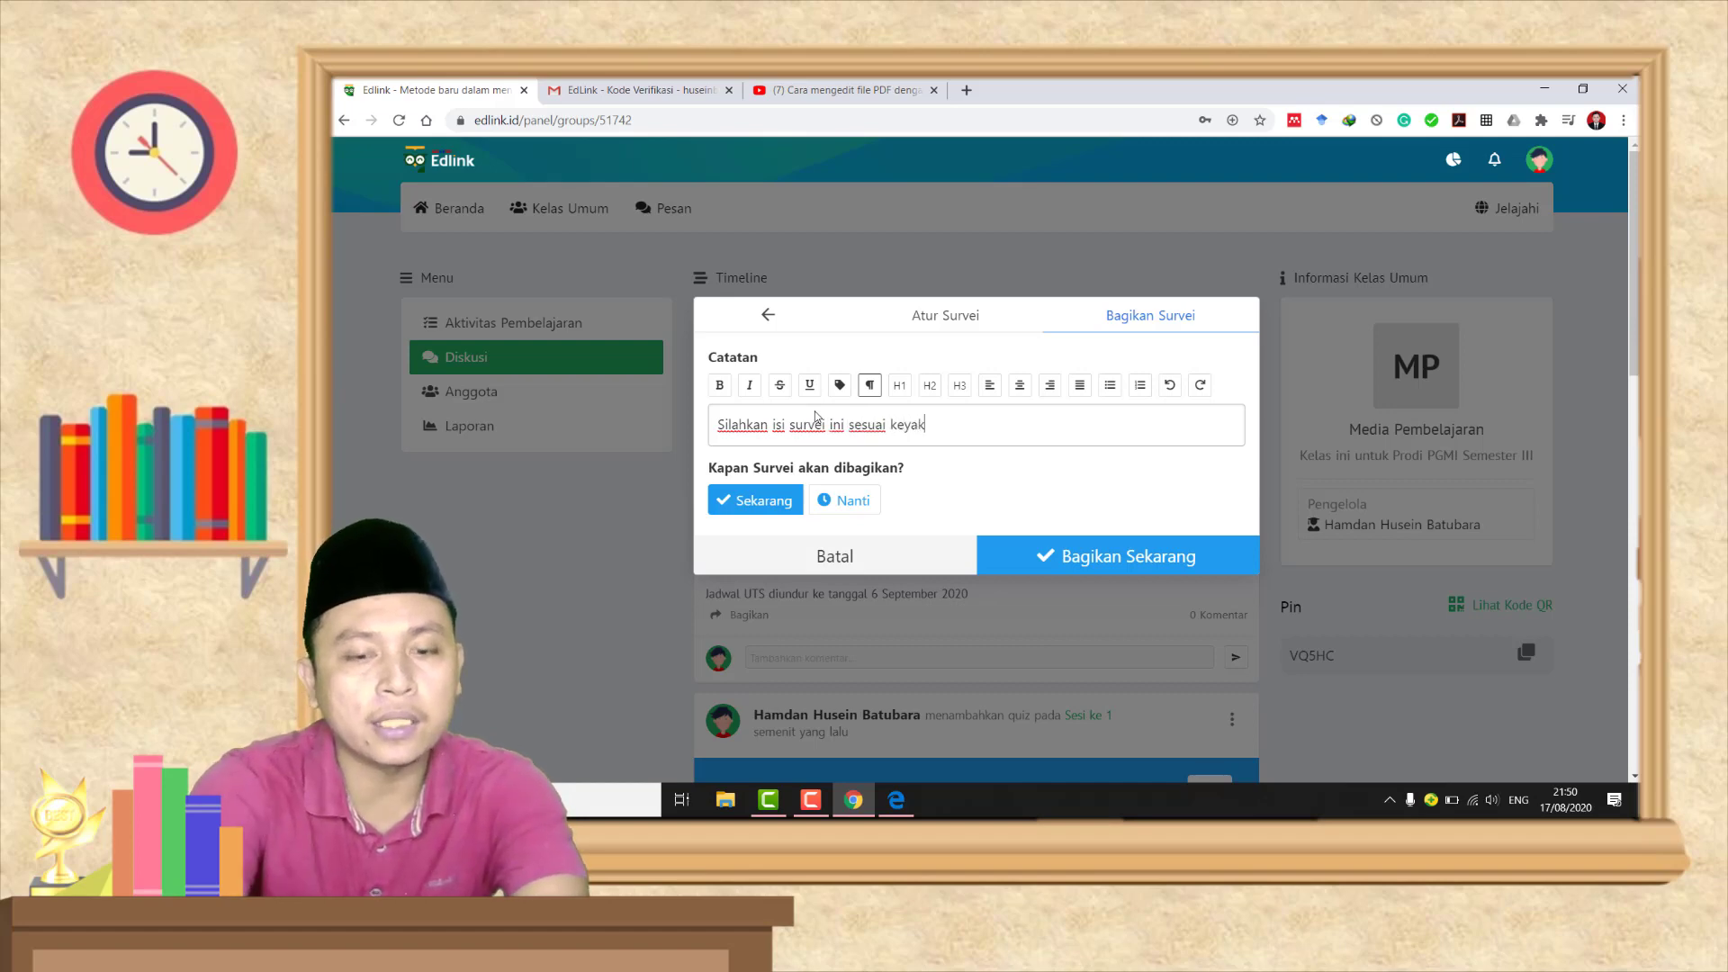
{"action": "type", "text": "inanmu"}
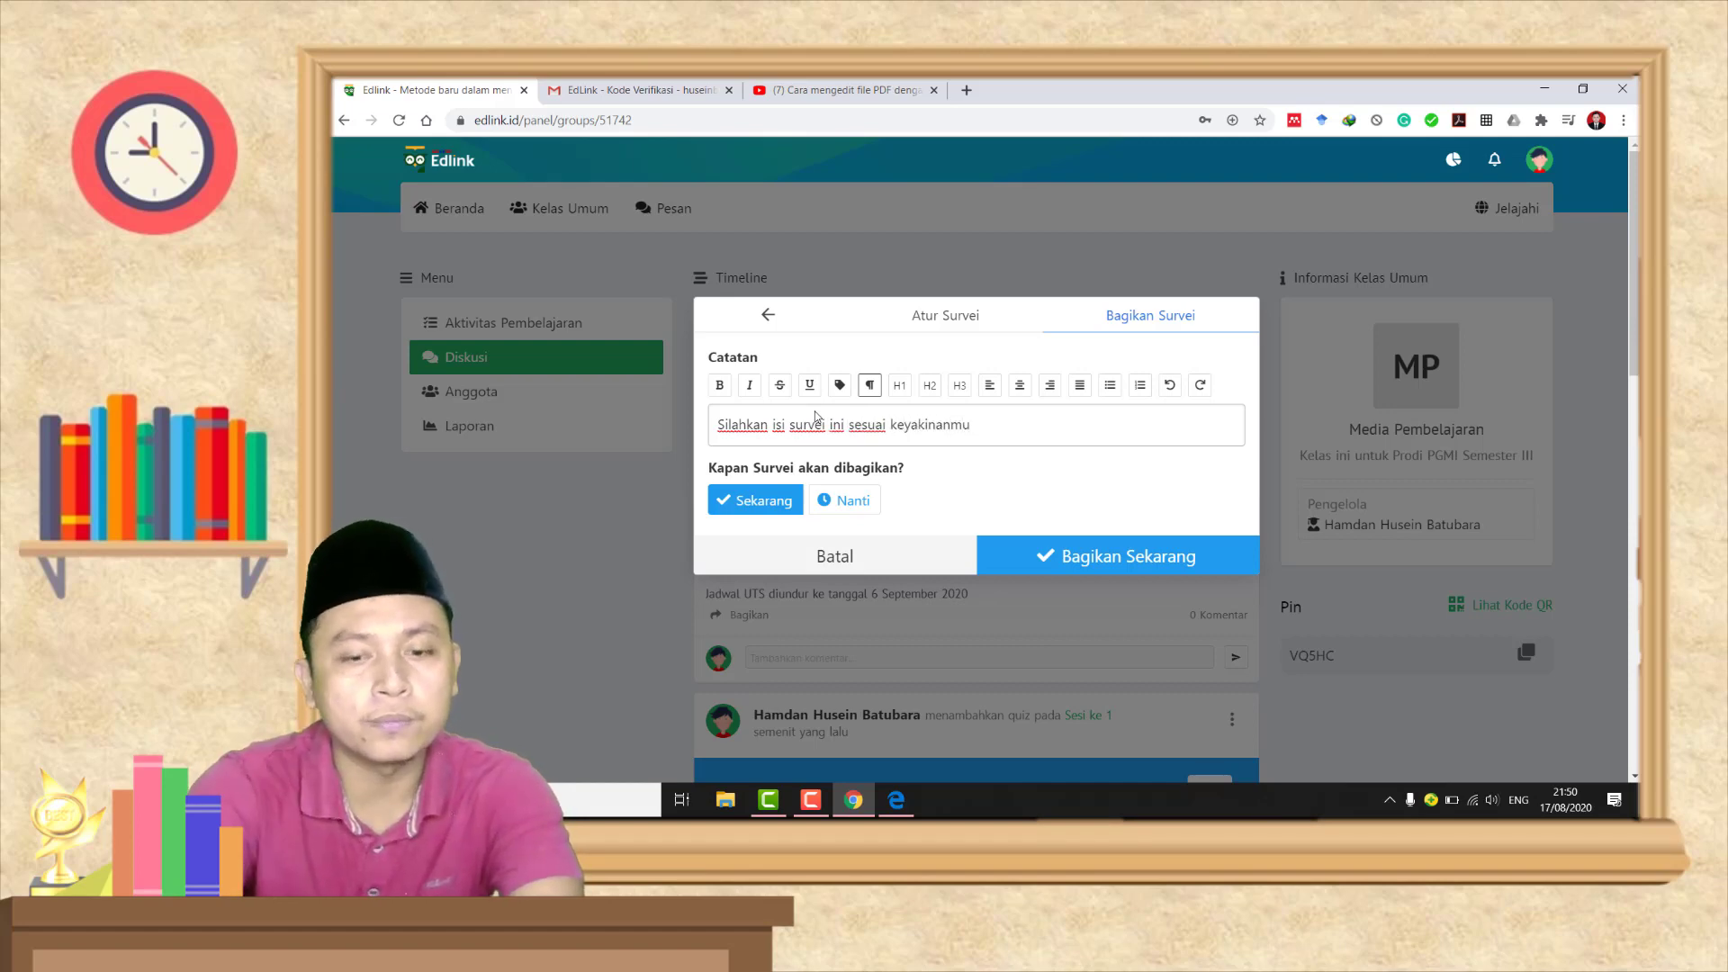
{"action": "type", "text": " sendiri"}
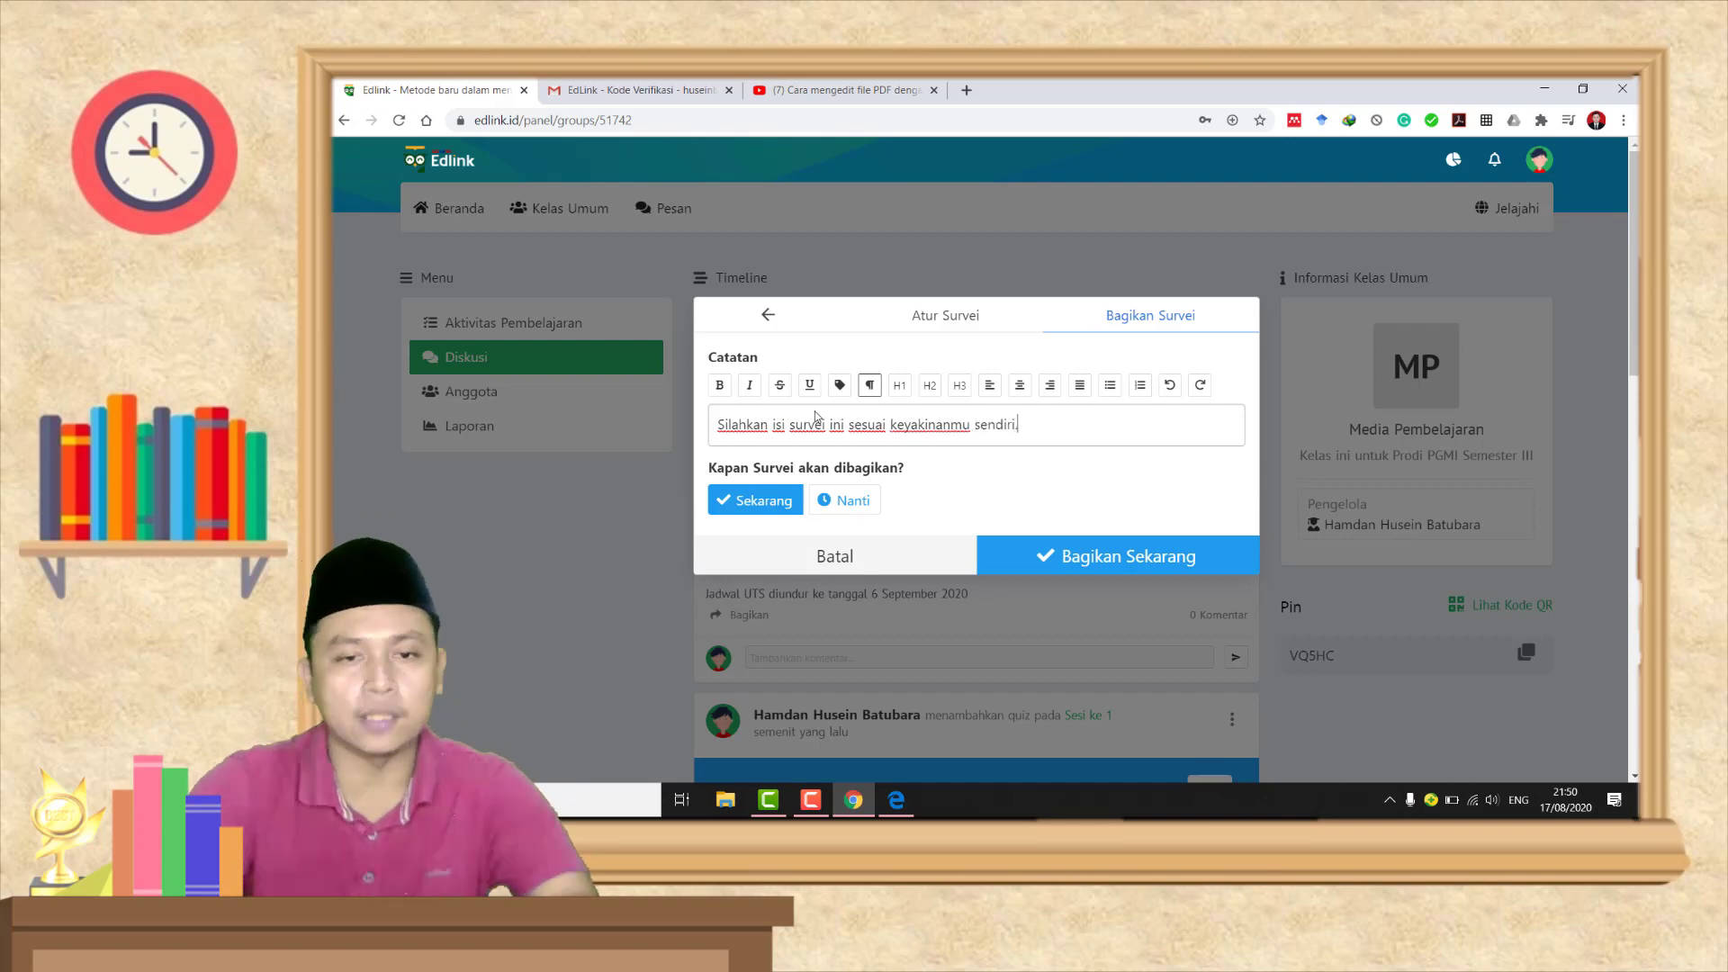
{"action": "type", "text": "."}
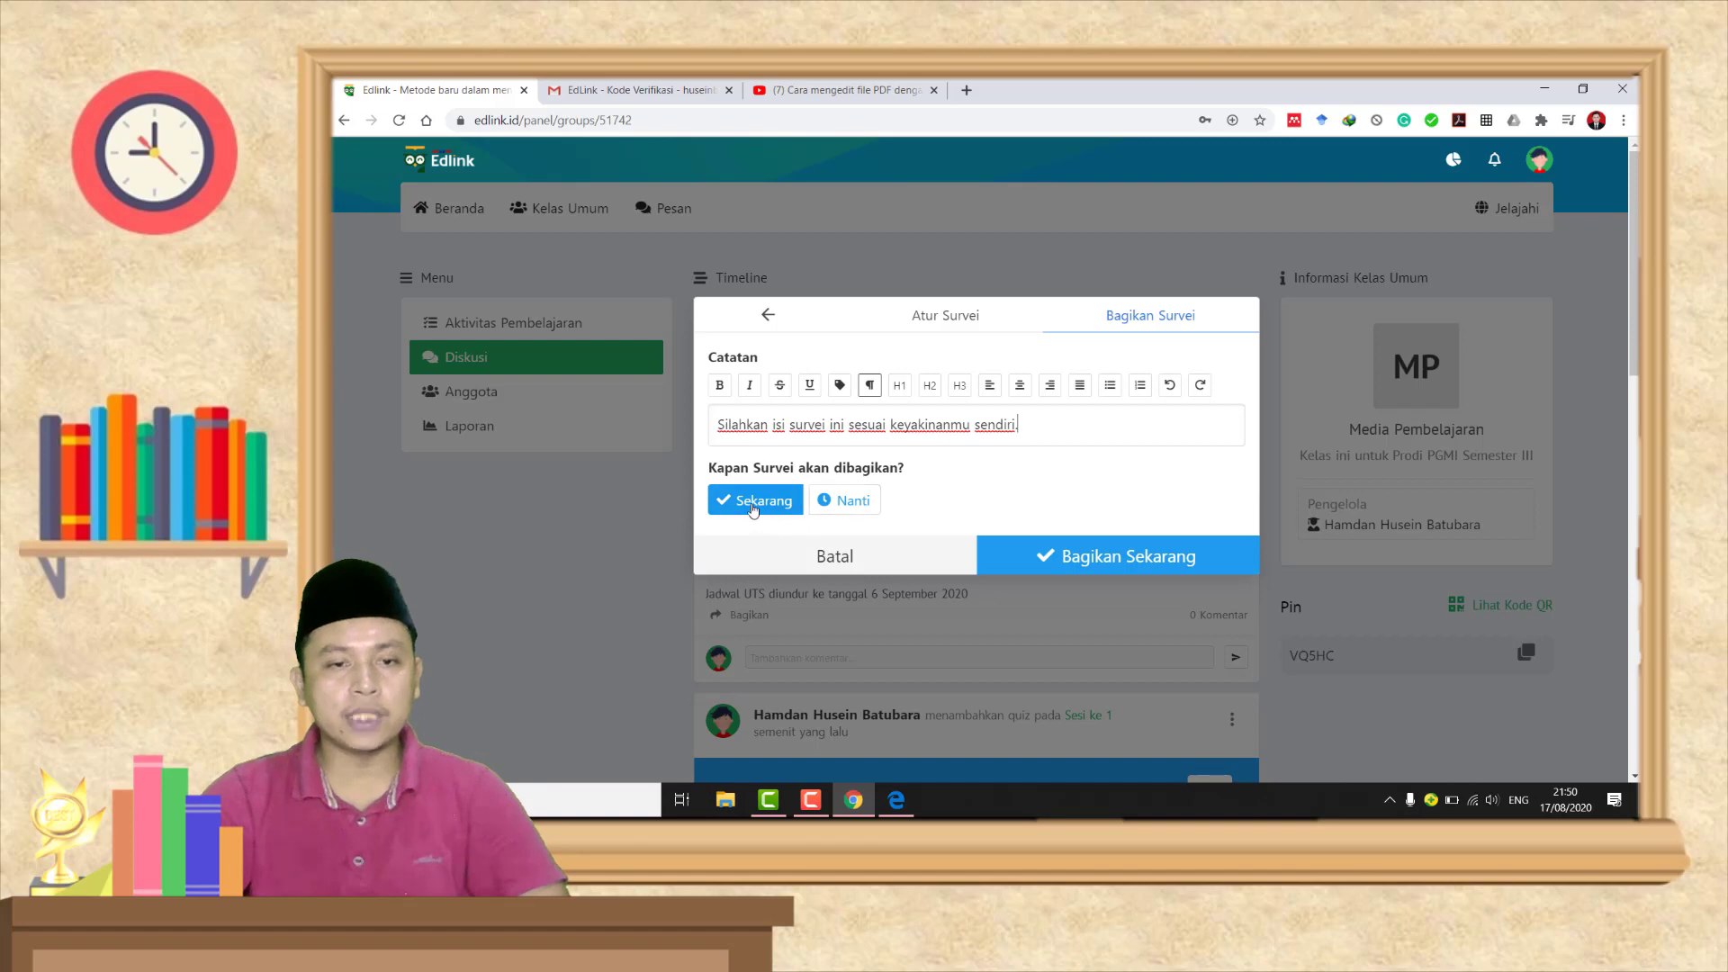
{"action": "left_click", "coordinate": [847, 500]}
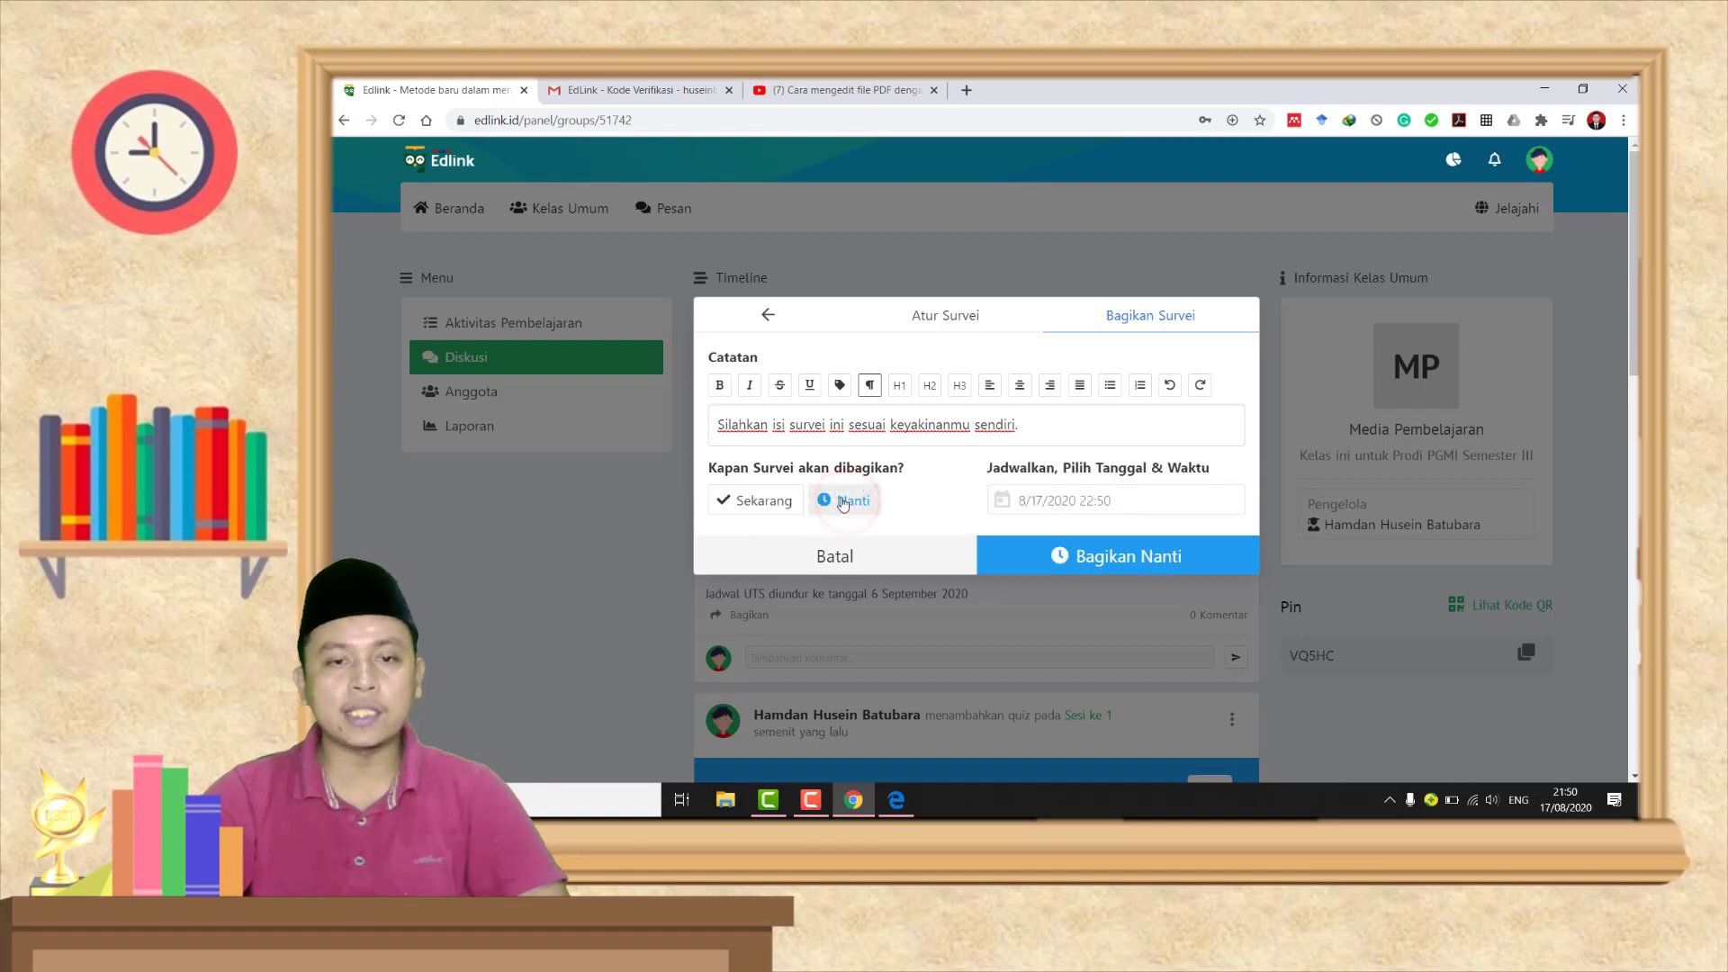
{"action": "left_click", "coordinate": [758, 504]}
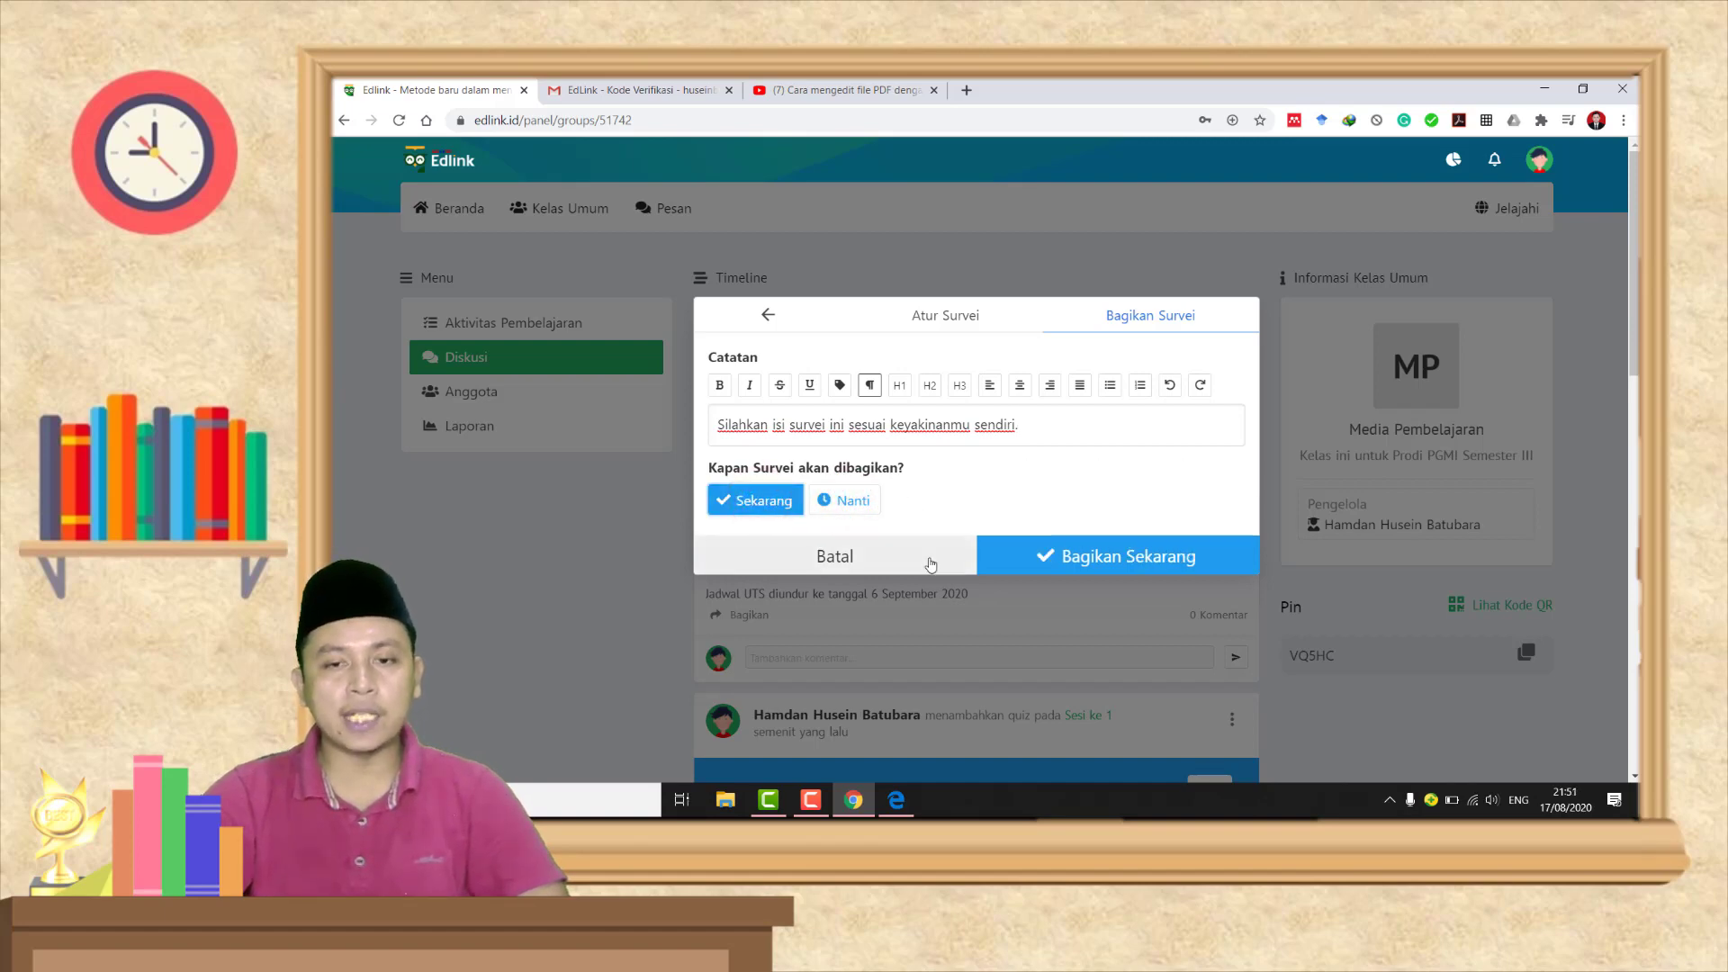
{"action": "left_click", "coordinate": [1105, 558]}
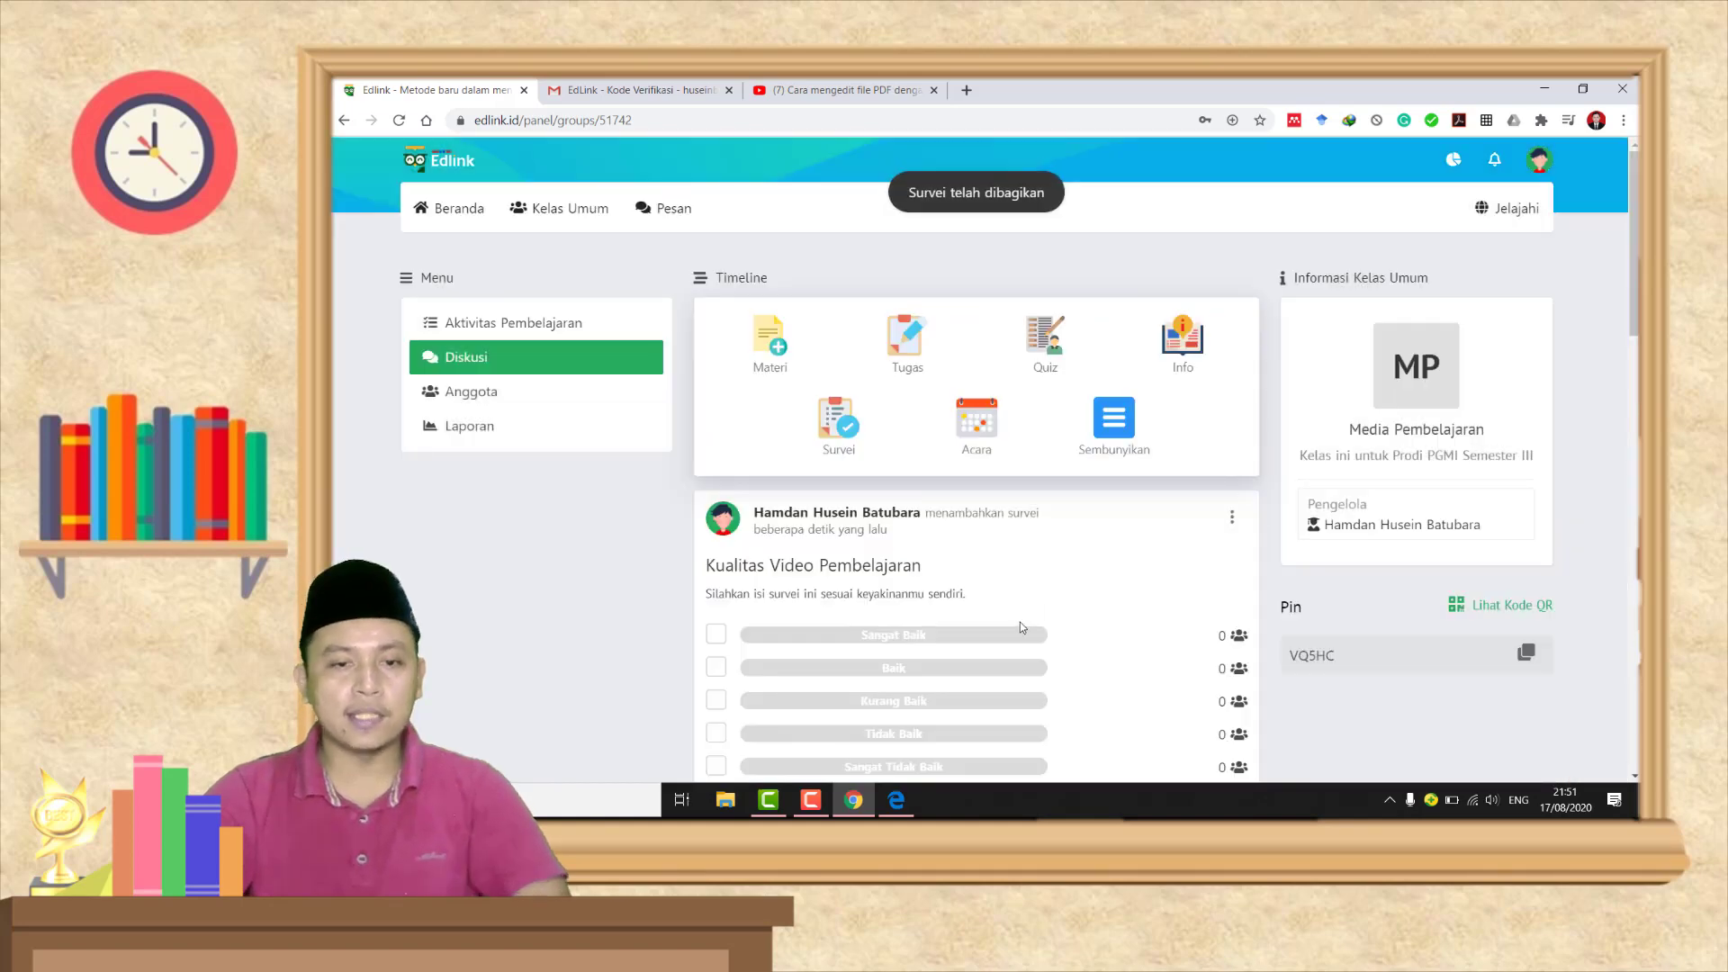
- Start a new class event and enter 'Pertemuan Online' as its title
{"action": "scroll", "coordinate": [1022, 619], "scroll_direction": "down", "scroll_amount": 1}
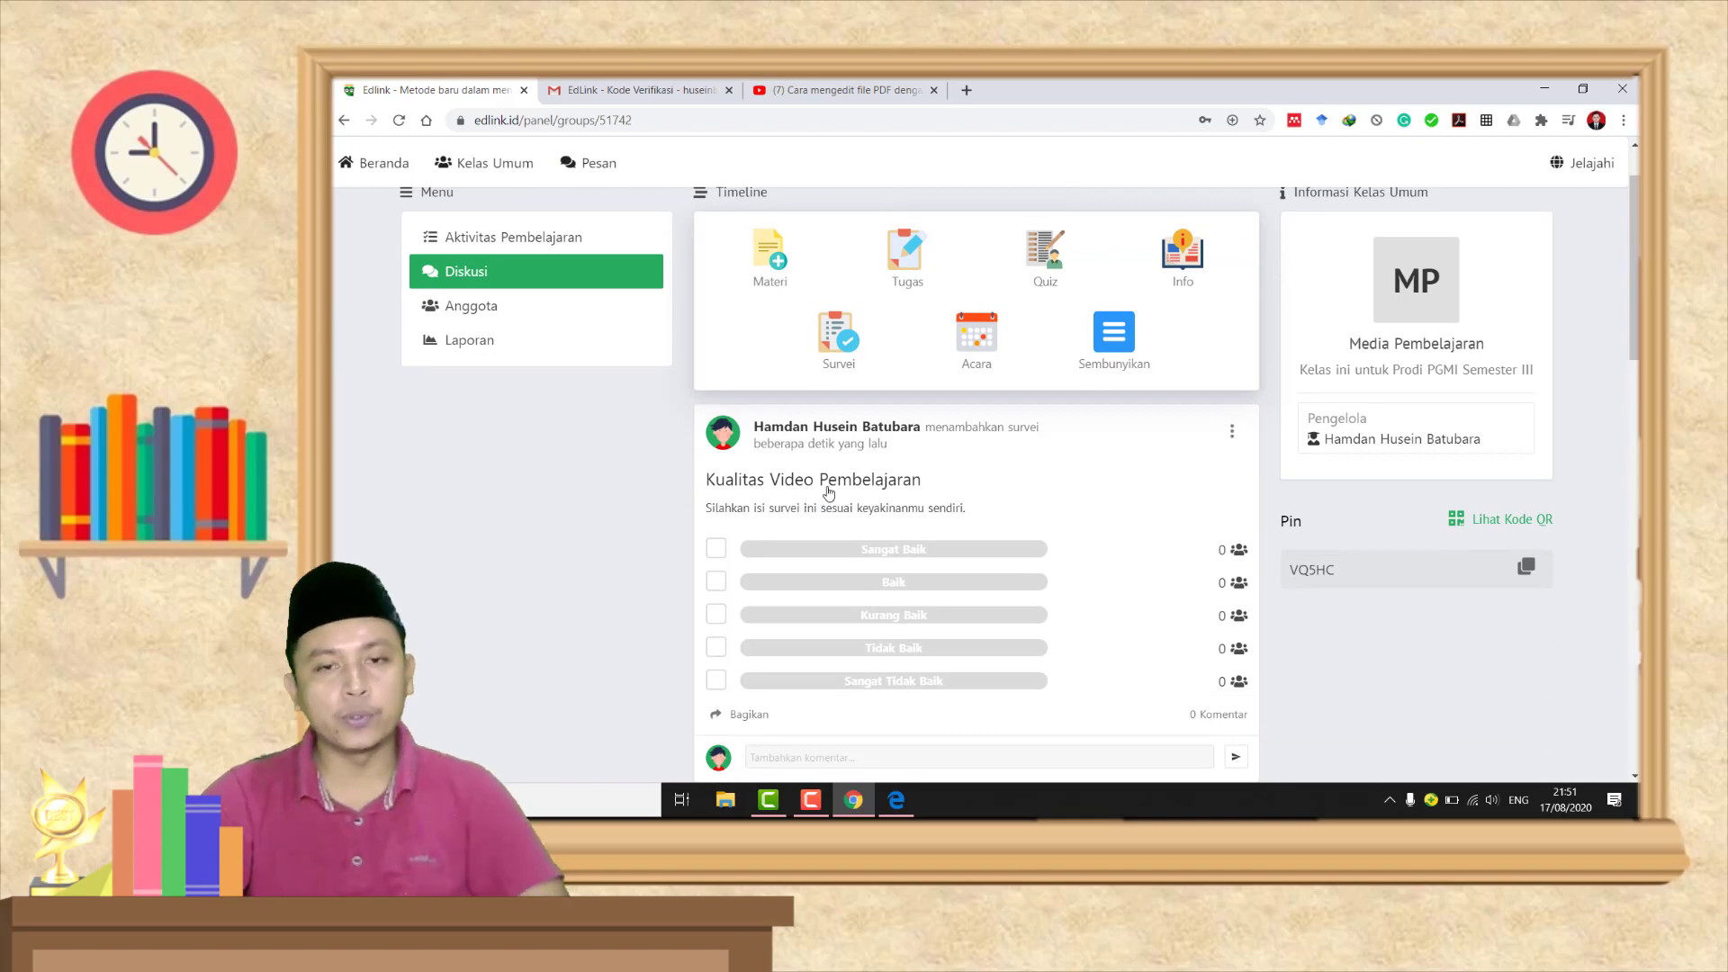
{"action": "left_click", "coordinate": [1001, 355]}
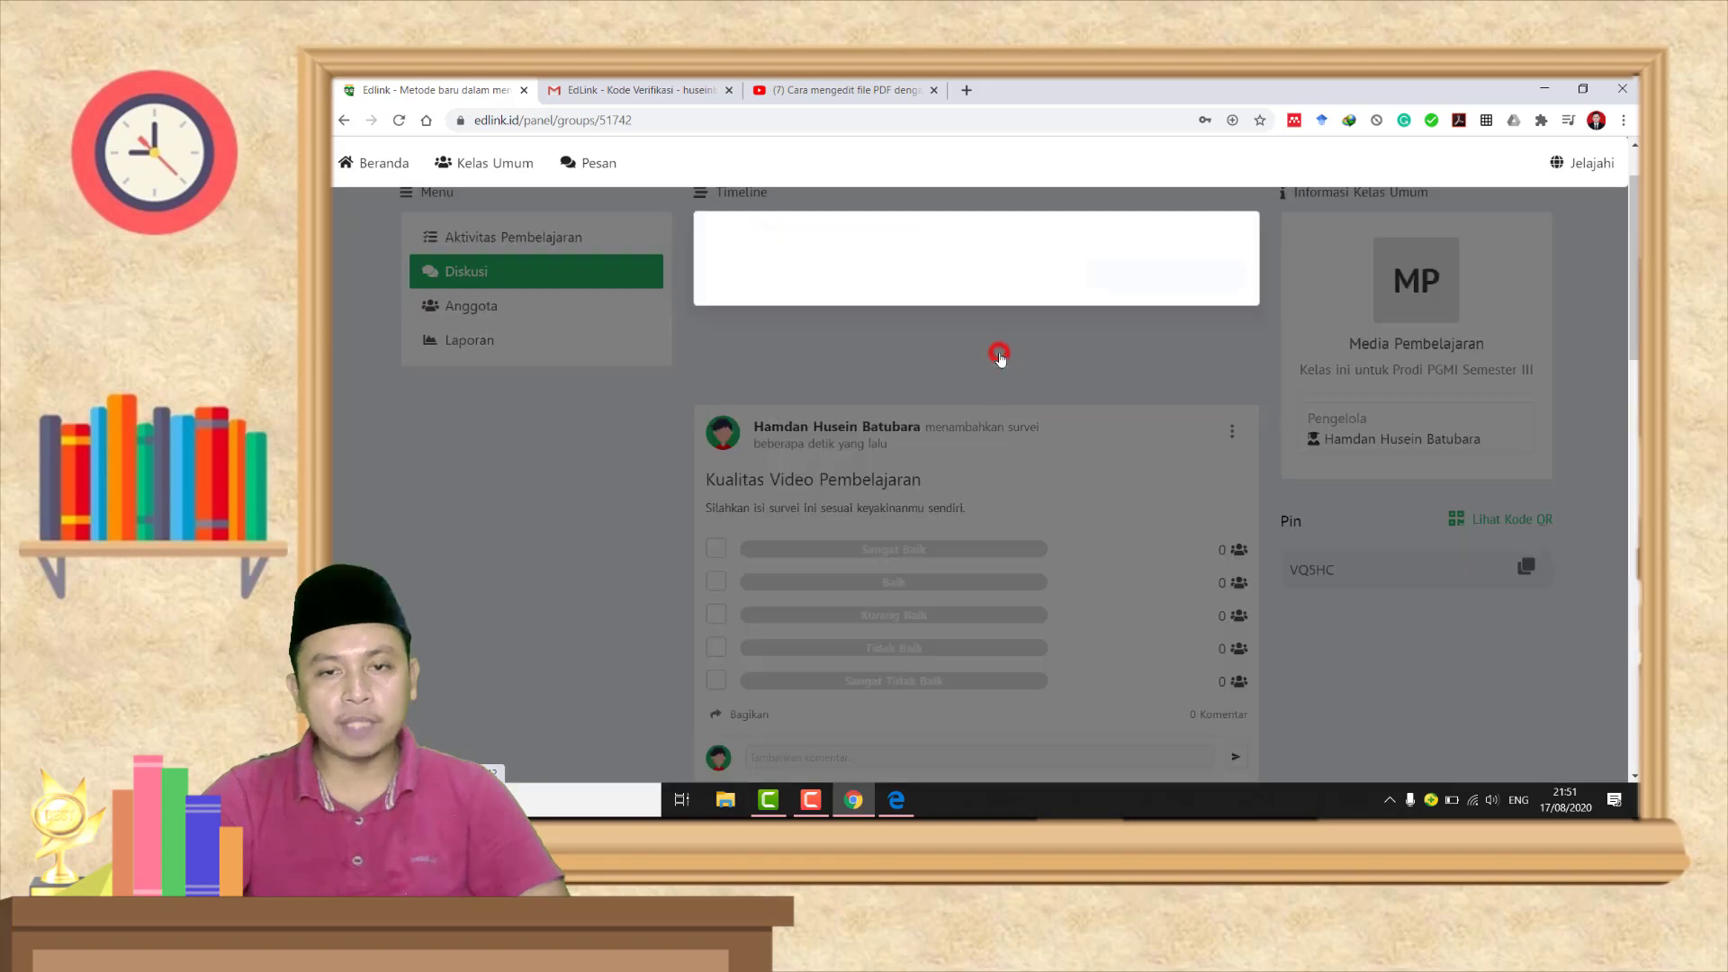
{"action": "left_click", "coordinate": [911, 376]}
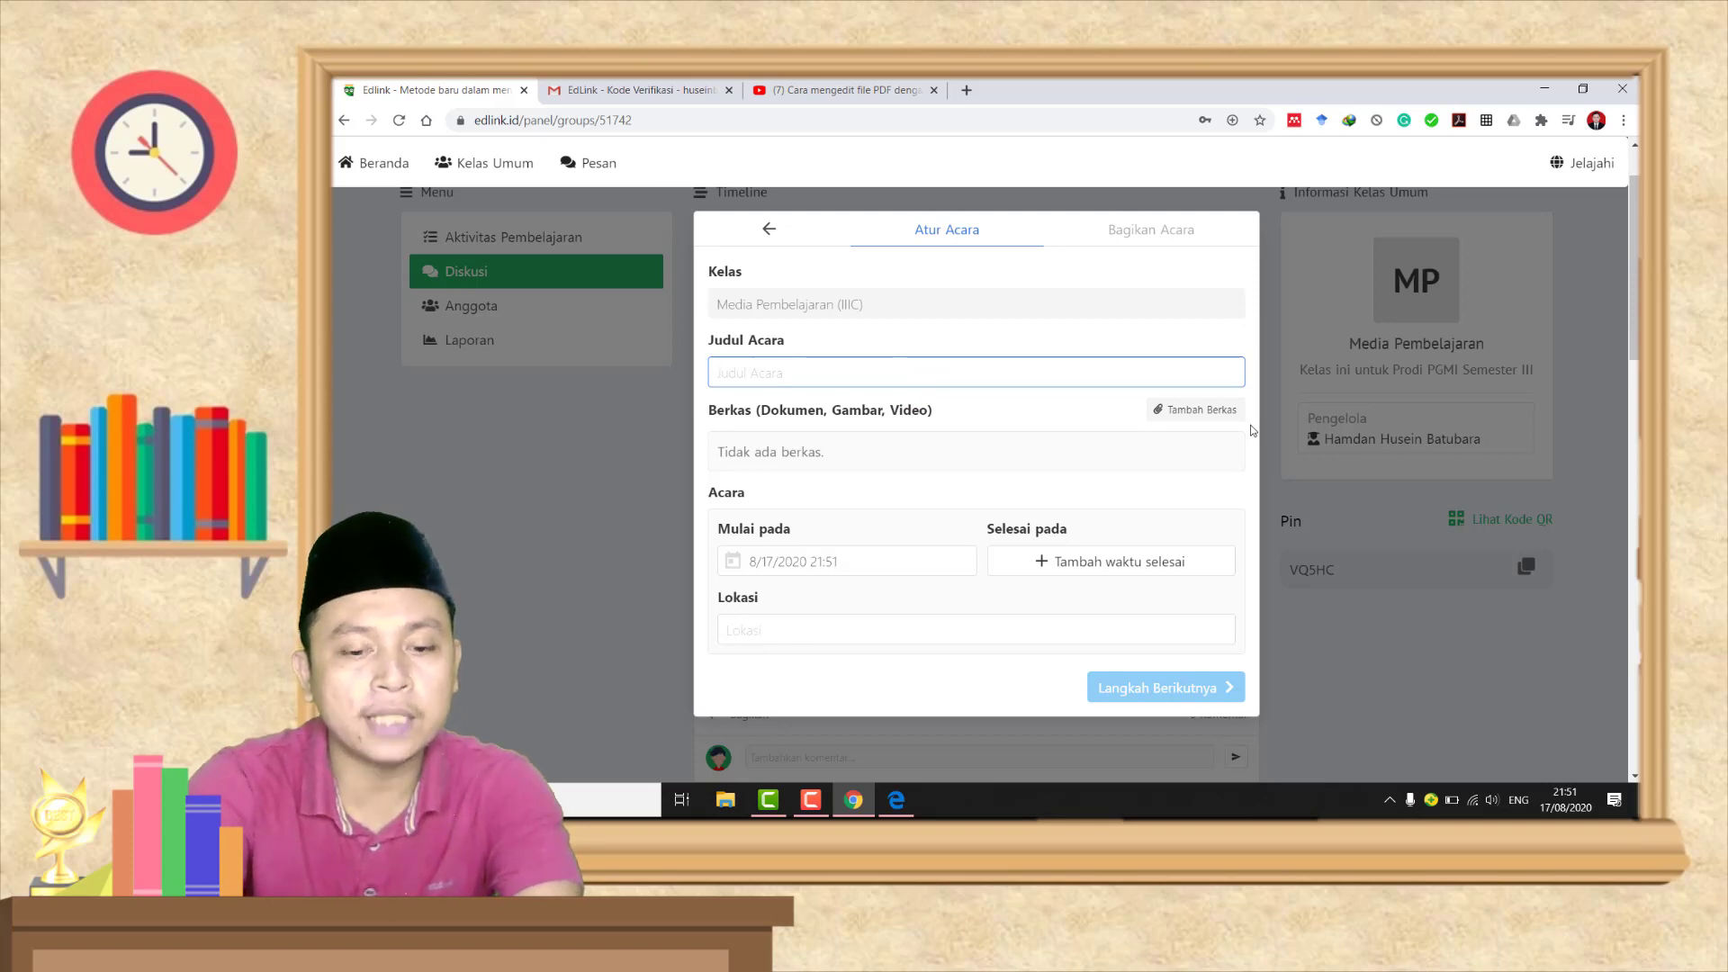
{"action": "type", "text": "Pertemuan Online"}
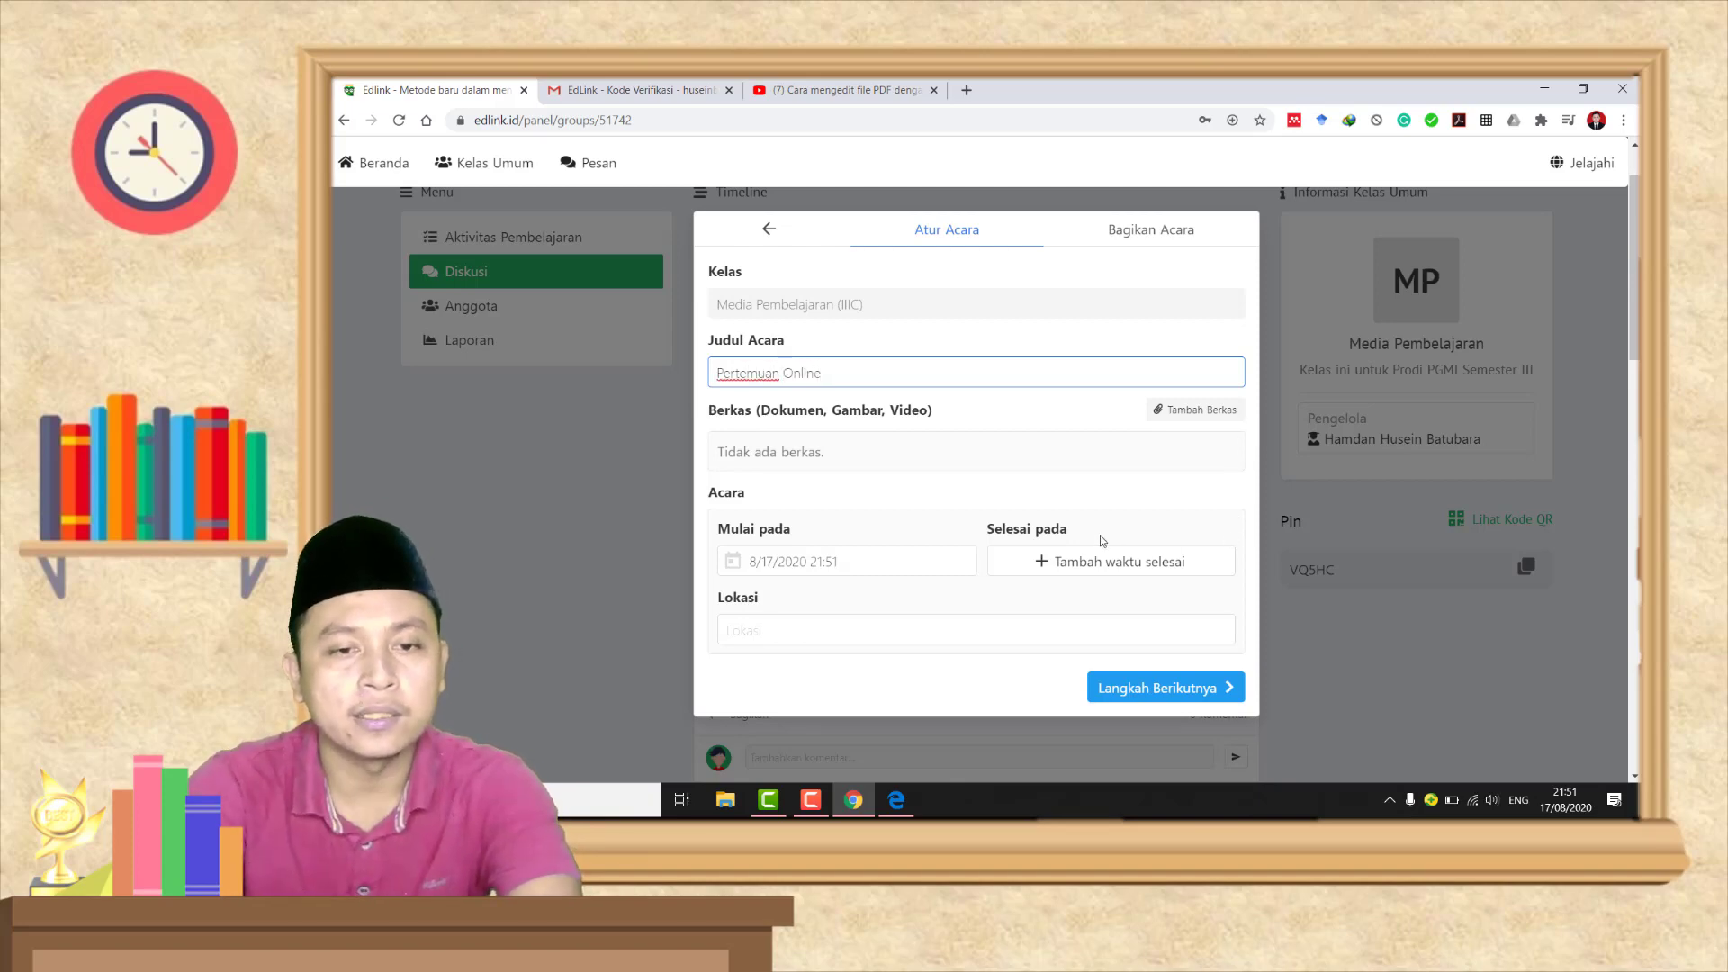
{"action": "left_click", "coordinate": [843, 558]}
- Set the event start (Mulai pada) to 18 August 2020 at 09:30
{"action": "scroll", "coordinate": [838, 658], "scroll_direction": "down", "scroll_amount": 1}
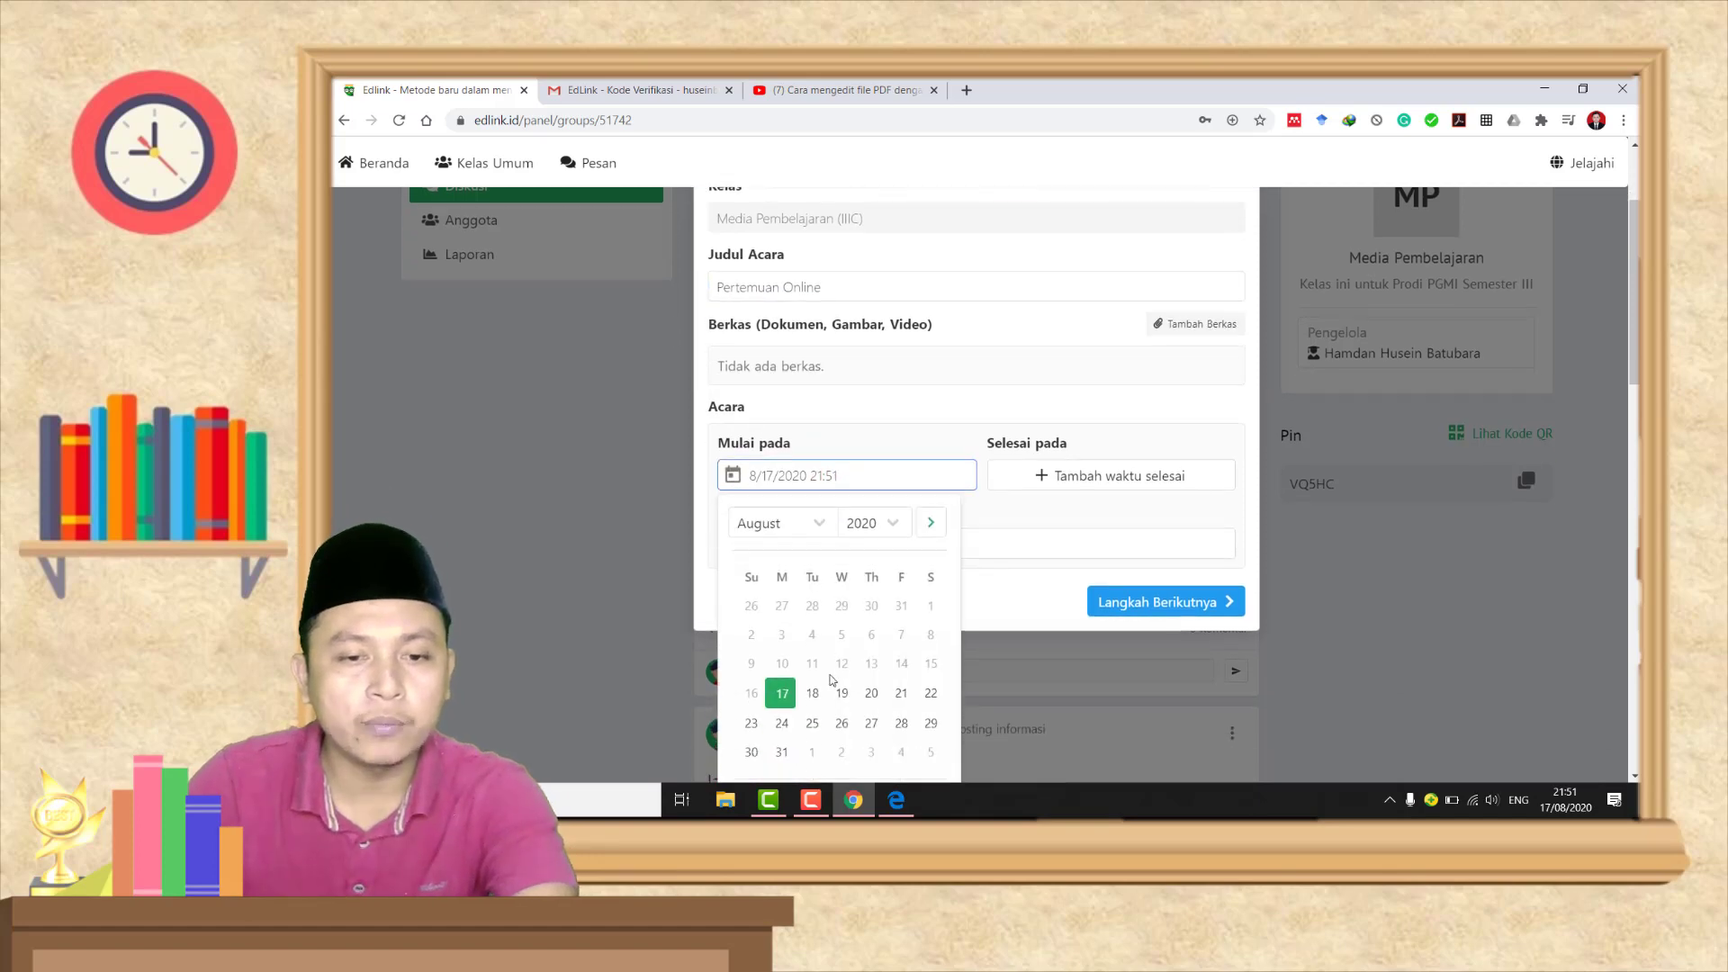
{"action": "left_click", "coordinate": [814, 692]}
{"action": "scroll", "coordinate": [820, 693], "scroll_direction": "down", "scroll_amount": 2}
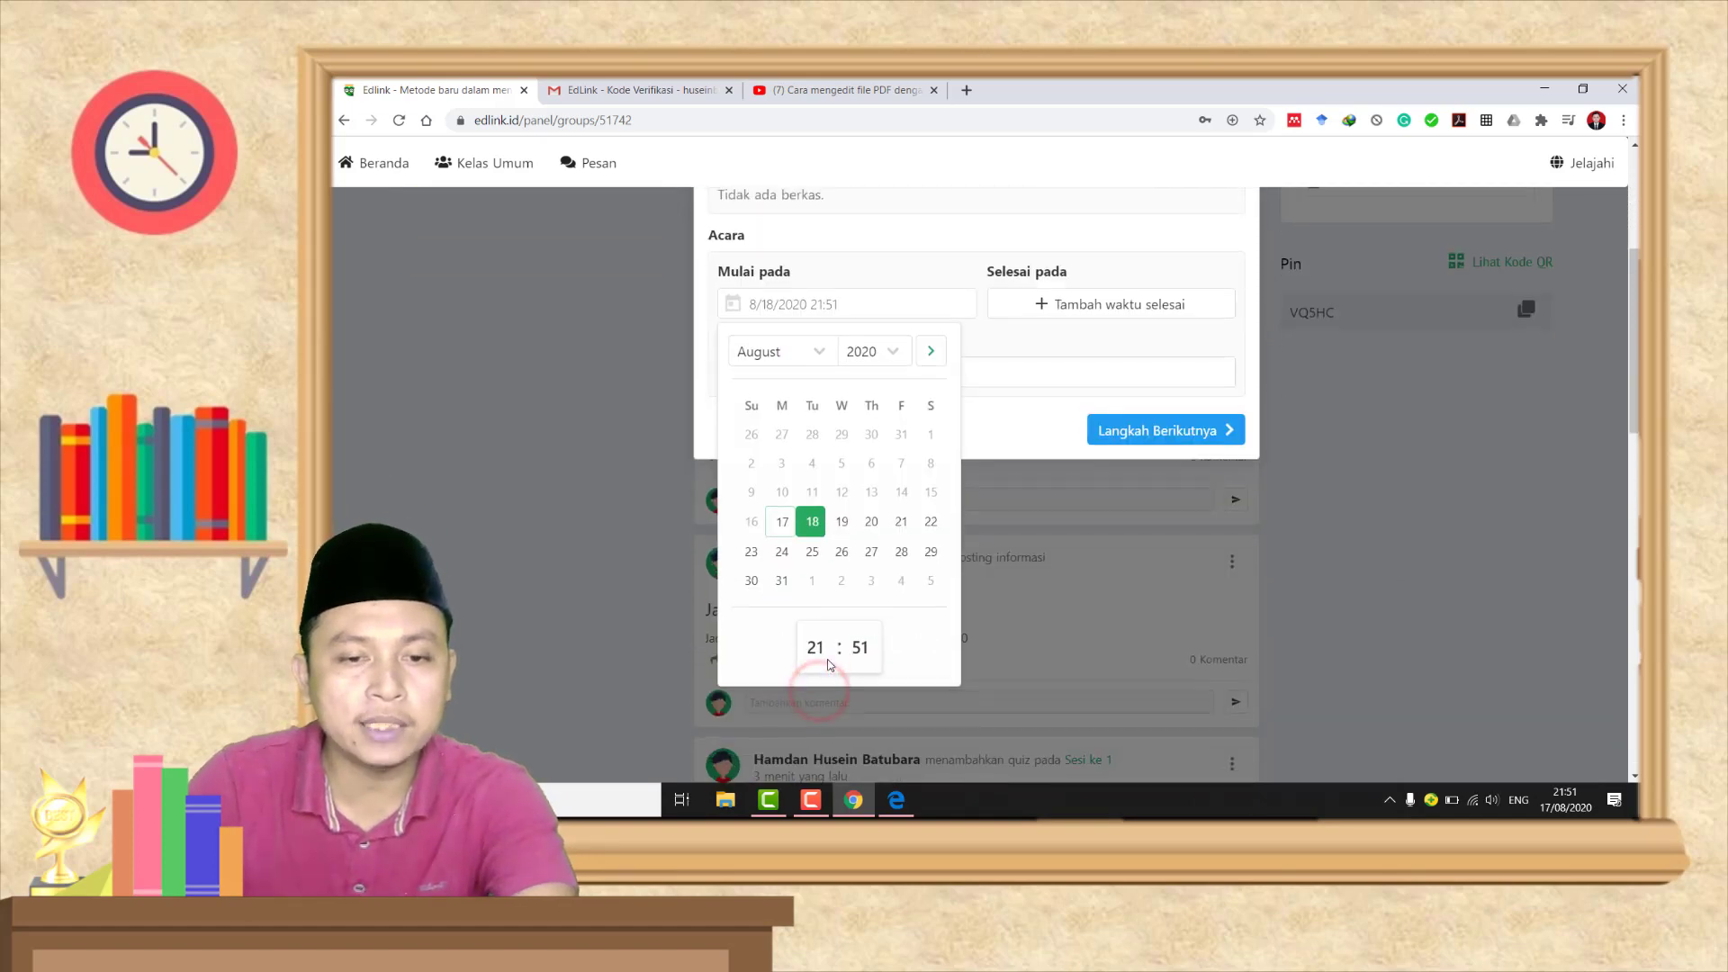
{"action": "left_click", "coordinate": [815, 647]}
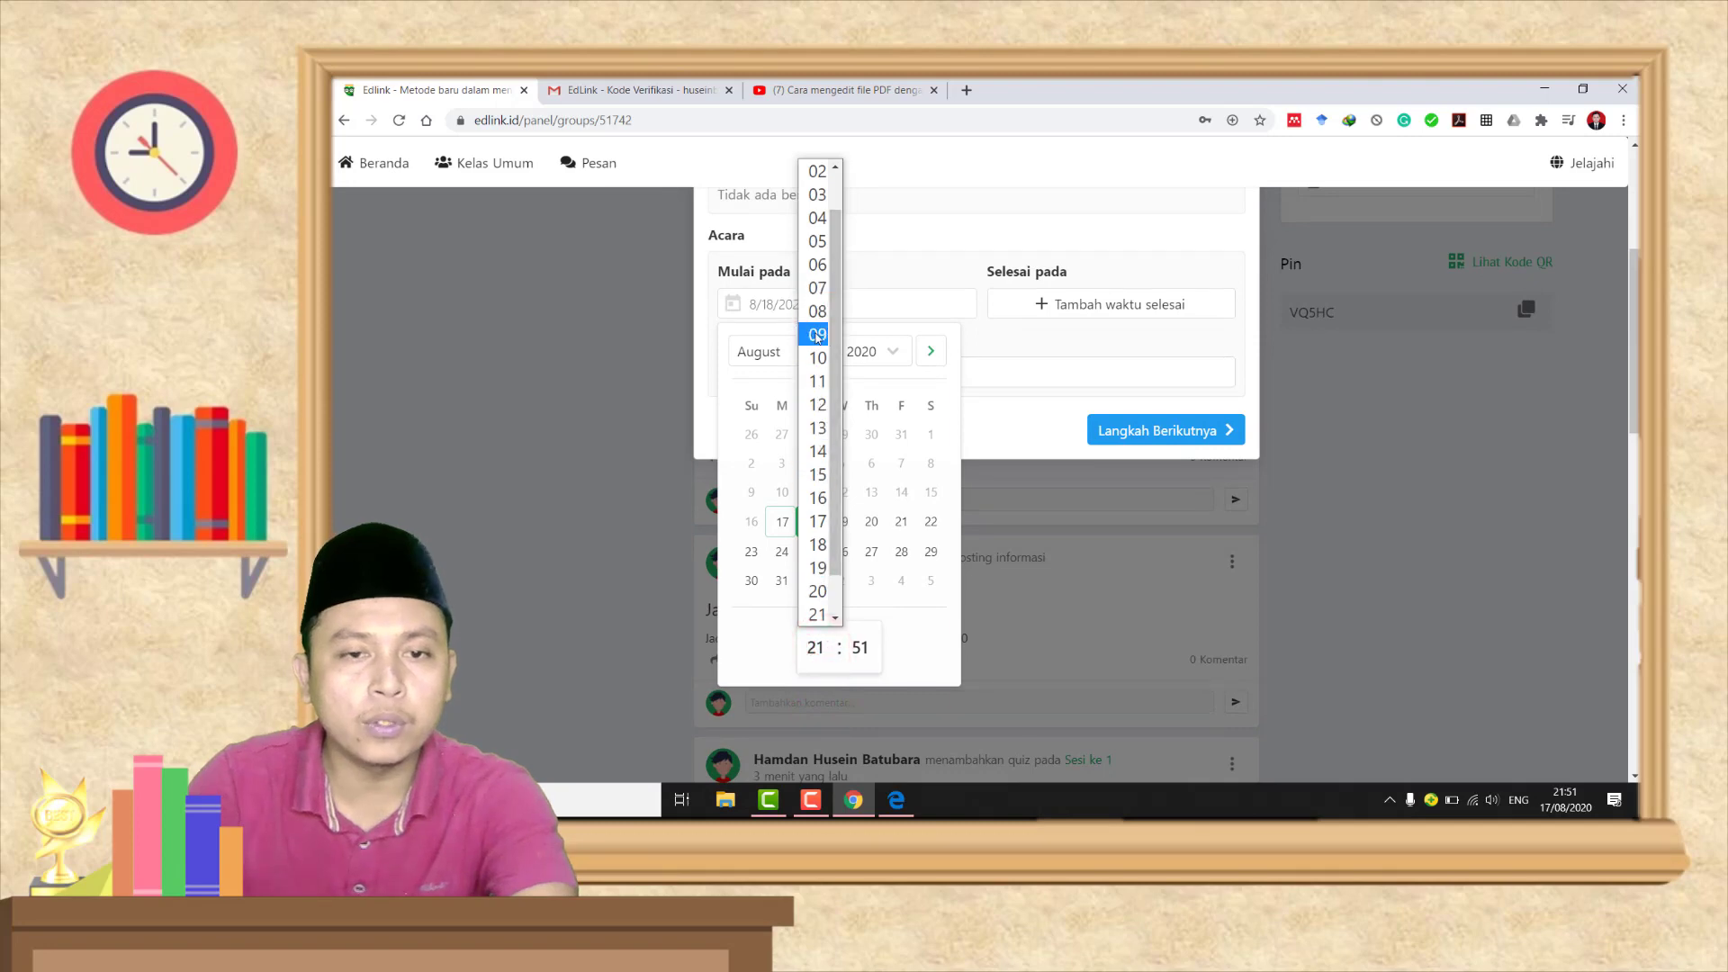
{"action": "left_click", "coordinate": [817, 333]}
{"action": "left_click", "coordinate": [846, 668]}
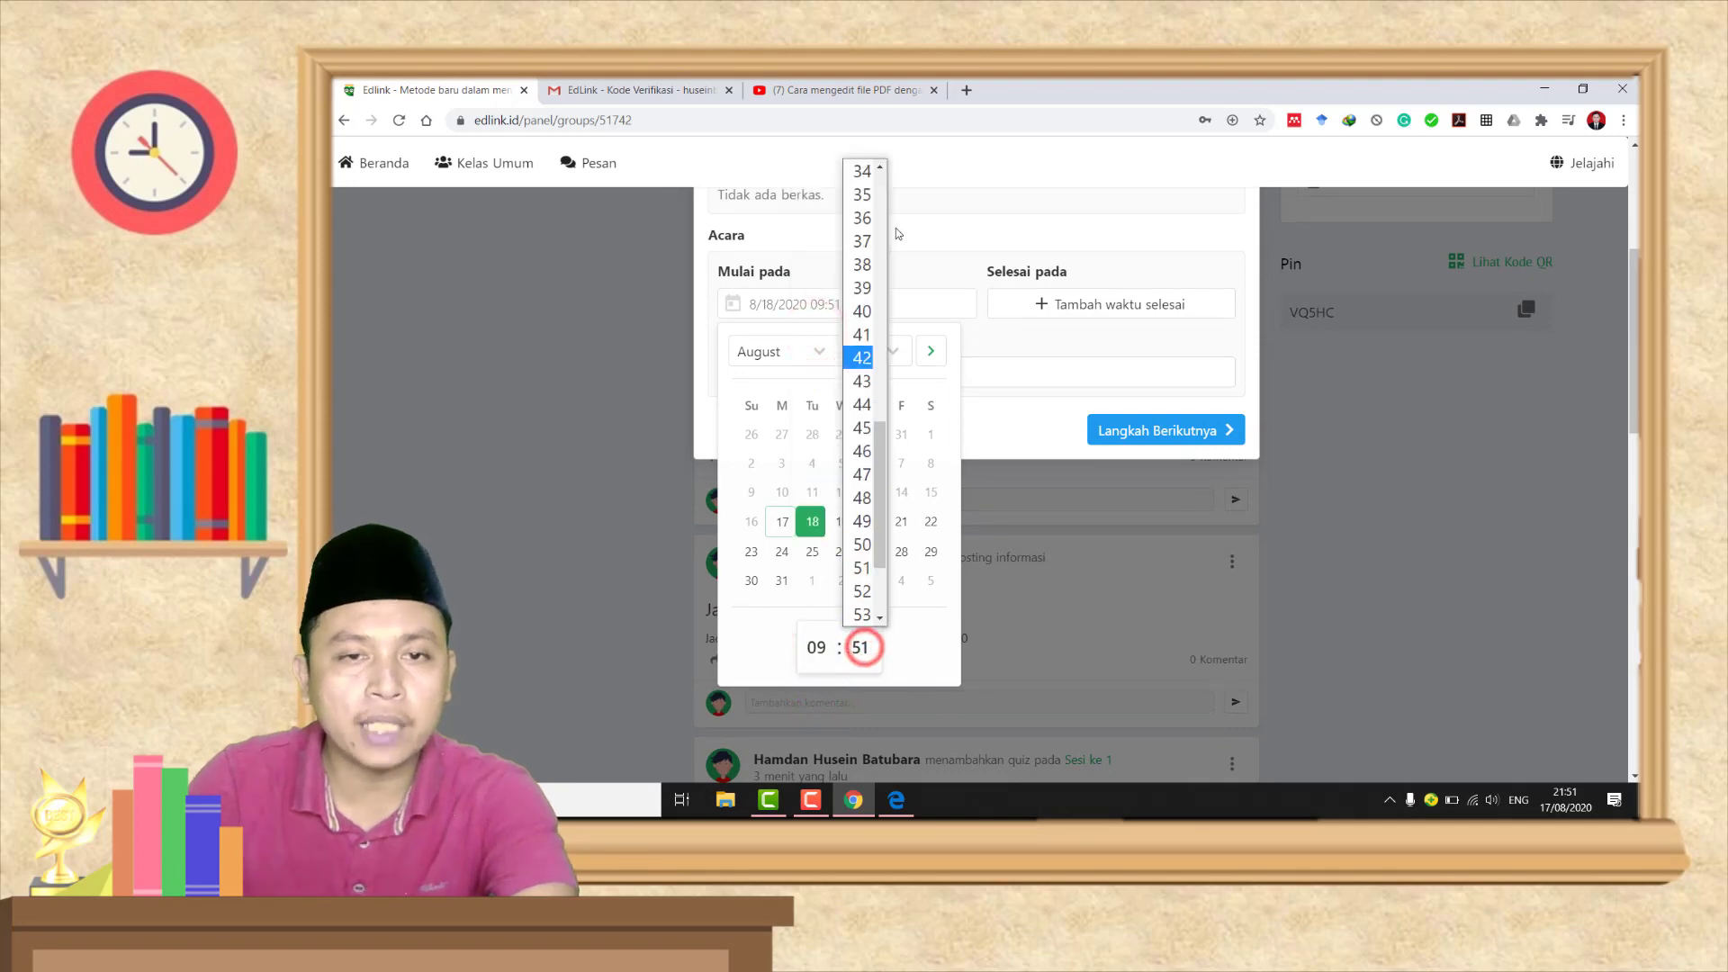
{"action": "scroll", "coordinate": [859, 565], "scroll_direction": "up", "scroll_amount": 1}
{"action": "scroll", "coordinate": [860, 565], "scroll_direction": "down", "scroll_amount": 1}
{"action": "left_click", "coordinate": [859, 647]}
{"action": "scroll", "coordinate": [864, 360], "scroll_direction": "up", "scroll_amount": 5}
{"action": "scroll", "coordinate": [864, 360], "scroll_direction": "up", "scroll_amount": 4}
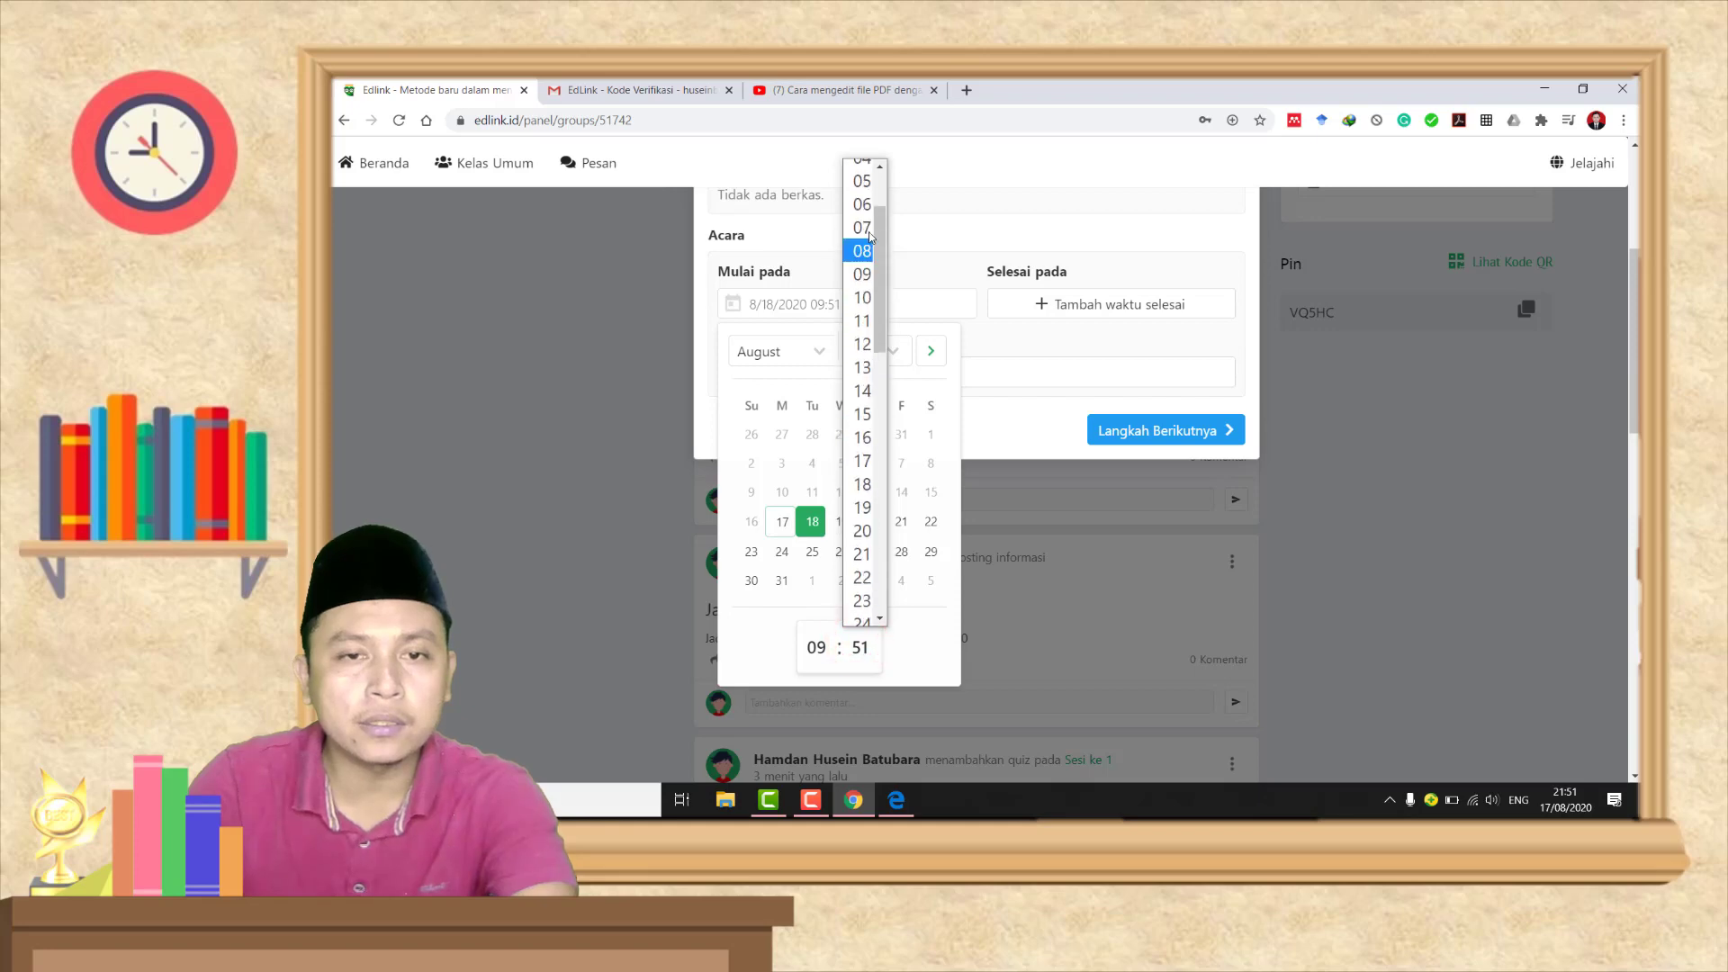
{"action": "scroll", "coordinate": [862, 474], "scroll_direction": "down", "scroll_amount": 2}
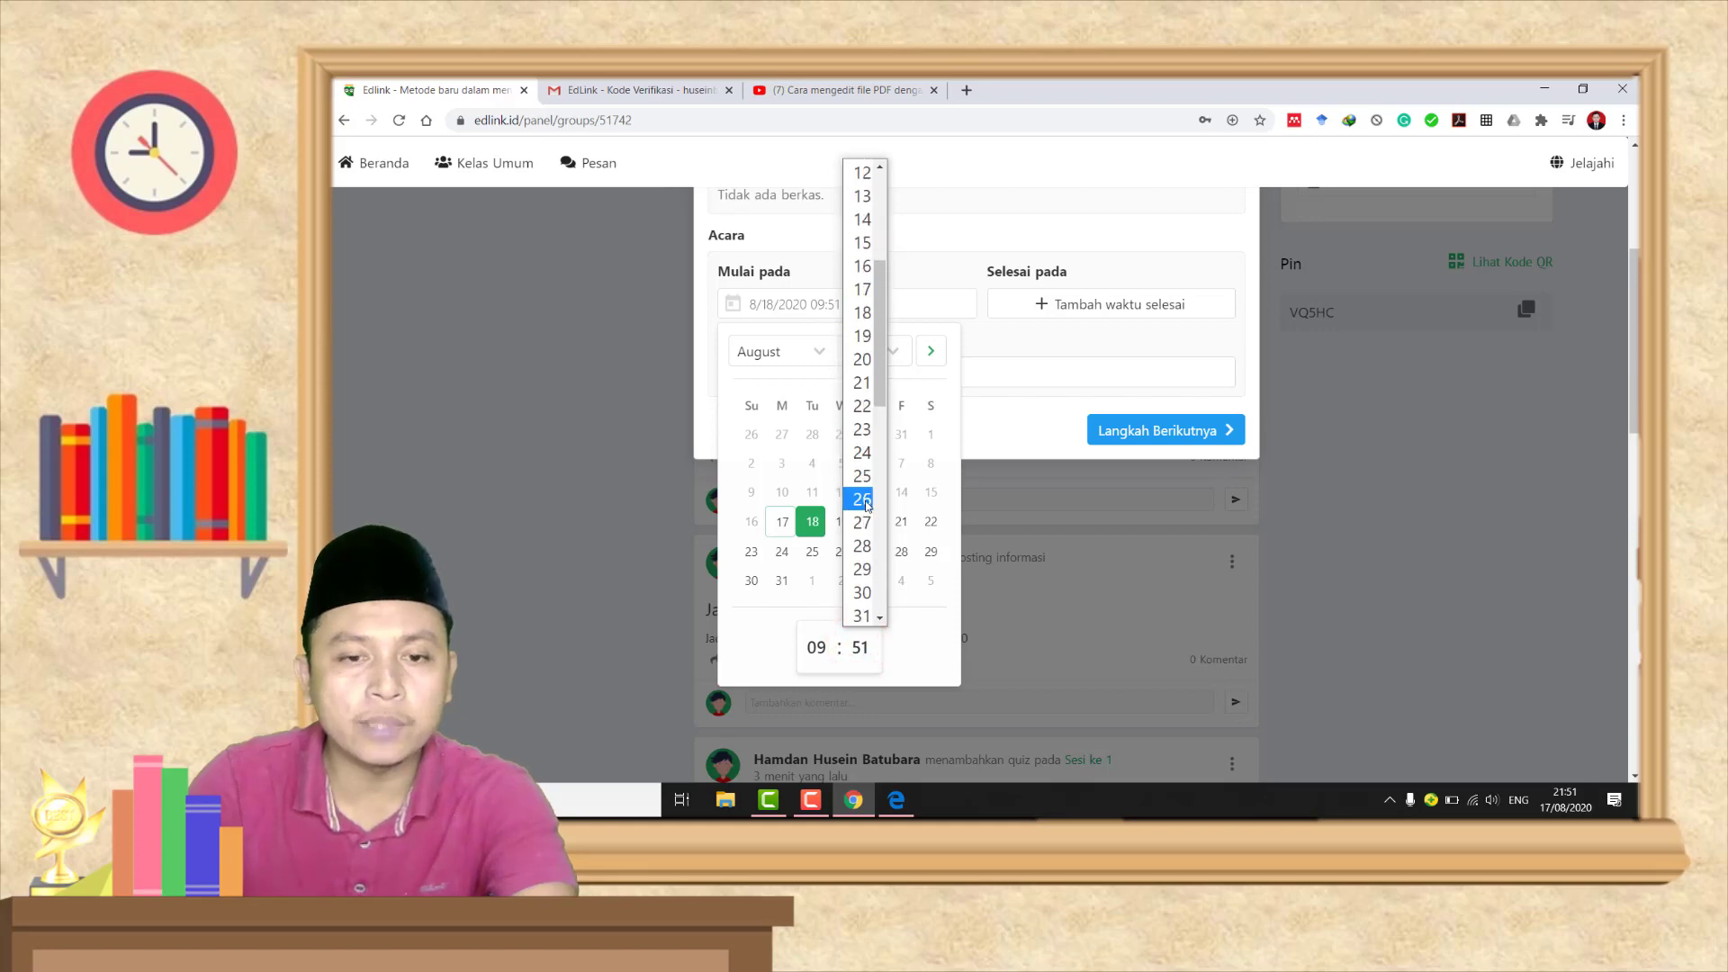
{"action": "left_click", "coordinate": [863, 593]}
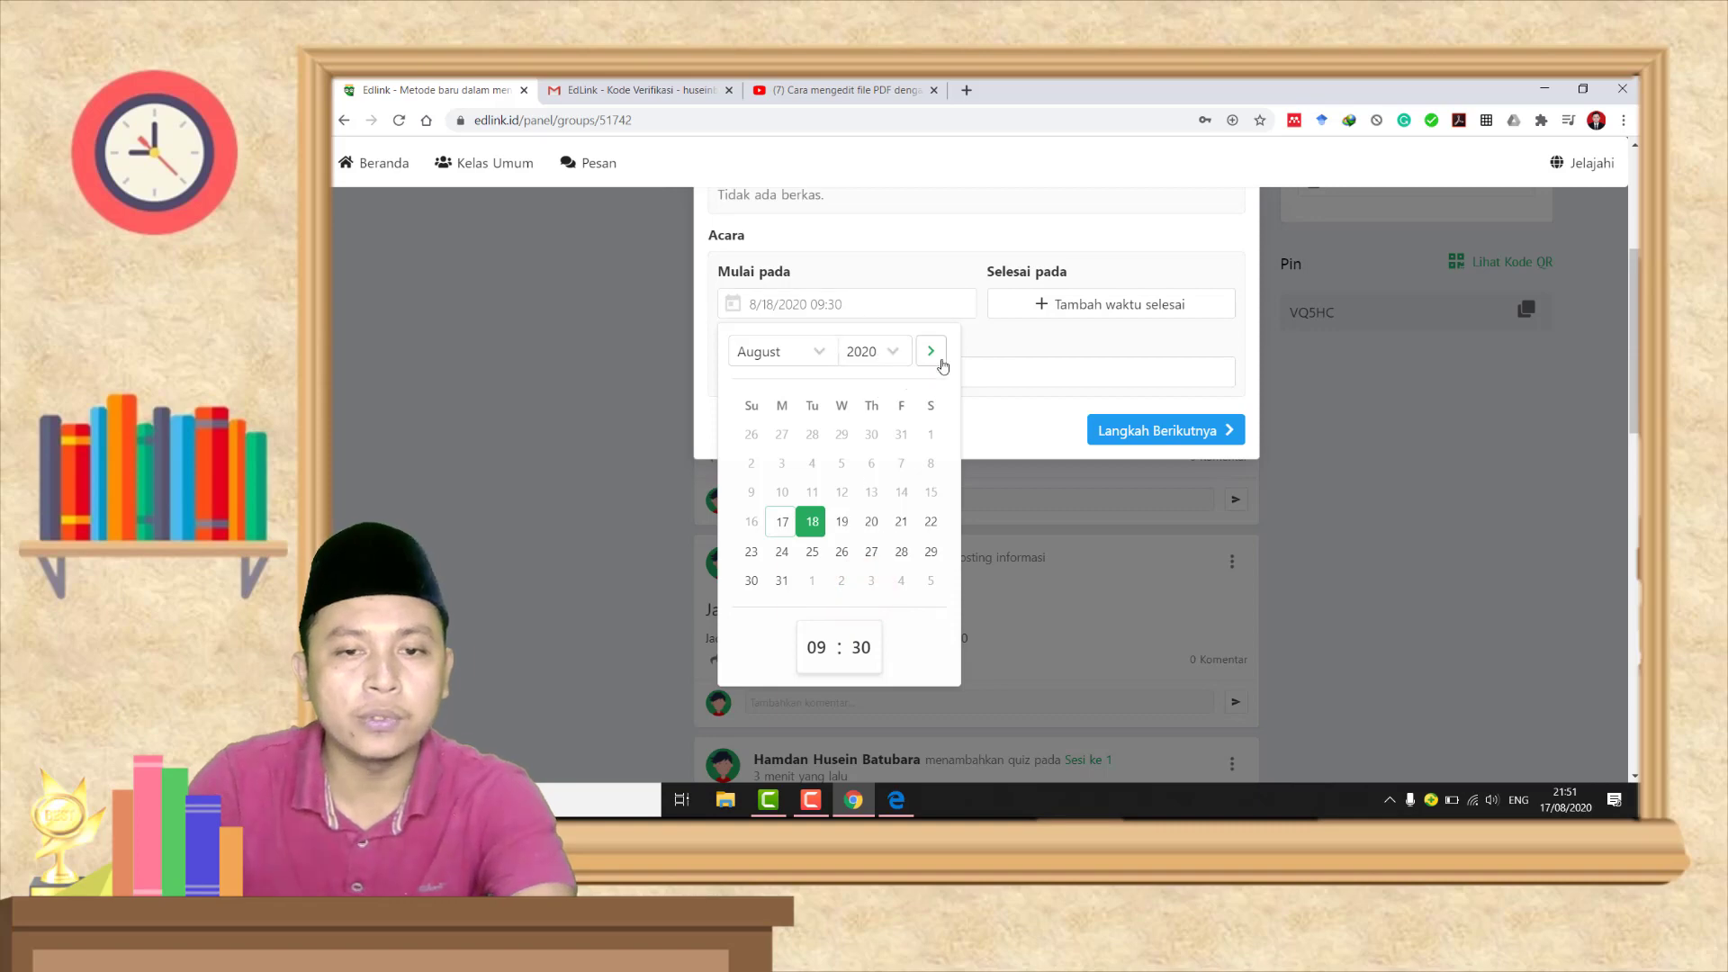
{"action": "left_click", "coordinate": [991, 389]}
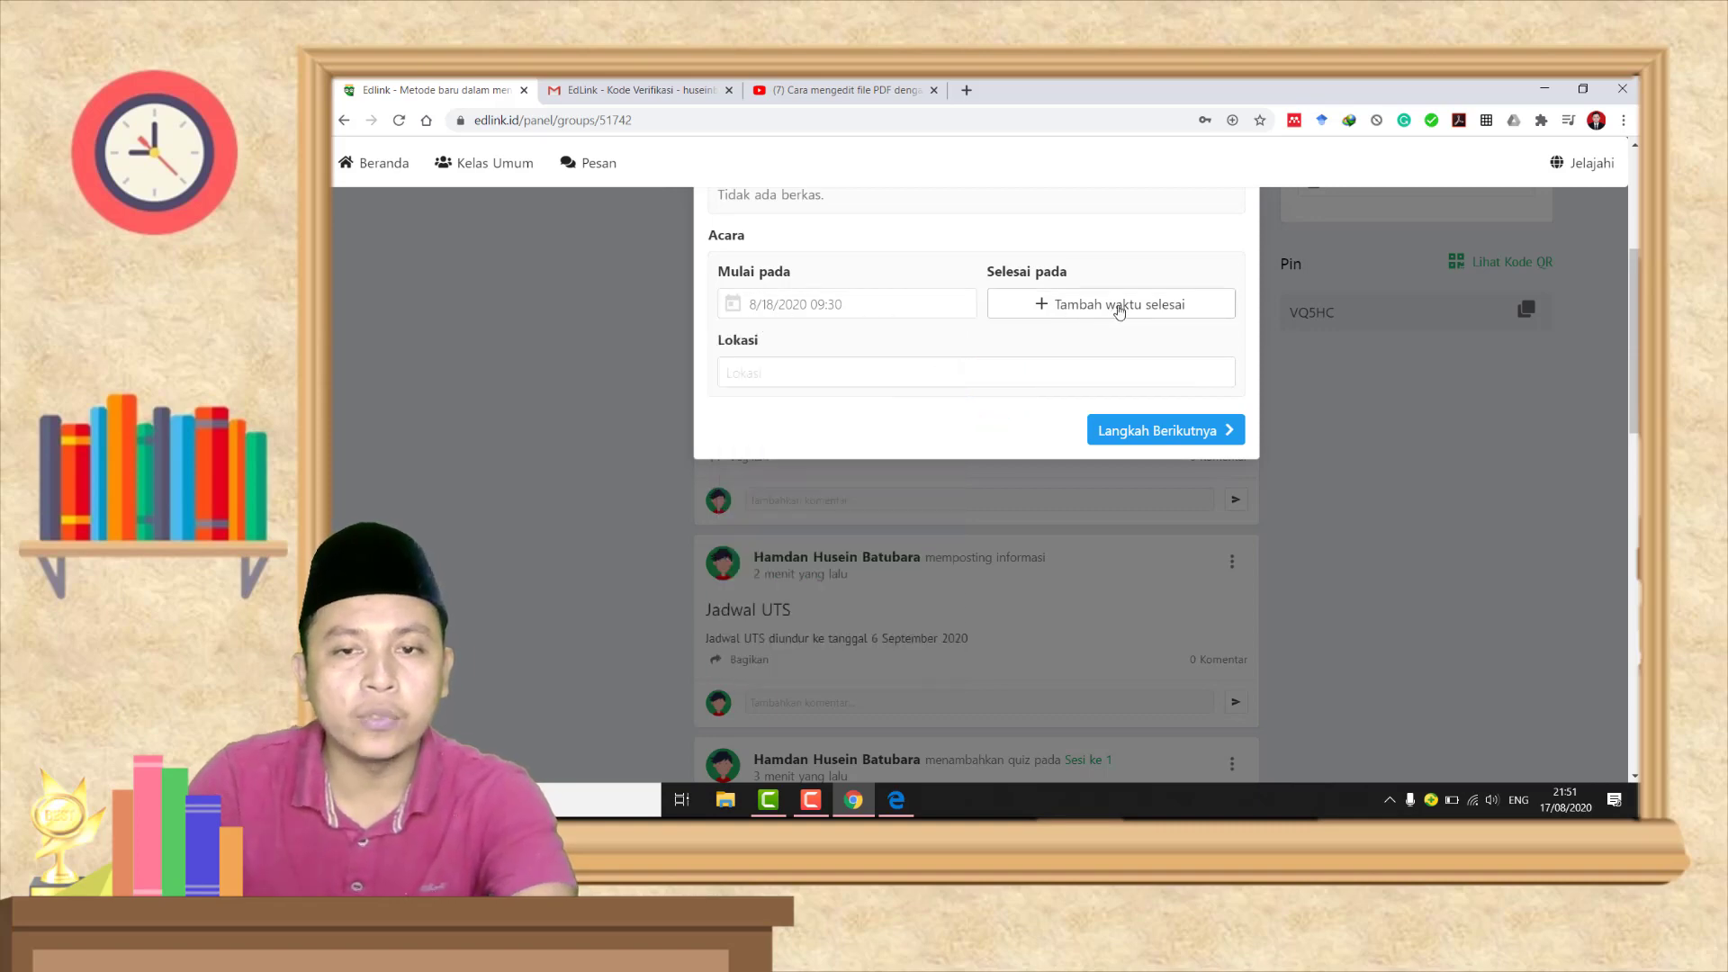
- Add an end time of 18 August 2020 at 12:00
{"action": "left_click", "coordinate": [1116, 313]}
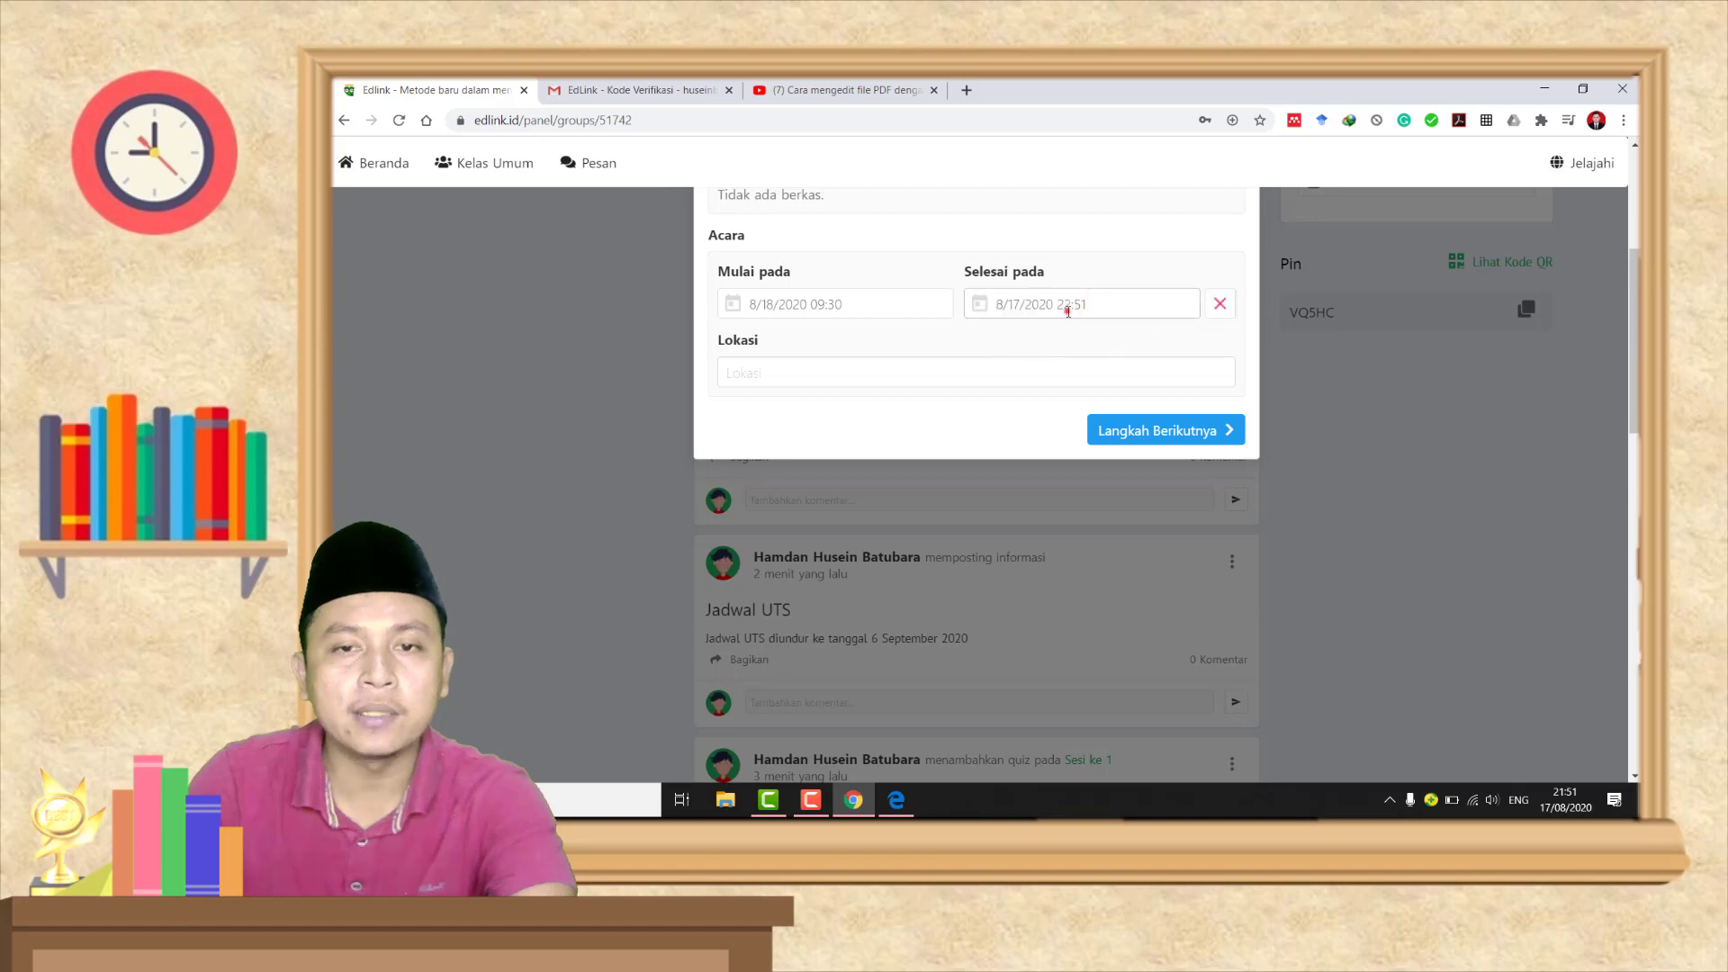
{"action": "left_click", "coordinate": [1066, 310]}
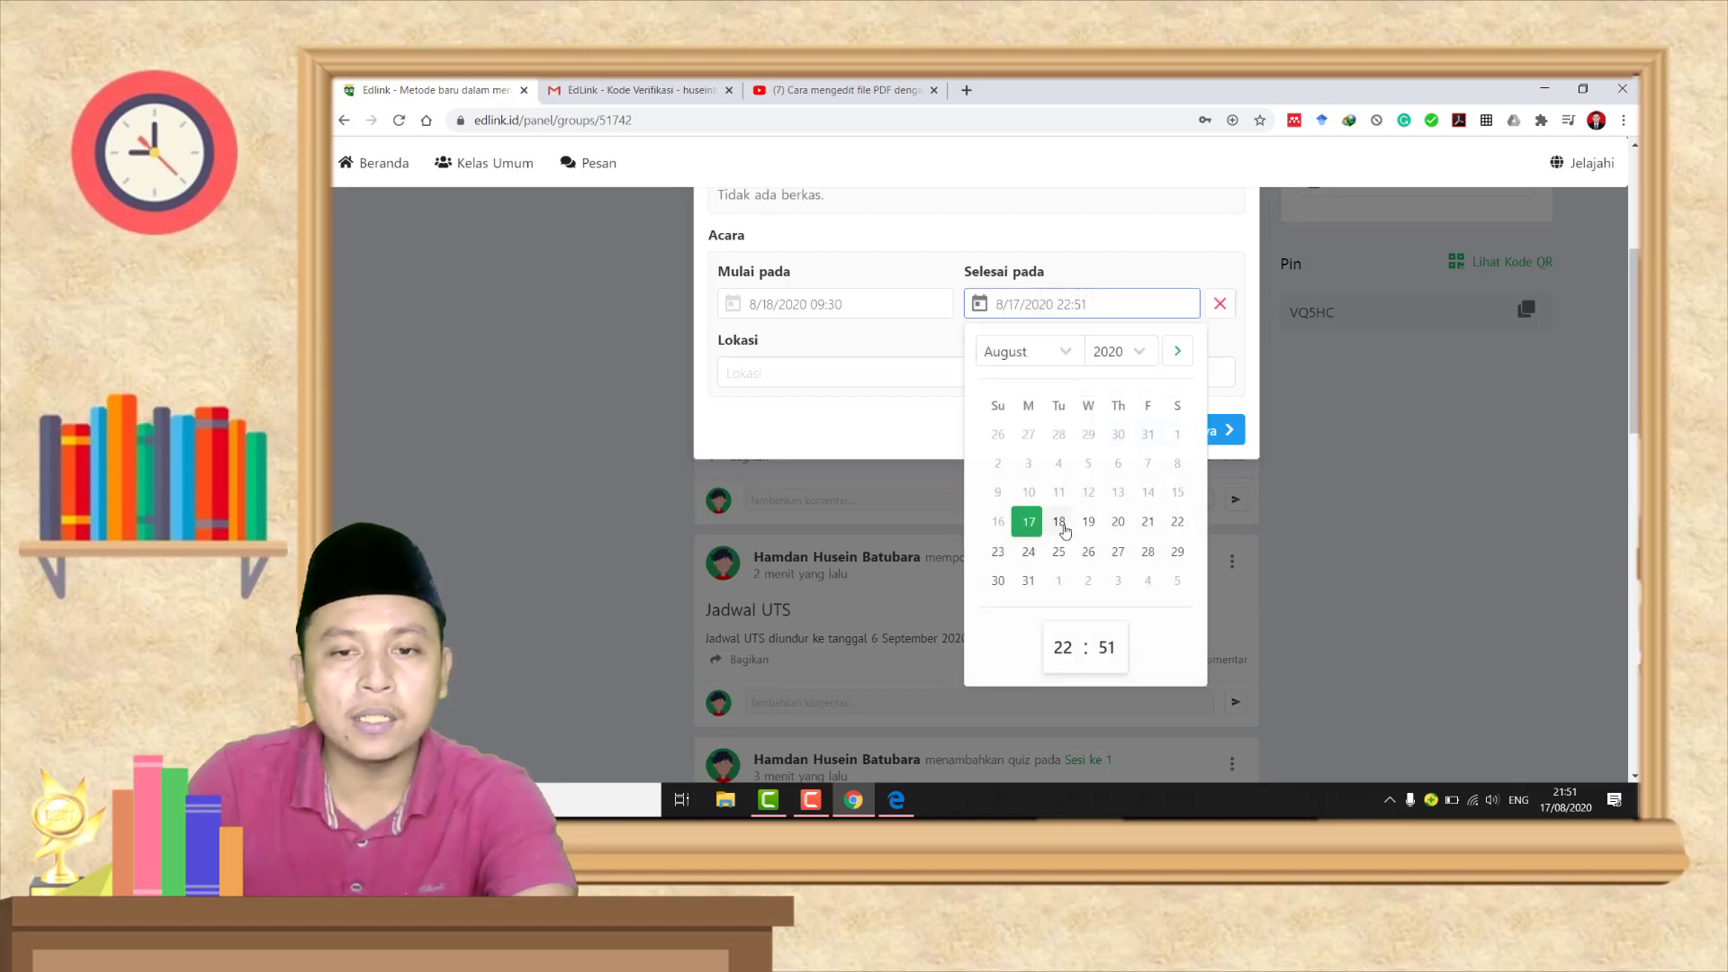
{"action": "left_click", "coordinate": [1059, 522]}
{"action": "left_click", "coordinate": [1068, 655]}
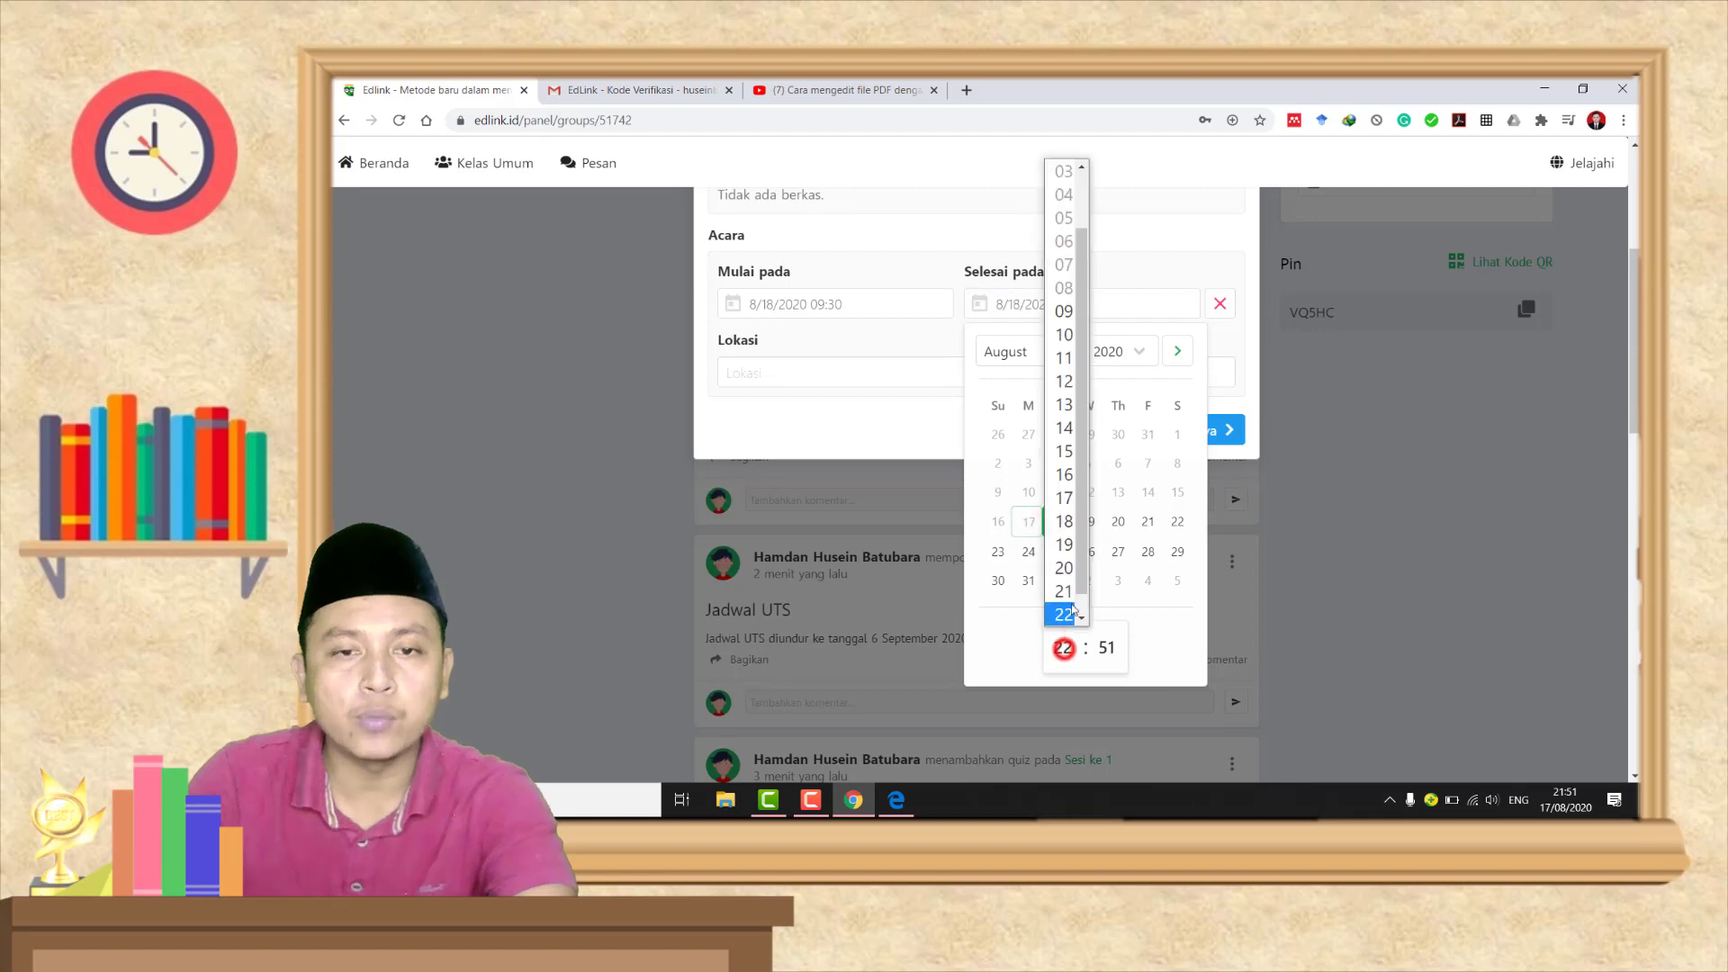
{"action": "left_click", "coordinate": [1065, 359]}
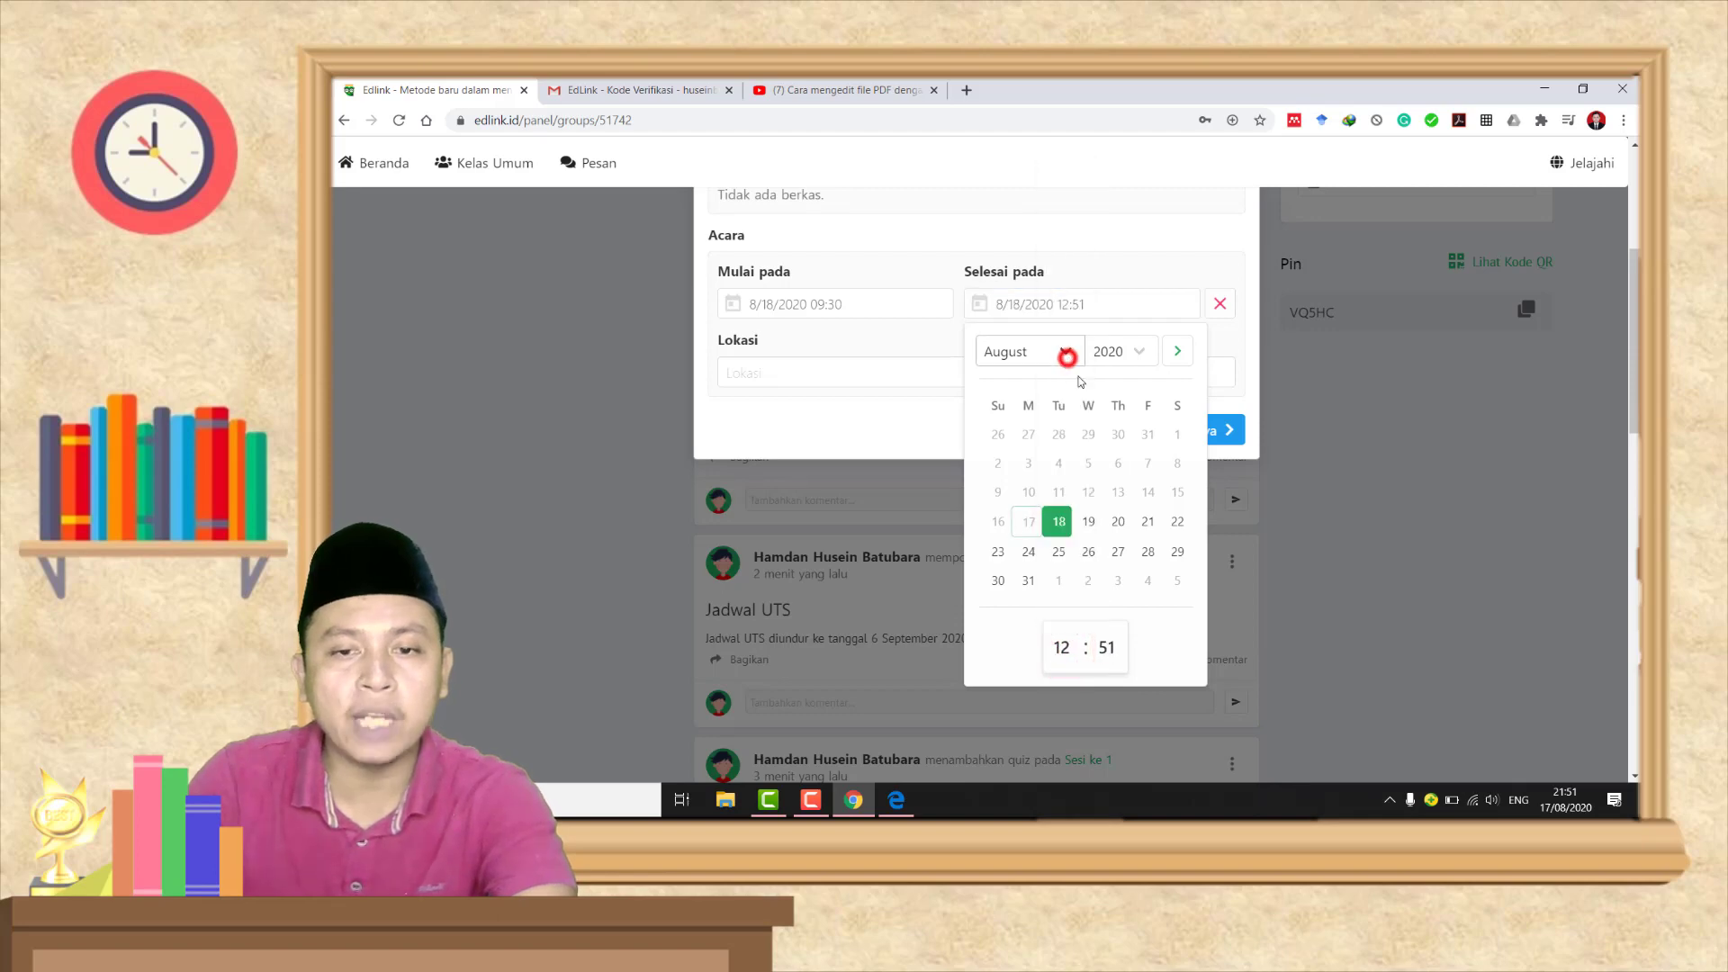
{"action": "left_click", "coordinate": [1096, 642]}
{"action": "left_click", "coordinate": [1102, 621]}
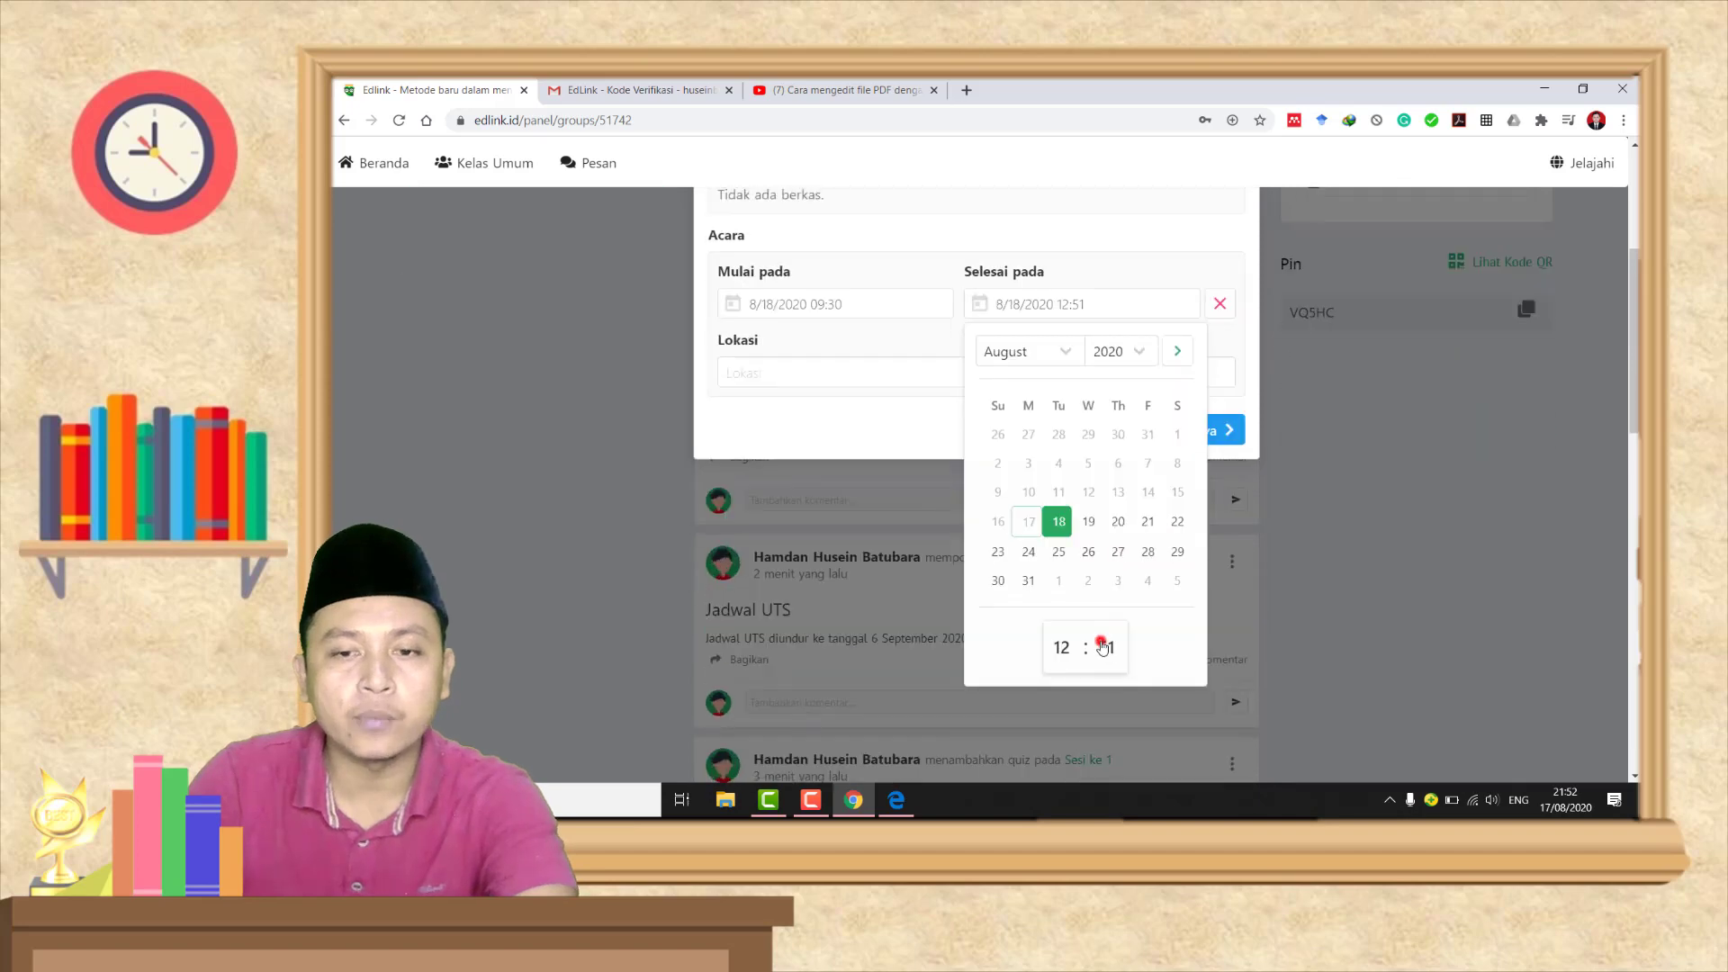
{"action": "left_click", "coordinate": [1103, 646]}
{"action": "left_click_drag", "start_coordinate": [1124, 522], "coordinate": [1107, 243]}
{"action": "left_click", "coordinate": [1108, 171]}
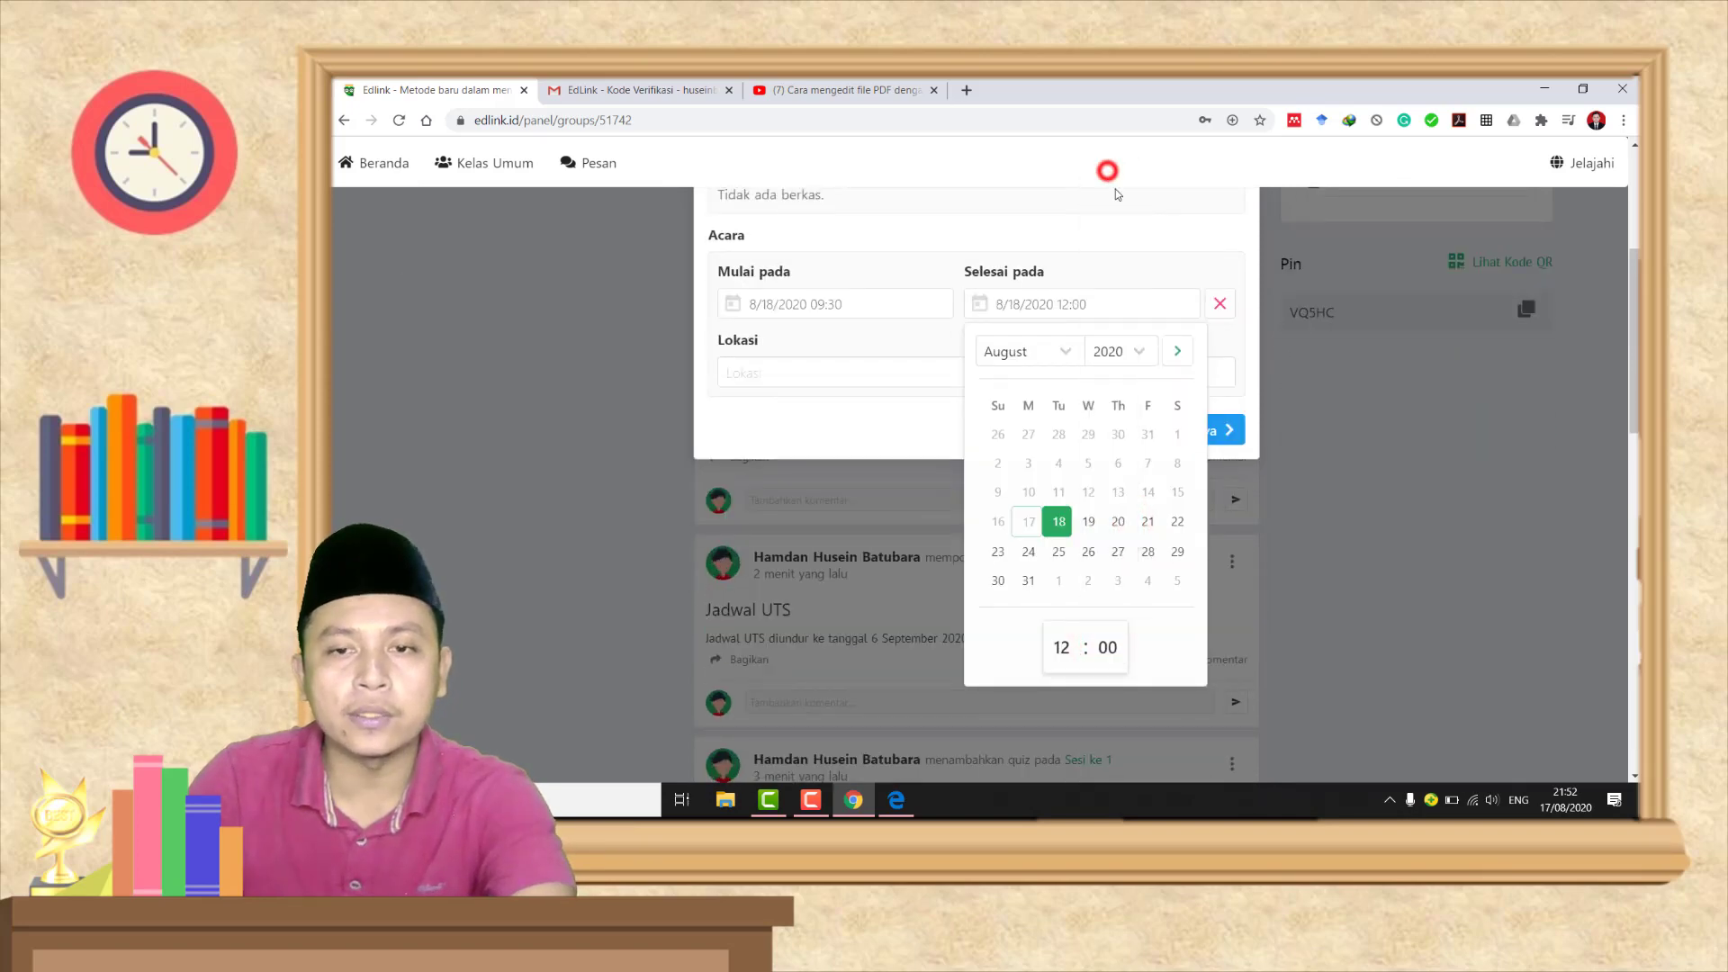
{"action": "left_click", "coordinate": [1224, 375]}
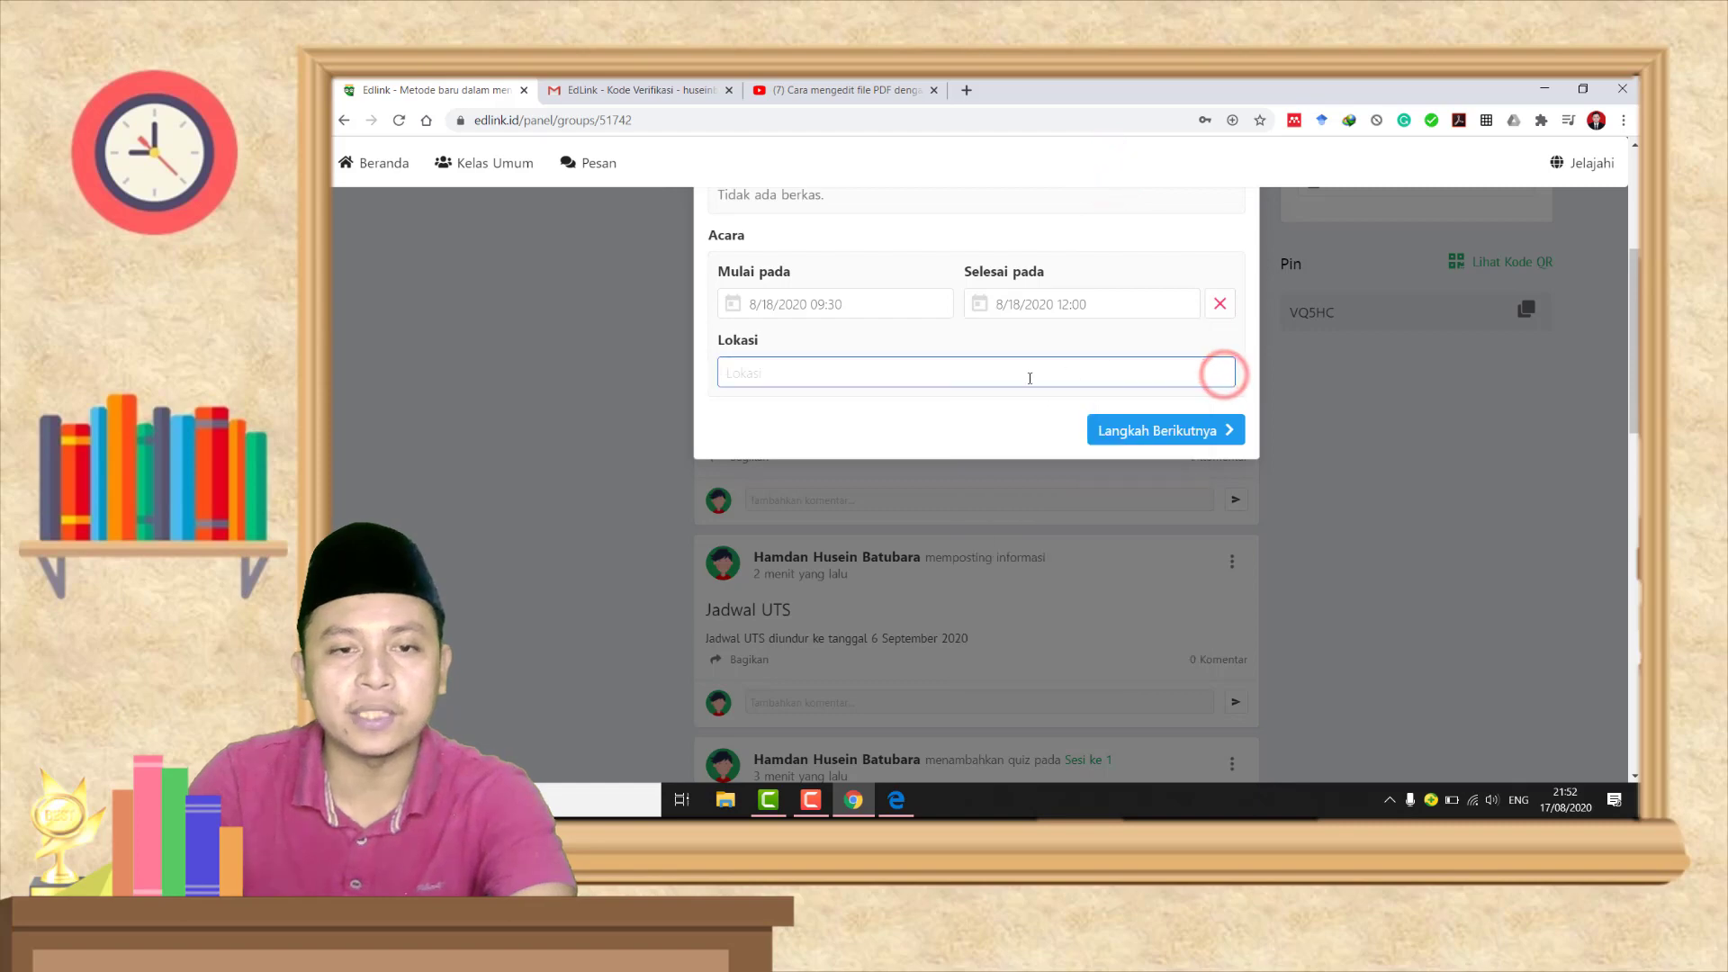
- Enter 'Zoom Meeting' as the Lokasi and continue to the sharing step
{"action": "left_click", "coordinate": [900, 372]}
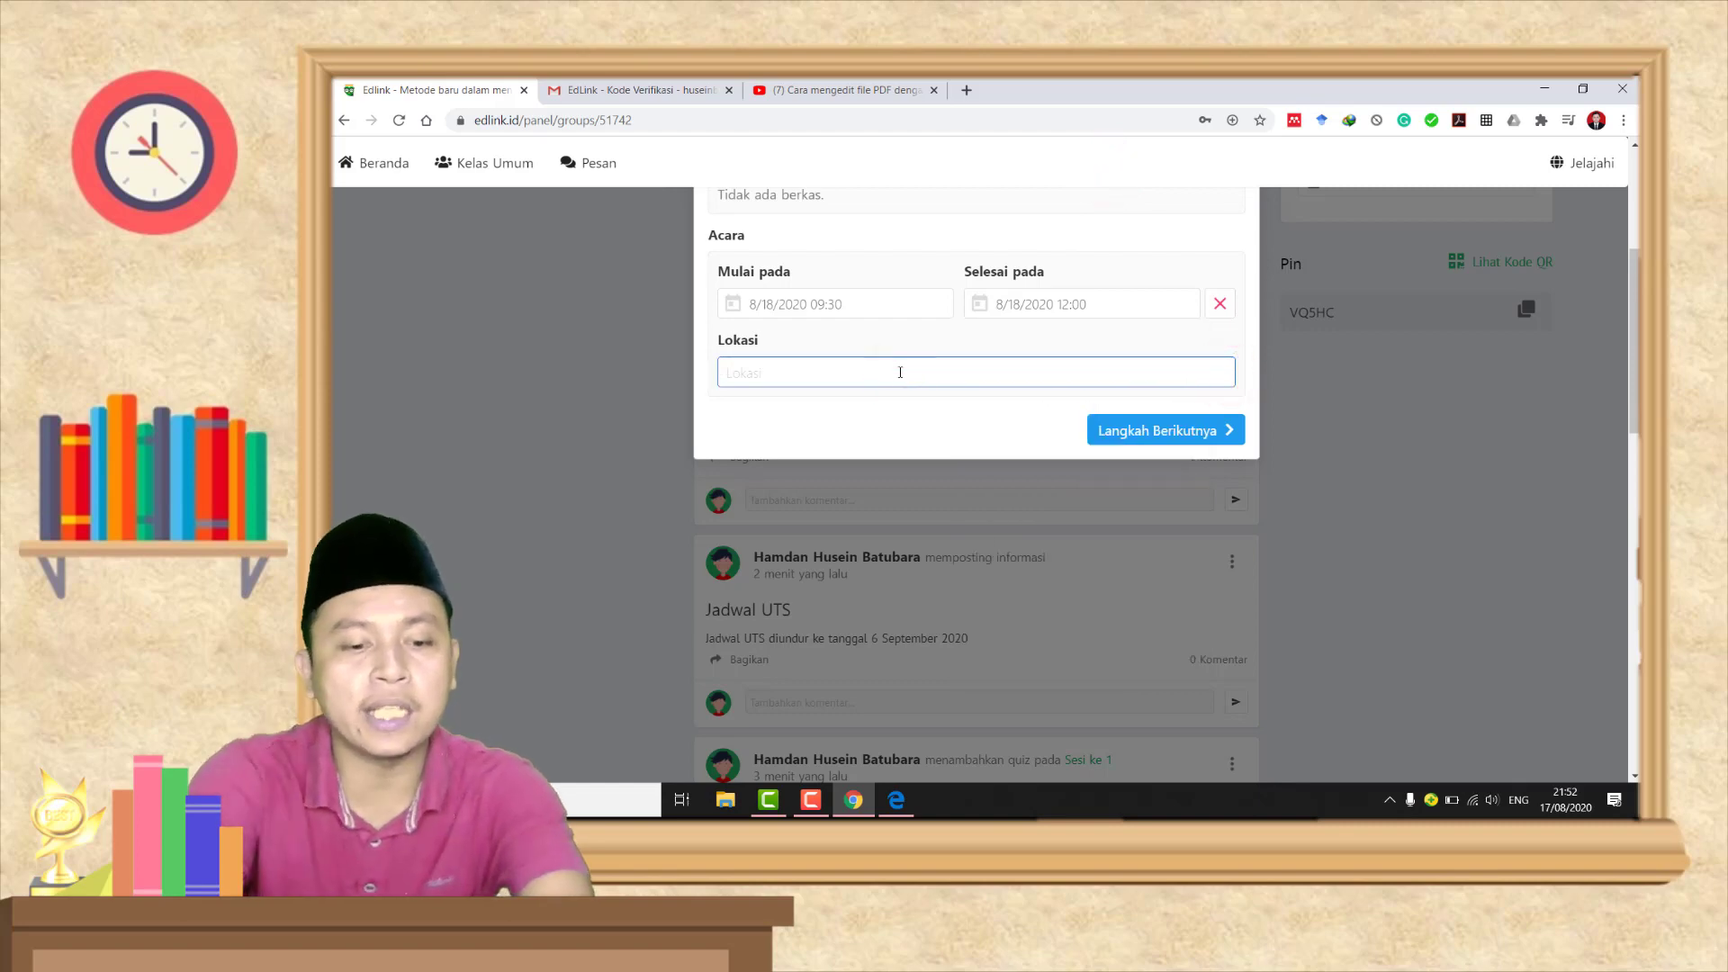
{"action": "type", "text": "Zoom Meeting"}
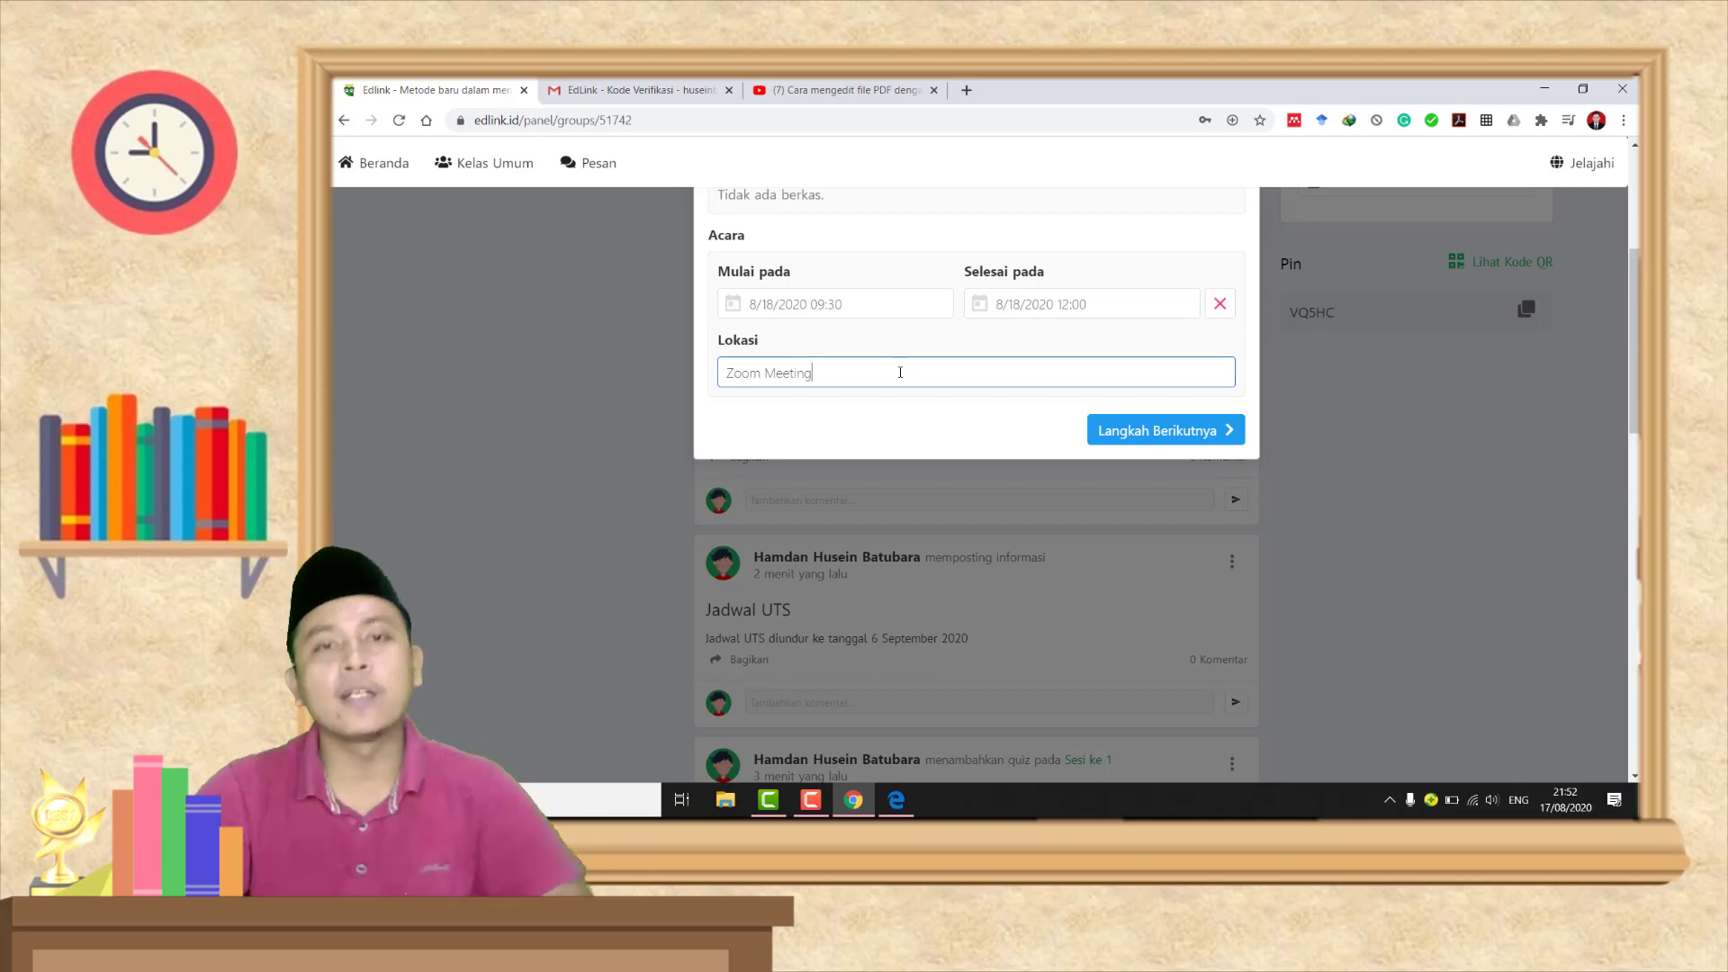
{"action": "scroll", "coordinate": [925, 439], "scroll_direction": "up", "scroll_amount": 1}
{"action": "scroll", "coordinate": [925, 435], "scroll_direction": "up", "scroll_amount": 1}
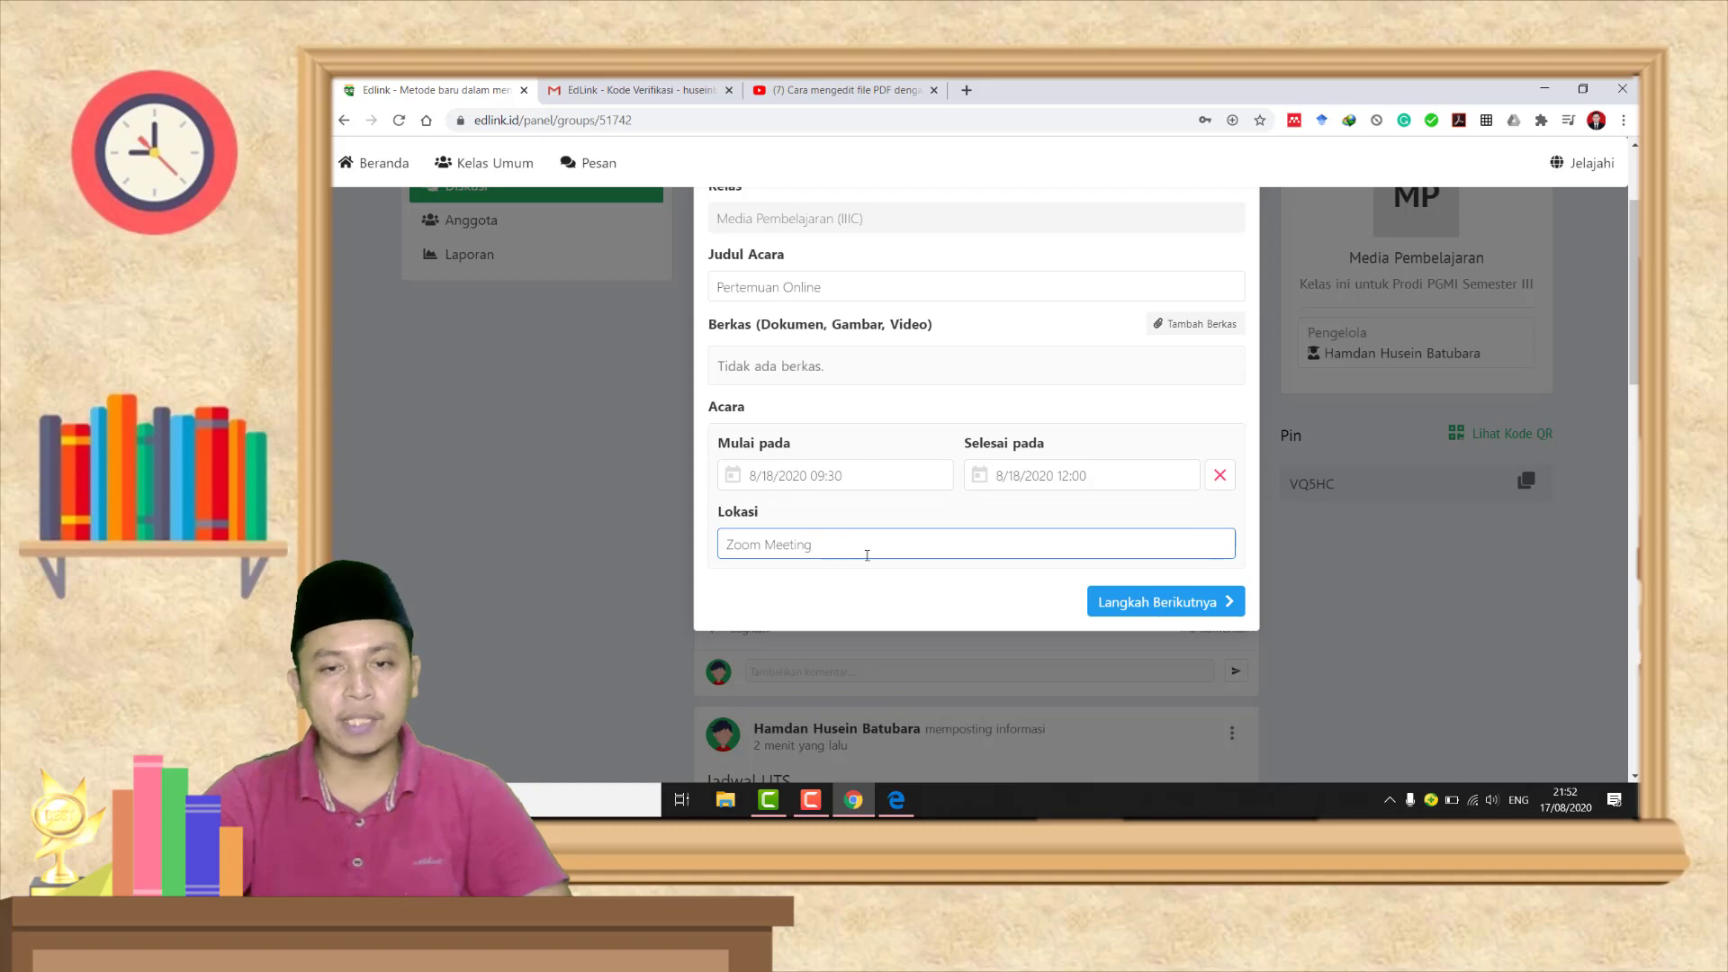
{"action": "left_click", "coordinate": [1135, 603]}
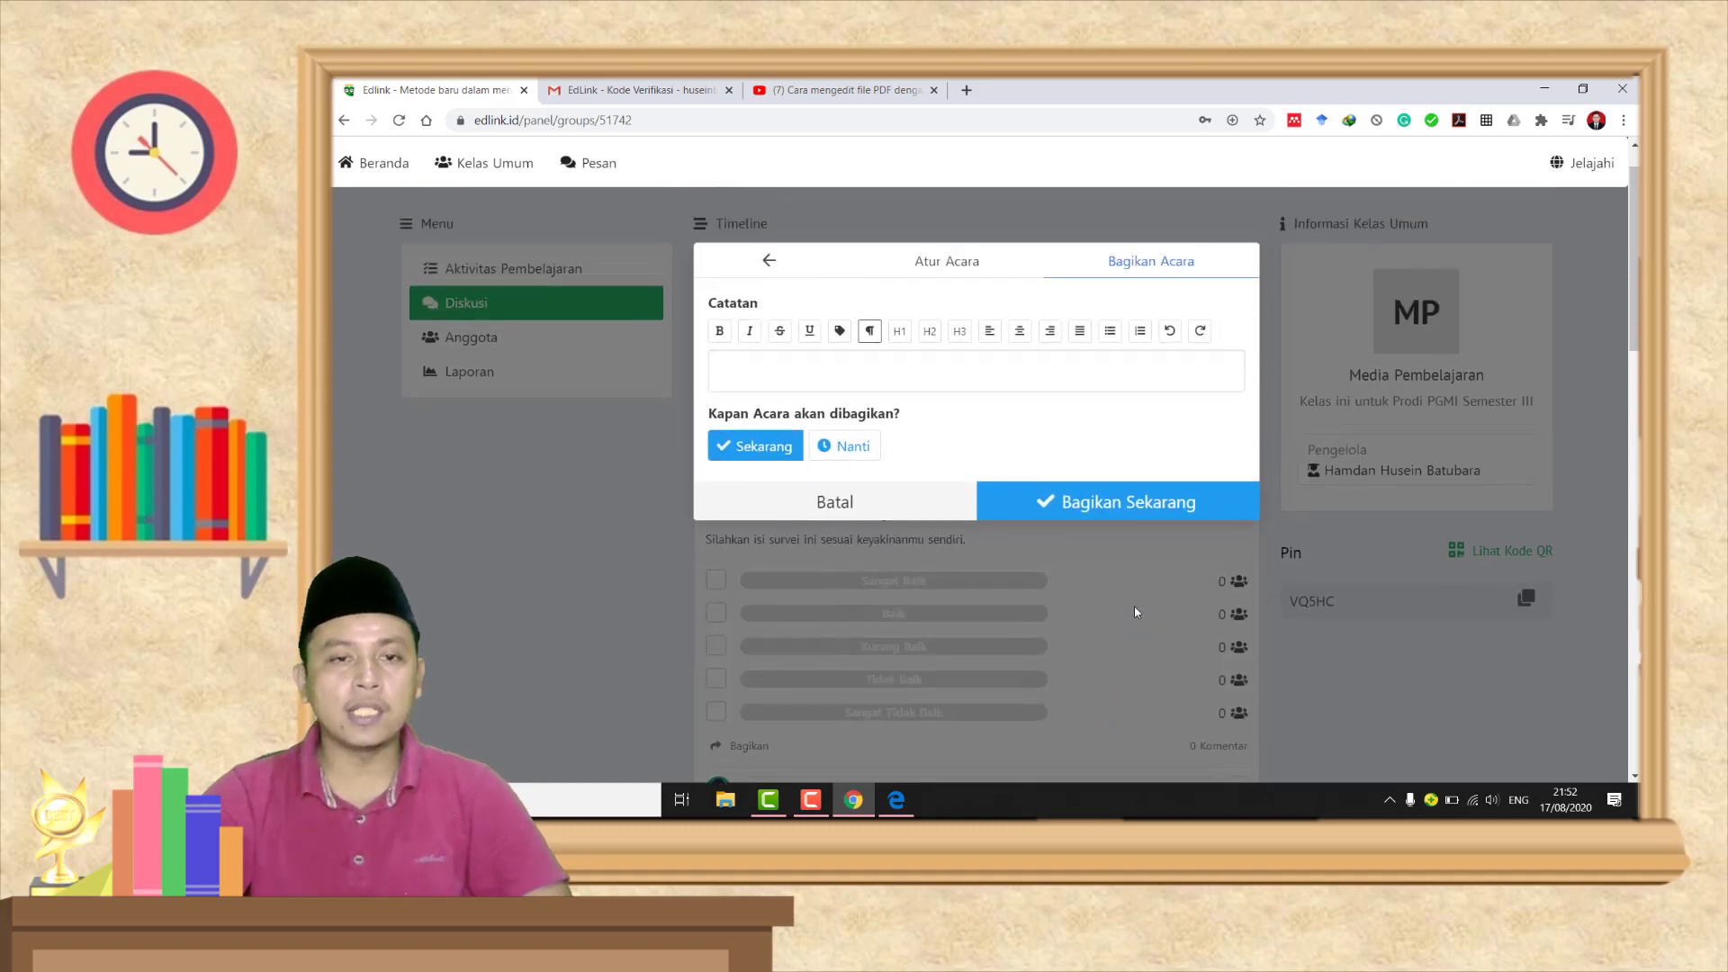
- Write a Catatan addressed to 'Mahasiswaku' inviting students to join with the Zoom application
{"action": "left_click", "coordinate": [816, 422]}
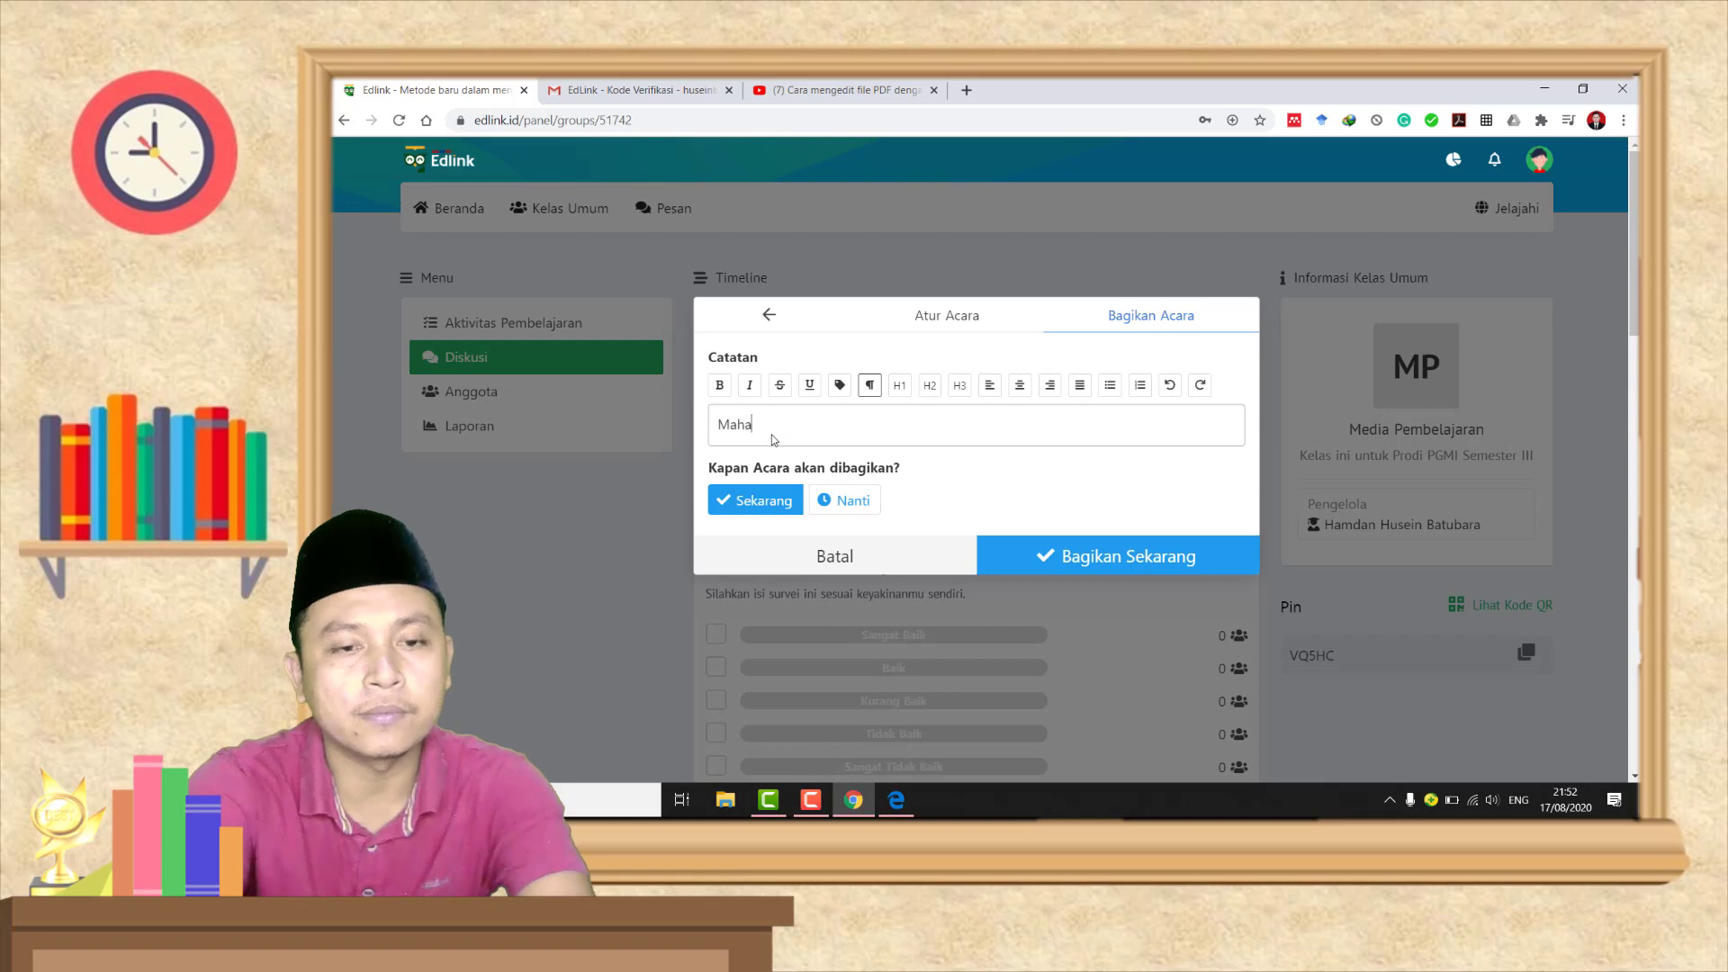
{"action": "type", "text": "Mahasiswaku sekalian, mari bergabung di Zoom Meeting"}
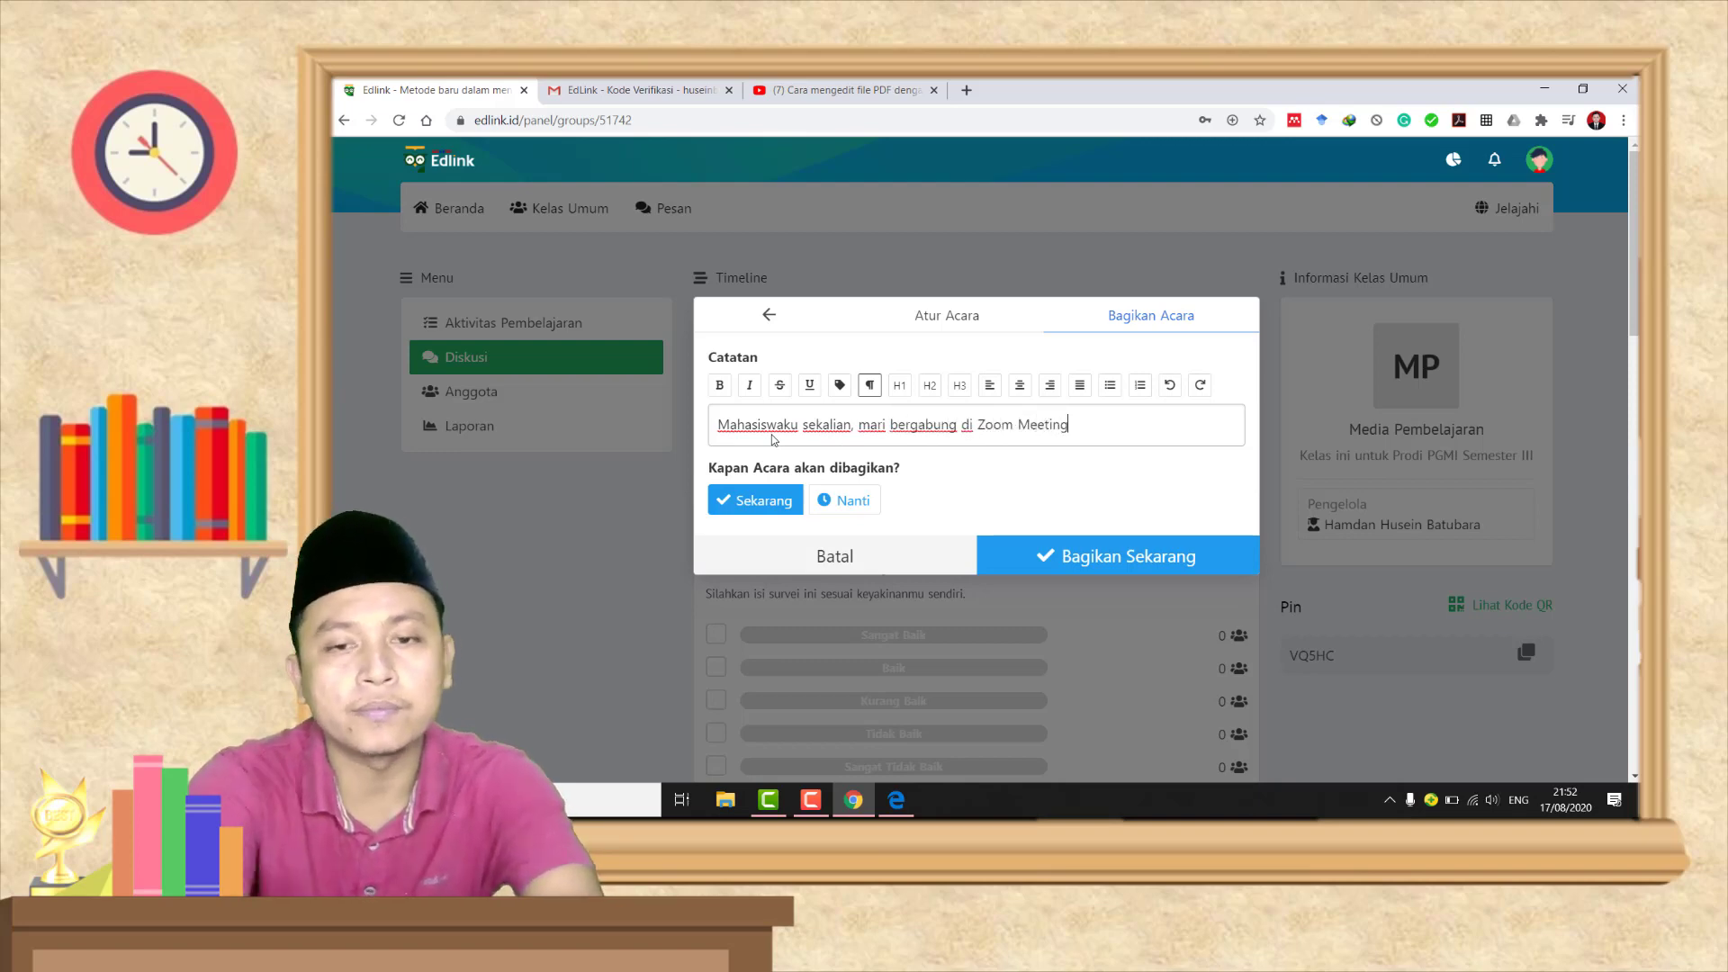
{"action": "key", "text": "ctrl+shift+Left"}
{"action": "key", "text": "ctrl+shift+Left"}
{"action": "type", "text": "Pertemuan"}
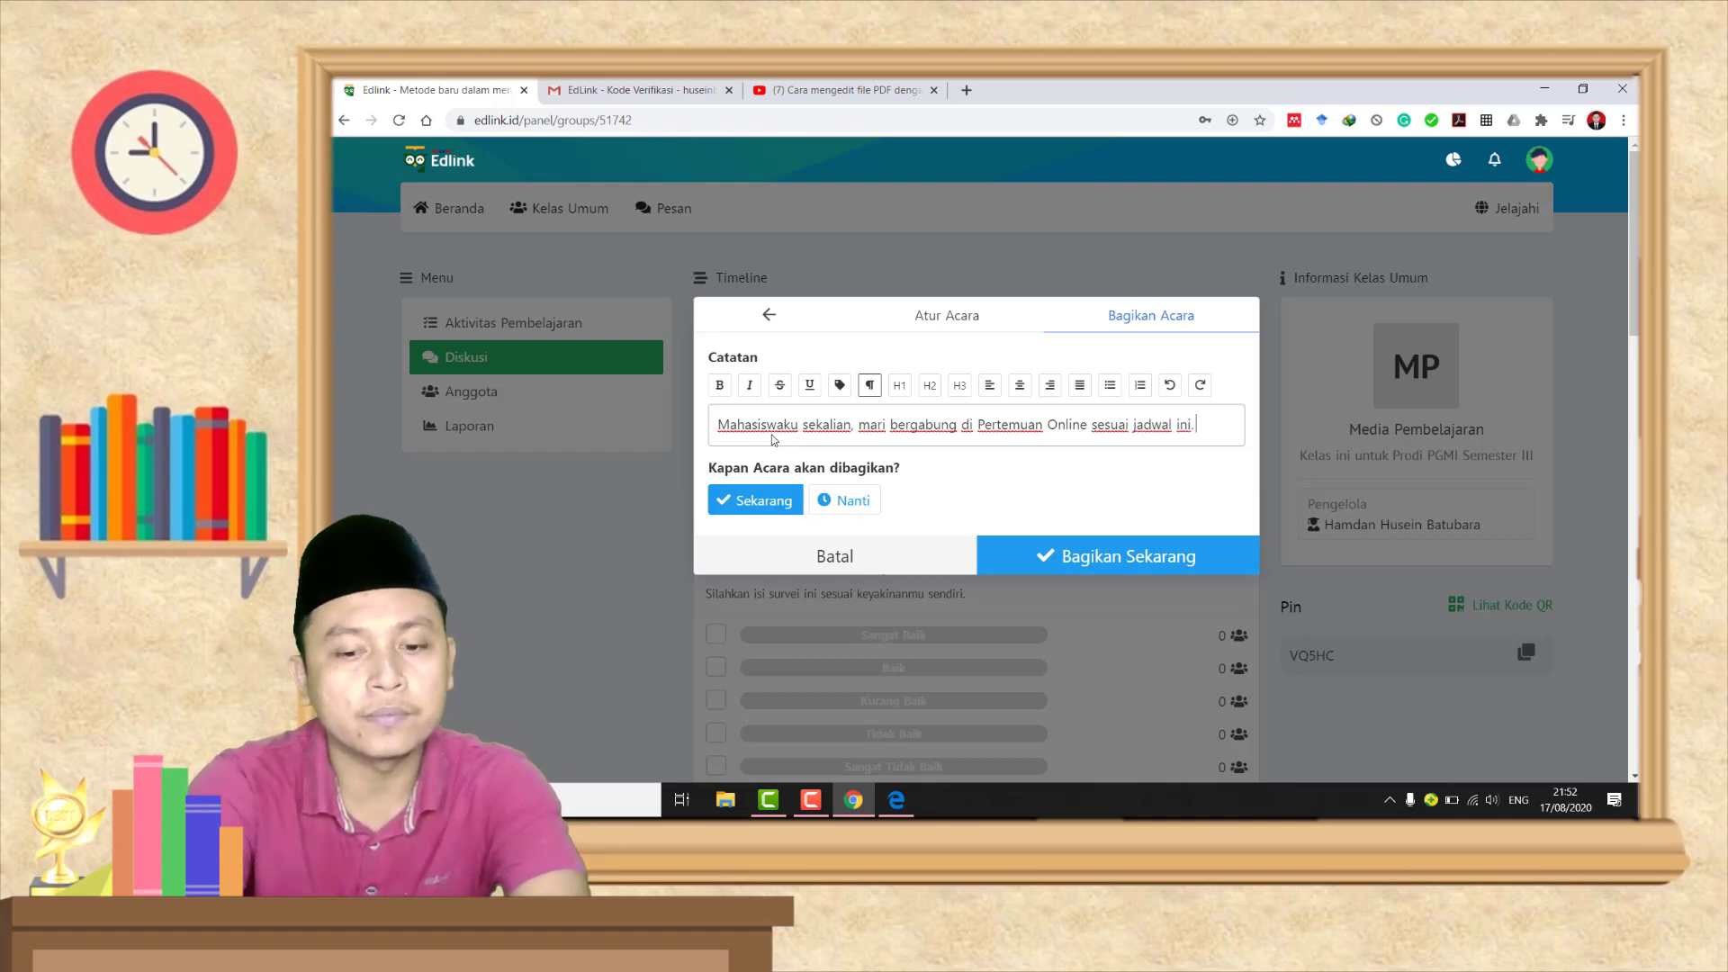
{"action": "key", "text": "Return"}
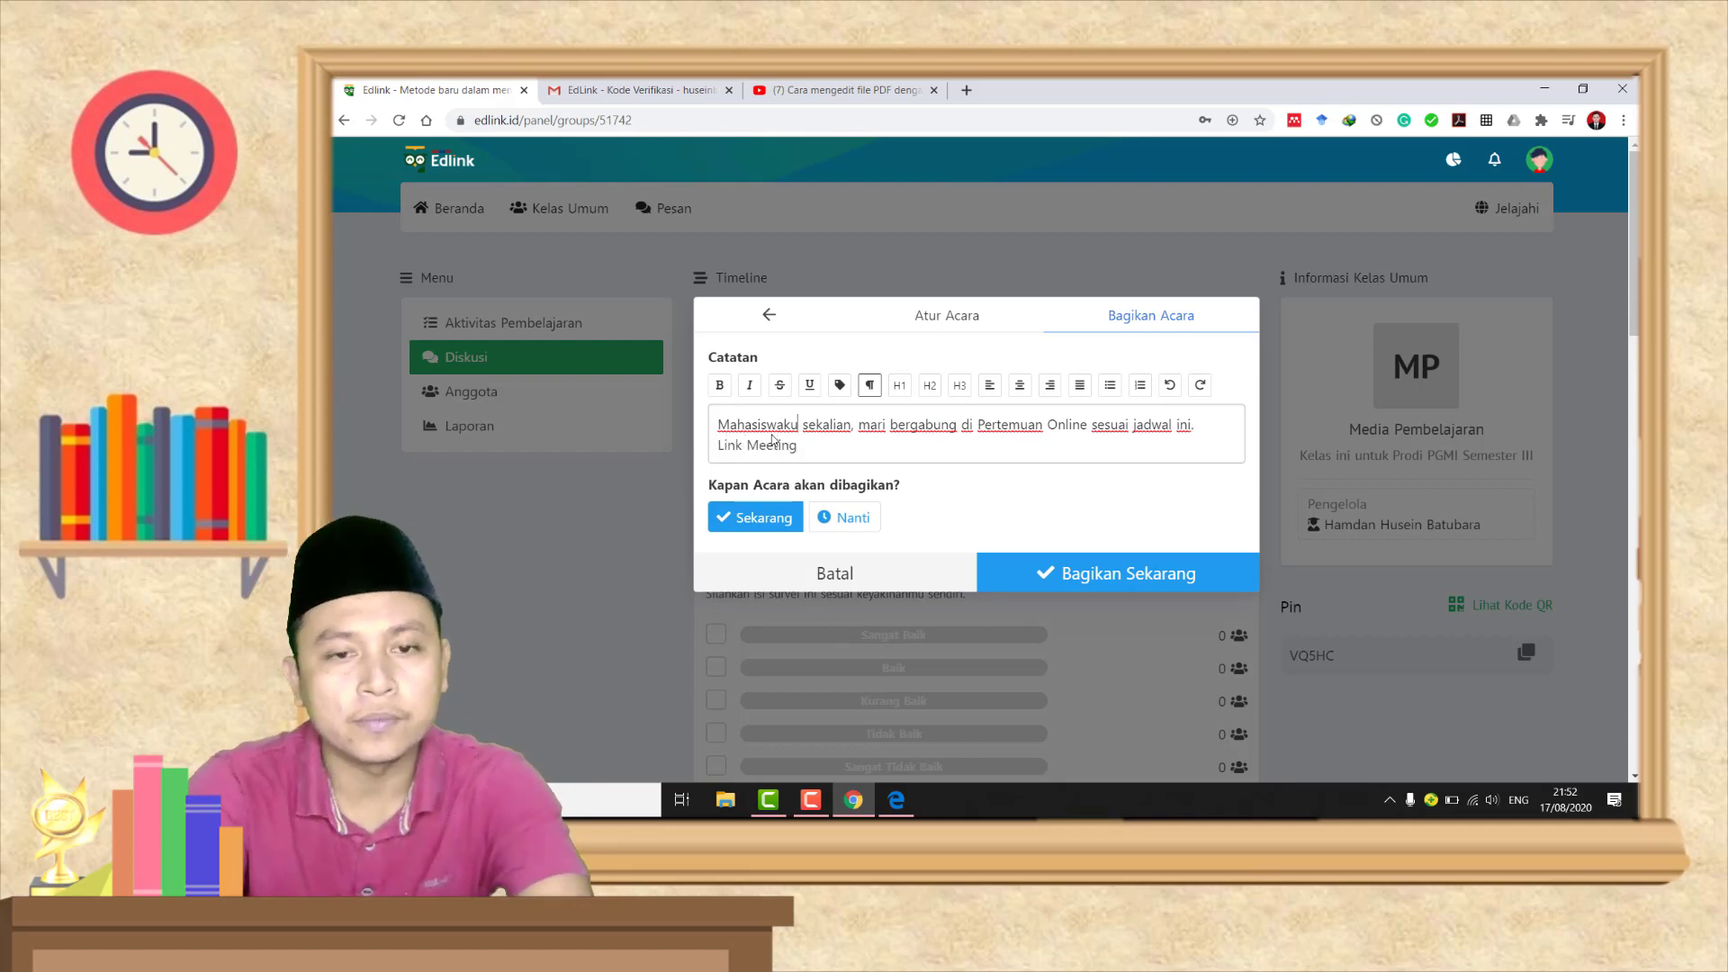
{"action": "type", "text": "dengan aplikasi Zoom"}
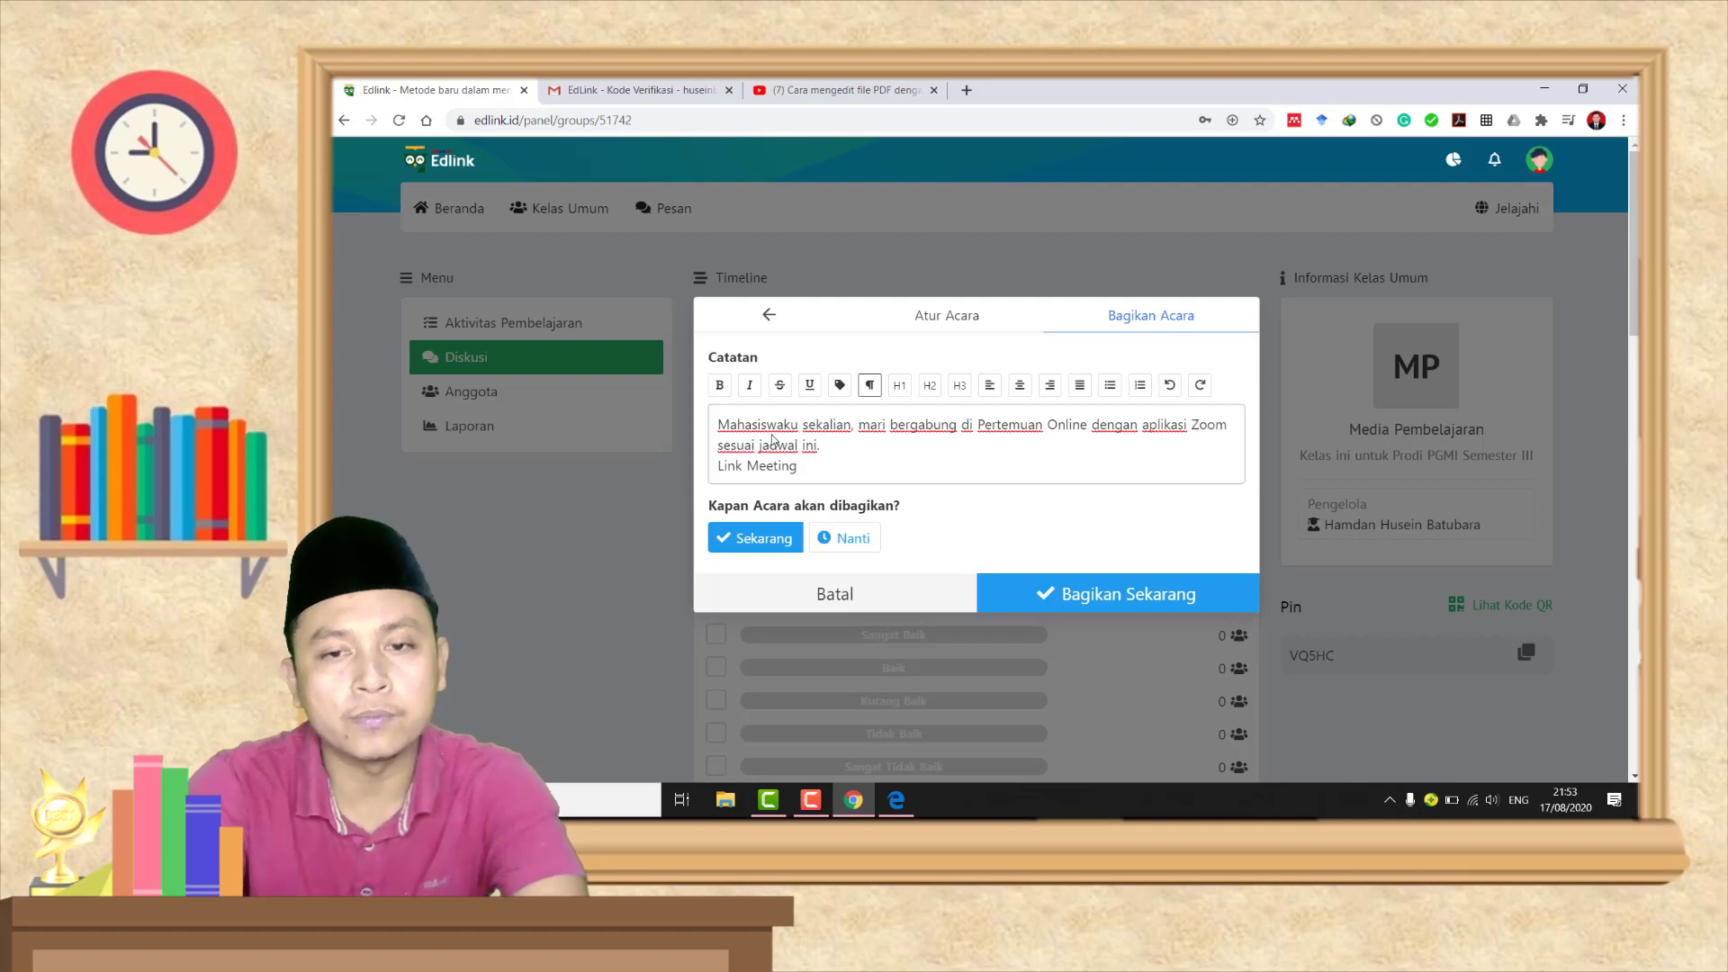
{"action": "key", "text": "ctrl+shift+Right"}
{"action": "key", "text": "ctrl+shift+Right"}
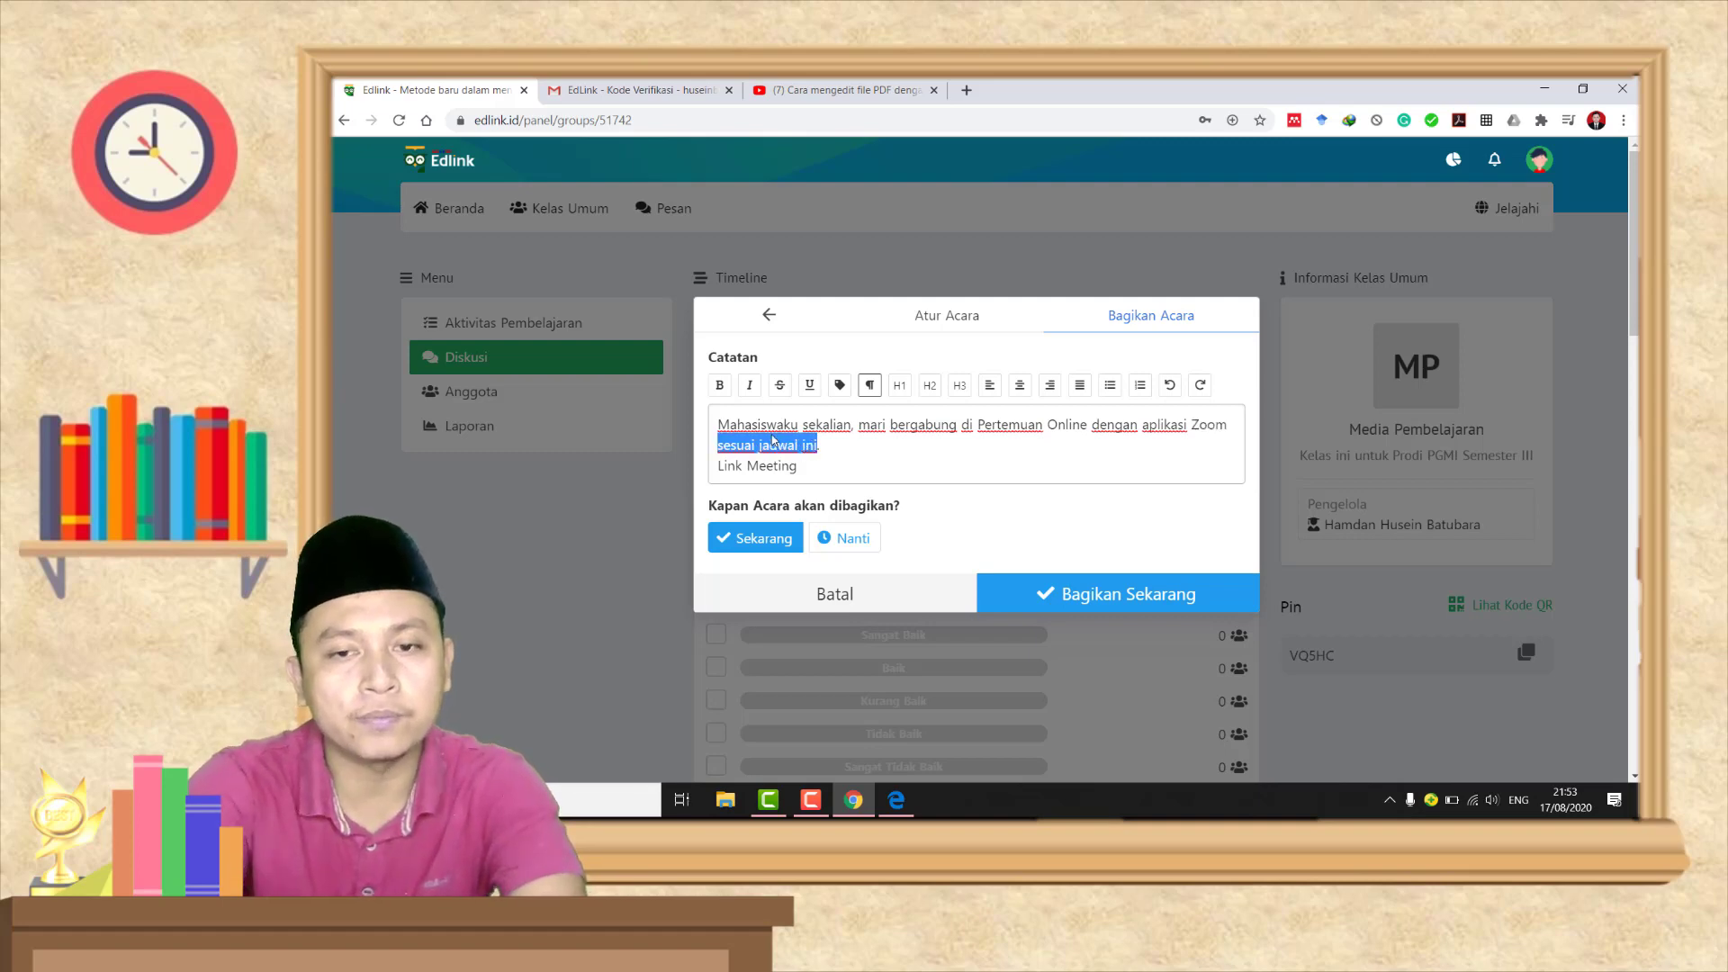
{"action": "key", "text": "BackSpace"}
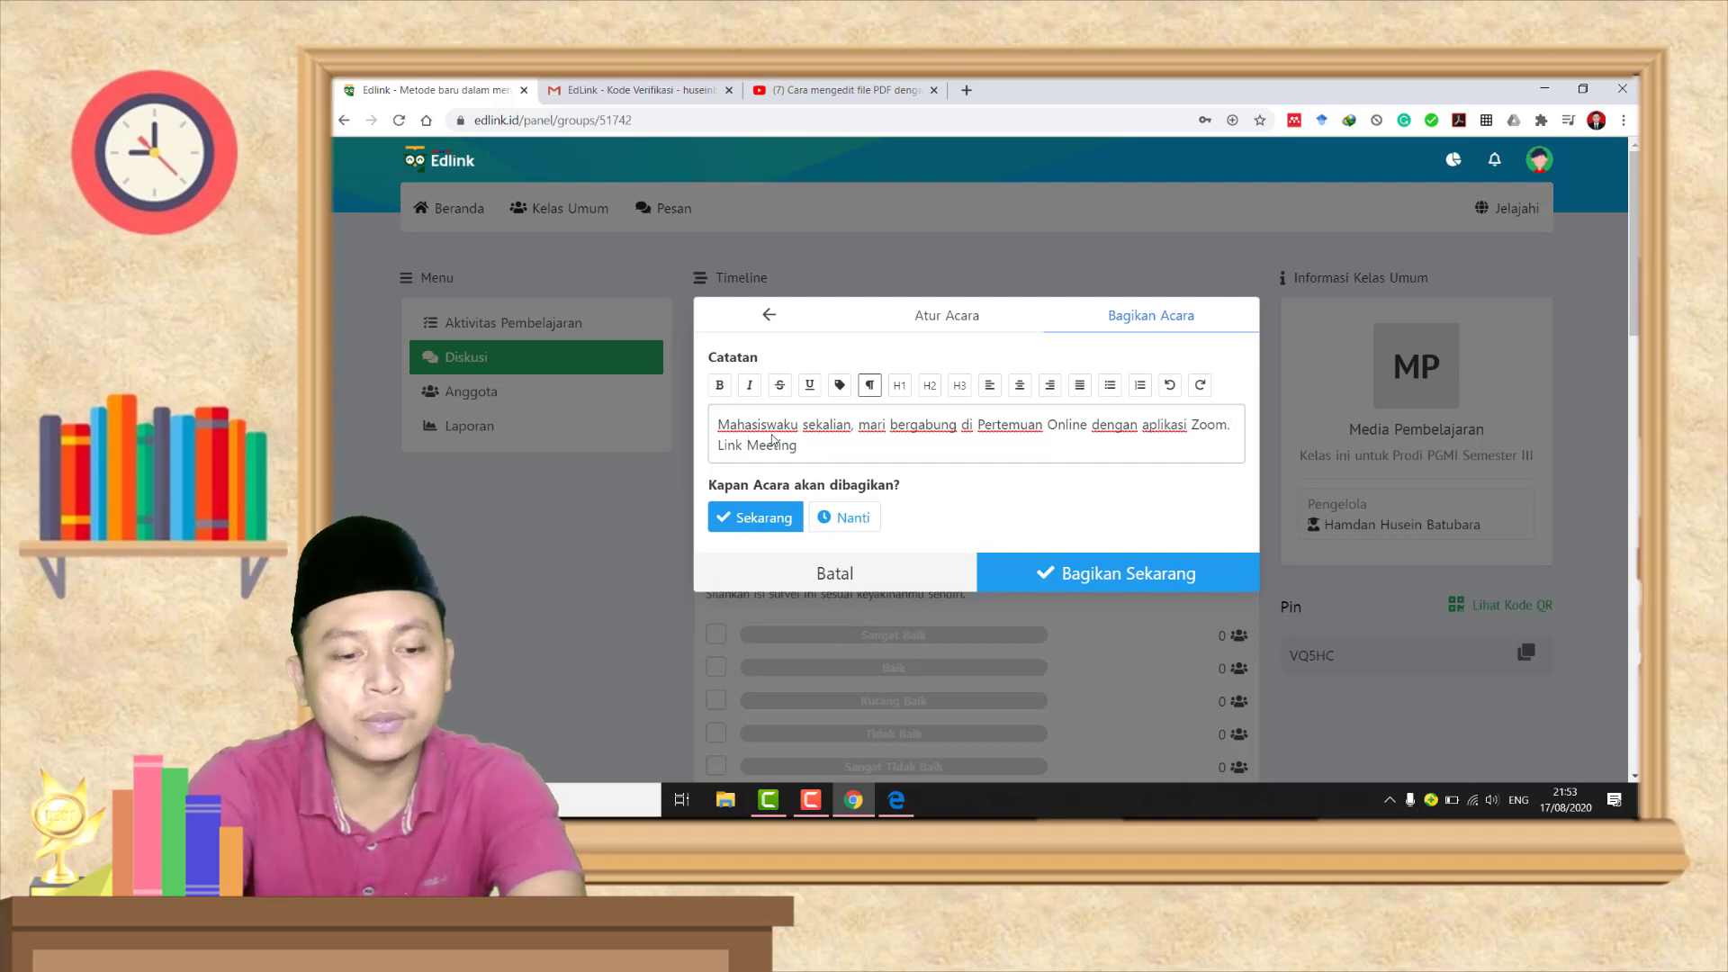
{"action": "type", "text": "Zoom"}
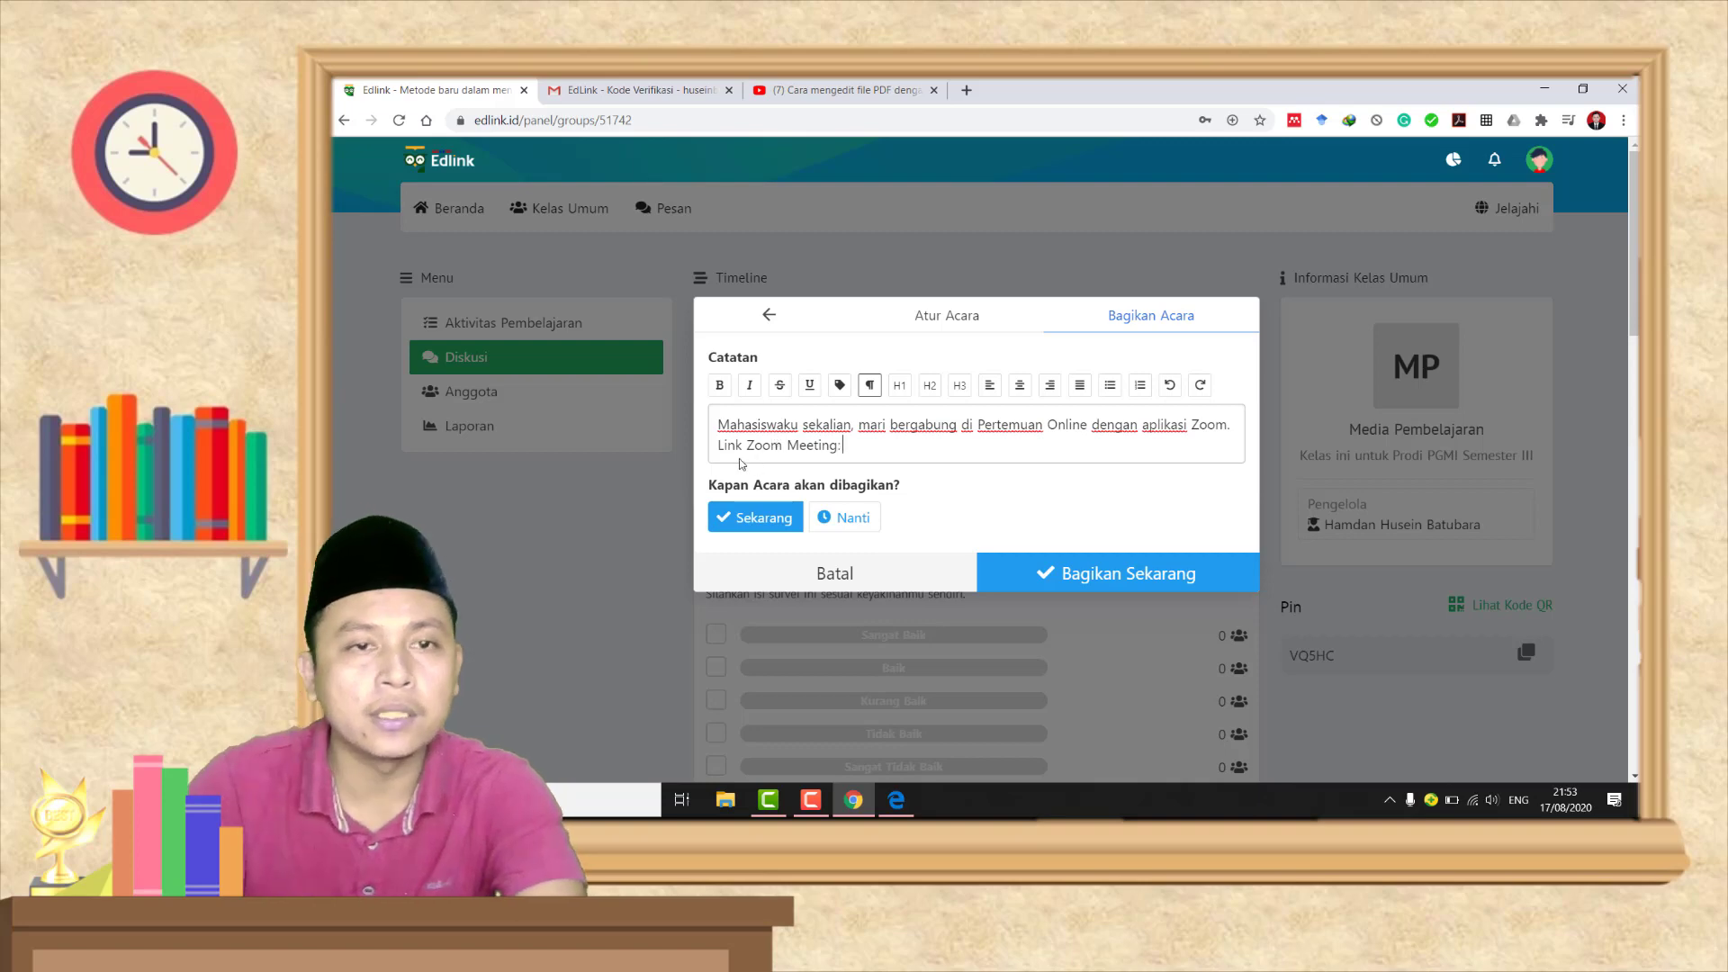
- Paste the Zoom meeting link copied from the Gmail tab into the note and share now
{"action": "left_click", "coordinate": [637, 90]}
{"action": "left_click", "coordinate": [633, 120]}
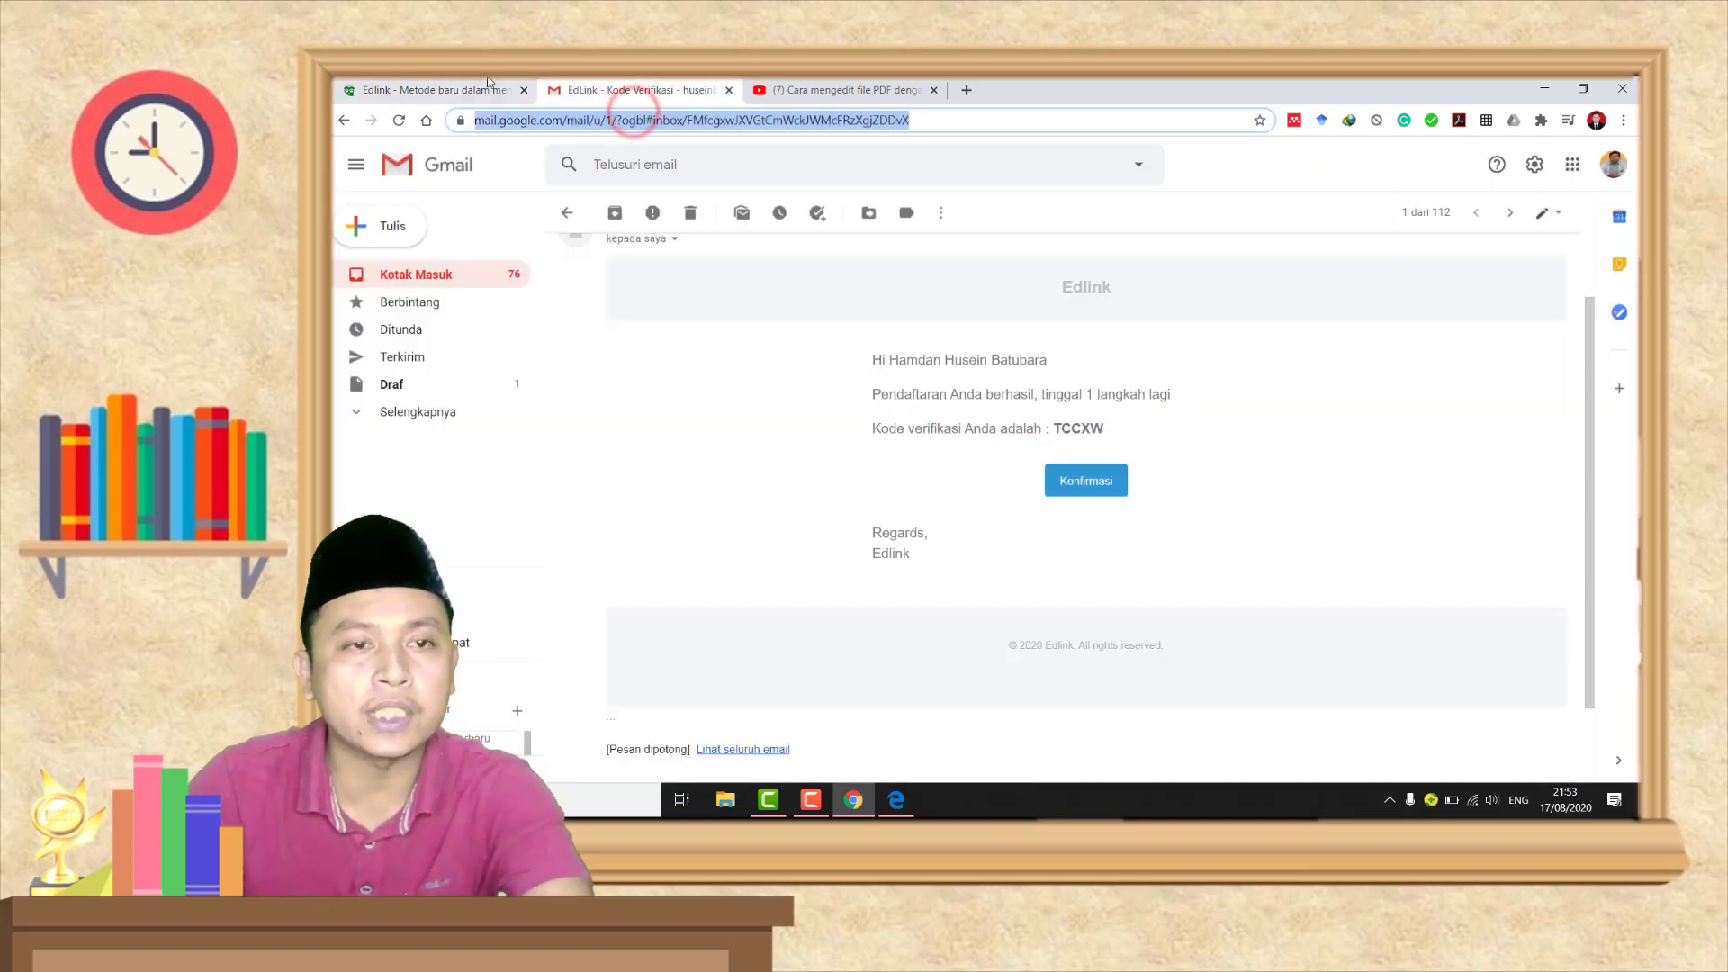
{"action": "key", "text": "ctrl+c"}
{"action": "left_click", "coordinate": [499, 83]}
{"action": "key", "text": "ctrl+v"}
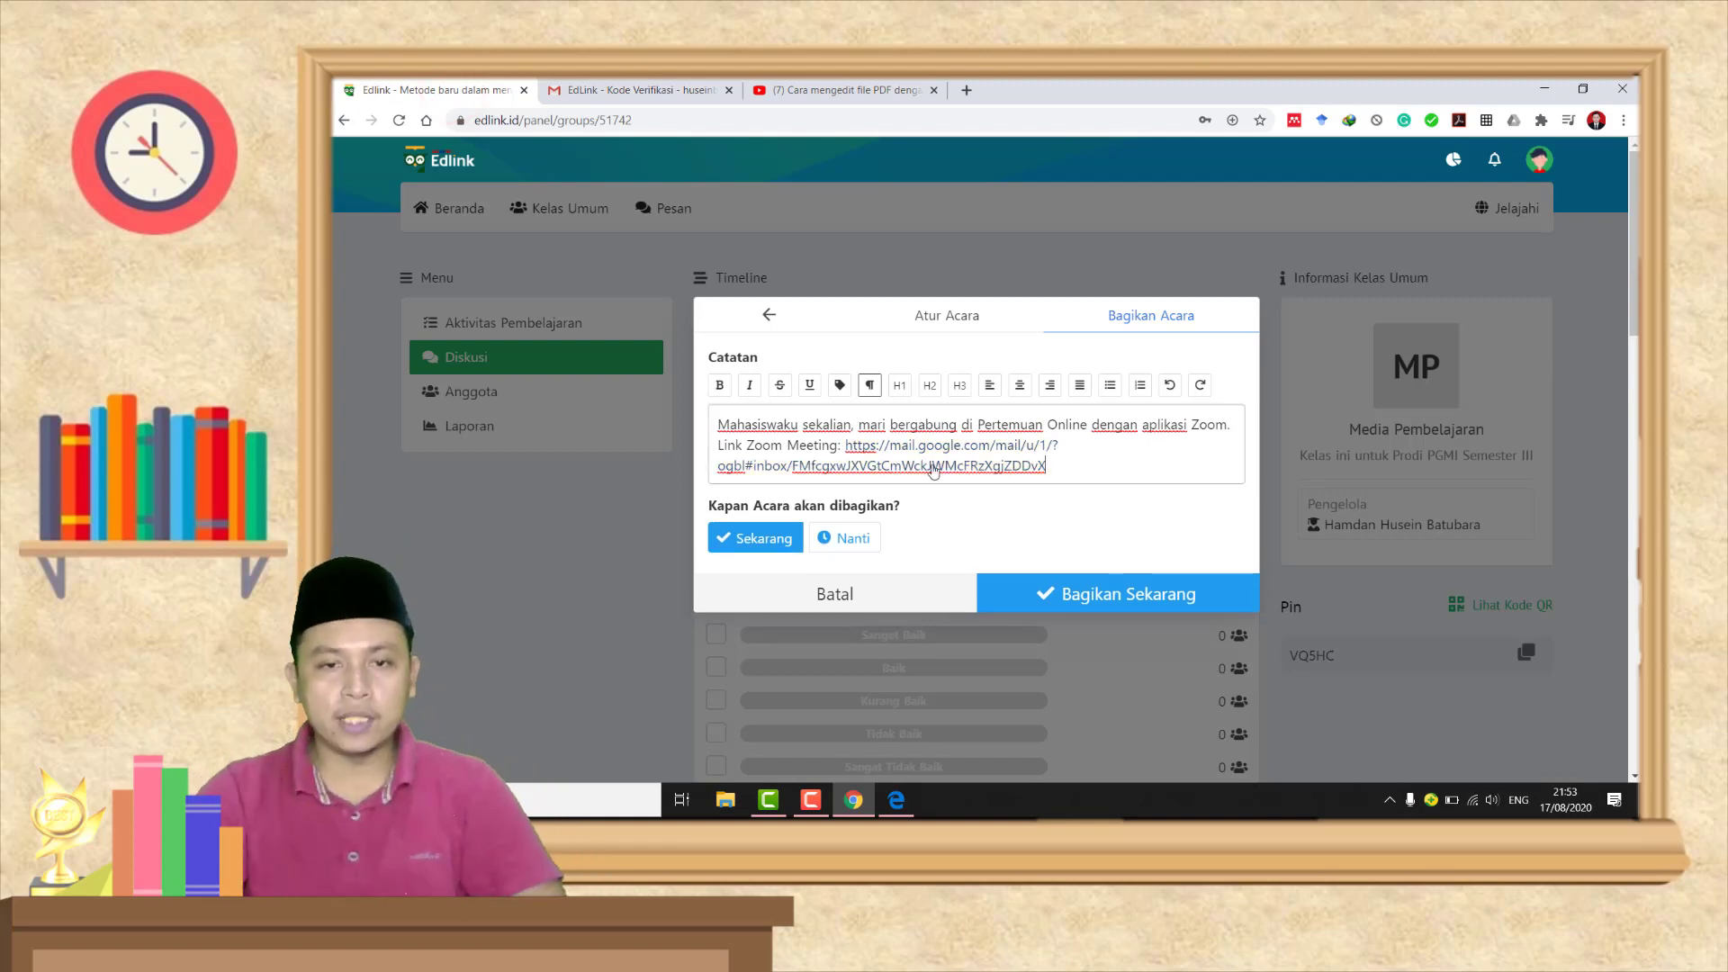
{"action": "left_click", "coordinate": [1108, 597]}
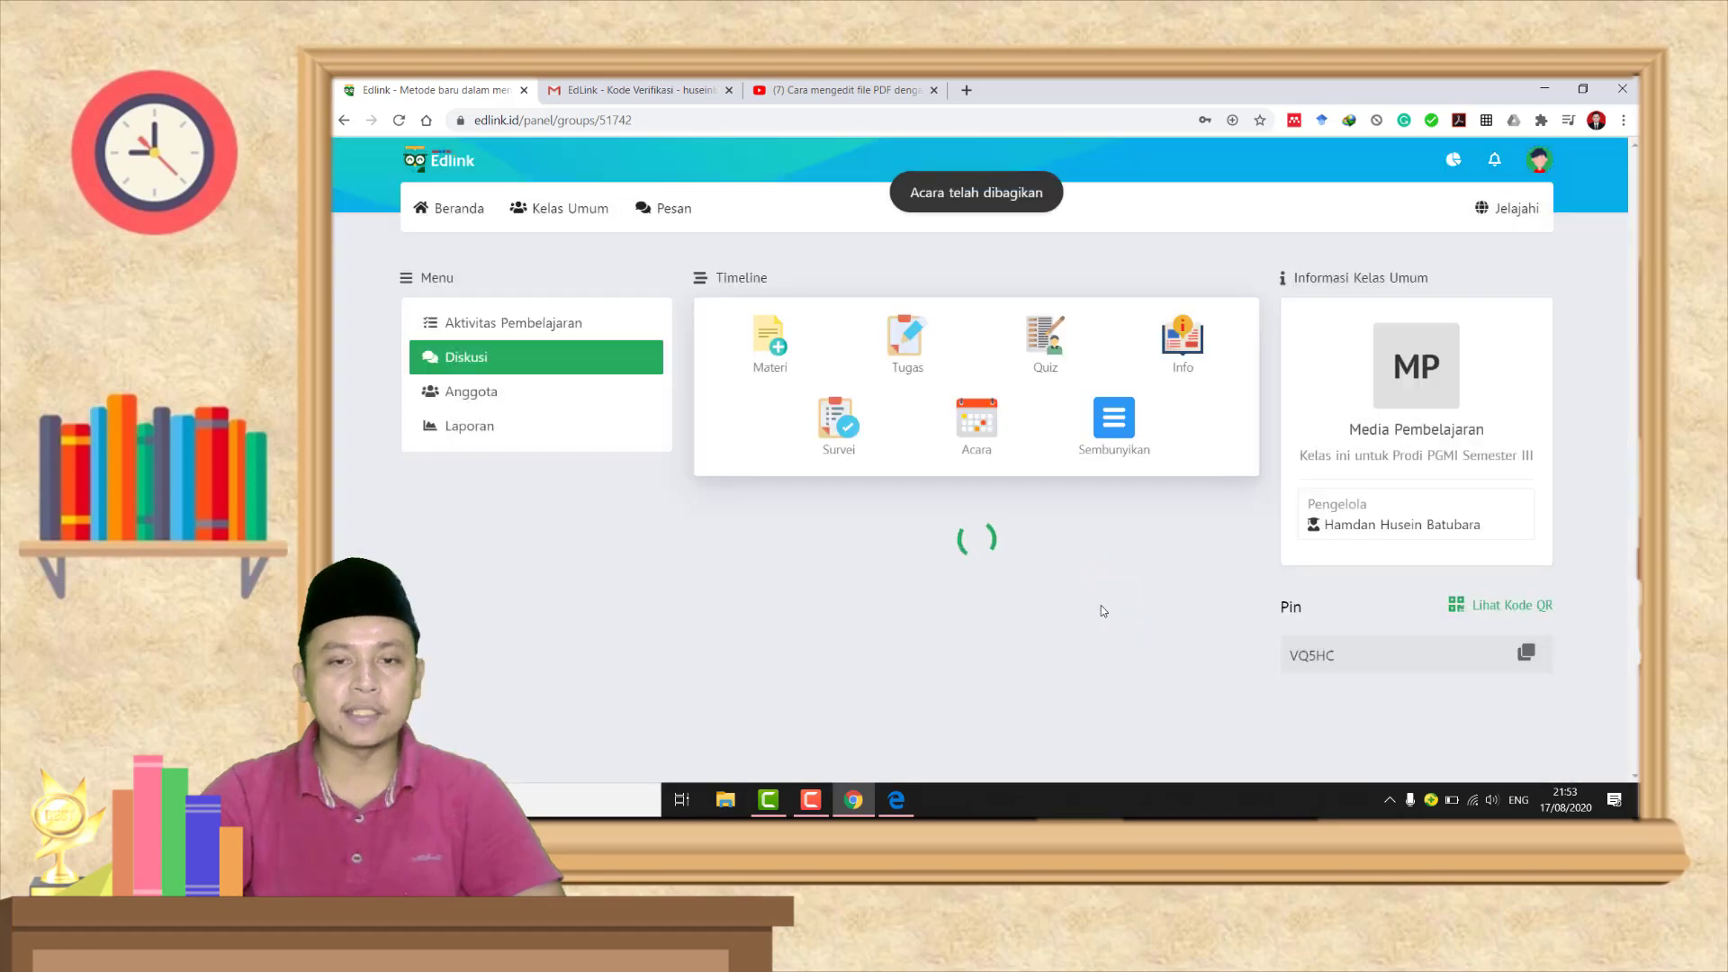
- Expand the Pertemuan Online post to show the full Zoom link, then hide extra timeline post types
{"action": "scroll", "coordinate": [983, 631], "scroll_direction": "down", "scroll_amount": 1}
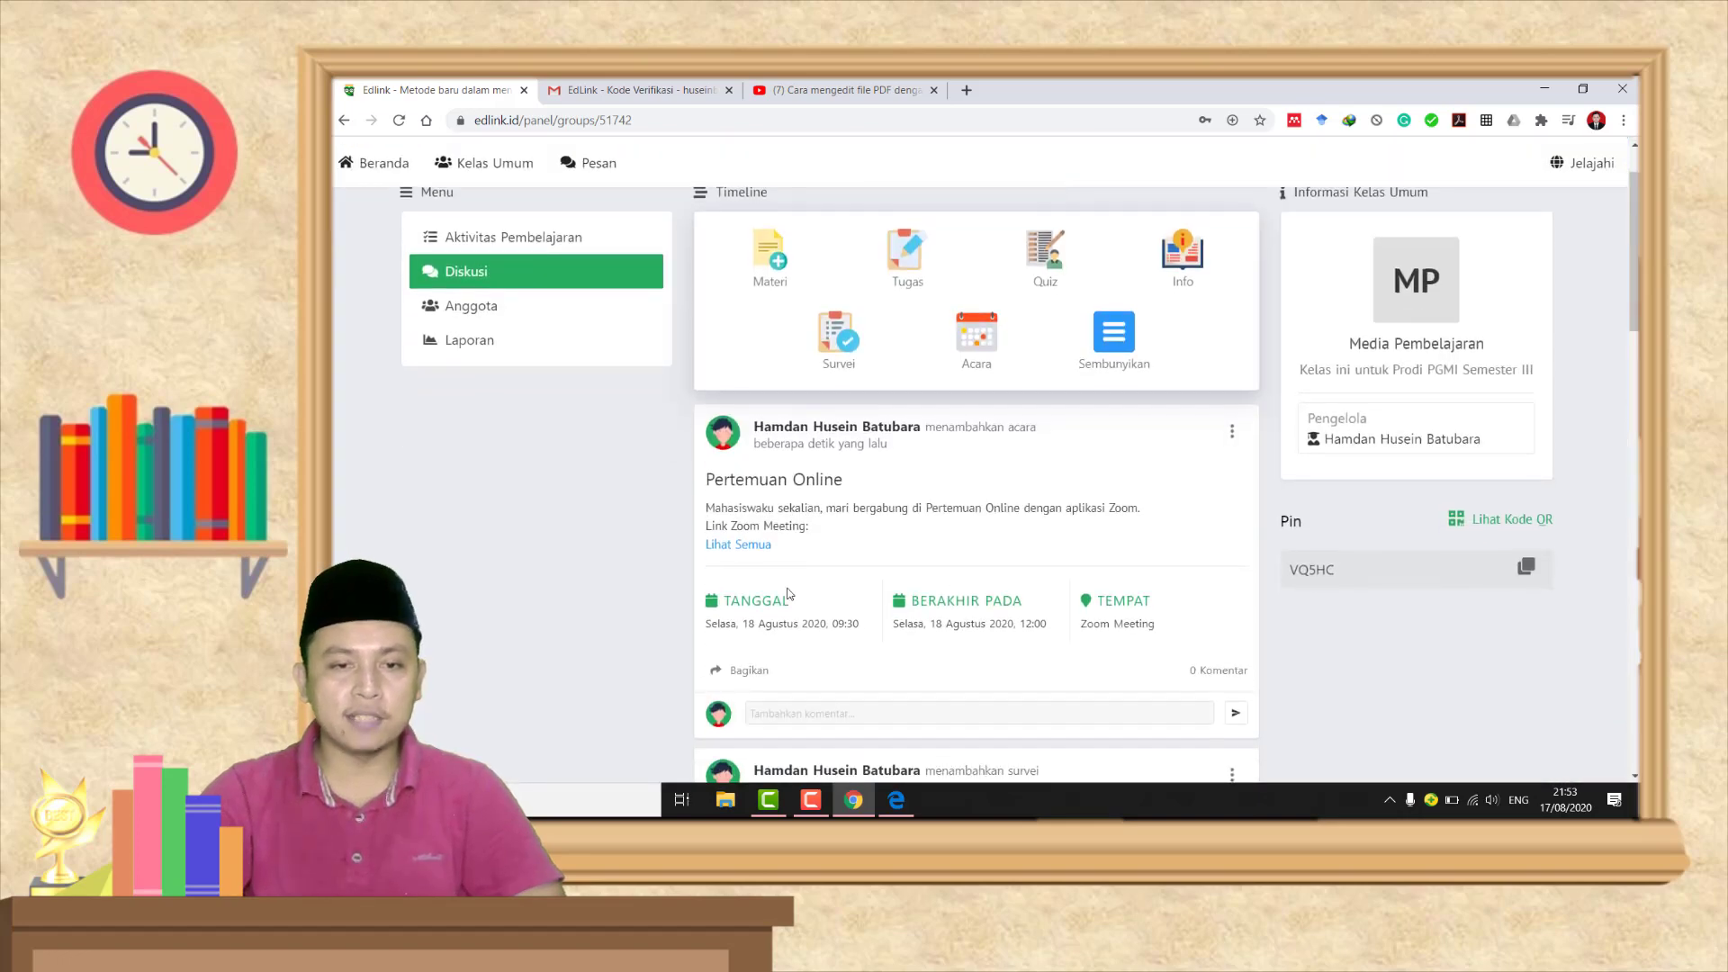
{"action": "left_click", "coordinate": [754, 552]}
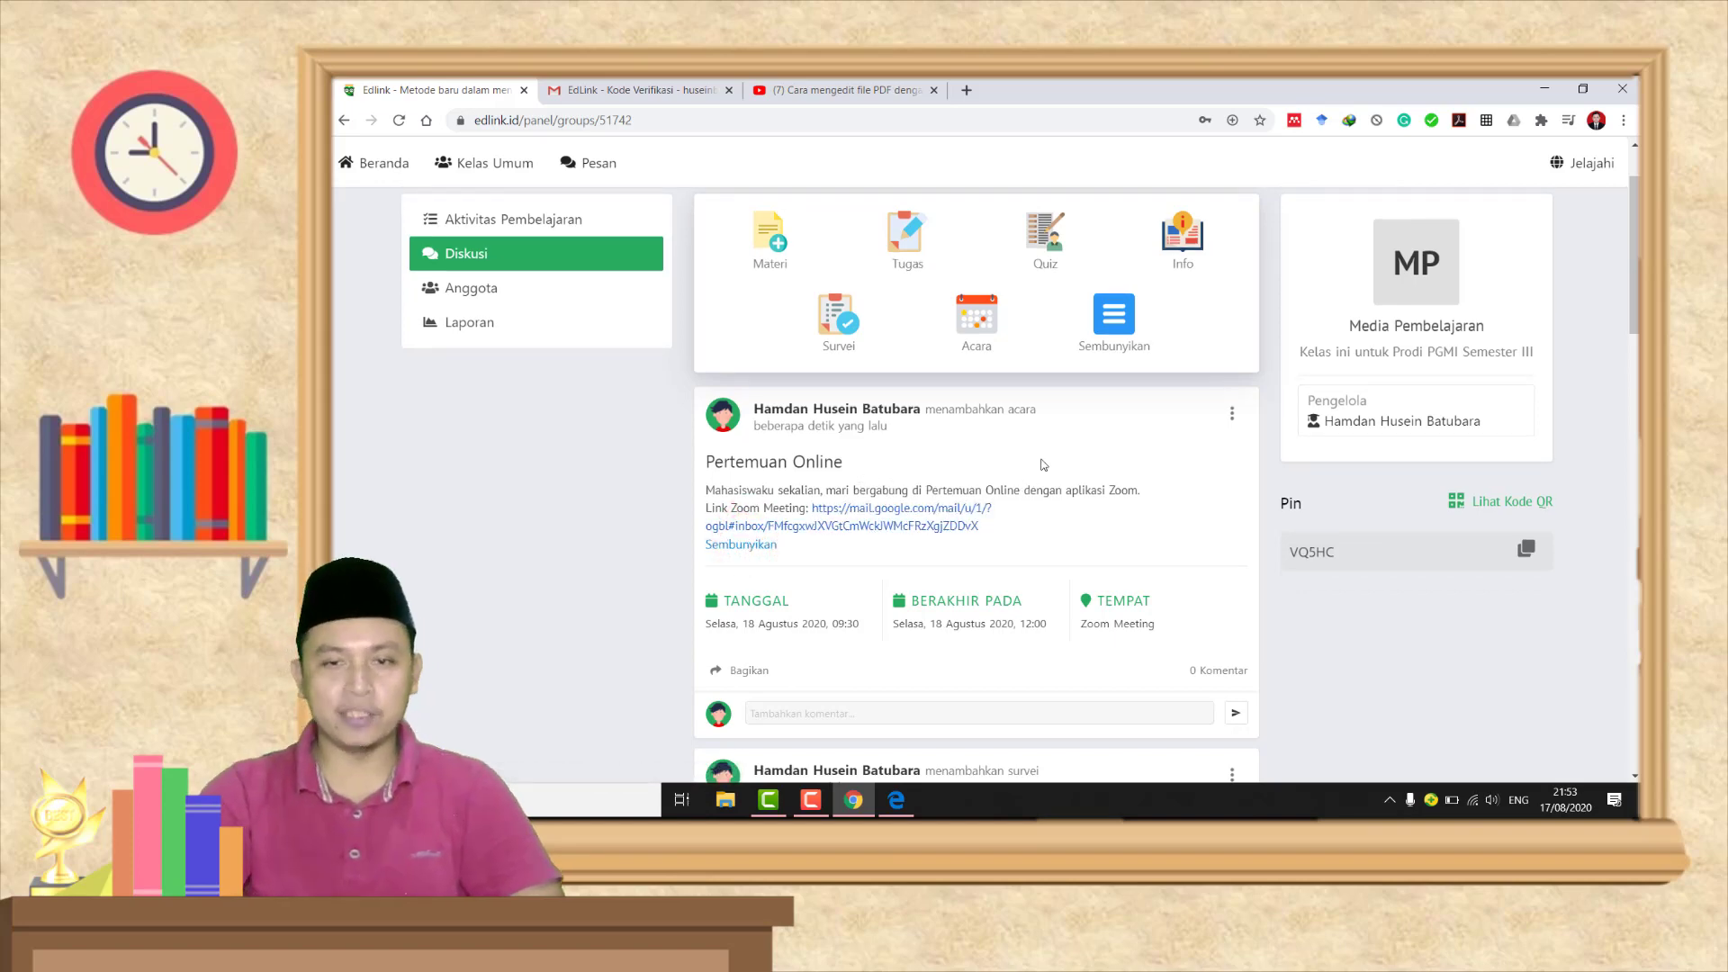
{"action": "scroll", "coordinate": [974, 493], "scroll_direction": "up", "scroll_amount": 1}
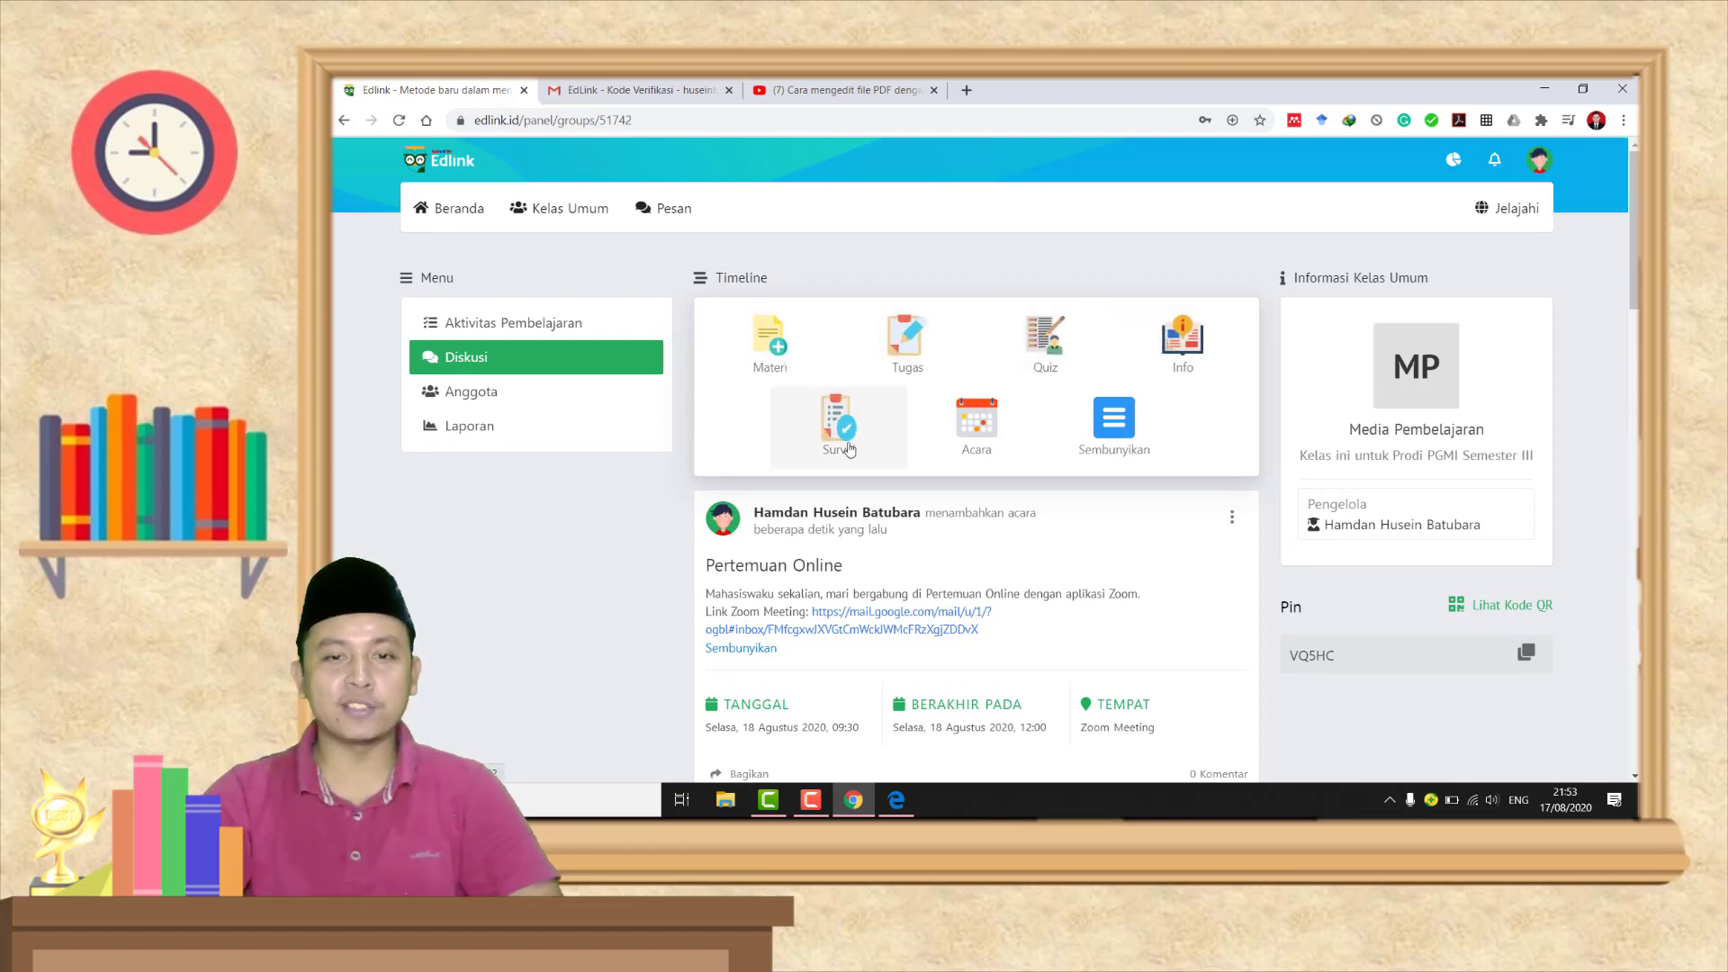
{"action": "left_click", "coordinate": [1111, 422]}
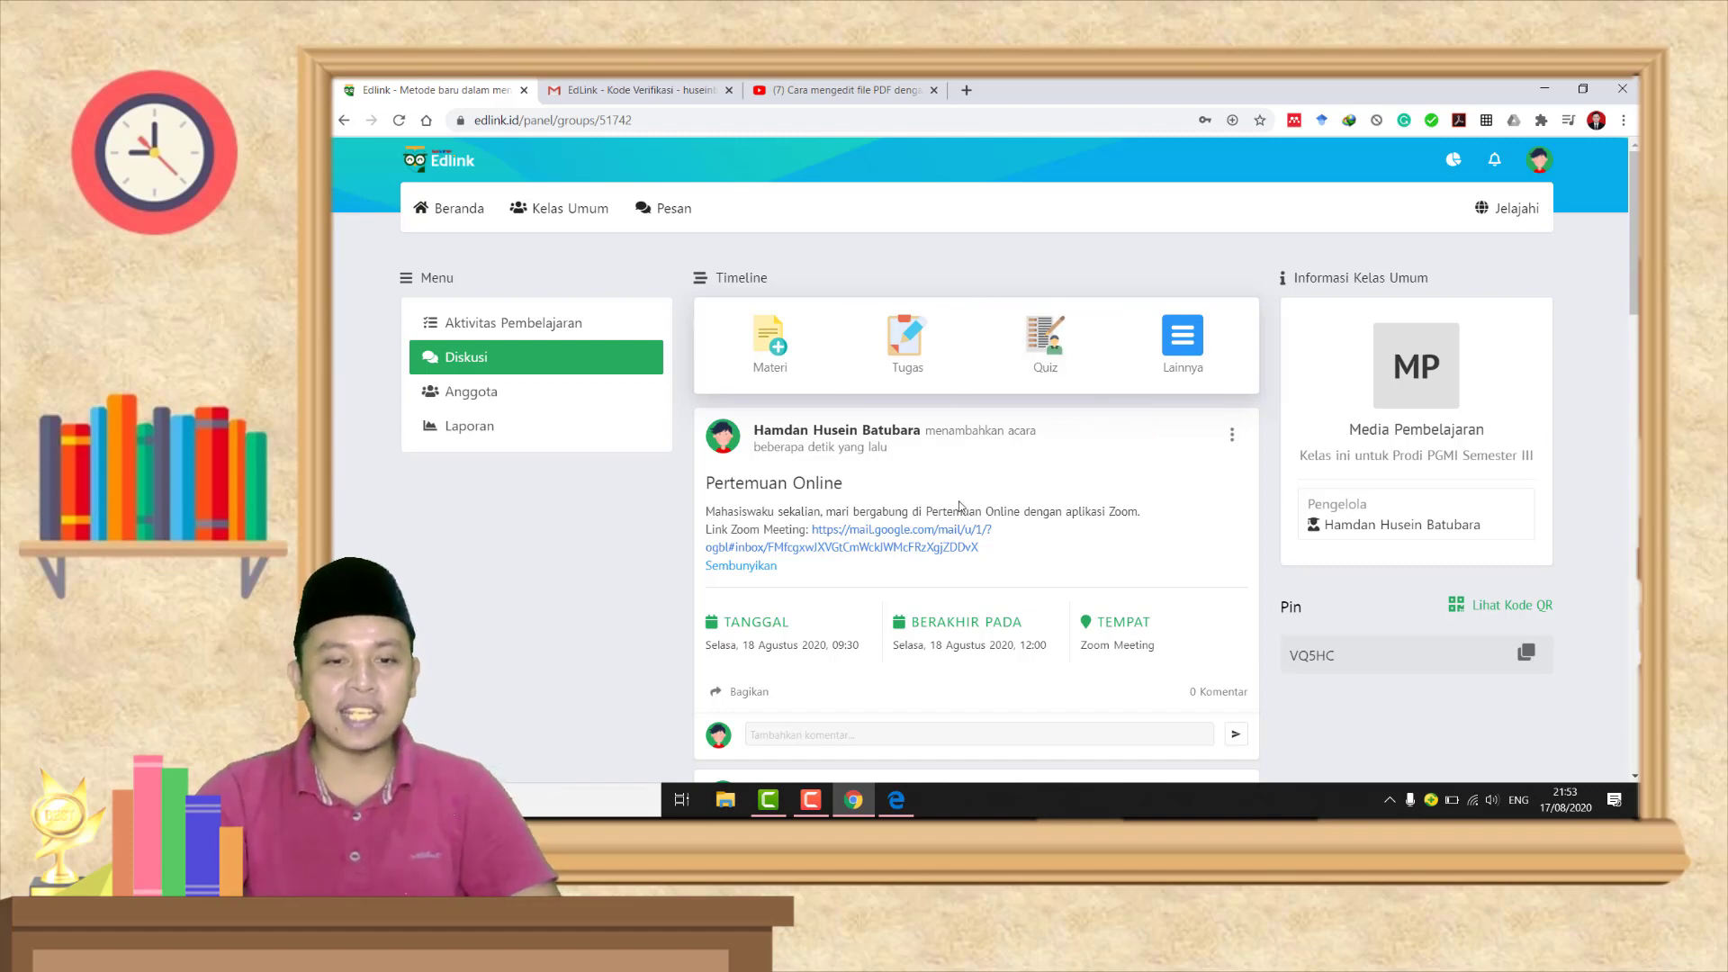
- In the student's Edge browser, reload and open the Kualitas Video Pembelajaran survey notification
{"action": "left_click", "coordinate": [897, 799]}
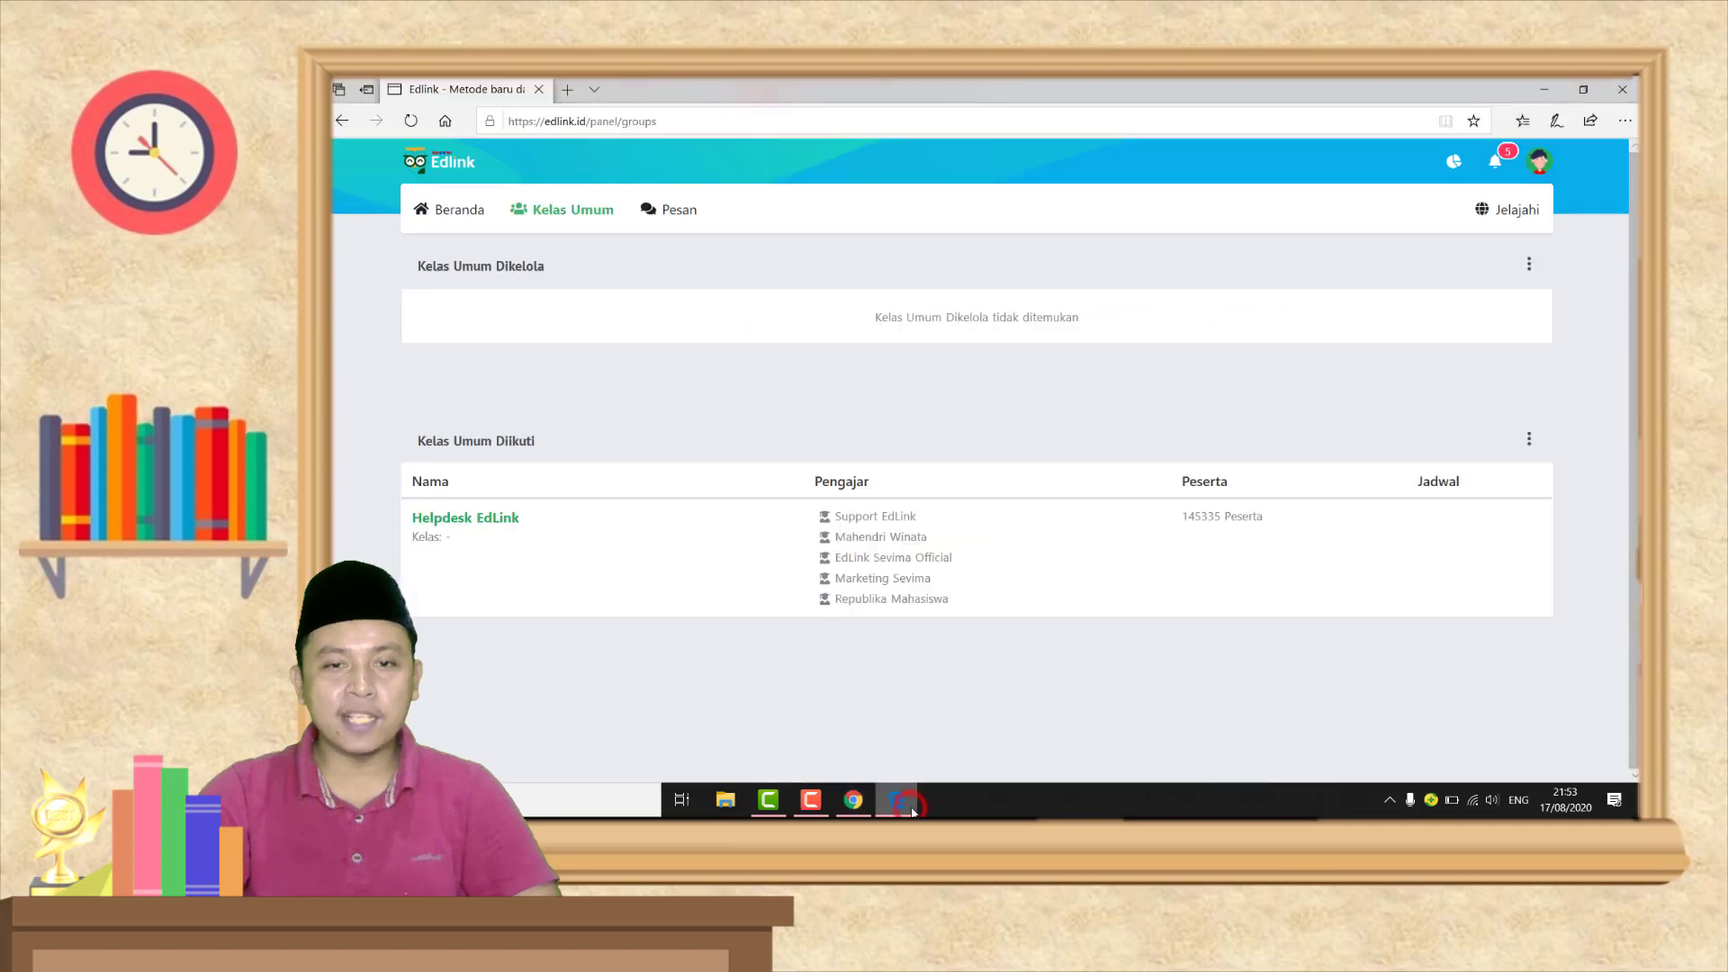
{"action": "left_click", "coordinate": [410, 121]}
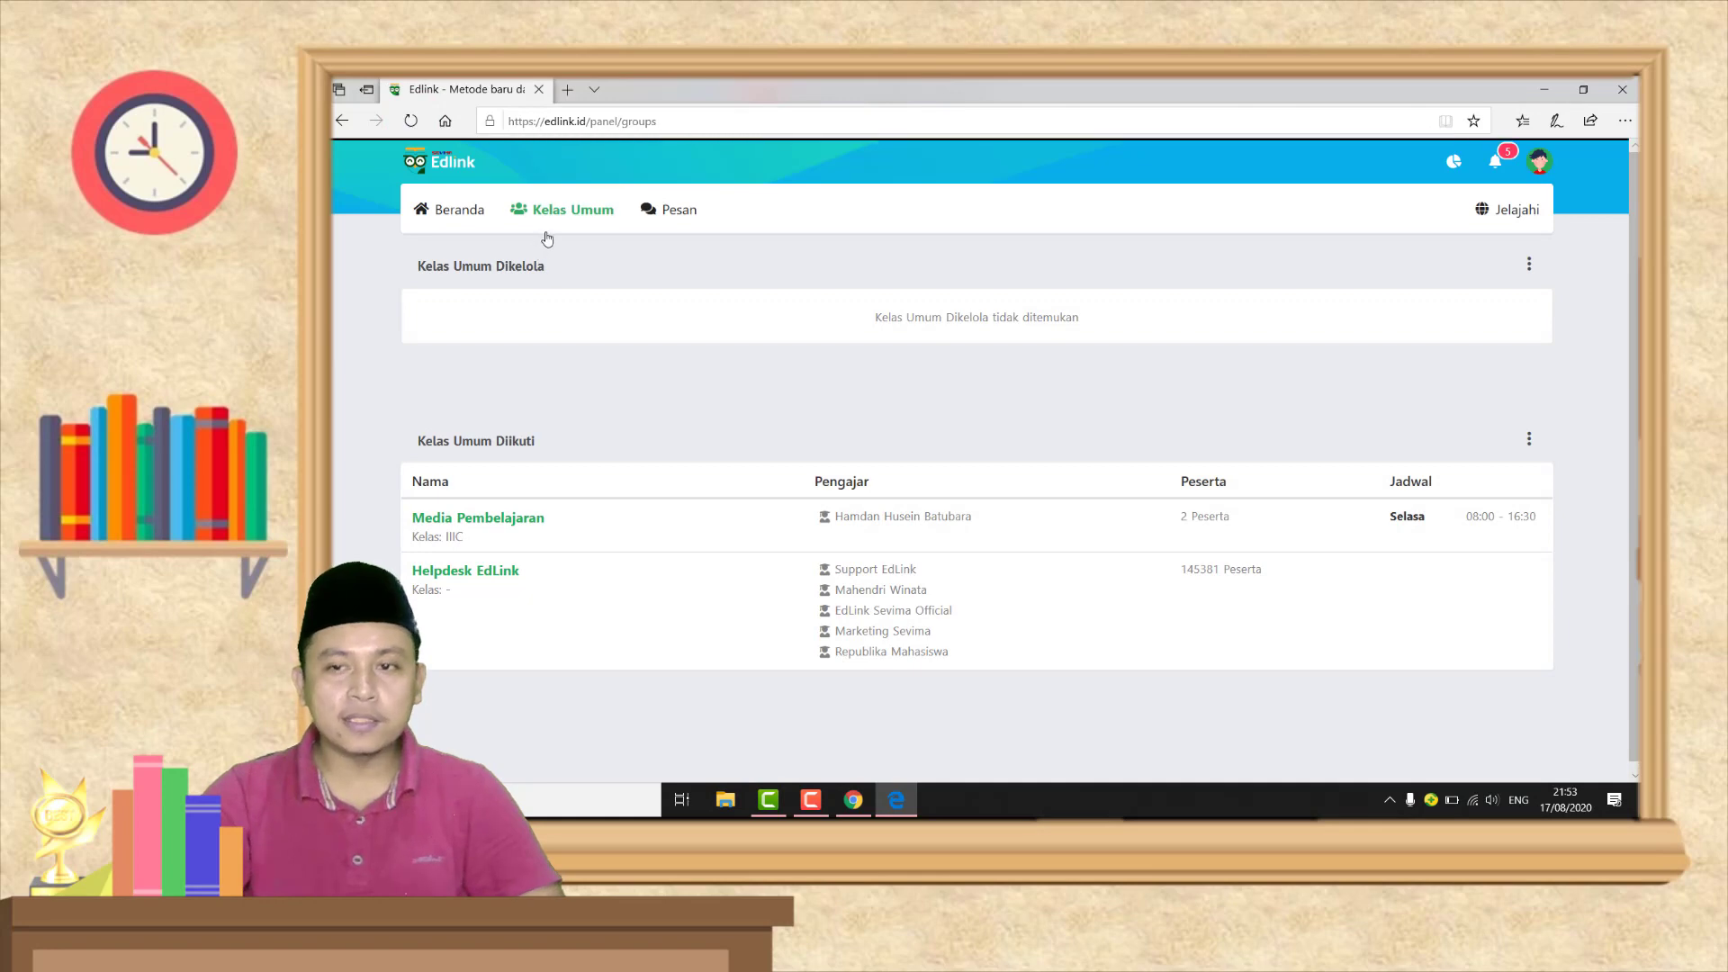
{"action": "left_click", "coordinate": [1529, 264]}
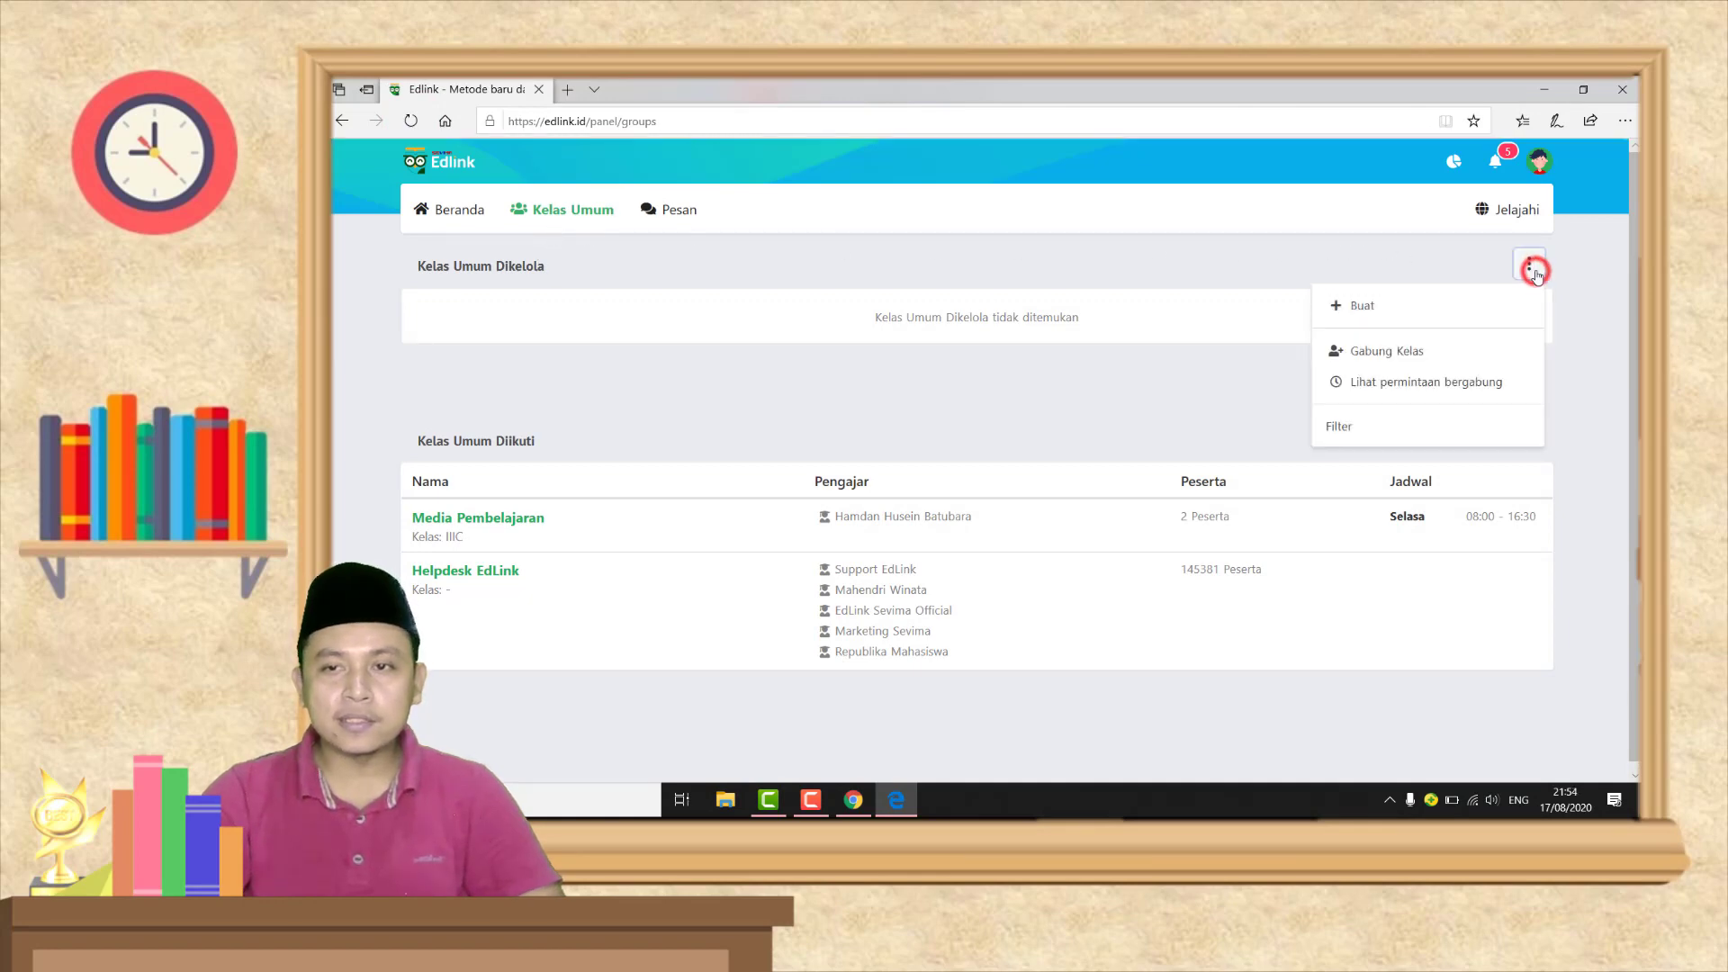
{"action": "left_click", "coordinate": [1508, 160]}
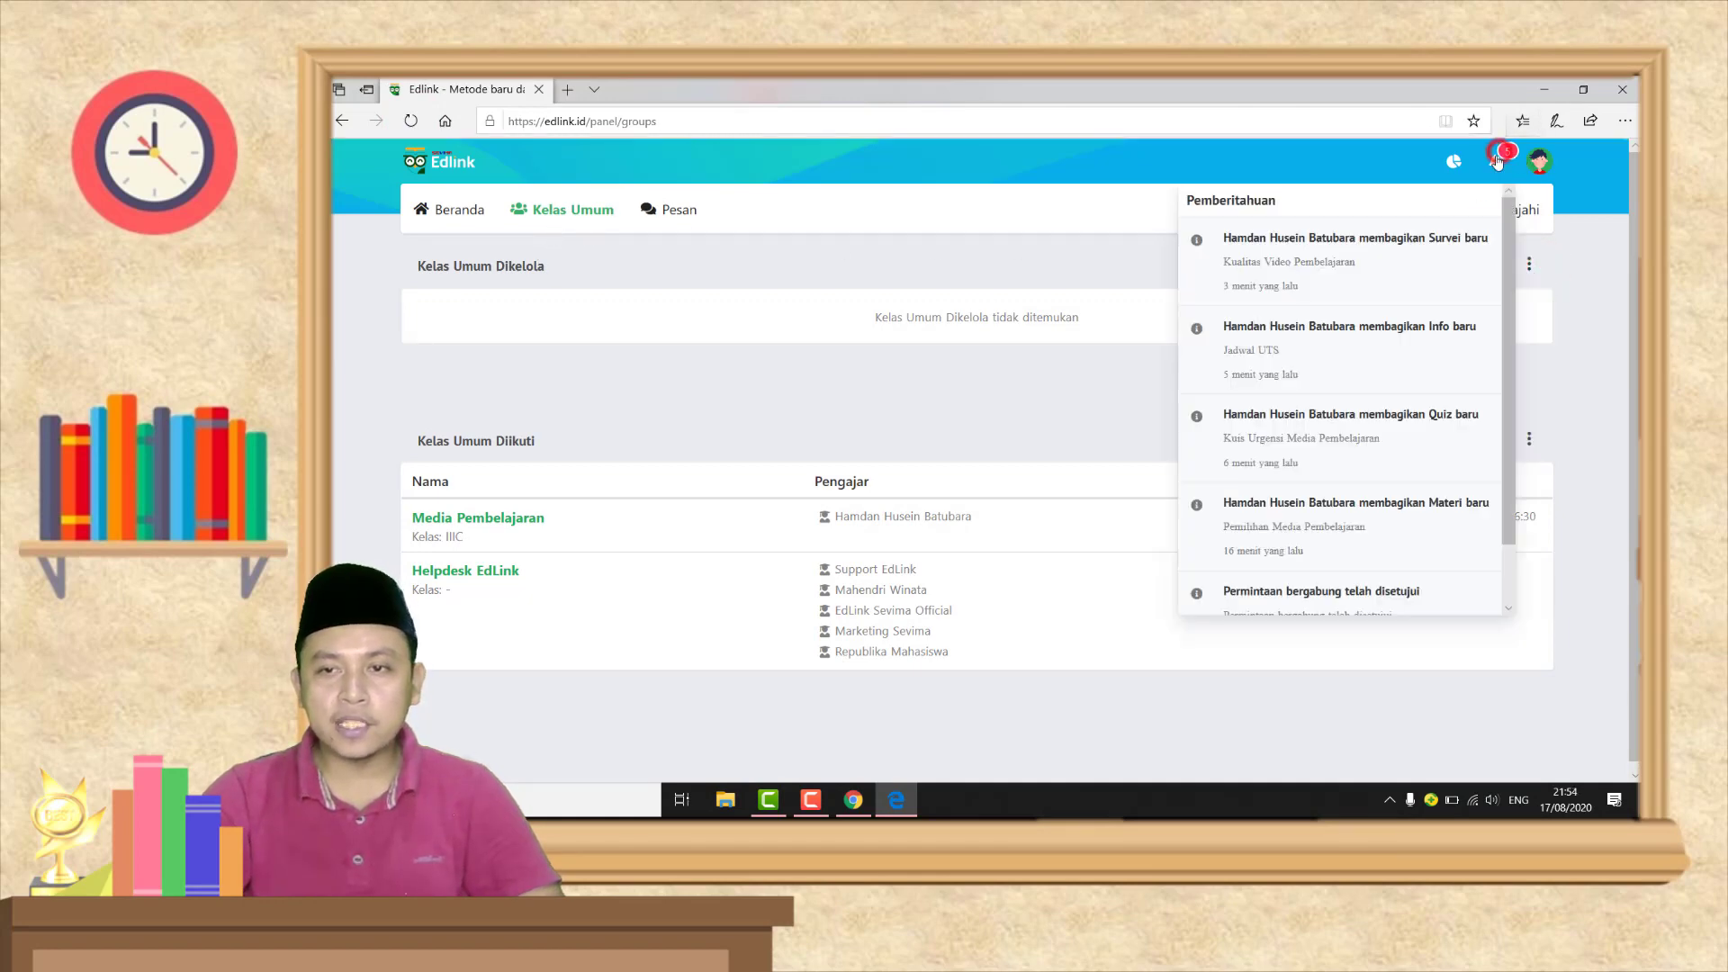
{"action": "left_click", "coordinate": [1389, 264]}
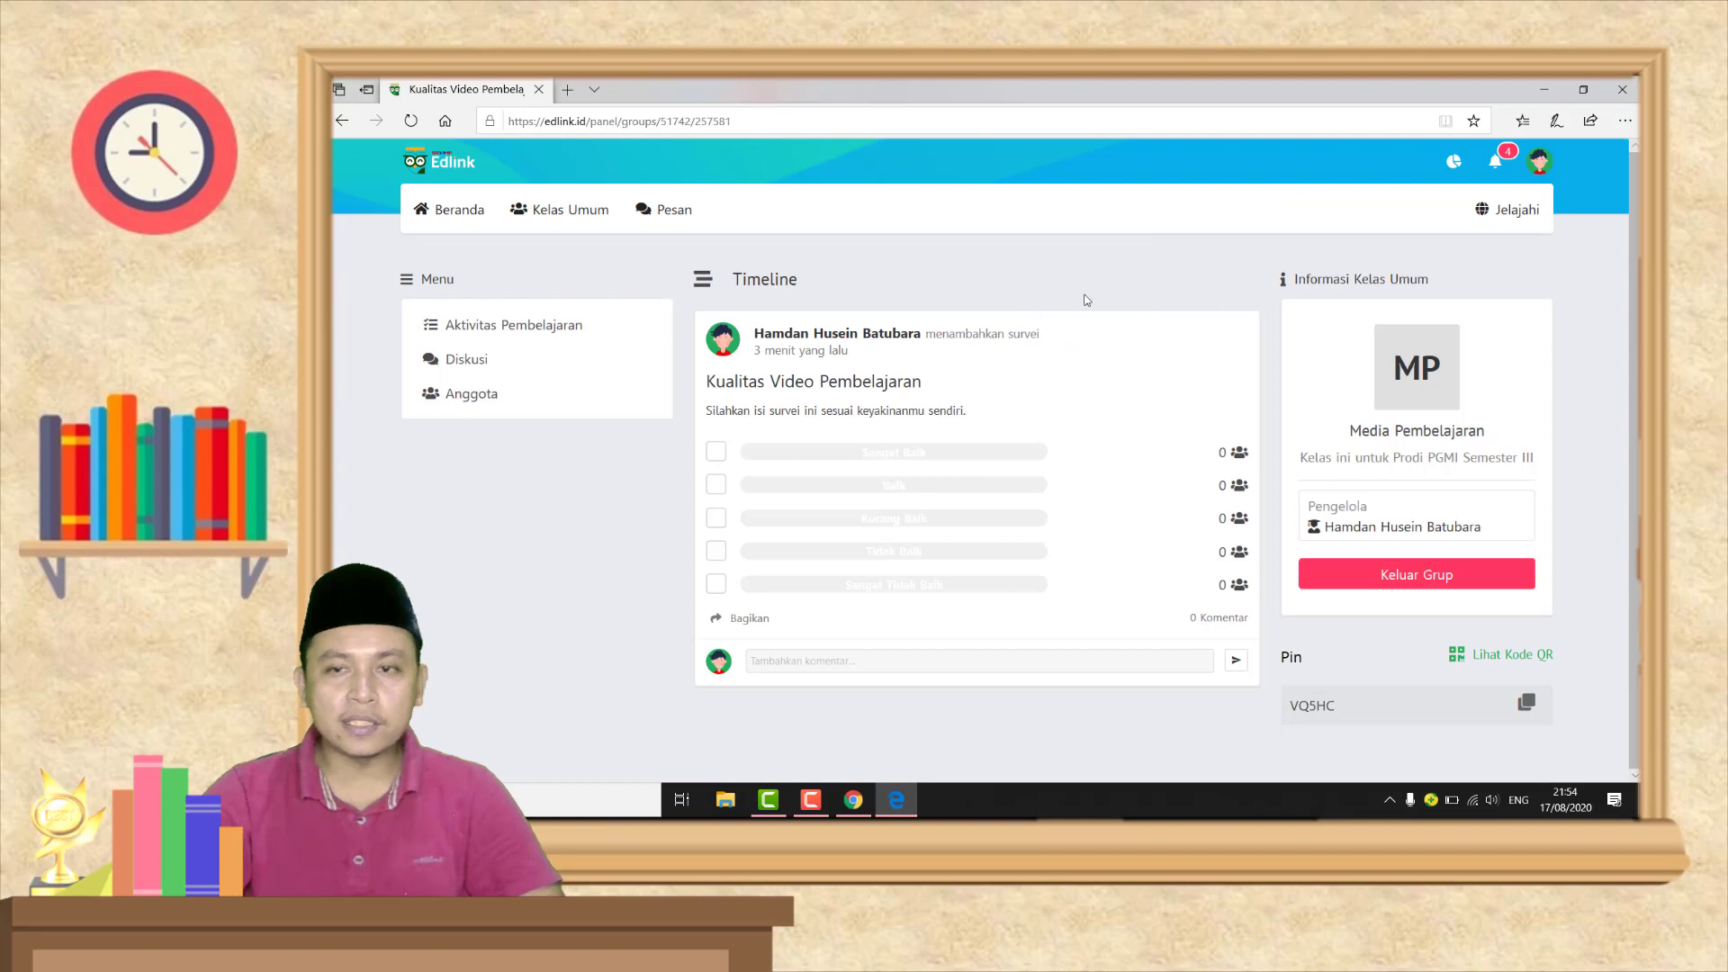
- Return to the class list and open the Media Pembelajaran class
{"action": "left_click", "coordinate": [571, 221]}
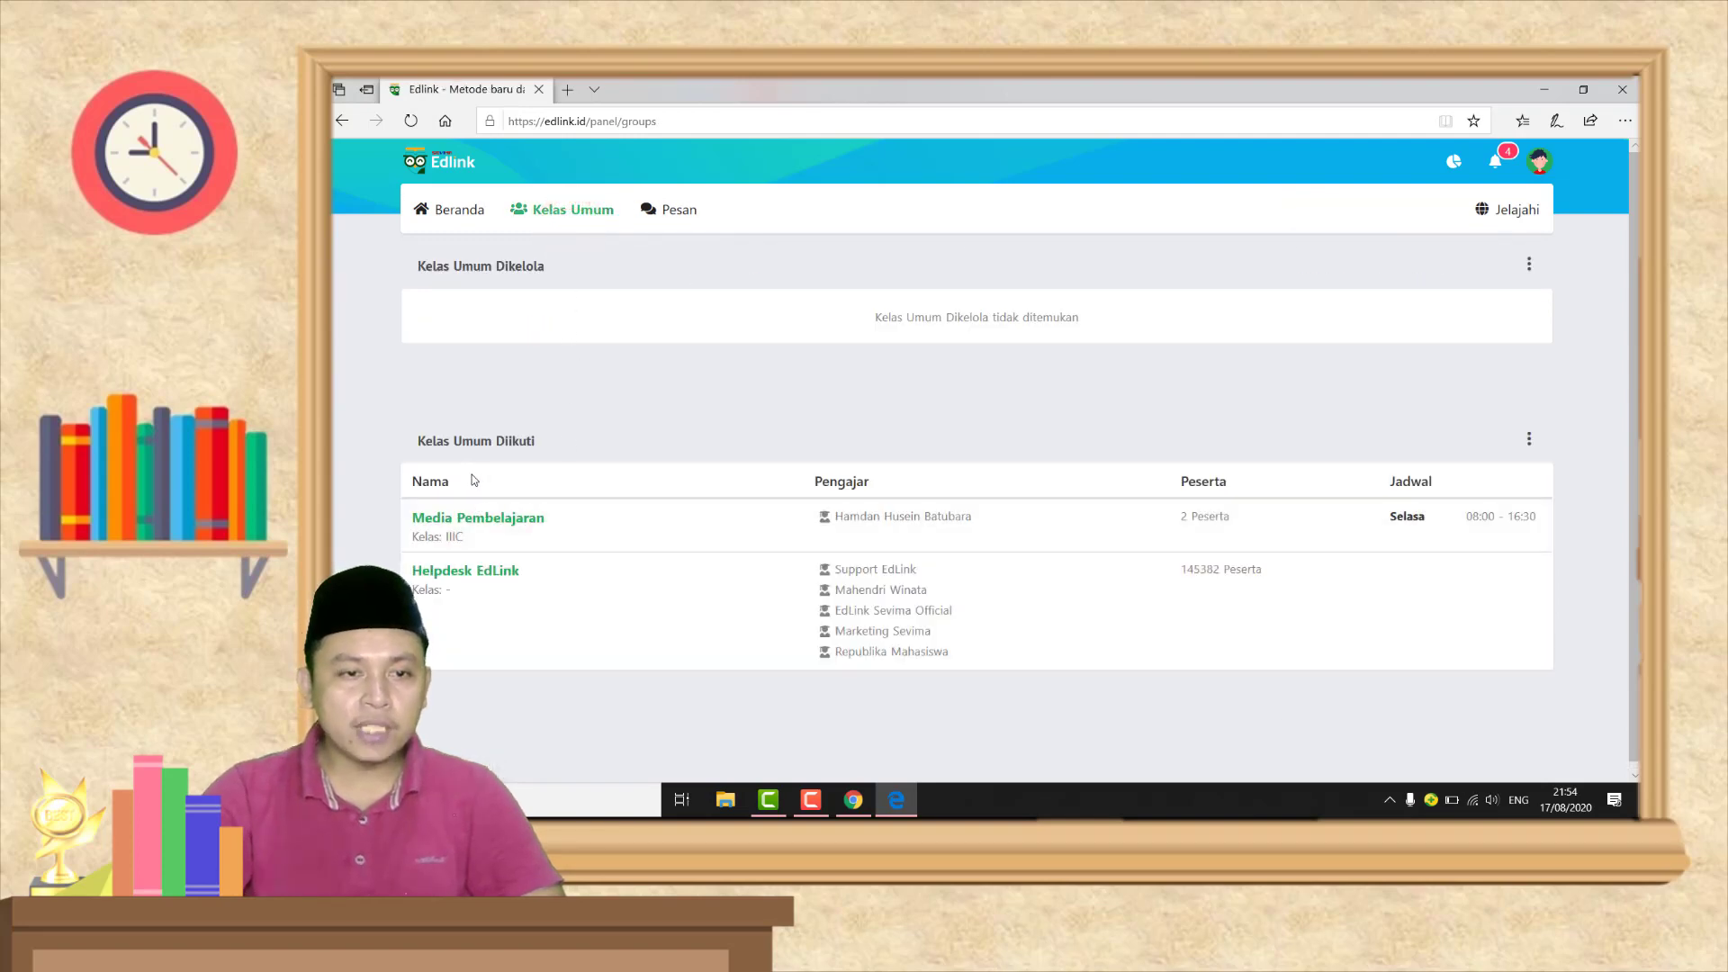
{"action": "scroll", "coordinate": [475, 481], "scroll_direction": "down", "scroll_amount": 1}
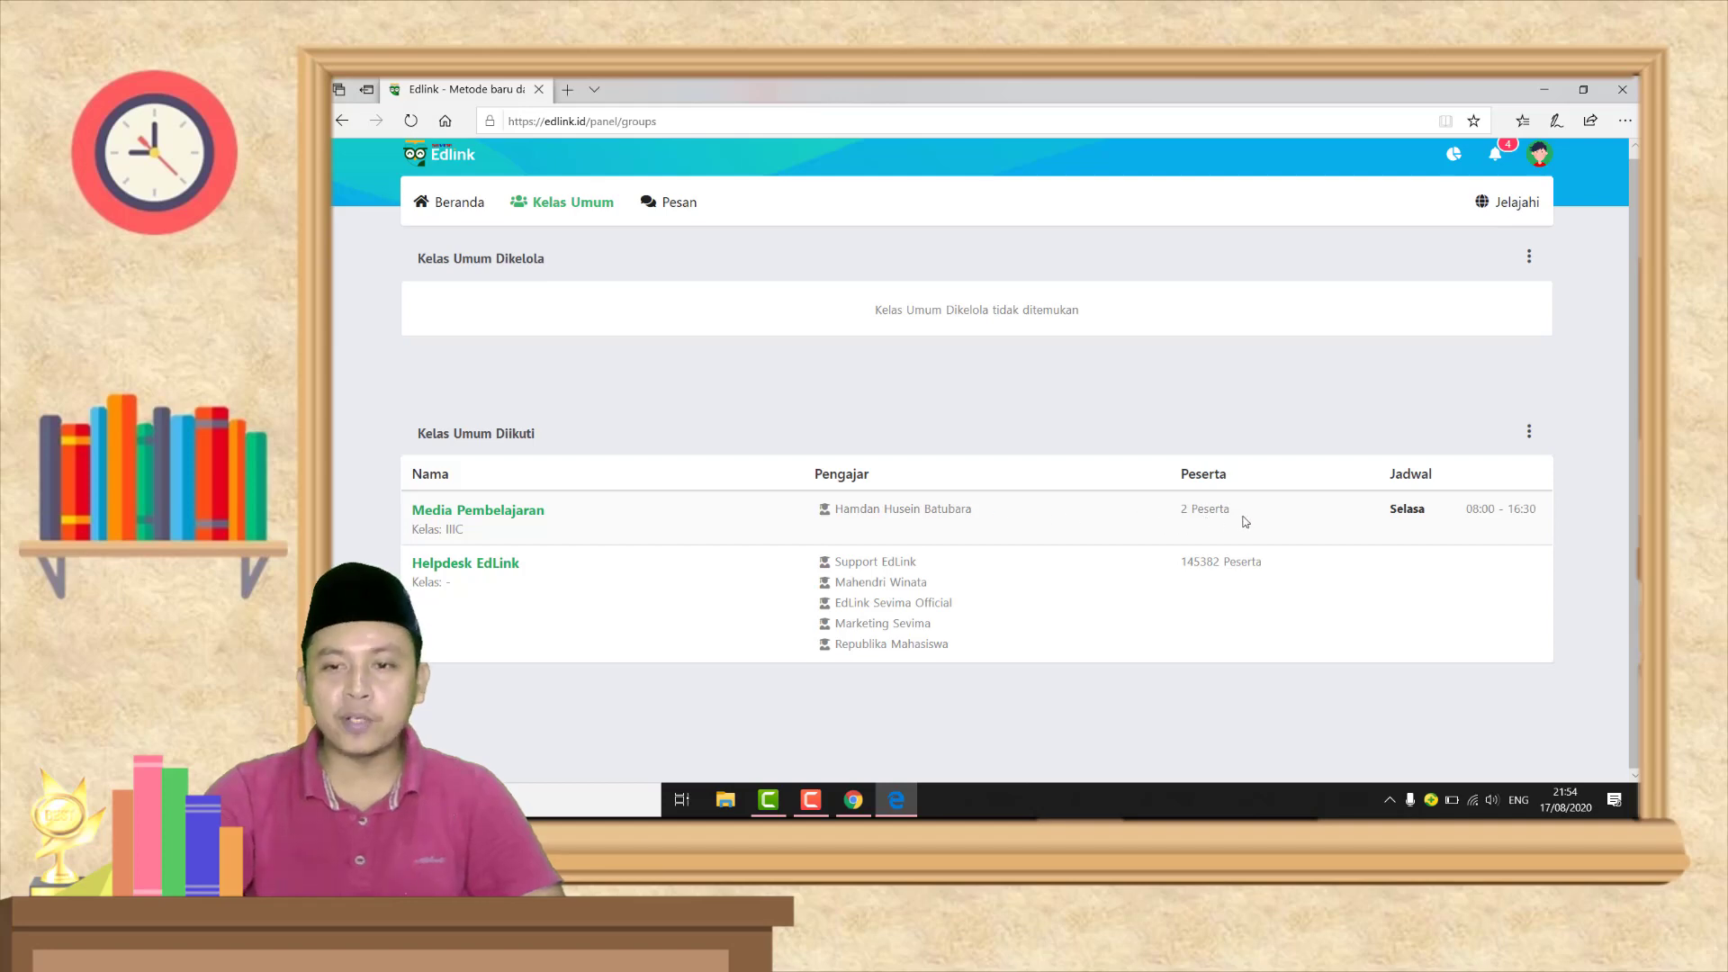
{"action": "left_click", "coordinate": [437, 513]}
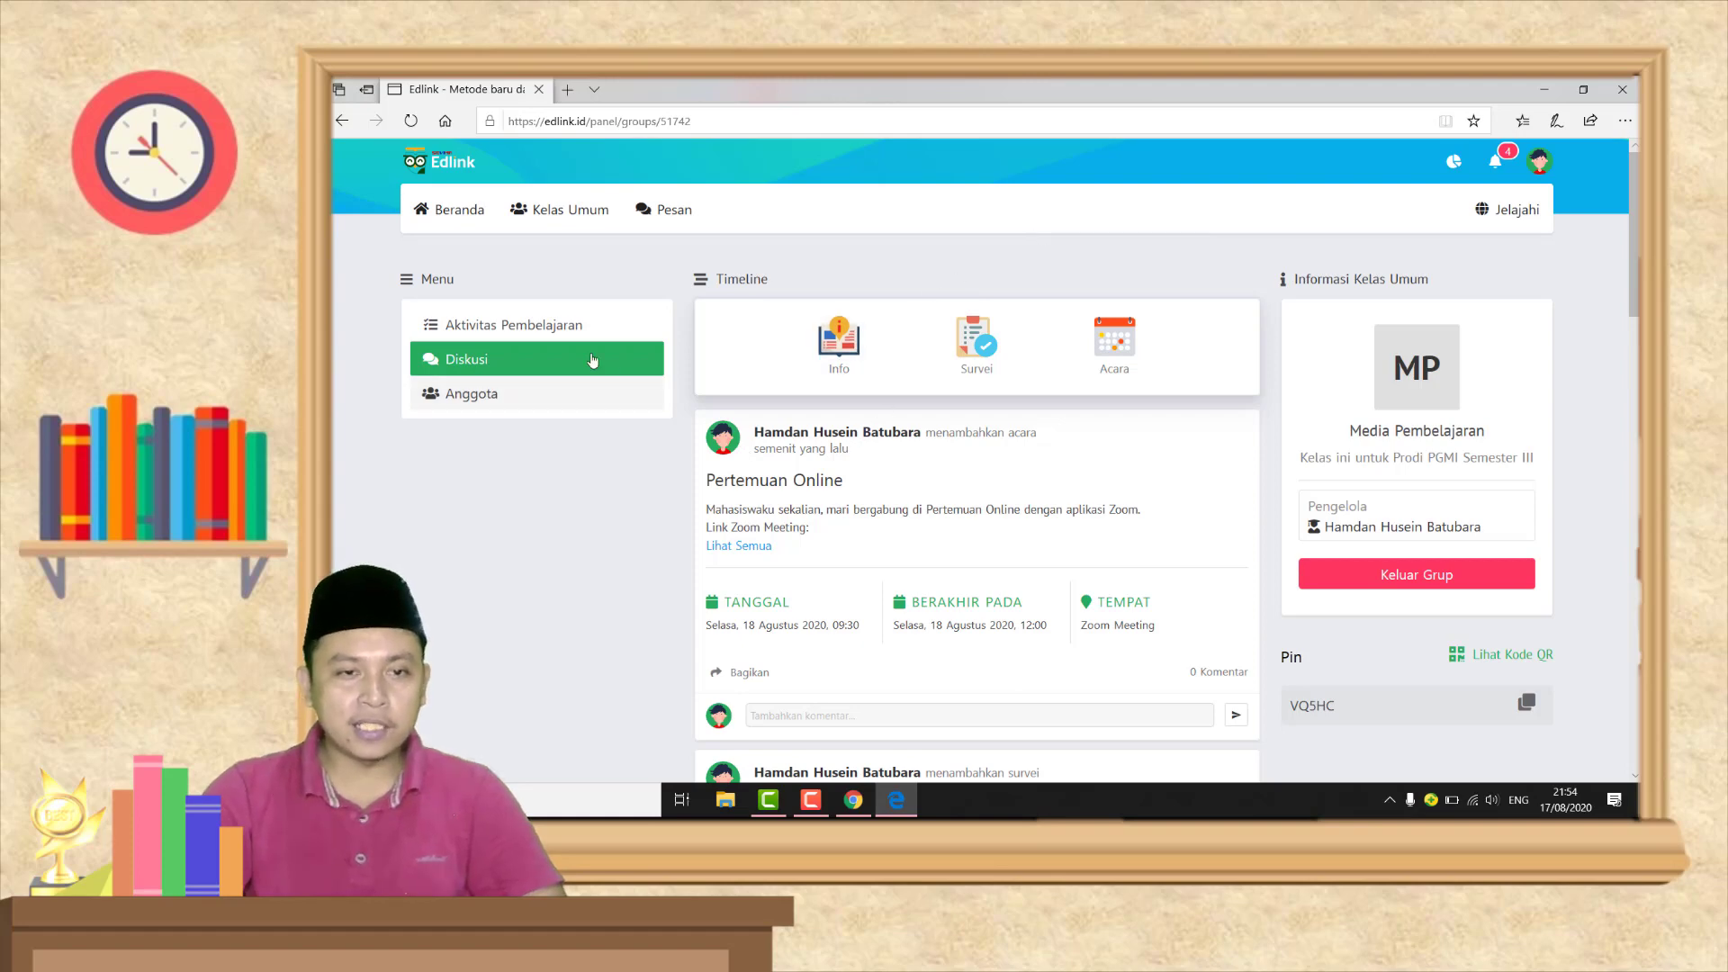
- Open Sesi ke 1, view the Kuis Urgensi Media Pembelajaran quiz details, then reopen Sesi ke 1
{"action": "left_click", "coordinate": [503, 331]}
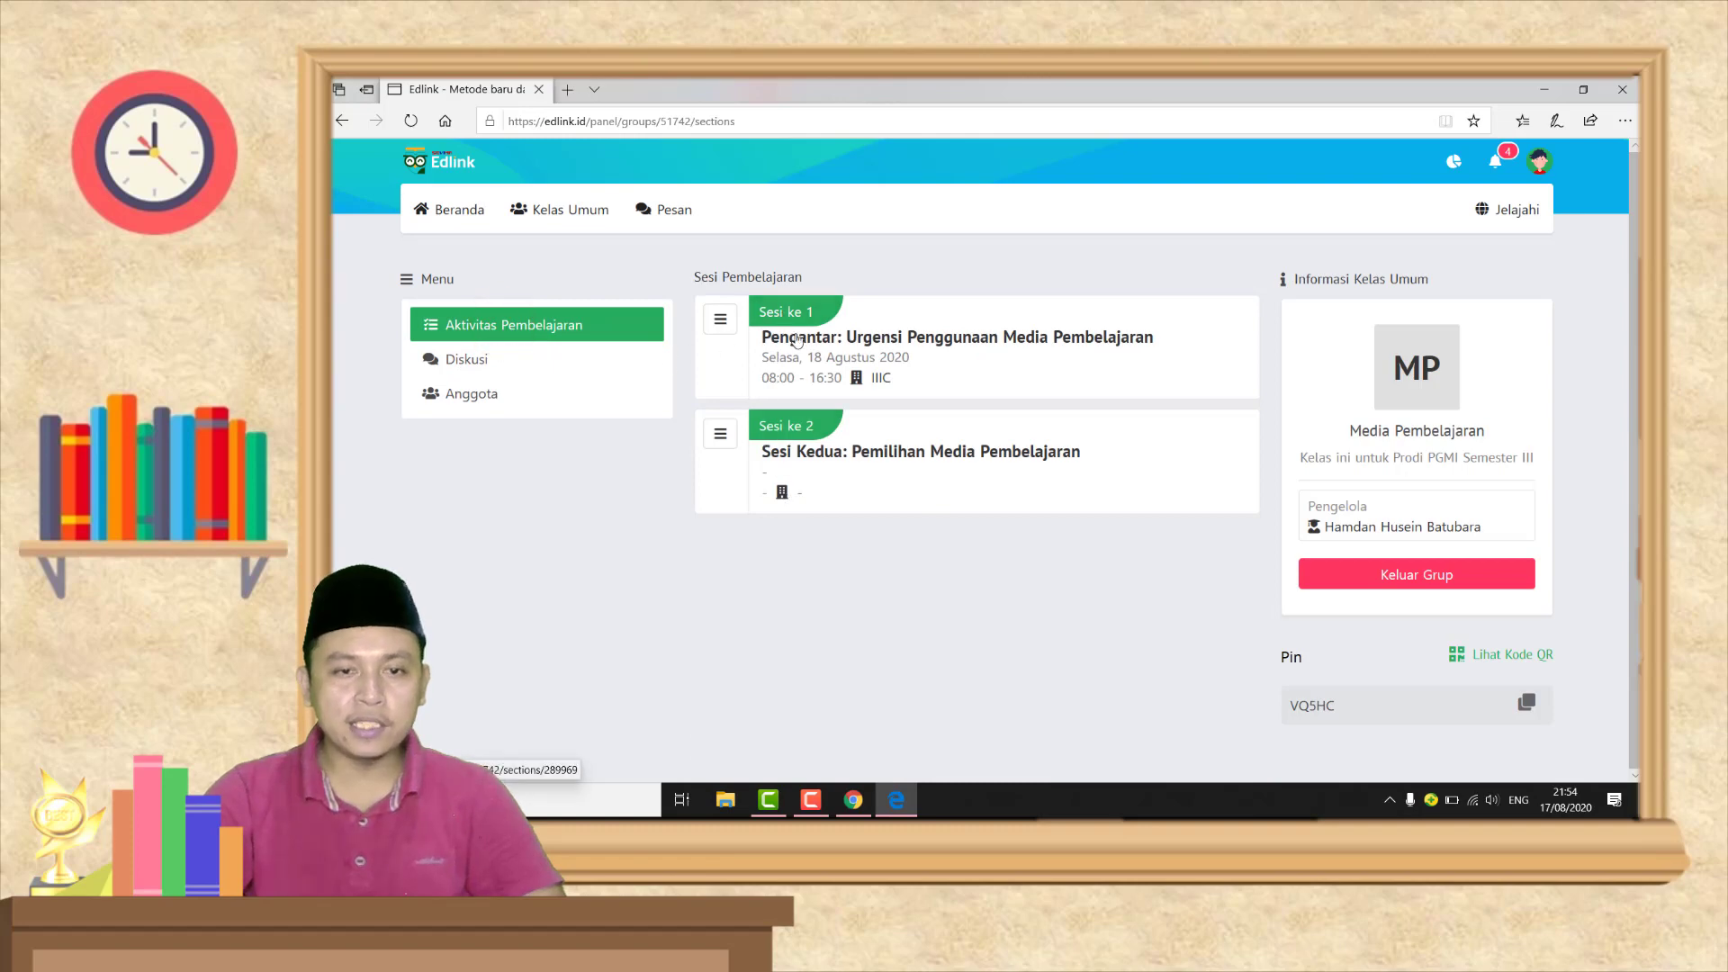
{"action": "left_click", "coordinate": [899, 338]}
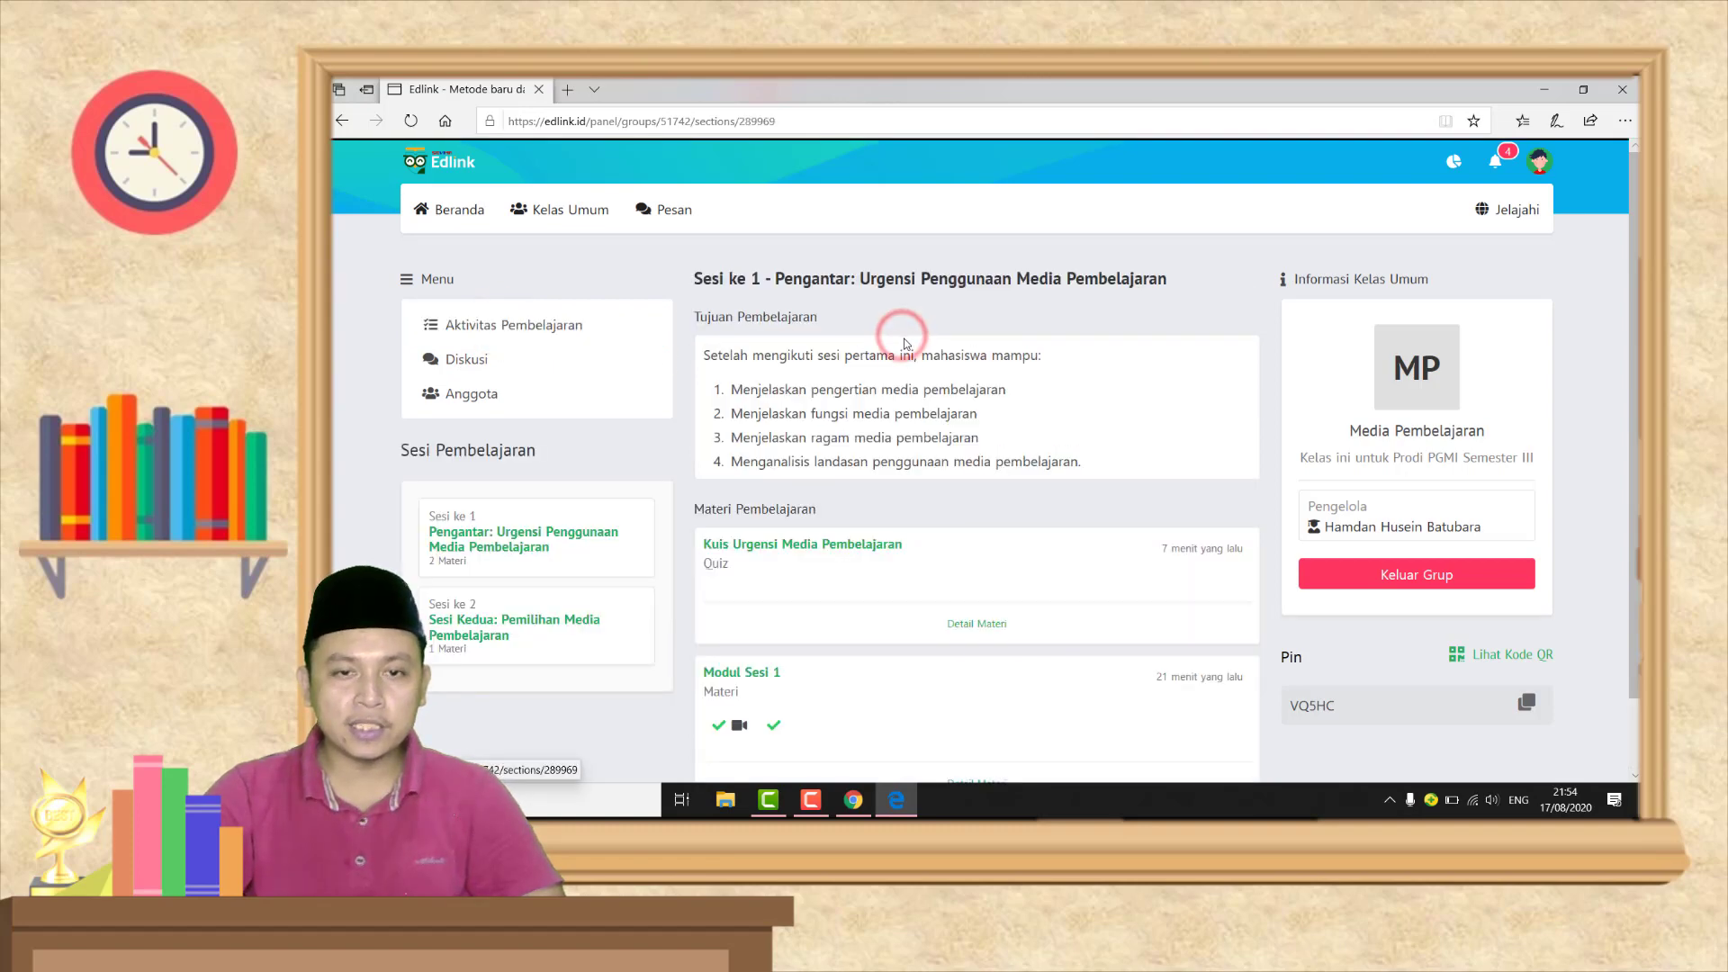
{"action": "scroll", "coordinate": [923, 461], "scroll_direction": "down", "scroll_amount": 1}
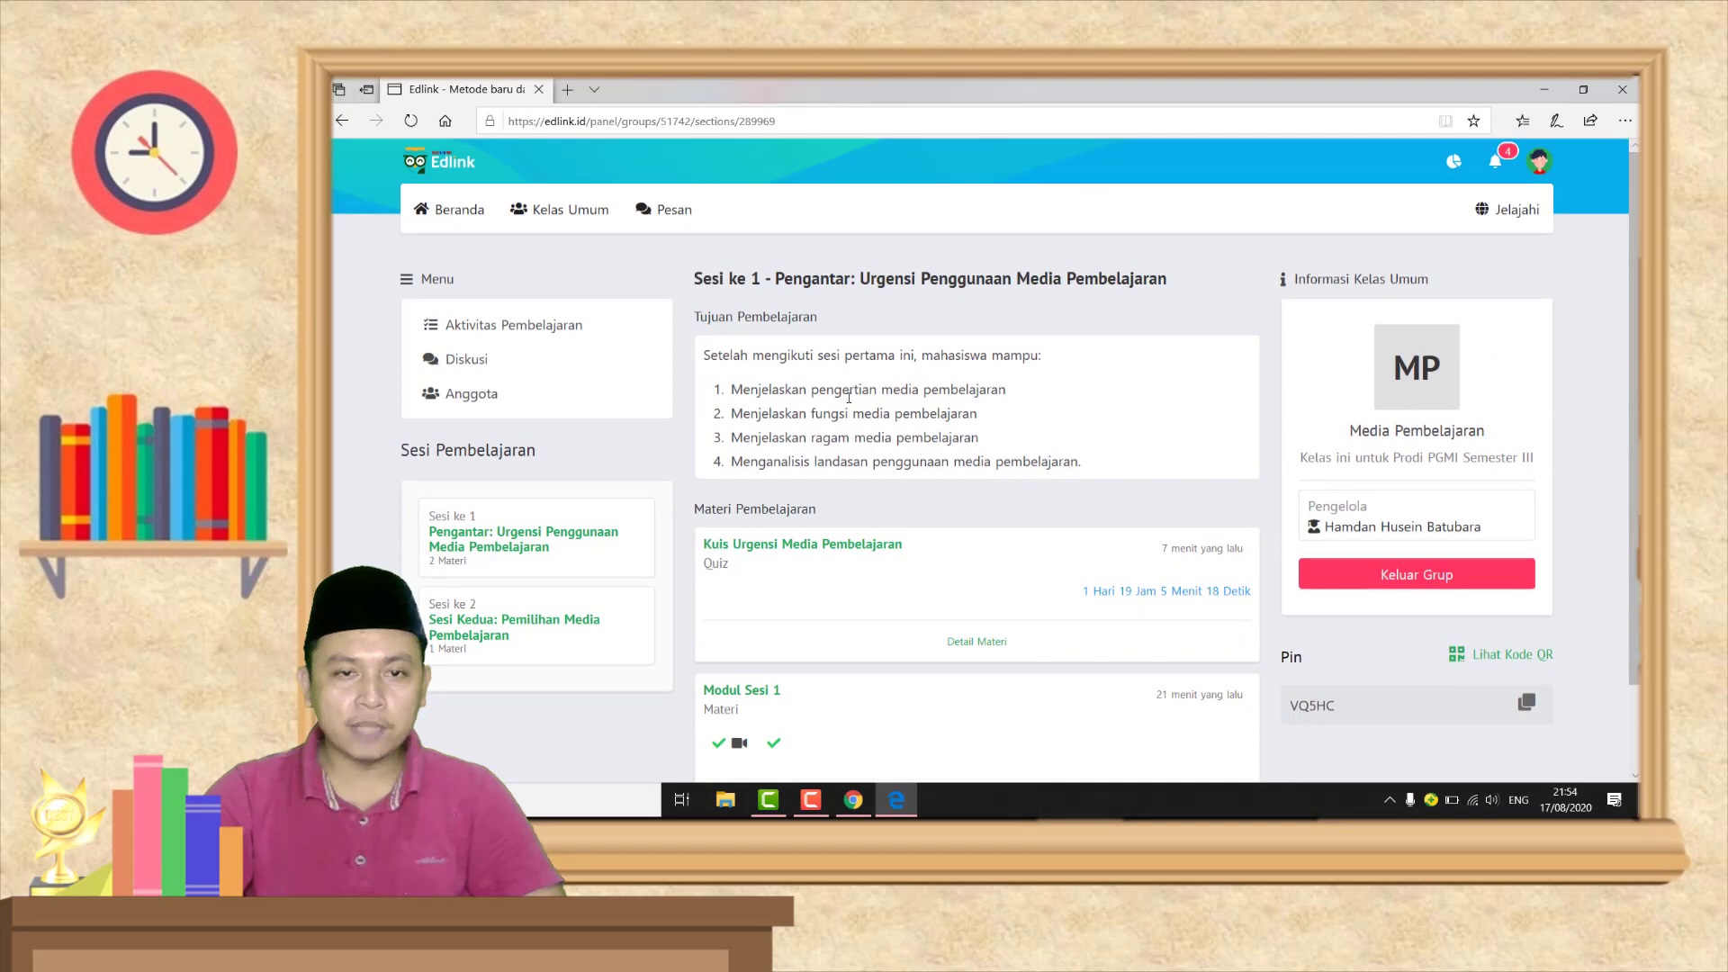
{"action": "scroll", "coordinate": [878, 468], "scroll_direction": "down", "scroll_amount": 1}
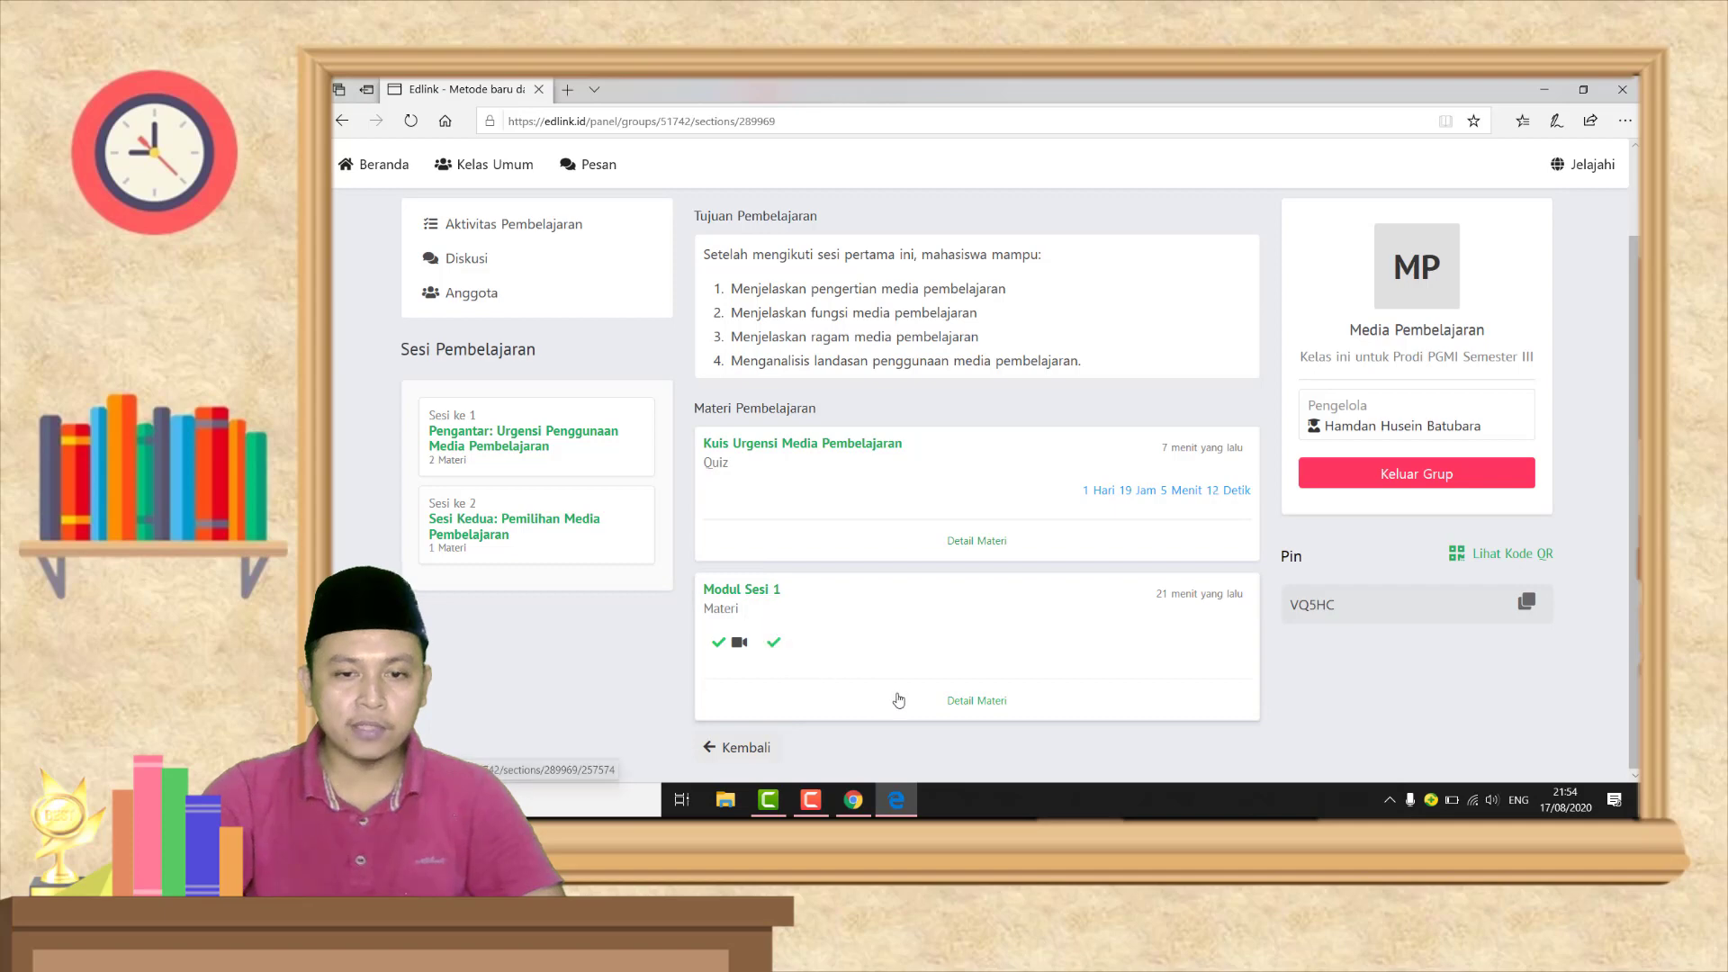
{"action": "left_click", "coordinate": [978, 540]}
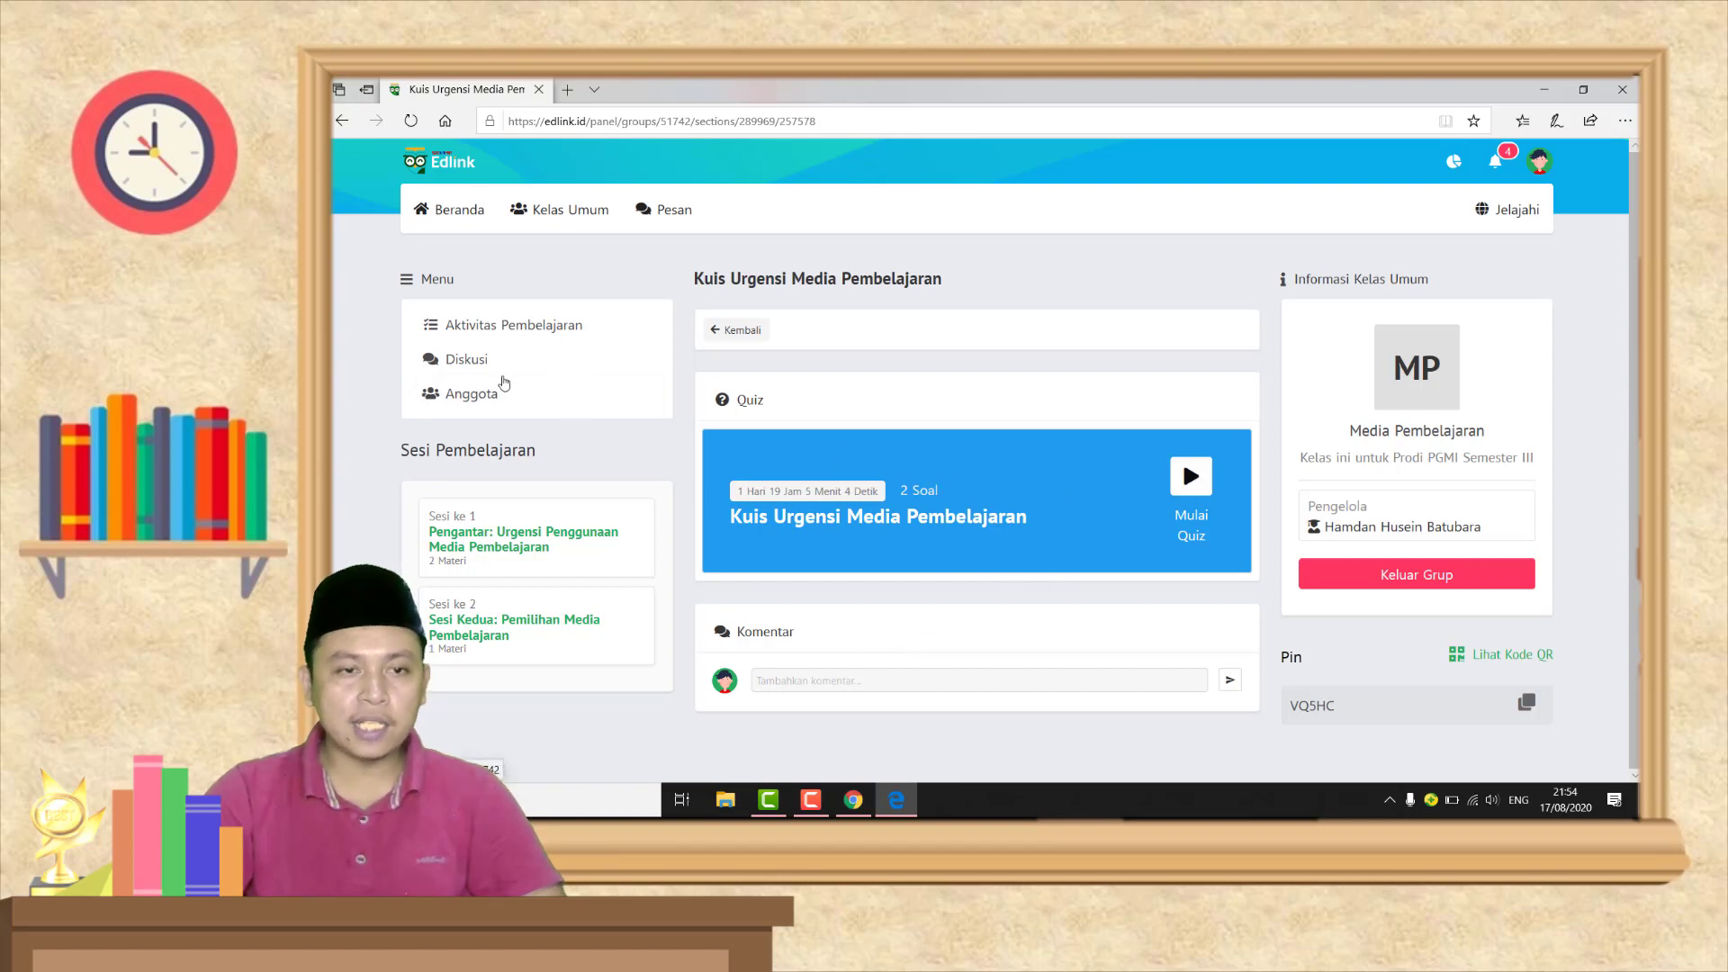
{"action": "left_click", "coordinate": [493, 324]}
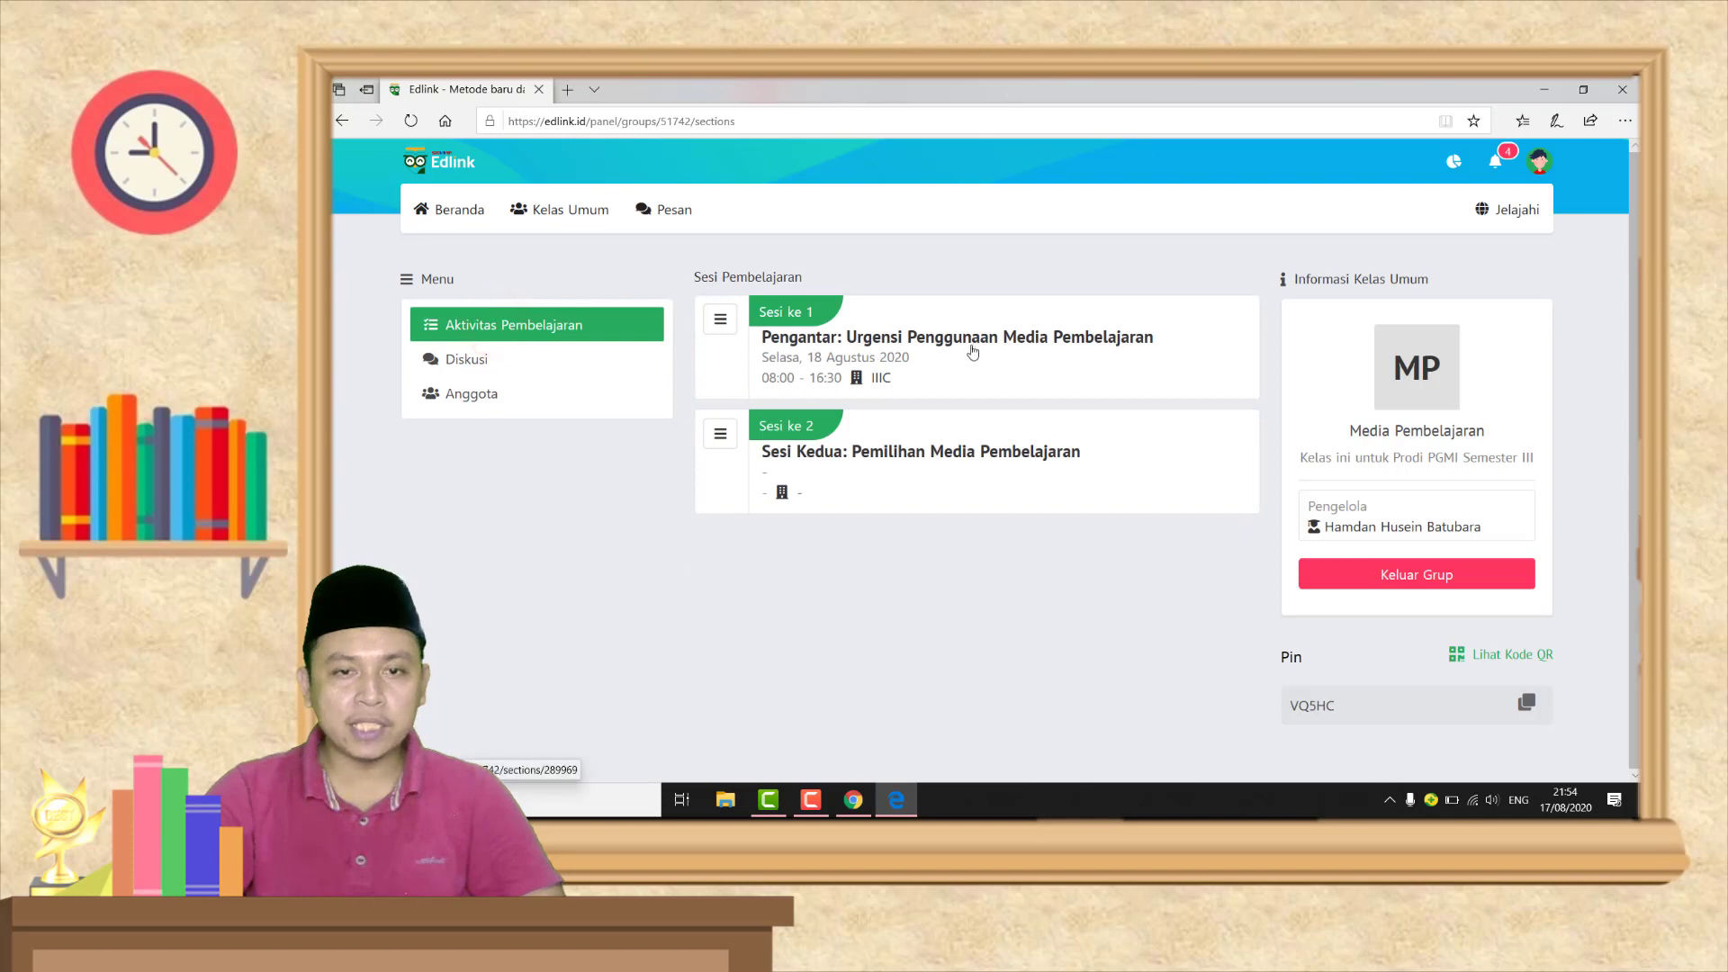
{"action": "left_click", "coordinate": [975, 349]}
{"action": "scroll", "coordinate": [966, 589], "scroll_direction": "down", "scroll_amount": 1}
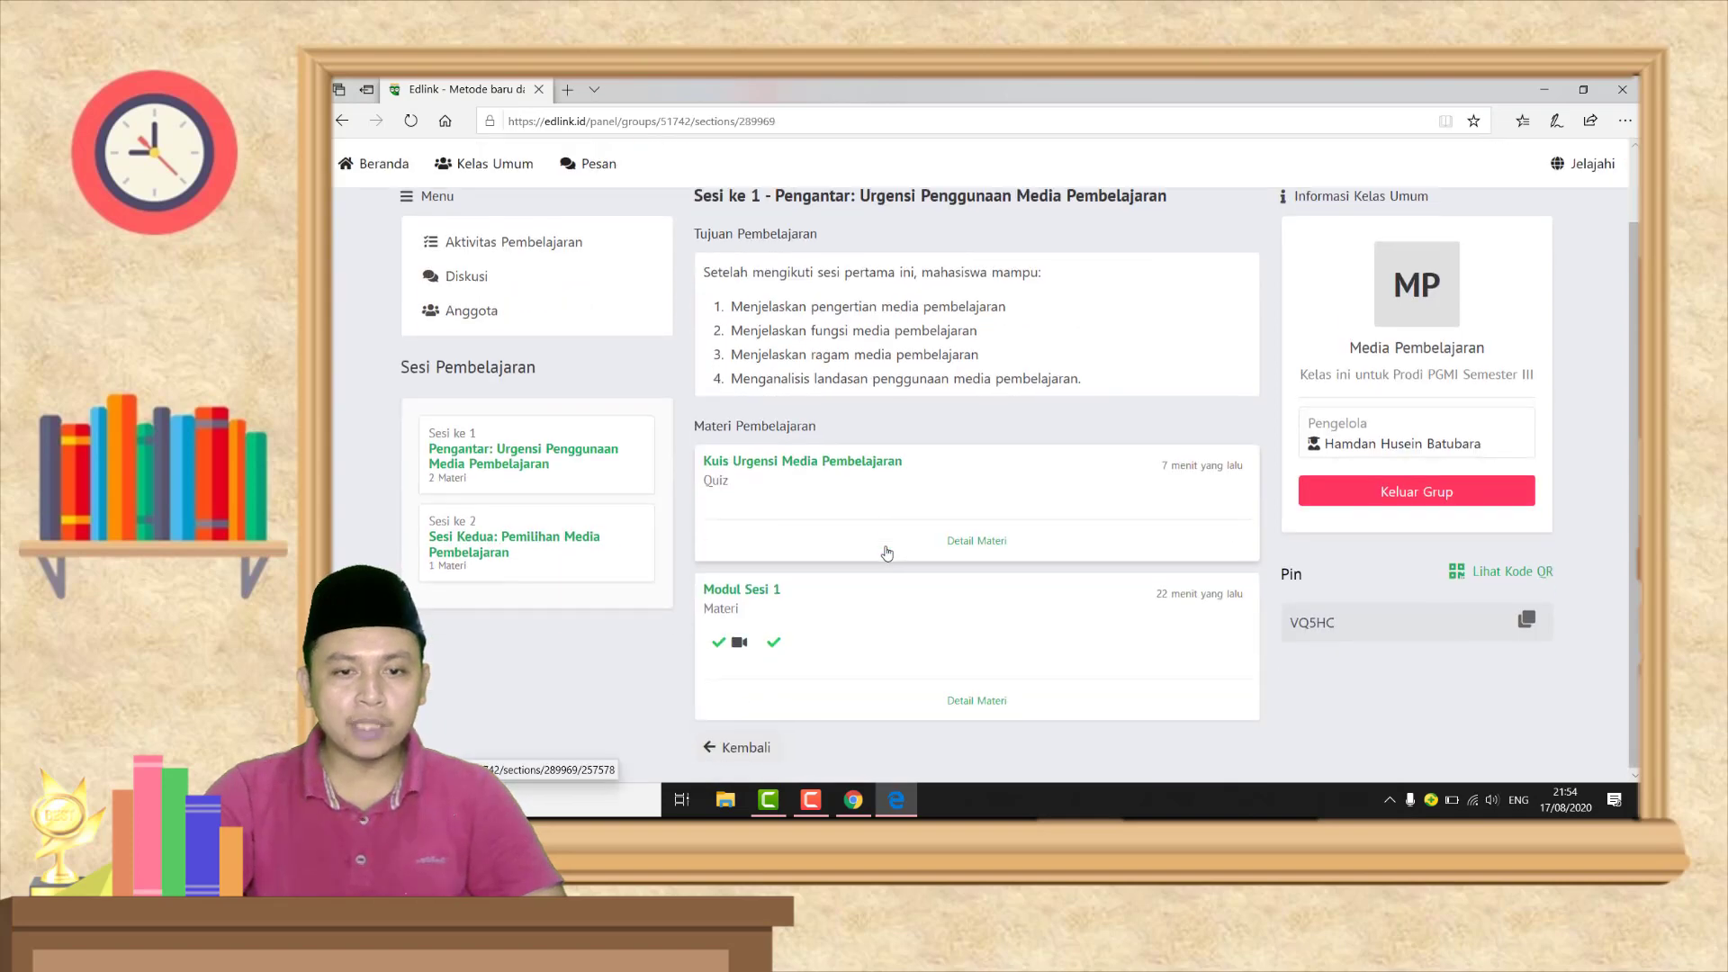
- In Modul Sesi 1, view the picture full-size, play and pause the video, and open the PDF
{"action": "left_click", "coordinate": [988, 703]}
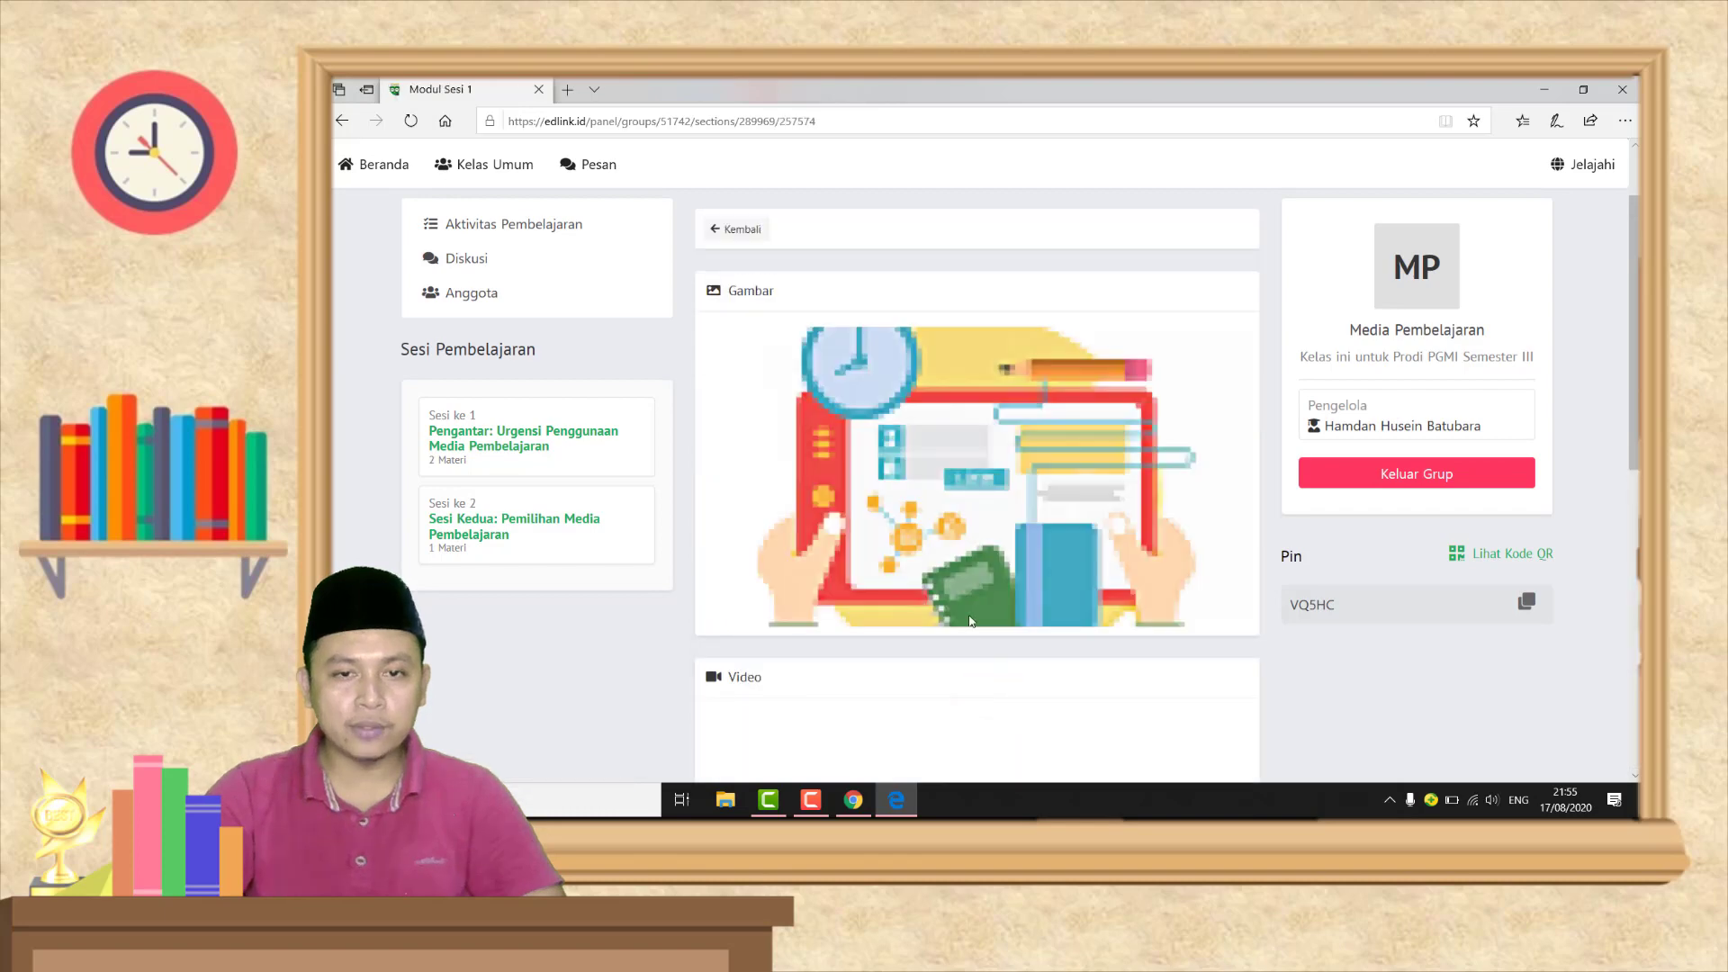
{"action": "left_click", "coordinate": [963, 501]}
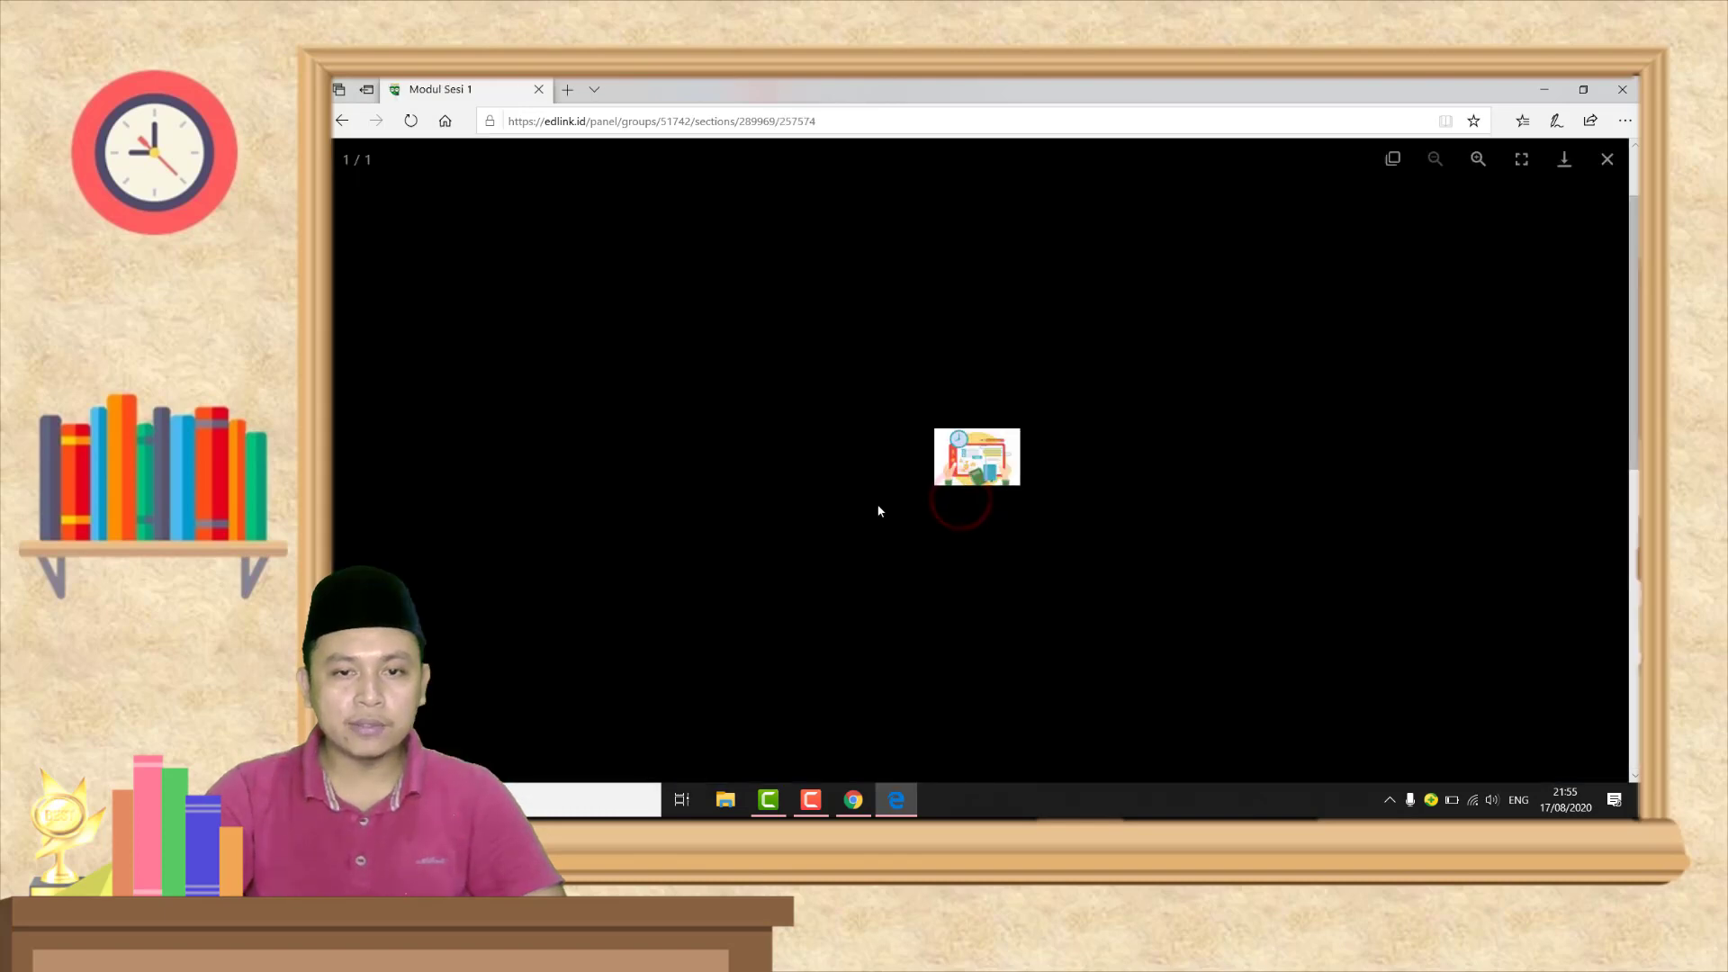
{"action": "left_click", "coordinate": [1607, 158]}
{"action": "scroll", "coordinate": [1010, 531], "scroll_direction": "down", "scroll_amount": 3}
{"action": "scroll", "coordinate": [1010, 531], "scroll_direction": "down", "scroll_amount": 1}
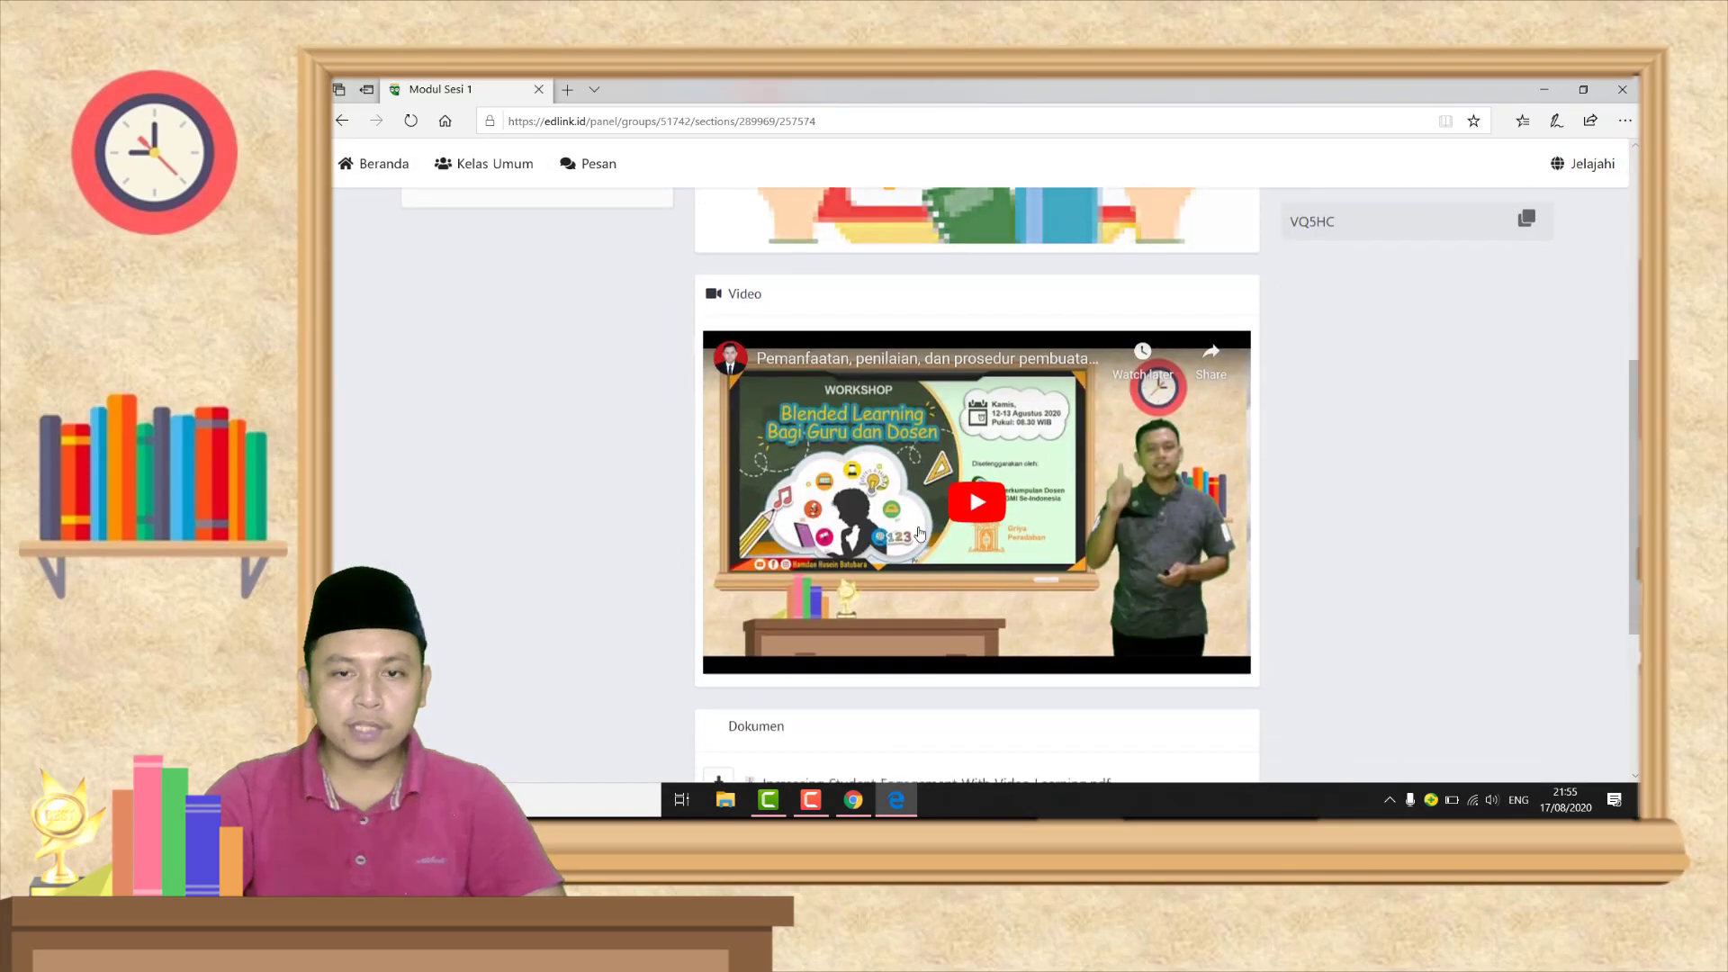
{"action": "left_click", "coordinate": [1012, 515]}
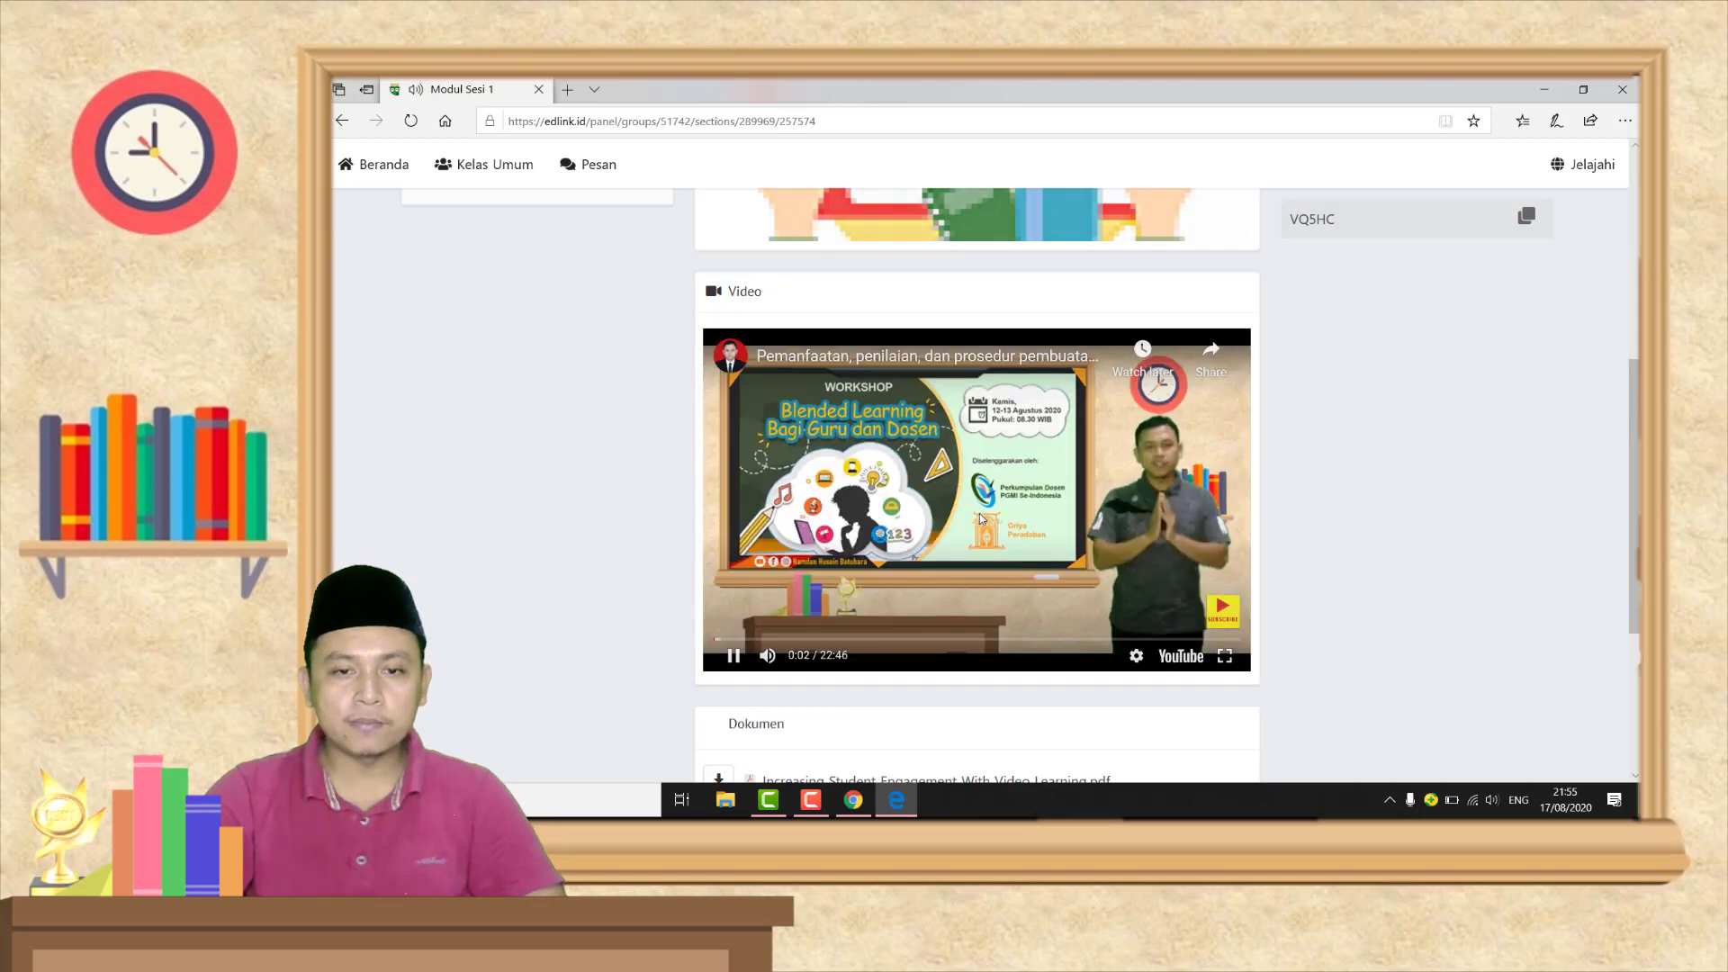
{"action": "left_click", "coordinate": [980, 519]}
{"action": "scroll", "coordinate": [978, 524], "scroll_direction": "down", "scroll_amount": 3}
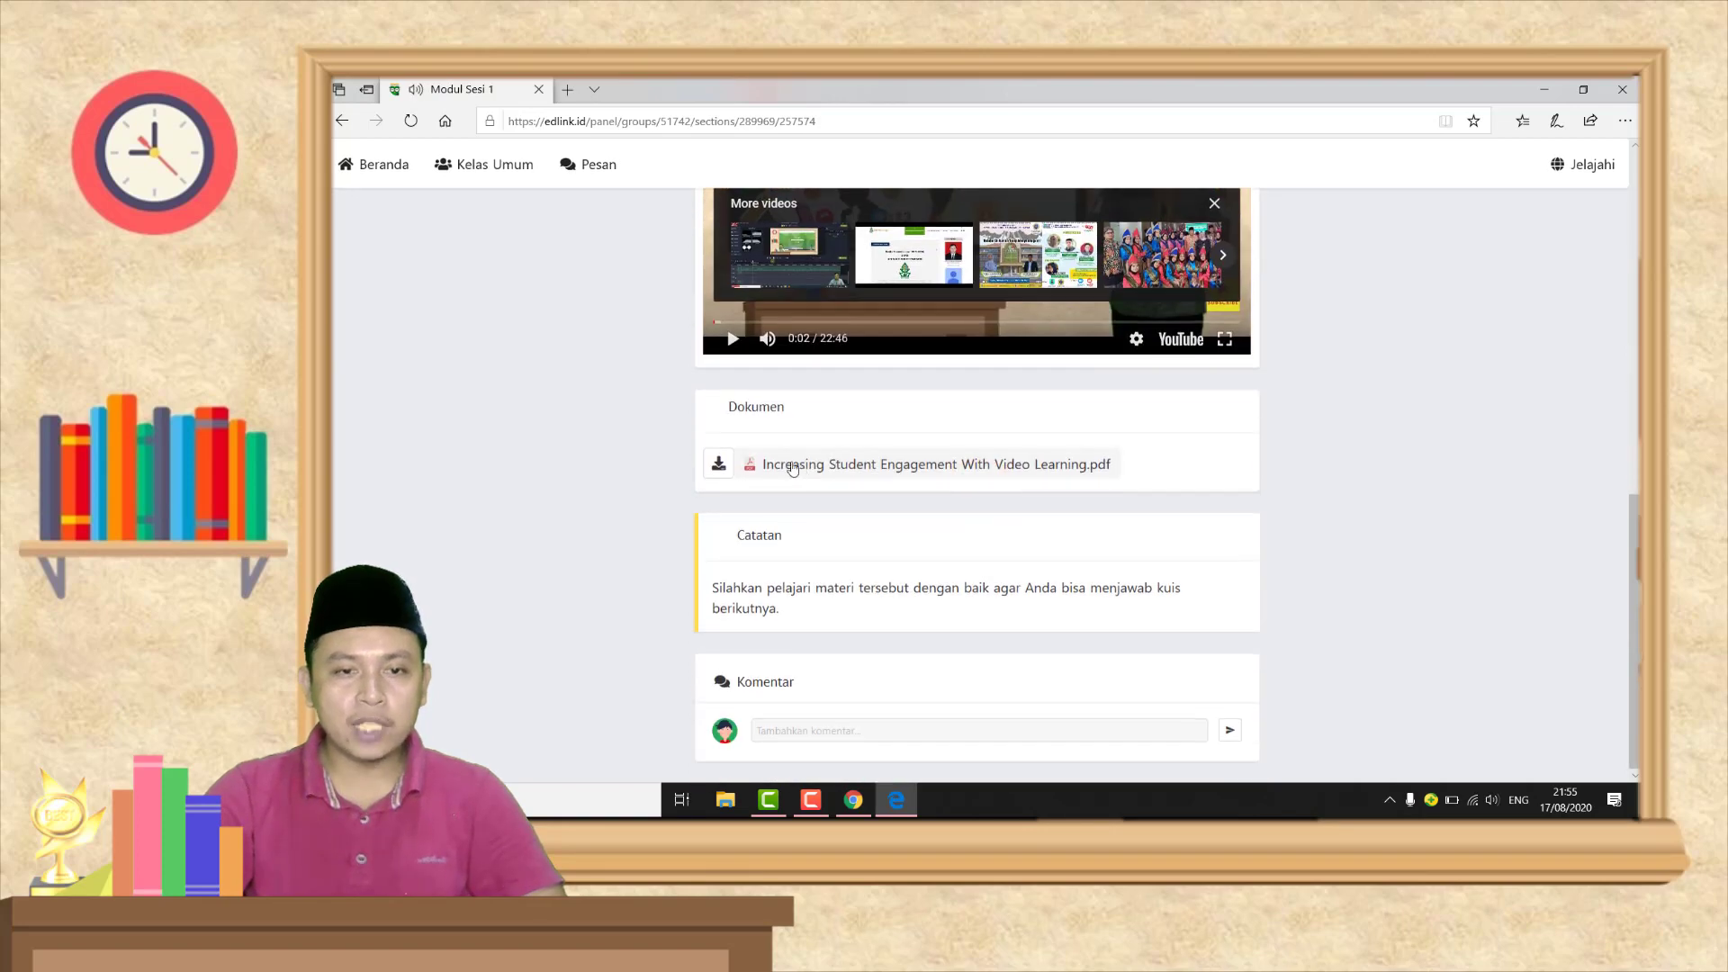
{"action": "left_click", "coordinate": [828, 464]}
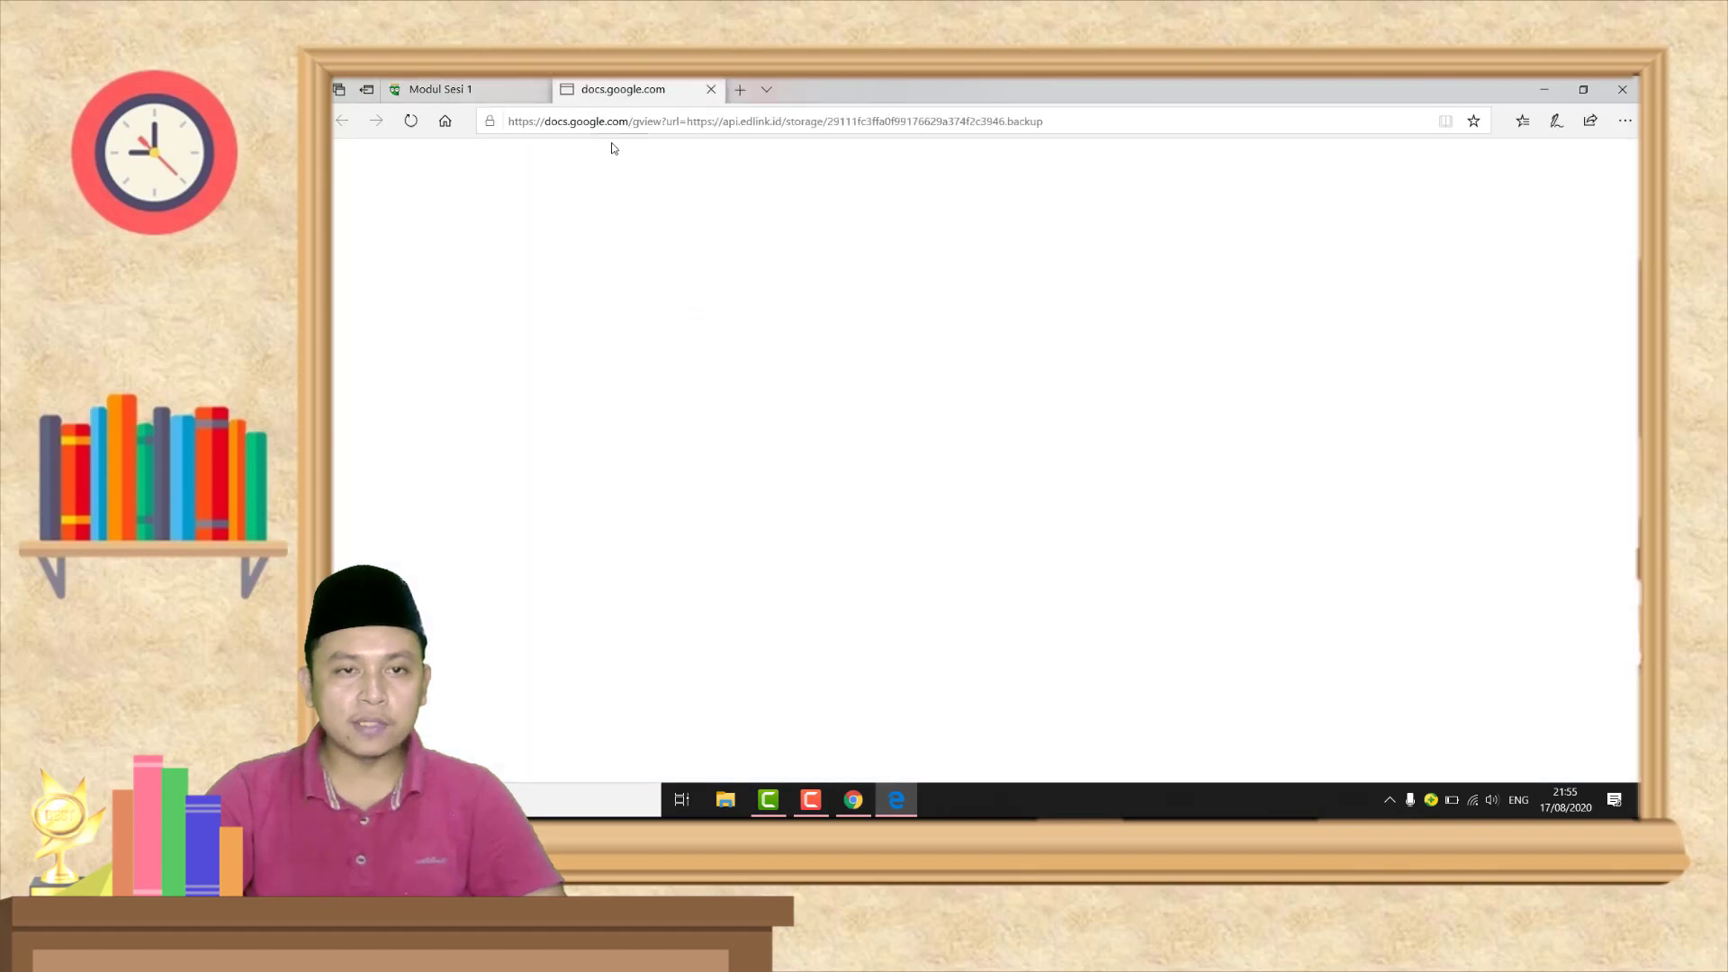
{"action": "left_click", "coordinate": [475, 90]}
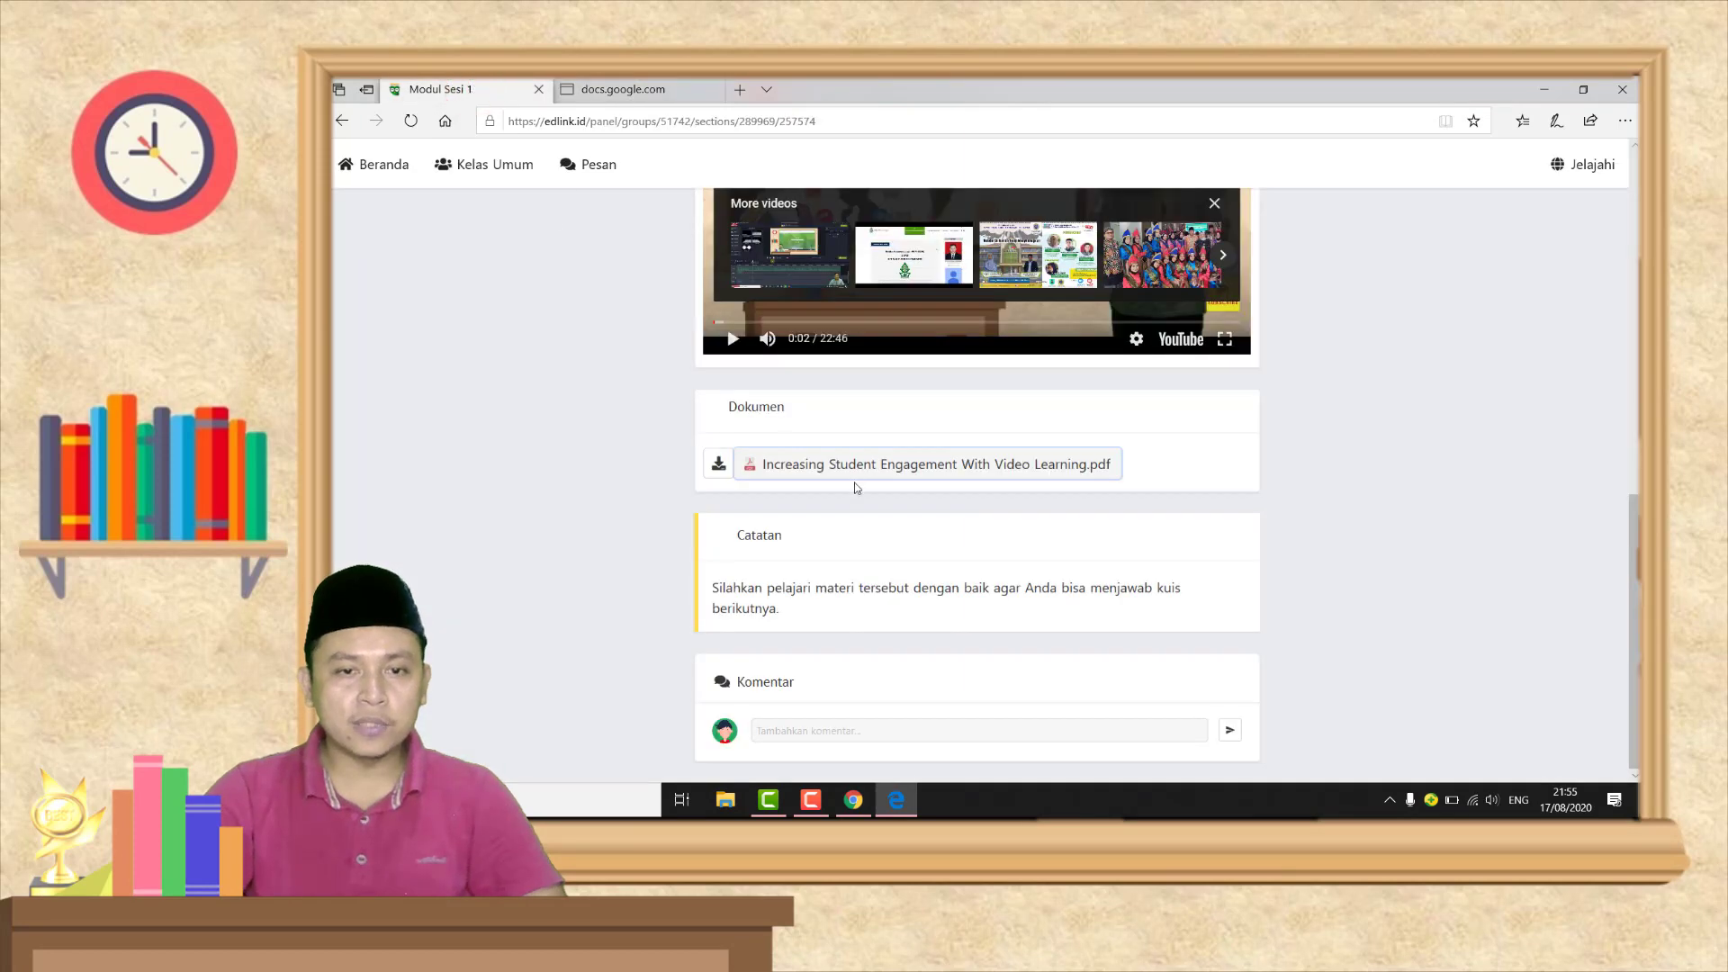
- Download and keep the module PDF, and type 'Terima kasih Pak' as a comment
{"action": "left_click", "coordinate": [718, 463]}
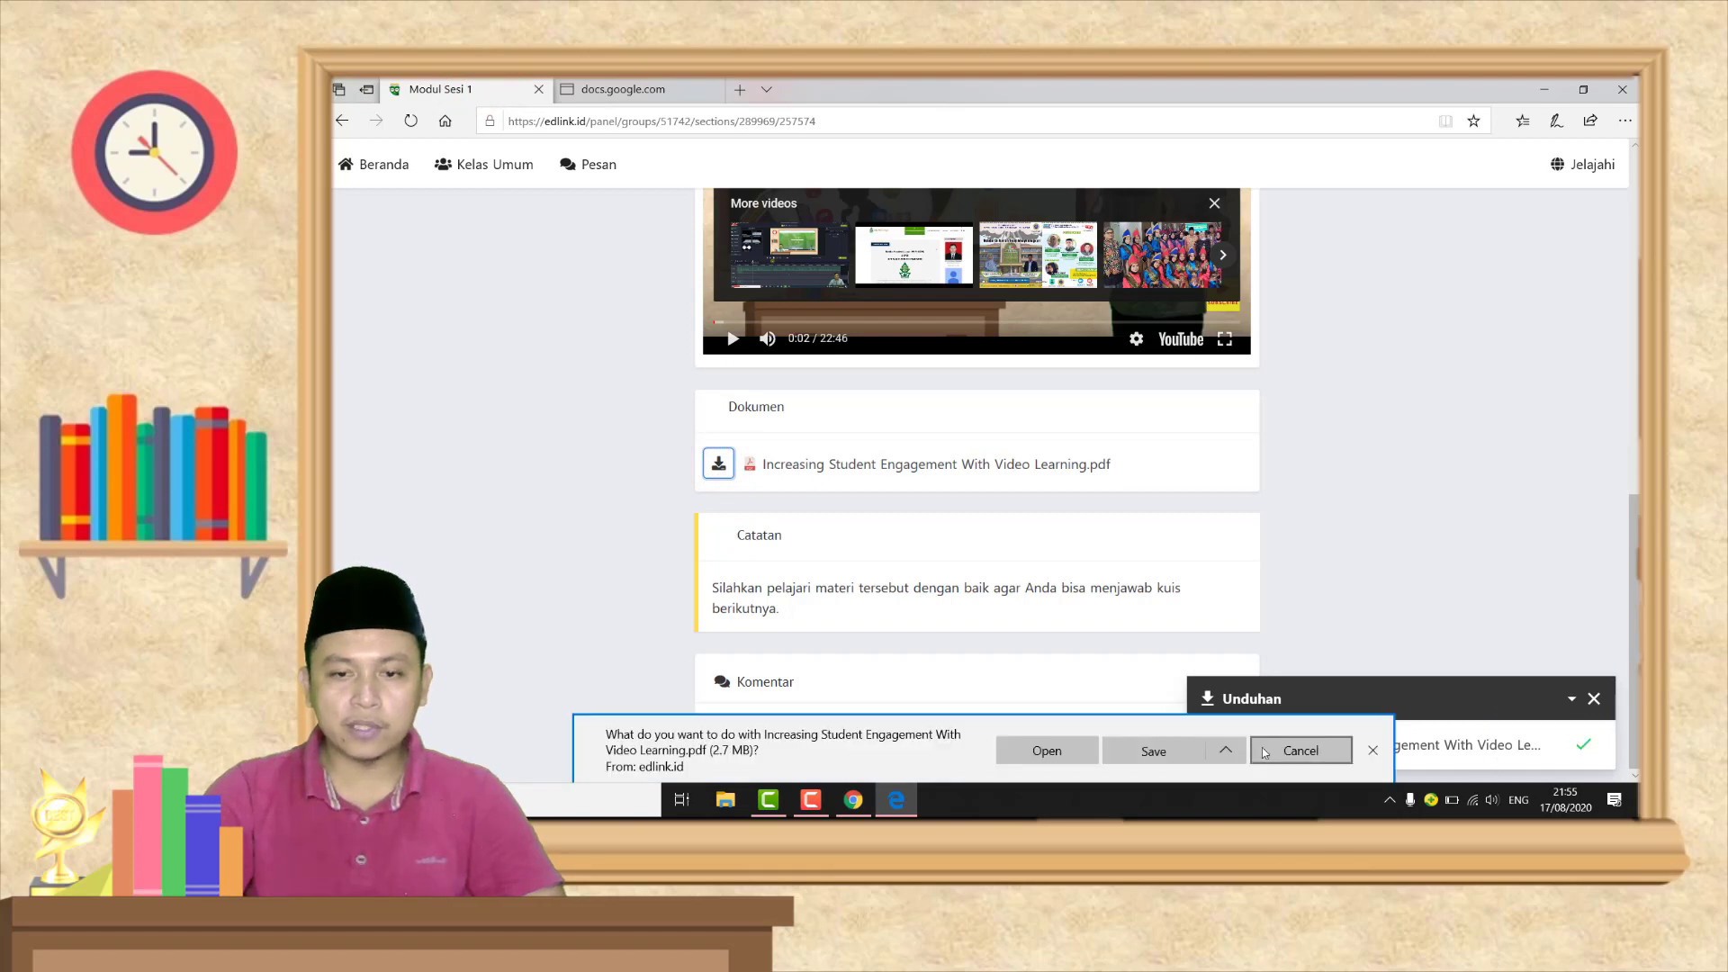
{"action": "left_click", "coordinate": [1067, 750]}
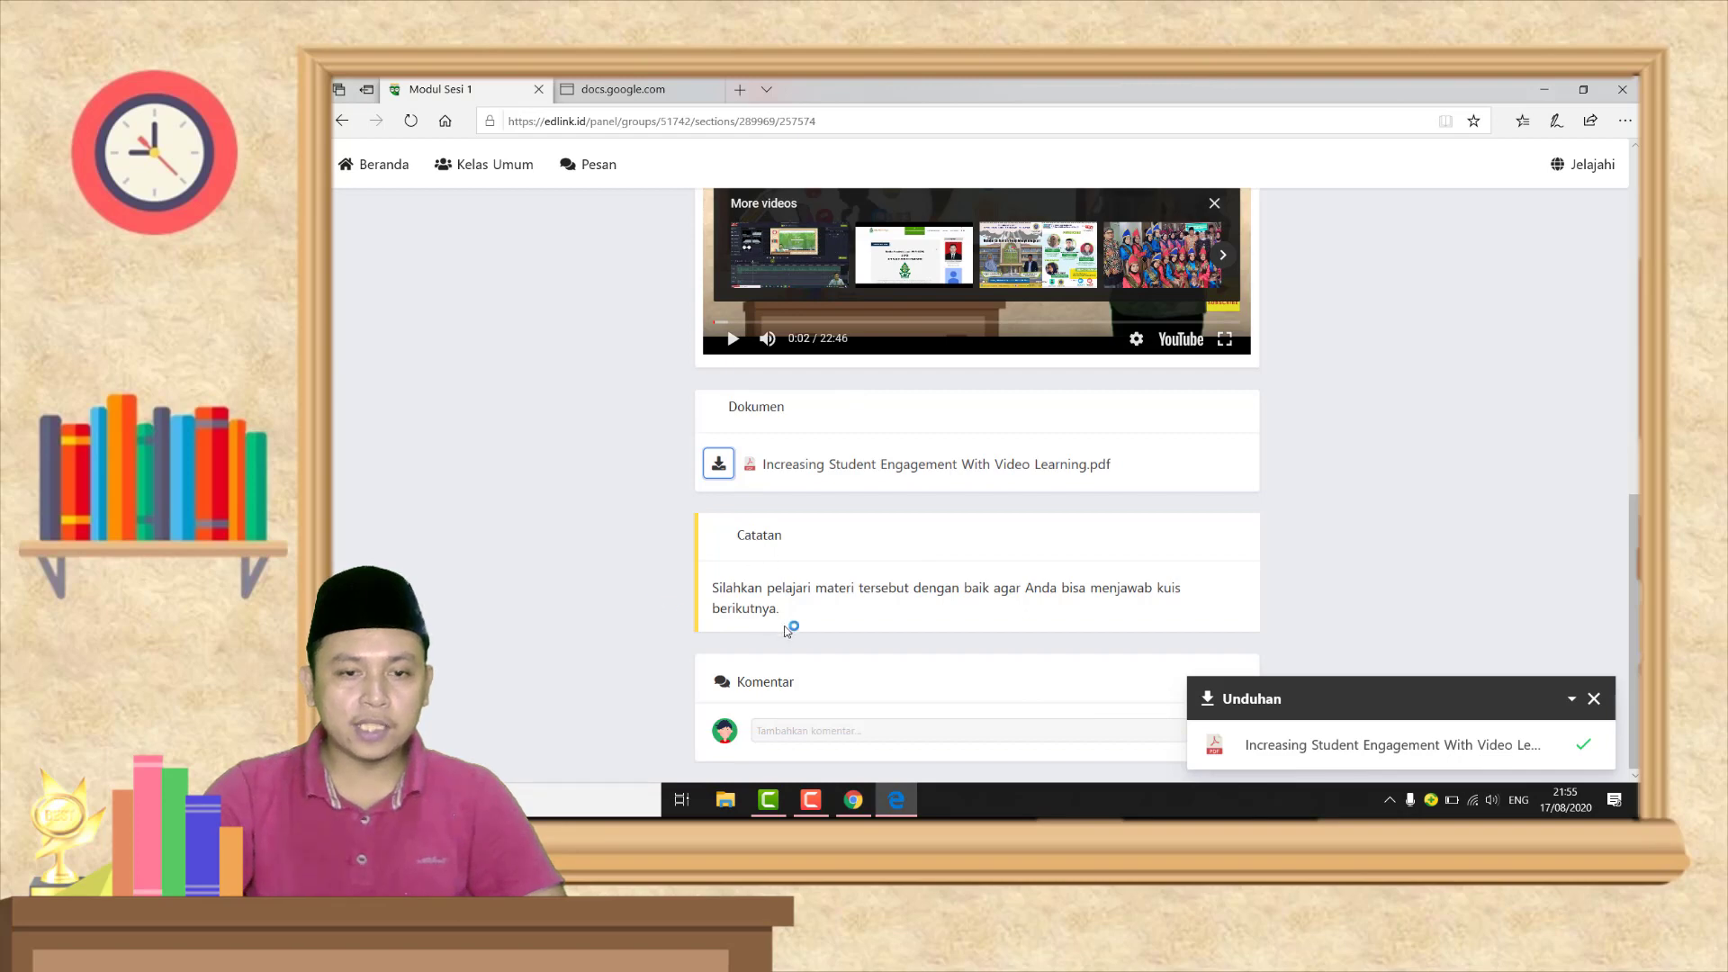
{"action": "left_click", "coordinate": [792, 729]}
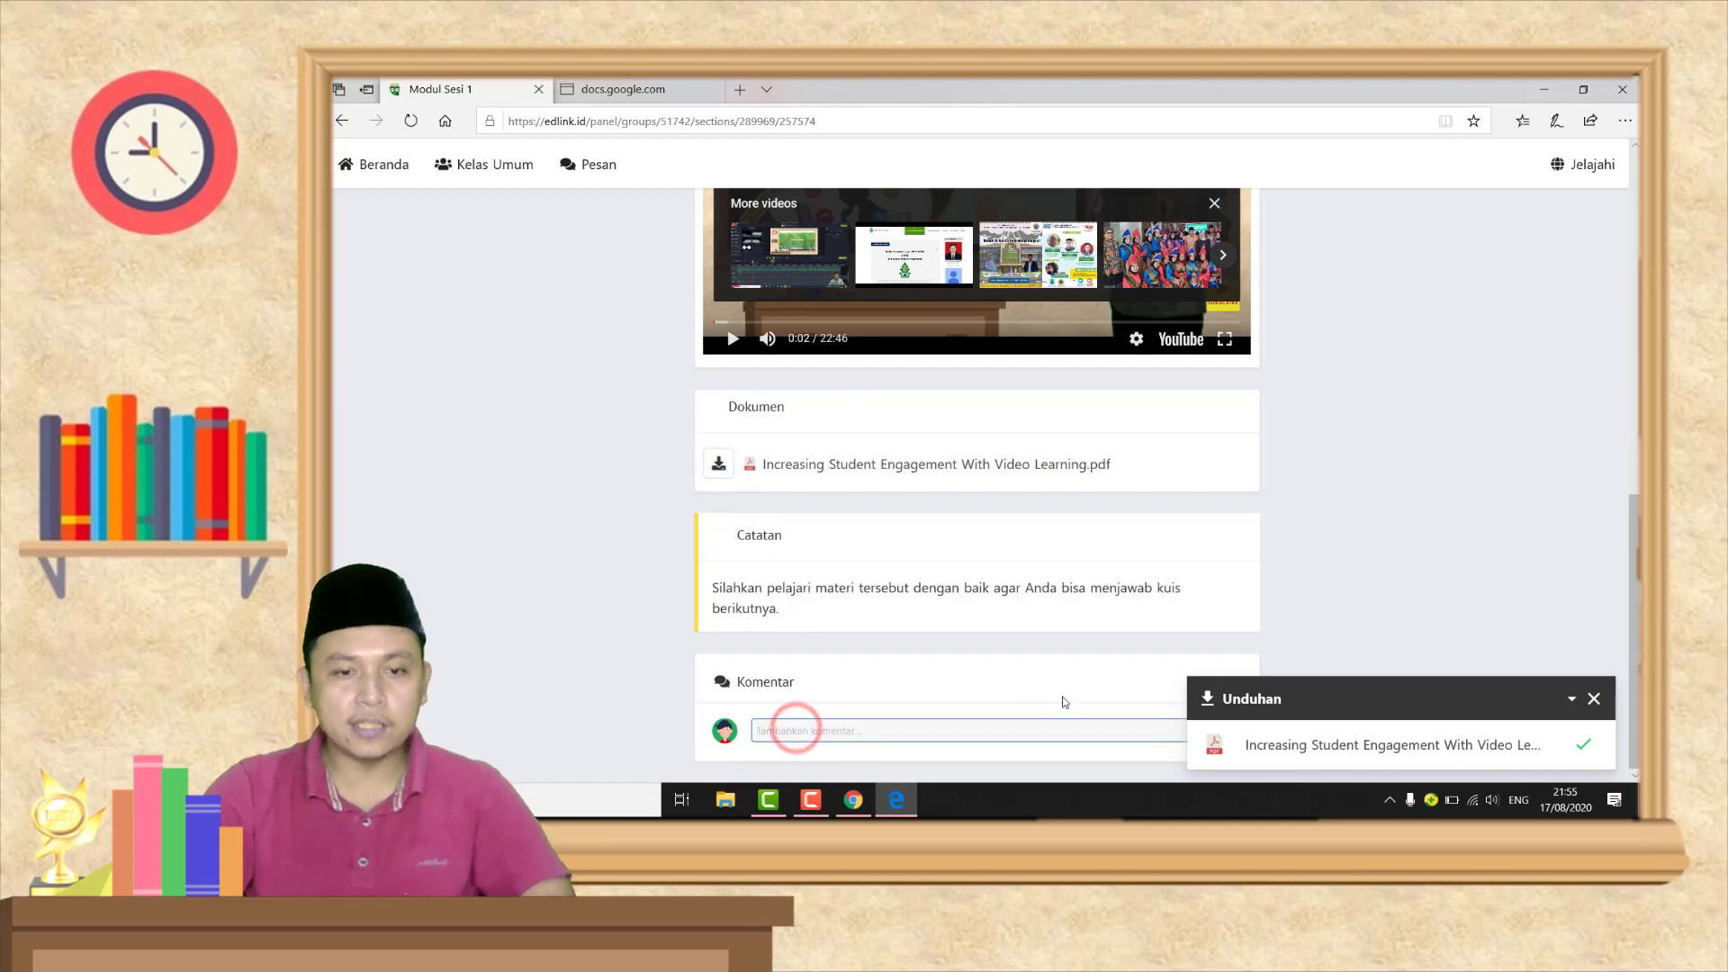
{"action": "type", "text": "Te"}
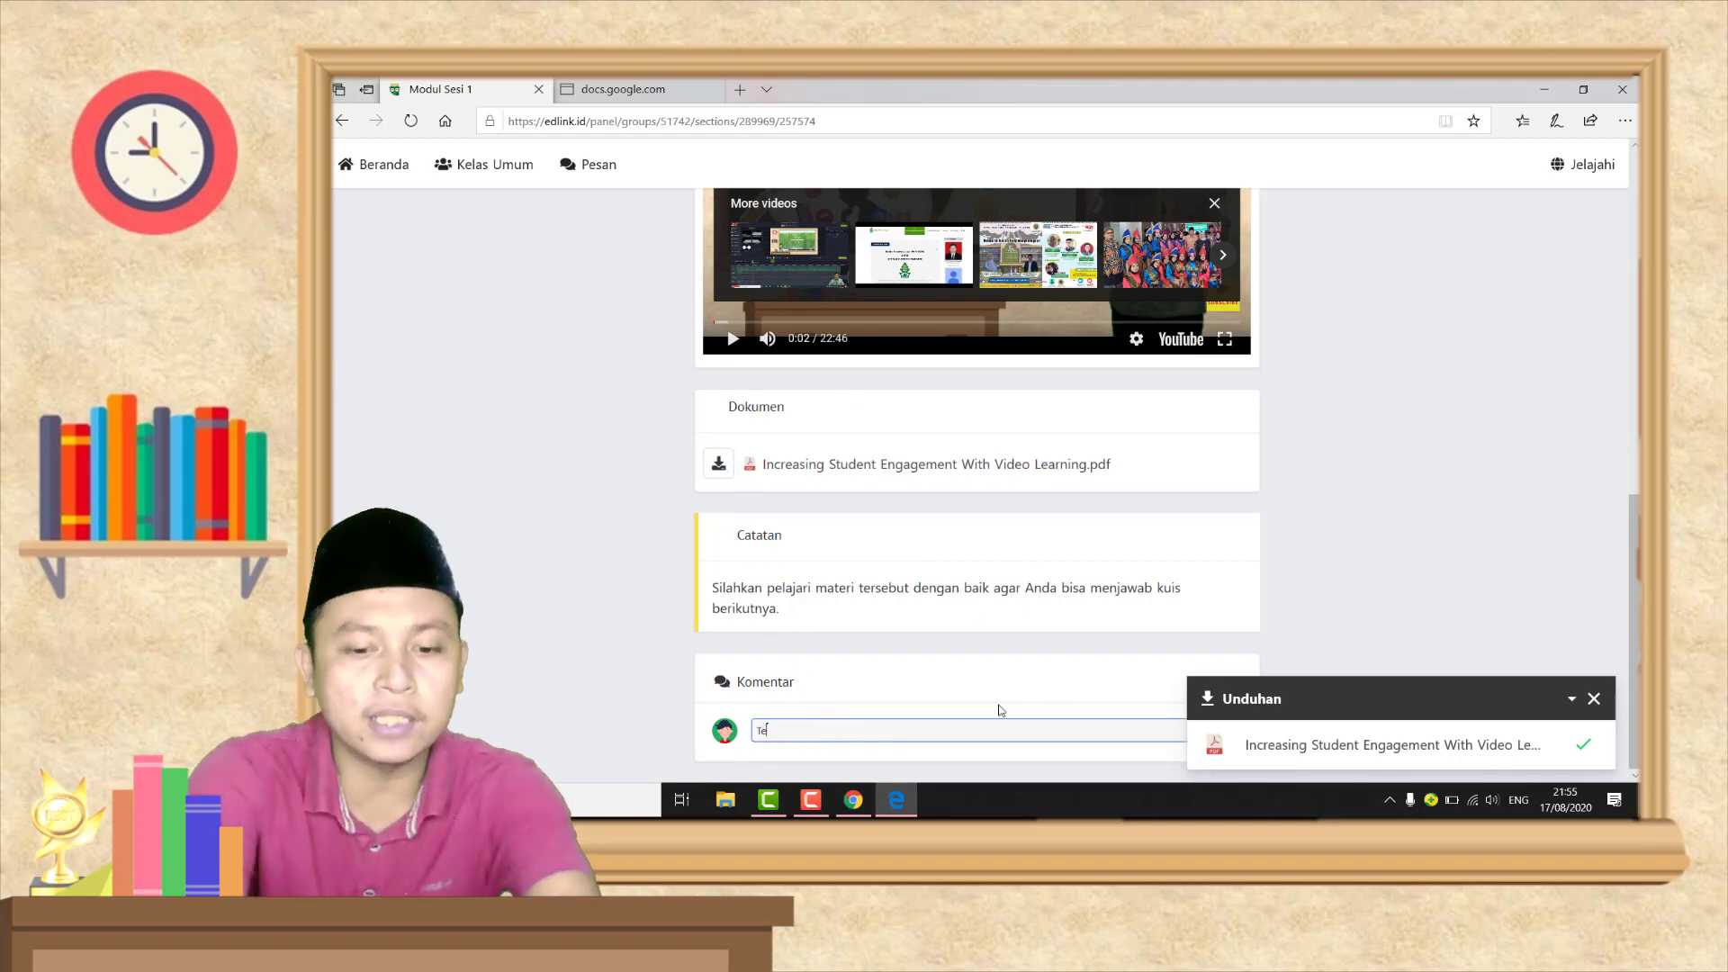
{"action": "type", "text": "rima kasih Pak"}
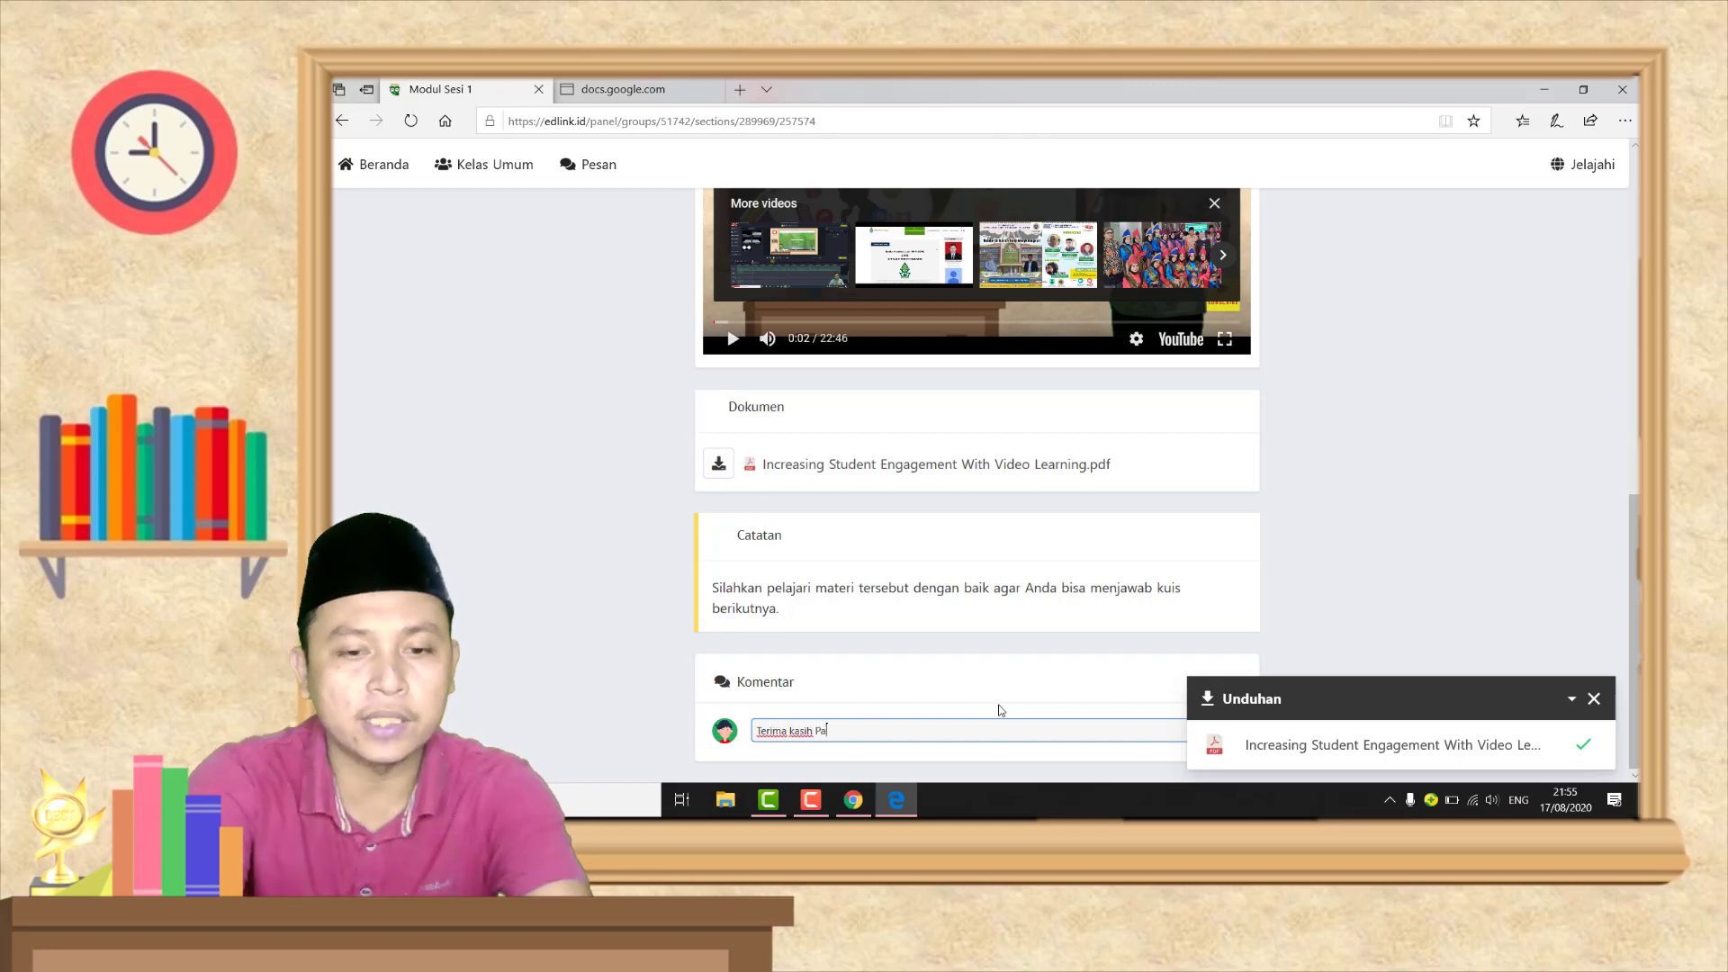
{"action": "key", "text": "Return"}
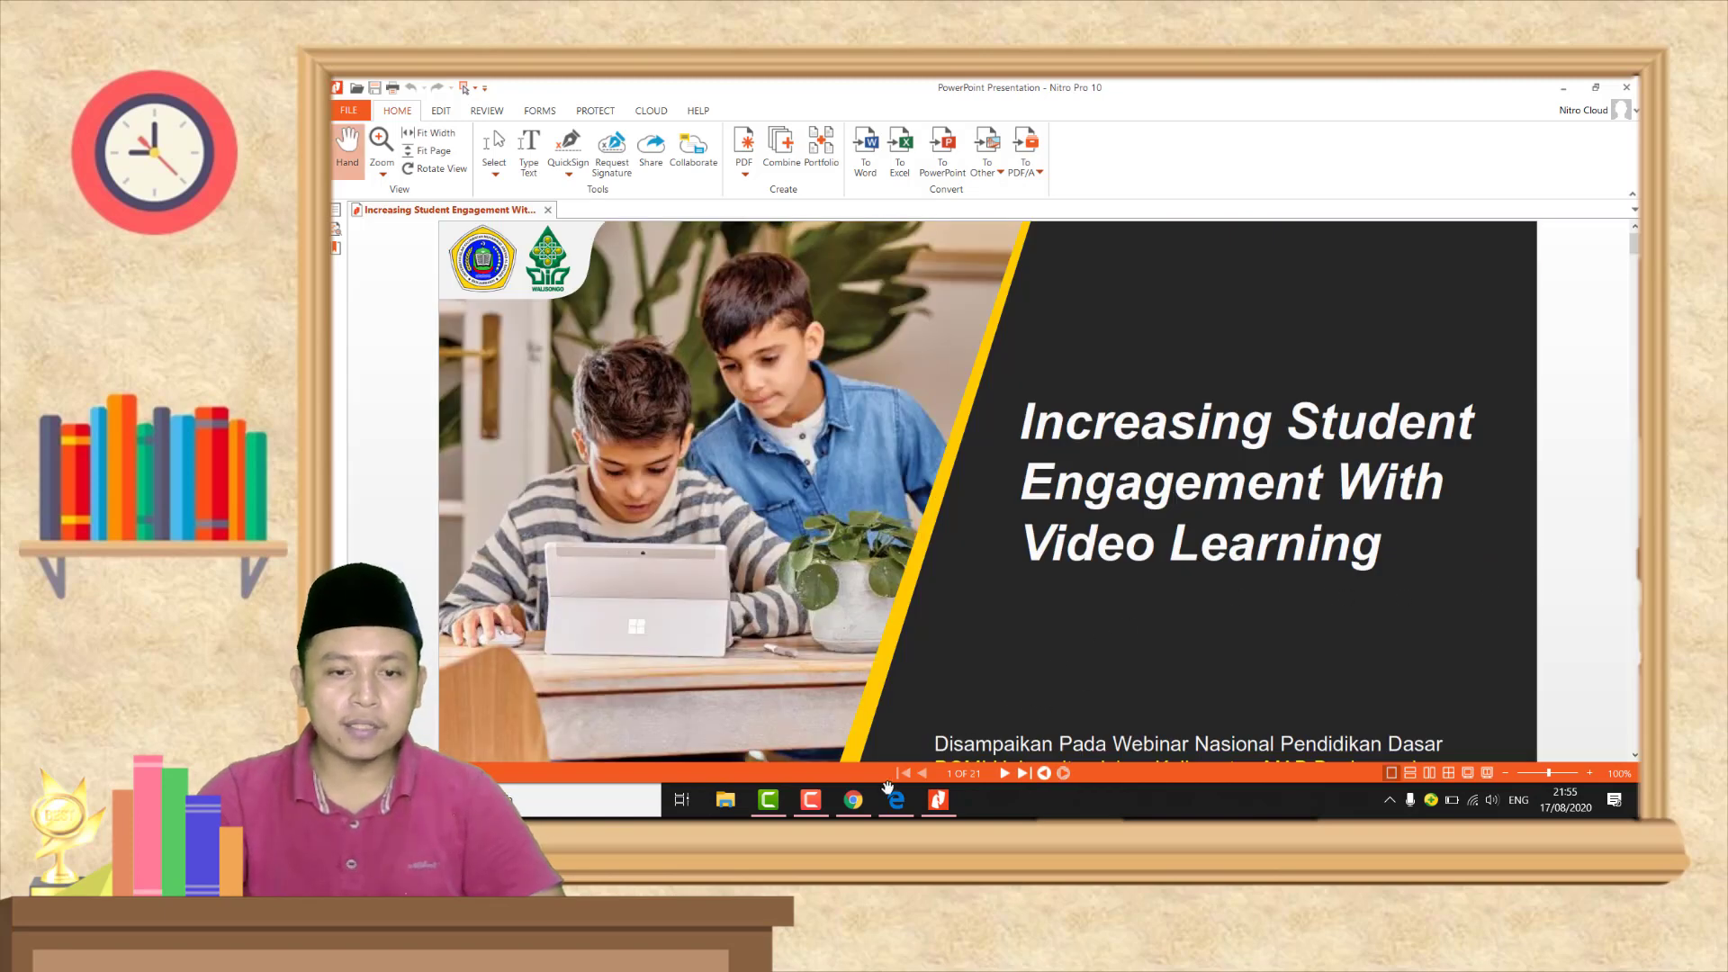
- Back on the Modul Sesi 1 page, dismiss the downloads panel and post the comment
{"action": "left_click", "coordinate": [897, 800]}
{"action": "left_click", "coordinate": [900, 721]}
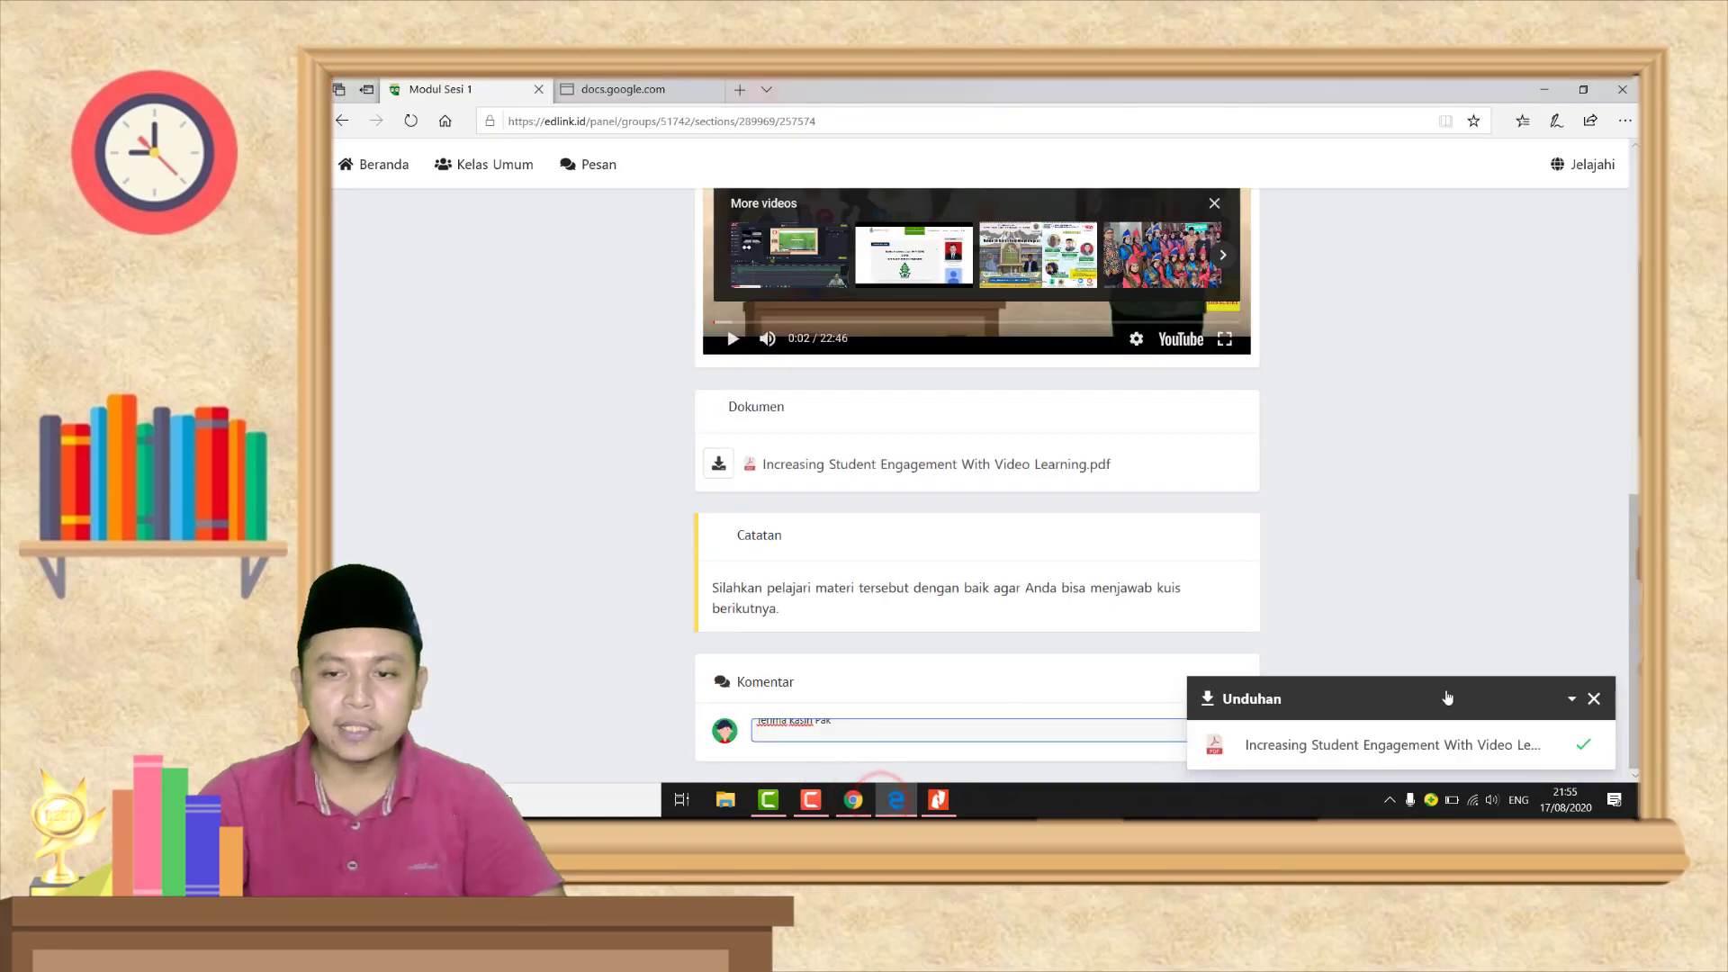
{"action": "left_click", "coordinate": [1594, 699]}
{"action": "left_click", "coordinate": [1221, 726]}
{"action": "scroll", "coordinate": [900, 702], "scroll_direction": "down", "scroll_amount": 1}
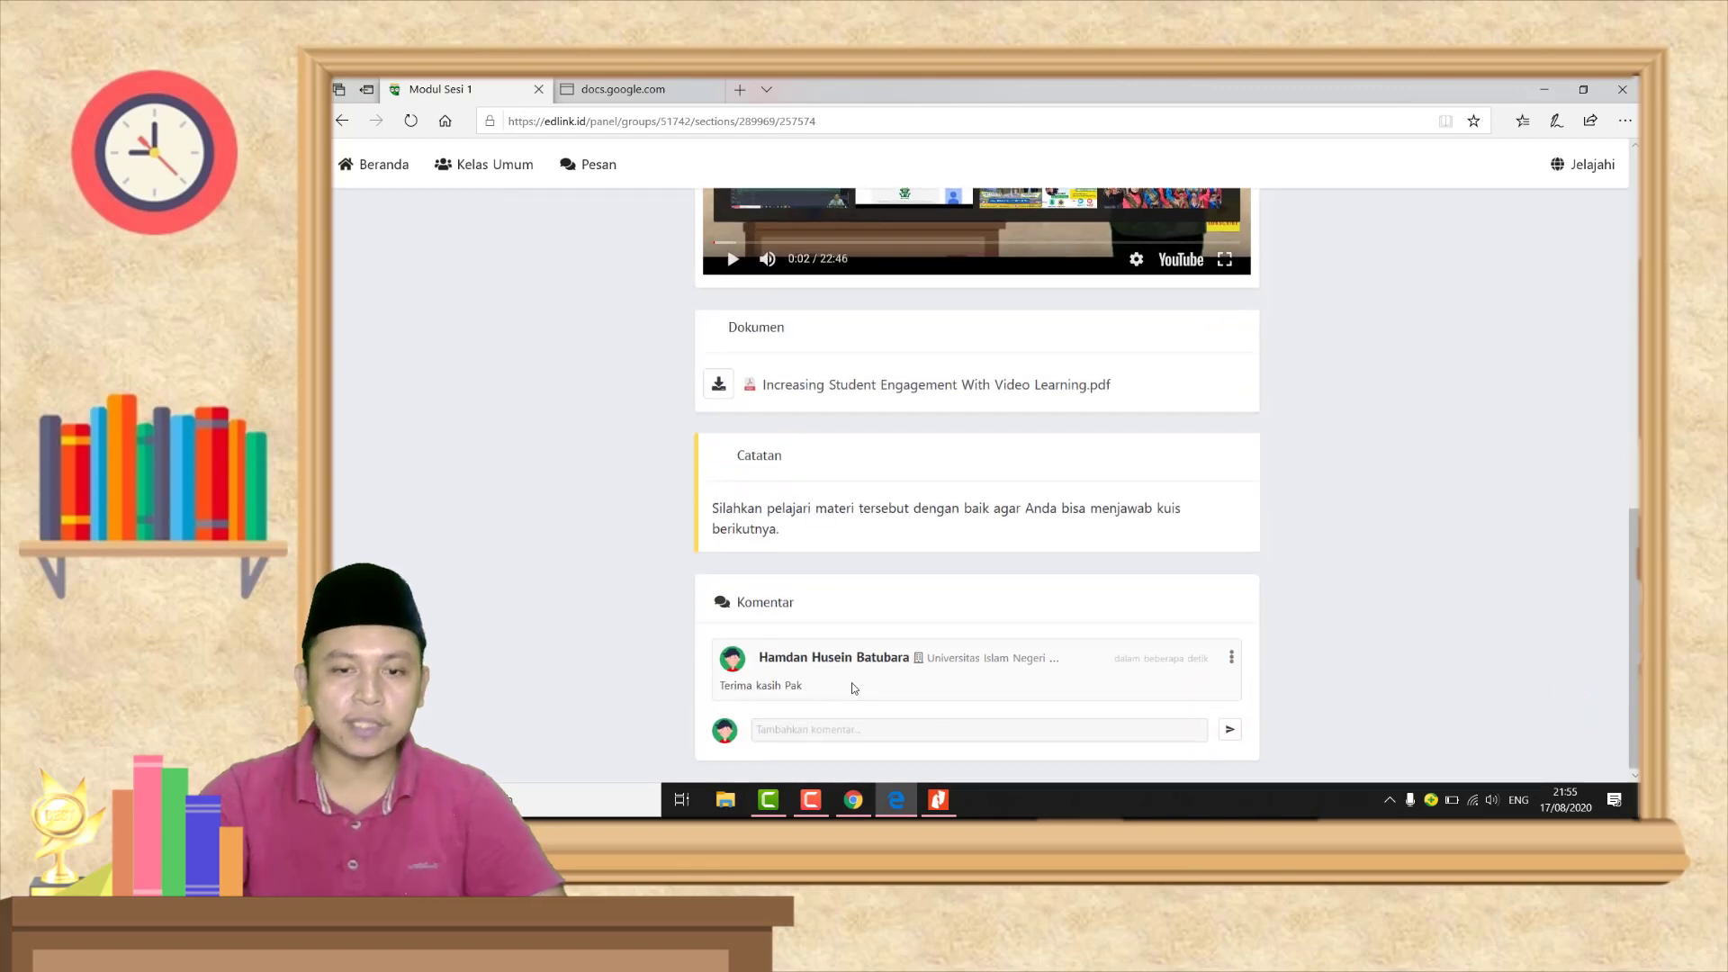
{"action": "scroll", "coordinate": [856, 590], "scroll_direction": "up", "scroll_amount": 10}
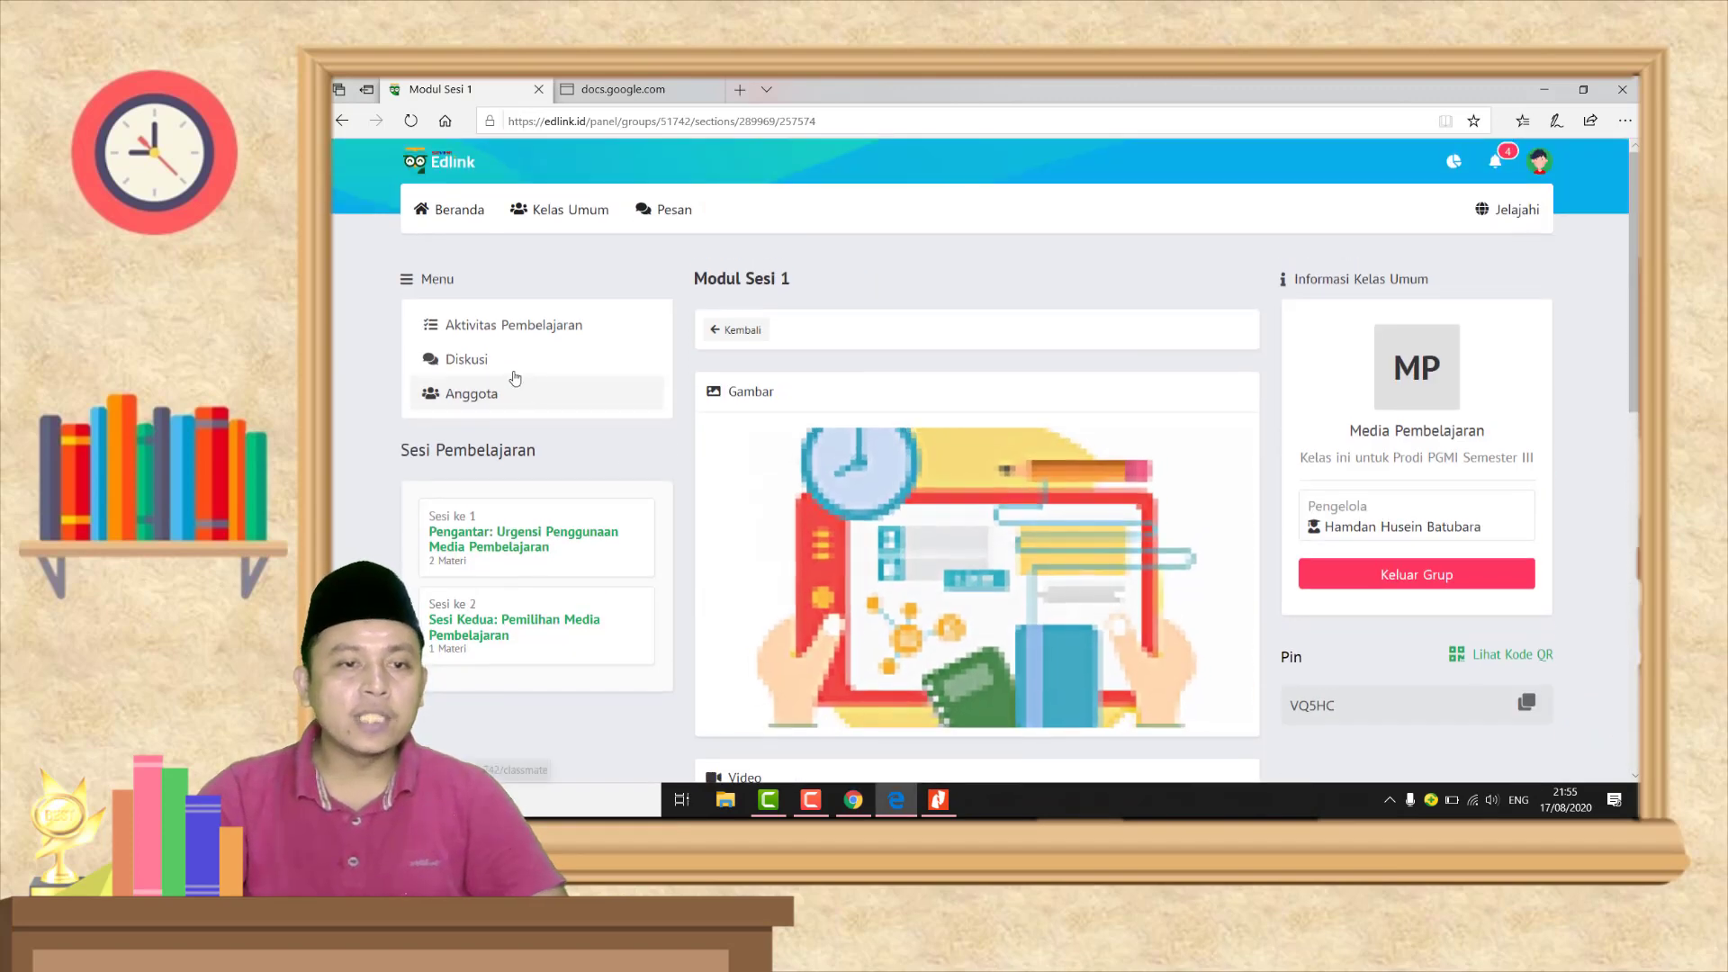
- Open the Sesi ke 2 page and its Tugas Makalah assignment, then place the cursor in Jawaban
{"action": "left_click", "coordinate": [466, 619]}
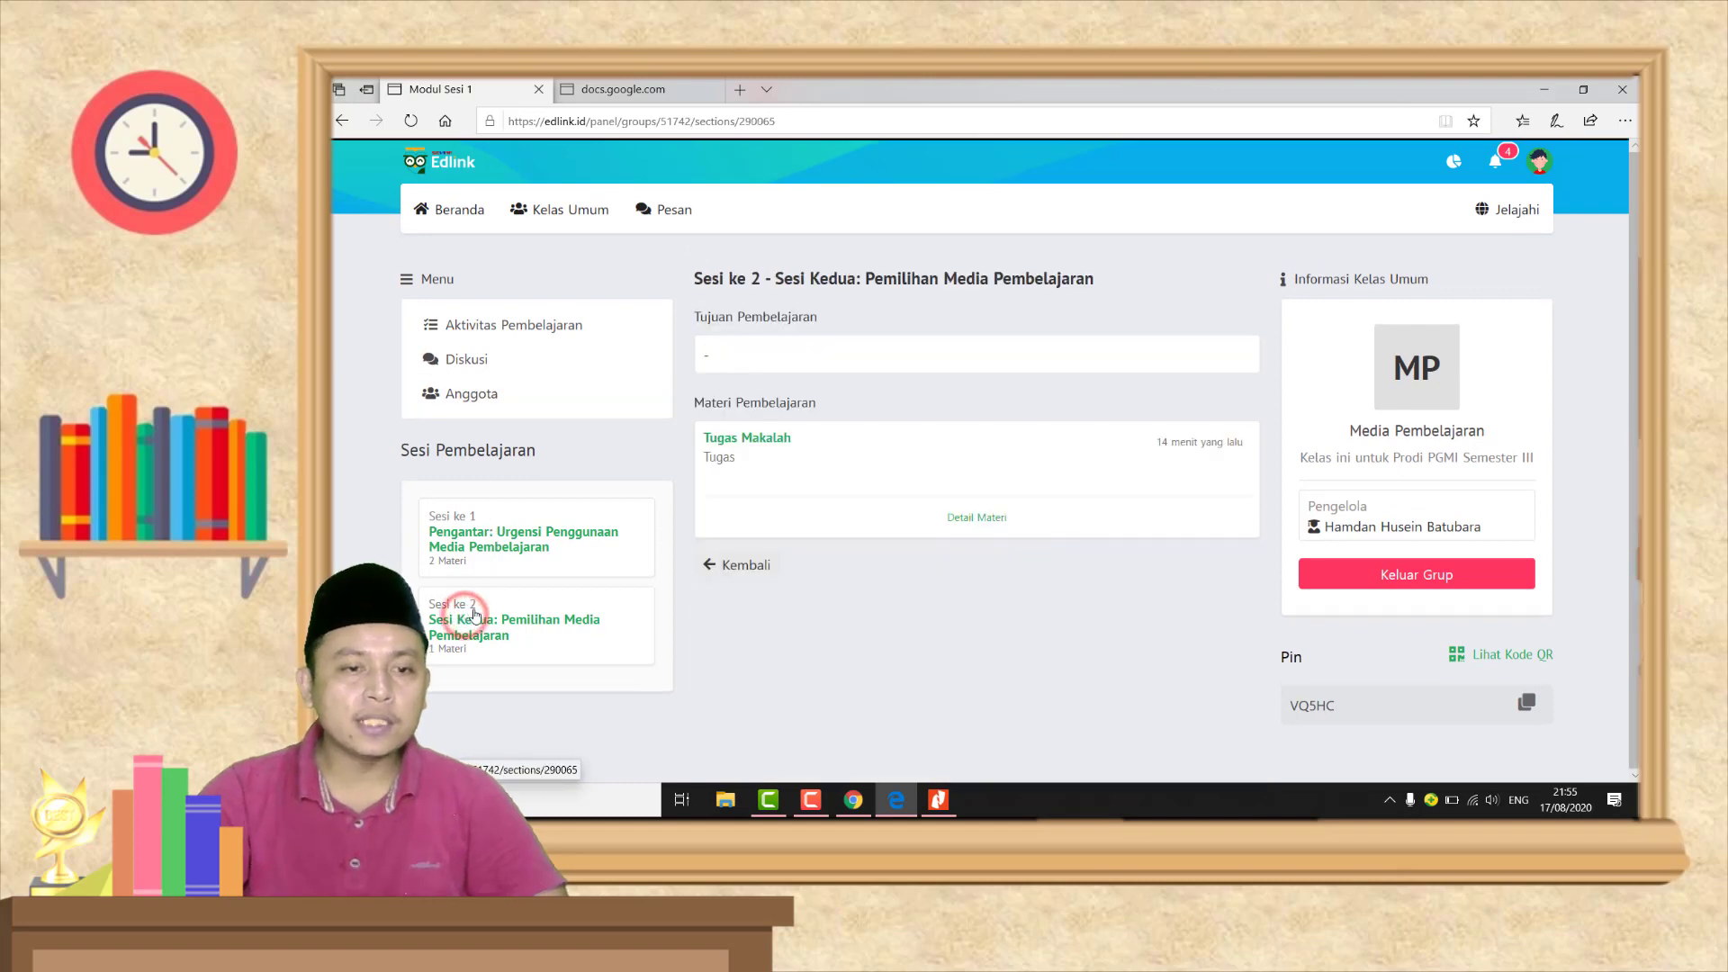
{"action": "left_click", "coordinate": [959, 534]}
{"action": "scroll", "coordinate": [994, 589], "scroll_direction": "down", "scroll_amount": 1}
{"action": "scroll", "coordinate": [994, 590], "scroll_direction": "down", "scroll_amount": 1}
{"action": "scroll", "coordinate": [994, 589], "scroll_direction": "up", "scroll_amount": 1}
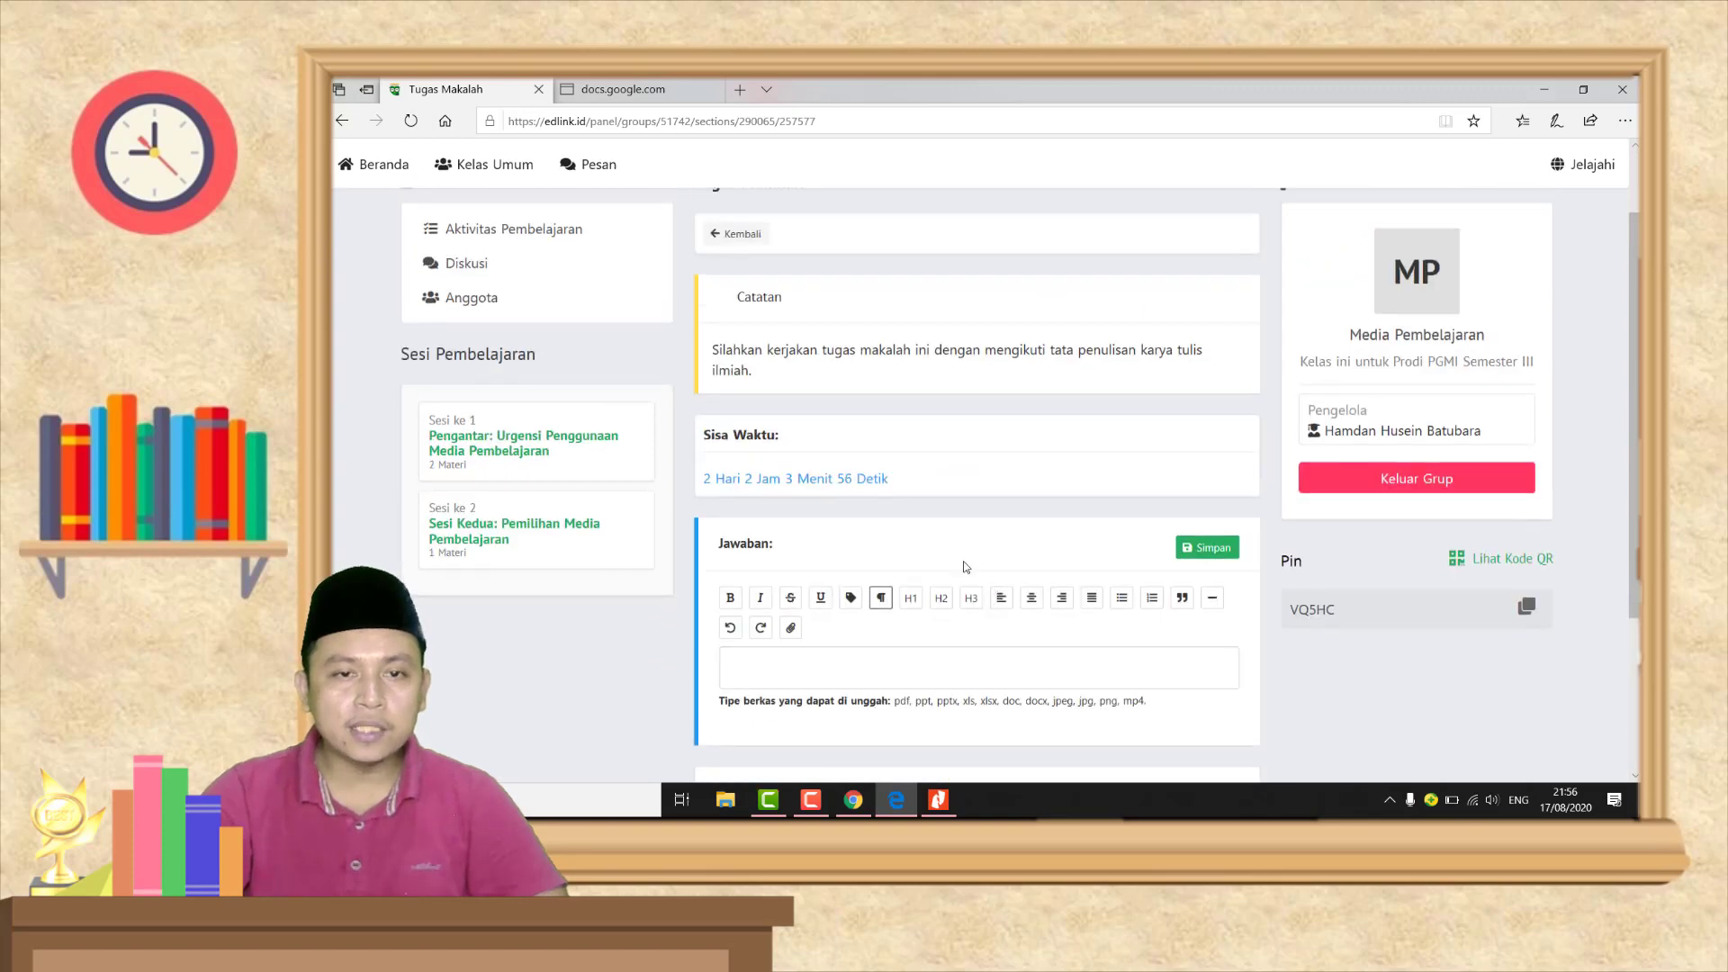
{"action": "scroll", "coordinate": [920, 523], "scroll_direction": "up", "scroll_amount": 1}
{"action": "scroll", "coordinate": [915, 520], "scroll_direction": "down", "scroll_amount": 1}
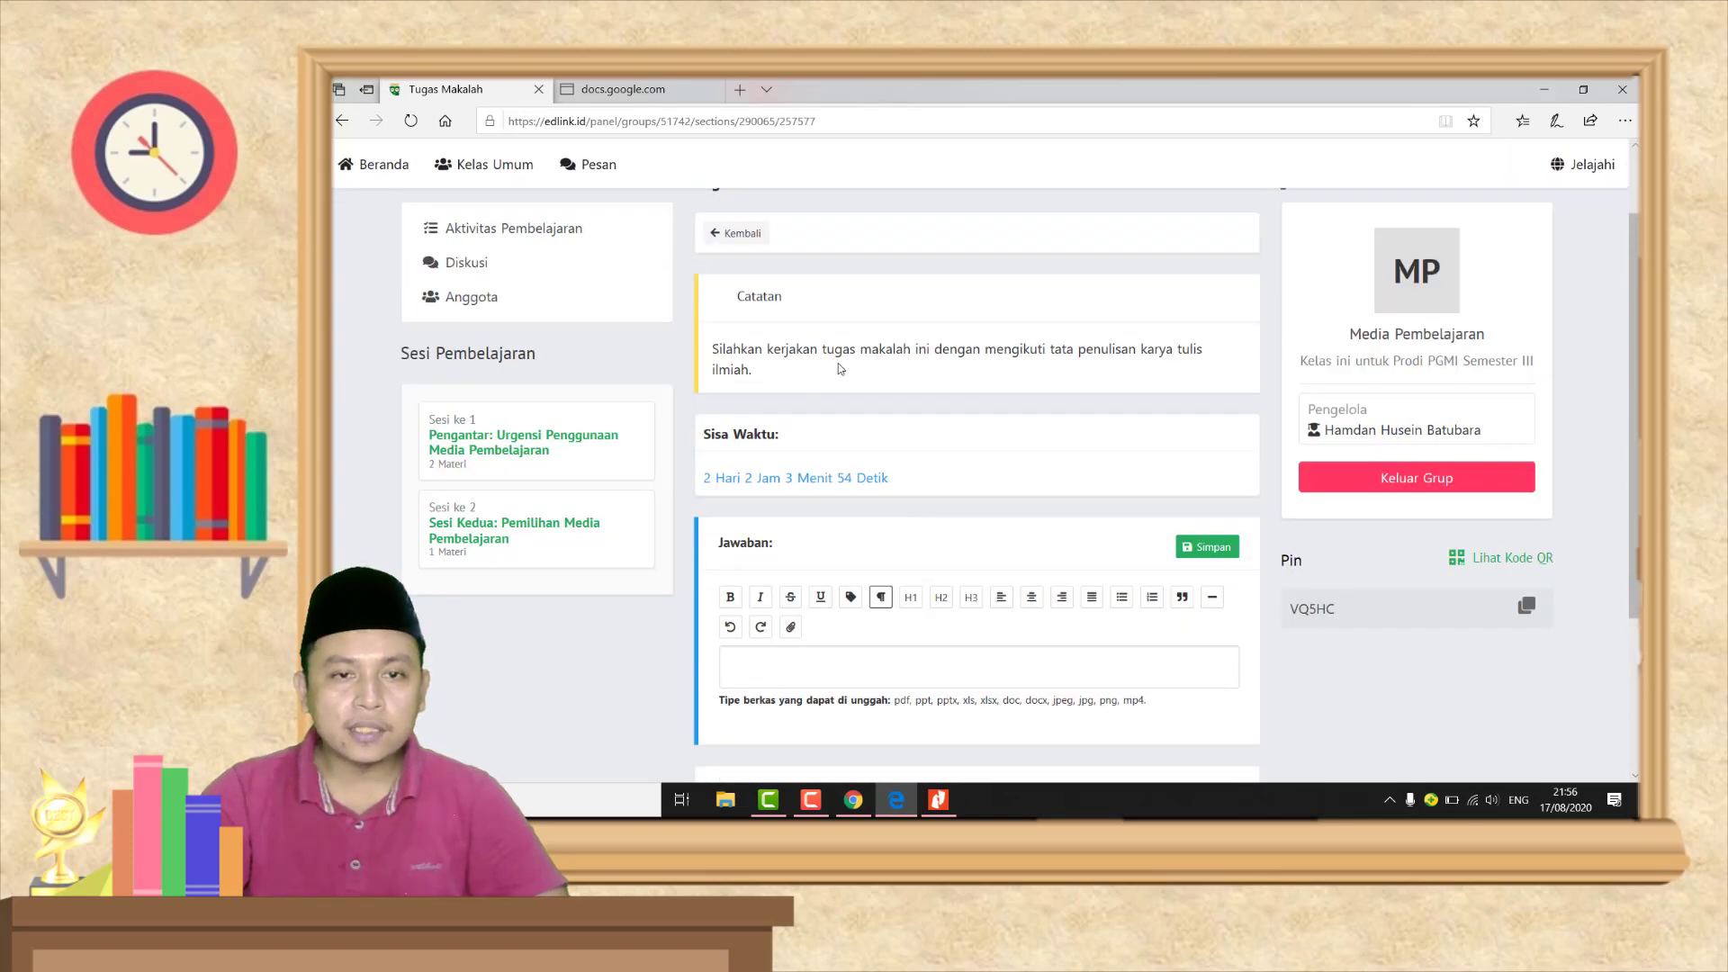
{"action": "scroll", "coordinate": [993, 460], "scroll_direction": "down", "scroll_amount": 1}
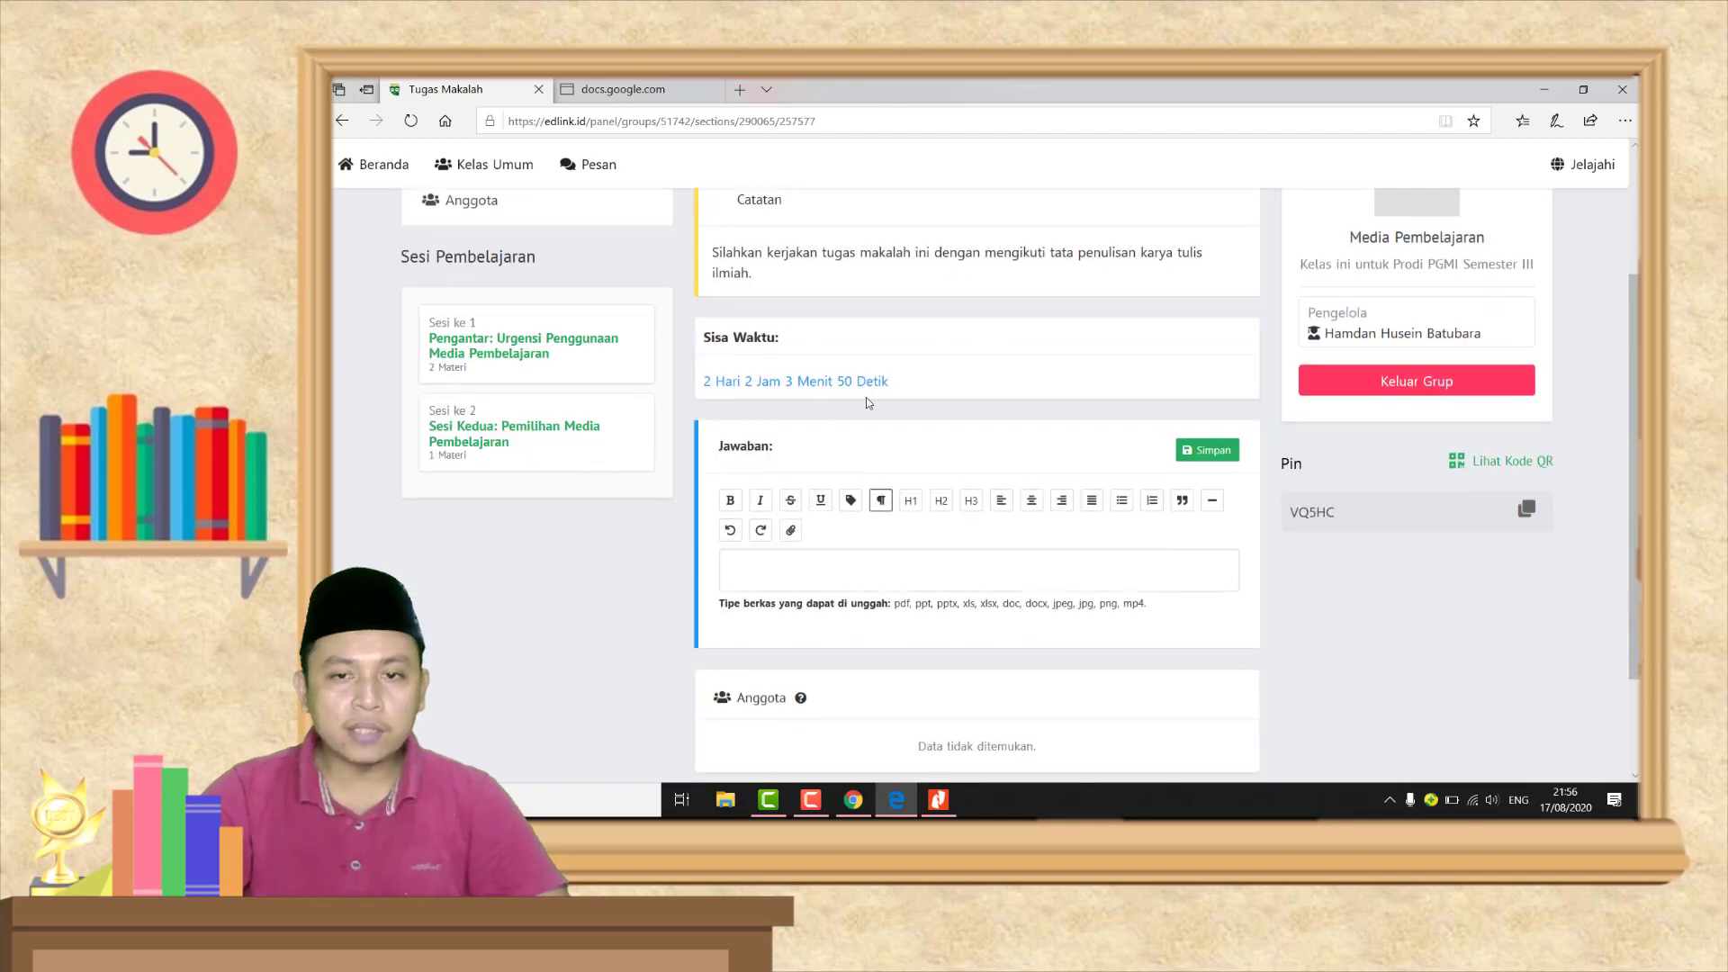
{"action": "scroll", "coordinate": [977, 491], "scroll_direction": "down", "scroll_amount": 1}
{"action": "scroll", "coordinate": [975, 513], "scroll_direction": "up", "scroll_amount": 3}
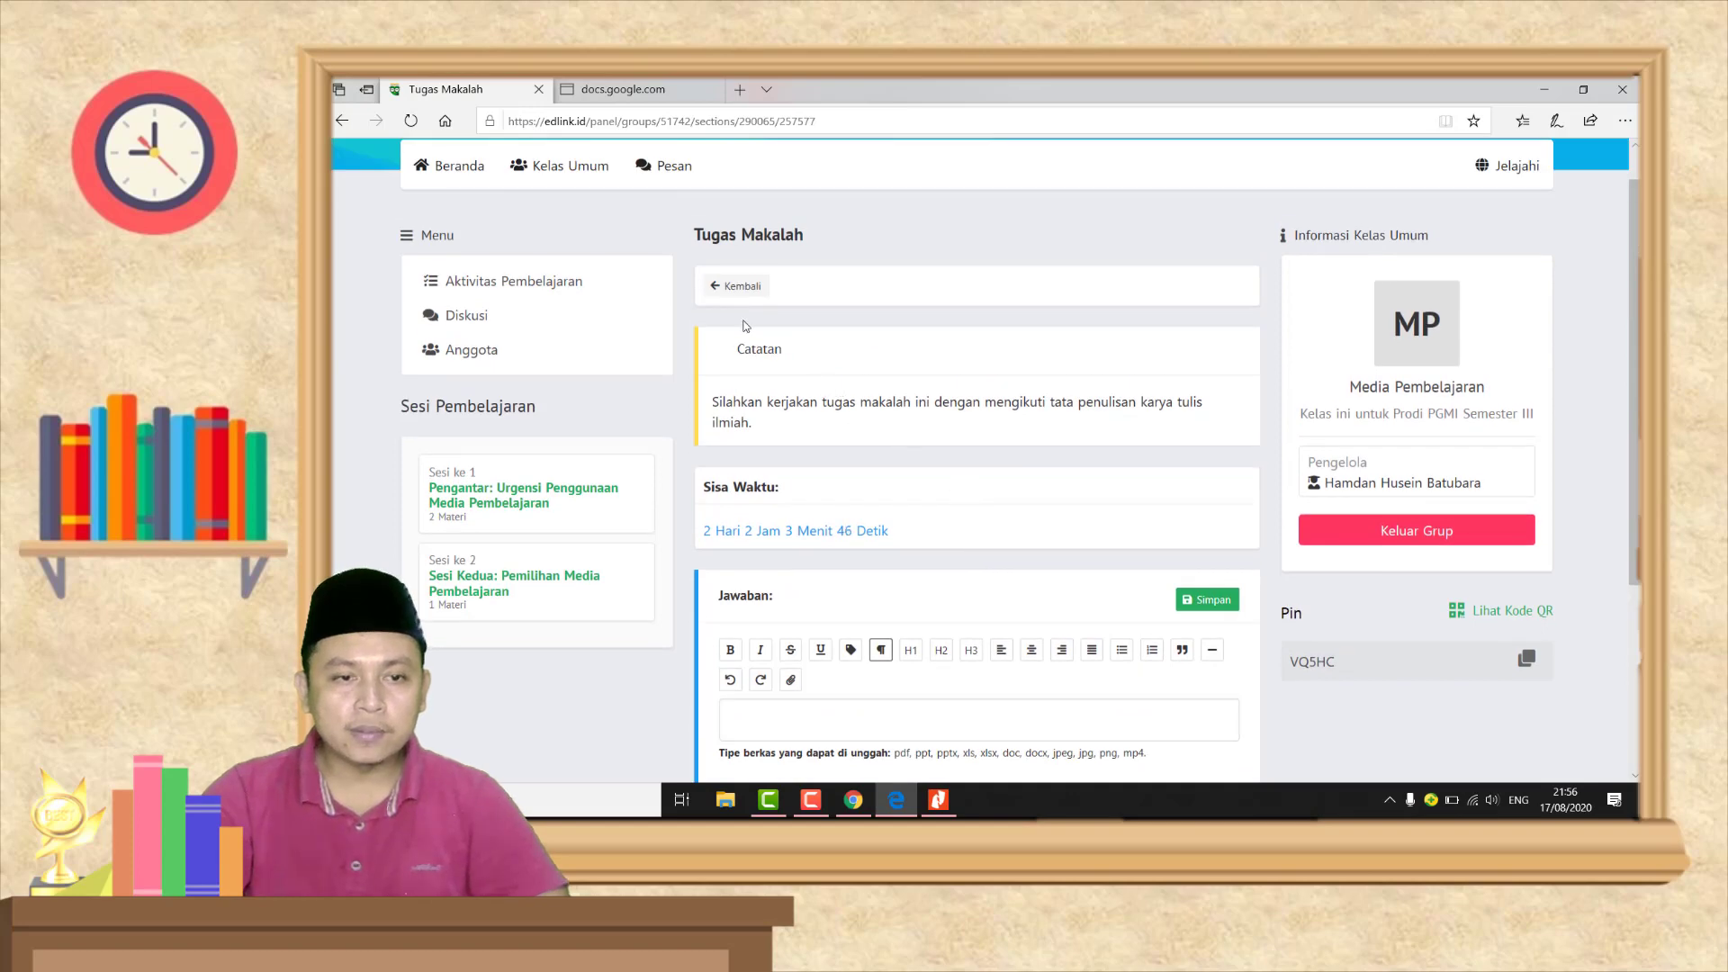
{"action": "scroll", "coordinate": [856, 571], "scroll_direction": "down", "scroll_amount": 2}
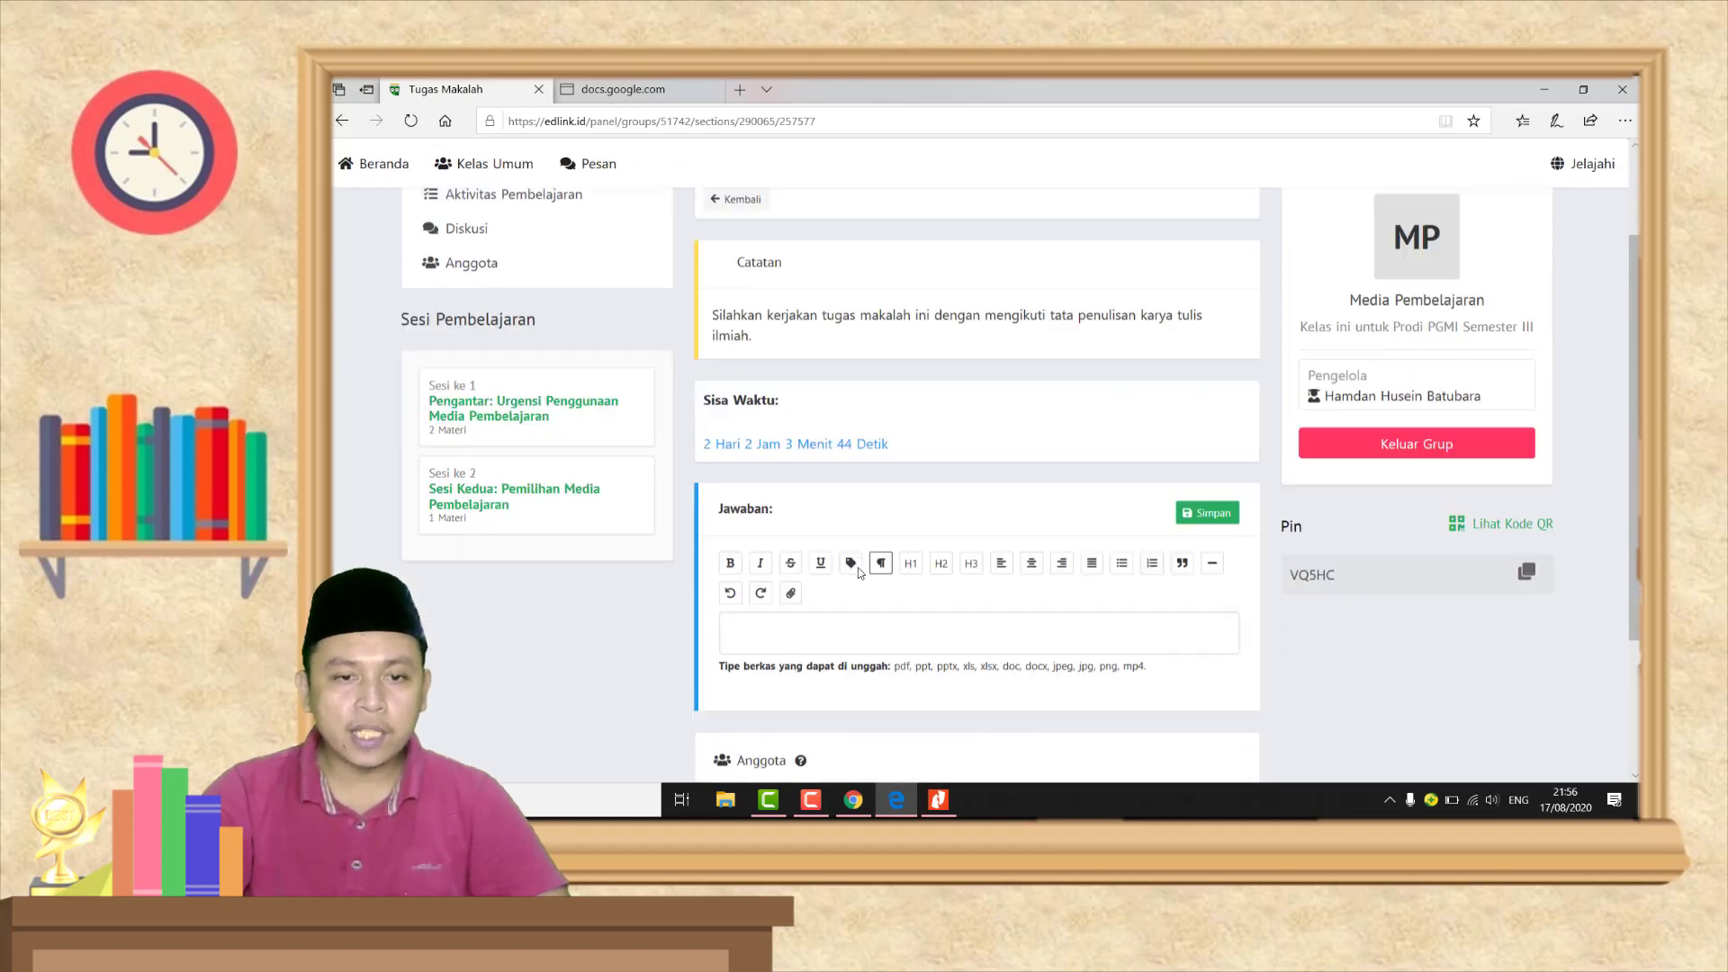
{"action": "left_click", "coordinate": [923, 521]}
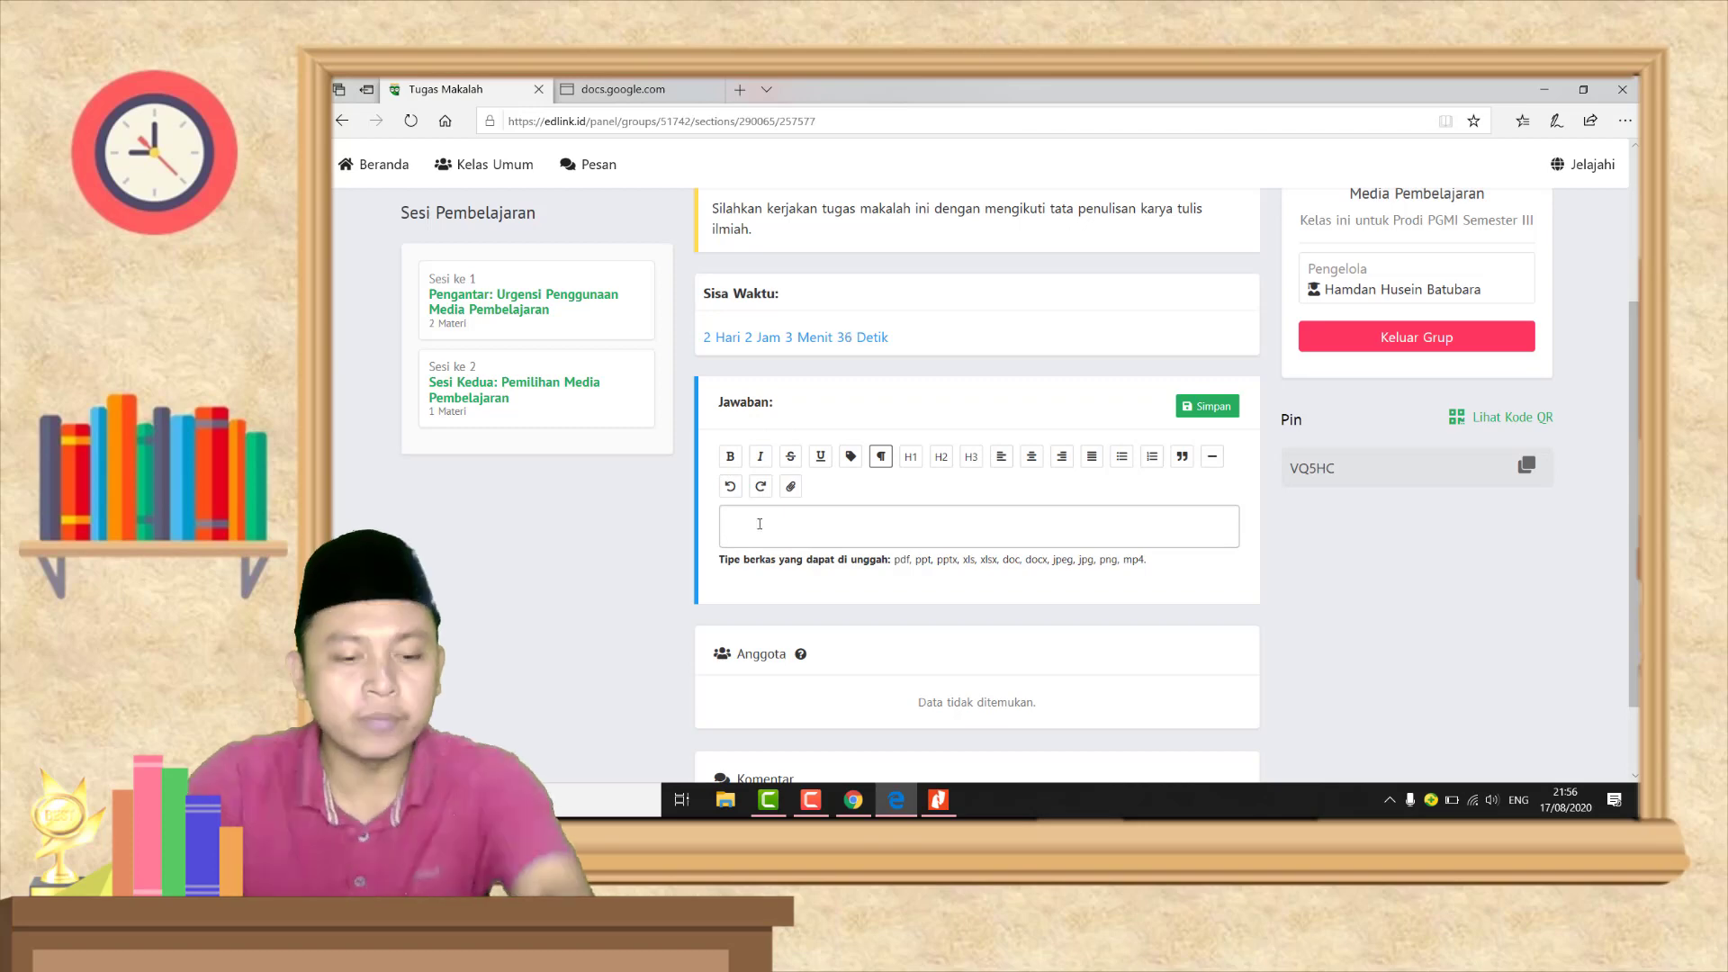
- Enter 'Berikut saya sampaikan tugas Saya. Terima kasih.' in the Jawaban editor
{"action": "type", "text": "Beriku"}
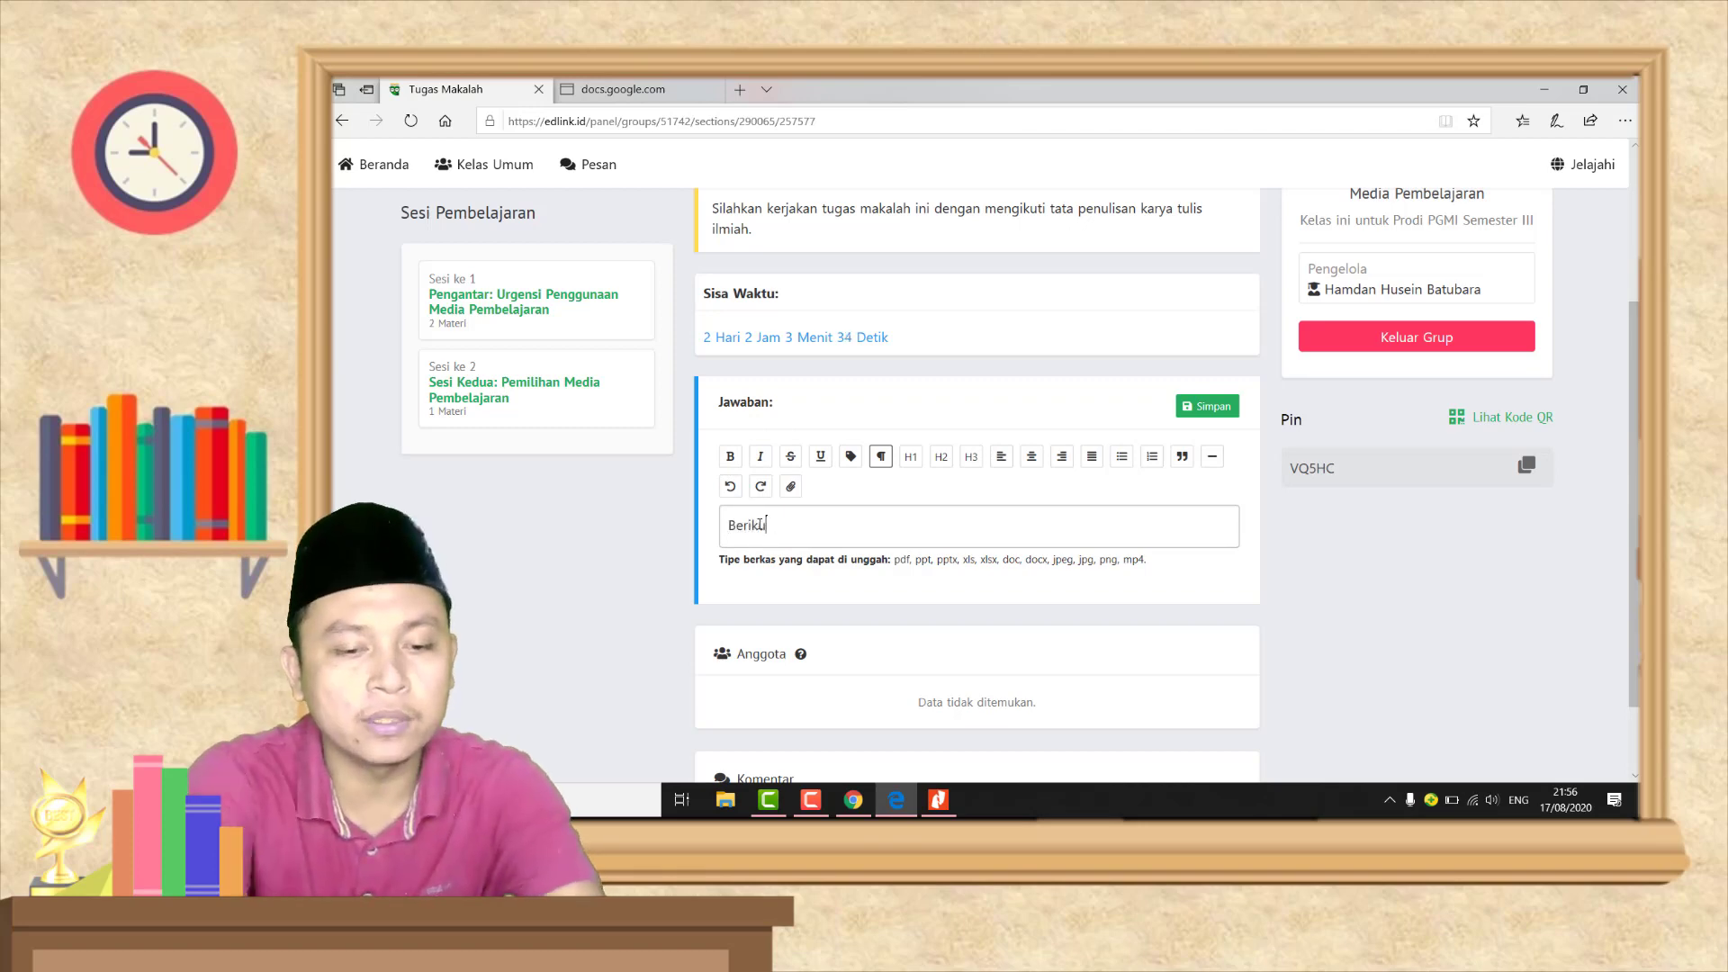
{"action": "type", "text": "t saya sampai"}
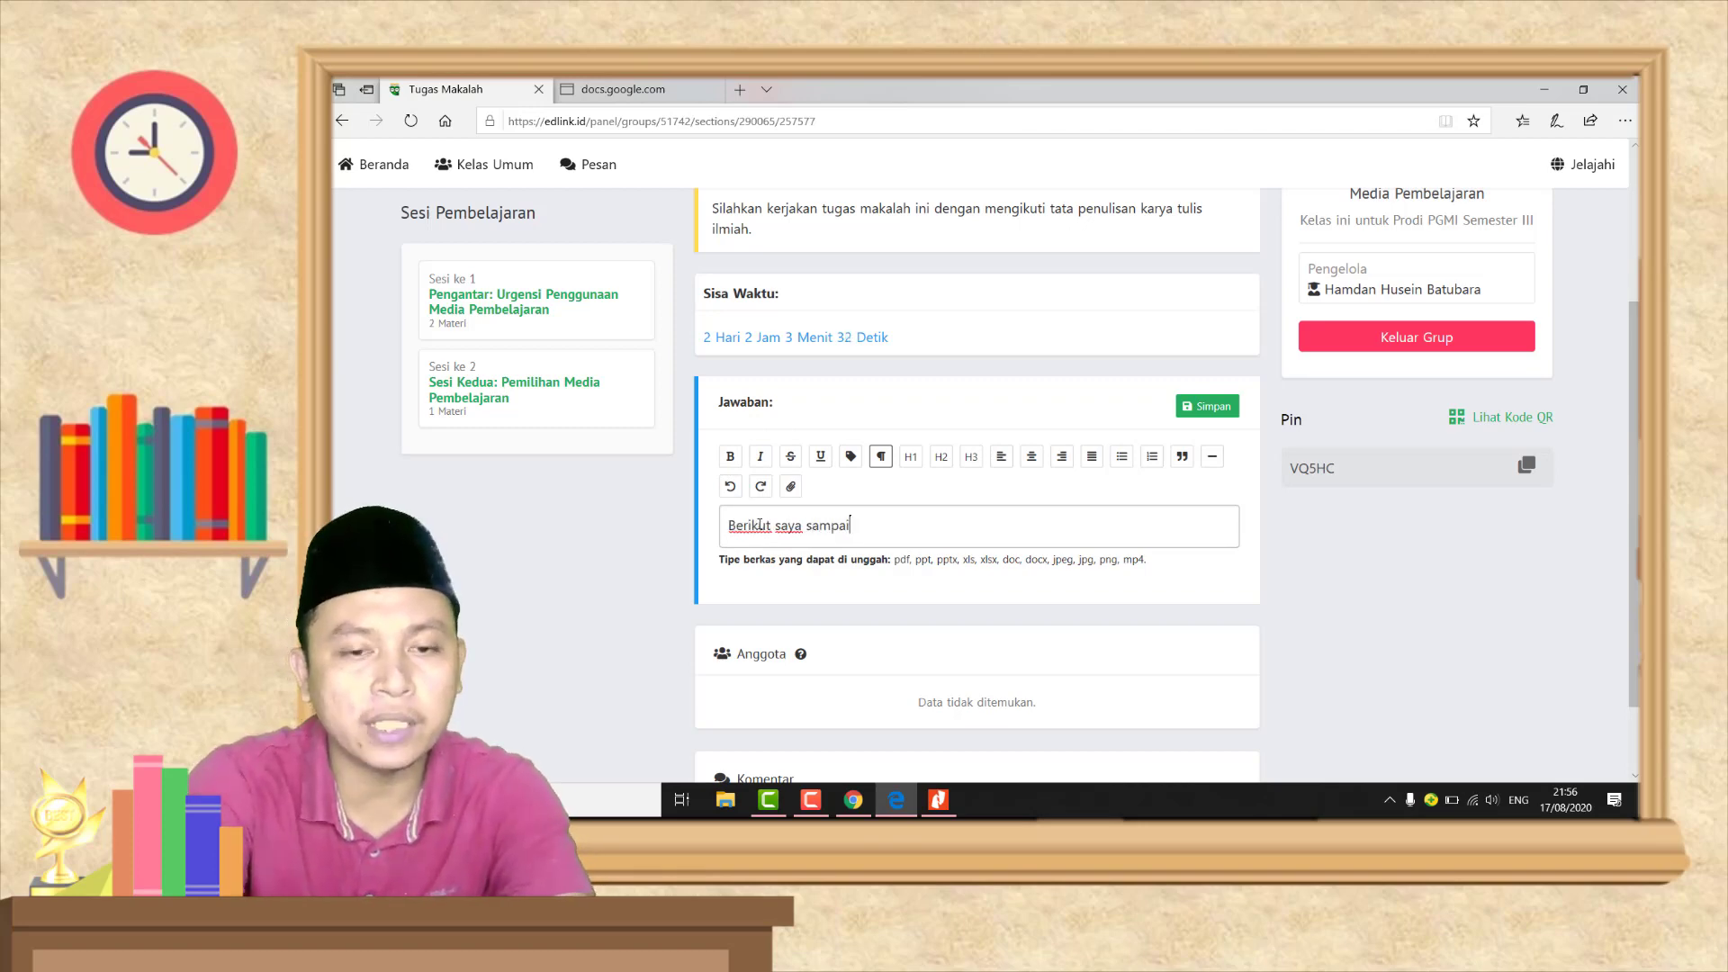
{"action": "type", "text": "kan tugas Sa"}
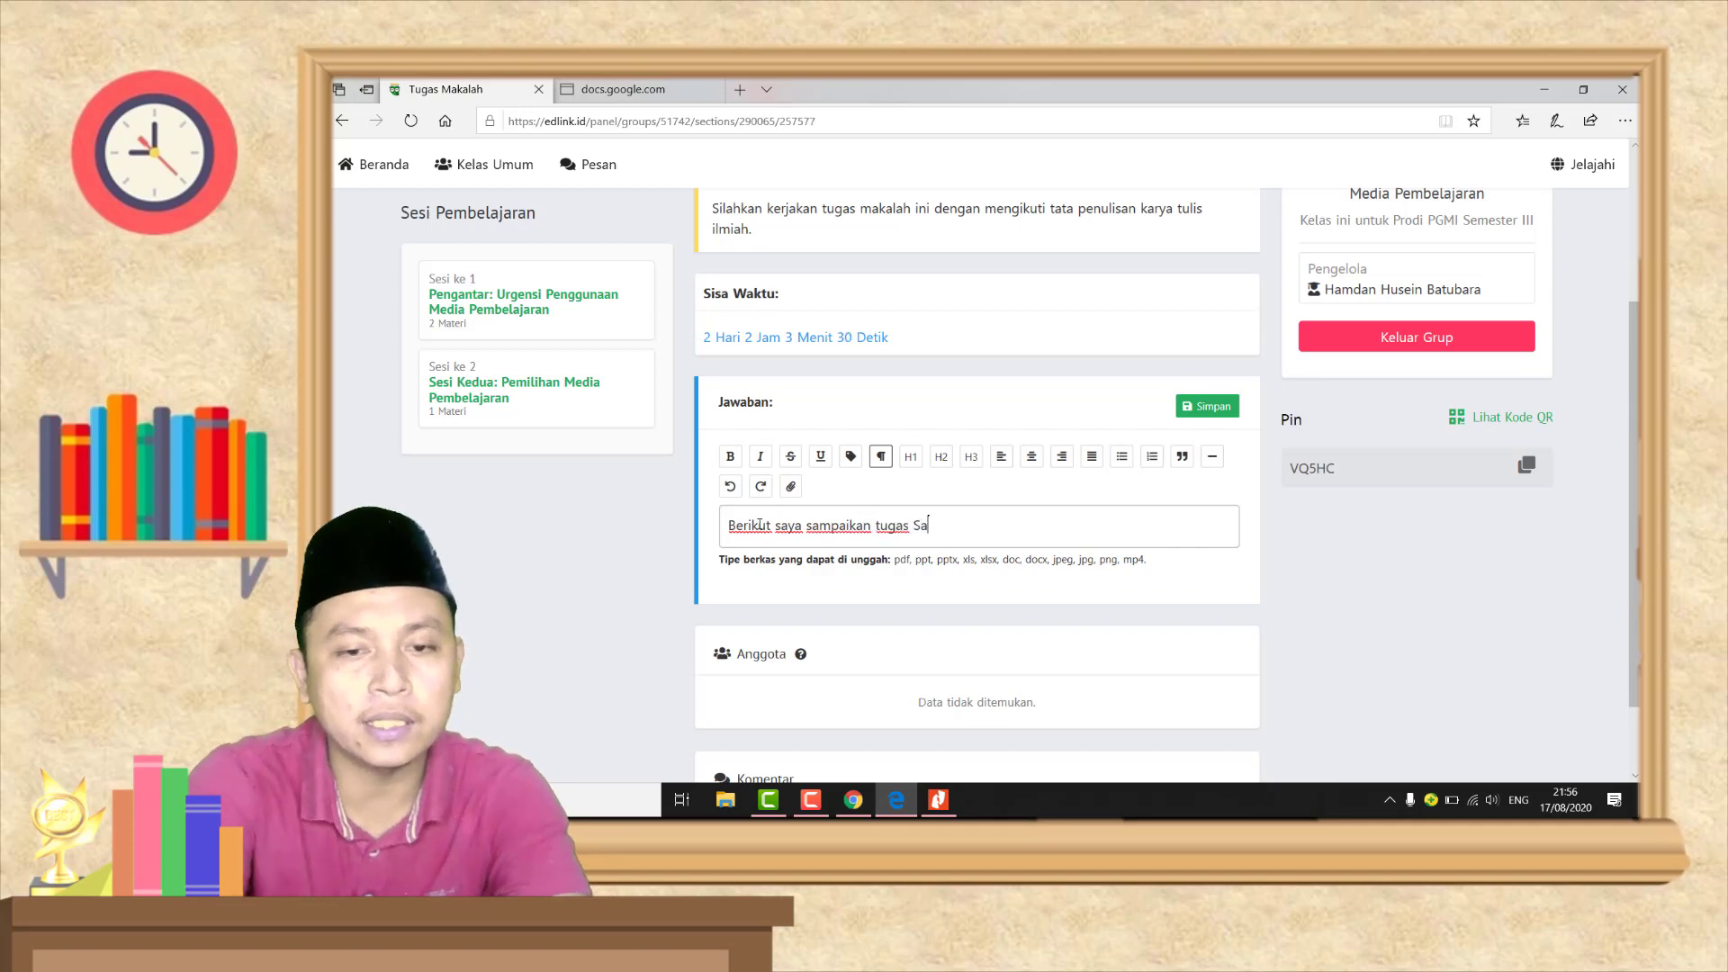
{"action": "type", "text": "ya. T"}
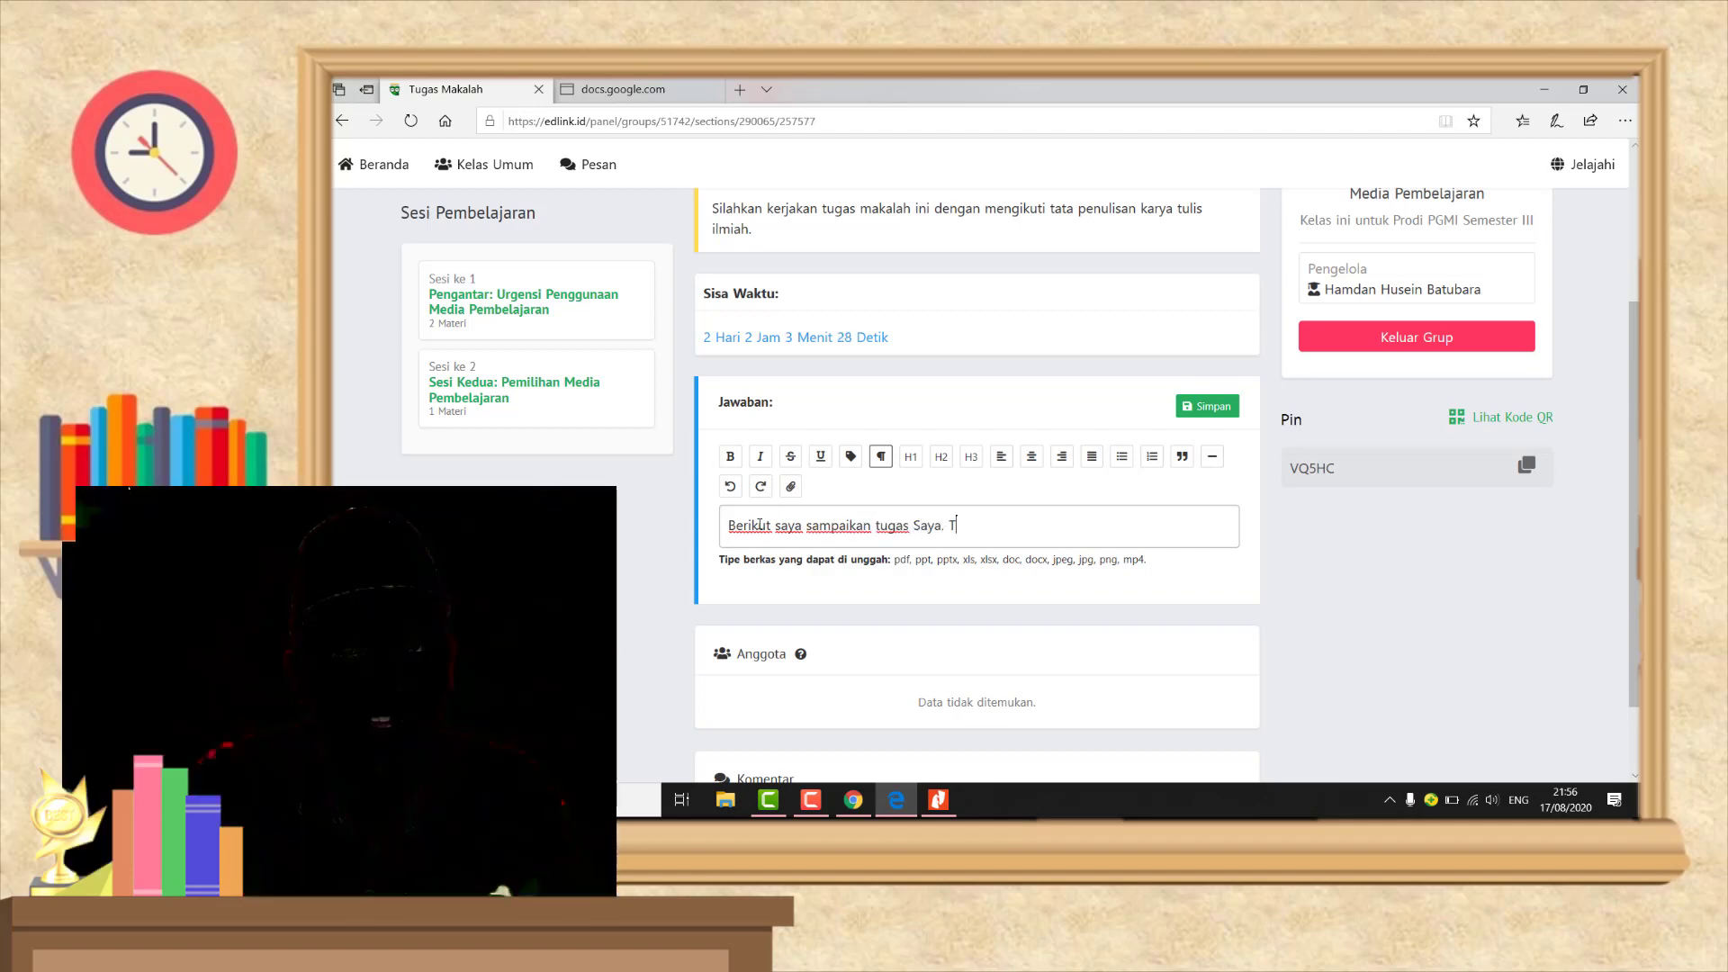
{"action": "type", "text": "erima kasih."}
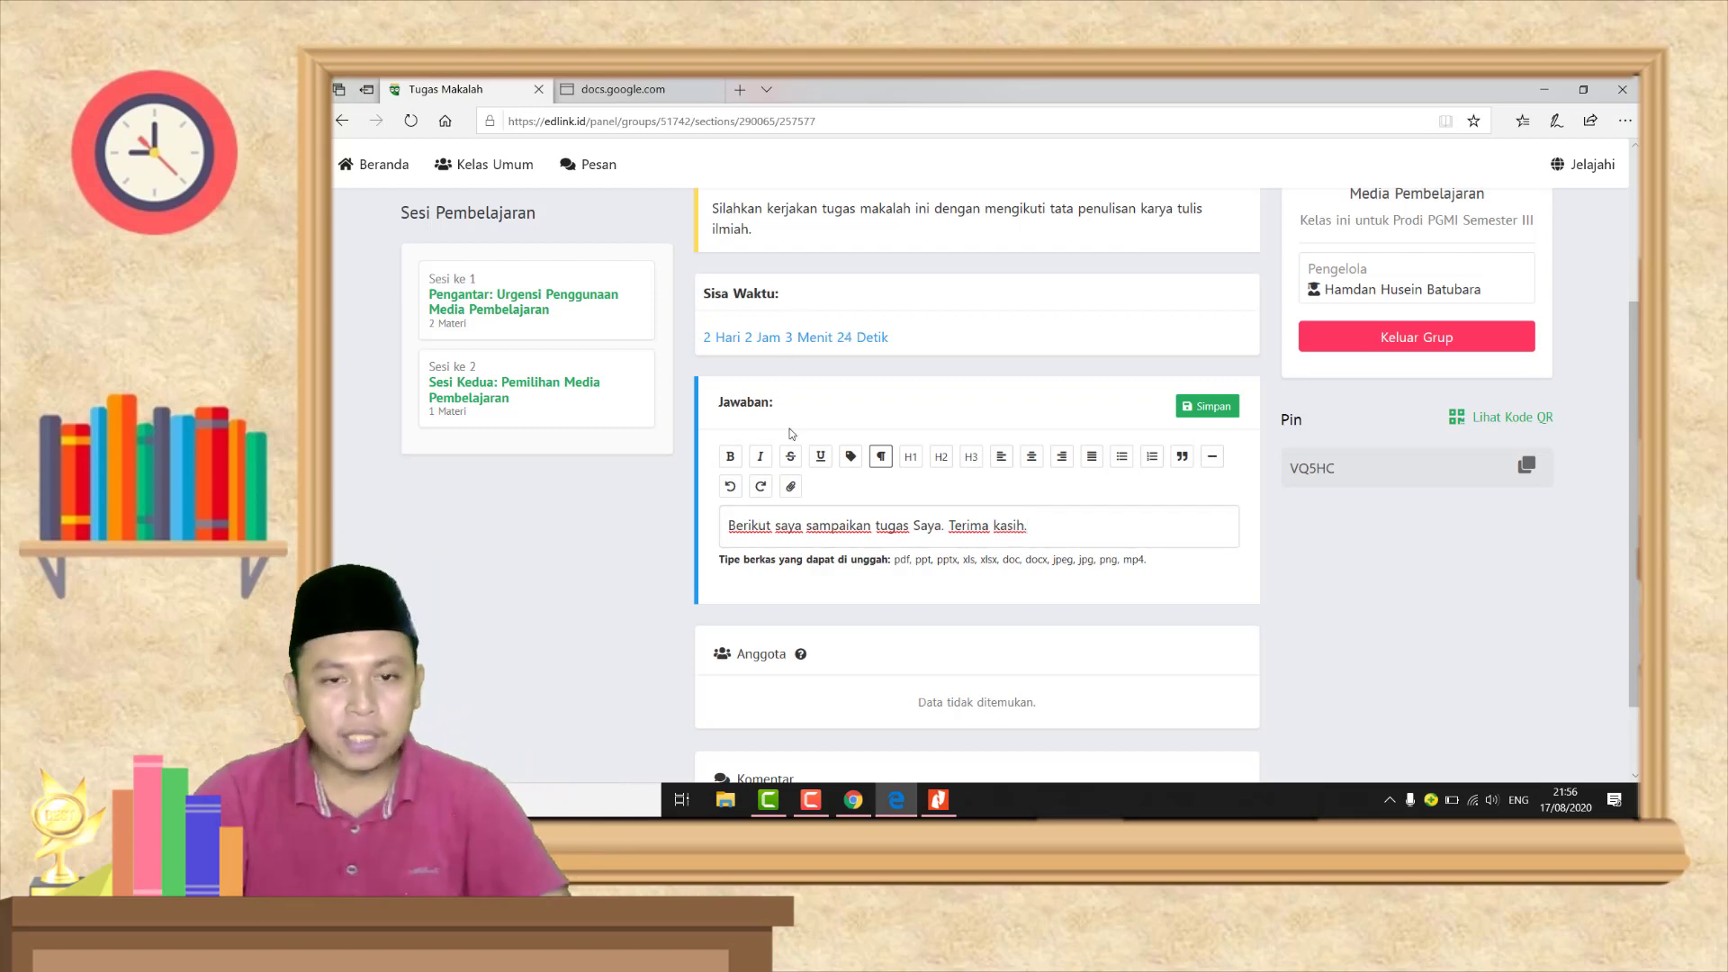
- Attach ANGKET AHLI MEDIA- VALIDASI.docx from the Media Library, then save and confirm with Ya
{"action": "left_click", "coordinate": [792, 487]}
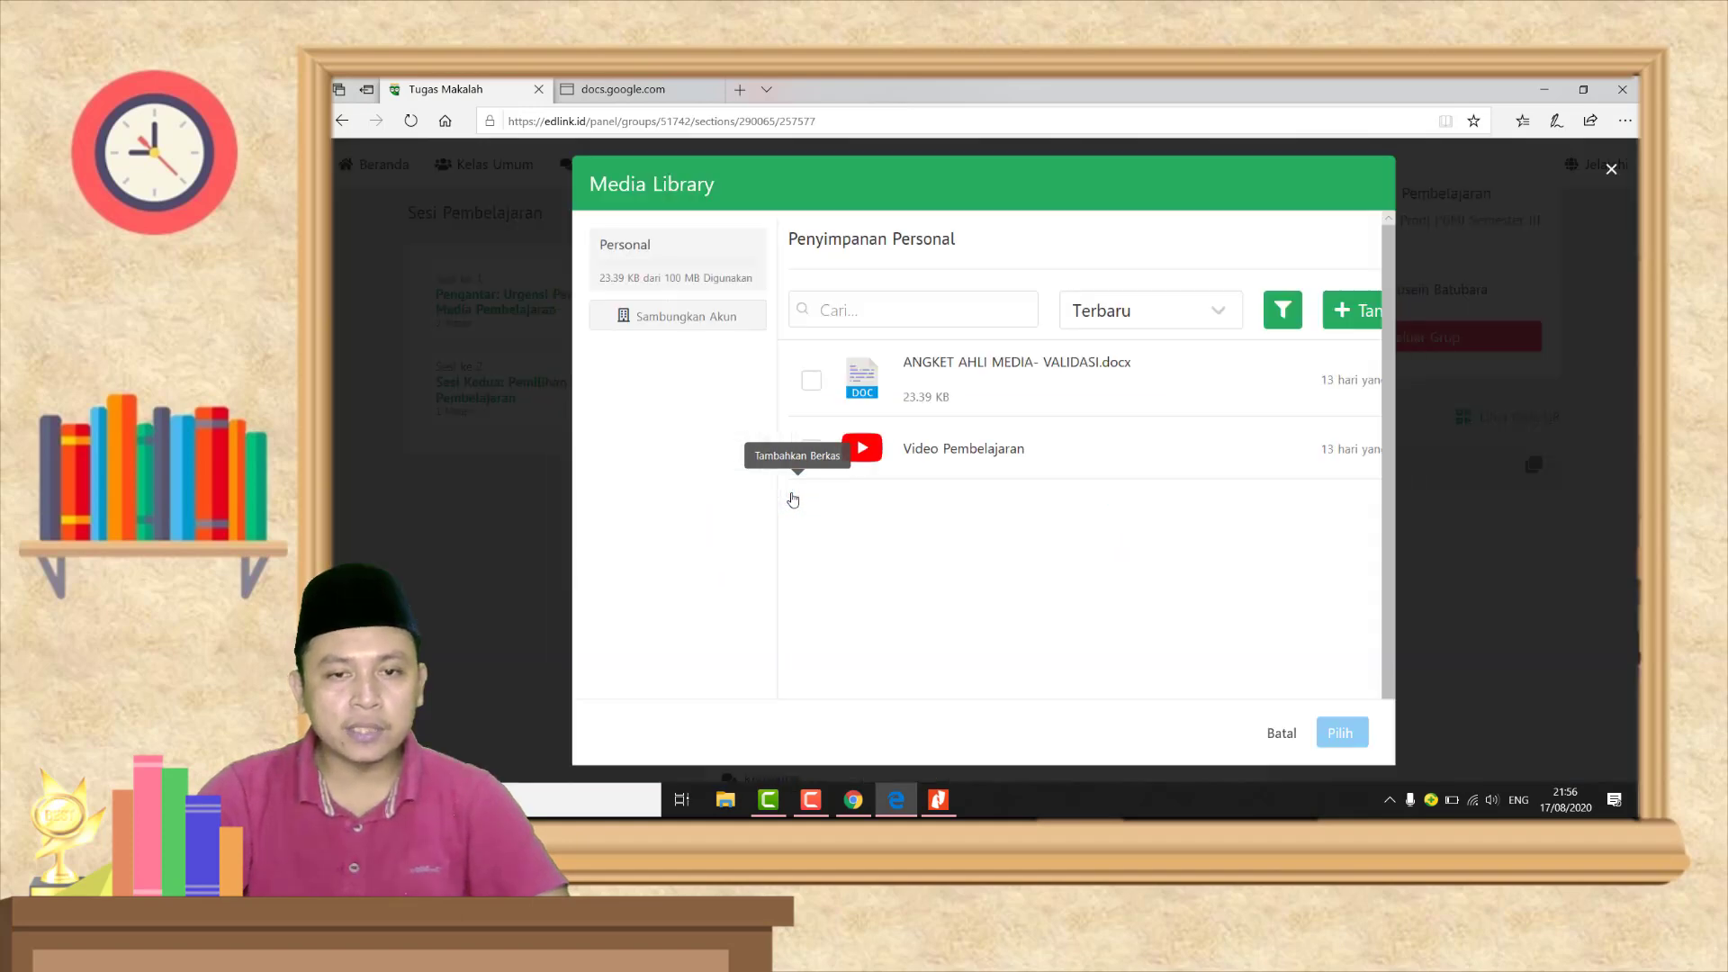
{"action": "left_click", "coordinate": [813, 382]}
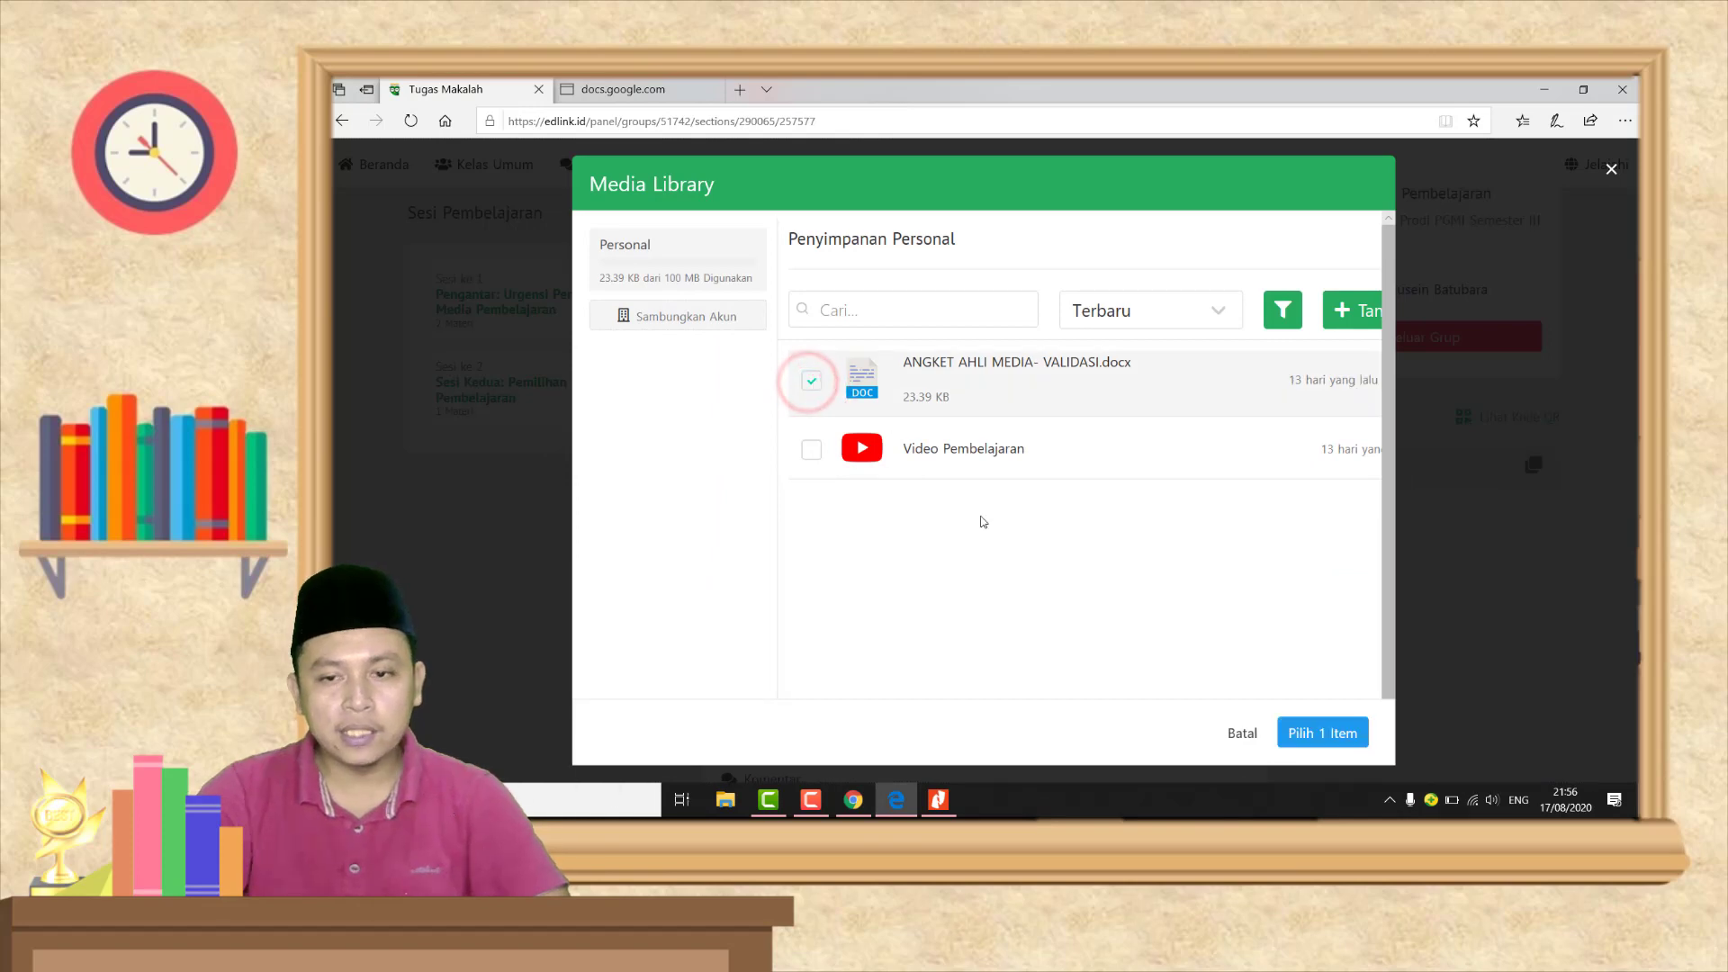
{"action": "left_click", "coordinate": [1316, 737]}
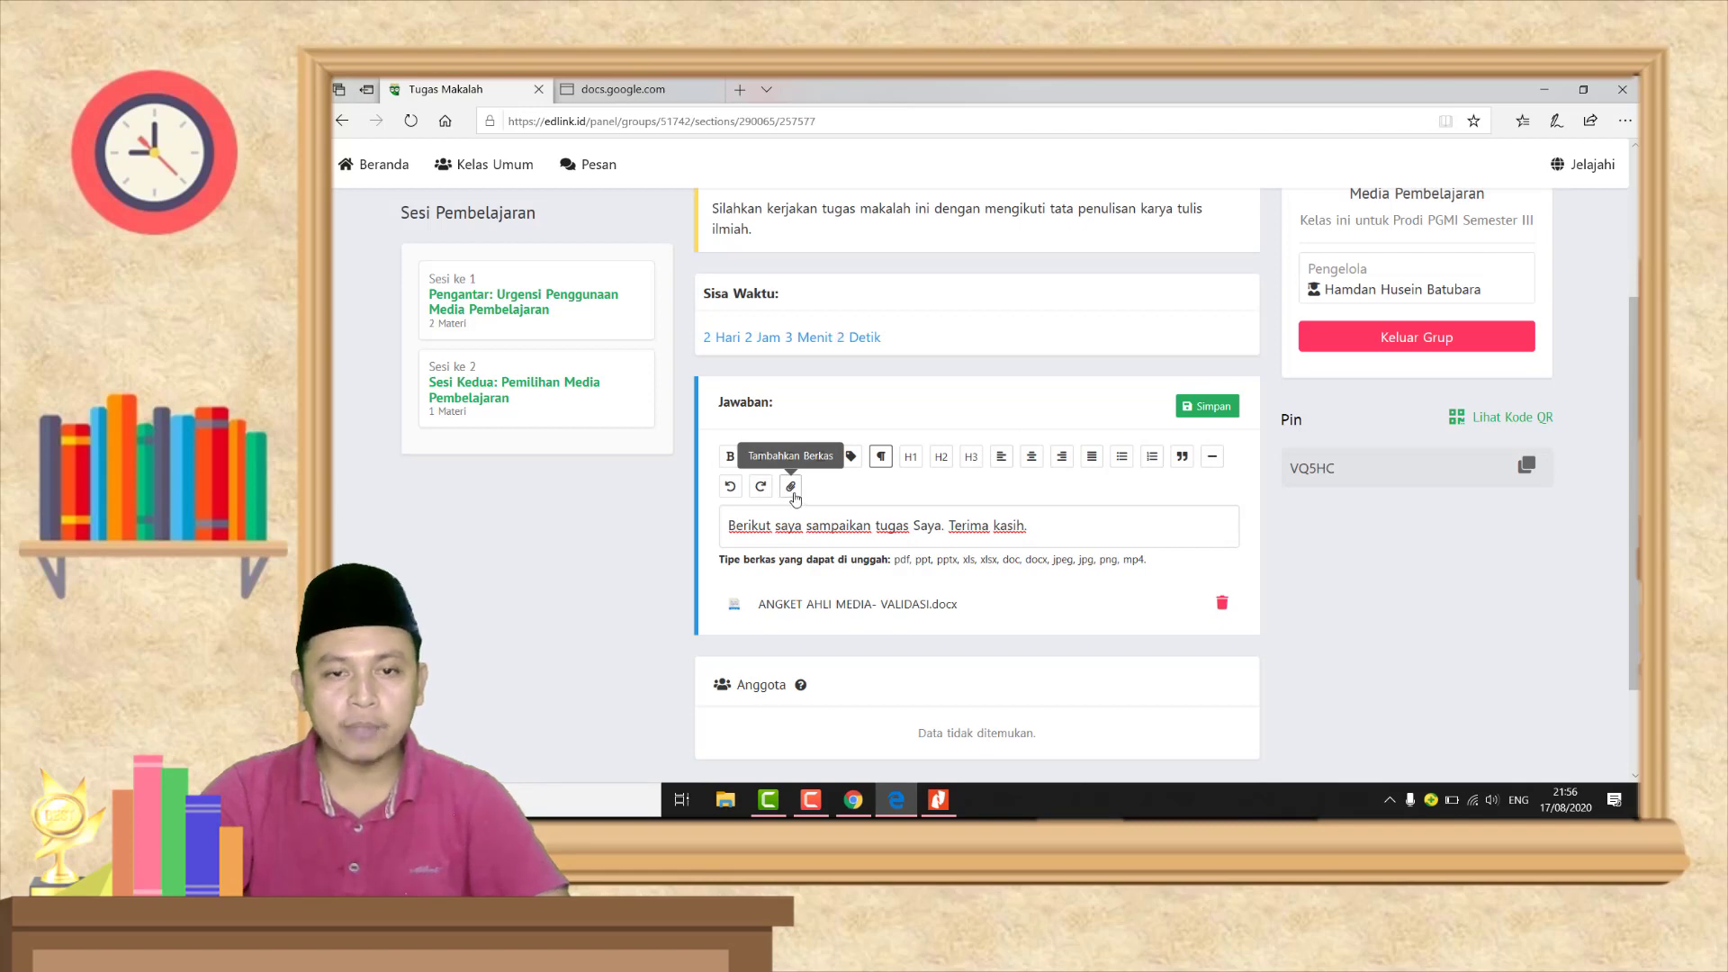
{"action": "left_click", "coordinate": [1215, 410]}
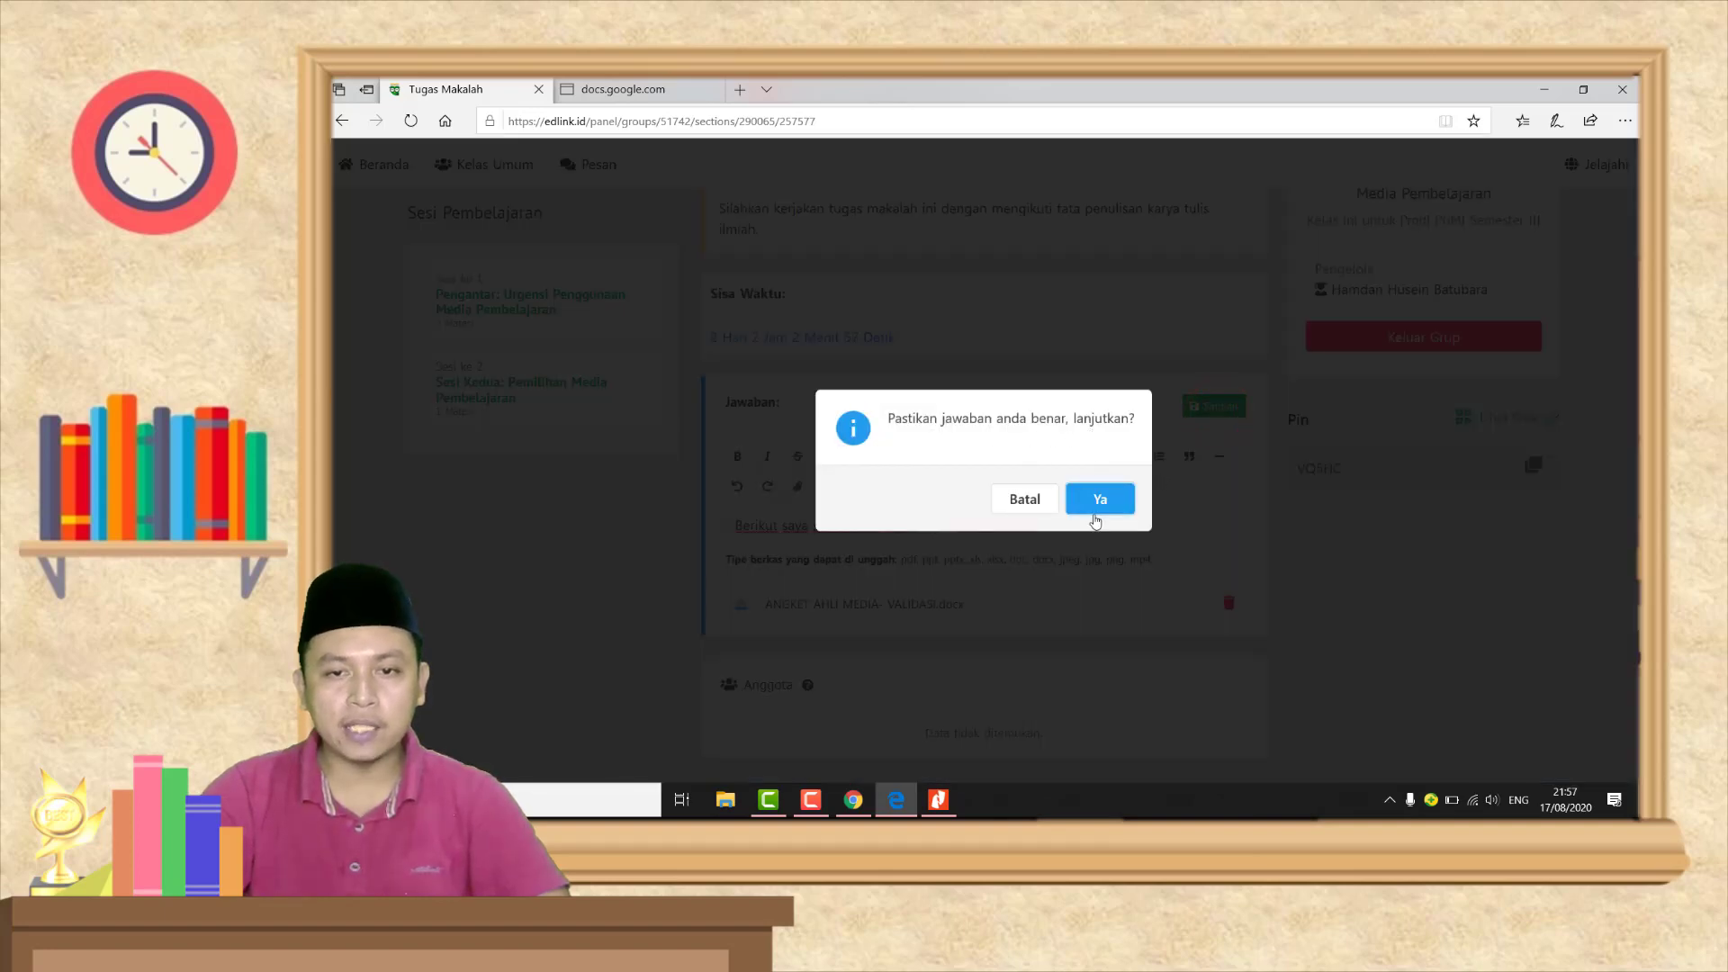
{"action": "left_click", "coordinate": [1100, 503]}
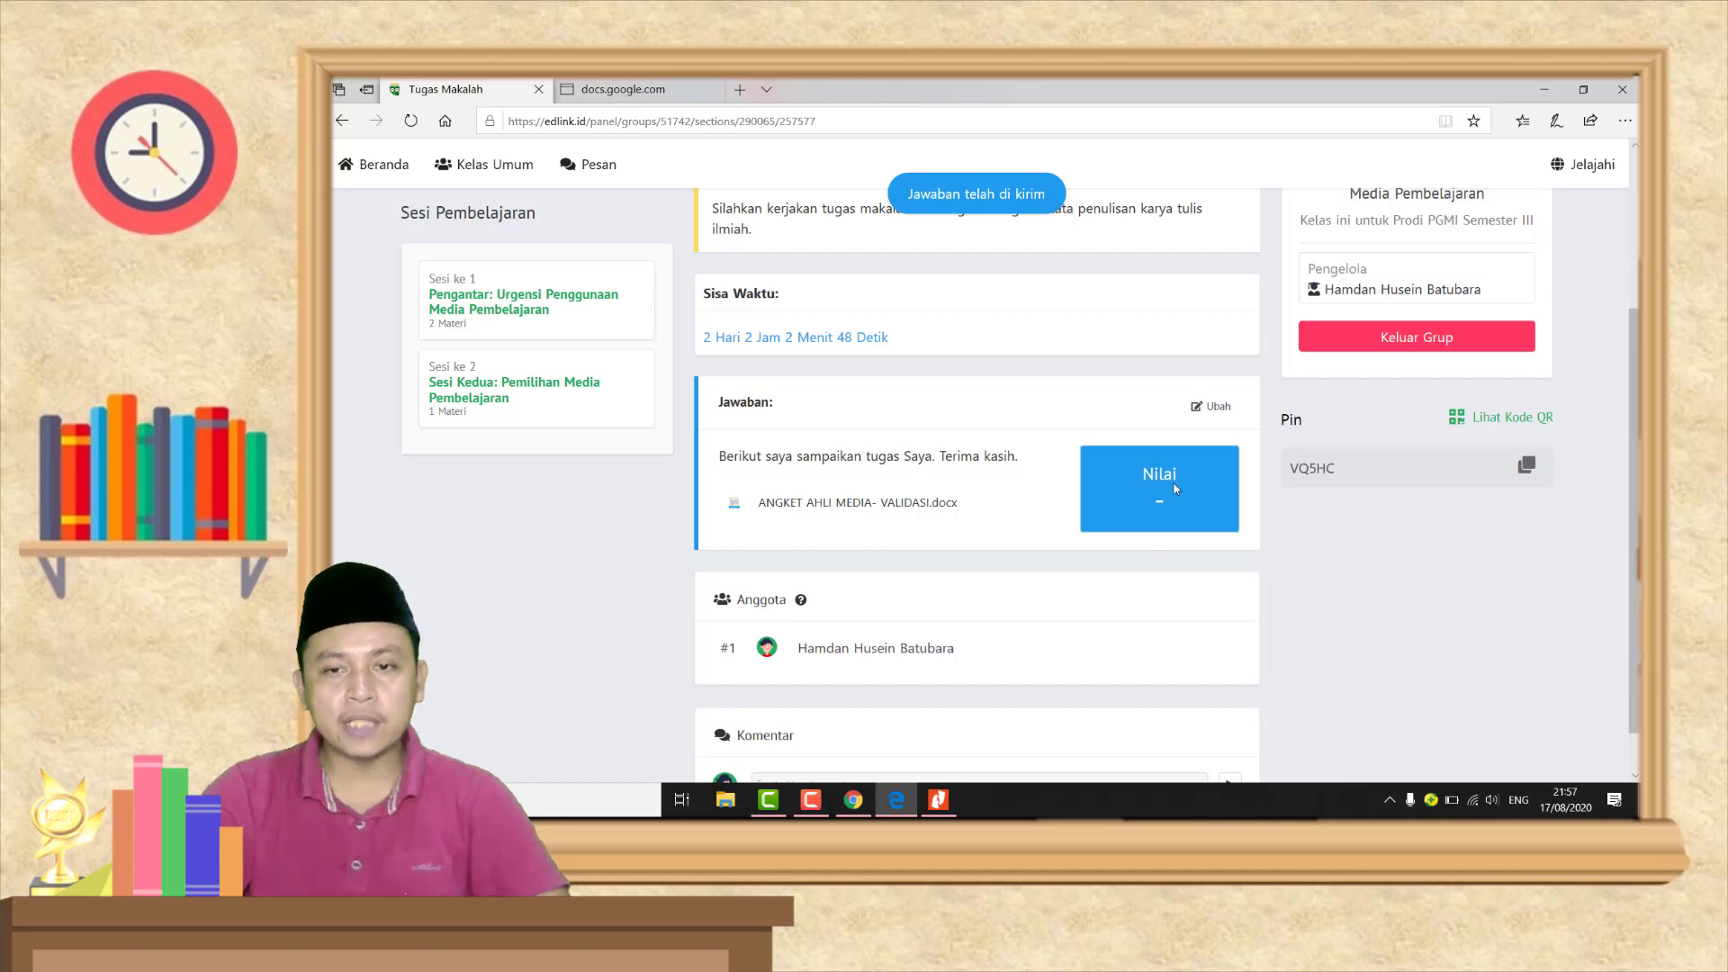
- Edit the Tugas Makalah answer to re-attach ANGKET AHLI MEDIA- VALIDASI.docx from the Media Library, then save
{"action": "left_click", "coordinate": [1214, 416]}
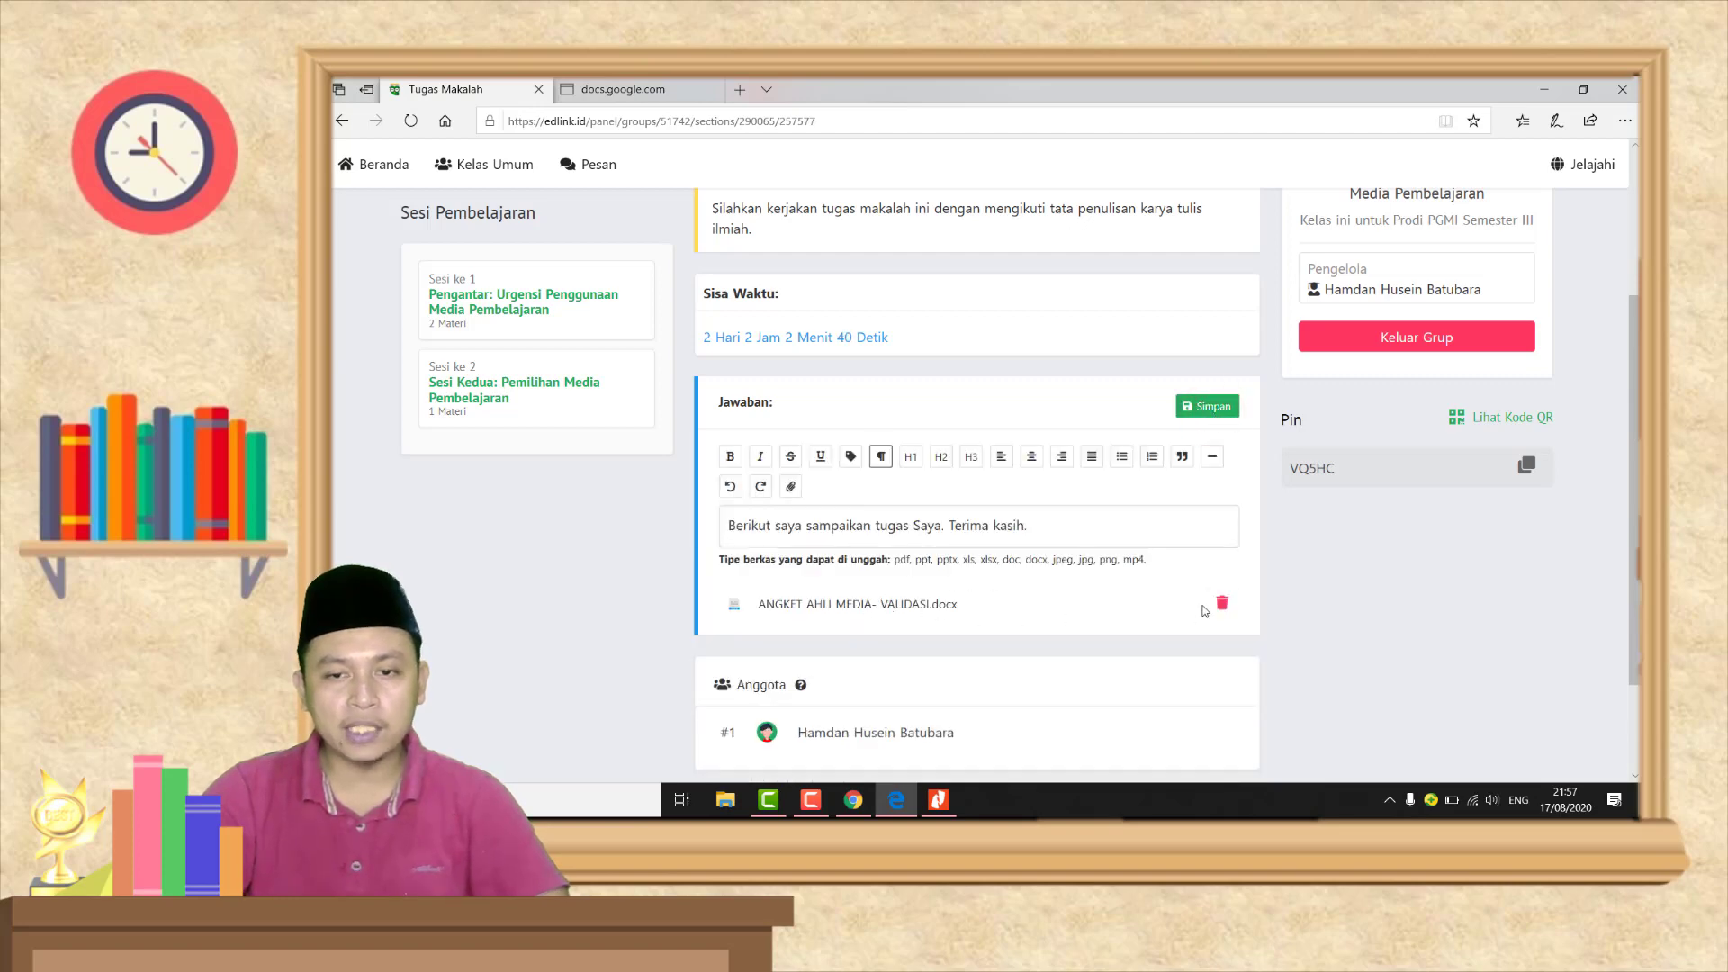
{"action": "left_click", "coordinate": [1222, 603]}
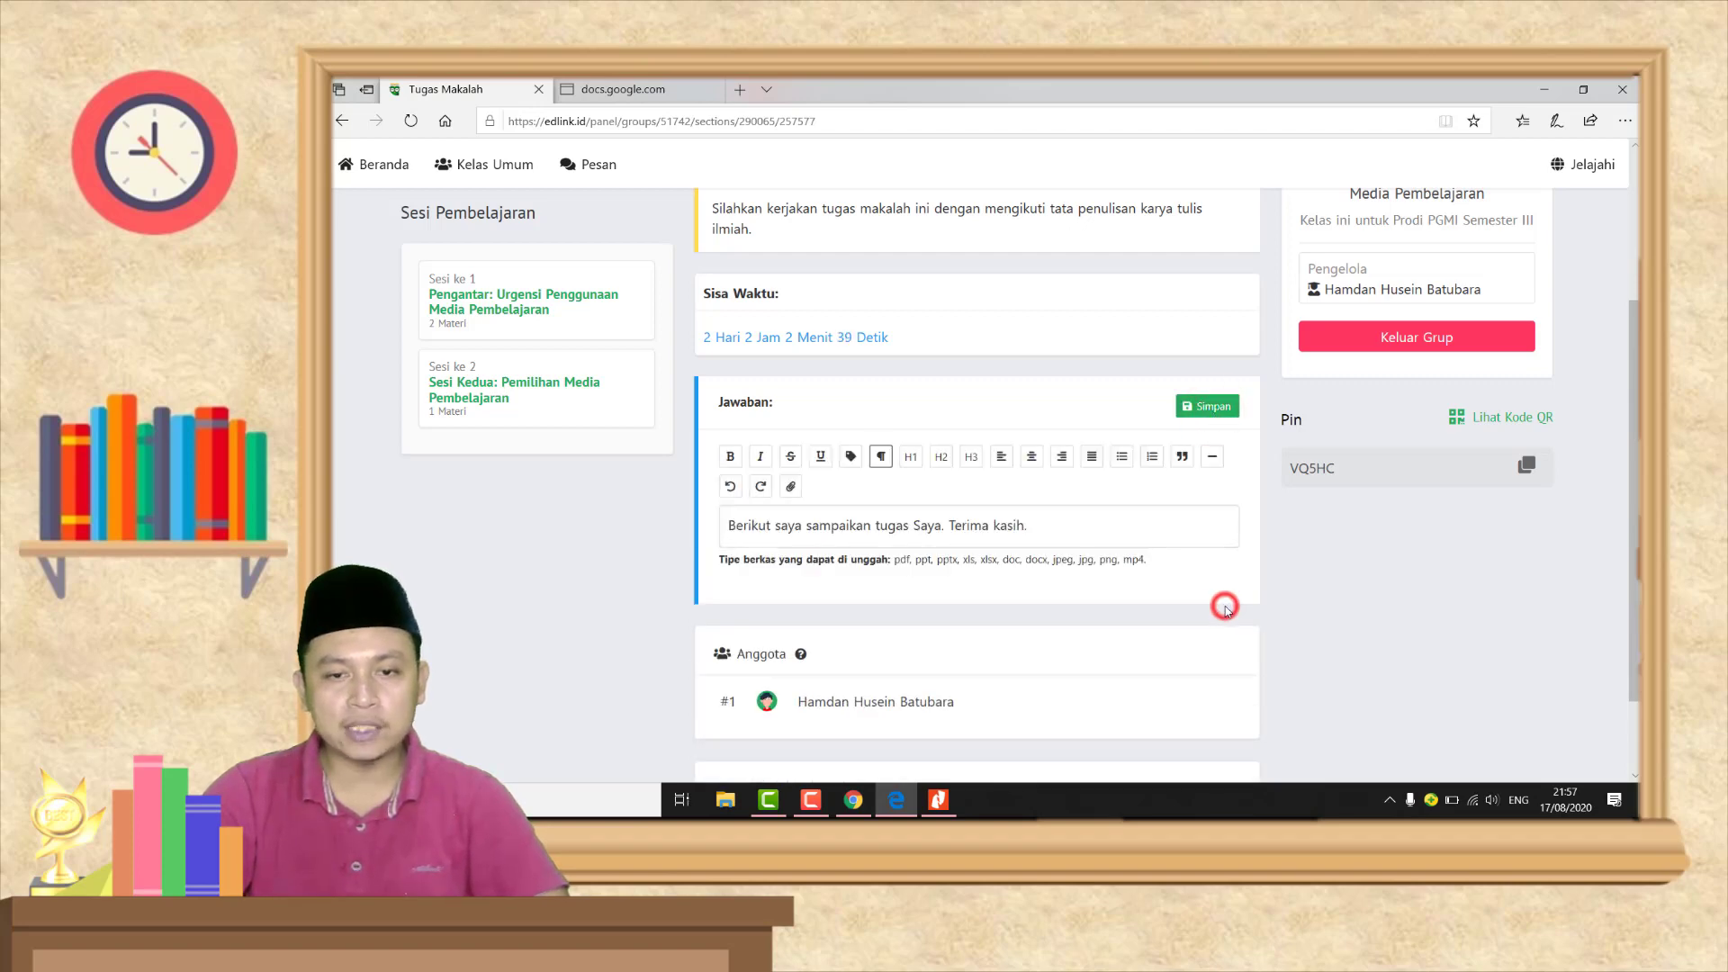
{"action": "left_click", "coordinate": [791, 487]}
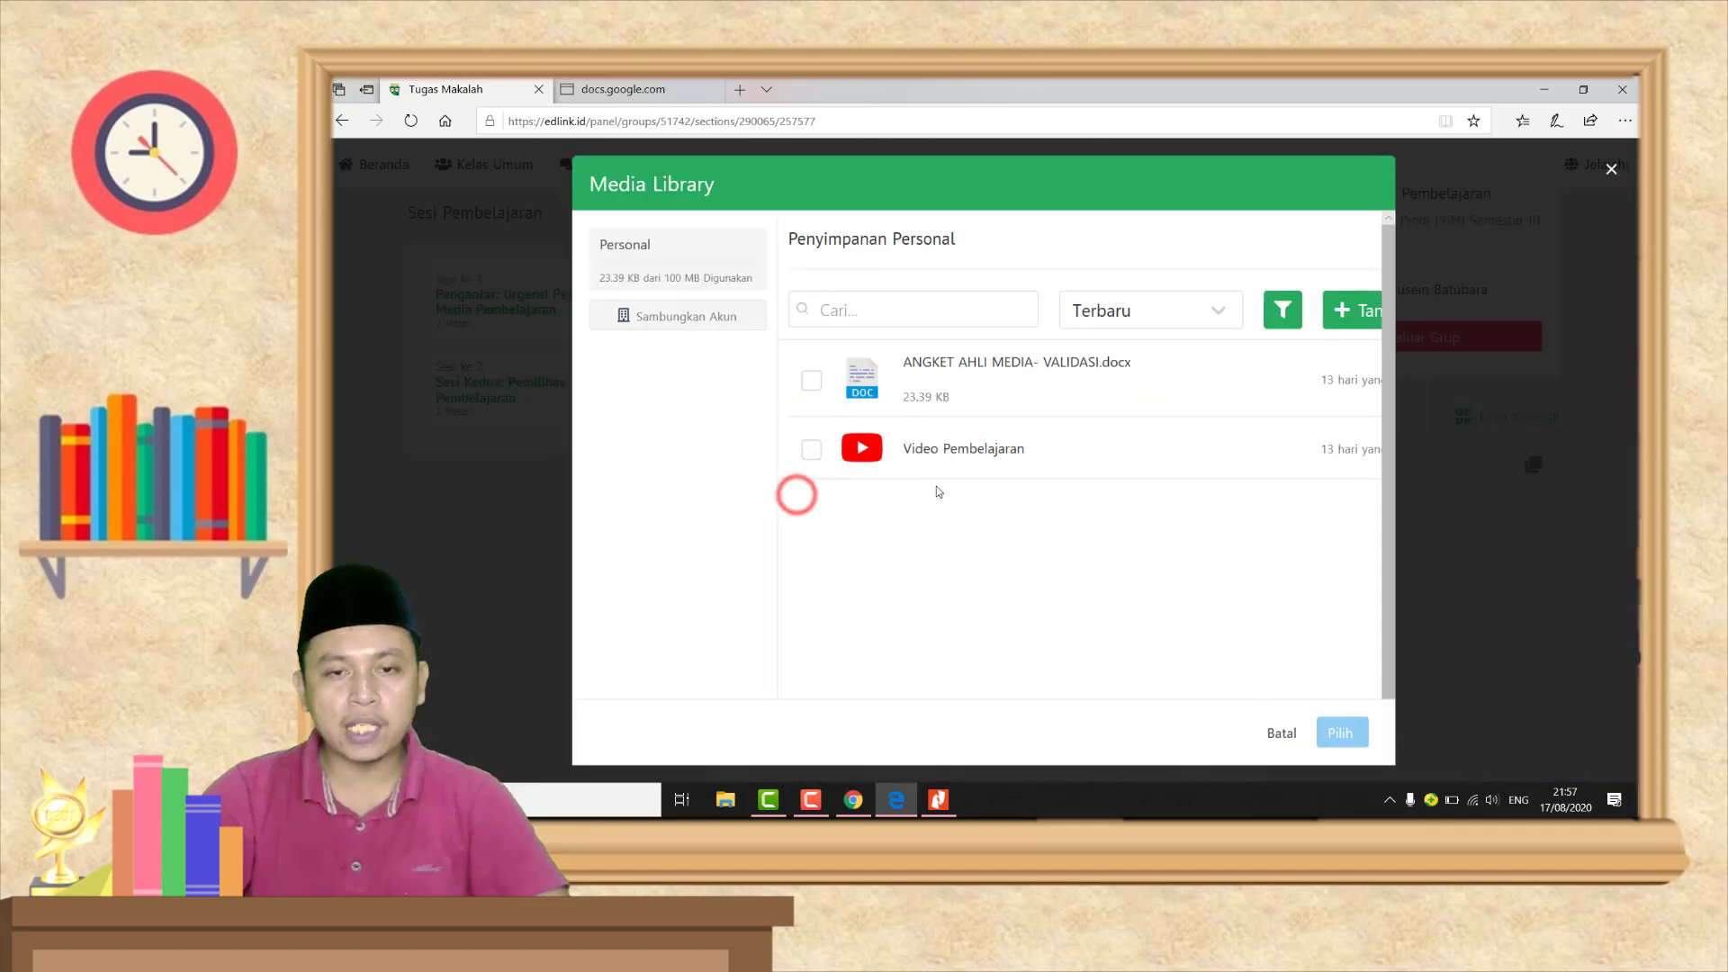
{"action": "left_click", "coordinate": [814, 381]}
{"action": "left_click", "coordinate": [1323, 731]}
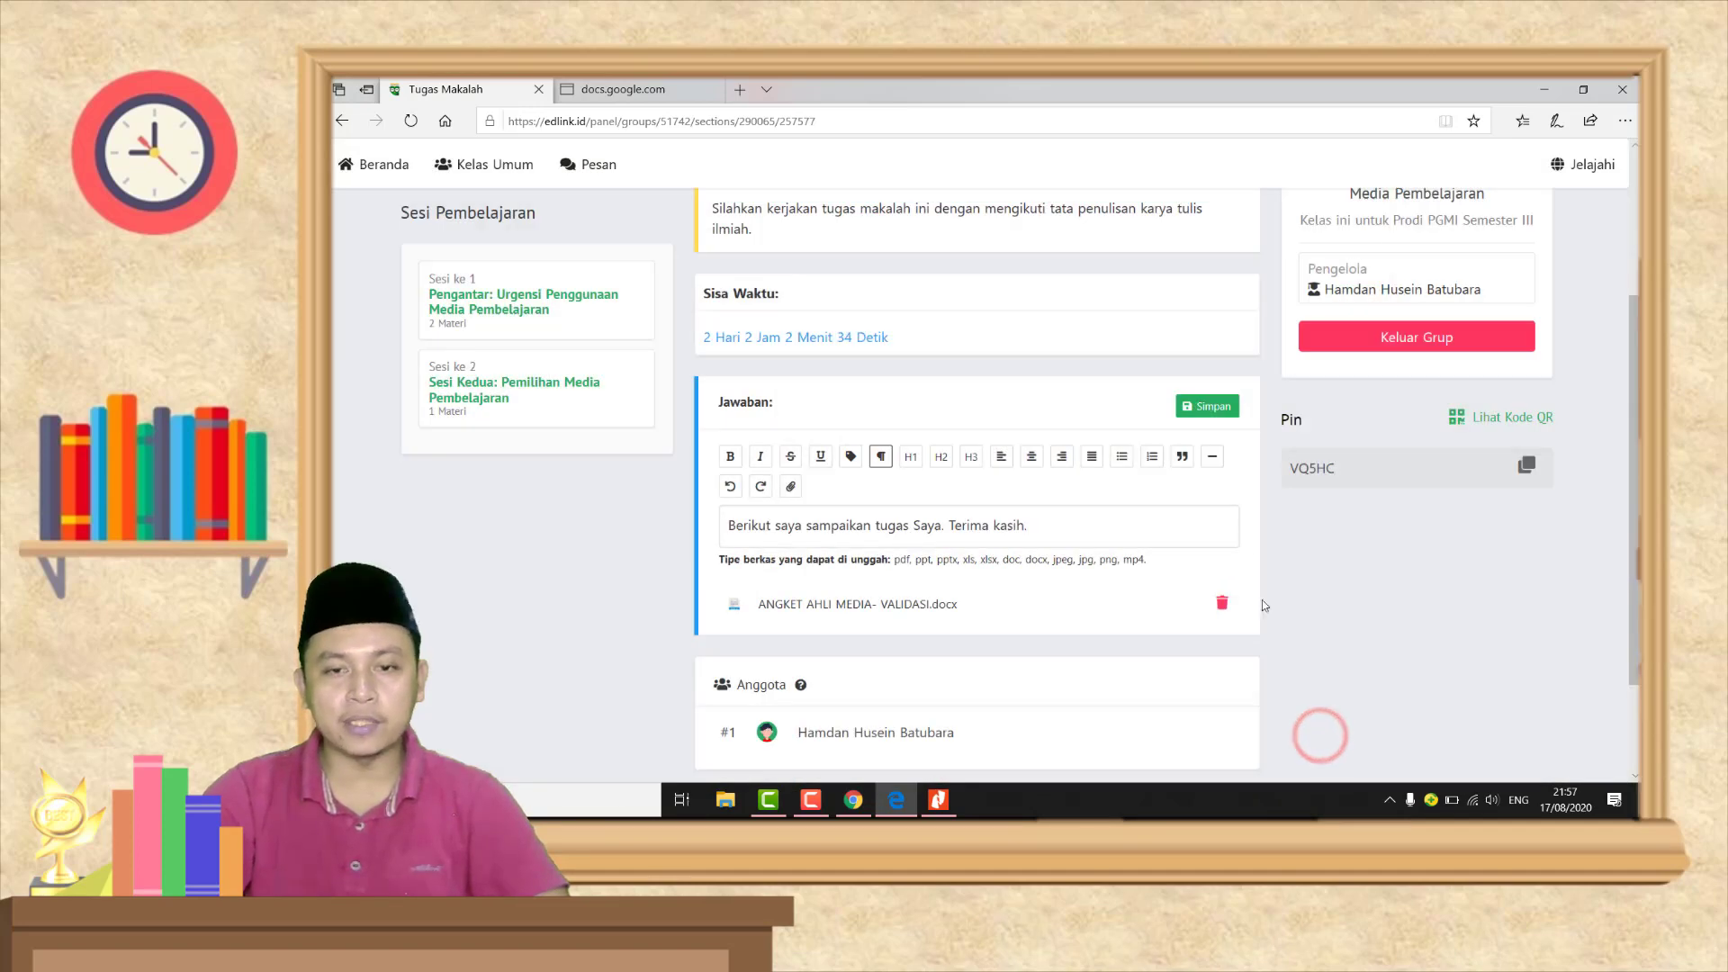
{"action": "left_click", "coordinate": [1200, 411]}
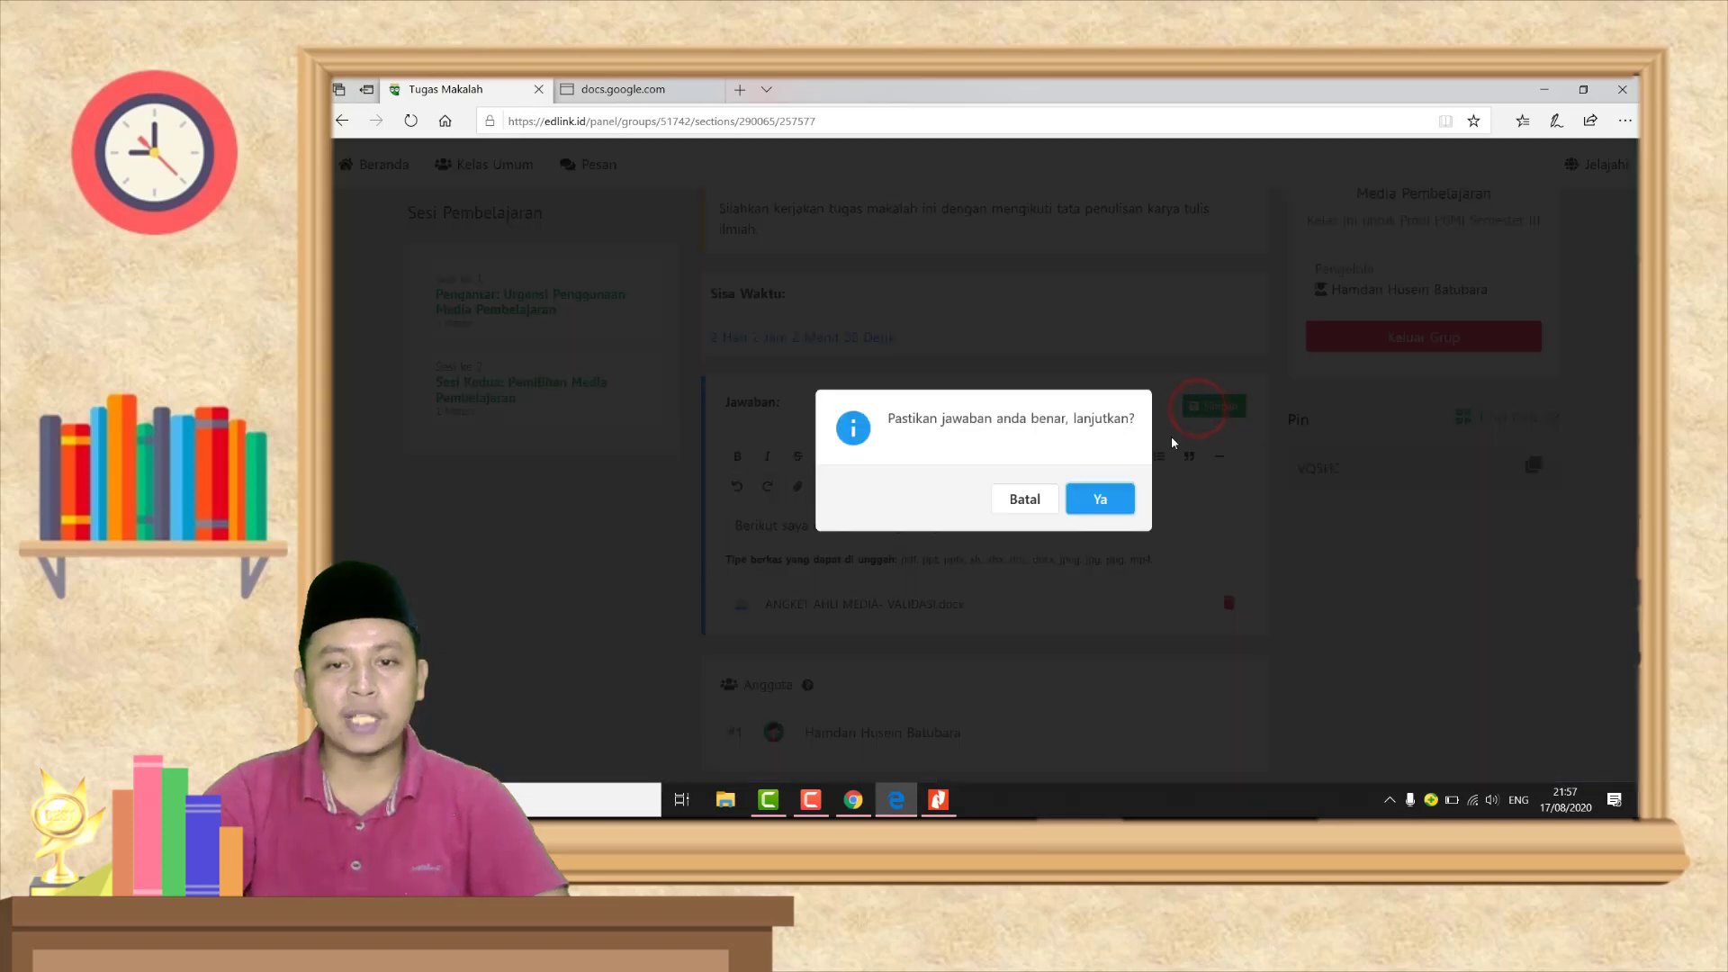
{"action": "left_click", "coordinate": [1093, 504]}
- Return to the Sesi ke 2 session page
{"action": "scroll", "coordinate": [1091, 510], "scroll_direction": "down", "scroll_amount": 2}
{"action": "scroll", "coordinate": [931, 598], "scroll_direction": "up", "scroll_amount": 4}
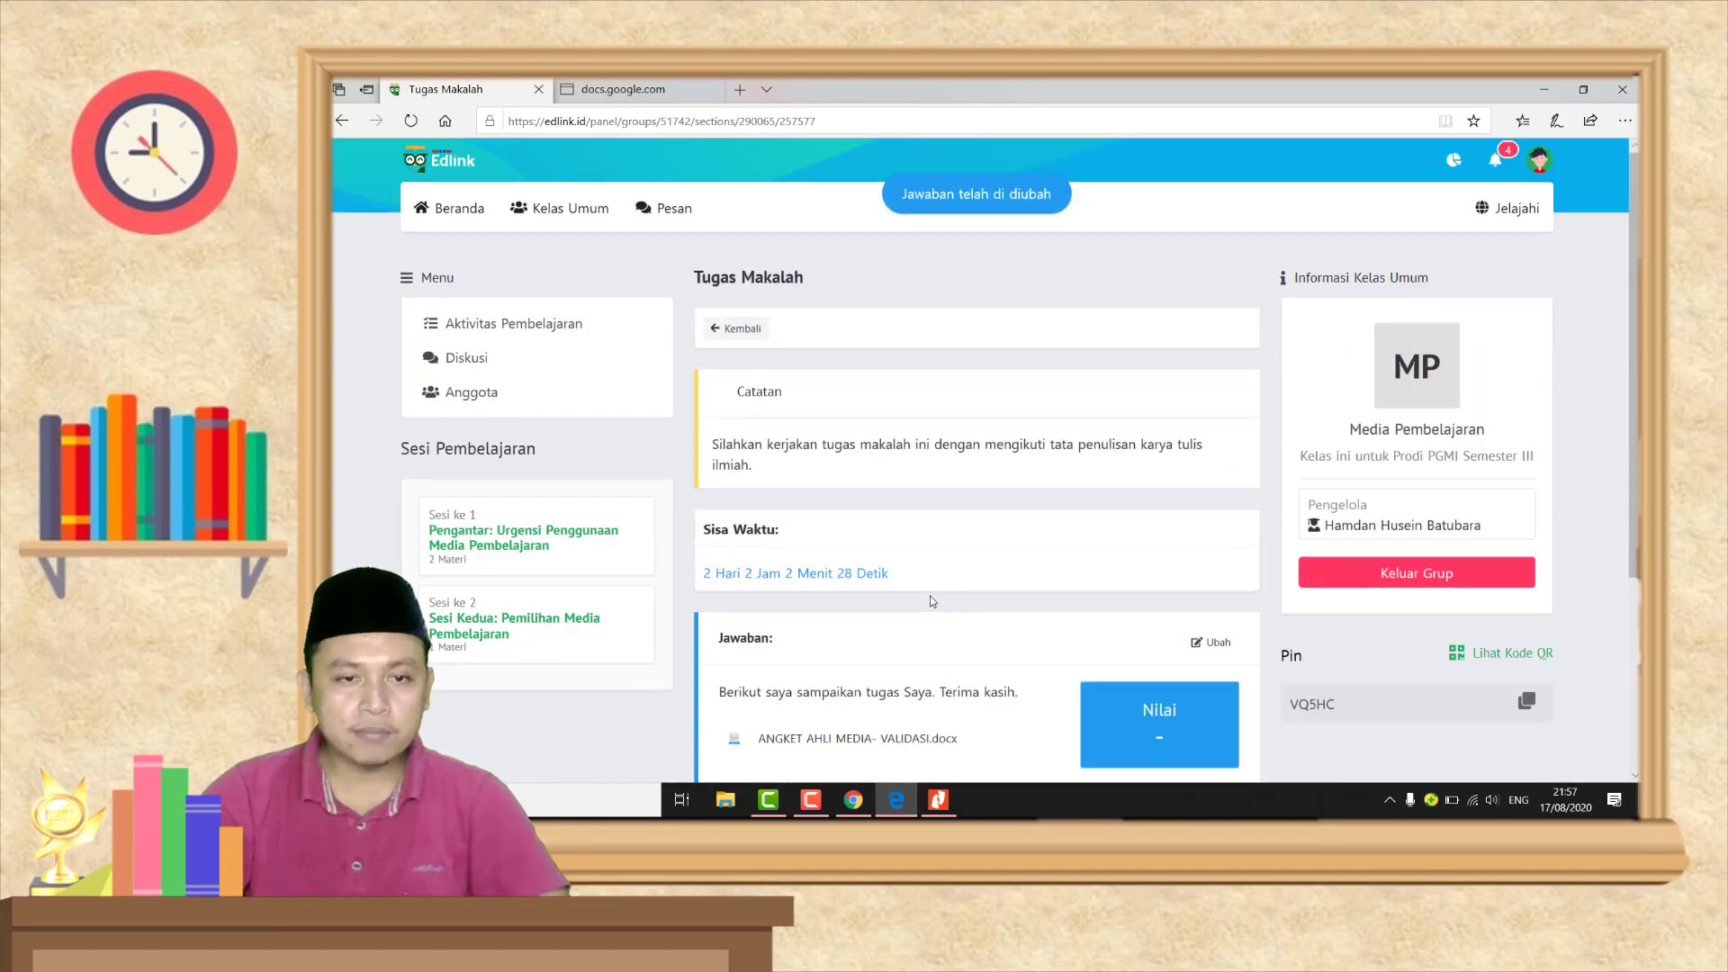
{"action": "left_click", "coordinate": [569, 627]}
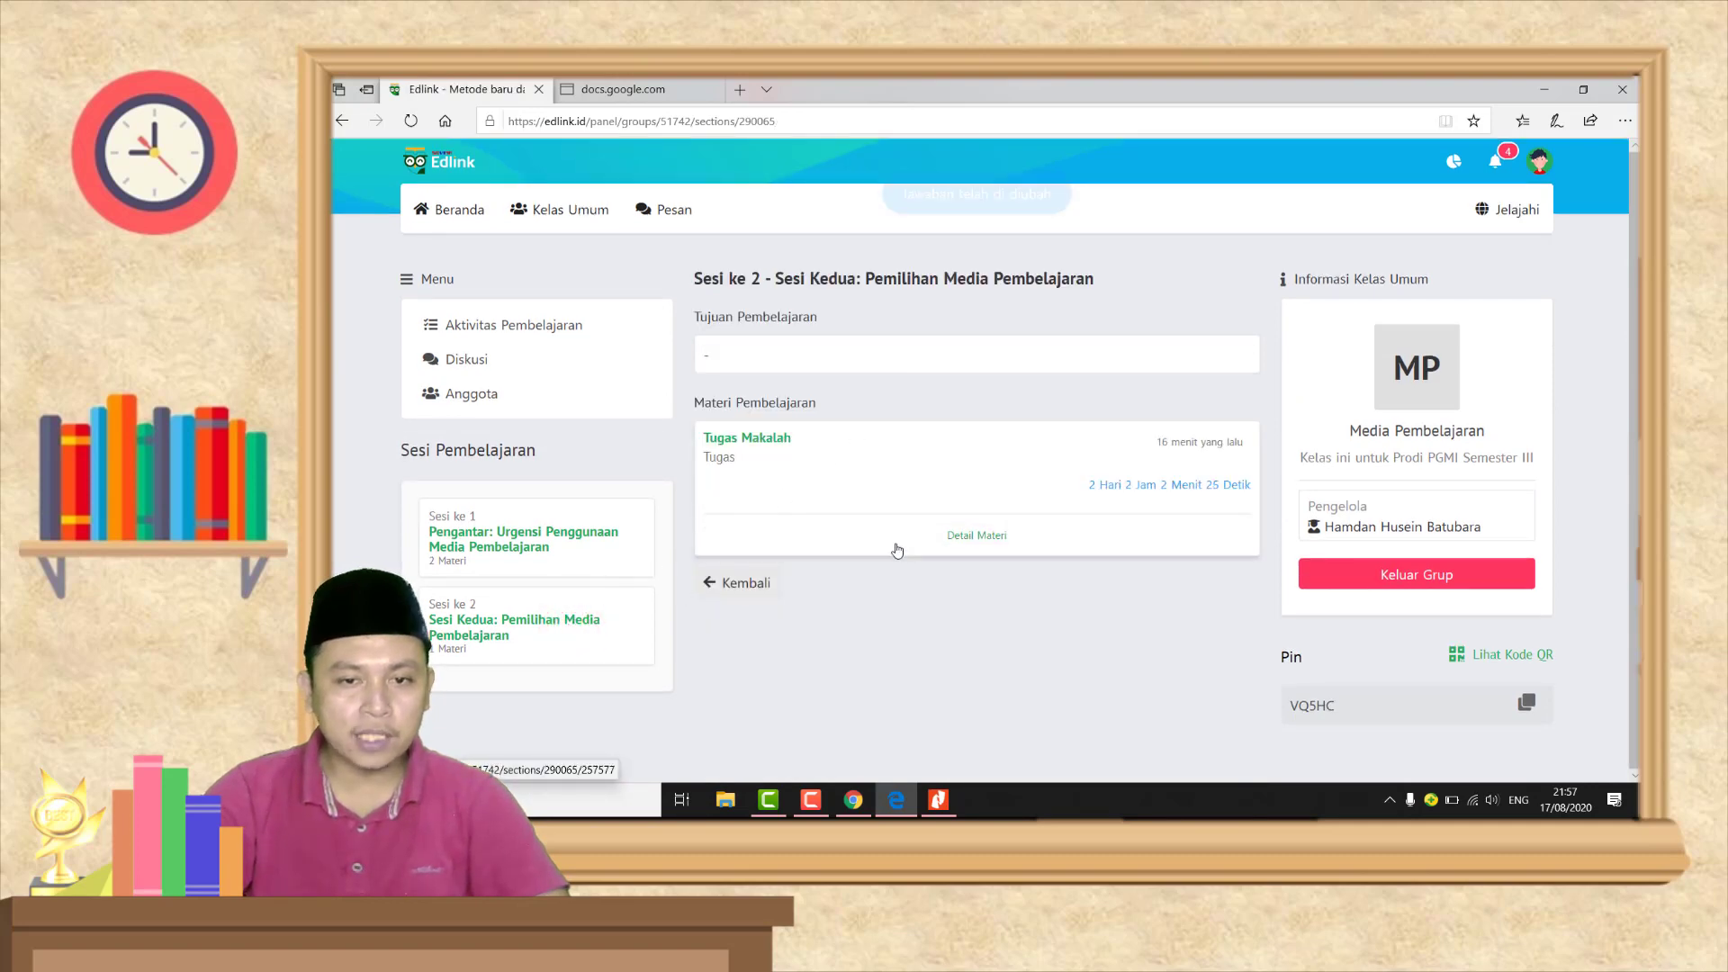
- Reopen the Tugas Makalah assignment details and scroll through them
{"action": "left_click", "coordinate": [990, 538]}
{"action": "scroll", "coordinate": [979, 564], "scroll_direction": "down", "scroll_amount": 1}
{"action": "scroll", "coordinate": [980, 567], "scroll_direction": "down", "scroll_amount": 2}
{"action": "scroll", "coordinate": [980, 567], "scroll_direction": "up", "scroll_amount": 4}
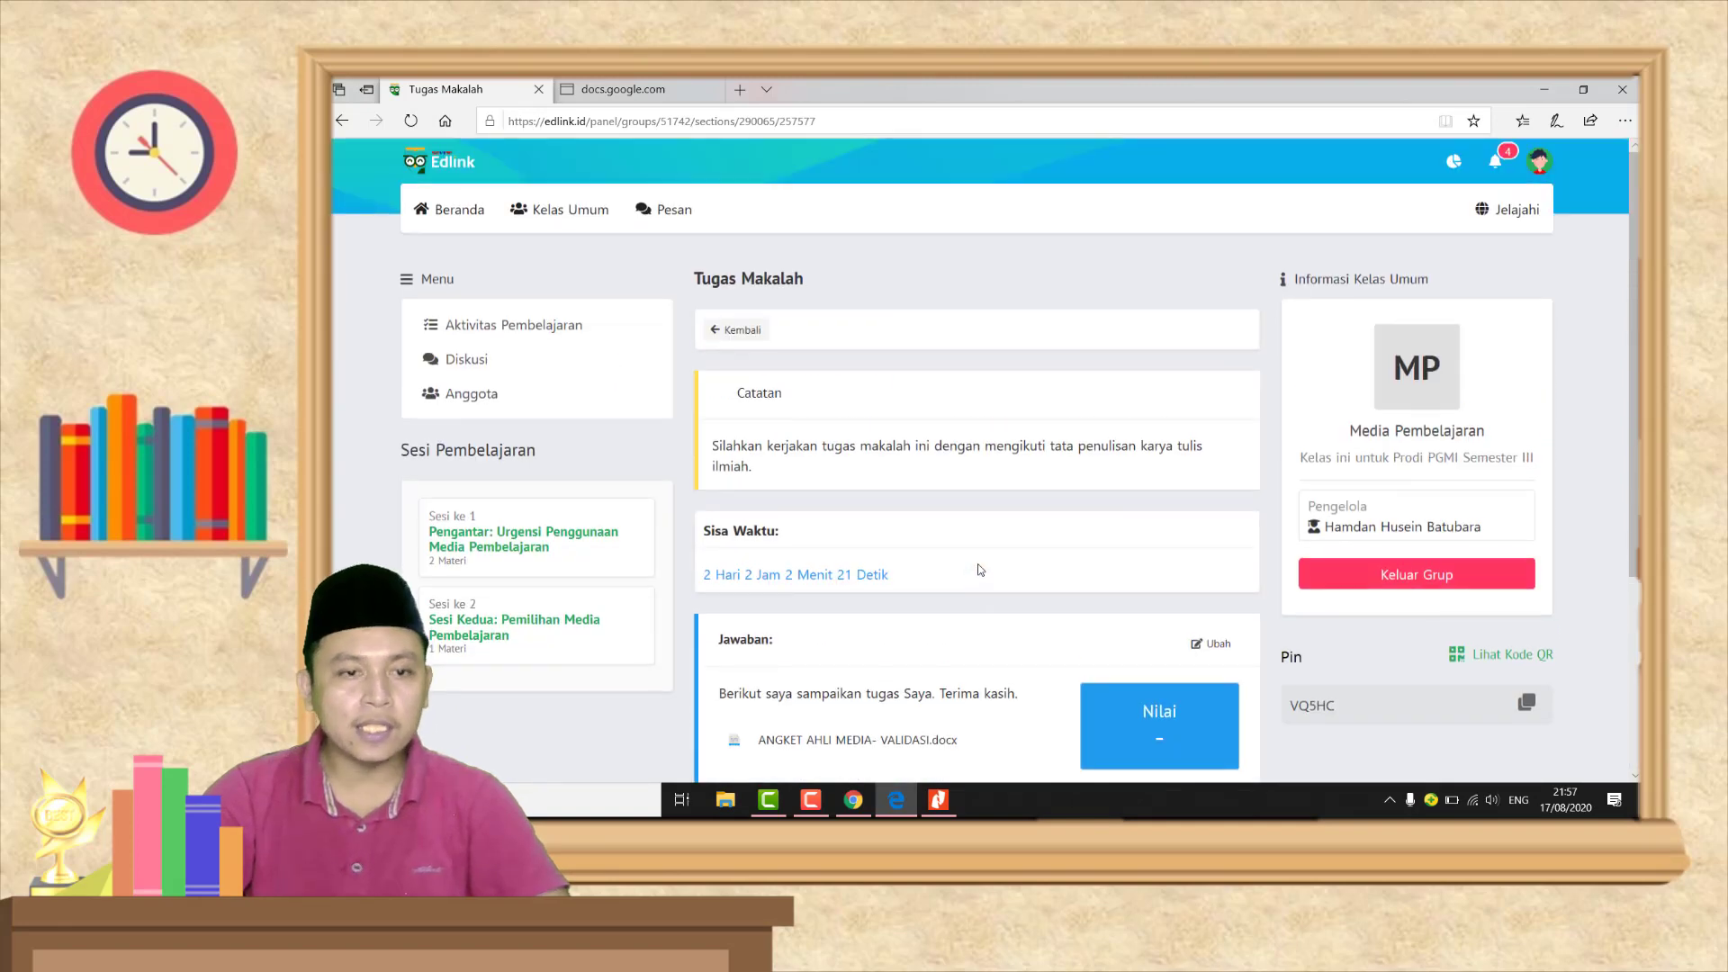
- Open the Kuis Urgensi Media Pembelajaran quiz from Sesi ke 1 and start it
{"action": "left_click", "coordinate": [558, 540]}
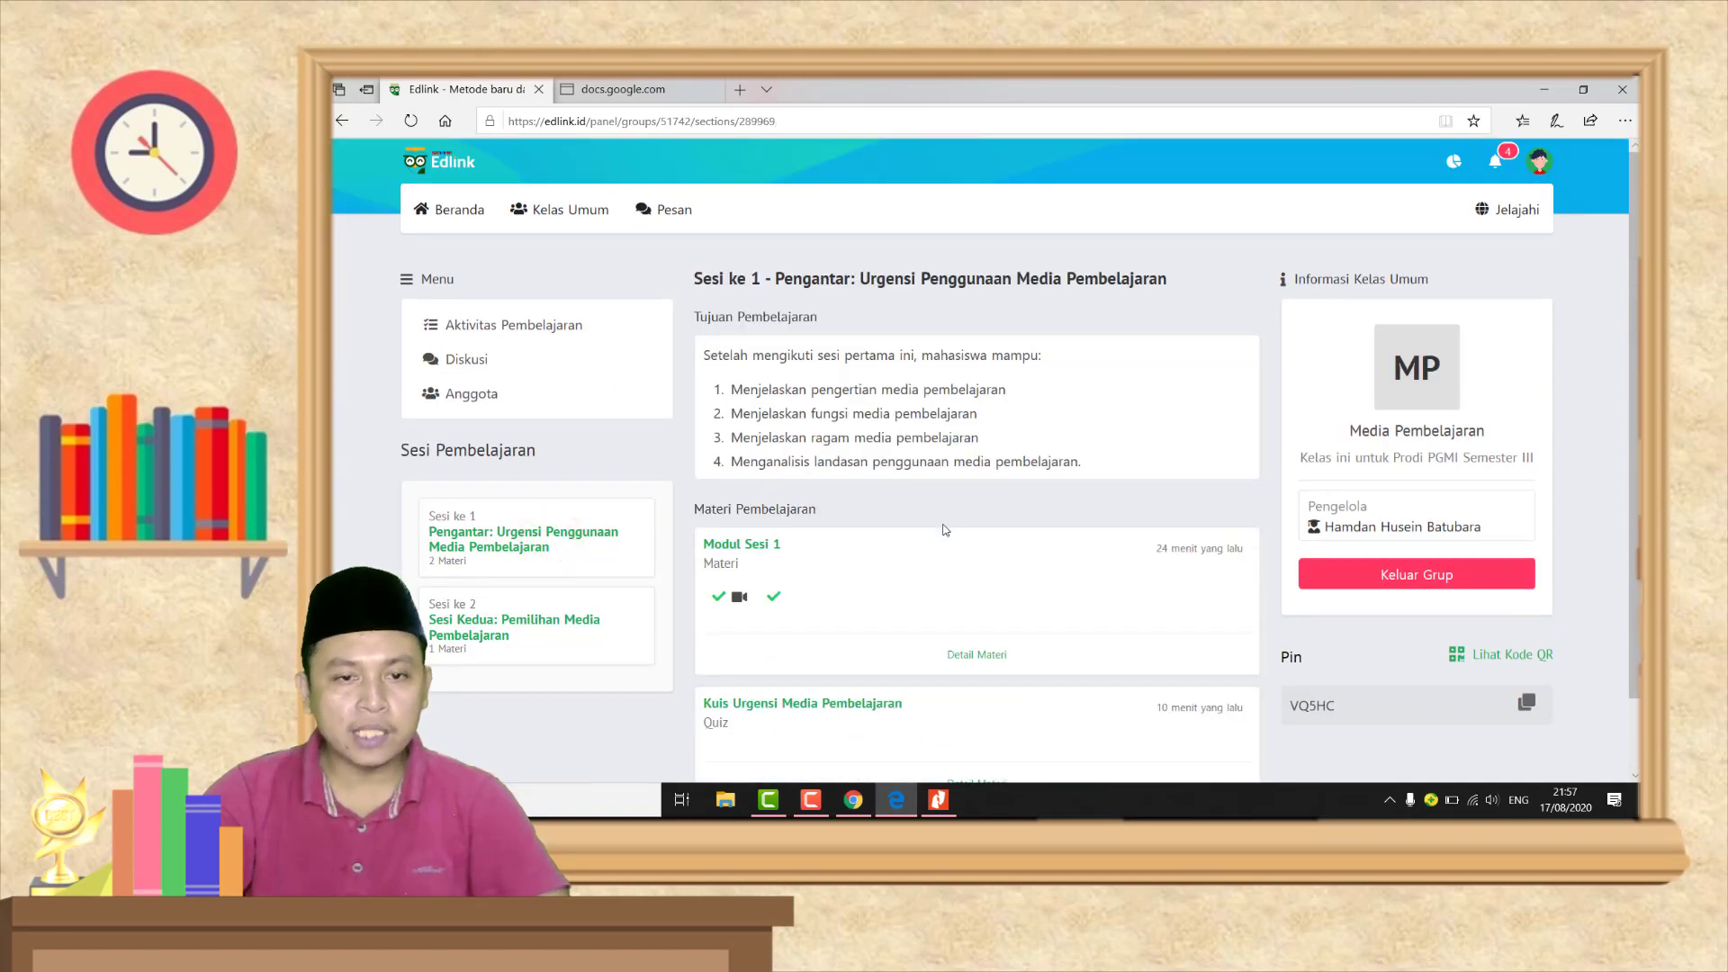
{"action": "scroll", "coordinate": [945, 520], "scroll_direction": "down", "scroll_amount": 1}
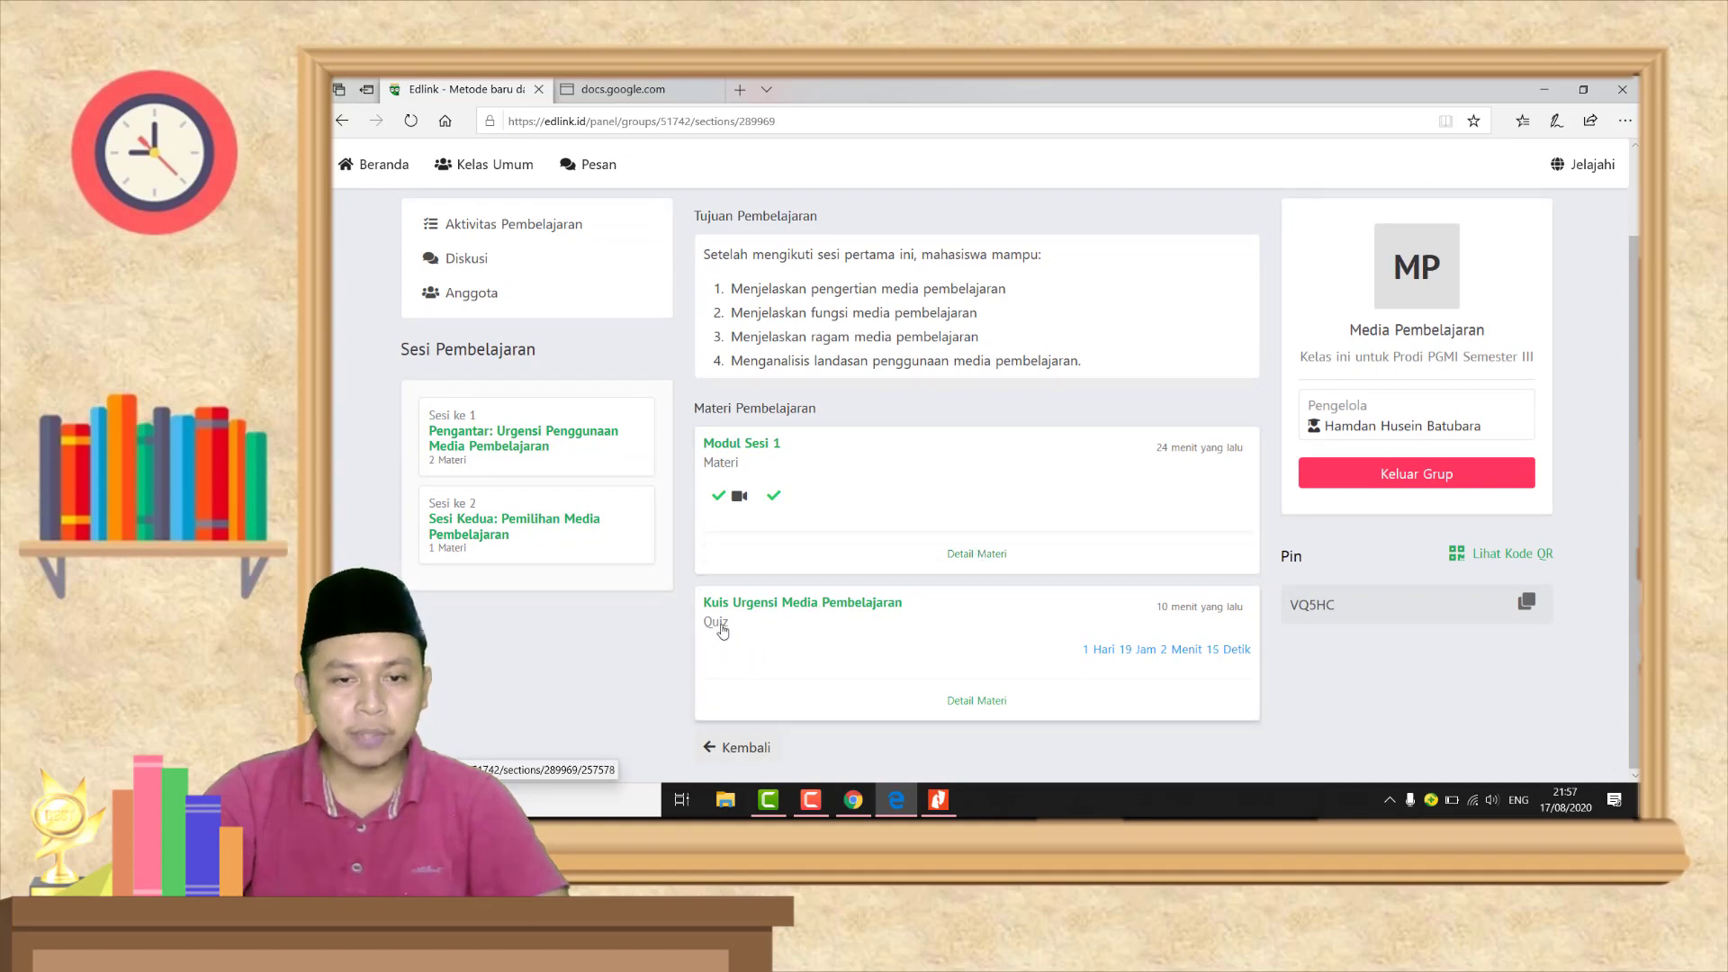
{"action": "left_click", "coordinate": [974, 701]}
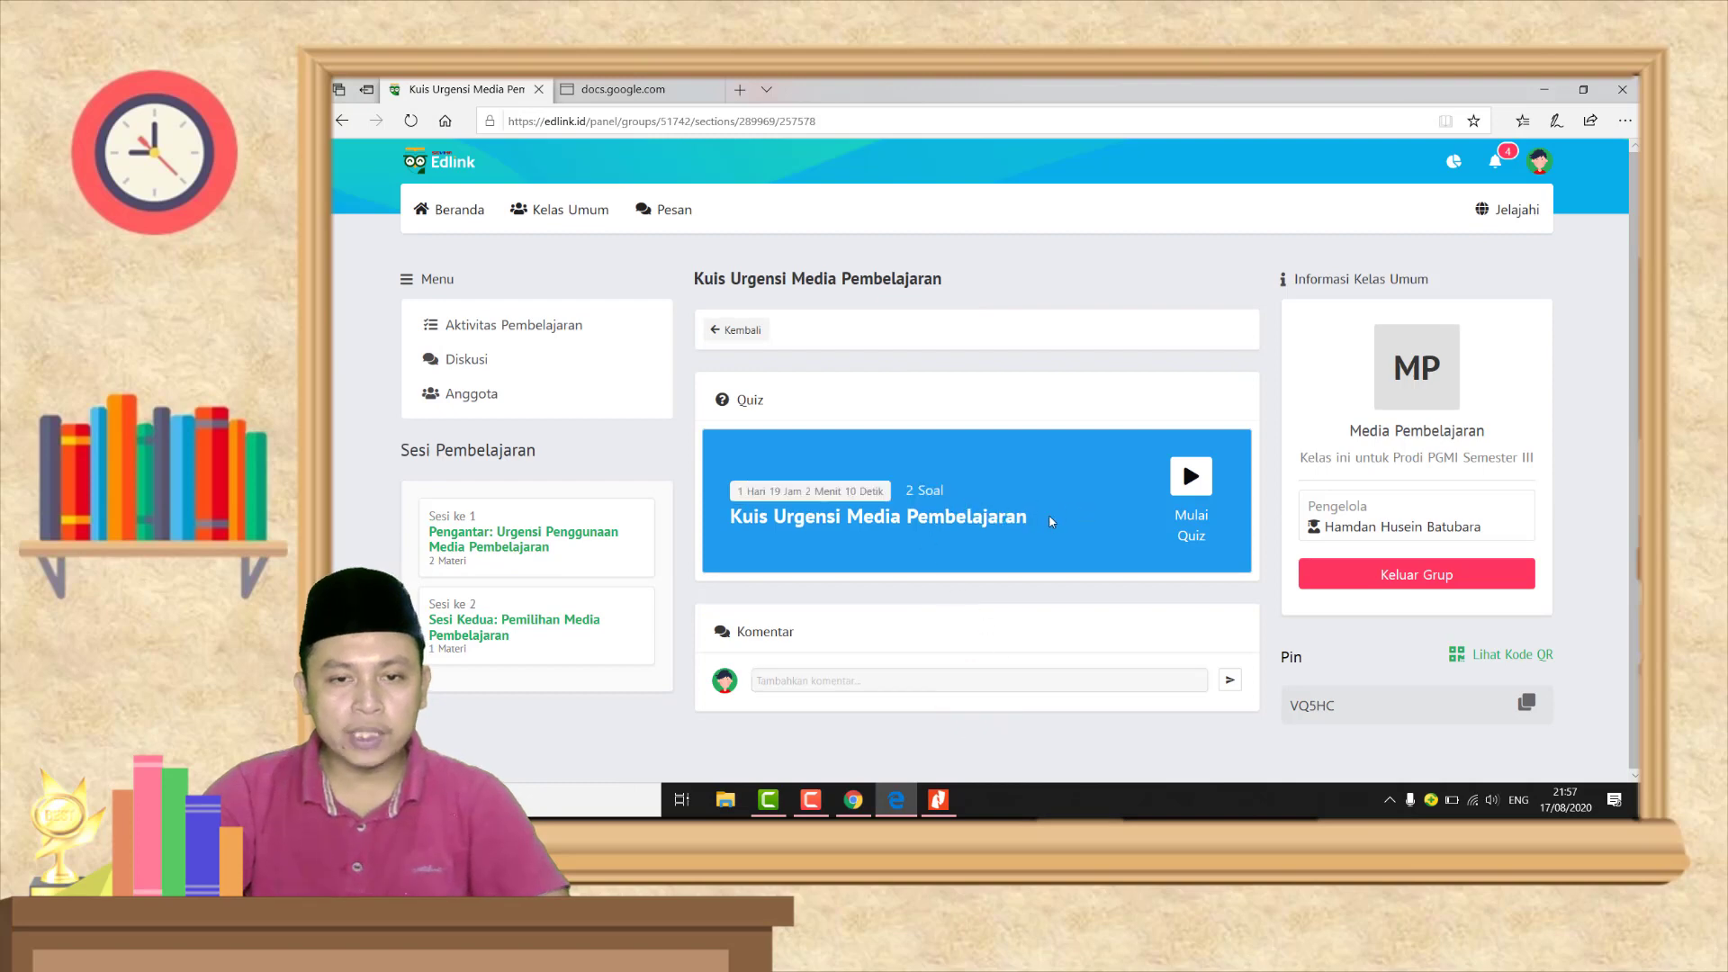
{"action": "left_click", "coordinate": [1204, 483]}
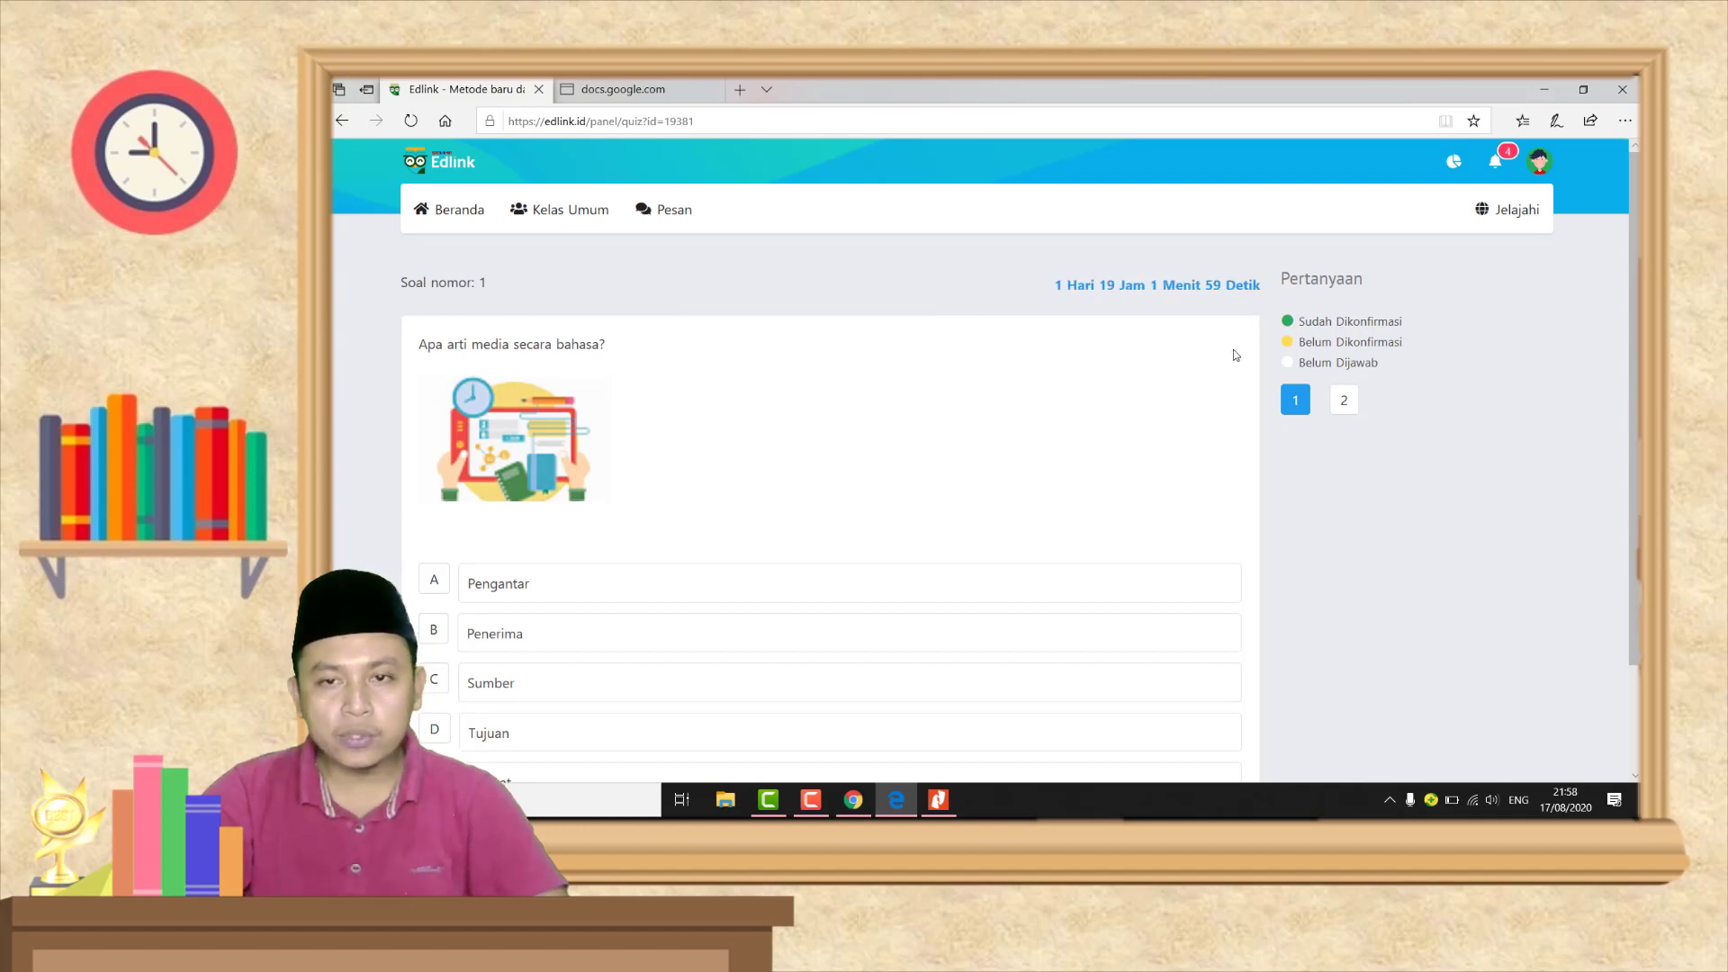
- Highlight the quiz countdown and question 1 text to point them out
{"action": "left_click_drag", "start_coordinate": [1056, 286], "coordinate": [1263, 284]}
{"action": "left_click", "coordinate": [1069, 311]}
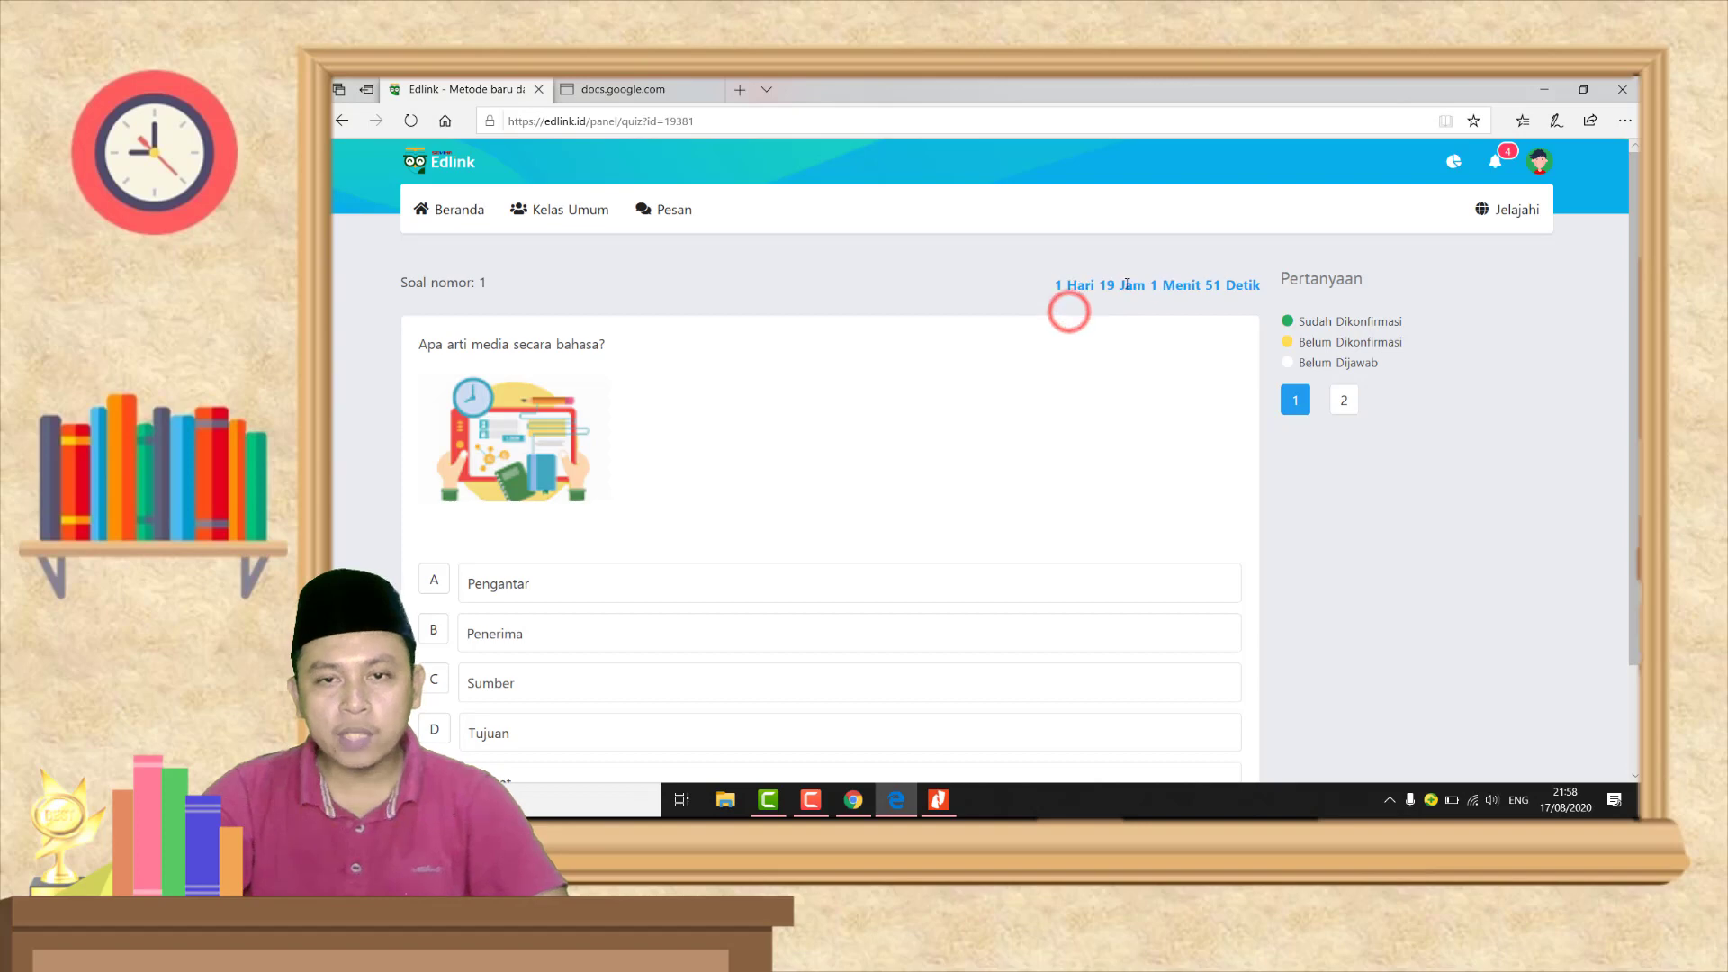
{"action": "mouse_move", "coordinate": [1266, 288]}
{"action": "left_mouse_down"}
{"action": "mouse_move", "coordinate": [1042, 304]}
{"action": "mouse_move", "coordinate": [1049, 284]}
{"action": "mouse_move", "coordinate": [1301, 284]}
{"action": "mouse_move", "coordinate": [1258, 292]}
{"action": "left_mouse_up"}
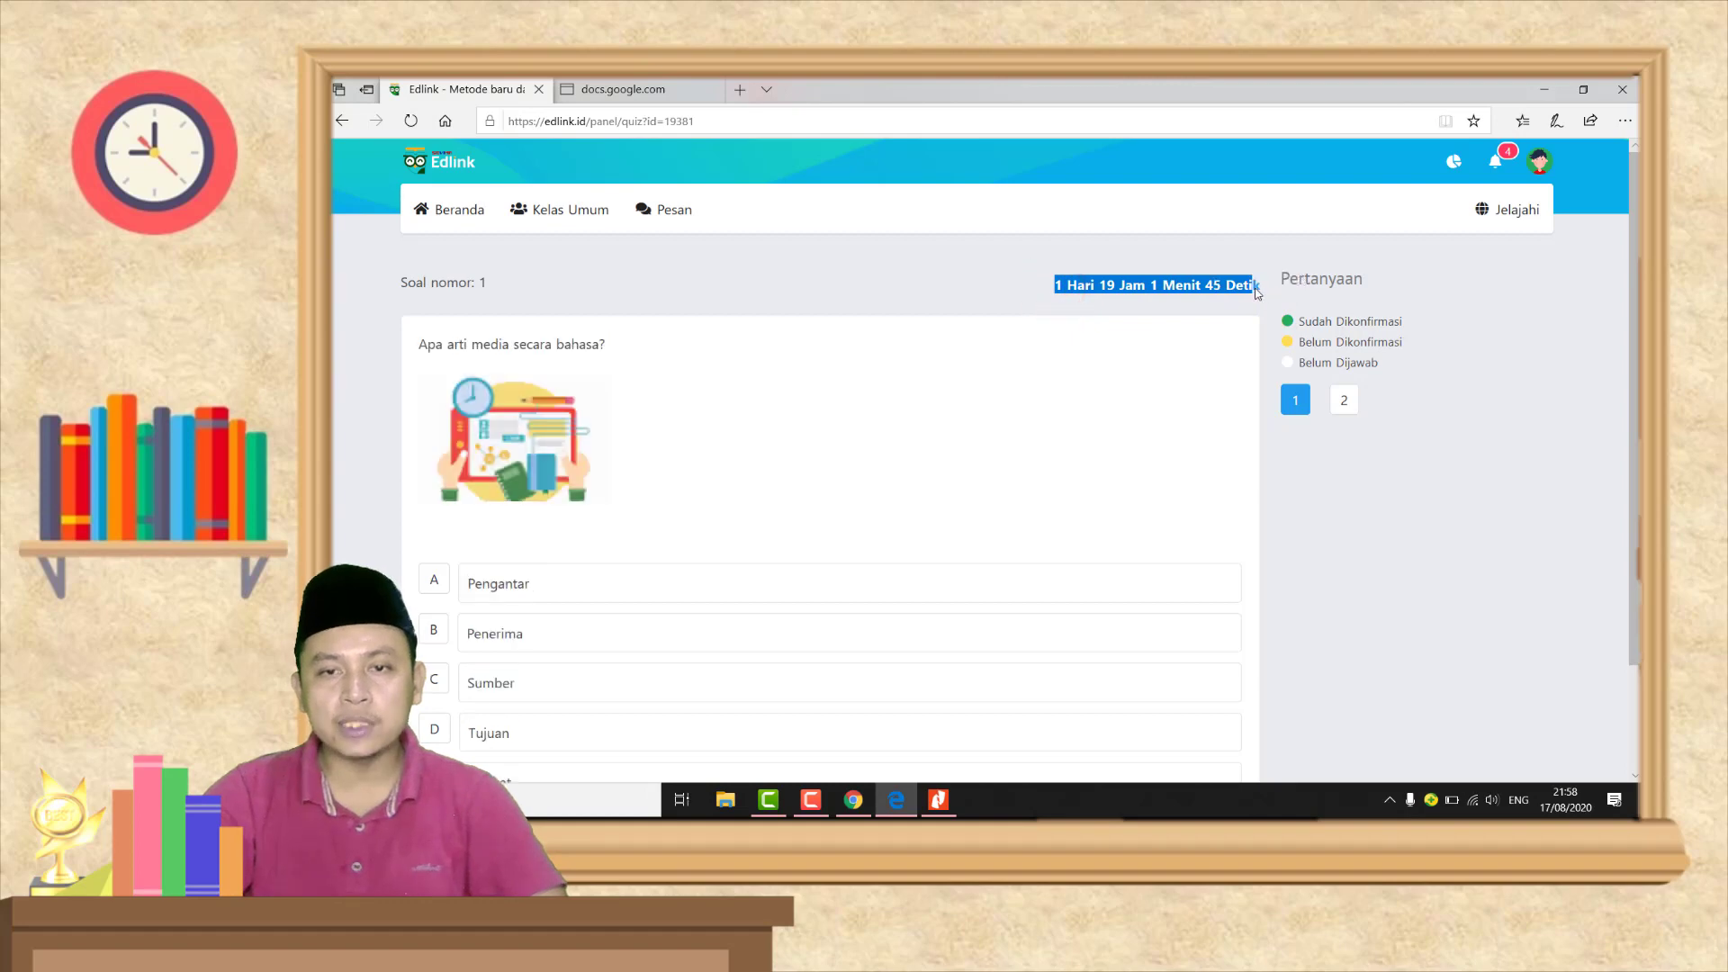
{"action": "left_click", "coordinate": [1098, 362]}
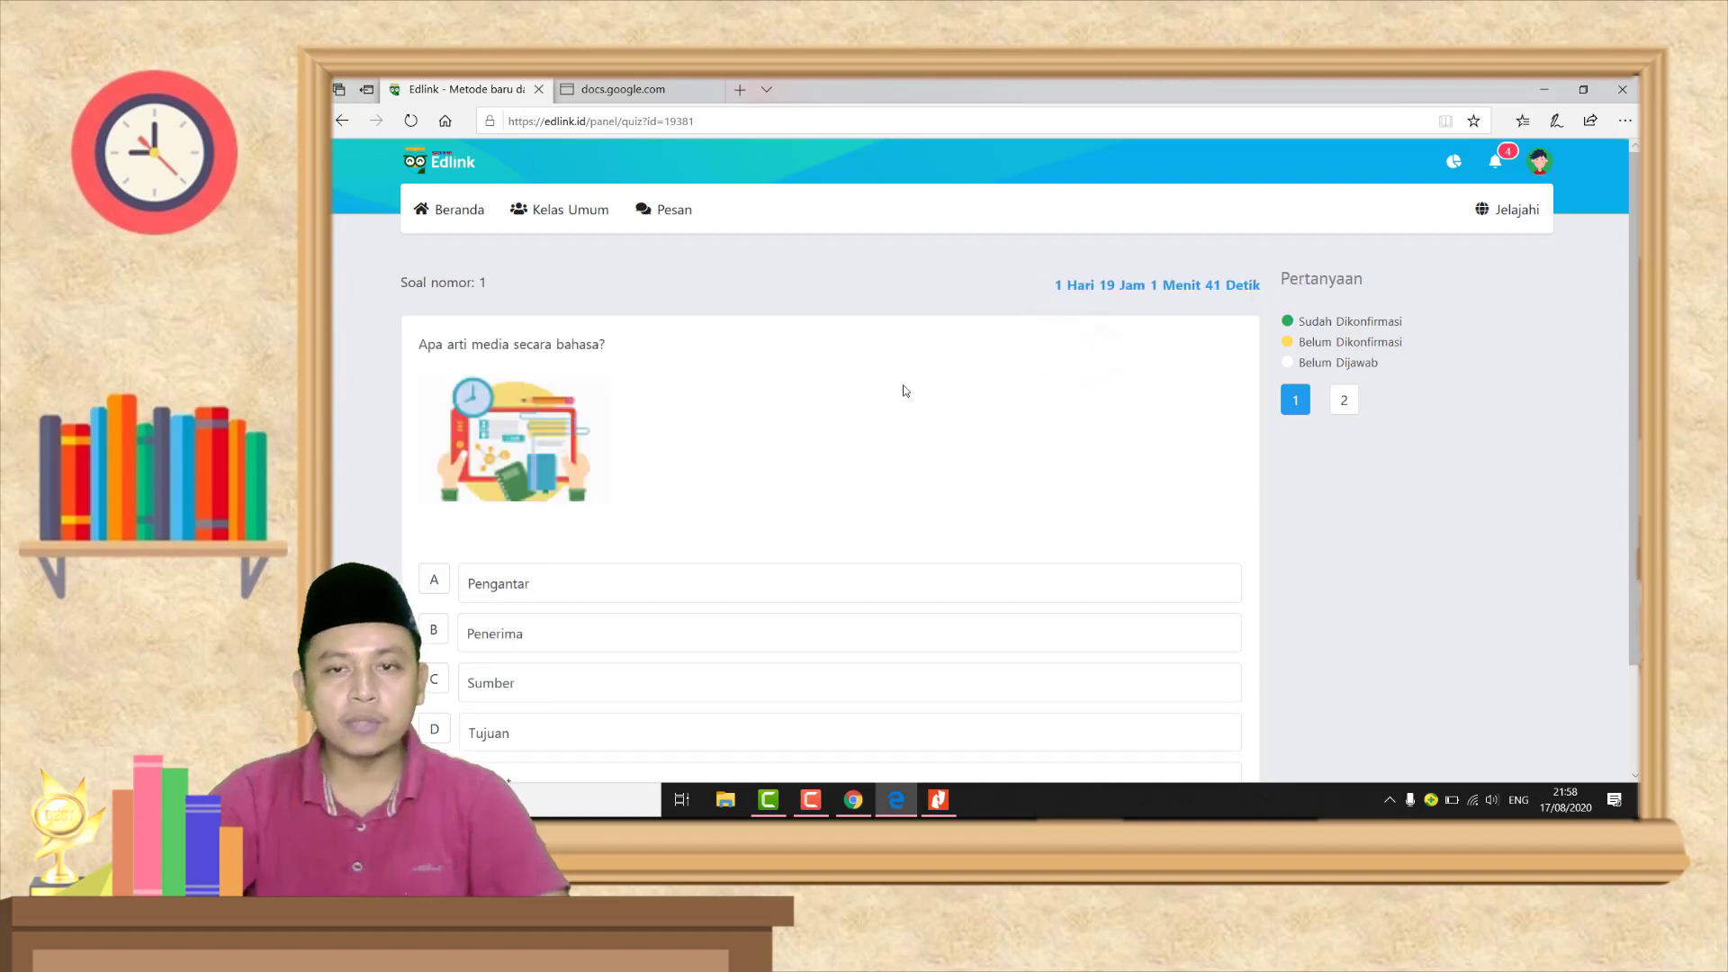
{"action": "left_click_drag", "start_coordinate": [1042, 282], "coordinate": [1158, 332]}
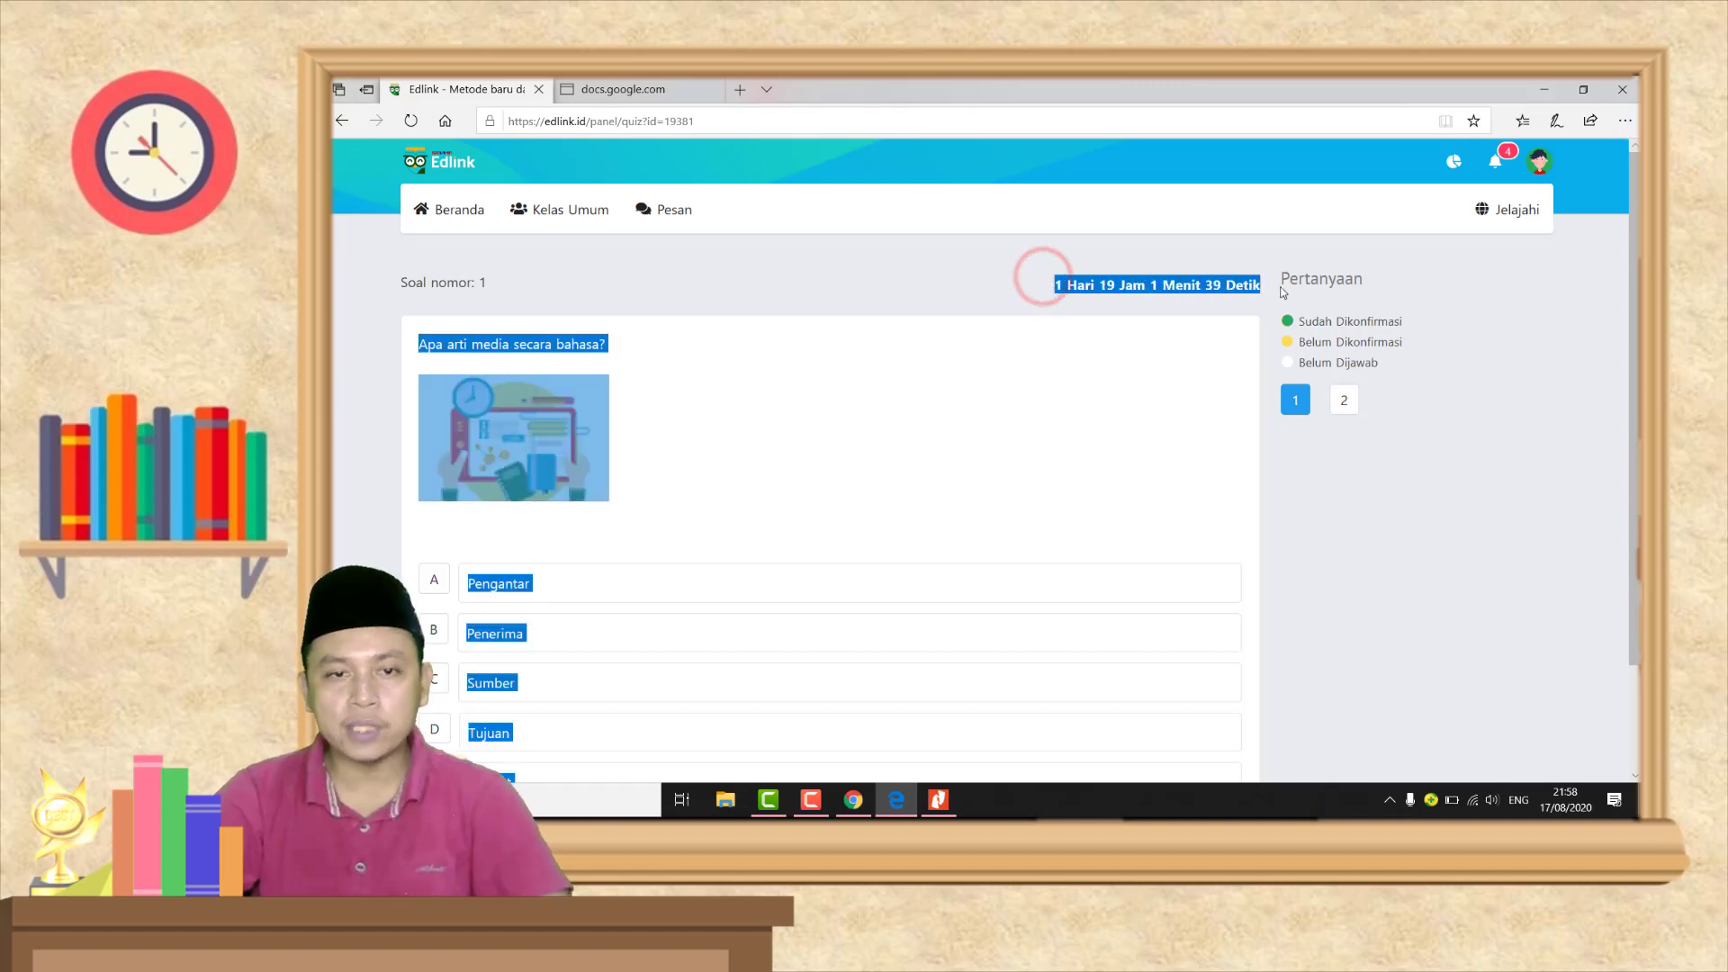
{"action": "left_click", "coordinate": [1159, 327]}
- Choose Pengantar (option A) as the answer to question 1
{"action": "scroll", "coordinate": [591, 563], "scroll_direction": "down", "scroll_amount": 1}
{"action": "scroll", "coordinate": [536, 571], "scroll_direction": "up", "scroll_amount": 1}
{"action": "left_click", "coordinate": [486, 587]}
{"action": "scroll", "coordinate": [544, 595], "scroll_direction": "down", "scroll_amount": 2}
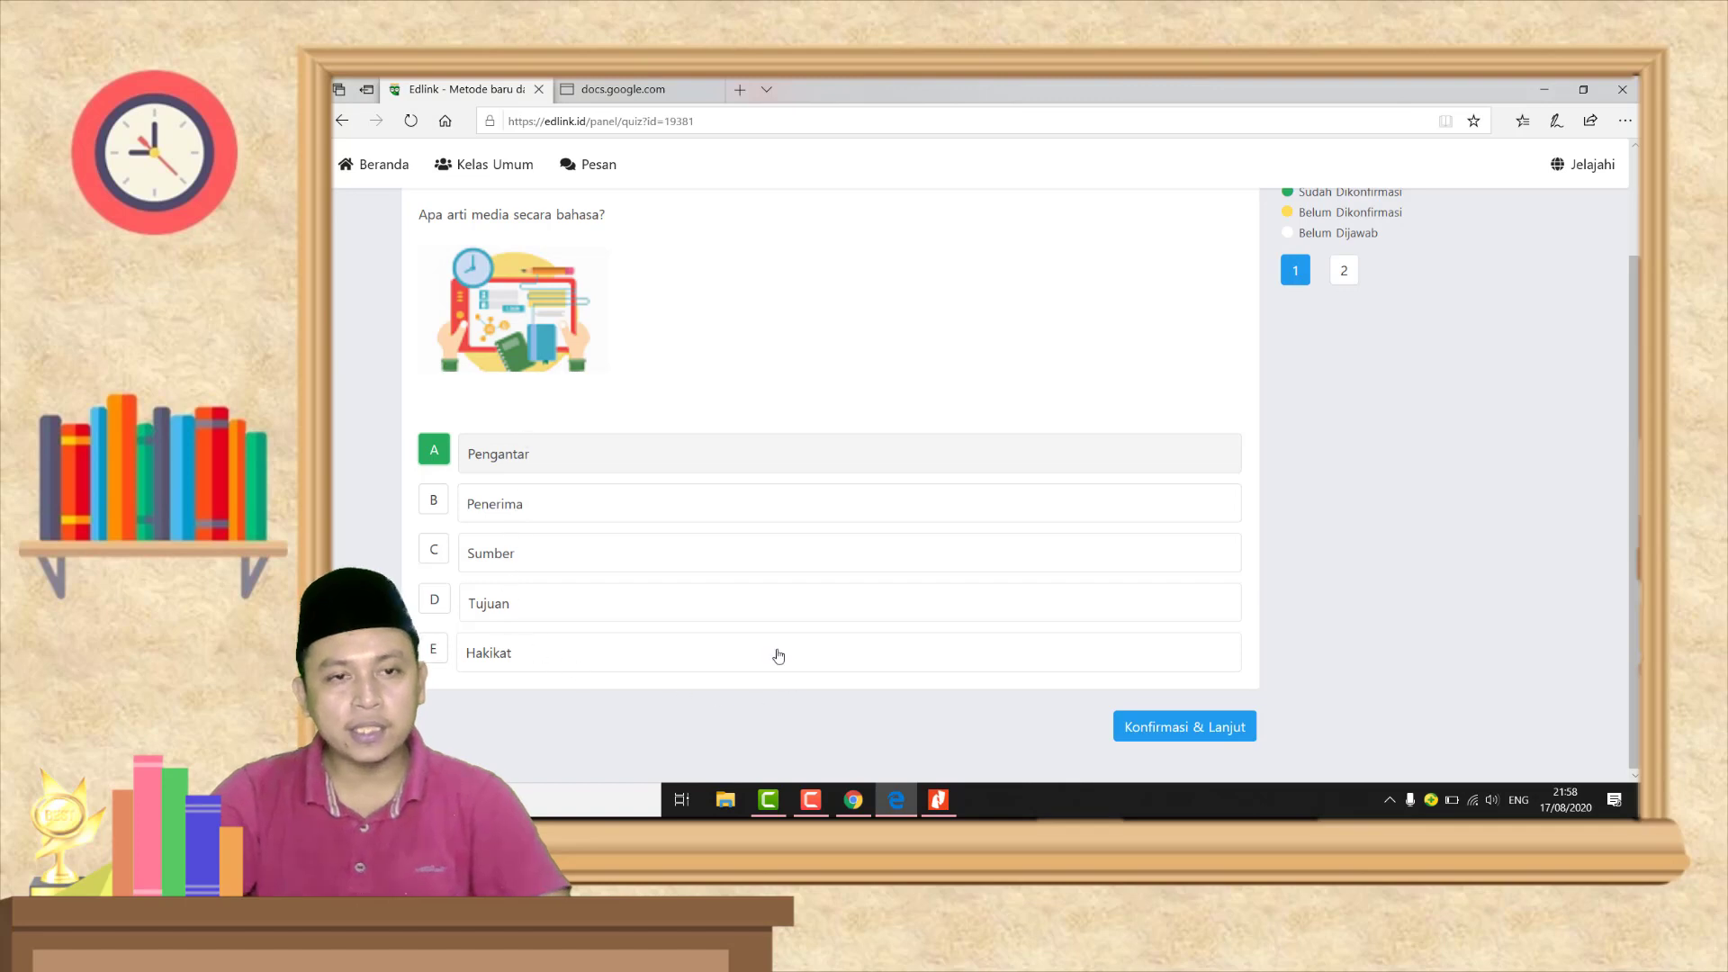
- Confirm Pengantar for question 1, answer Visual on question 2, and finish the quiz
{"action": "left_click", "coordinate": [1173, 738]}
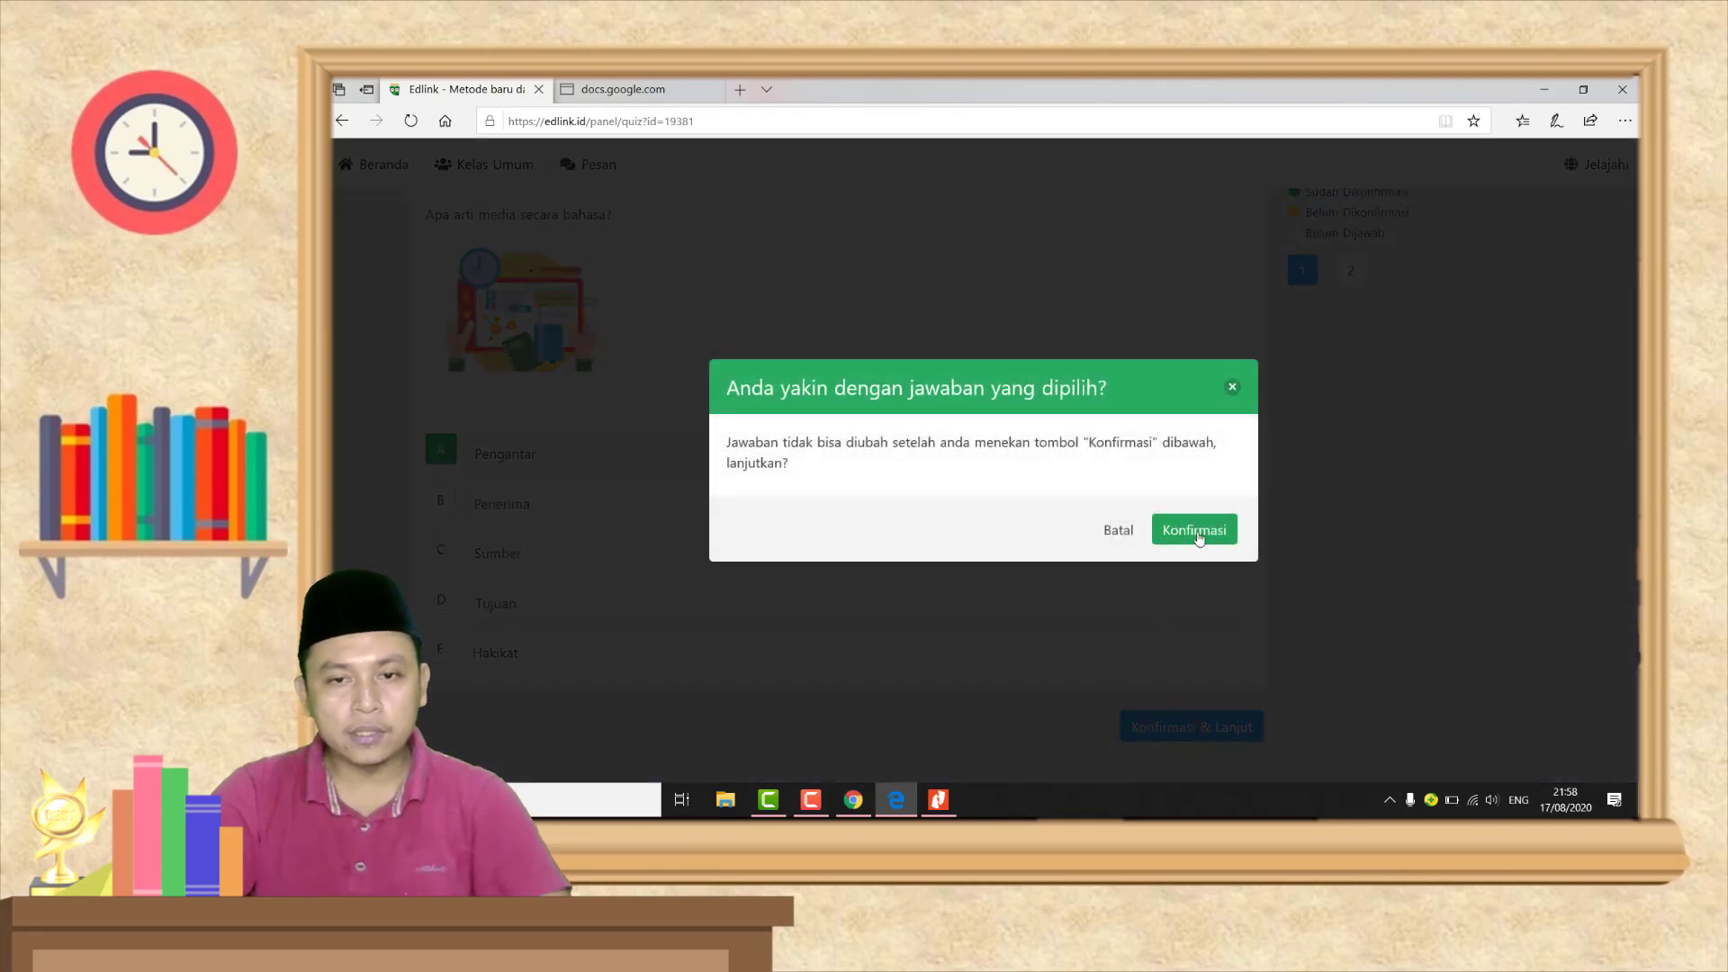
{"action": "left_click", "coordinate": [1197, 533]}
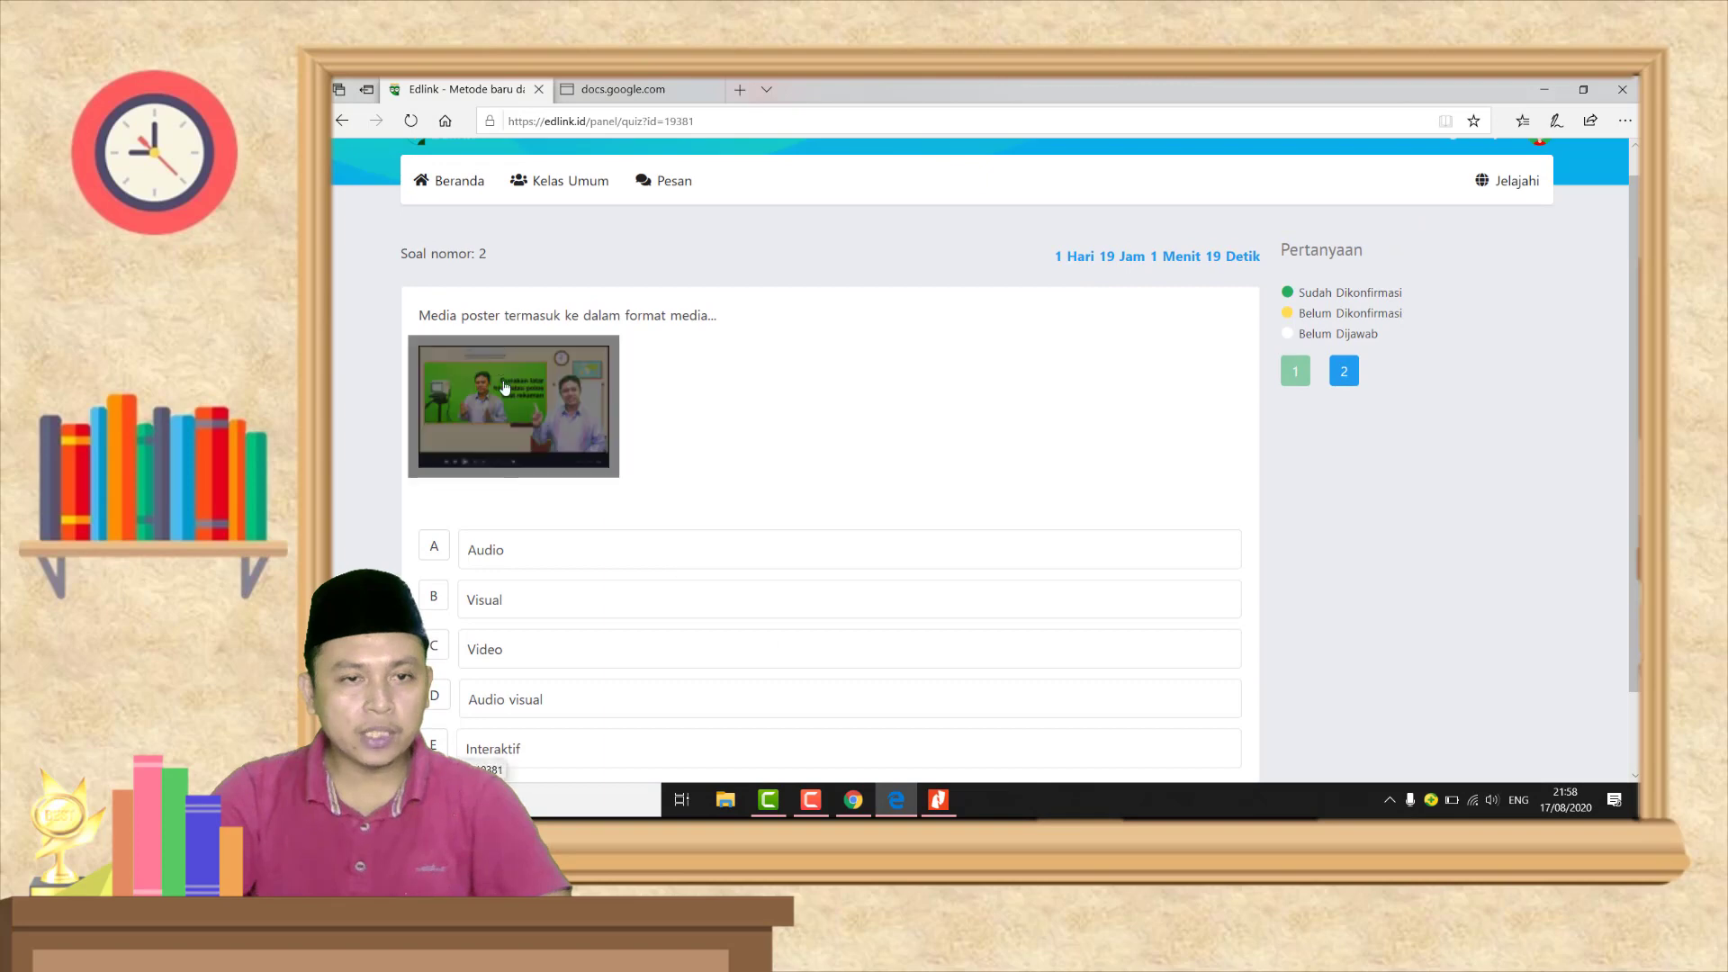
{"action": "scroll", "coordinate": [582, 577], "scroll_direction": "down", "scroll_amount": 1}
{"action": "left_click", "coordinate": [432, 506]}
{"action": "left_click", "coordinate": [1146, 728]}
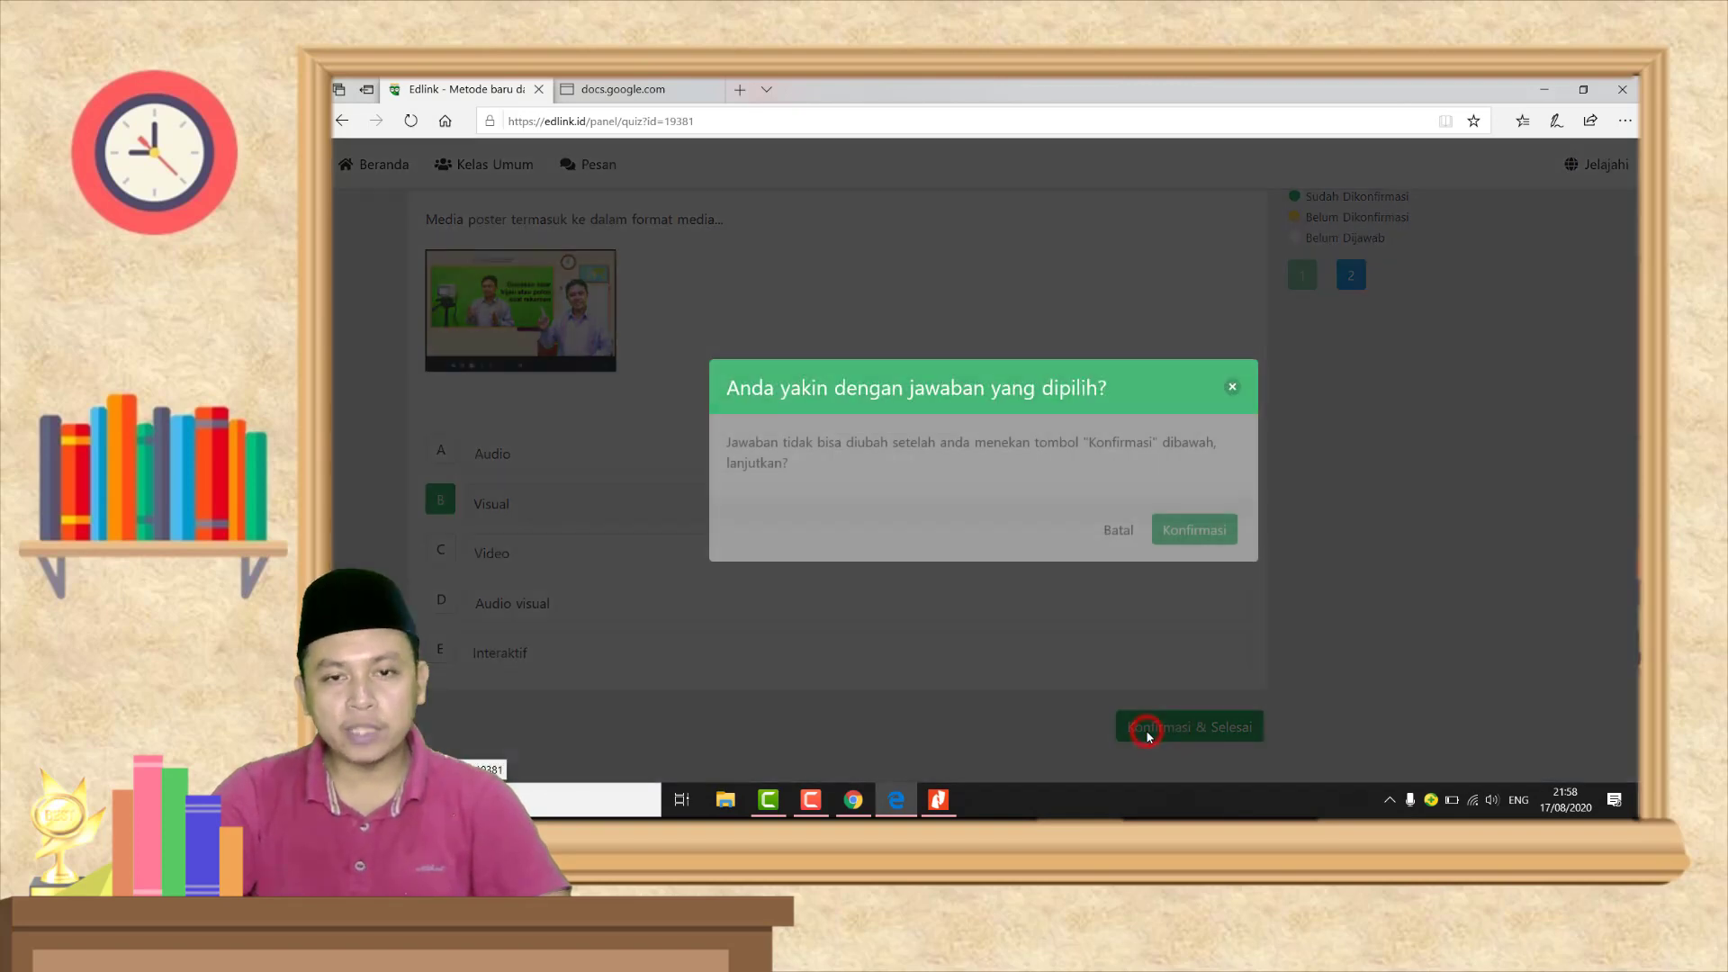
{"action": "left_click", "coordinate": [1184, 533]}
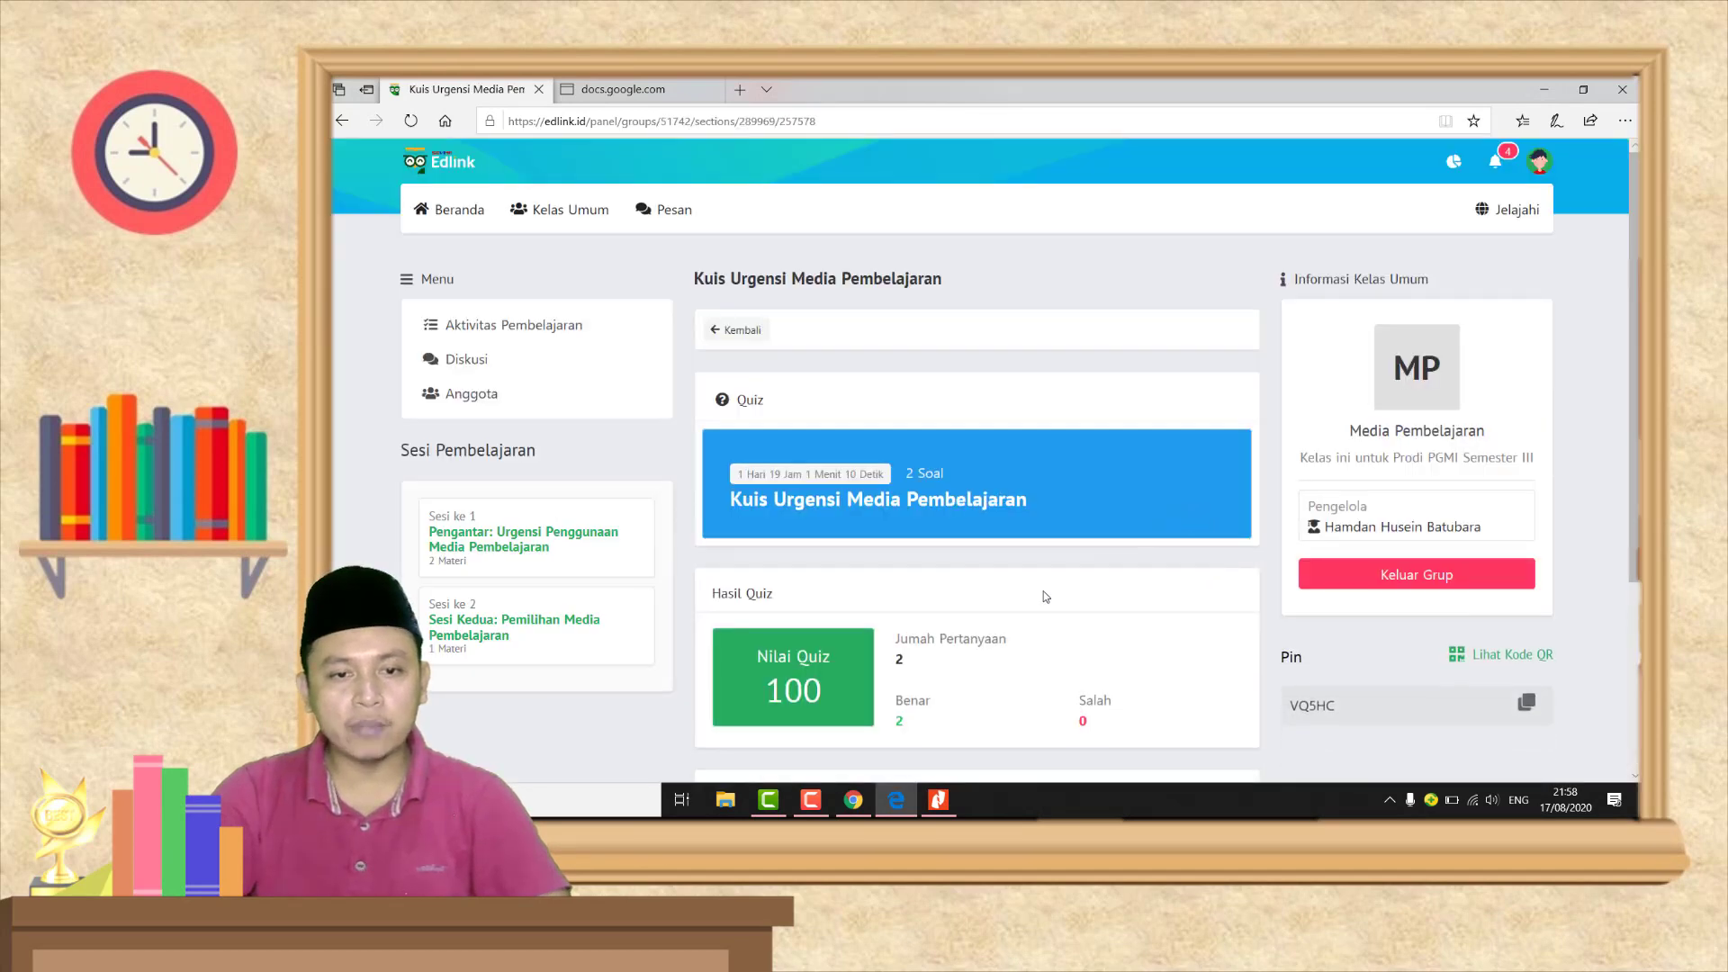
- Review the Nilai Quiz of 100 and the per-question points, then switch to the other Chrome window
{"action": "scroll", "coordinate": [940, 644], "scroll_direction": "down", "scroll_amount": 1}
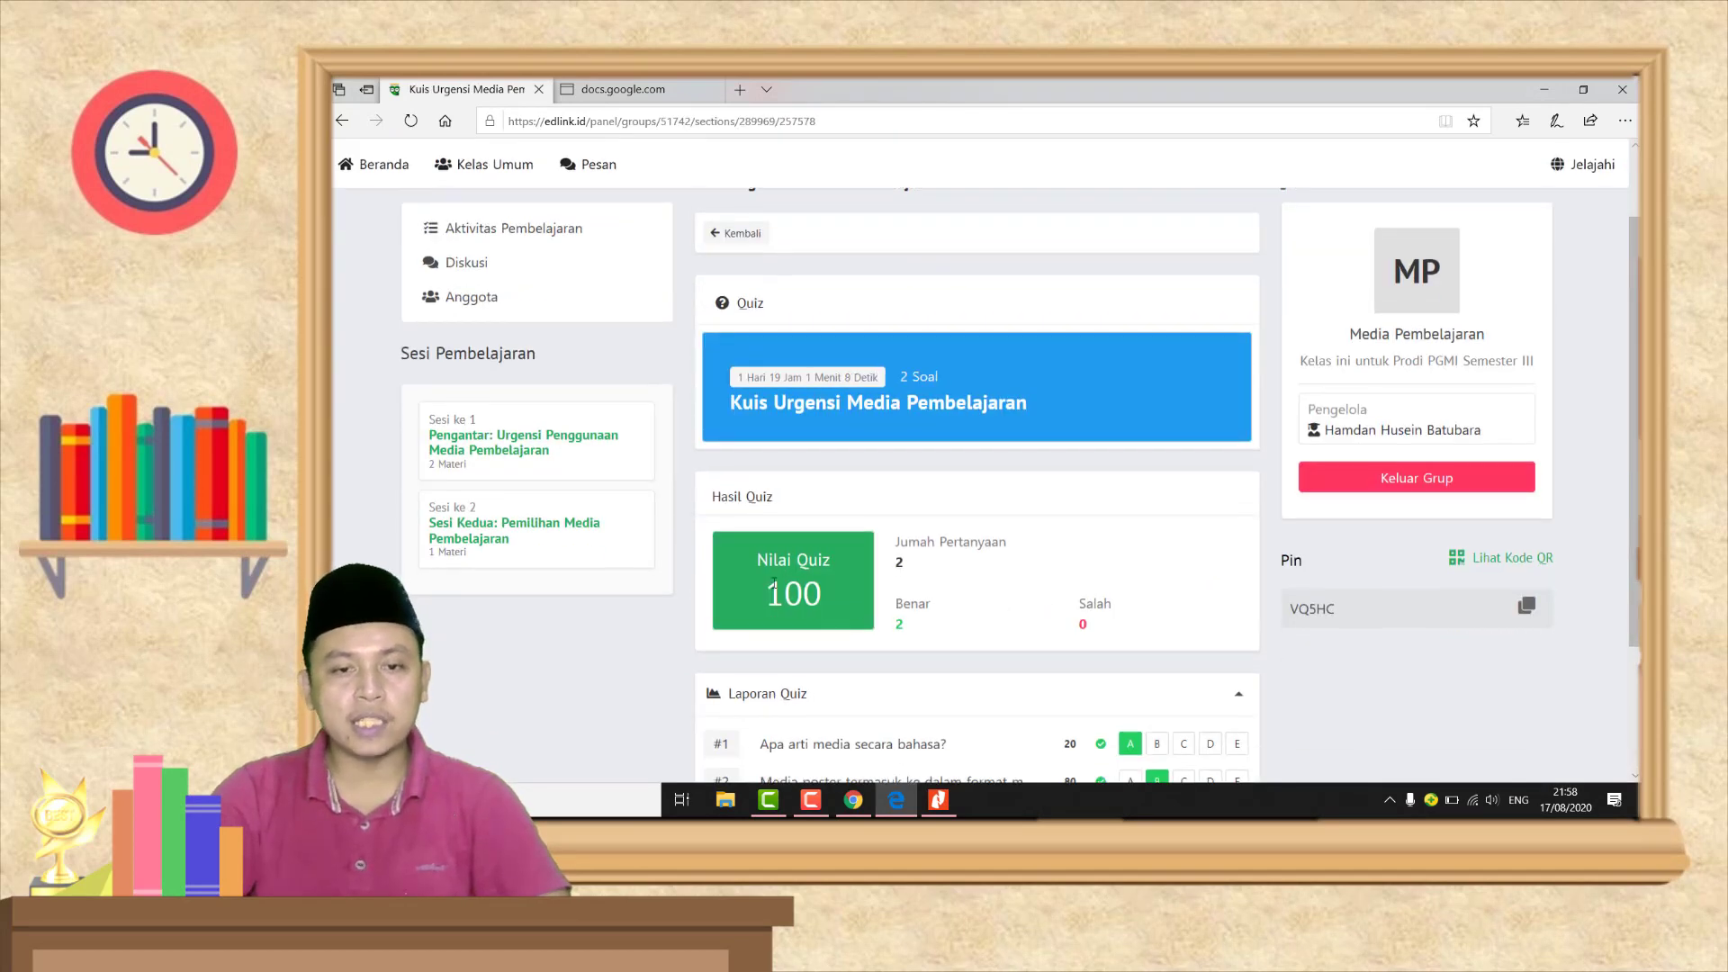
{"action": "left_click_drag", "start_coordinate": [764, 595], "coordinate": [828, 589]}
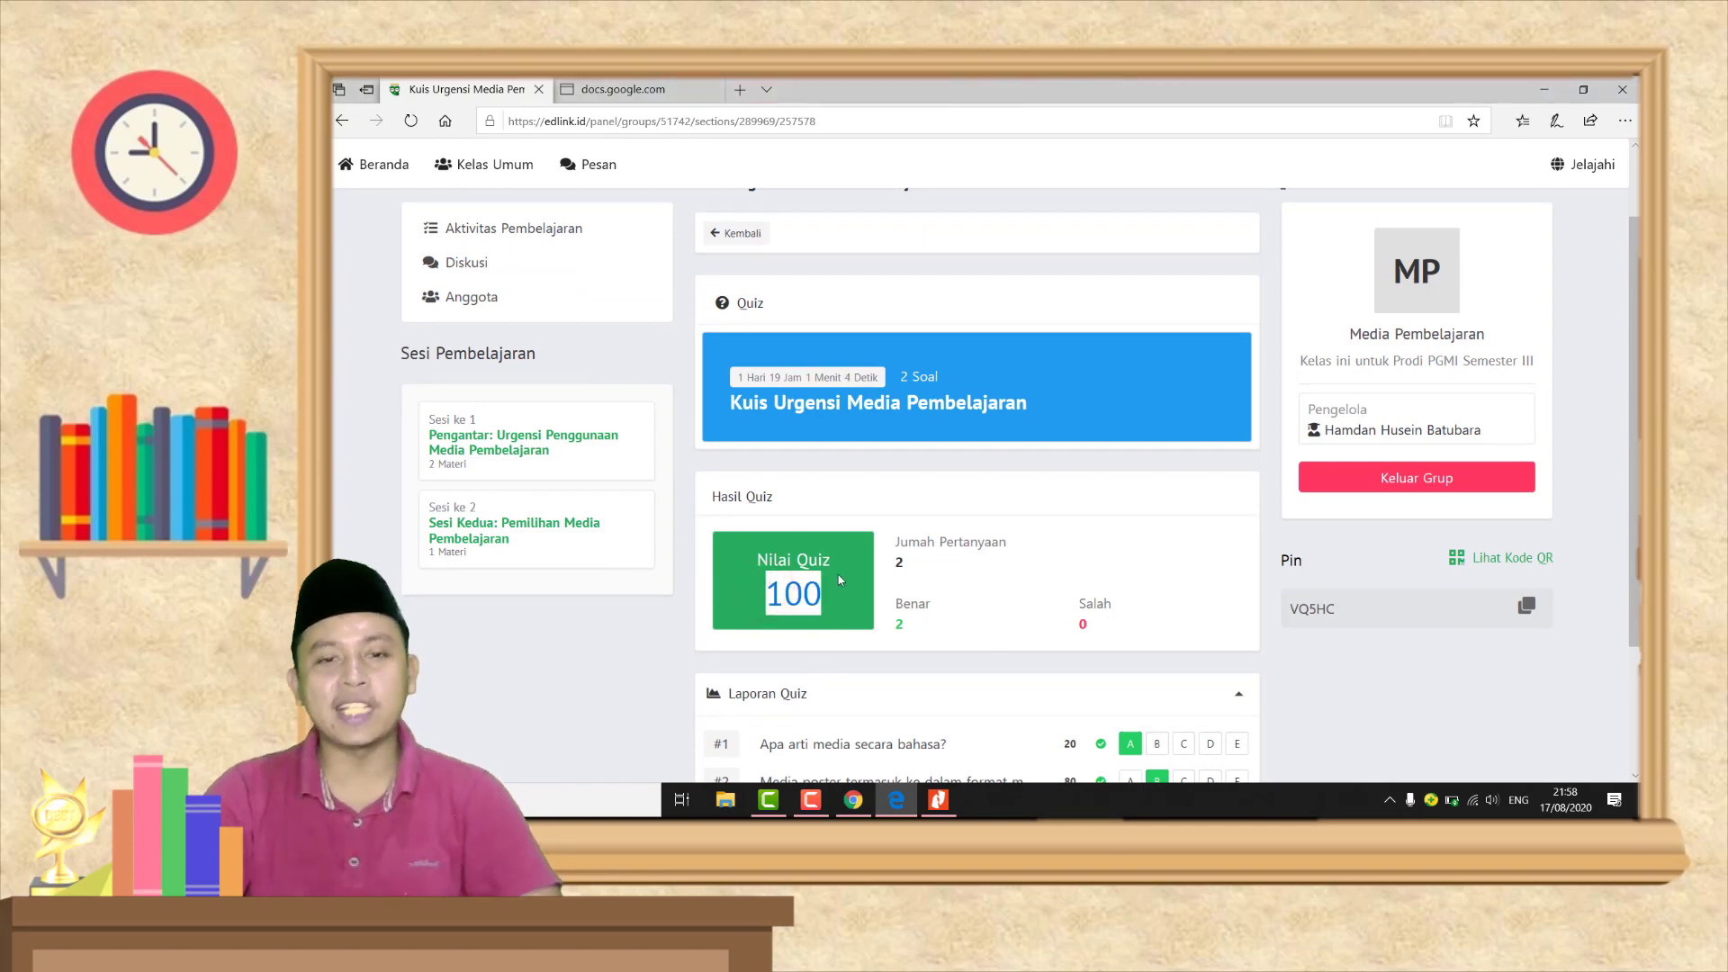
{"action": "left_click", "coordinate": [1000, 591]}
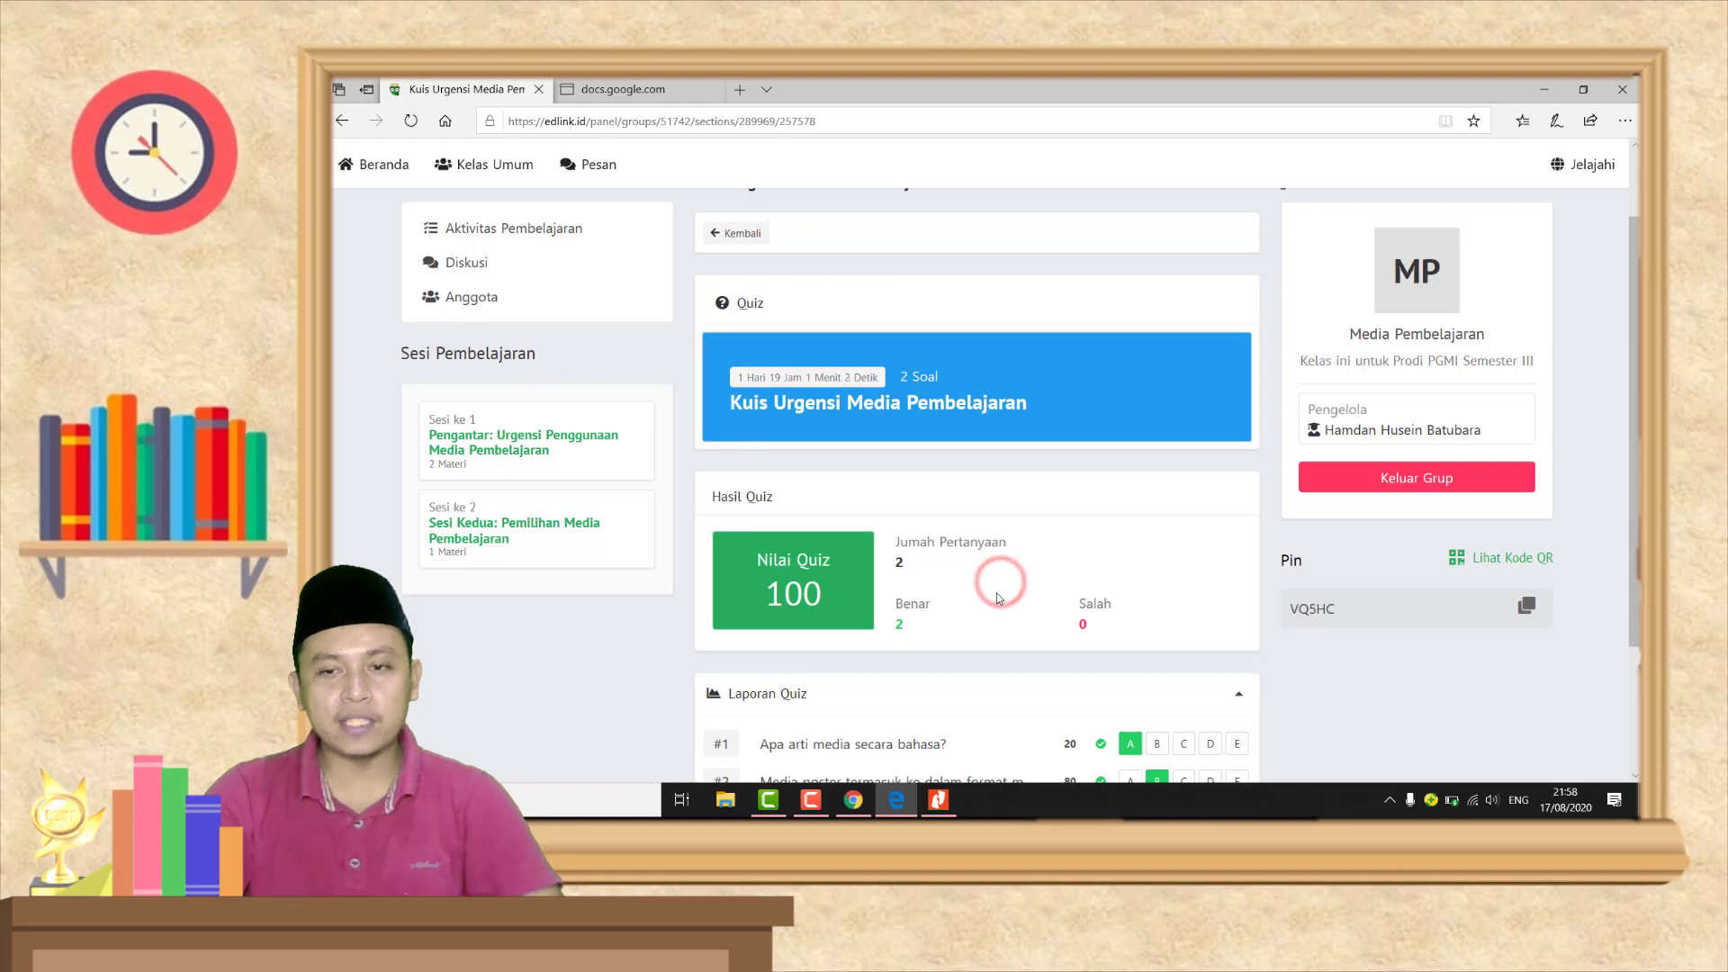
{"action": "scroll", "coordinate": [997, 596], "scroll_direction": "up", "scroll_amount": 1}
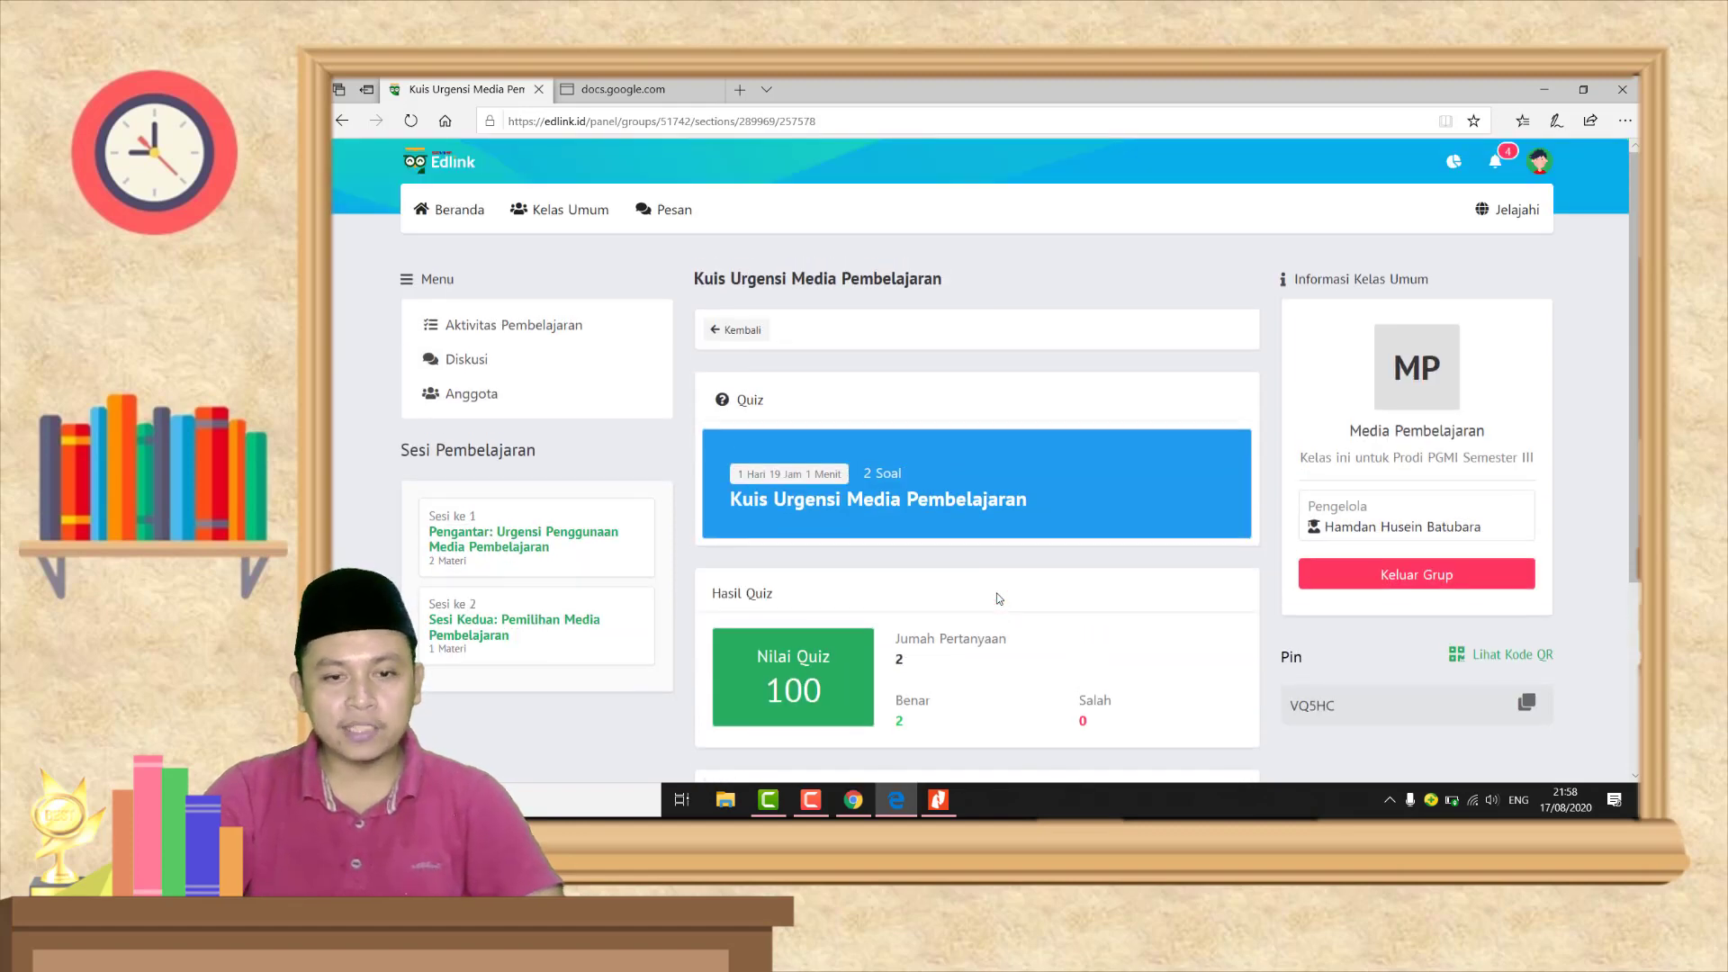
{"action": "scroll", "coordinate": [997, 598], "scroll_direction": "down", "scroll_amount": 3}
{"action": "scroll", "coordinate": [997, 598], "scroll_direction": "down", "scroll_amount": 1}
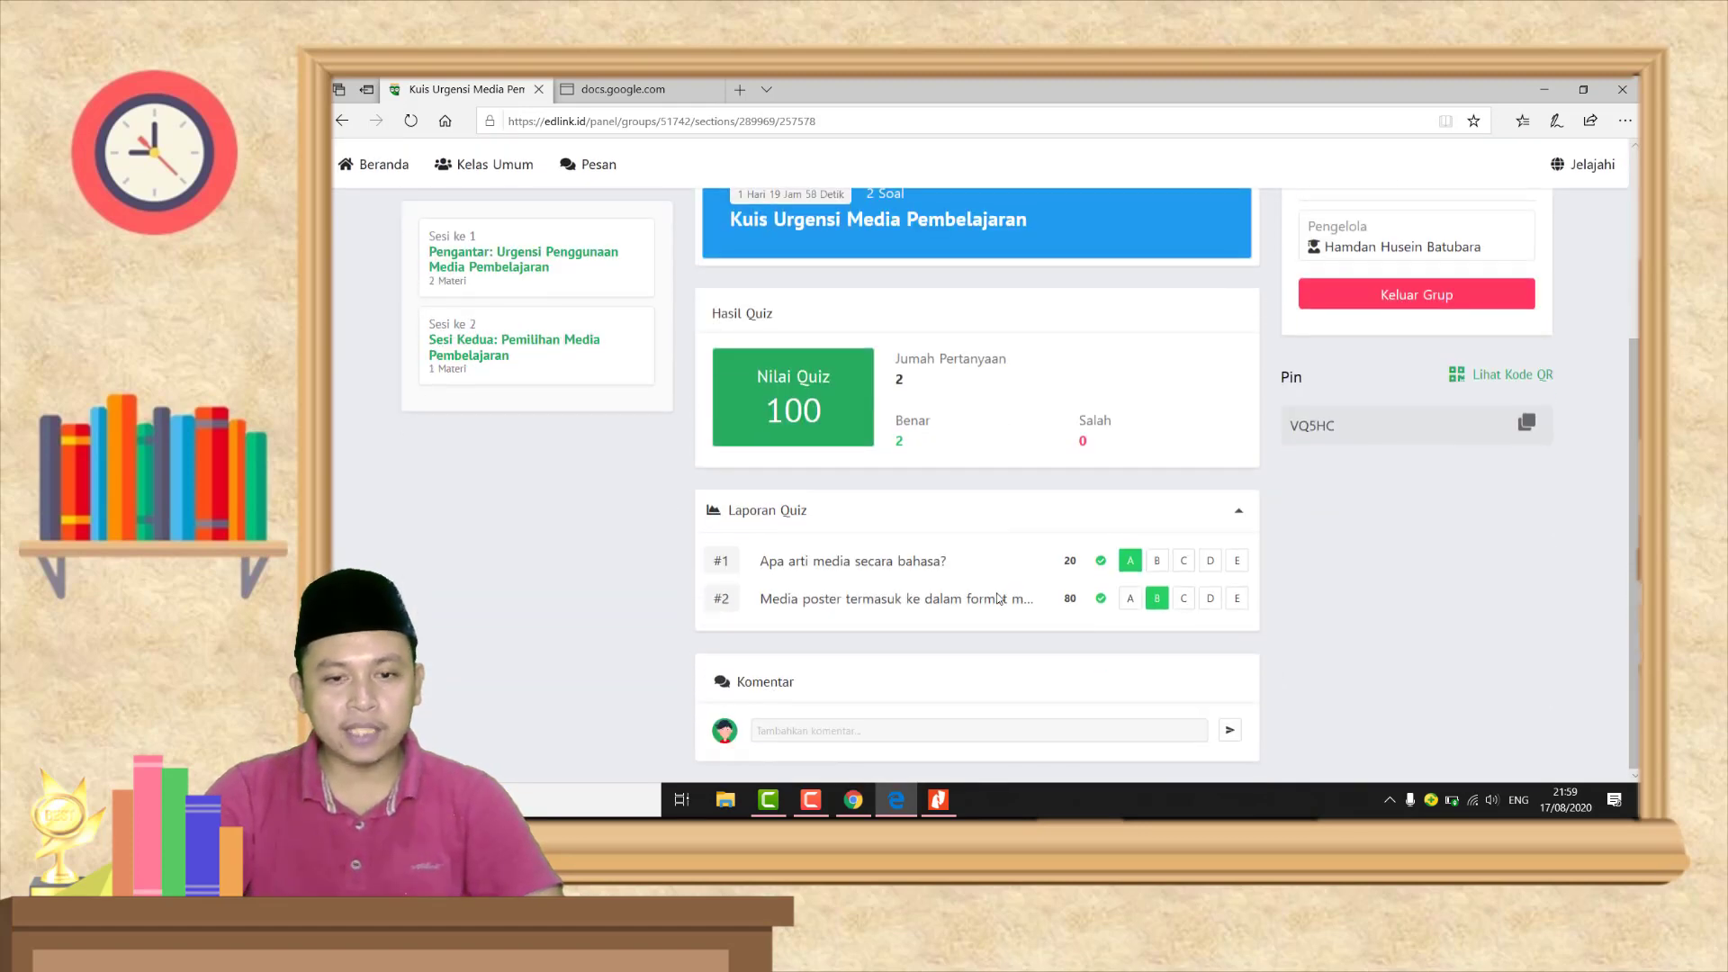
{"action": "scroll", "coordinate": [997, 598], "scroll_direction": "up", "scroll_amount": 3}
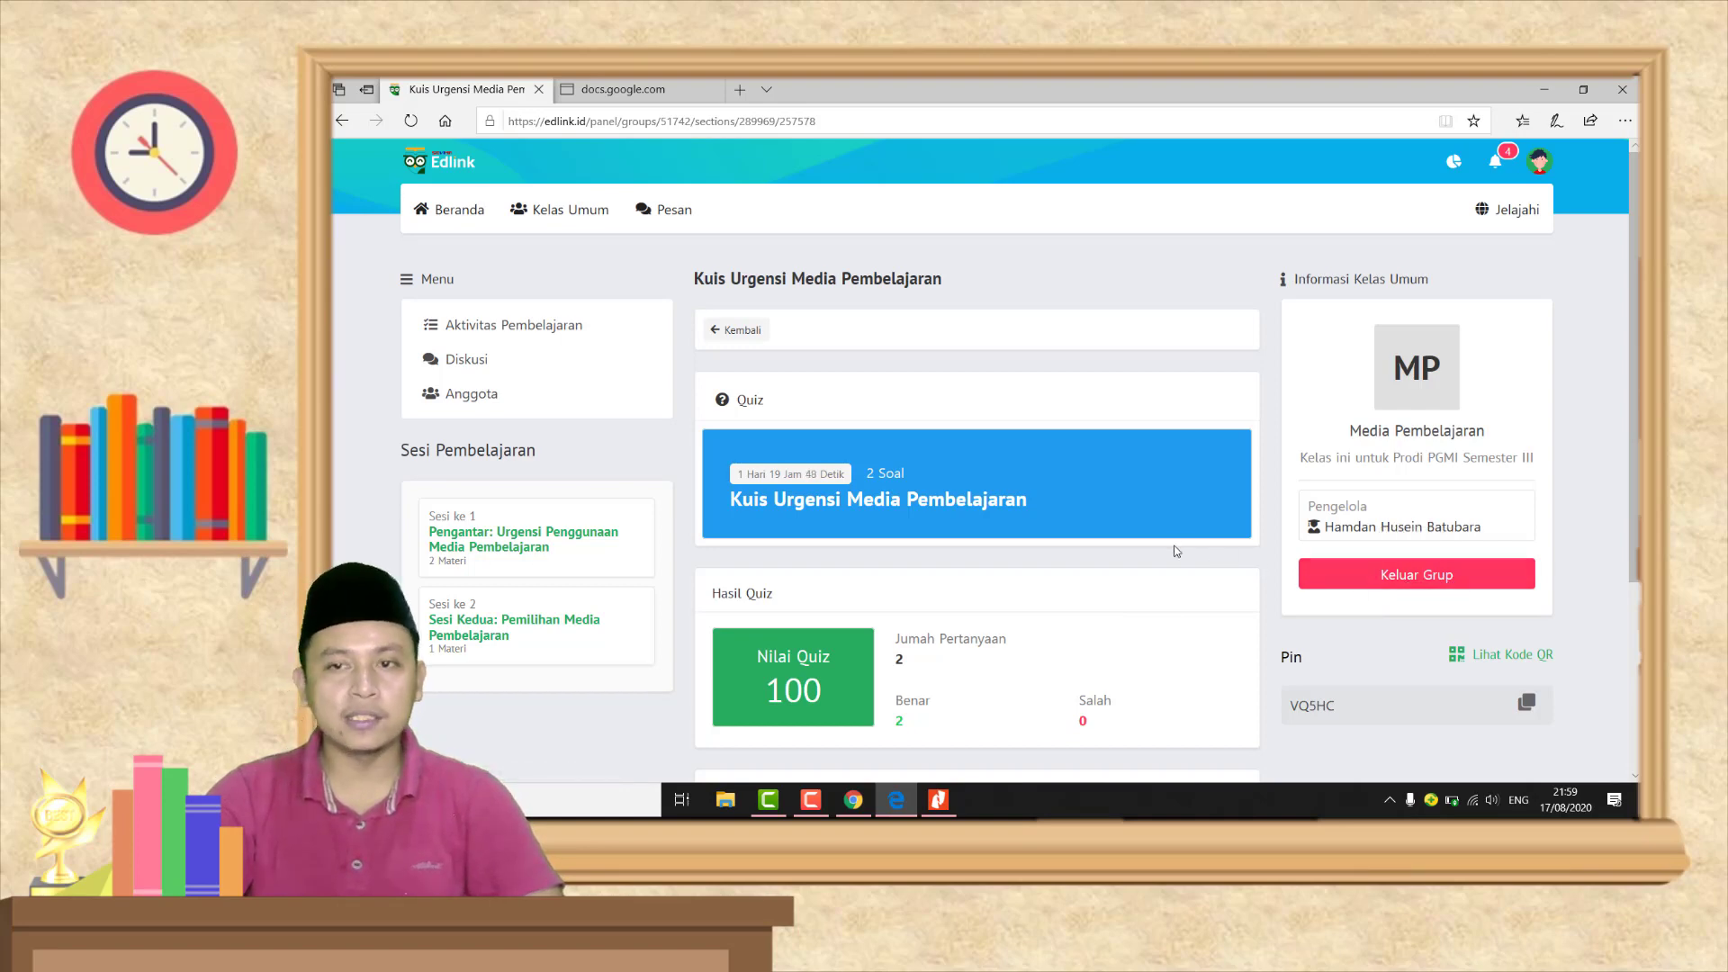
{"action": "left_click", "coordinate": [855, 801]}
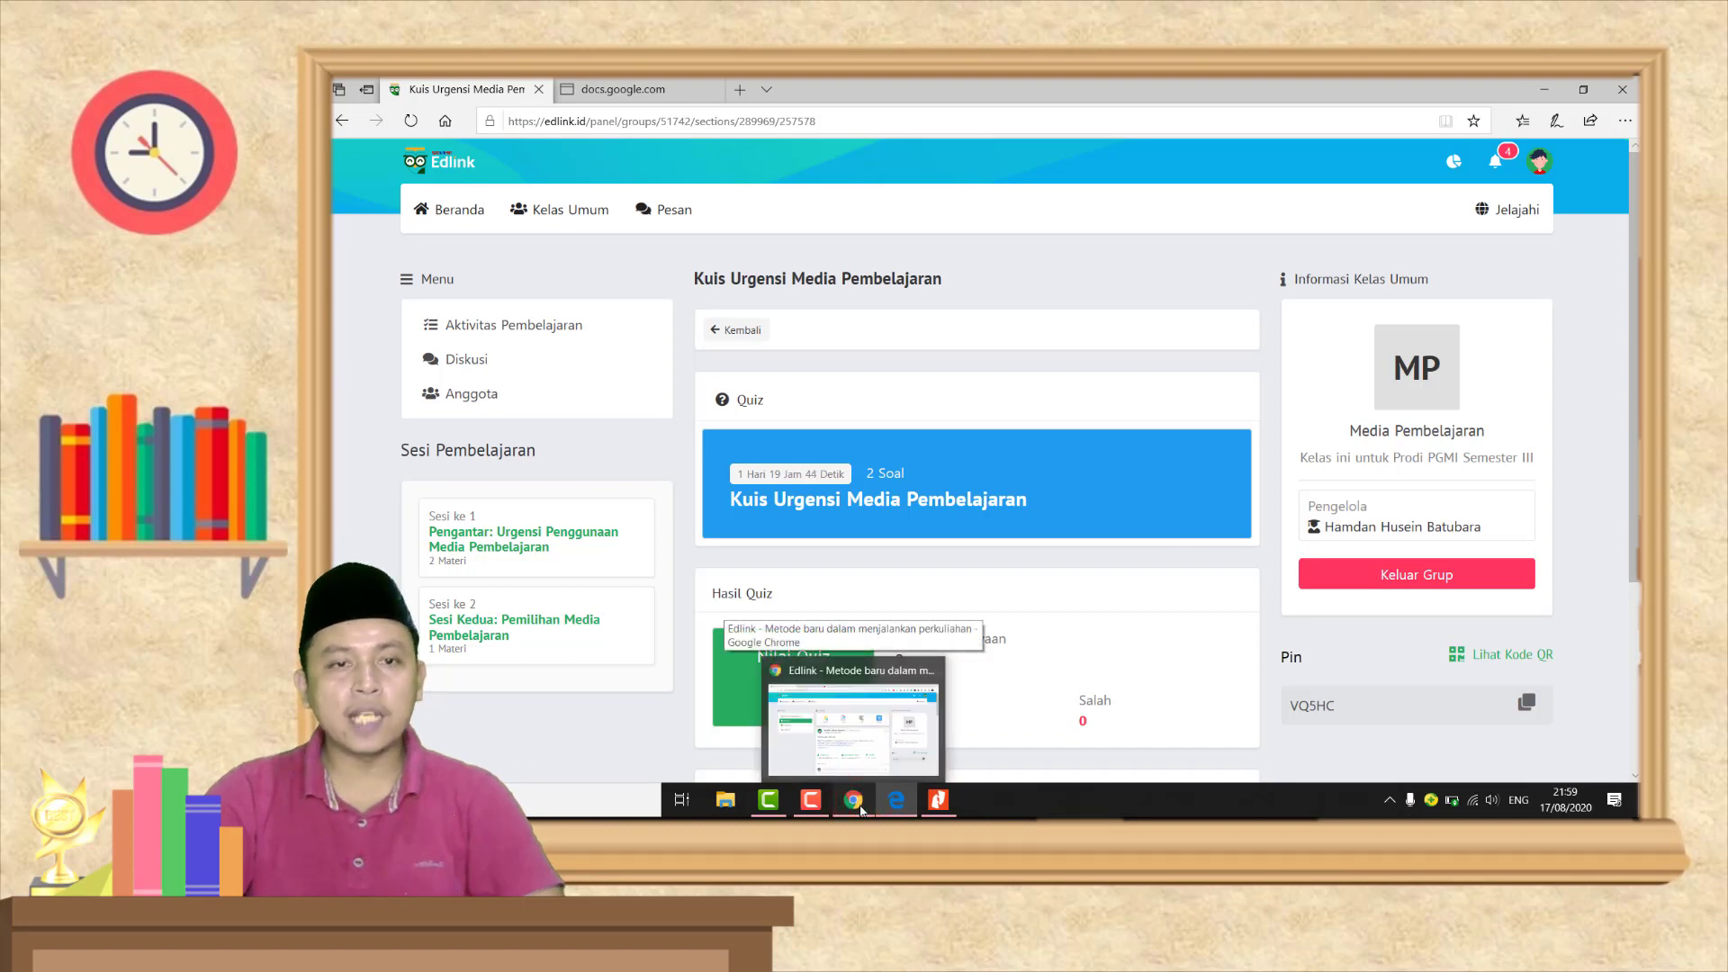
{"action": "left_click", "coordinate": [862, 809]}
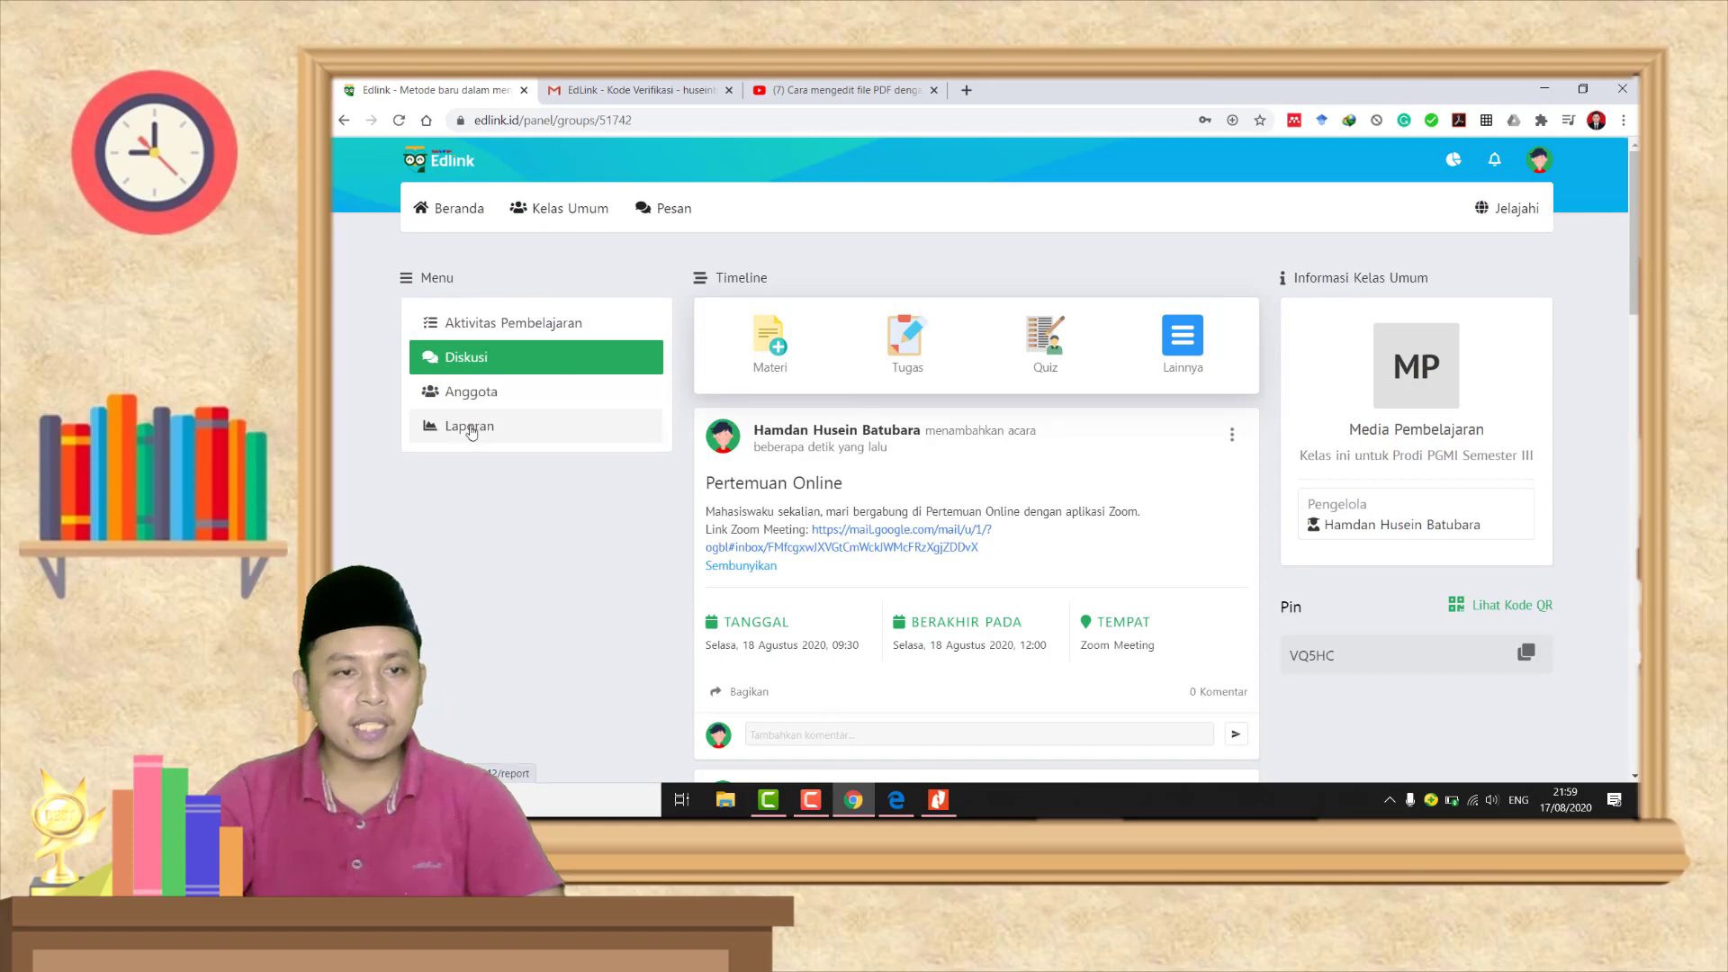
- Check the Anggota member and Permintaan Tertunda lists, then open the Laporan activity report
{"action": "left_click", "coordinate": [461, 394]}
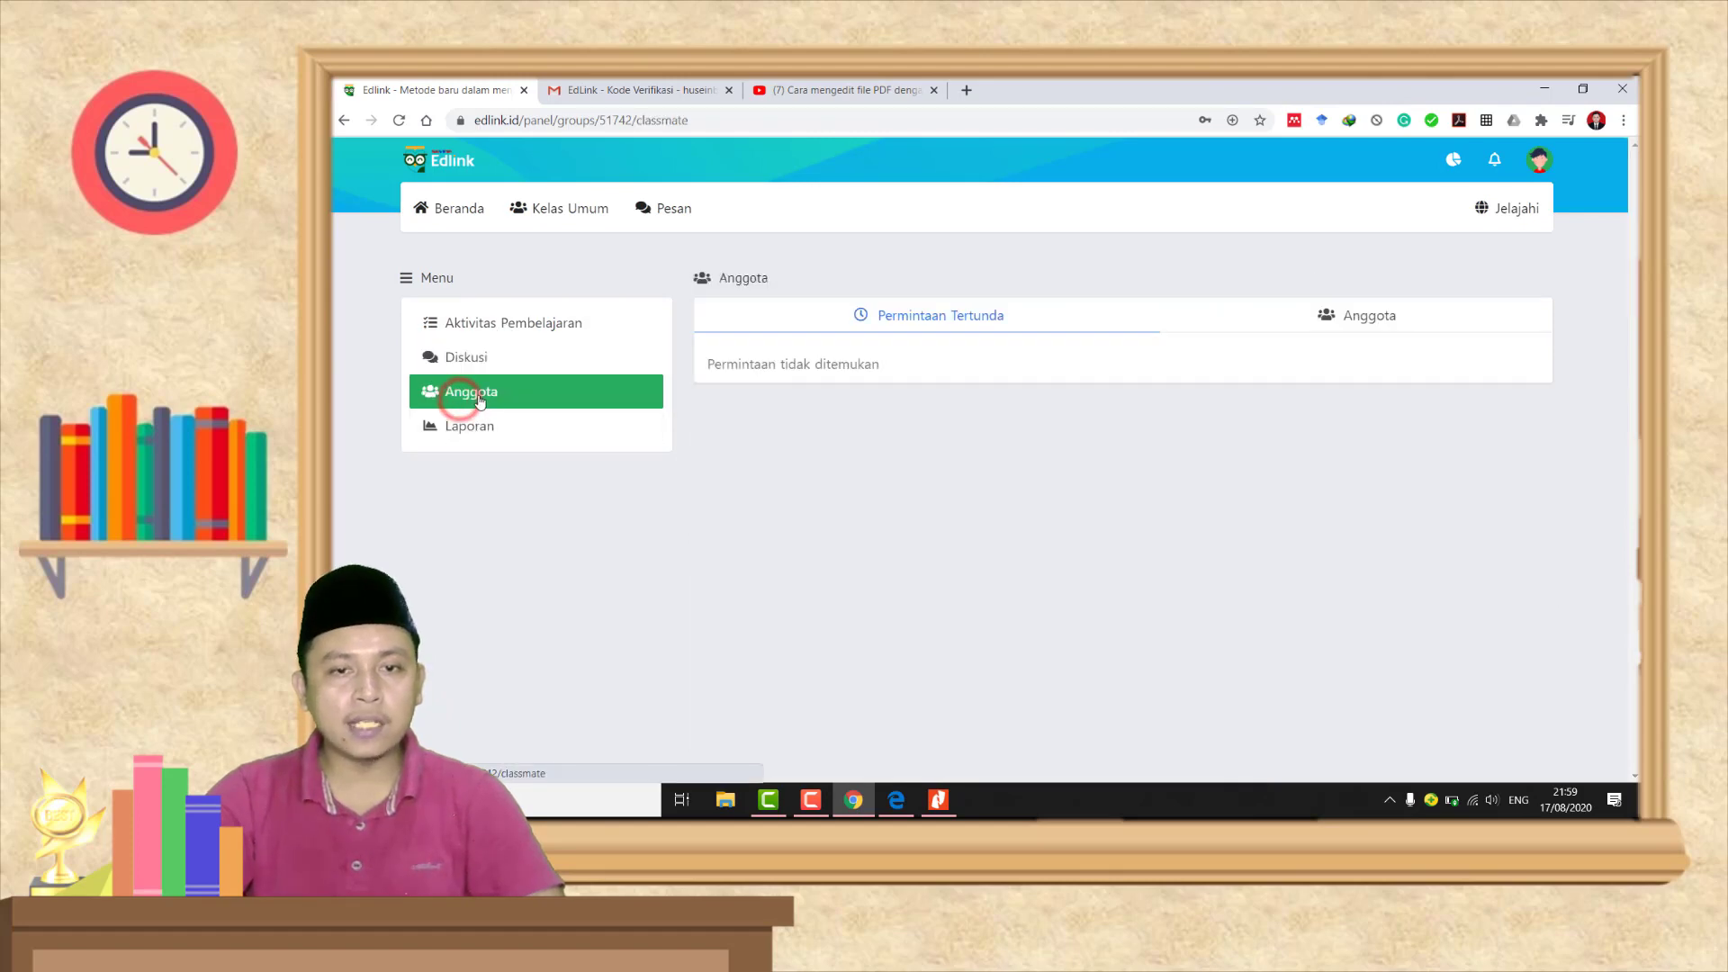
{"action": "left_click", "coordinate": [1368, 319]}
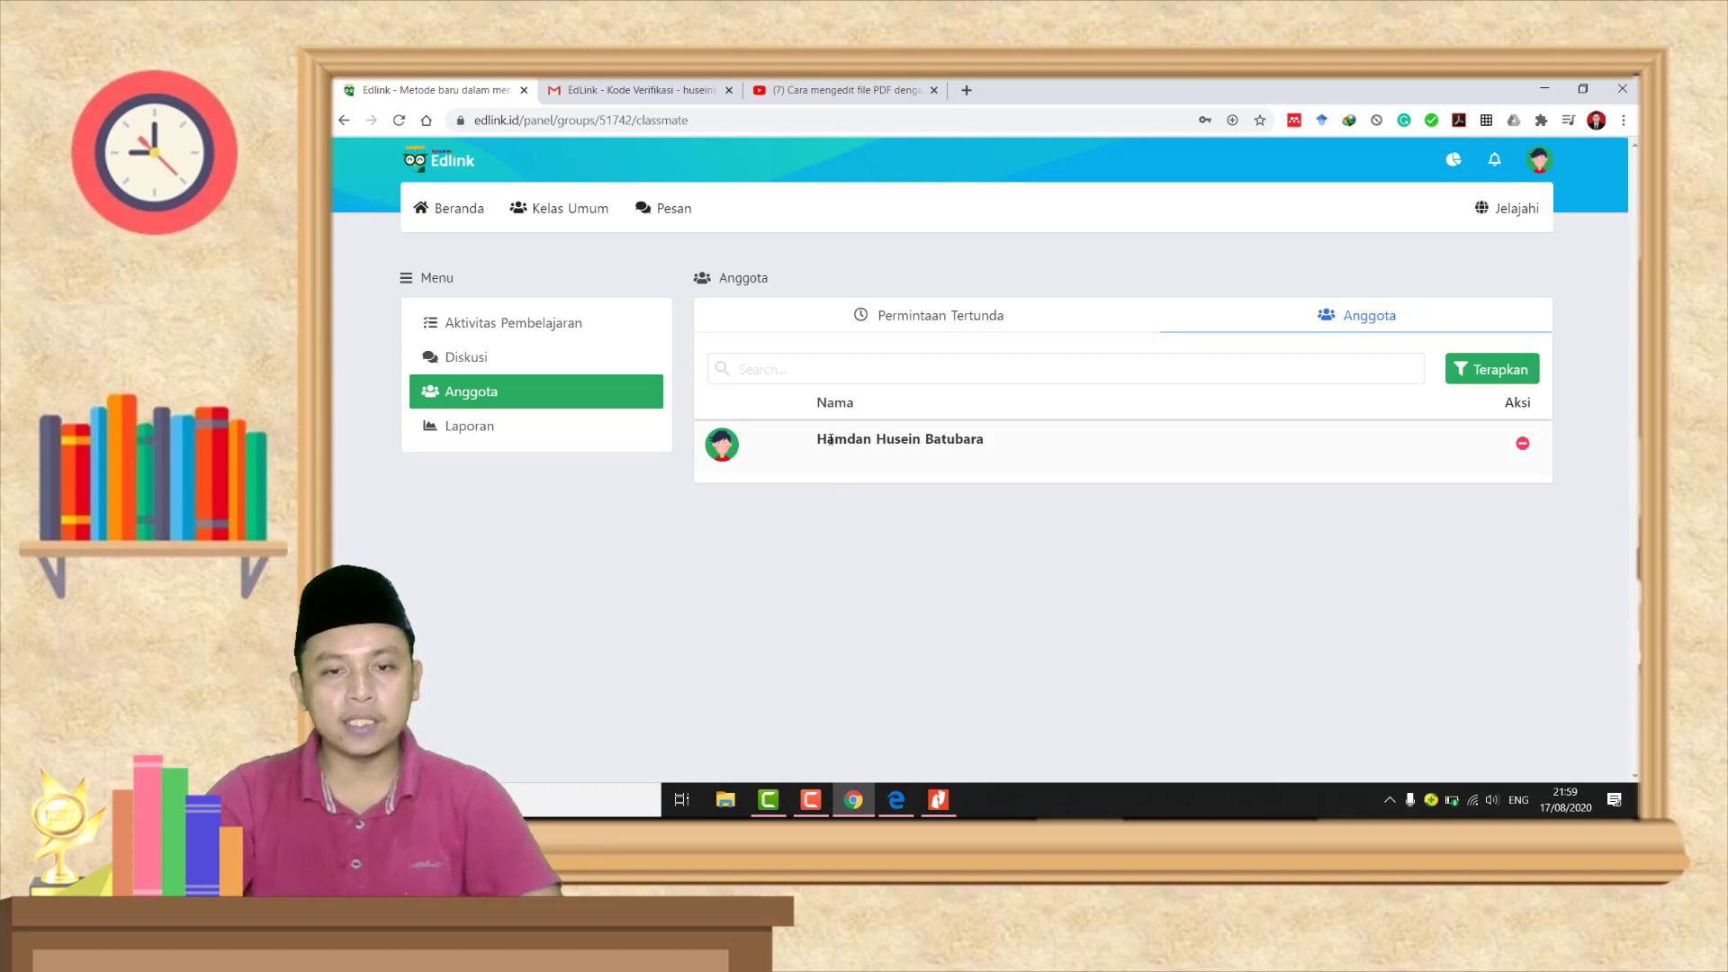
{"action": "left_click", "coordinate": [828, 675]}
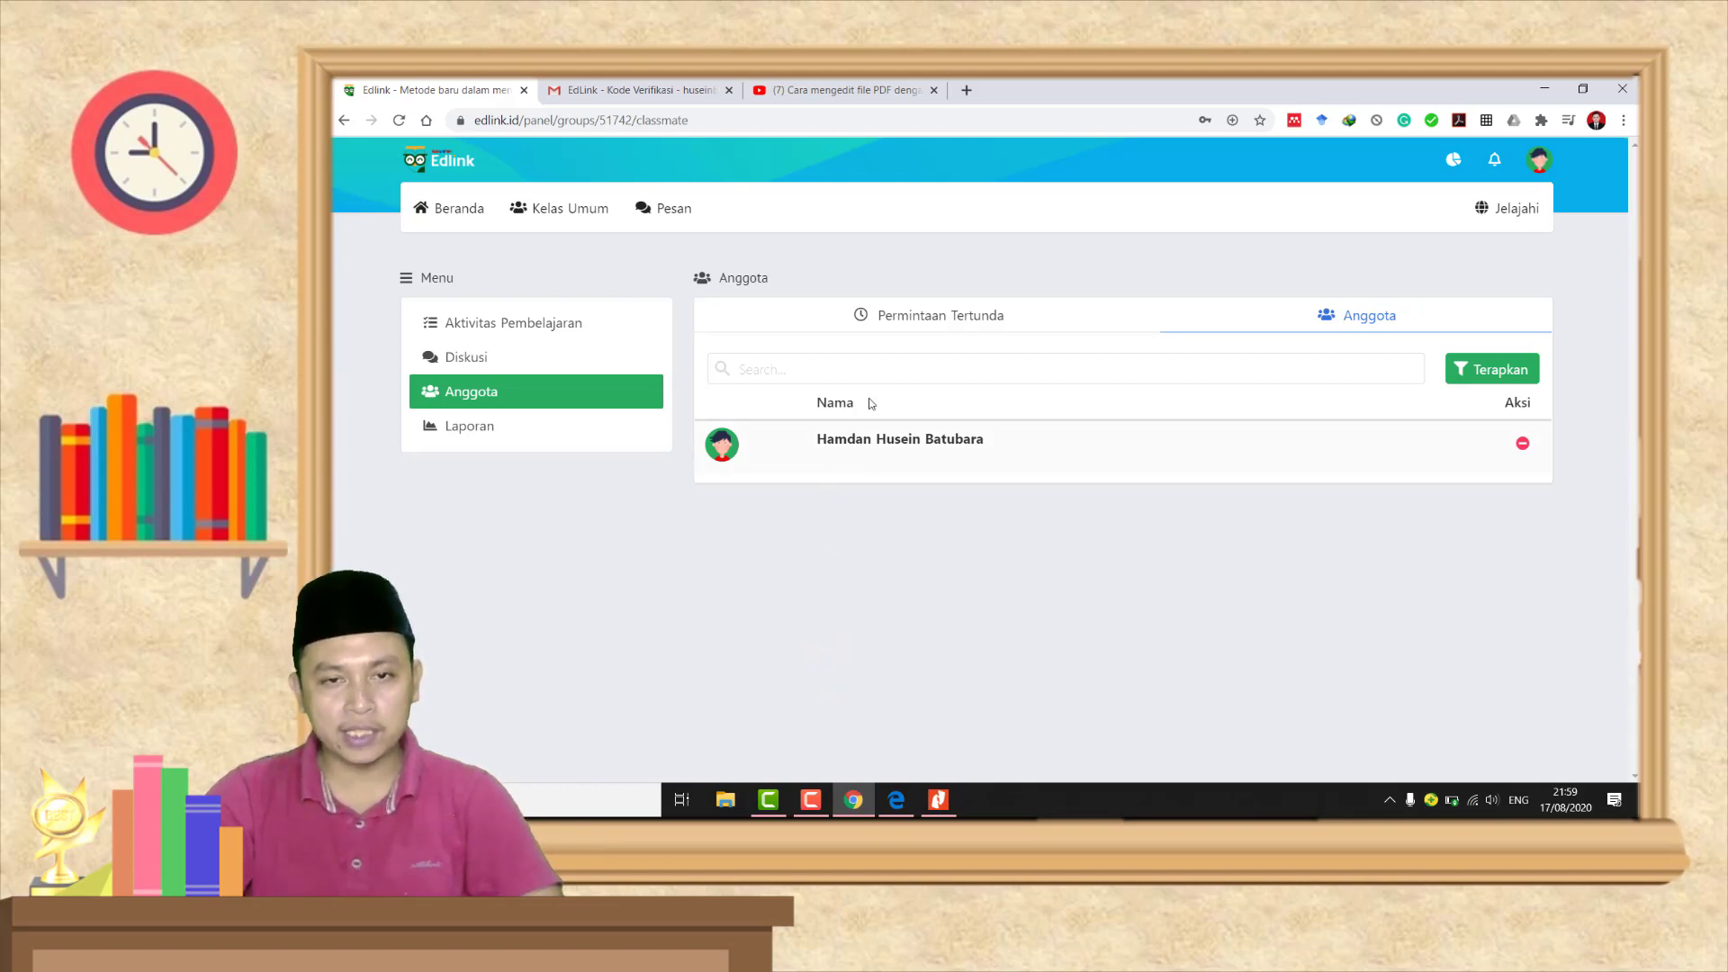
{"action": "left_click", "coordinate": [929, 334]}
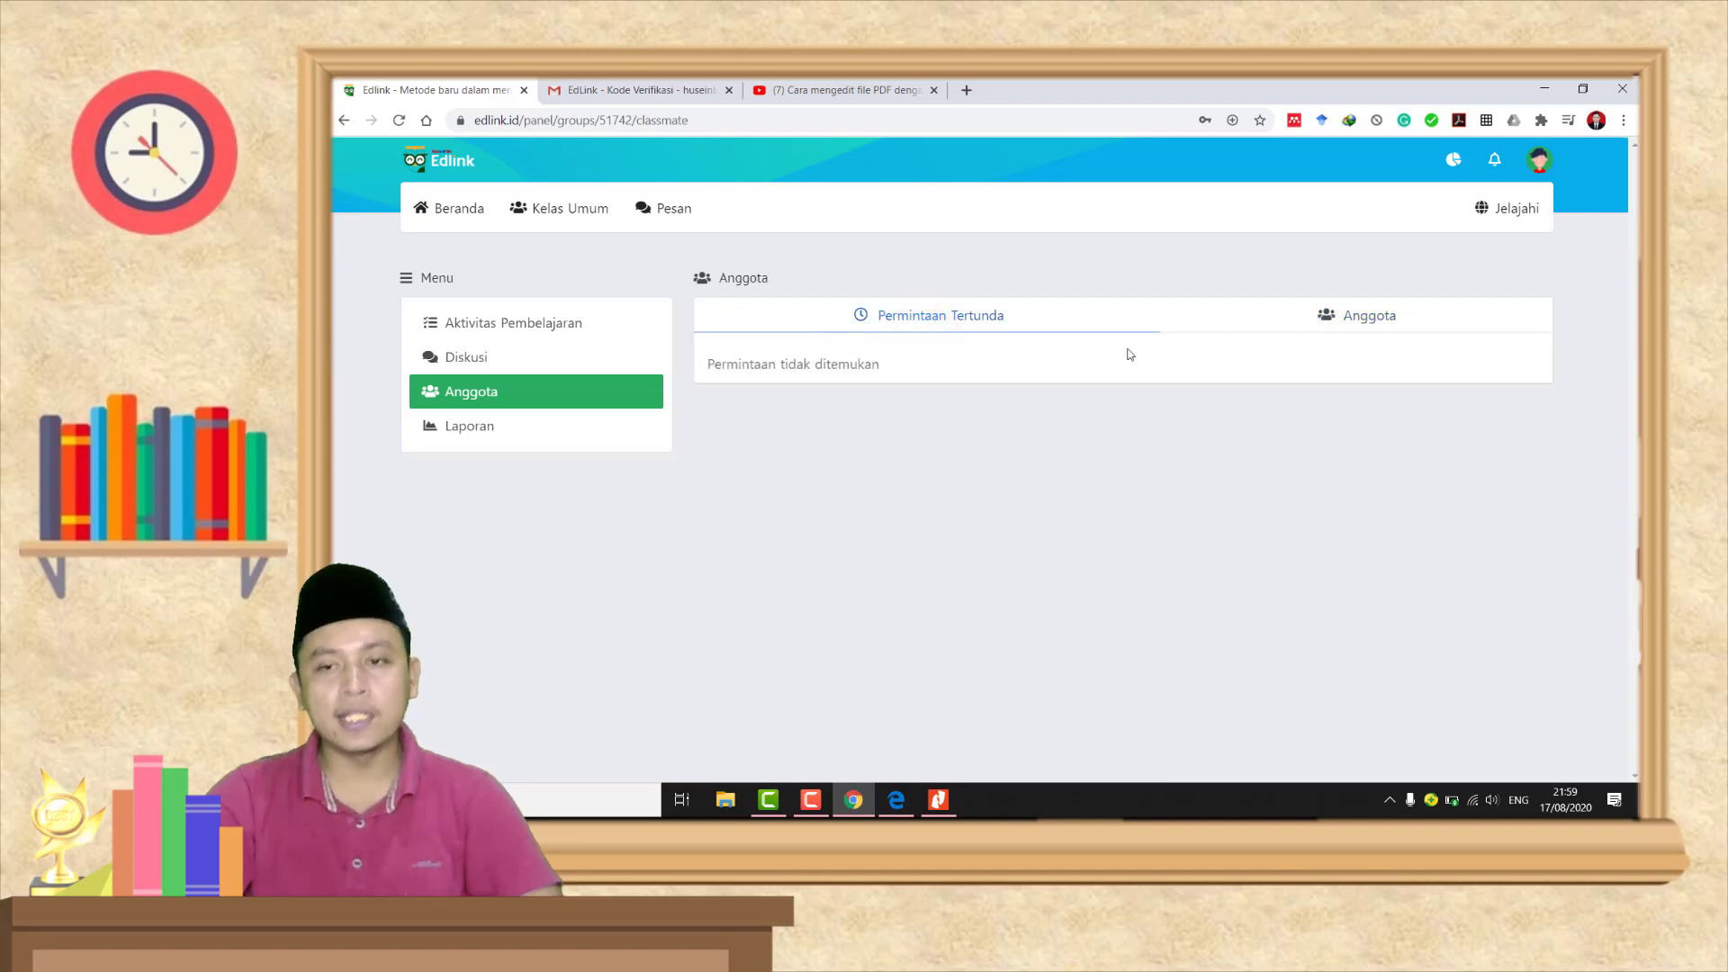
{"action": "left_click", "coordinate": [1379, 315]}
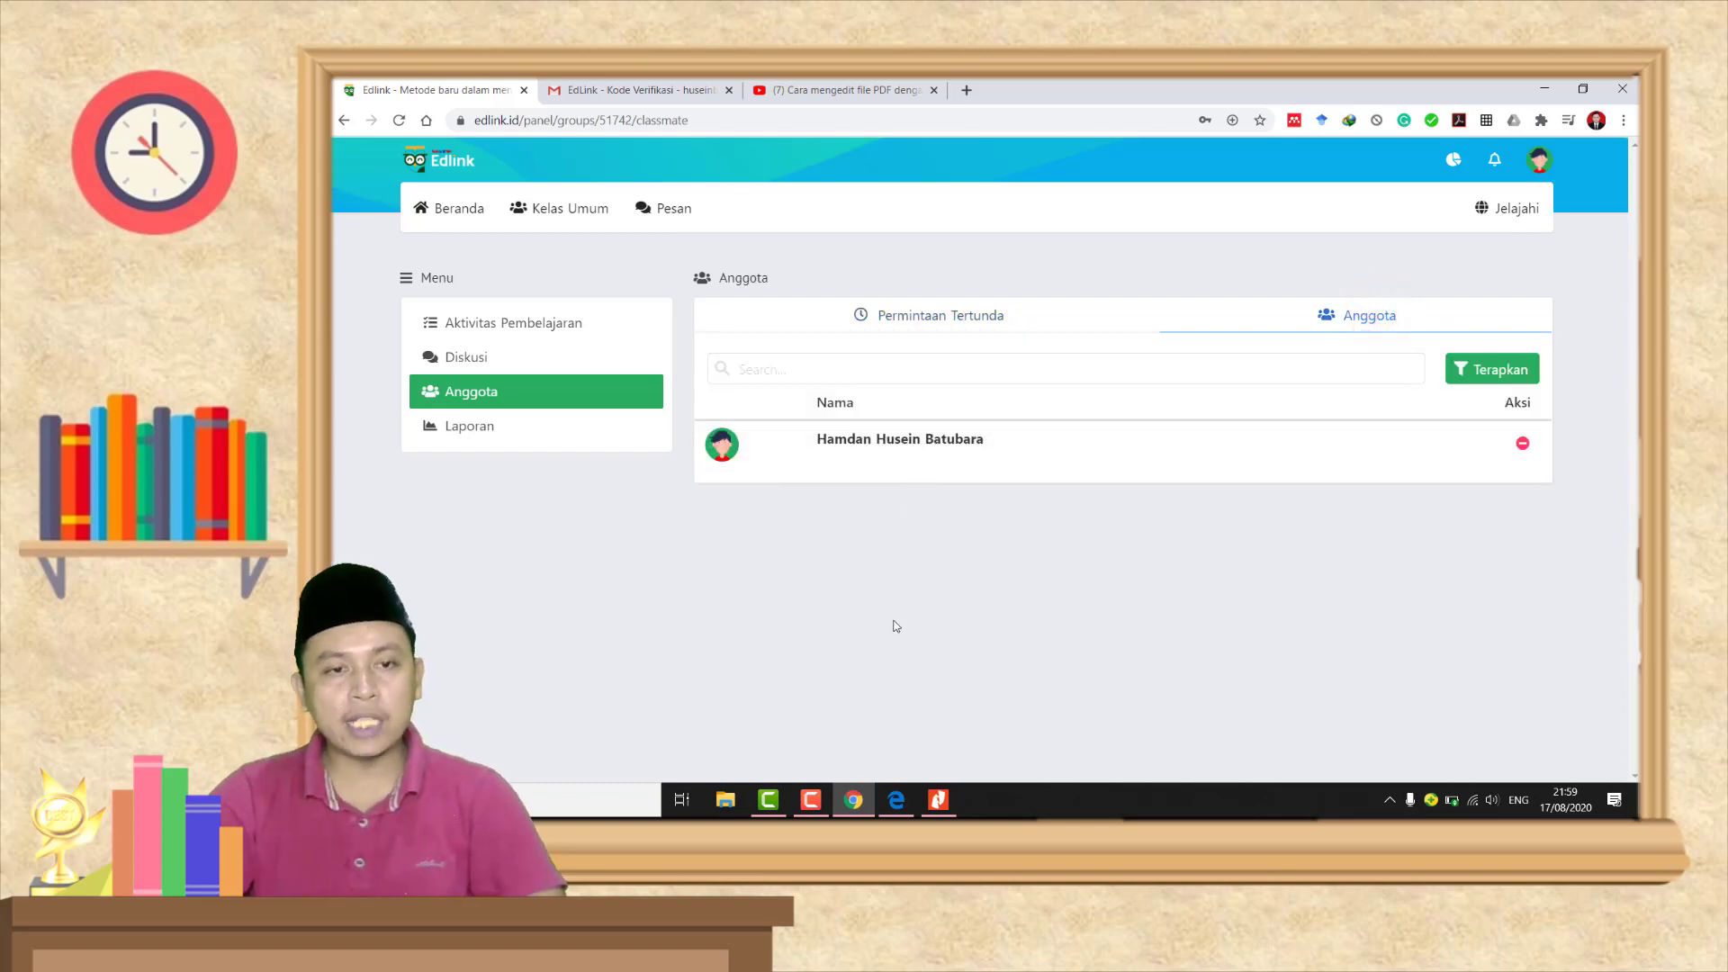
{"action": "left_click", "coordinate": [454, 429]}
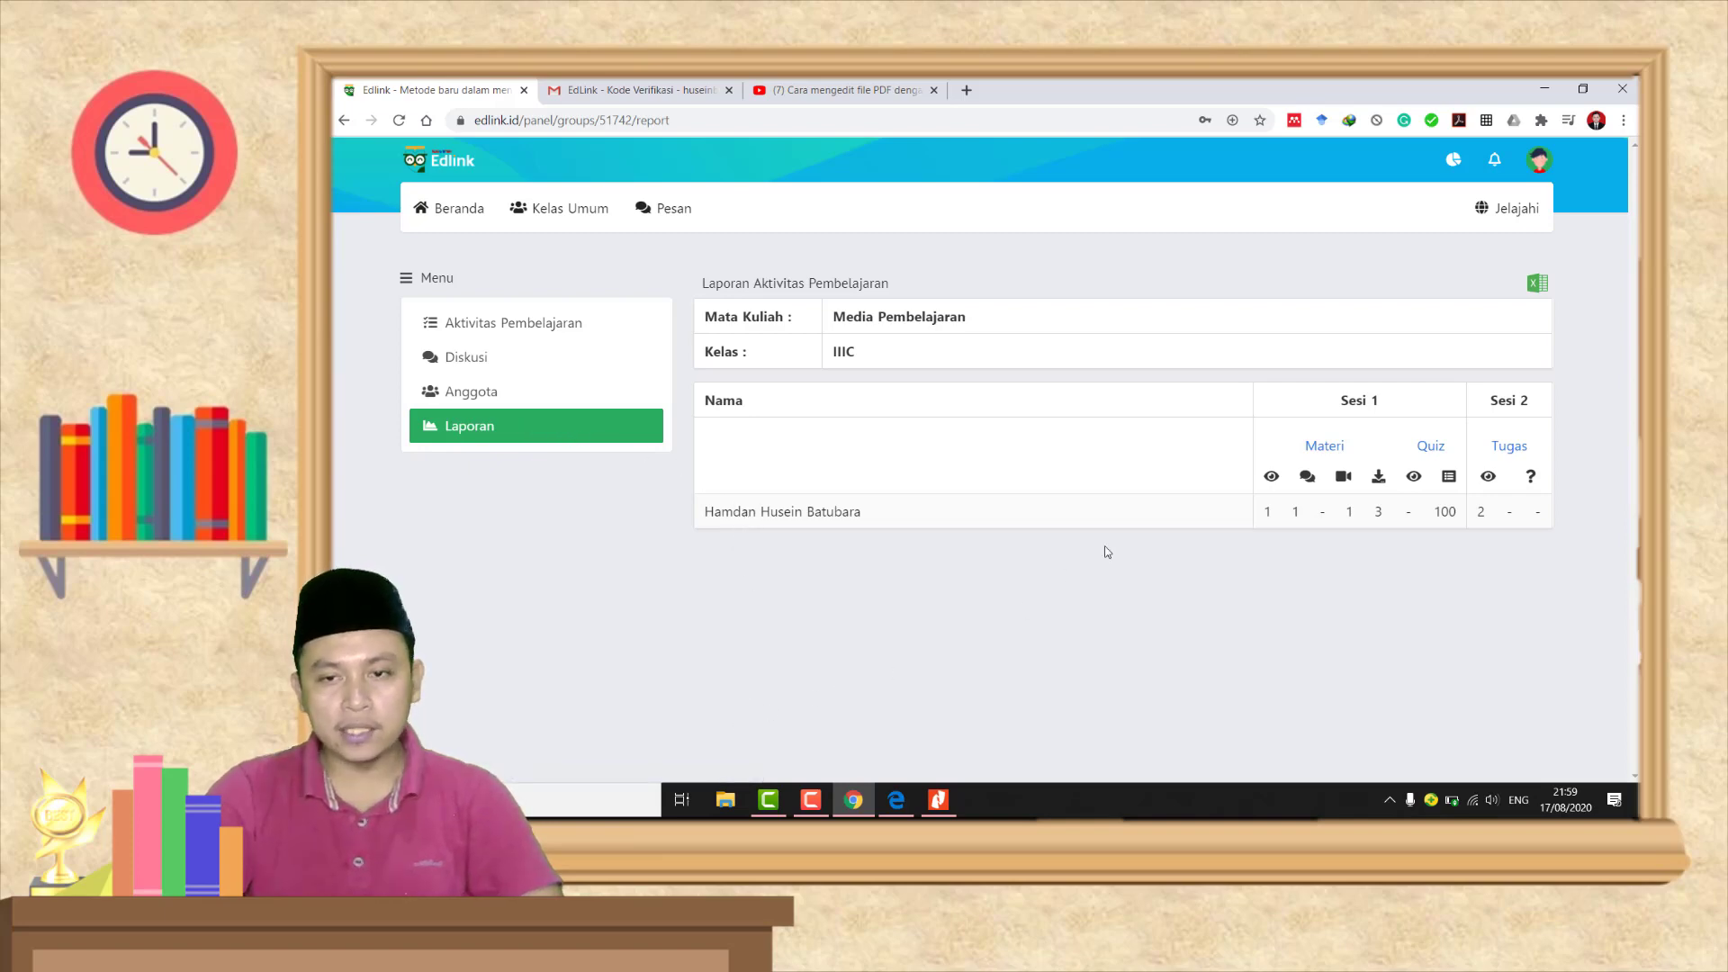
- Point out the Sesi 1 Materi counts in the activity report
{"action": "double_click", "coordinate": [1271, 513]}
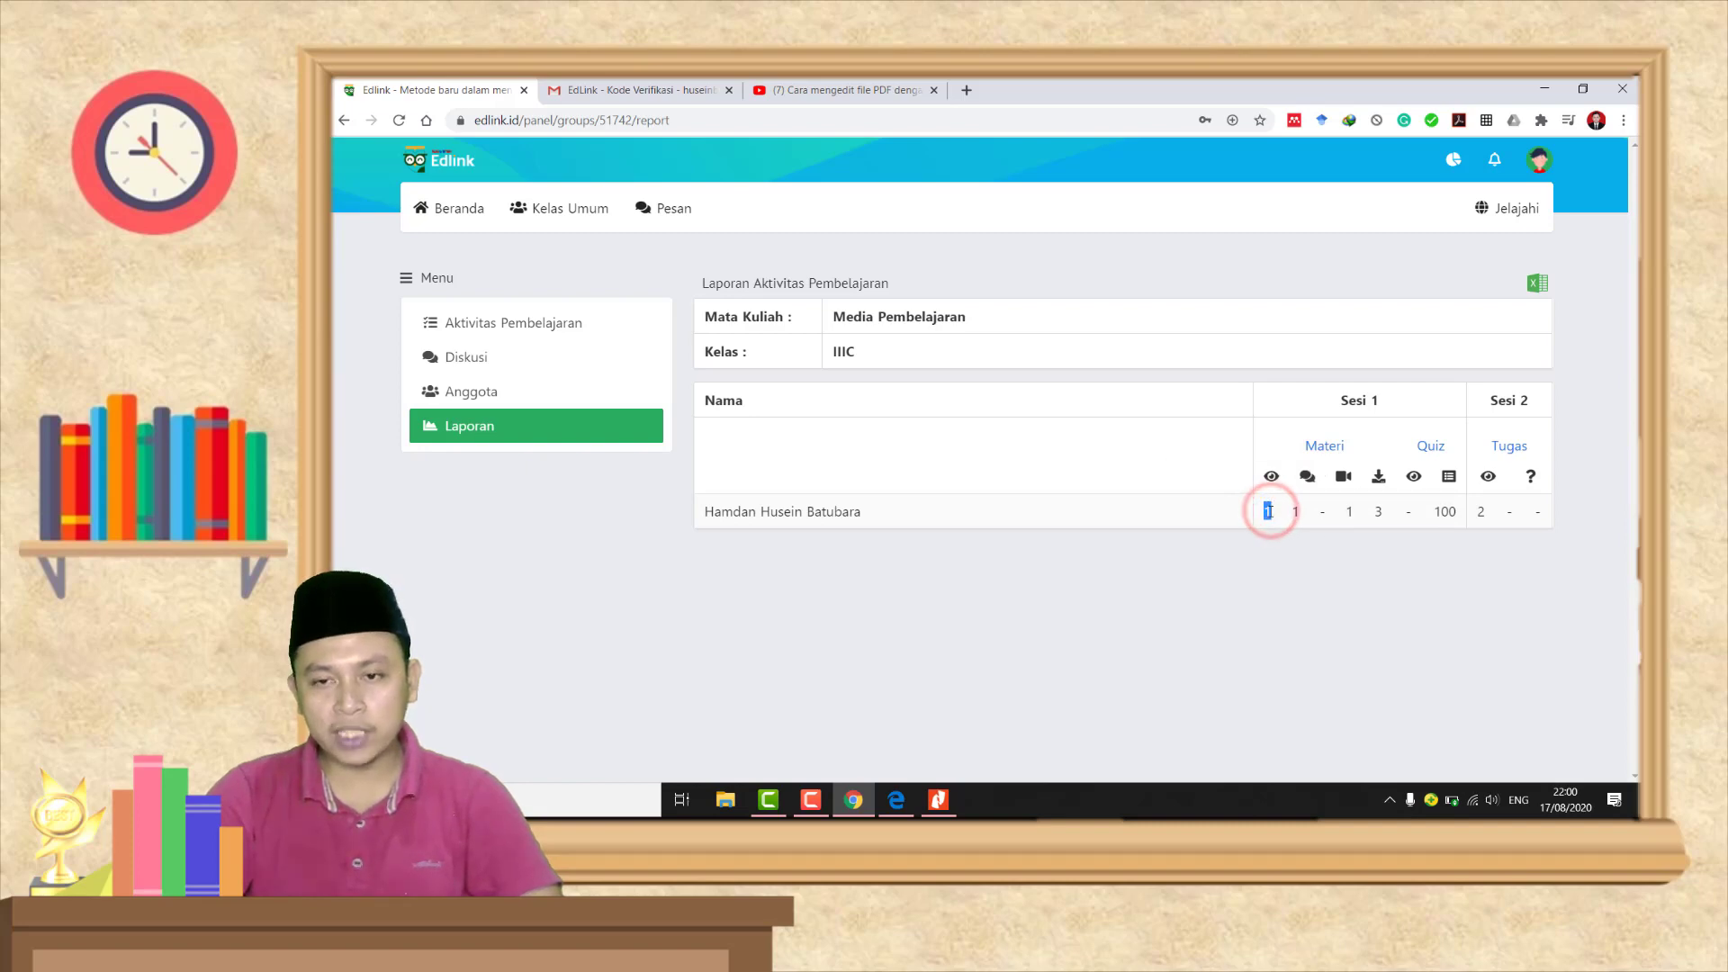
{"action": "double_click", "coordinate": [1295, 513]}
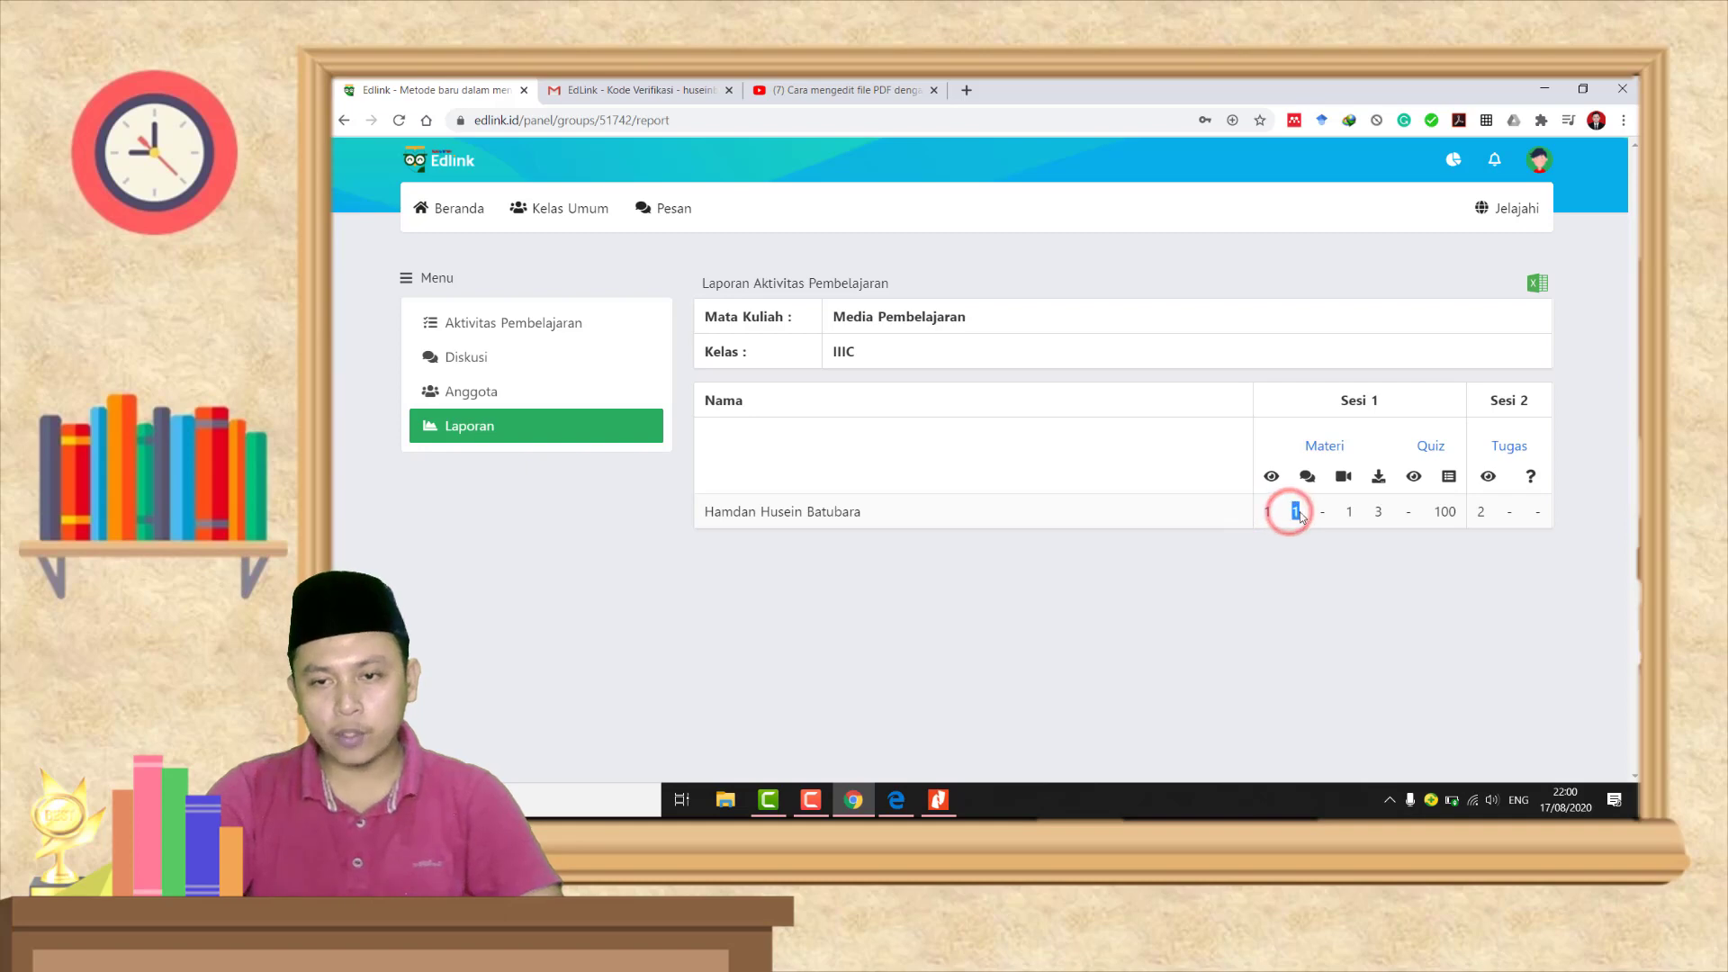
{"action": "double_click", "coordinate": [1347, 513]}
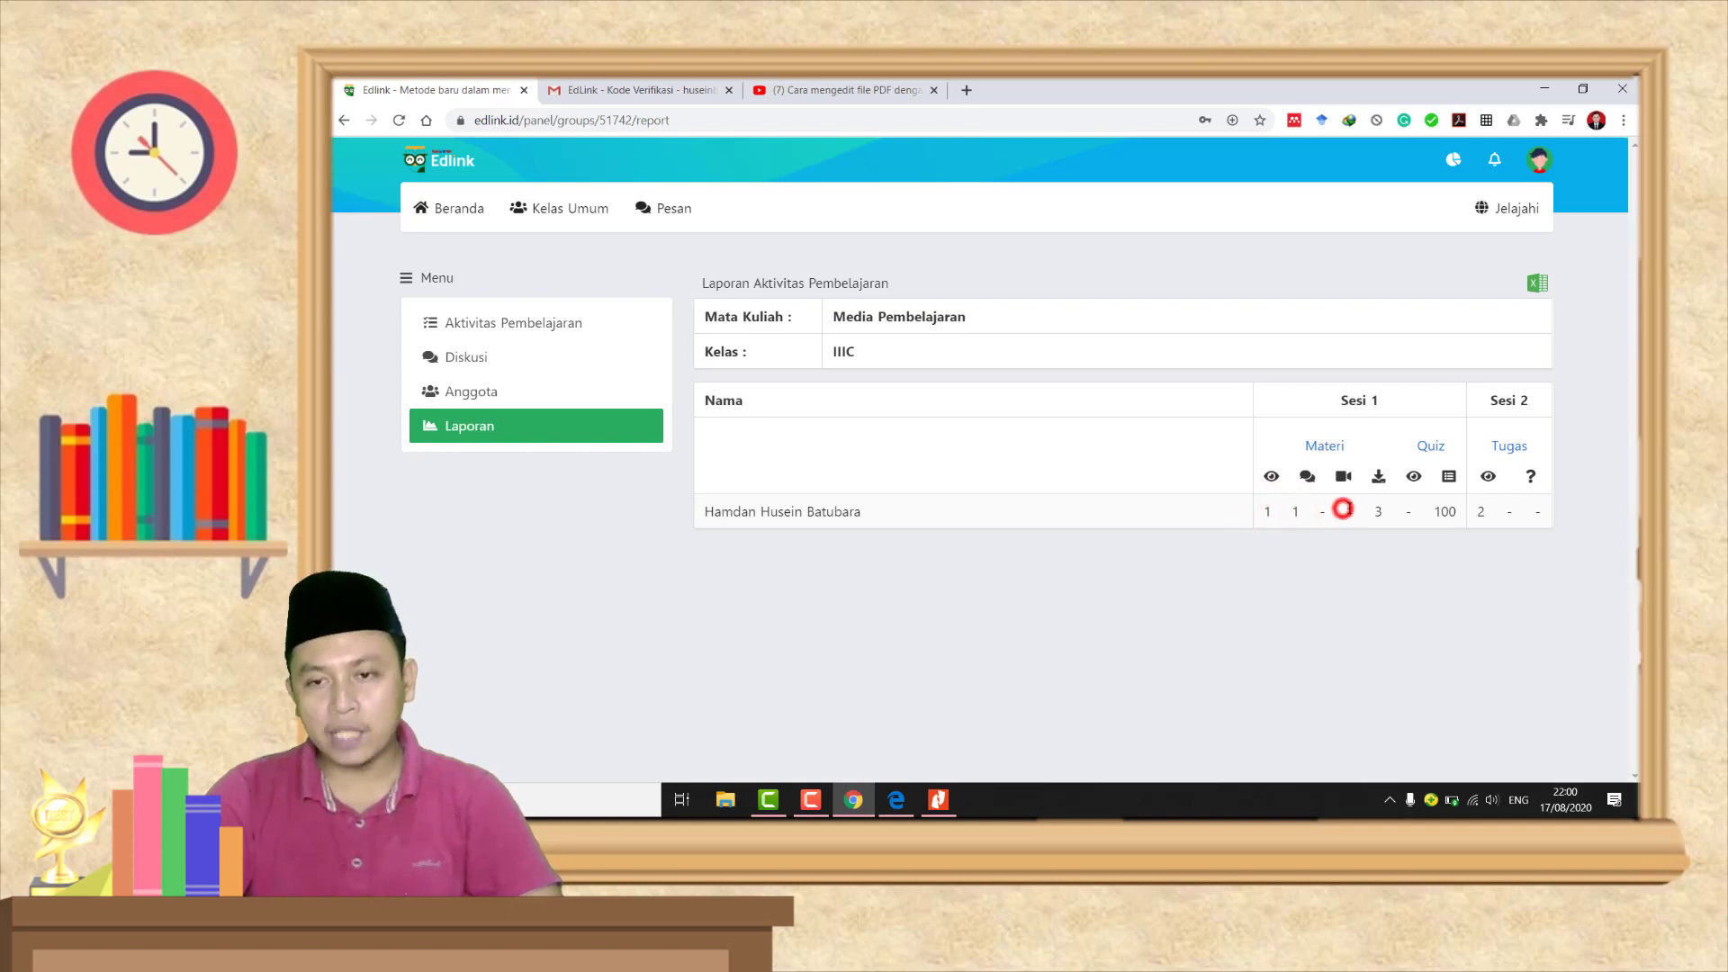
{"action": "double_click", "coordinate": [1374, 513]}
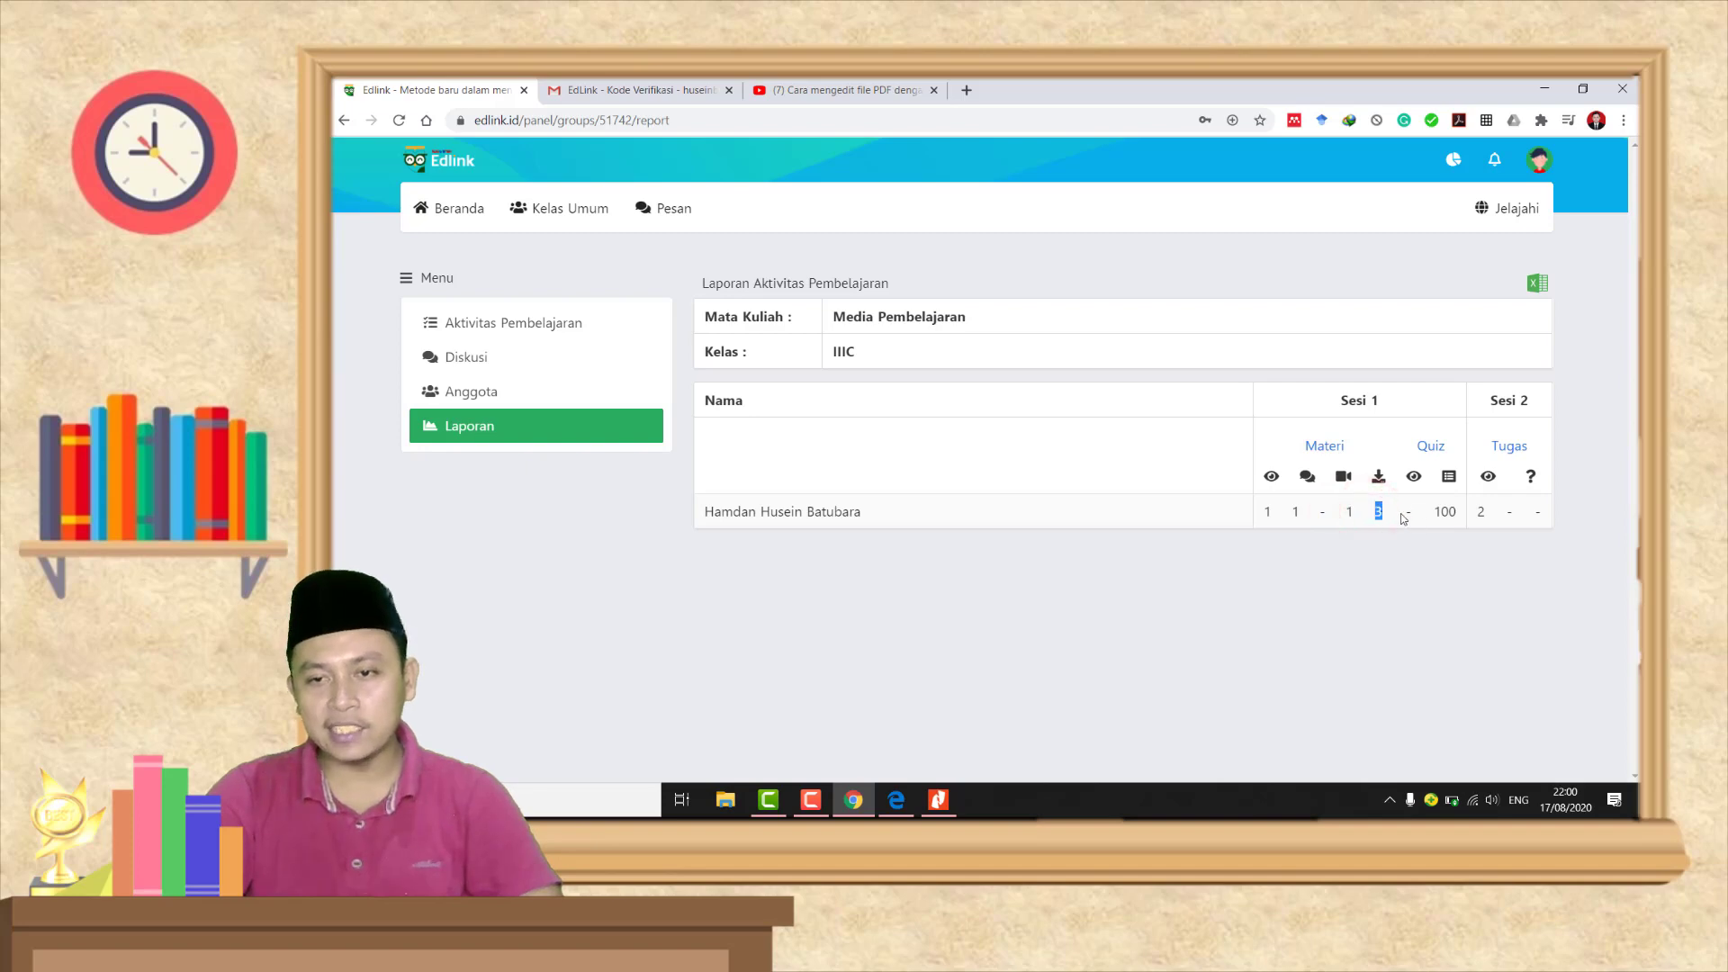
- Check the Quiz score 100 and Sesi 2 Tugas views, then return to Aktivitas Pembelajaran
{"action": "left_click_drag", "start_coordinate": [1440, 513], "coordinate": [1455, 510]}
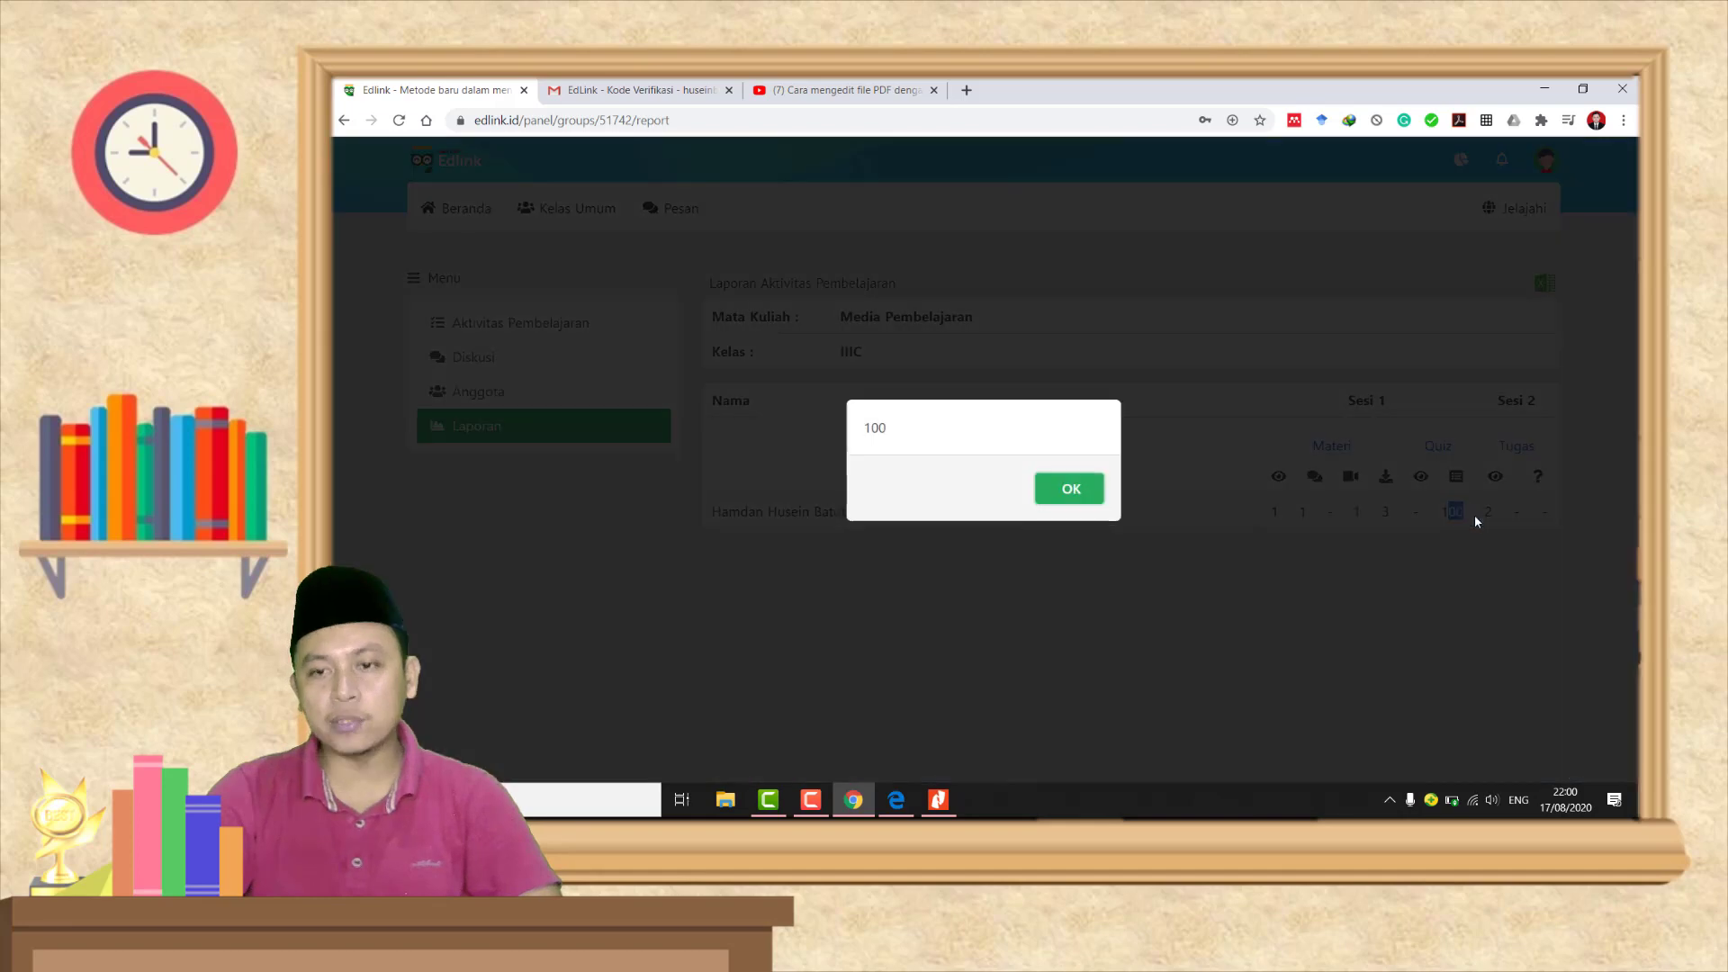
{"action": "left_click", "coordinate": [1078, 489]}
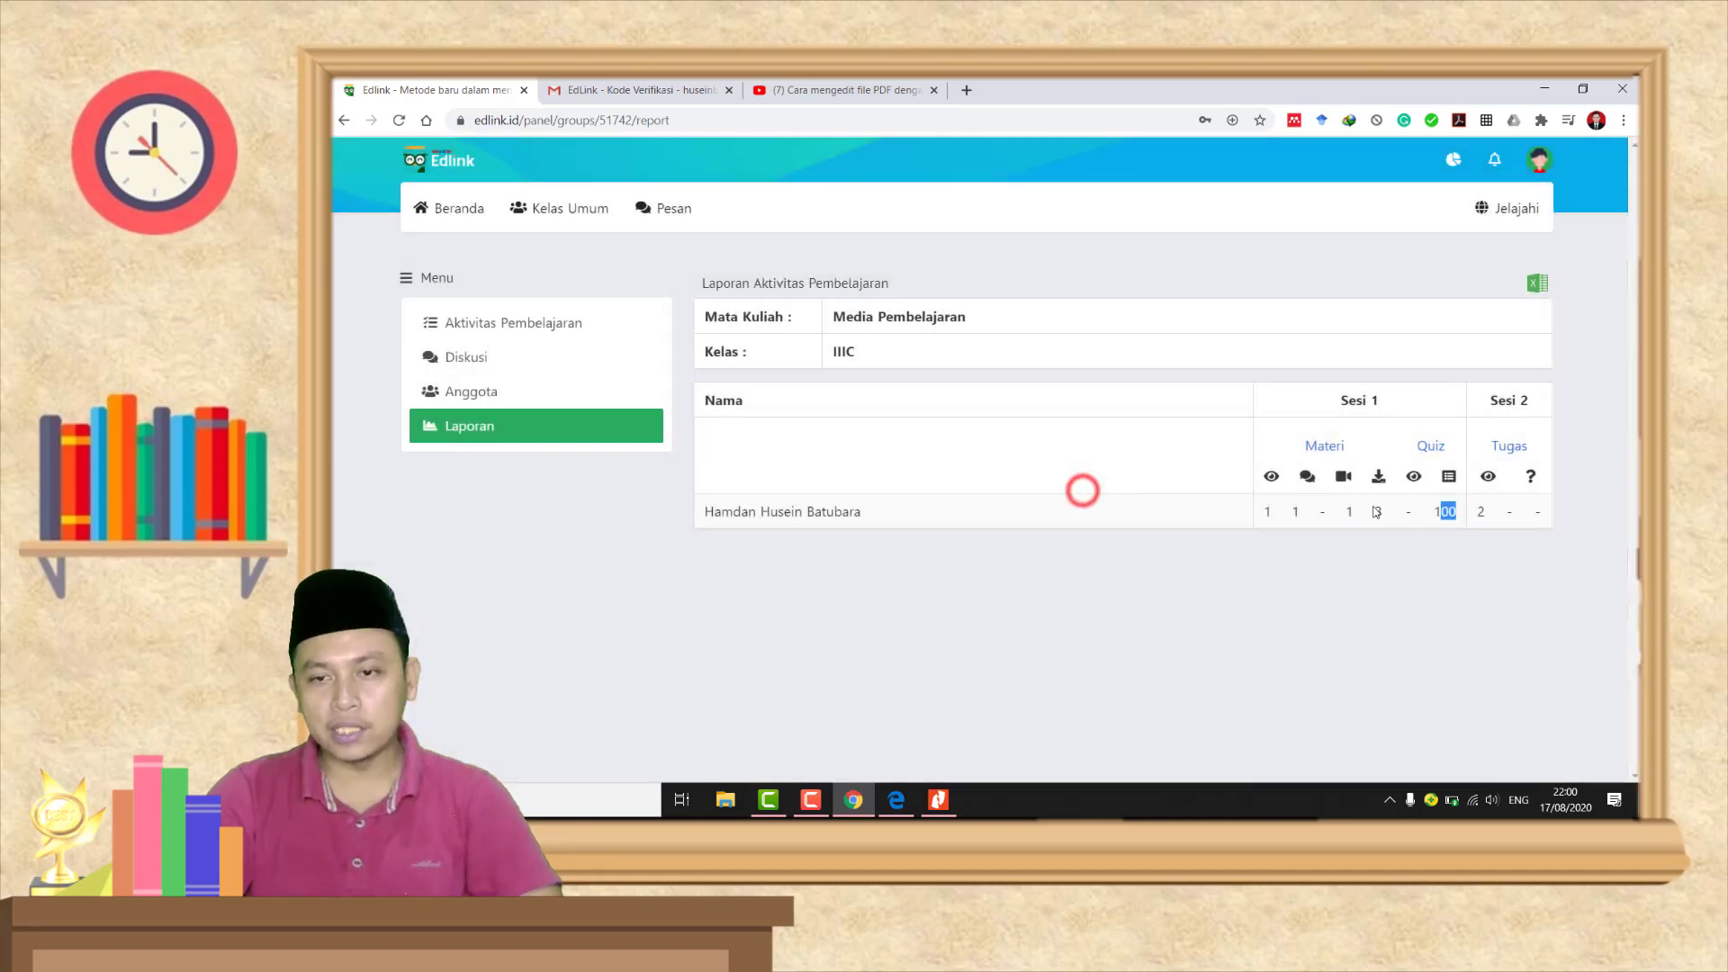
{"action": "double_click", "coordinate": [1481, 512]}
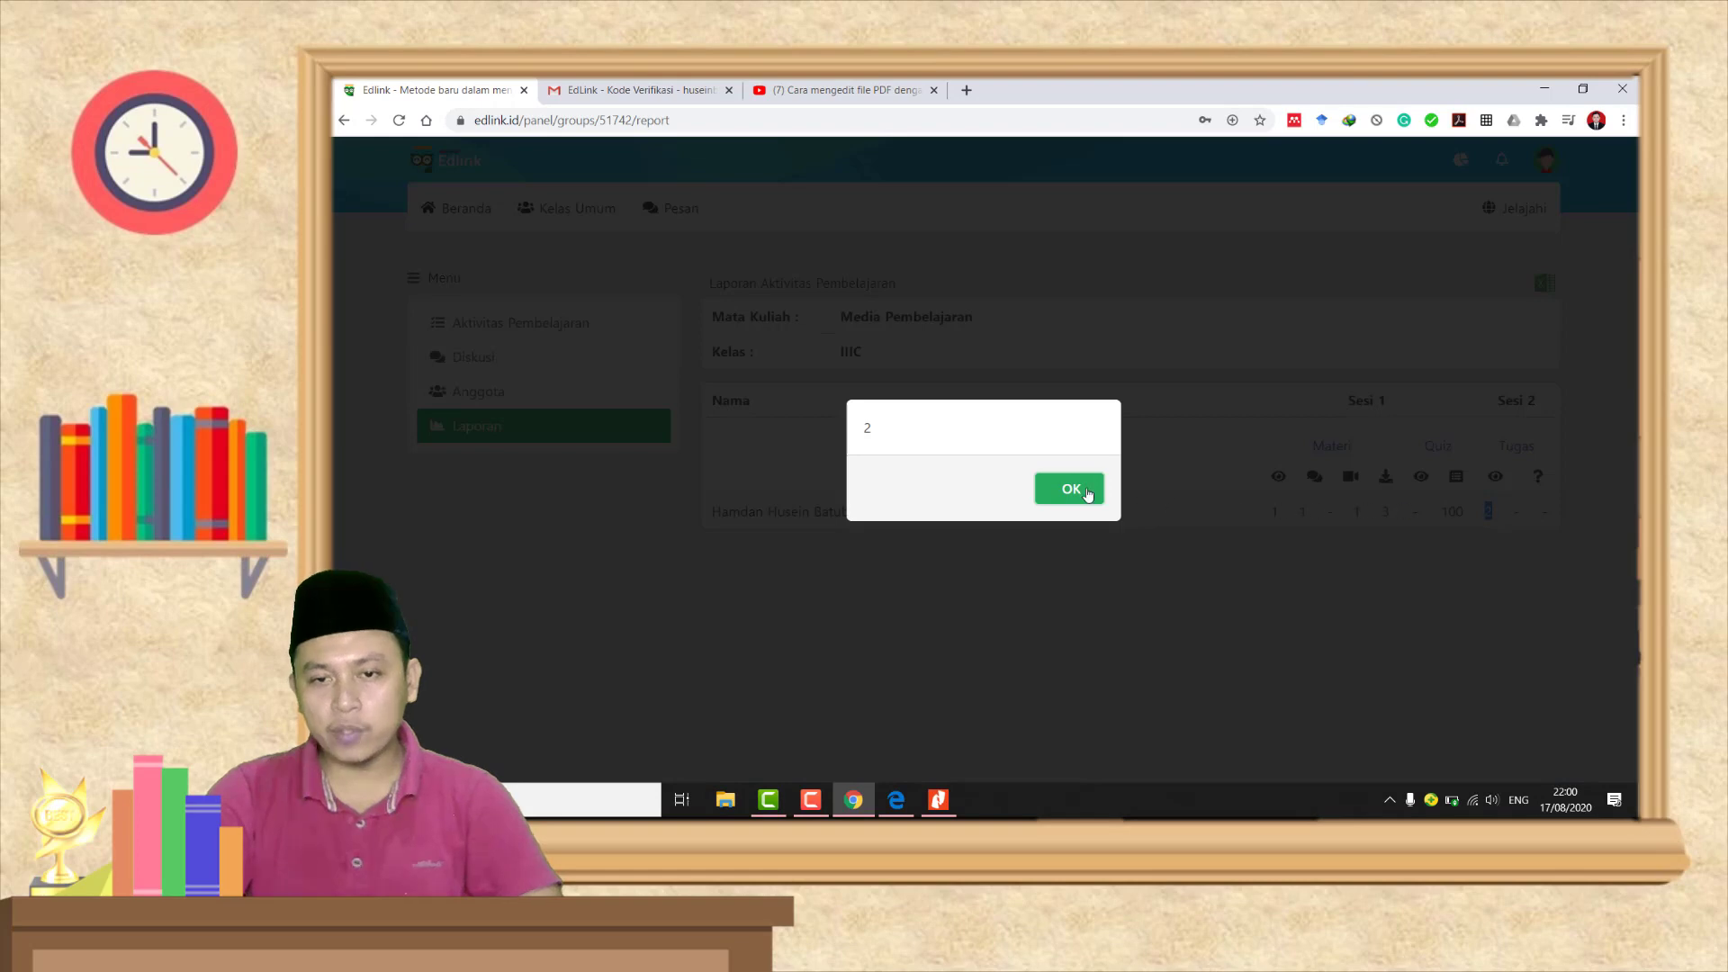
{"action": "left_click", "coordinate": [1088, 491]}
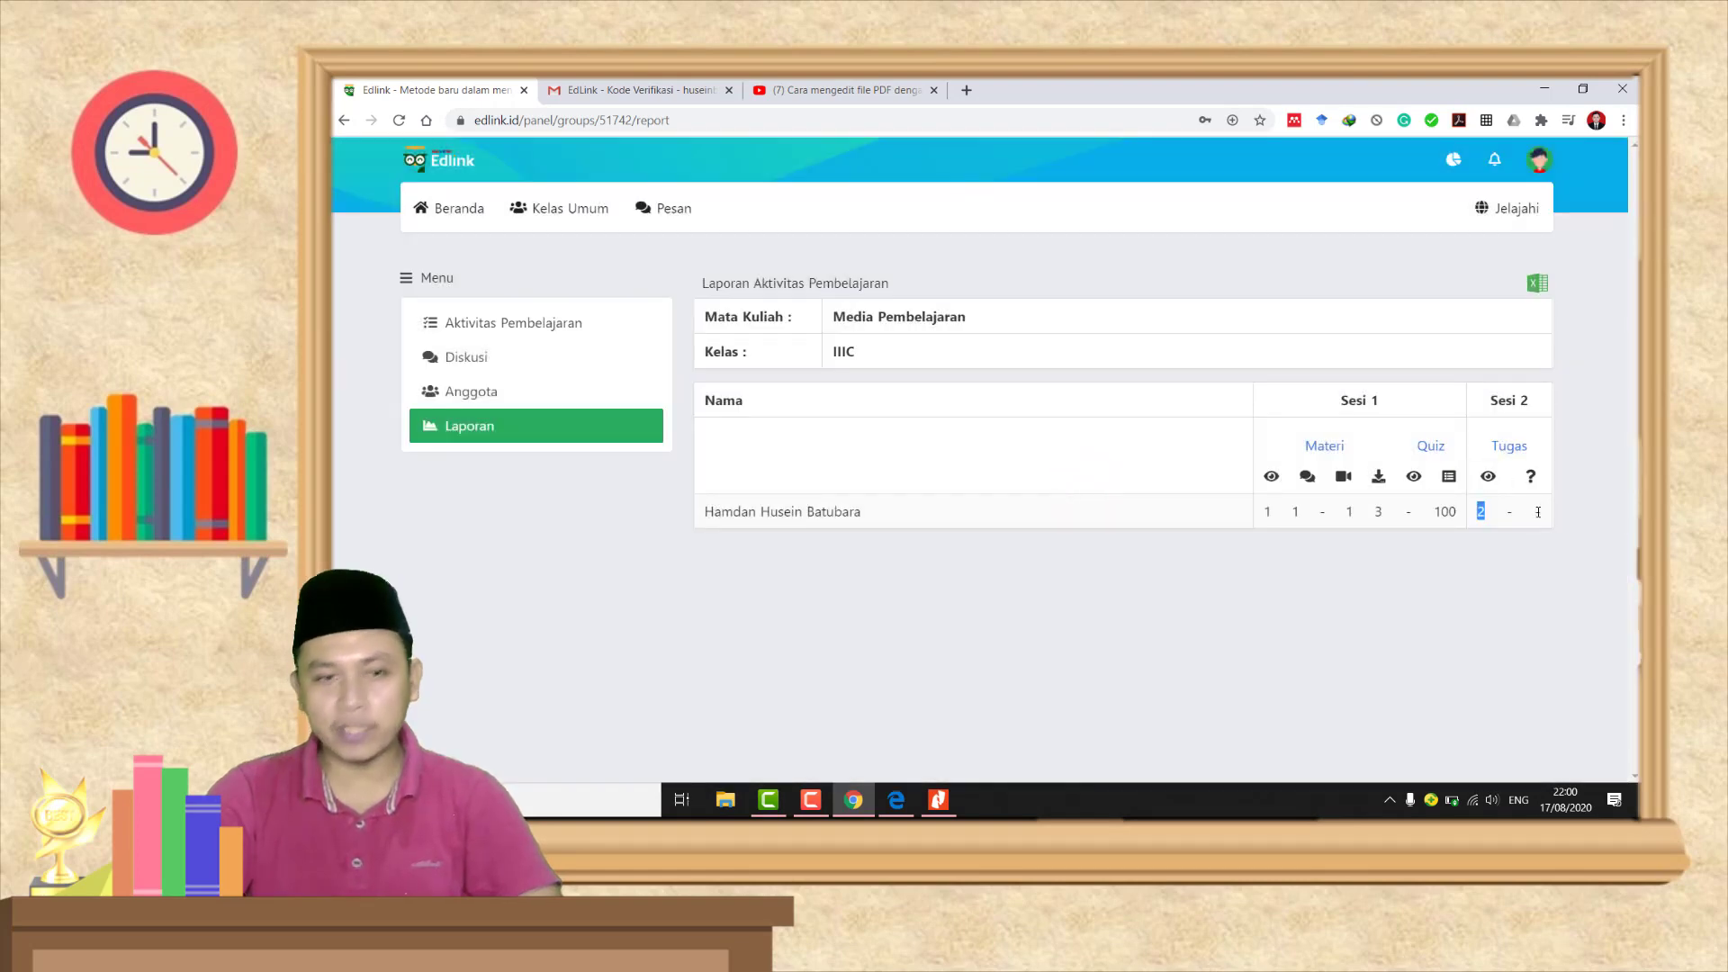
{"action": "left_click", "coordinate": [510, 324]}
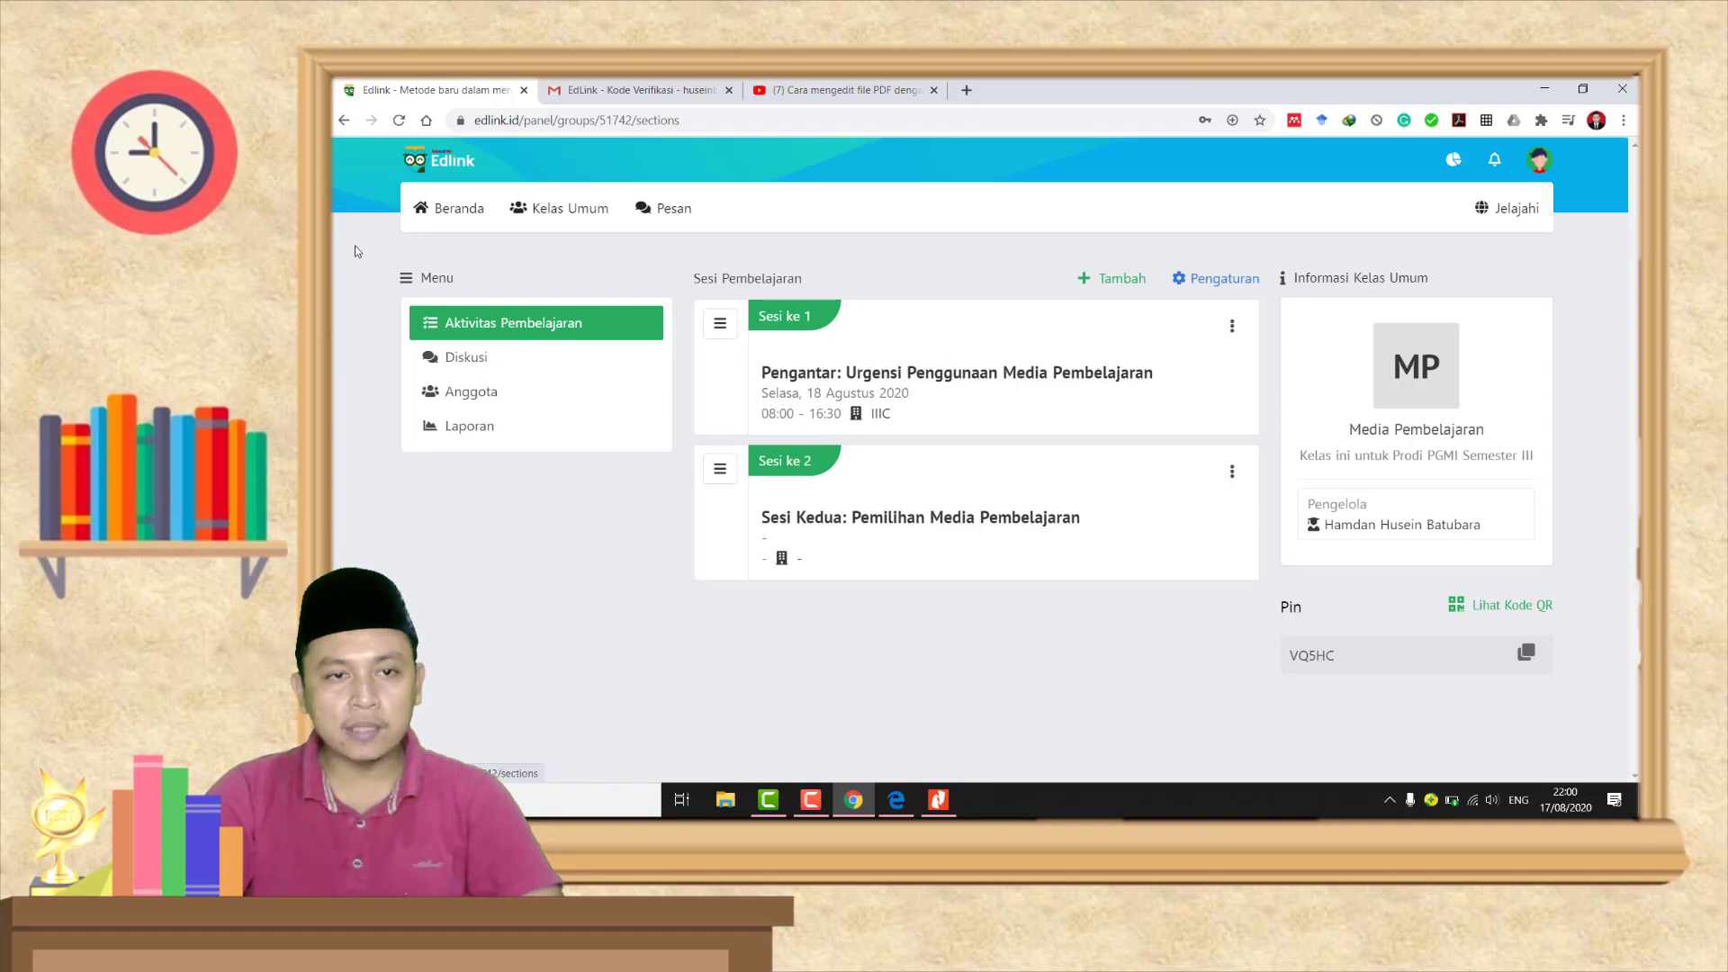
- Navigate from Sesi ke 1 to Sesi ke 2 and open the Tugas Makalah assignment
{"action": "left_click", "coordinate": [891, 380]}
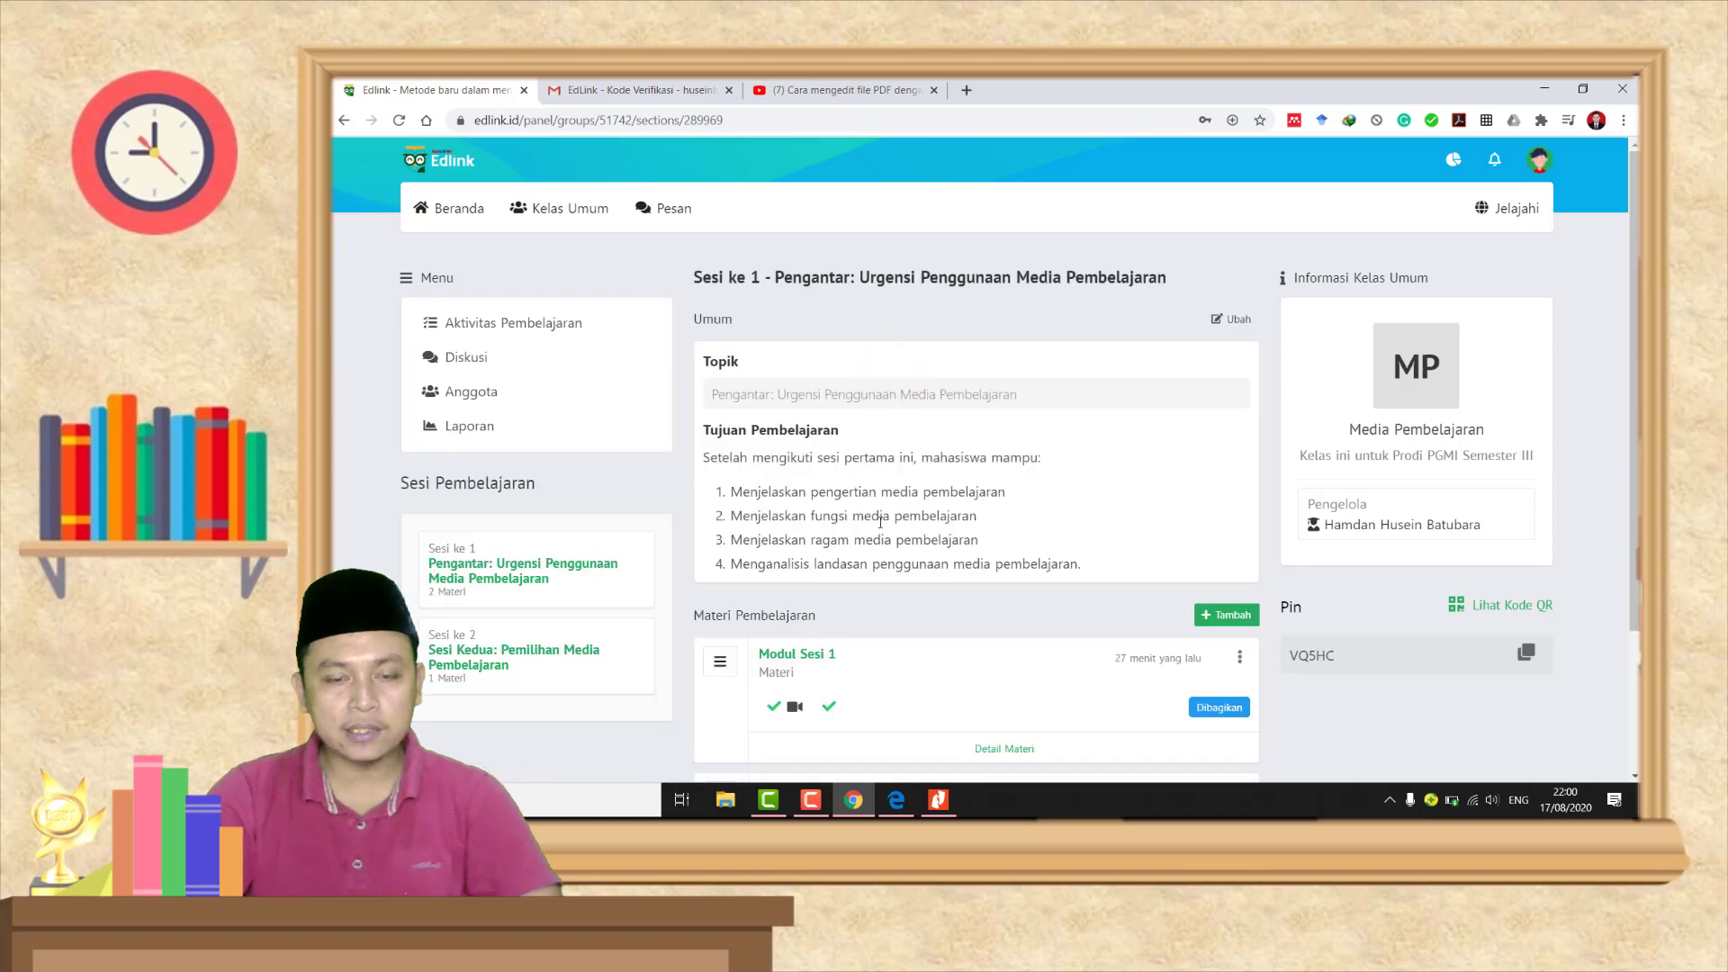
{"action": "scroll", "coordinate": [881, 528], "scroll_direction": "down", "scroll_amount": 2}
{"action": "left_click", "coordinate": [468, 464]}
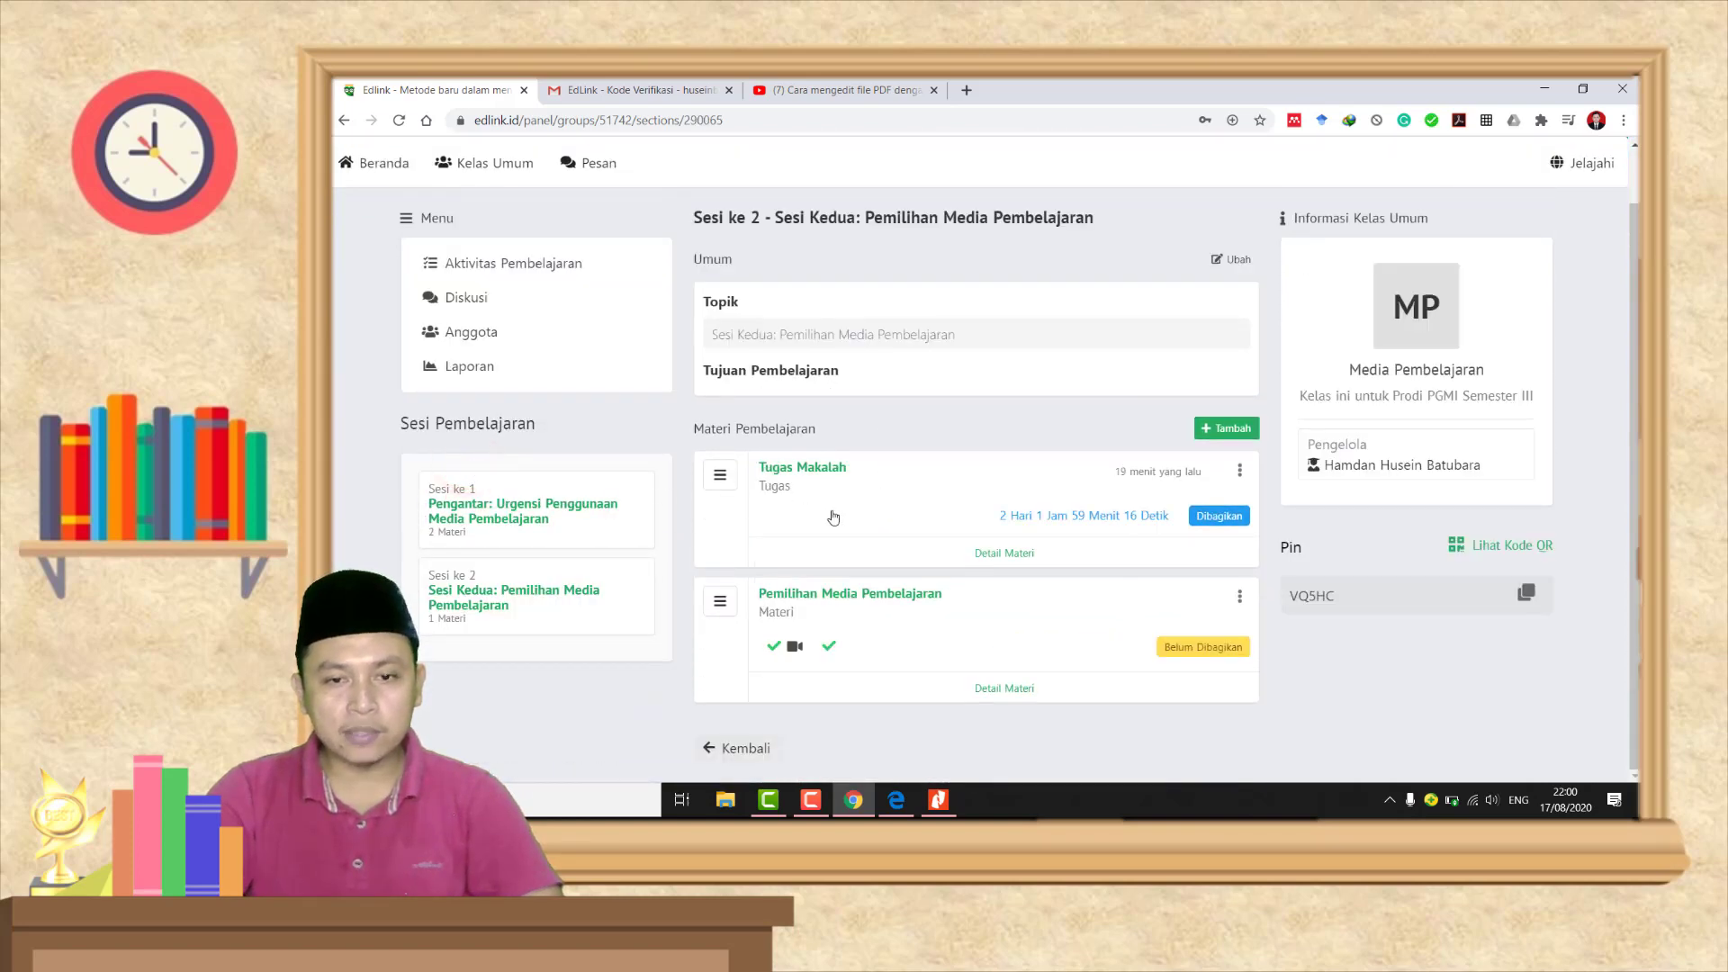
{"action": "left_click", "coordinate": [829, 472]}
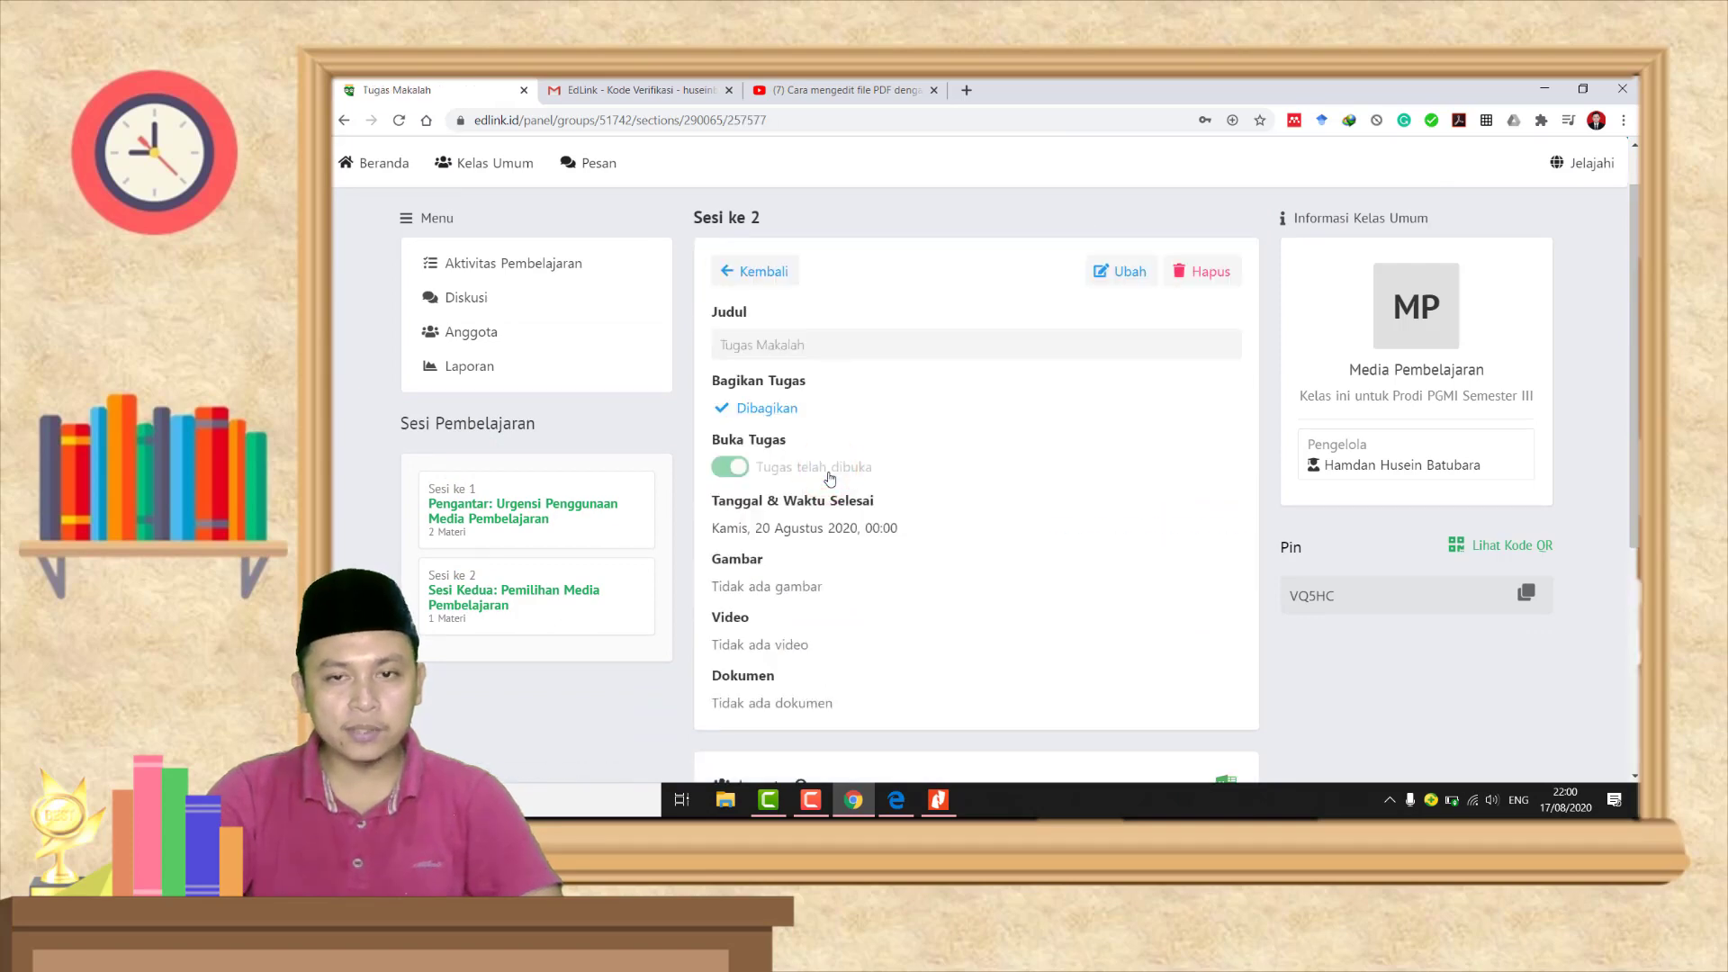
- Open the student's submitted answer with ANGKET AHLI MEDIA- VALIDASI.docx from the Anggota list
{"action": "scroll", "coordinate": [832, 477], "scroll_direction": "down", "scroll_amount": 1}
{"action": "scroll", "coordinate": [832, 477], "scroll_direction": "down", "scroll_amount": 4}
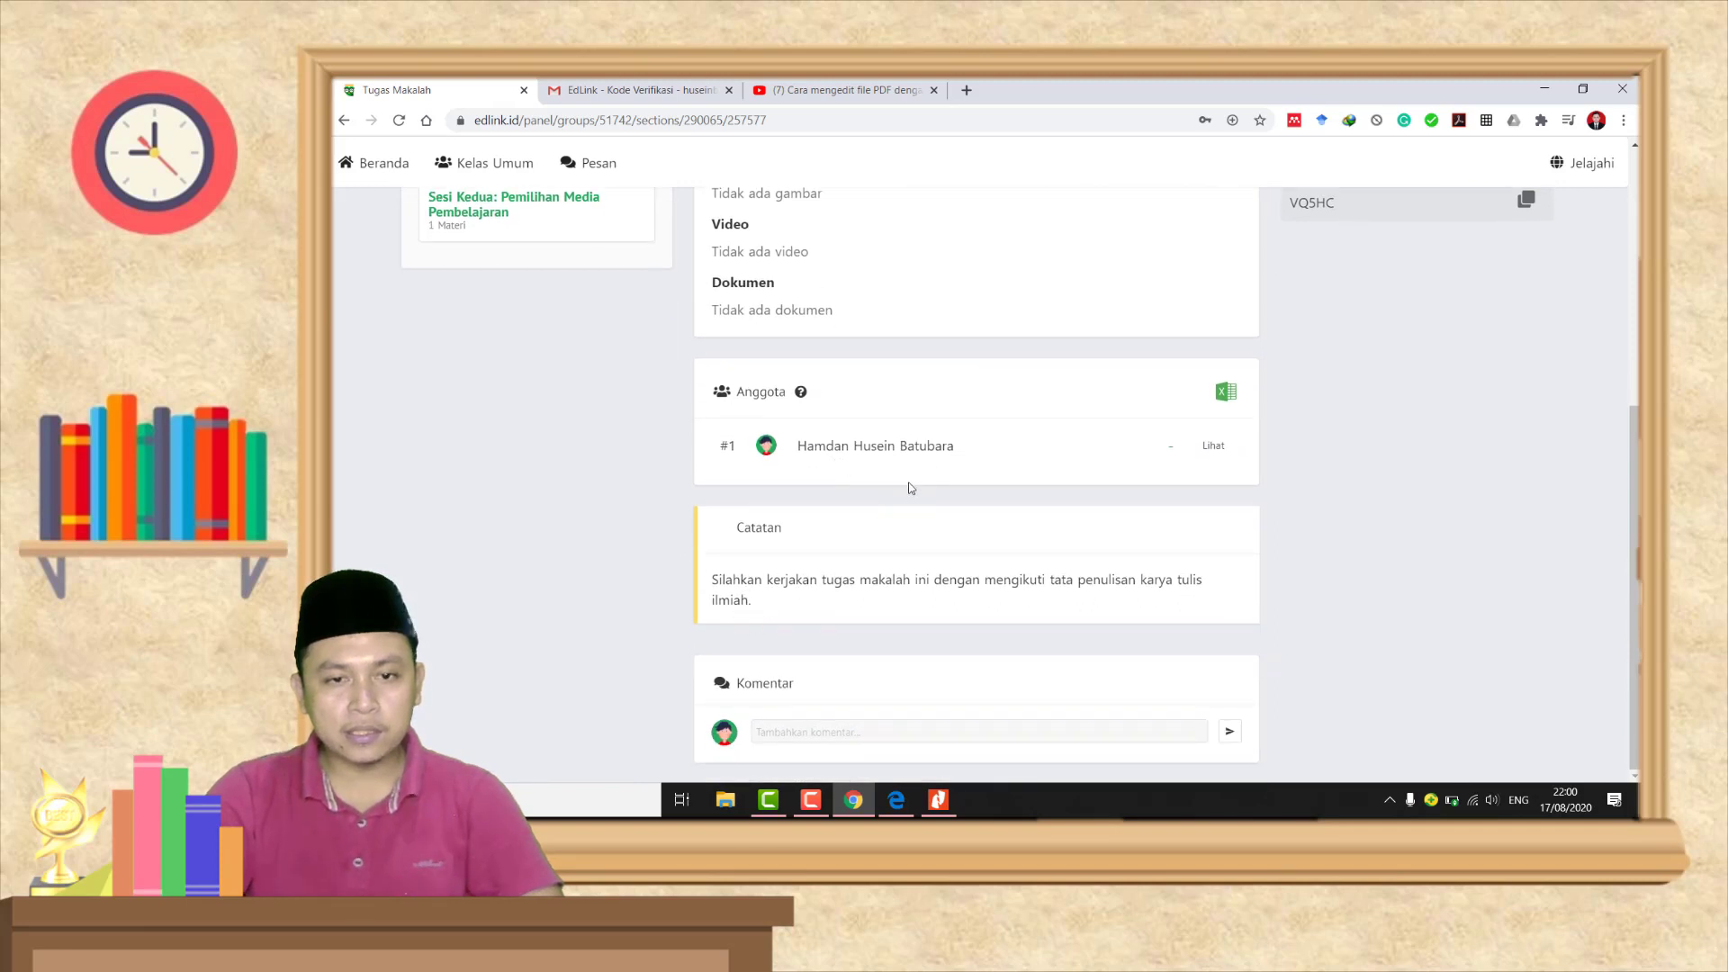
{"action": "scroll", "coordinate": [933, 479], "scroll_direction": "up", "scroll_amount": 5}
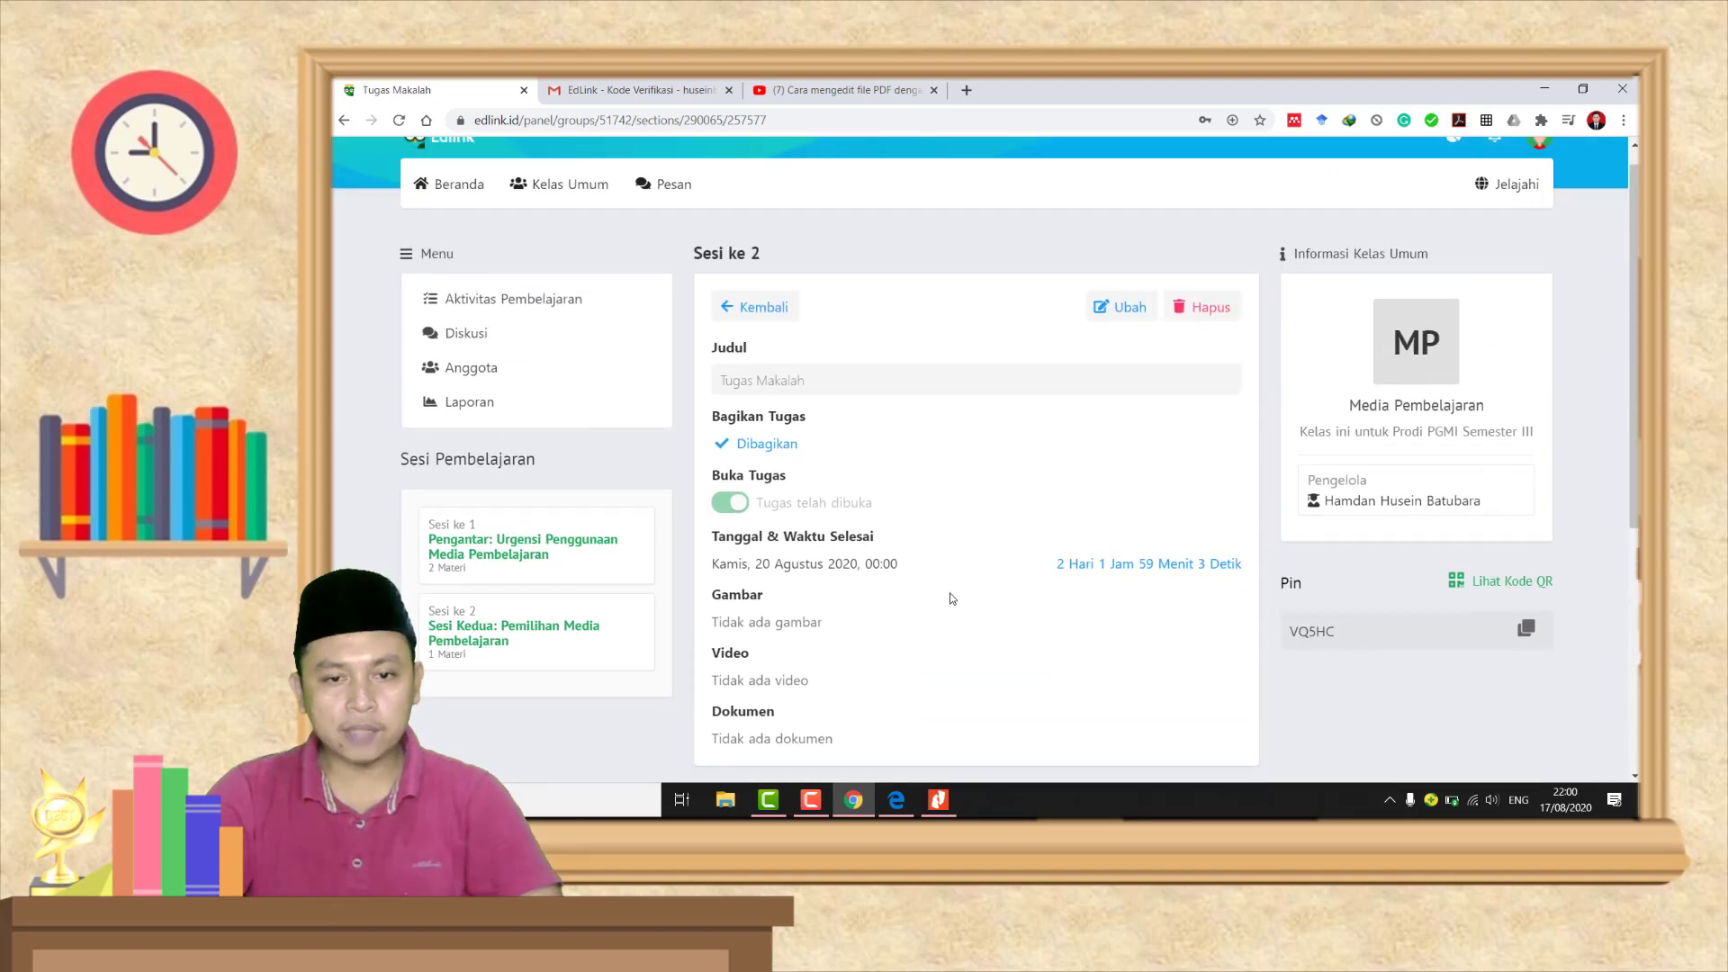
{"action": "scroll", "coordinate": [954, 603], "scroll_direction": "down", "scroll_amount": 3}
{"action": "left_click", "coordinate": [848, 618]}
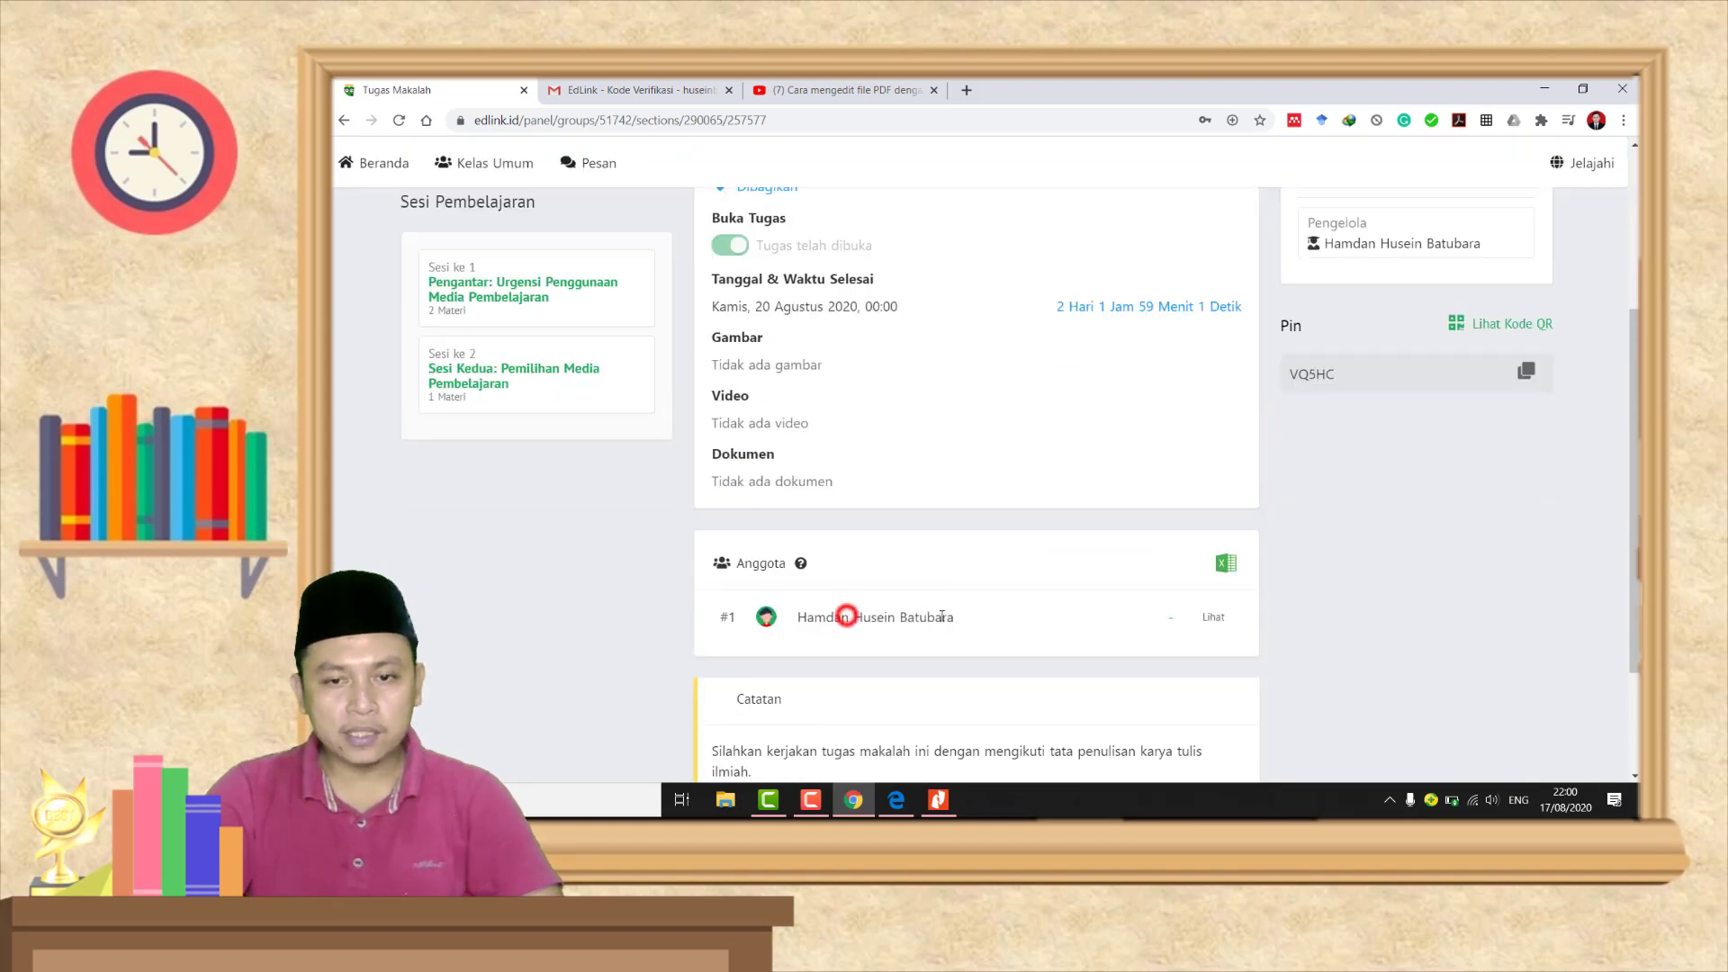
{"action": "left_click", "coordinate": [1215, 619]}
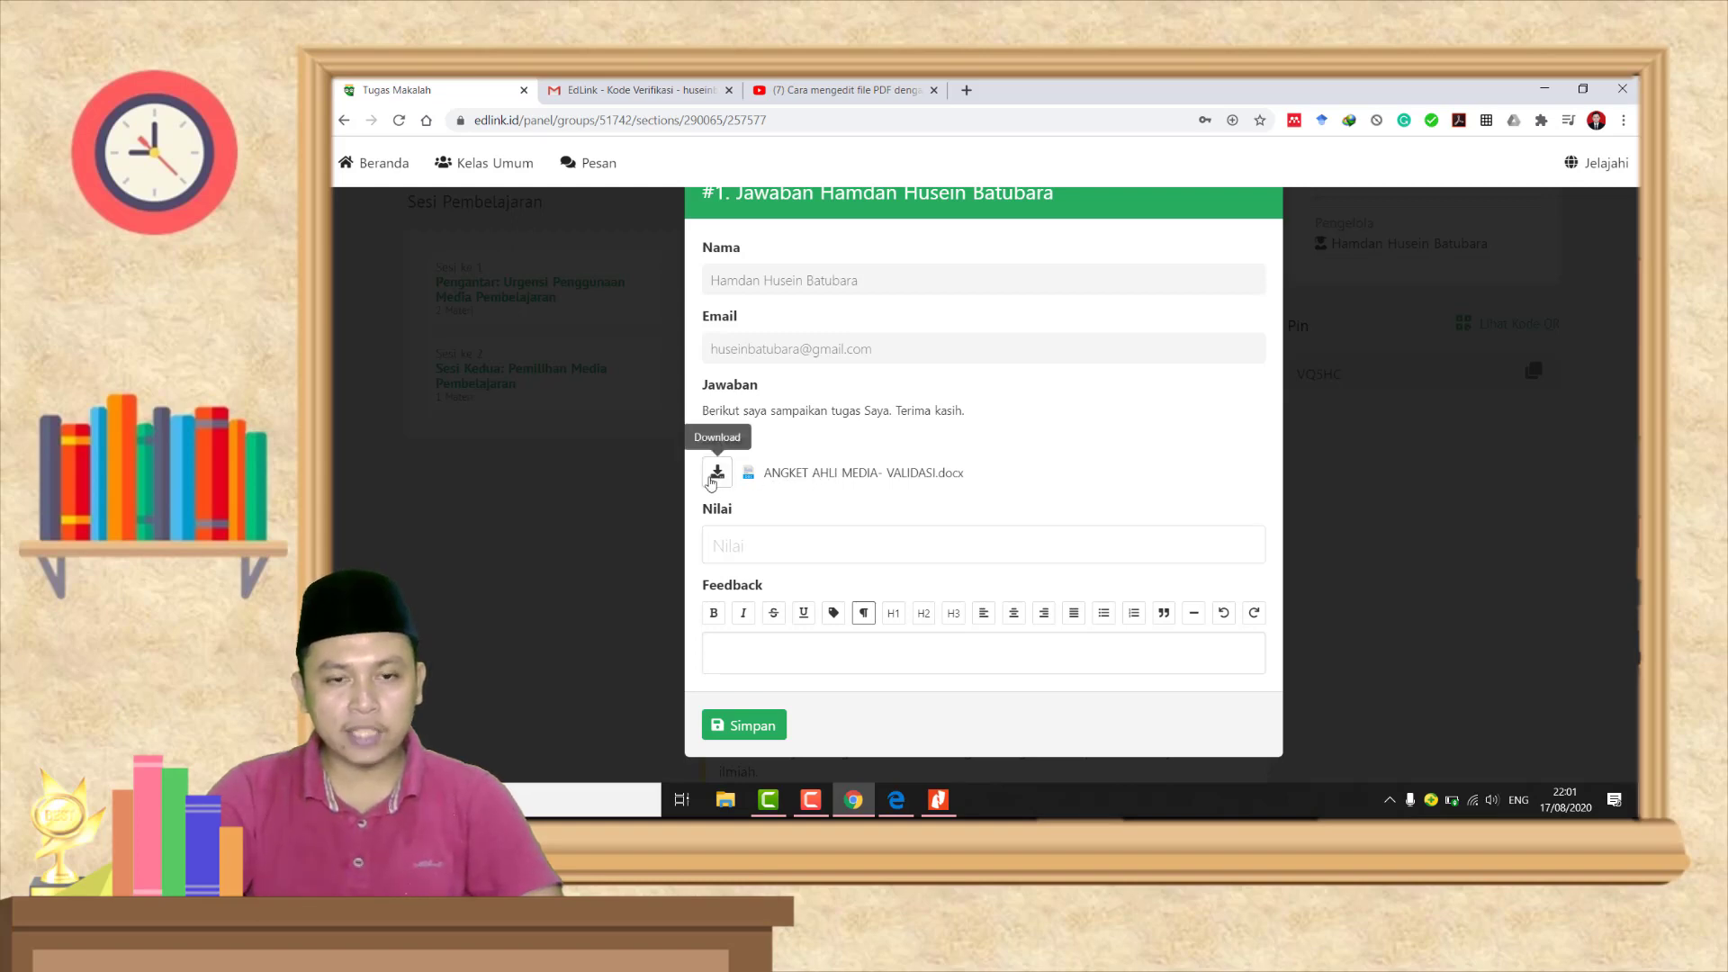
- Enter Nilai 80 and Feedback 'Tugasnya Bagus' on the answer and save
{"action": "left_click", "coordinate": [725, 543]}
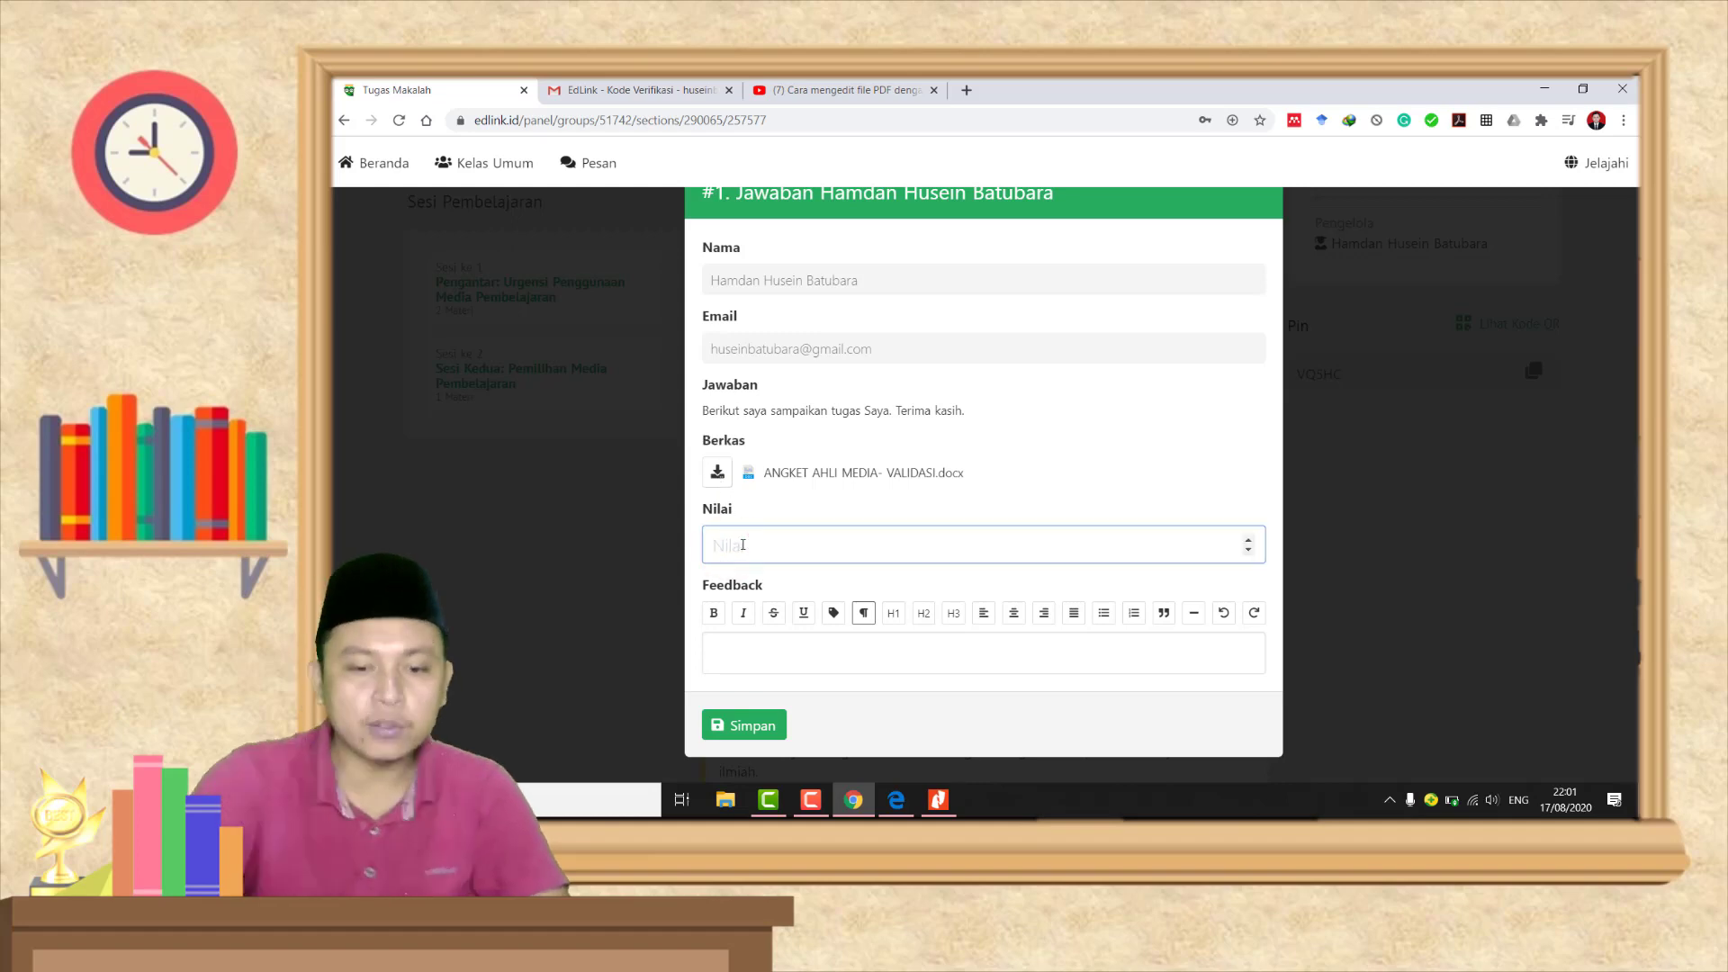
{"action": "type", "text": "80"}
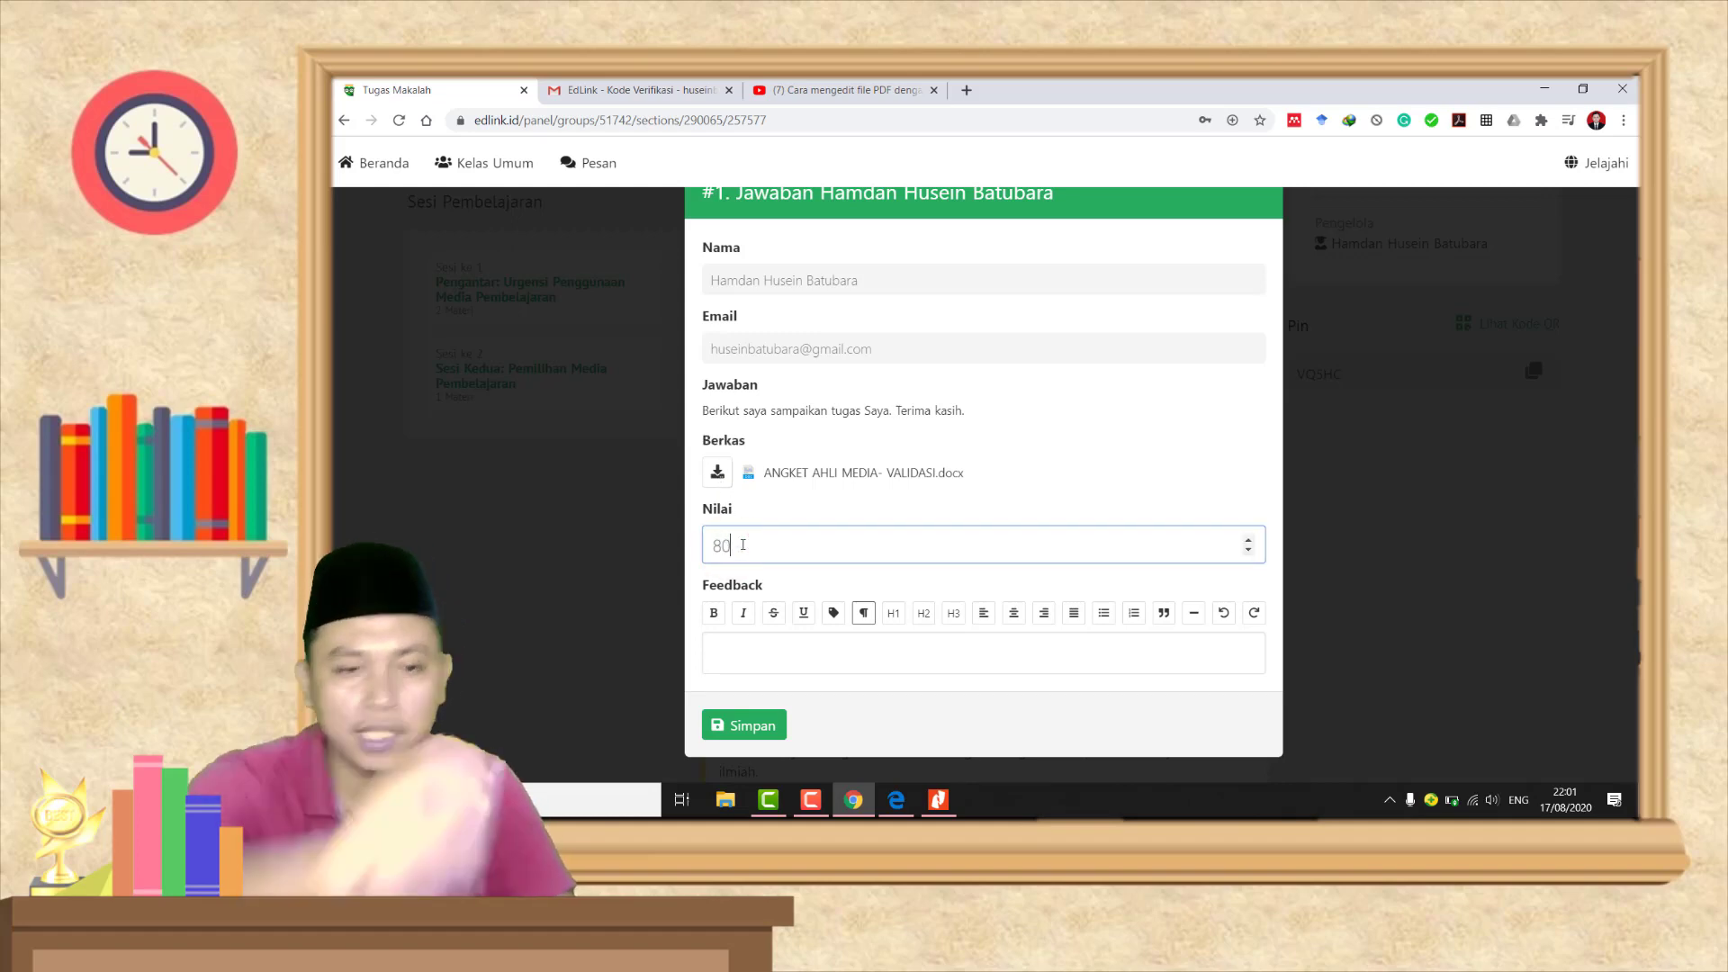
{"action": "left_click", "coordinate": [709, 658]}
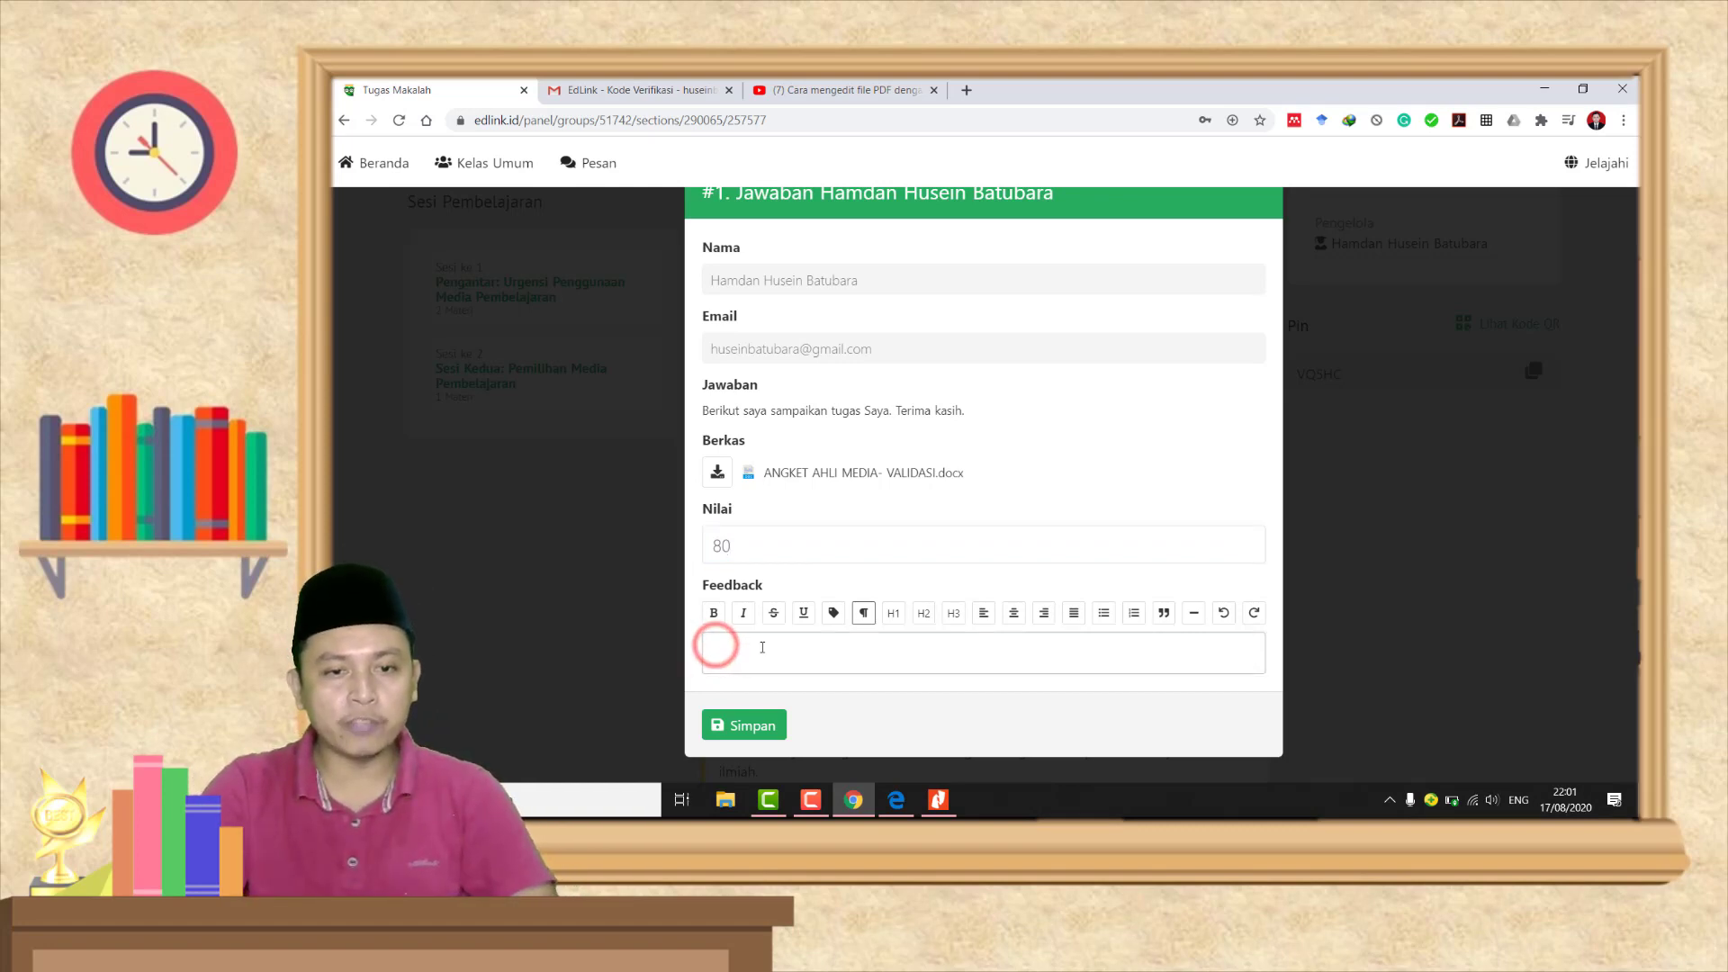
{"action": "type", "text": "T"}
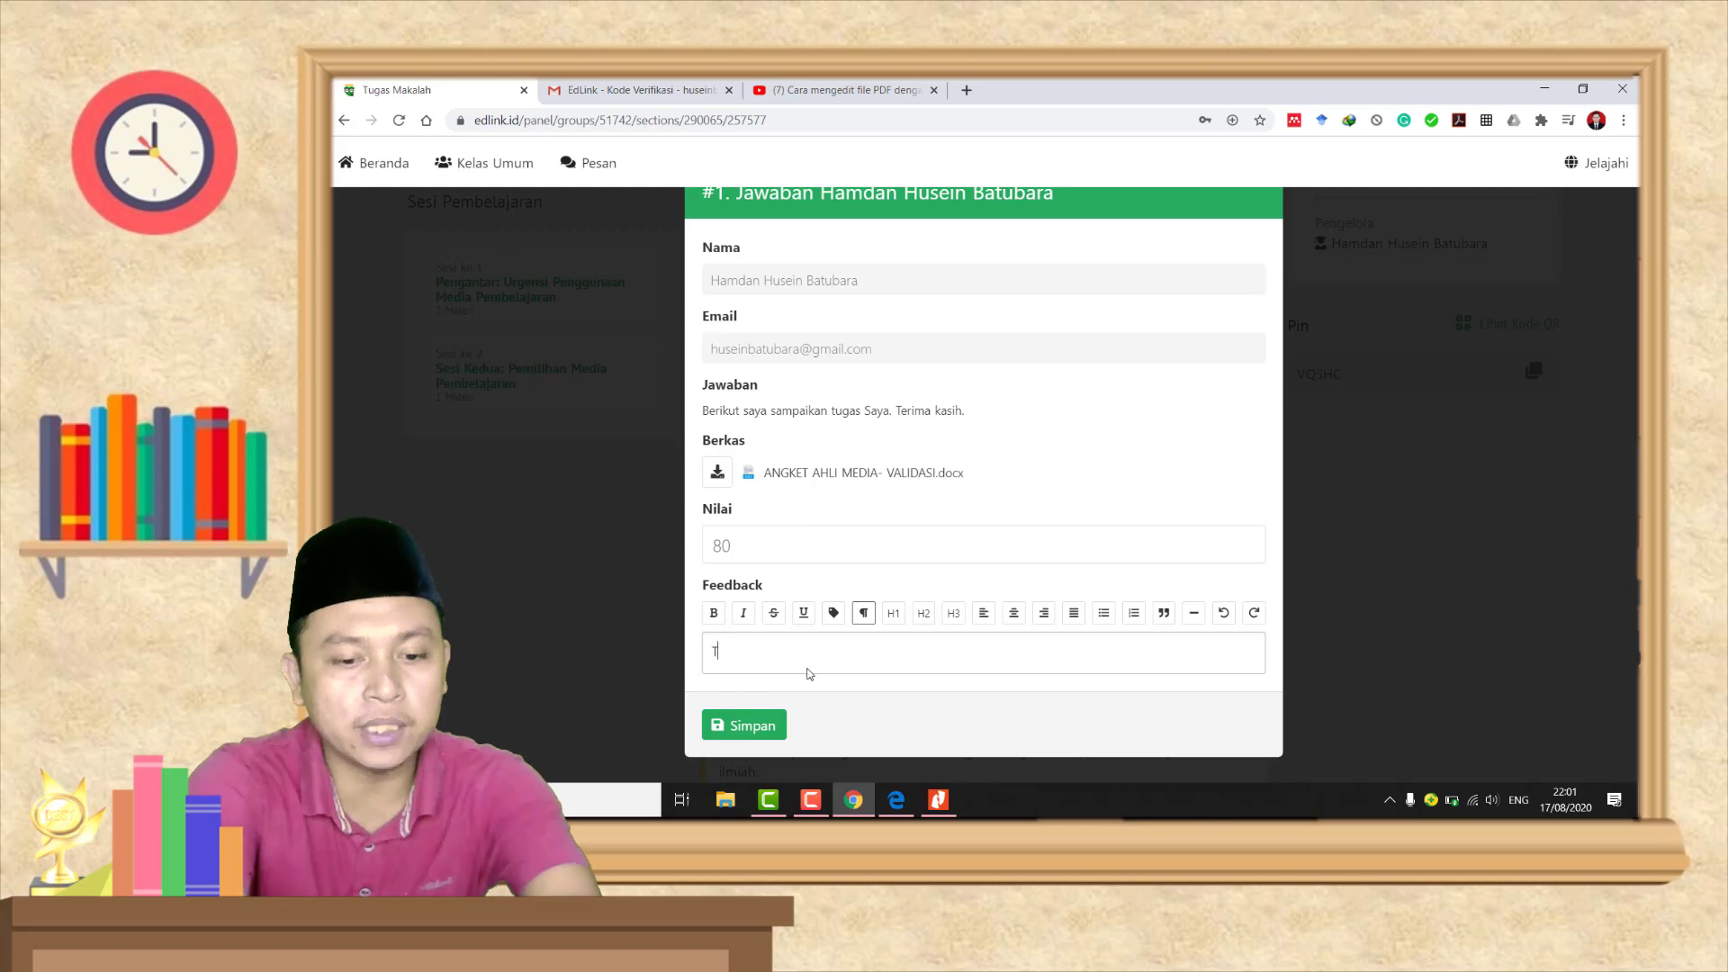
{"action": "type", "text": "ugasnya Bagus"}
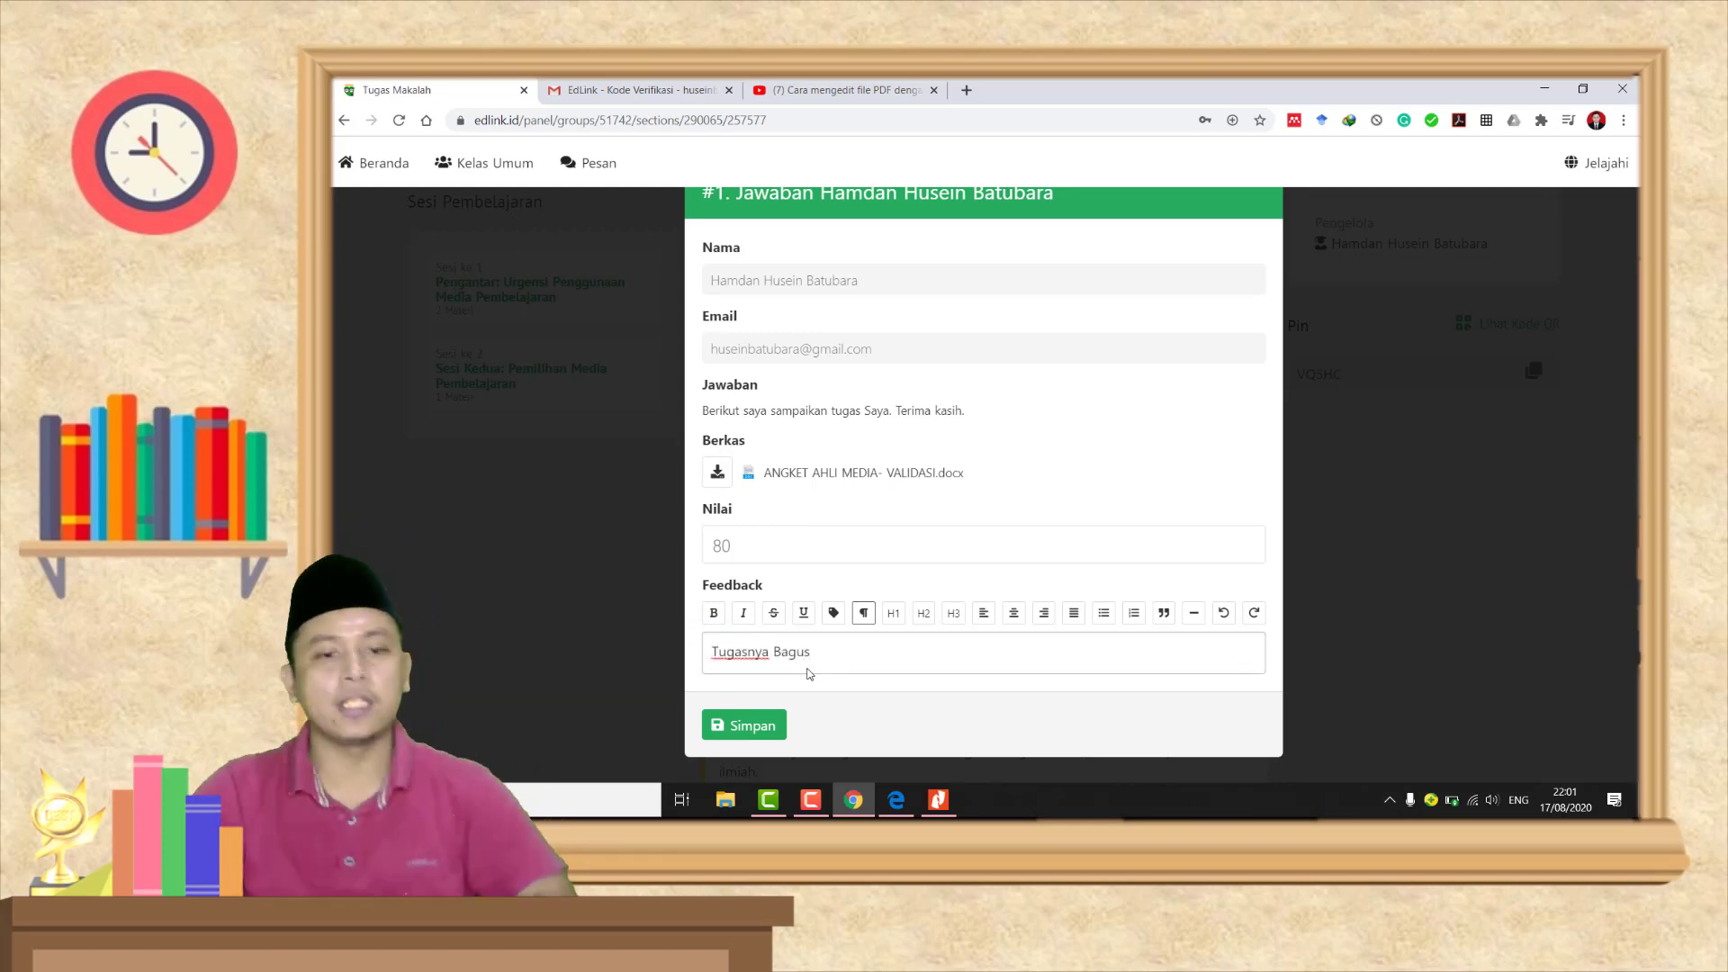
{"action": "left_click", "coordinate": [731, 732]}
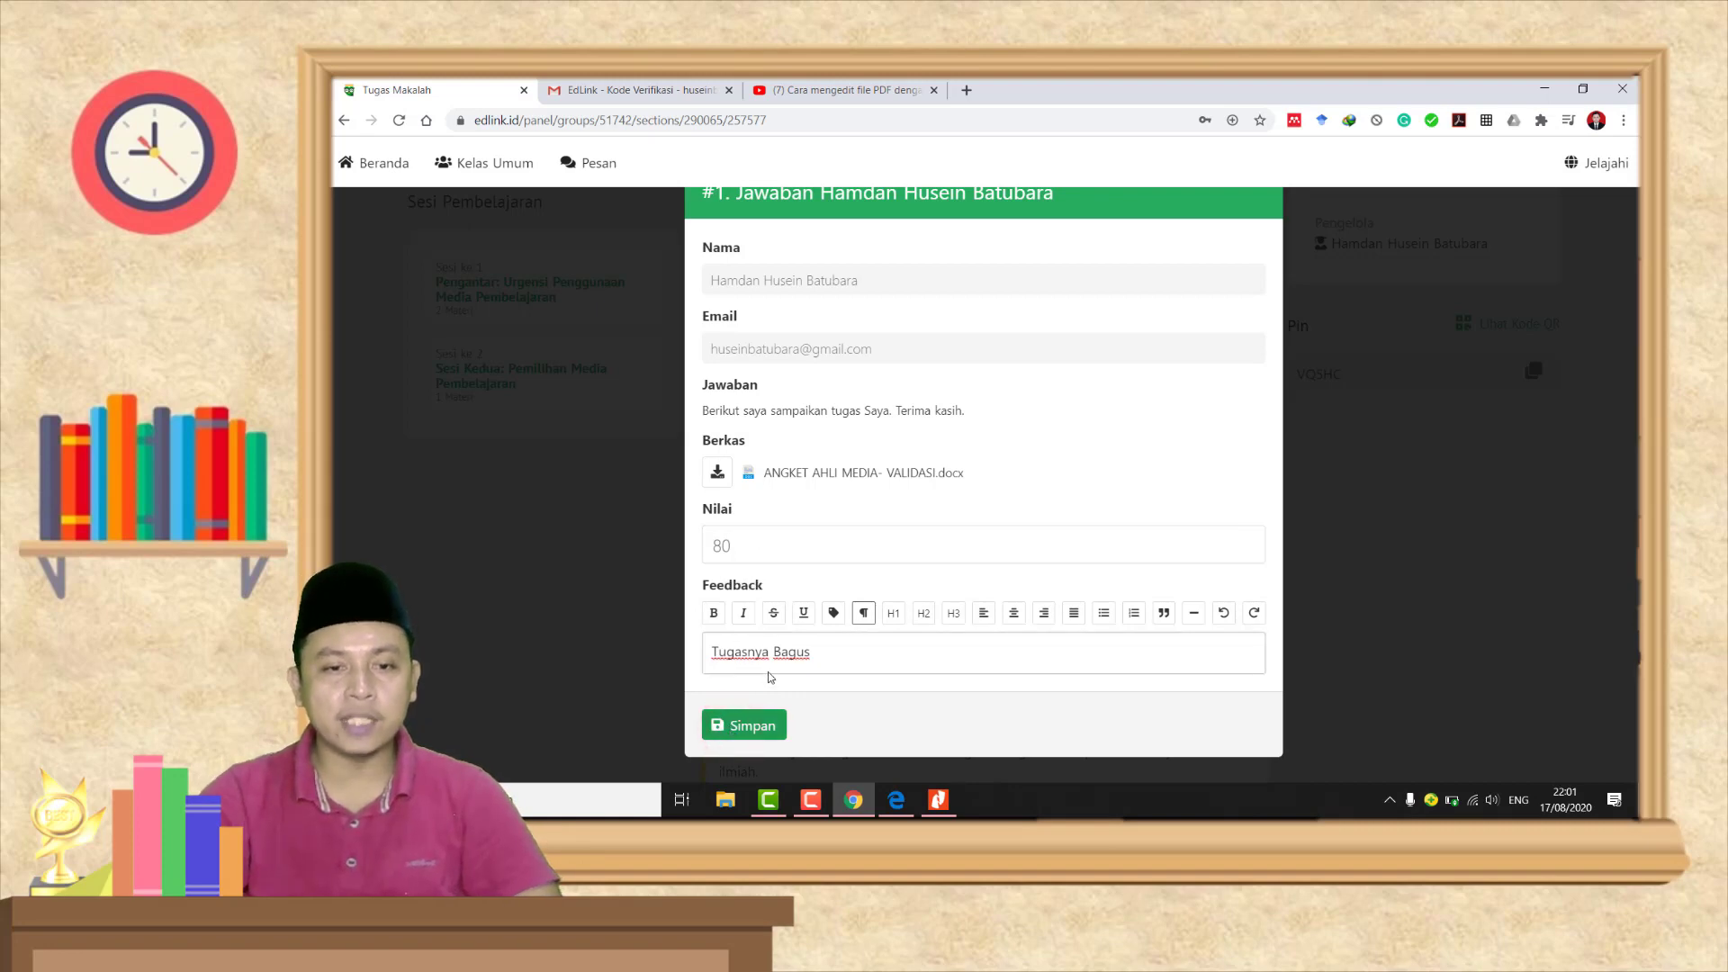
{"action": "left_click", "coordinate": [748, 727]}
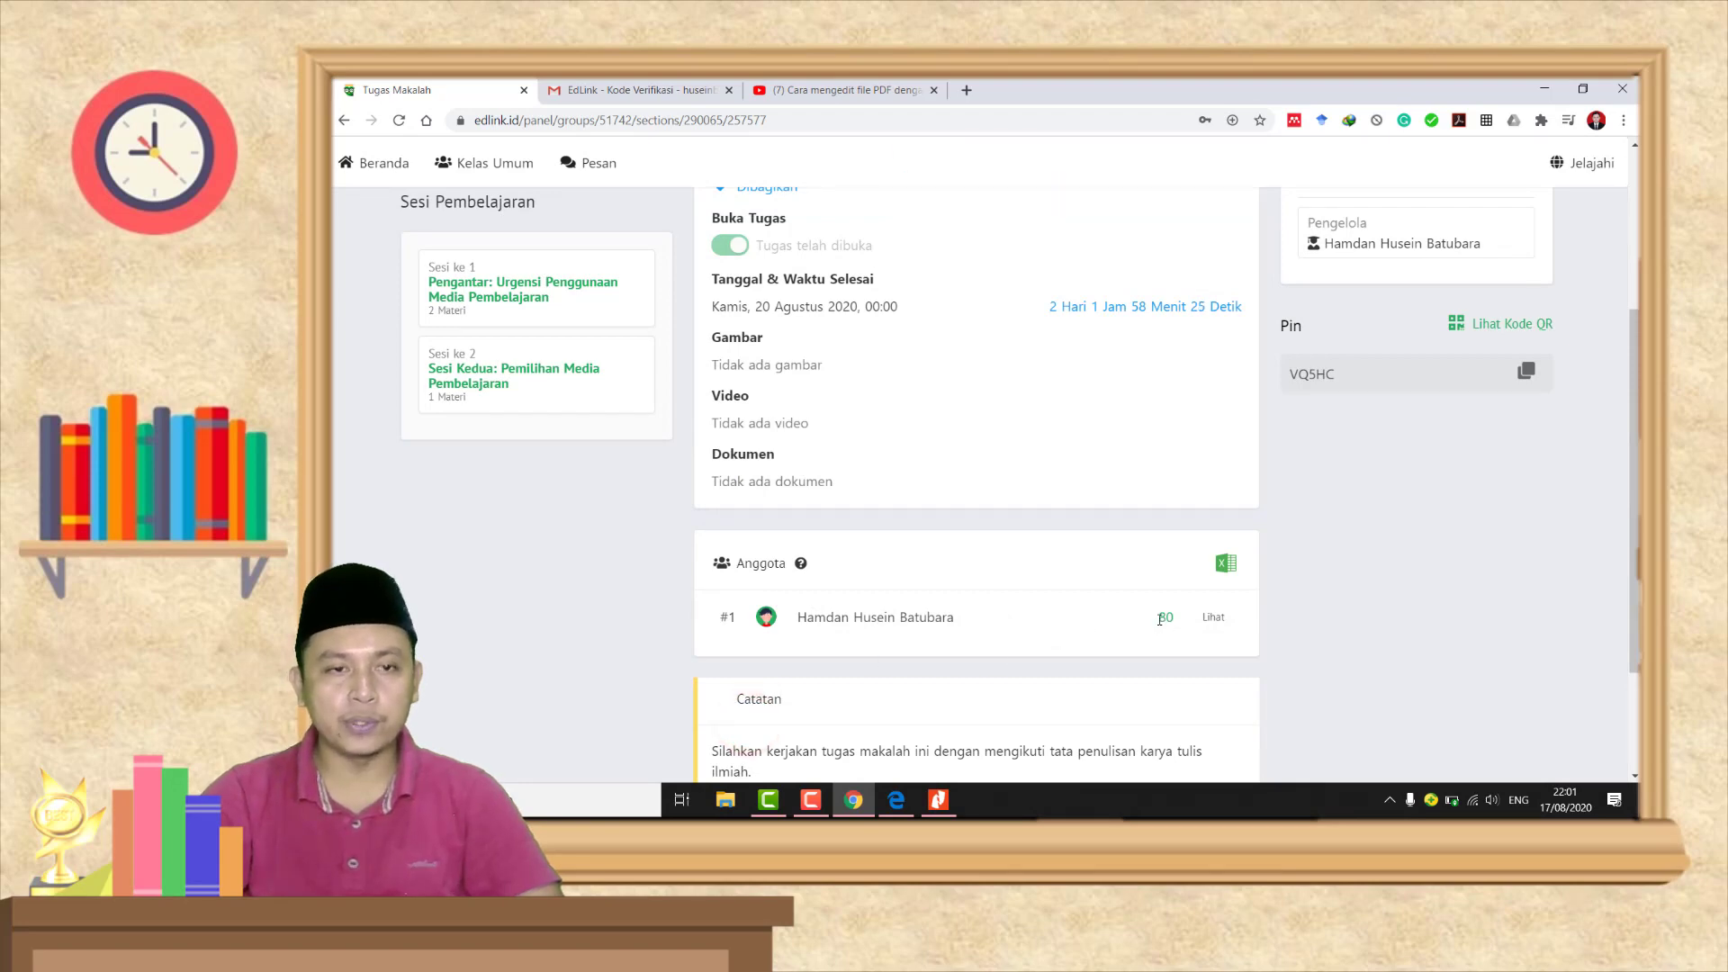
{"action": "scroll", "coordinate": [915, 537], "scroll_direction": "up", "scroll_amount": 3}
- Verify the Laporan shows 80 under Tugas, then switch to the student's Edge browser
{"action": "left_click", "coordinate": [470, 412]}
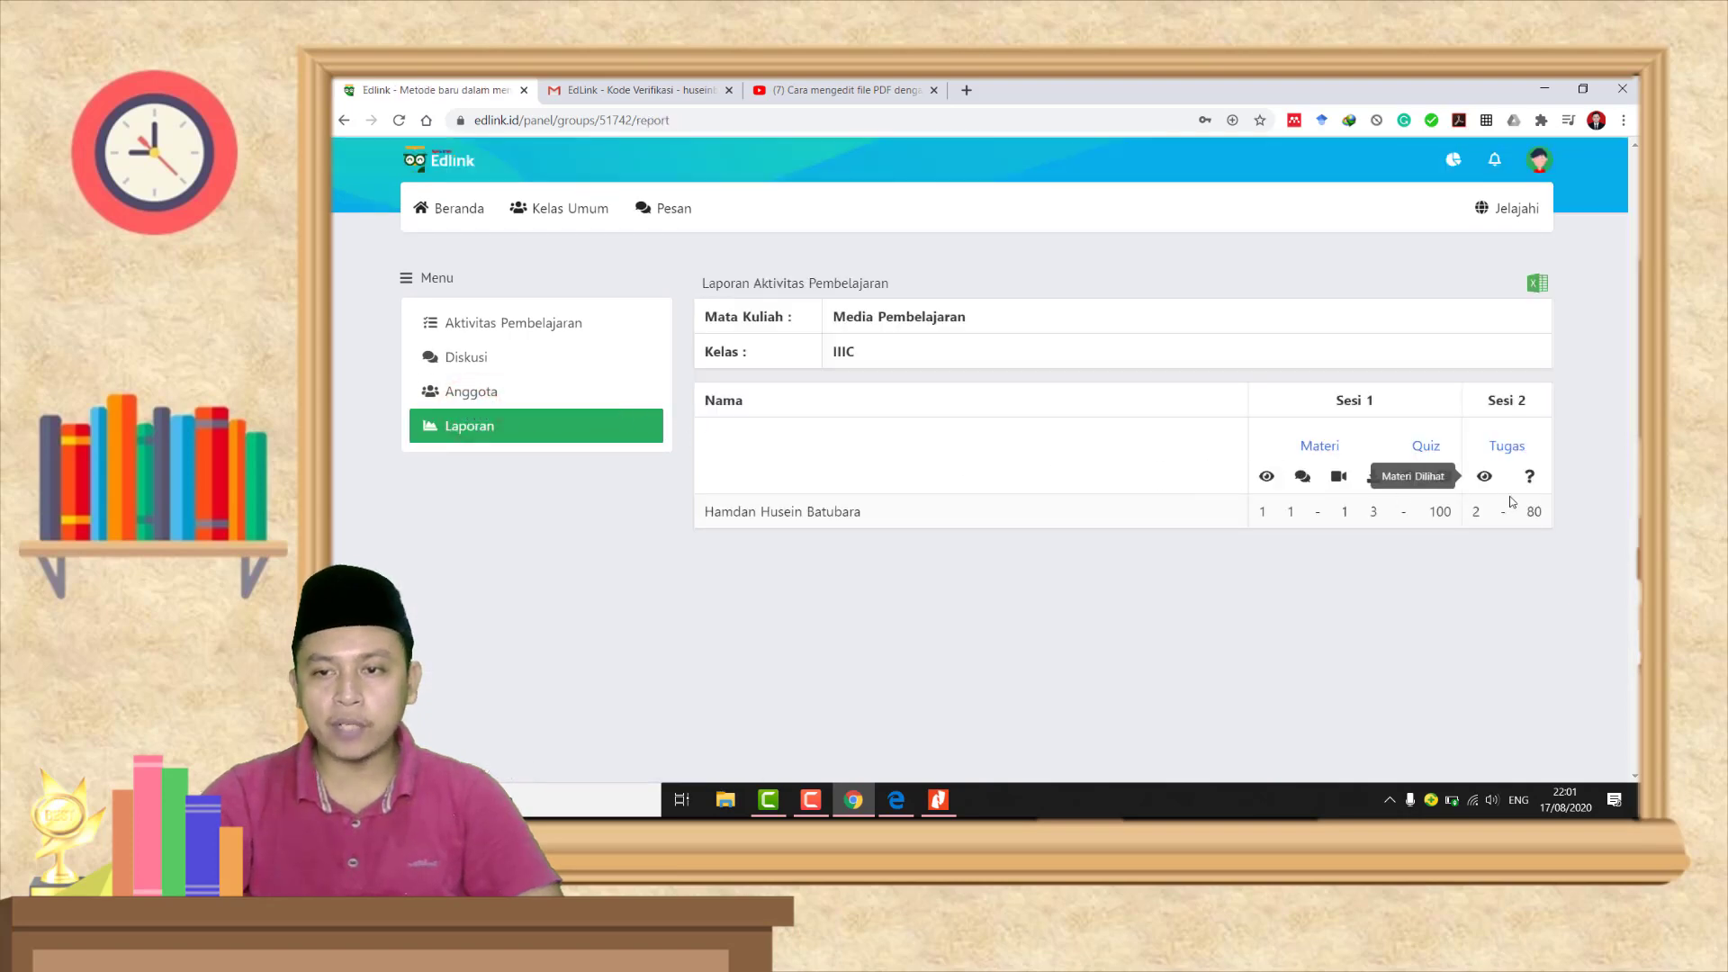
{"action": "left_click", "coordinate": [1533, 512]}
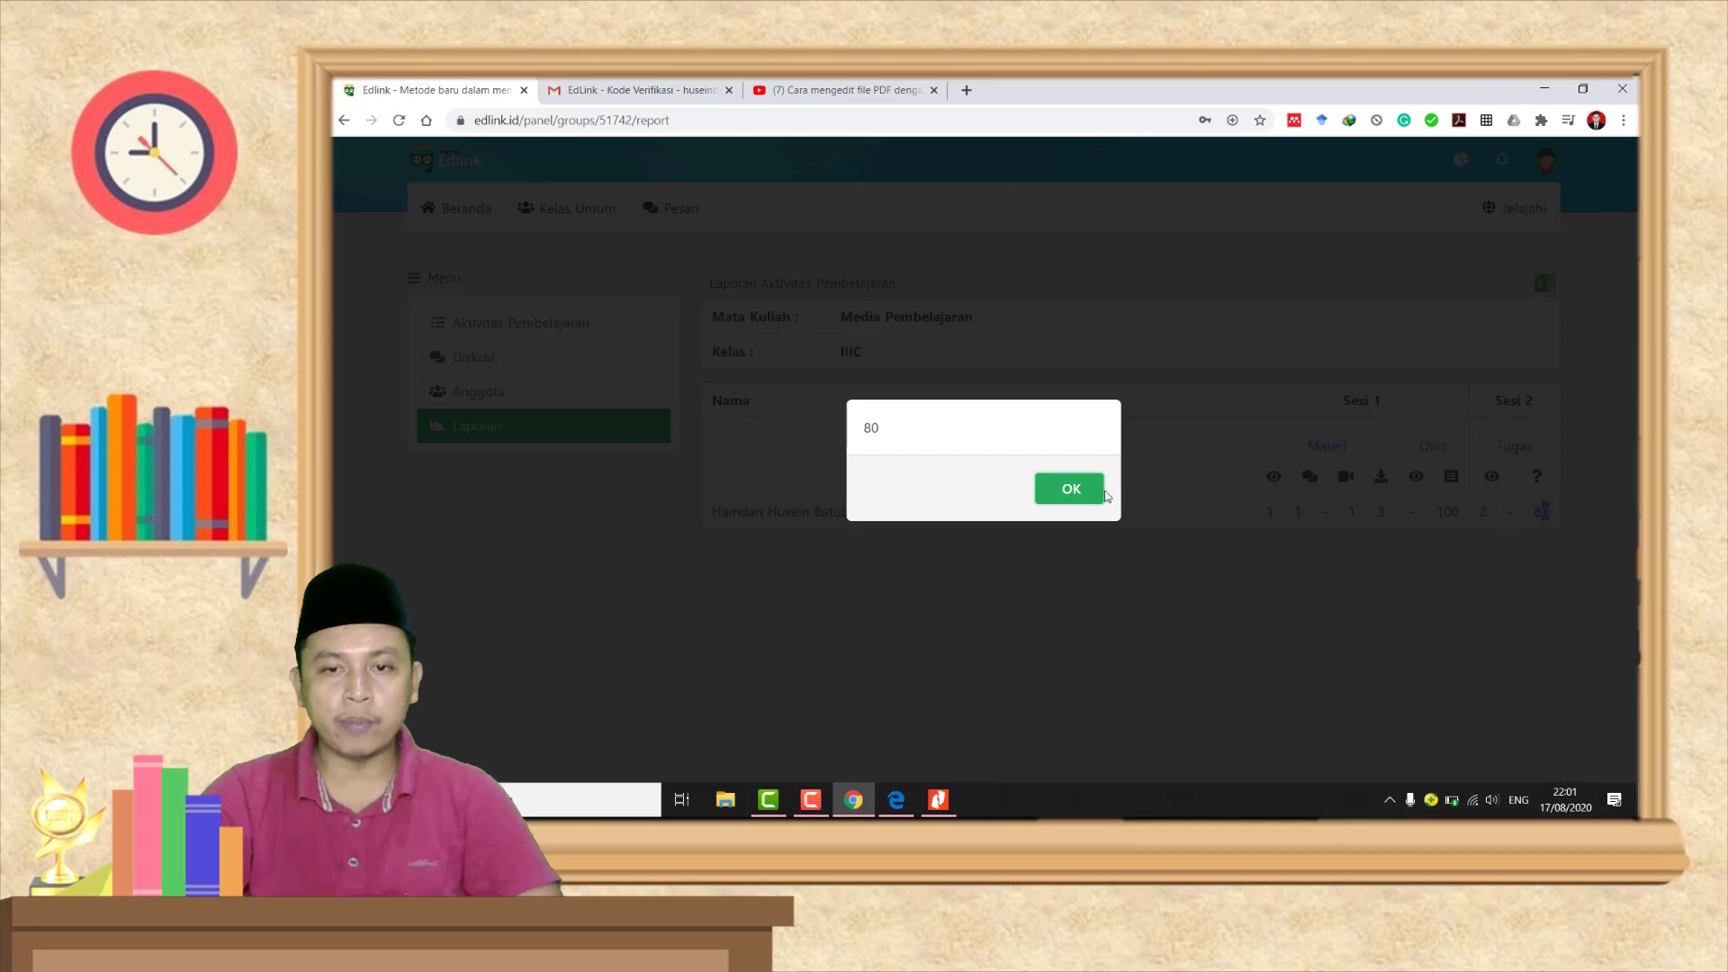
{"action": "left_click", "coordinate": [1088, 488]}
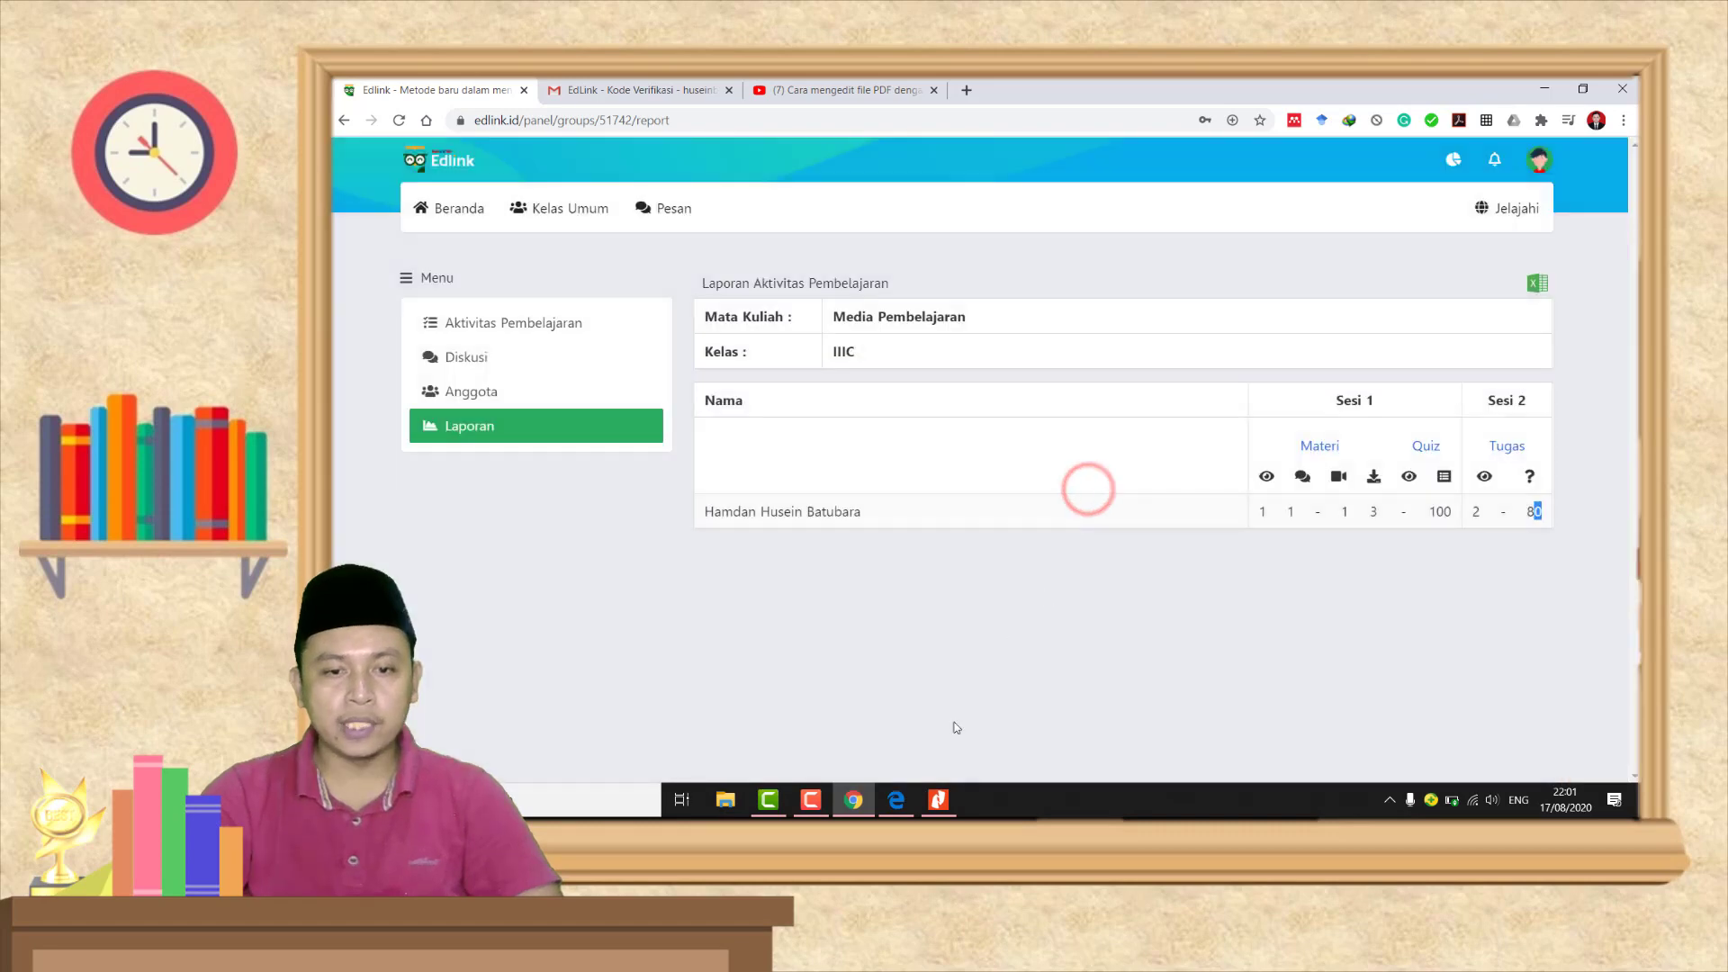
{"action": "left_click", "coordinate": [894, 801]}
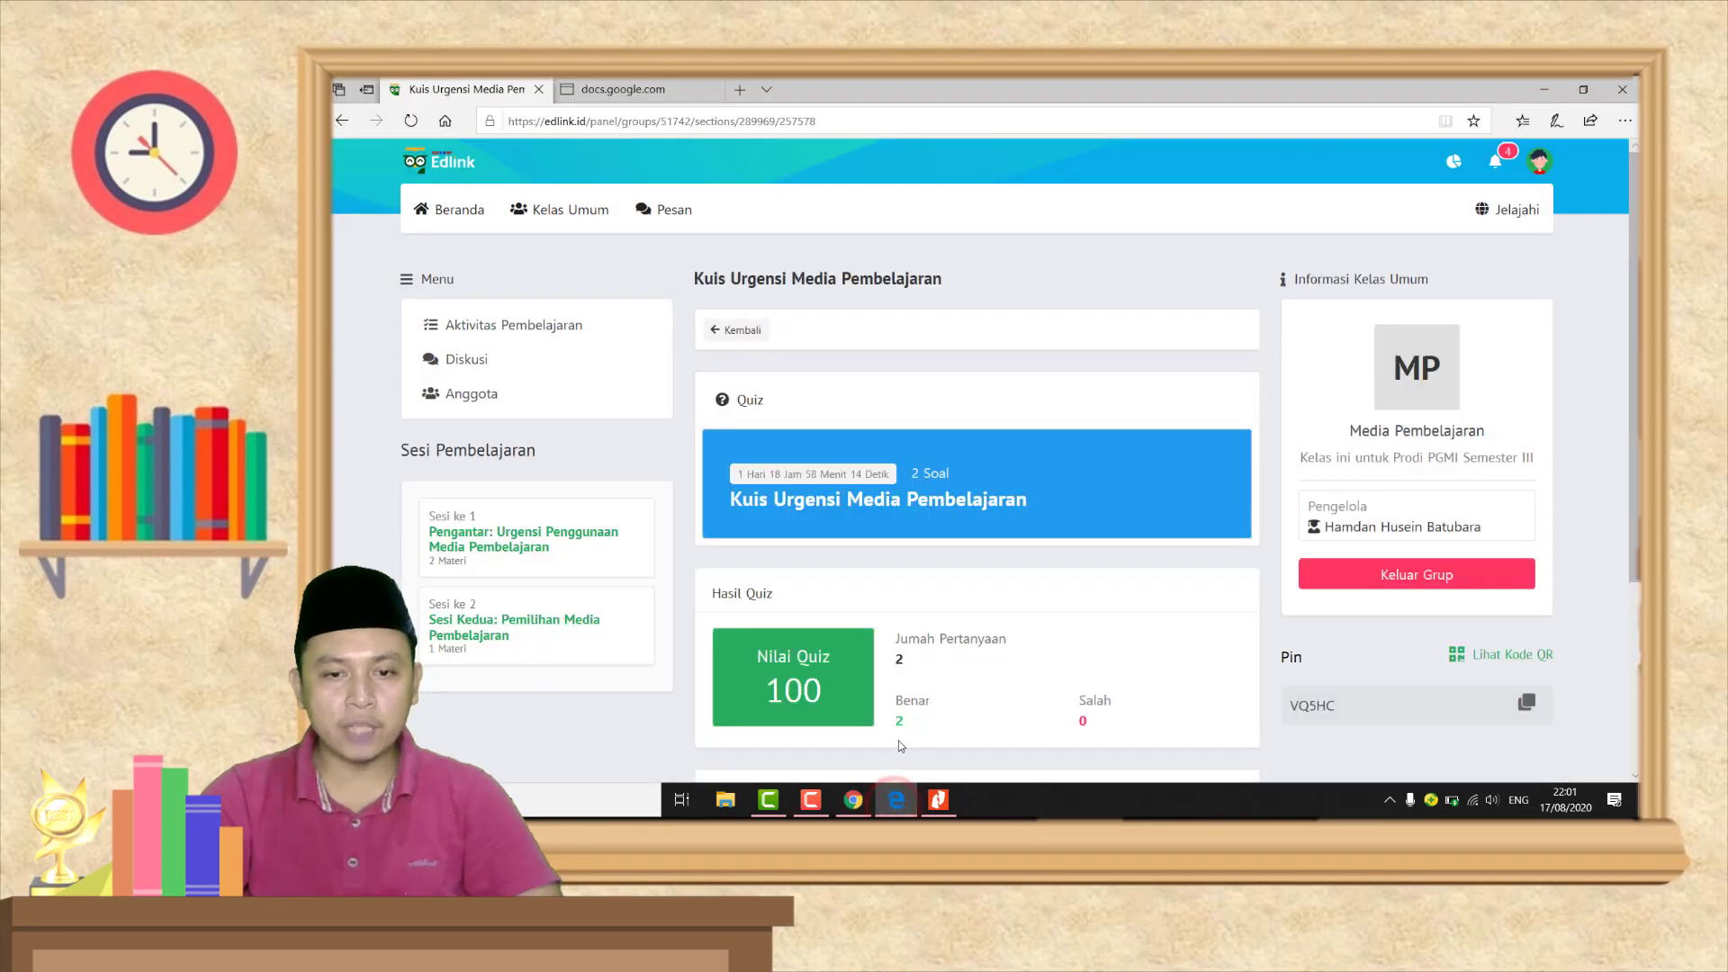
- As the student, open Sesi ke 2's Tugas Makalah details and confirm the grade shows Nilai 80
{"action": "left_click", "coordinate": [493, 620]}
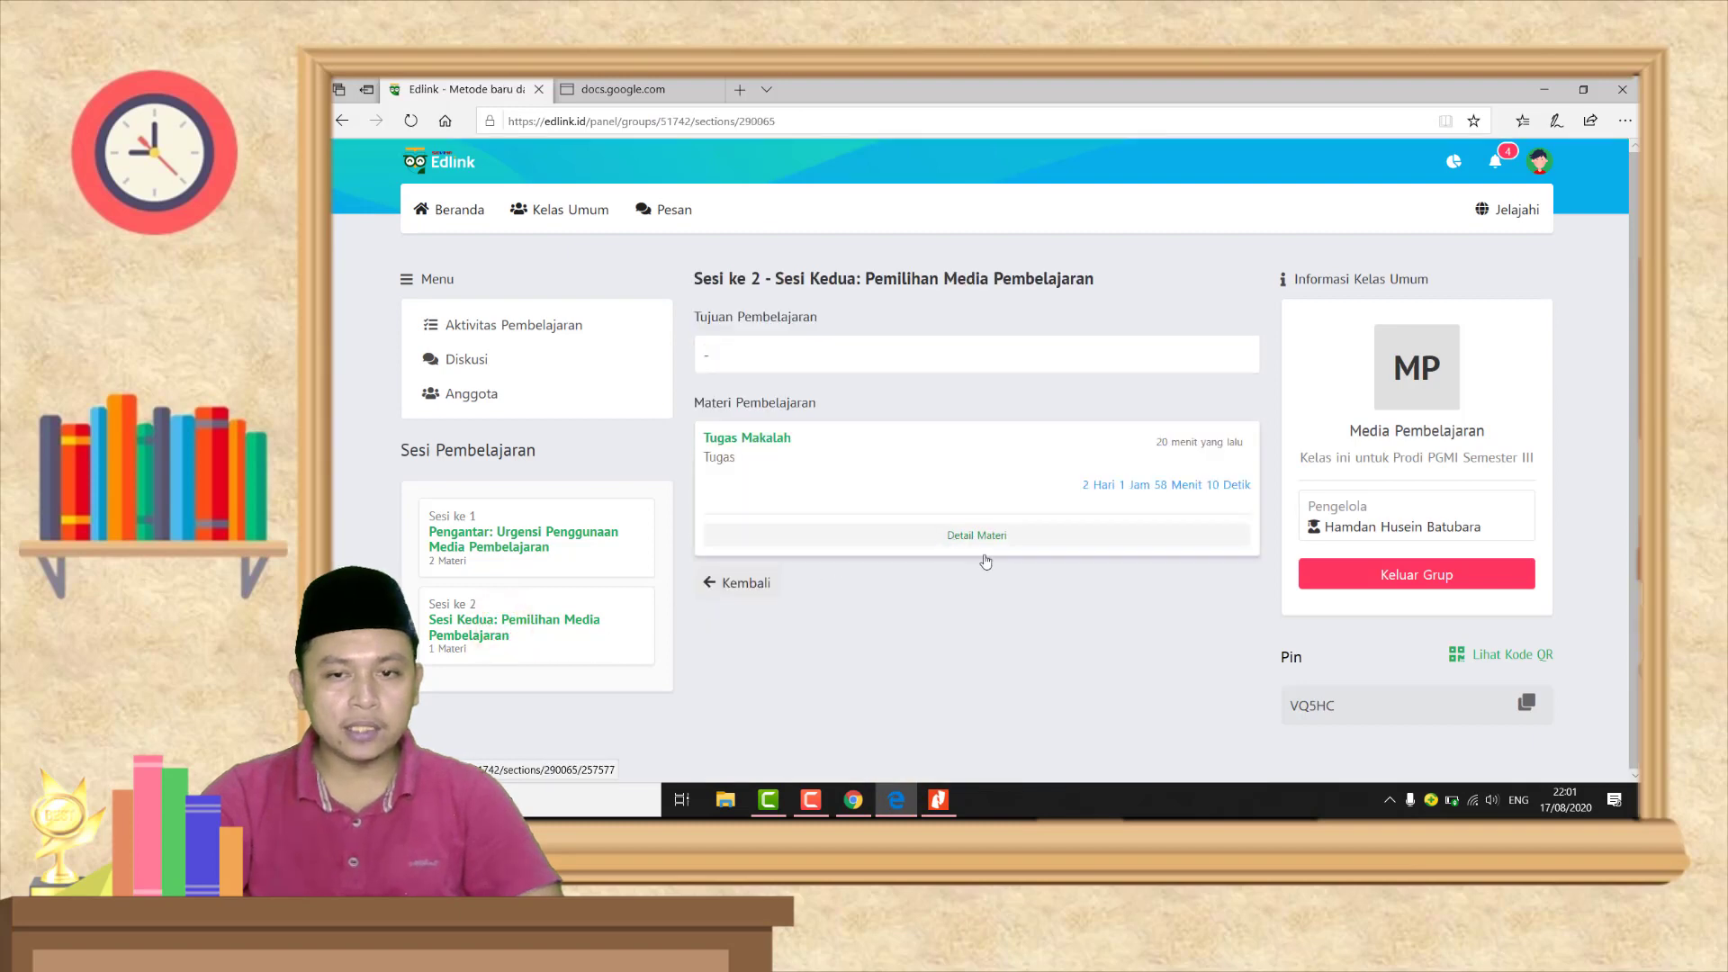
{"action": "left_click", "coordinate": [996, 537]}
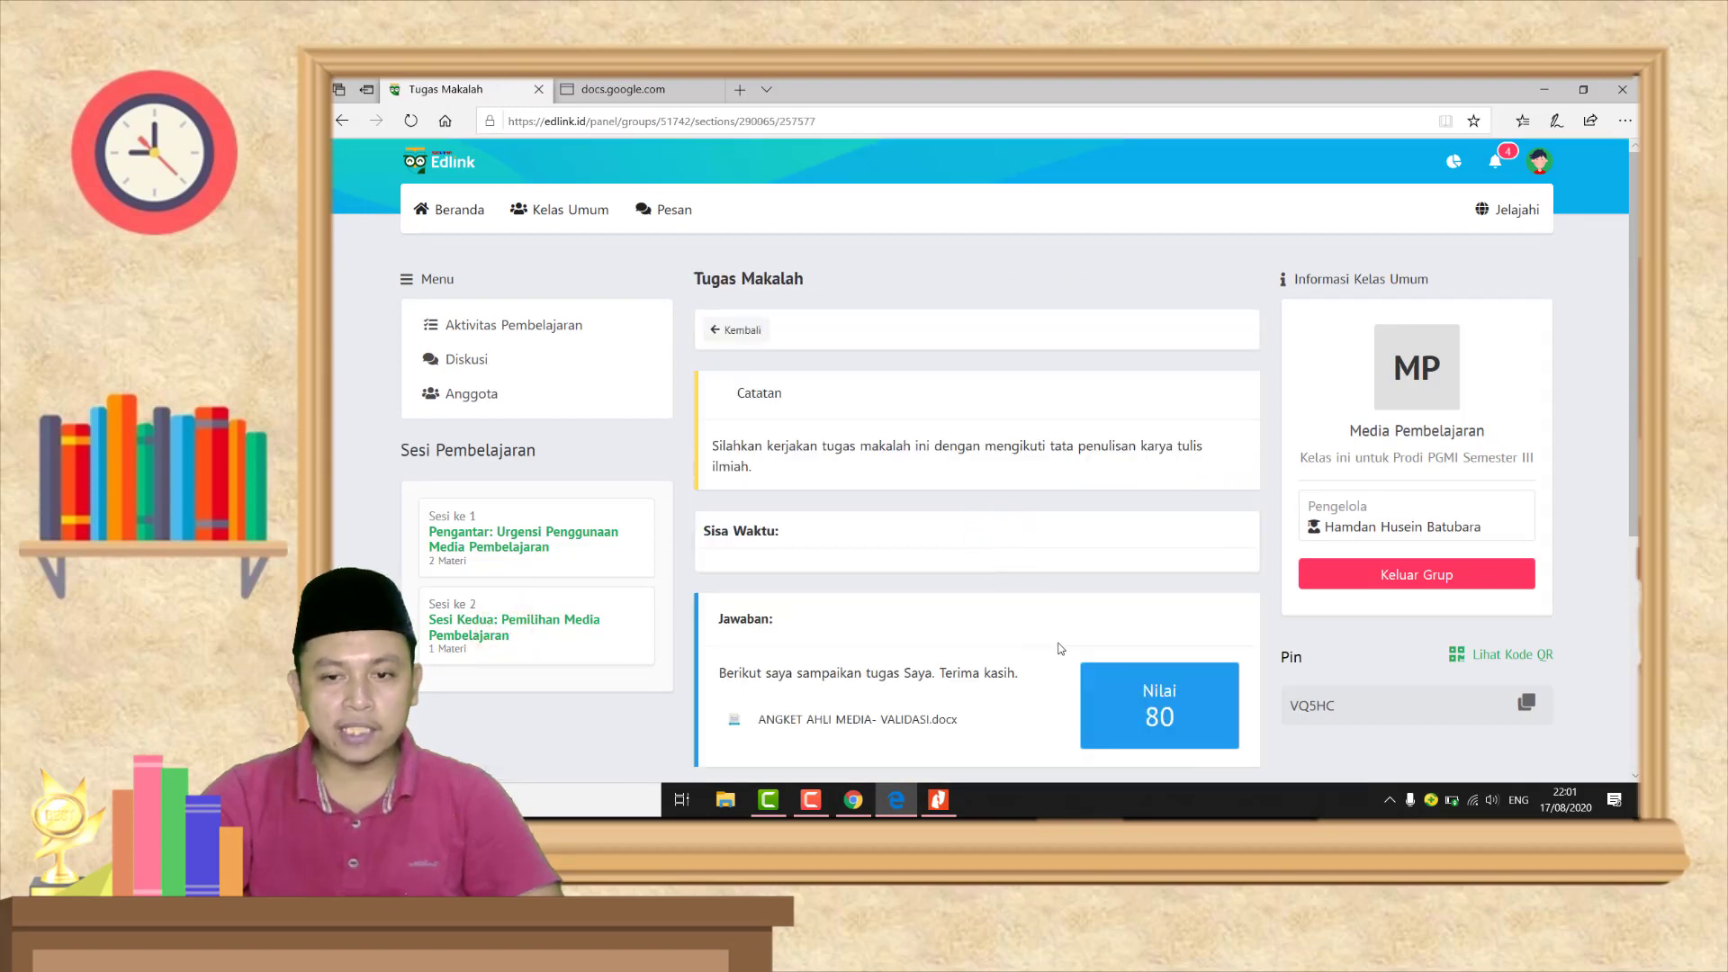
{"action": "scroll", "coordinate": [1113, 671], "scroll_direction": "down", "scroll_amount": 1}
{"action": "double_click", "coordinate": [1170, 640]}
{"action": "scroll", "coordinate": [1068, 612], "scroll_direction": "up", "scroll_amount": 1}
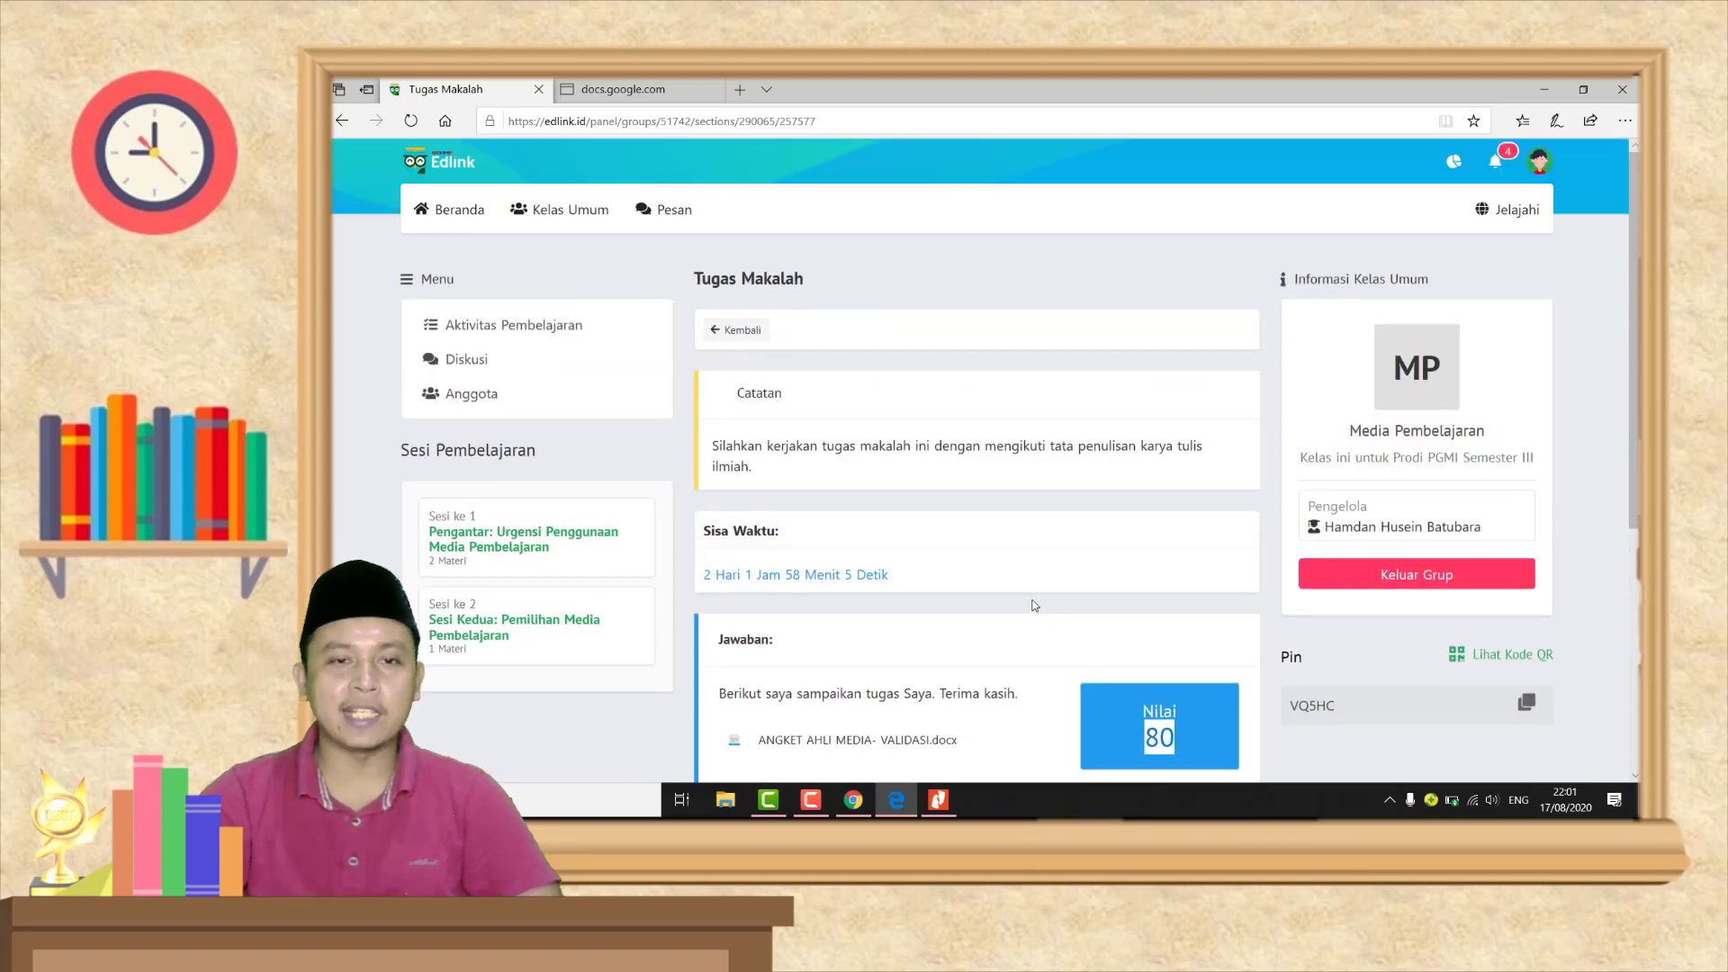
- In the teacher's Chrome window, go through Aktivitas Pembelajaran to the Kelas Umum class list
{"action": "left_click", "coordinate": [853, 799]}
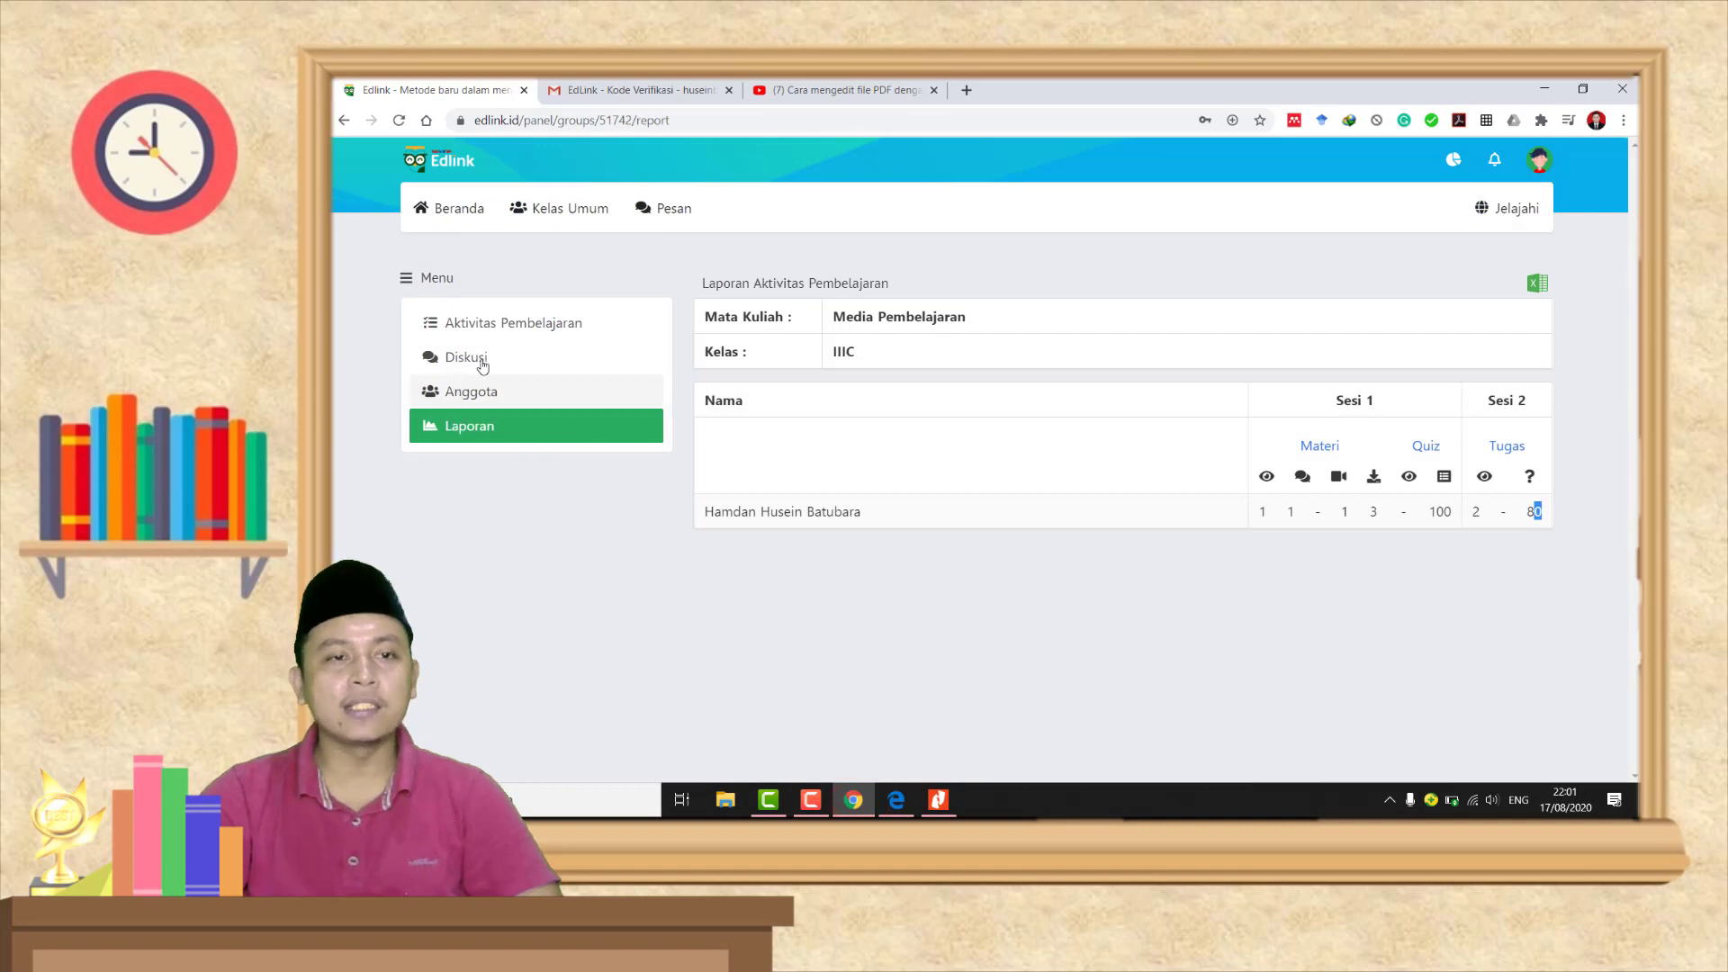
{"action": "left_click", "coordinate": [504, 320]}
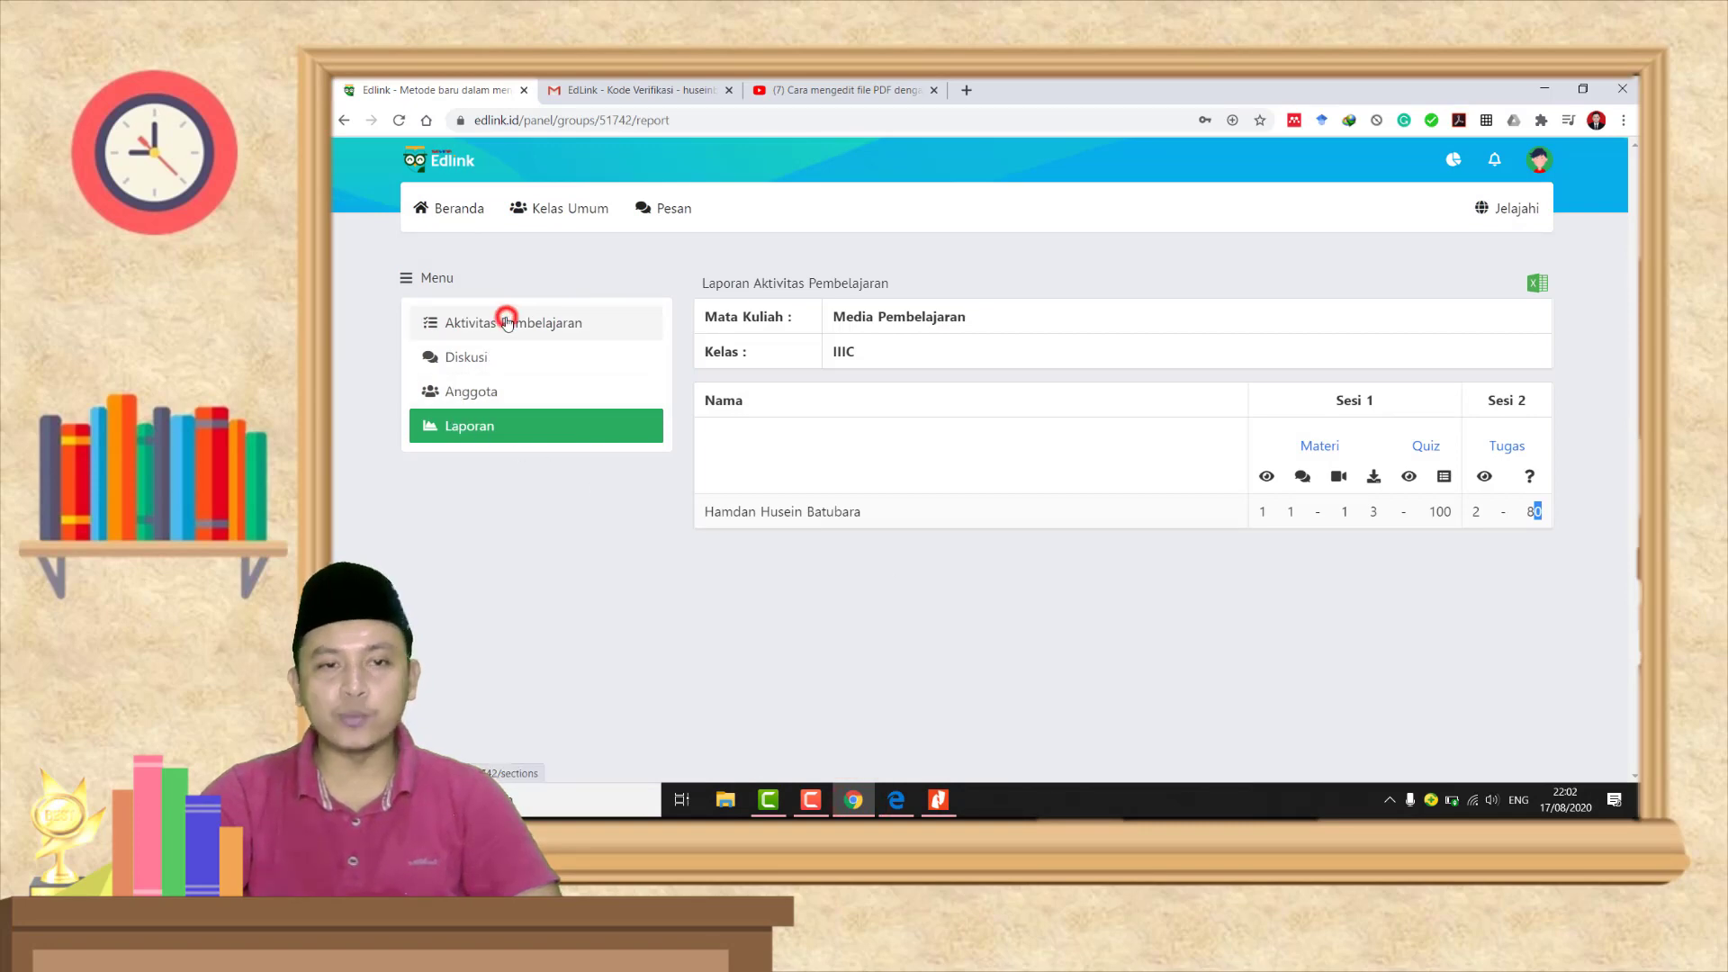
{"action": "left_click", "coordinate": [531, 221]}
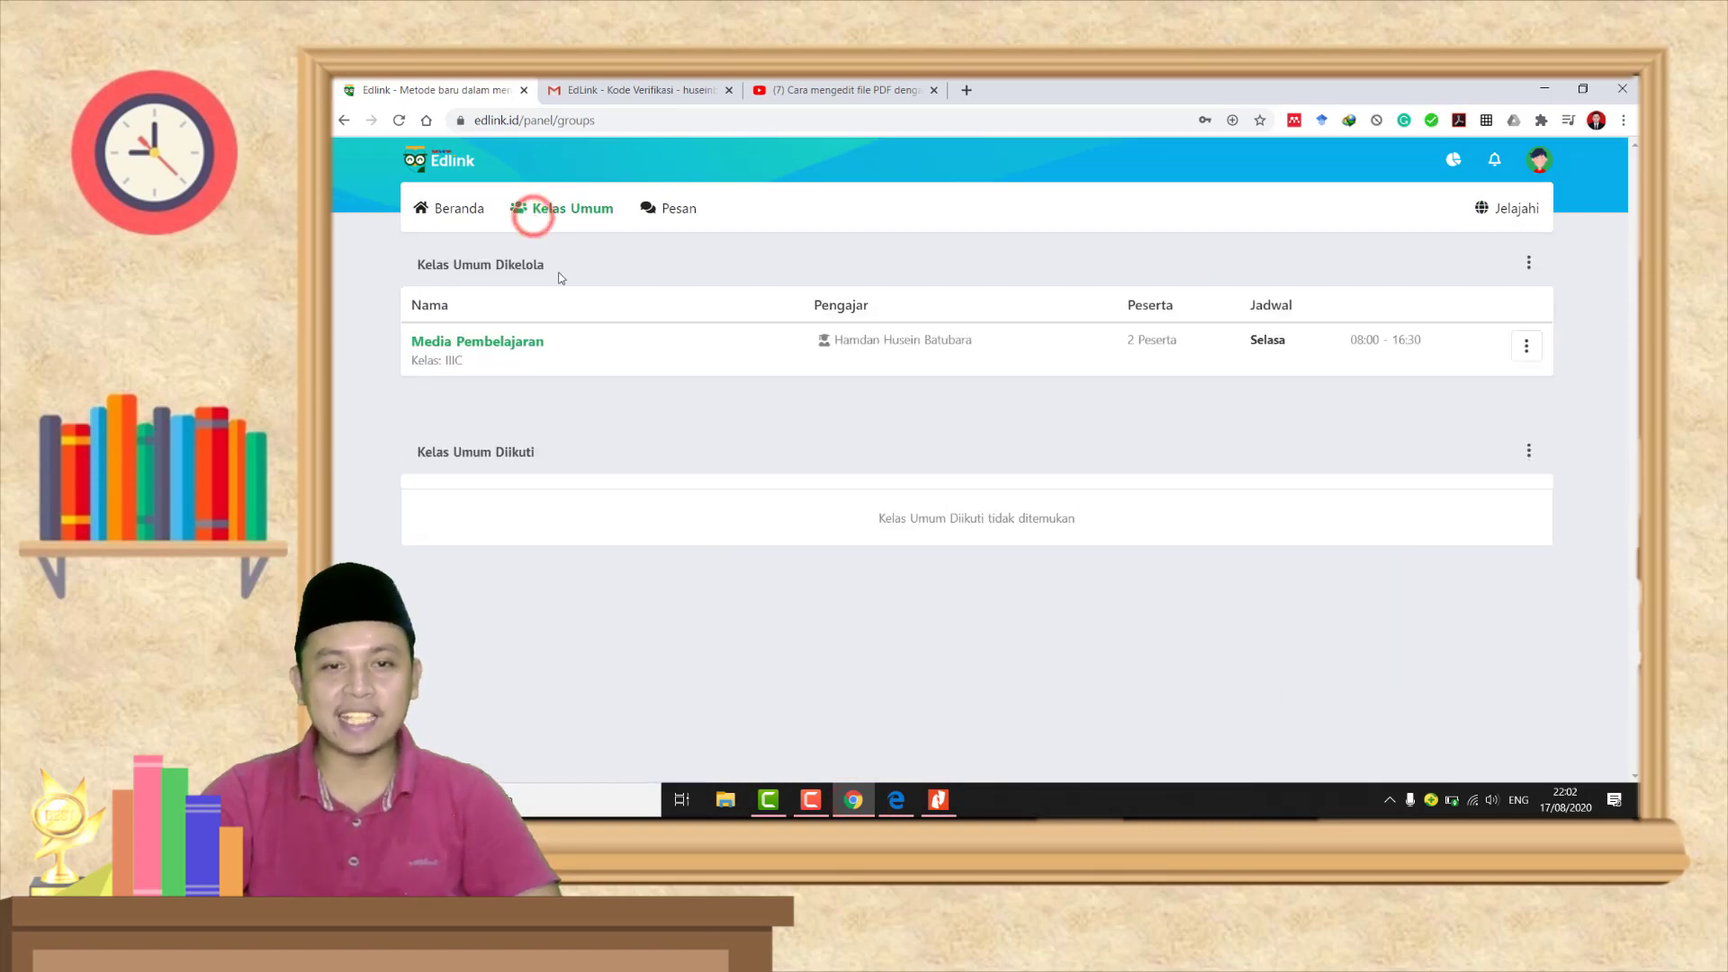